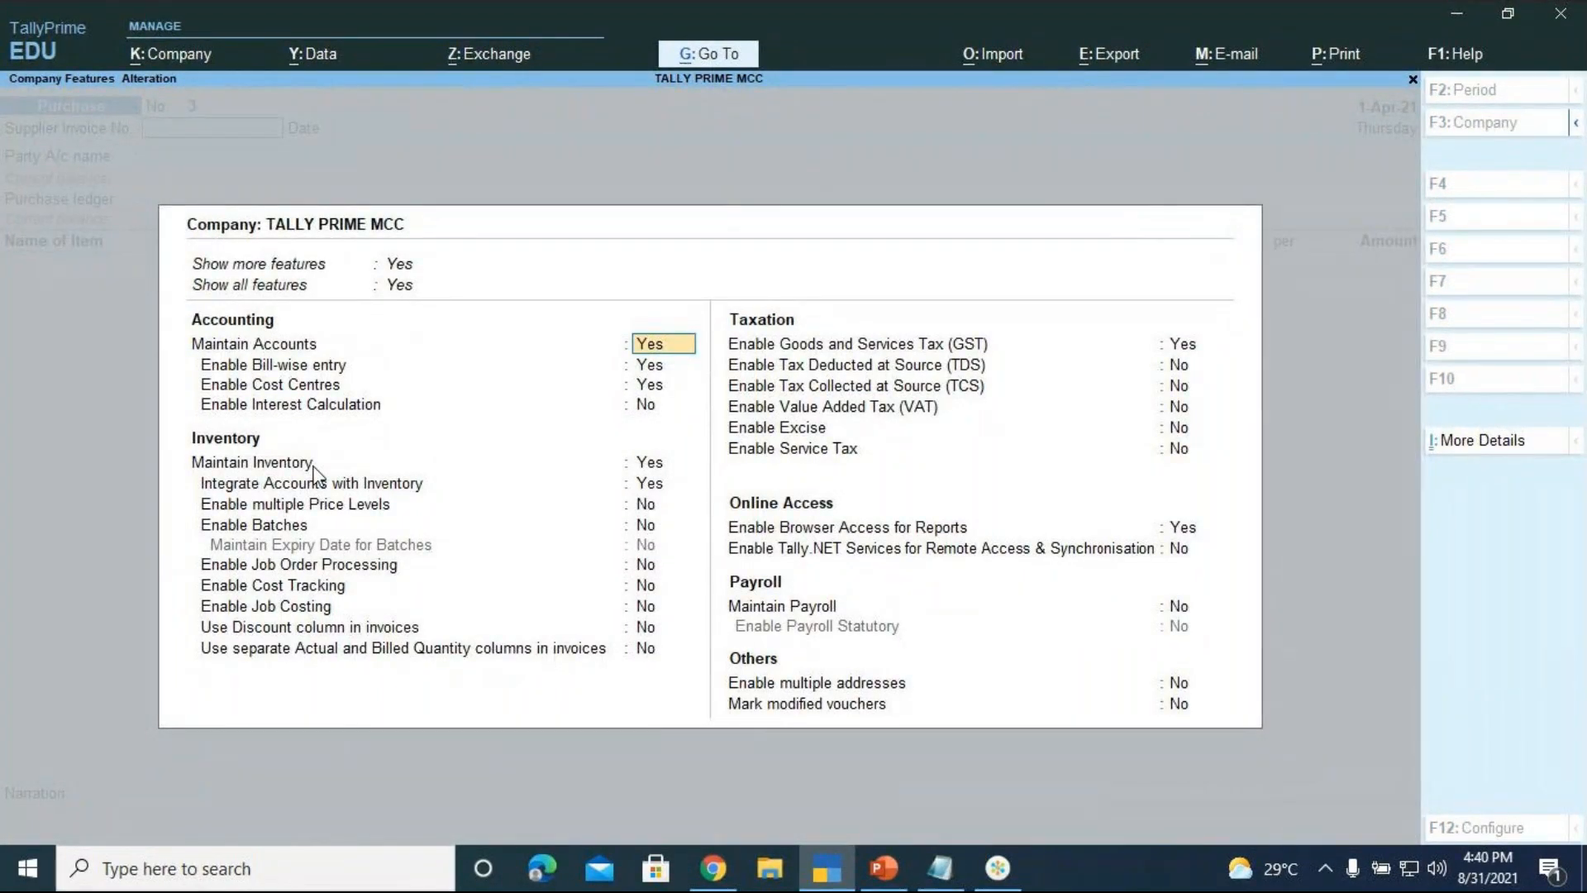
Set 'Use Discount column in invoices' to Yes in the company's inventory features
key("Return")
key("Return")
key("Return")
key("Return")
key("Return")
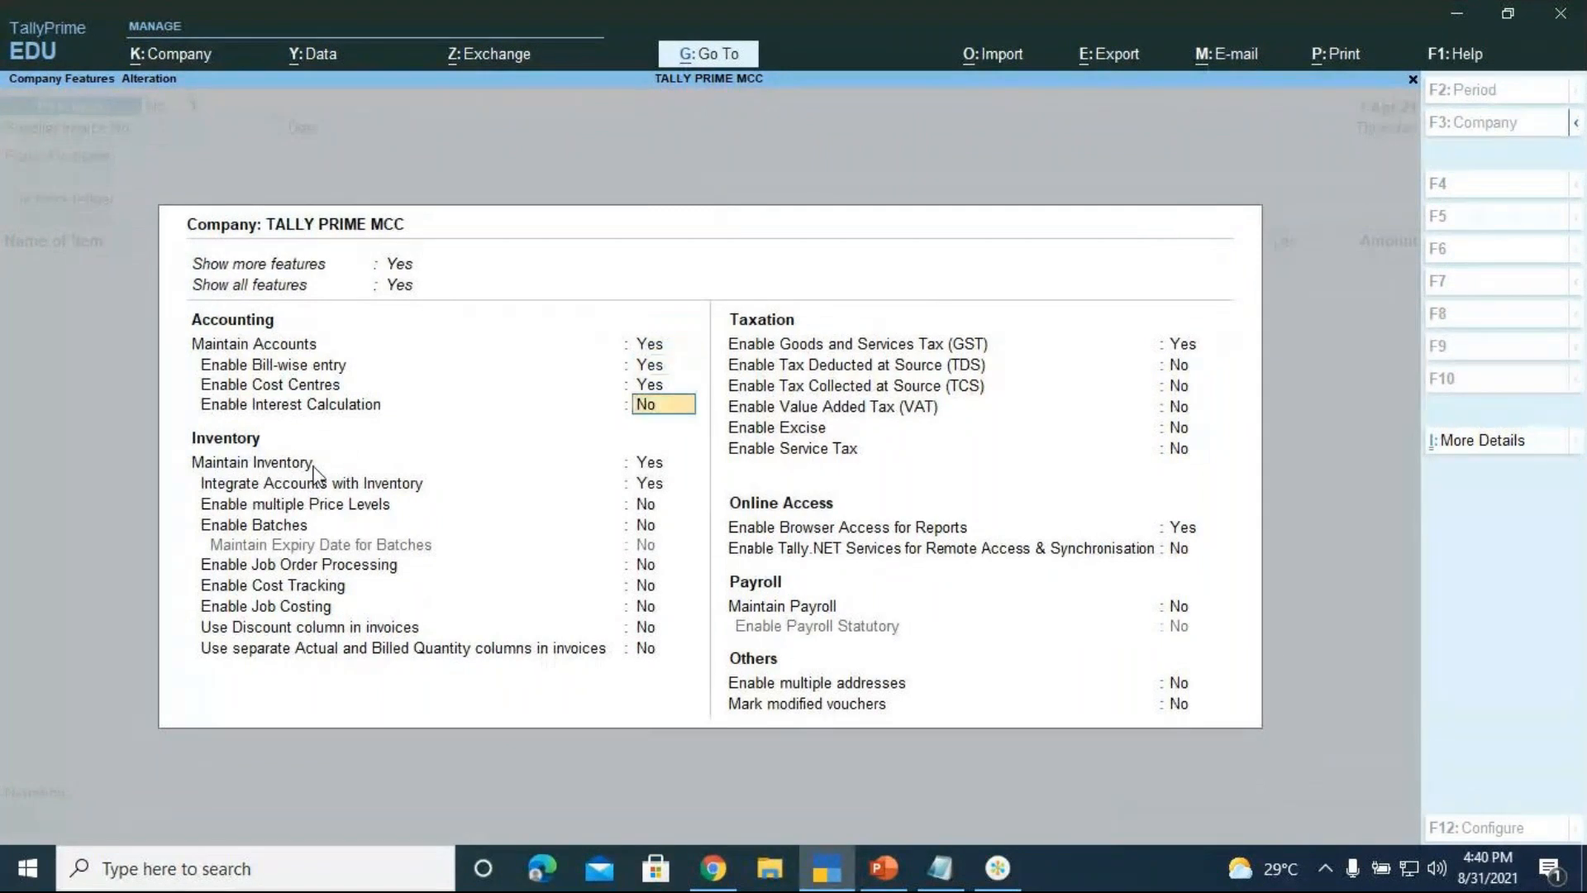
key("Return")
key("Return")
key("Return")
key("Return")
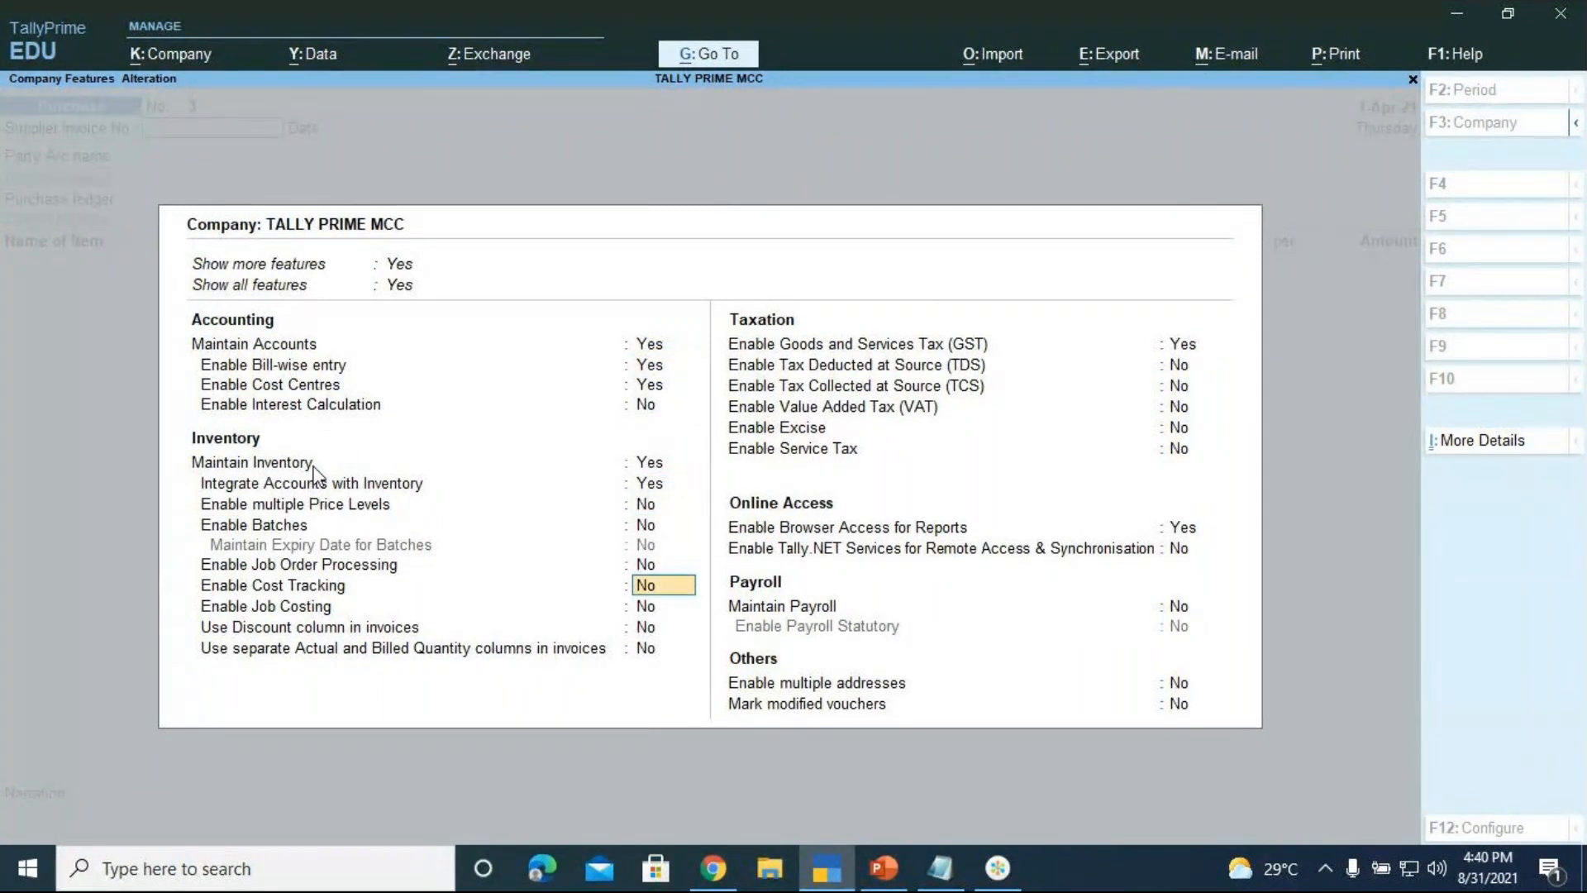
key("Return")
key("Return")
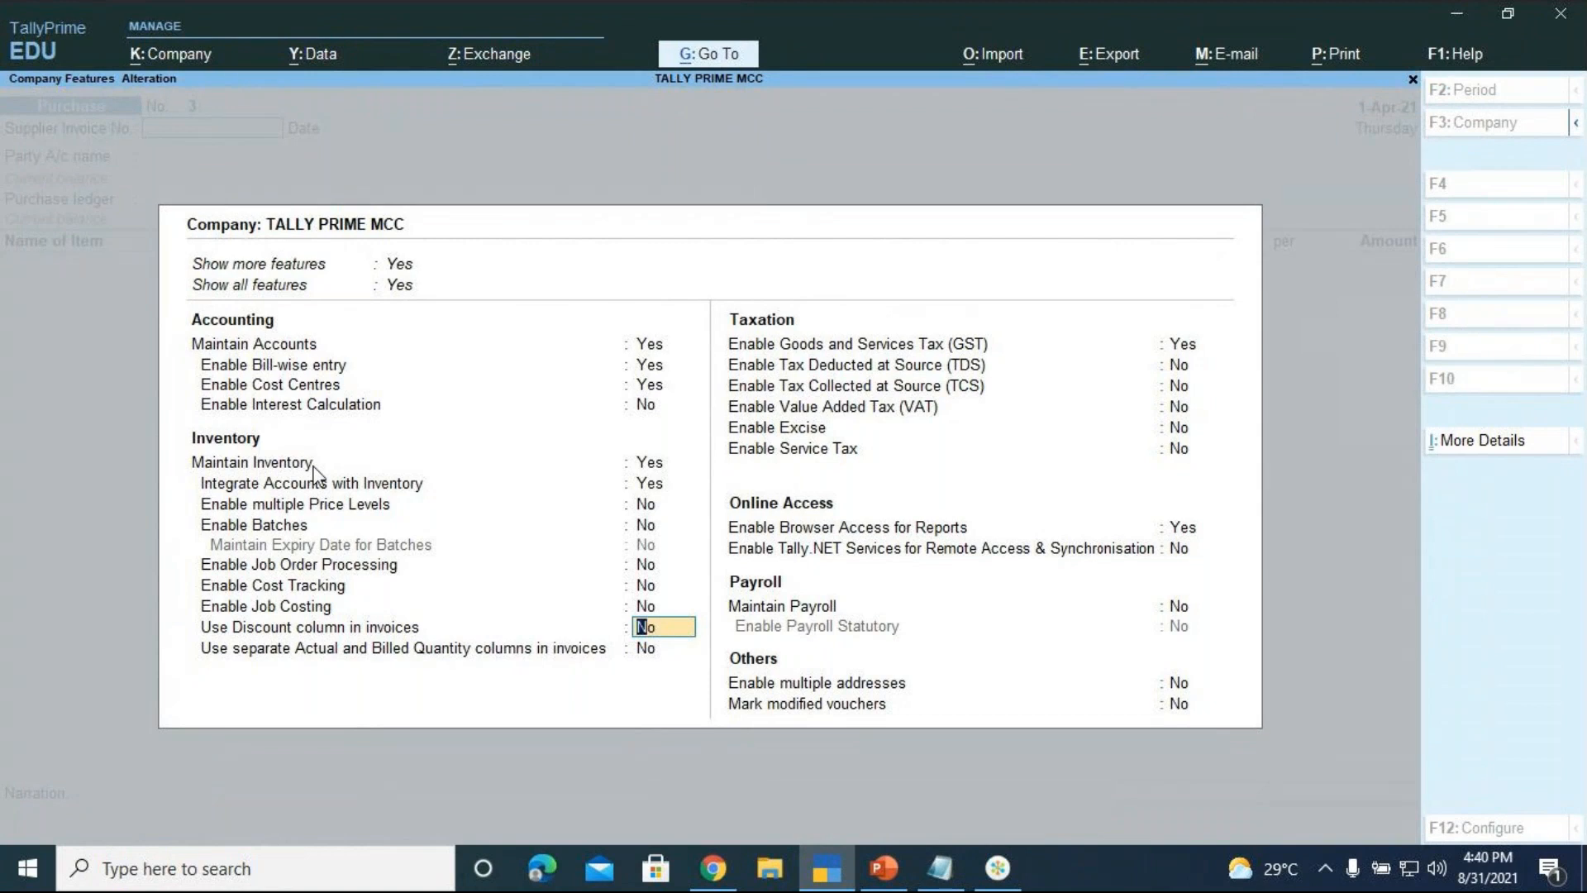
type("y")
Accept the GST details (Karnataka, Regular) and save the company features
key("Return")
key("Return")
key("Return")
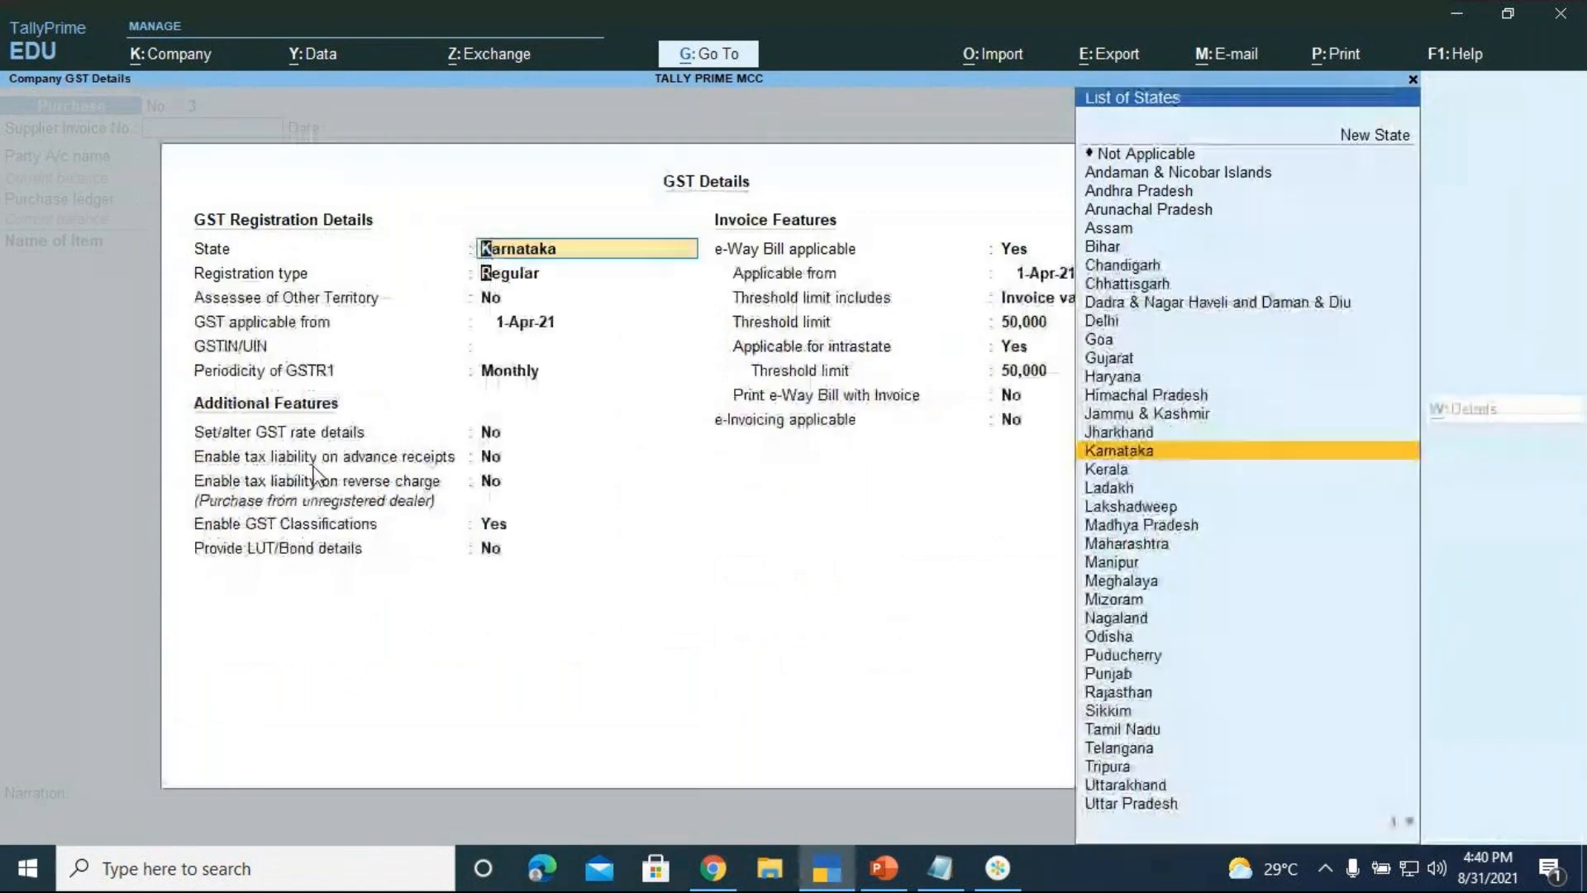
key("Return")
key("Return")
key("ctrl+a")
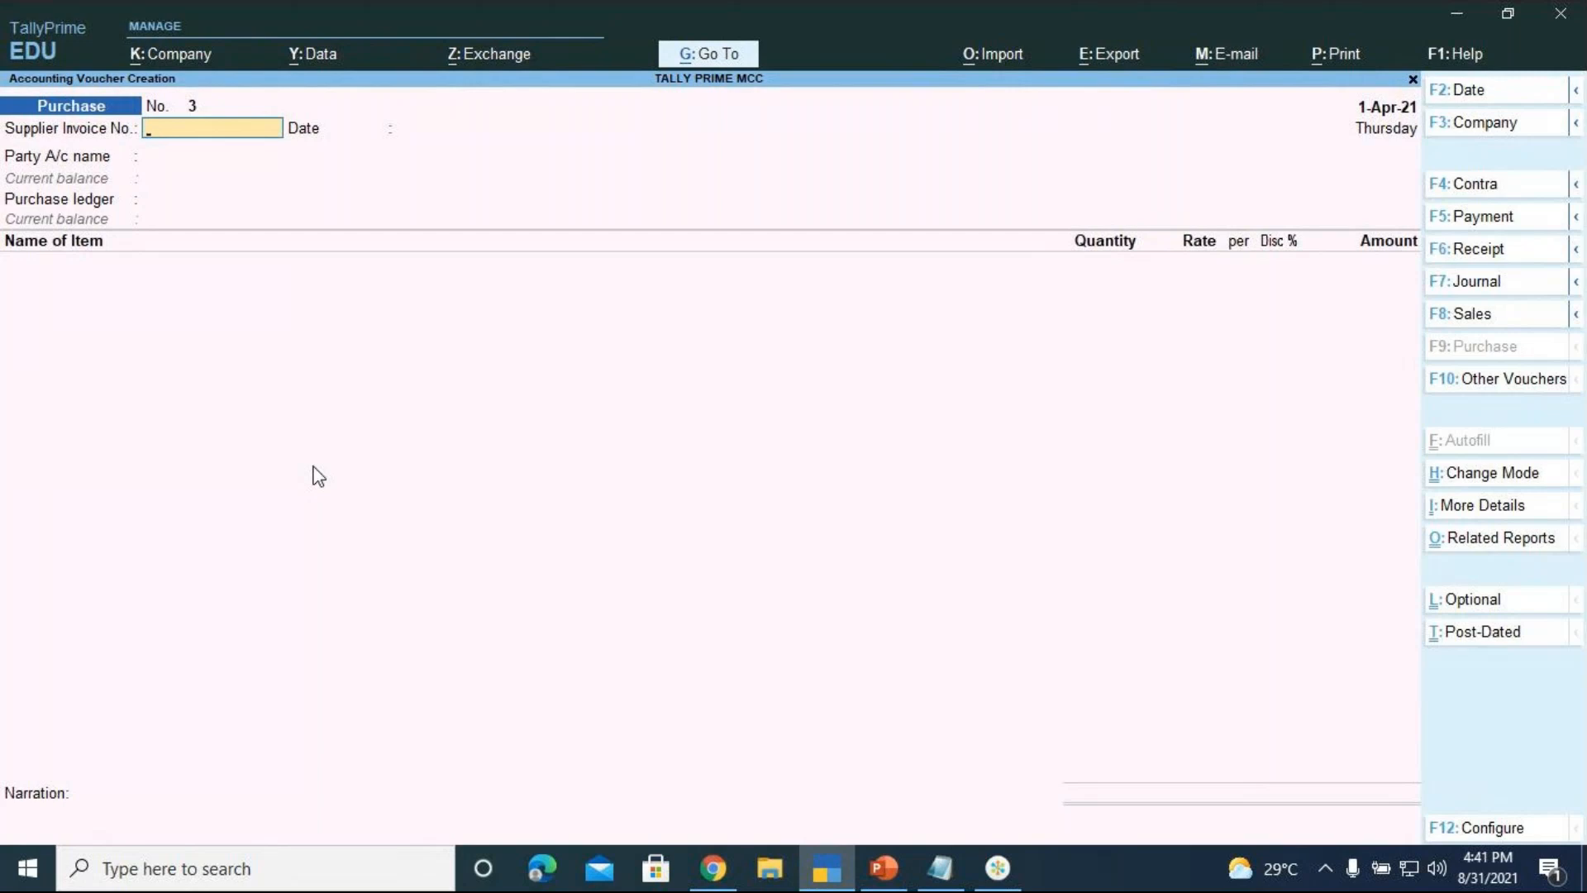
Enter supplier invoice number 003 dated 1-Apr-21, then choose Create in the party ledger list
type("003")
key("Return")
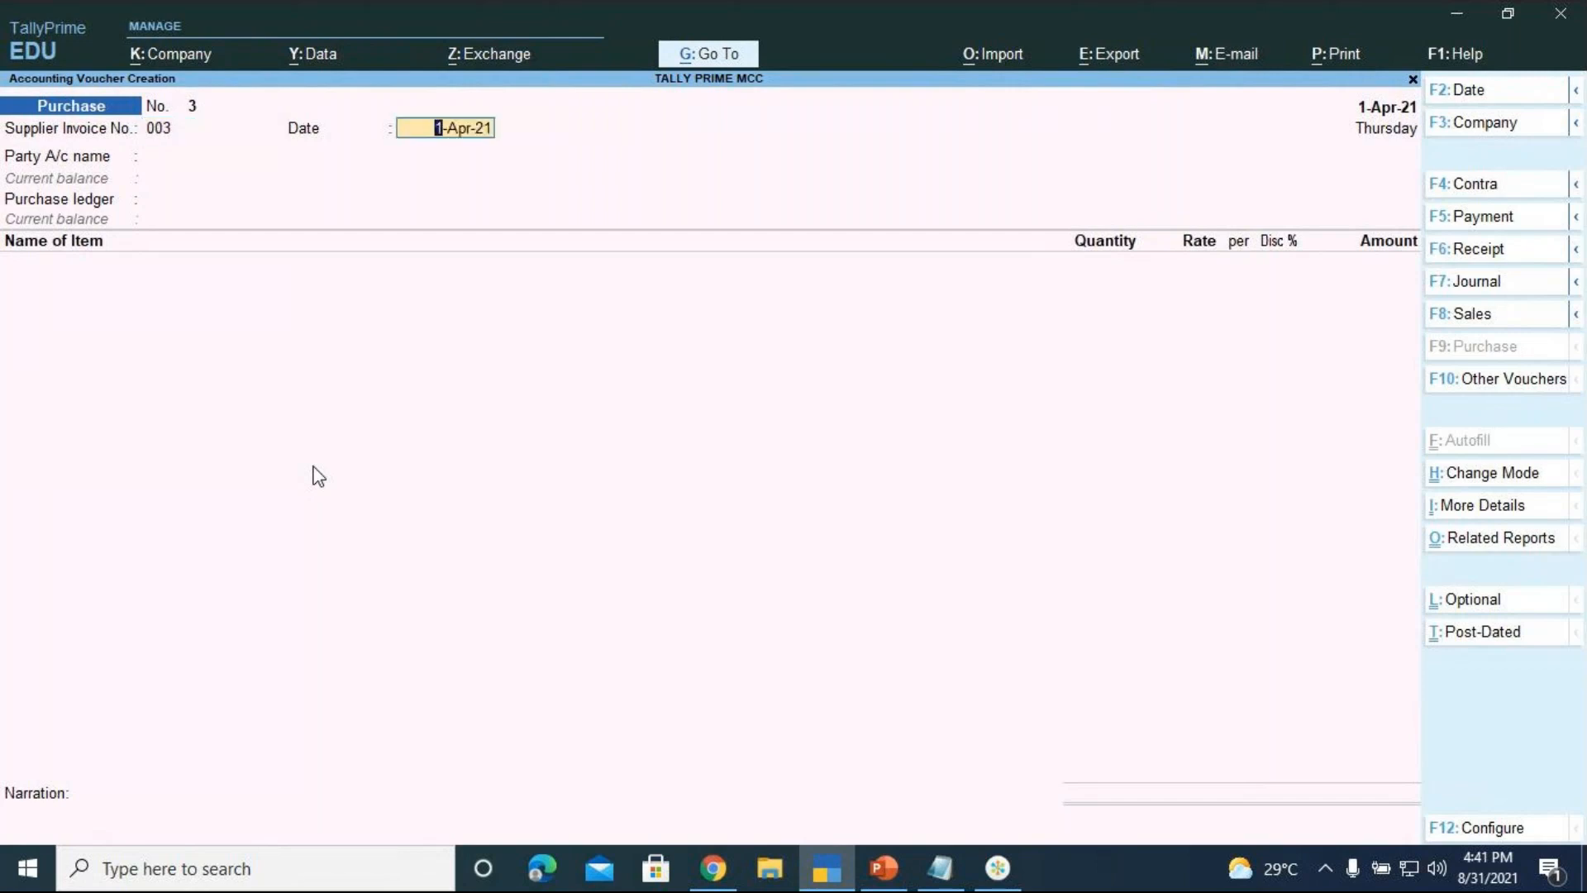
key("Return")
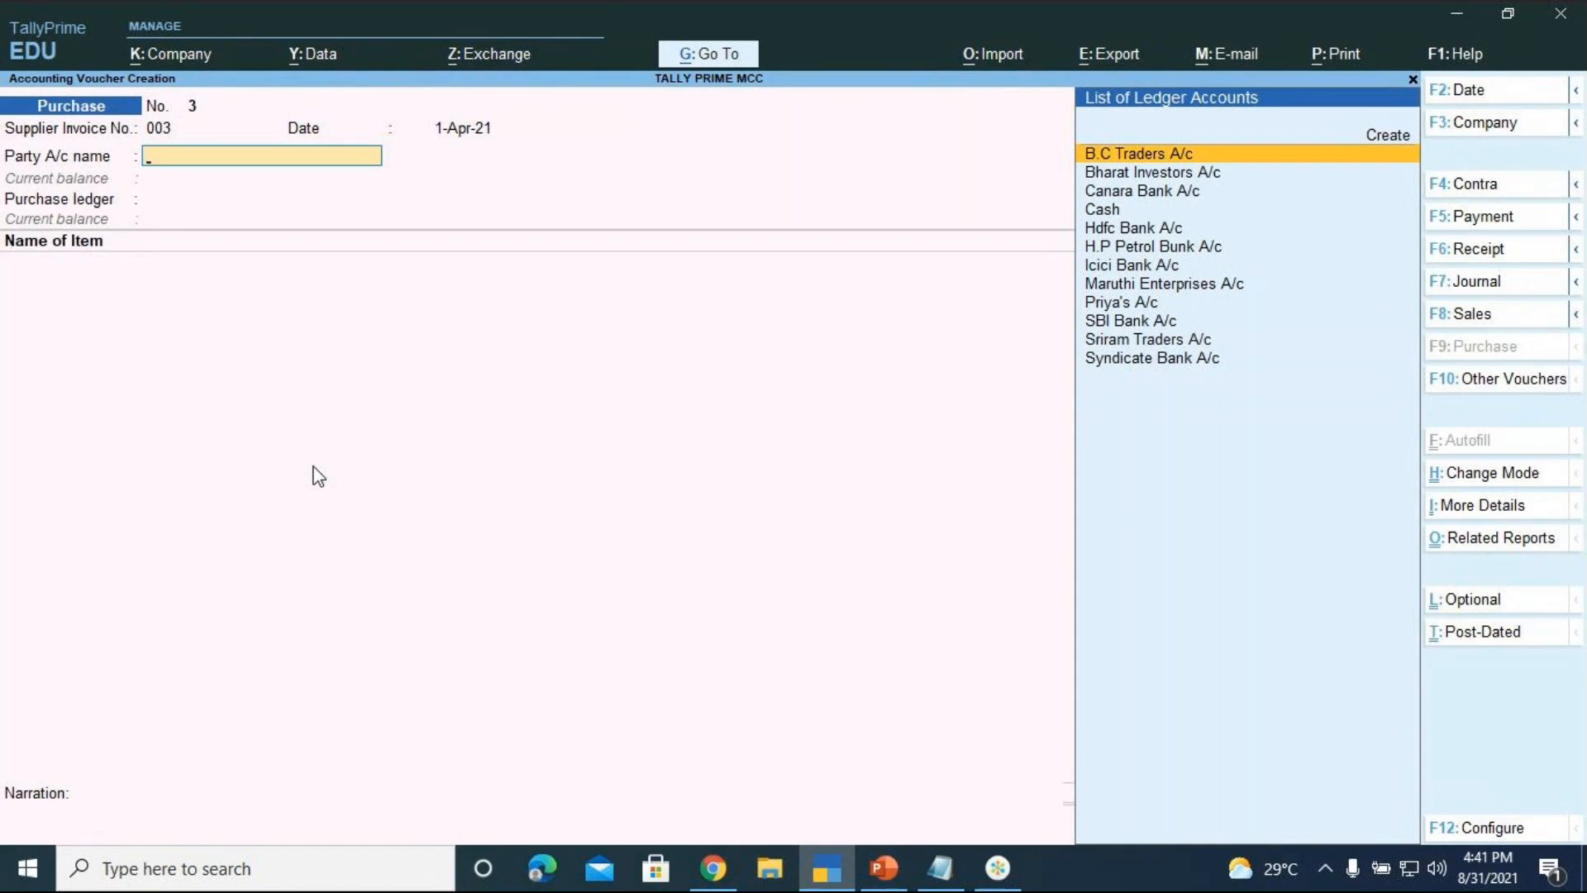
key("Up")
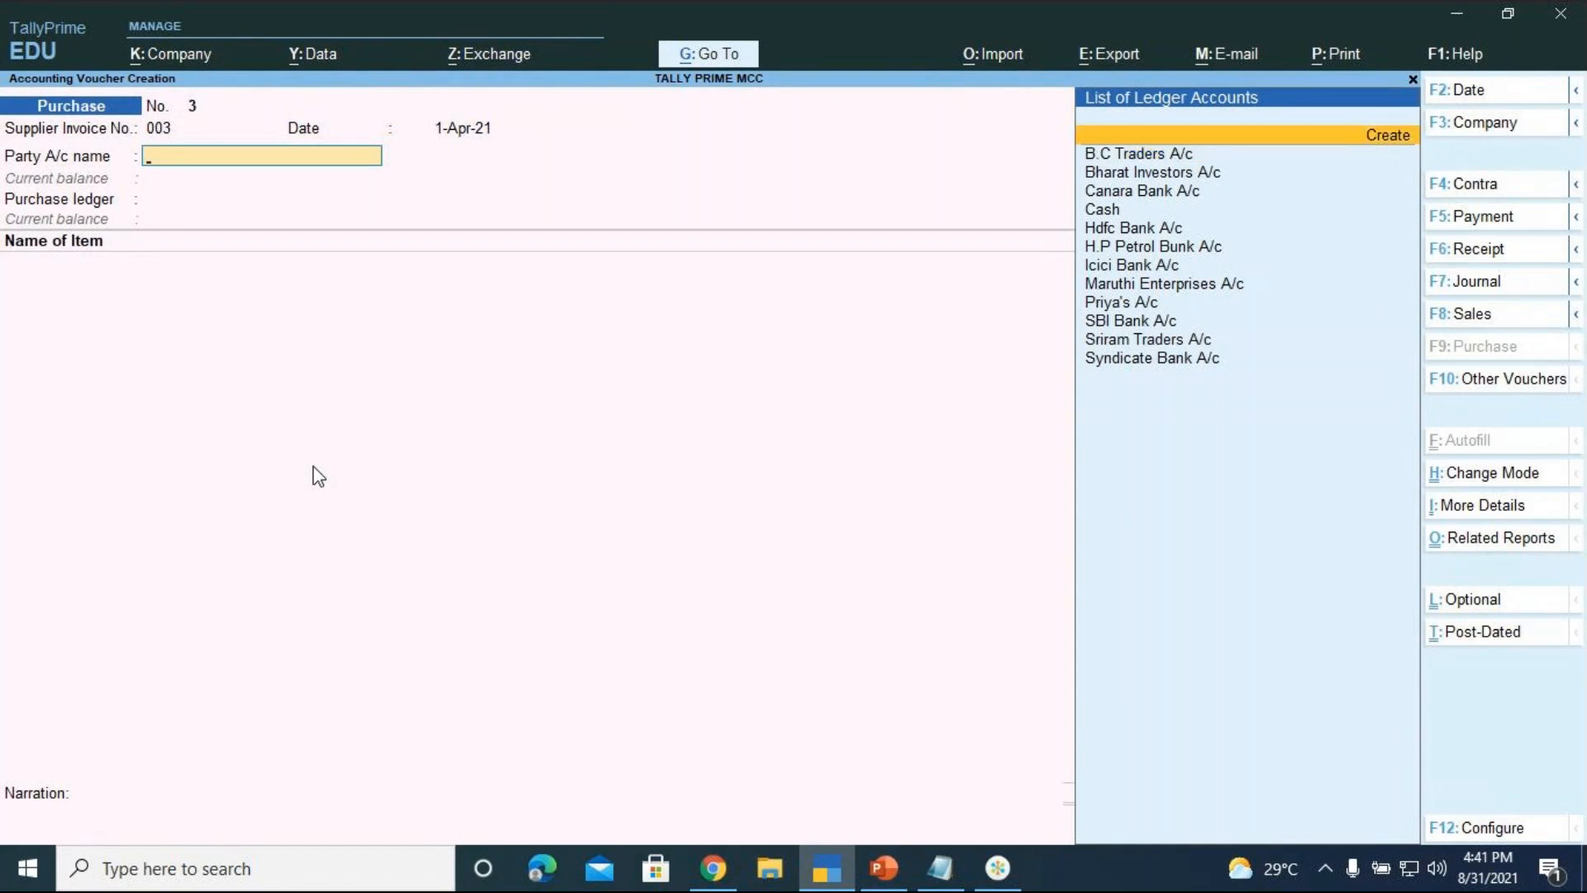
Create ledger 'Swathi Enterprises A/c' under Sundry Creditors, leaving GSTIN empty, as the party
key("Return")
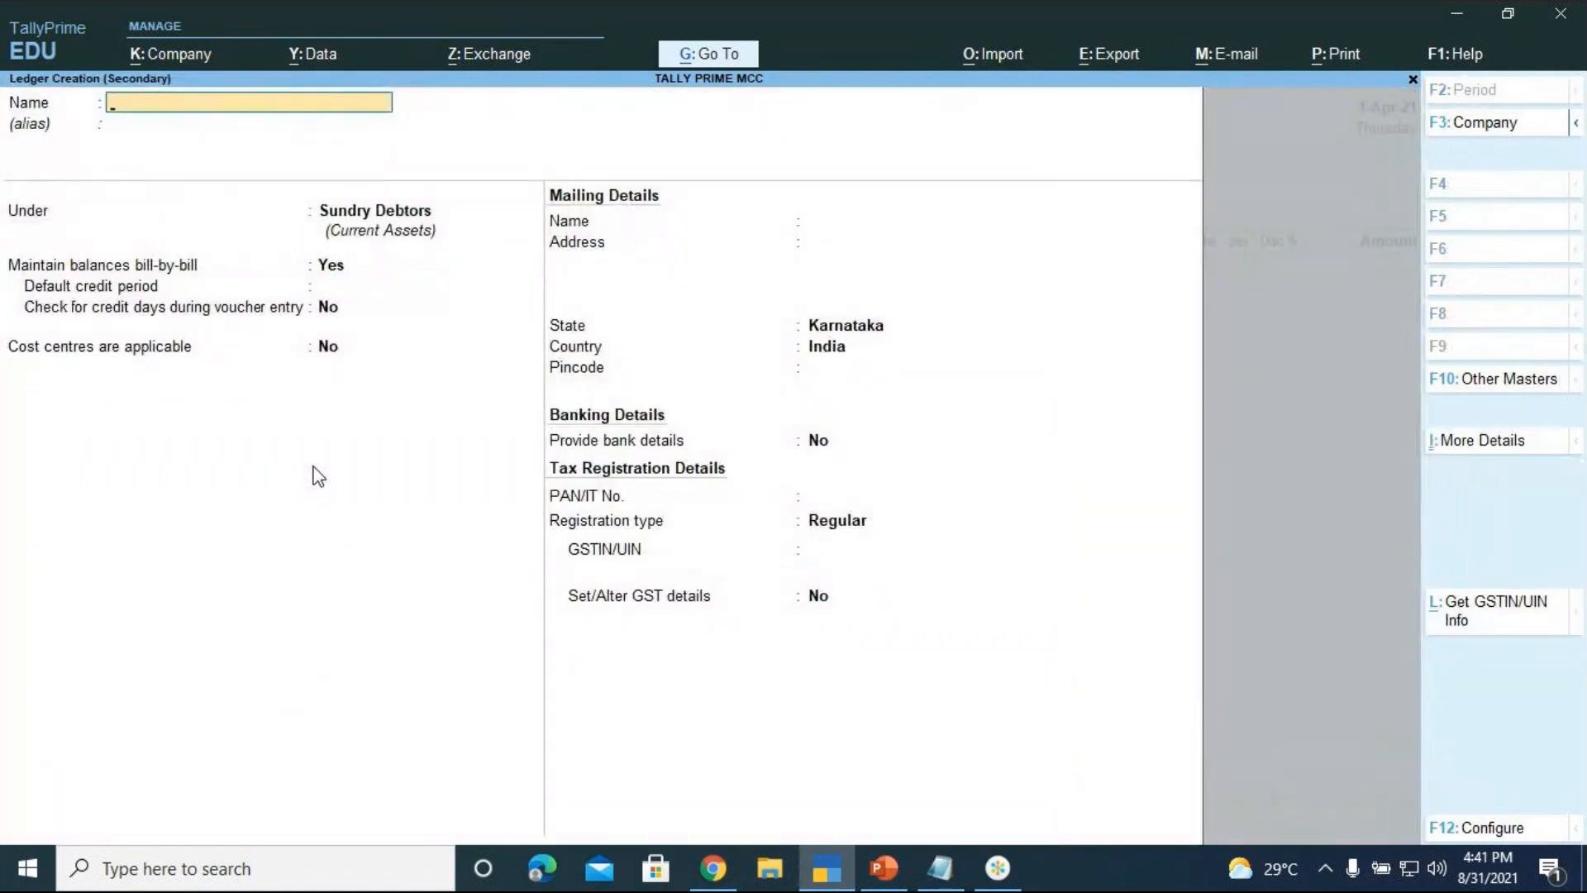
type("Swathi Enterprises A/c")
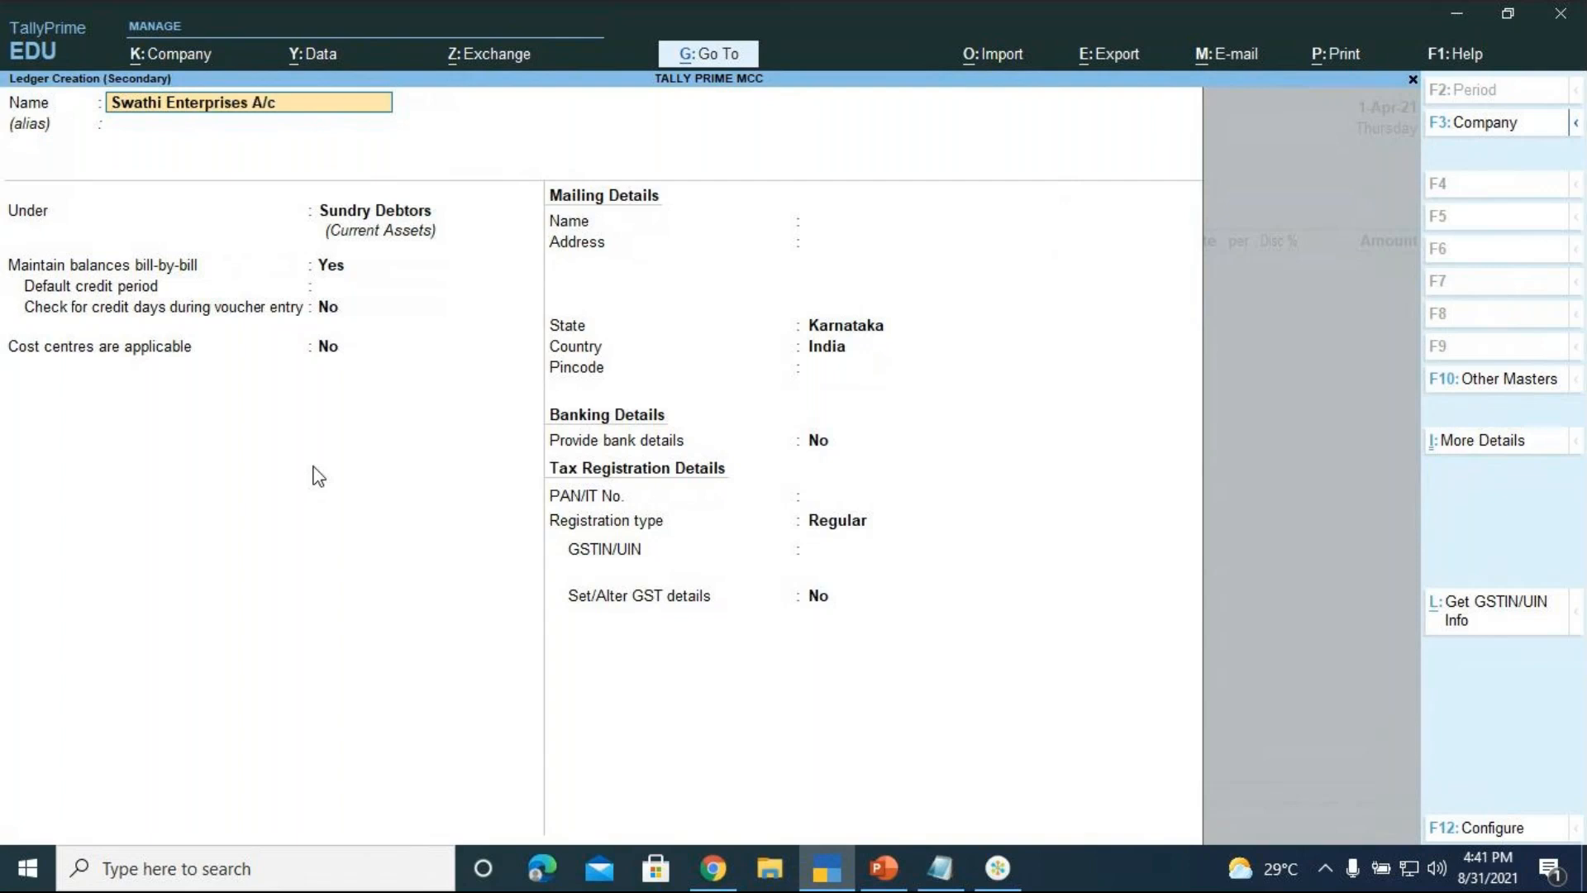
key("Return")
key("Return")
type("Sund")
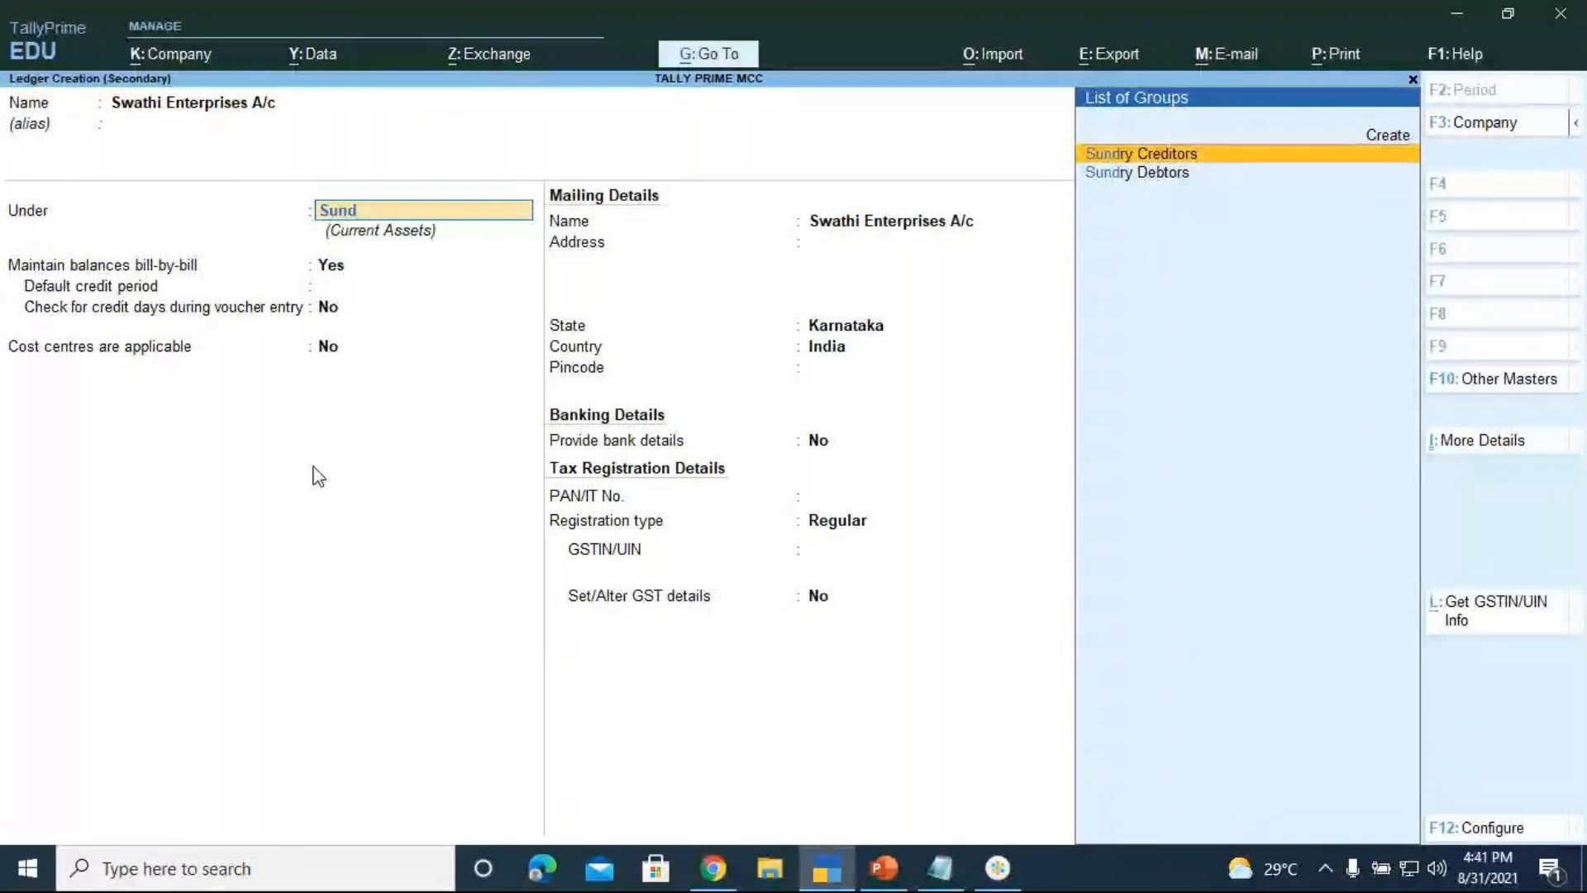
key("Return")
key("Return")
key("Return")
key("Return")
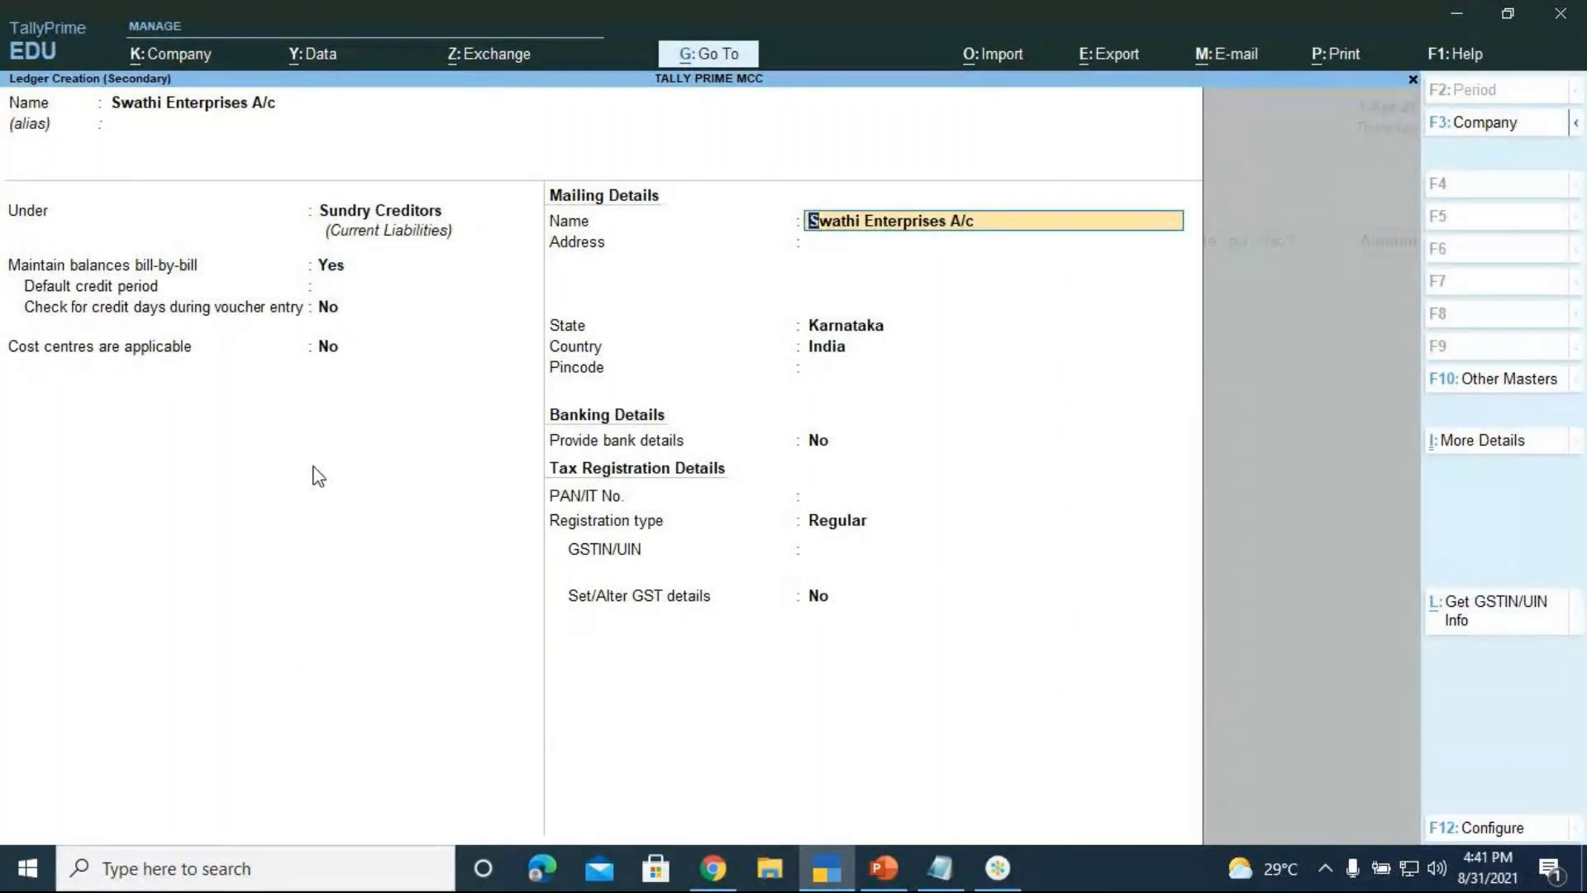
key("Return")
key("Return")
key("Return")
key("Return")
key("Return")
key("Return")
key("Return")
key("Return")
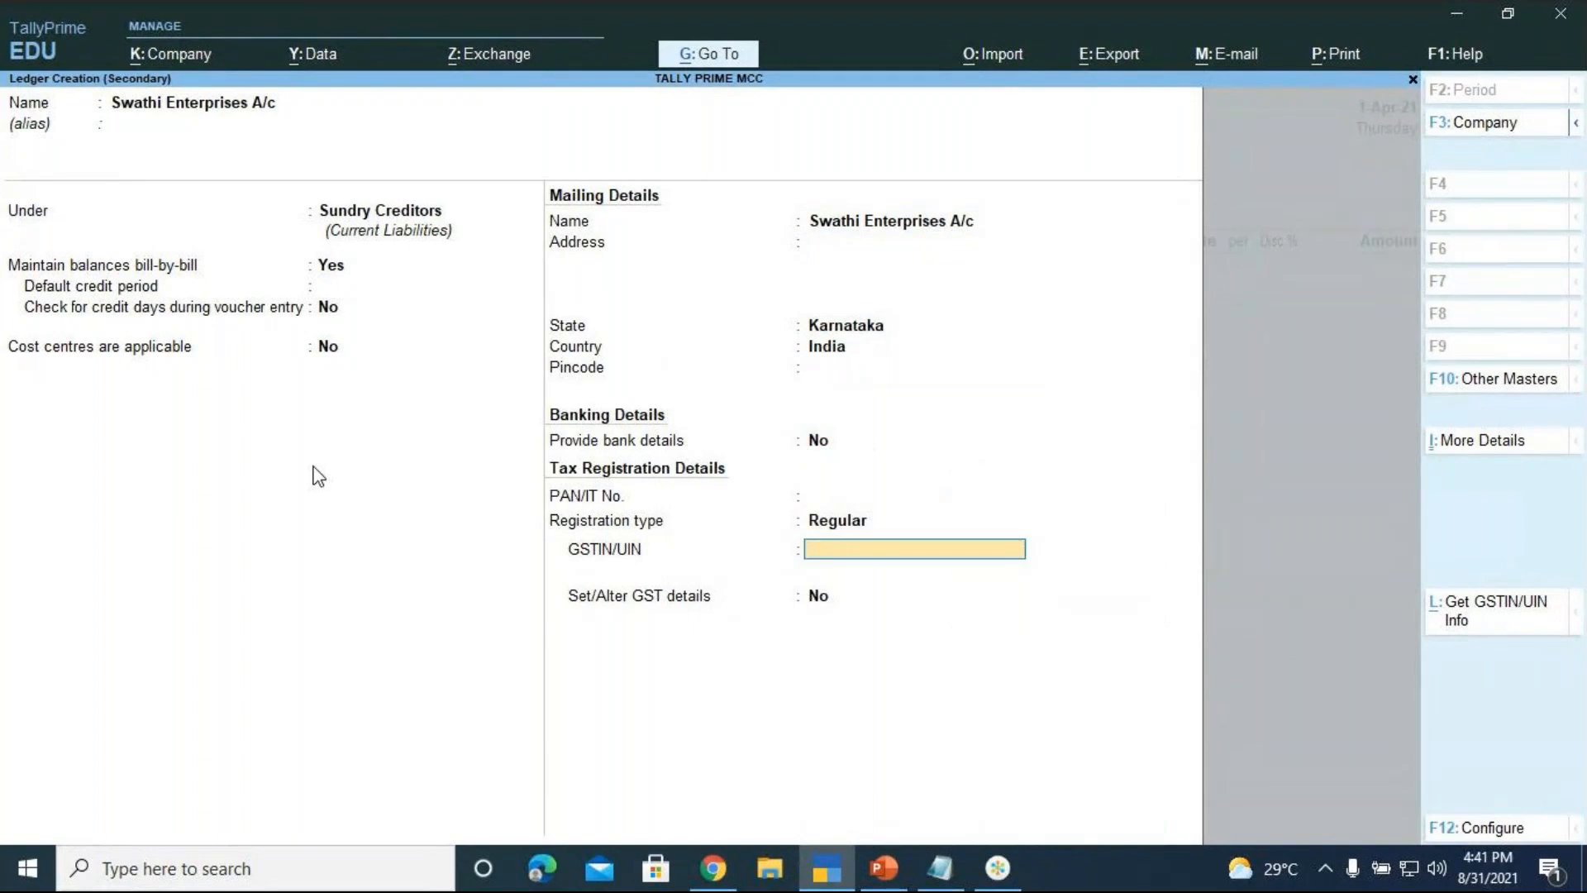
key("Return")
key("Return")
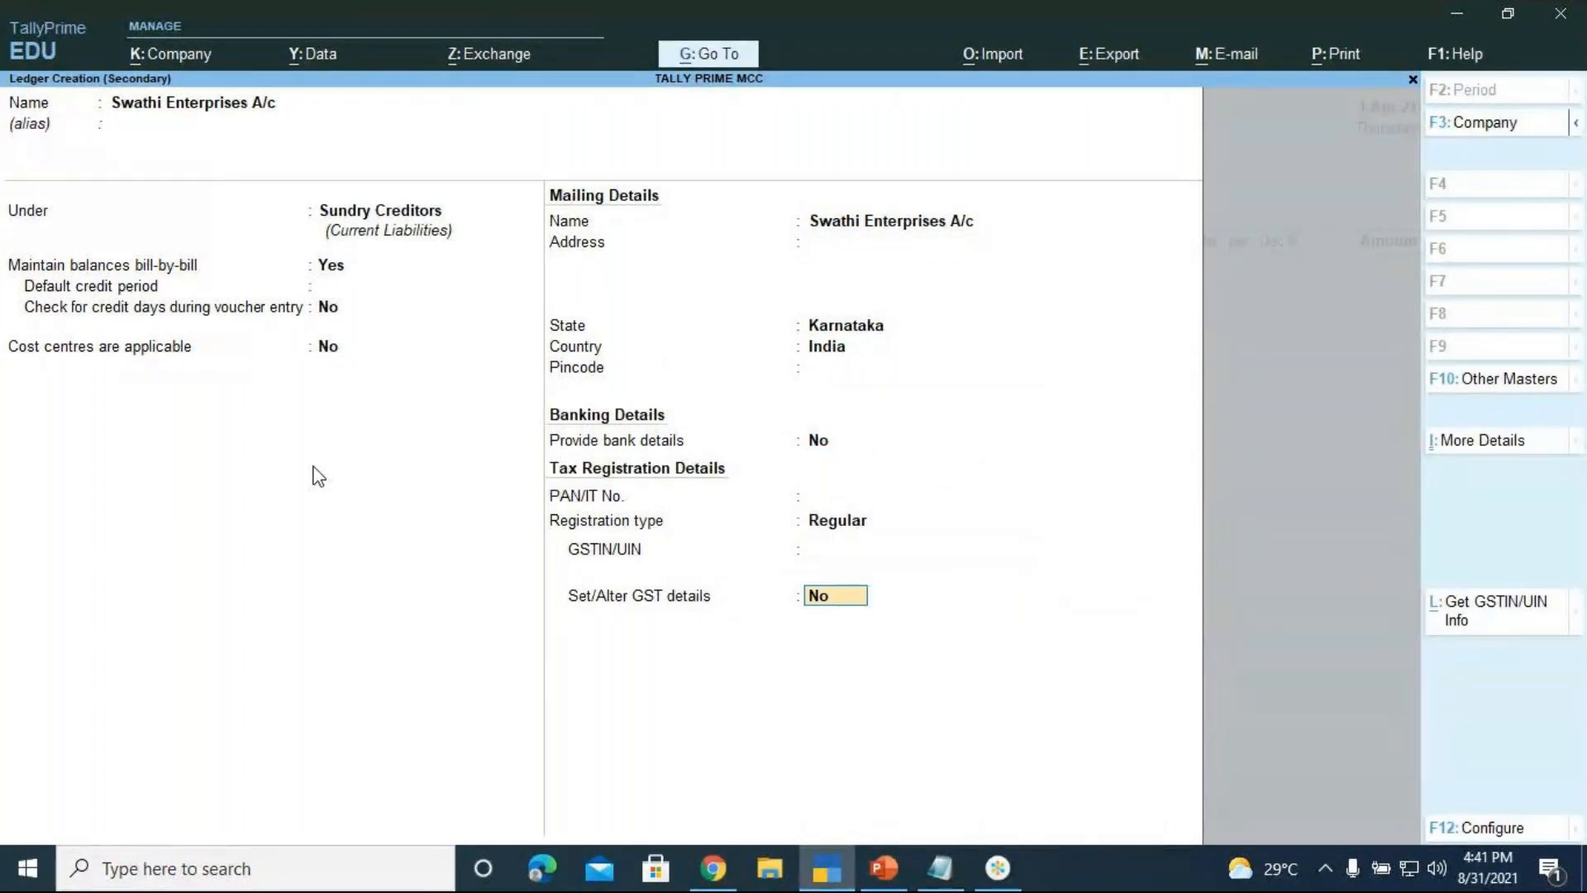
key("Return")
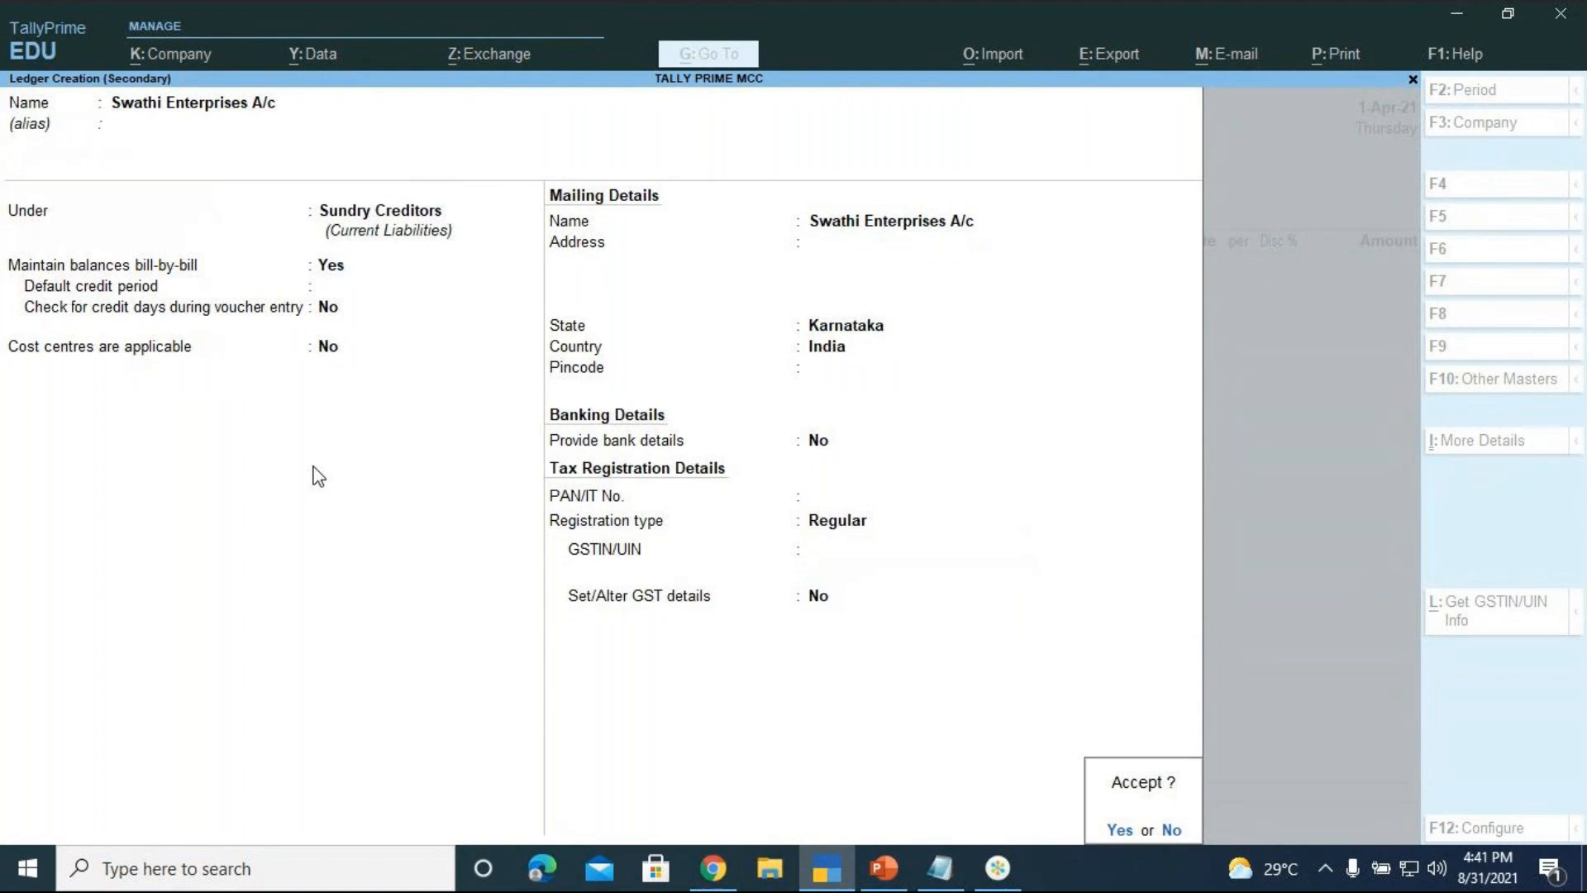
key("Return")
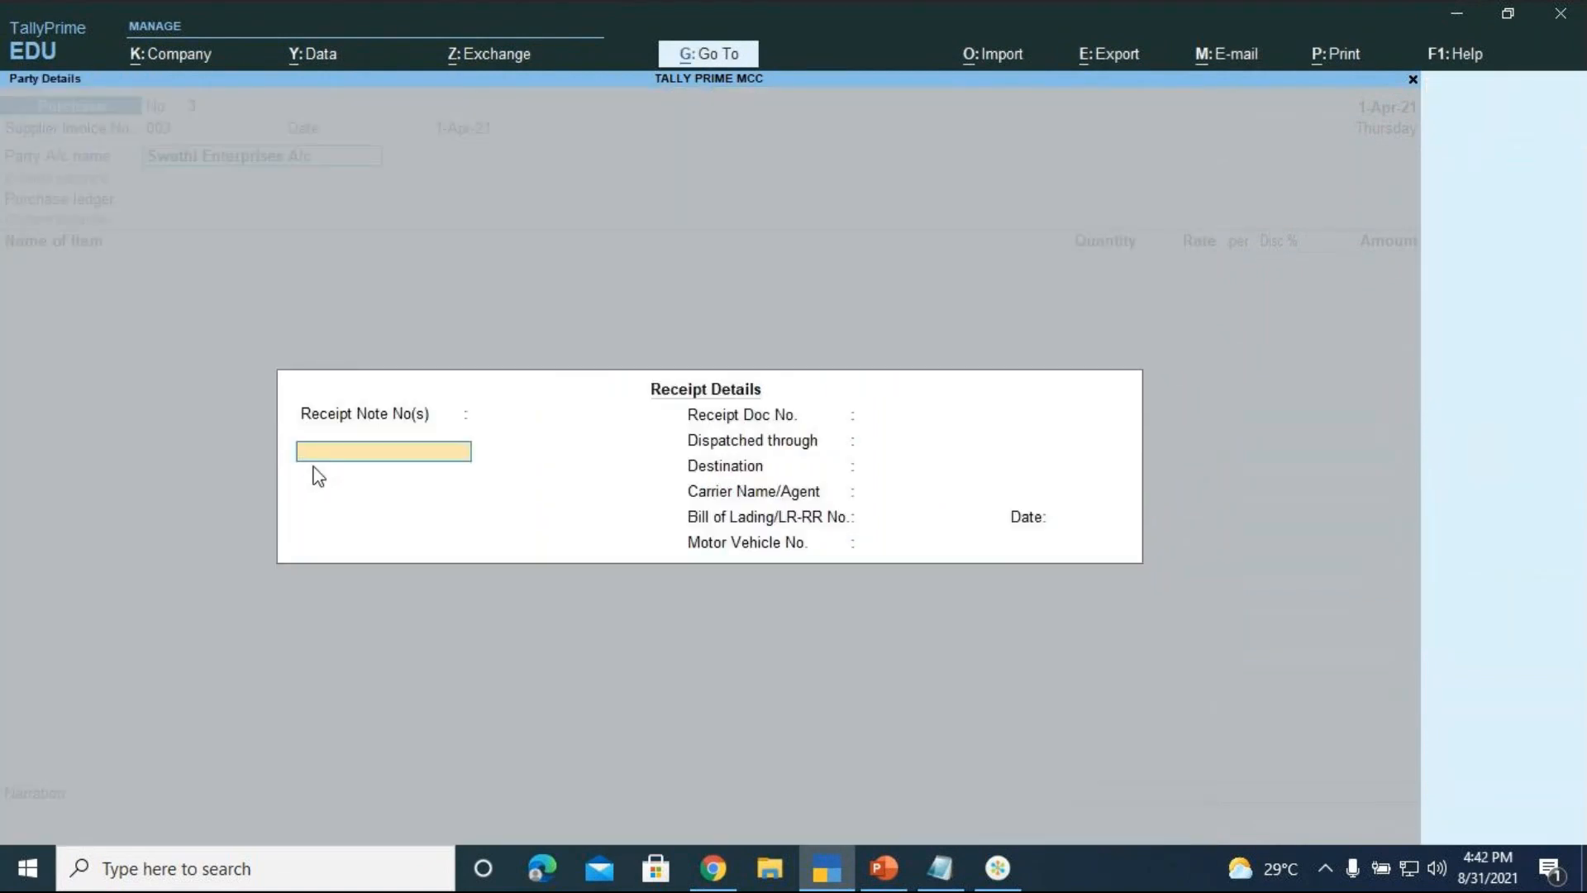
Skip the empty Receipt and Party Details and choose Purchase A/c as purchase ledger
key("Return")
key("Return")
key("Return")
key("Return")
key("Return")
key("Return")
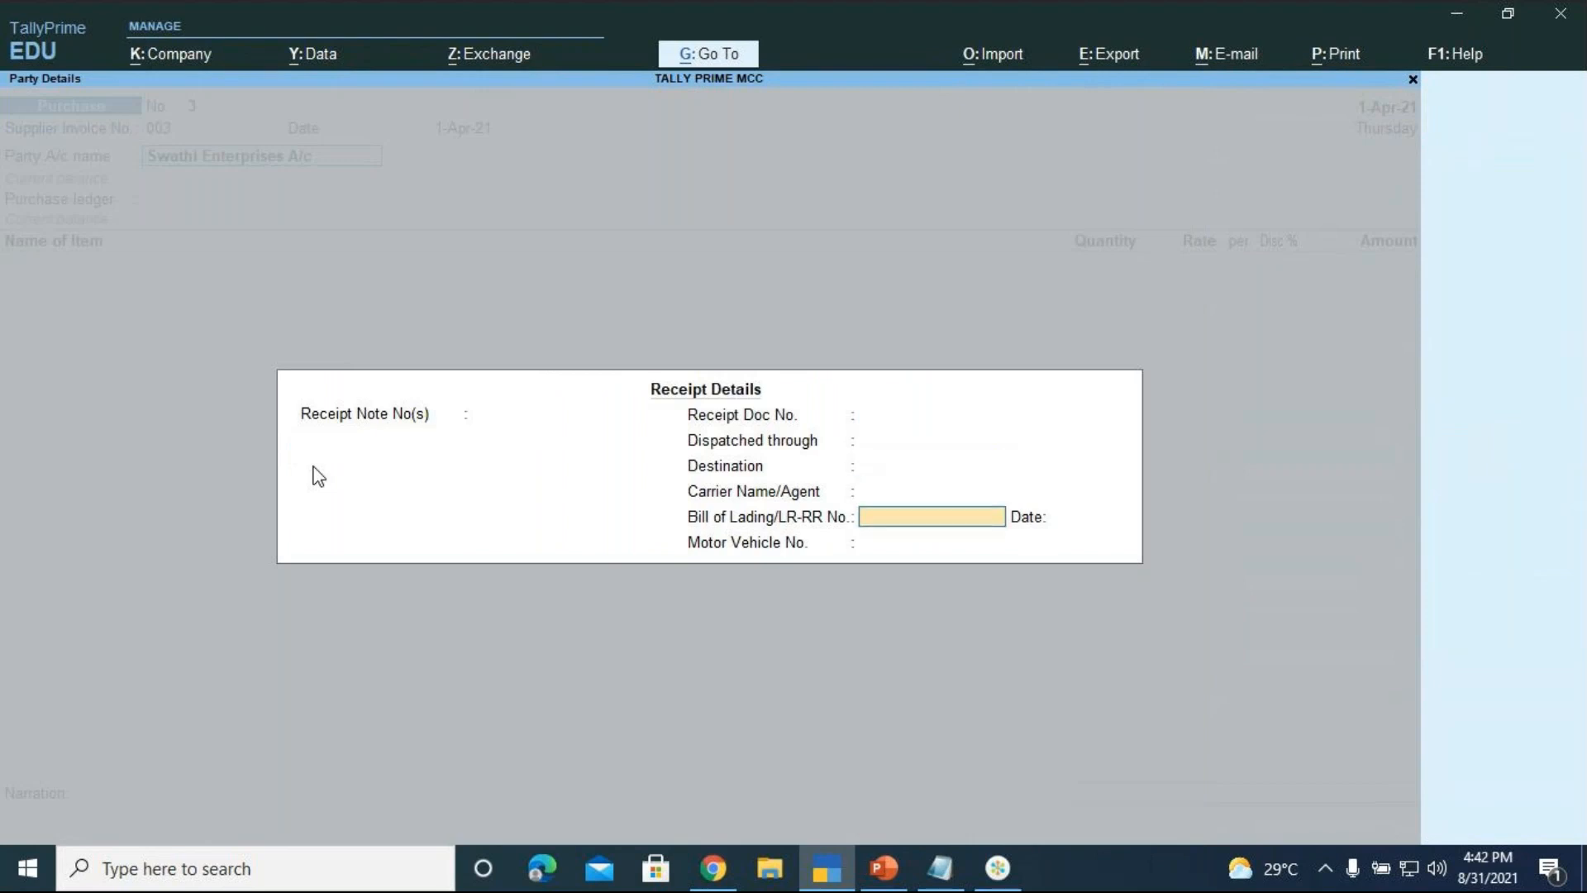
key("Return")
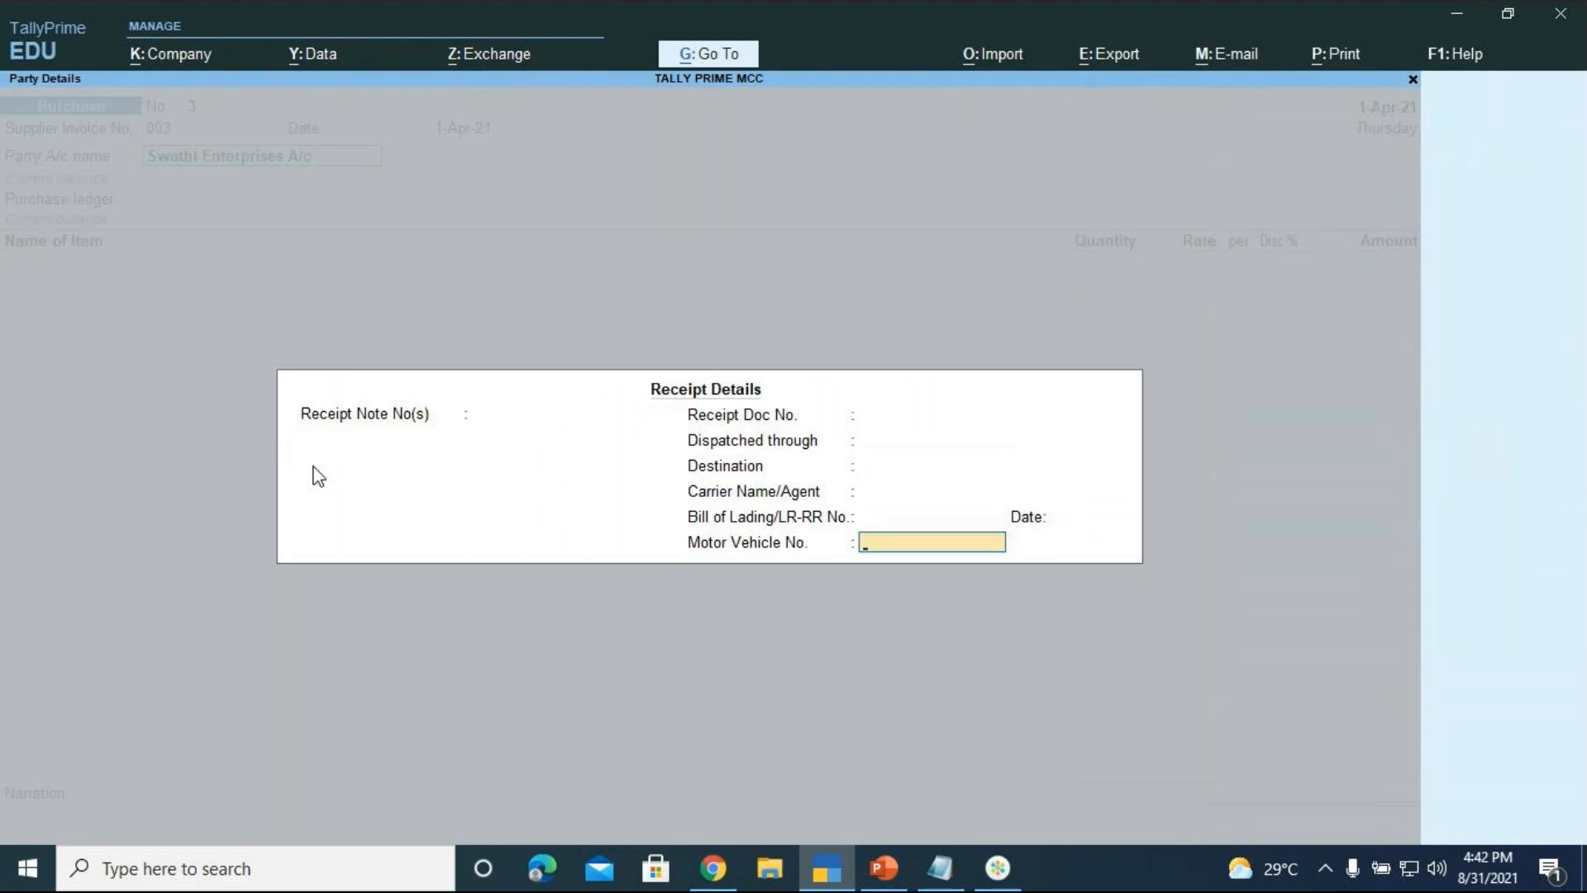
key("Return")
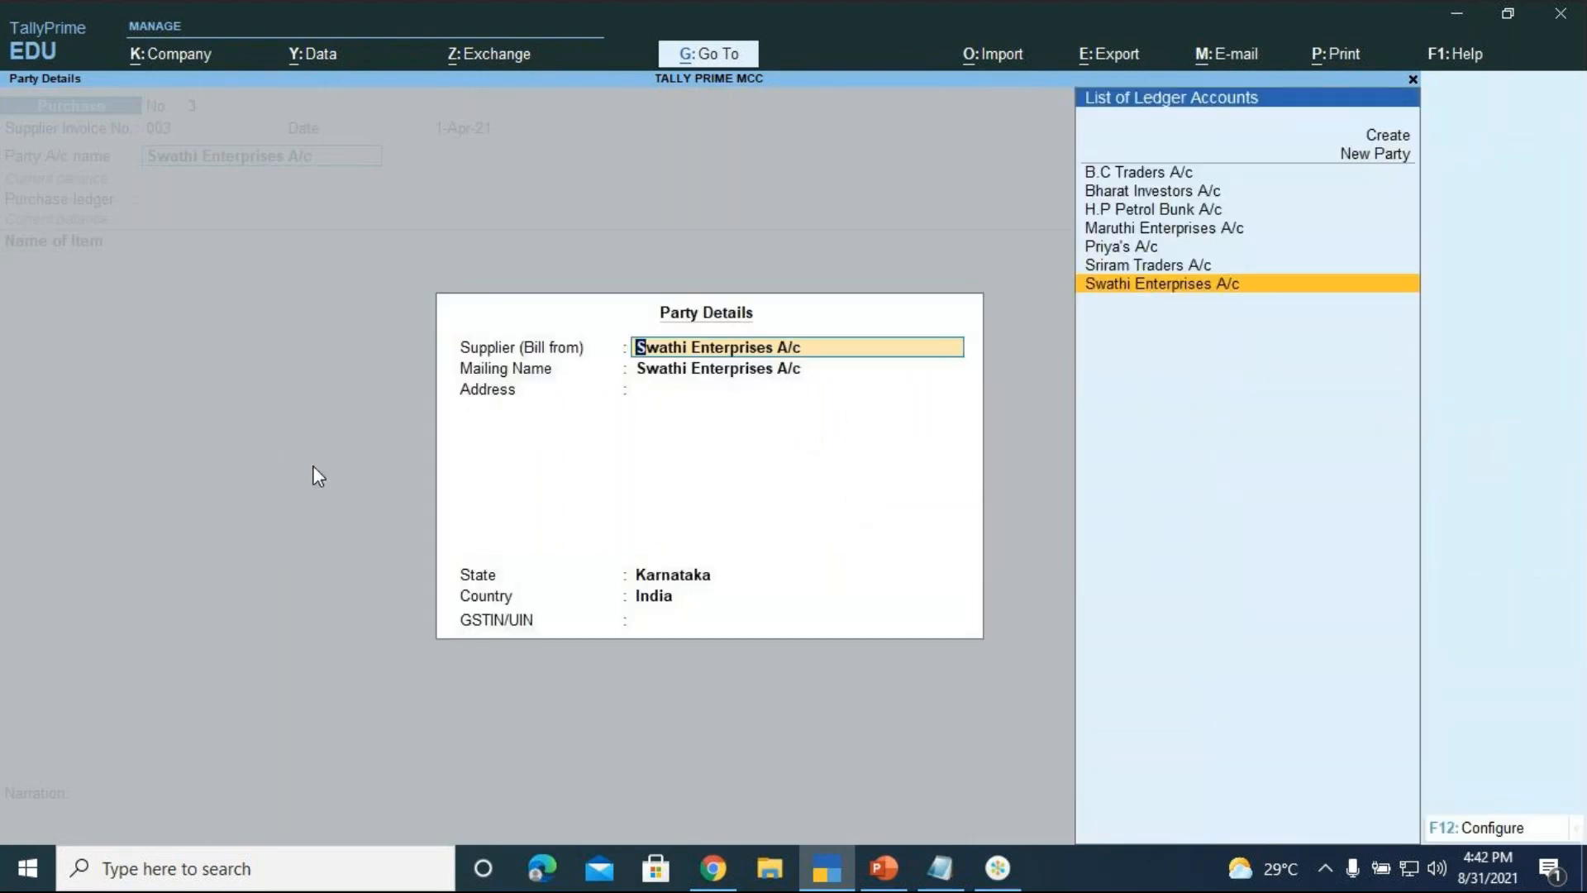
key("Return")
key("Return")
key("Return")
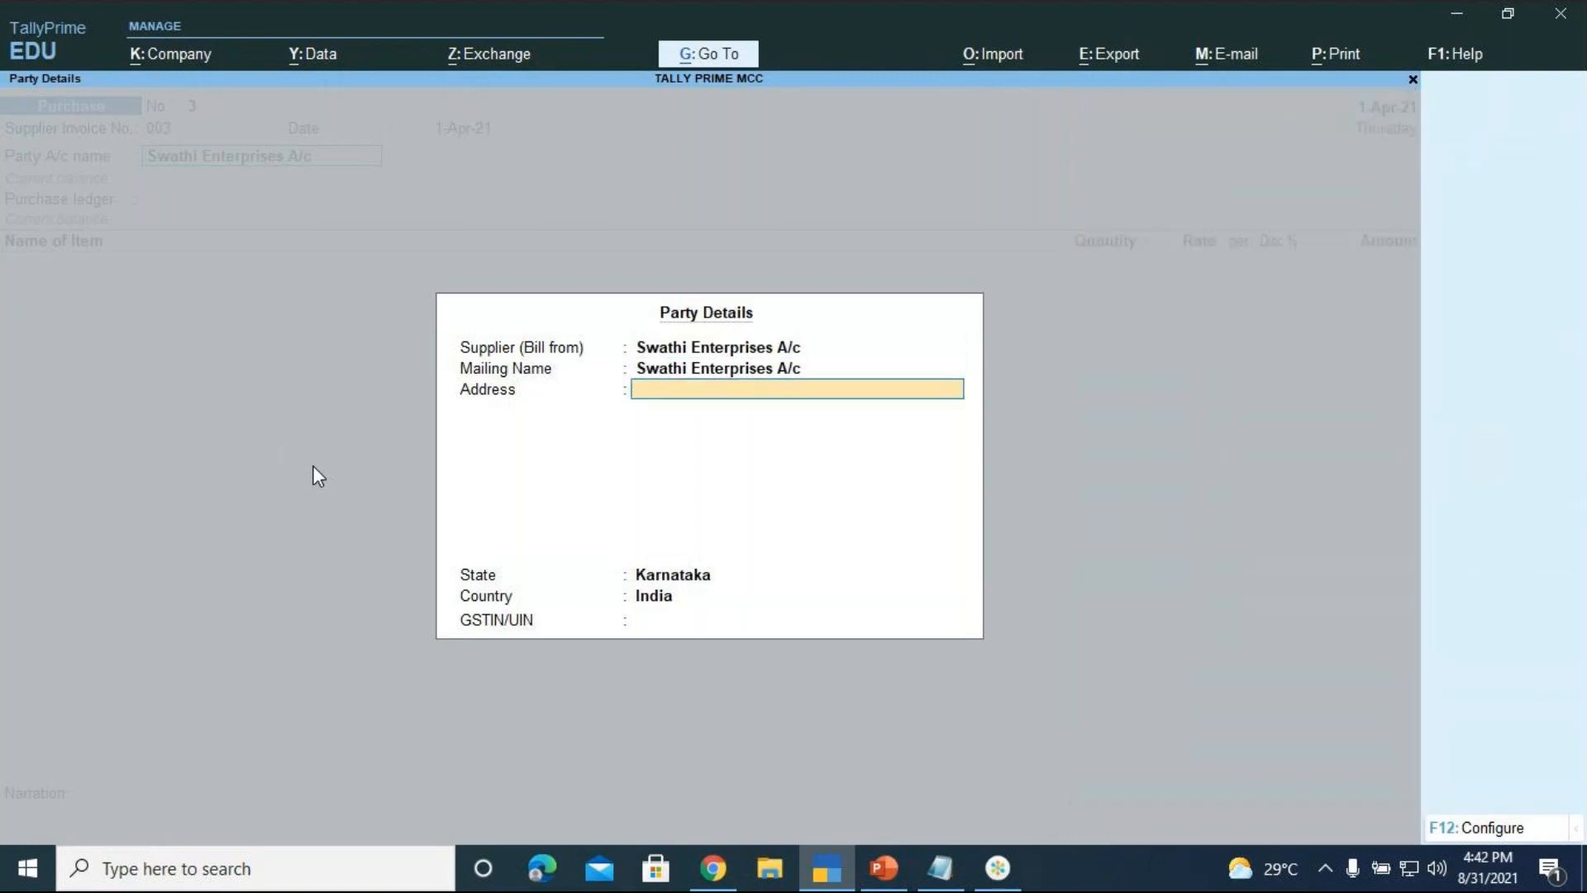
key("Return")
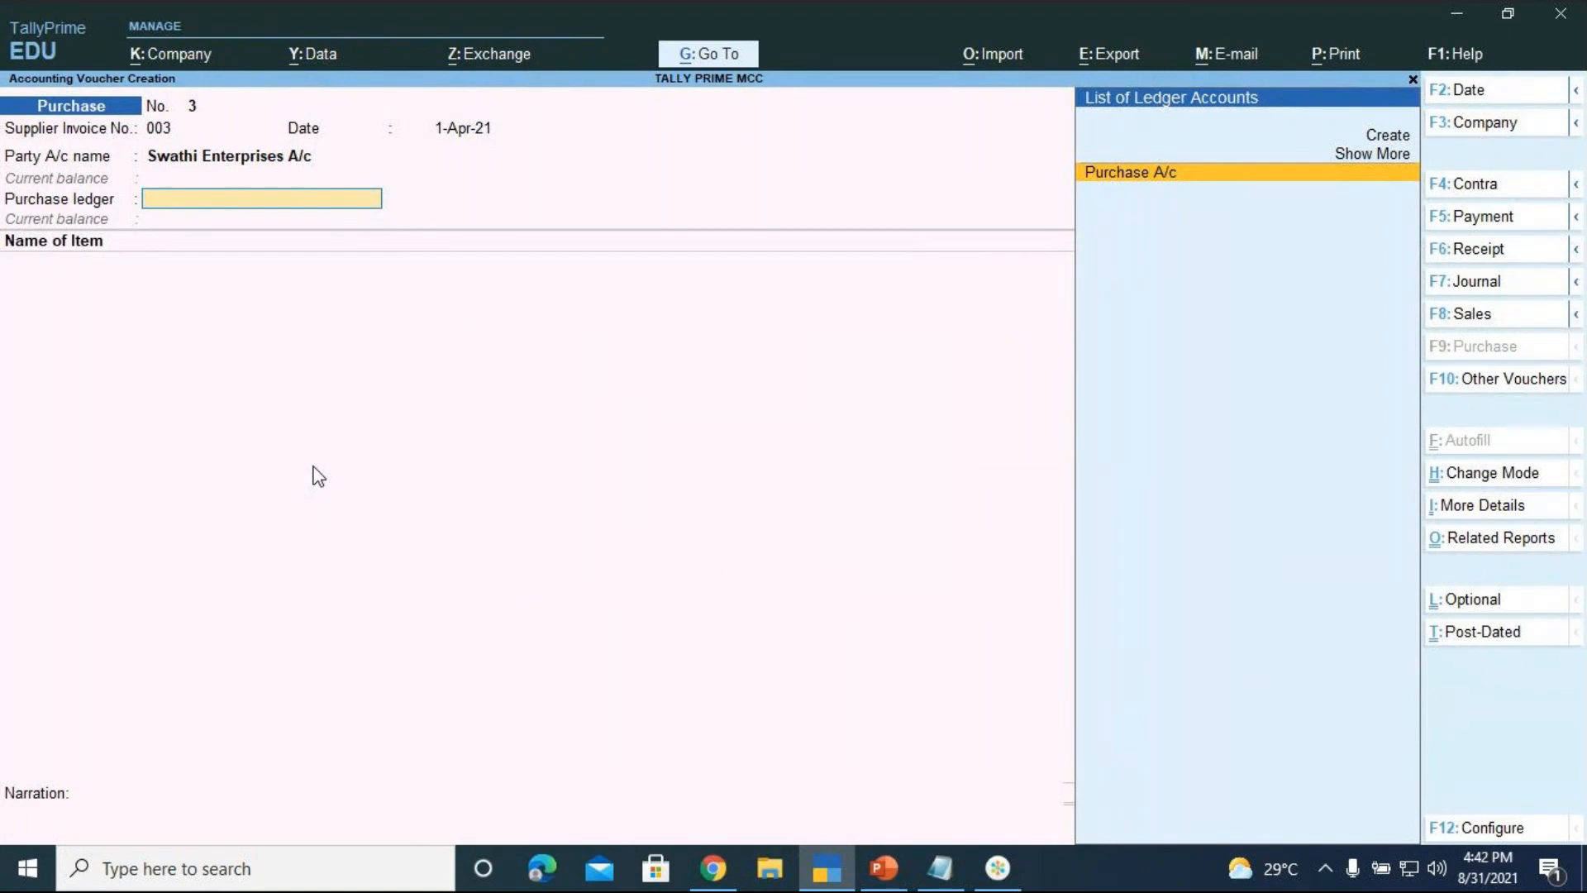
key("Return")
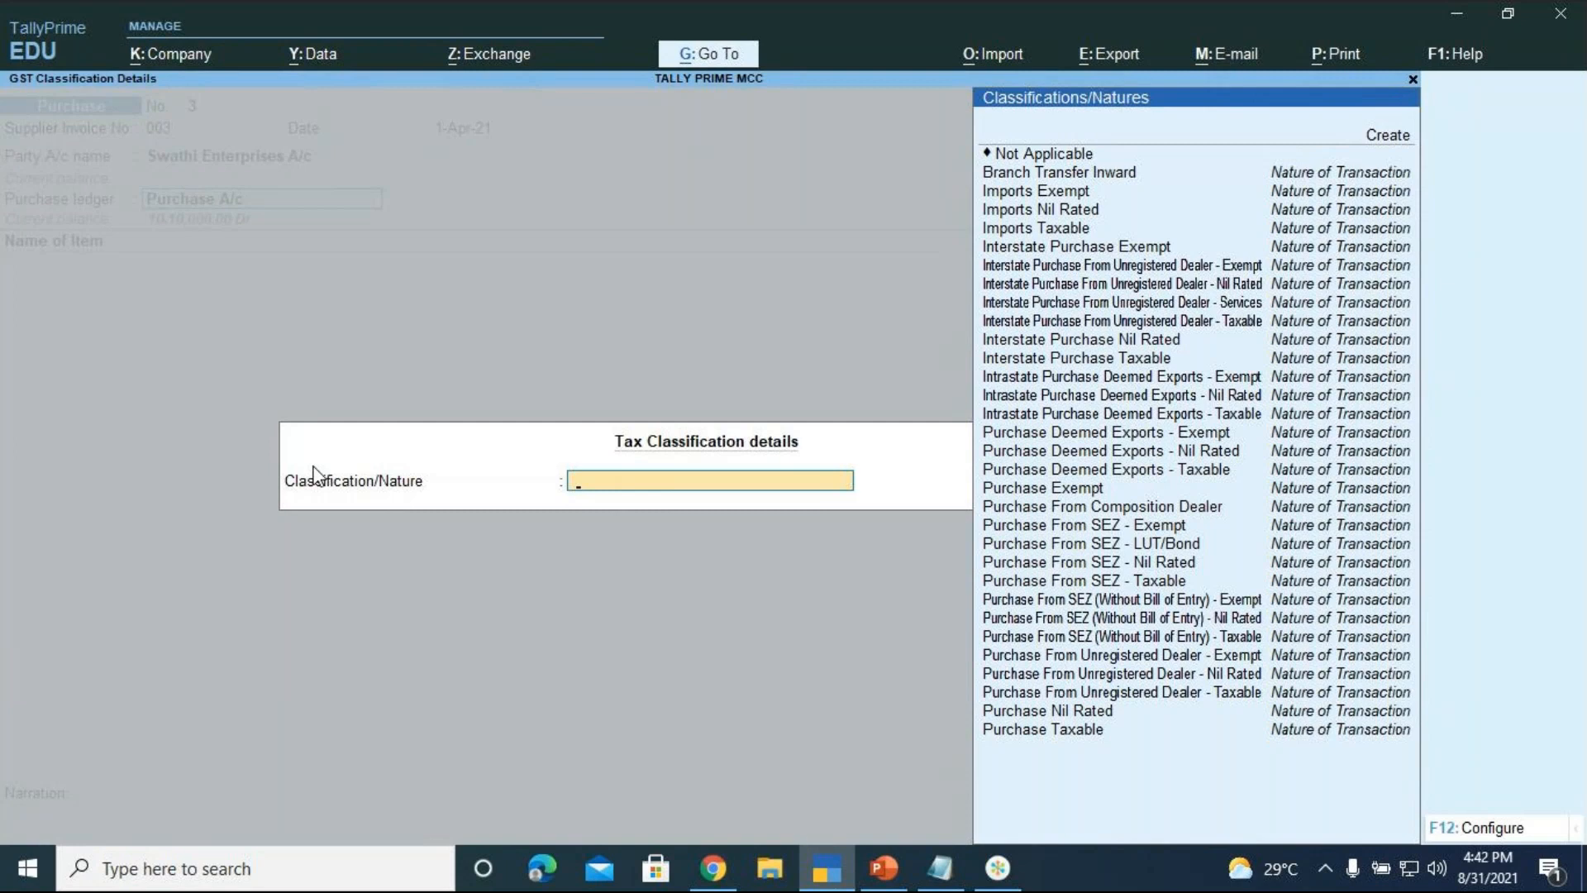
Set the tax classification's nature of transaction to Purchase Taxable
key("Down")
key("Down")
key("Down")
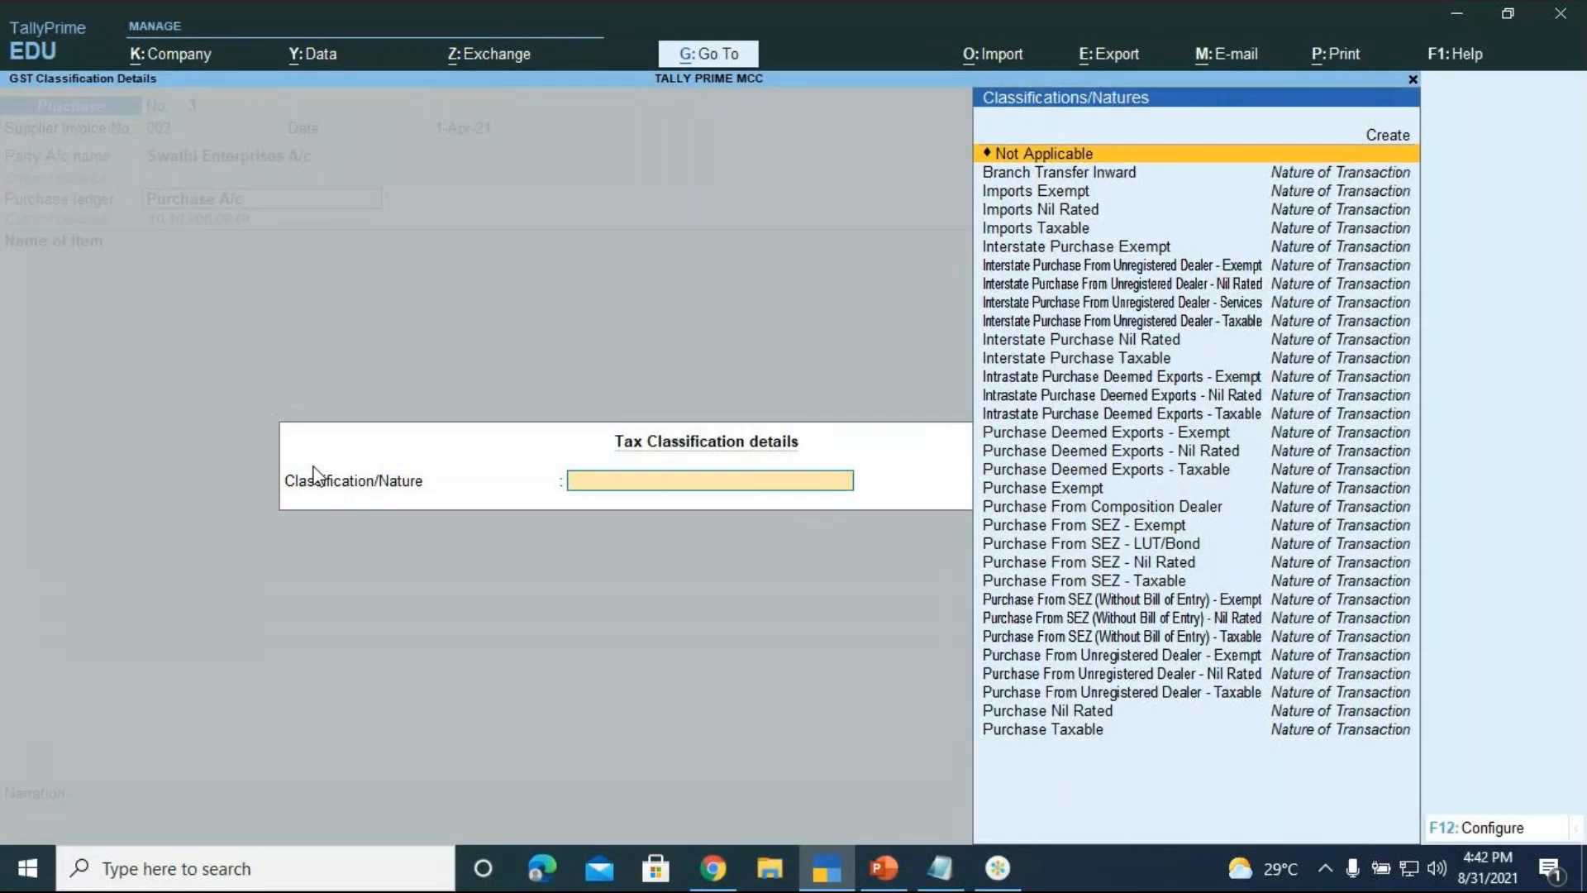
key("Down")
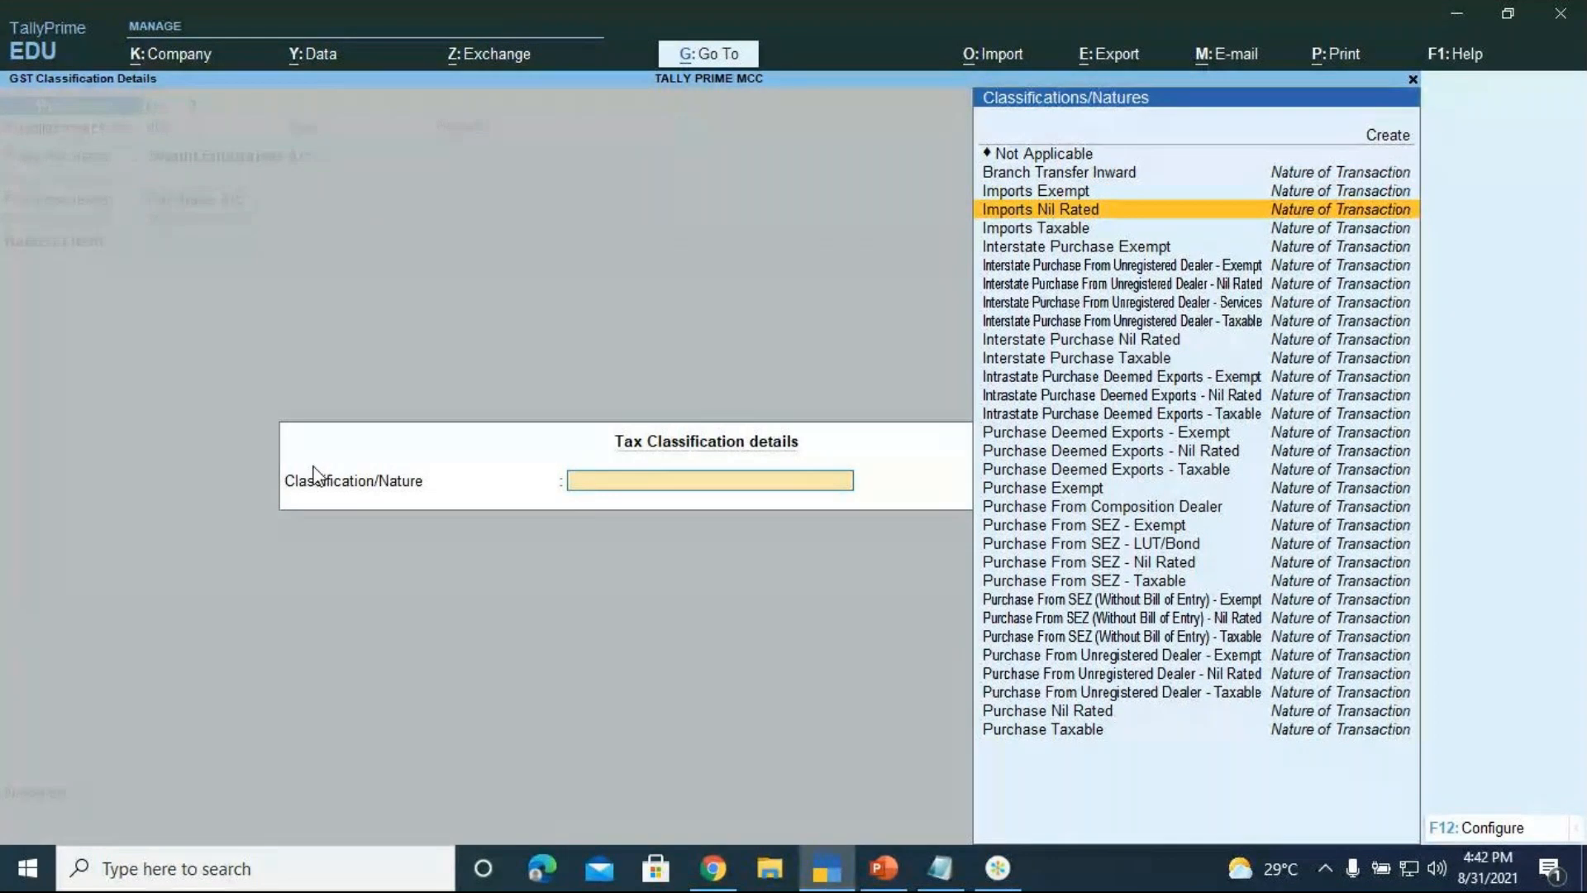
key("Down")
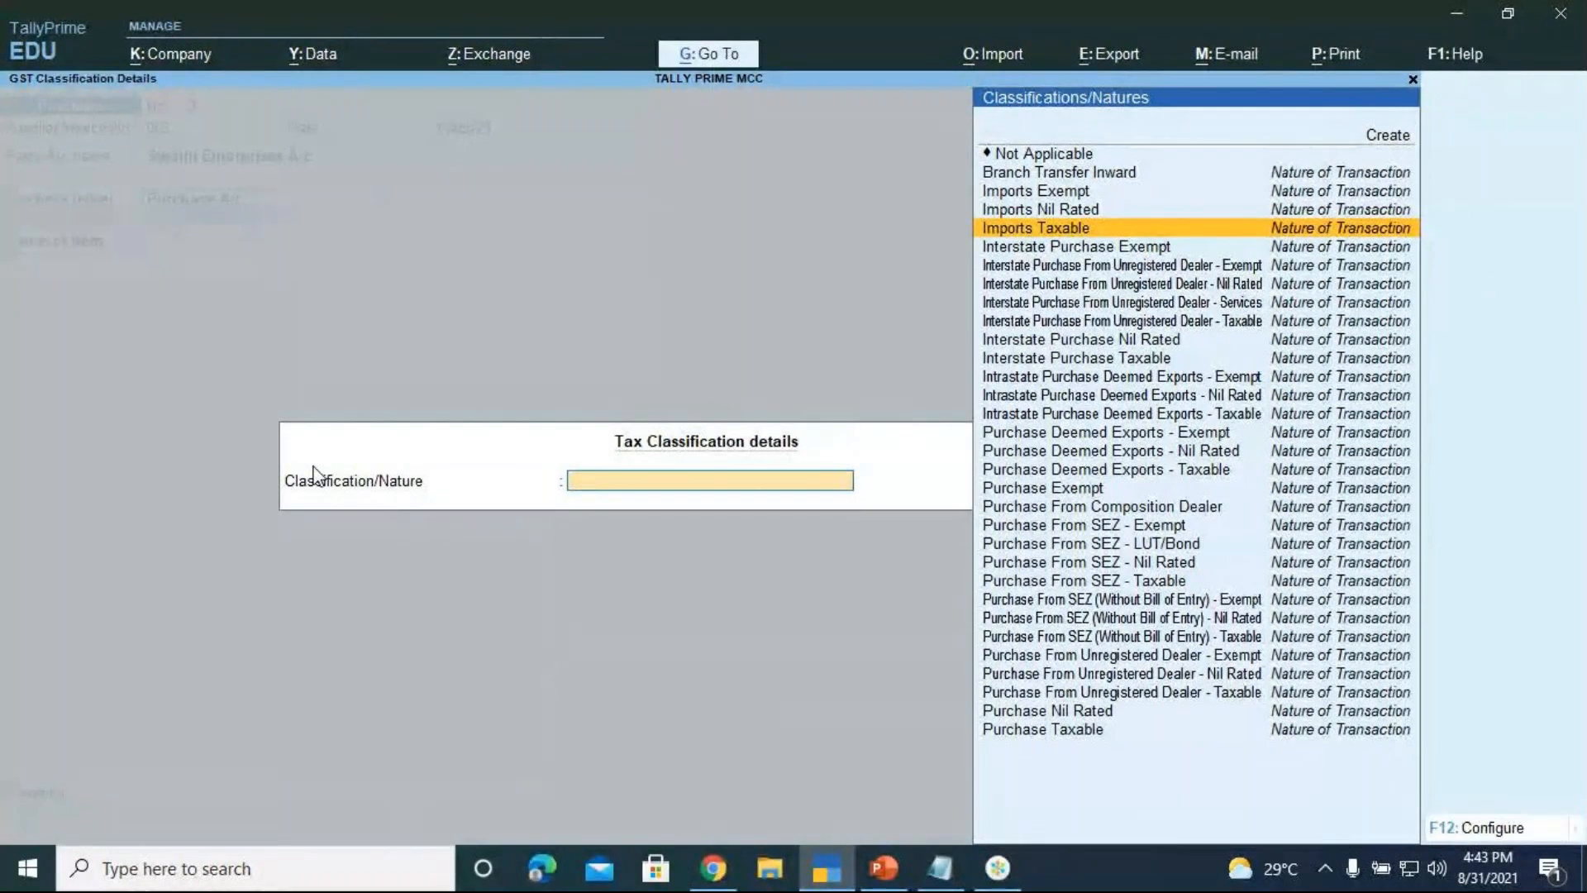
key("Down")
key("Down")
key("Down")
key("Down")
key("Down")
key("Down")
key("Down")
key("Down")
key("Down")
key("Down")
key("Down")
key("Down")
key("Down")
key("Down")
key("Down")
key("Down")
key("Down")
key("Down")
key("Down")
key("Down")
key("Down")
key("Down")
key("Down")
key("Down")
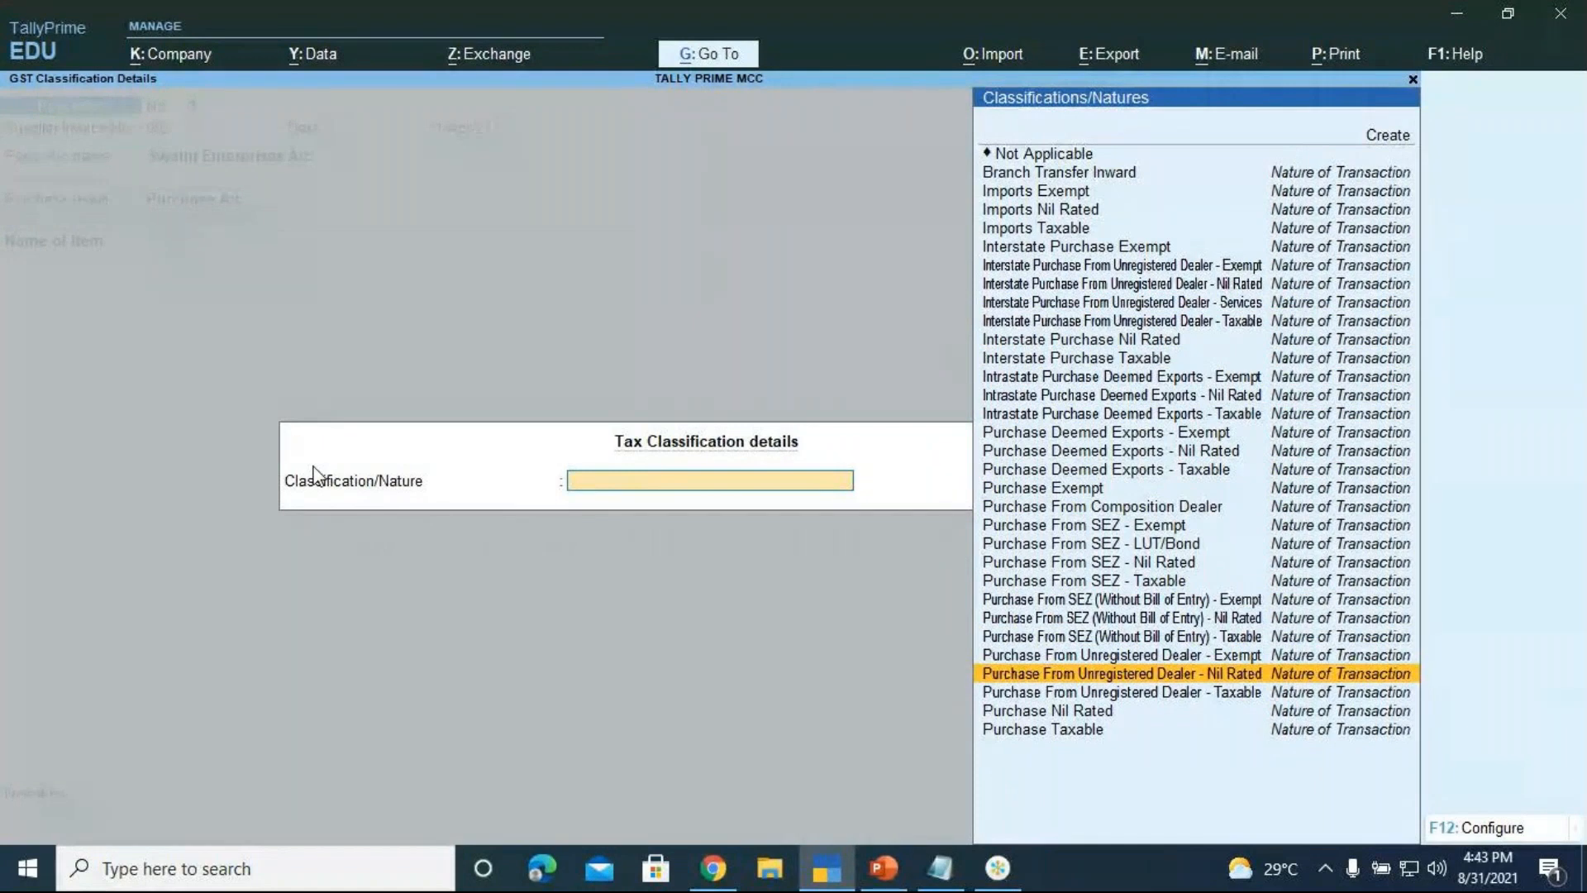
key("Down")
key("Down")
key("Down")
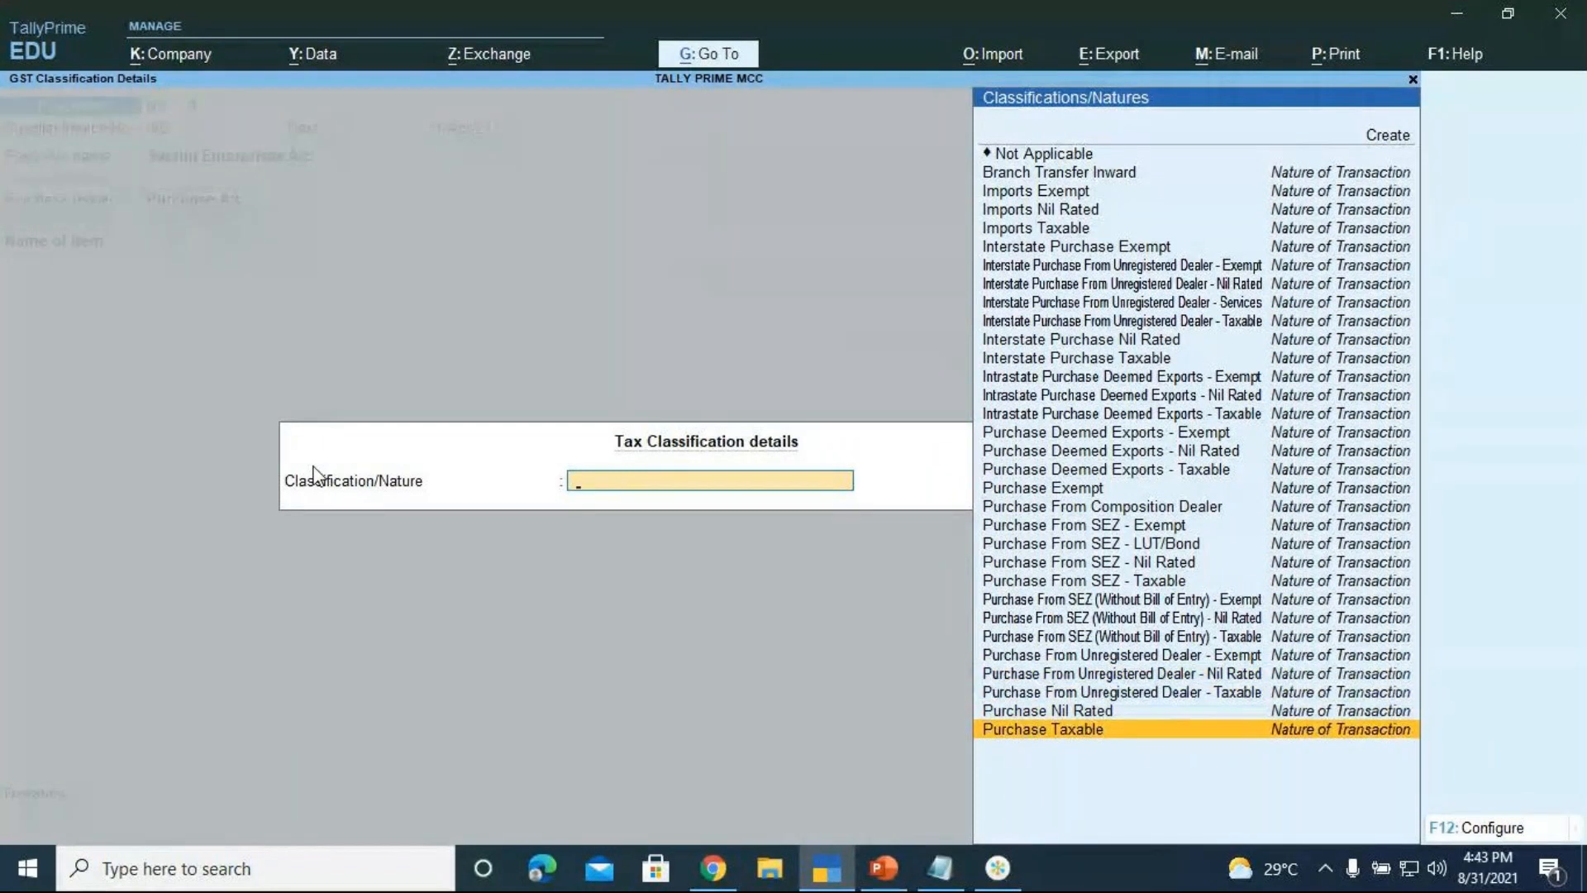
key("Return")
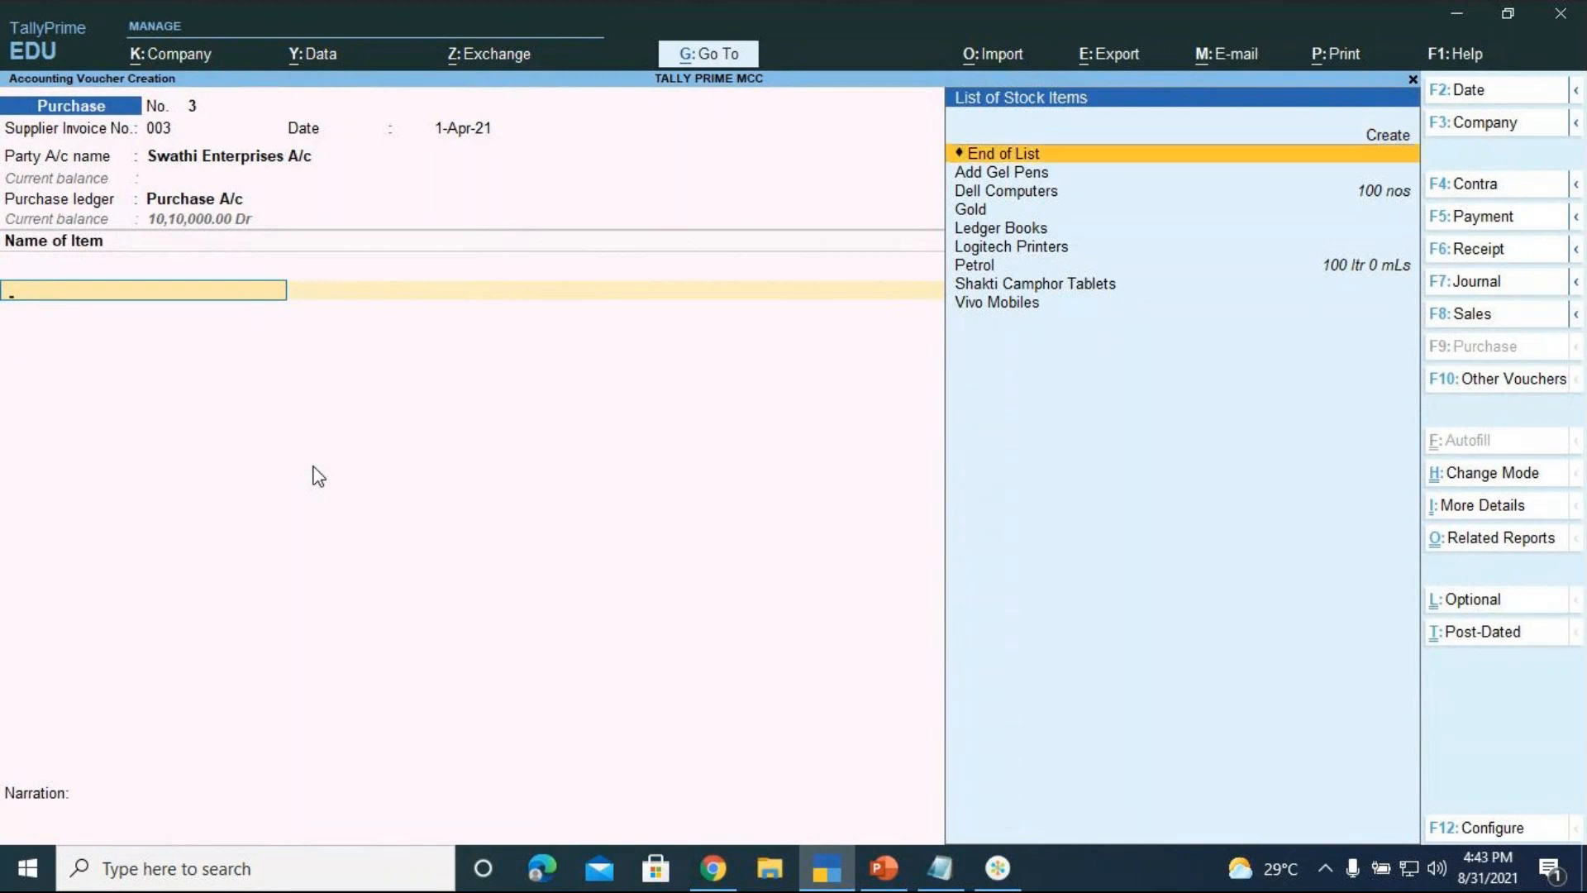
Select Ledger Books as the first stock item, allocated to Location 2
key("Down")
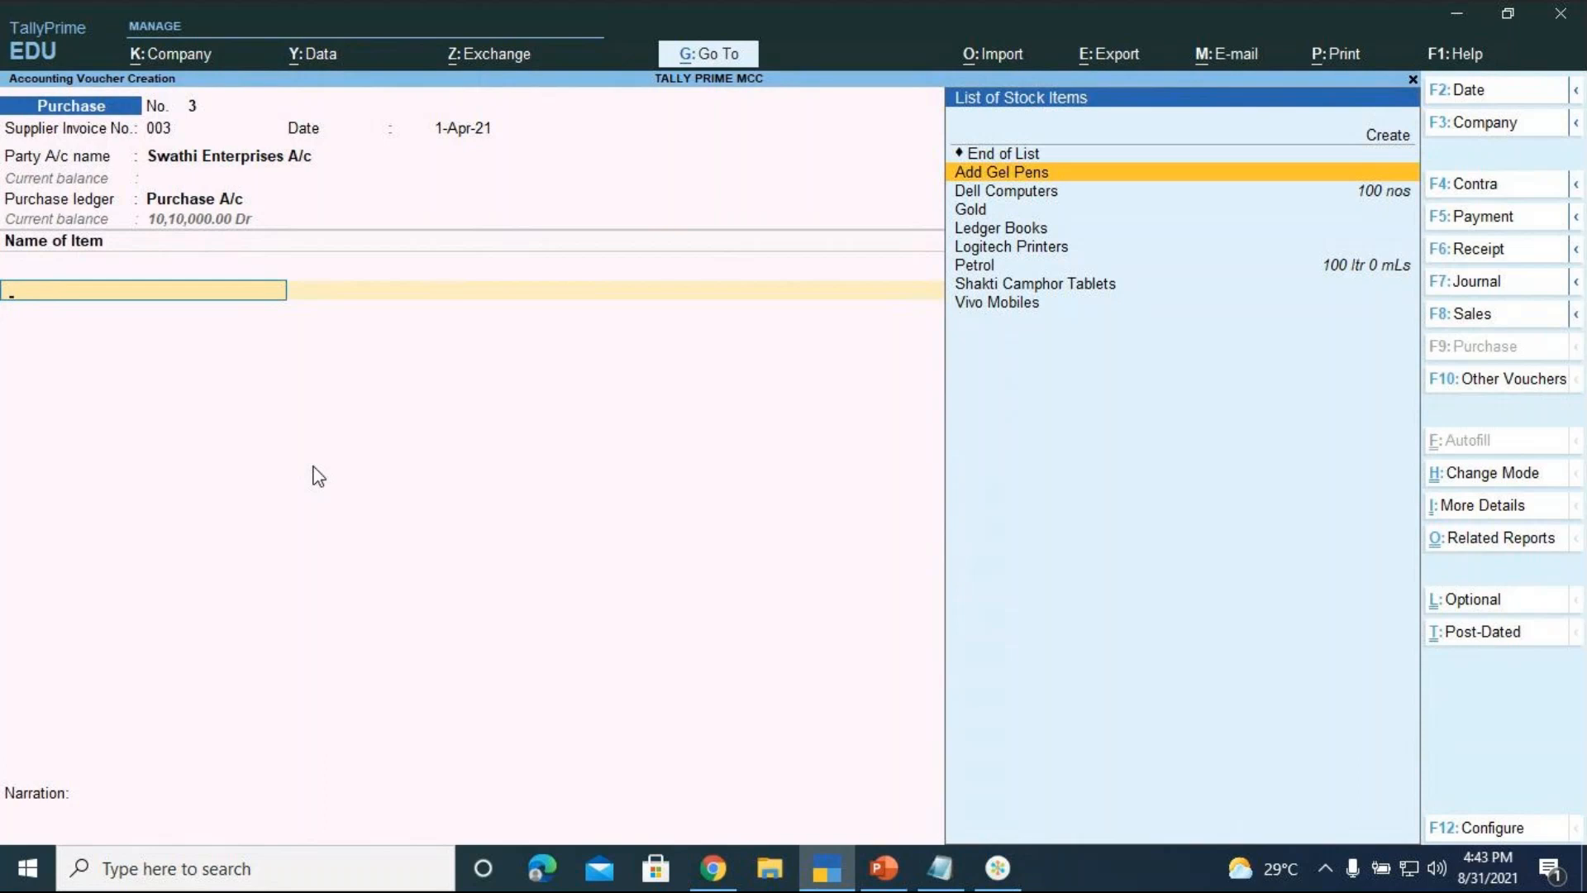
key("Down")
key("Down")
key("Down")
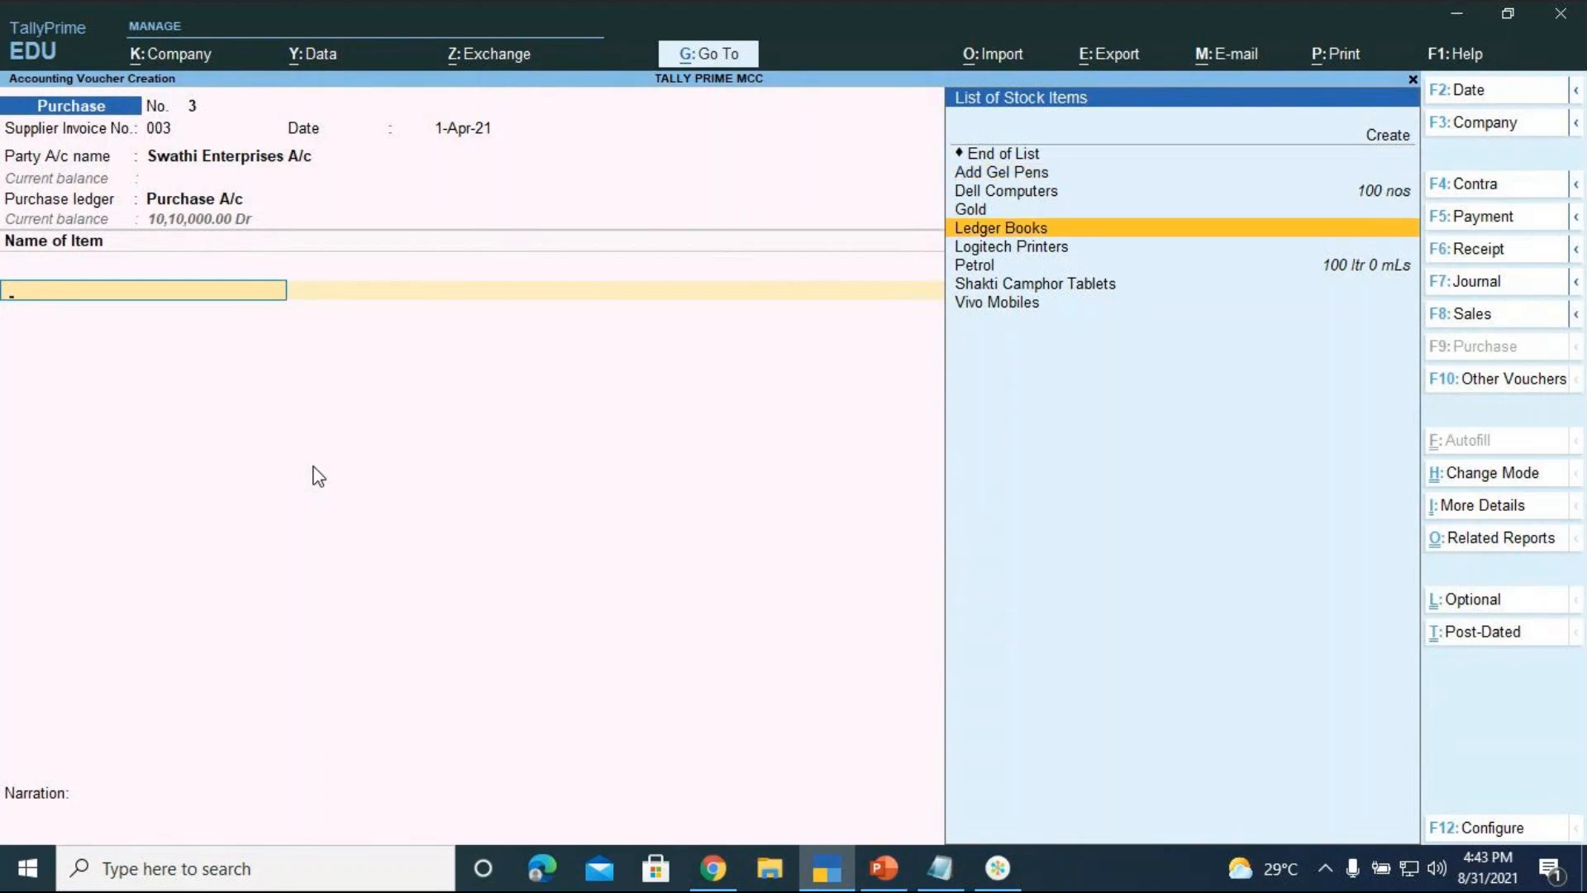
key("Return")
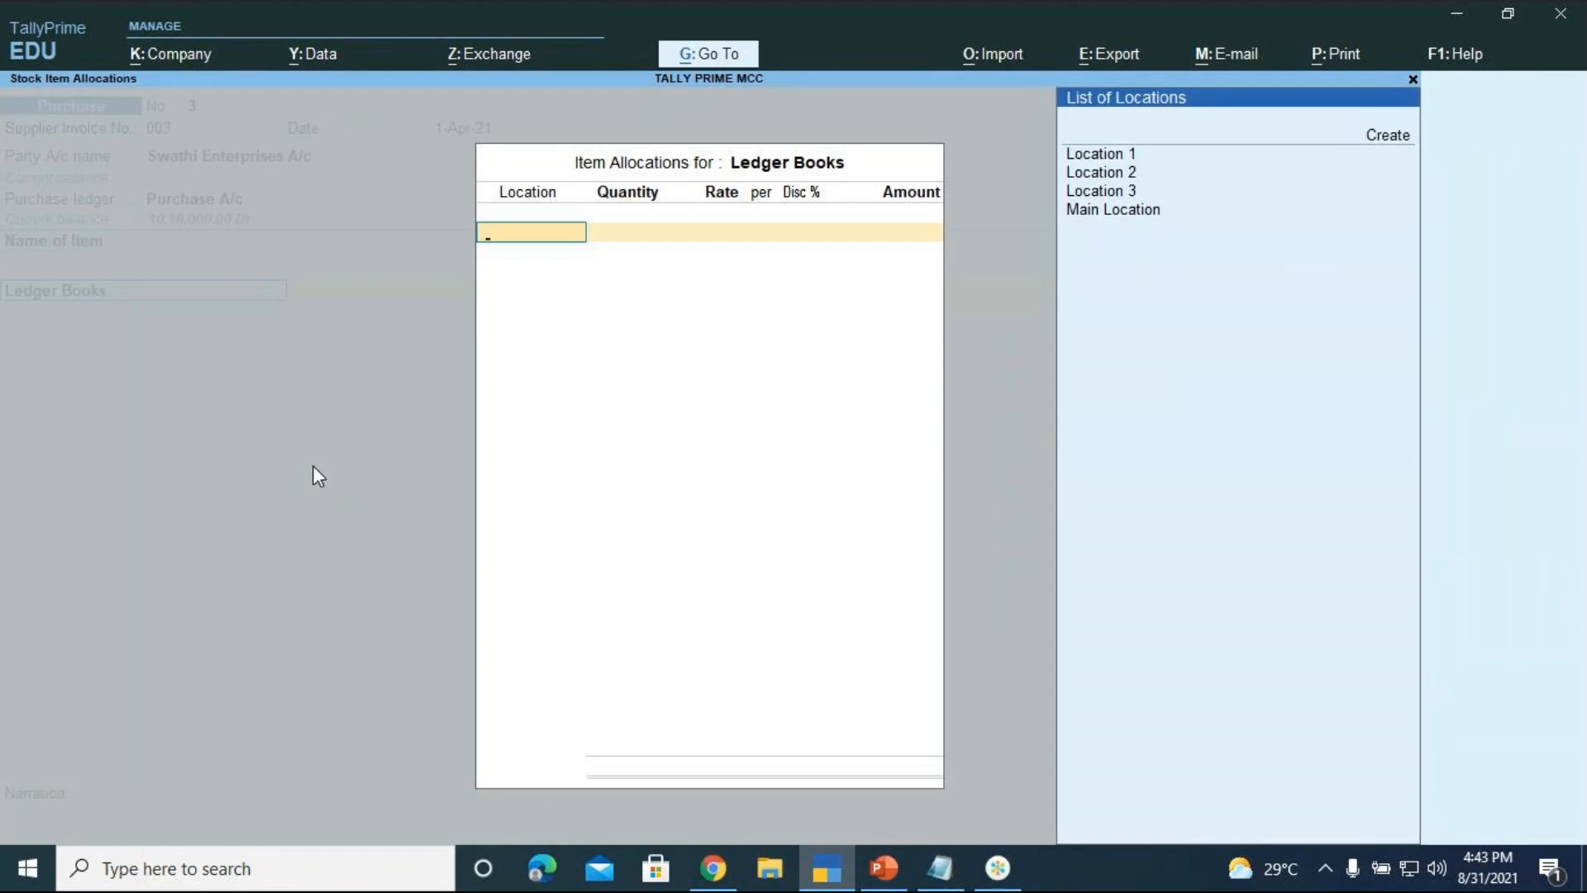
key("Down")
key("Down")
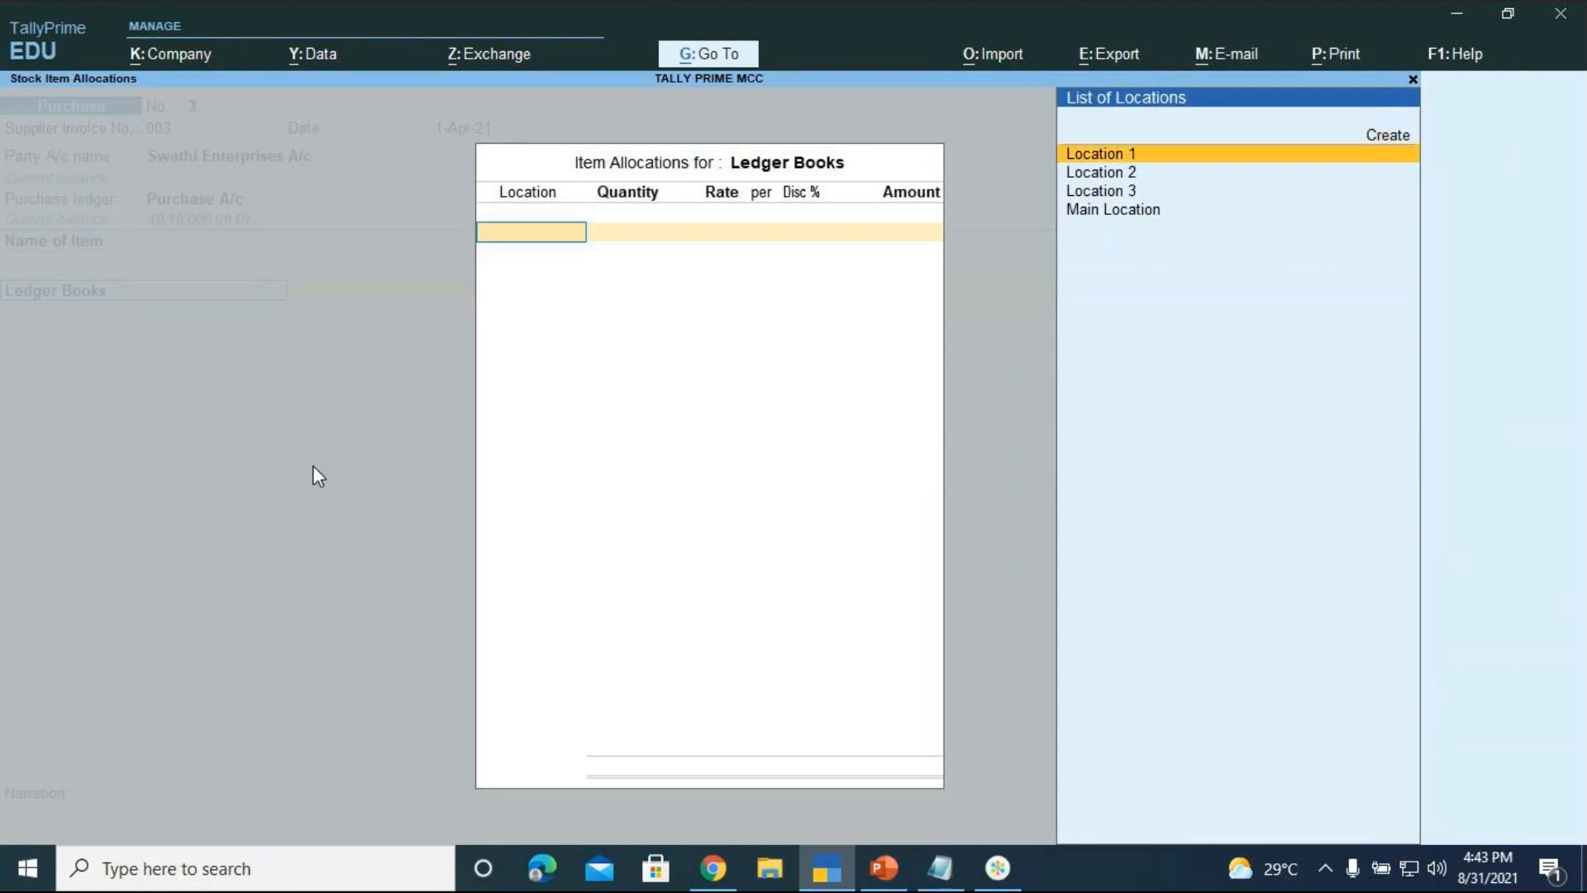
key("Return")
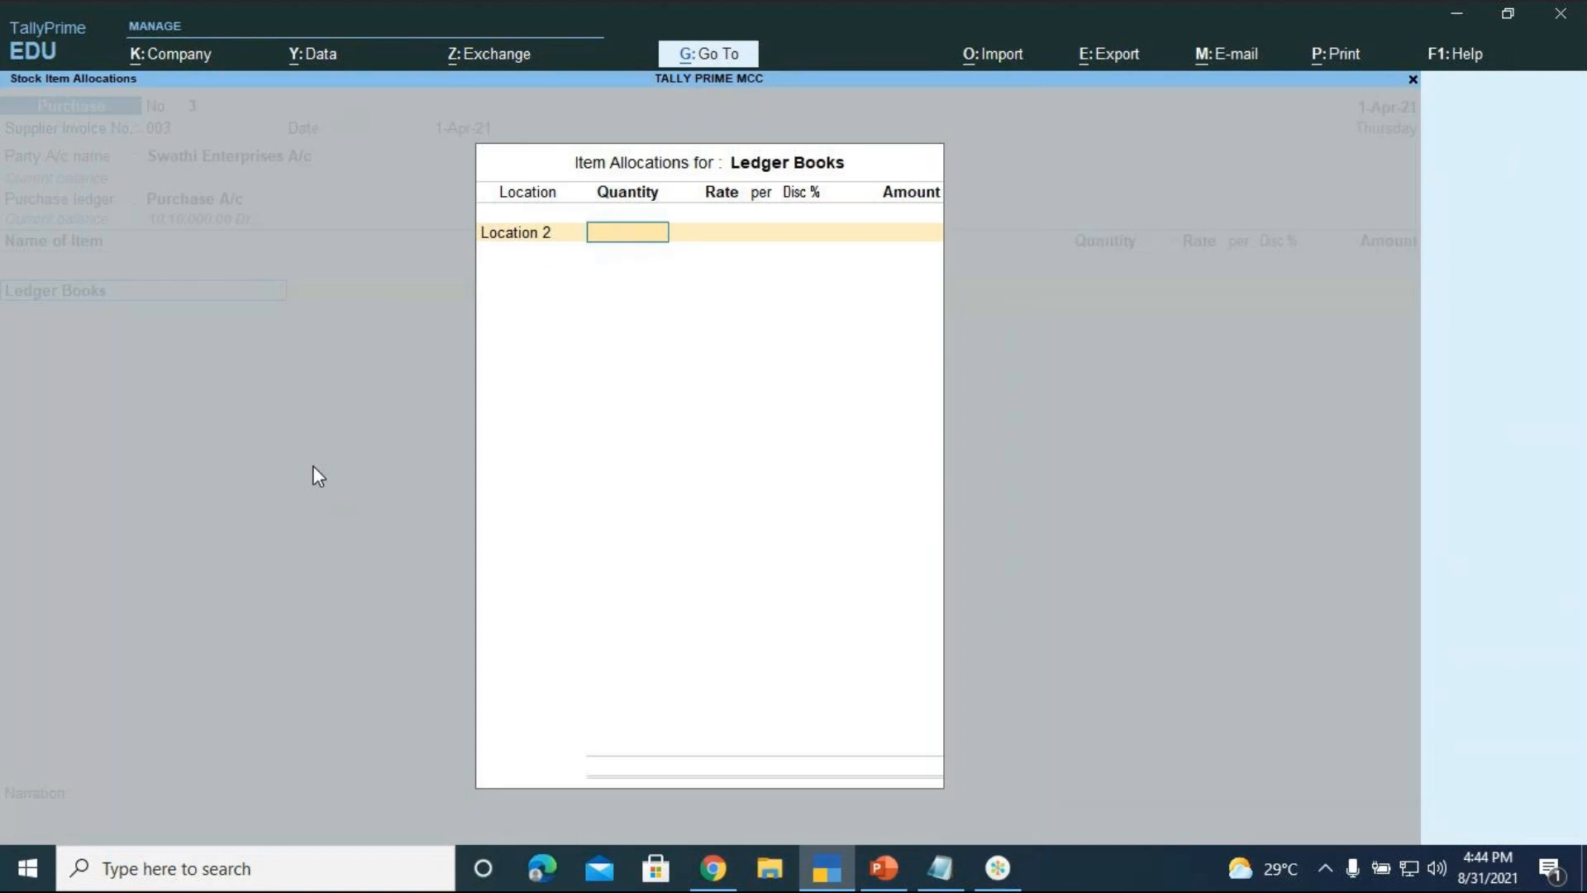
Enter quantity 100 and rate 45 for the Ledger Books allocation
type("100")
key("Return")
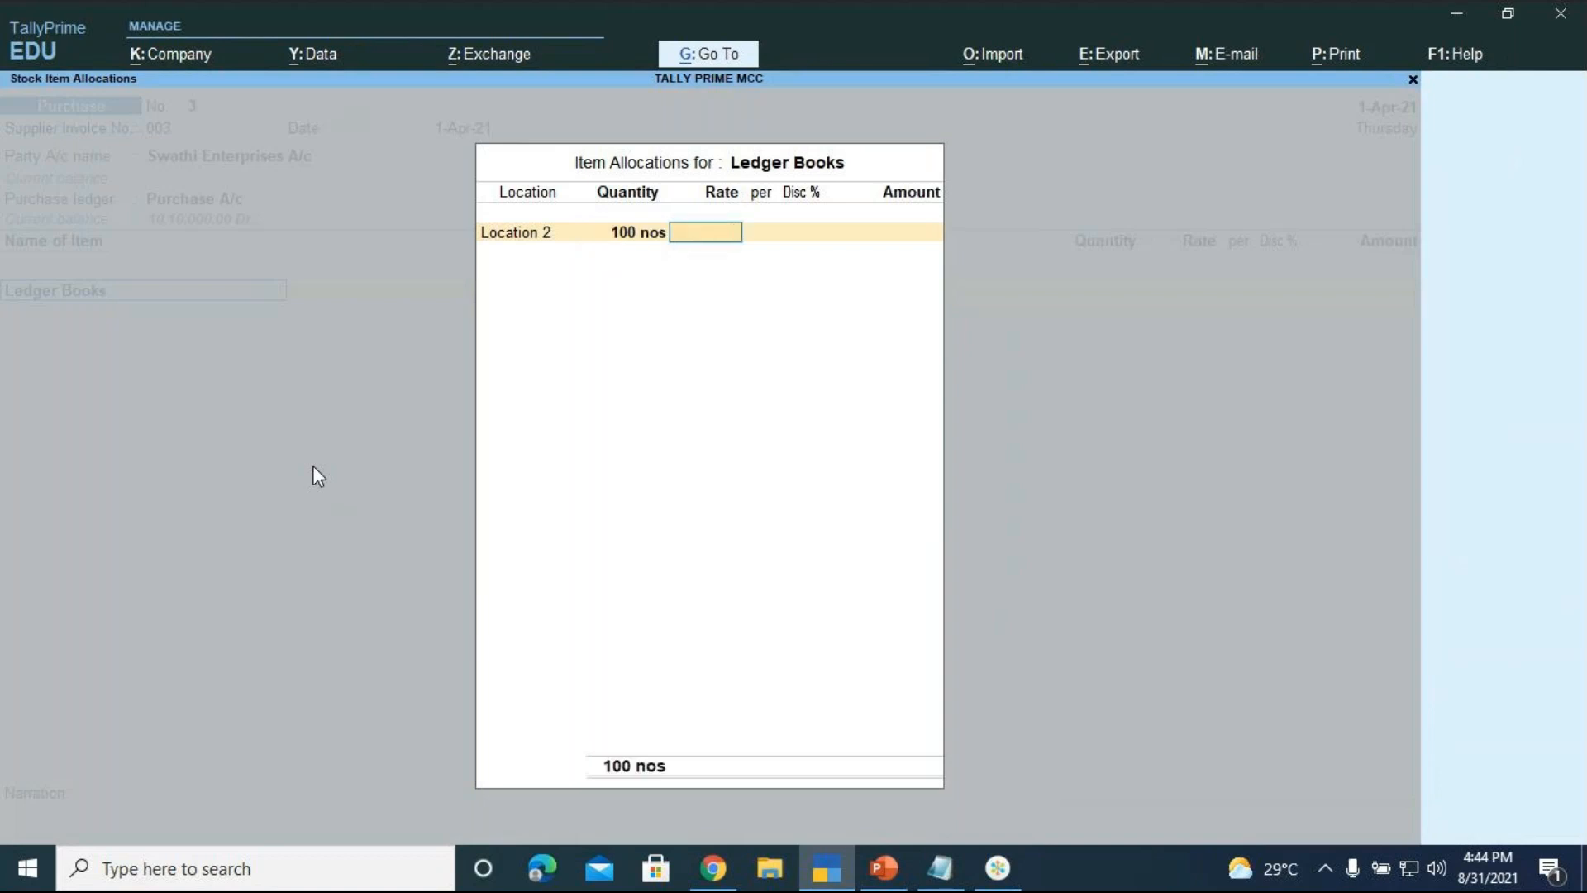
type("45")
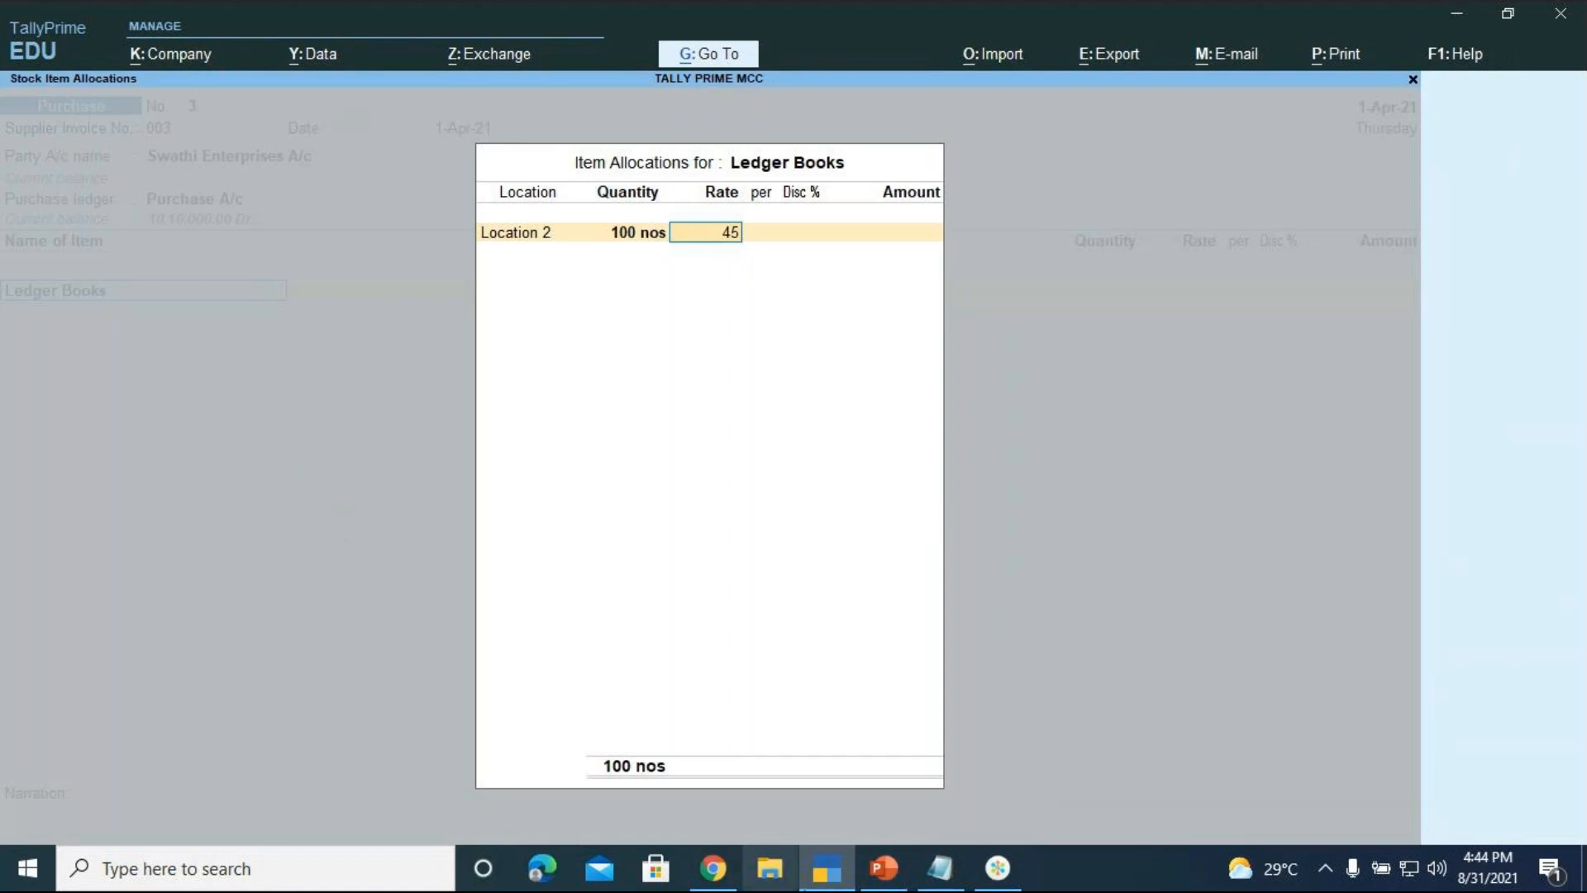
left_click(869, 875)
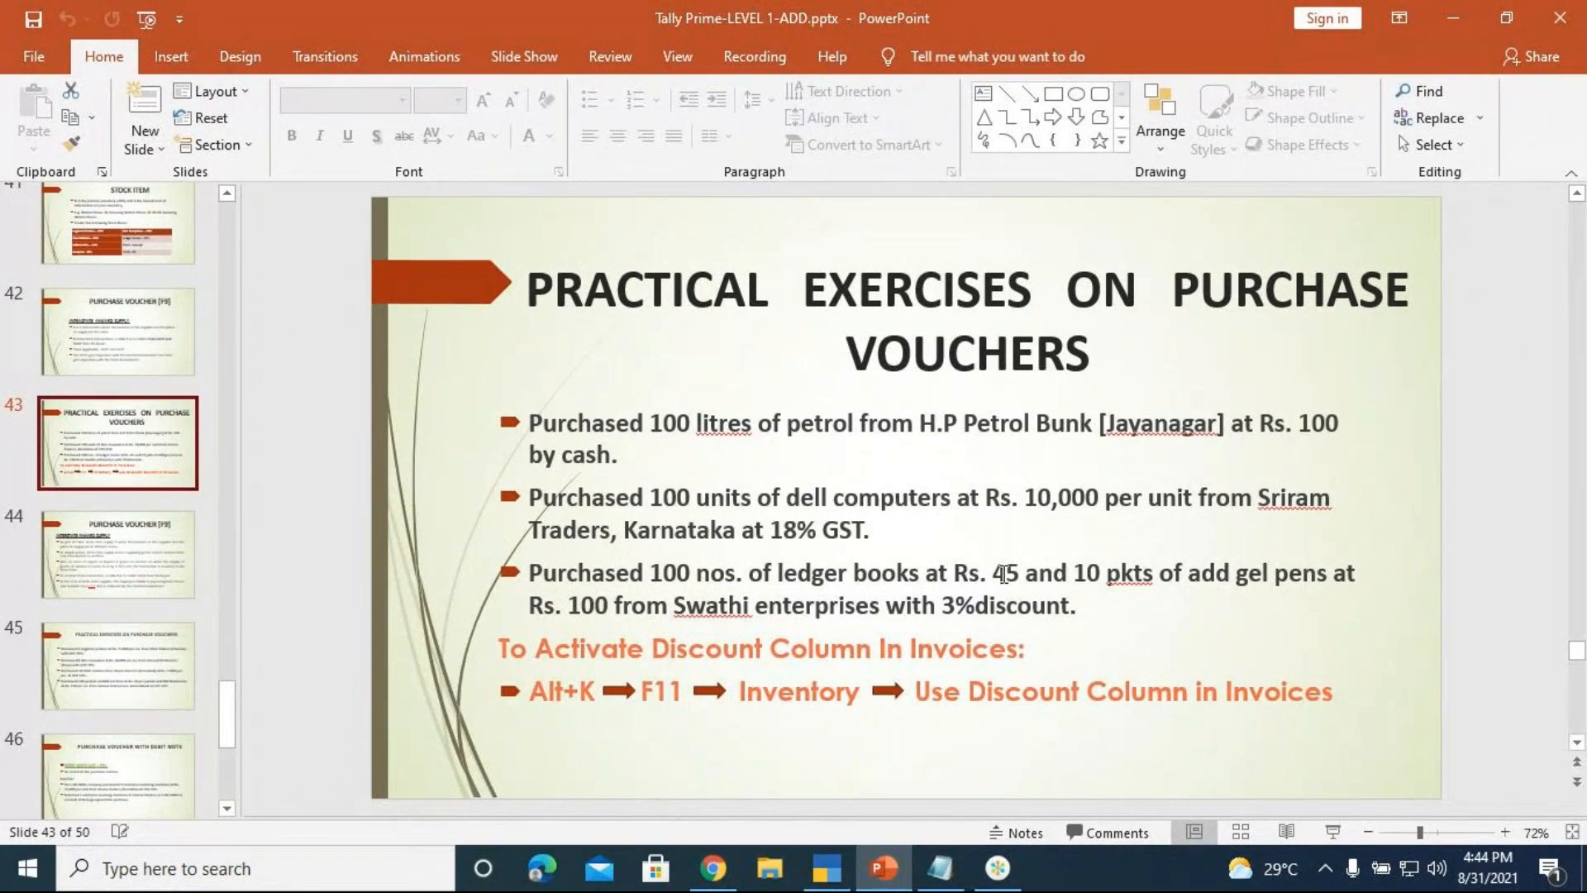
left_click(829, 864)
key("Return")
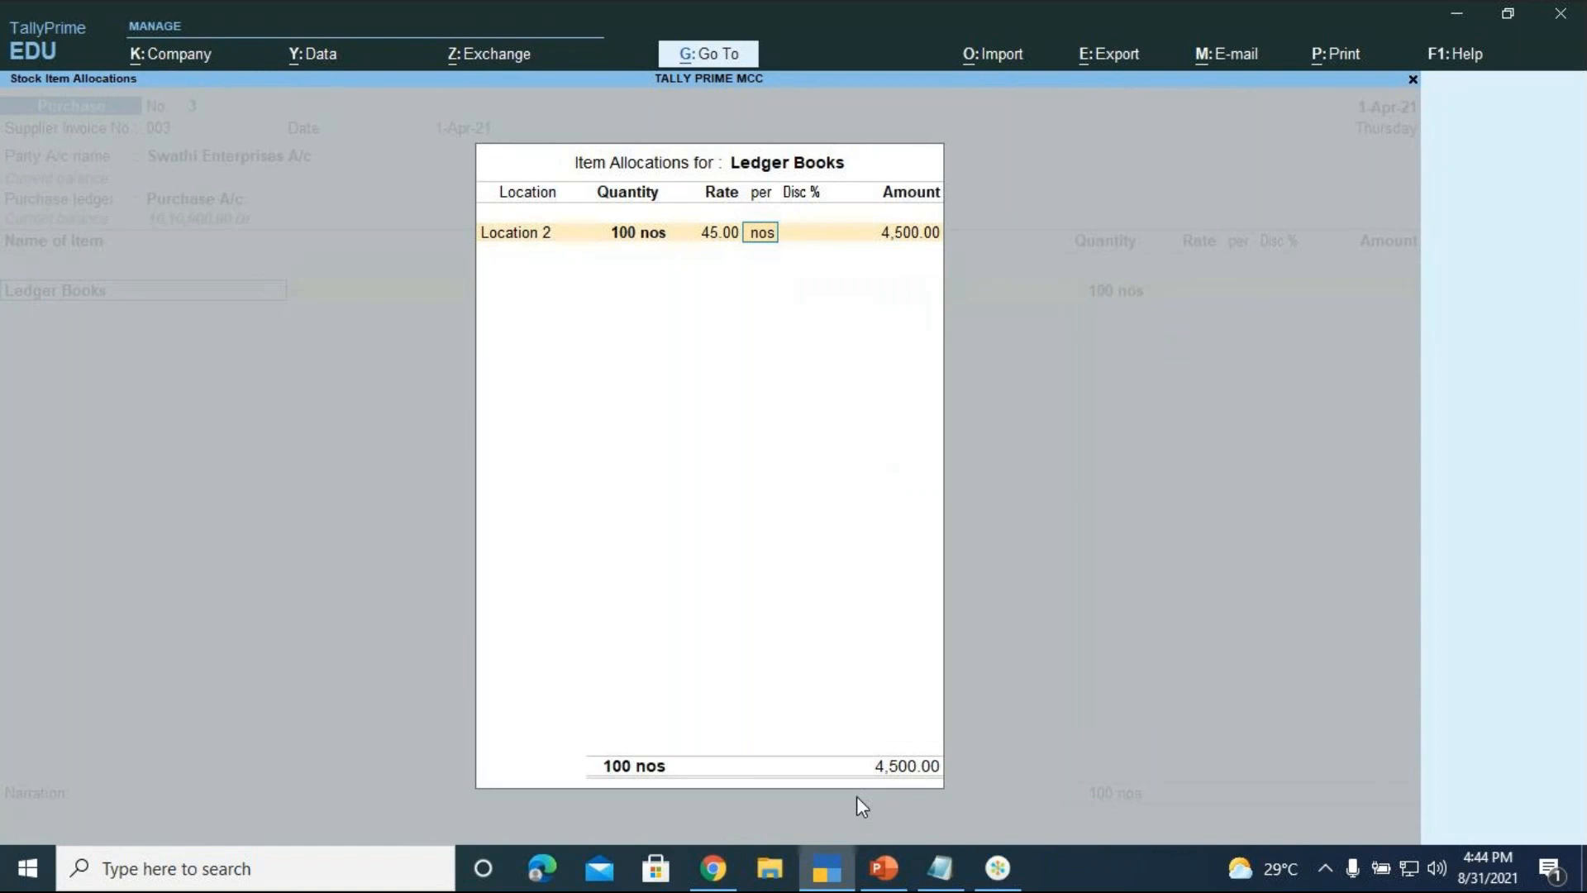
Give Ledger Books a 3% discount and accept the 4,365.00 amount
key("Return")
type("3")
key("Return")
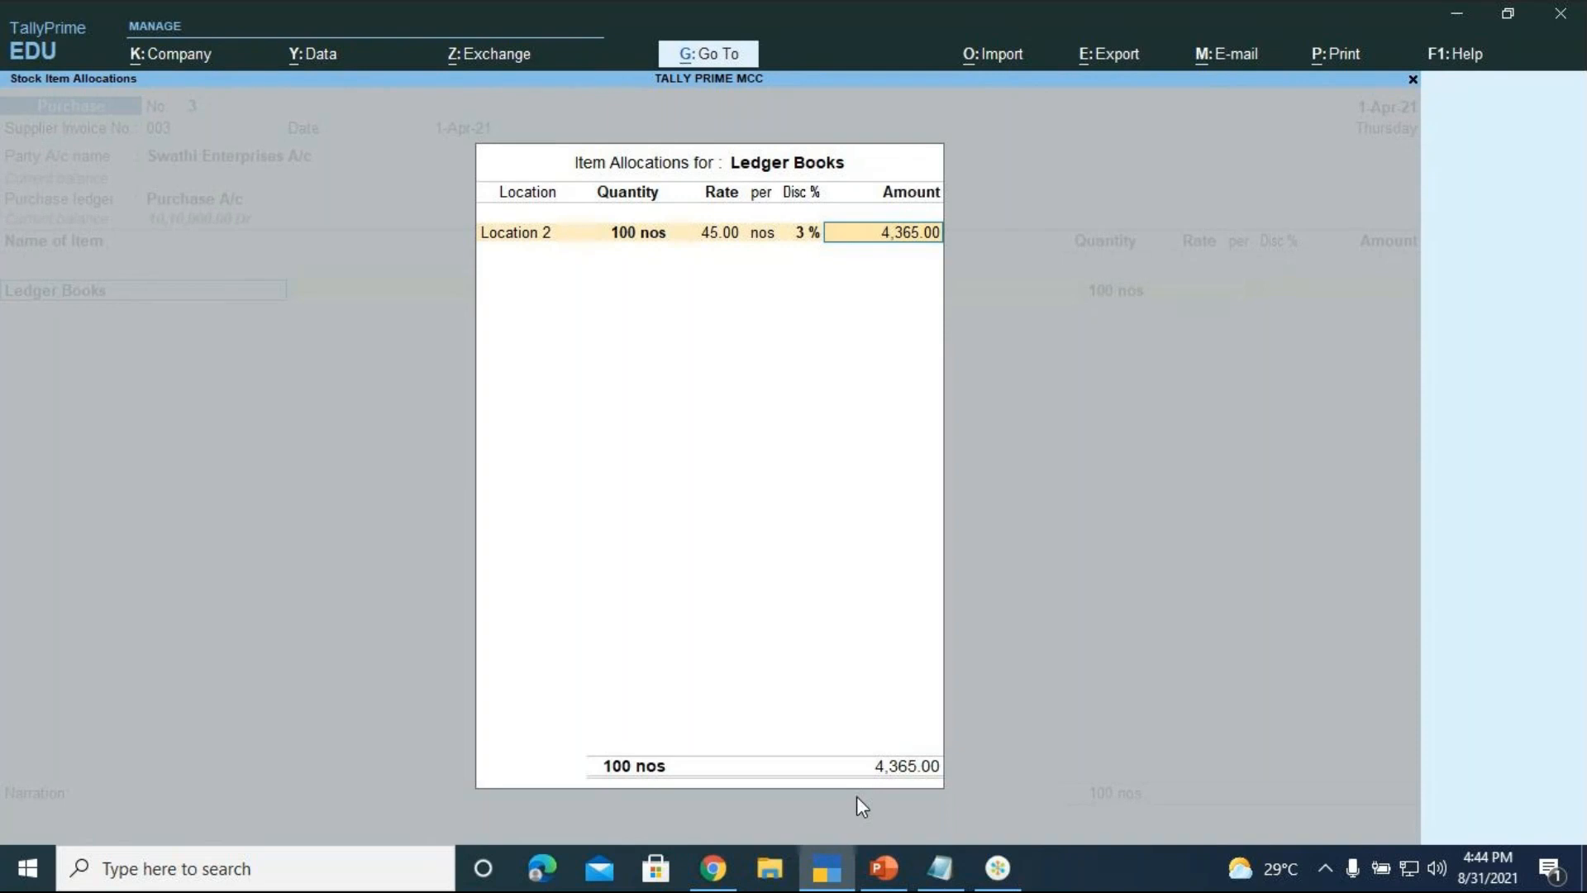
key("Return")
key("Return")
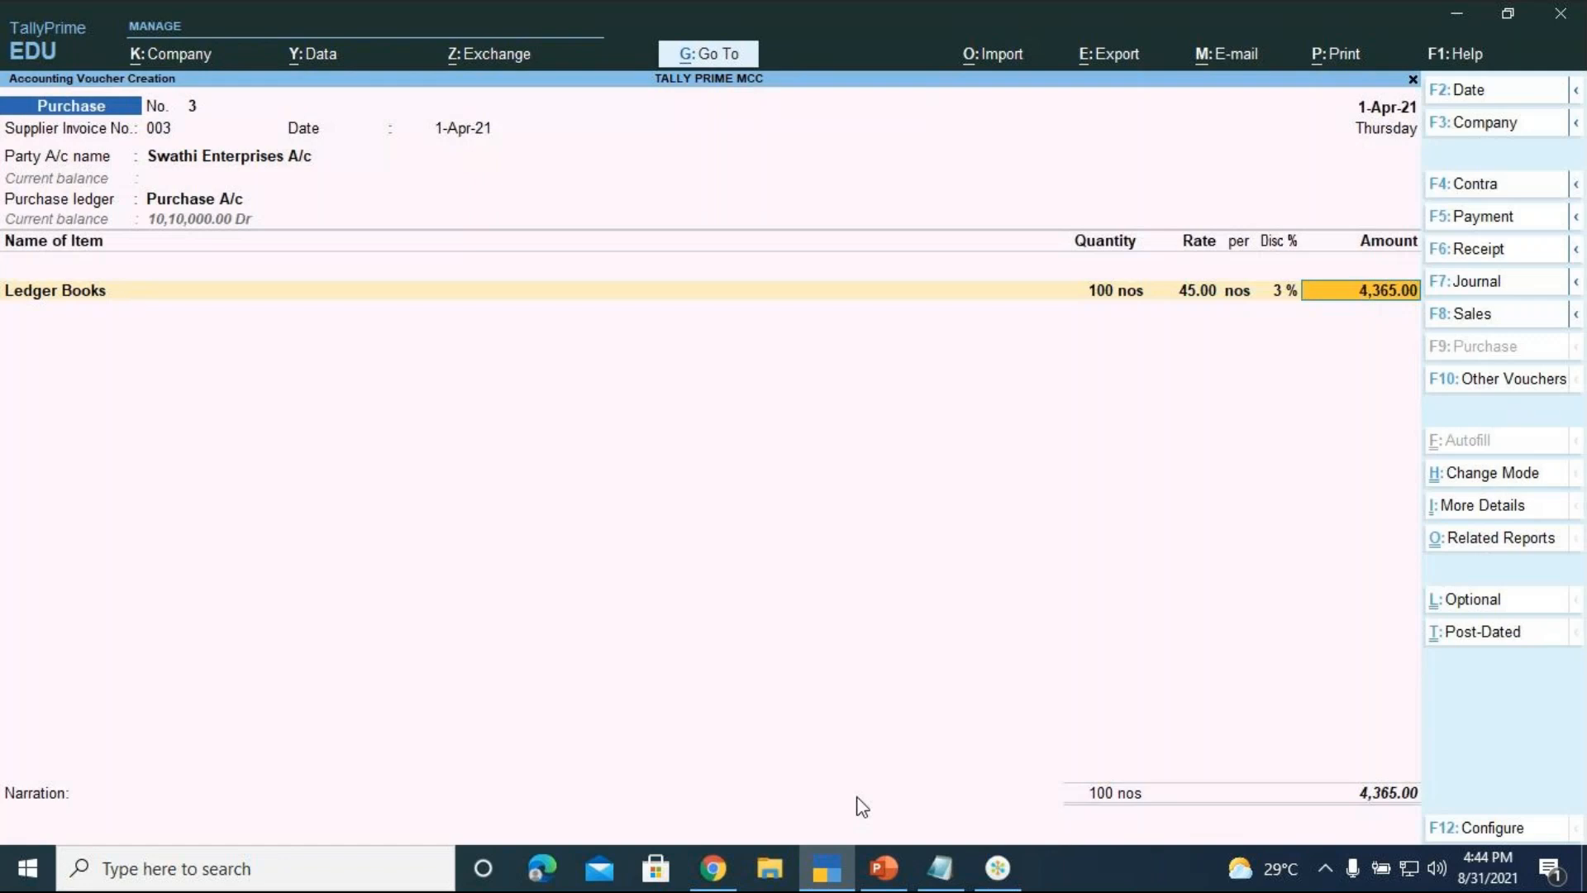
Pick Add Gel Pens from the stock item list on a new item row
key("Return")
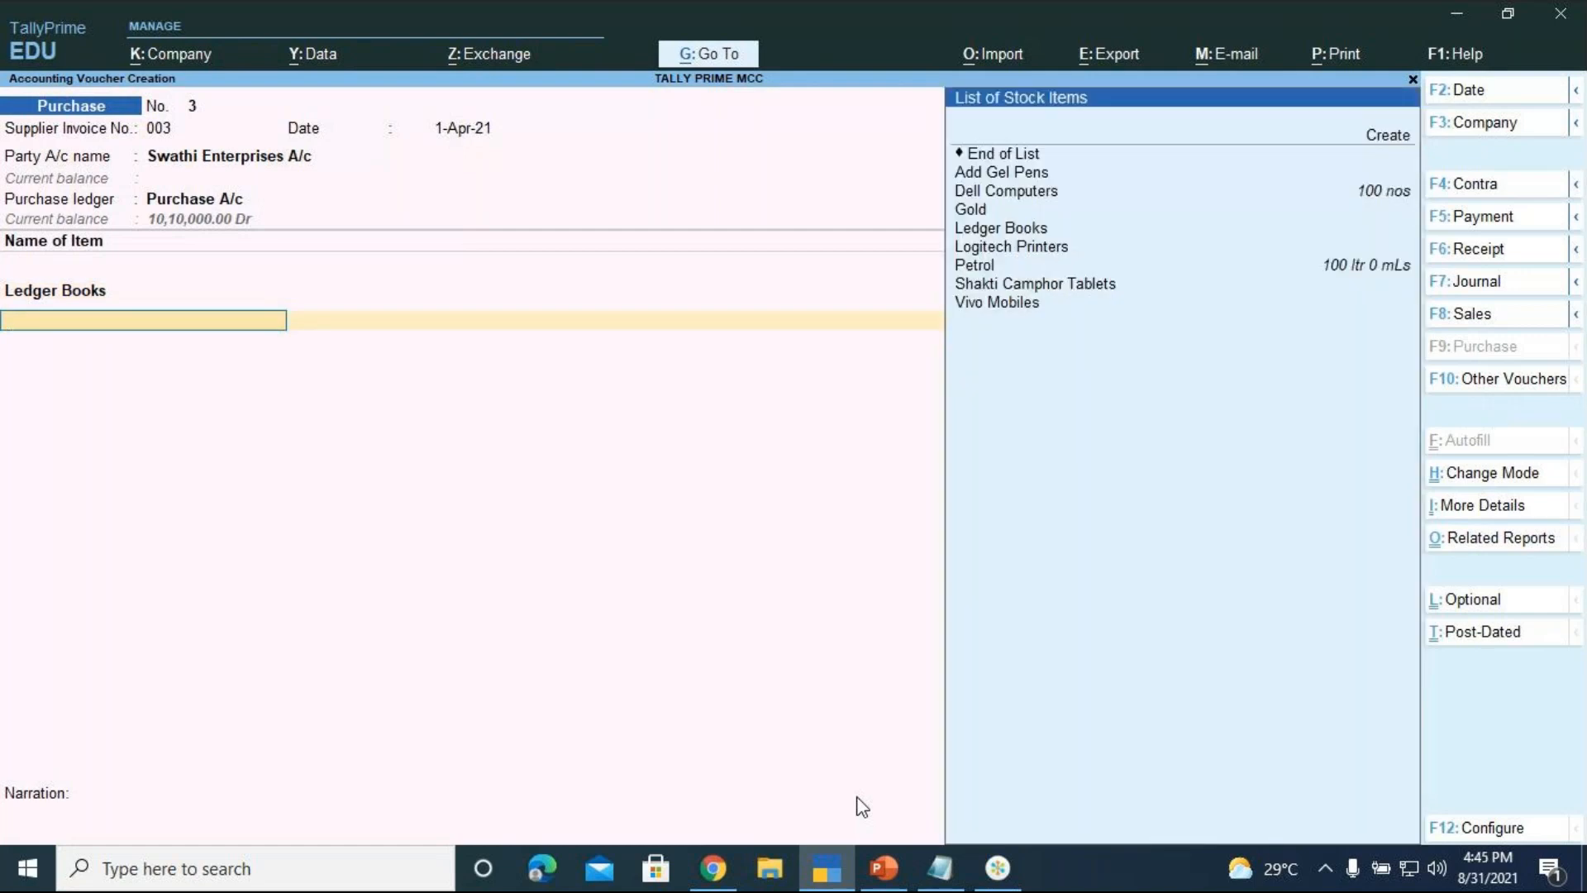
key("Down")
key("Down")
key("Down")
key("Down")
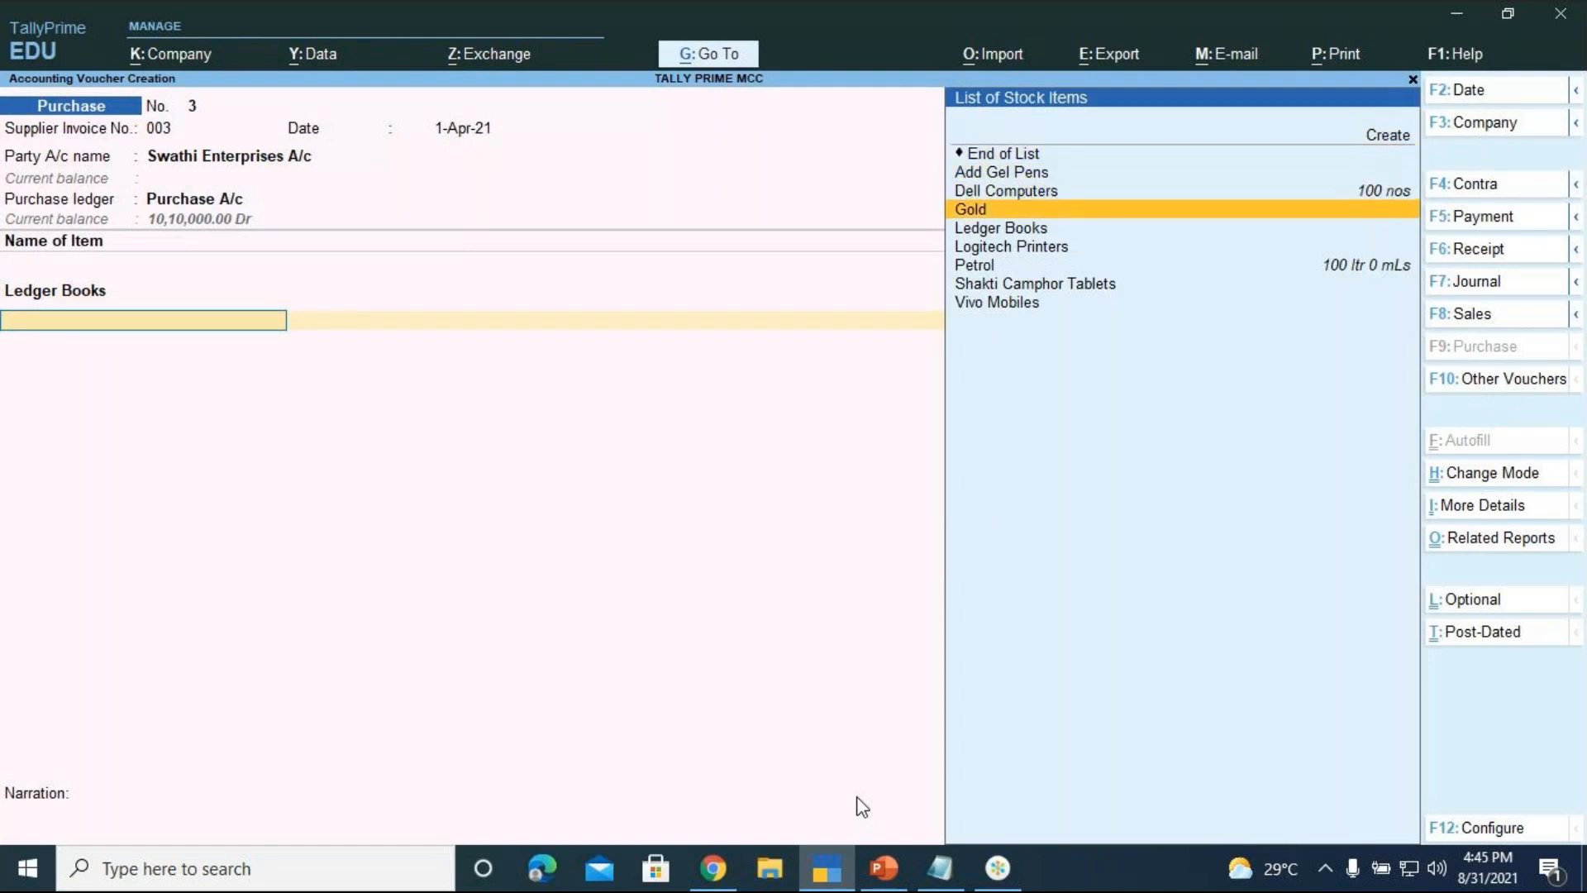
key("Up")
key("Up")
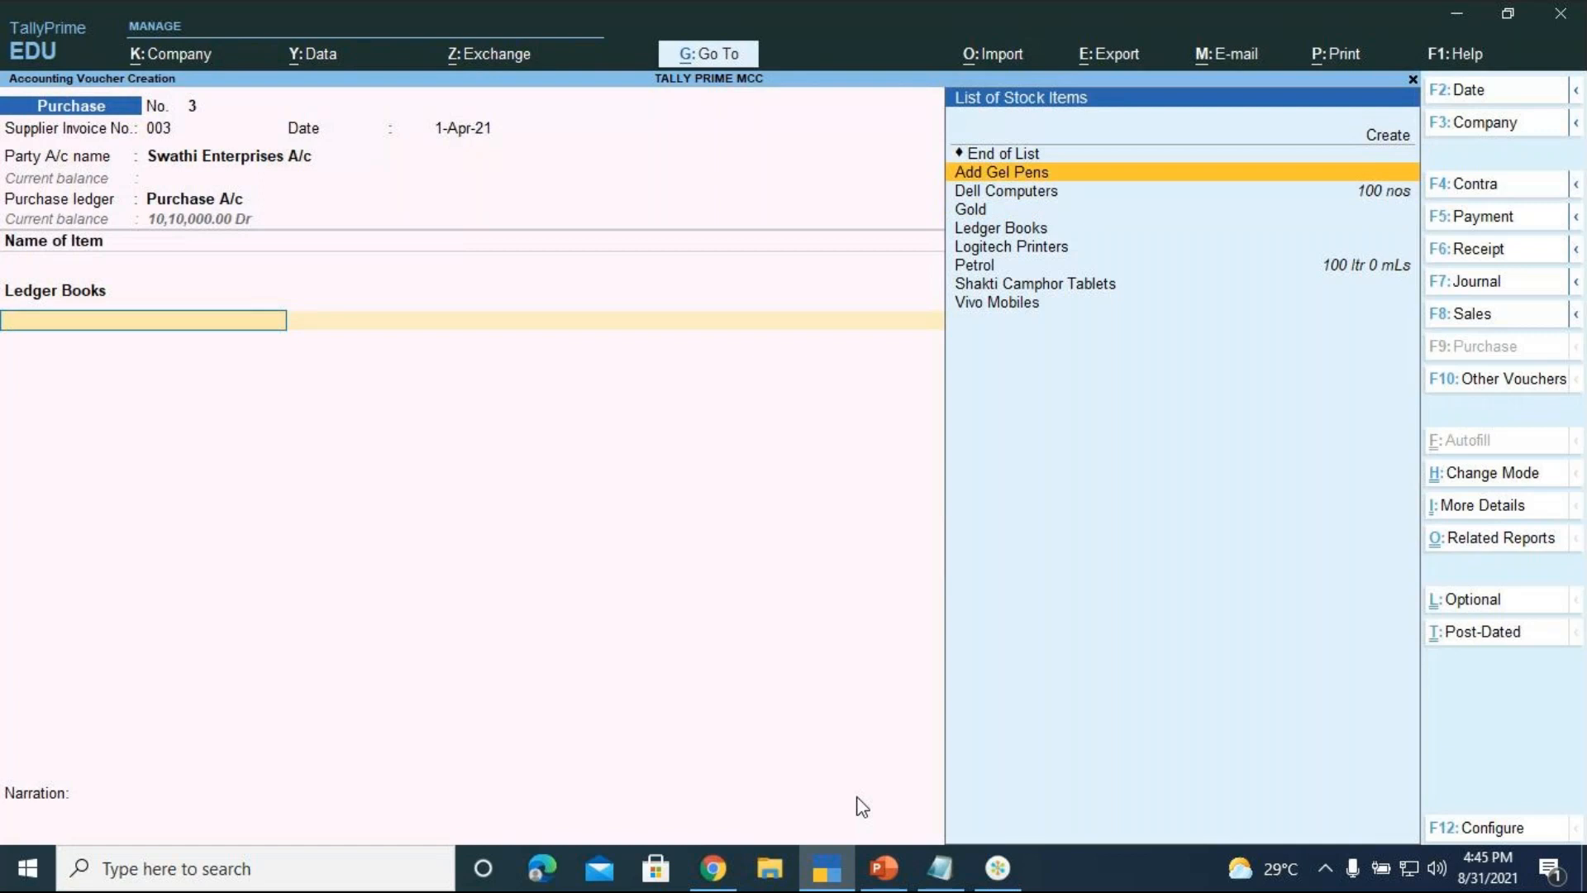
key("Return")
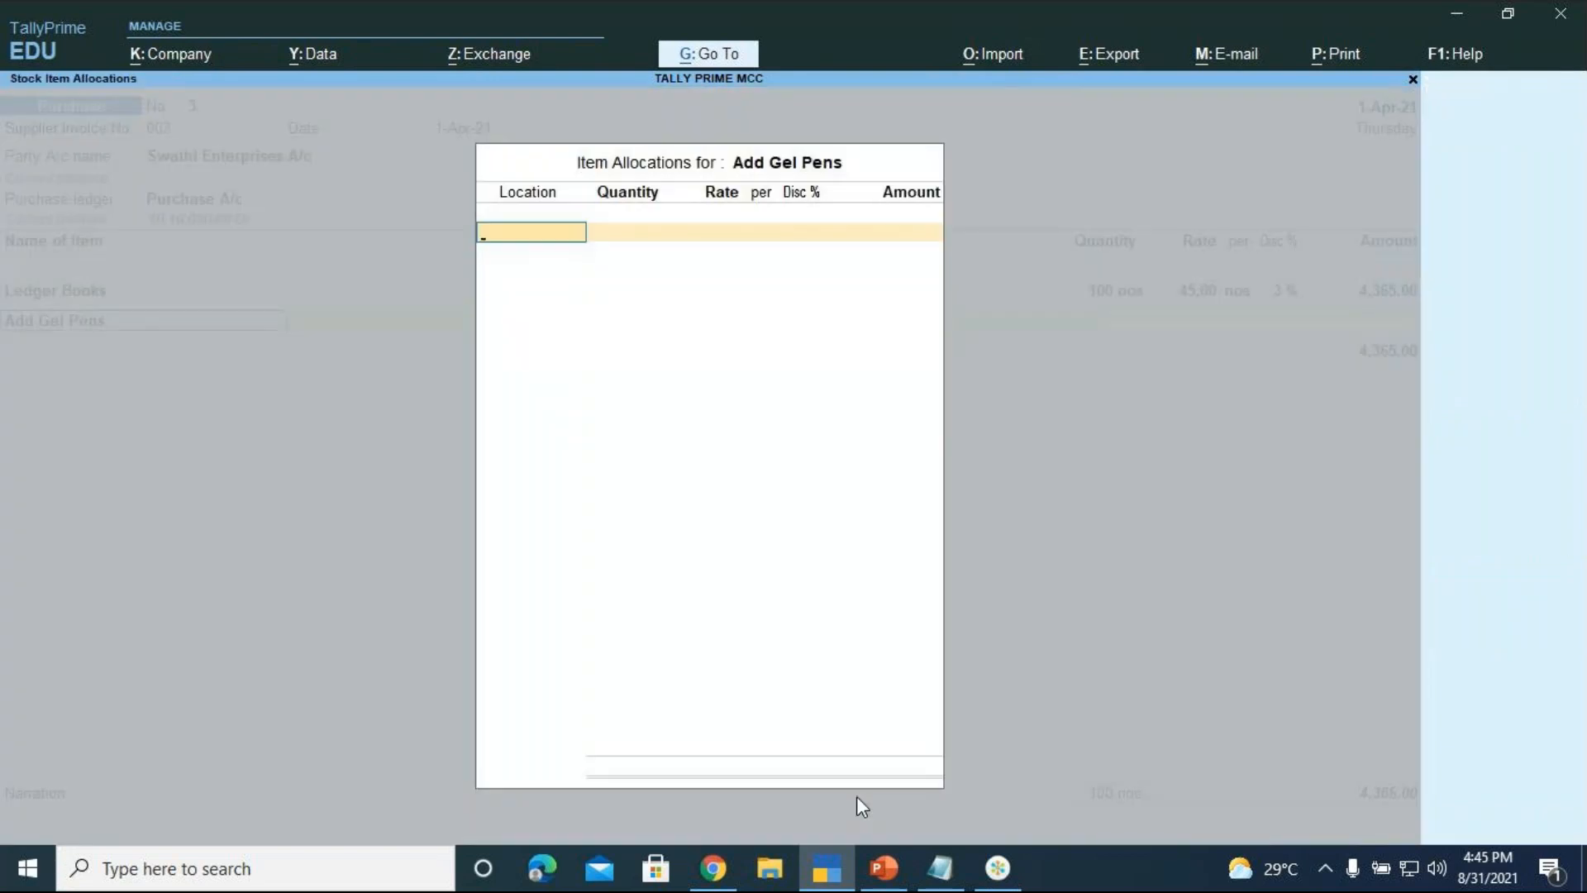
key("Down")
key("Down")
key("Down")
key("Down")
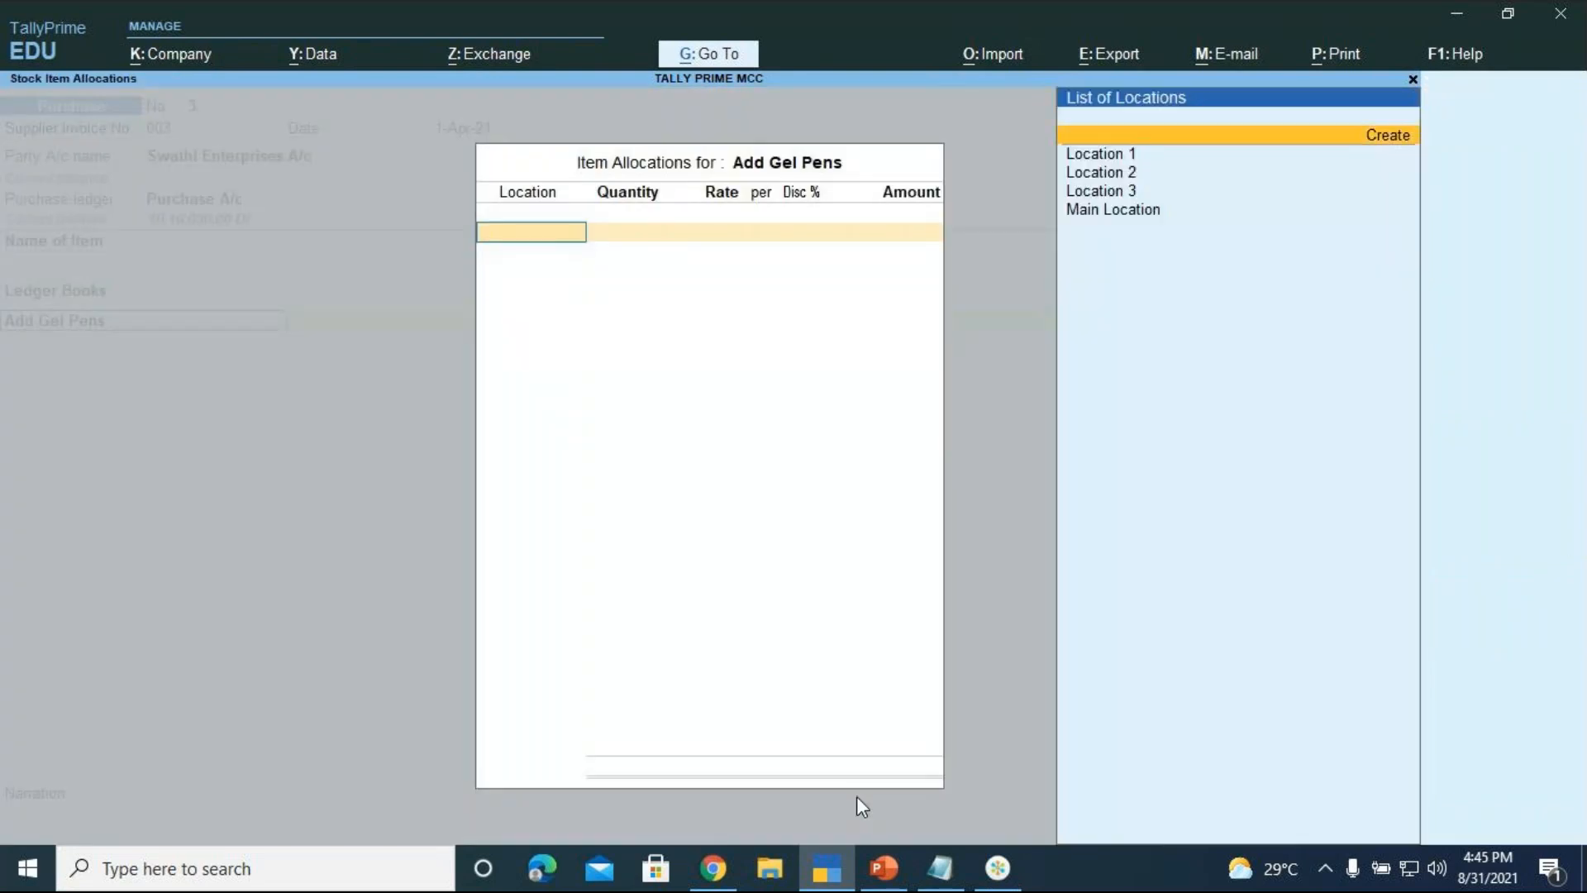
Allocate Add Gel Pens to Location 3: 10 pkt at 100, 3% discount, amount 970.00
key("Return")
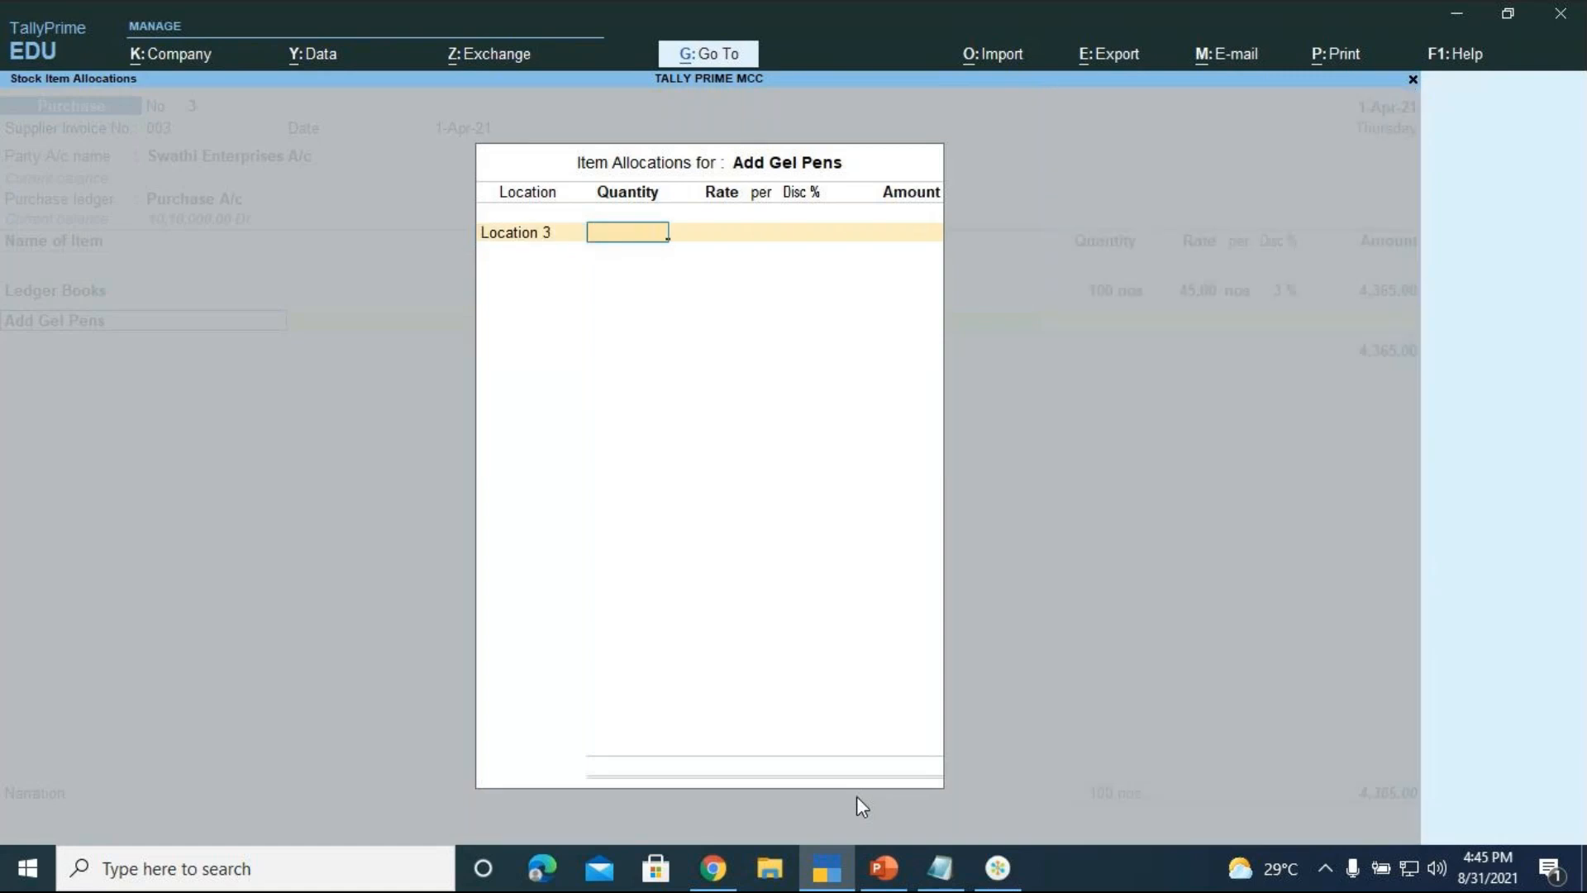
type("10")
key("Return")
type("100")
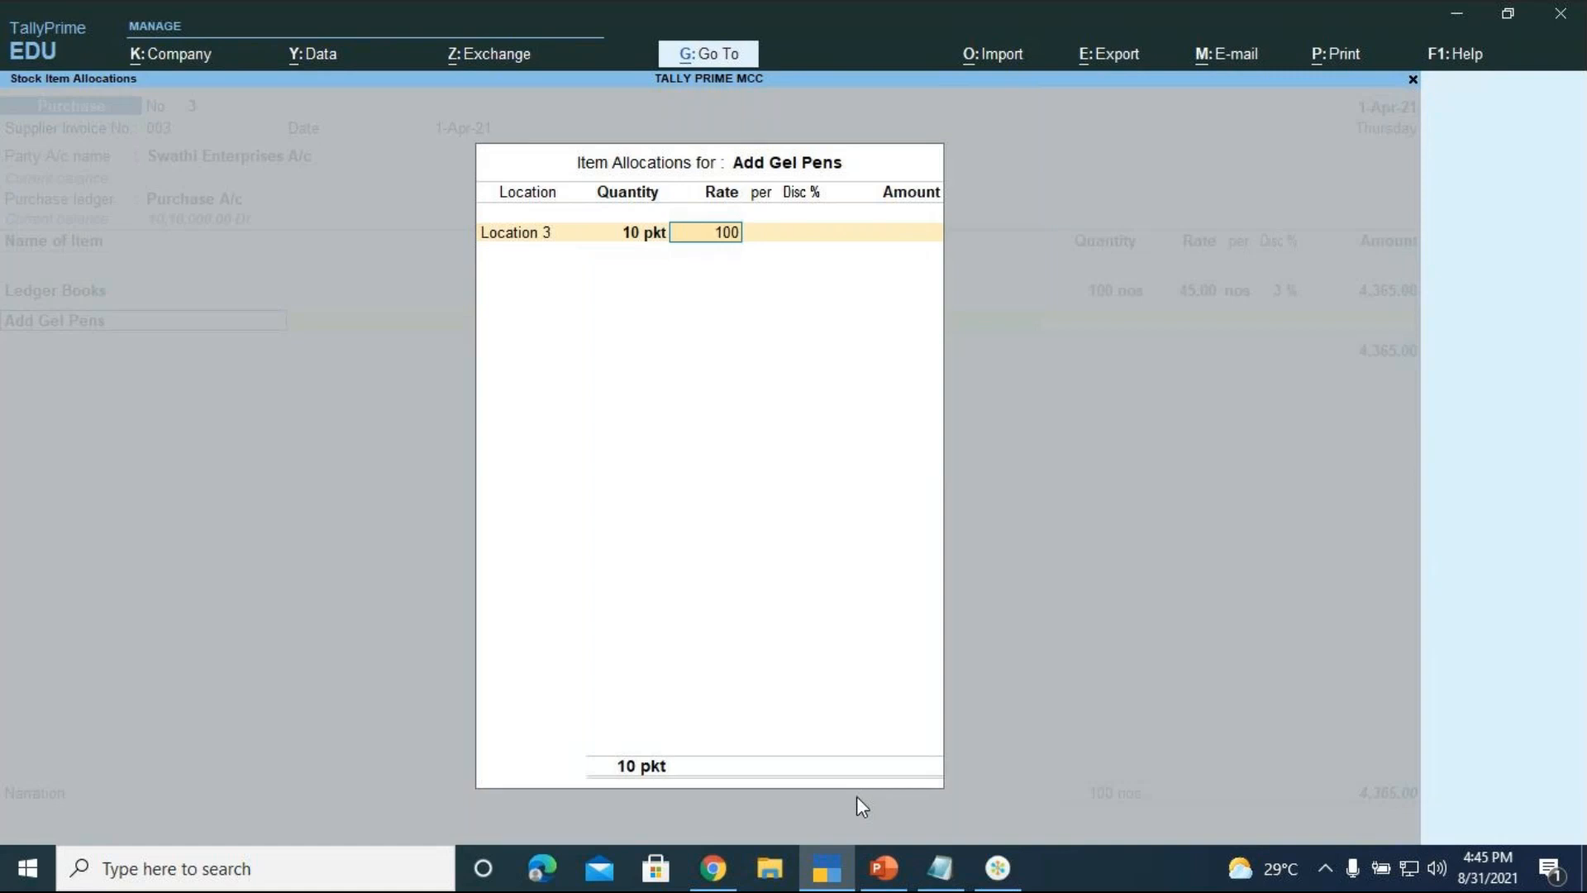
key("Return")
key("Return")
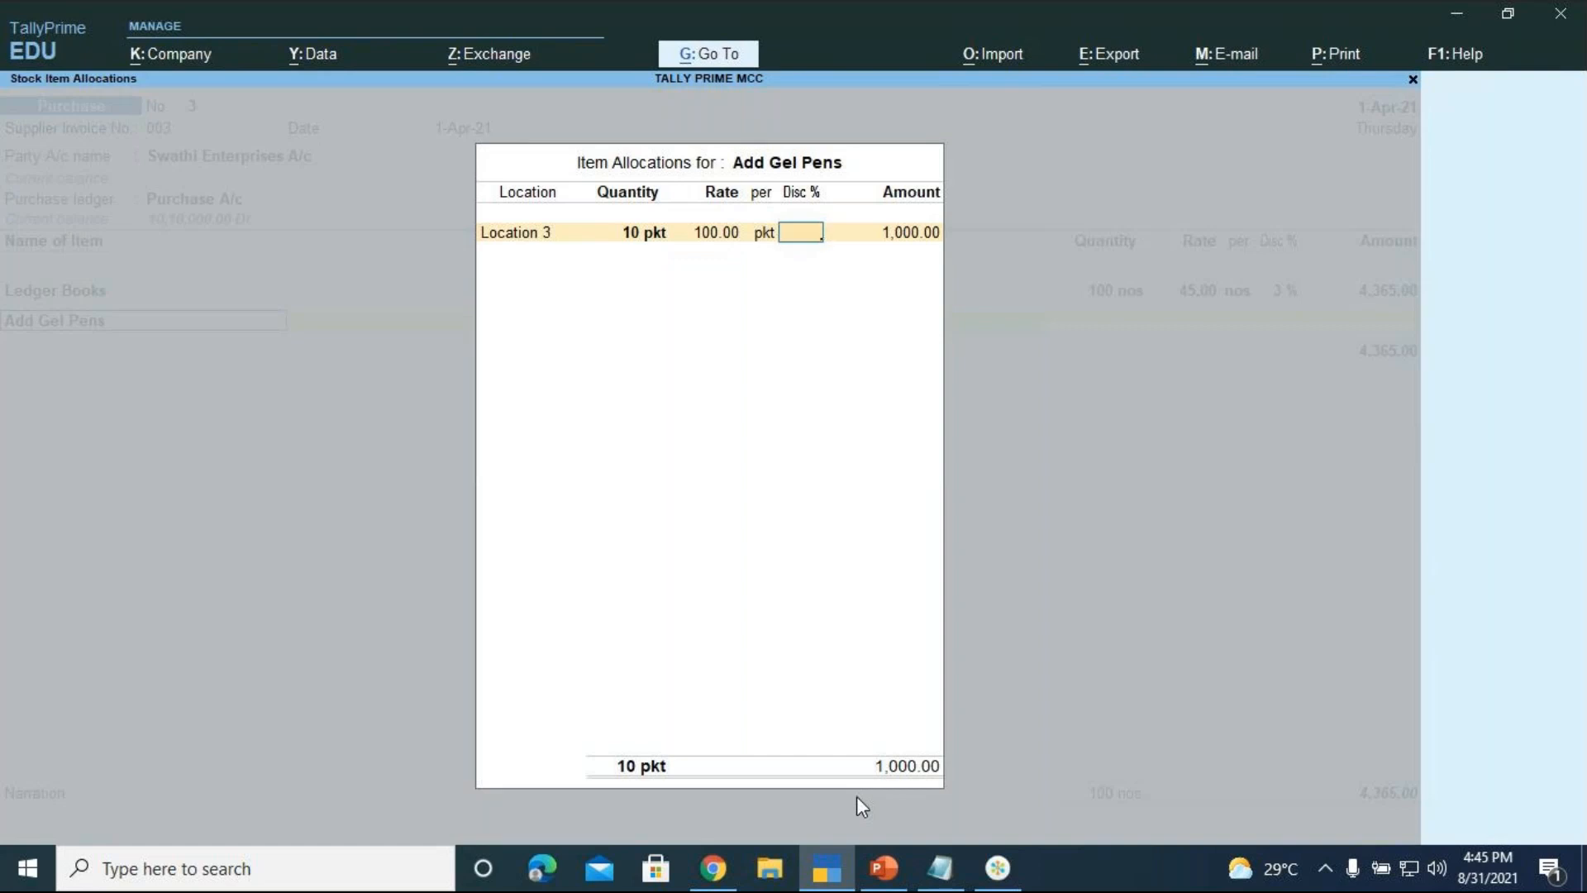
type("3")
key("Return")
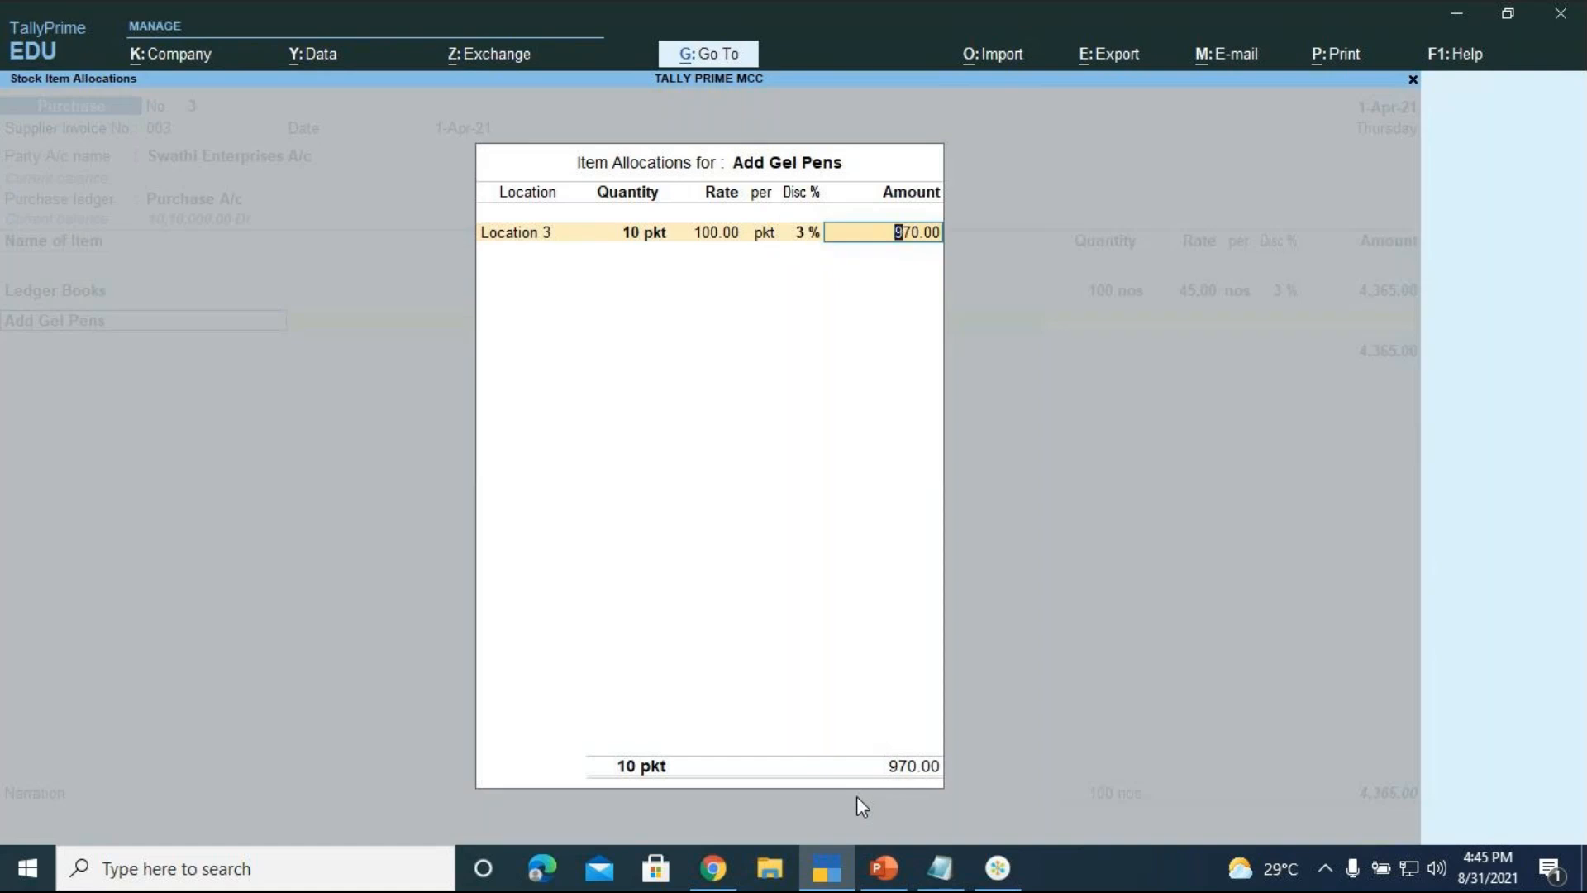
key("Return")
key("Return")
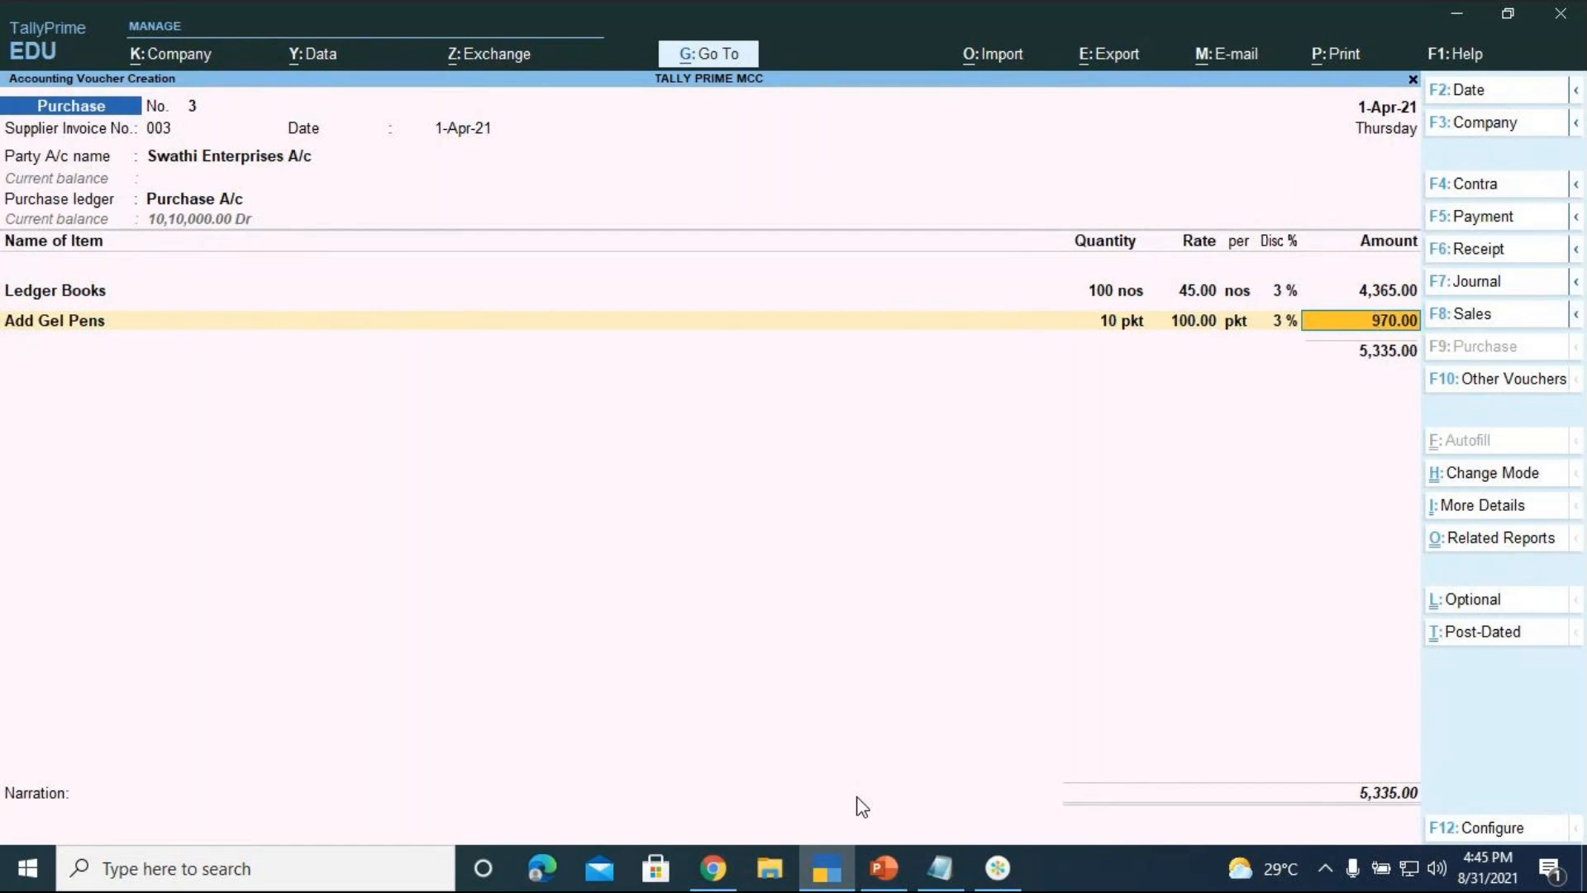
Finish the gel pens line and add the CGST ledger at 320.10
key("Return")
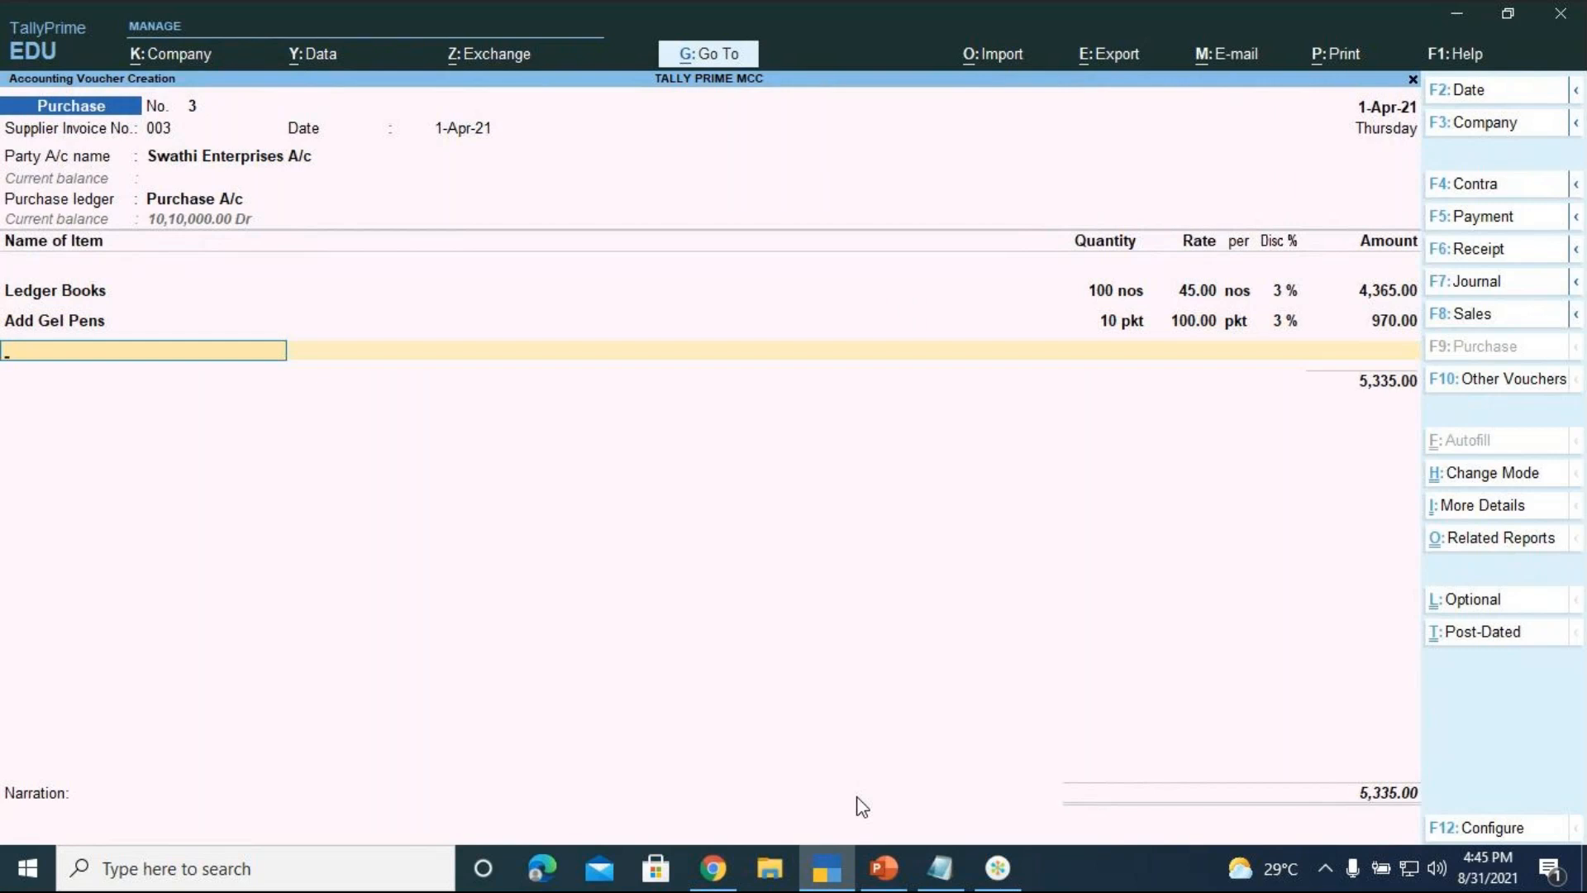
key("Return")
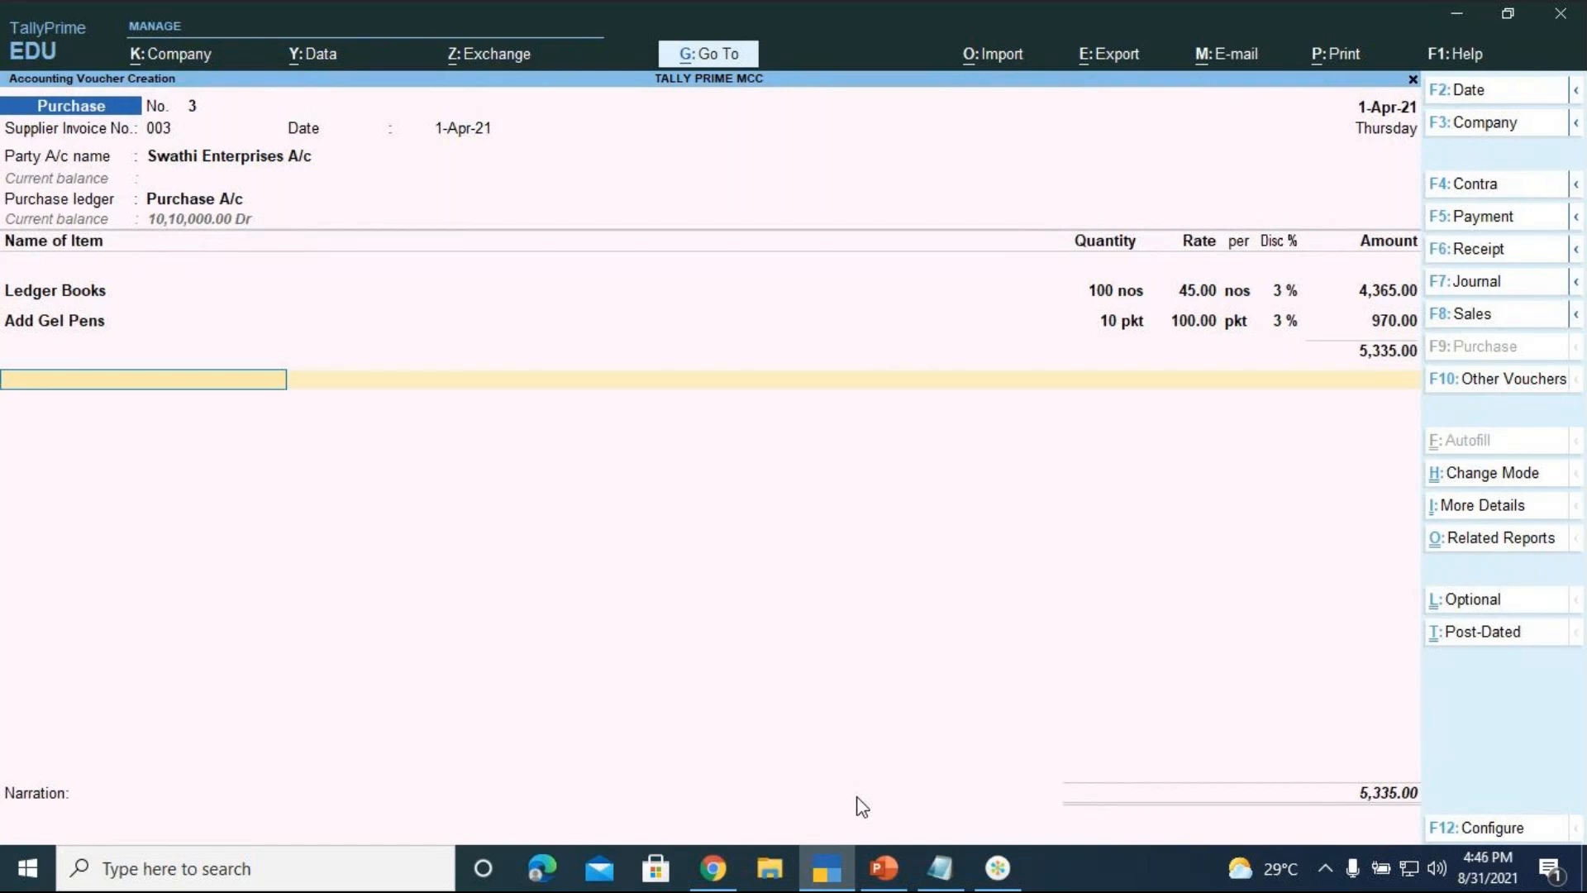
key("space")
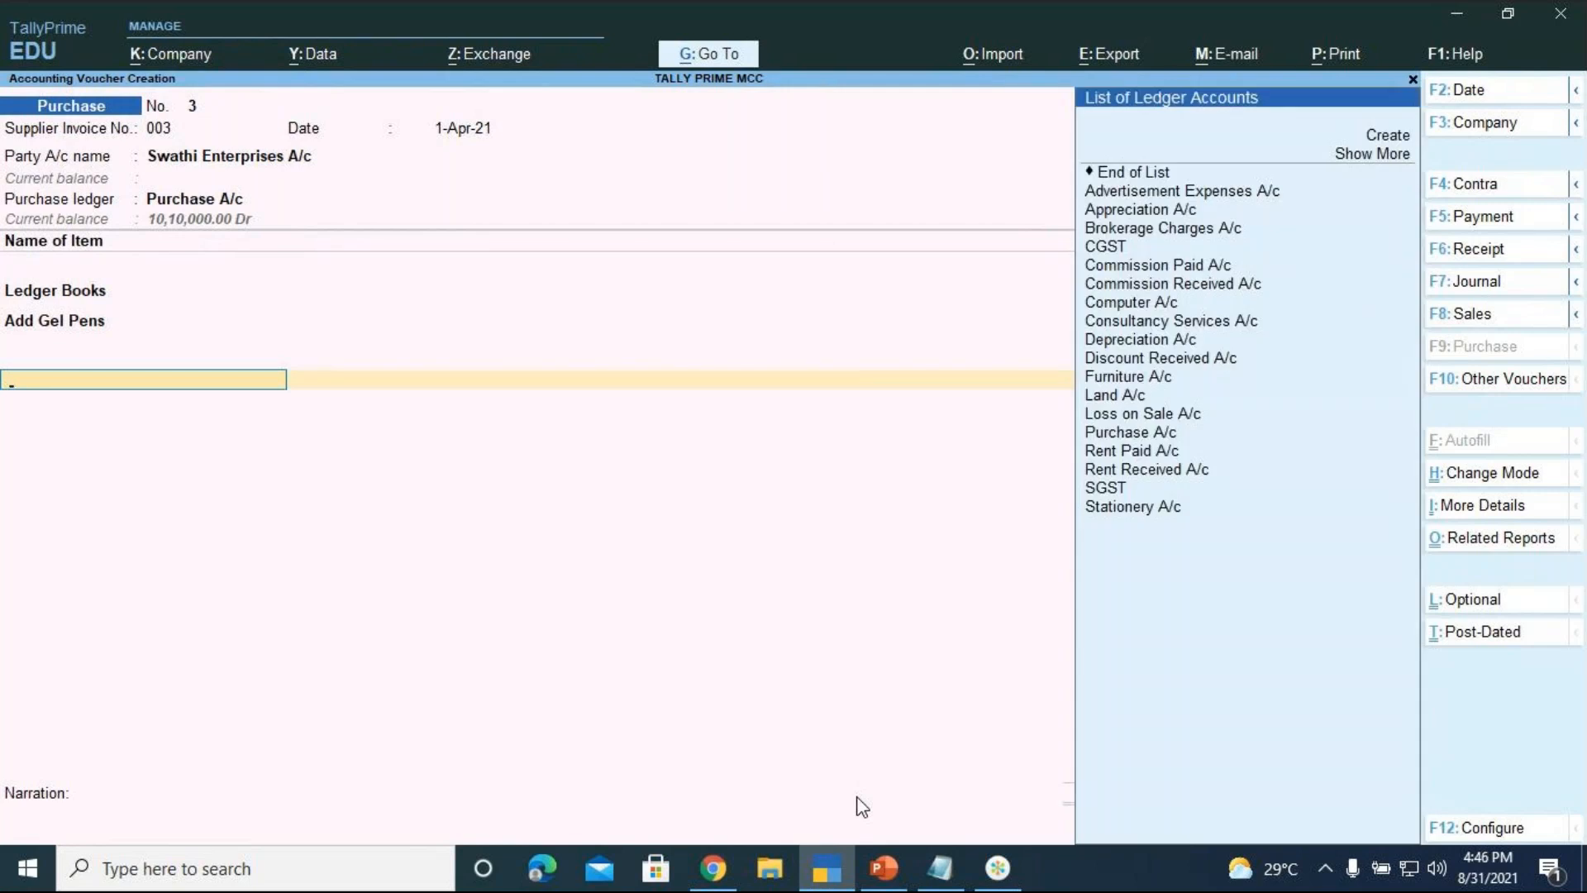
key("Down")
key("Down")
key("Down")
key("Down")
key("Down")
key("Down")
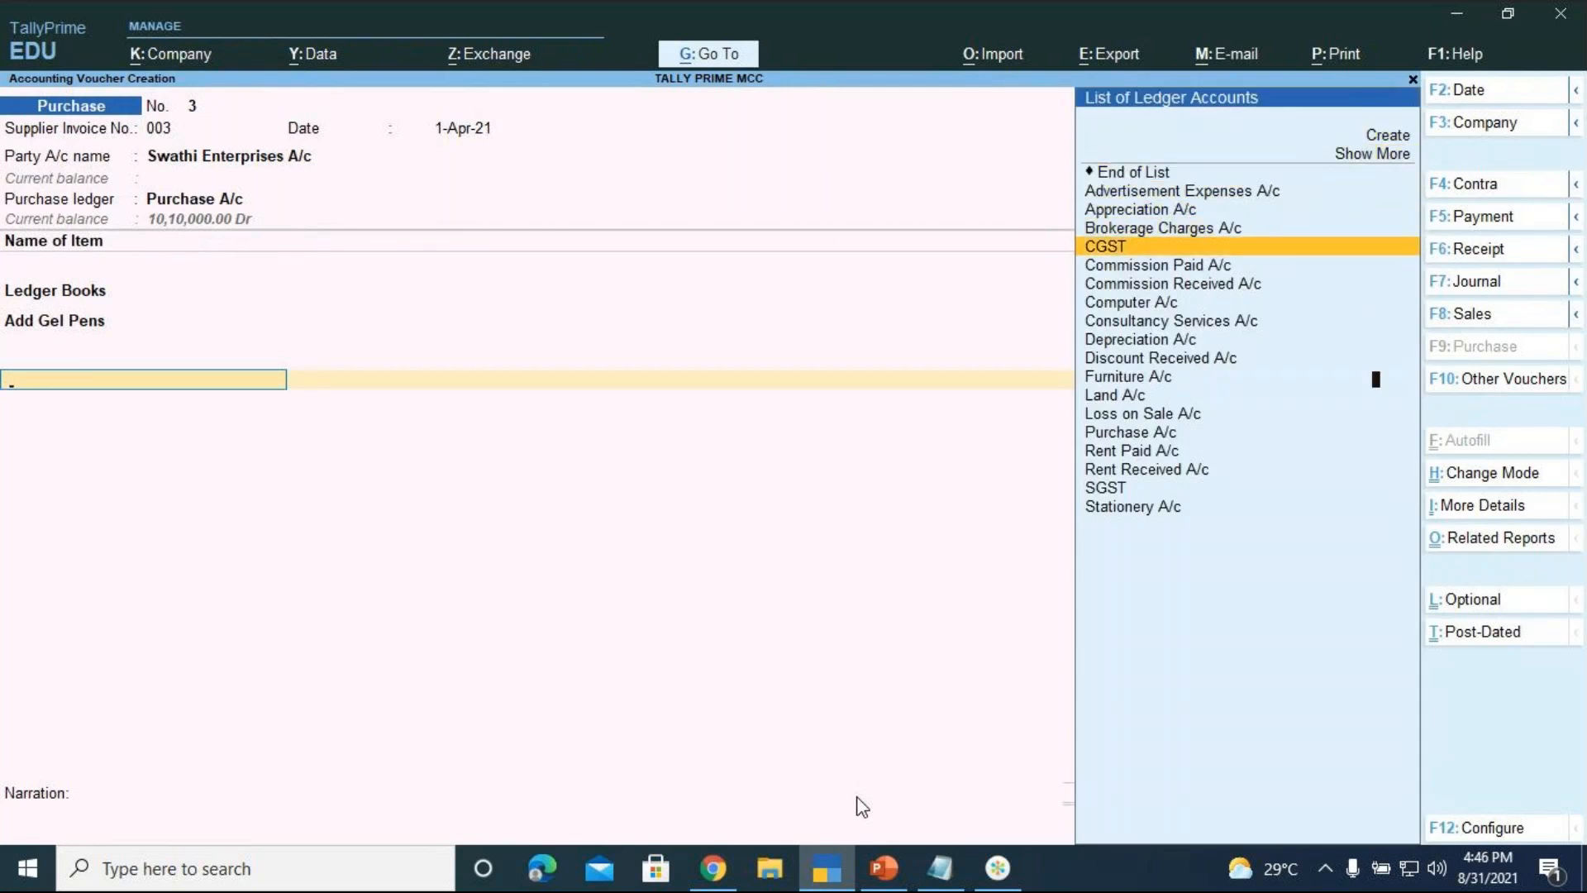
key("Return")
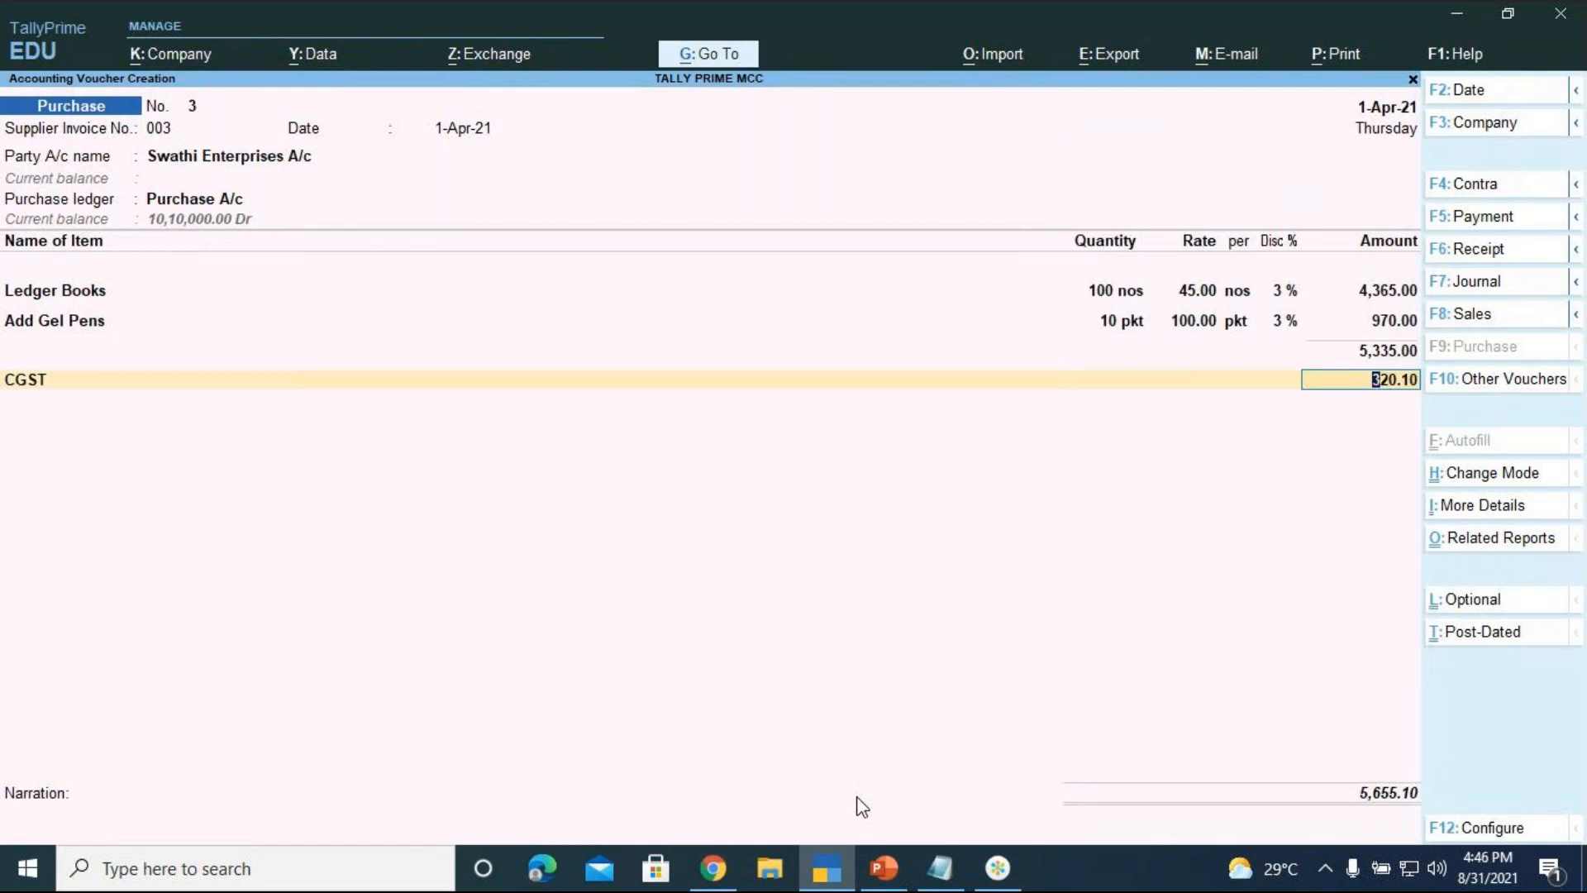
key("Return")
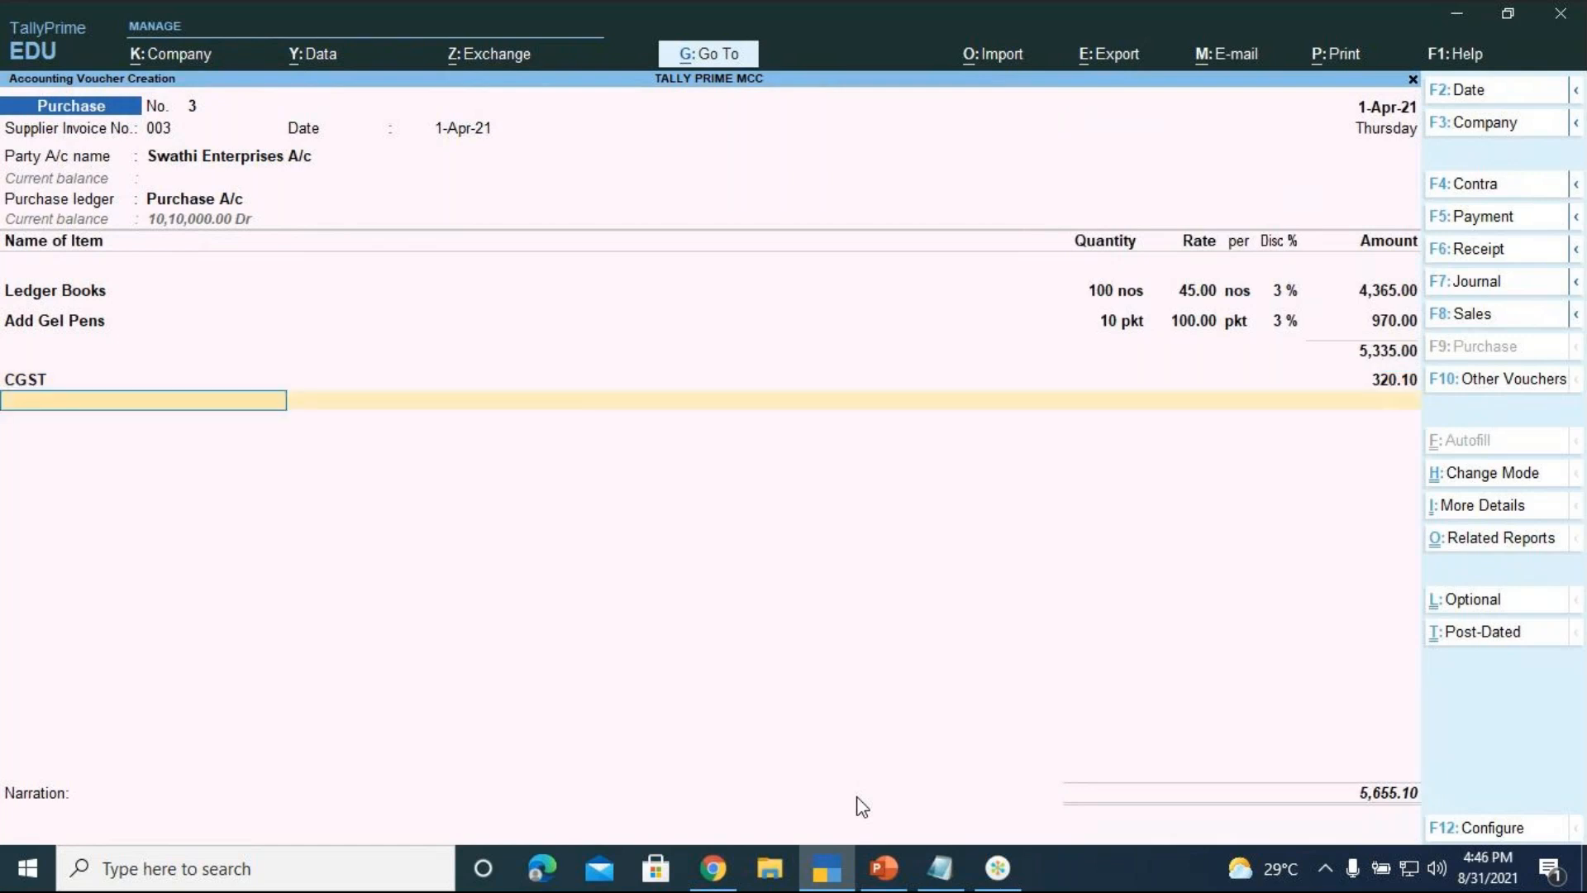
Add the SGST ledger at 320.10, bringing the voucher total to 5,975.20
key("Down")
key("Down")
key("Down")
key("Down")
key("Down")
key("Down")
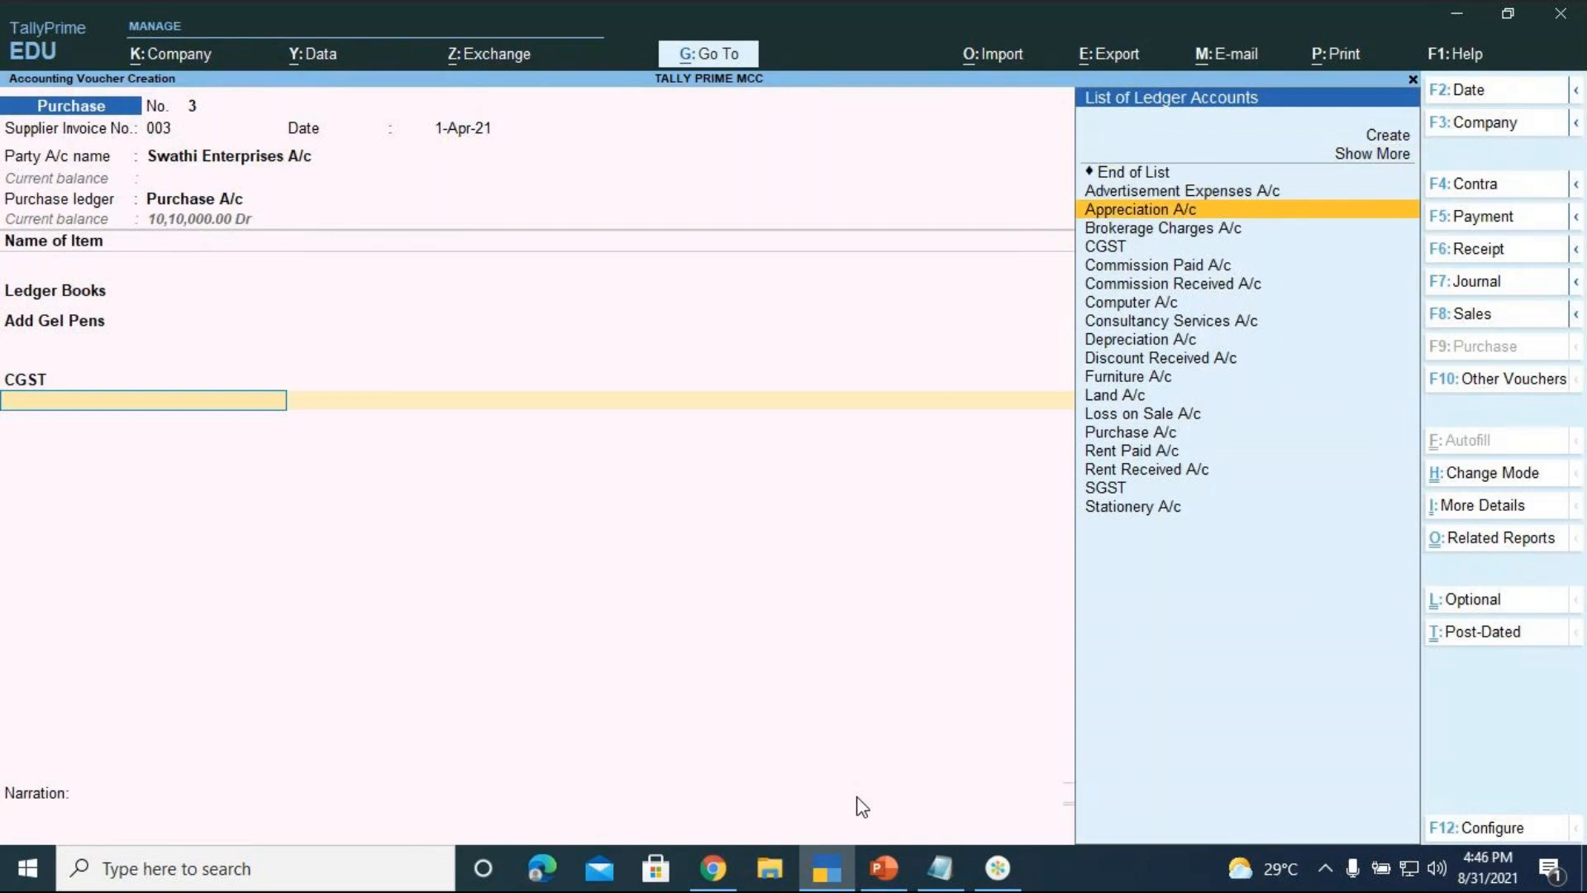
key("Down")
key("Down")
key("Down")
key("Down")
key("Down")
key("Down")
key("Down")
key("Down")
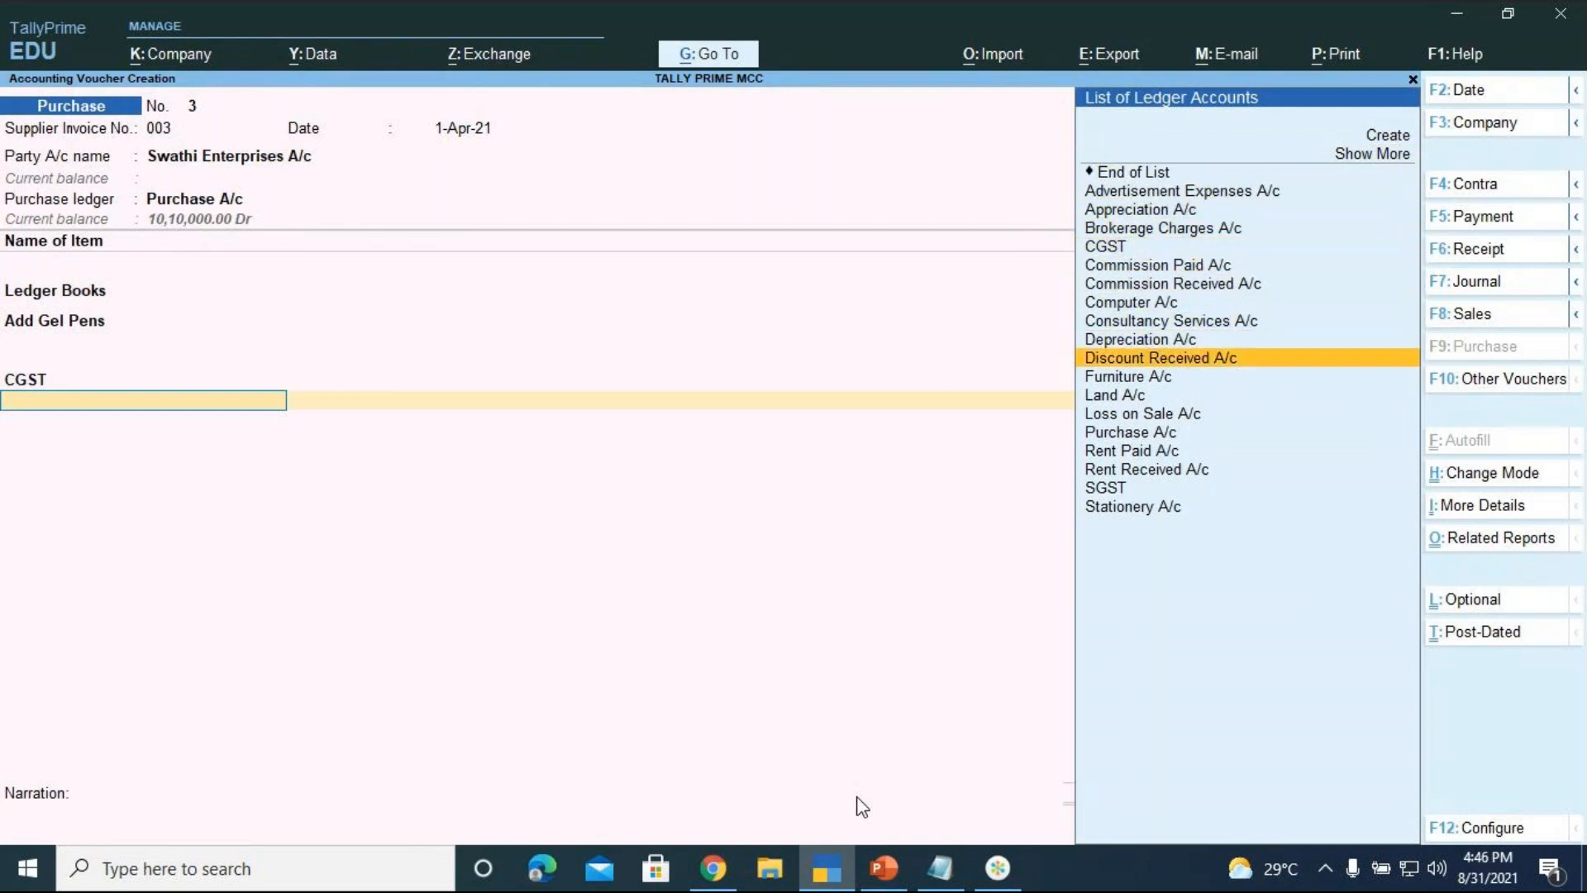
key("Down")
key("Down")
key("Down")
key("Down")
key("Down")
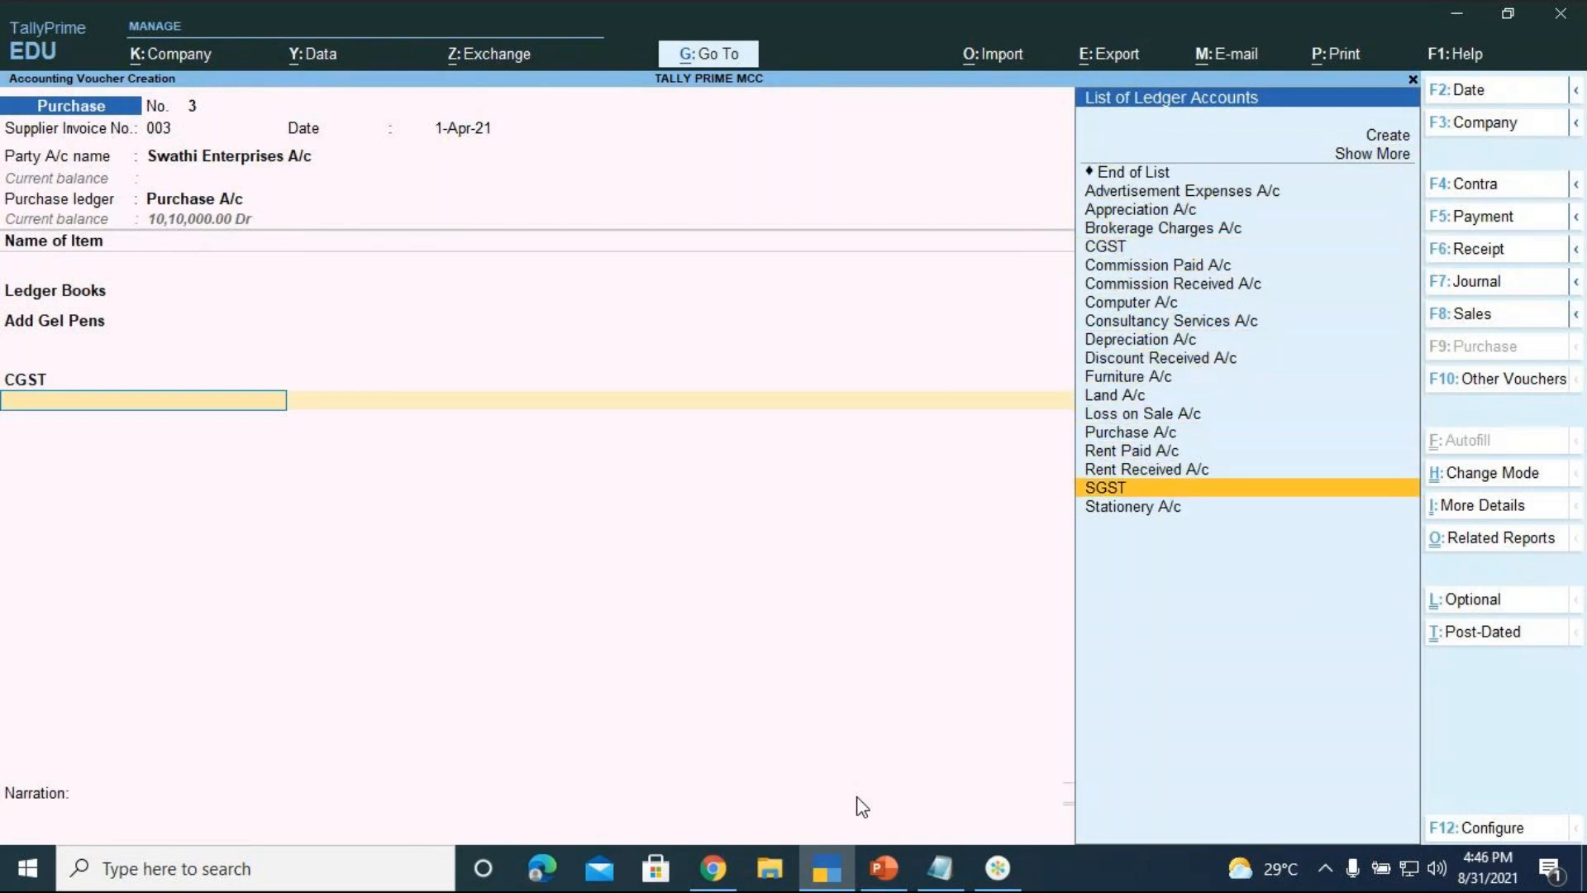
key("Return")
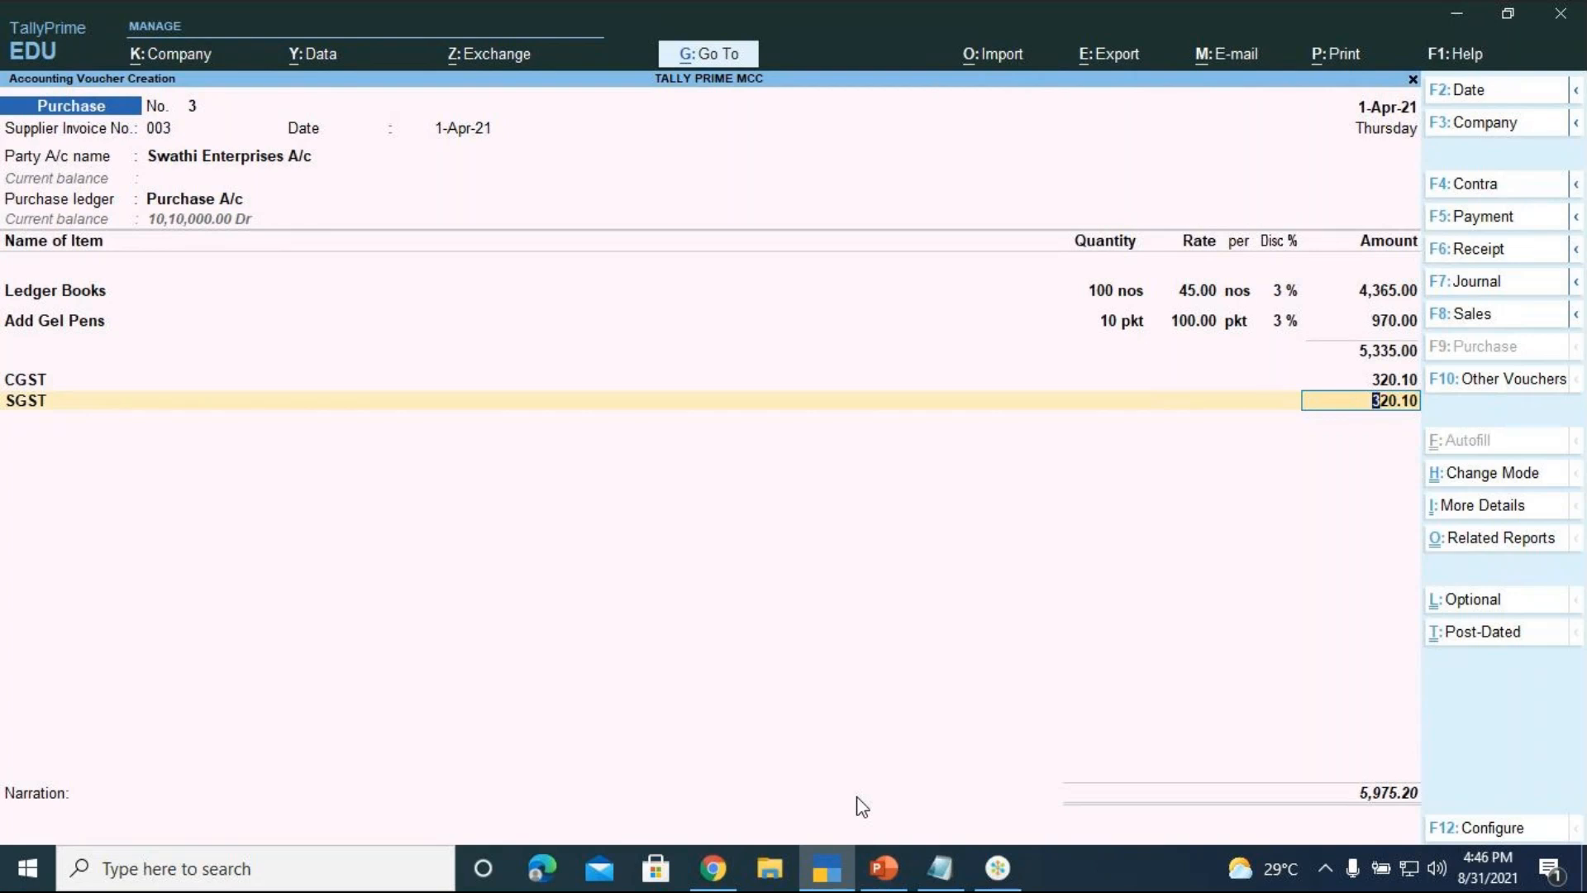
key("Return")
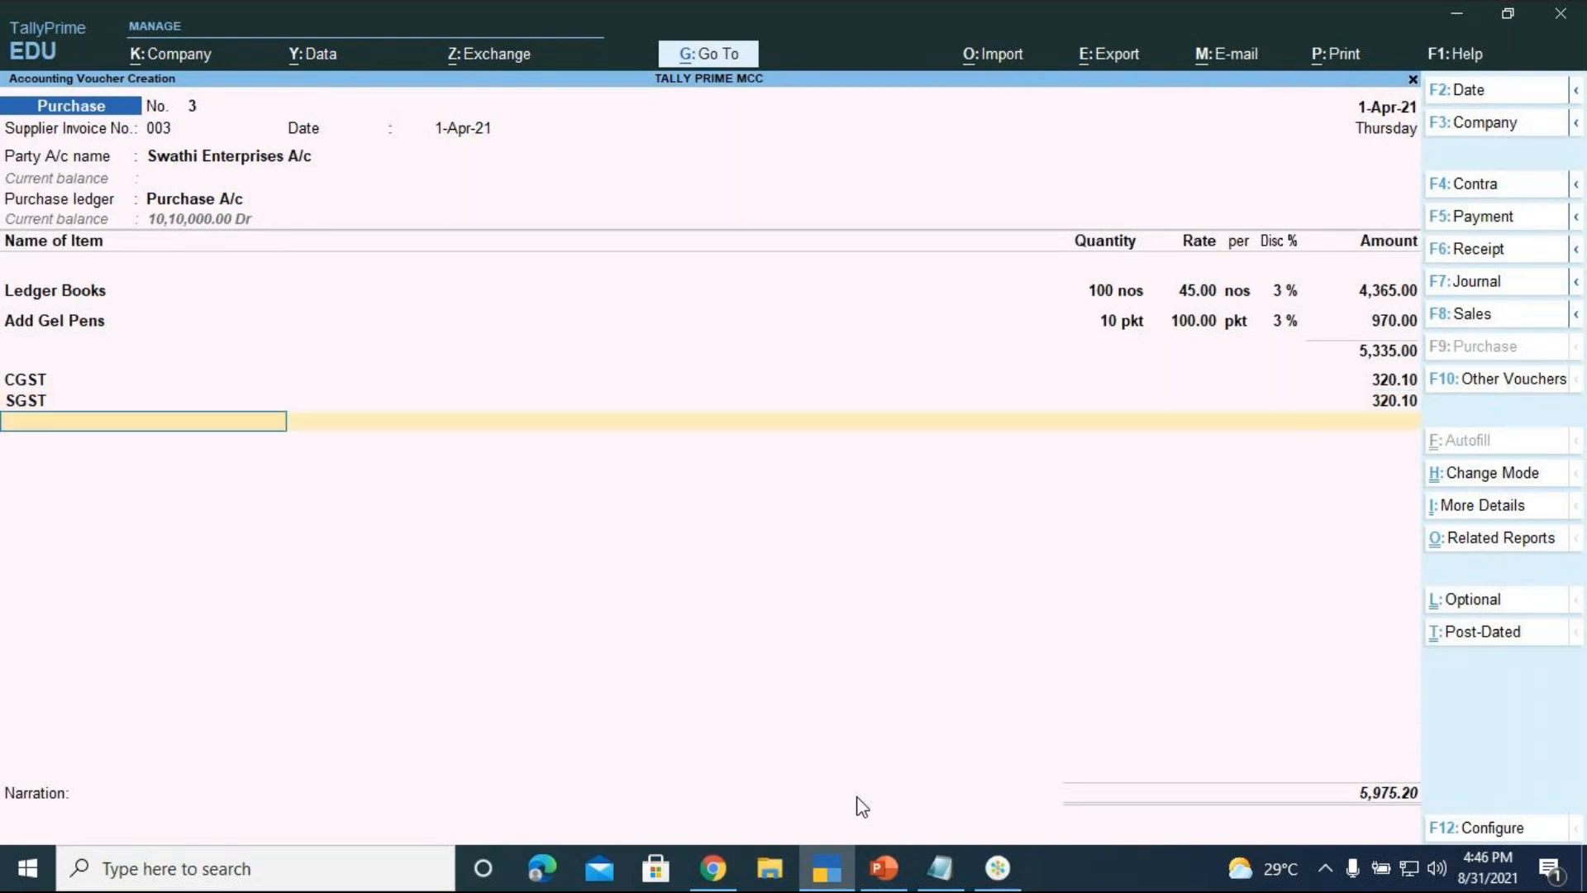
key("Return")
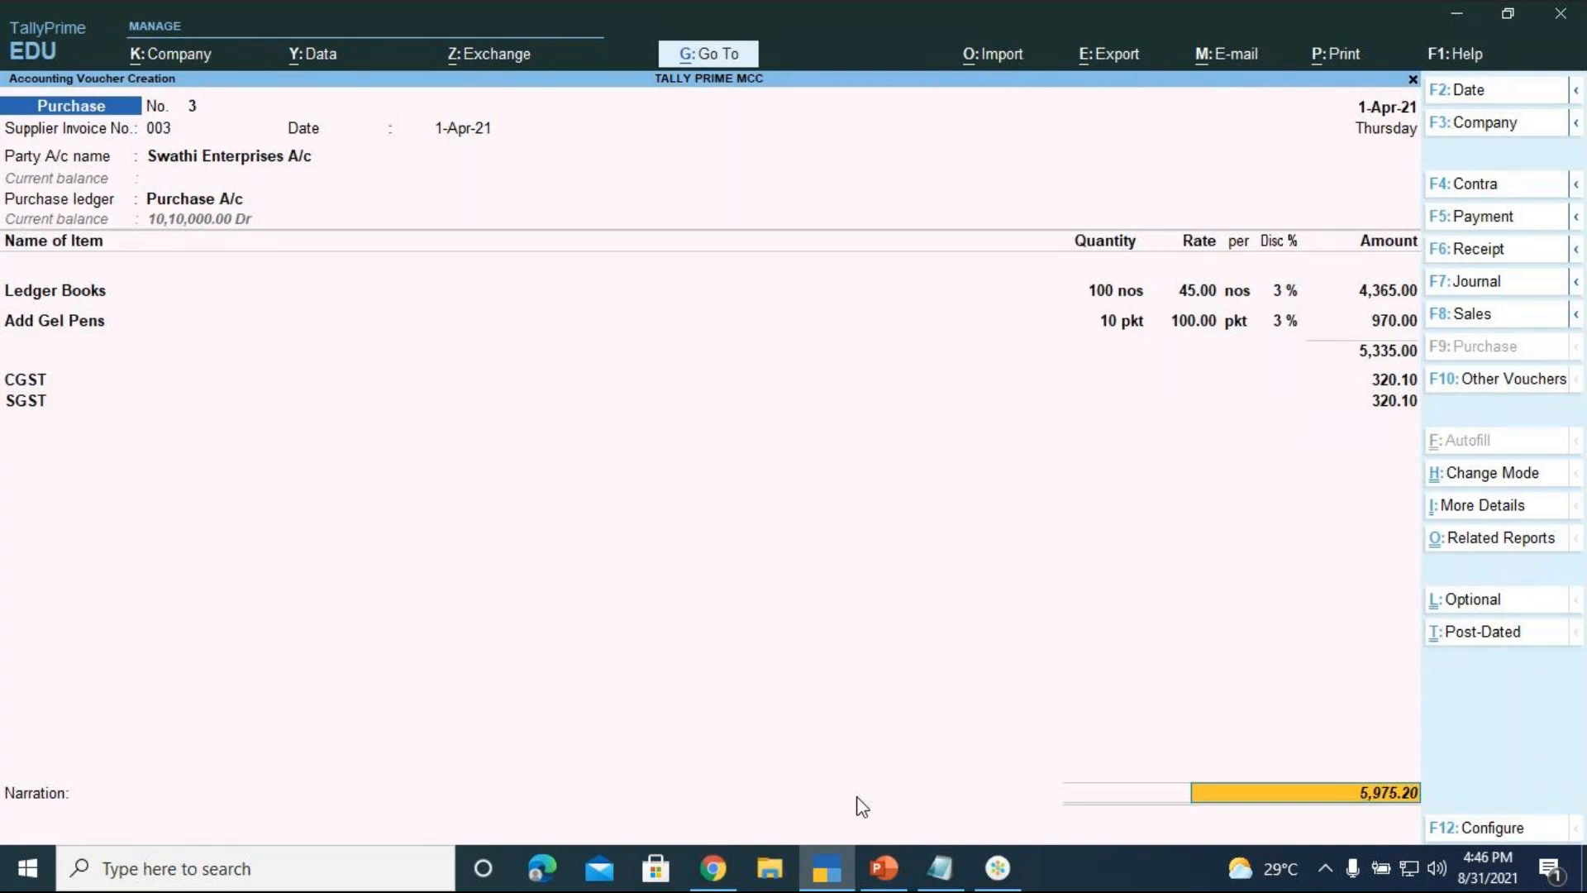
Record the full 5,975.20 Cr as an On Account bill-wise adjustment
key("Return")
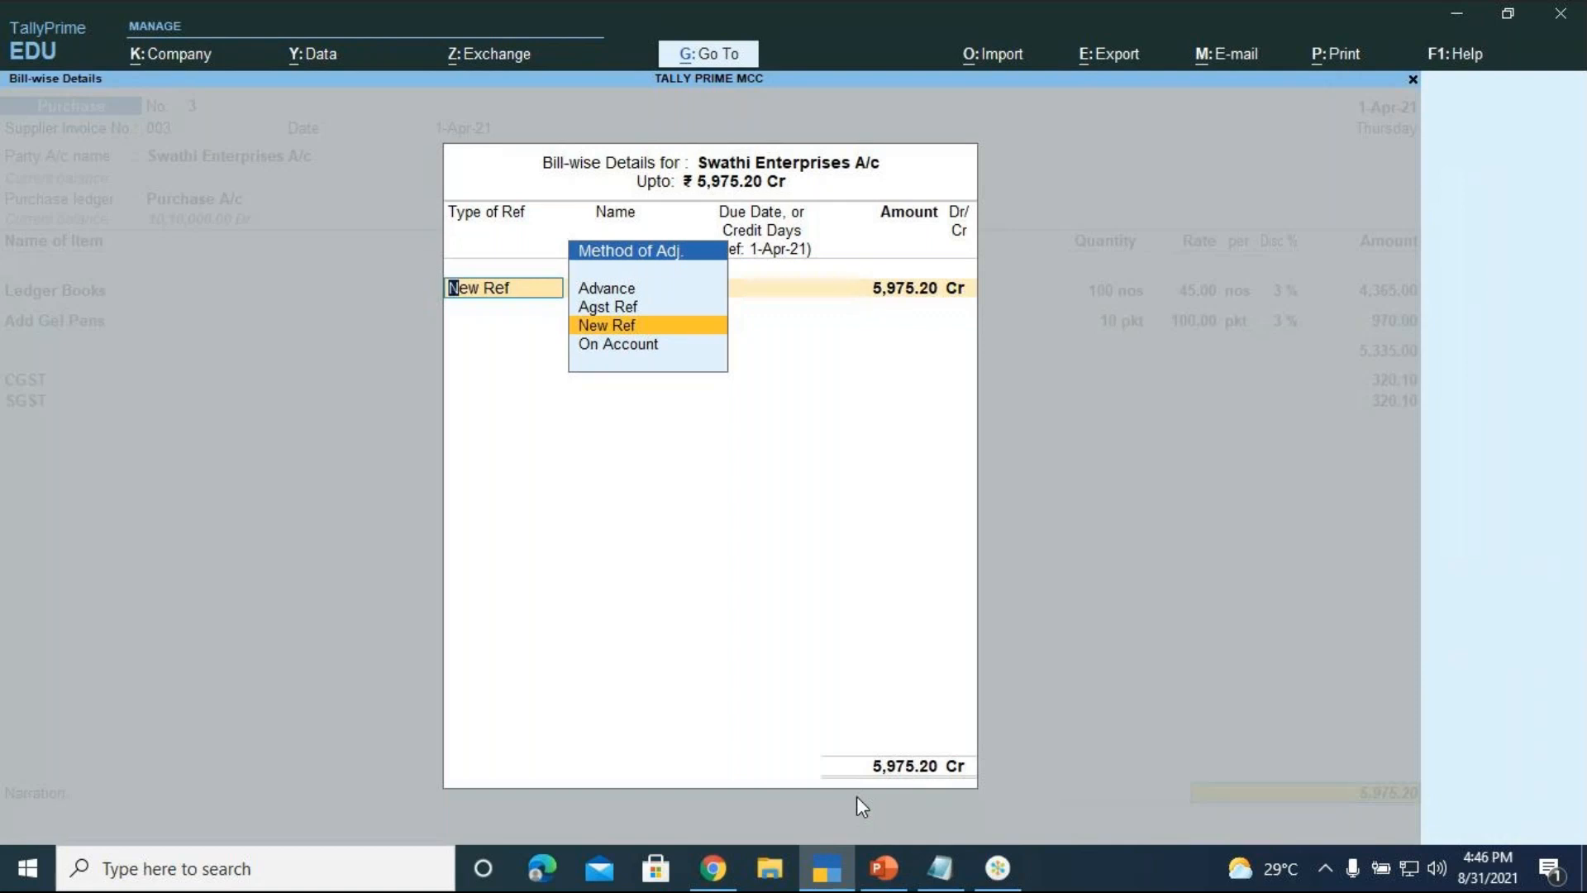
key("Down")
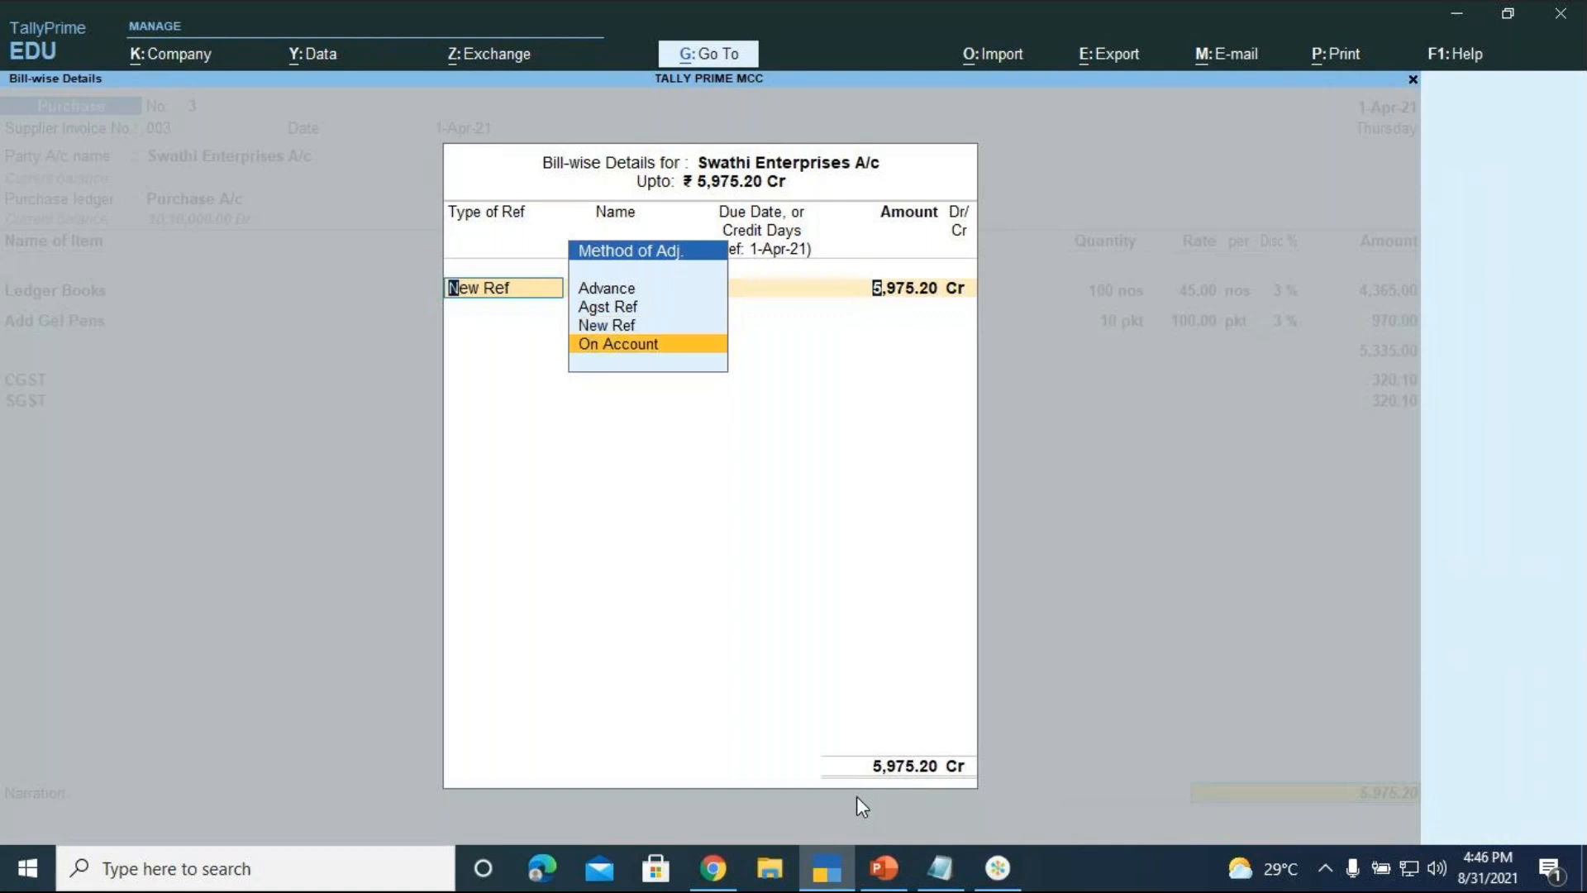
key("Return")
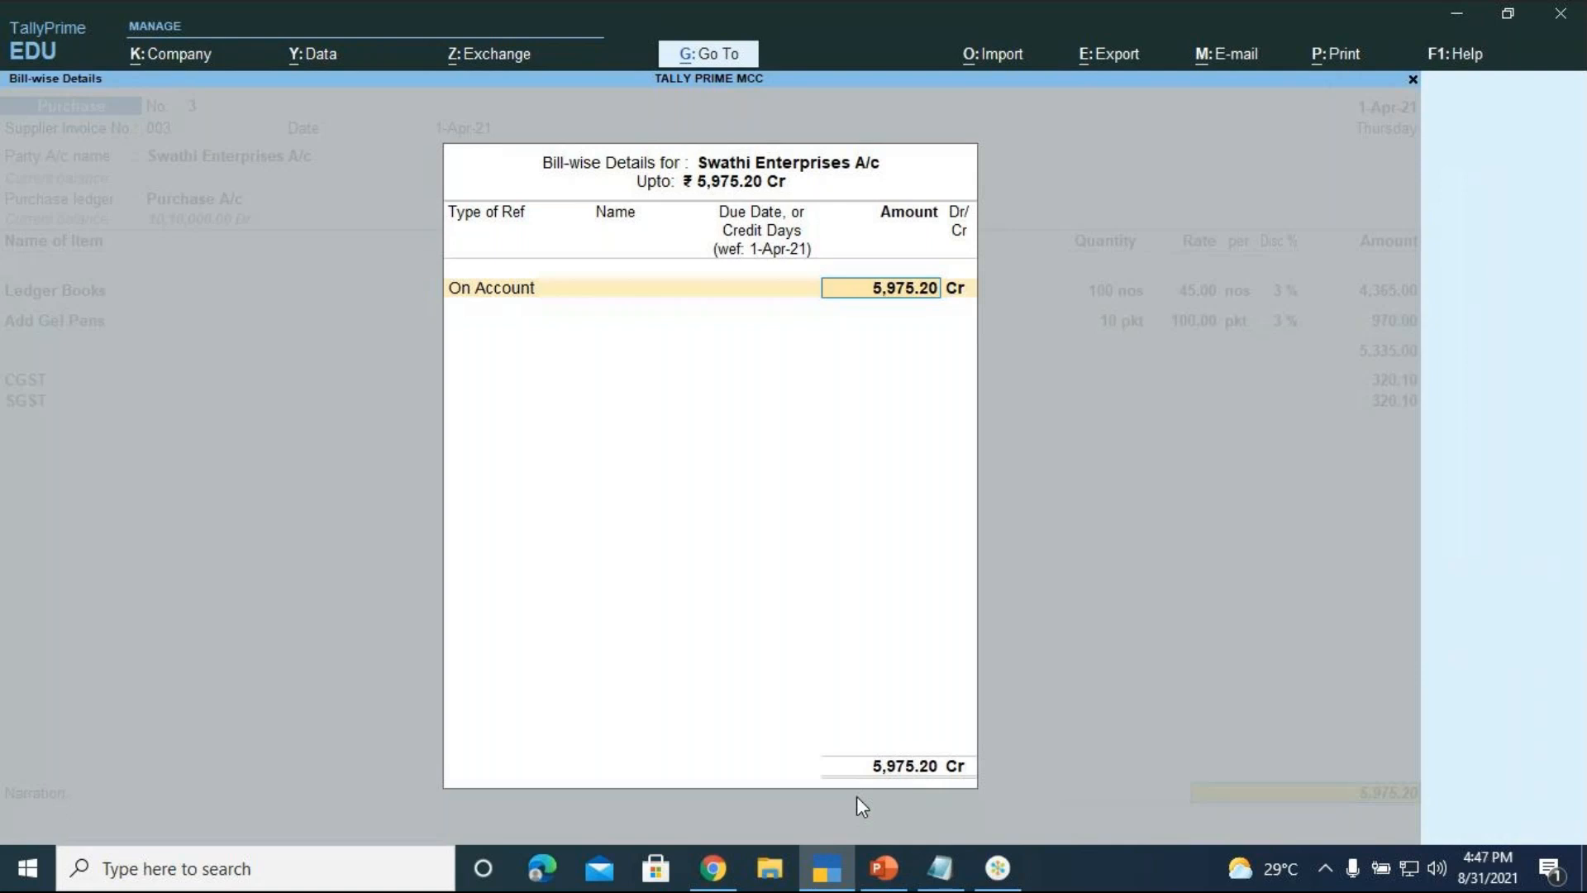
key("Return")
key("Return")
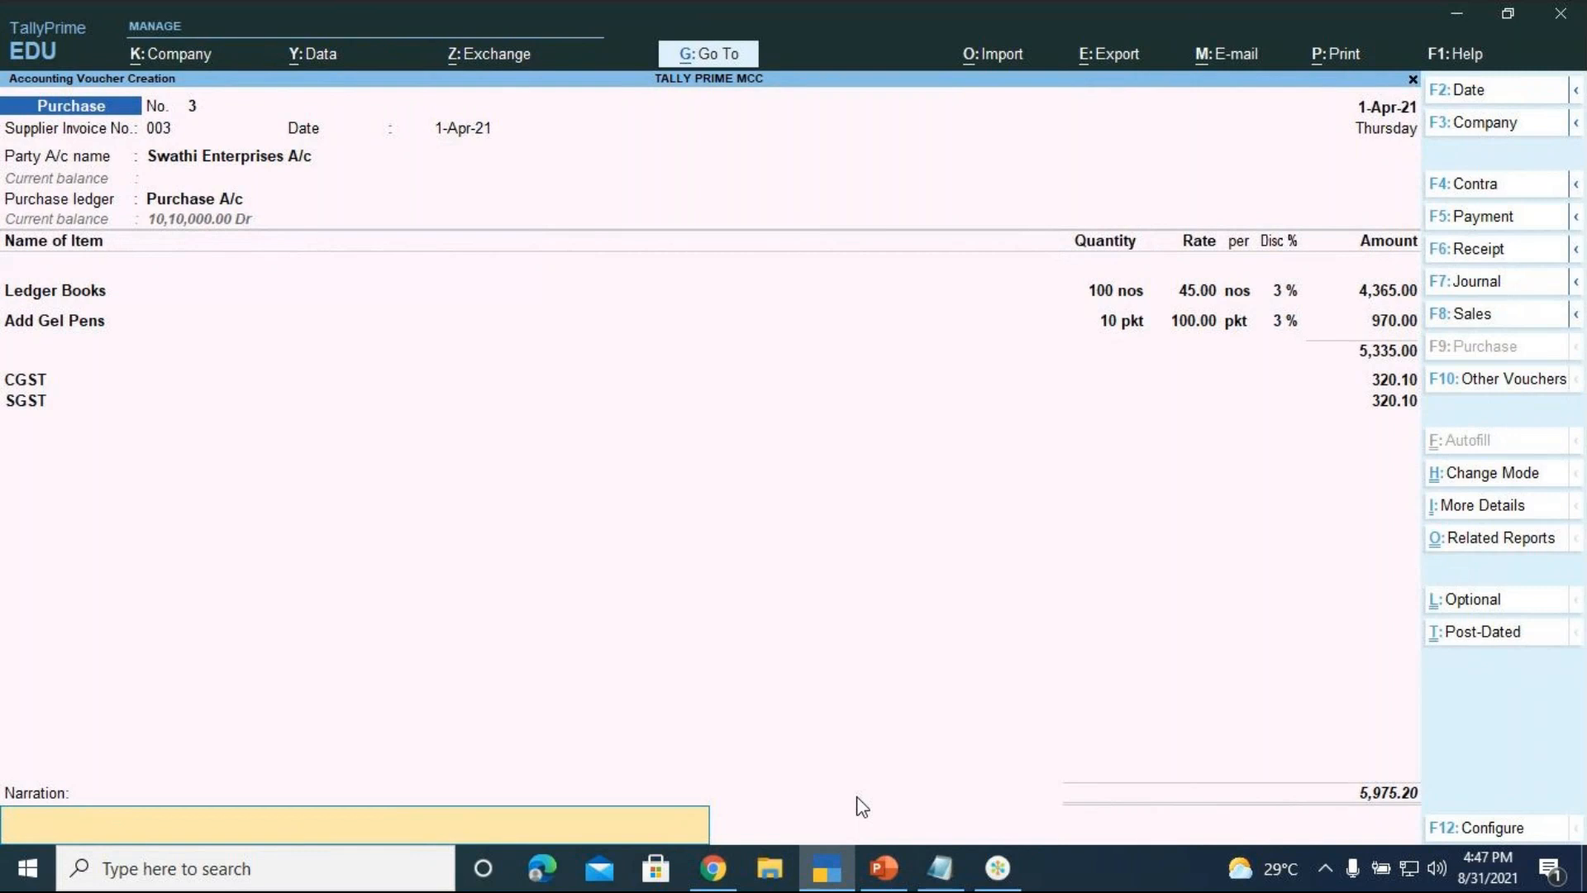
Enter the narration 'being stationery purchased from swathi enterprises and payment made immediately'
type("being stationery purchased")
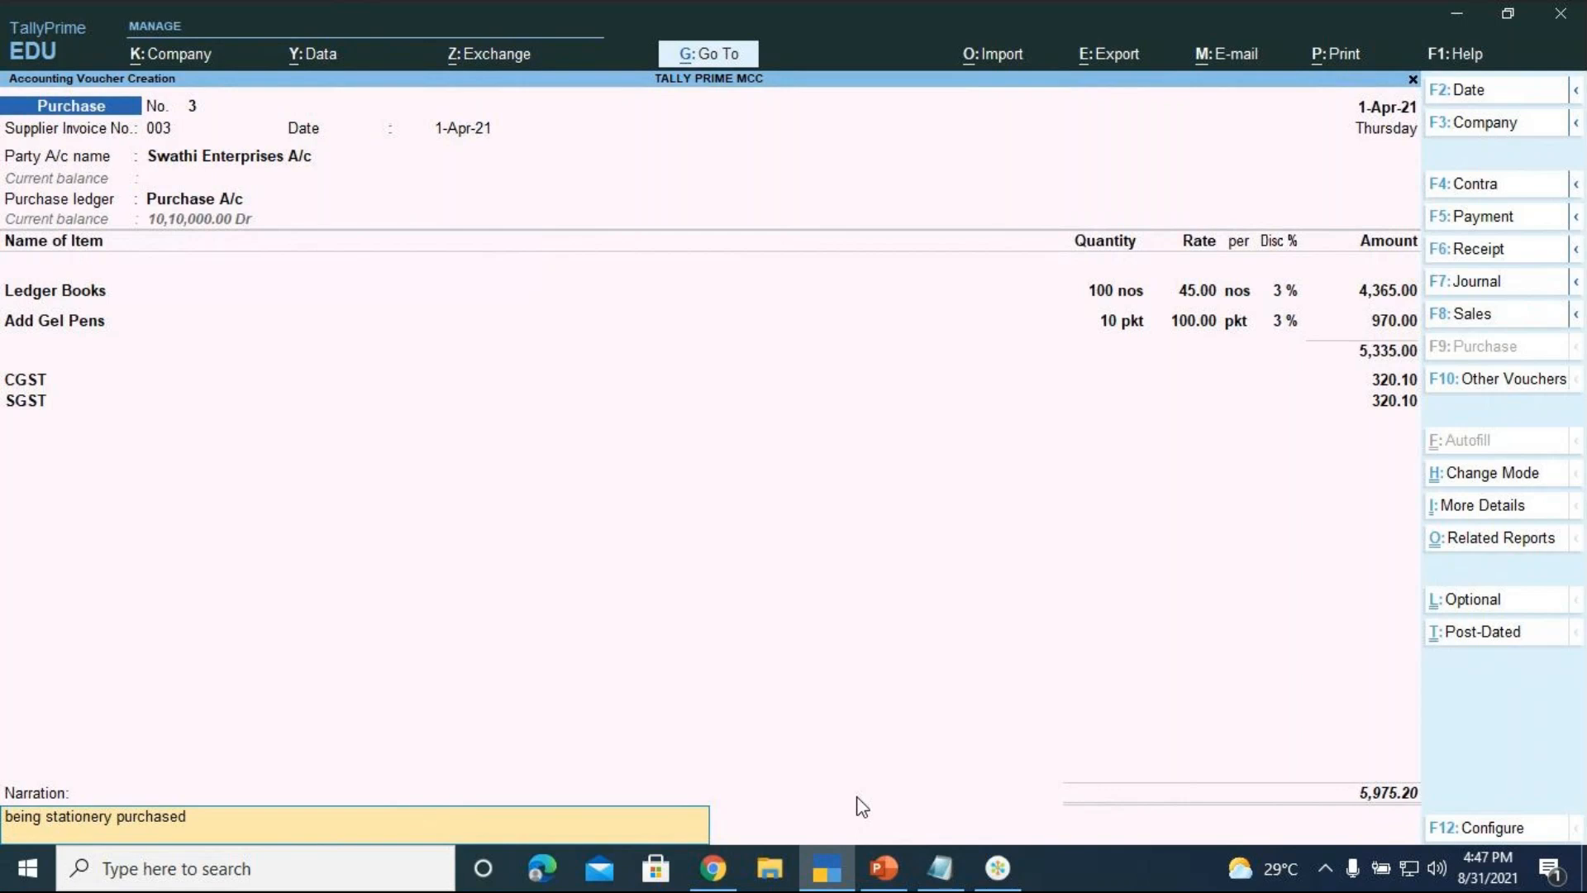
type(" from swathi enterprises")
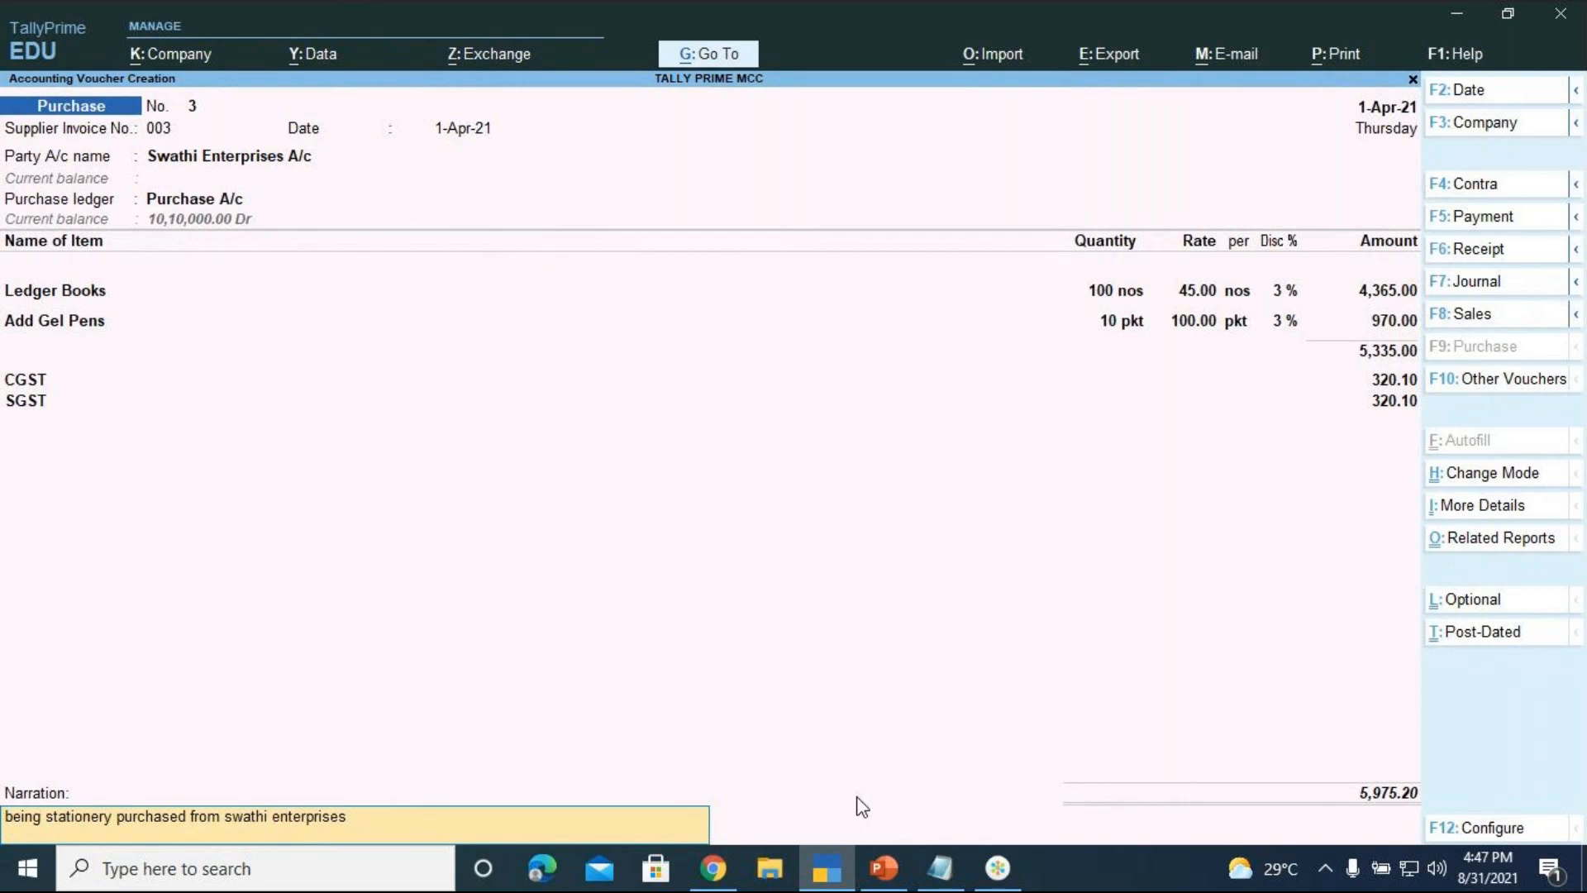
type(" and payment made immediately.")
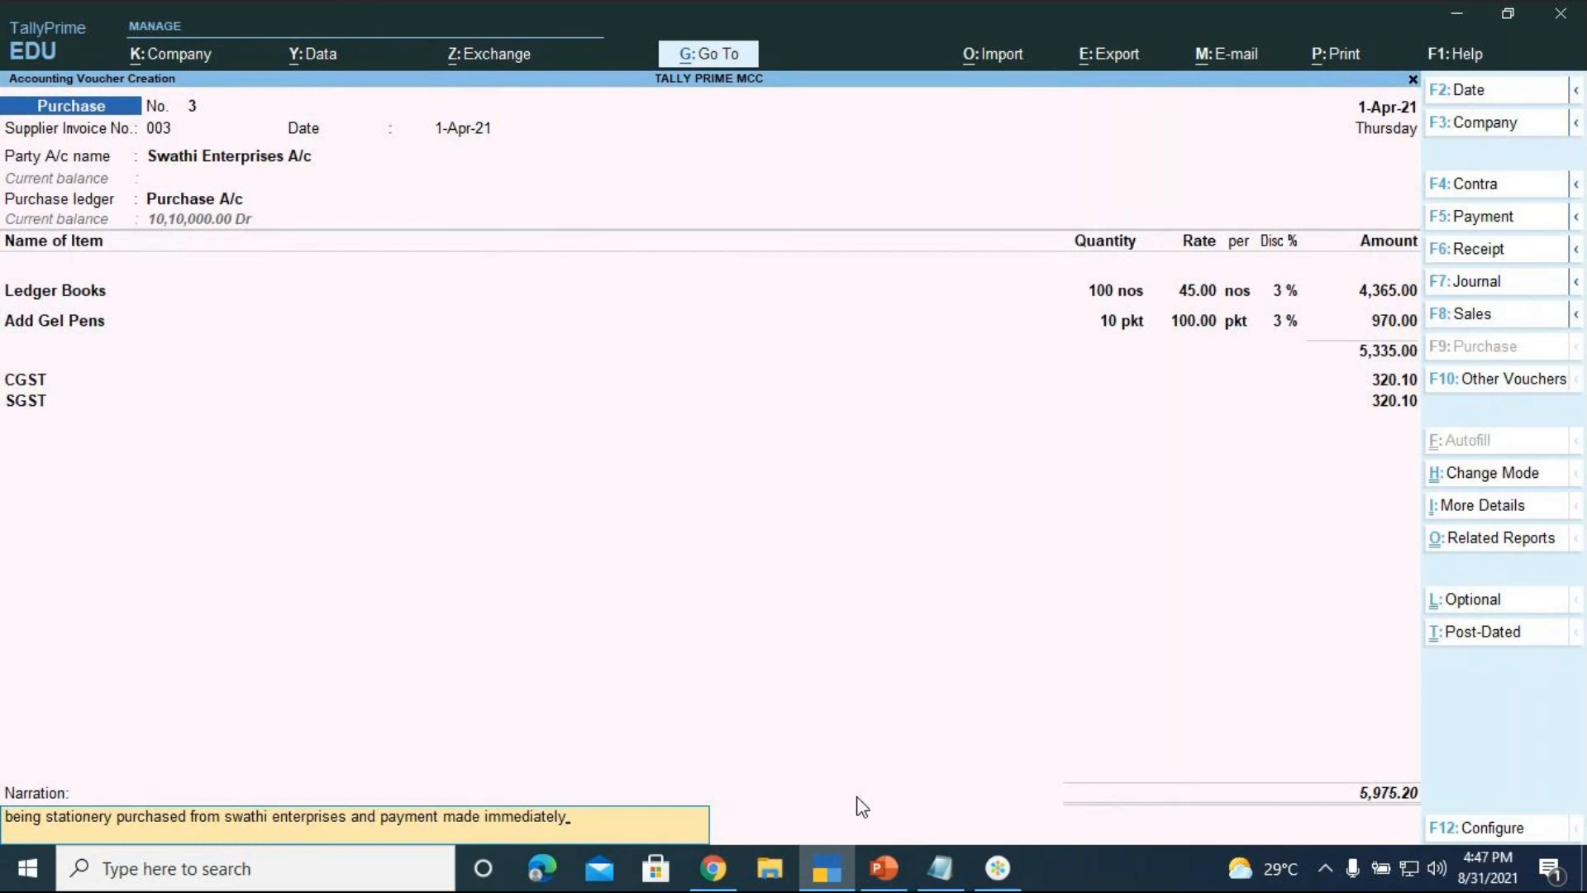
key("Return")
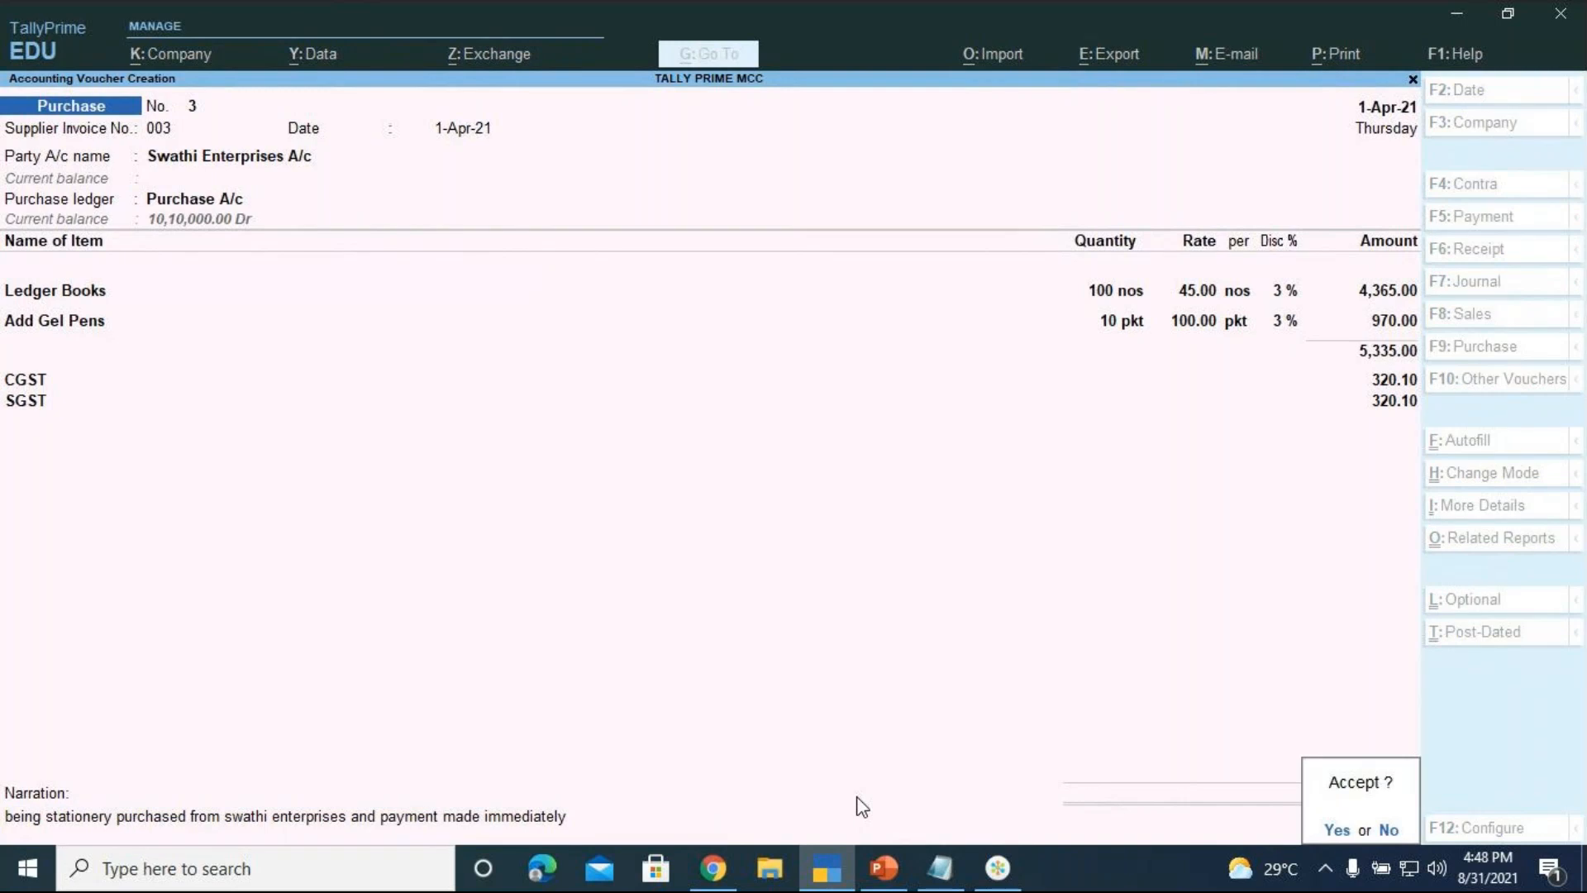
Accept and save purchase voucher 3
key("Return")
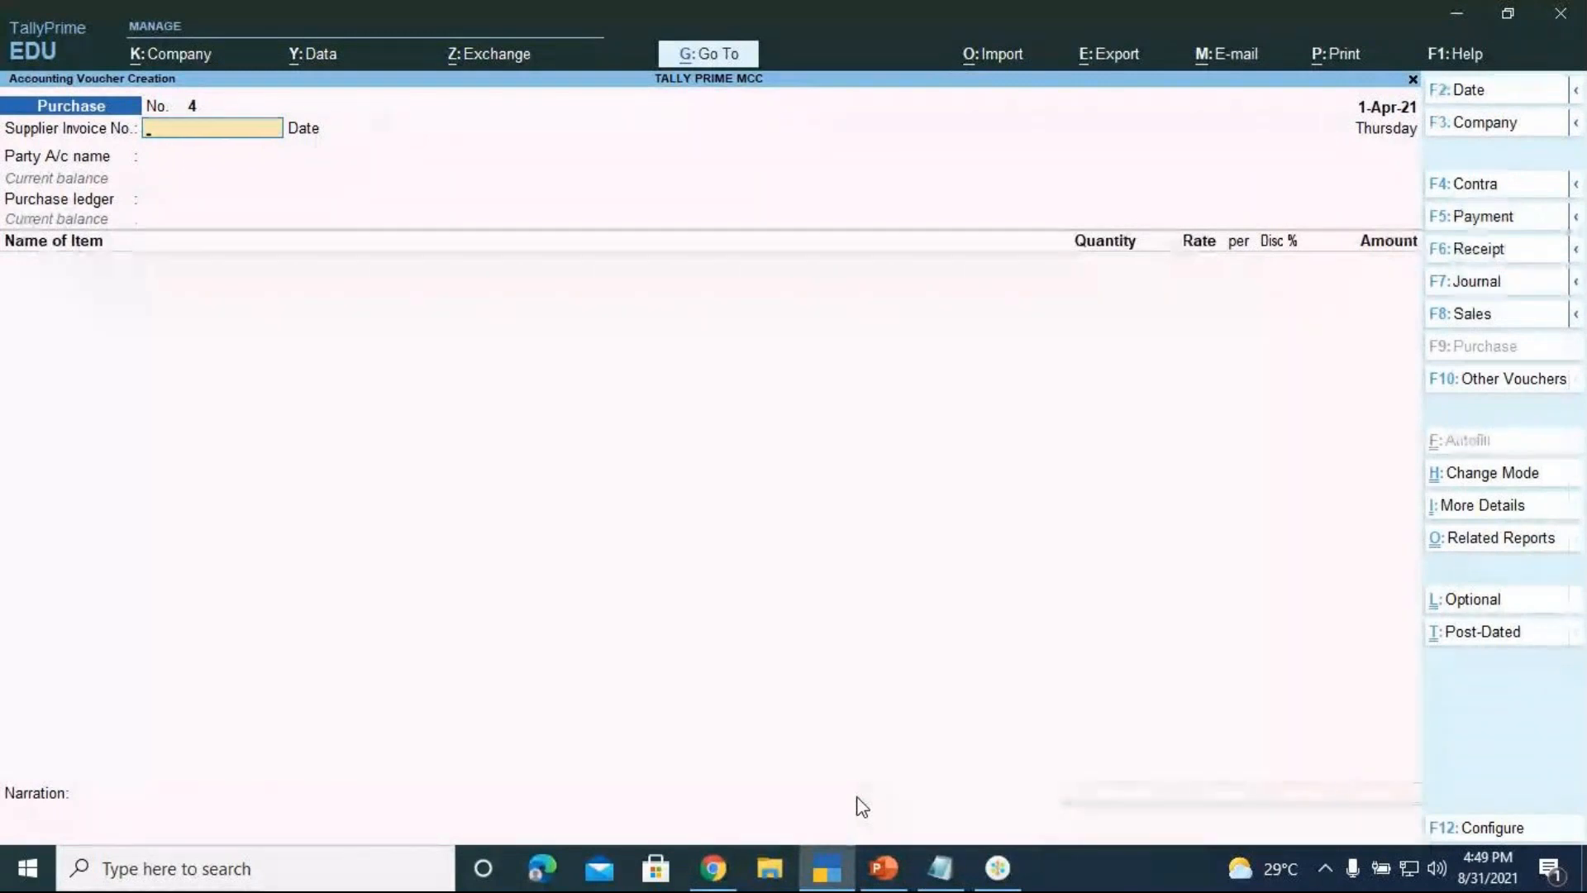
Create a payment voucher debiting Swathi Enterprises A/c 5,975.20 On Account
key("F5")
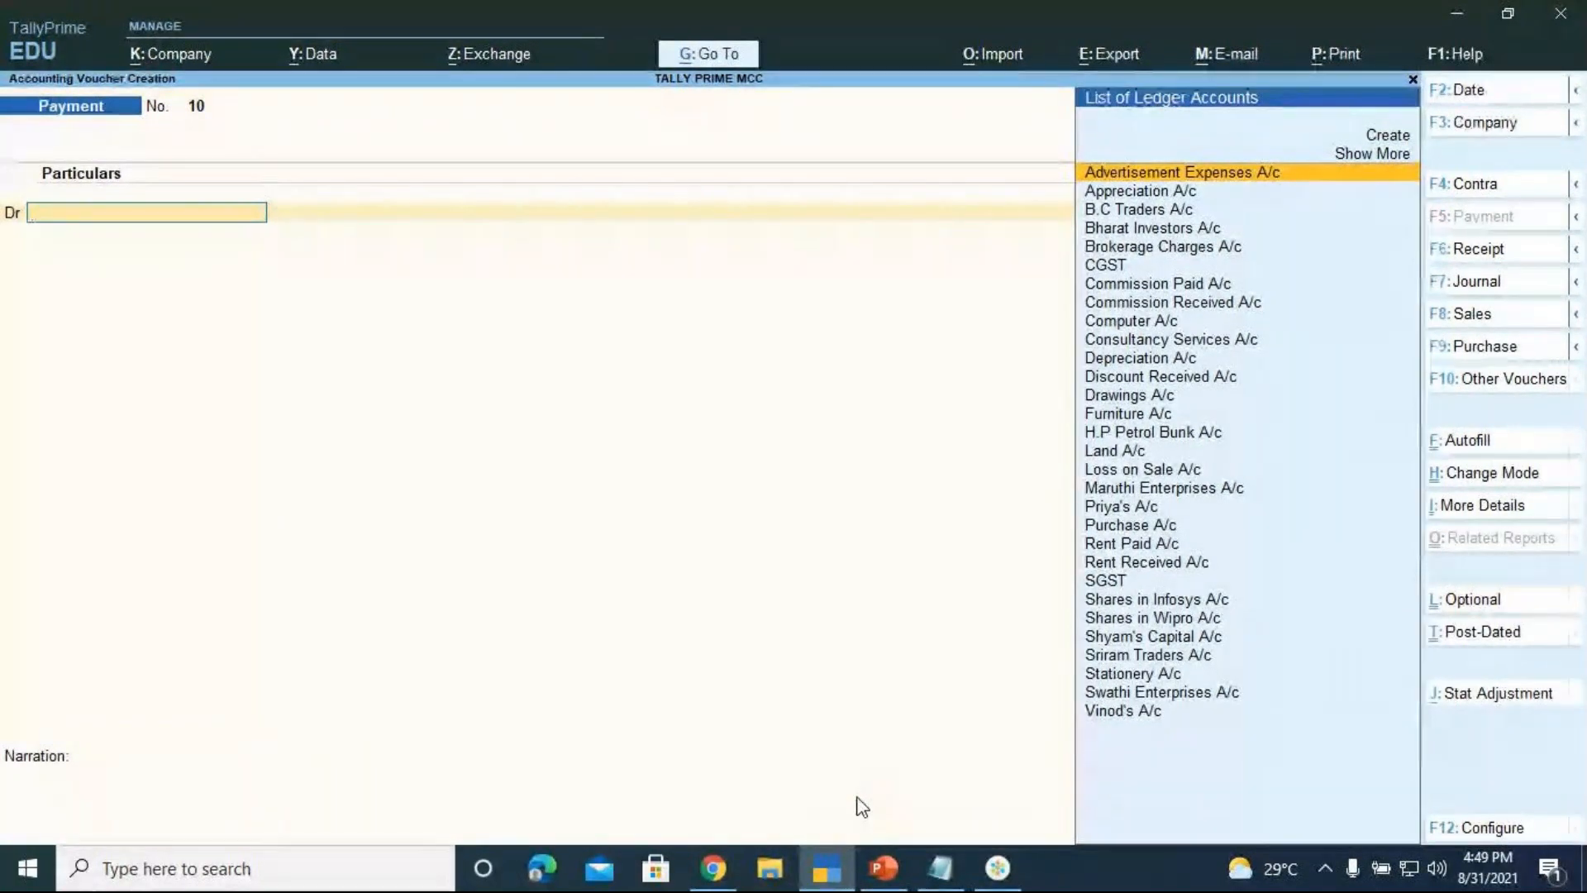
type("Sw")
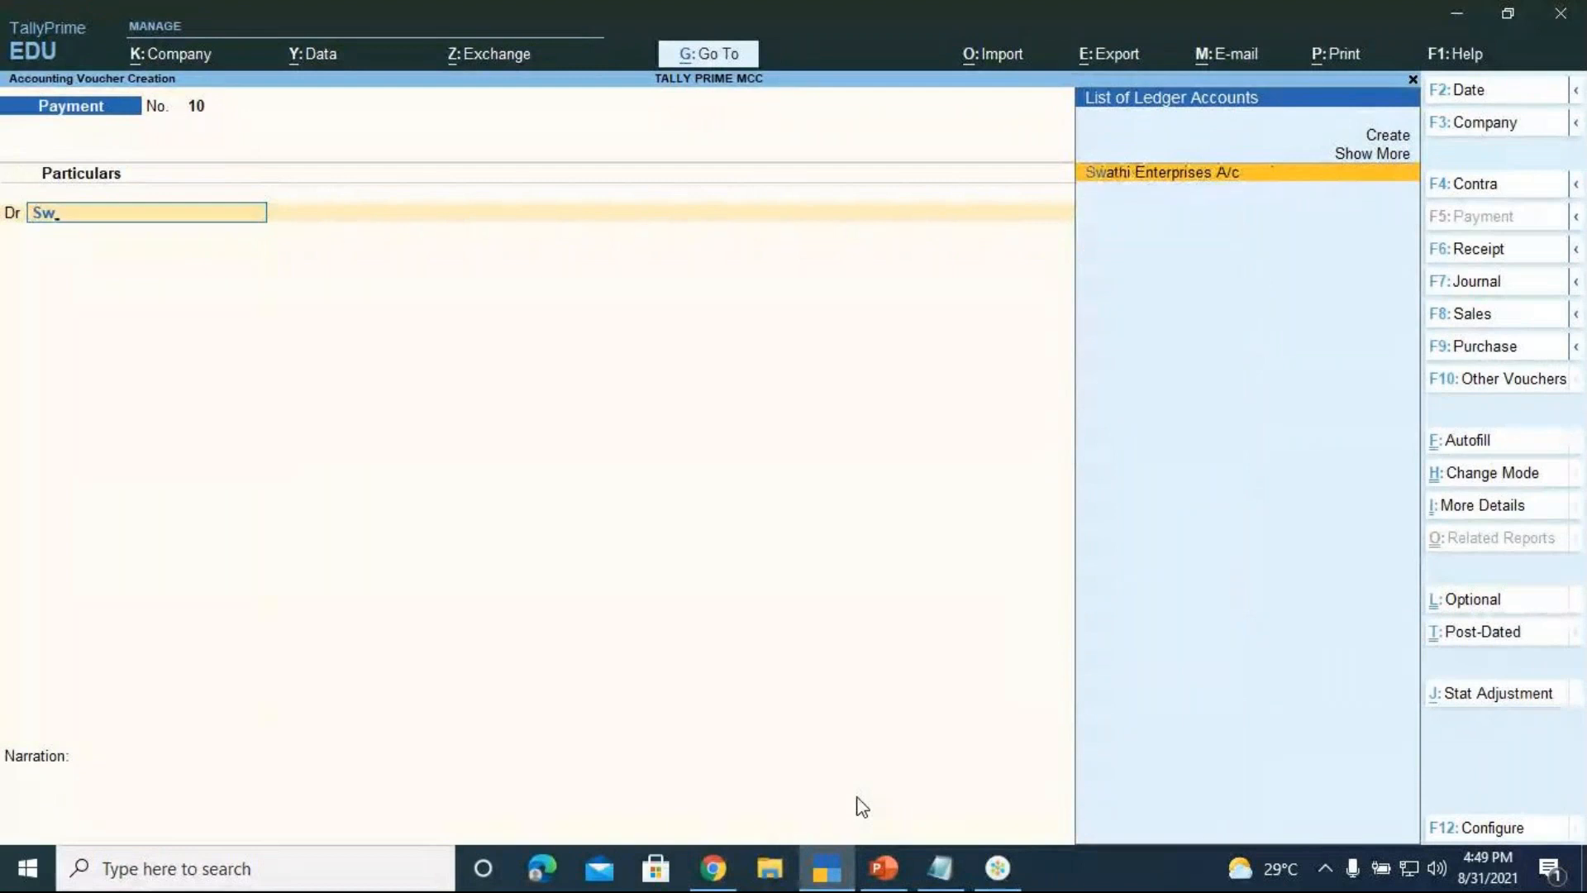
key("Return")
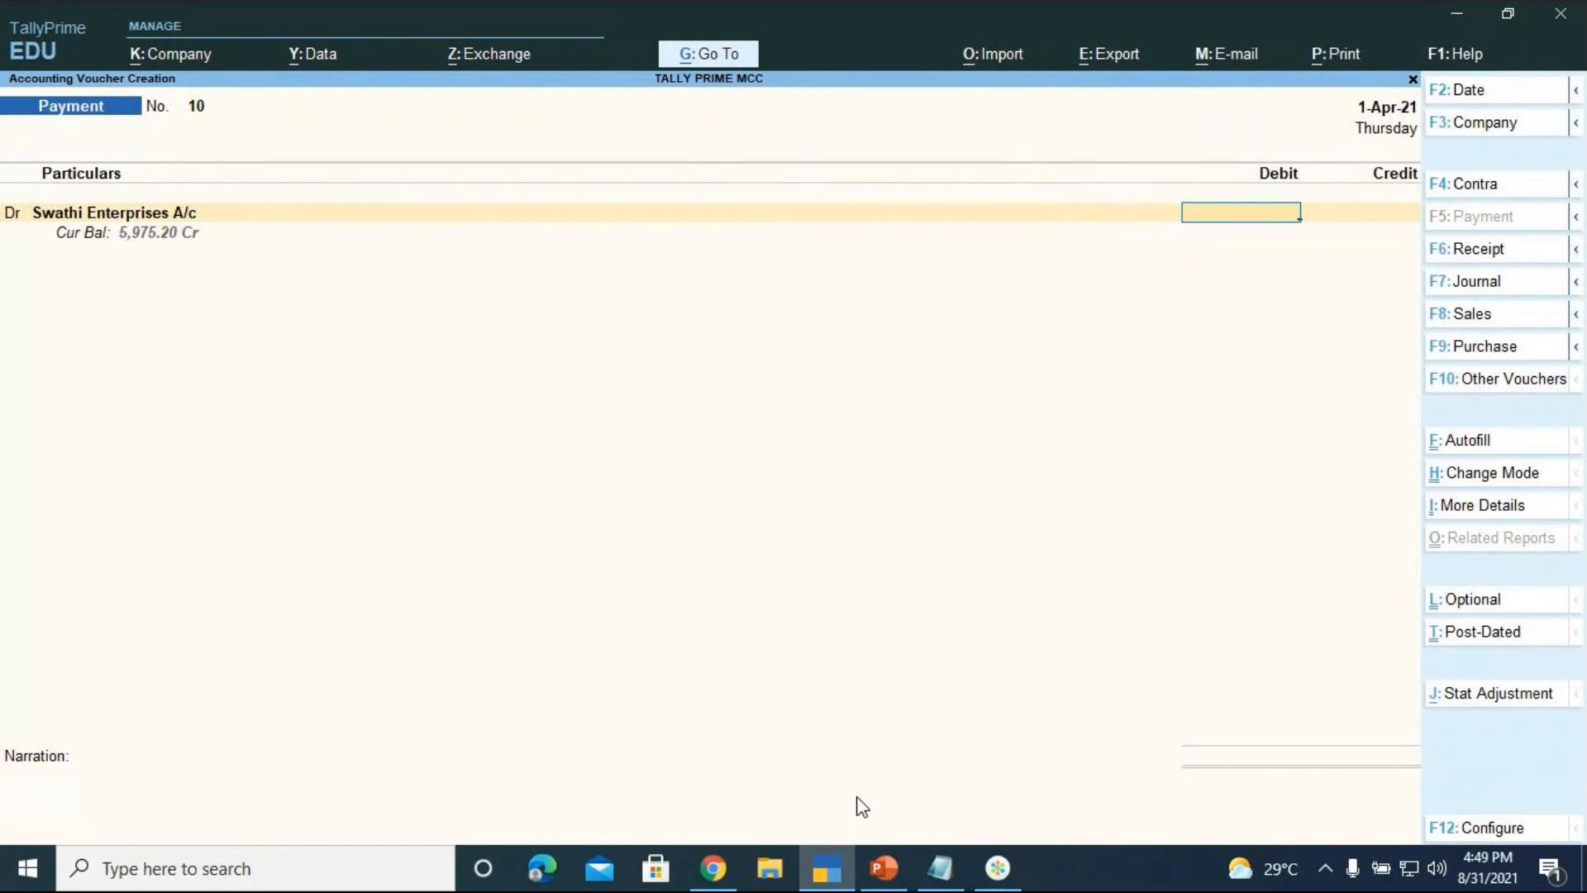
type("5,975.20")
key("Return")
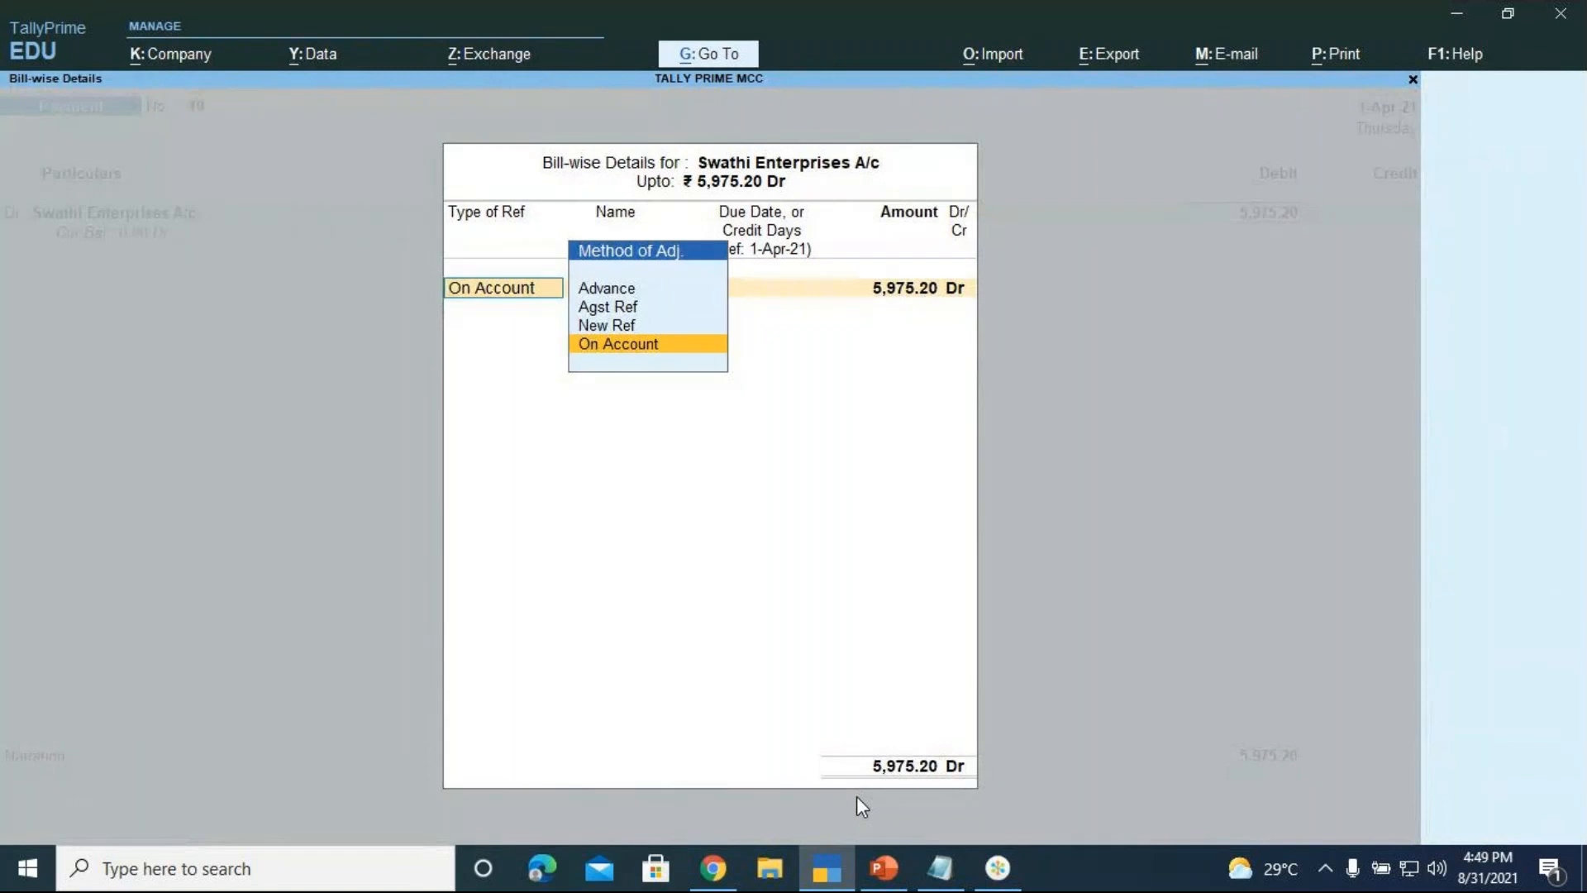
key("Return")
key("Return")
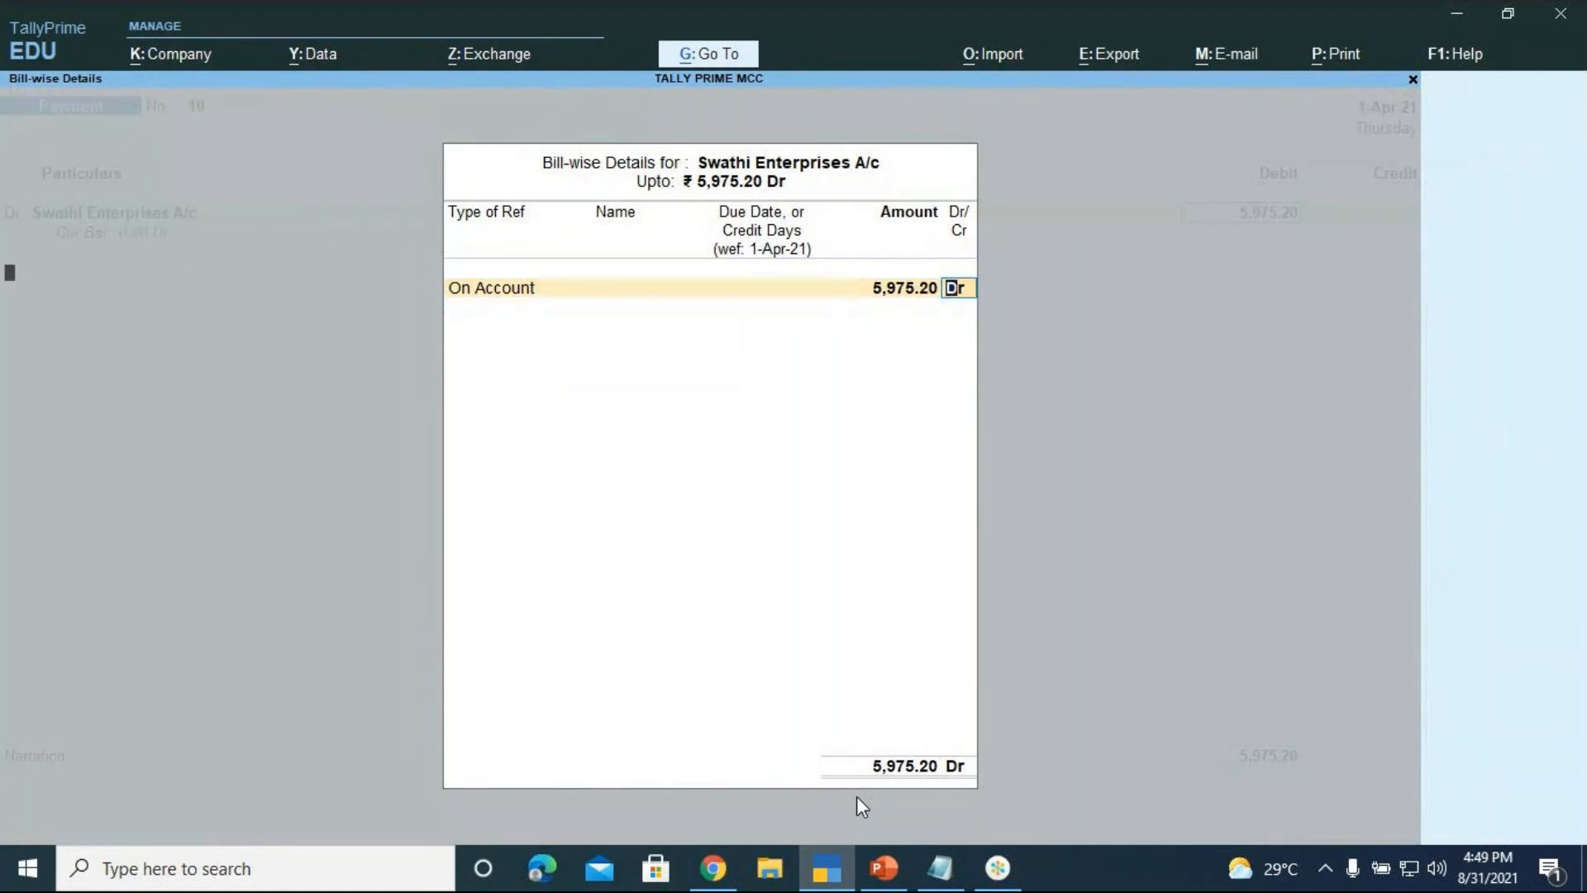
key("Return")
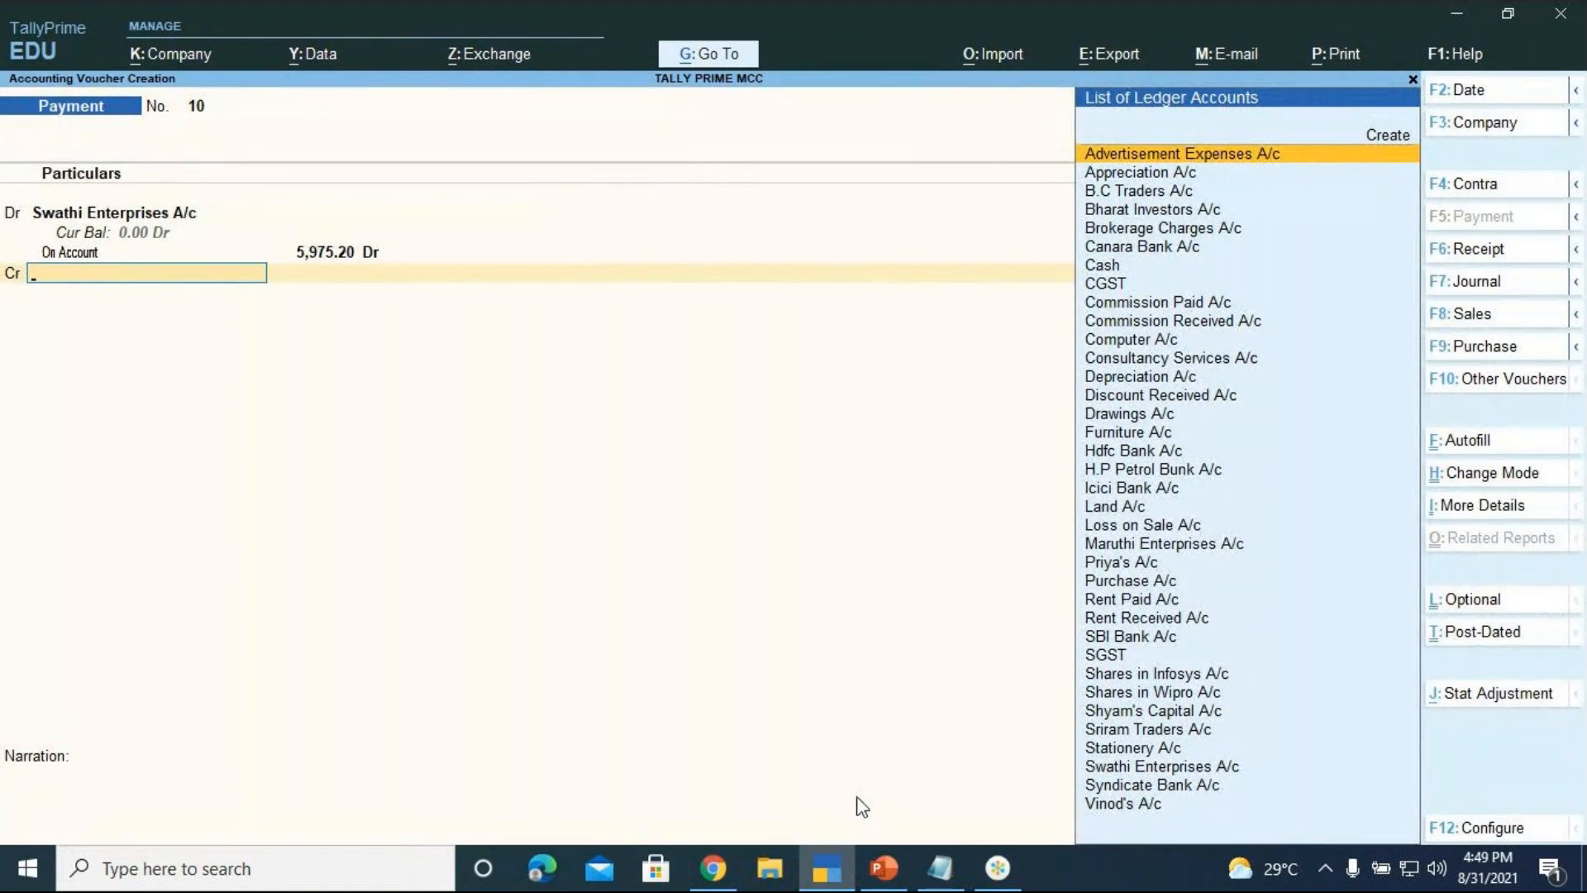
Credit Canara Bank A/c by cheque number 564321 in the bank allocation
key("Down")
key("Down")
key("Down")
key("Down")
key("Down")
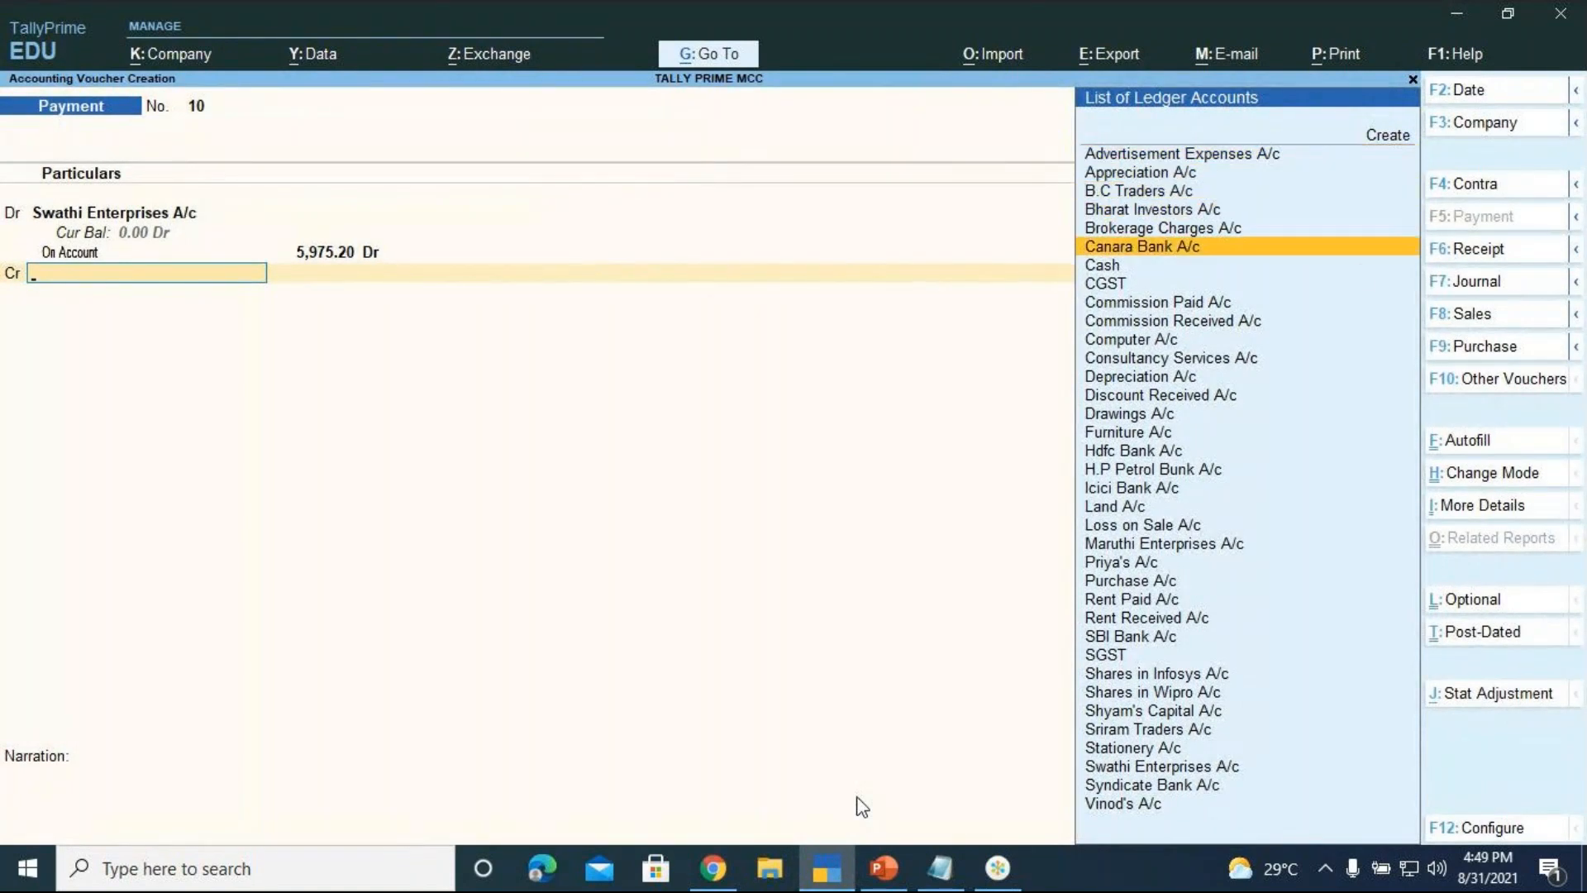
key("Return")
key("Return")
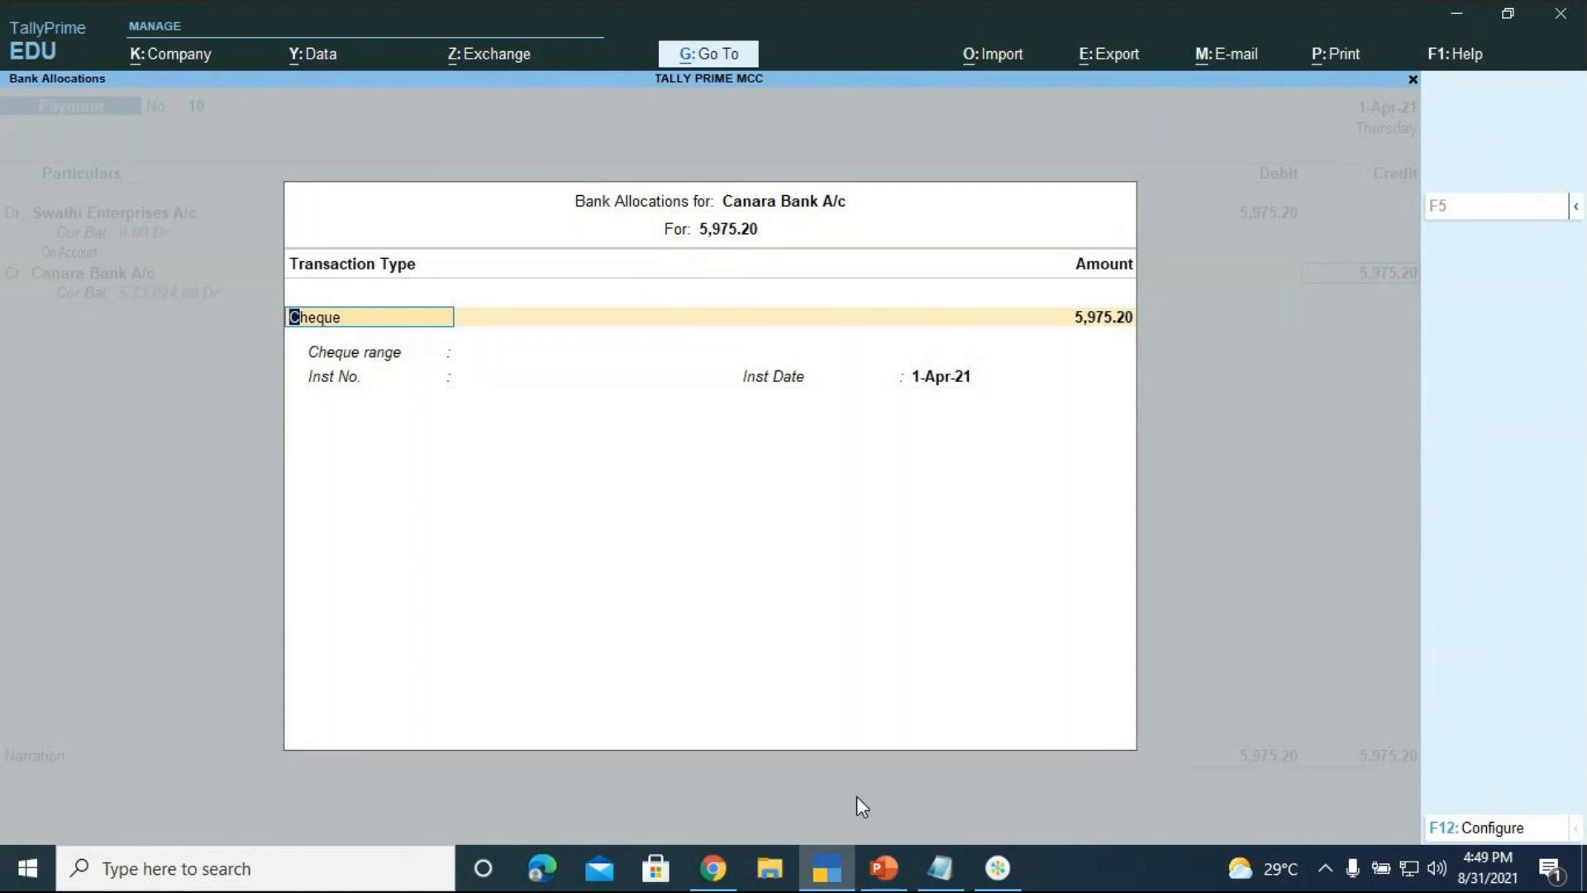
key("BackSpace")
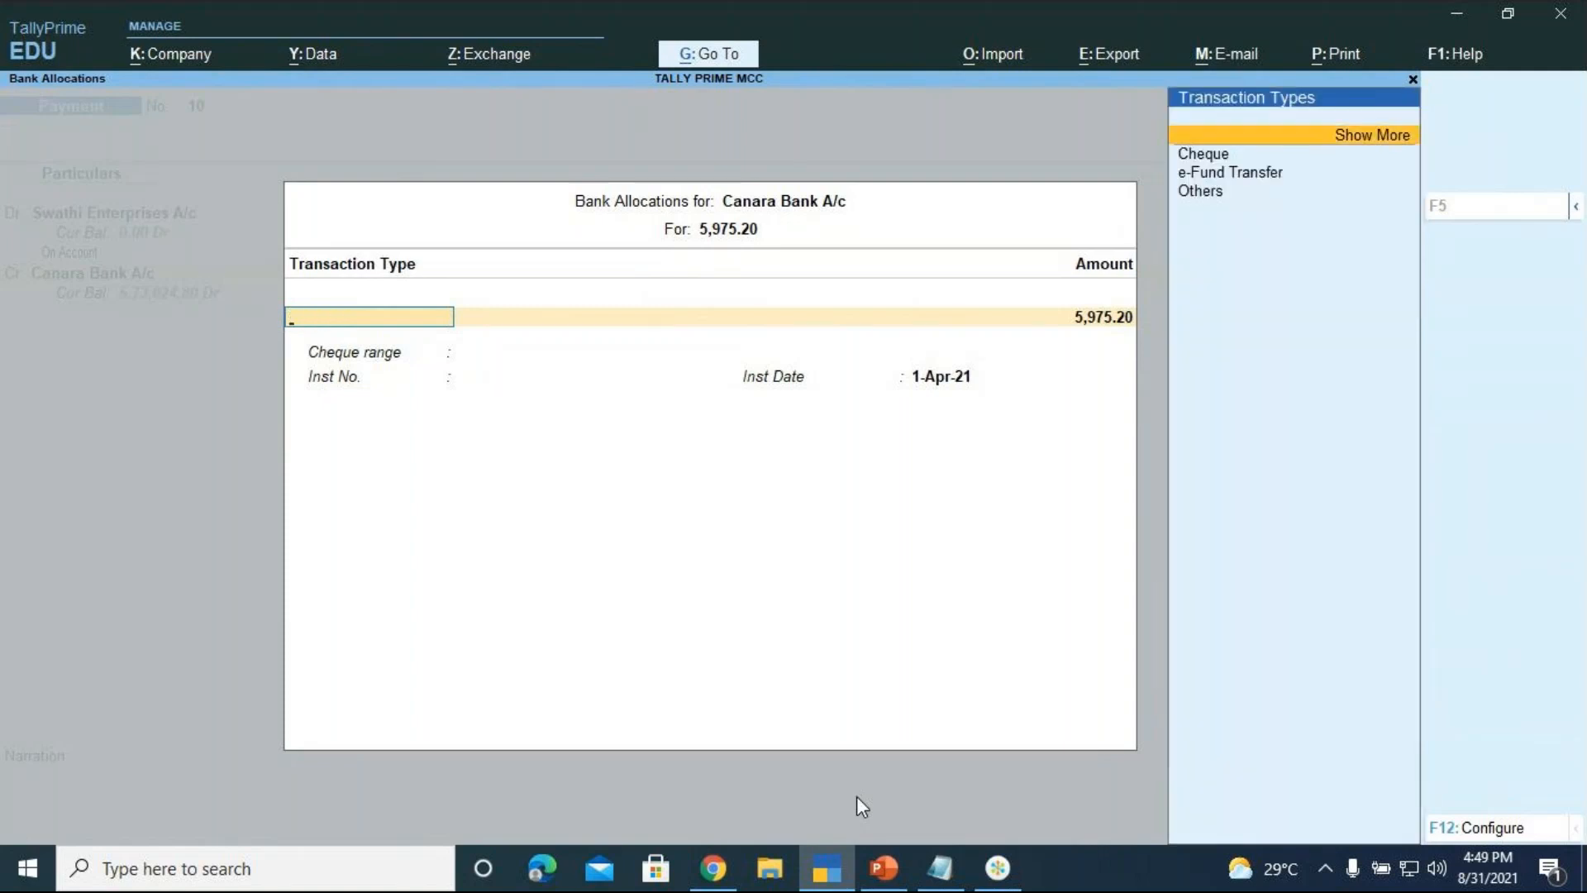
key("Down")
key("Return")
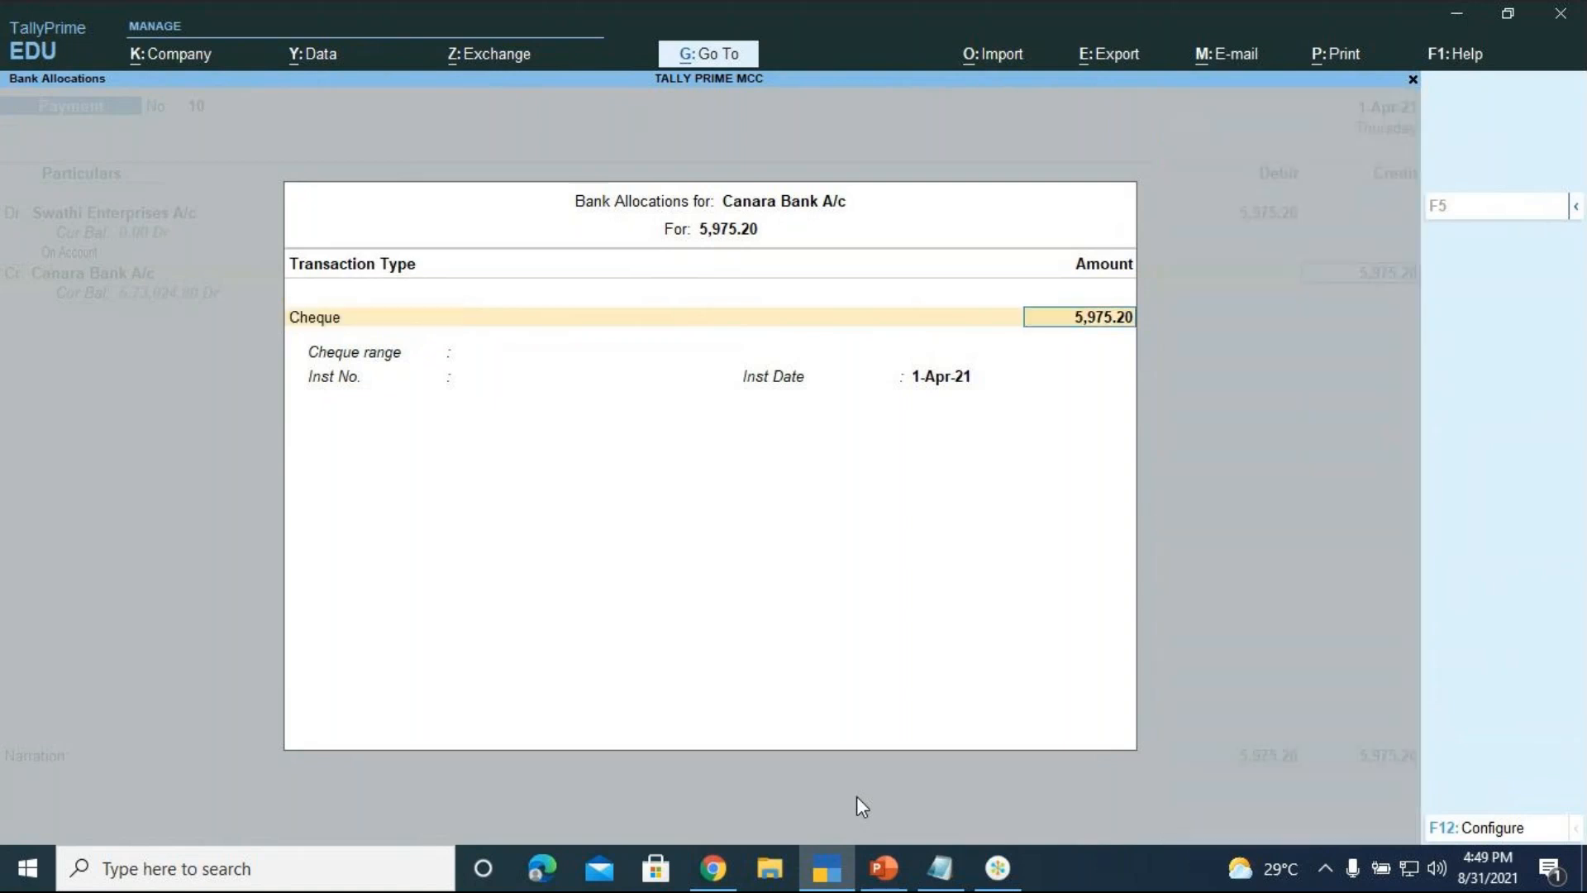
key("Return")
type("56")
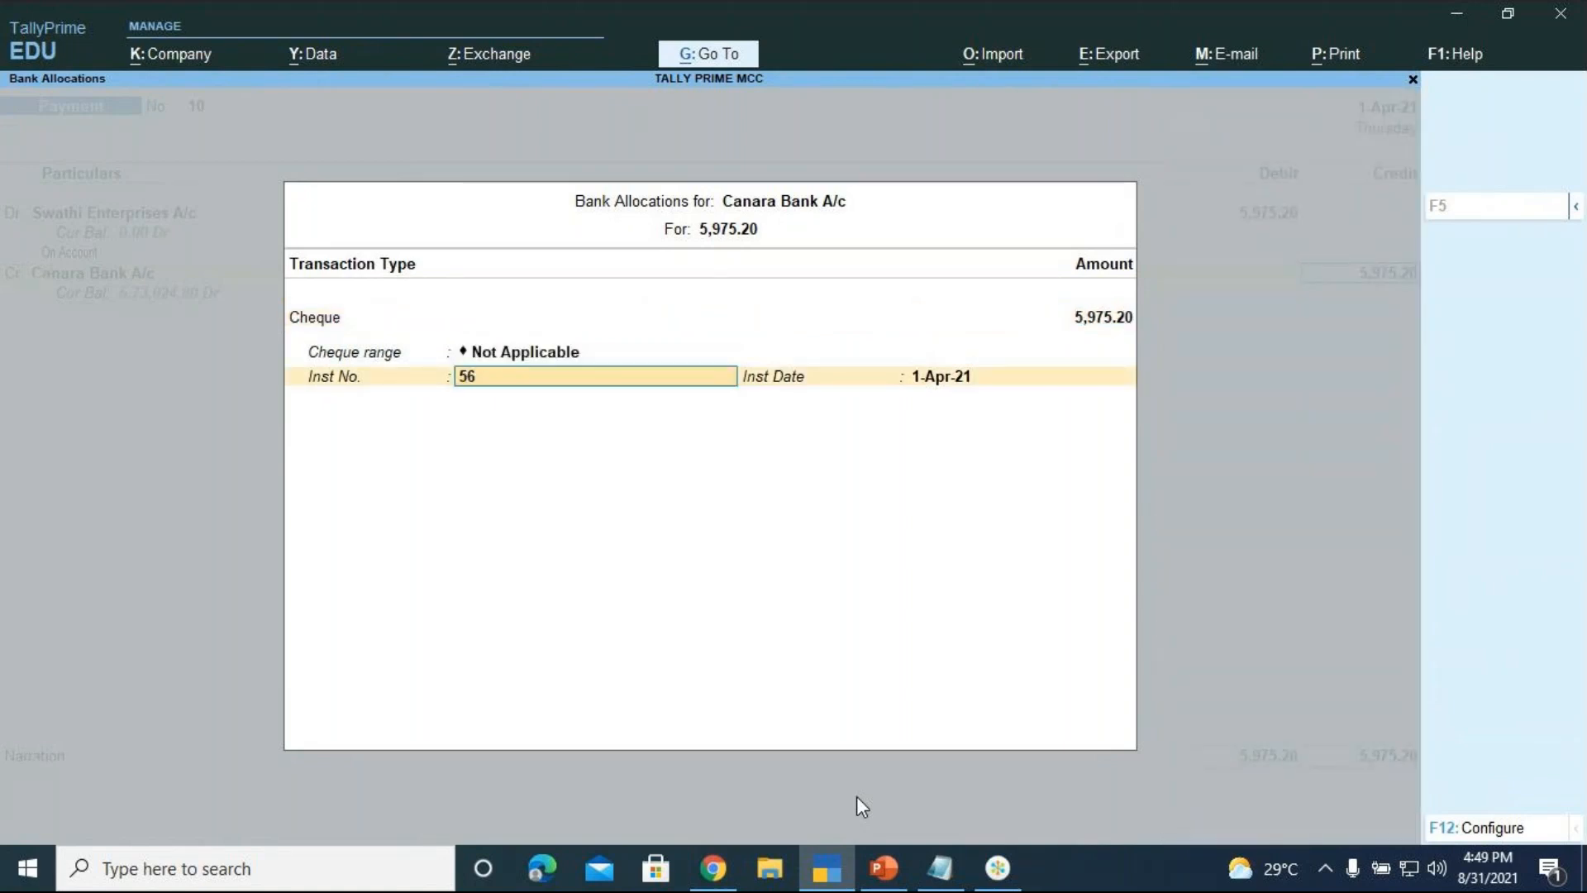
type("4321")
key("Return")
key("Return")
Begin the payment narration with 'being payment'
type("being")
key("BackSpace")
key("BackSpace")
key("BackSpace")
type("ing")
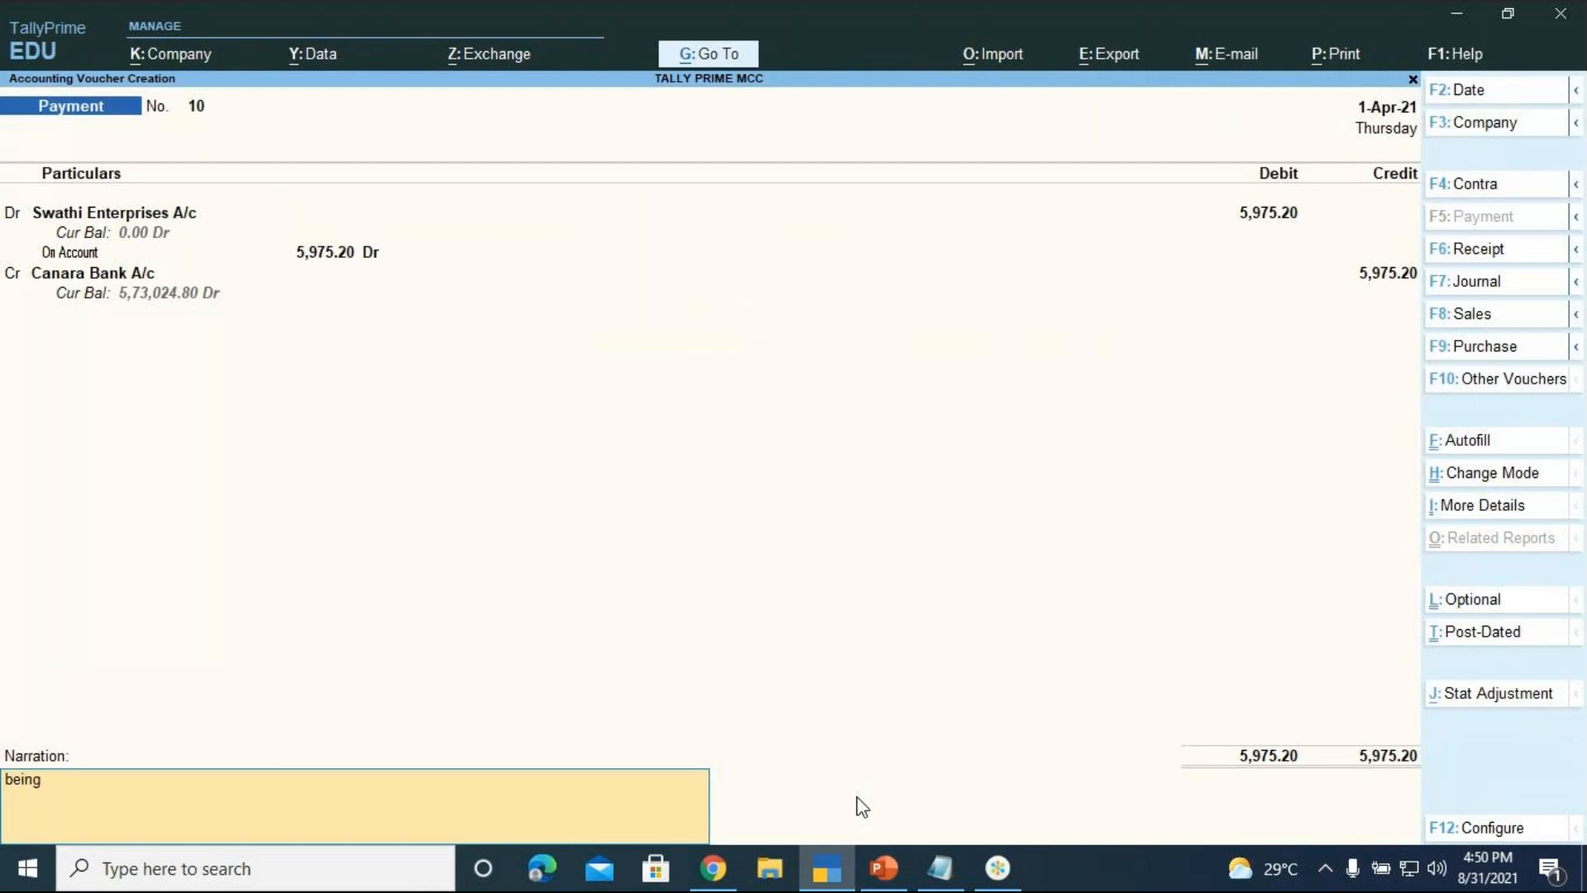
type(" payment")
Complete the narration with 'made to swathi enterprises towards stationery purchased' and save voucher 10
type("made to swathi e")
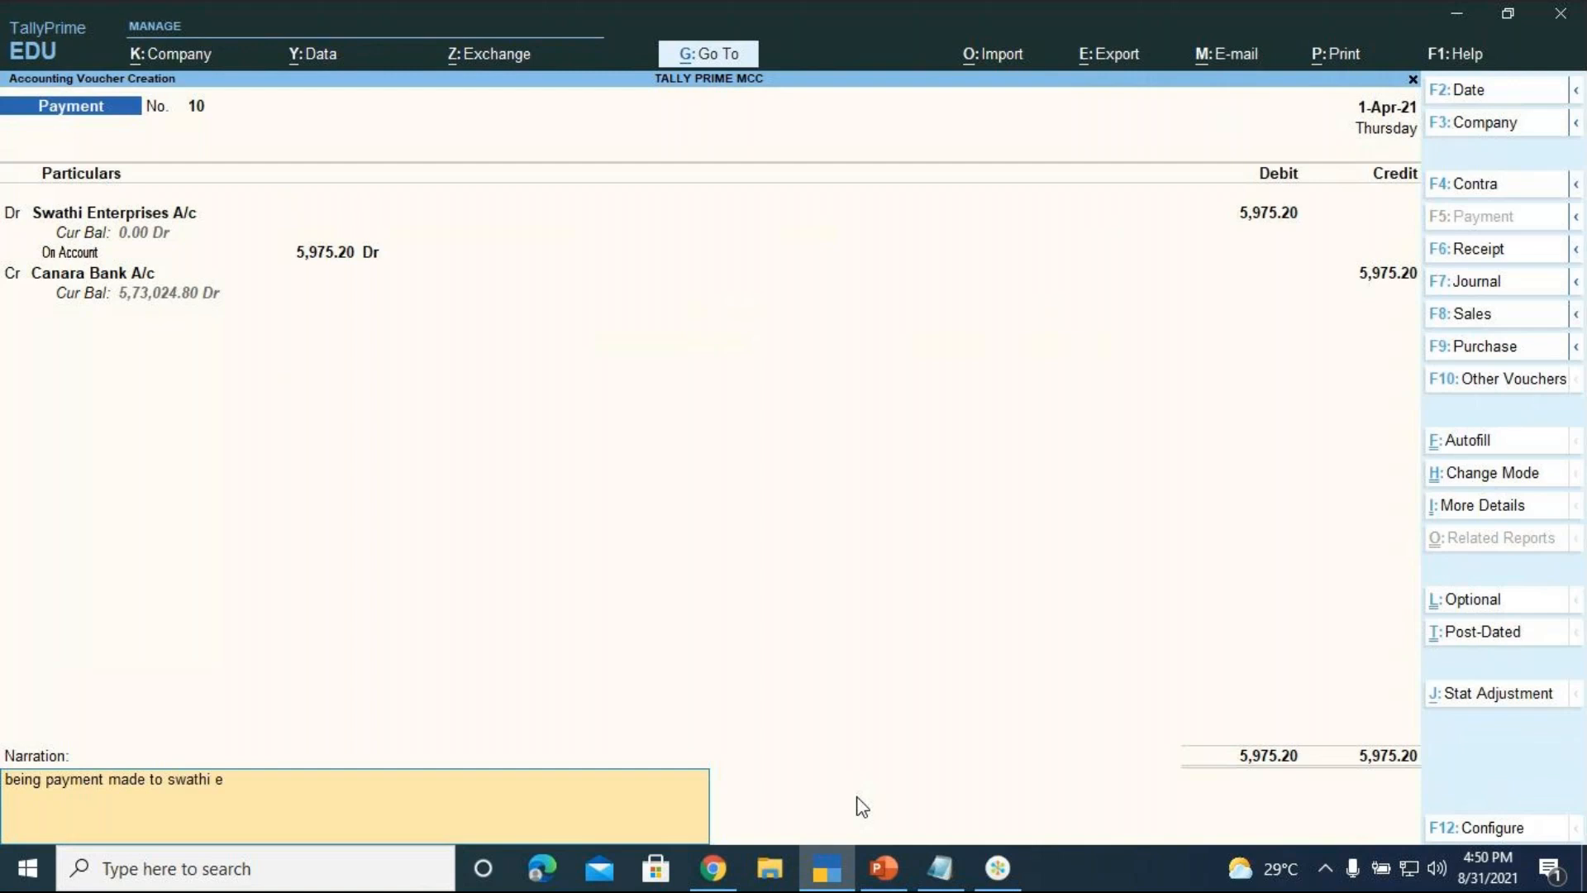
type("nterprises towards station")
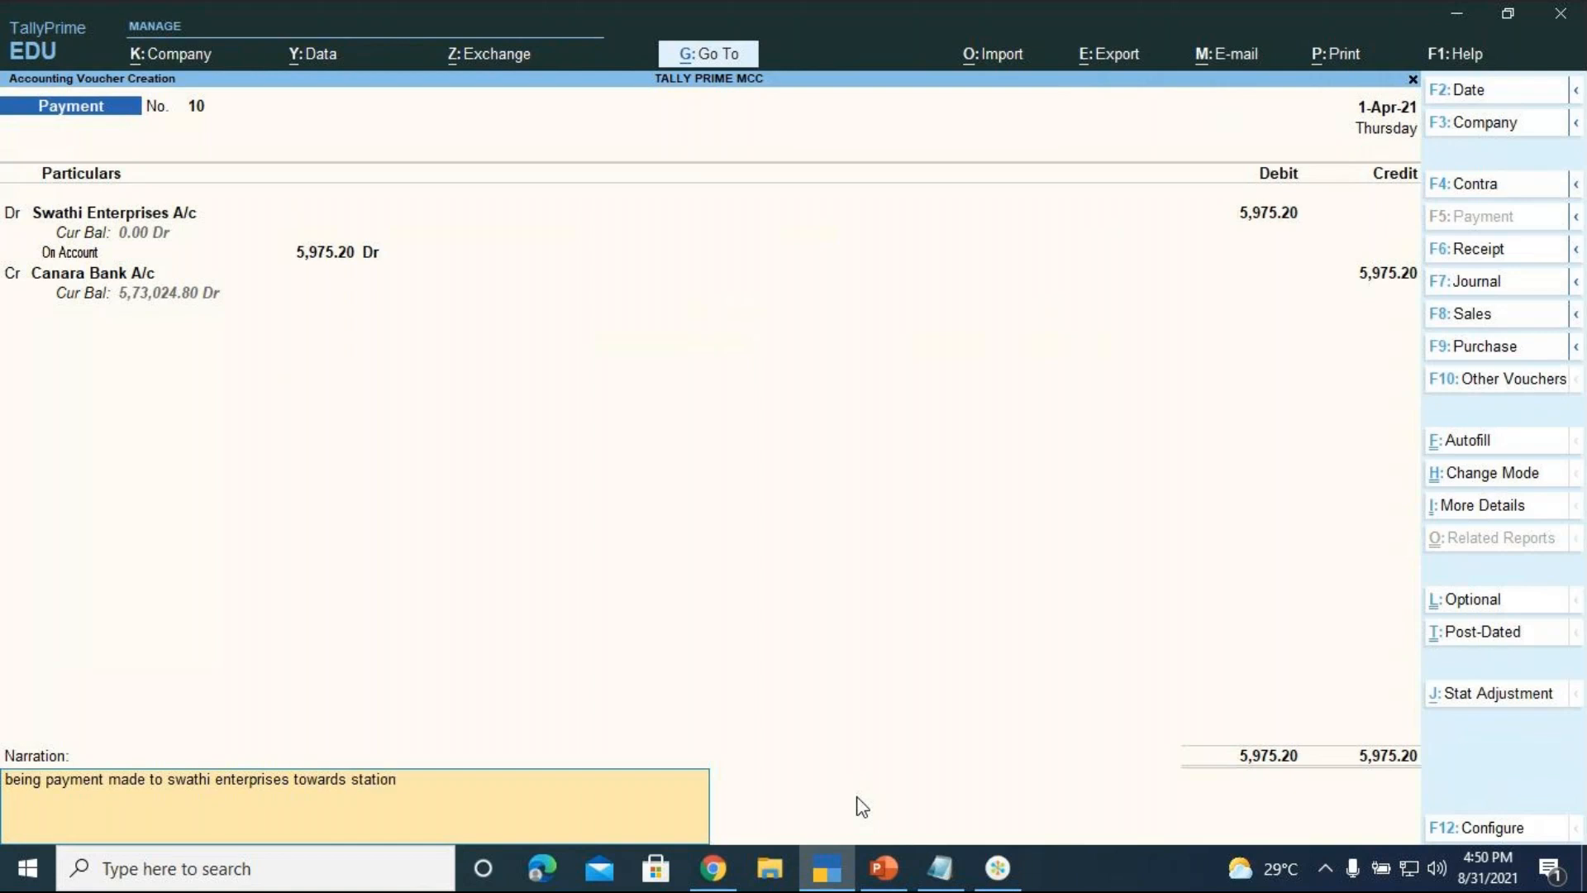
type("ery purchased")
key("Return")
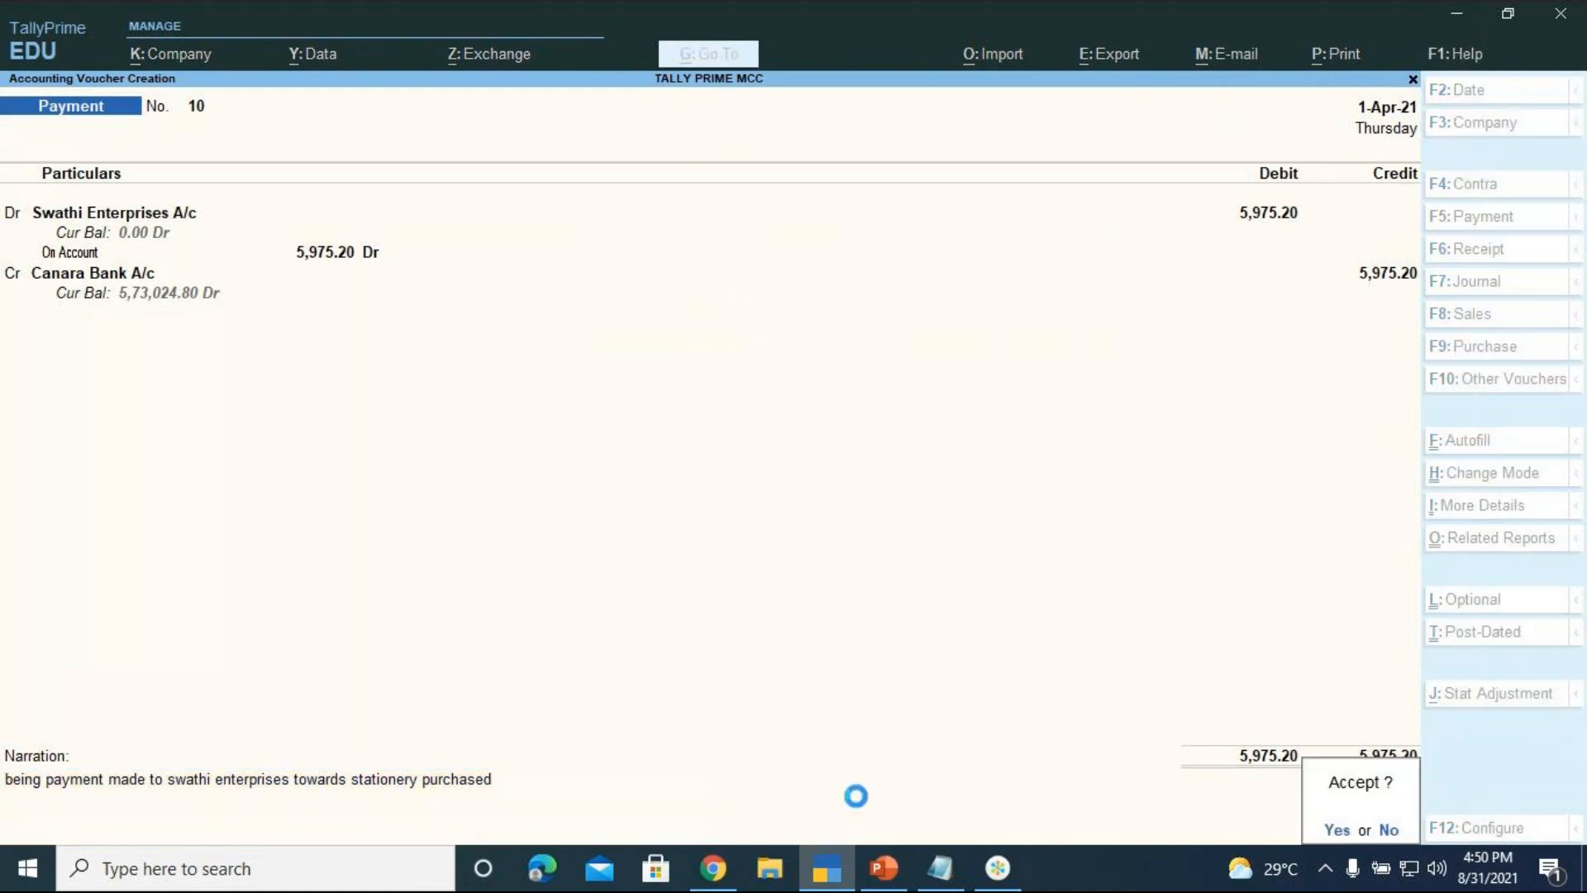
key("Return")
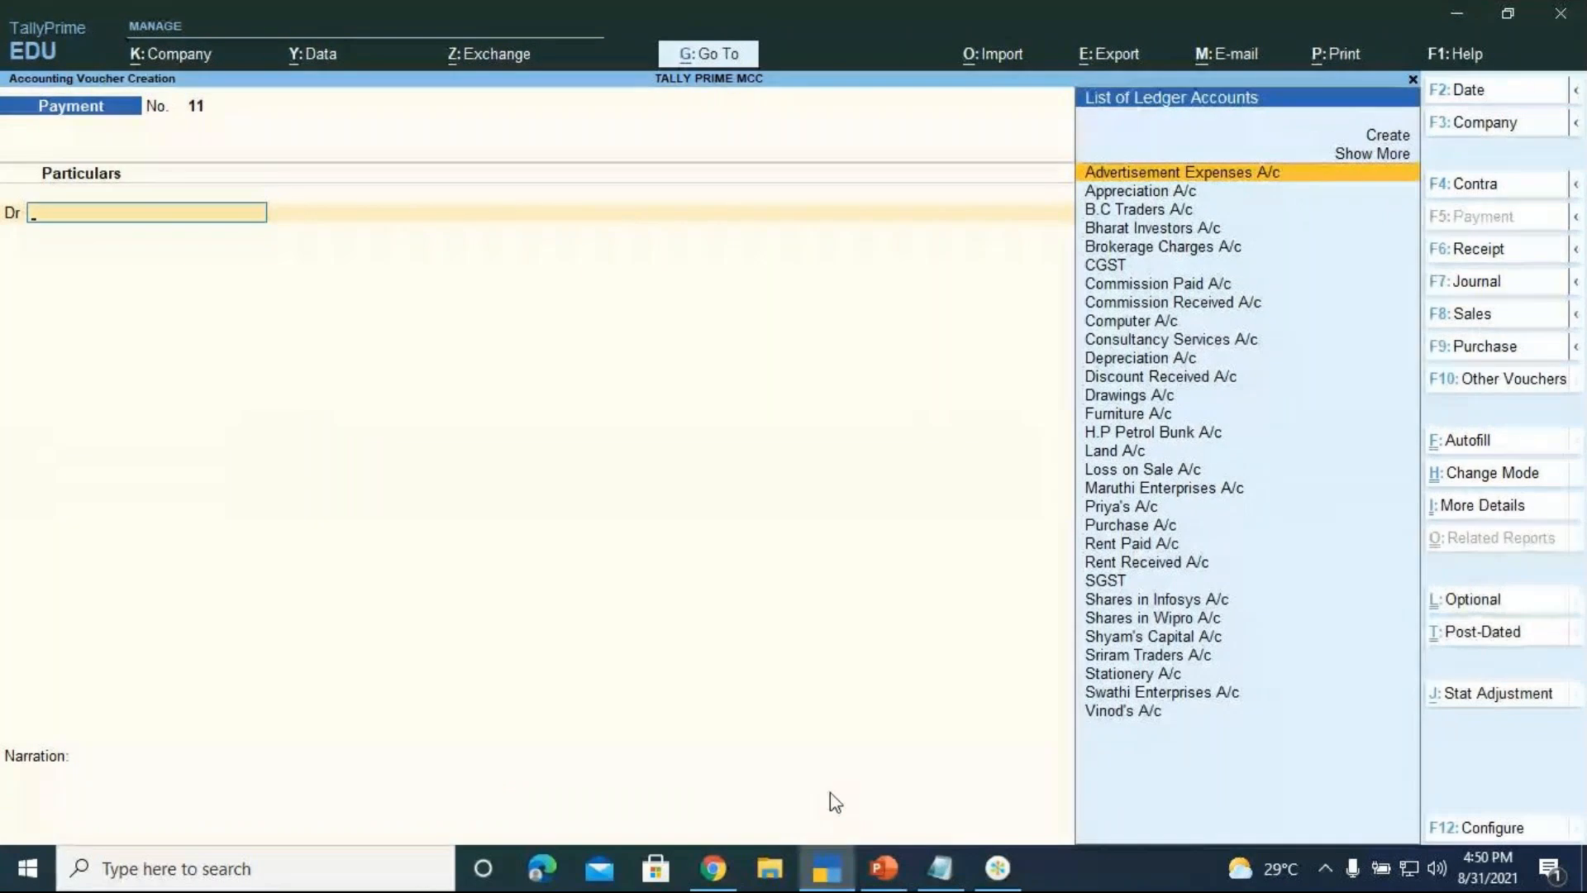
Present the Practical Exercises on Purchase Vouchers slide as a PowerPoint slide show
left_click(901, 881)
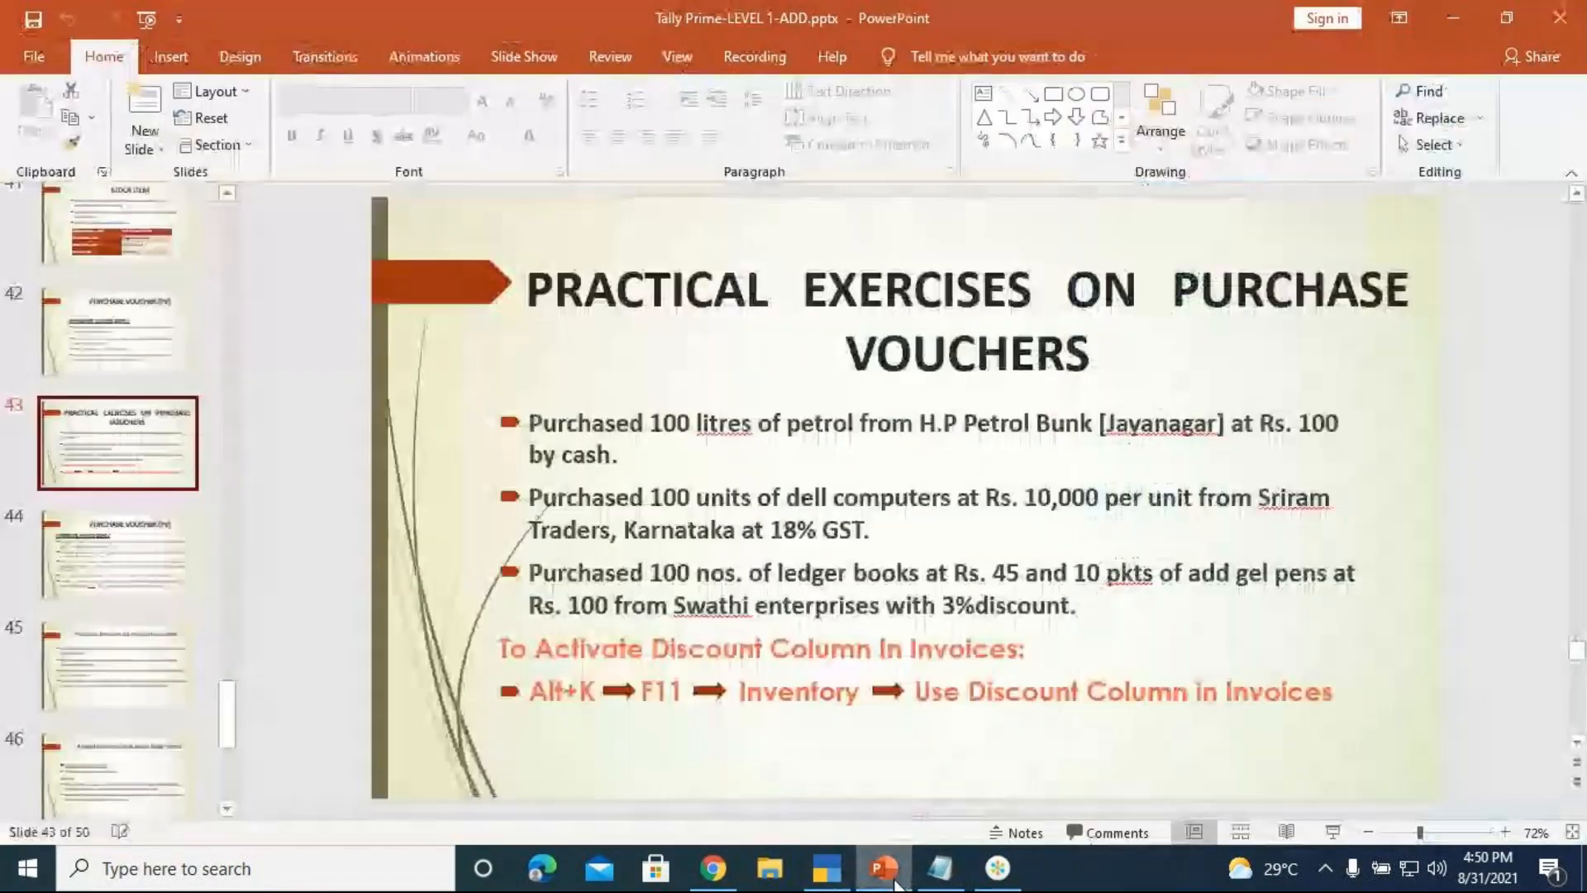
left_click(1332, 833)
left_click(1337, 834)
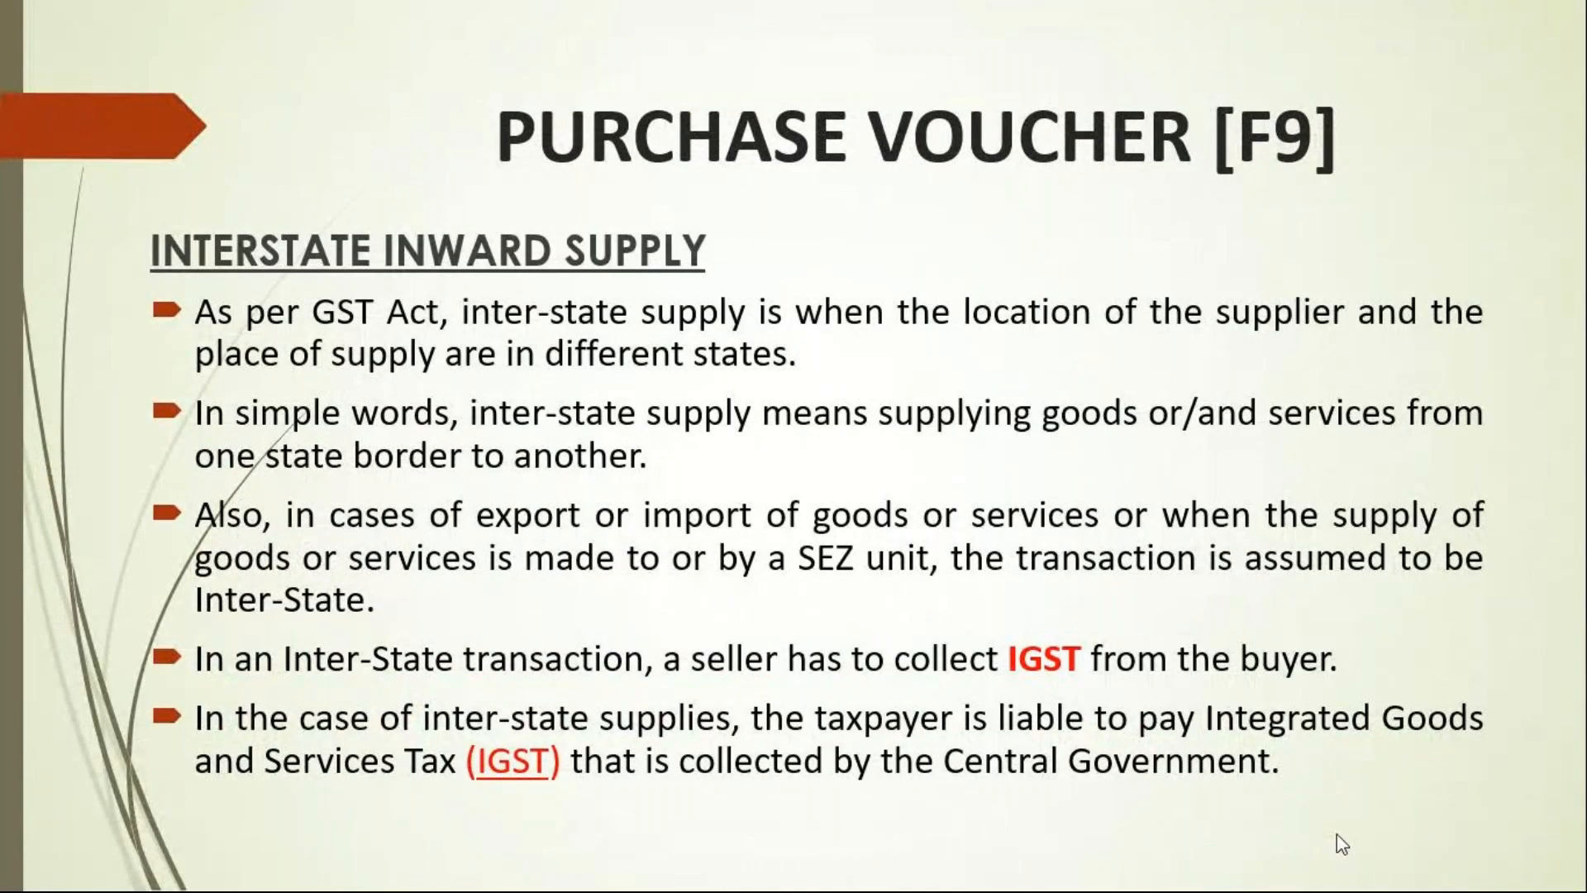
key("Left")
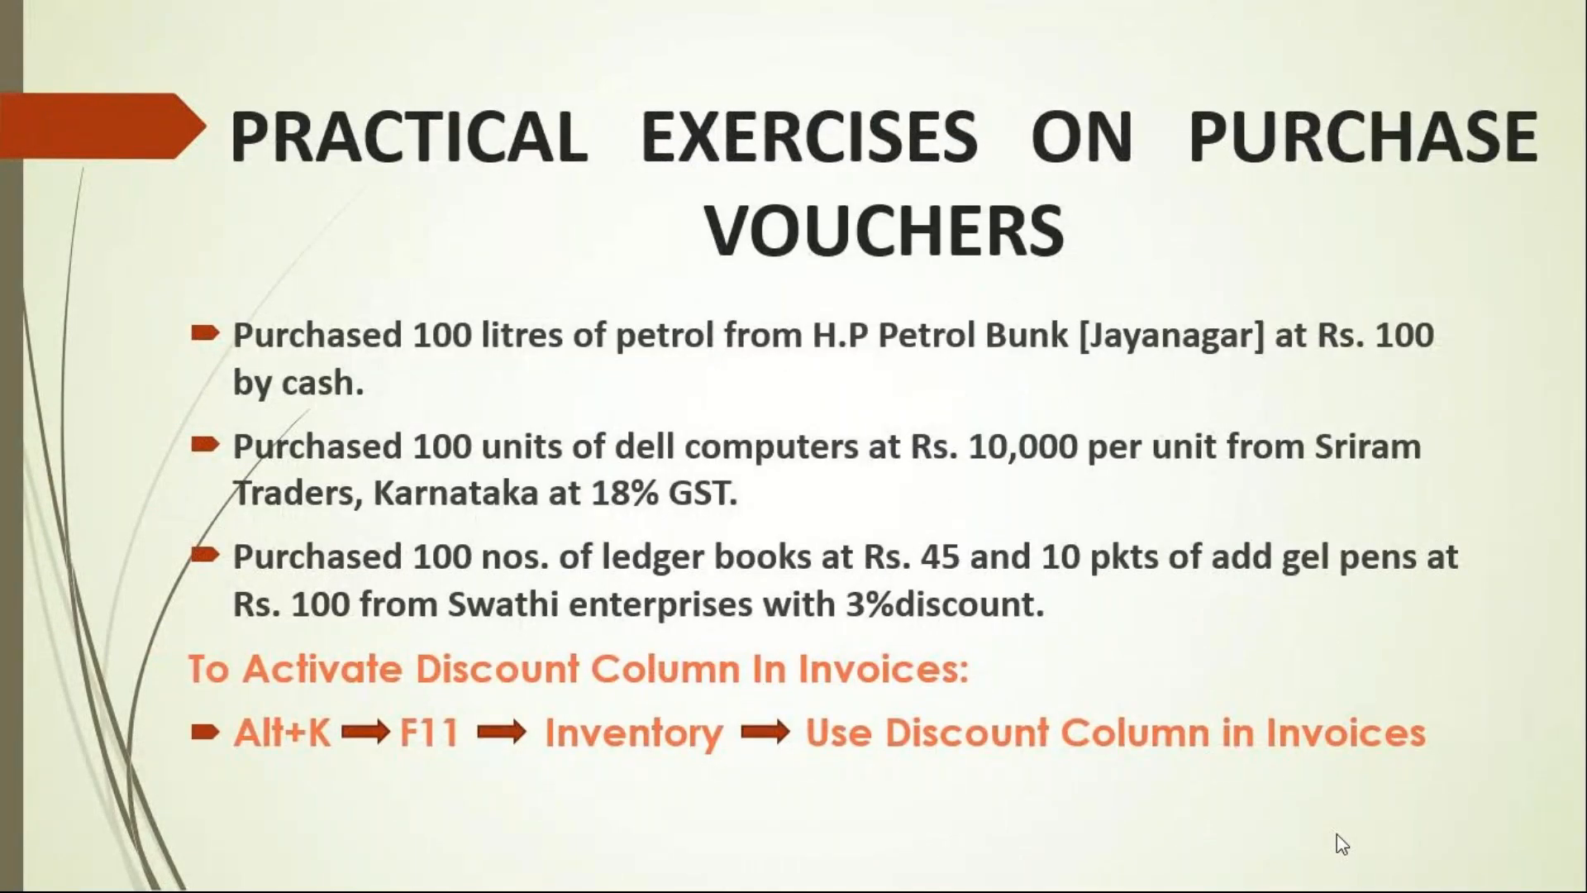
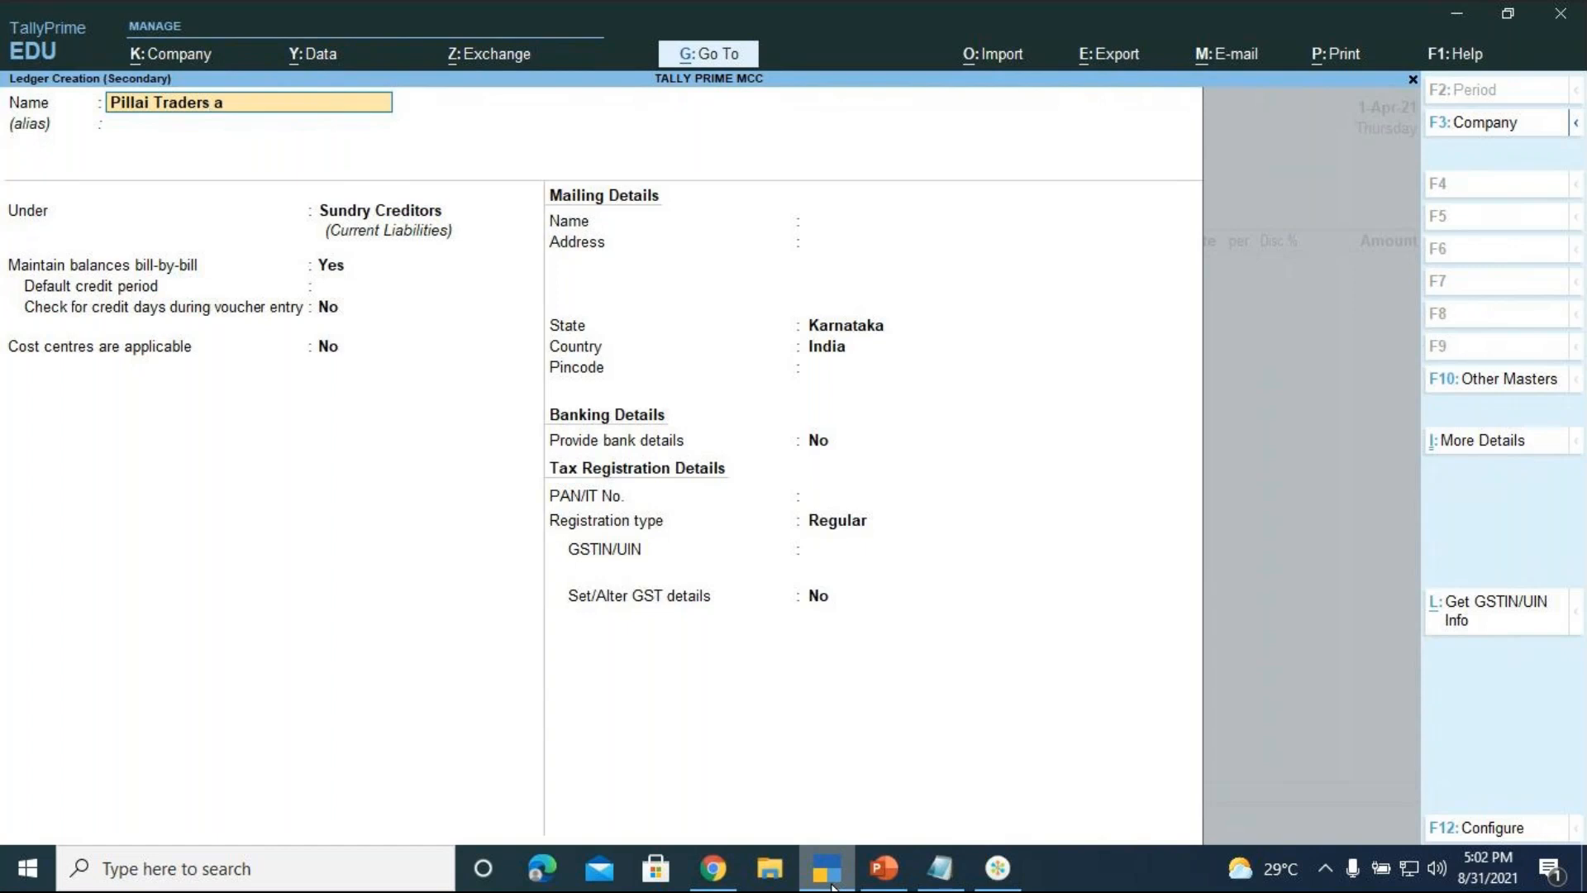
Name the ledger 'Pillai Traders A/c' and keep it under Sundry Creditors
type("c")
key("Return")
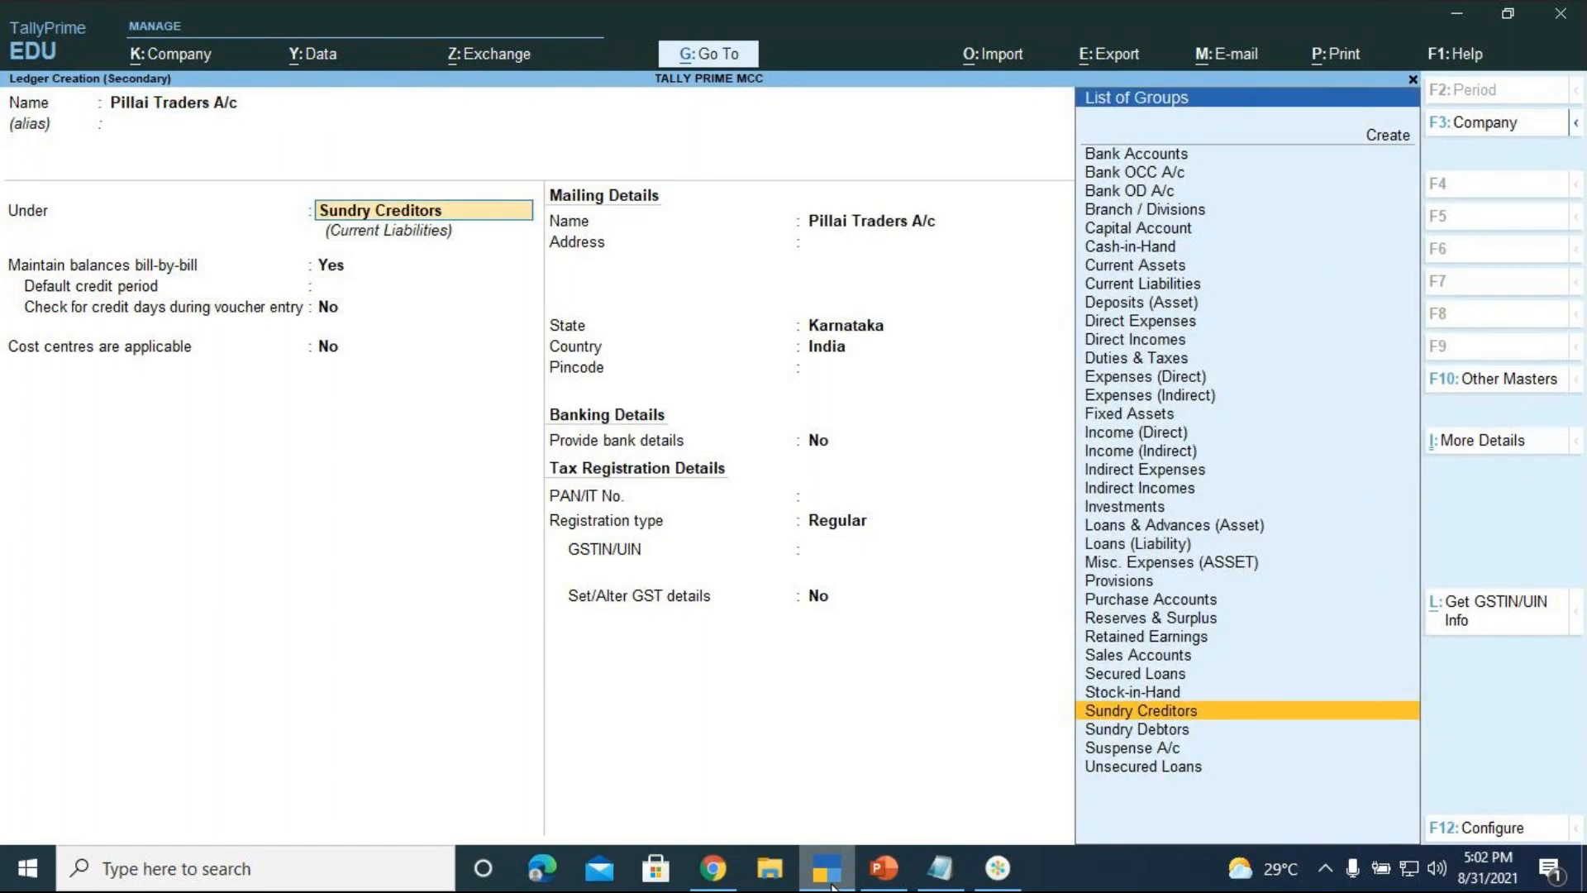
key("Return")
key("Return")
key("Return")
key("Return")
key("Return")
key("Return")
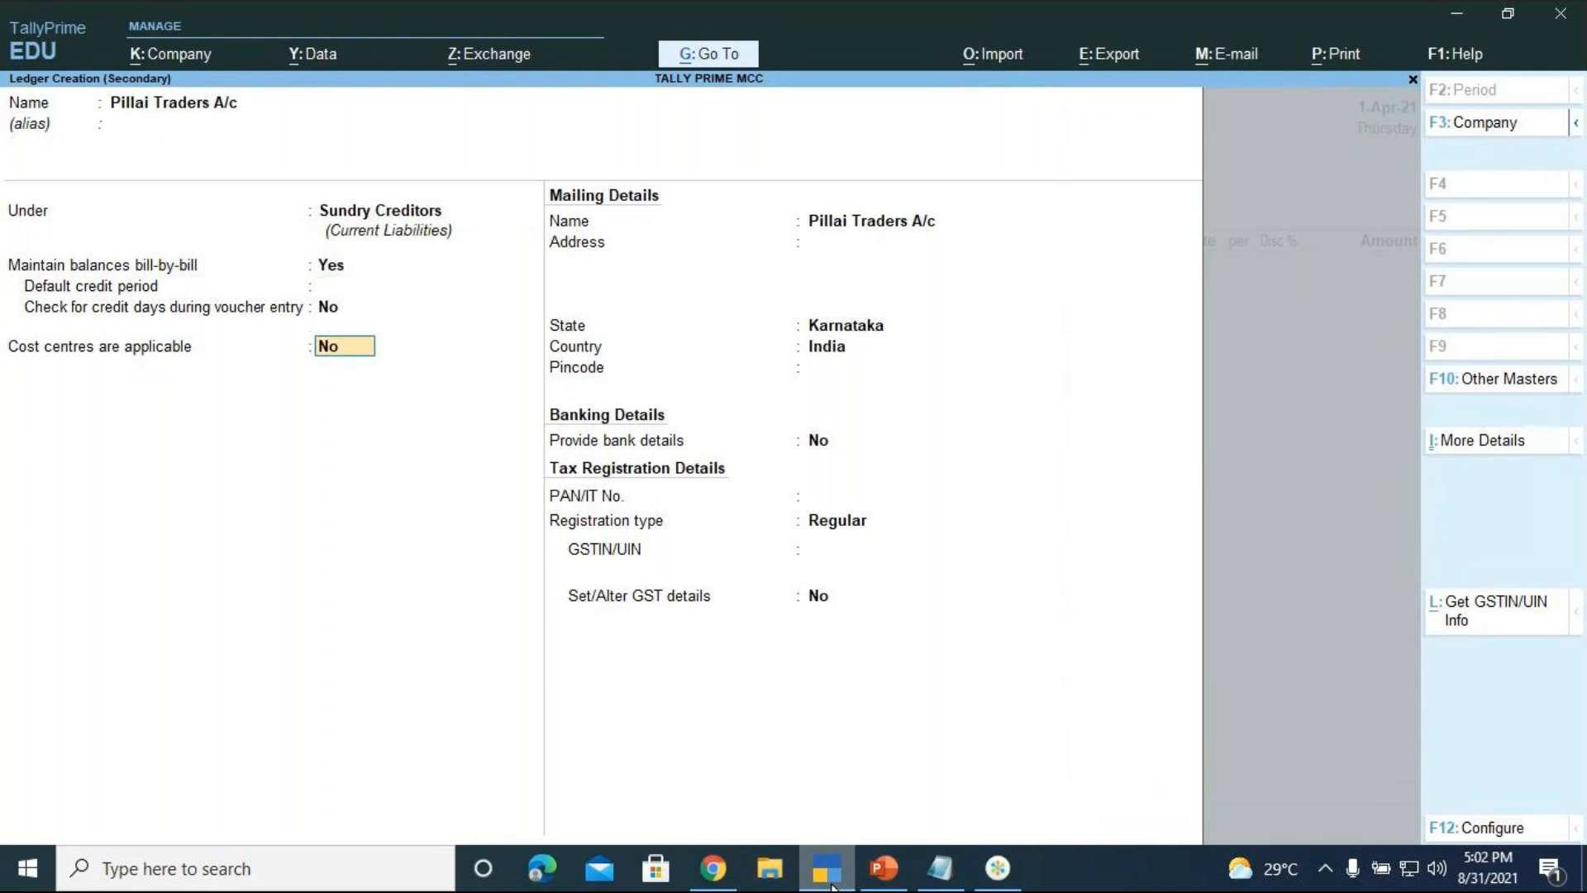
key("Return")
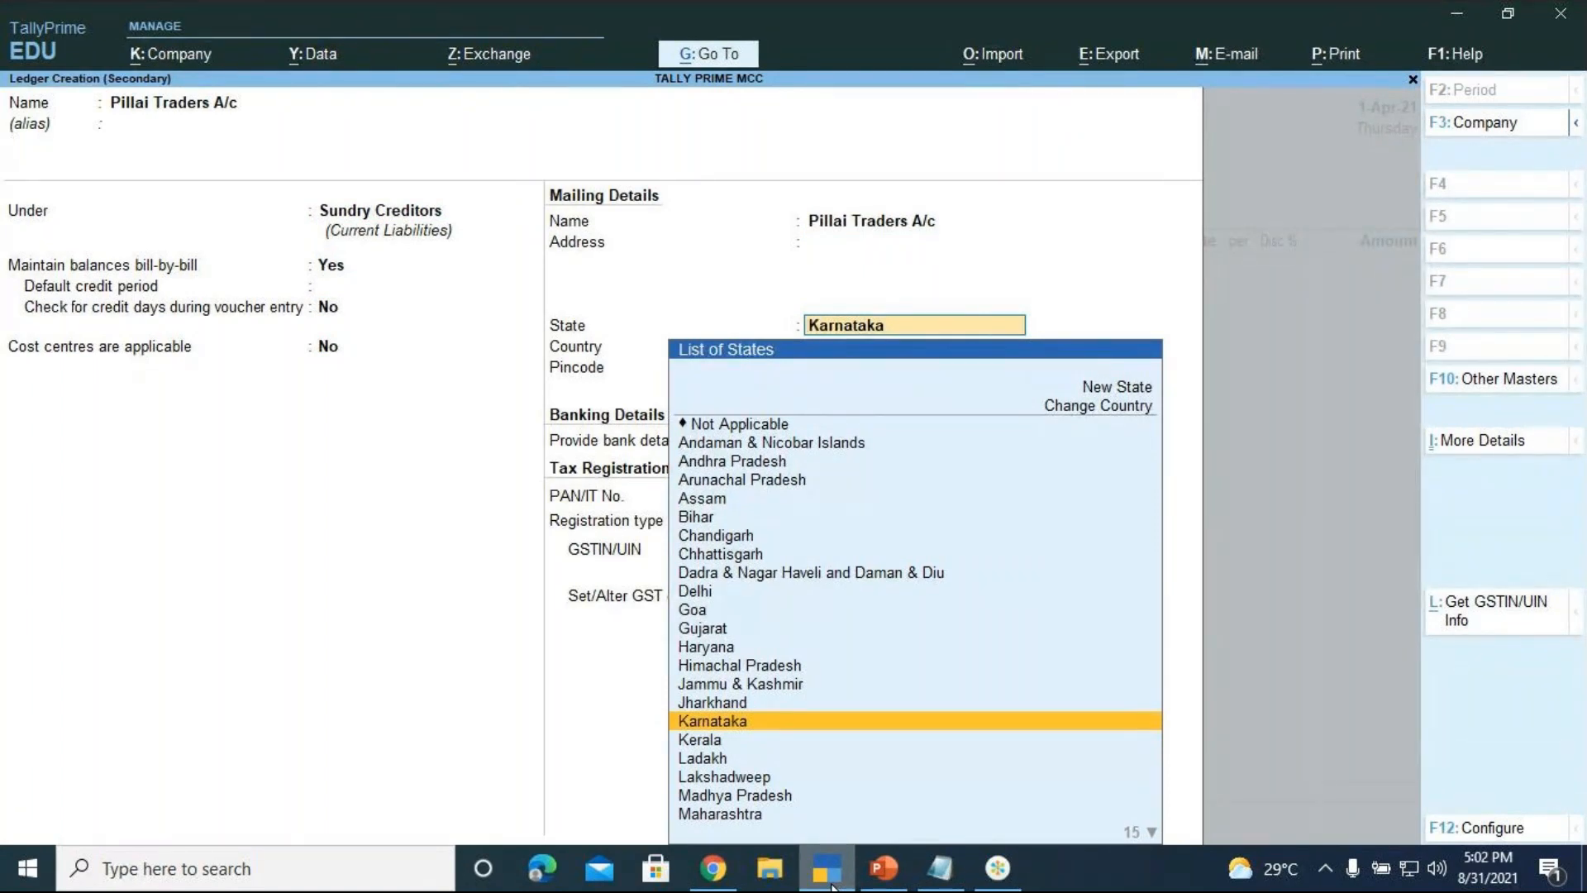
Set the ledger's state to Tamil Nadu, leaving PAN blank and registration Regular
key("Down")
key("Down")
key("Down")
key("Down")
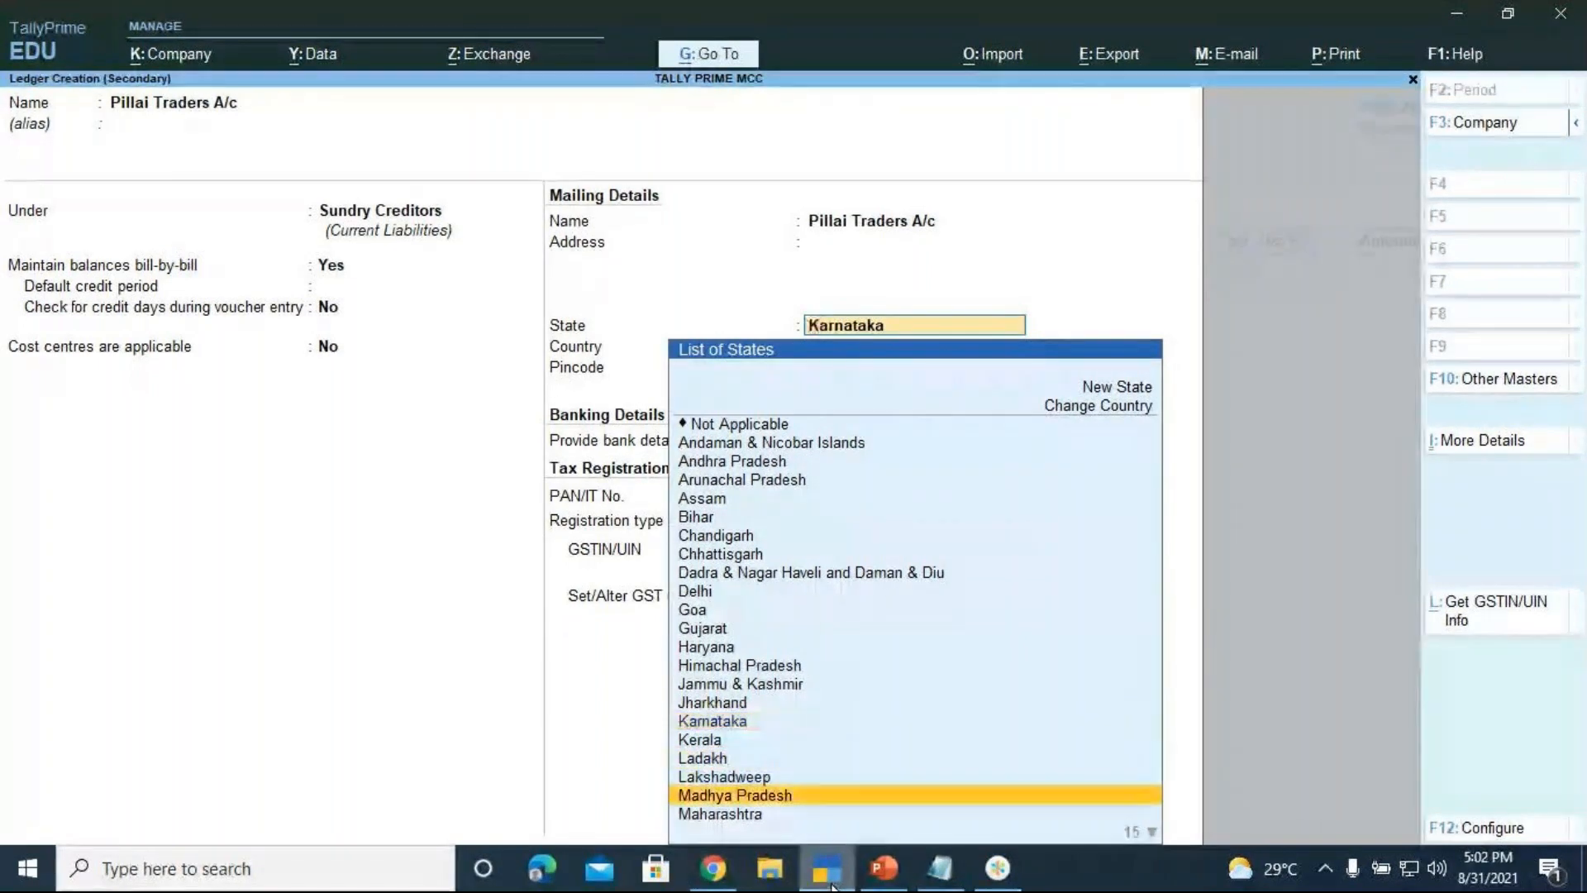
key("Down")
key("Down")
key("Down")
key("Down")
key("Down")
key("Down")
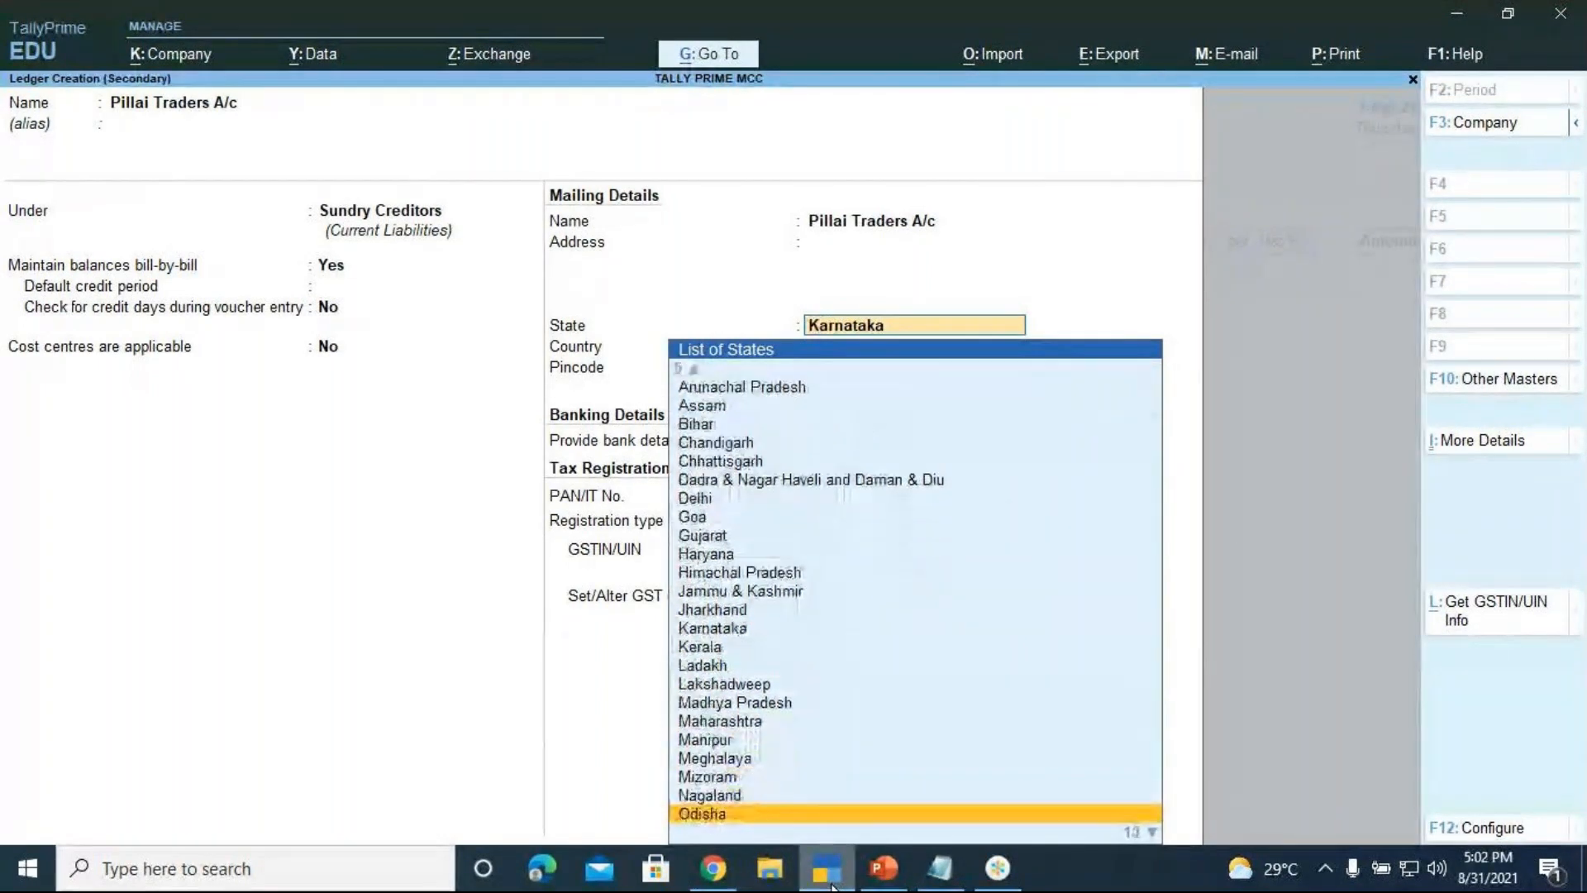
key("Down")
key("Down")
key("Down")
key("Down")
key("Down")
key("Down")
key("Up")
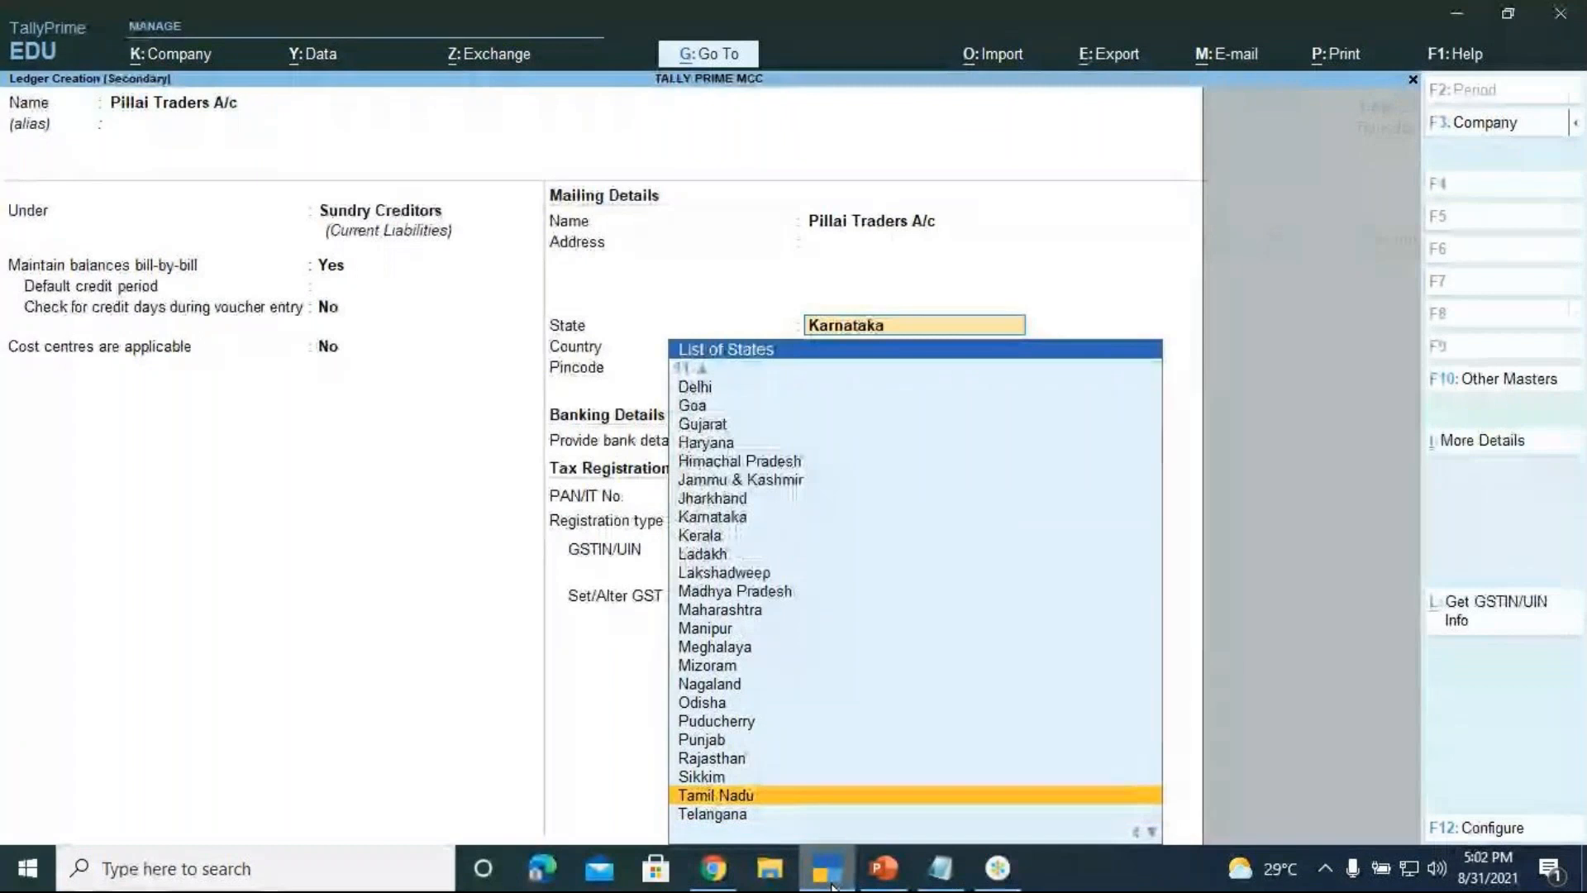
key("Return")
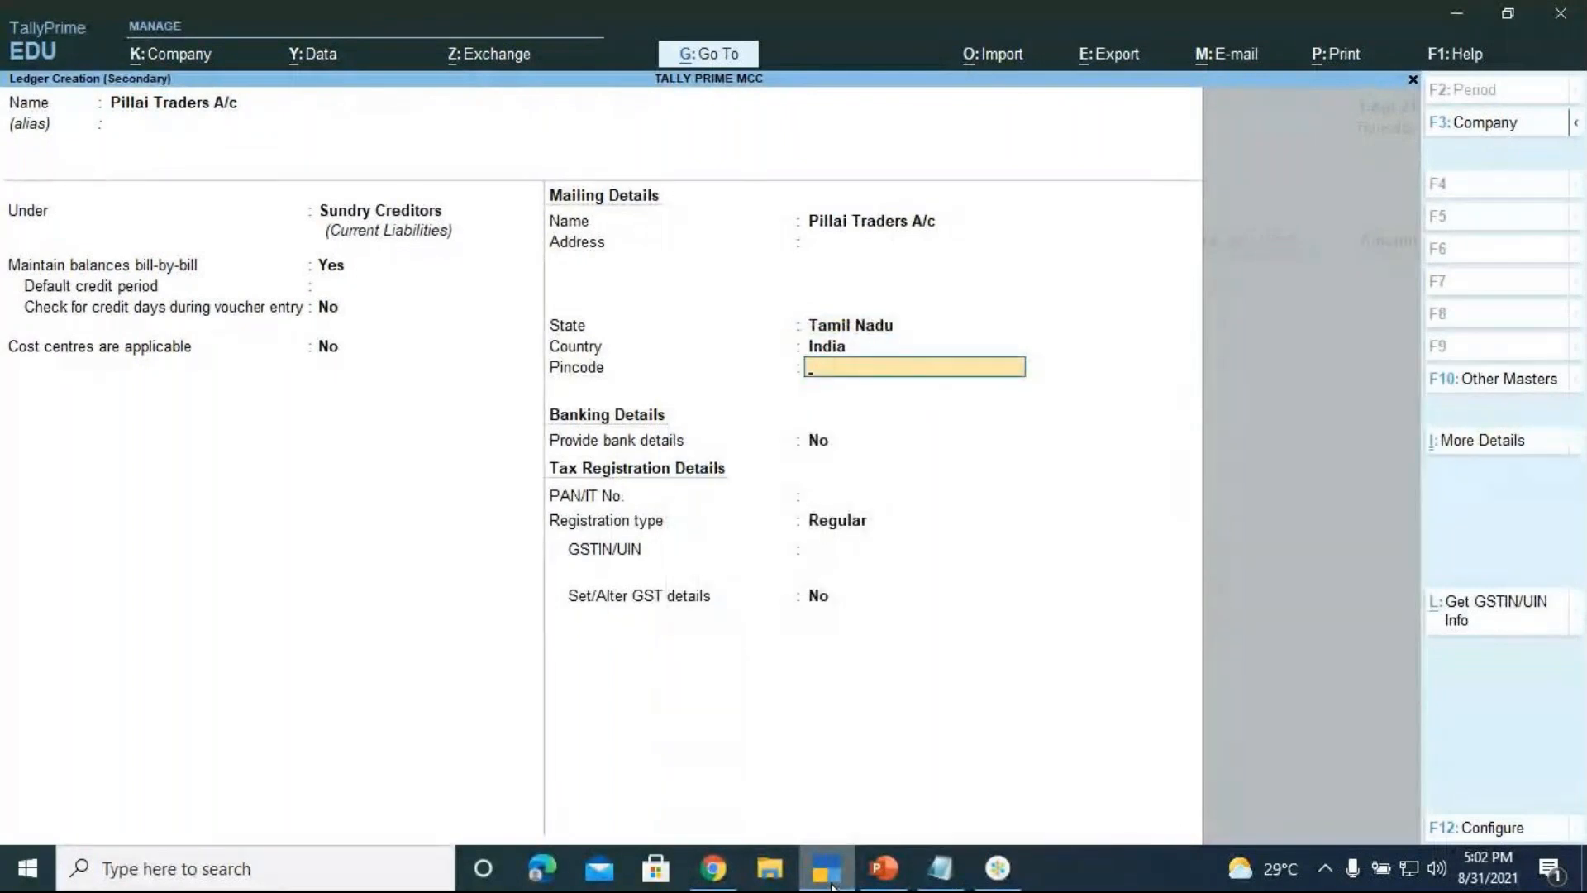
key("Return")
key("Return")
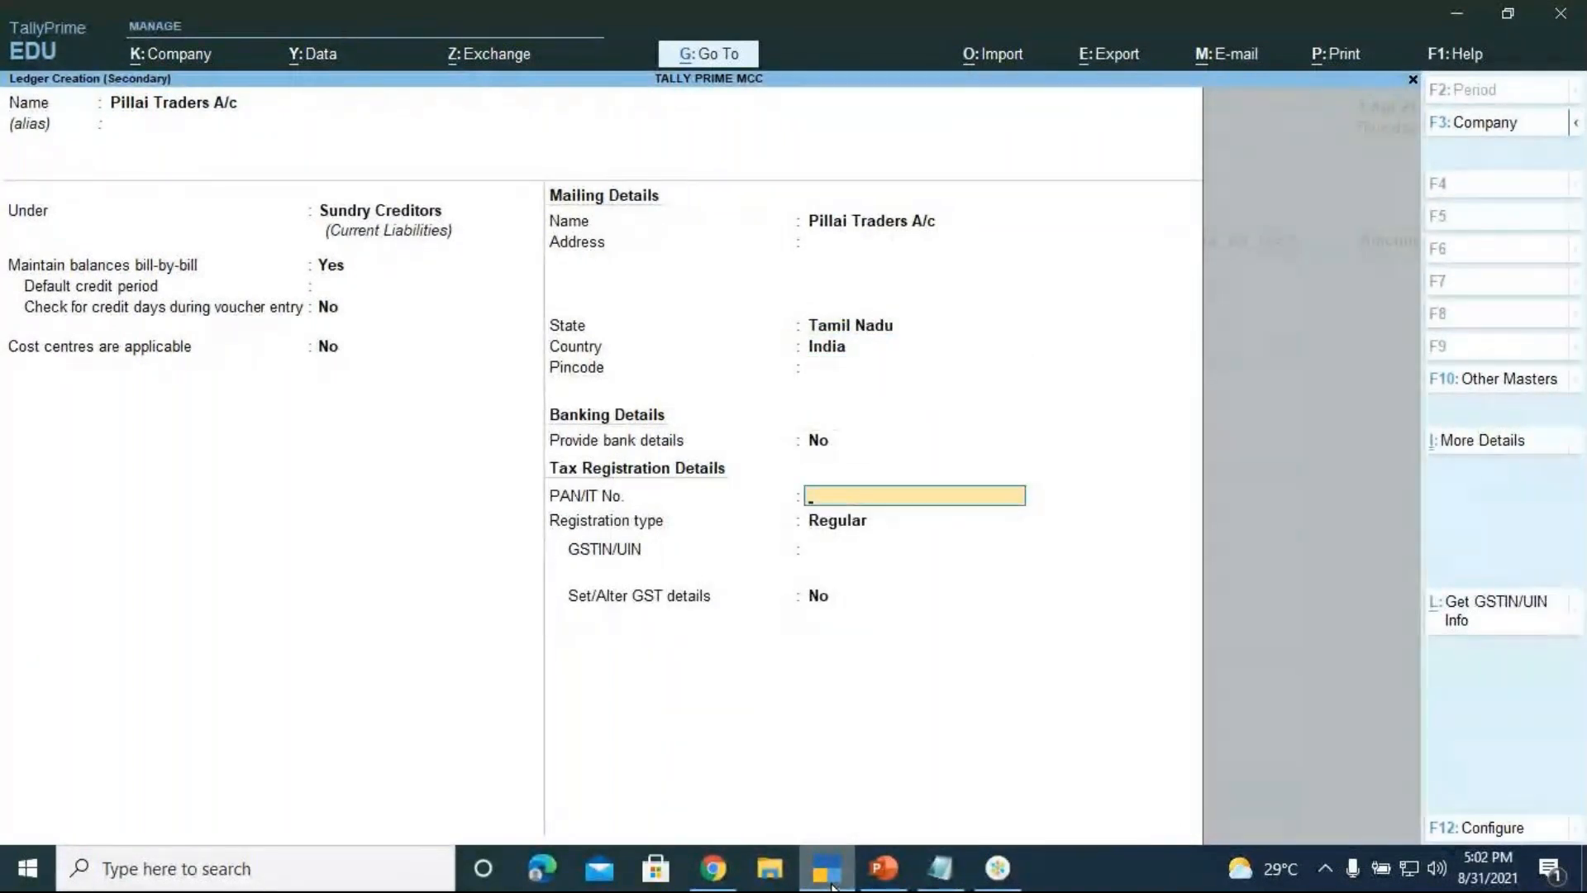
key("Return")
key("Return")
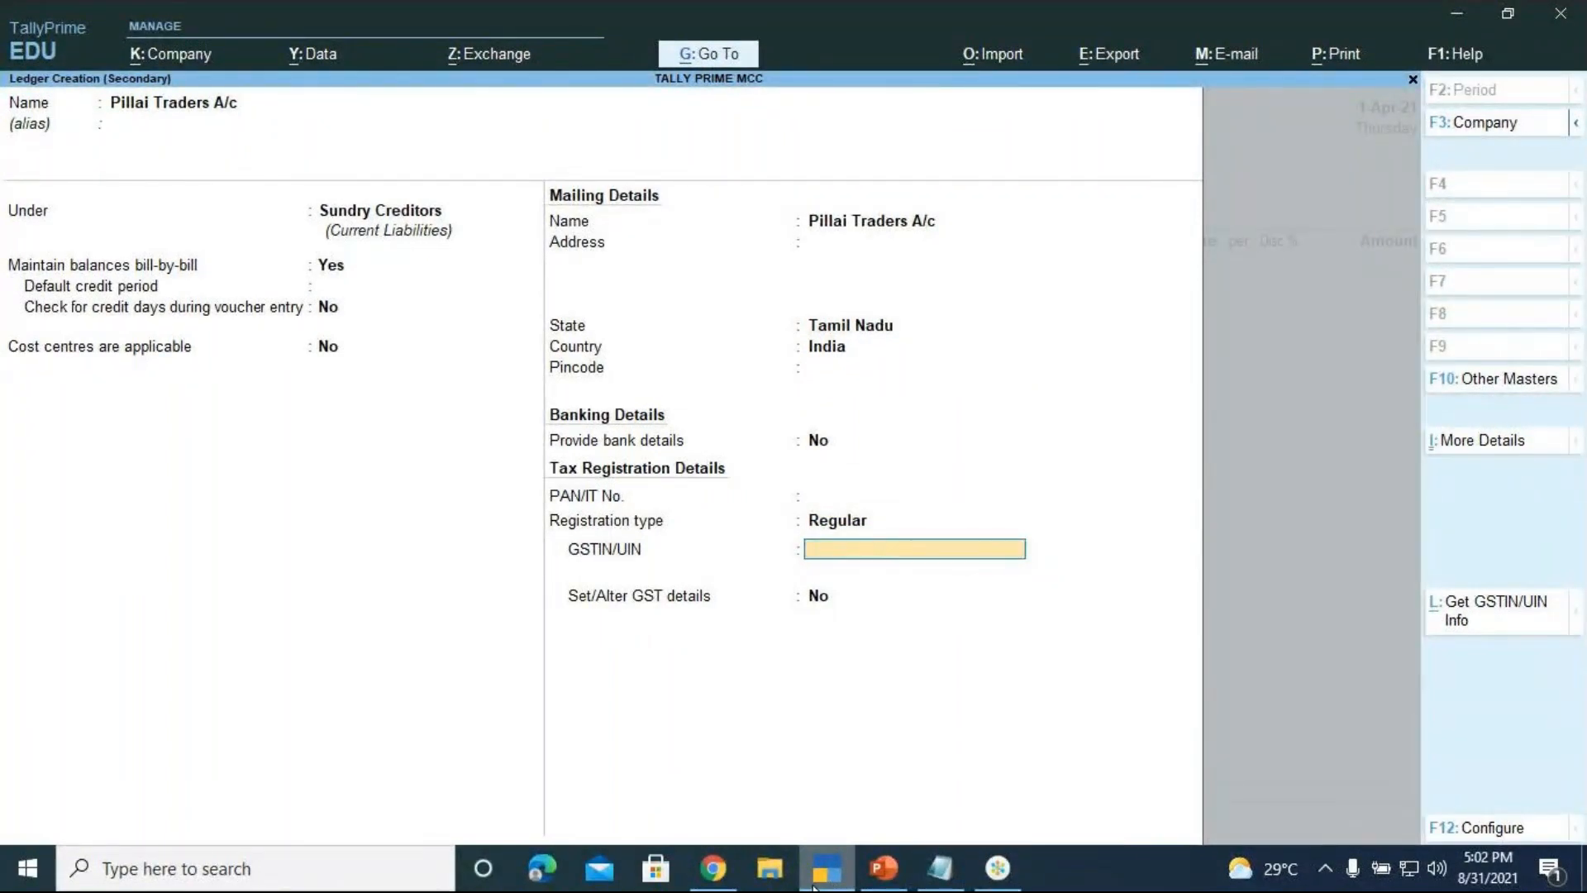
Search Google for 'state code gst' in a new Chrome tab
left_click(713, 867)
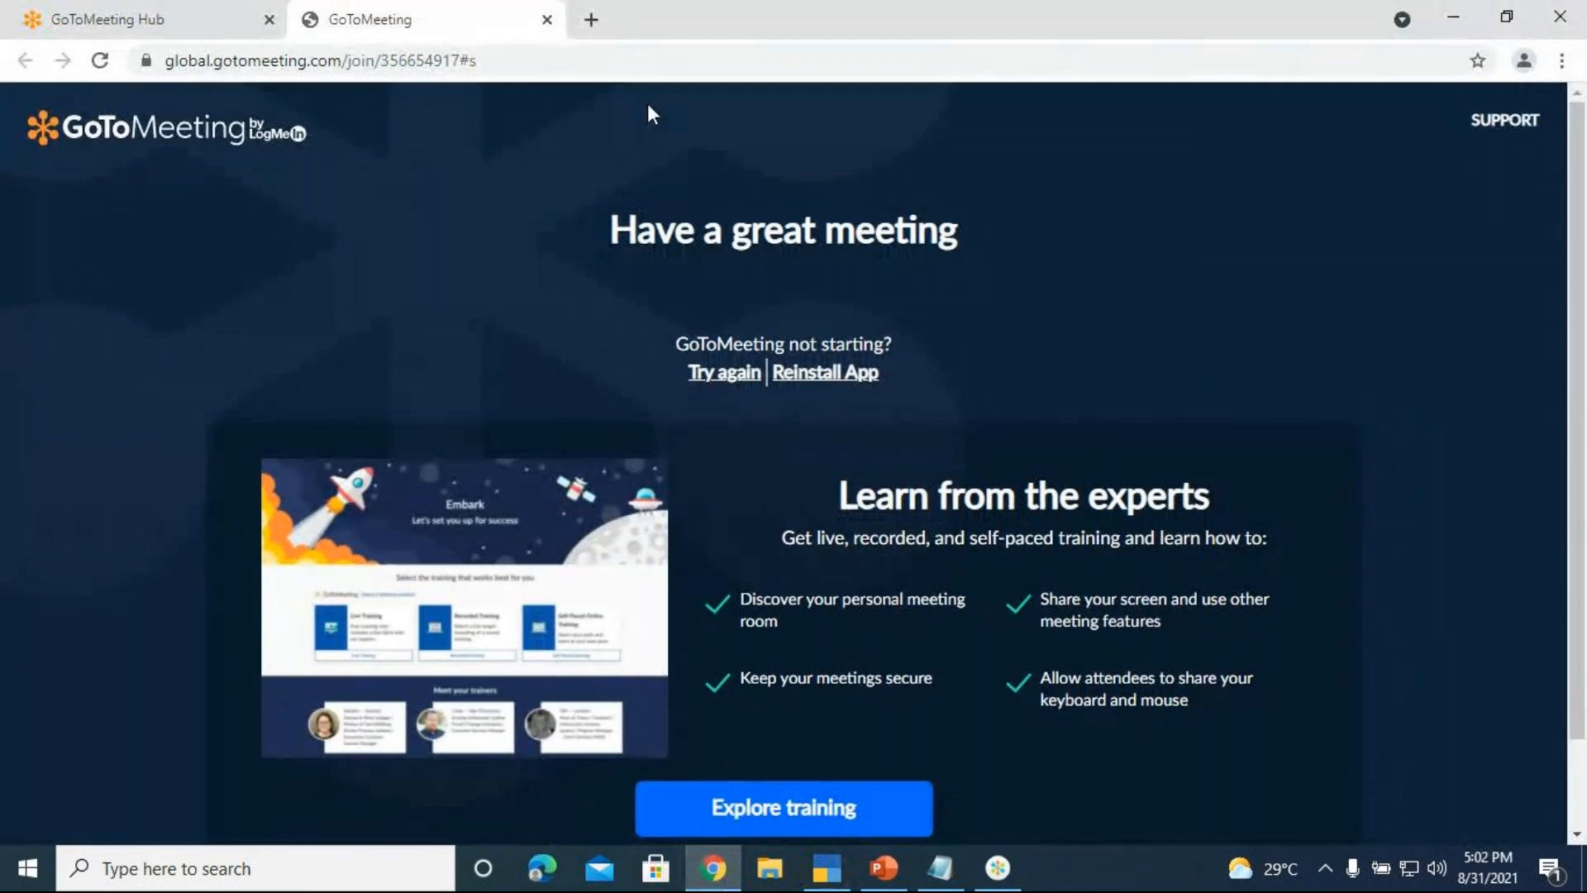
left_click(591, 19)
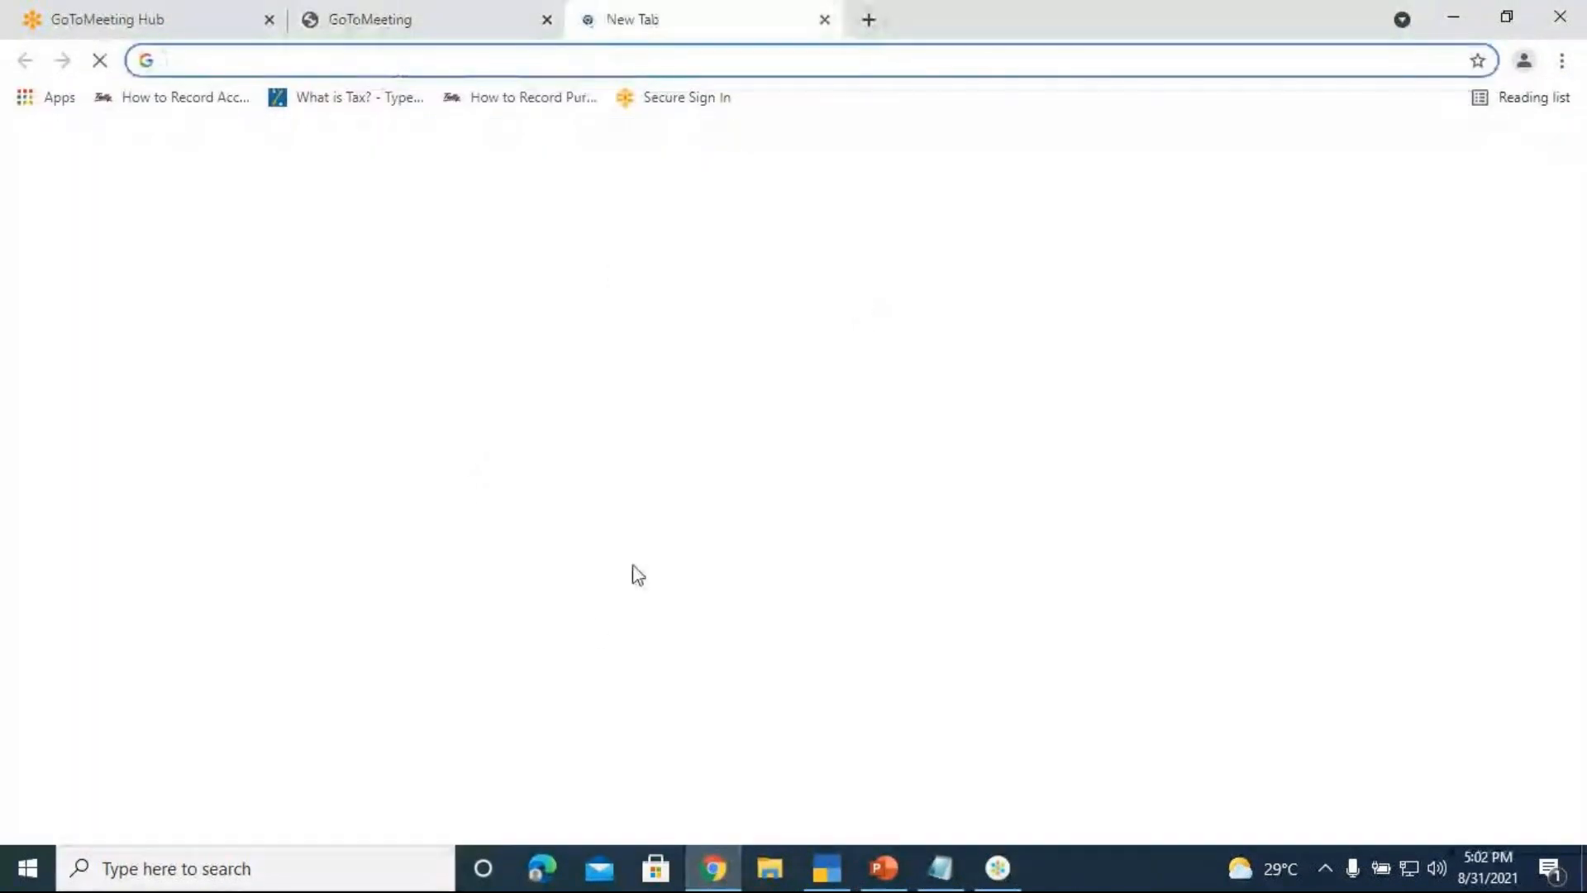
left_click(650, 481)
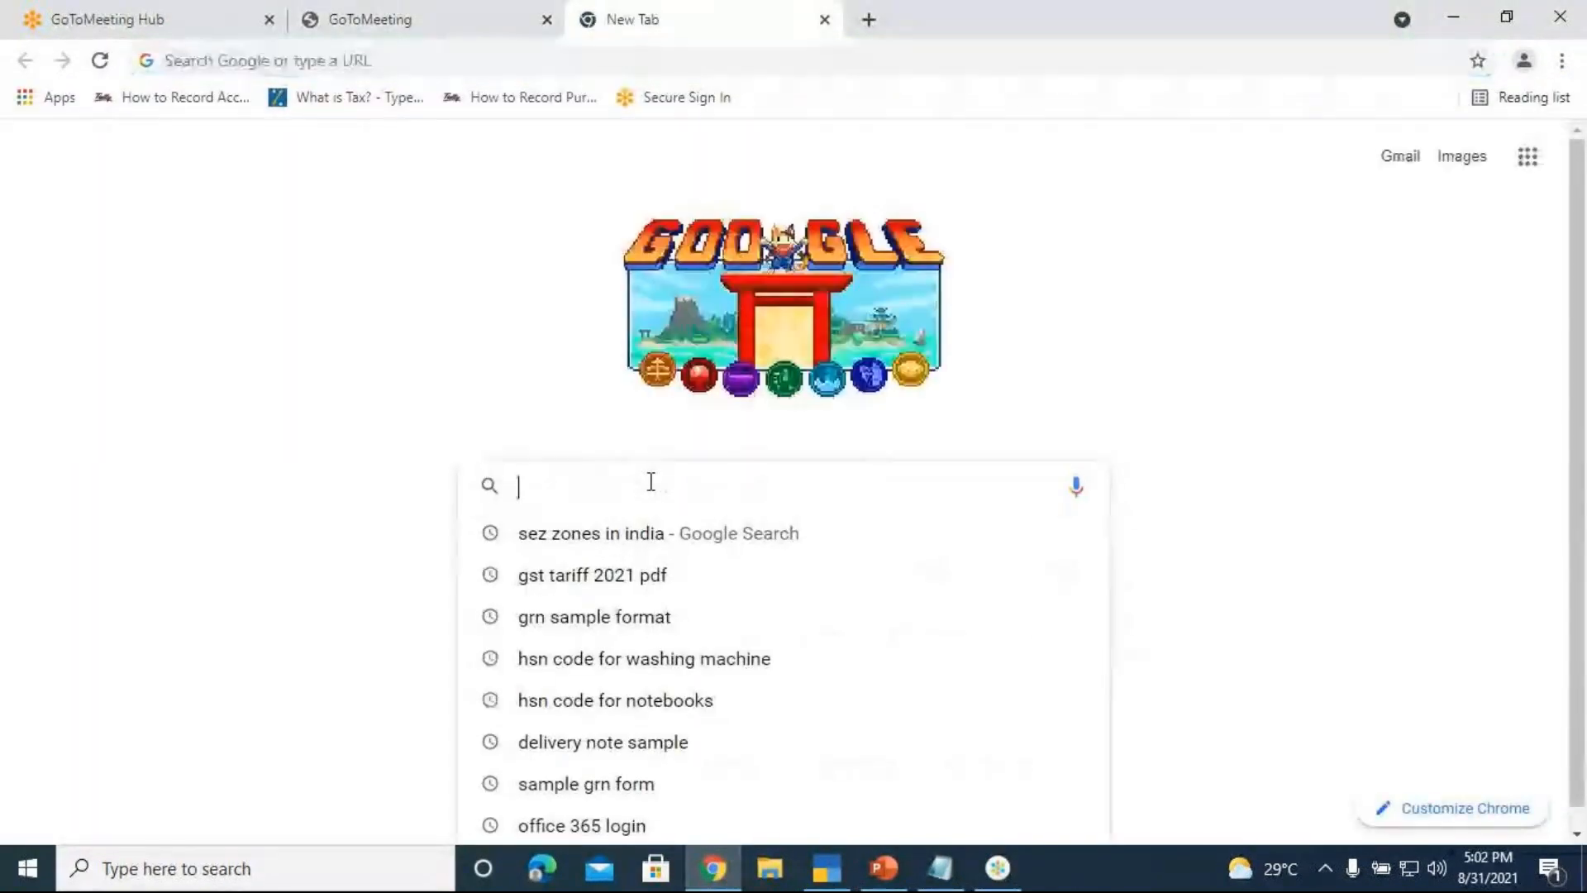
type("stat")
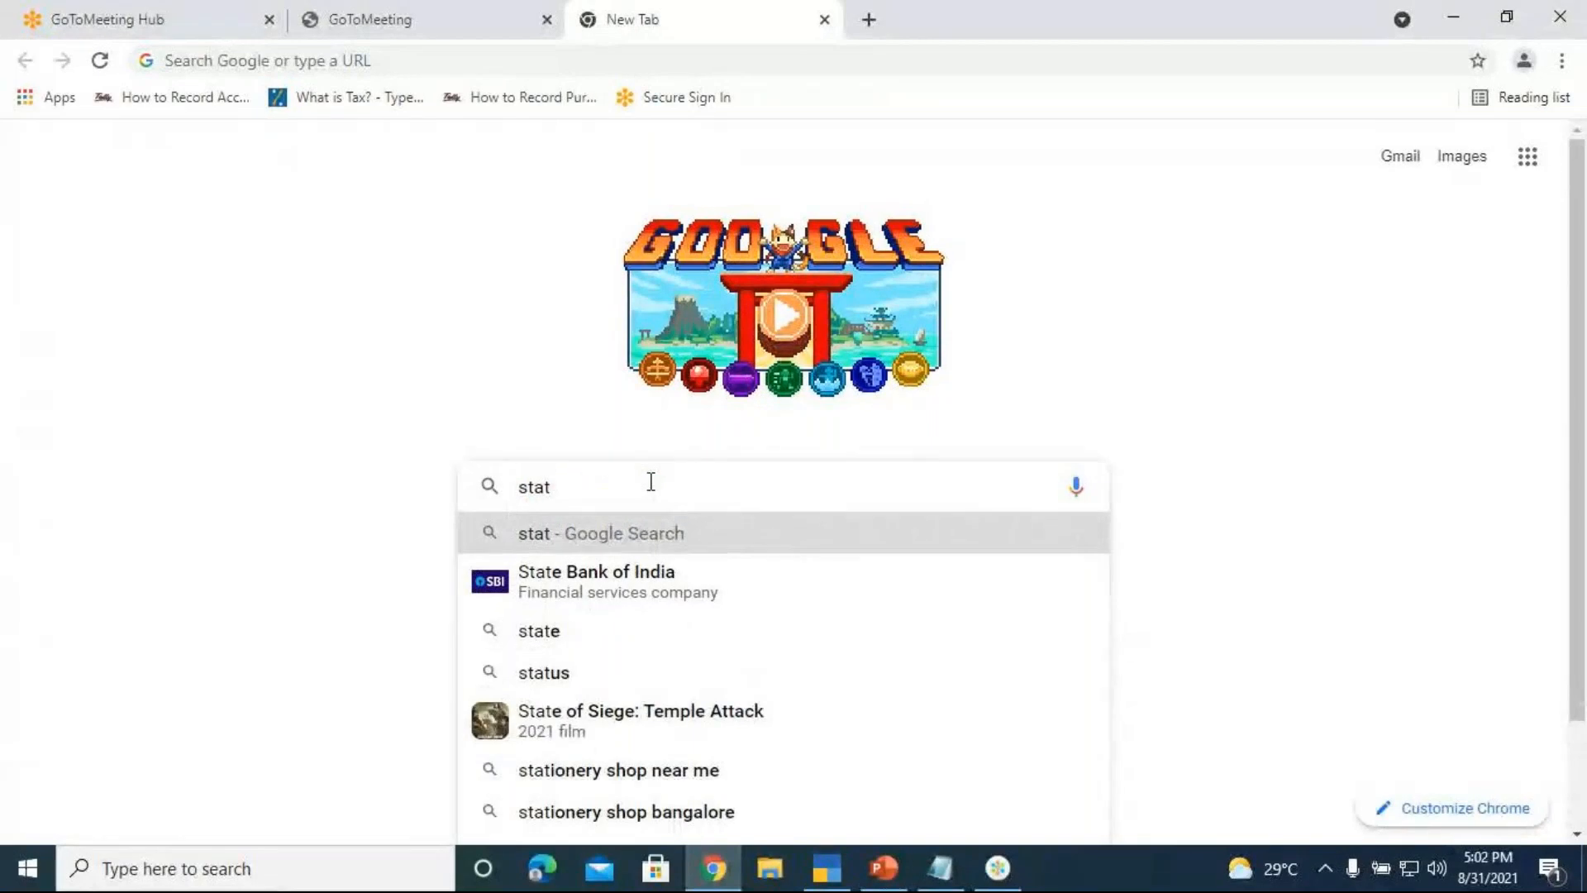
type("e code")
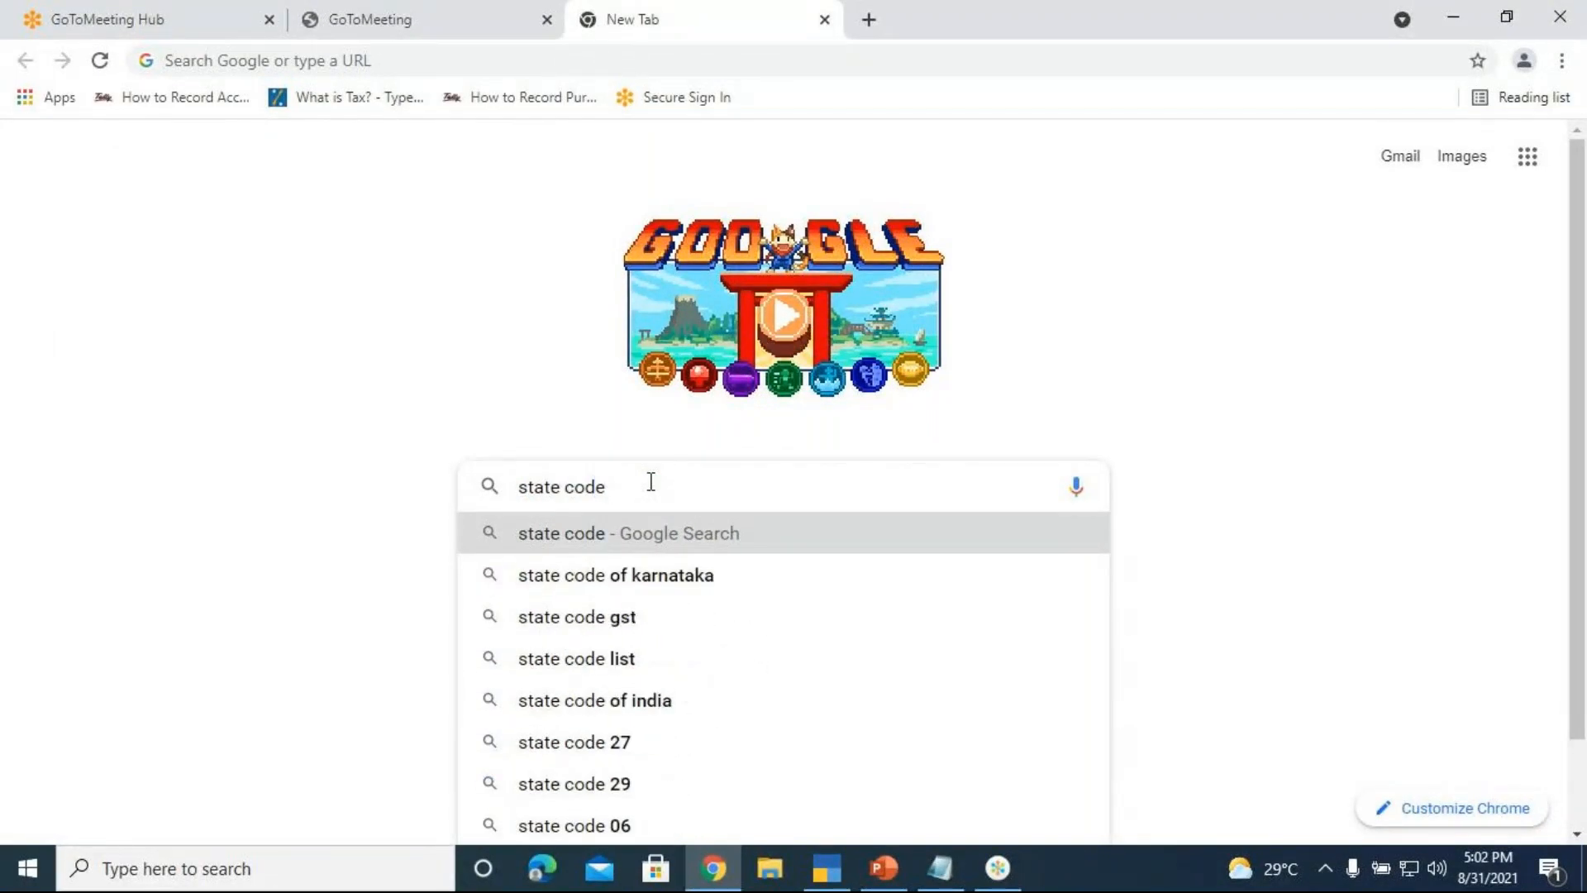
left_click(541, 627)
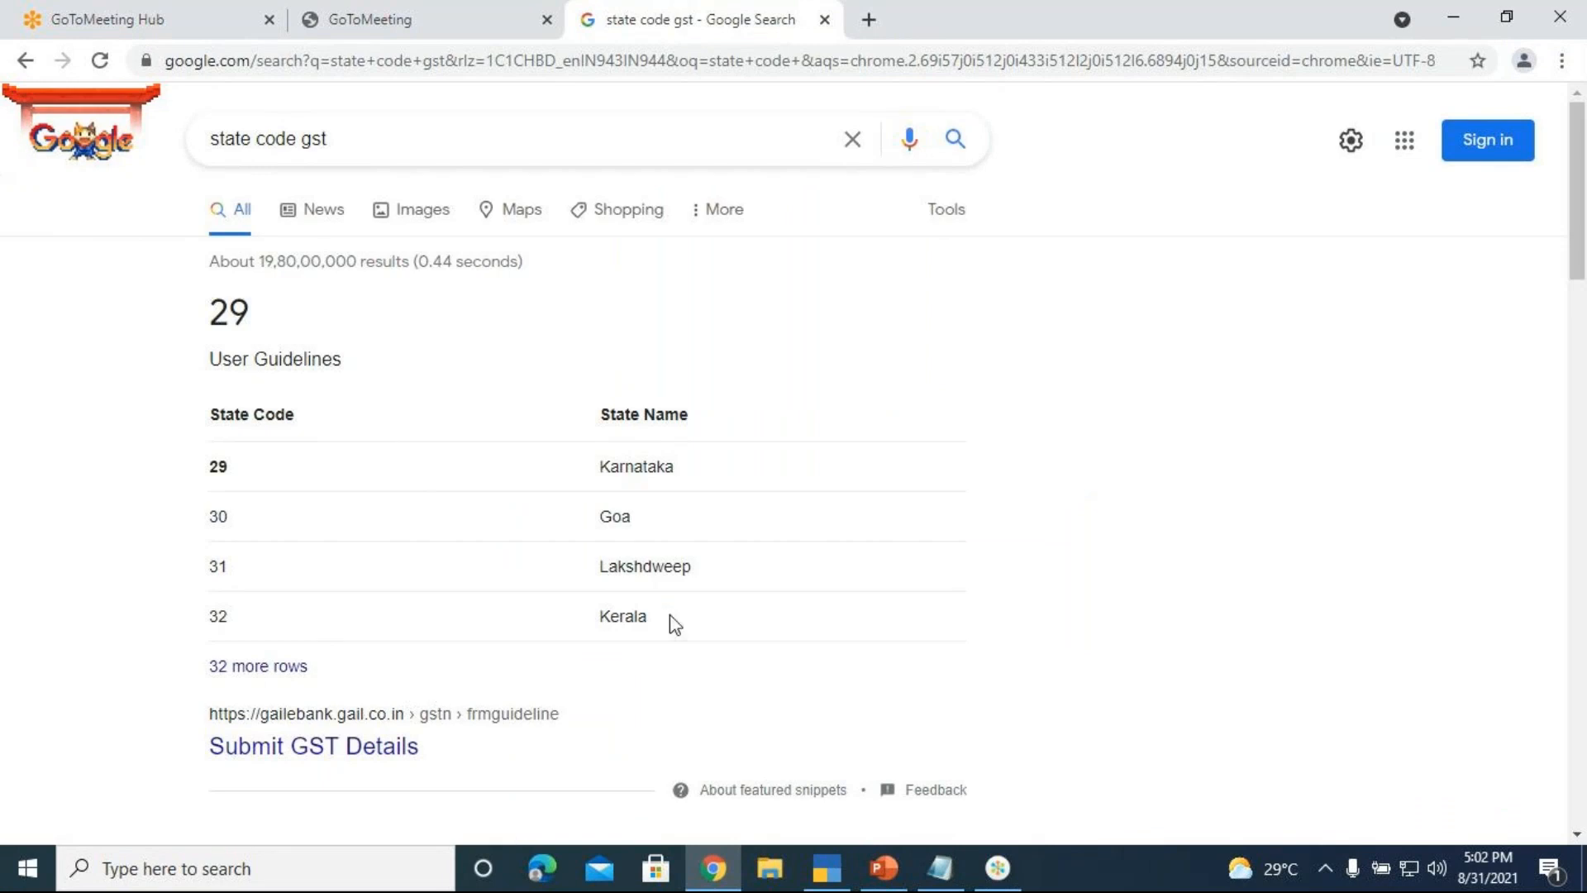
scroll(369, 567, "down", 1)
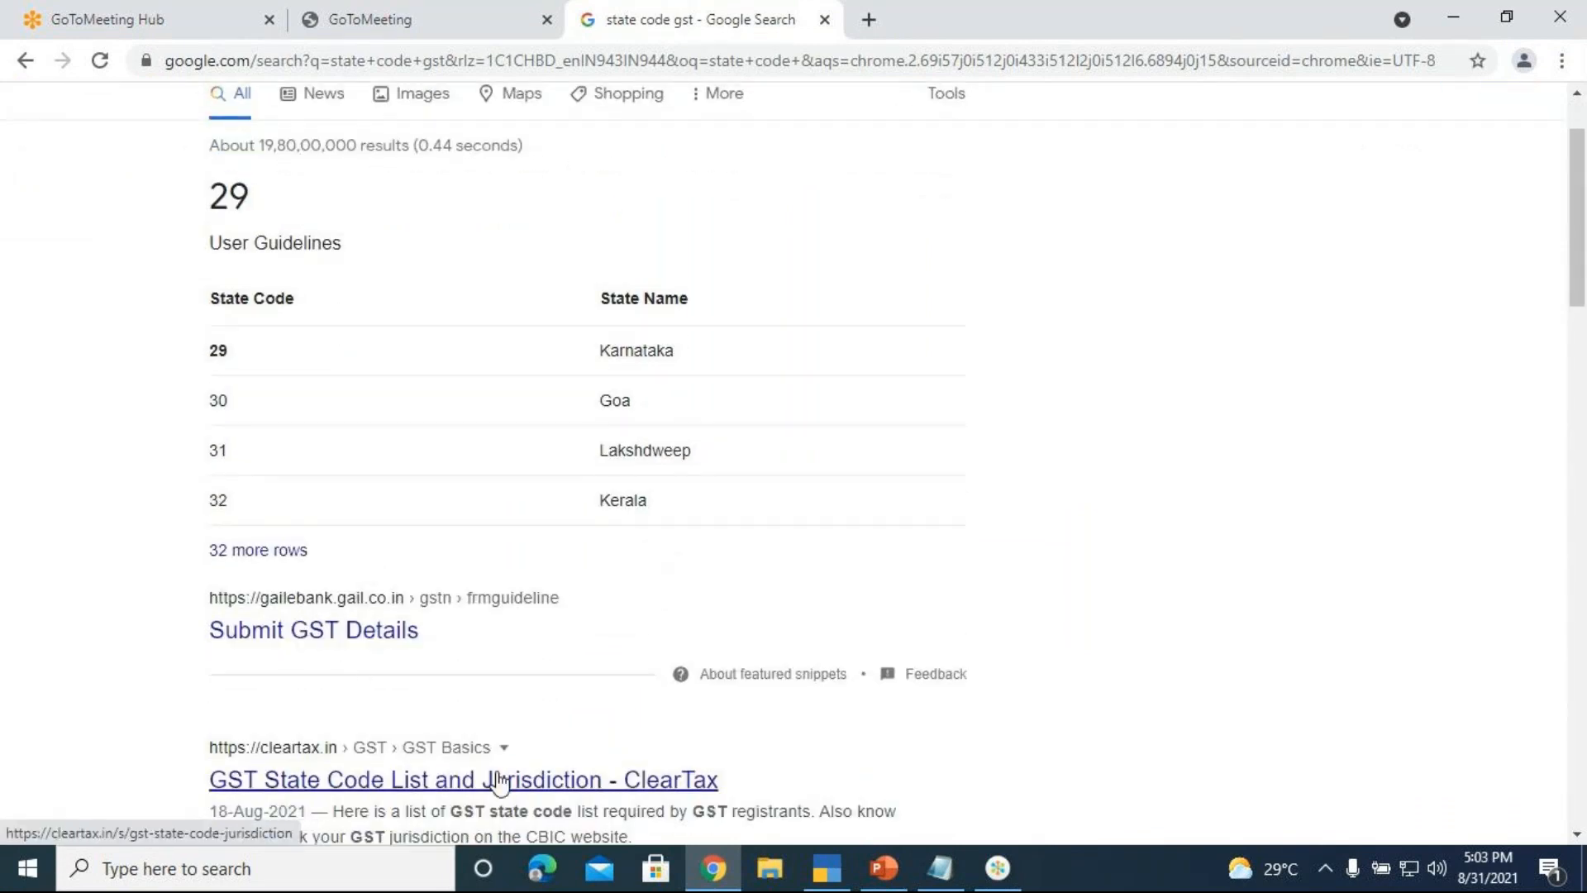
Open ClearTax's GST state code list and browse it, noting Karnataka's code 29
left_click(693, 779)
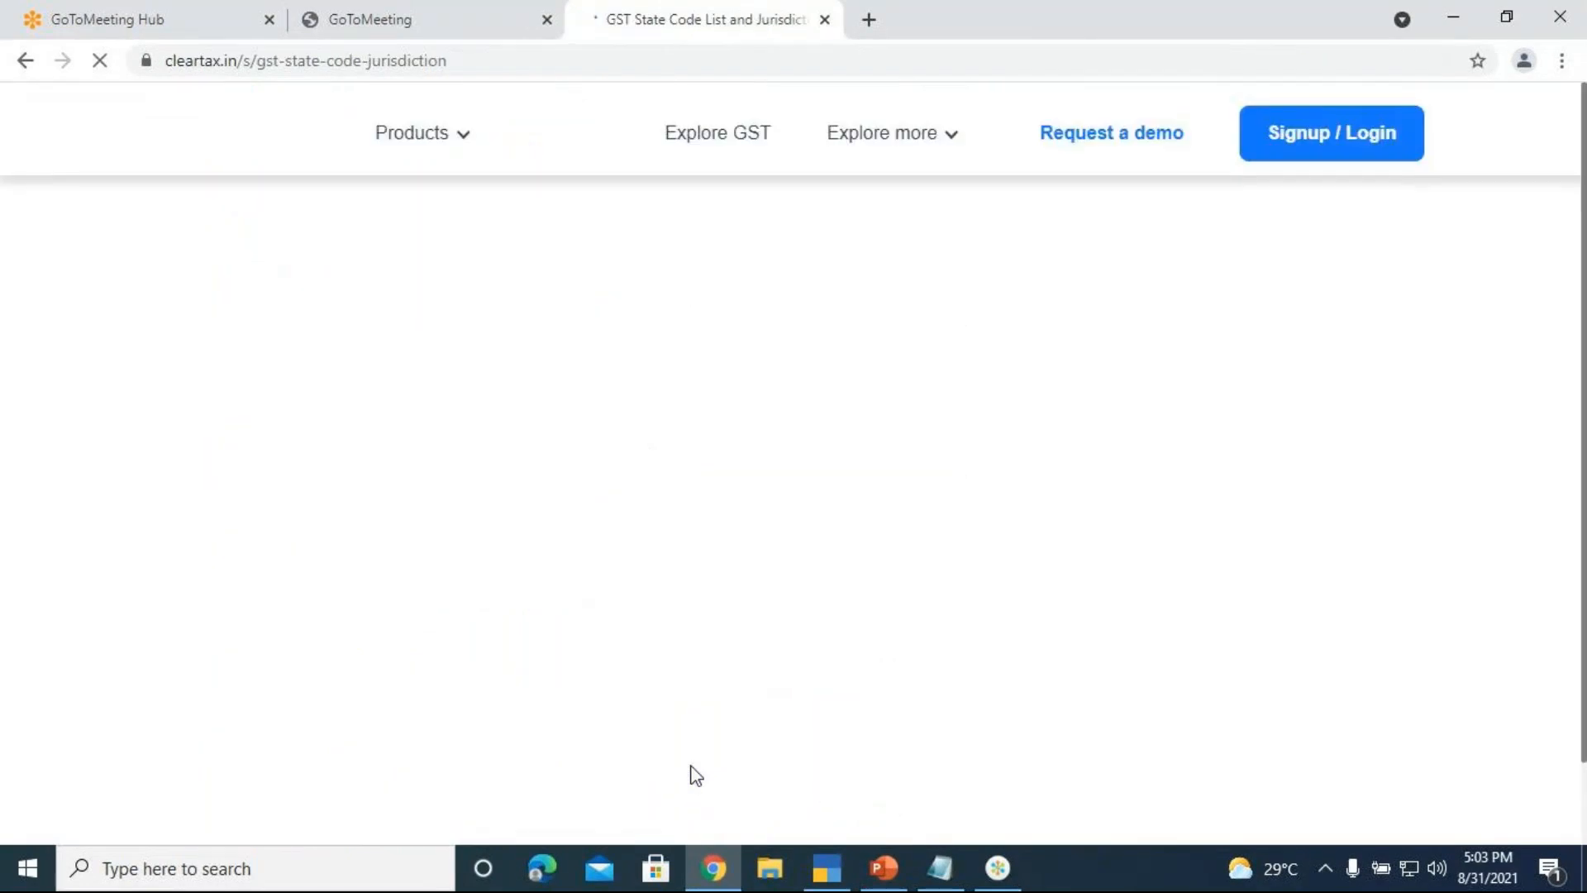
scroll(798, 667, "down", 6)
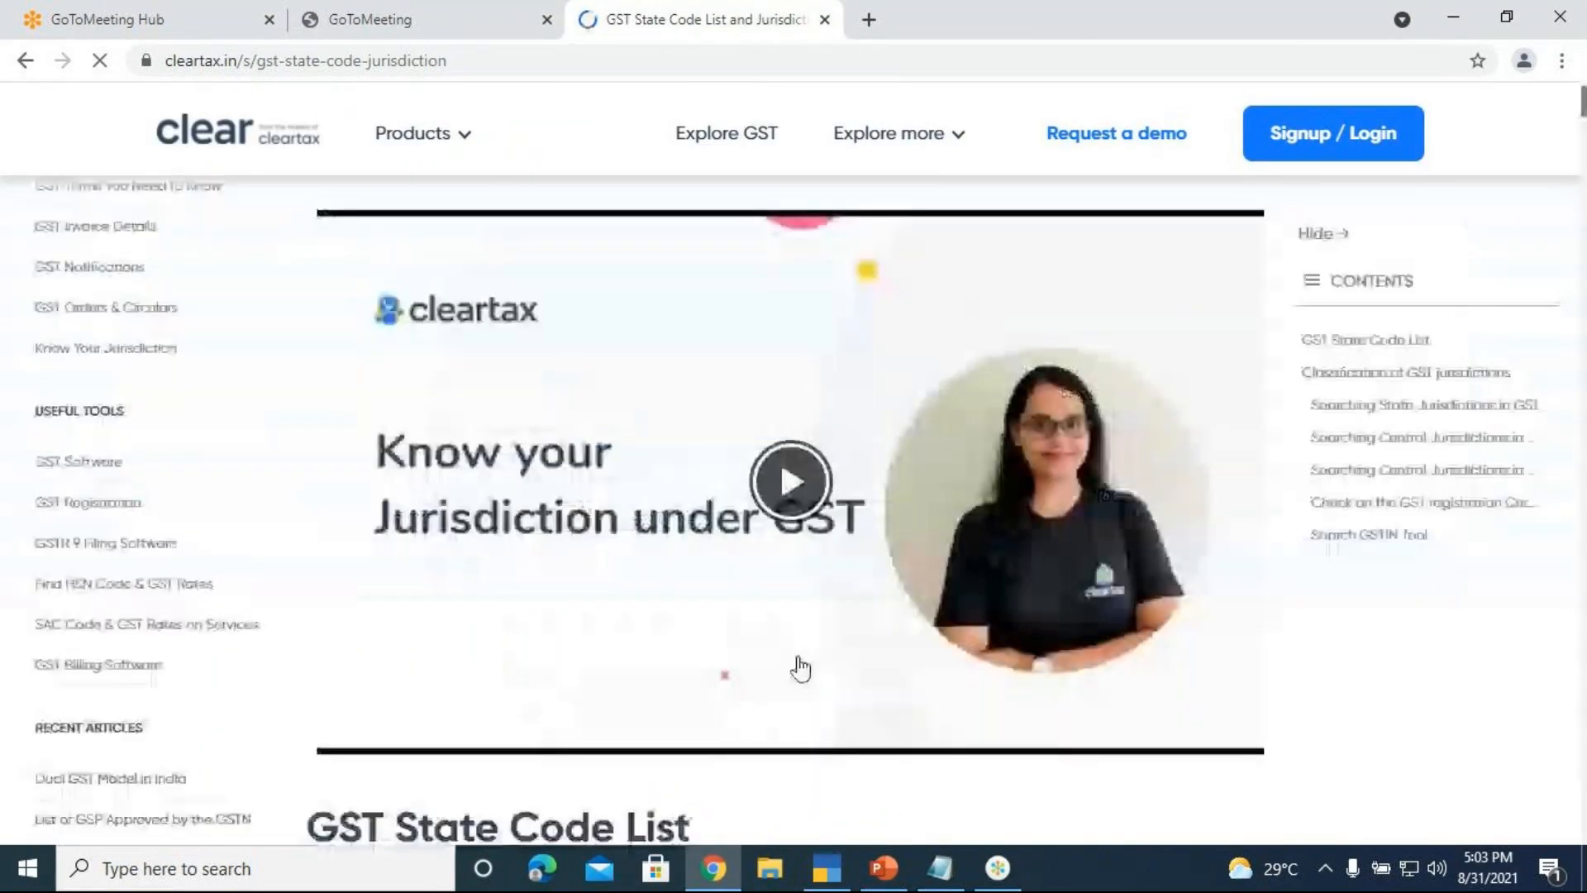
scroll(800, 668, "down", 5)
scroll(801, 657, "down", 7)
scroll(929, 658, "up", 3)
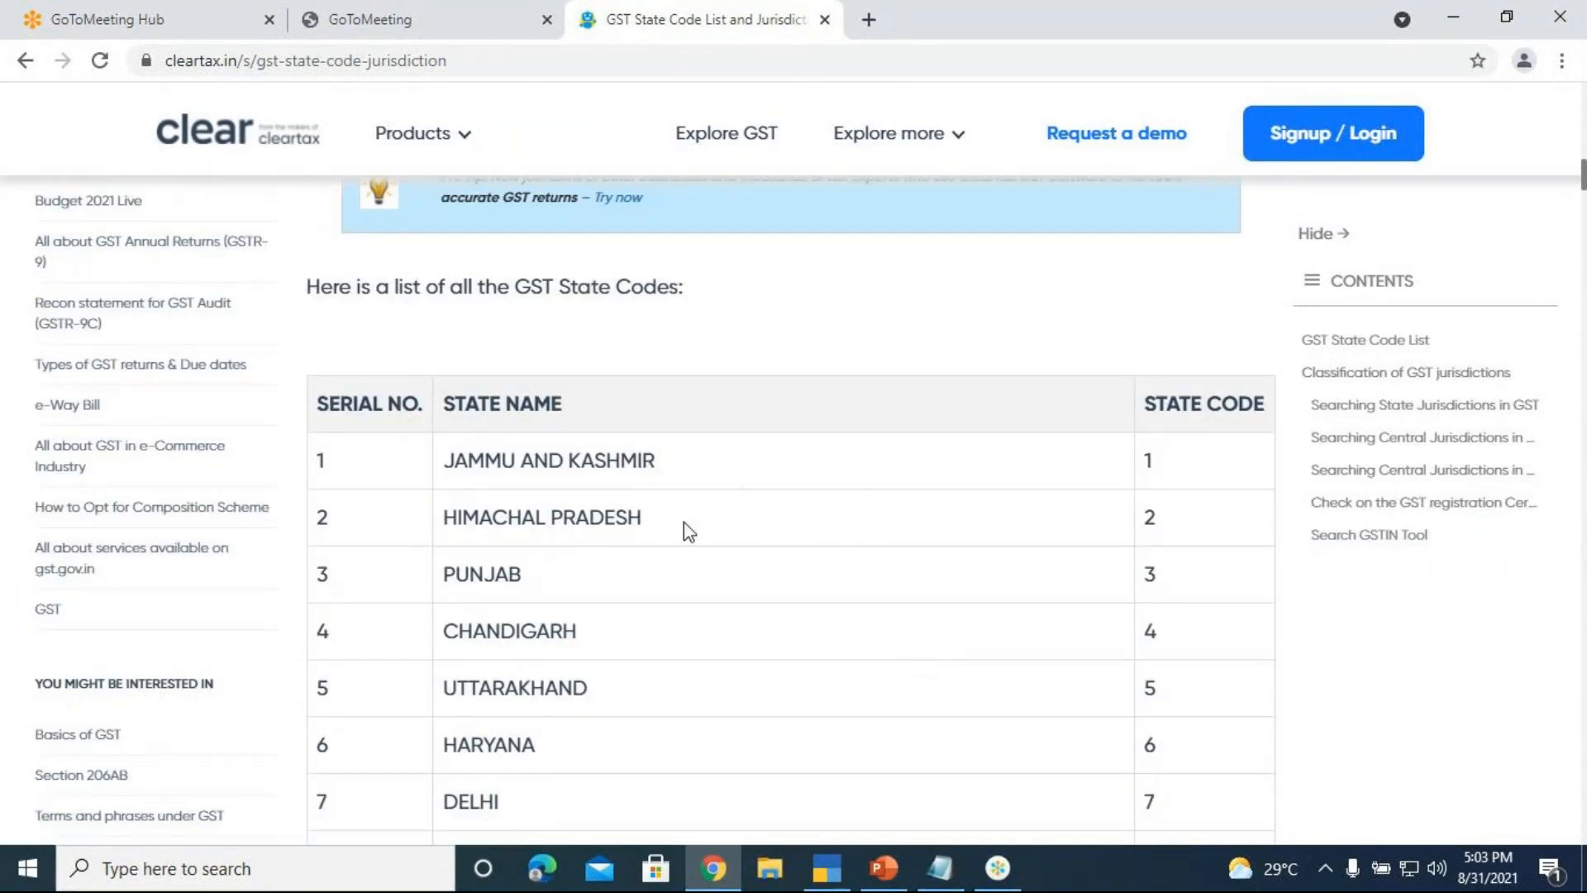
scroll(690, 534, "down", 15)
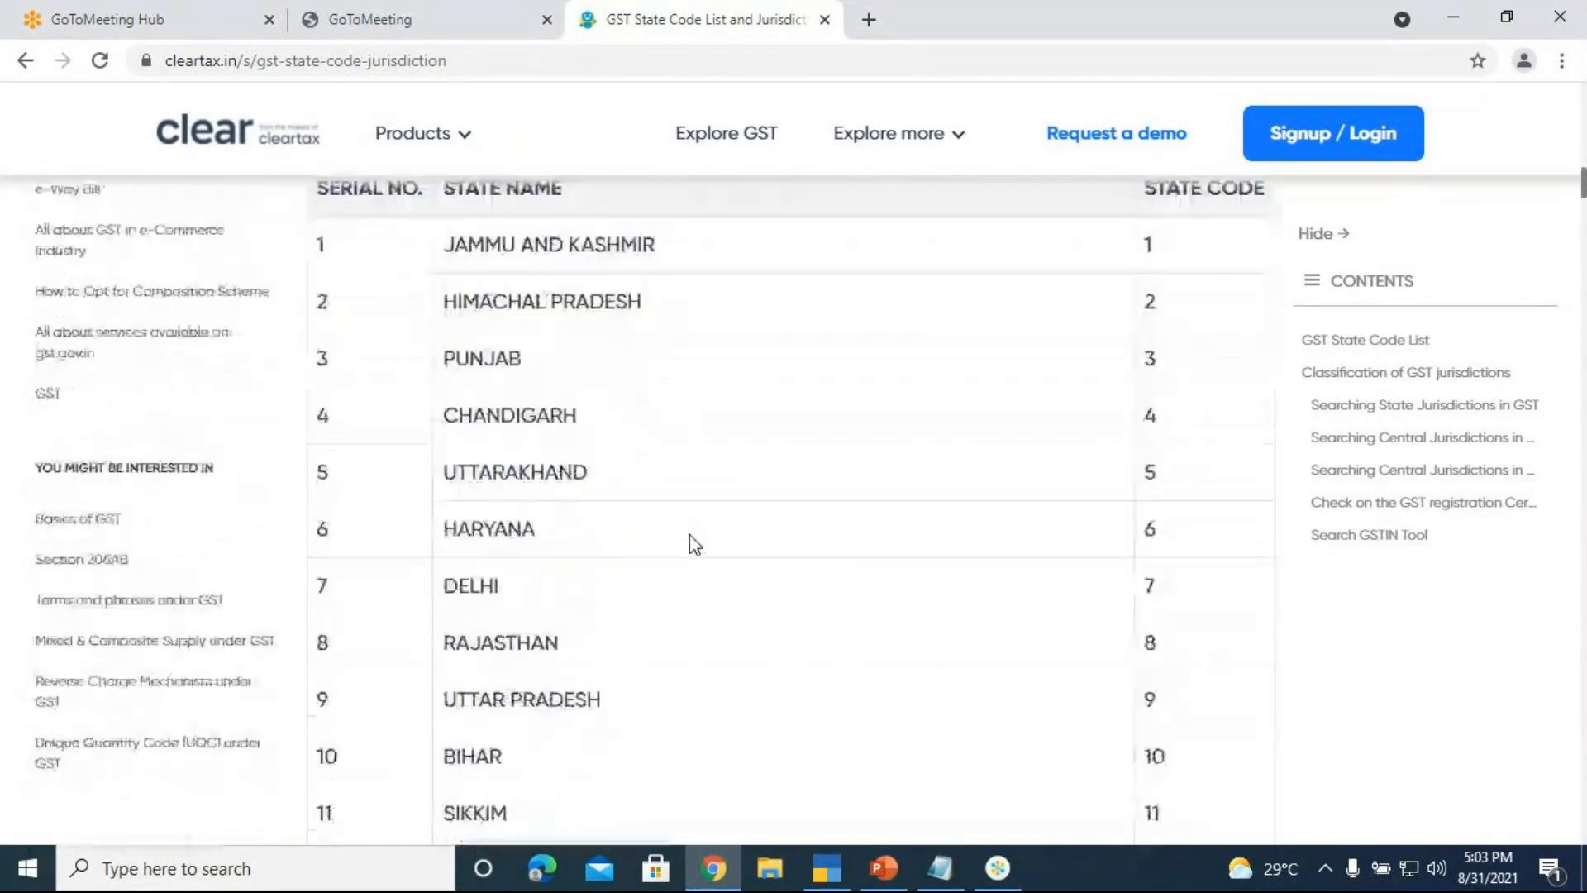
scroll(682, 559, "down", 10)
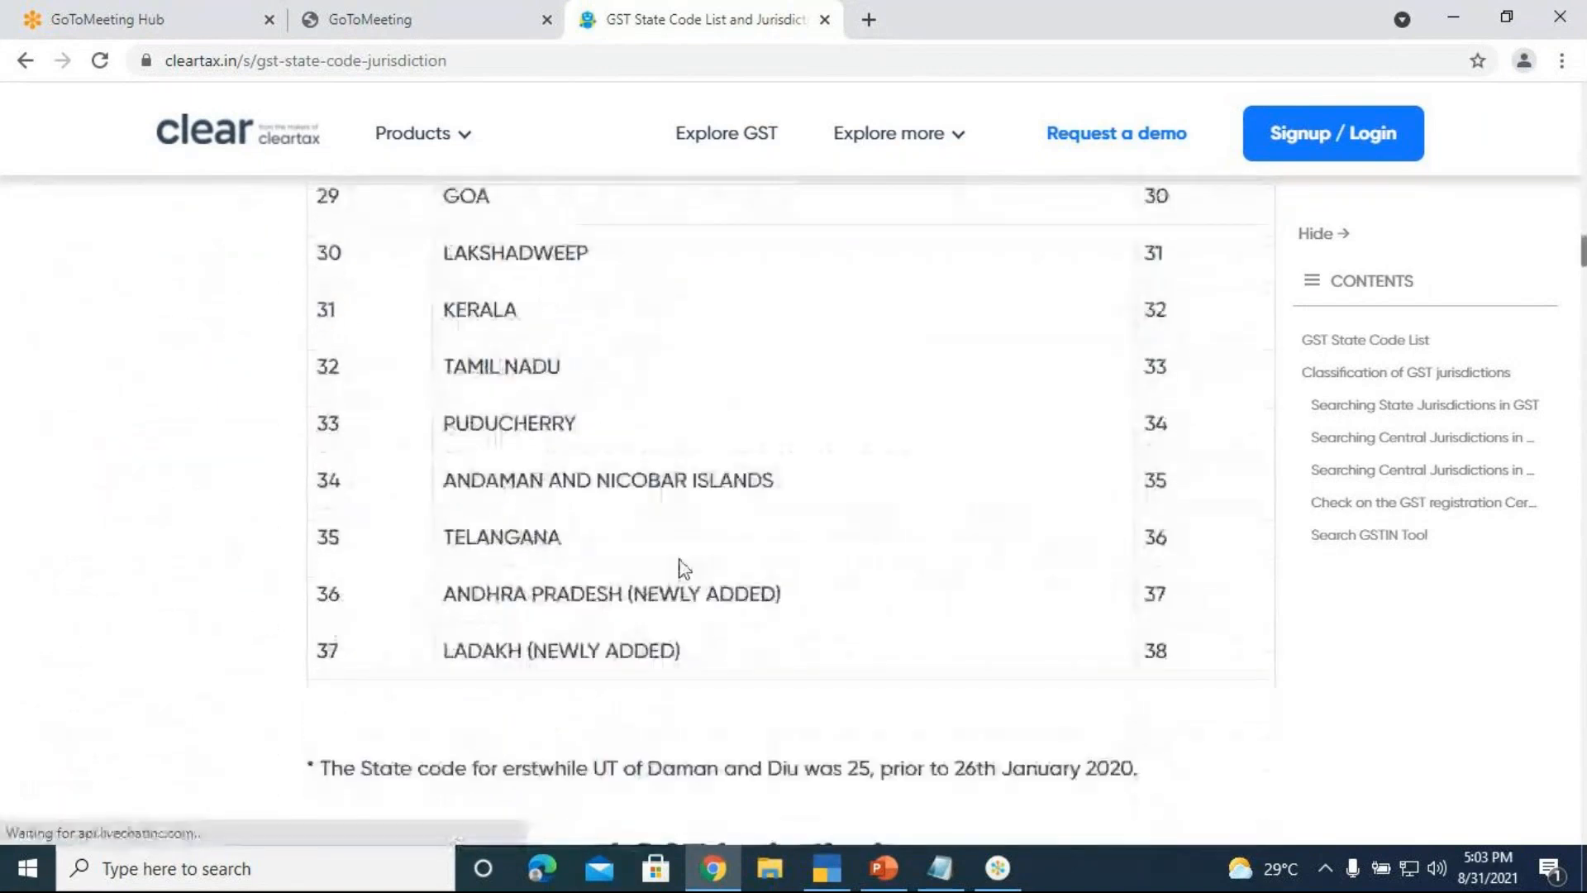
scroll(1103, 690, "up", 2)
scroll(425, 655, "up", 7)
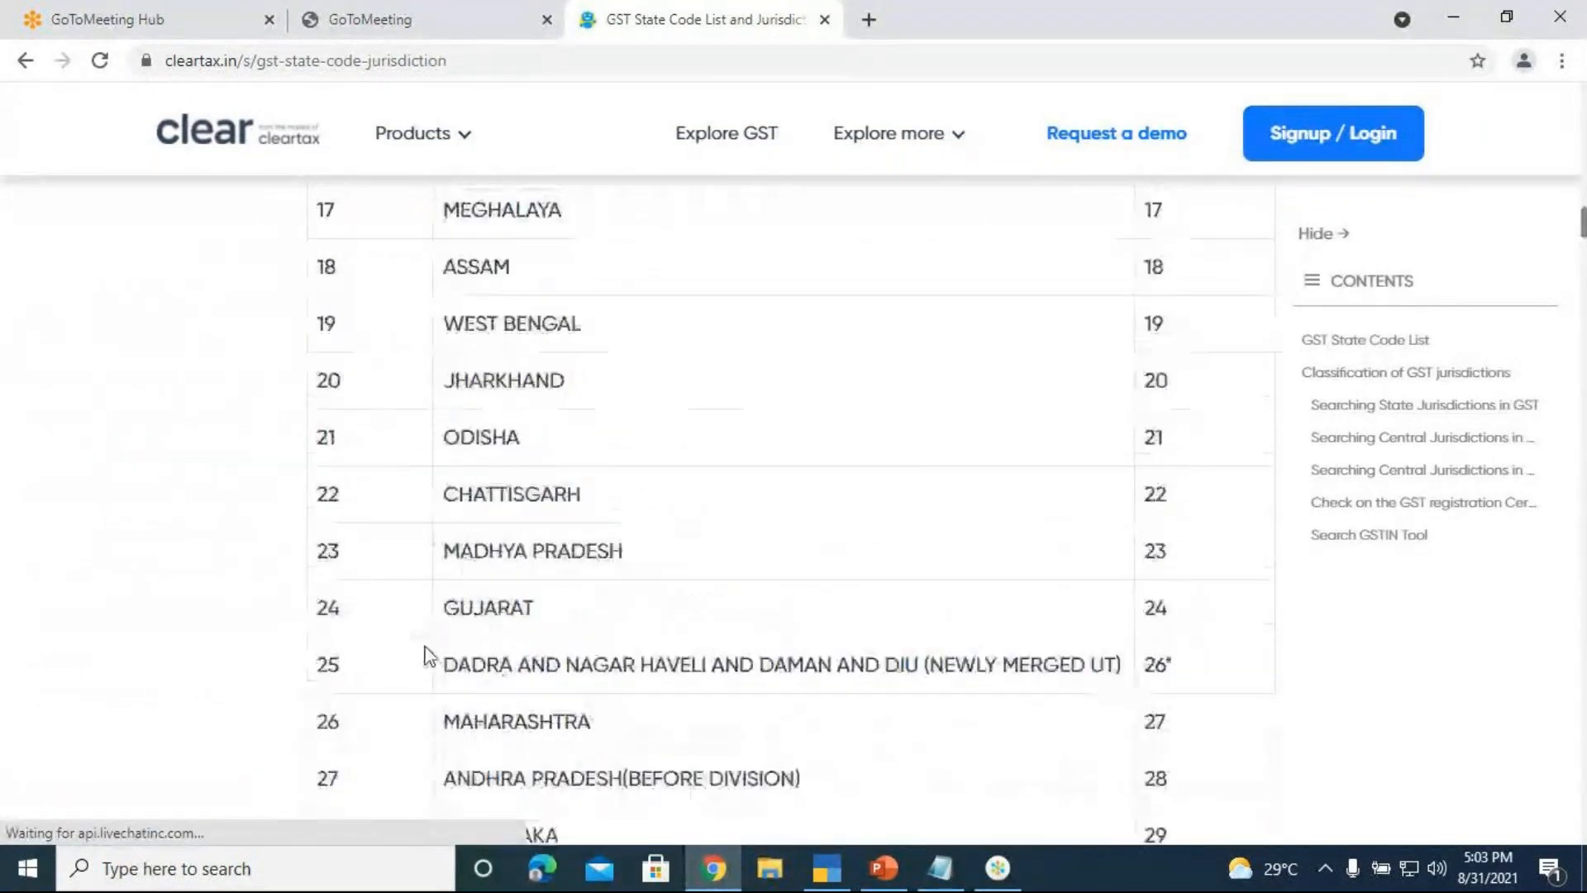
scroll(559, 708, "down", 2)
double_click(1153, 721)
left_click(897, 704)
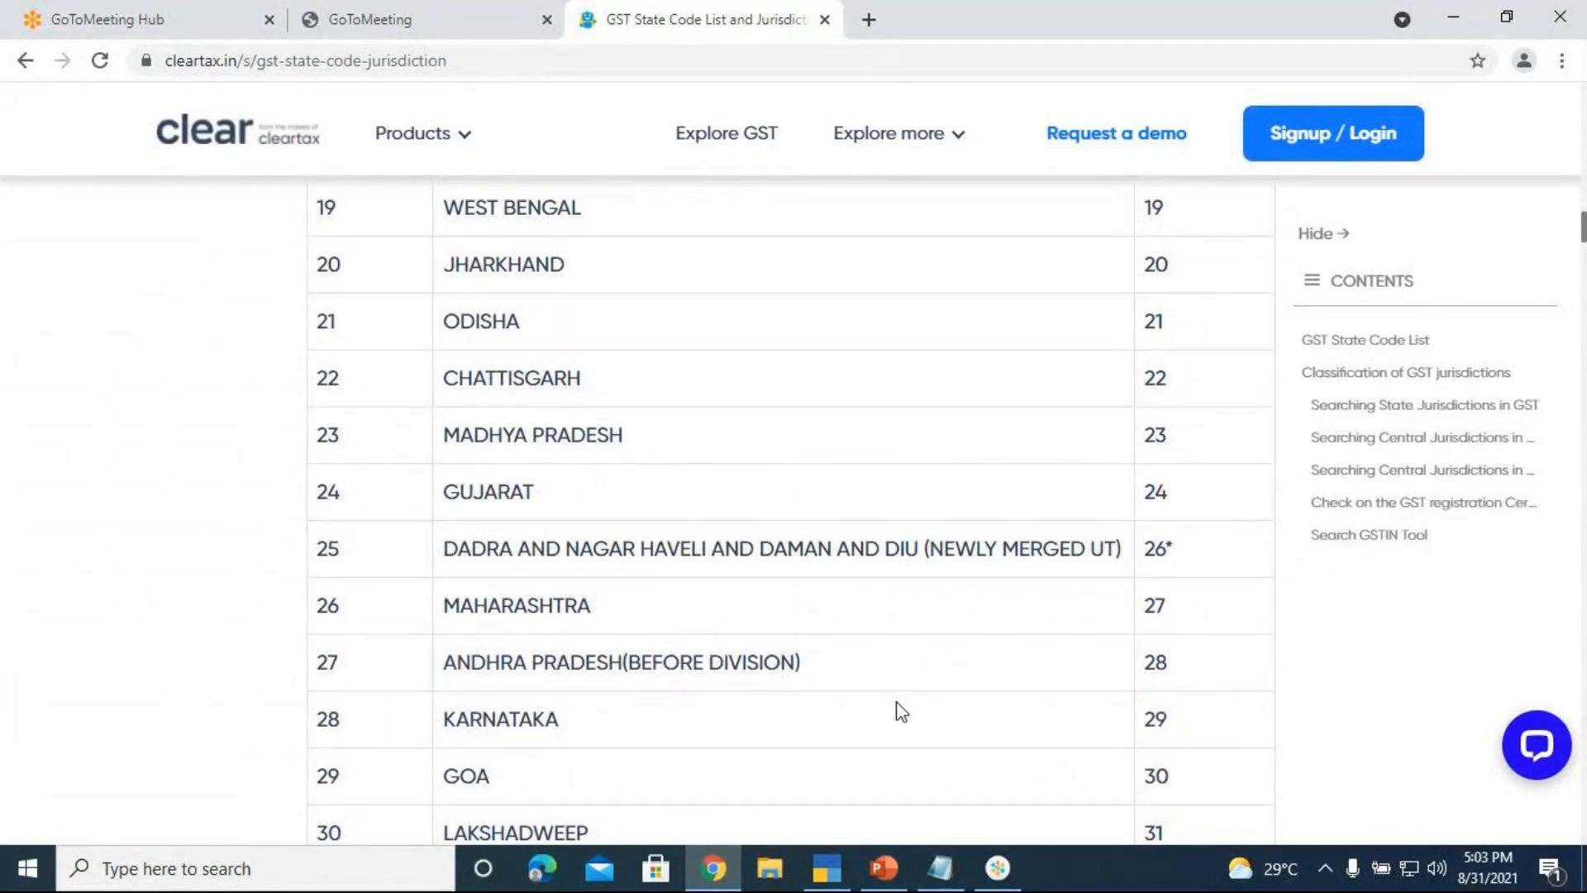
Locate Tamil Nadu in the table and select its state code 33
scroll(541, 632, "down", 4)
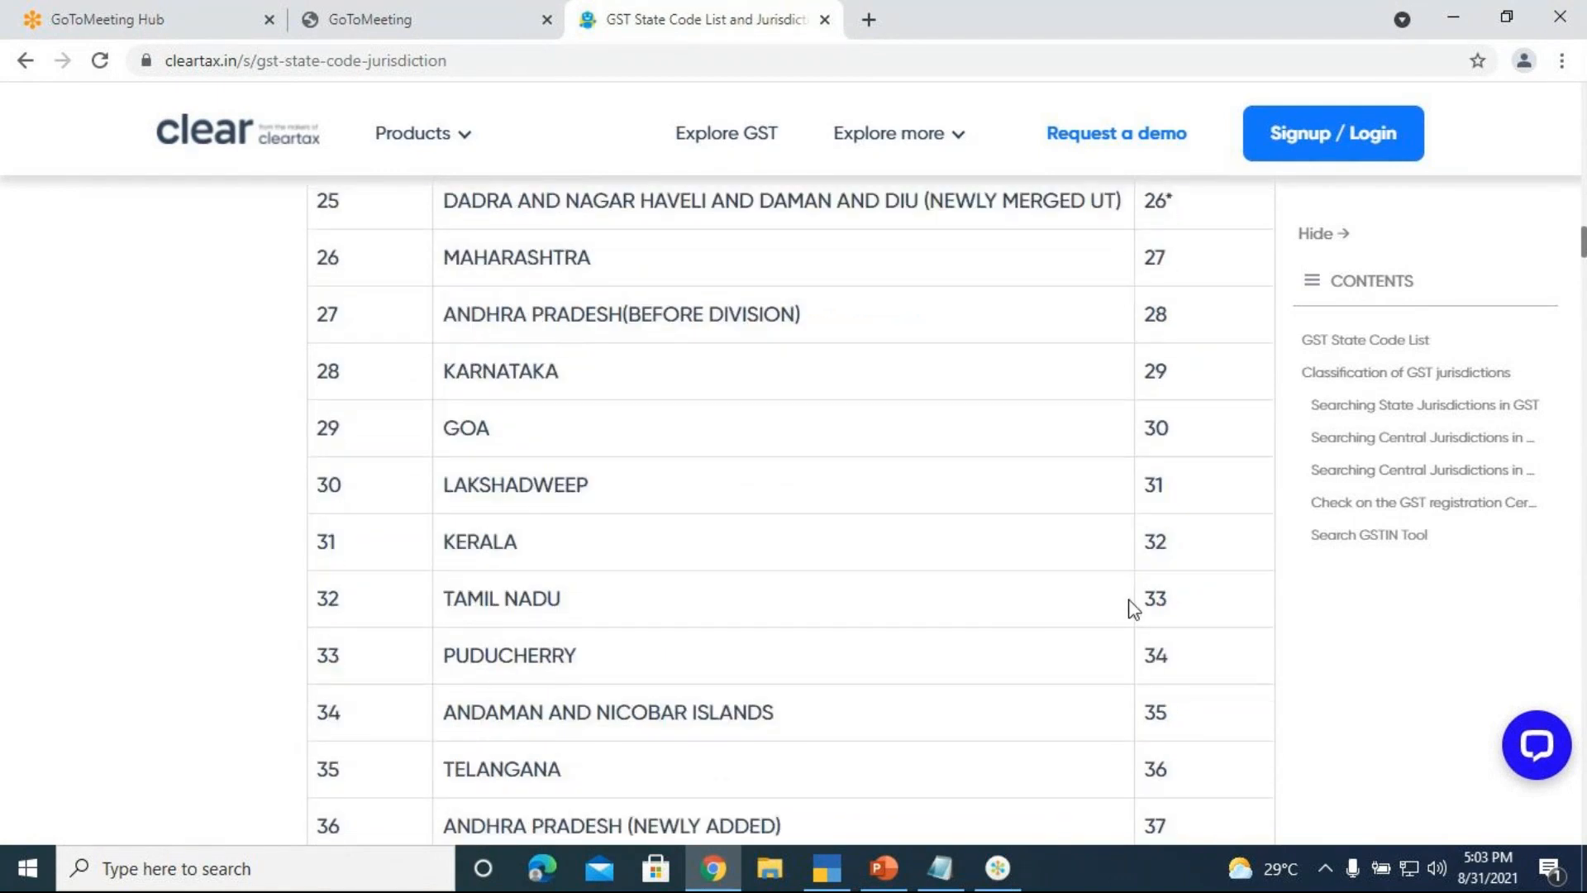
left_click_drag(1144, 606, 1187, 615)
left_click(1194, 622)
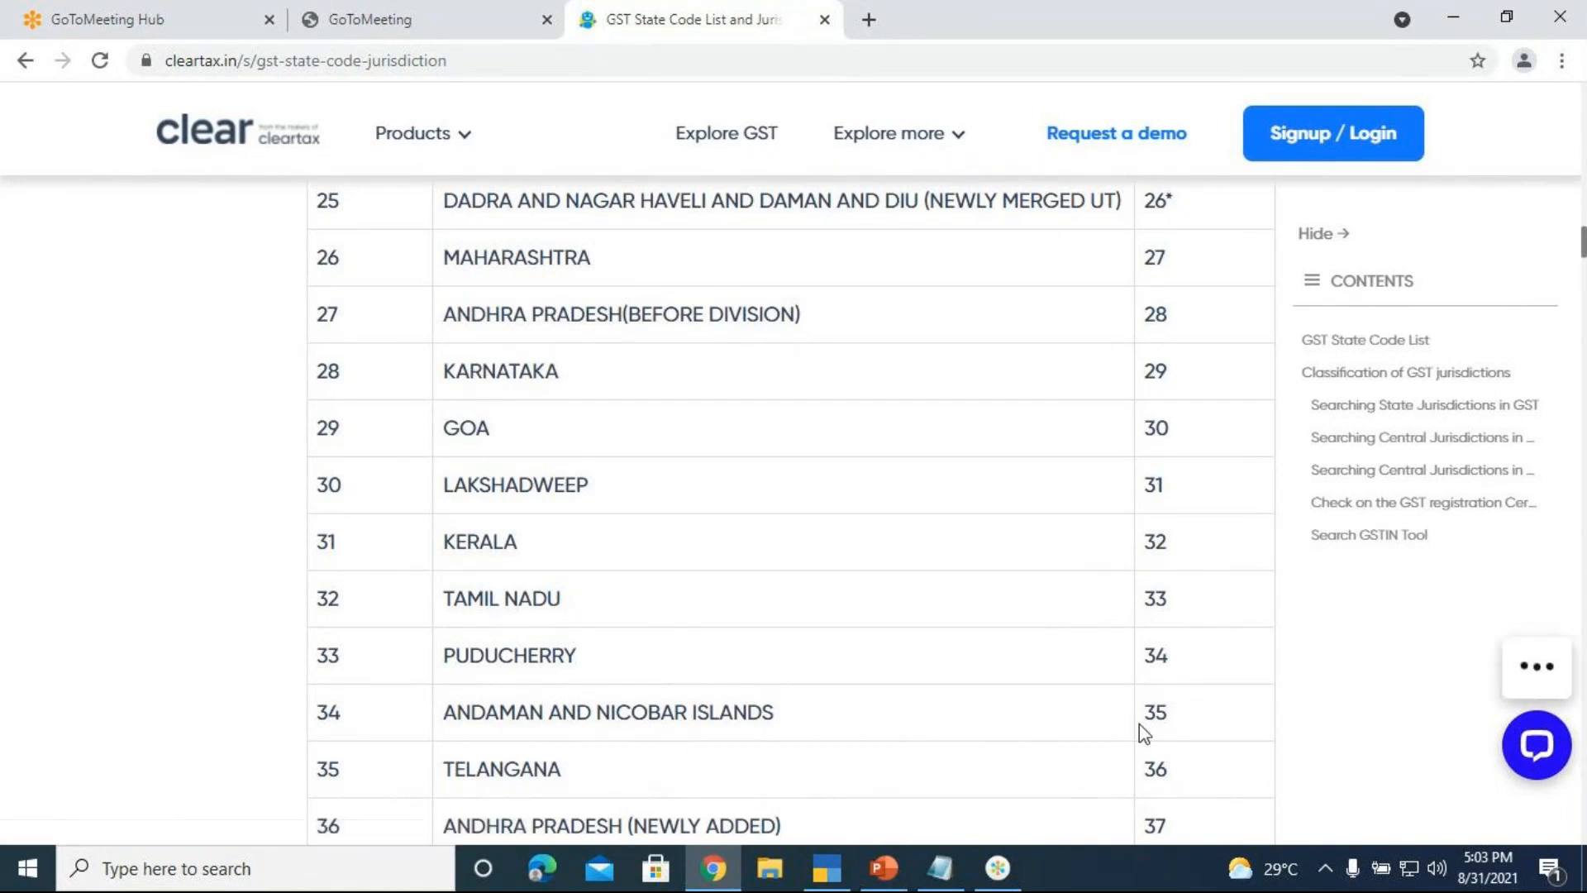
scroll(1161, 738, "down", 2)
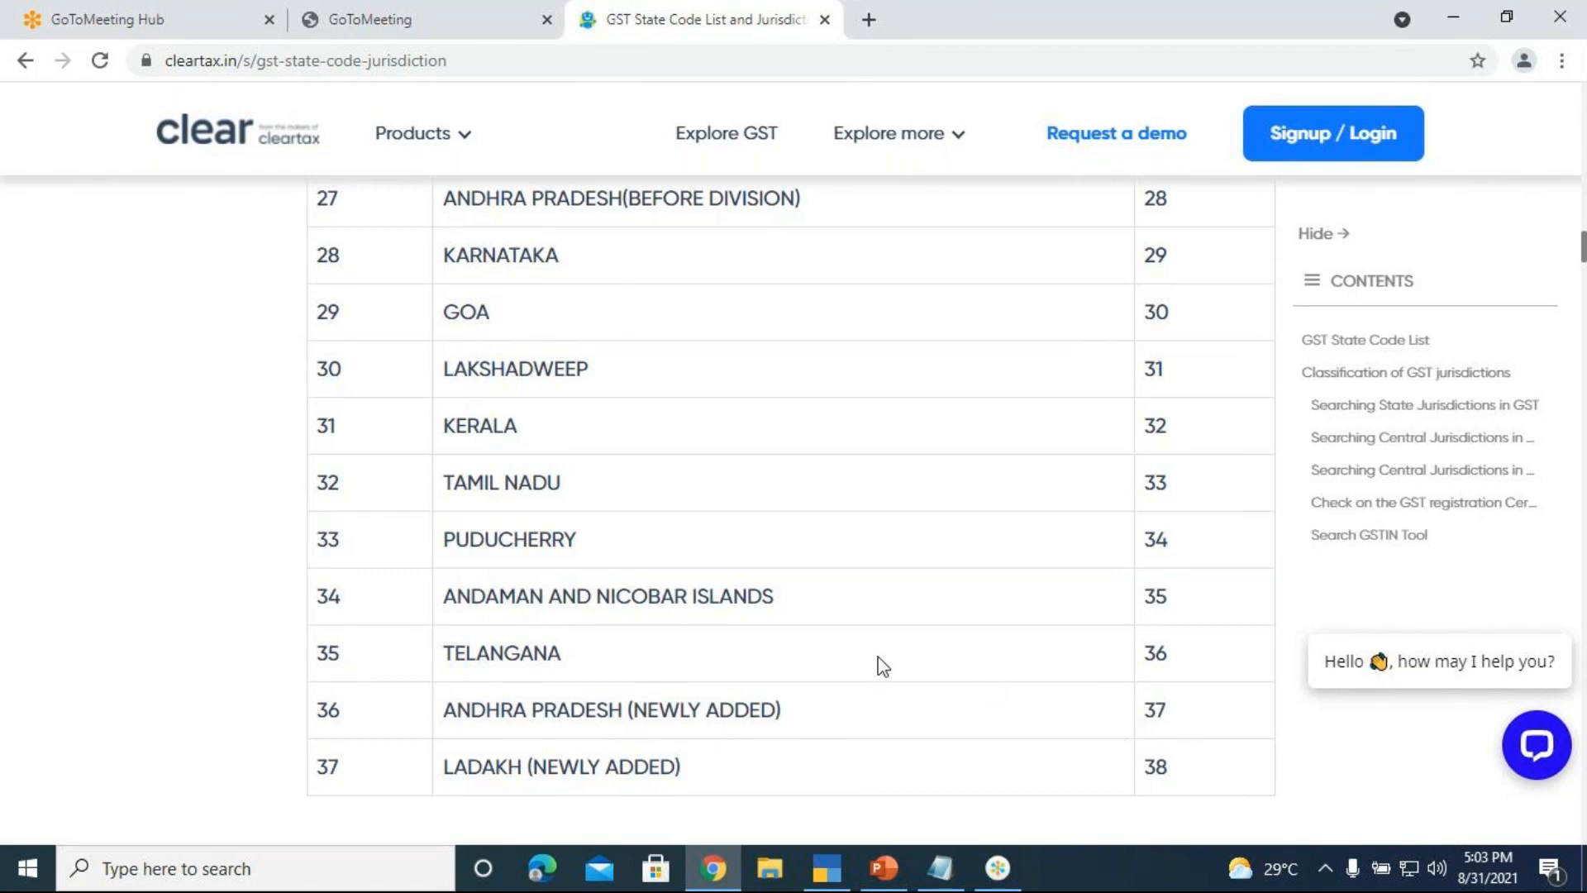
scroll(888, 514, "up", 4)
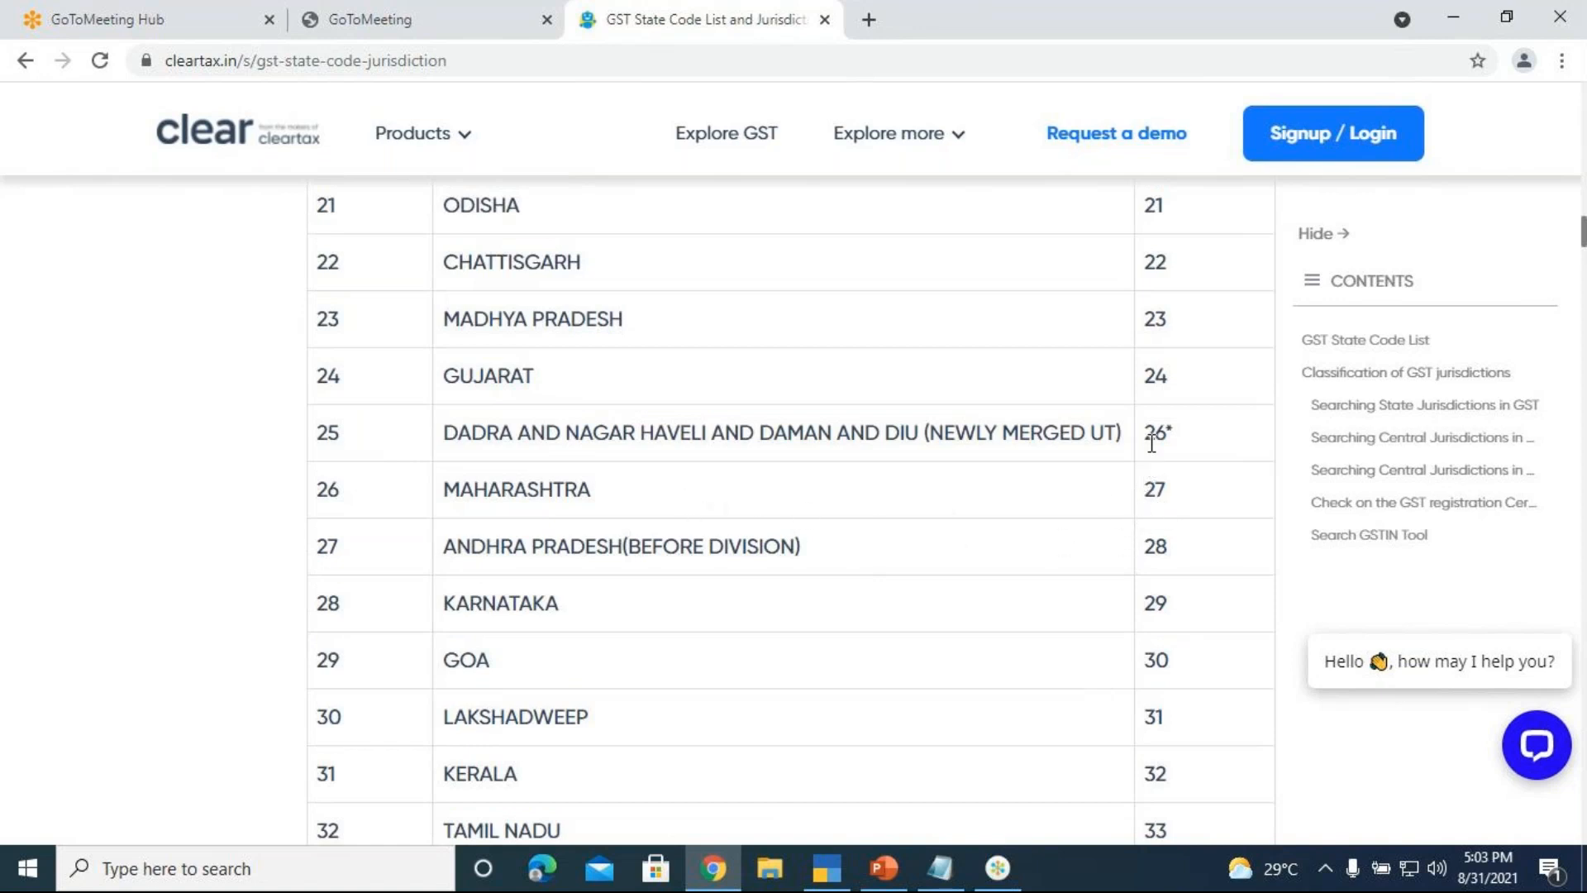
scroll(900, 421, "up", 1)
scroll(900, 422, "up", 3)
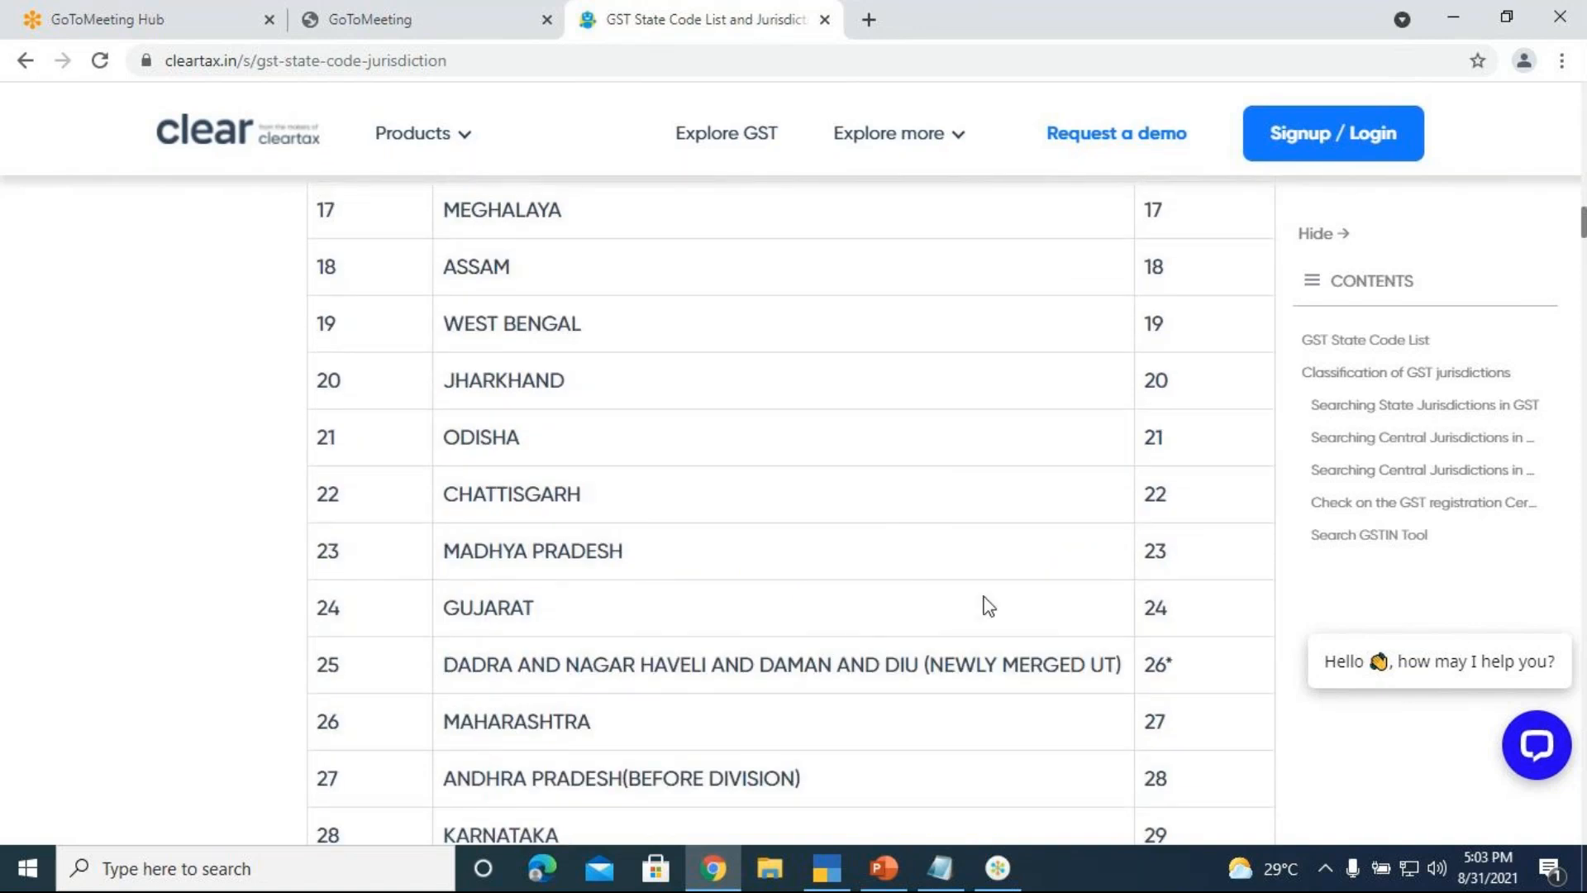
scroll(796, 538, "up", 1)
scroll(797, 538, "up", 7)
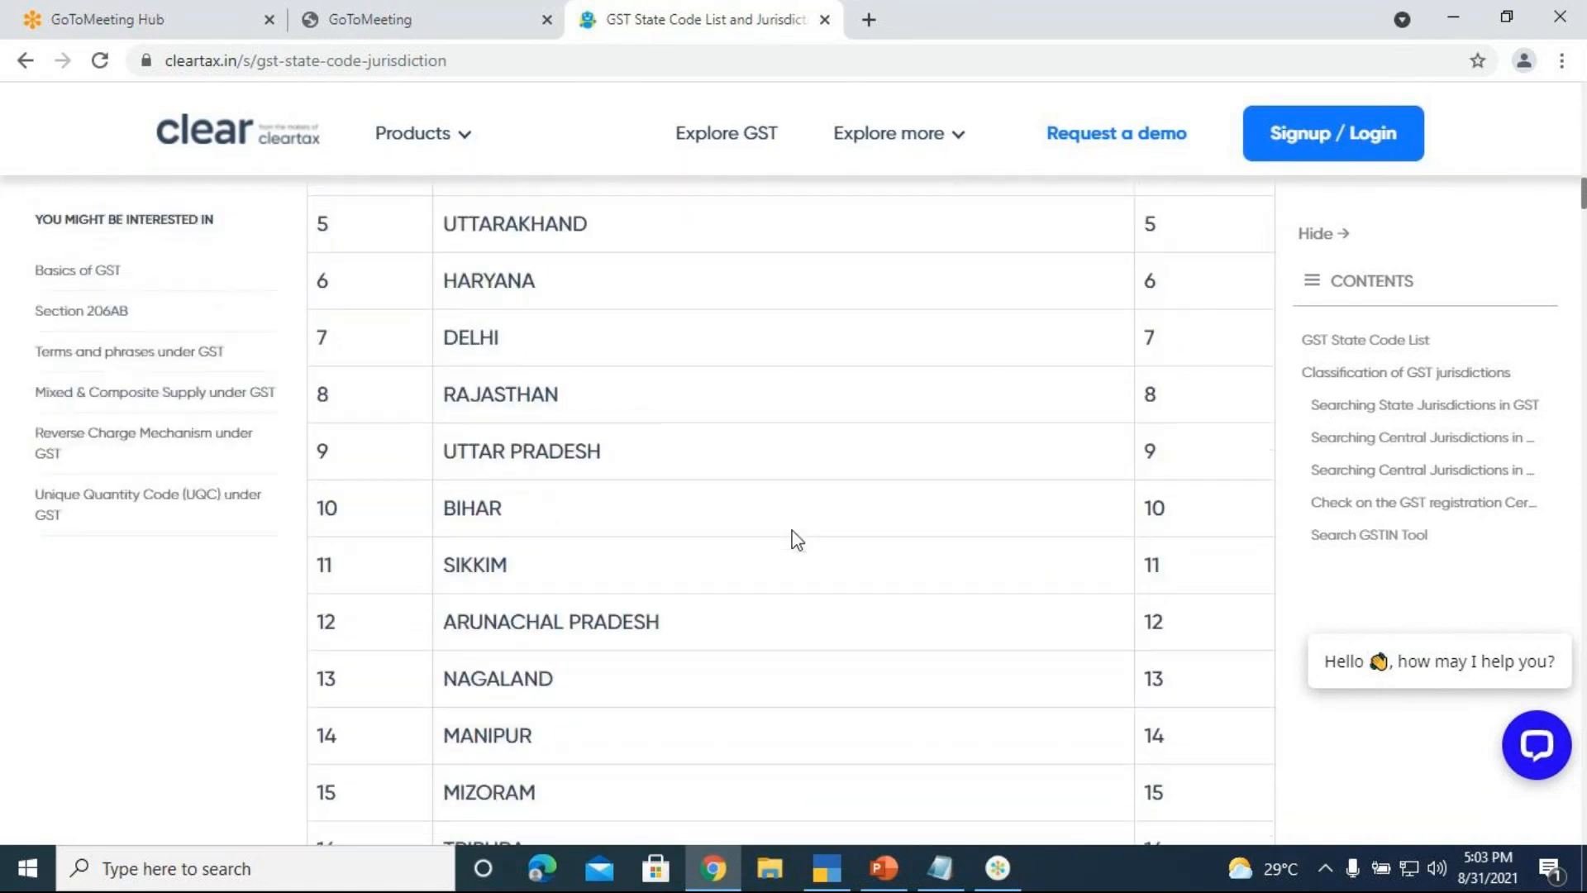
scroll(781, 550, "up", 4)
scroll(781, 553, "down", 12)
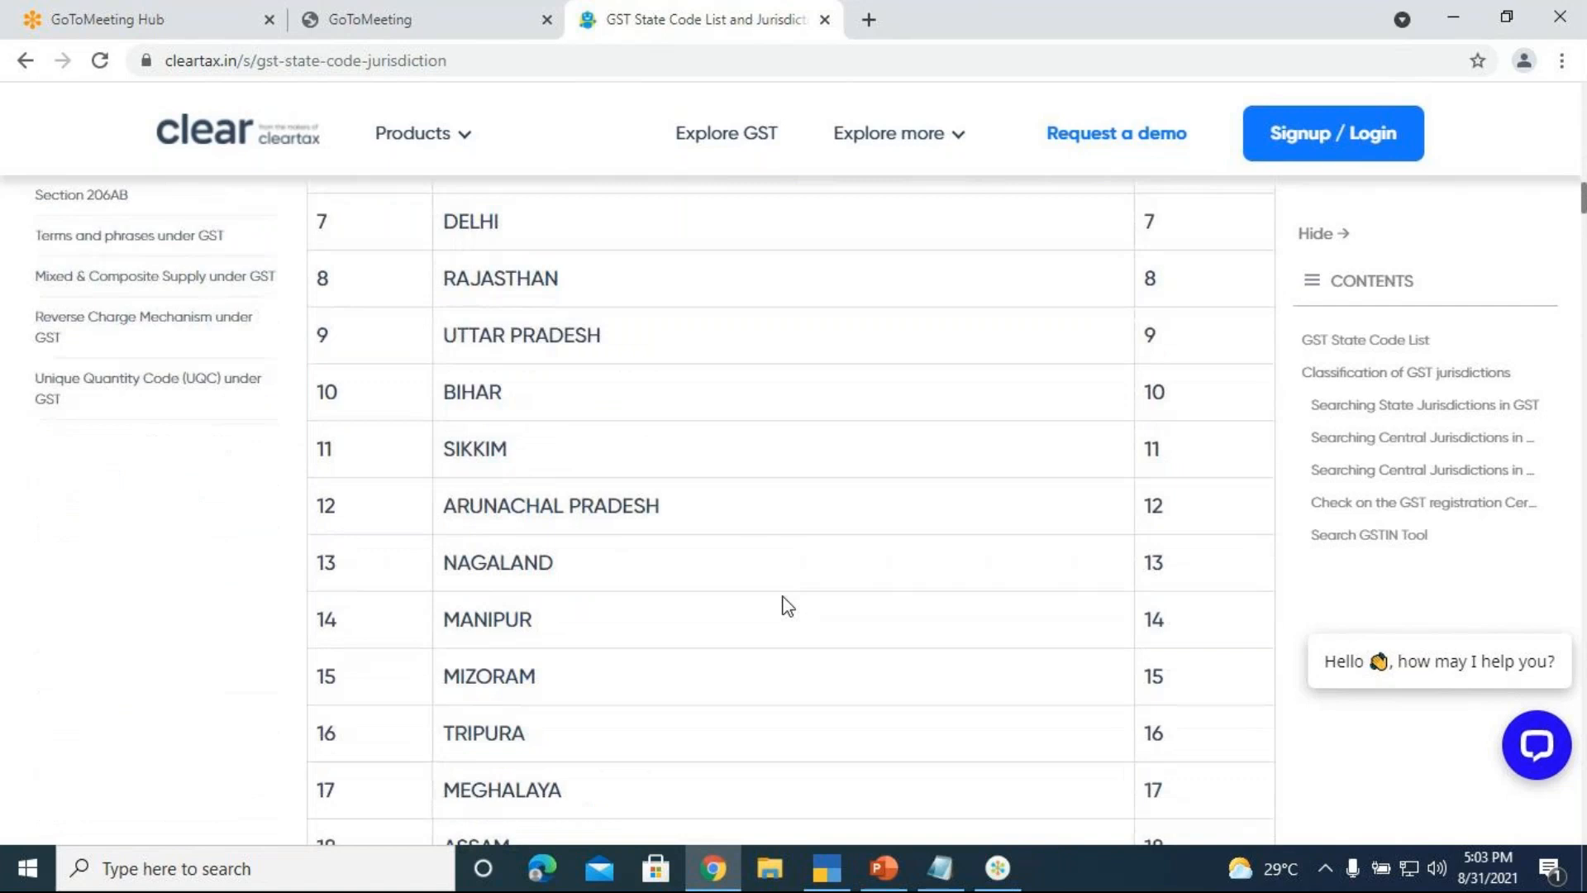
scroll(789, 599, "down", 8)
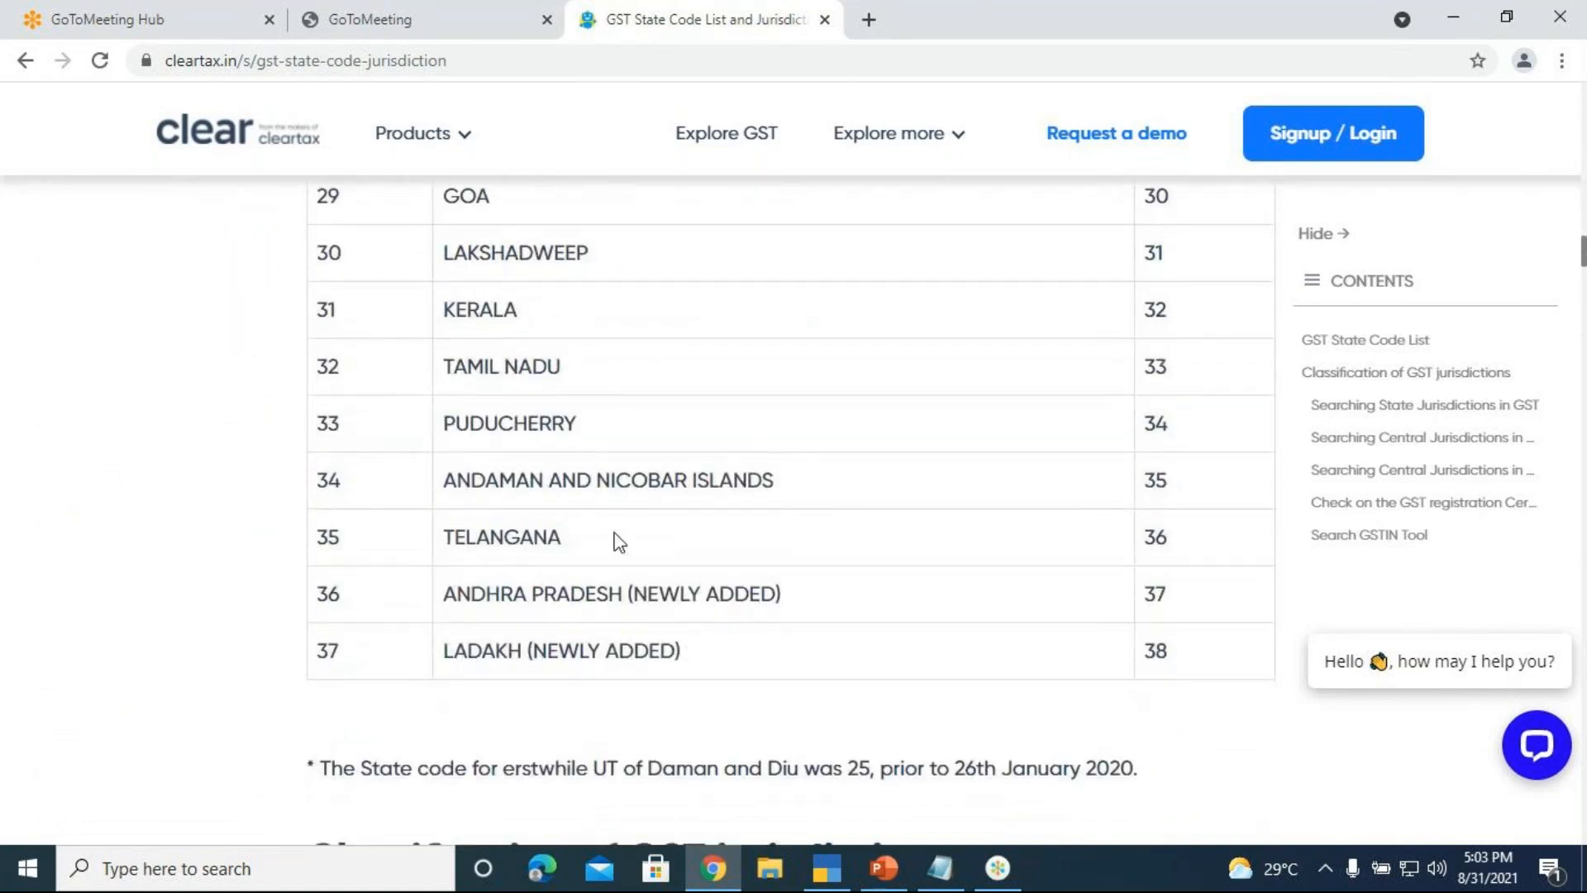
left_click_drag(1144, 357, 1182, 377)
Enter the ledger's GSTIN as 33 followed by TYUIR6778TY6
left_click(822, 868)
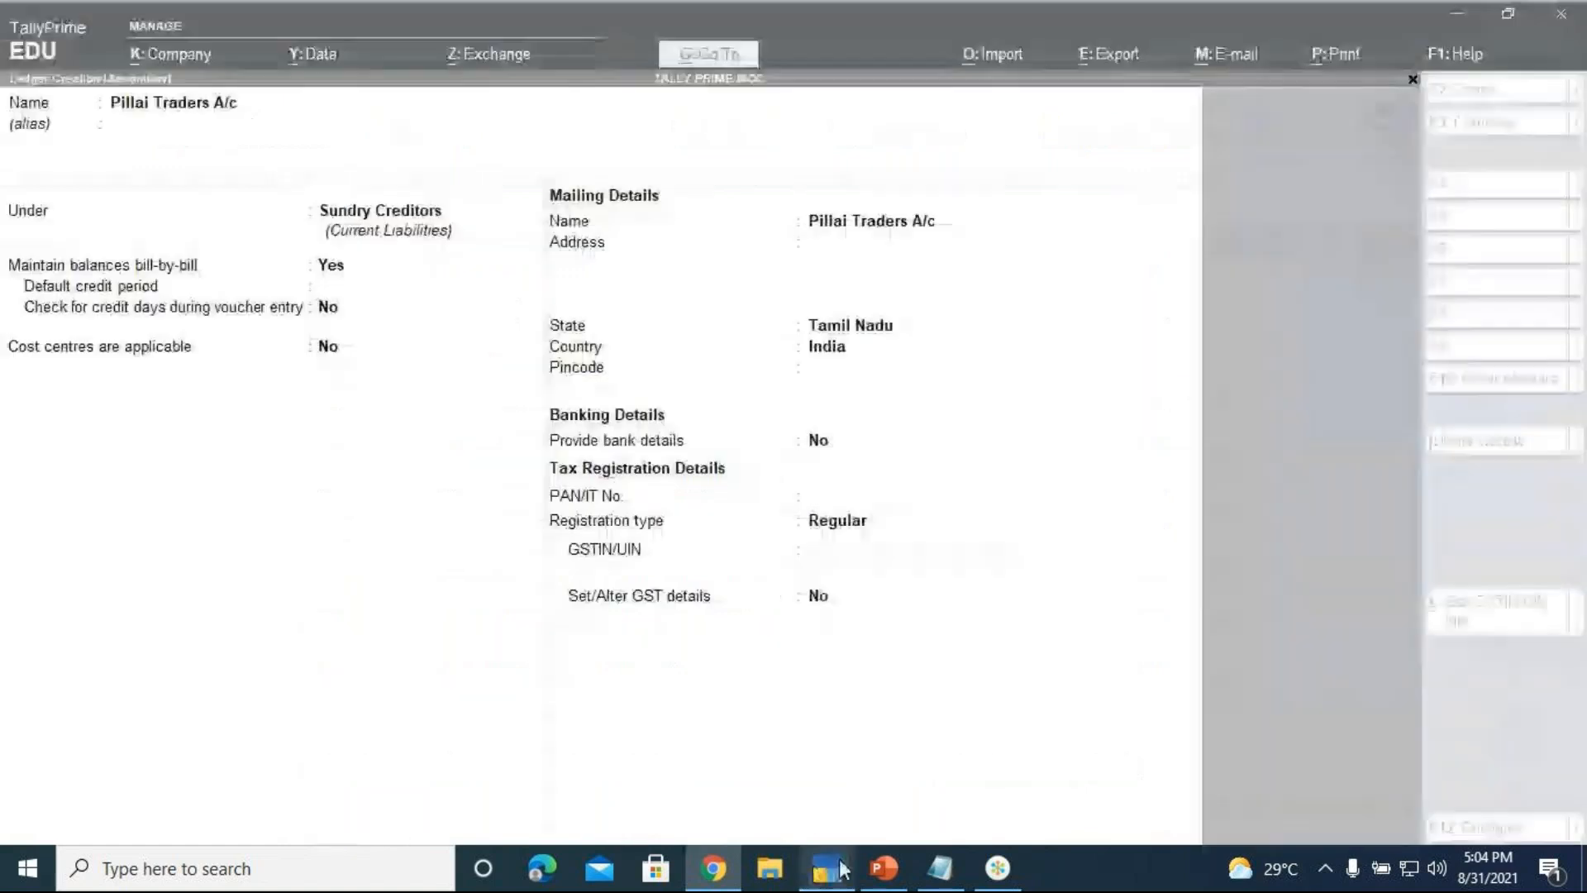
key("ctrl+alt+v")
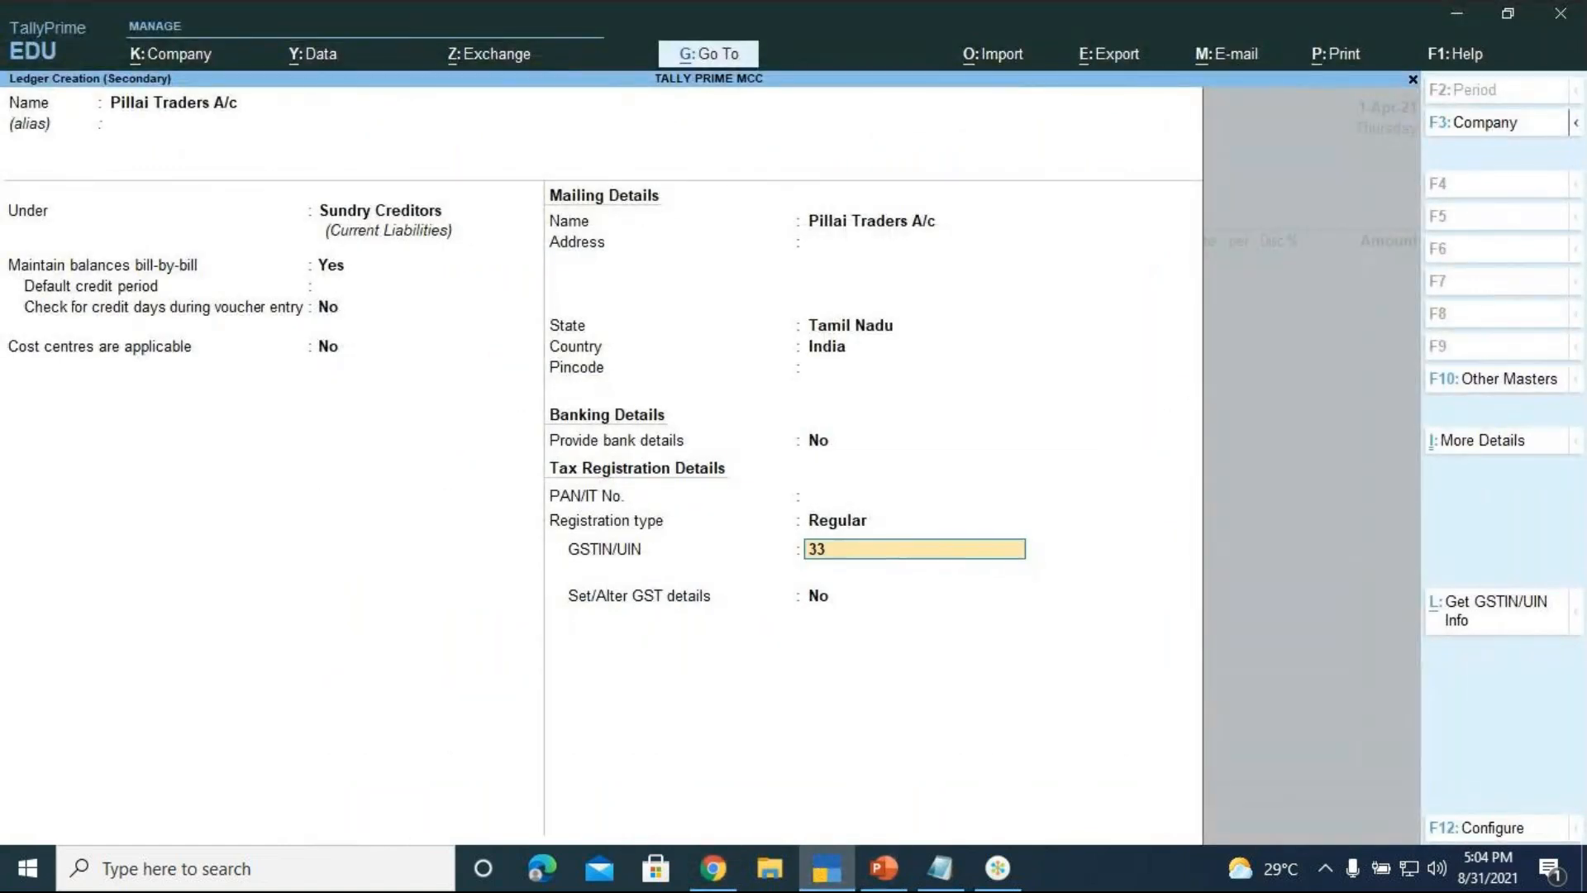
type("TYUIR6778TY6")
key("Return")
Enable GST details with Regular registration and Not Applicable party type, then save the ledger
key("Return")
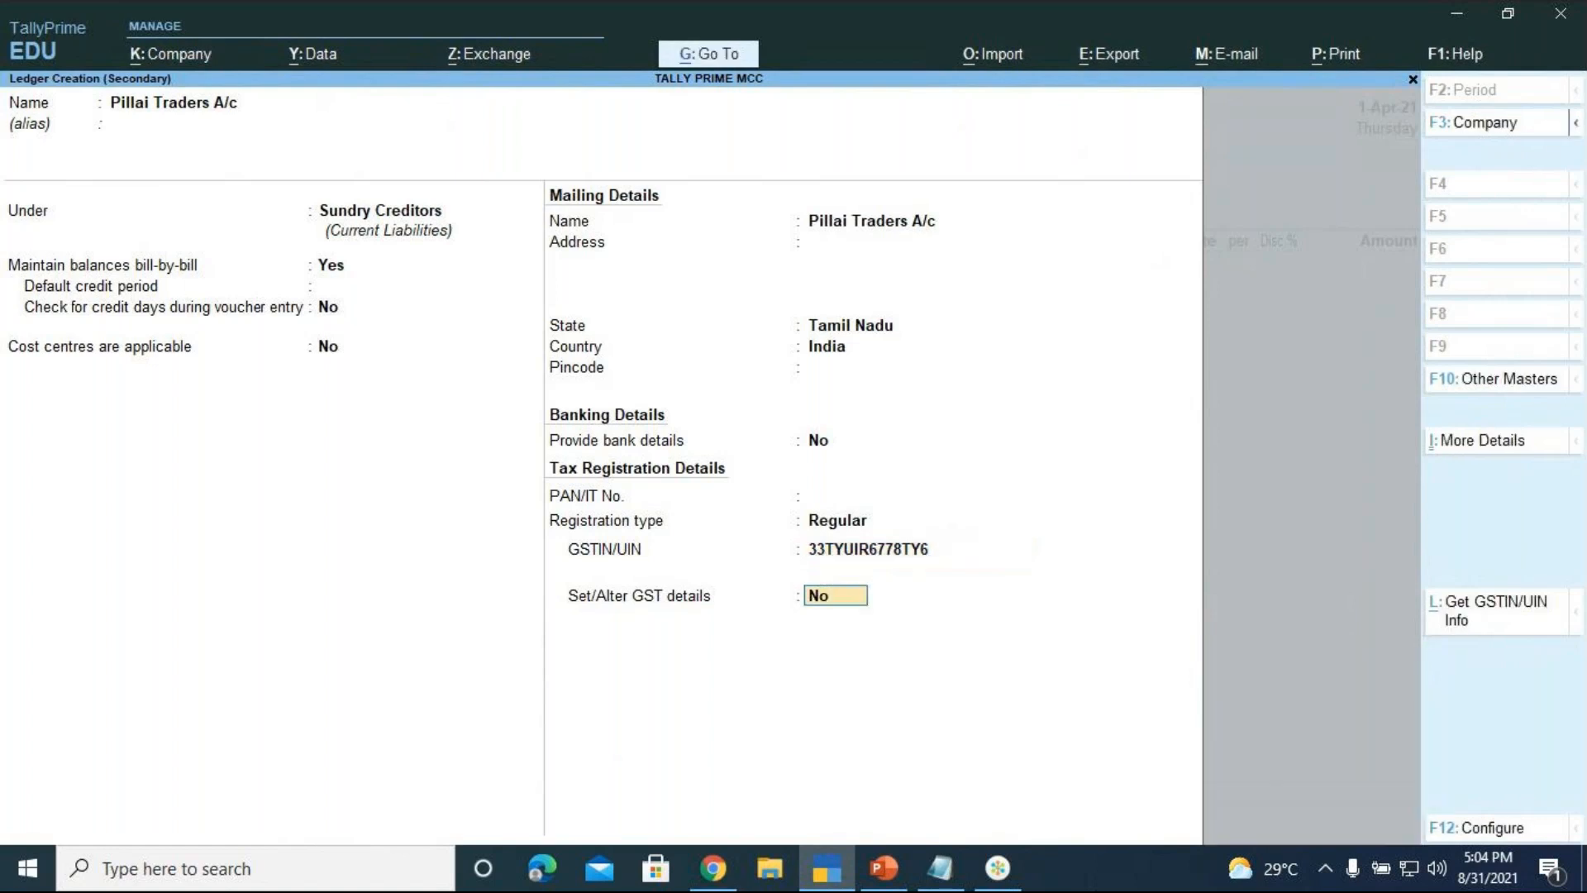
type("y")
key("Return")
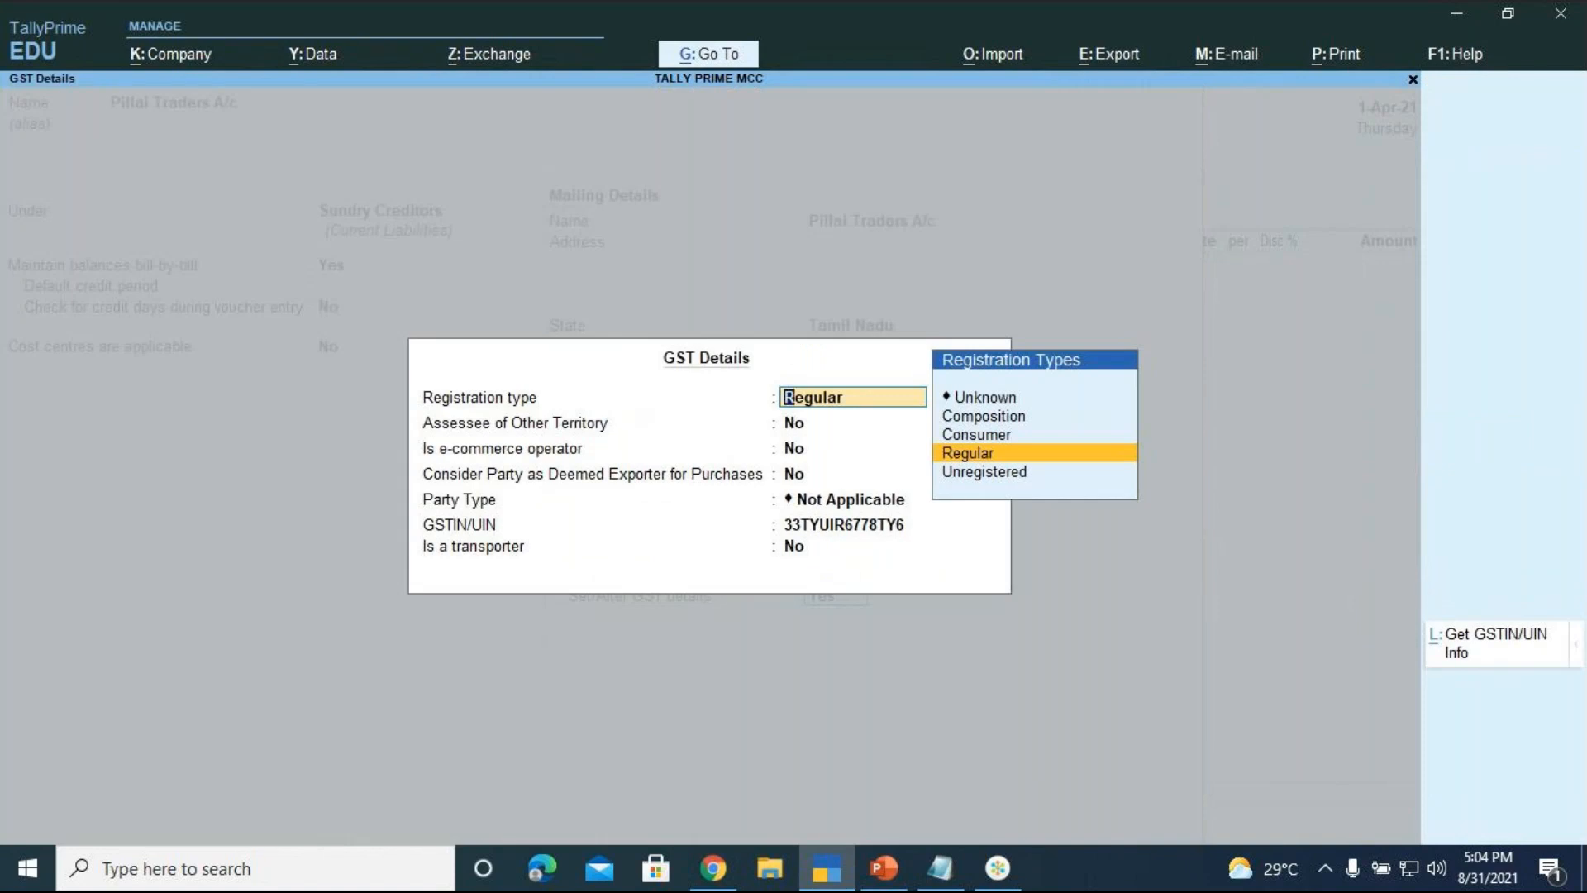
key("Return")
key("Return")
key("Return")
key("Return")
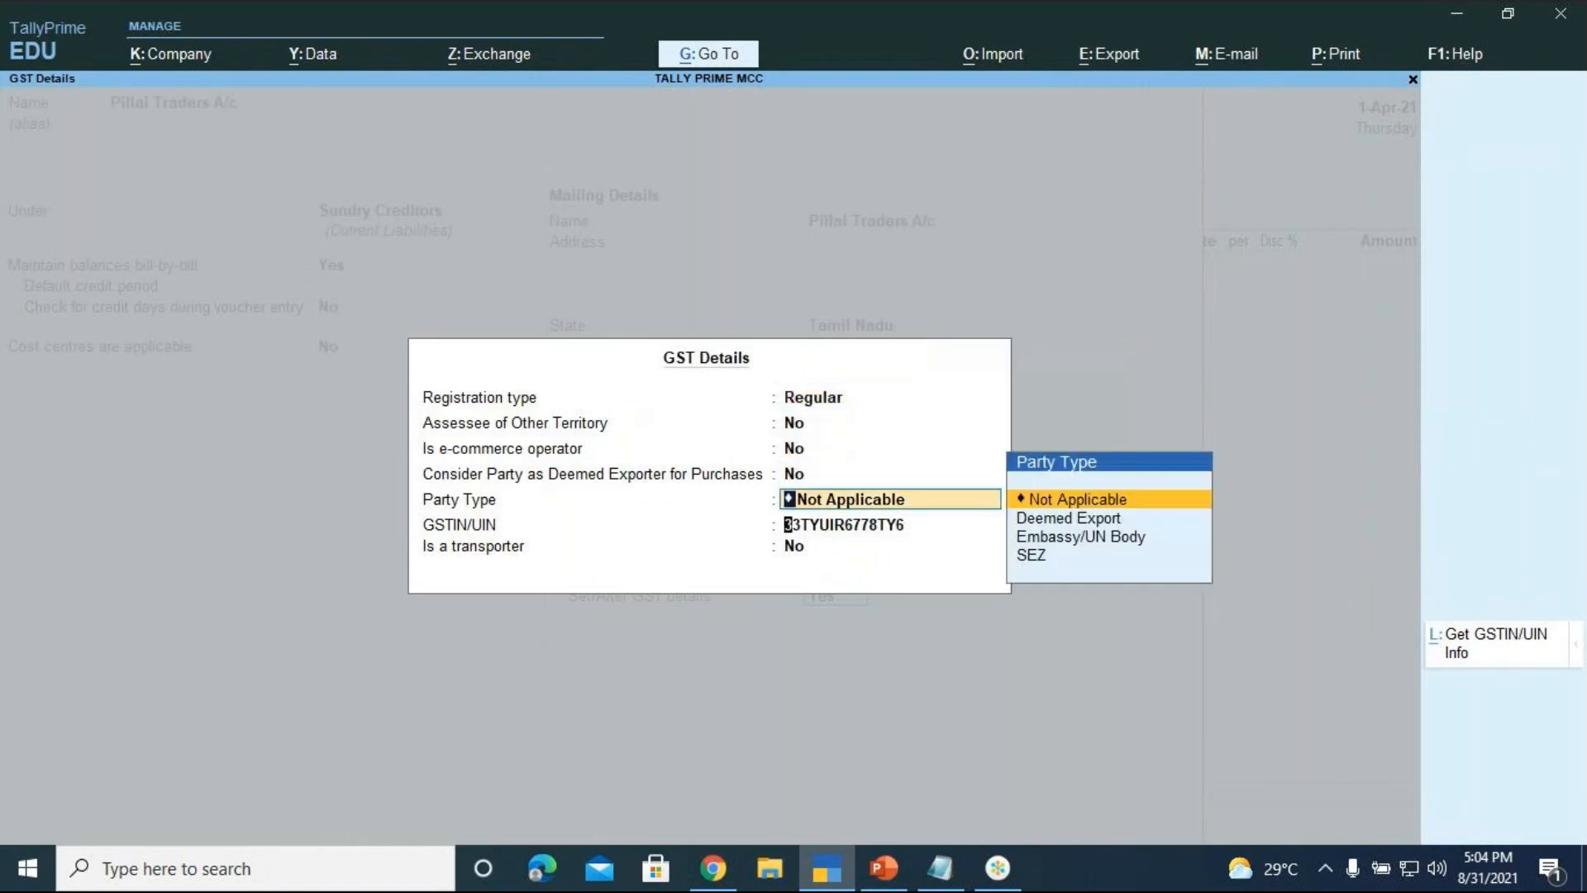
key("Return")
key("Return")
key("Return")
key("Return")
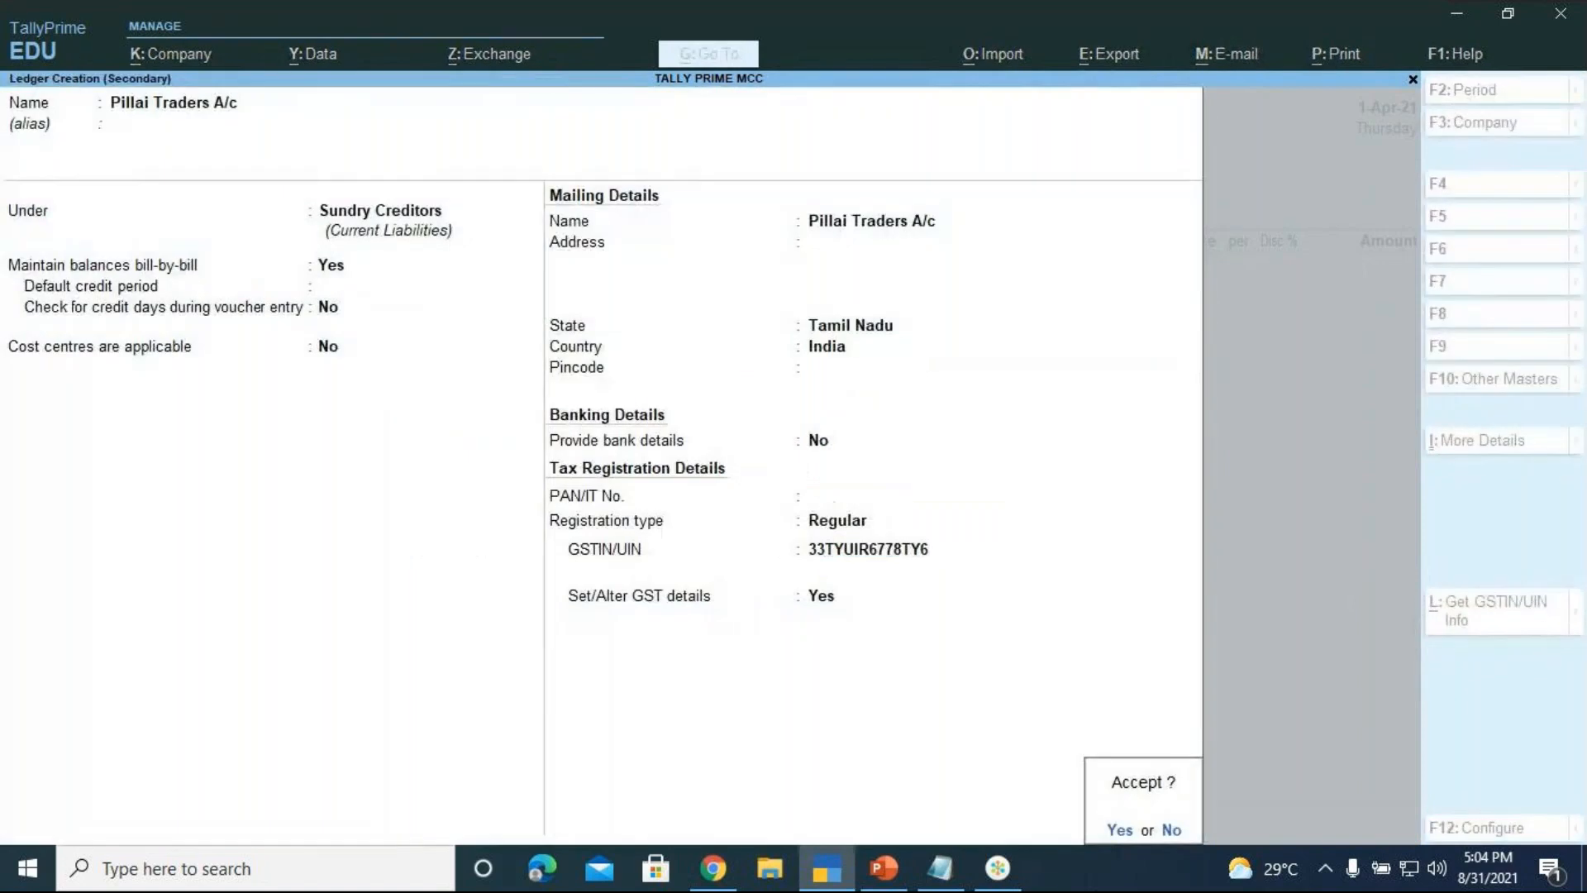
key("Return")
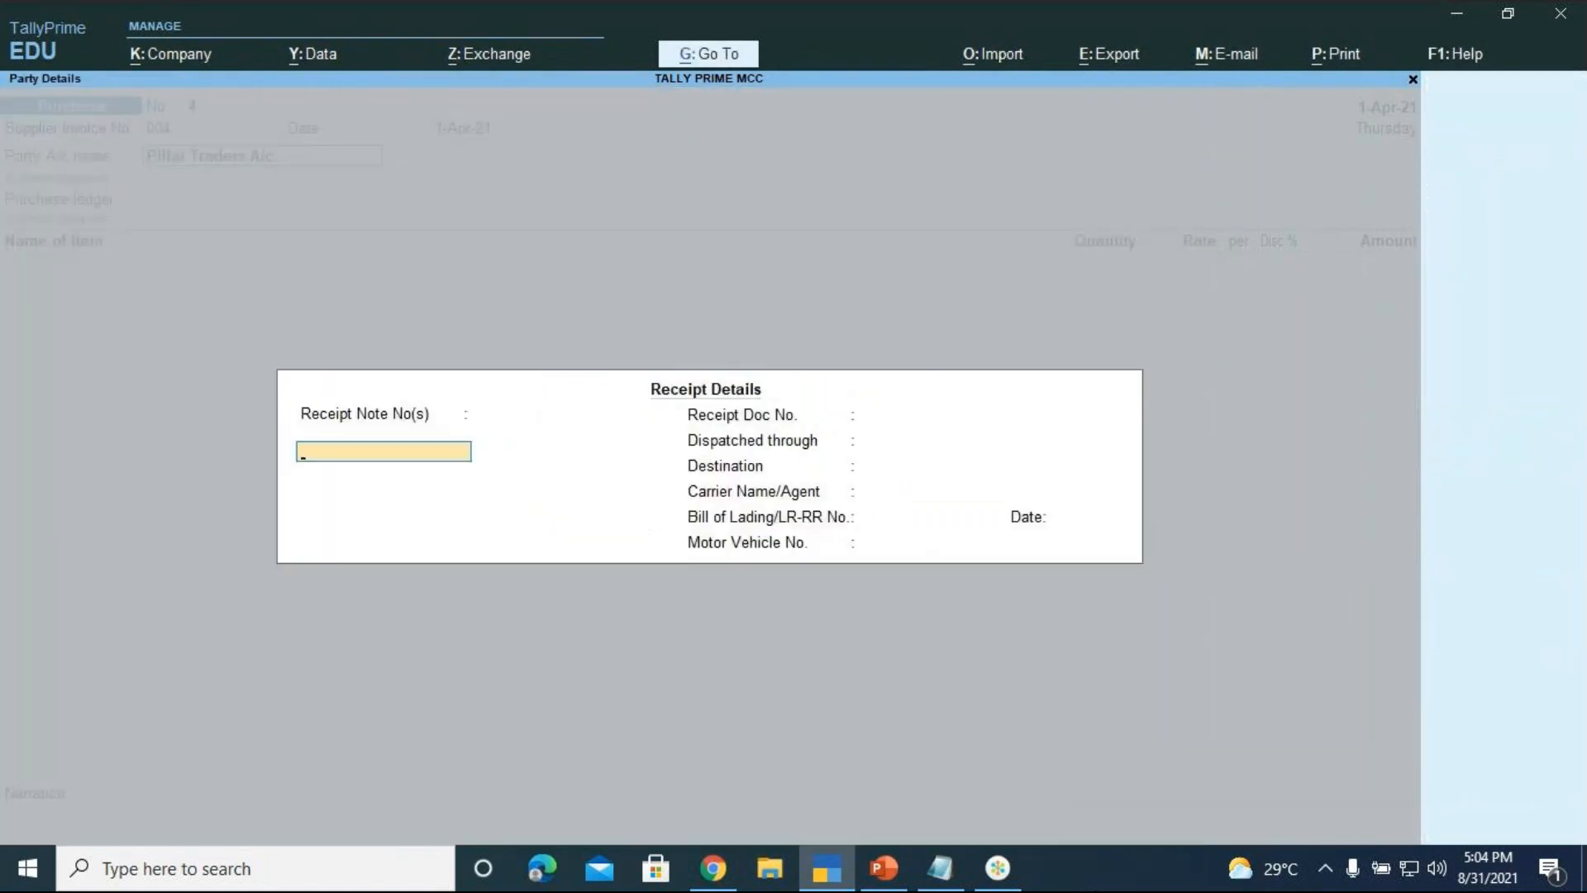
Accept the receipt details and Pillai Traders A/c's Tamil Nadu party details
key("Return")
key("Return")
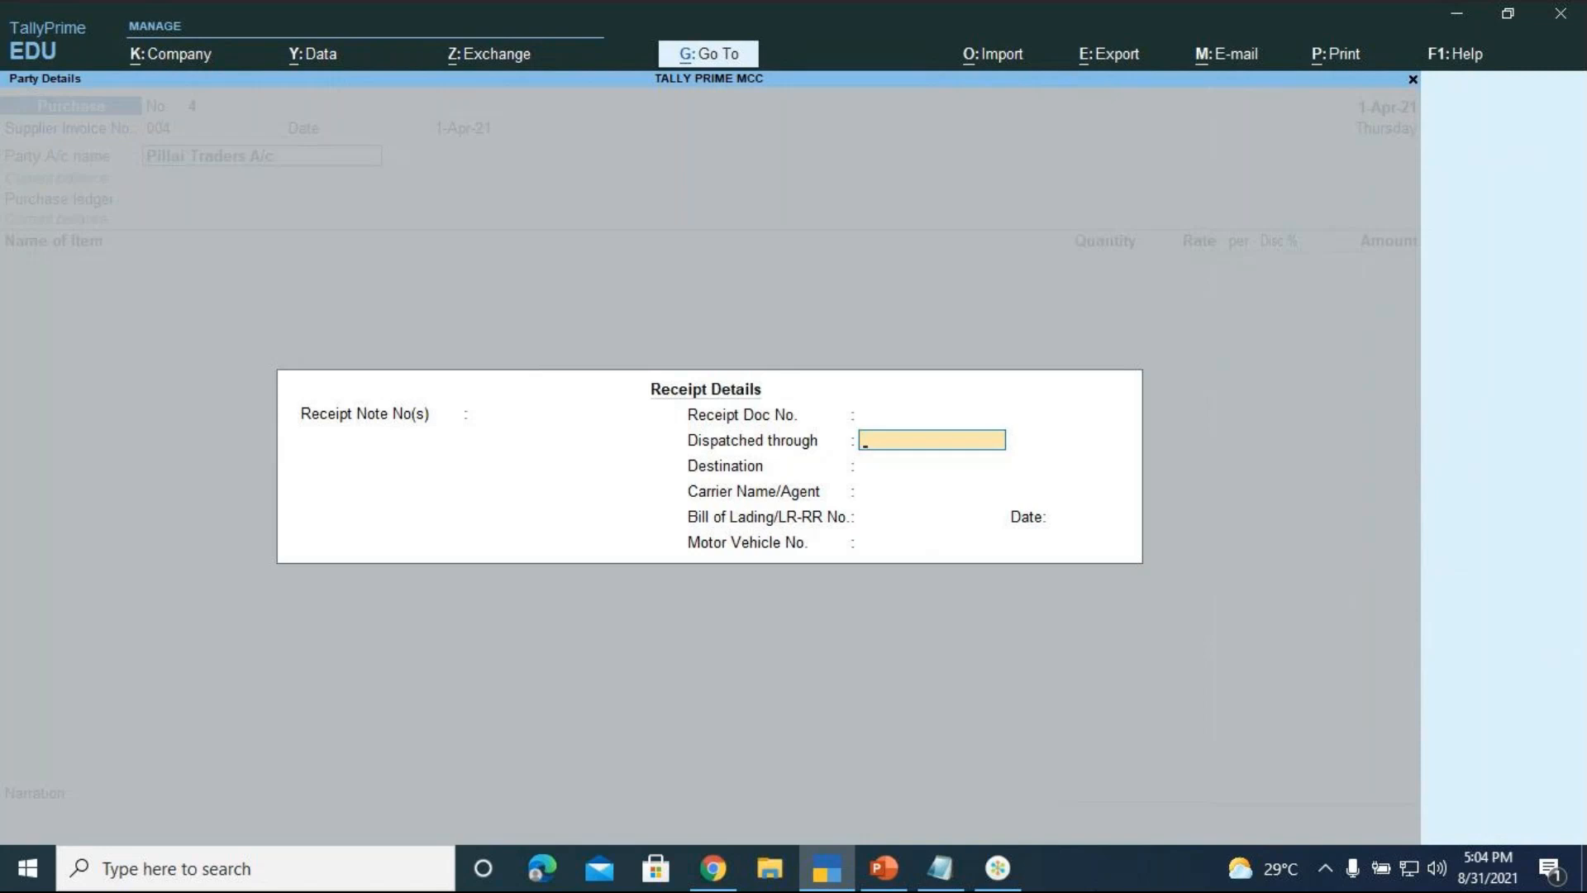
key("Return")
key("Return")
key("Return")
key("Return")
key("Return")
key("Return")
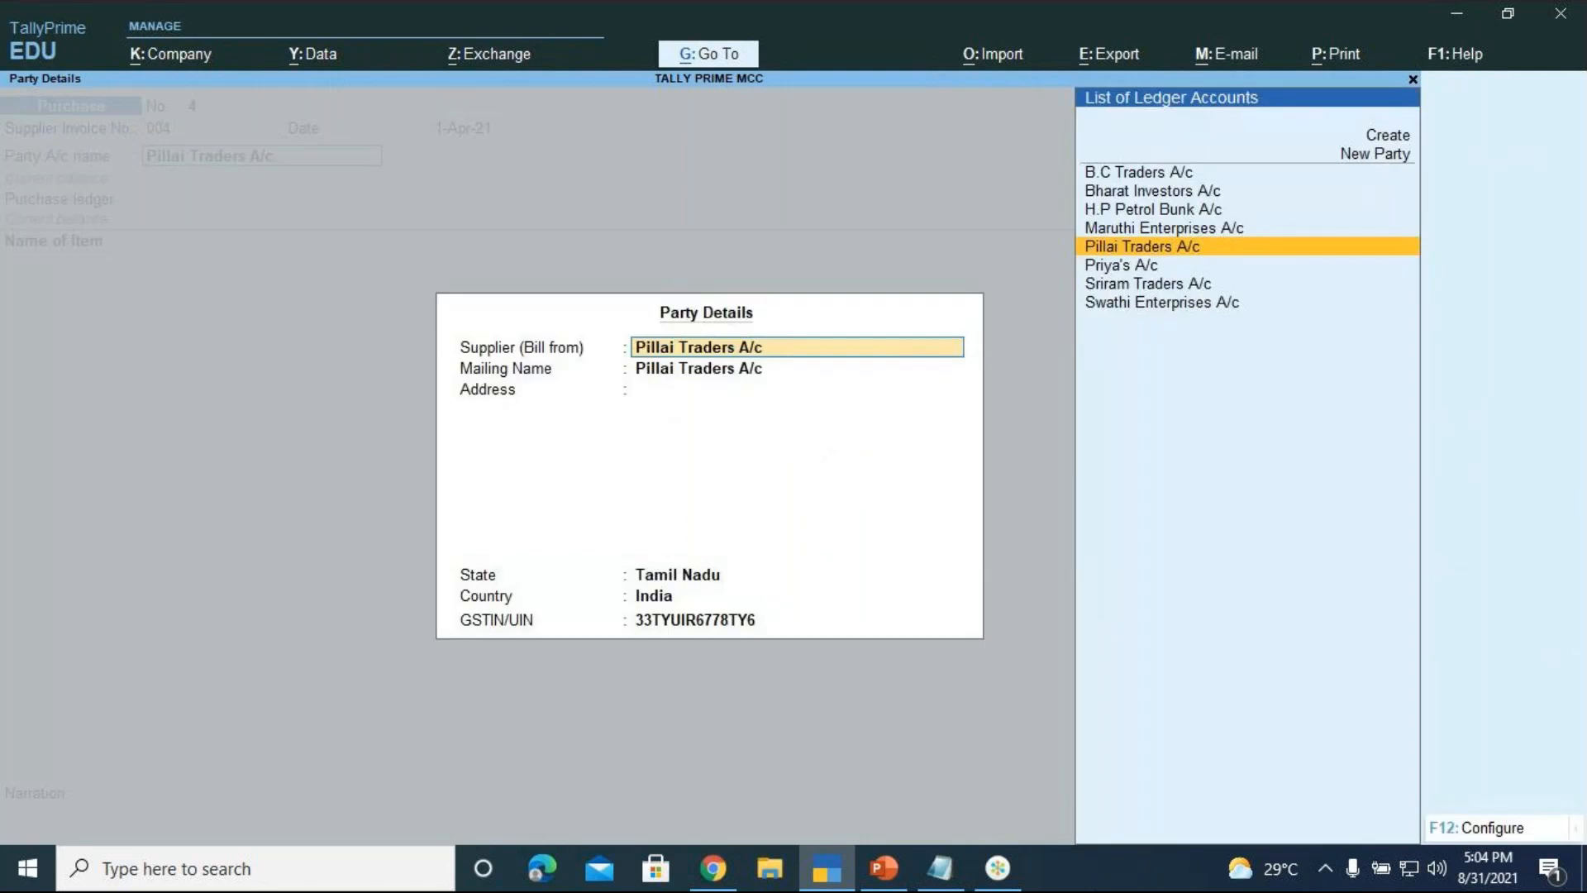
key("Return")
key("Return")
key("Return")
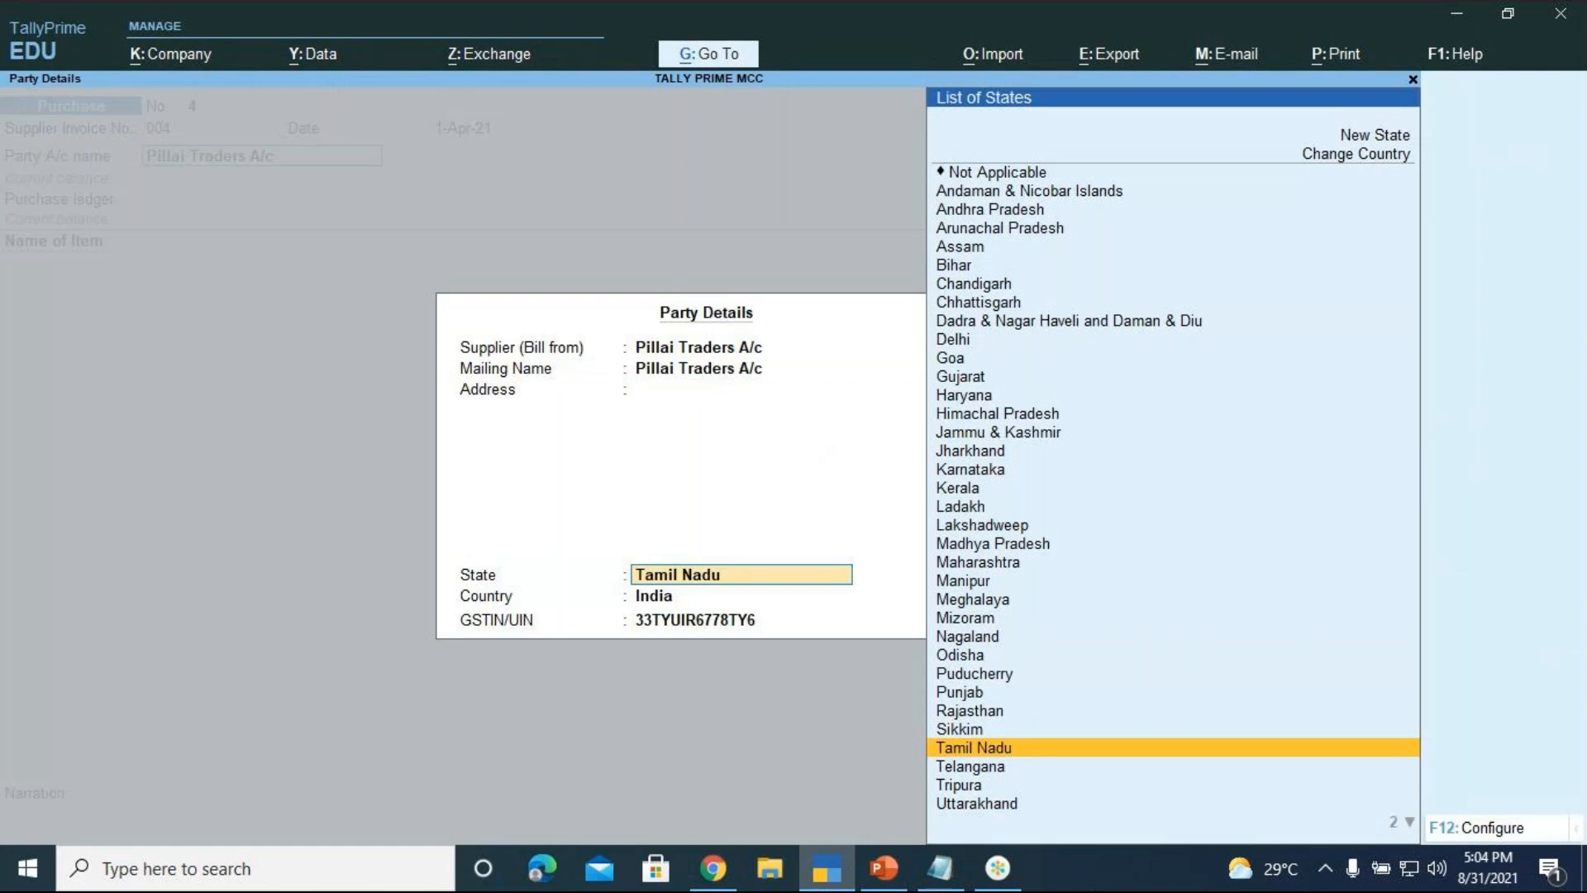
key("Return")
key("Return")
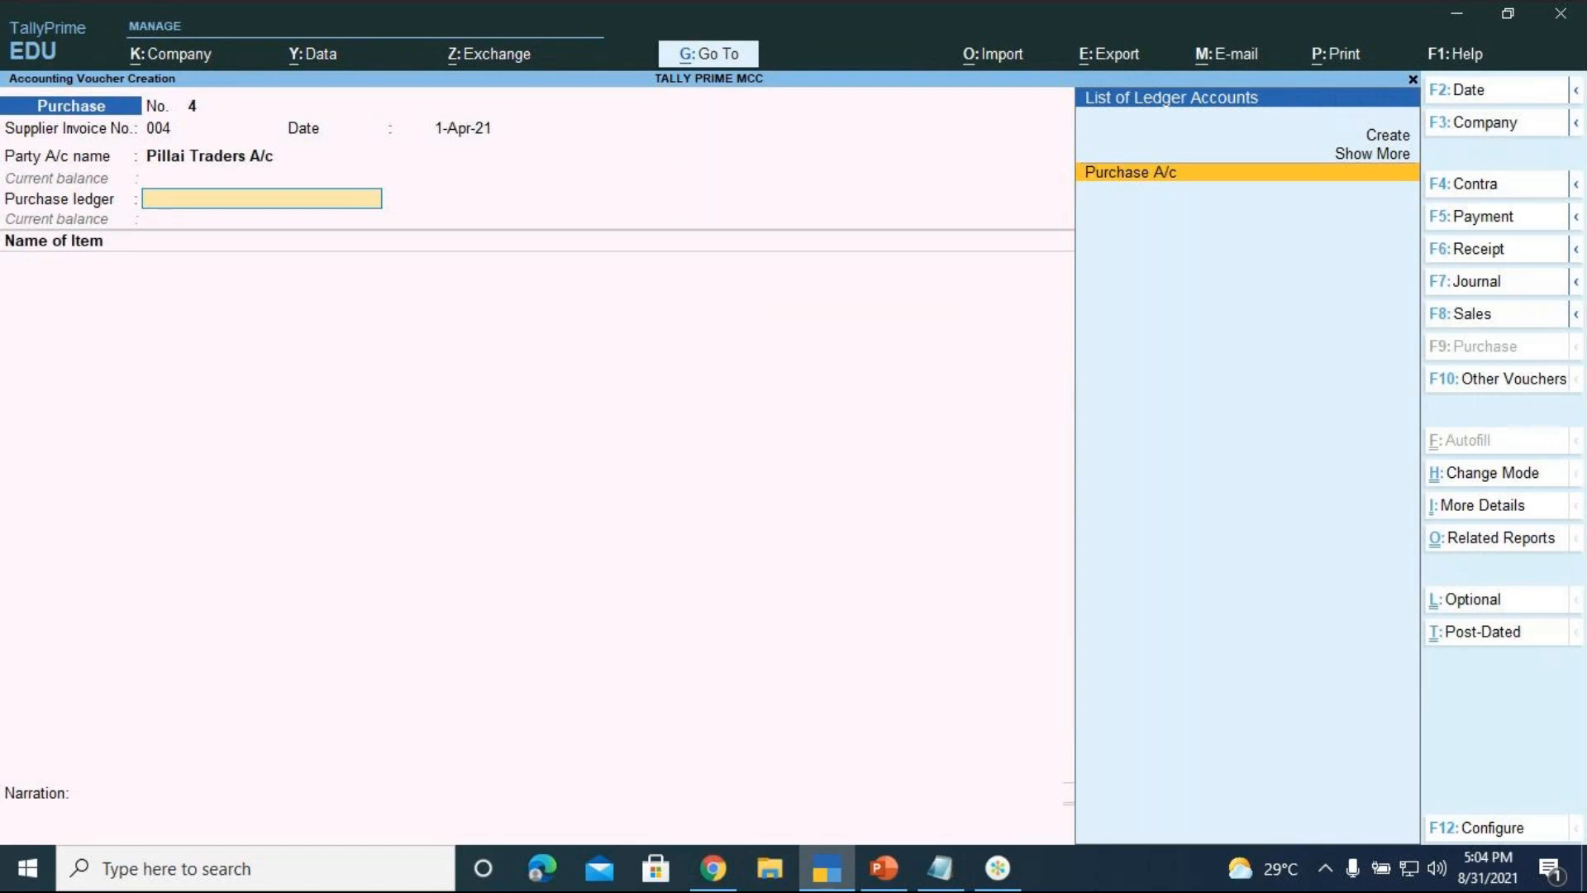
Choose Purchase A/c as the purchase ledger and close the GST classification list unselected
key("Return")
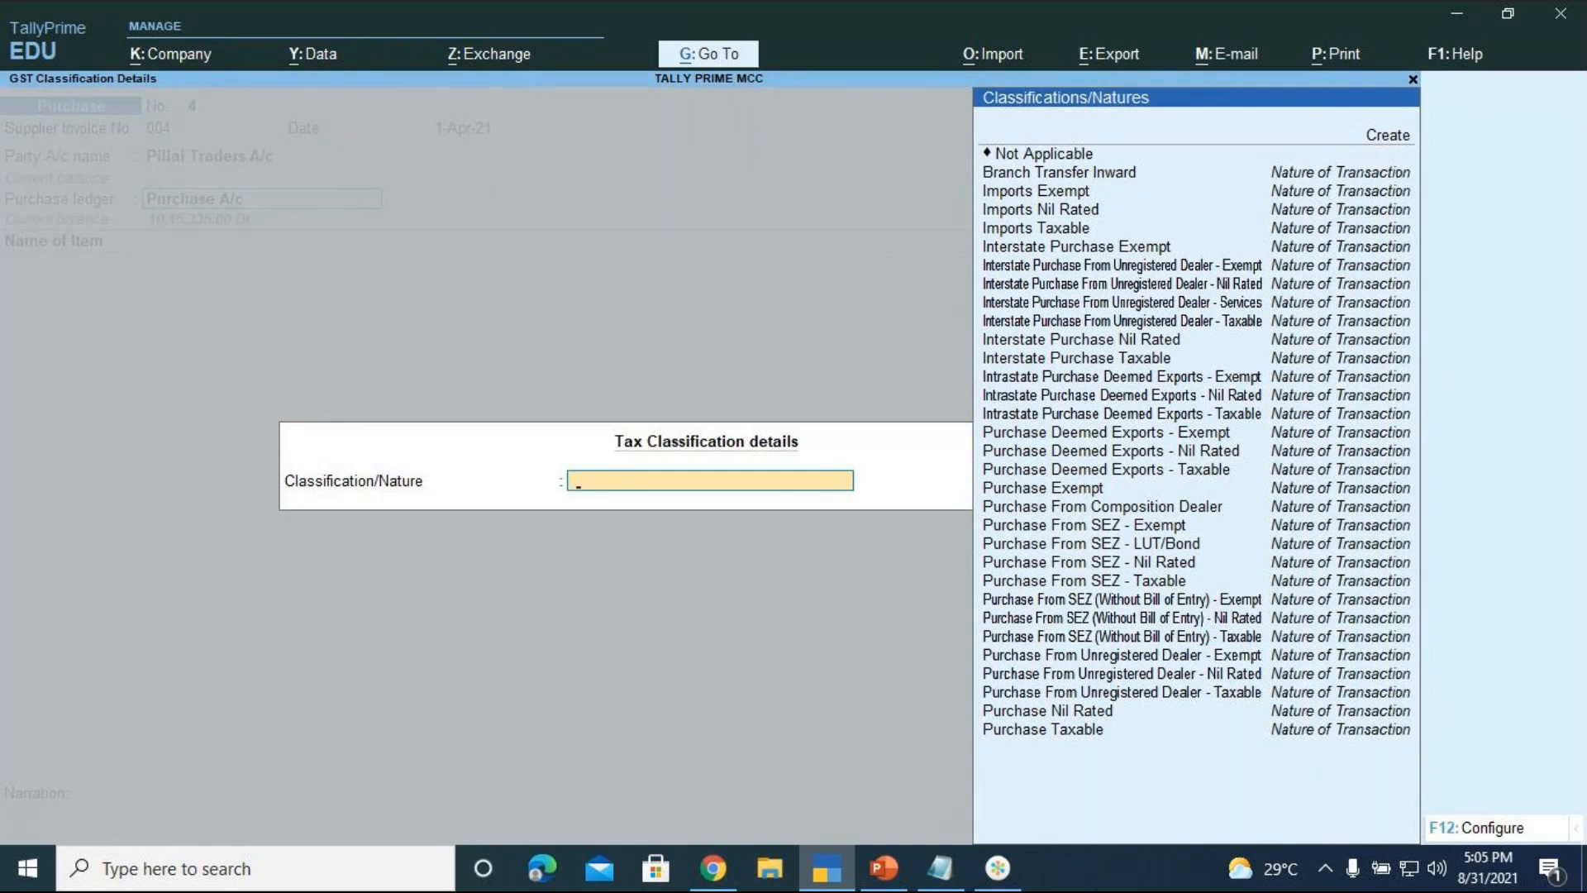
key("Down")
key("Down")
key("Down")
key("Down")
key("Down")
key("Down")
key("Down")
key("Down")
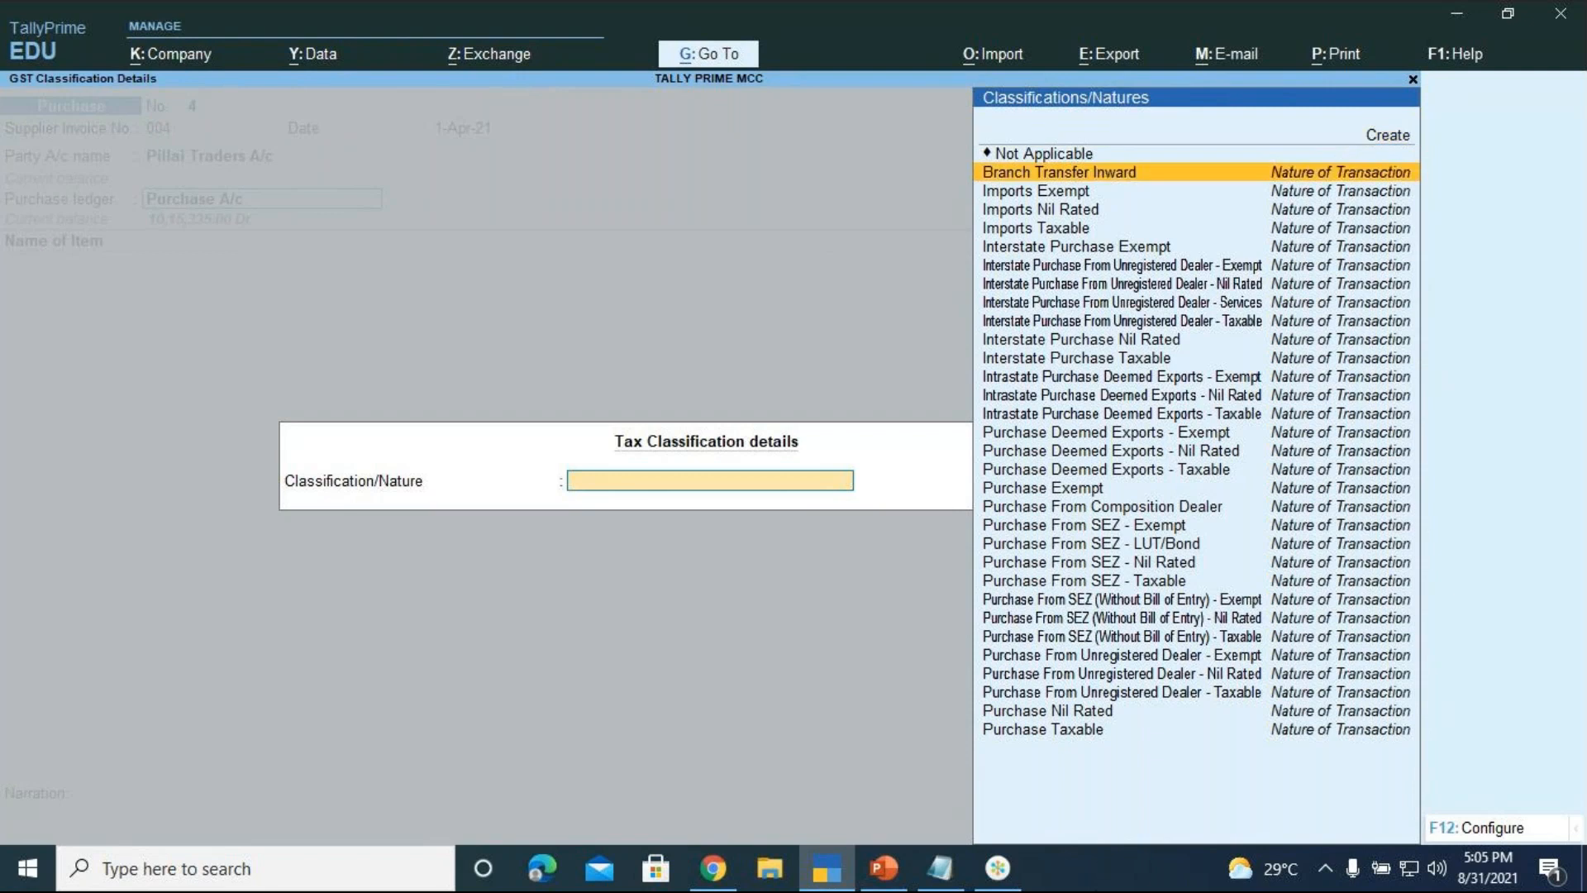
key("Down")
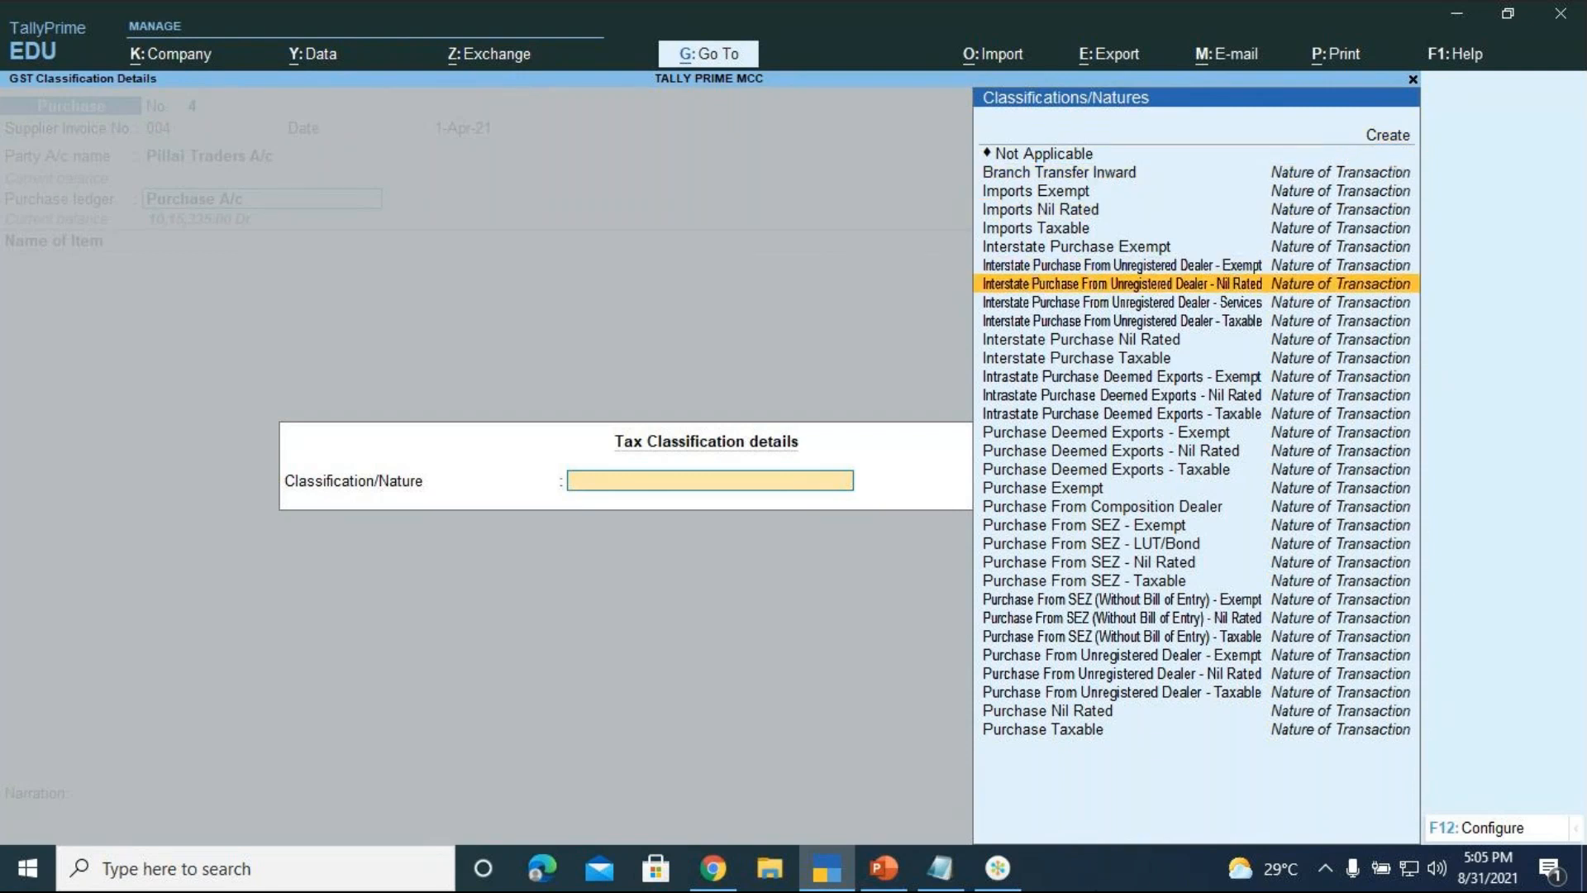
key("Down")
key("Down")
key("Down")
key("Down")
key("Down")
key("Down")
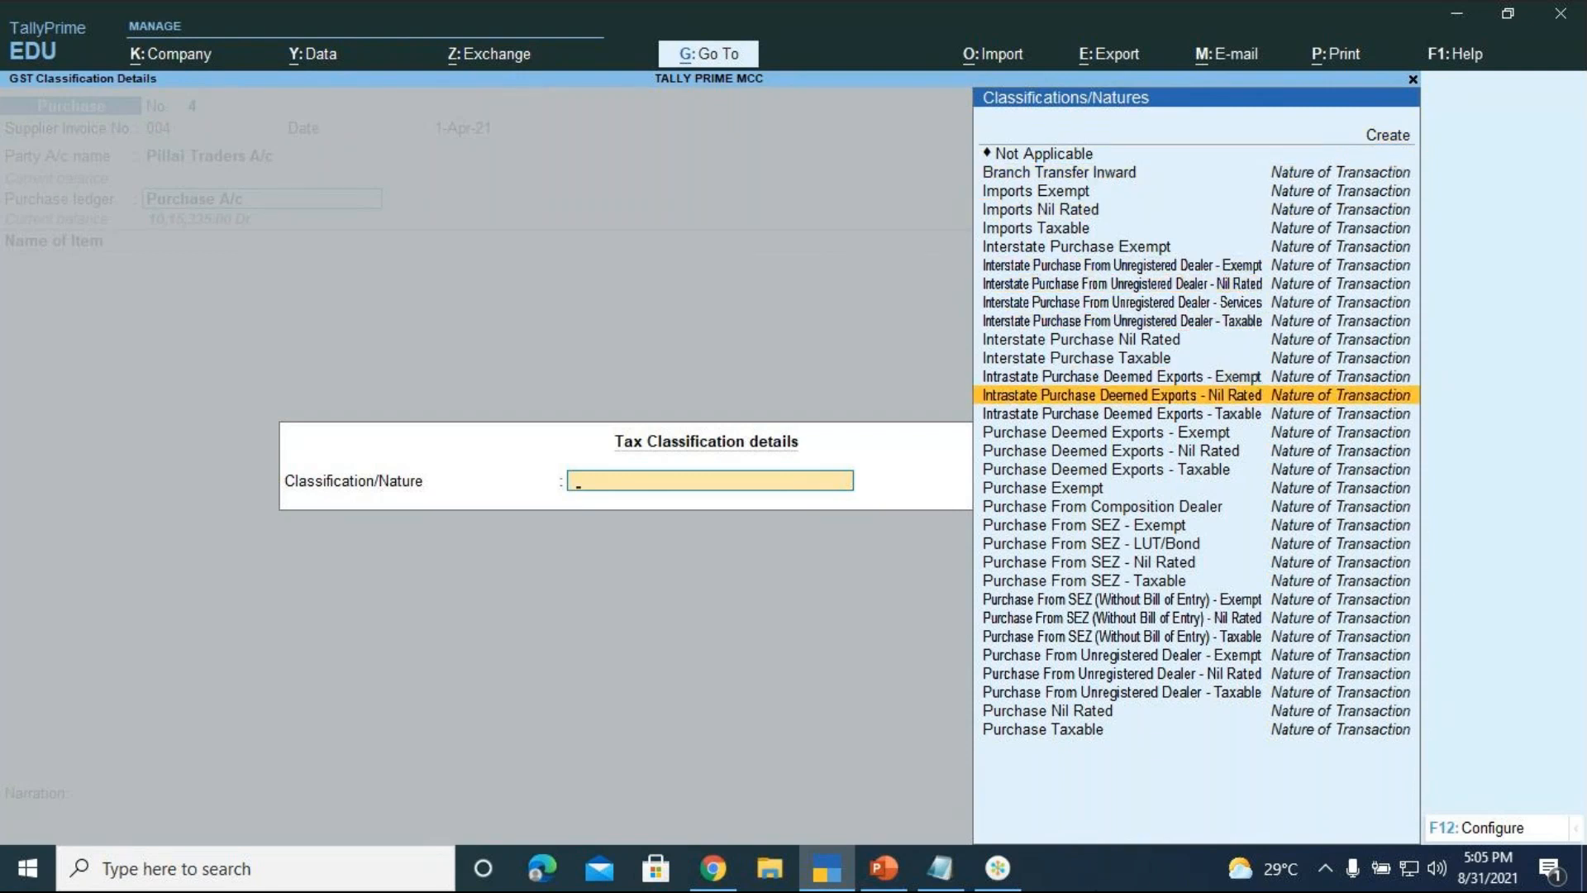
key("Up")
key("Up")
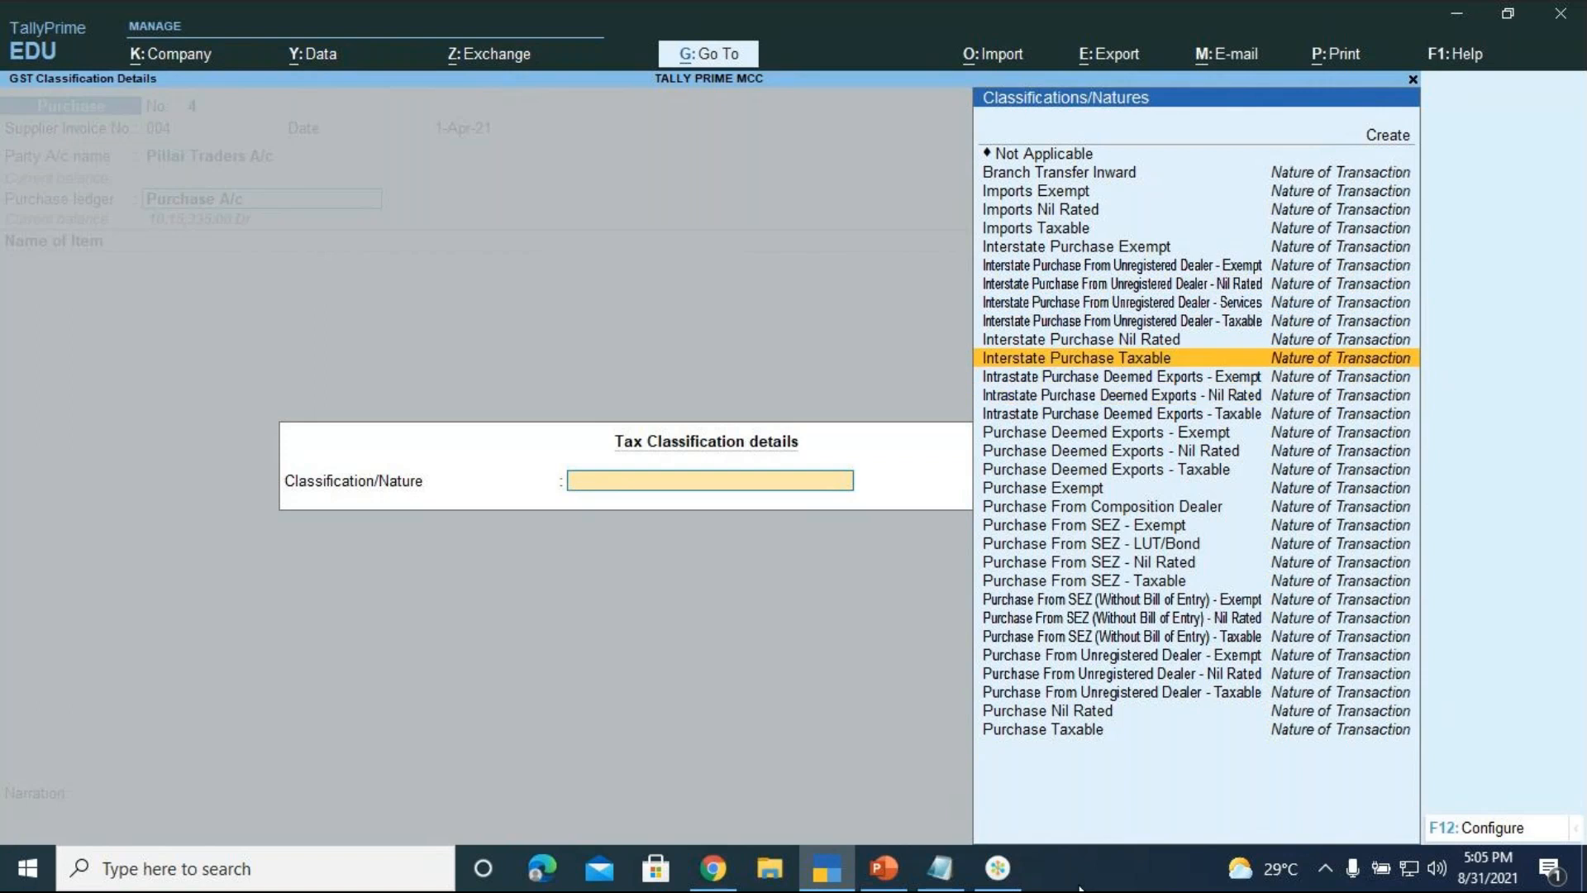
left_click(1009, 882)
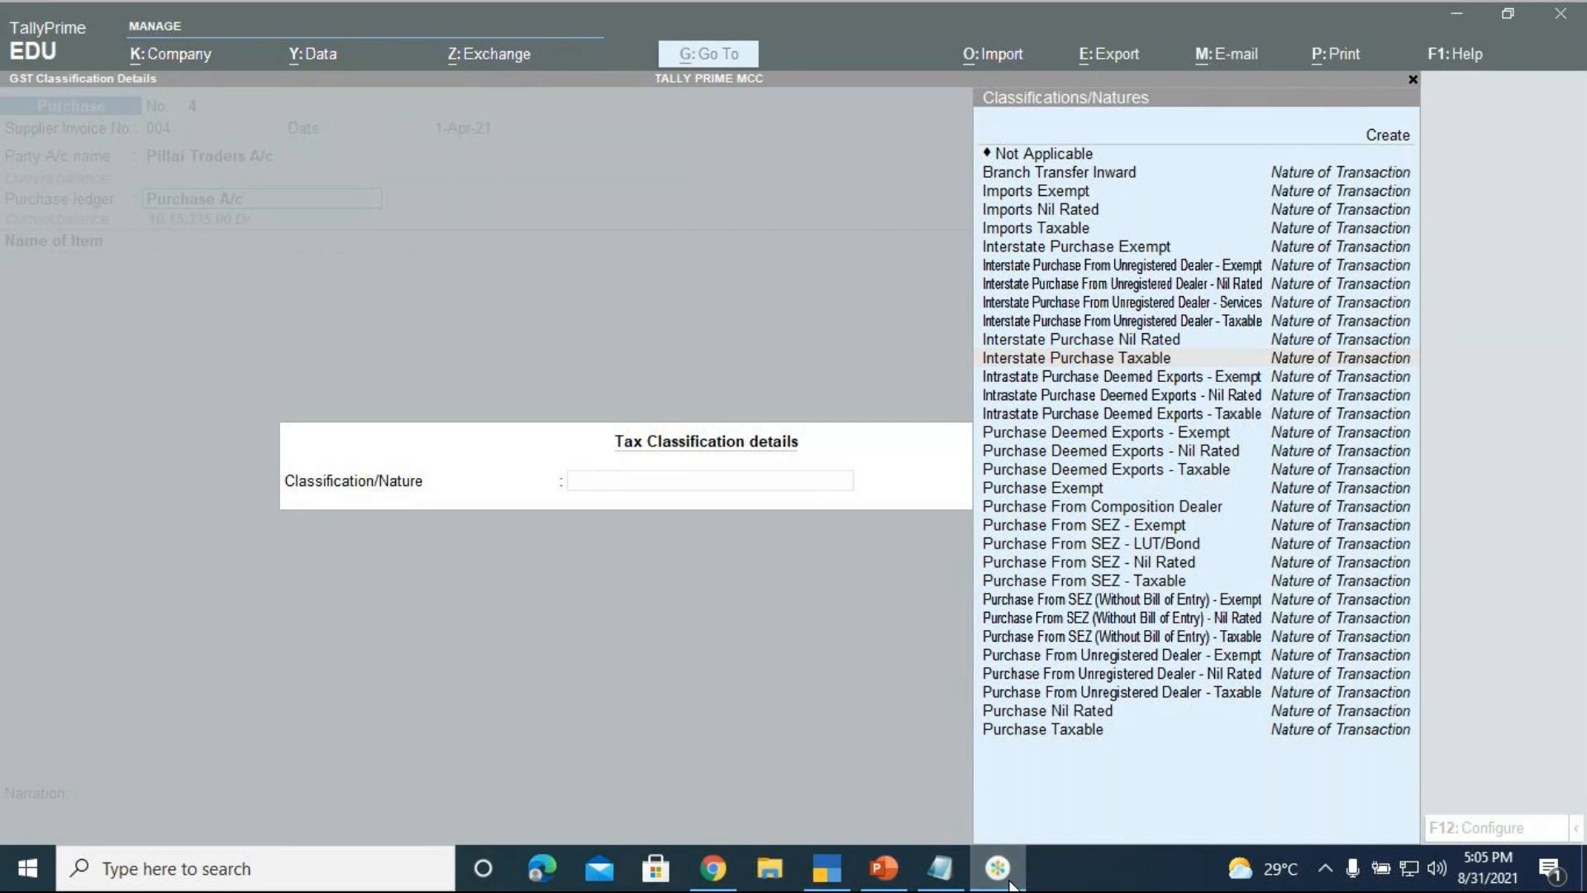
left_click(1010, 881)
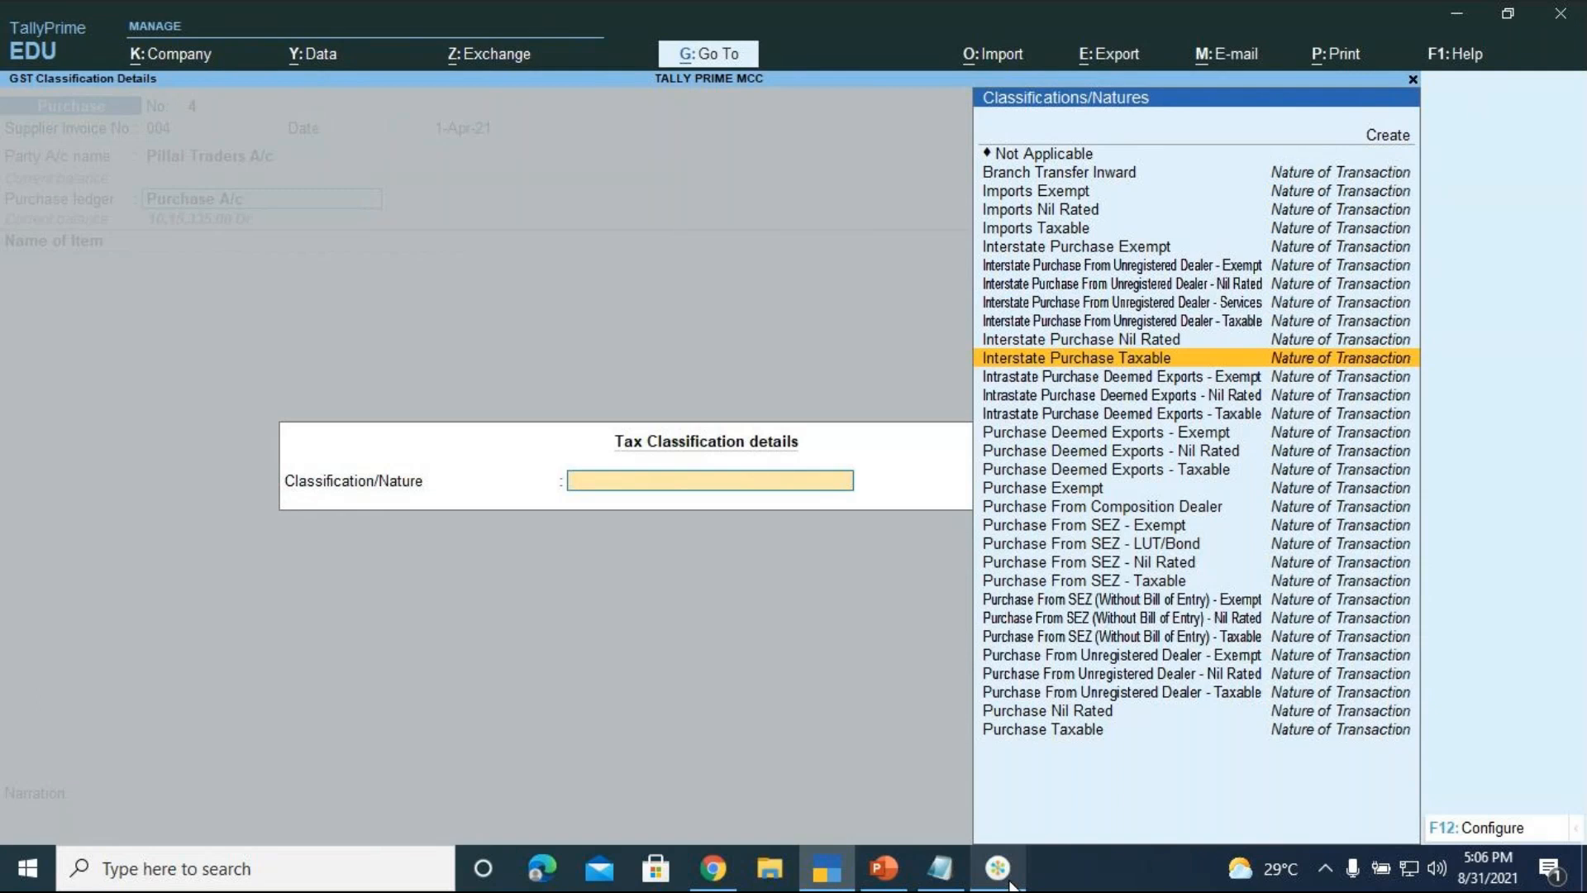
key("Return")
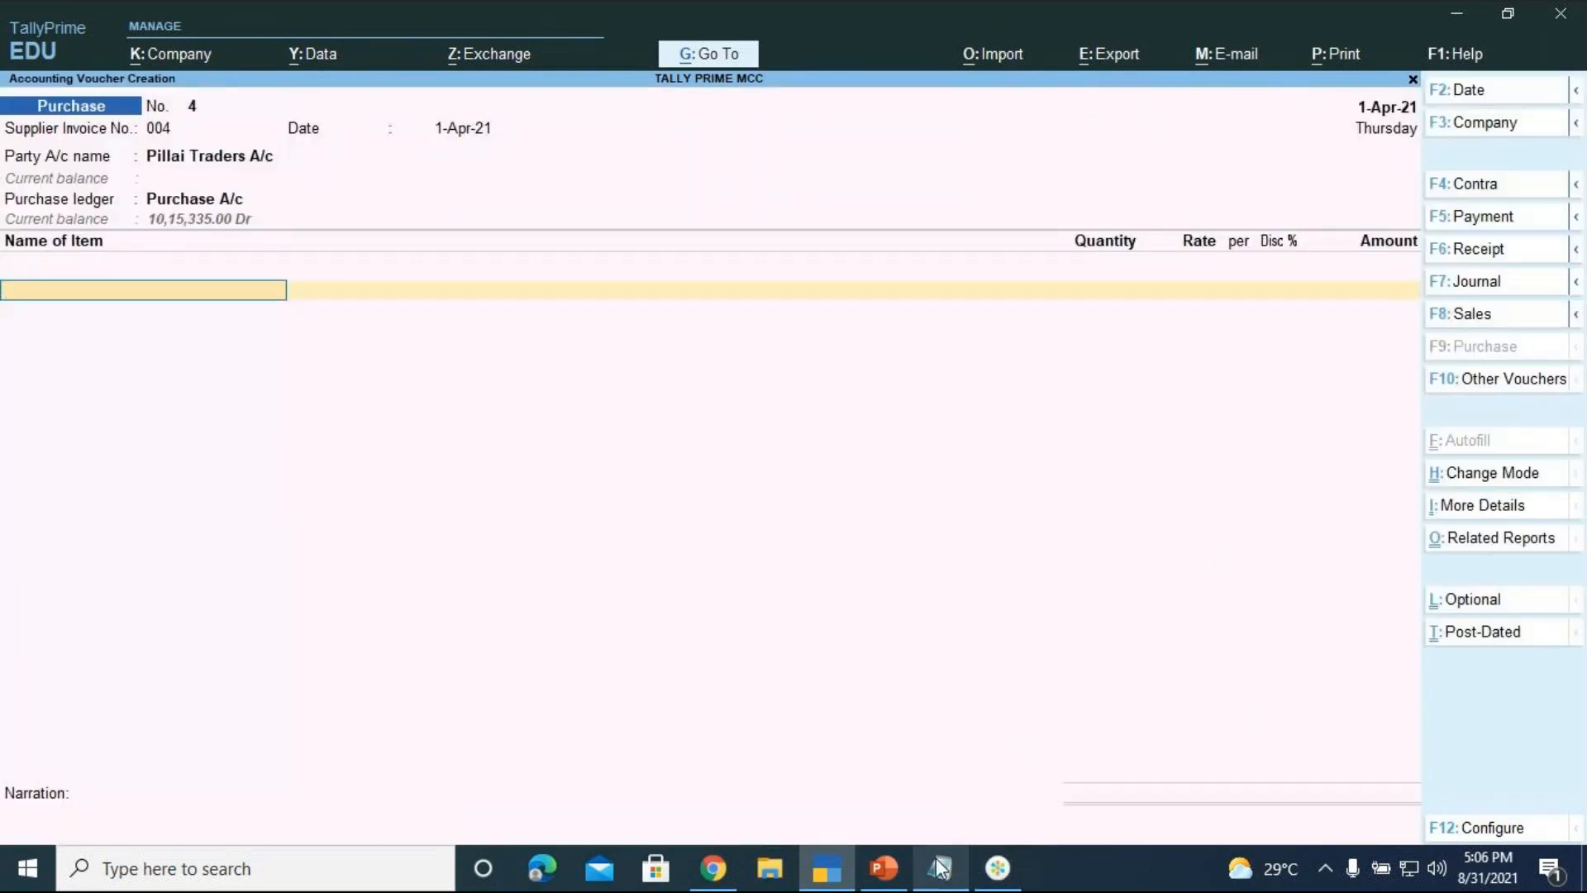
Add 5 Logitech Printers from Location 3 at 15,000 each, totalling 75,000.00
left_click(910, 878)
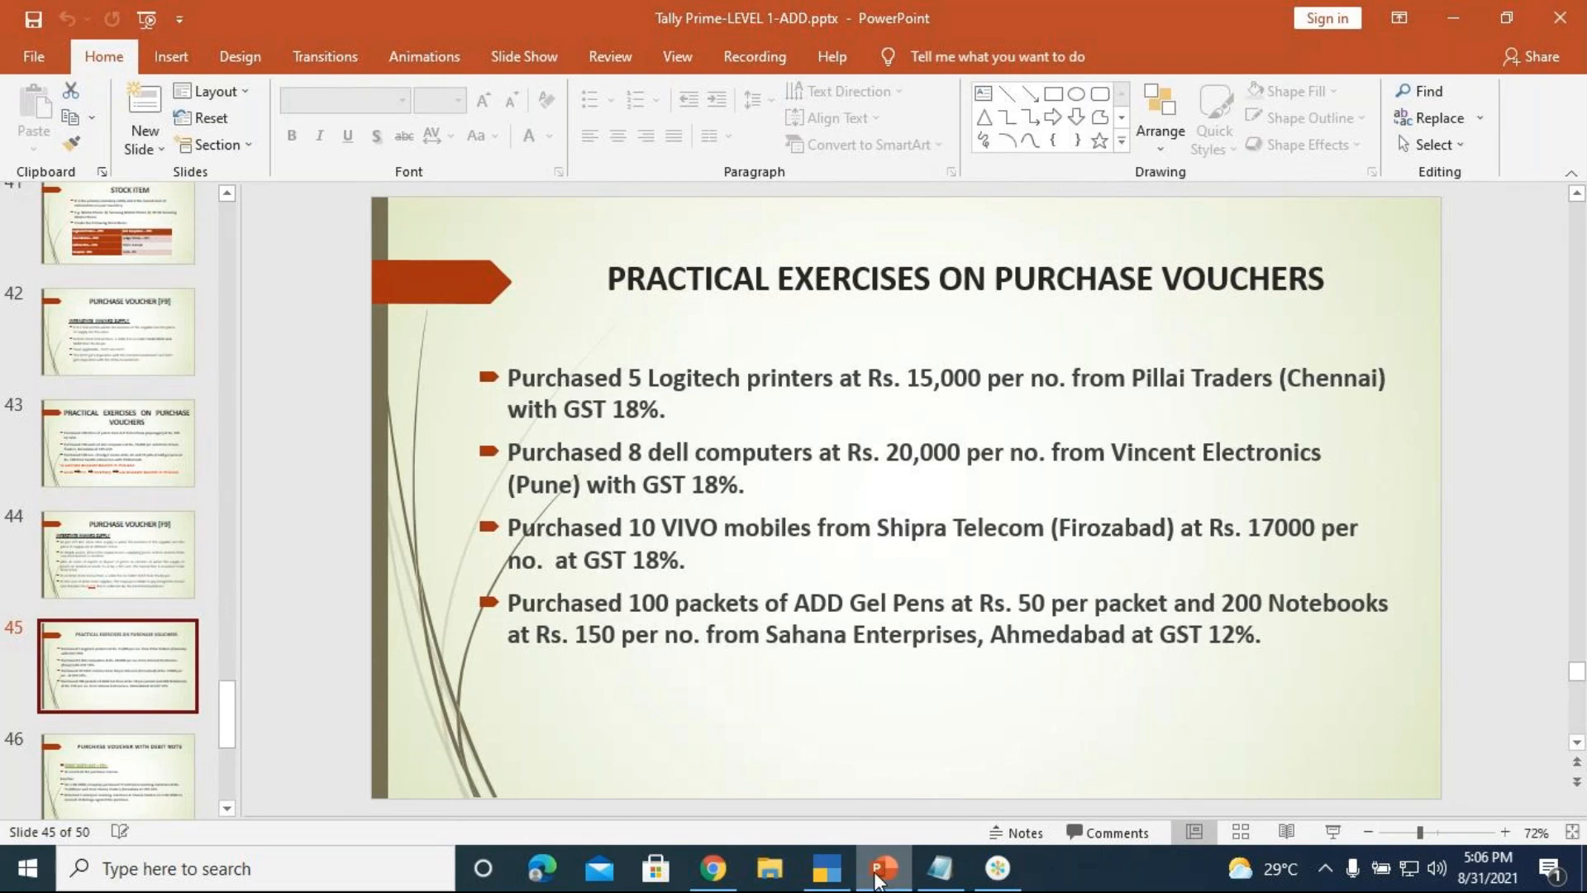
left_click(839, 878)
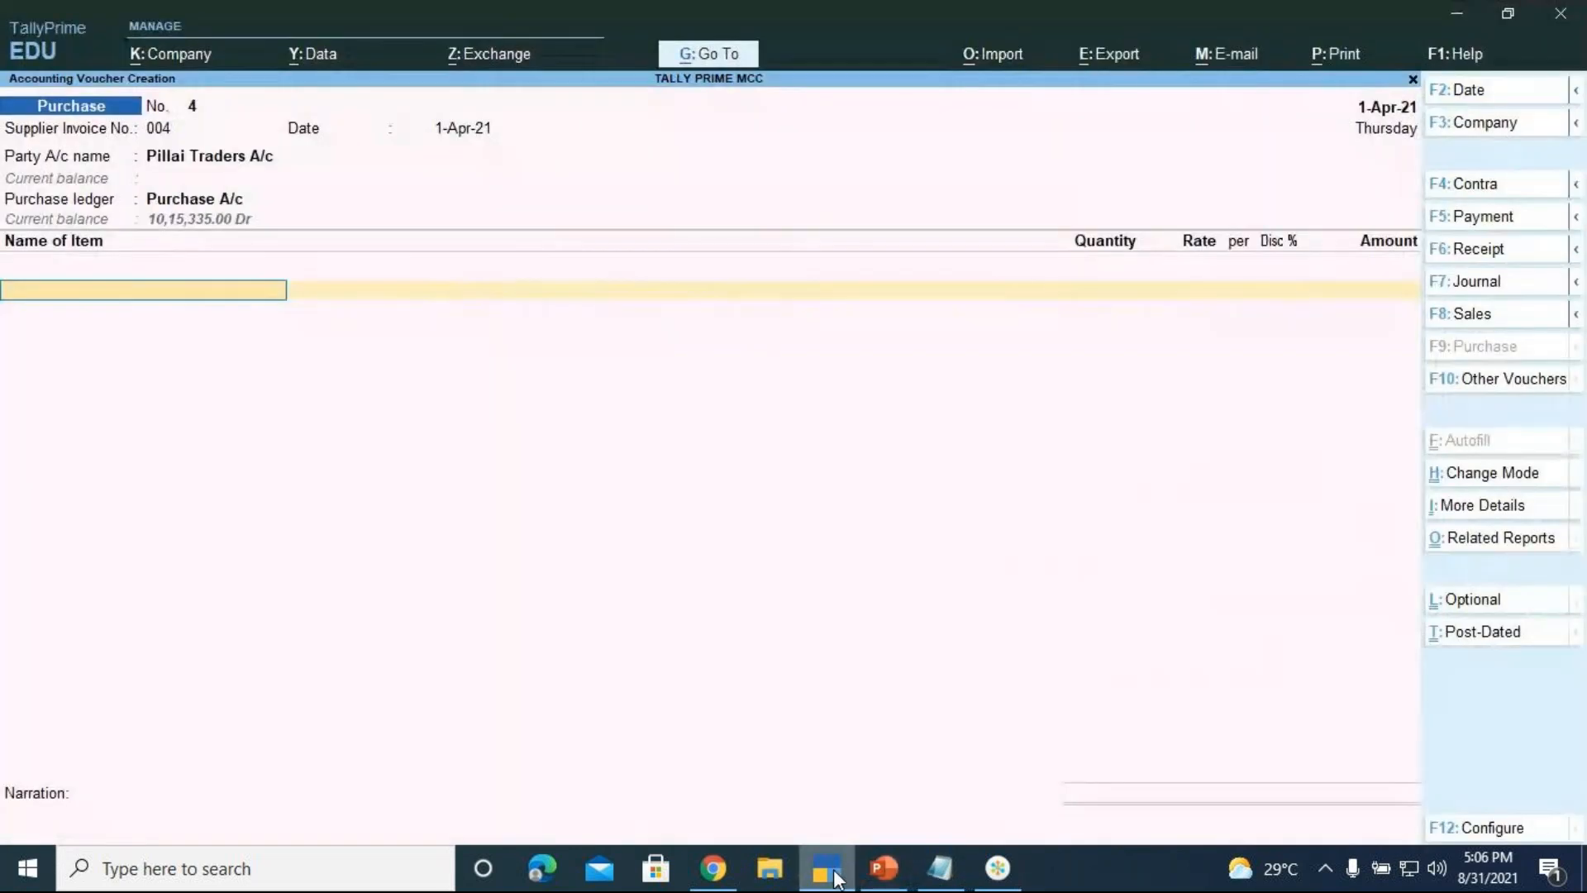
key("Down")
key("Down")
key("Down")
key("Down")
key("Down")
key("Down")
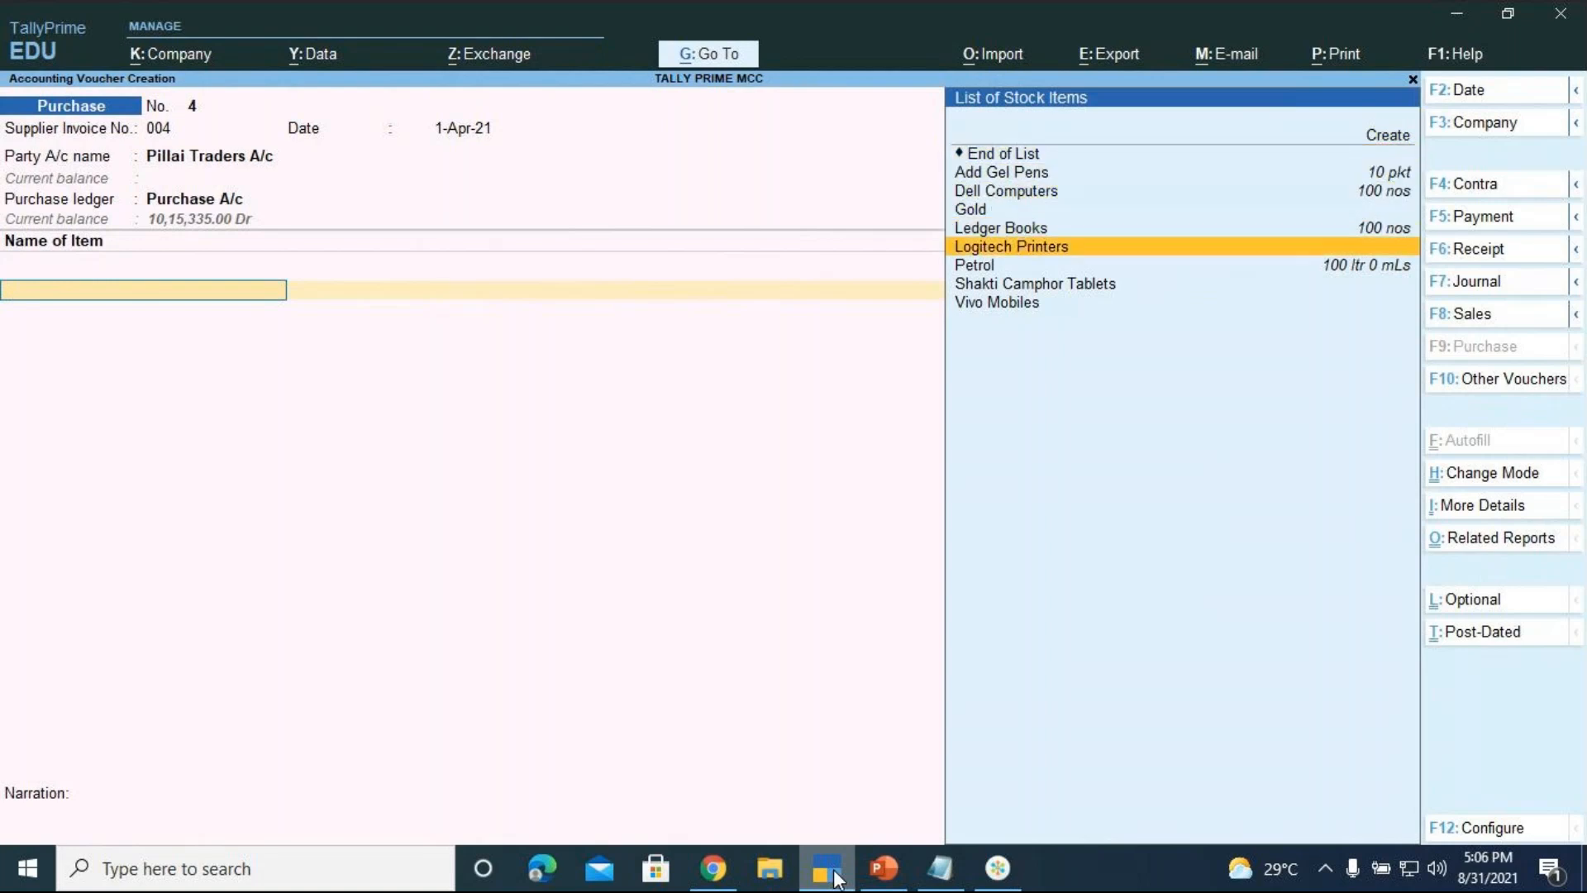
key("Return")
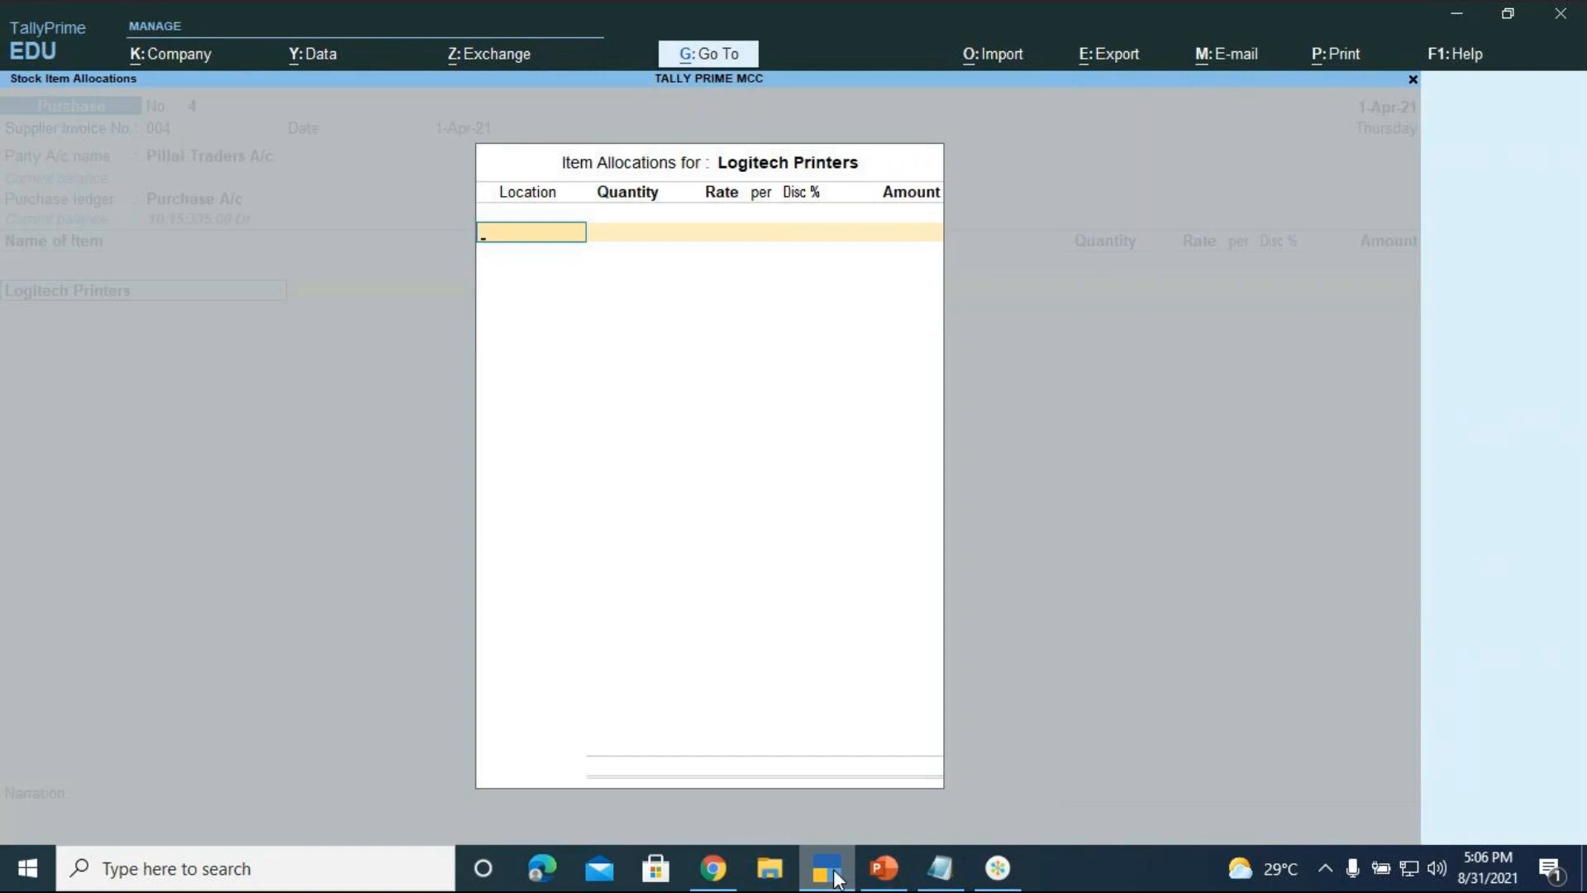
key("Down")
key("Down")
key("Down")
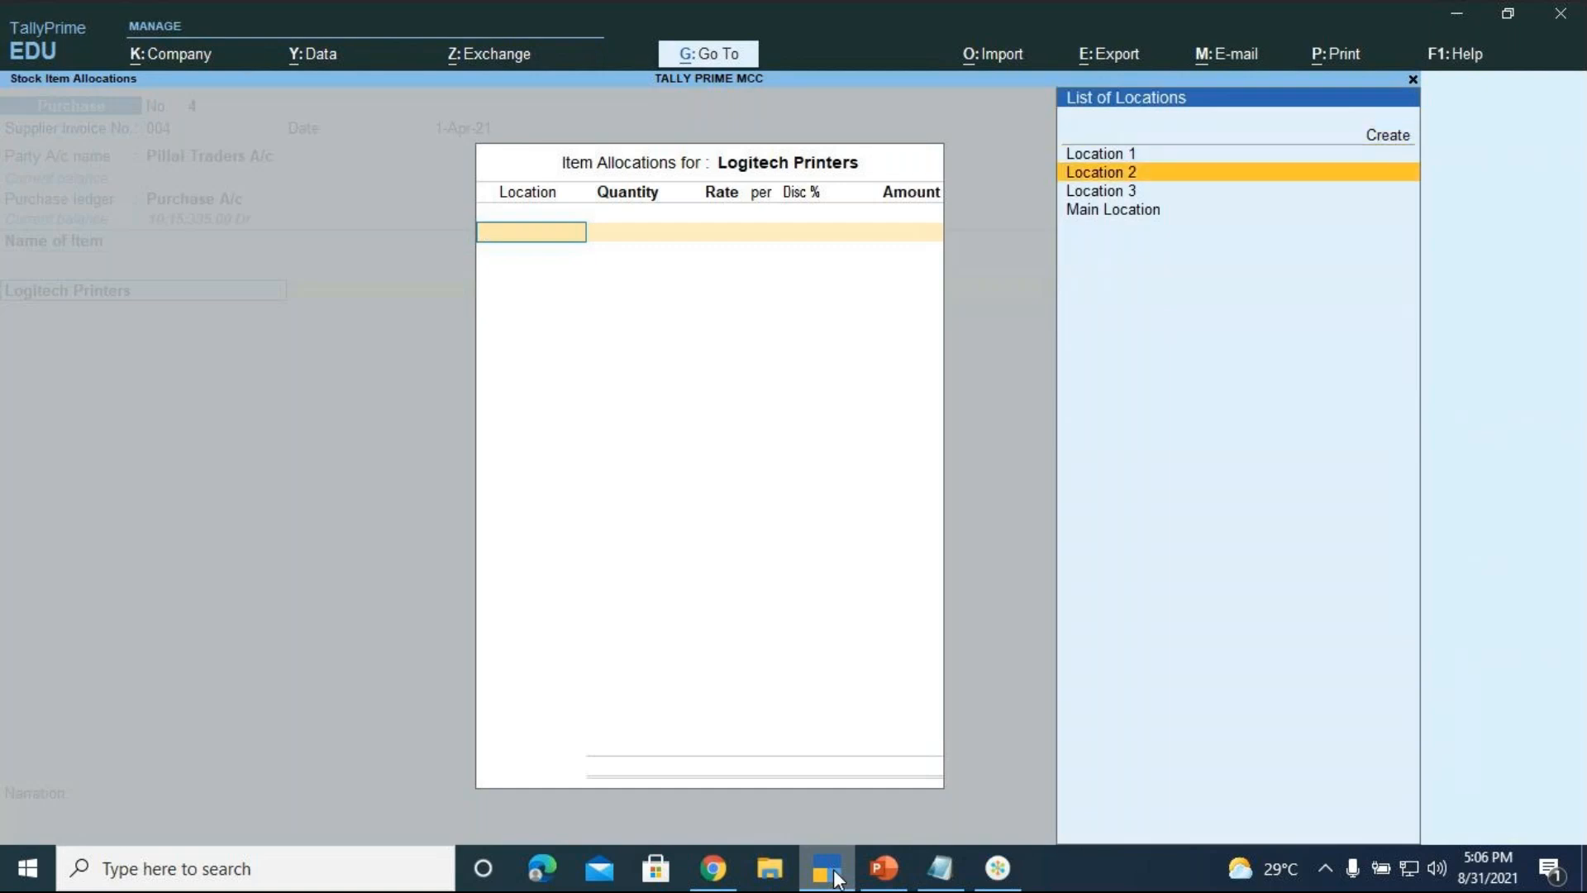
key("Return")
type("5")
key("Return")
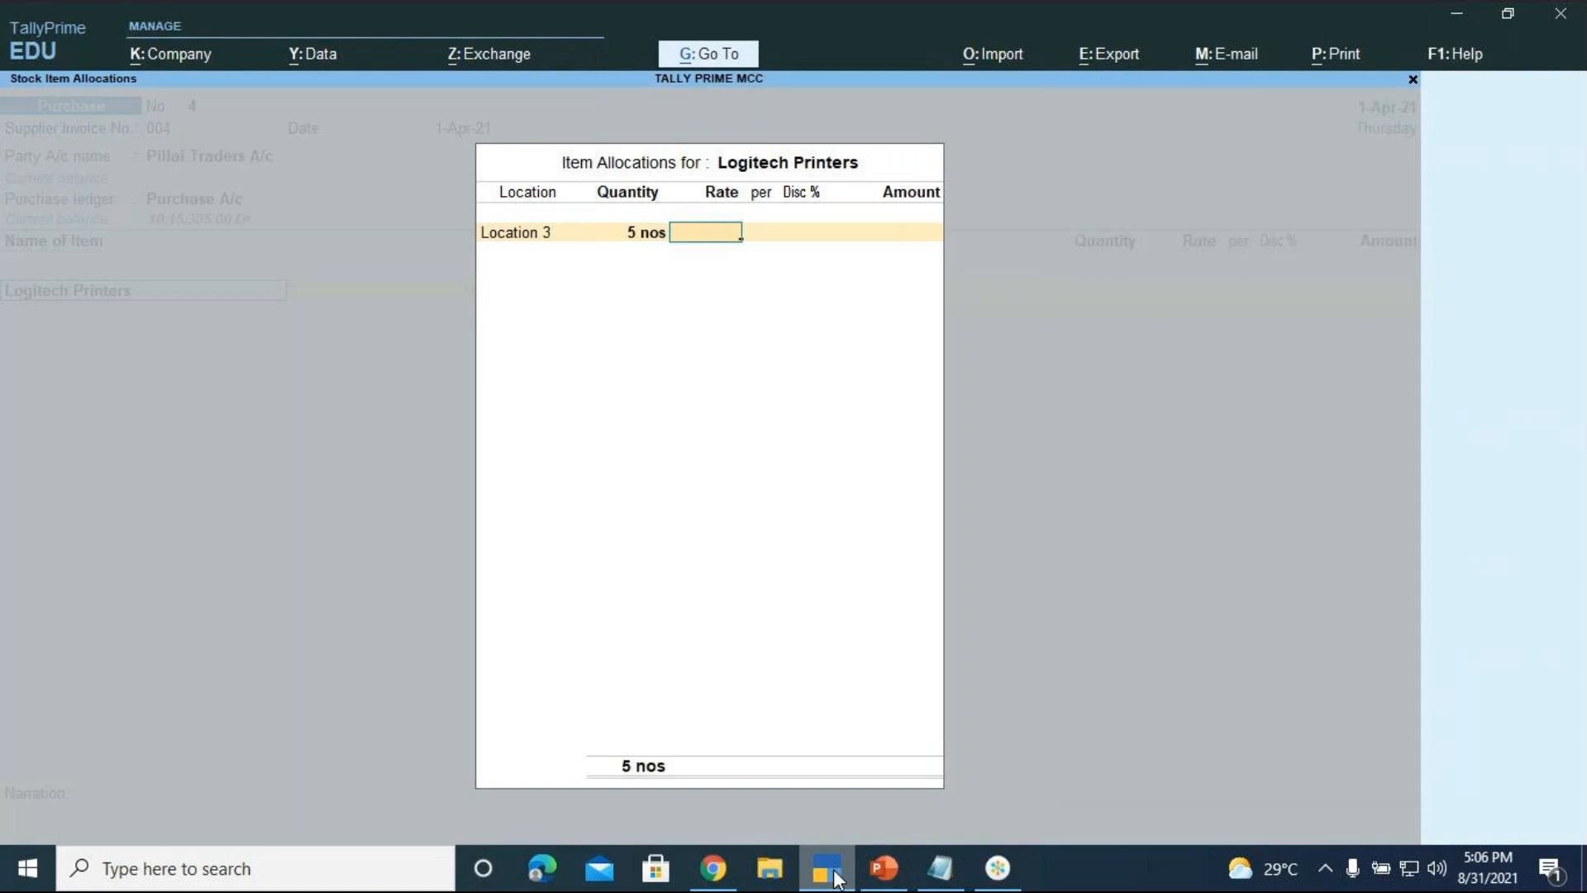
type("15000")
key("Return")
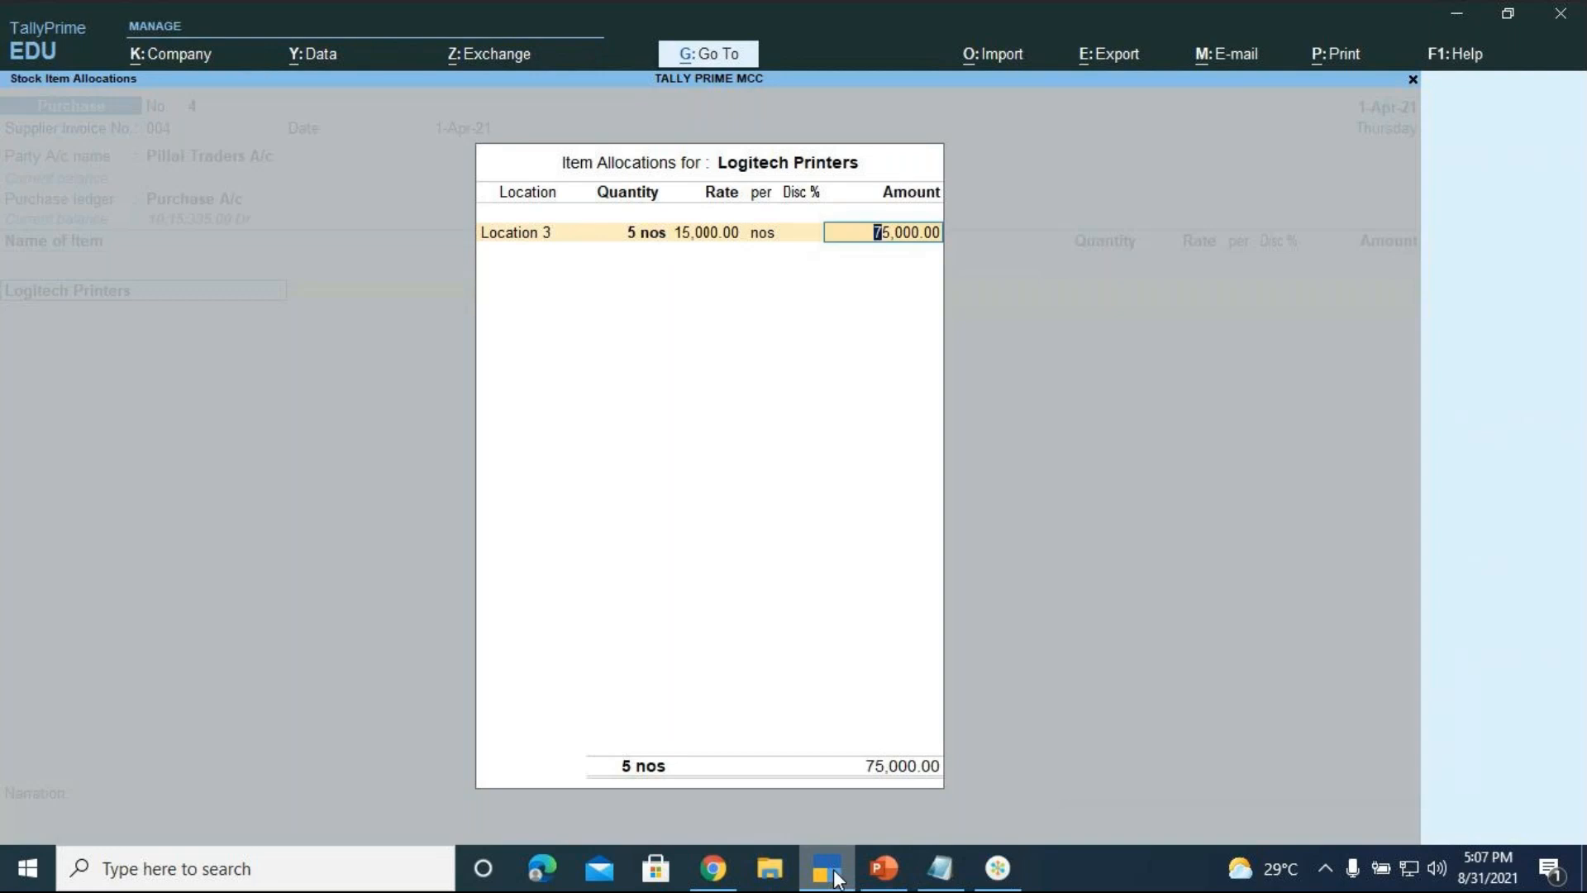
key("Return")
key("Return")
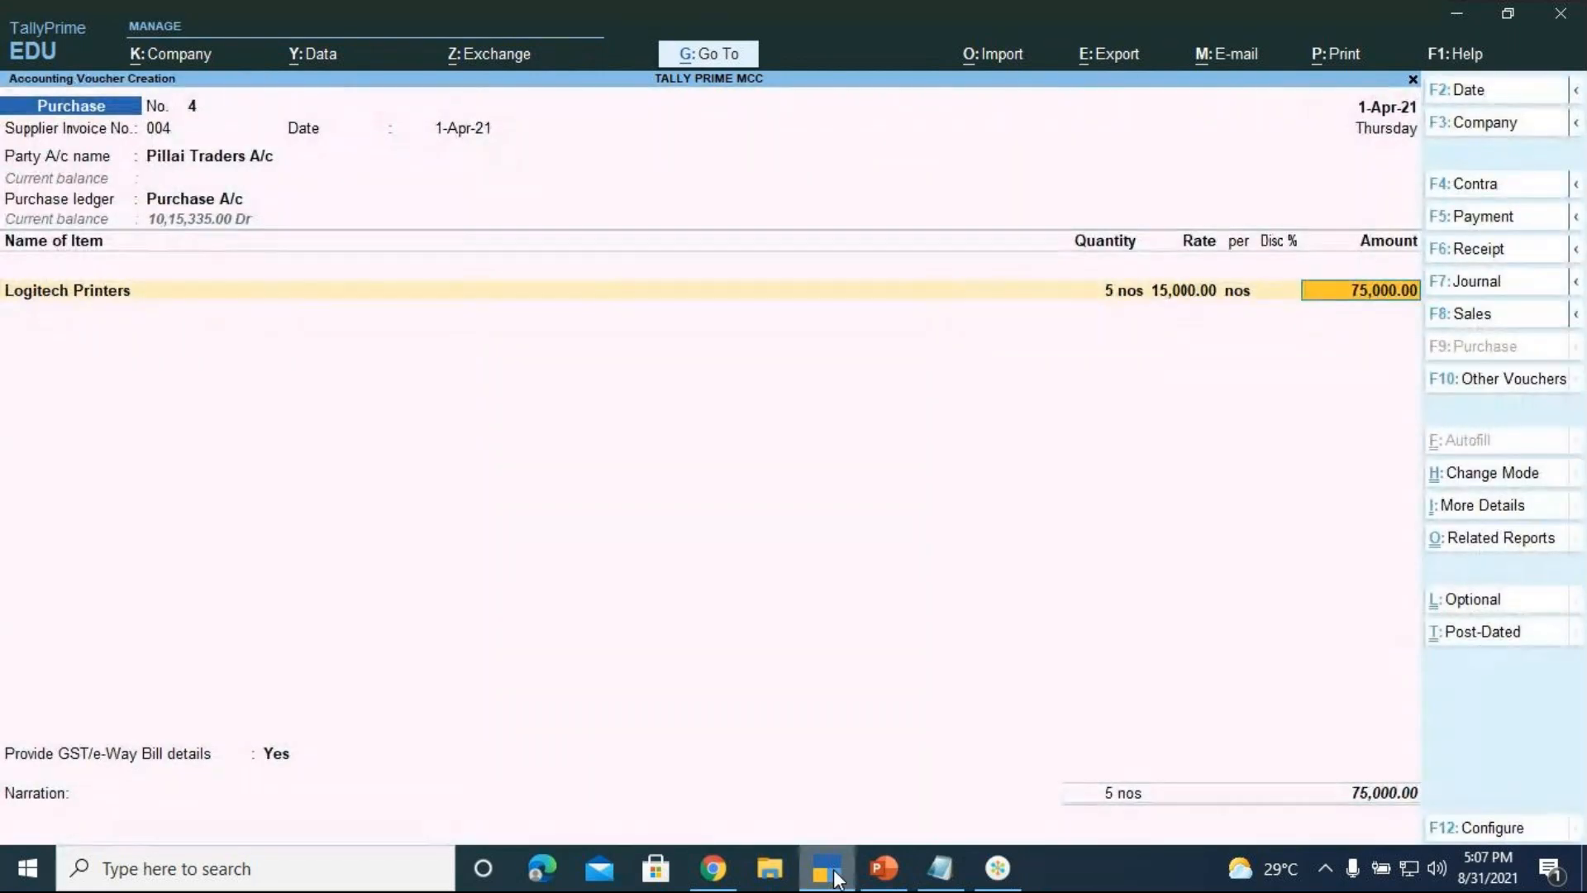
key("Return")
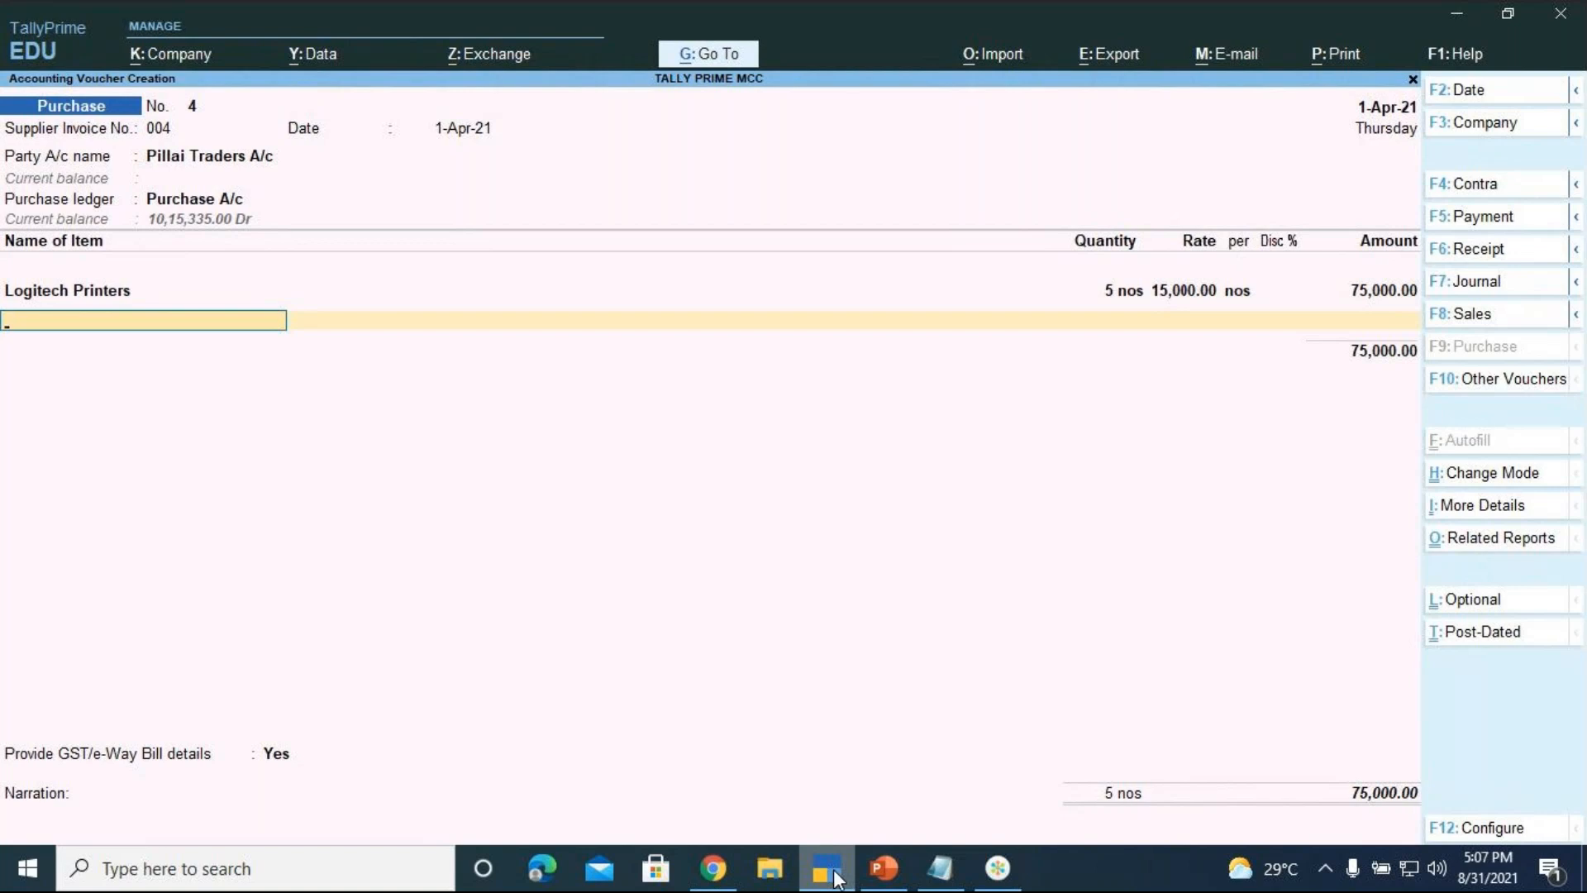
From the voucher's ledger row, create a new ledger named IGST
key("Return")
key("Return")
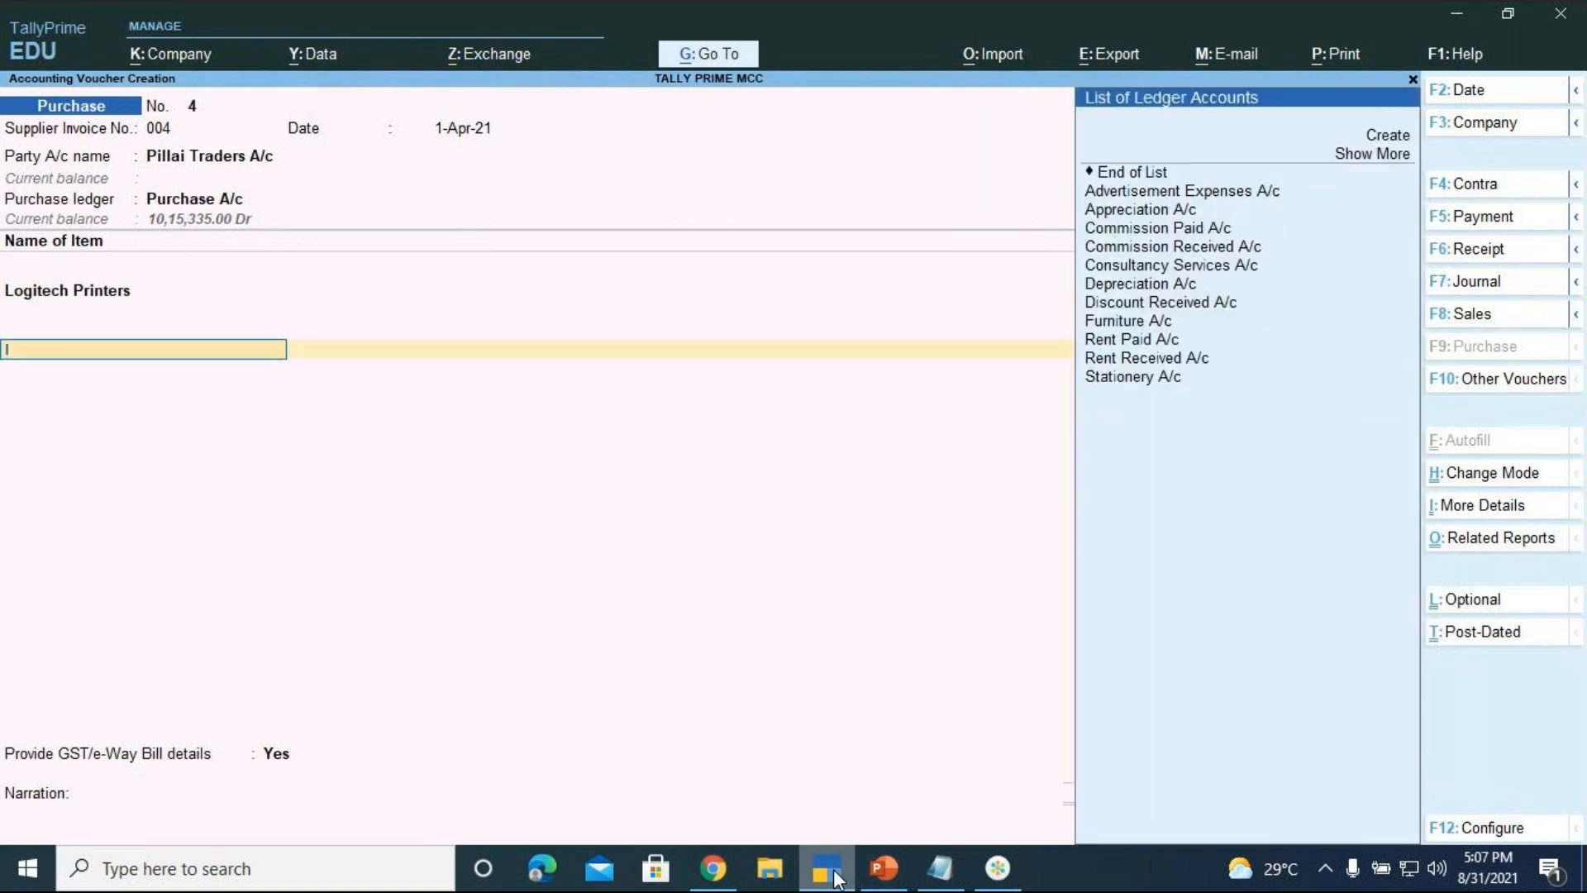
type("i")
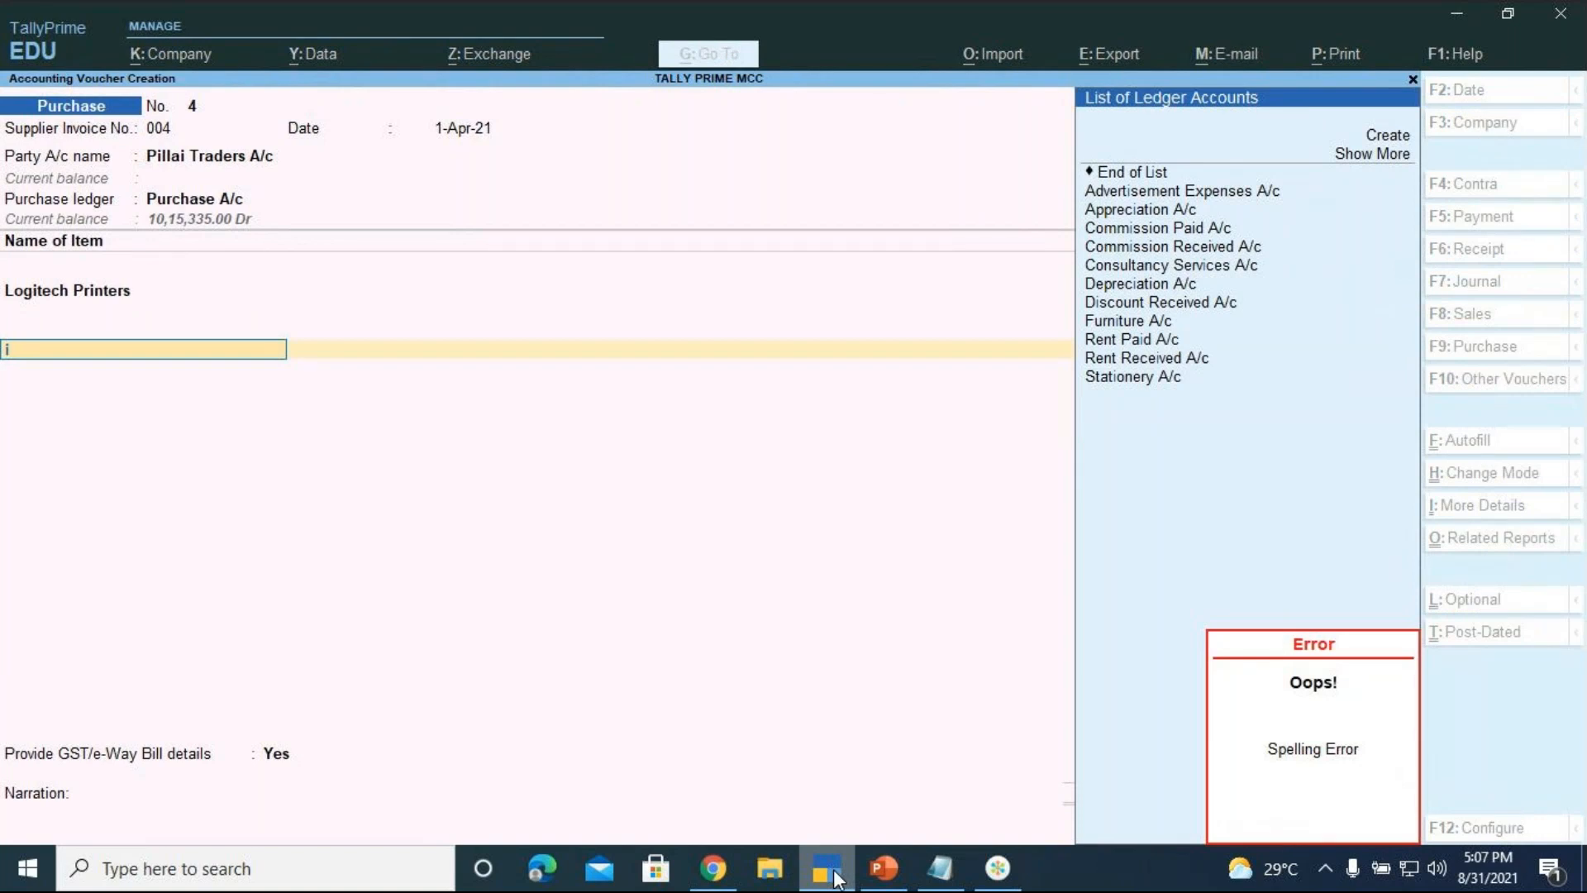
key("Up")
key("Up")
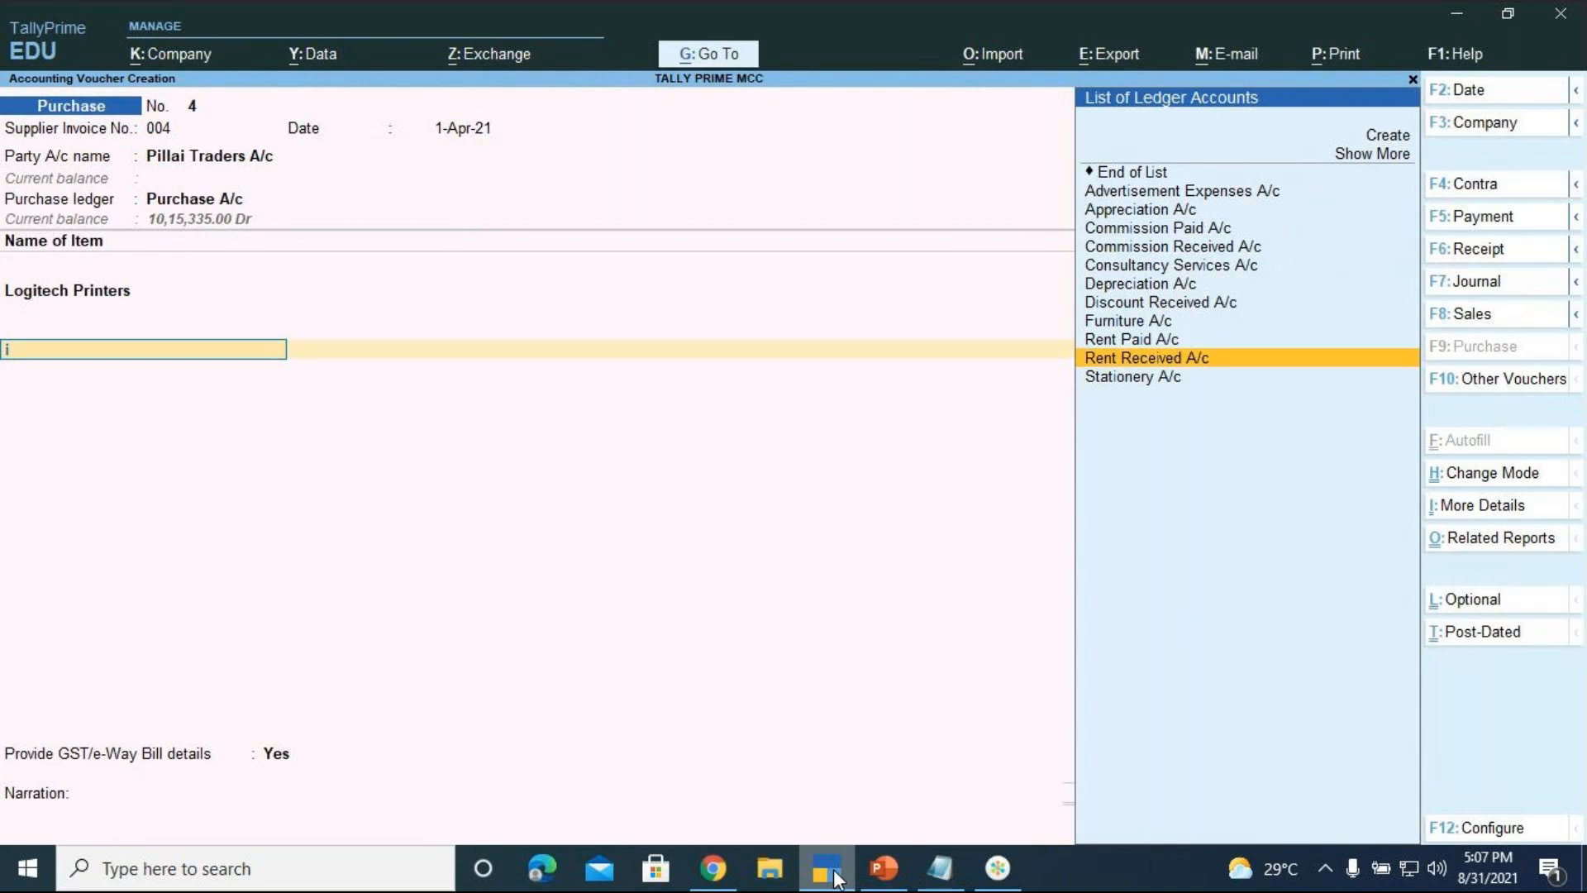
key("Up")
key("Up")
key("Up")
key("Up")
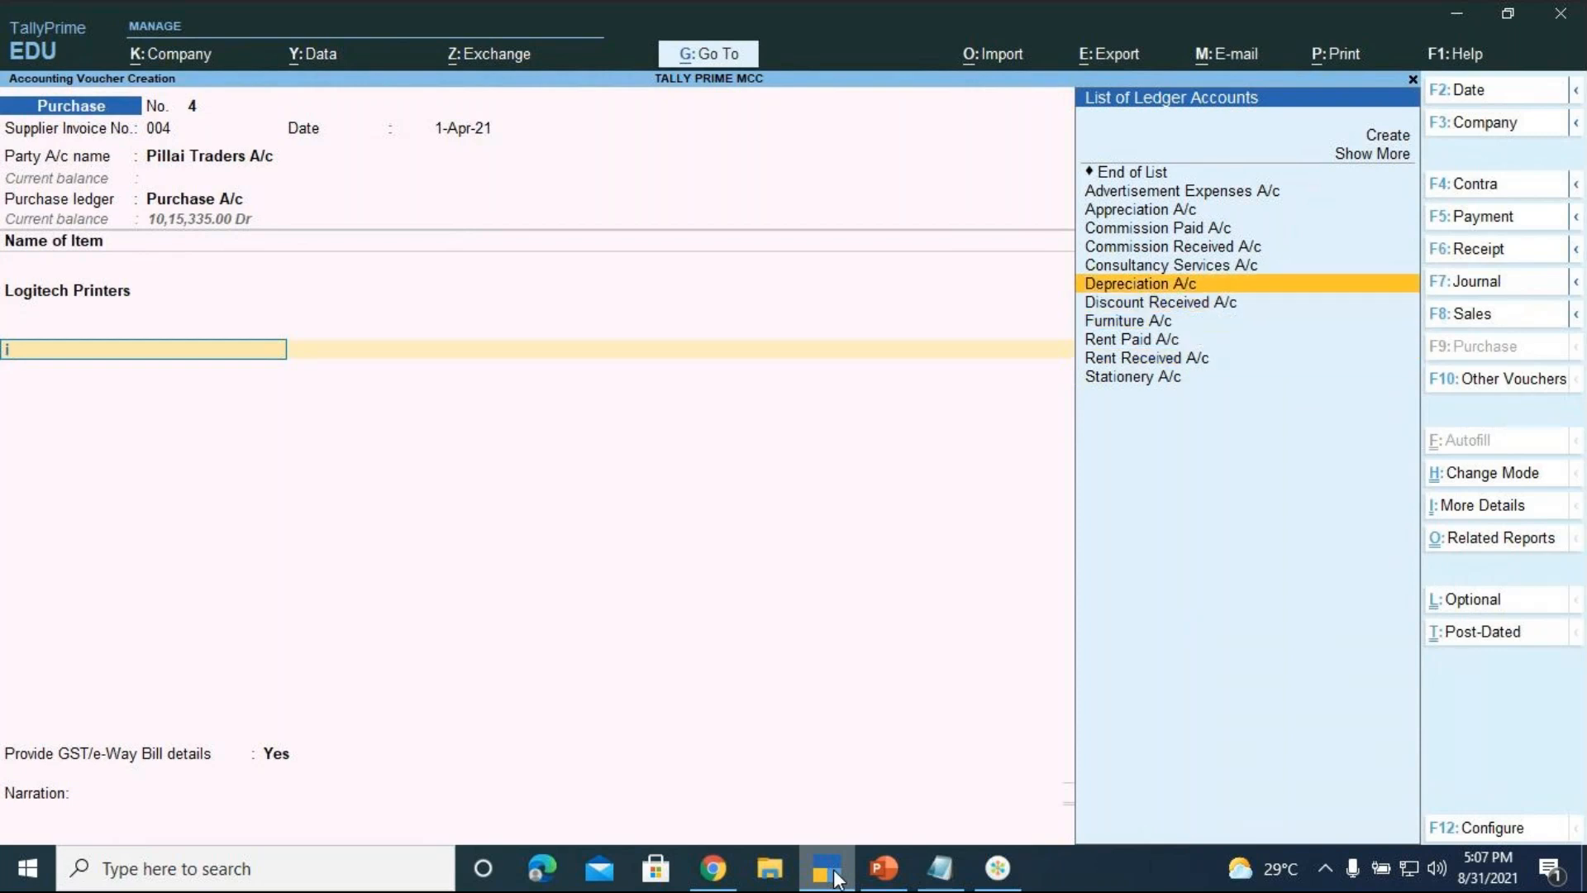
key("Up")
key("Up")
key("Up")
key("Up")
key("Up")
key("Up")
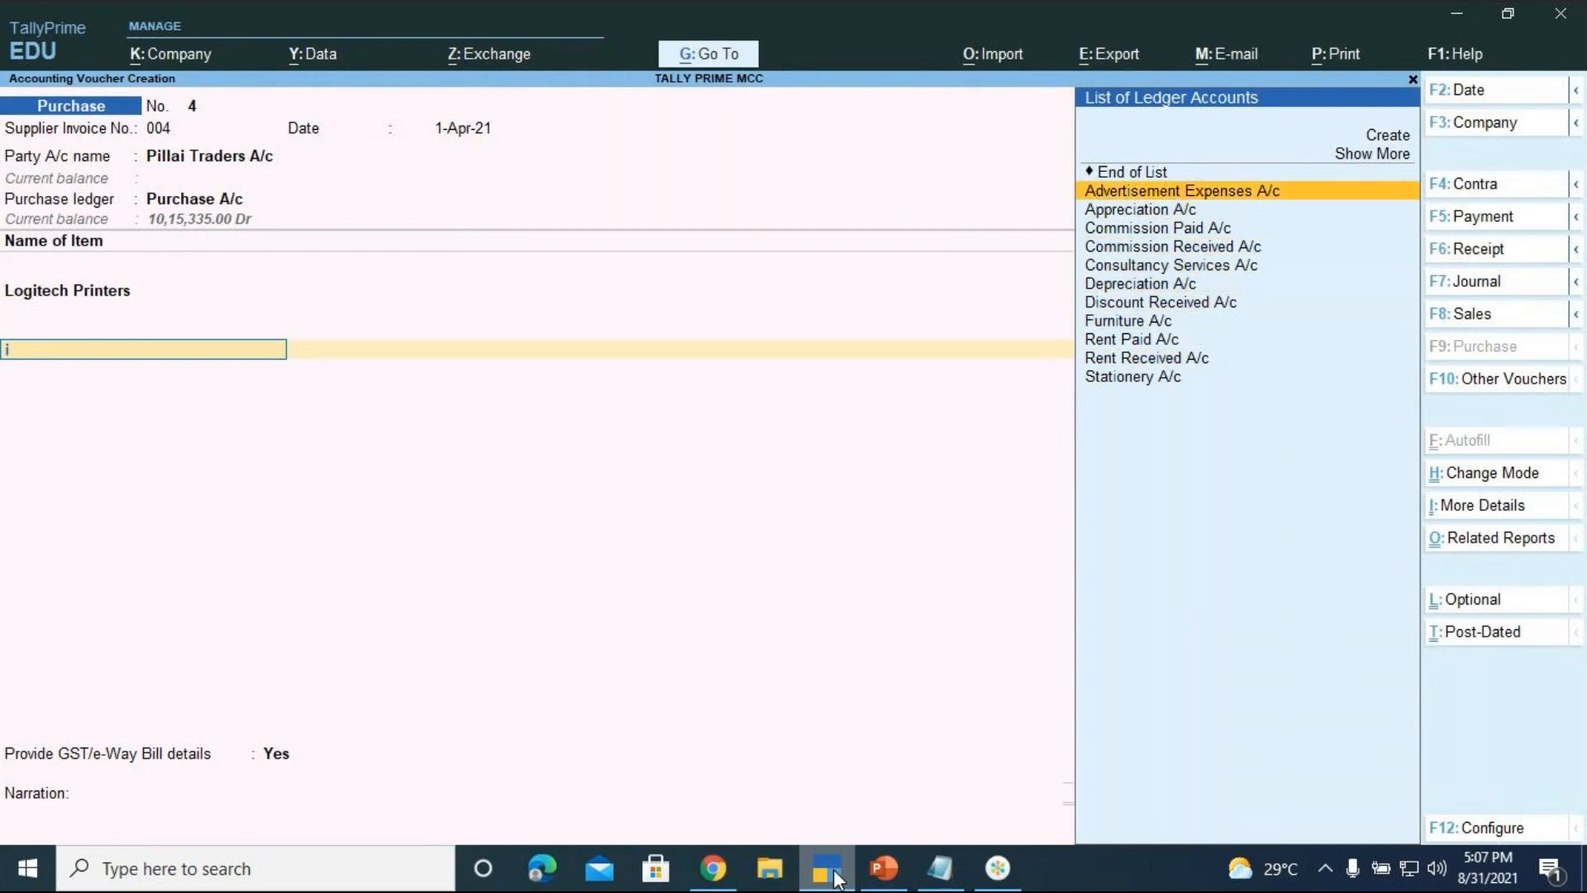
key("Up")
key("Up")
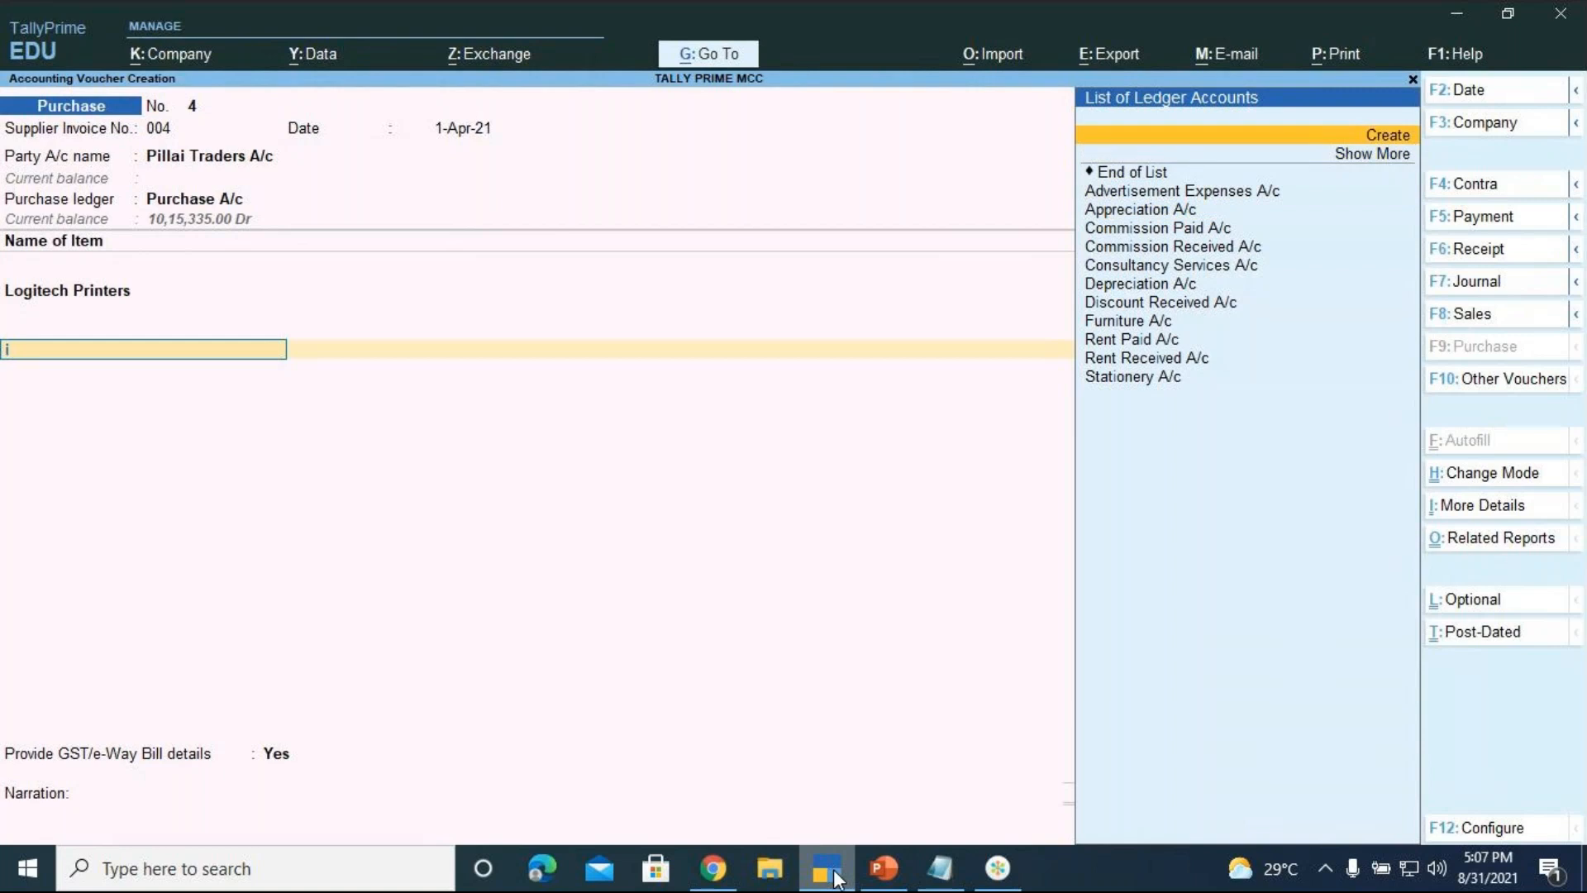
key("Return")
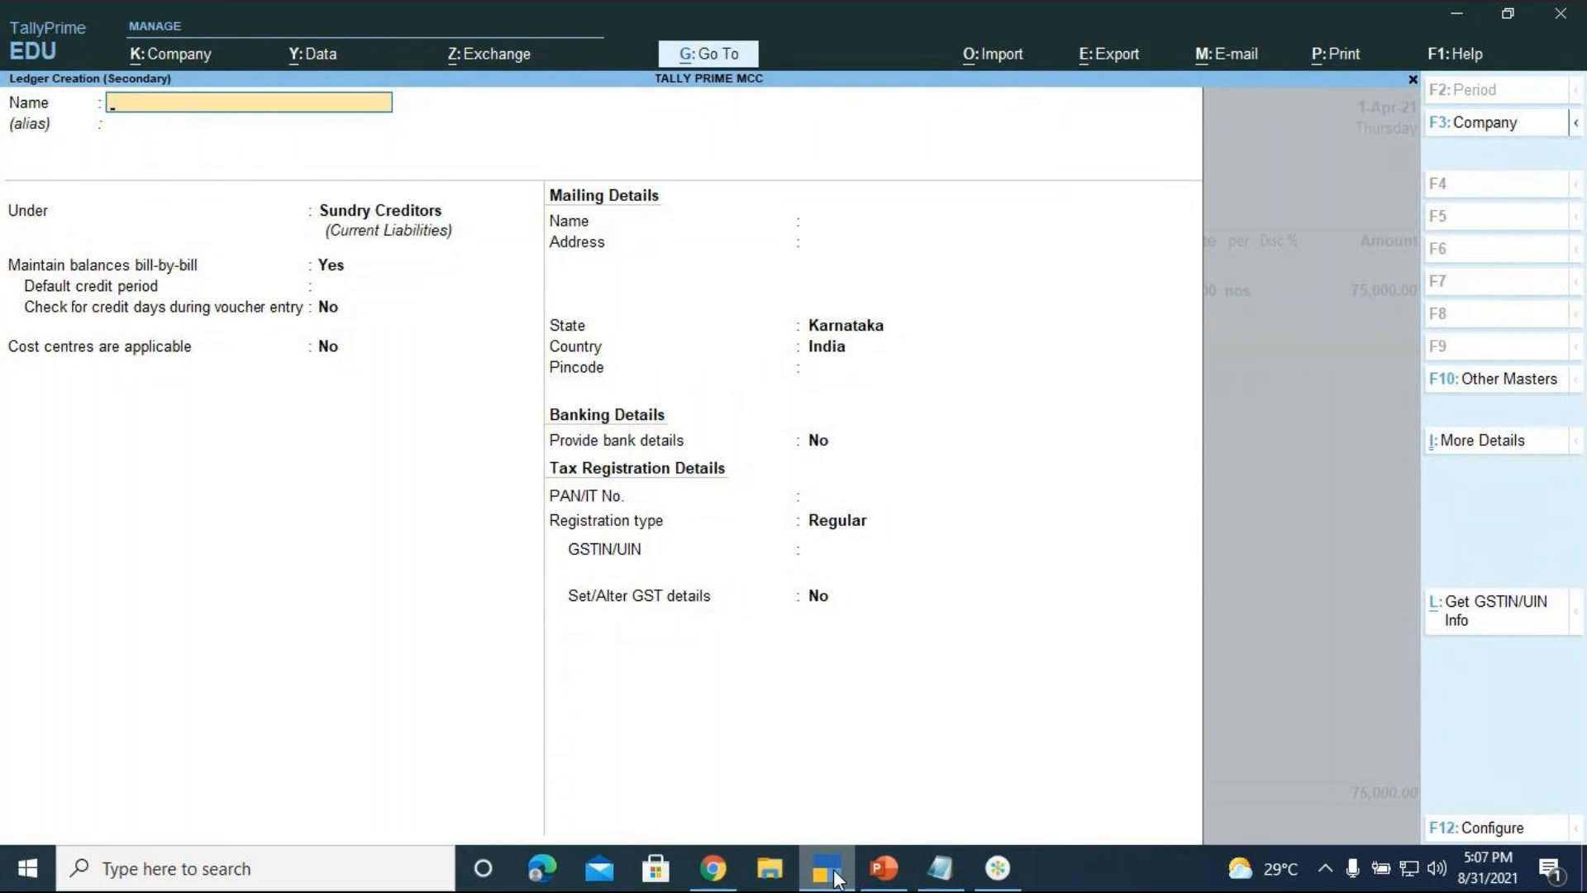
type("Igst")
key("BackSpace")
key("BackSpace")
key("BackSpace")
key("BackSpace")
type("IGST")
key("Return")
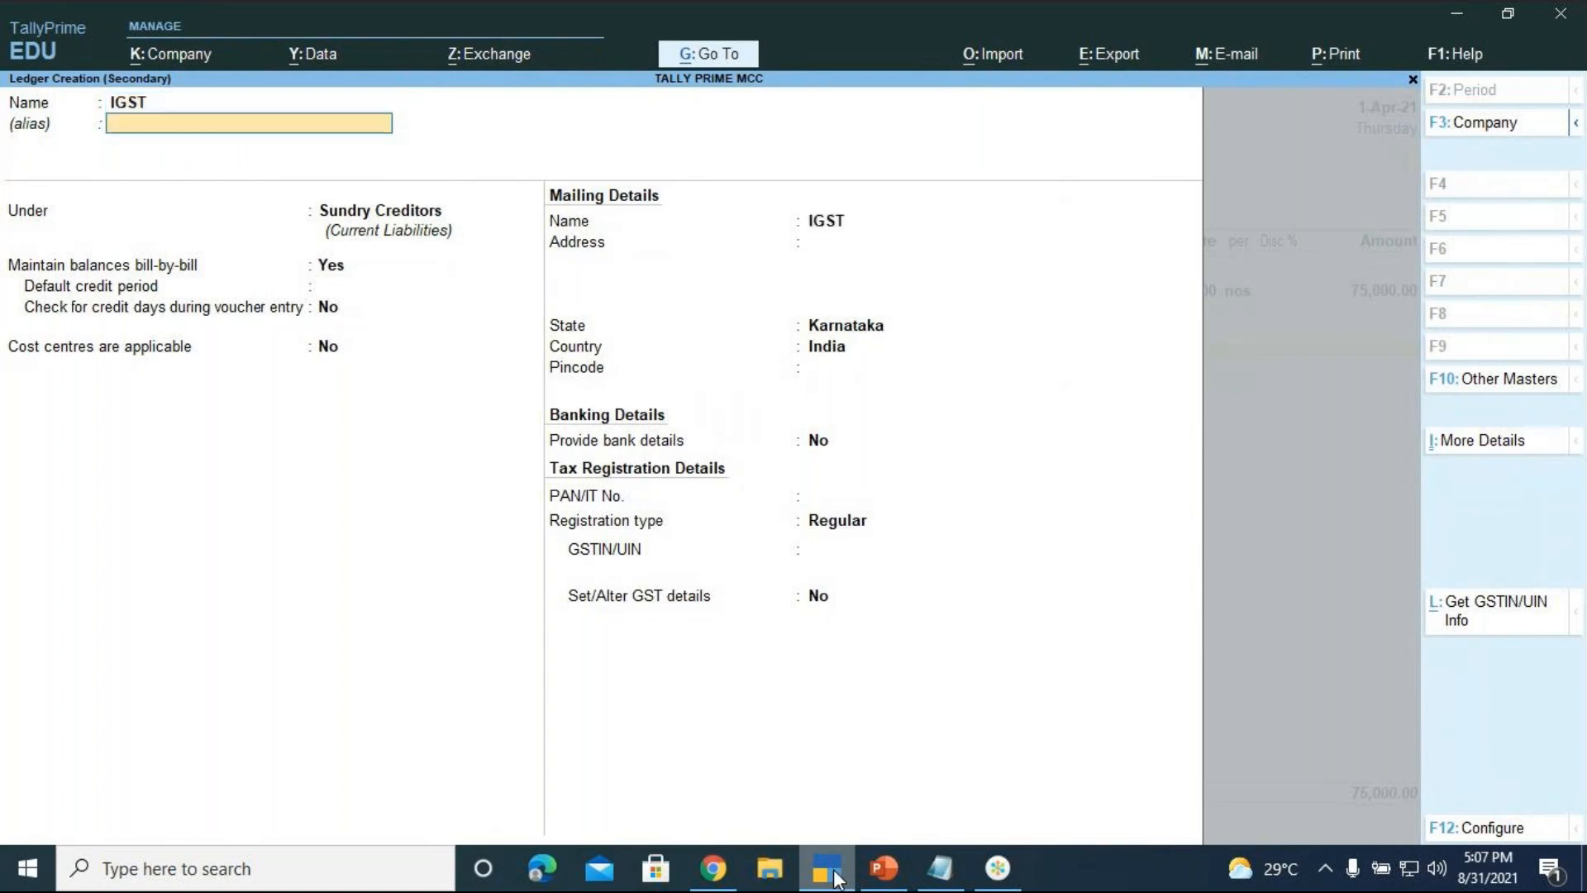
Put IGST under Duties & Taxes with GST duty type and Integrated Tax, then save it
type("DUT")
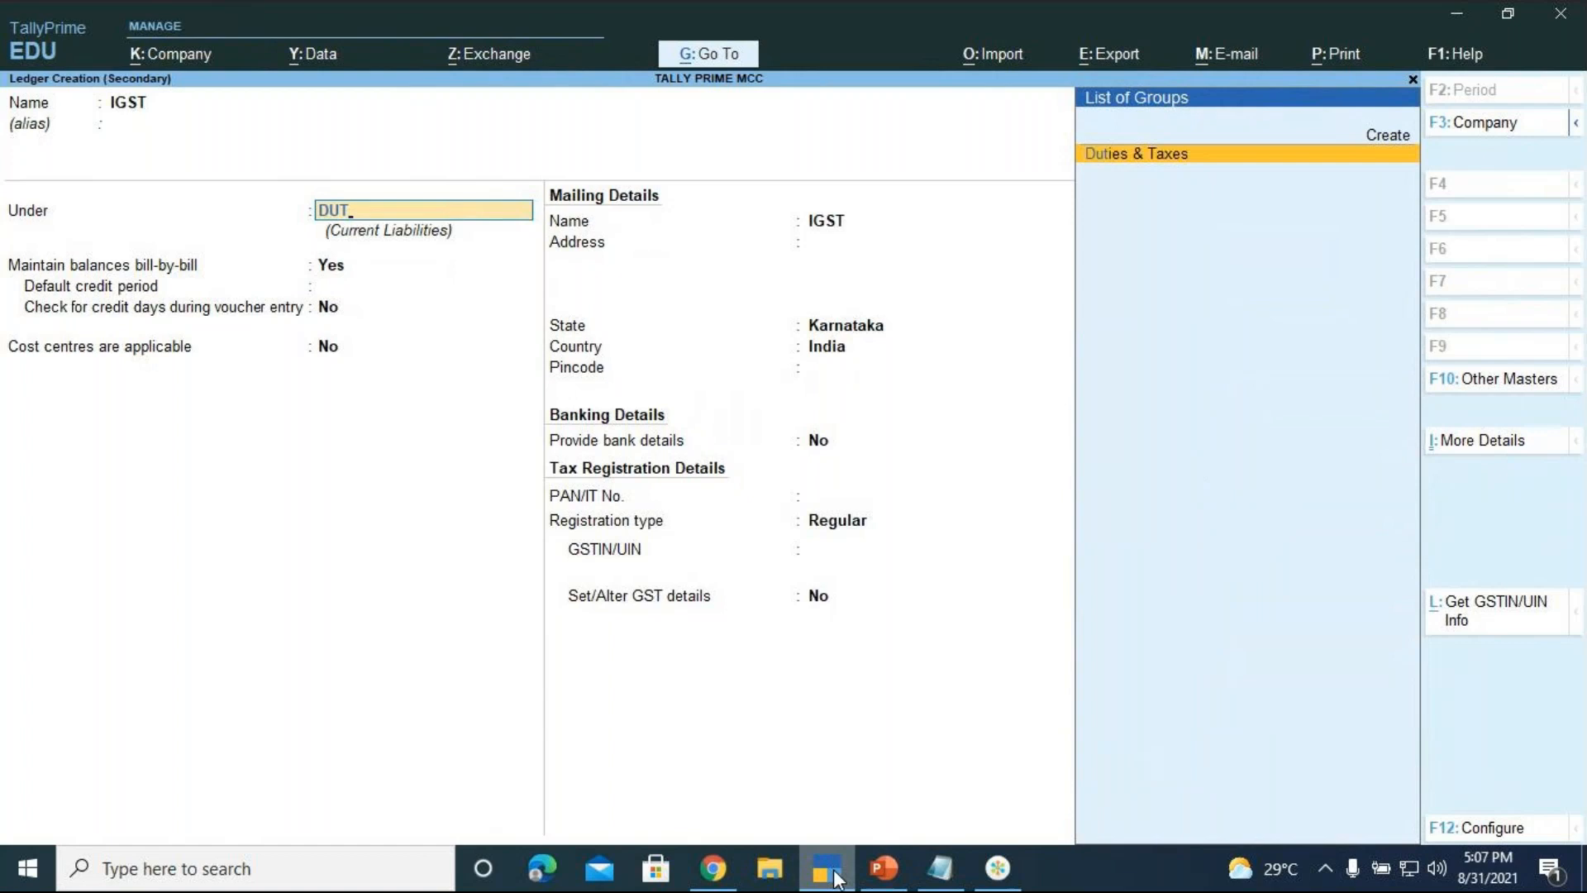
key("Return")
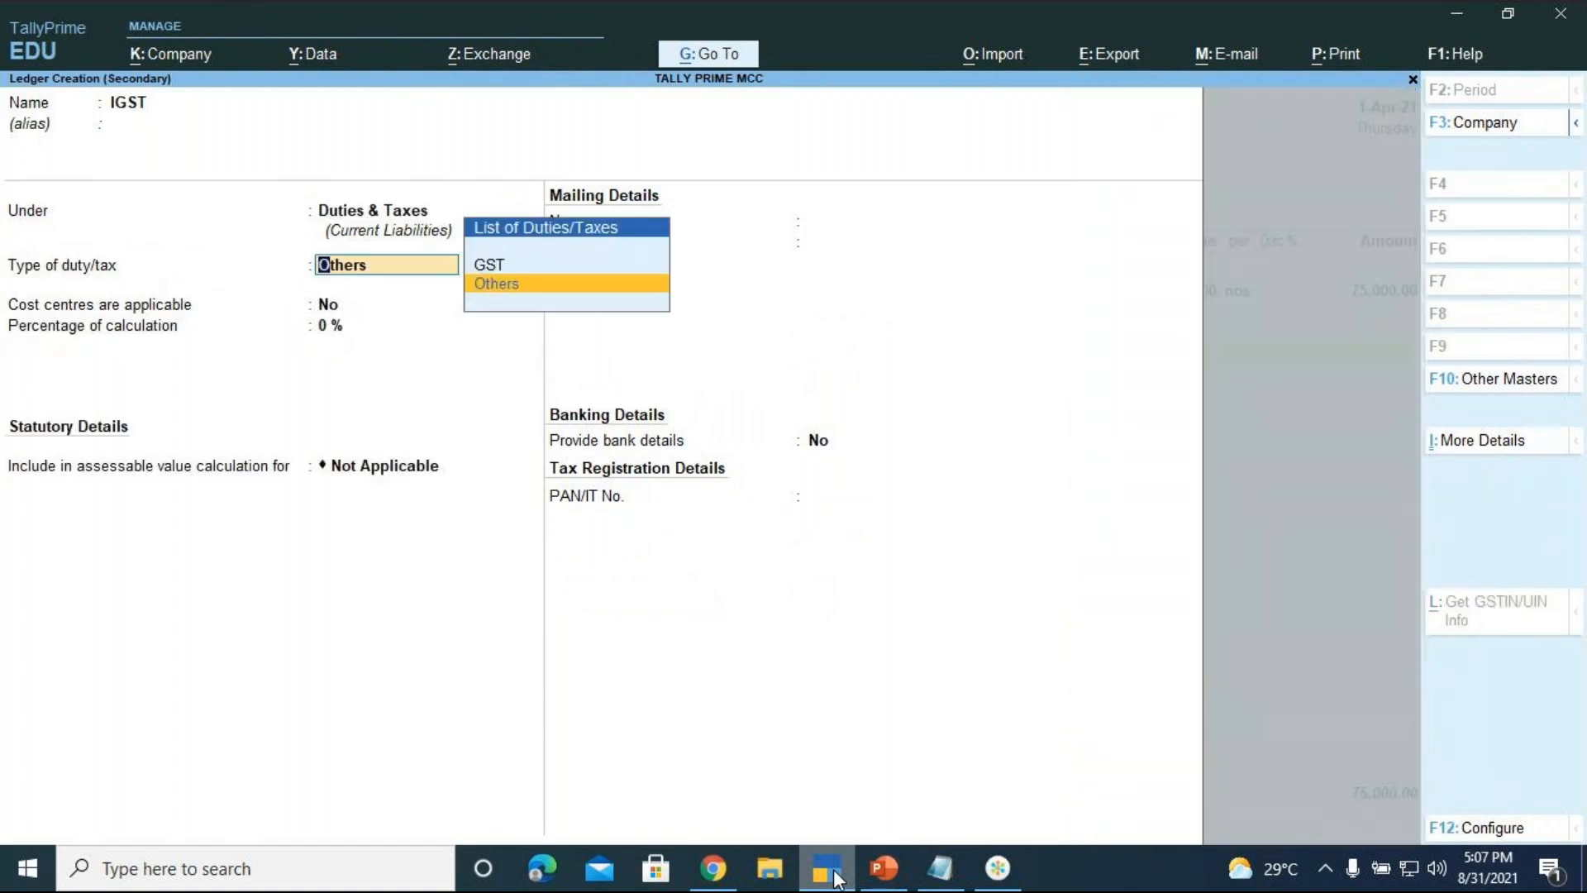
key("Up")
key("Return")
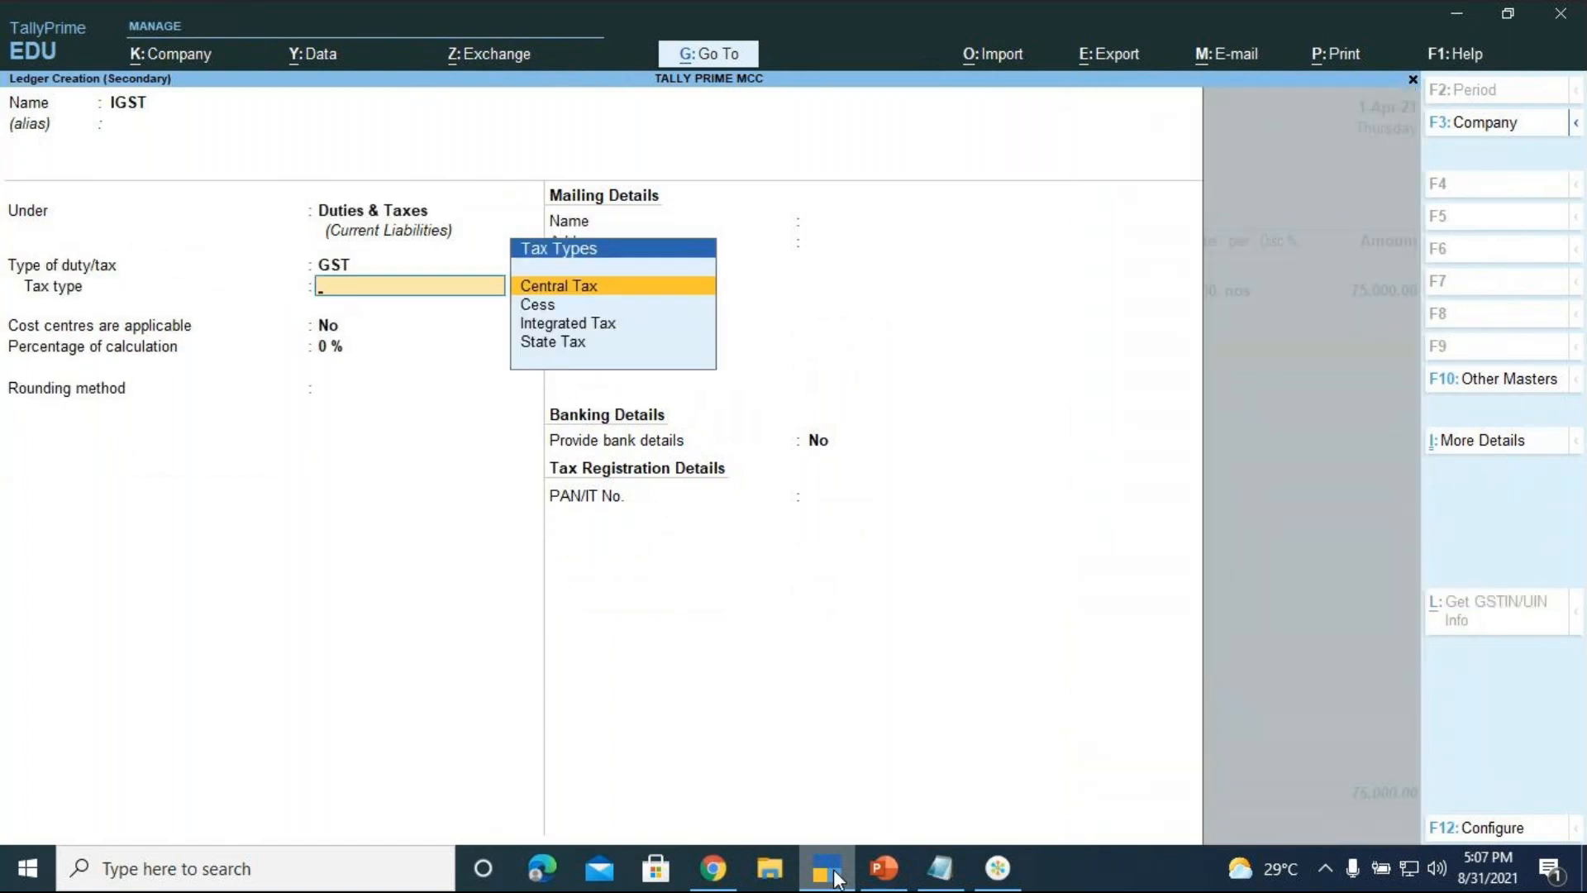
key("Down")
key("Down")
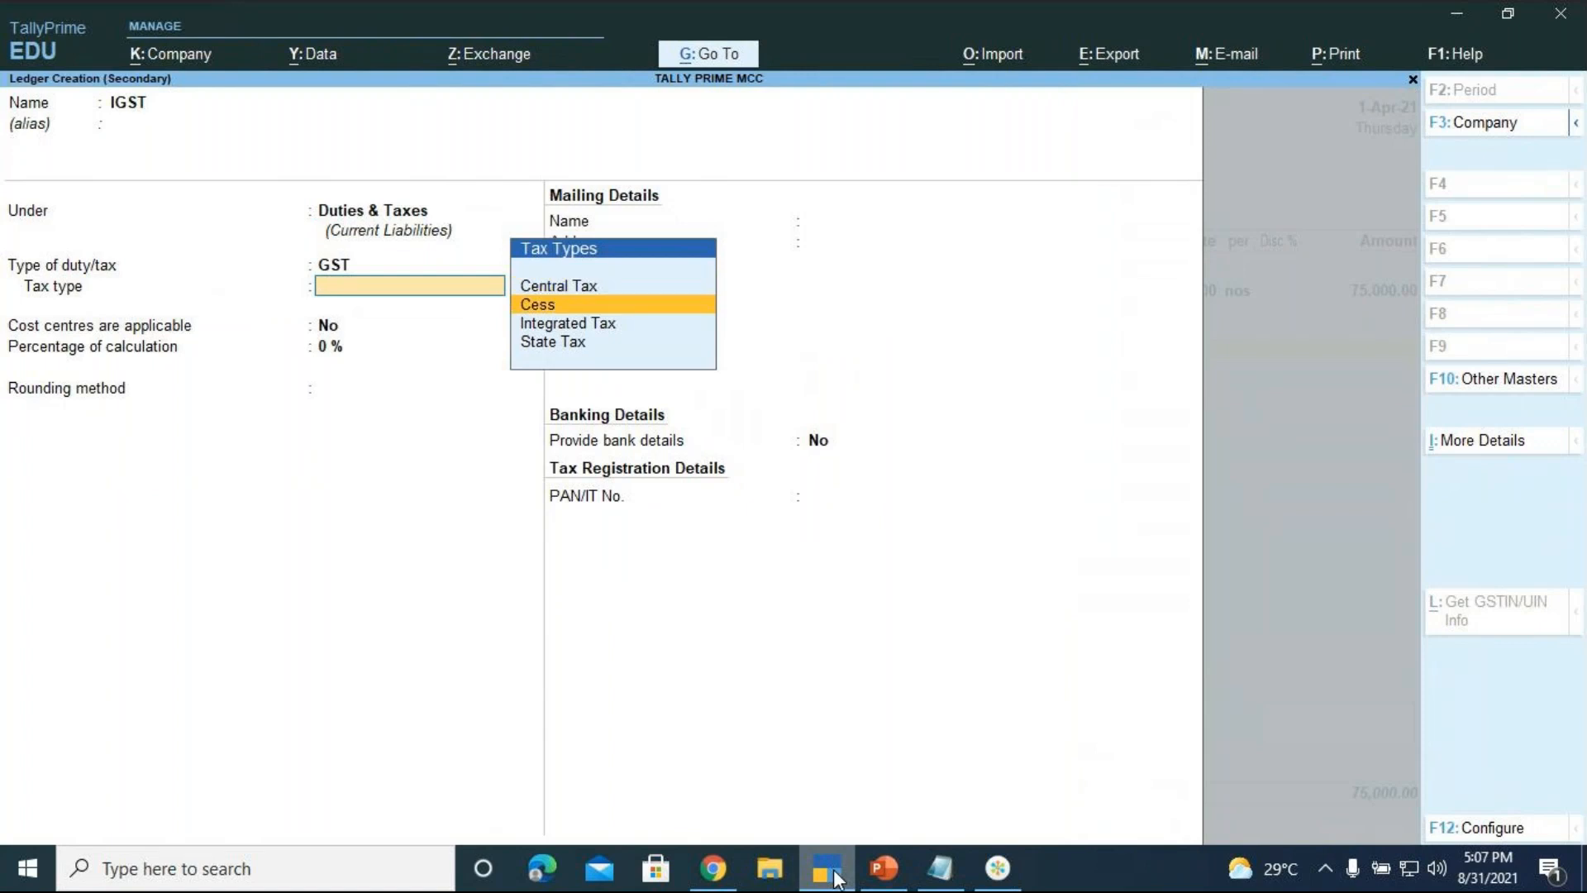
key("Return")
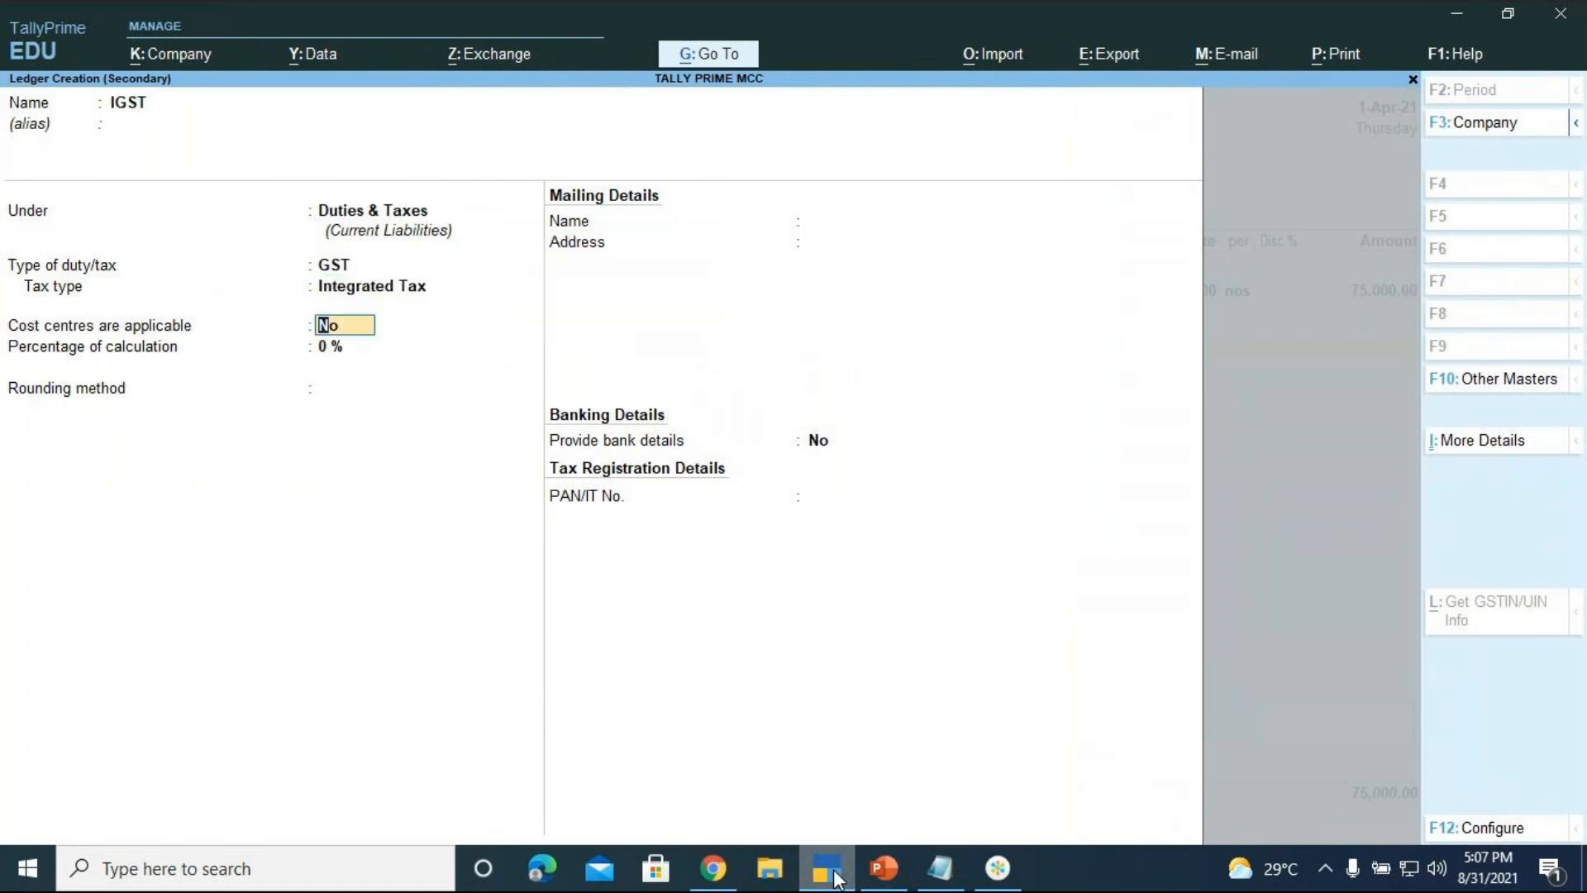
key("Return")
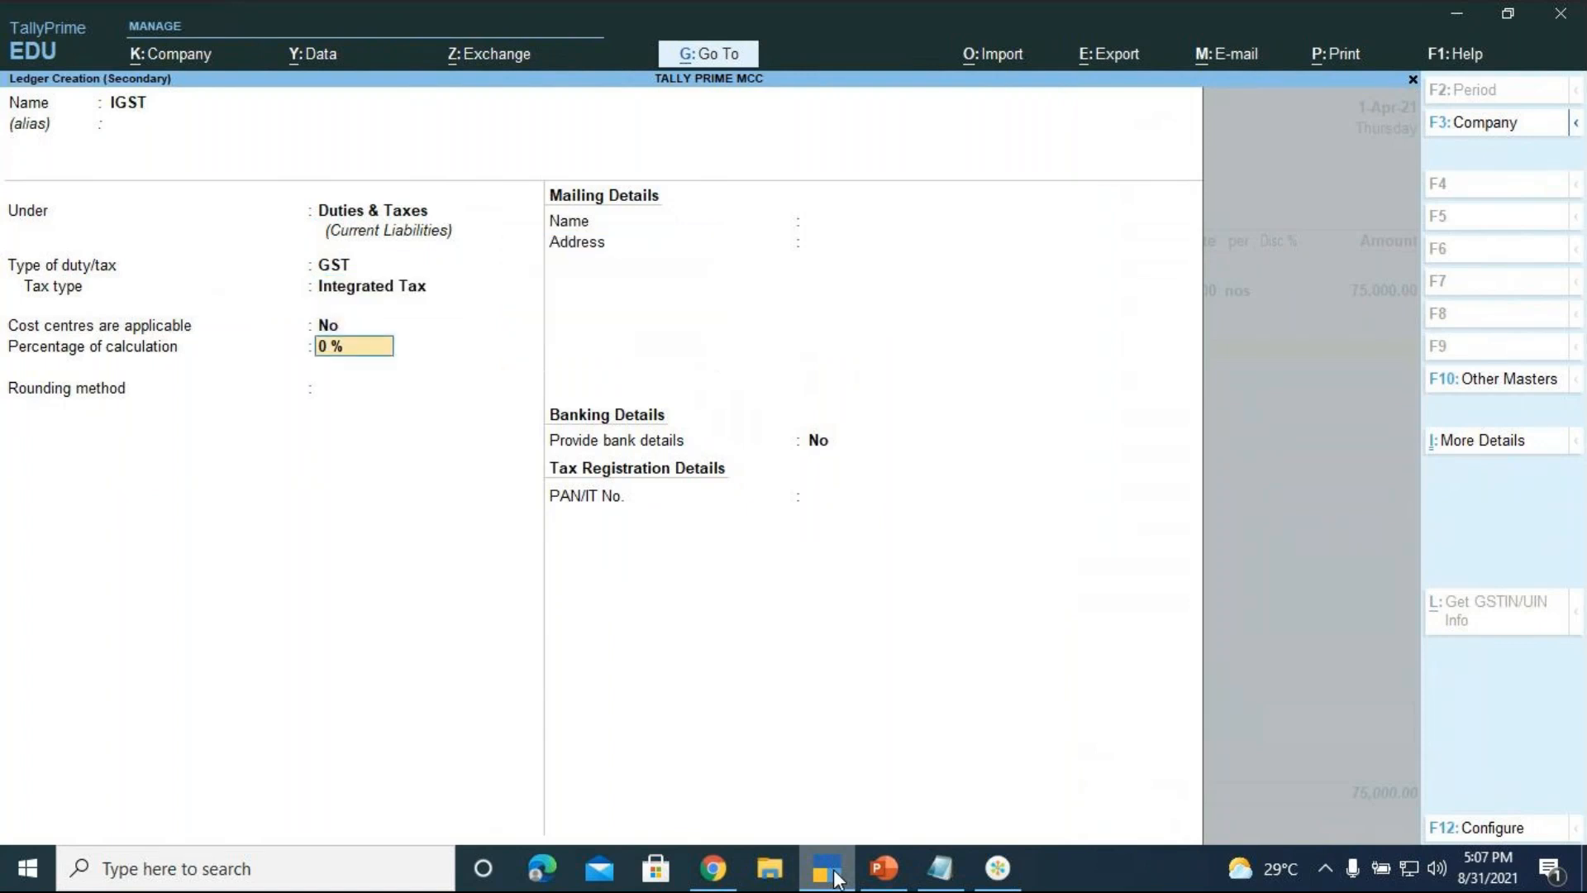
key("Return")
key("Return")
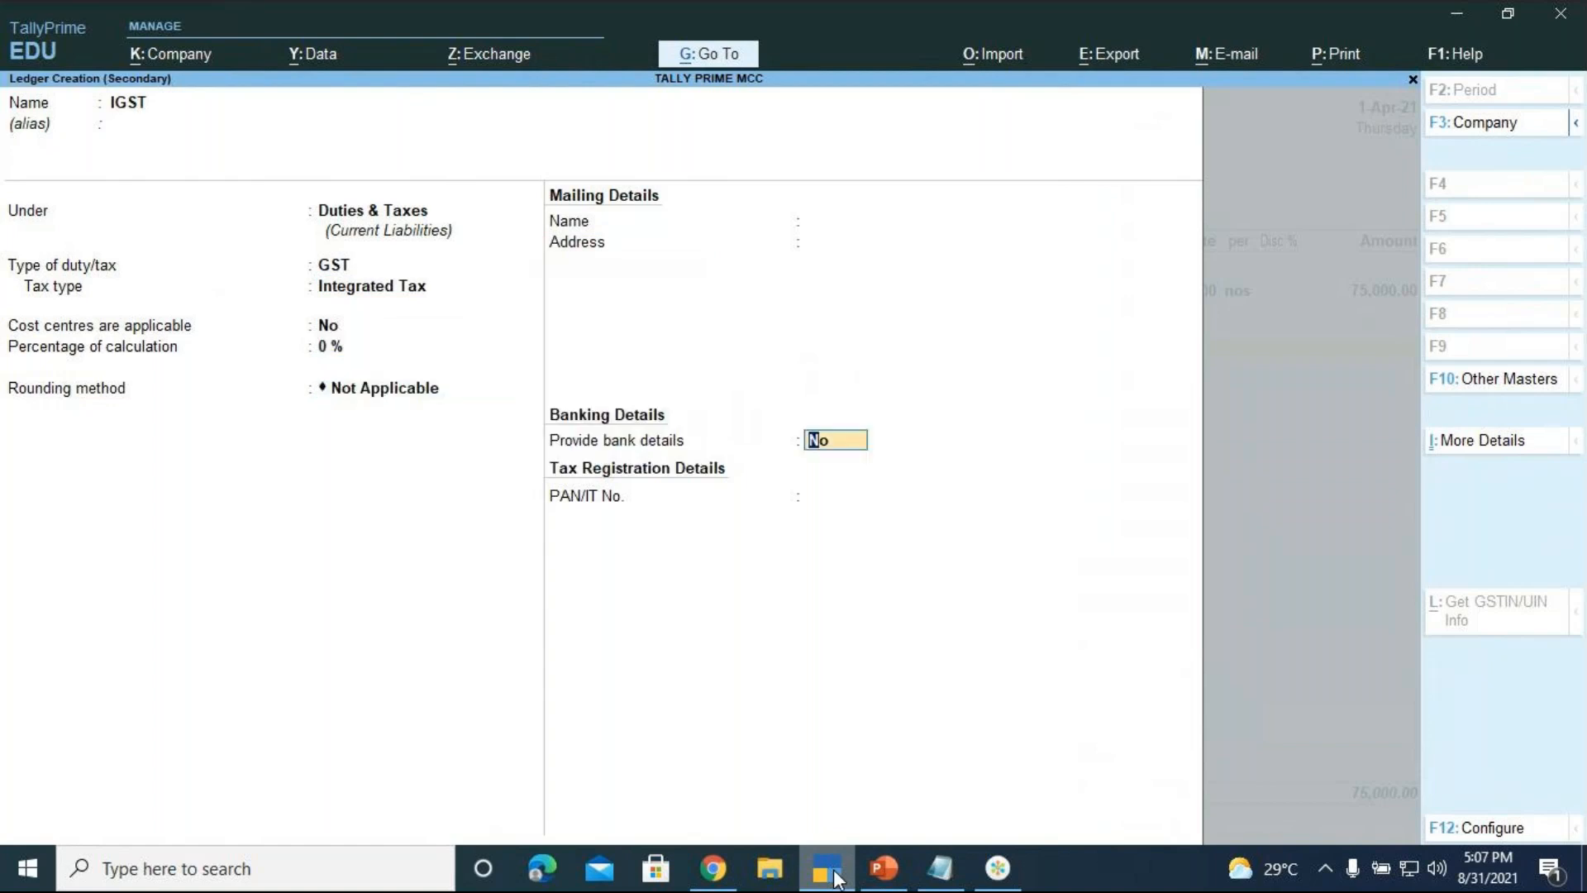
key("Return")
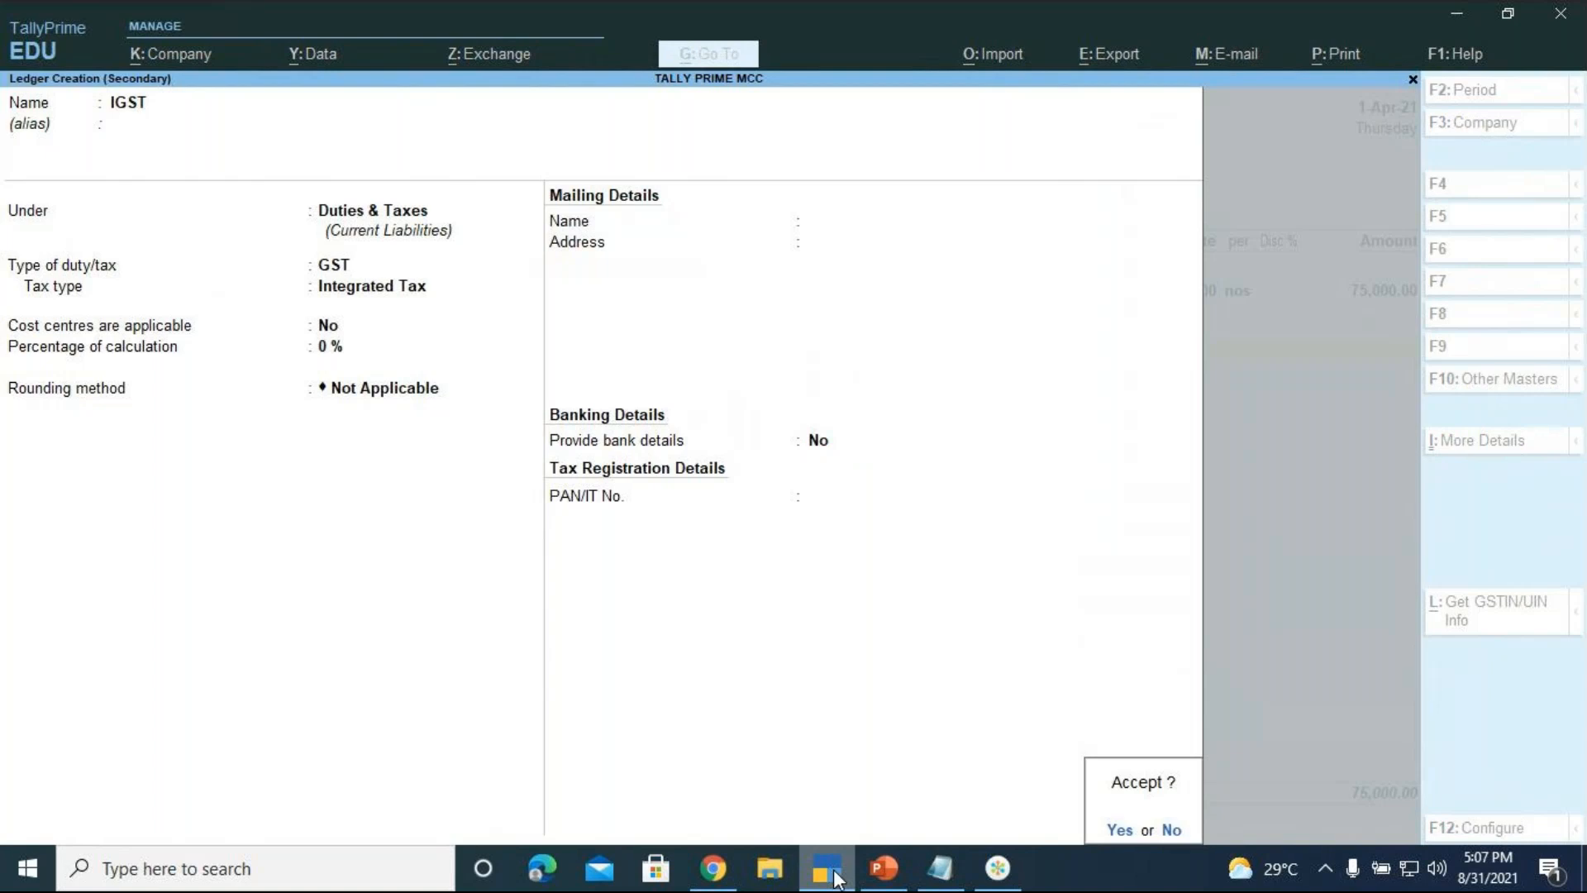
key("Return")
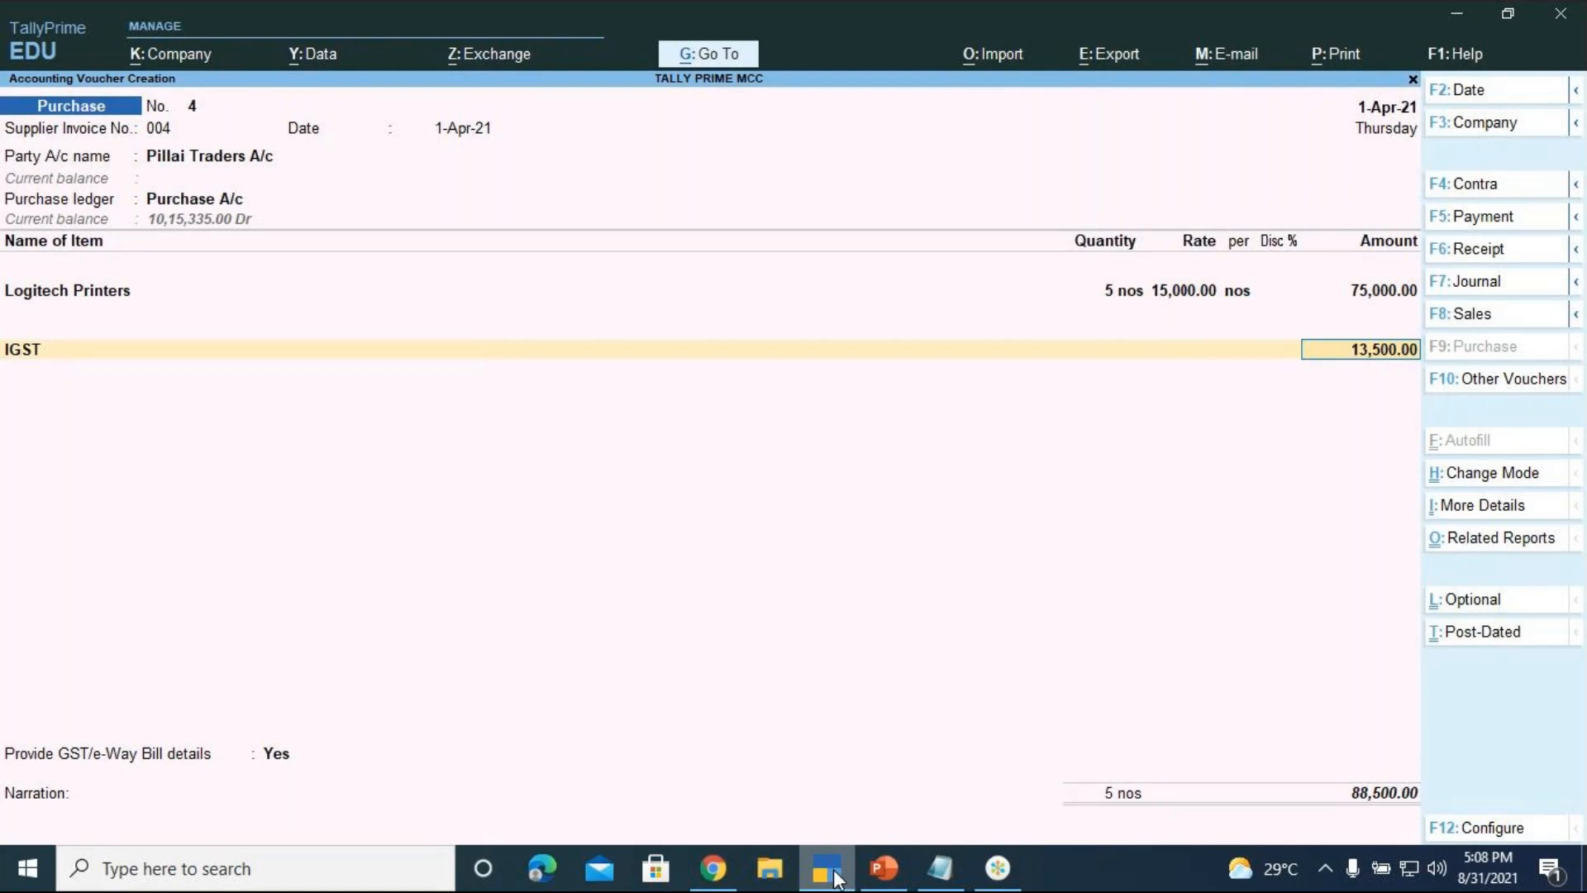
Accept IGST at 13,500.00, bringing voucher No. 4's total to 88,500.00
key("Return")
key("Return")
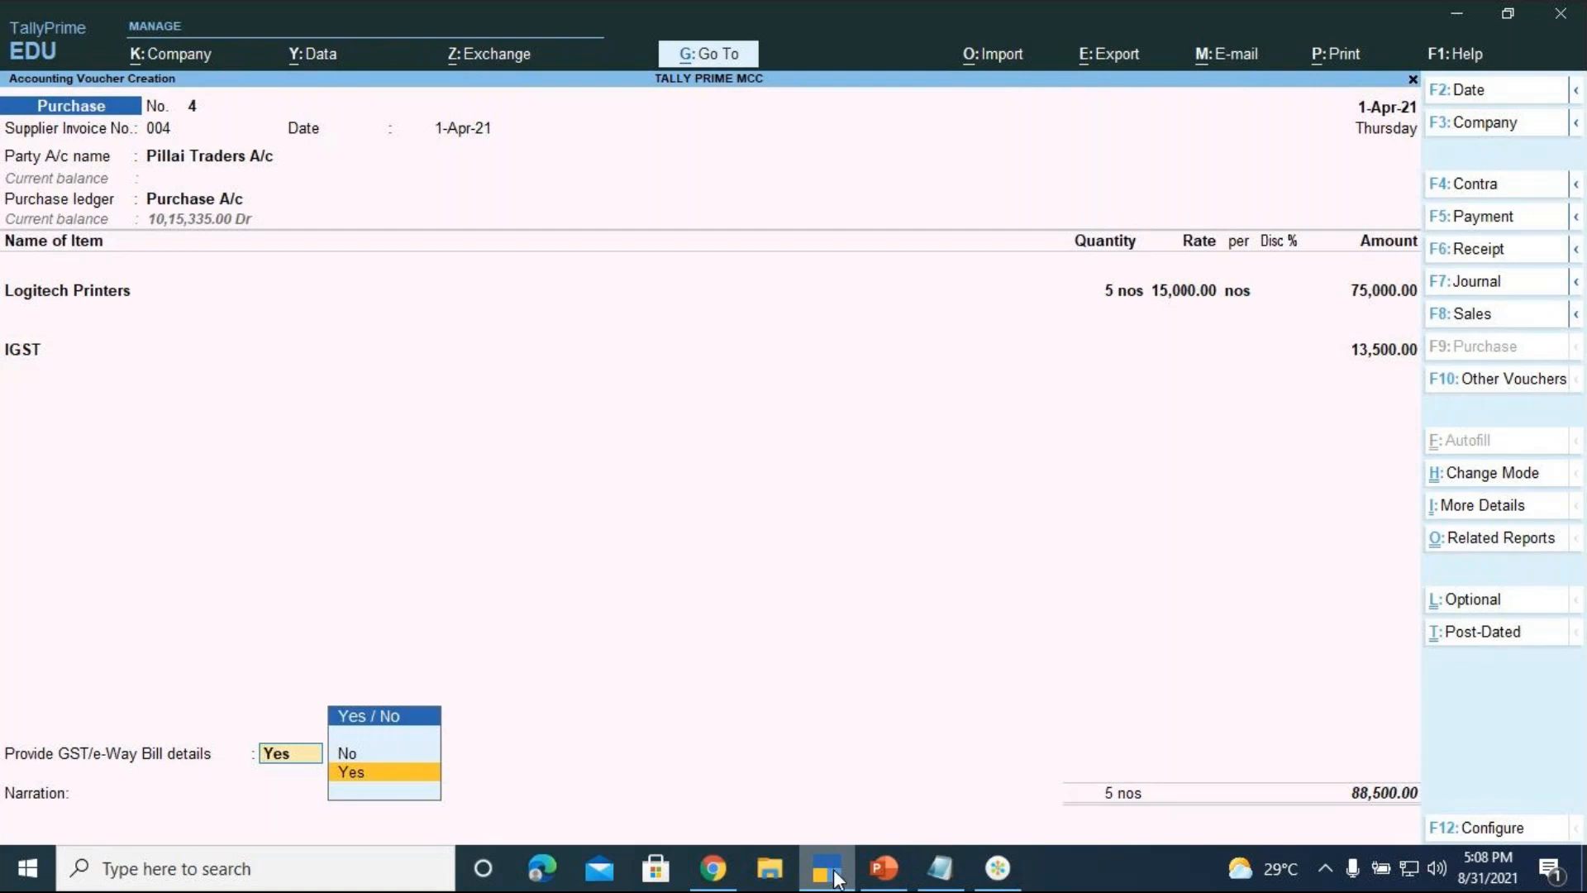
Search Google Images for 'e-way bill under gst' and open the hubco.in guide
left_click(716, 866)
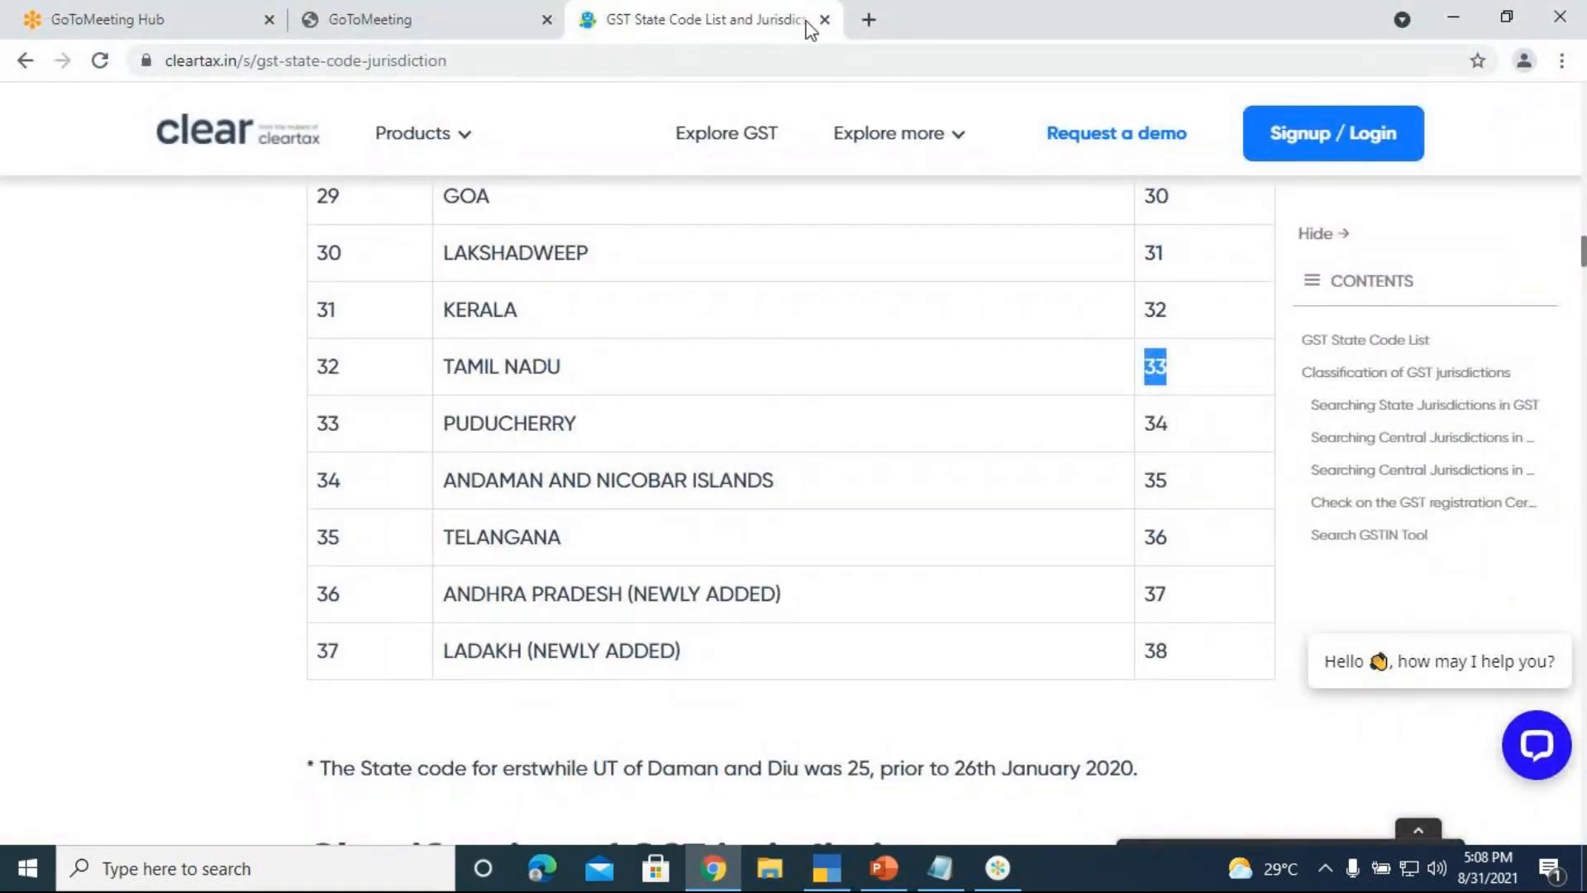
left_click(25, 60)
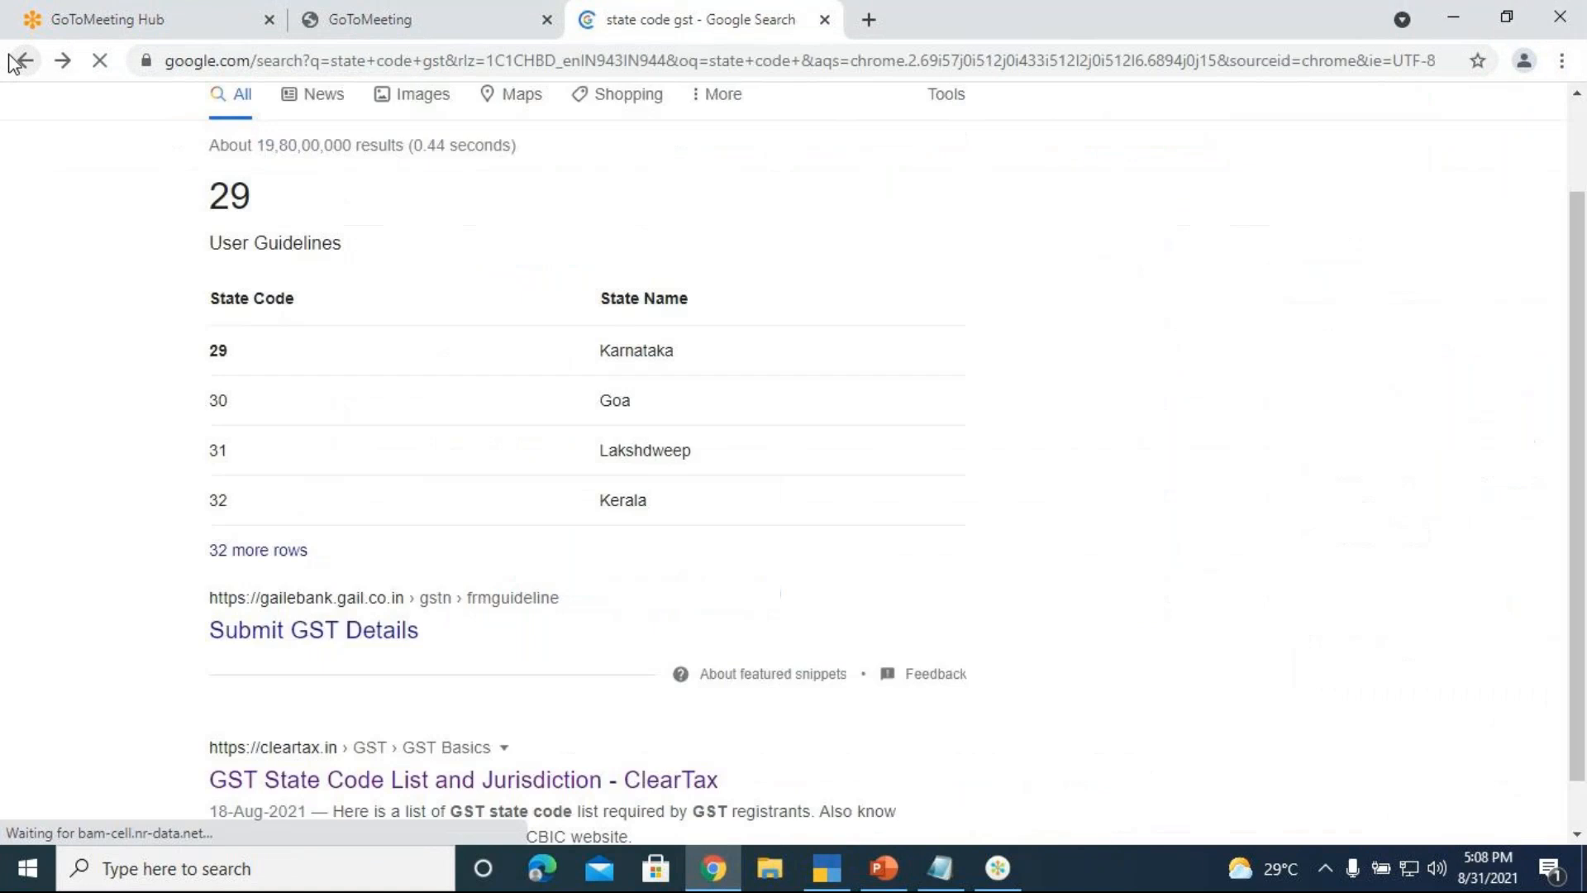
scroll(584, 295, "up", 2)
left_click_drag(369, 141, 187, 139)
key("BackSpace")
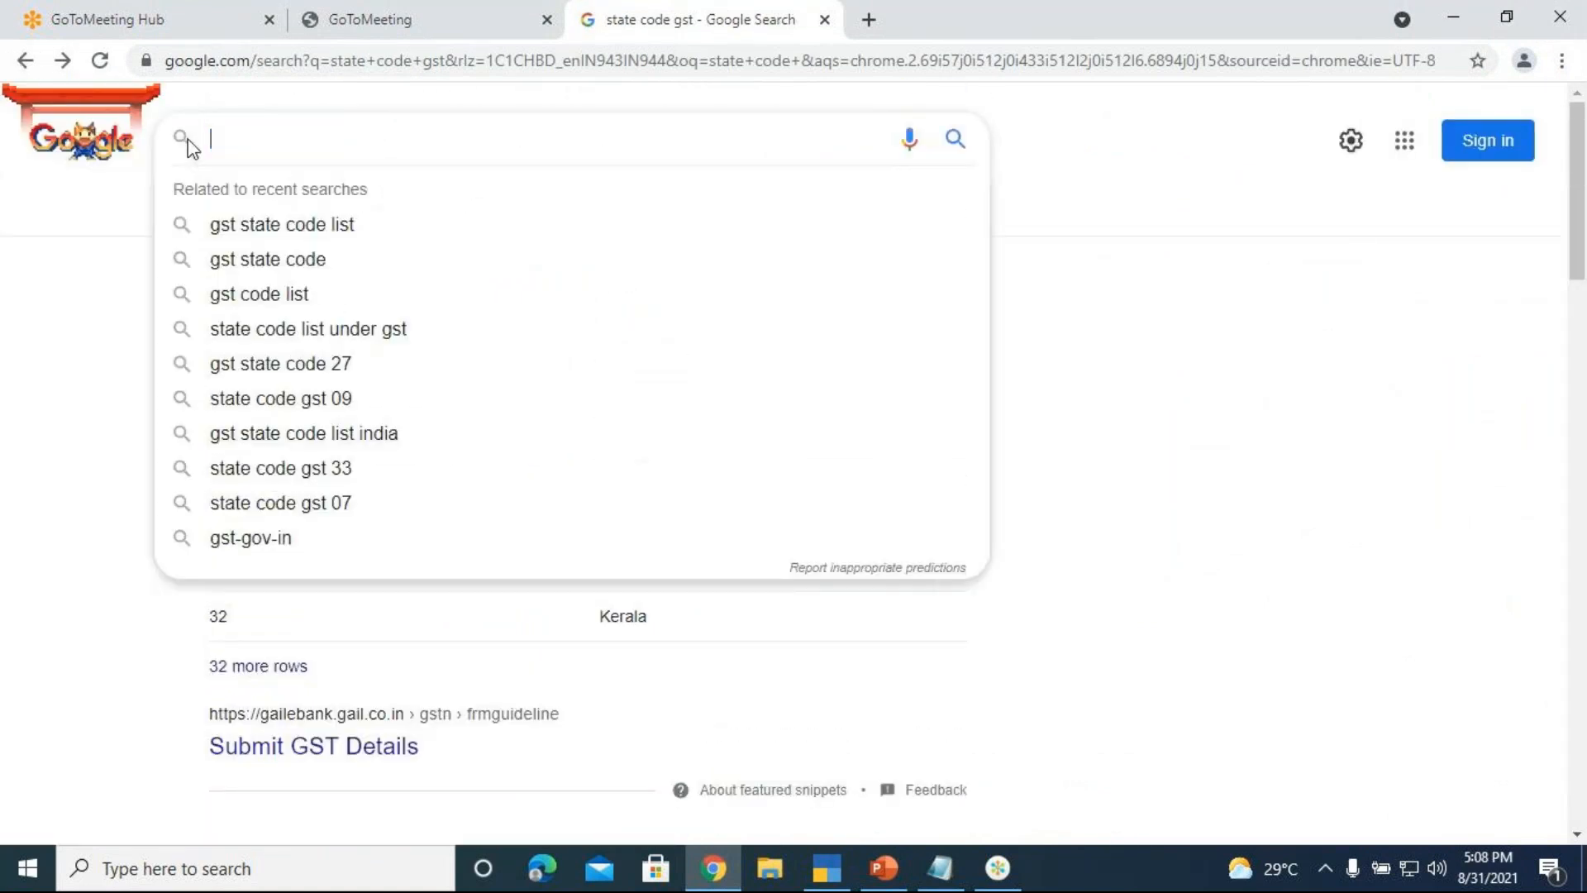
type("E-")
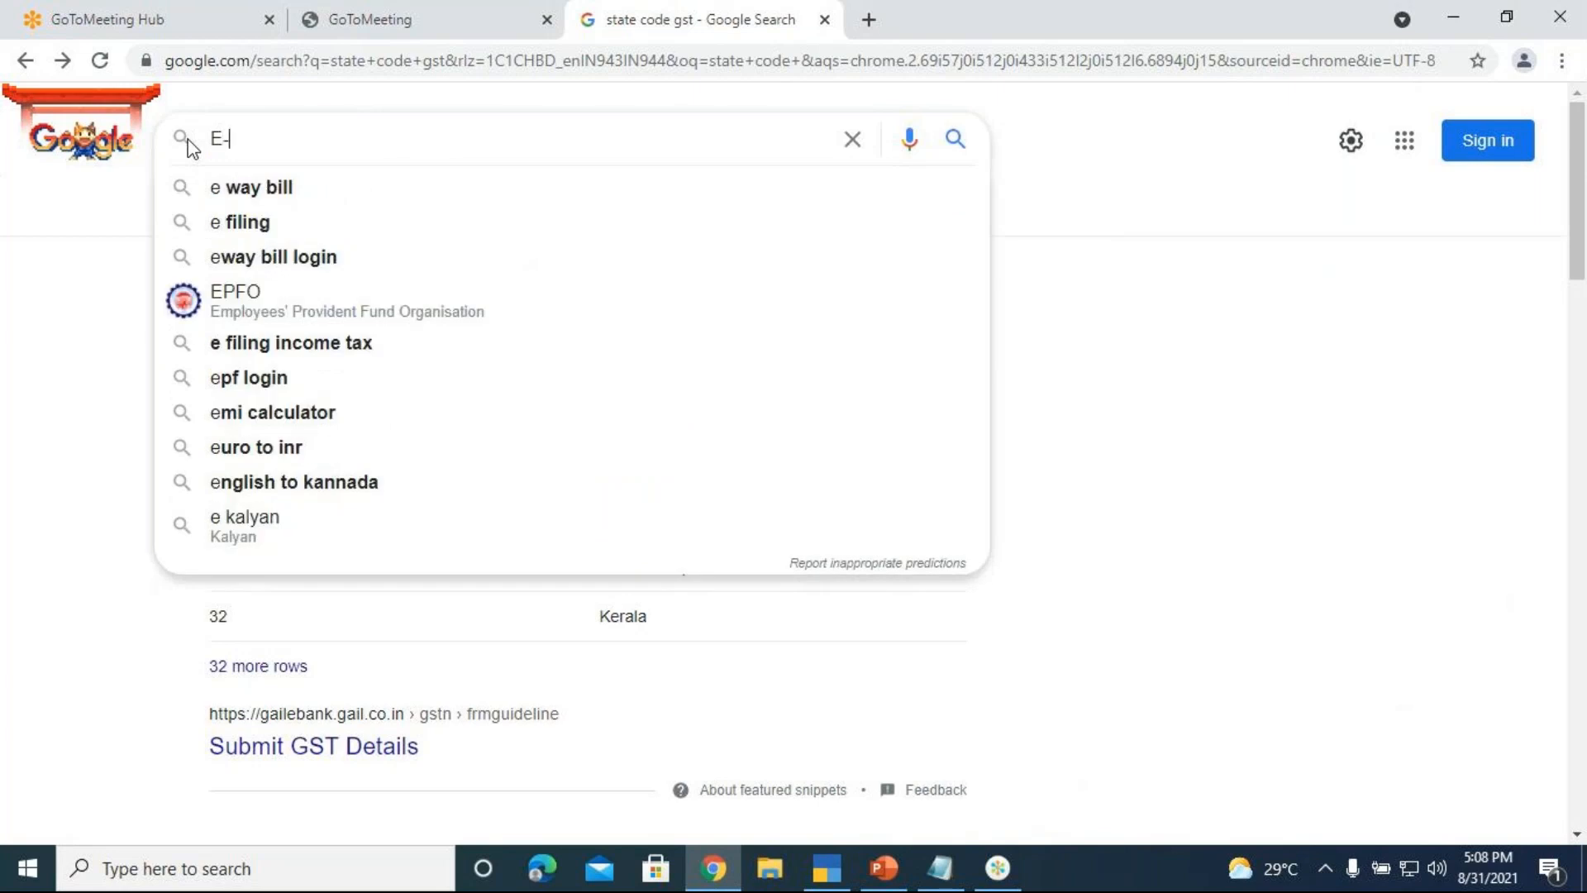
type("W")
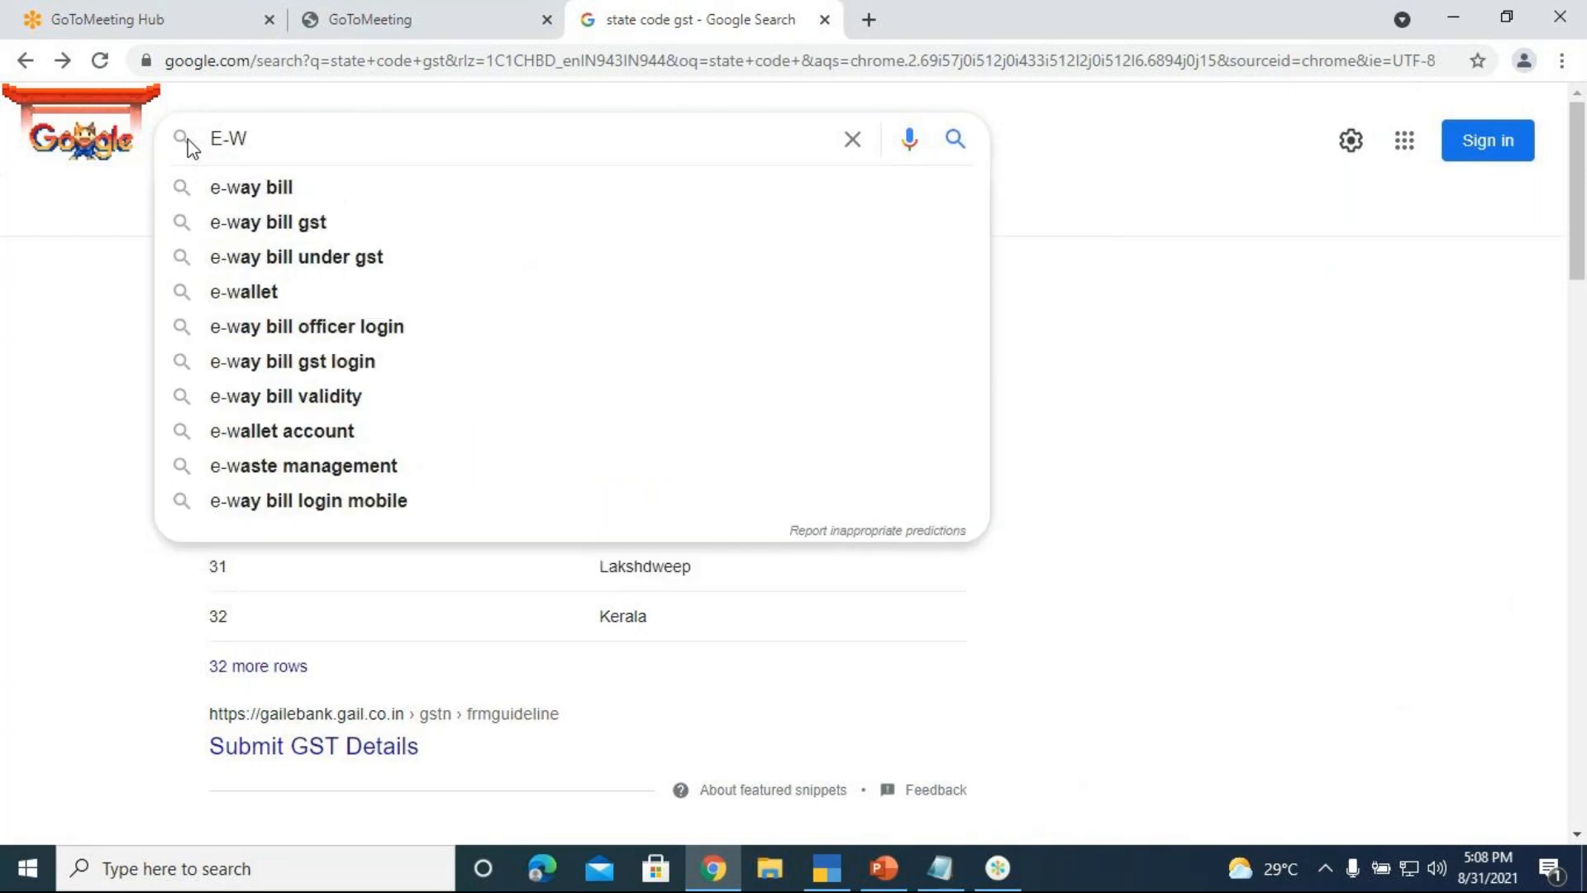
left_click(295, 259)
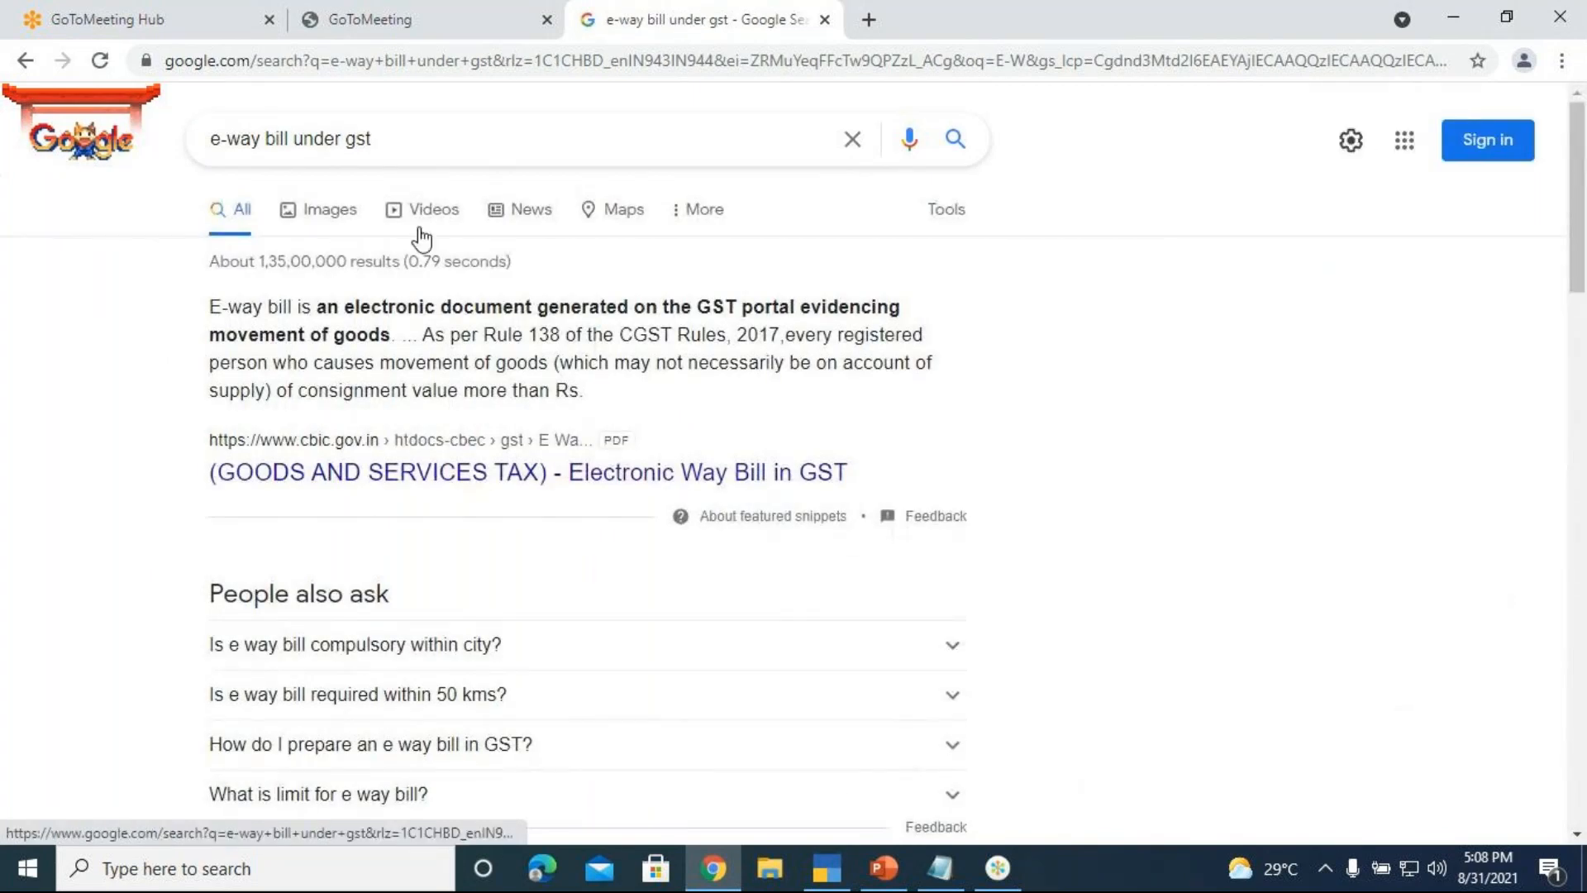
left_click(320, 209)
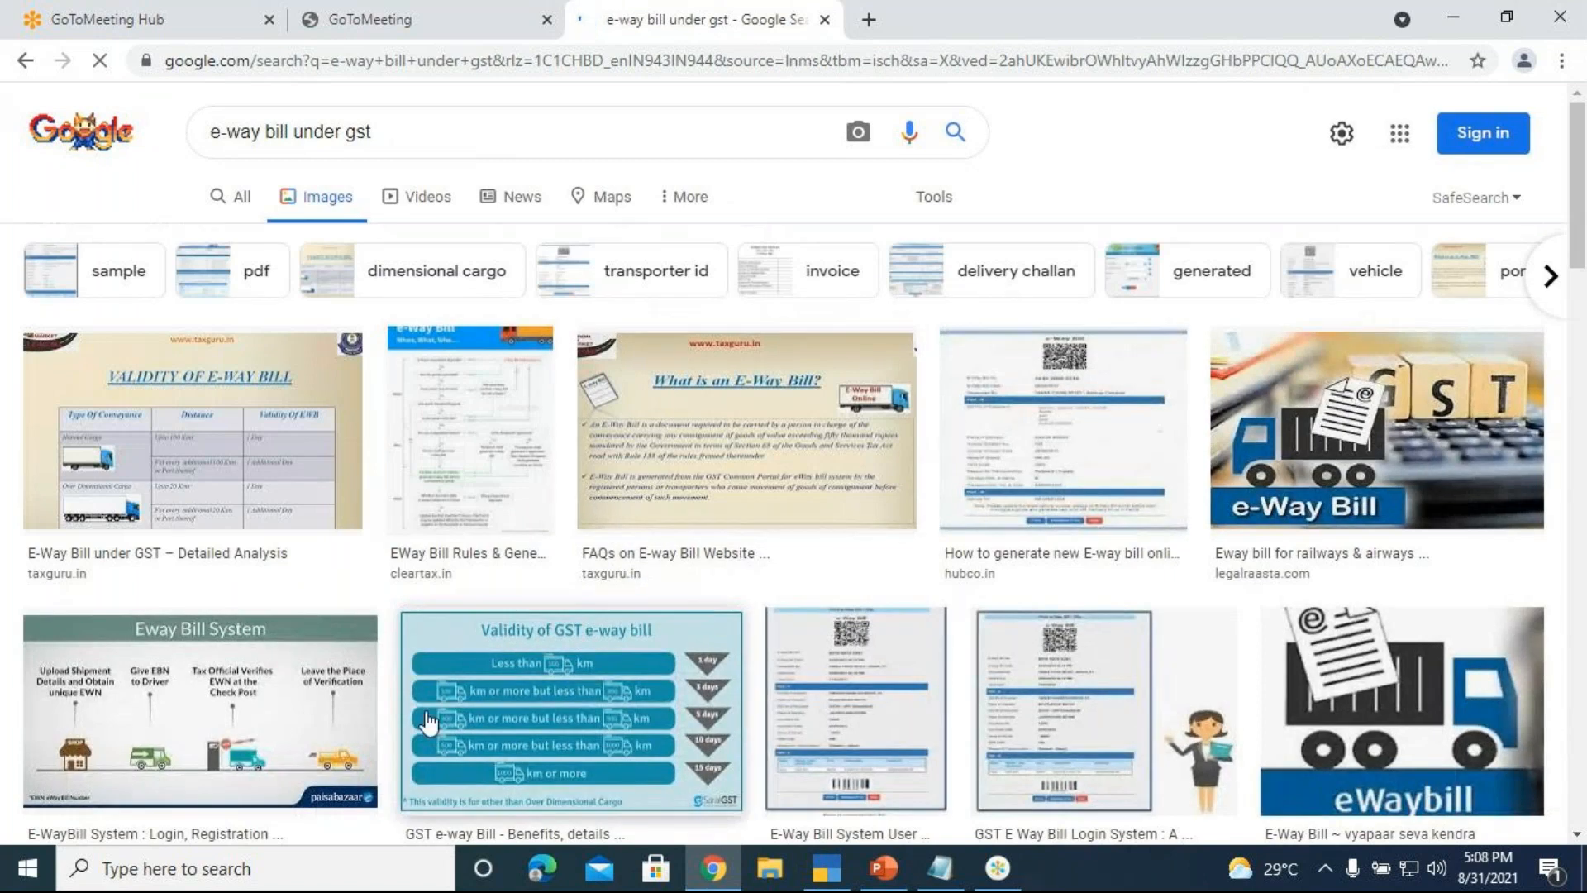
left_click(1051, 450)
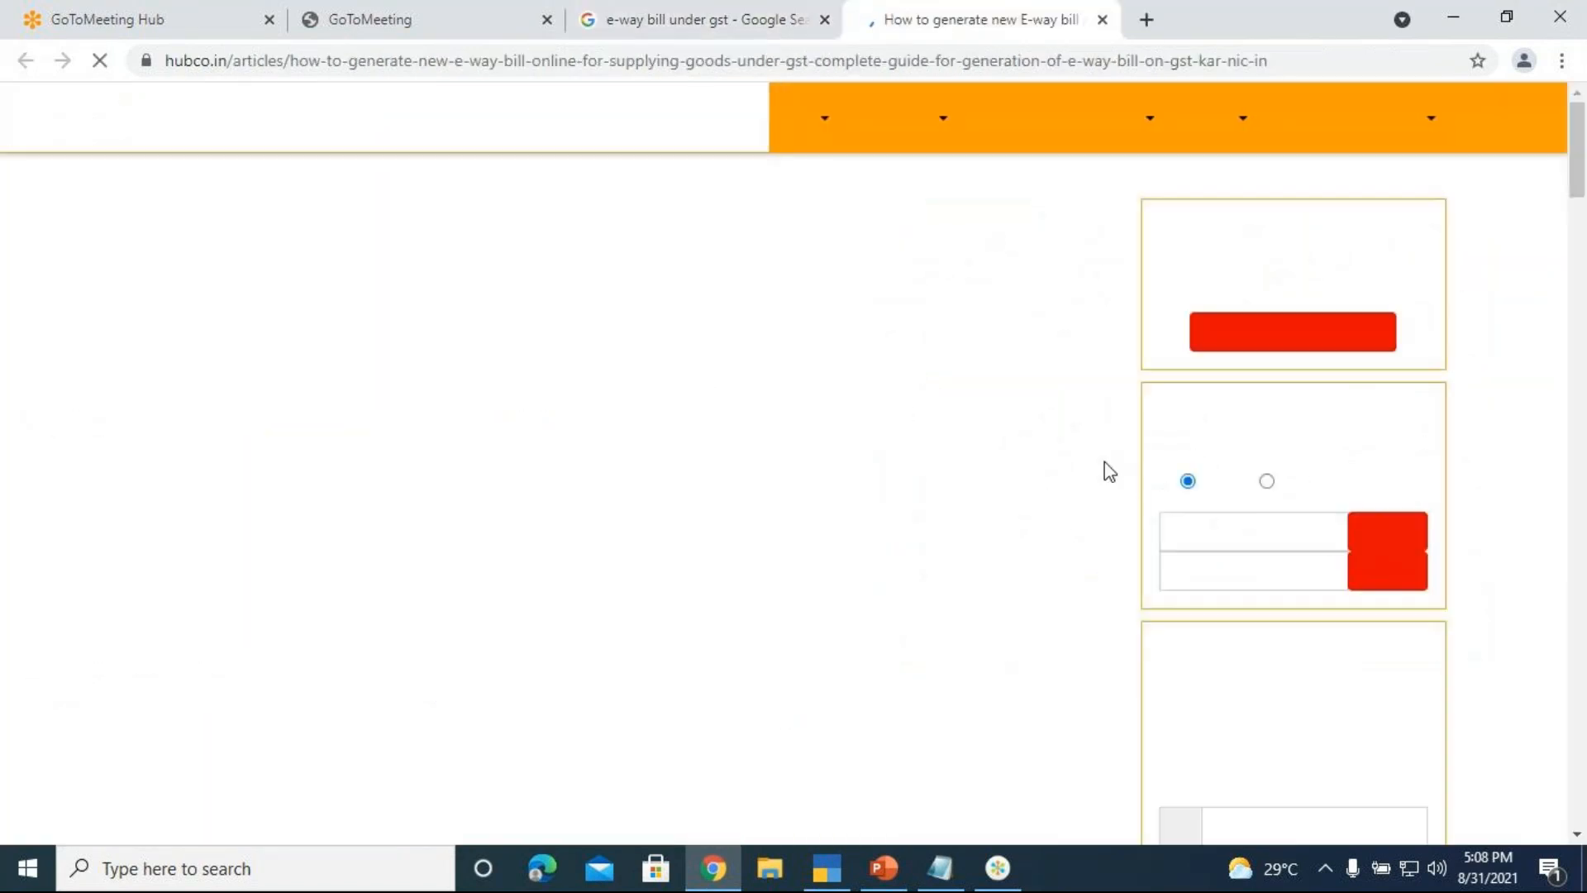
Read the Hubco article's sample e-way bill, blocking its notification prompt, then return to TallyPrime
scroll(992, 496, "down", 3)
scroll(942, 522, "down", 20)
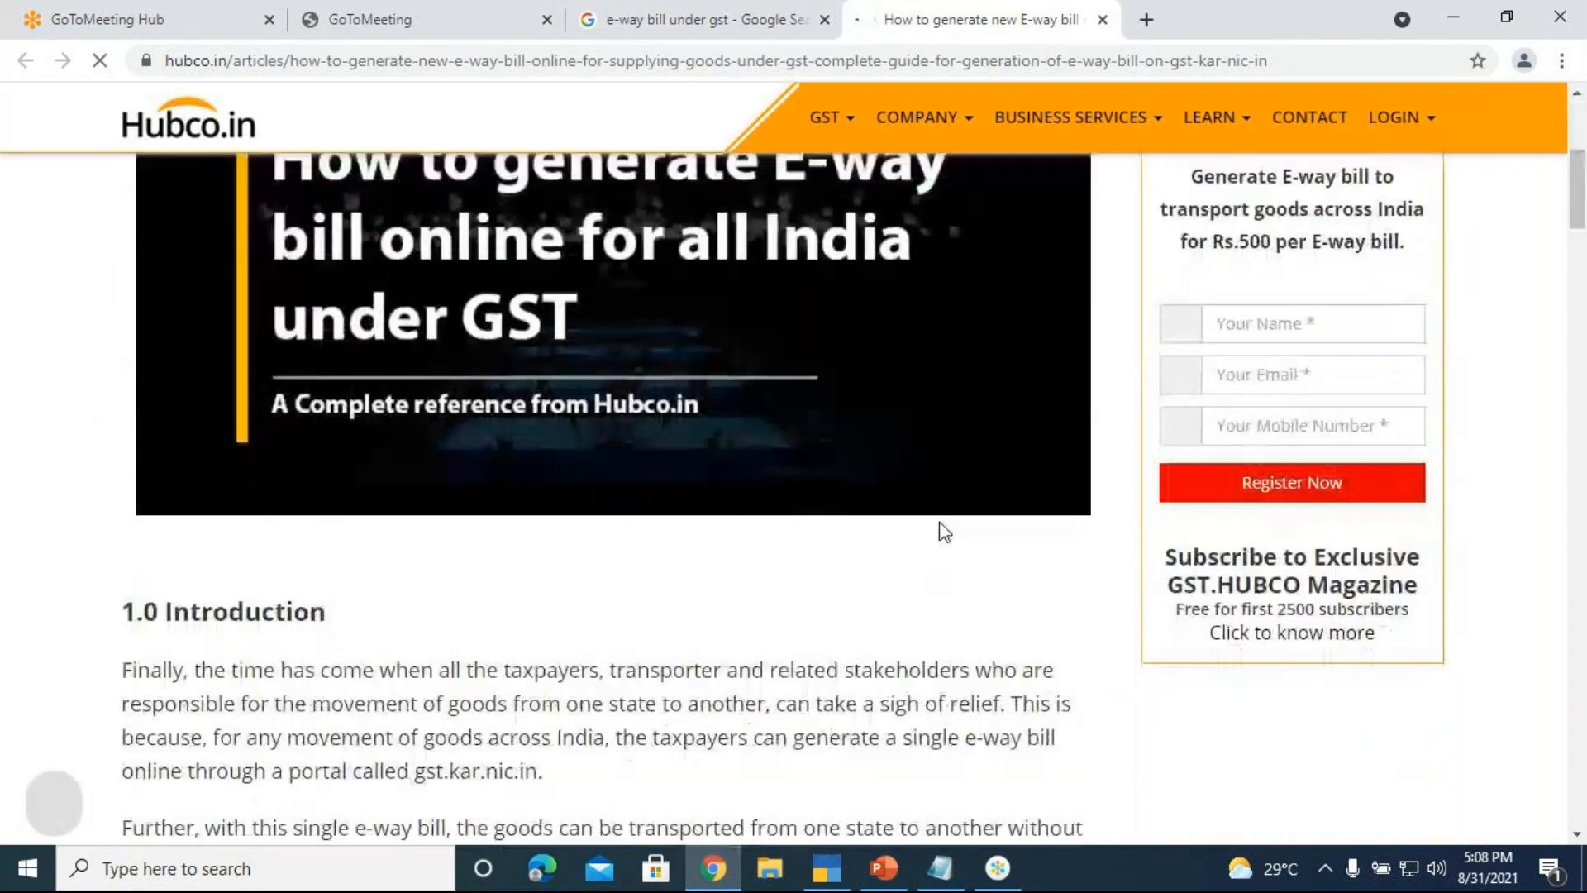
scroll(946, 550, "down", 20)
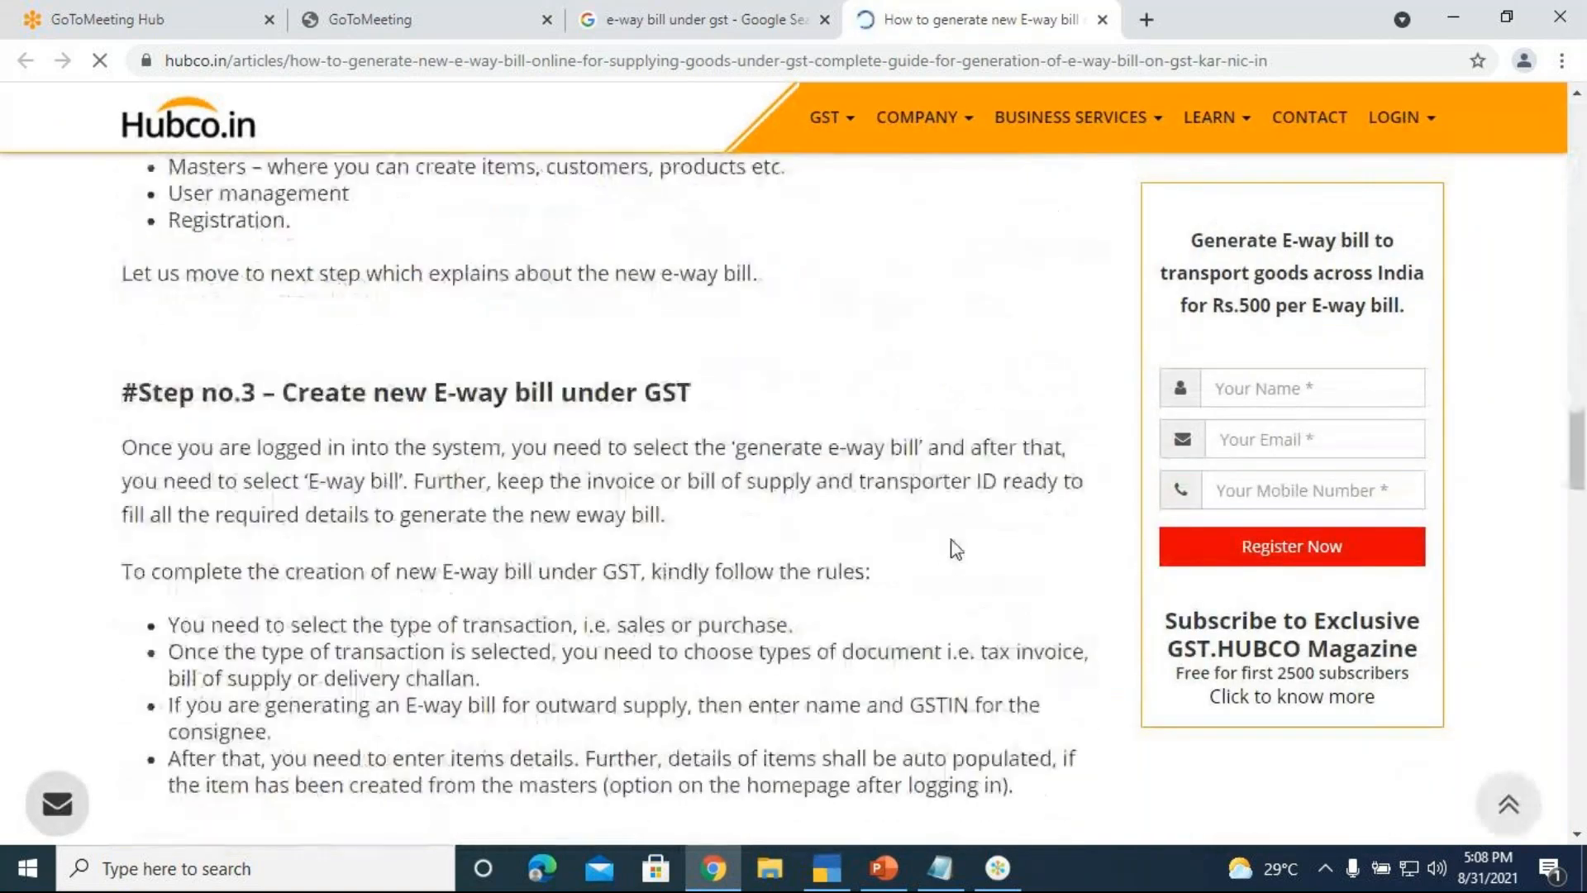
scroll(954, 536, "up", 4)
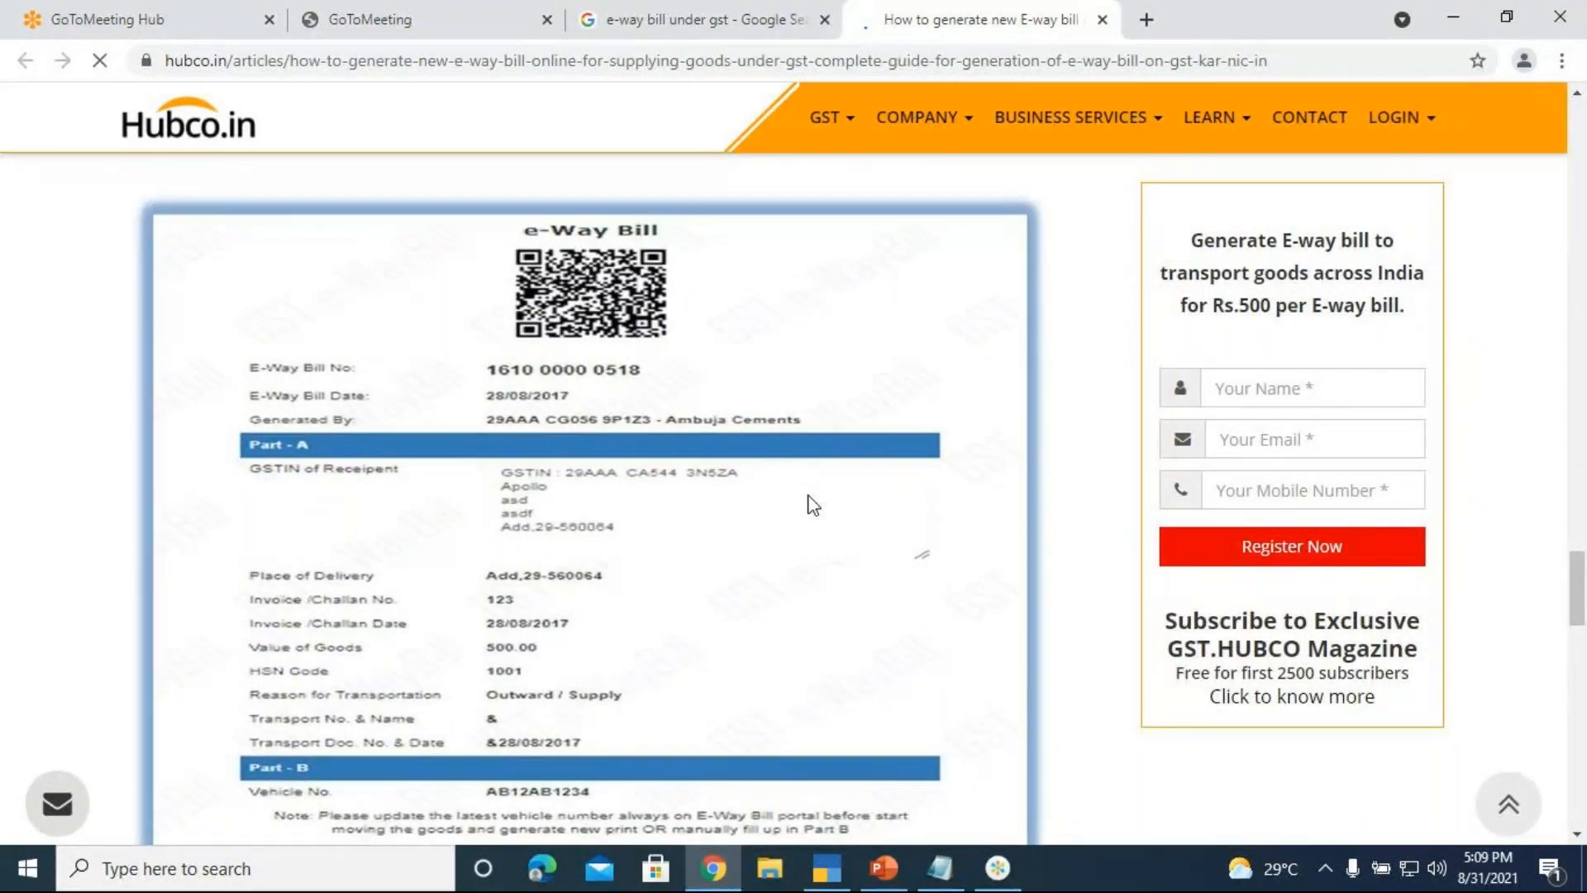
scroll(701, 505, "down", 1)
scroll(697, 502, "up", 1)
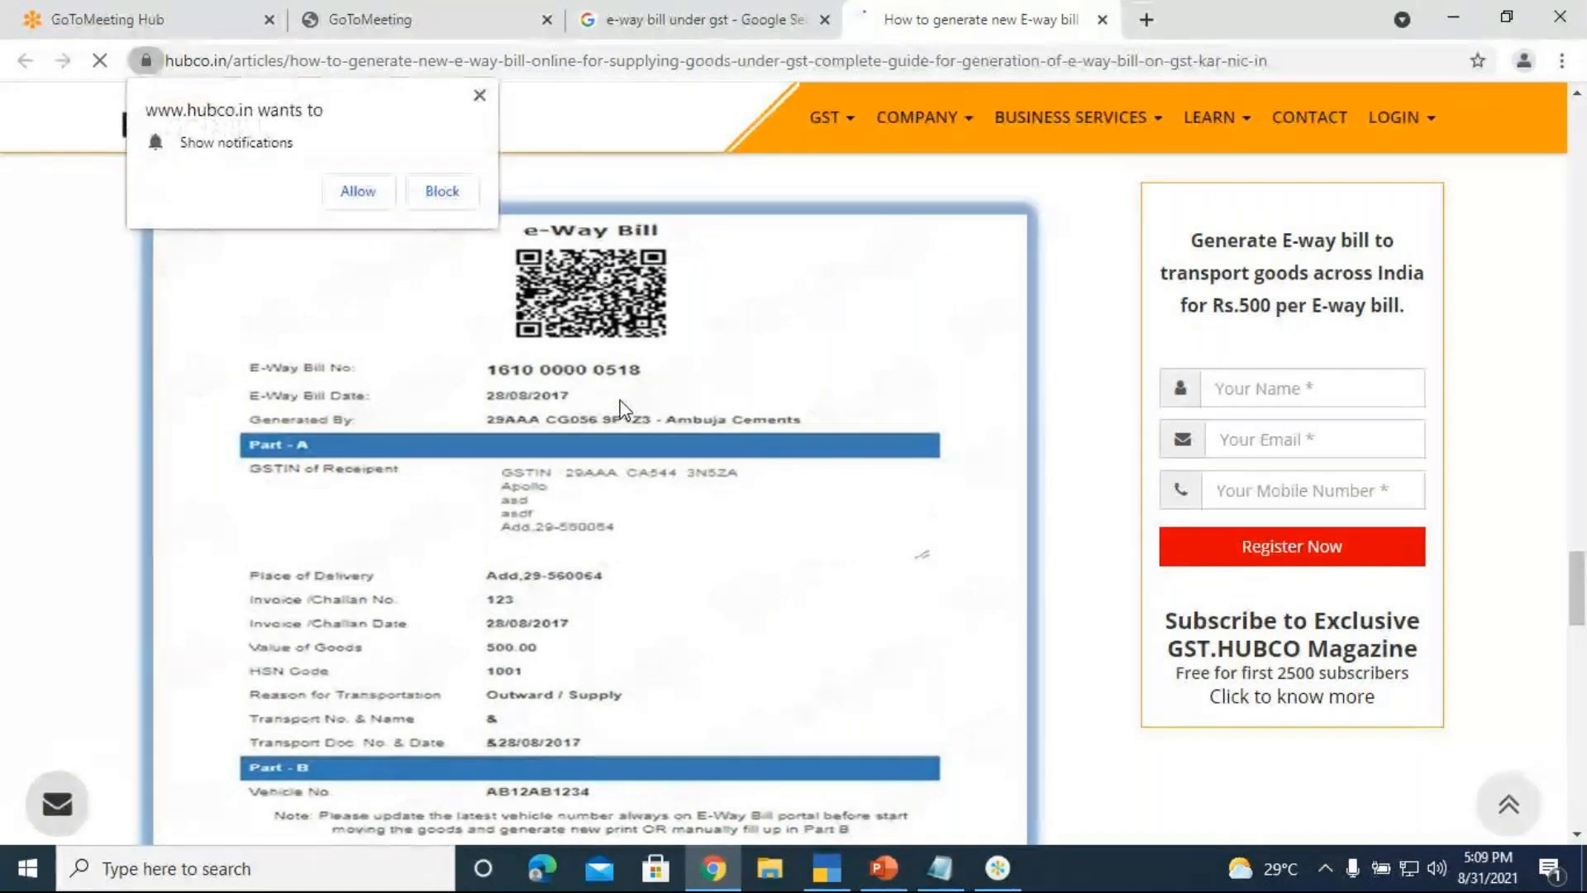
left_click(478, 97)
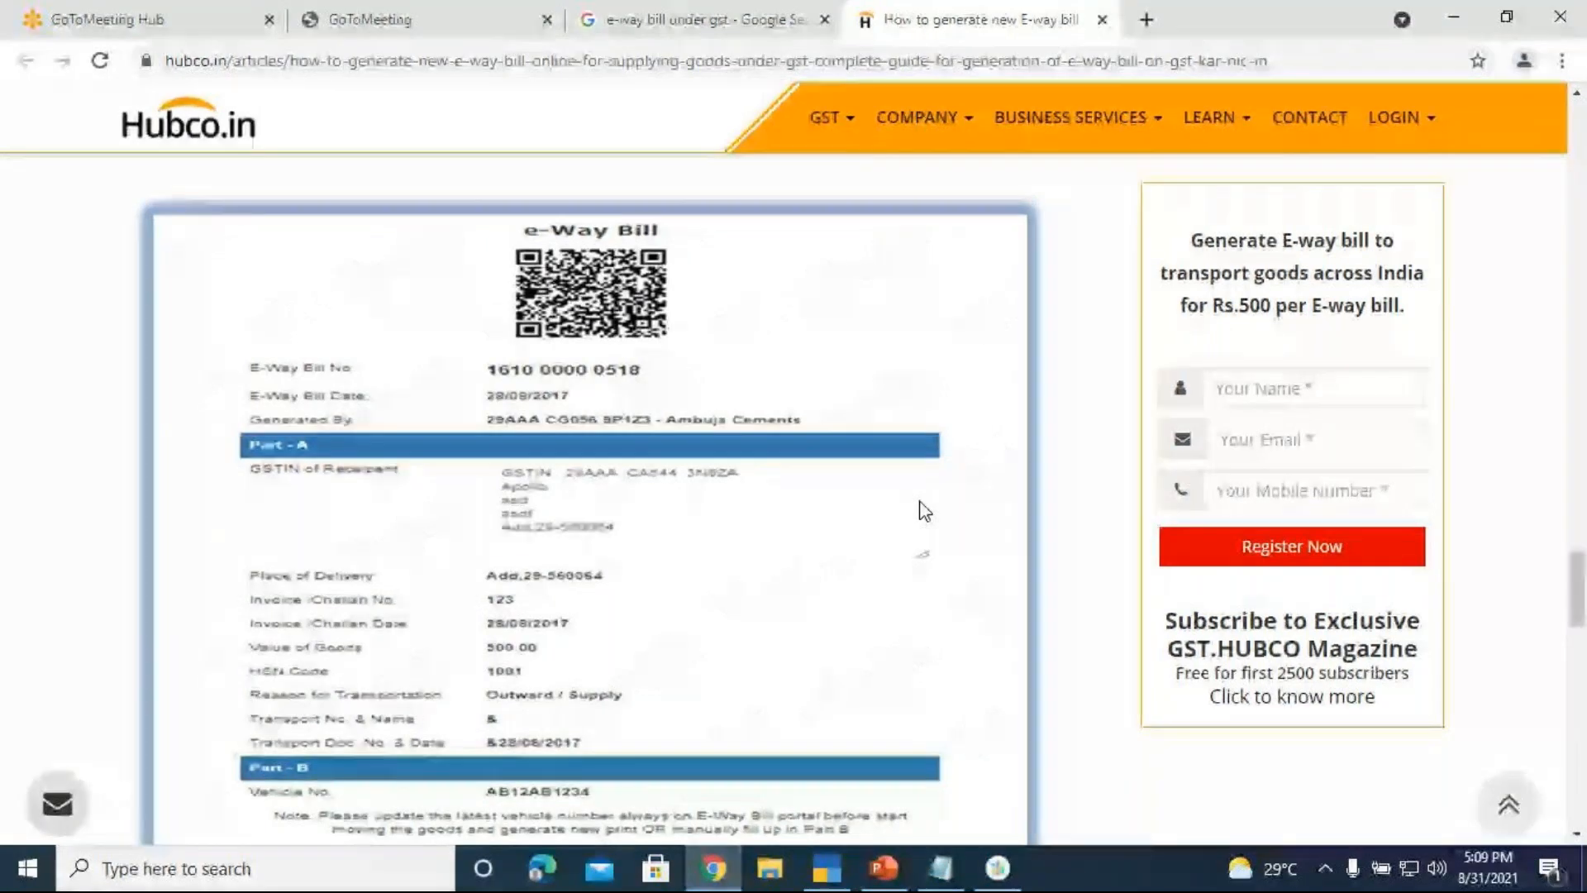
scroll(618, 622, "down", 1)
scroll(618, 622, "down", 1)
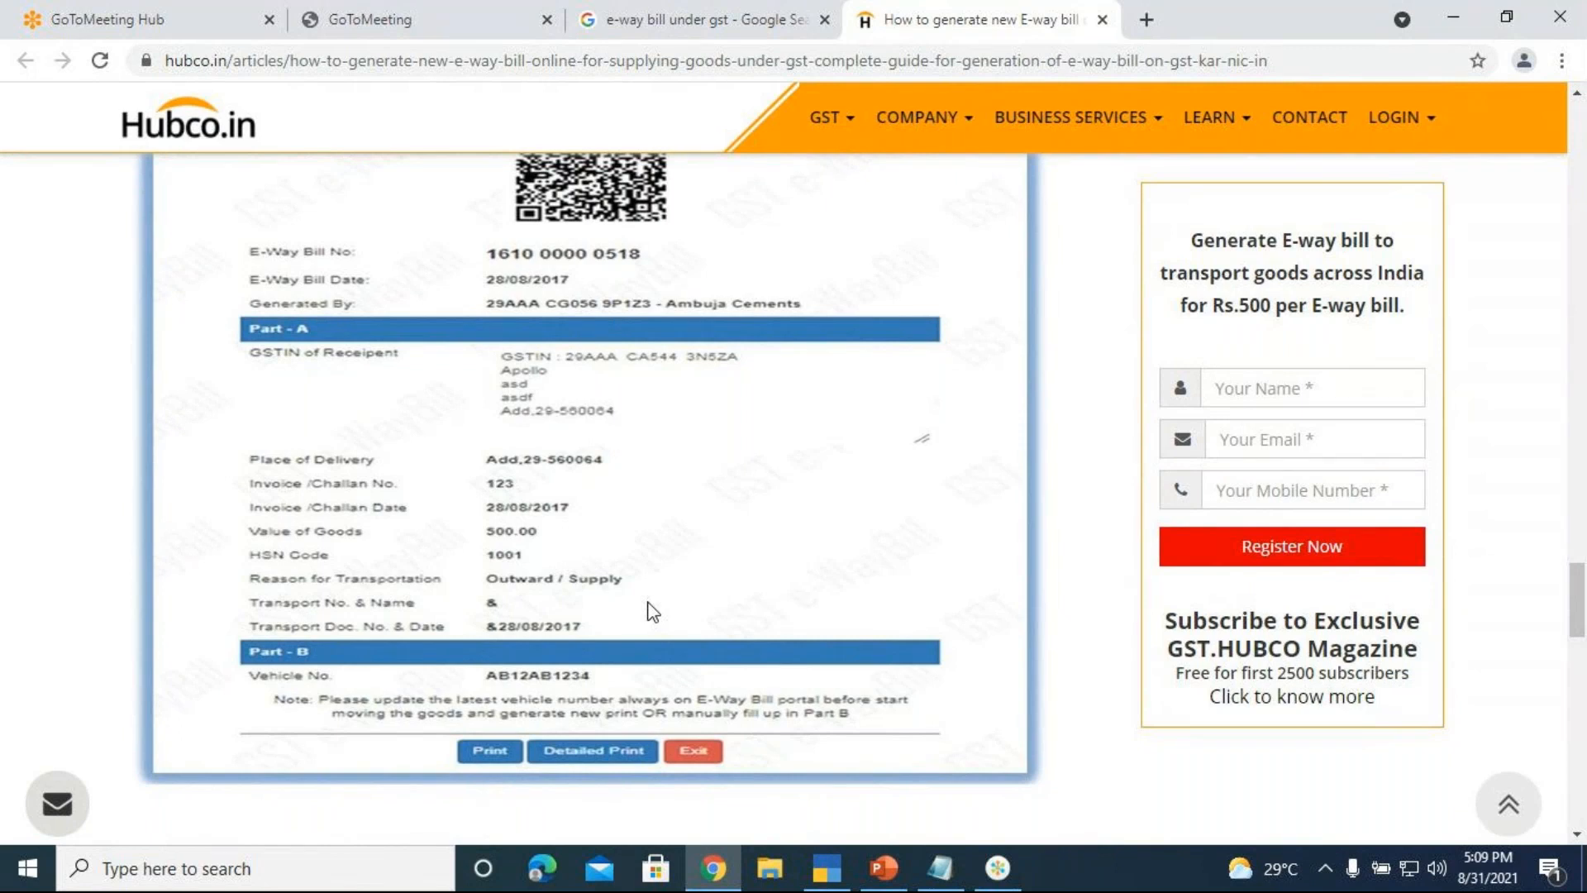
scroll(832, 535, "up", 3)
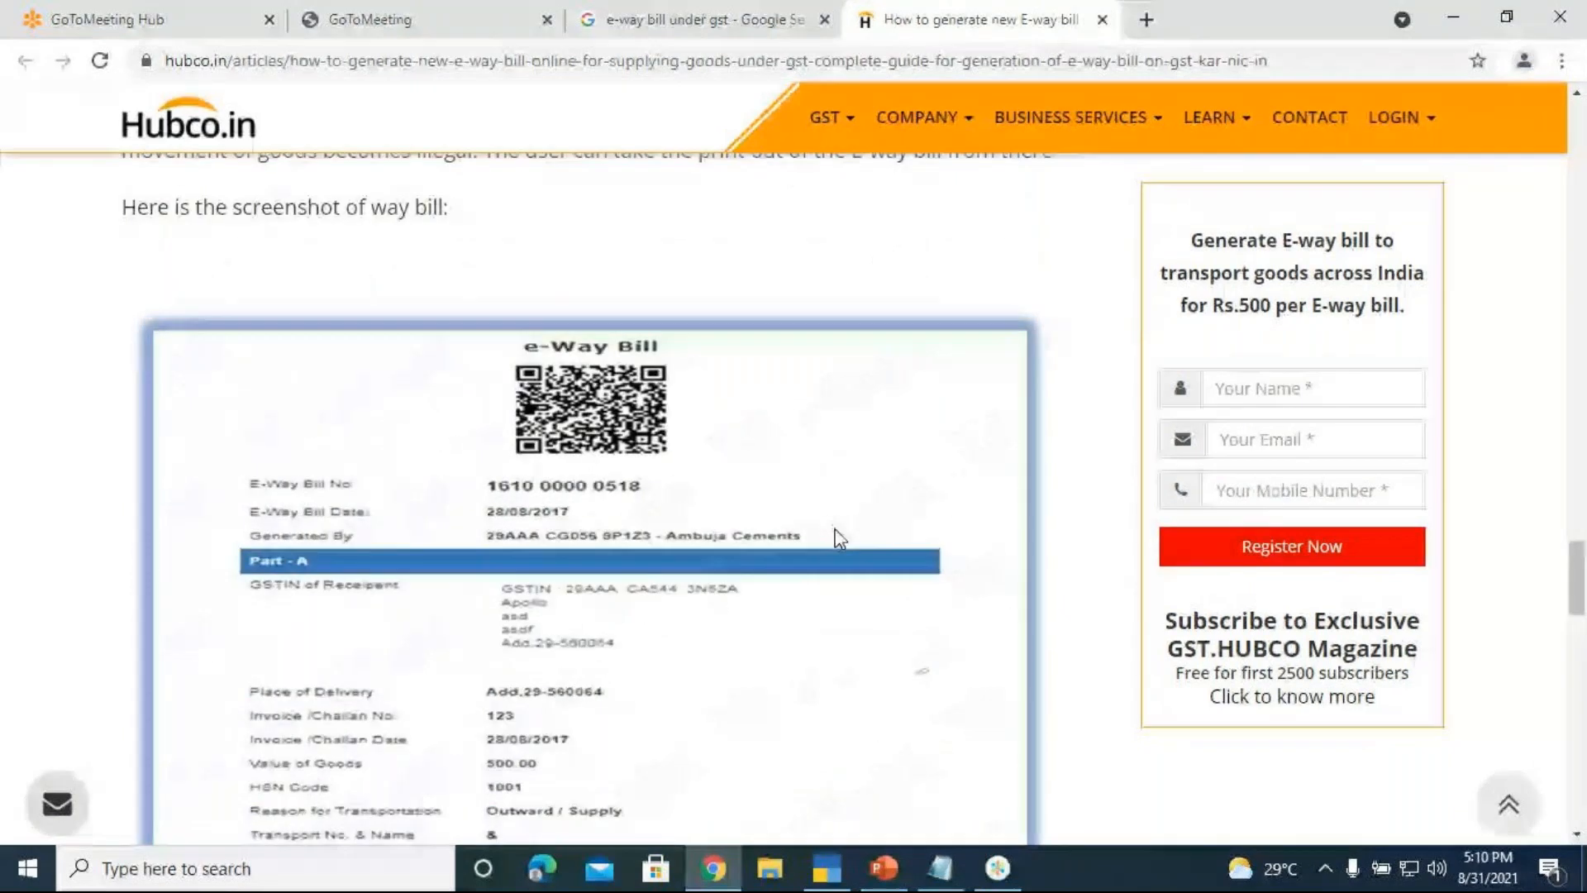
scroll(843, 546, "down", 3)
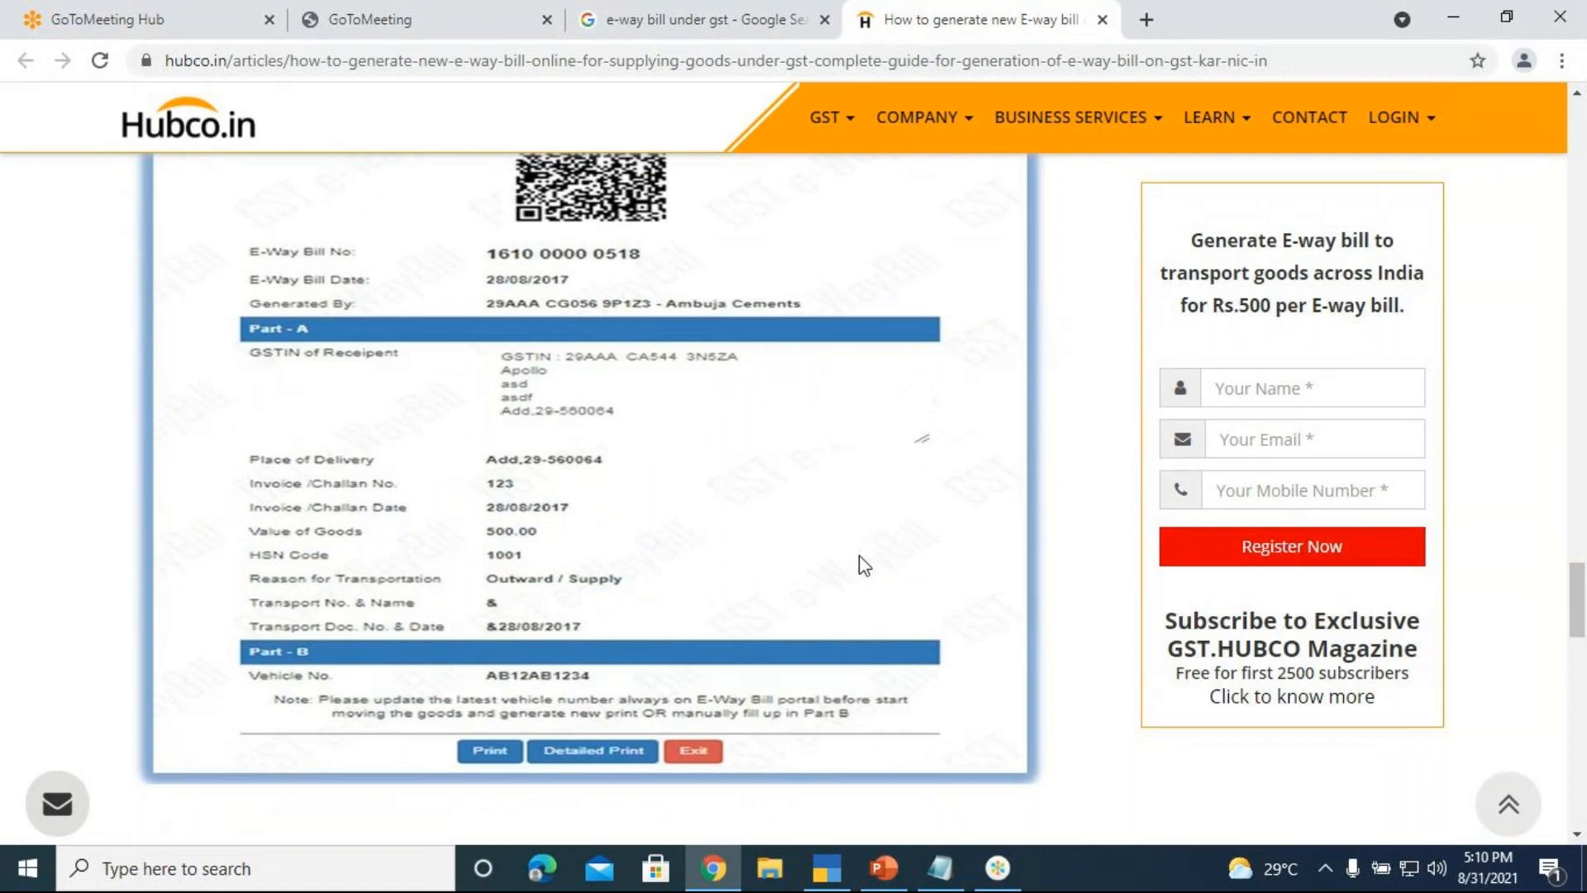
scroll(864, 565, "down", 5)
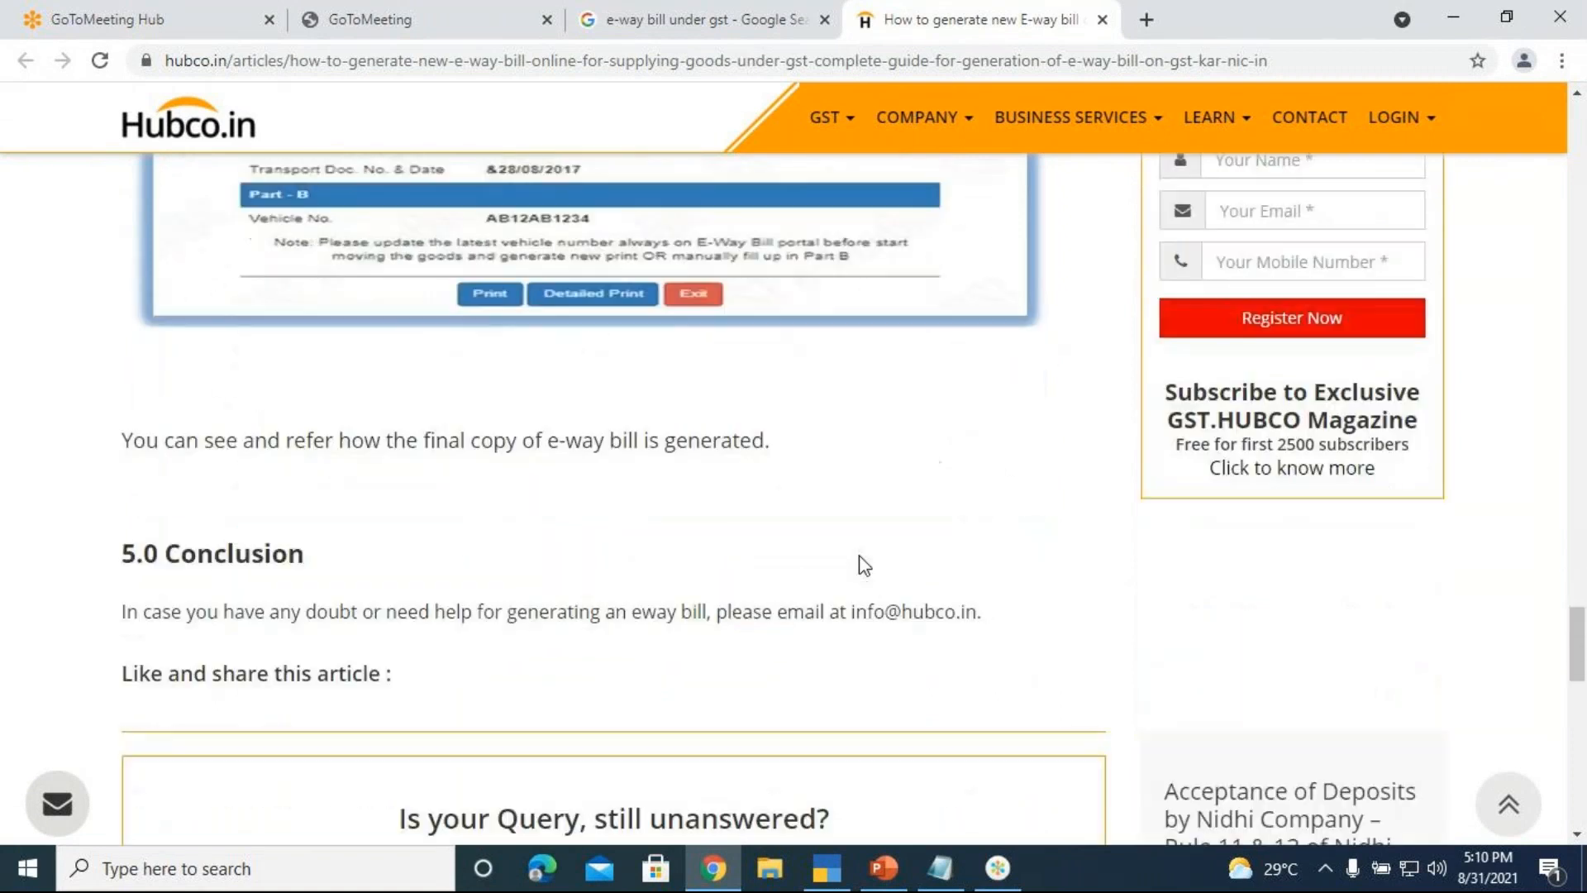
scroll(864, 565, "up", 5)
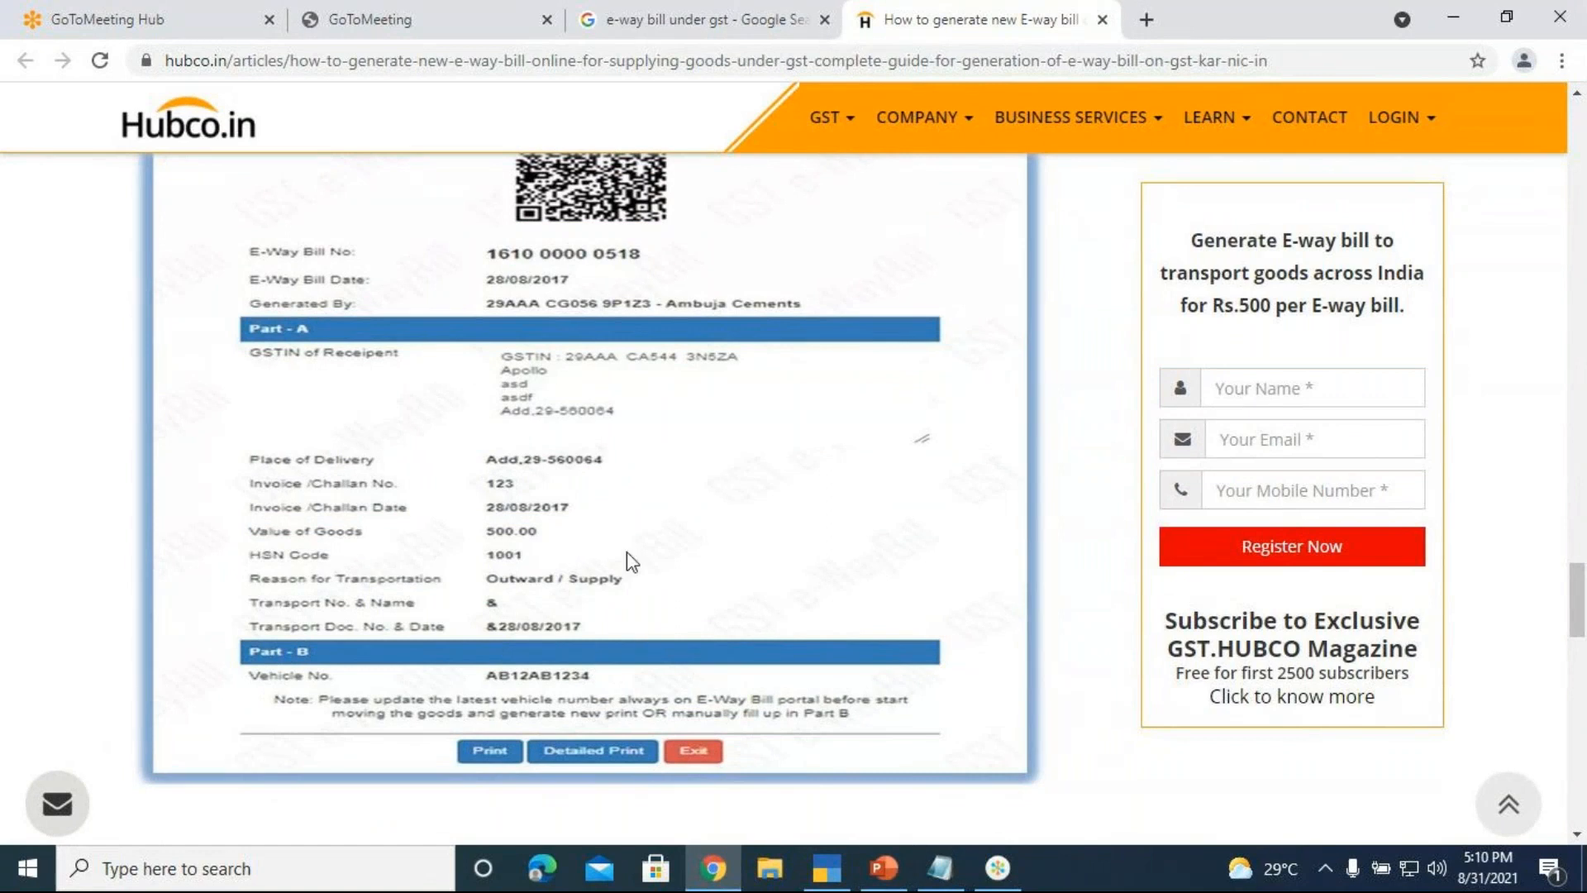
left_click(843, 881)
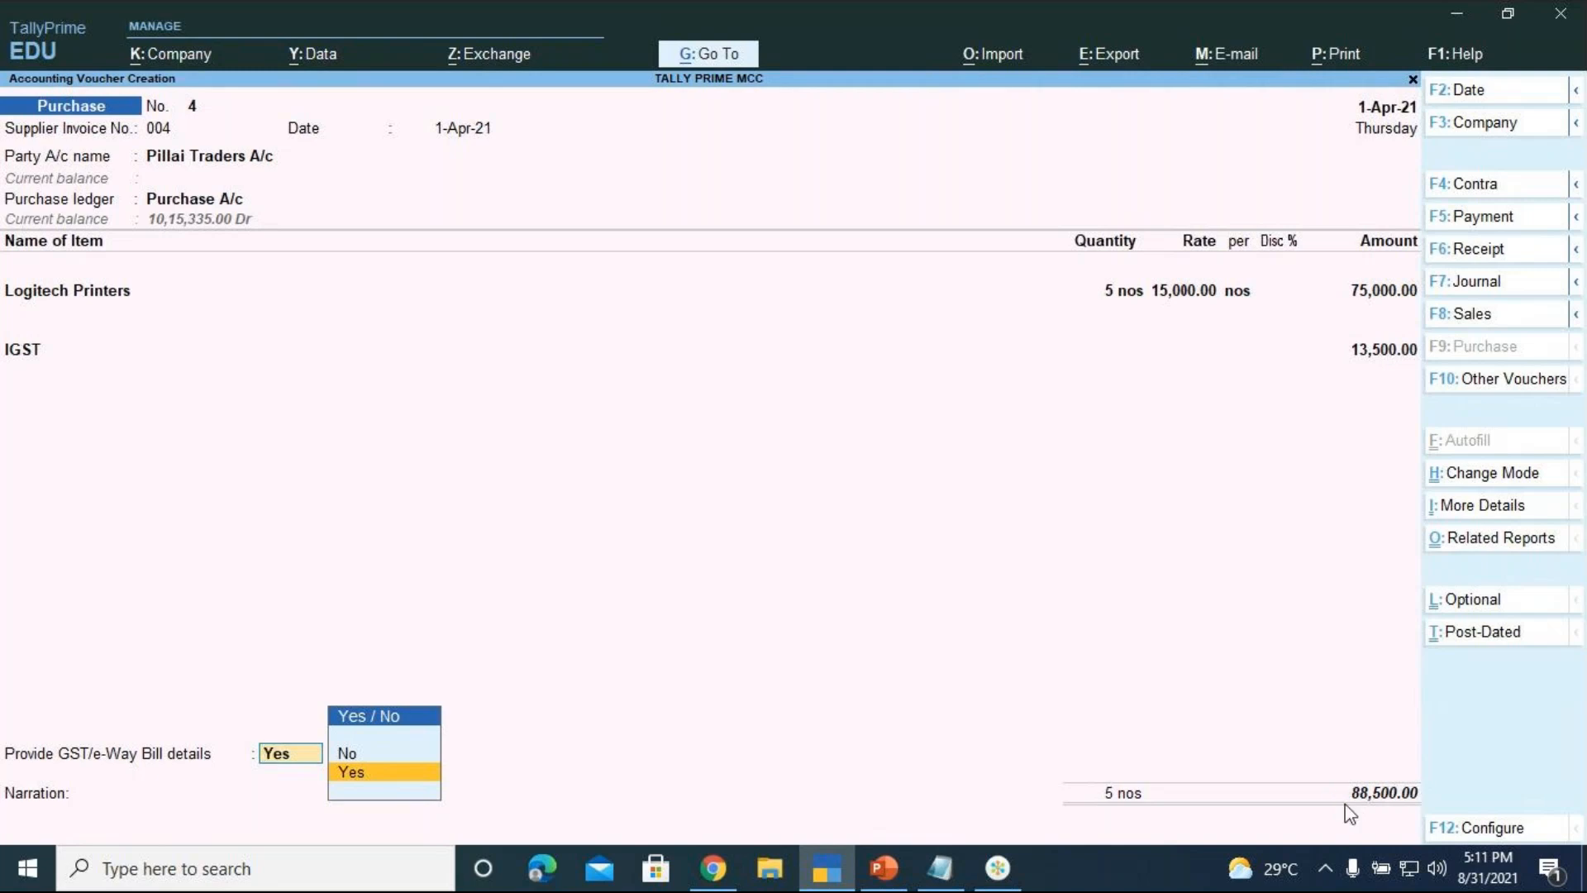
key("Return")
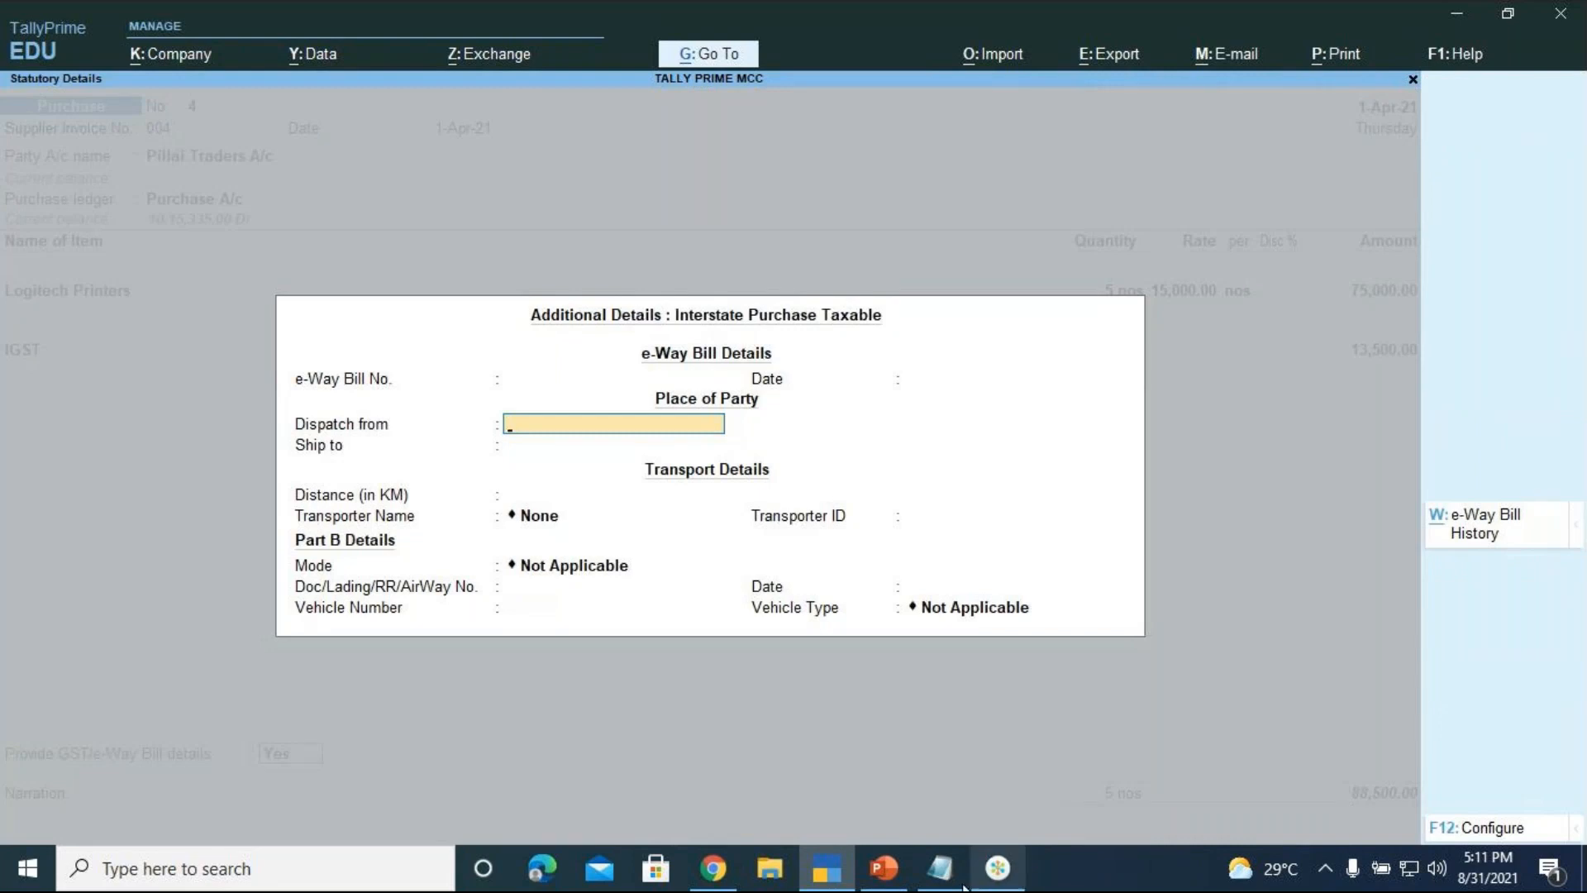
left_click(728, 873)
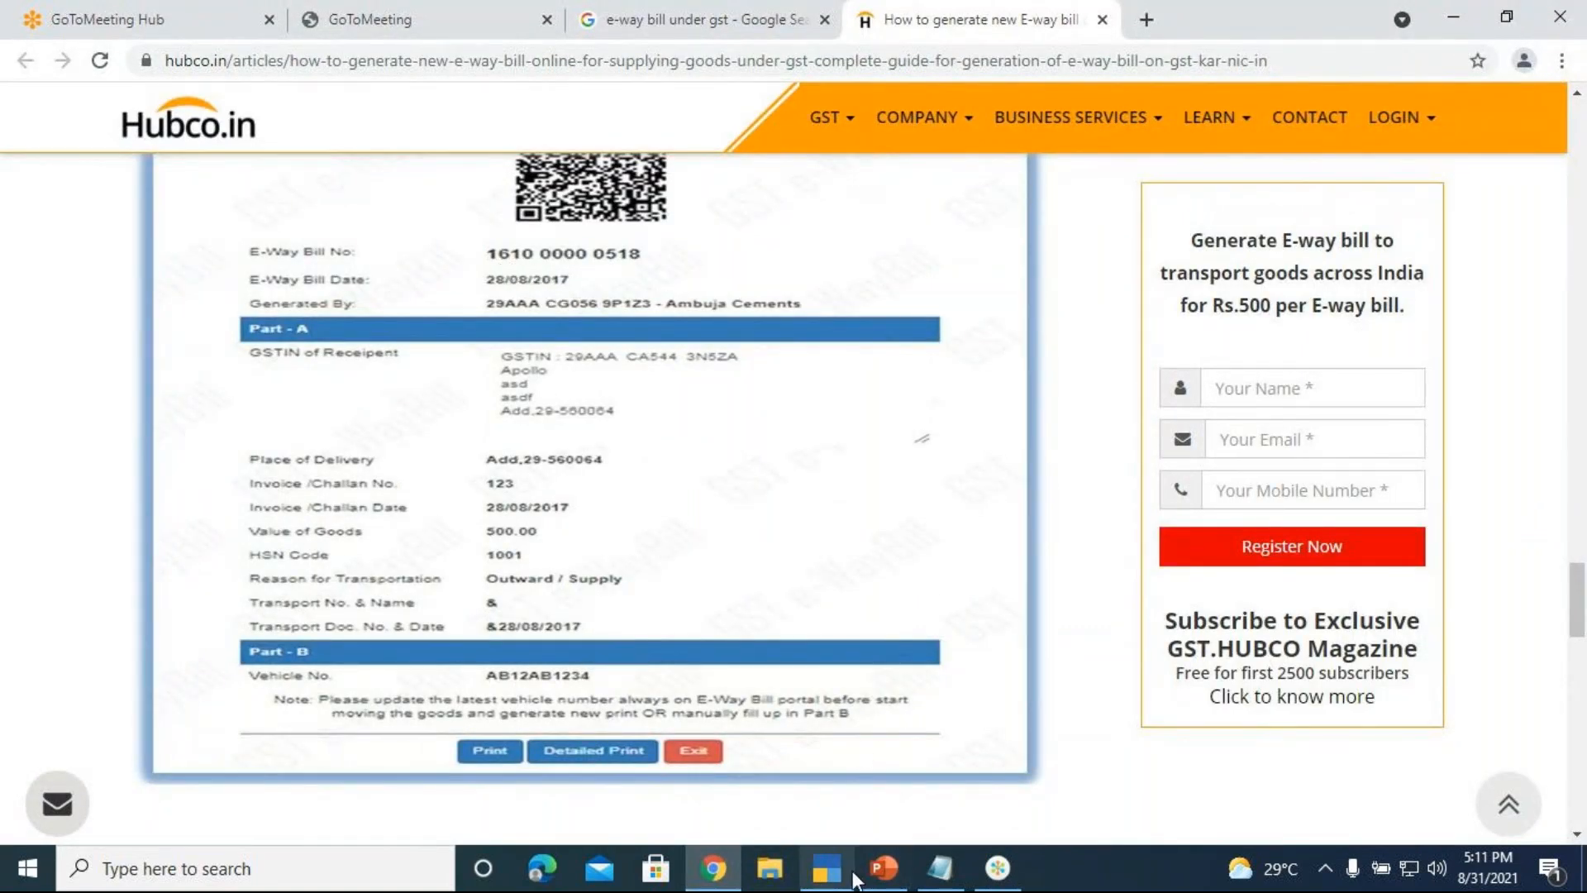
left_click(822, 871)
key("BackSpace")
key("BackSpace")
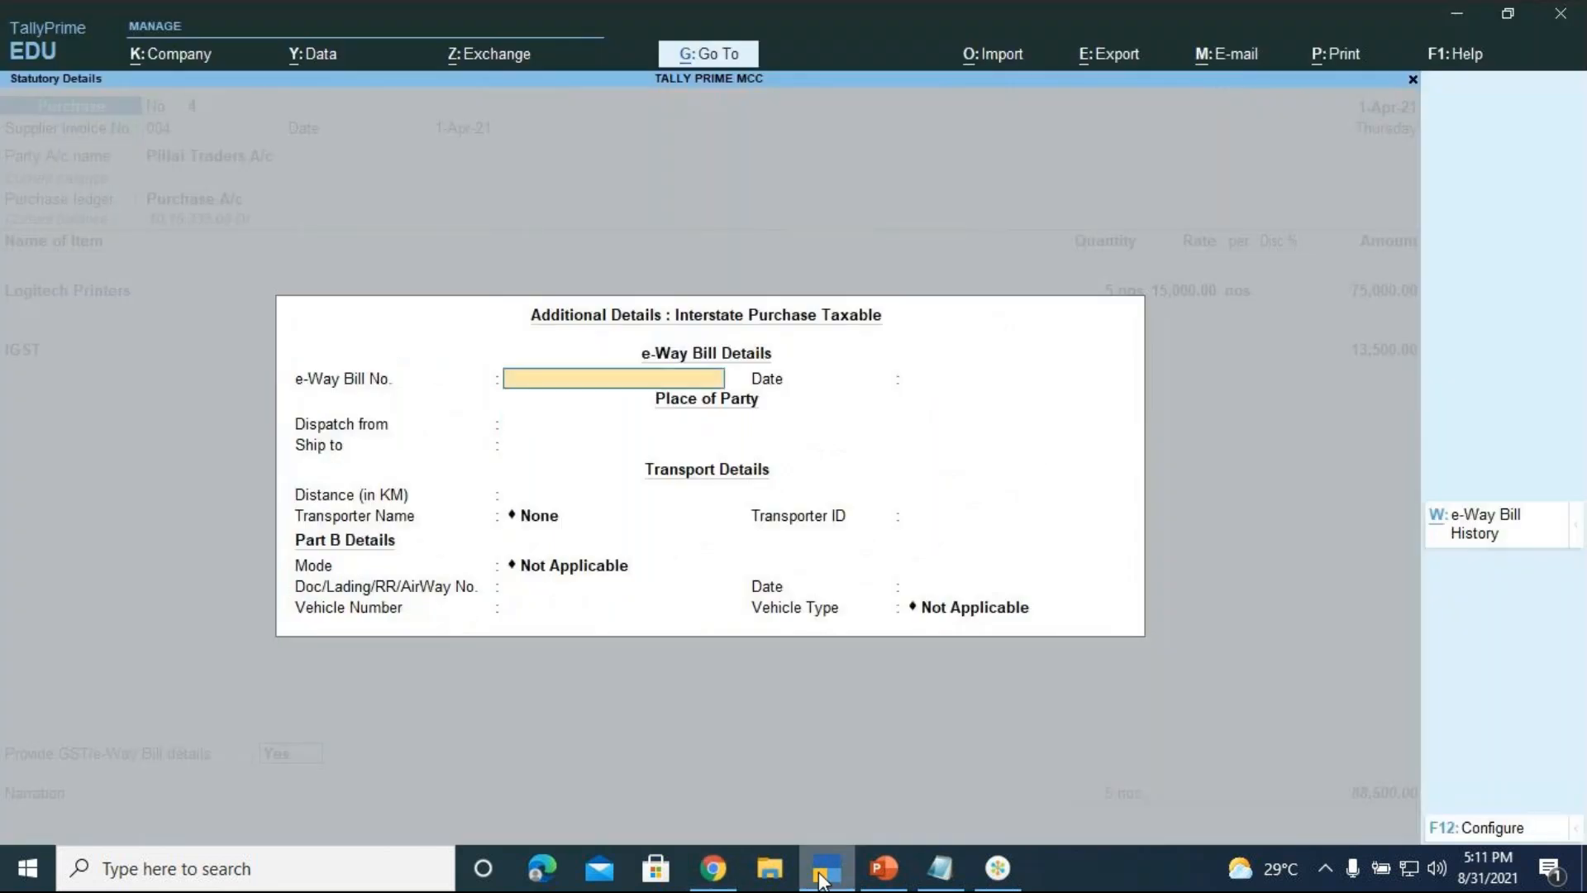
type("1610")
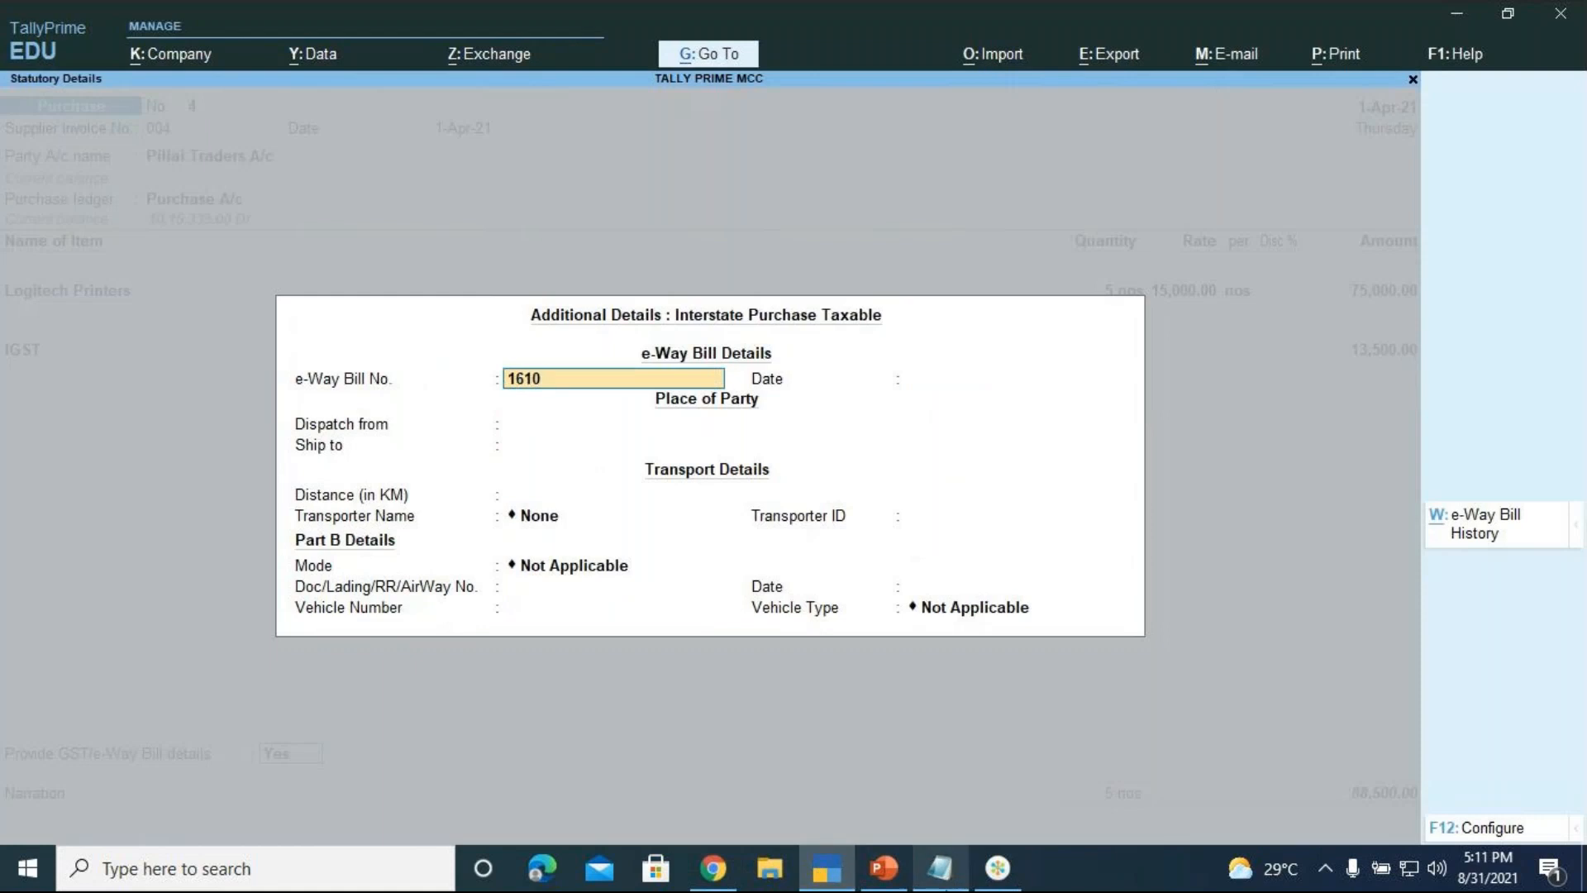
left_click(712, 869)
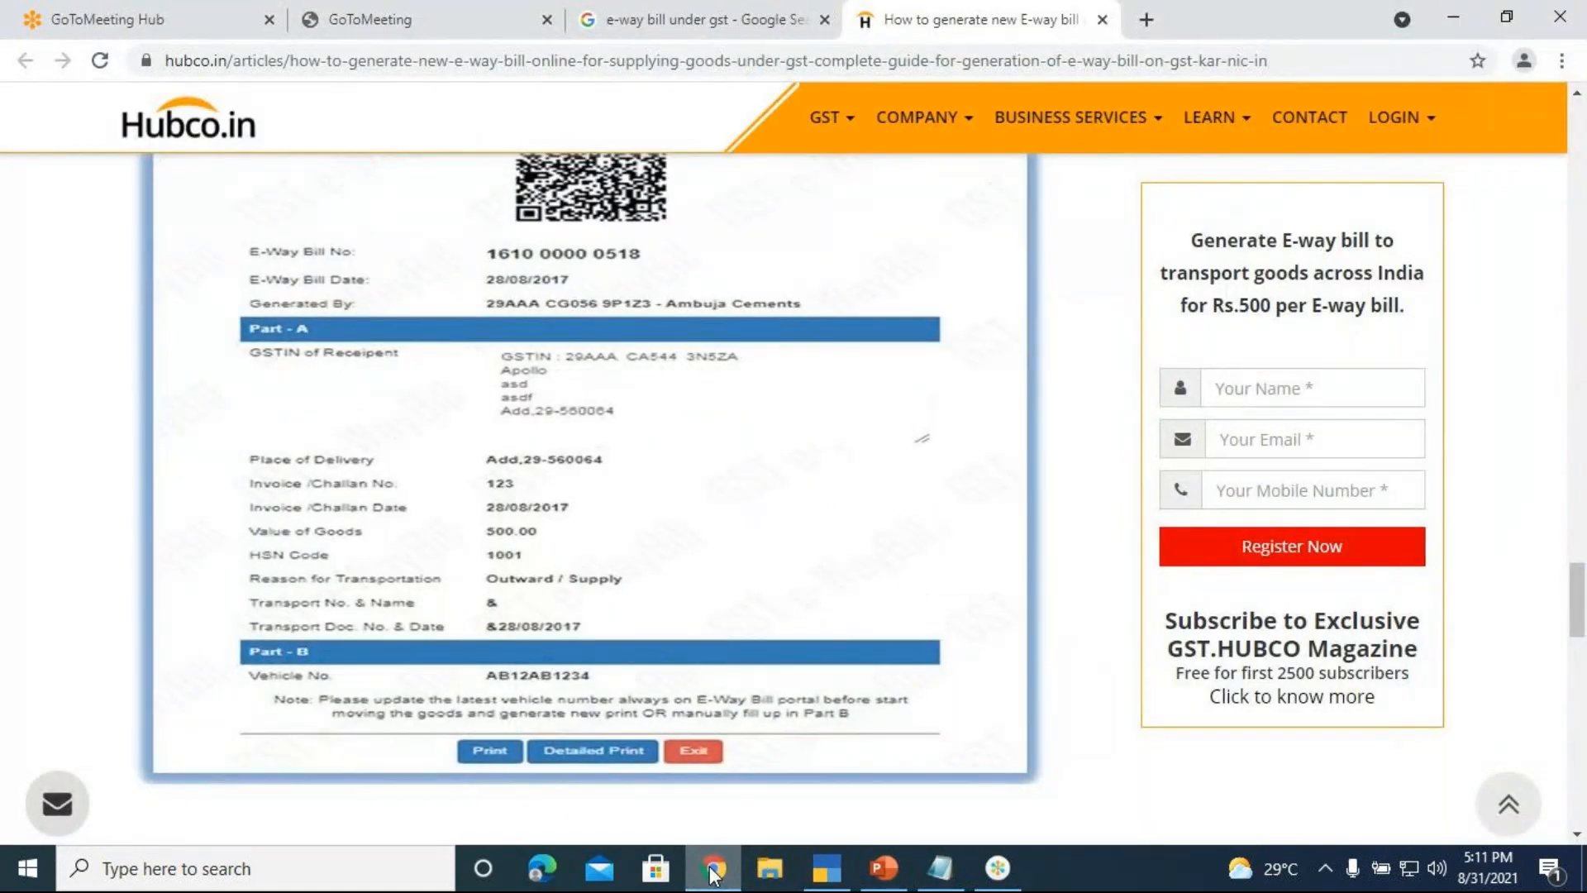
left_click(713, 869)
type("00000")
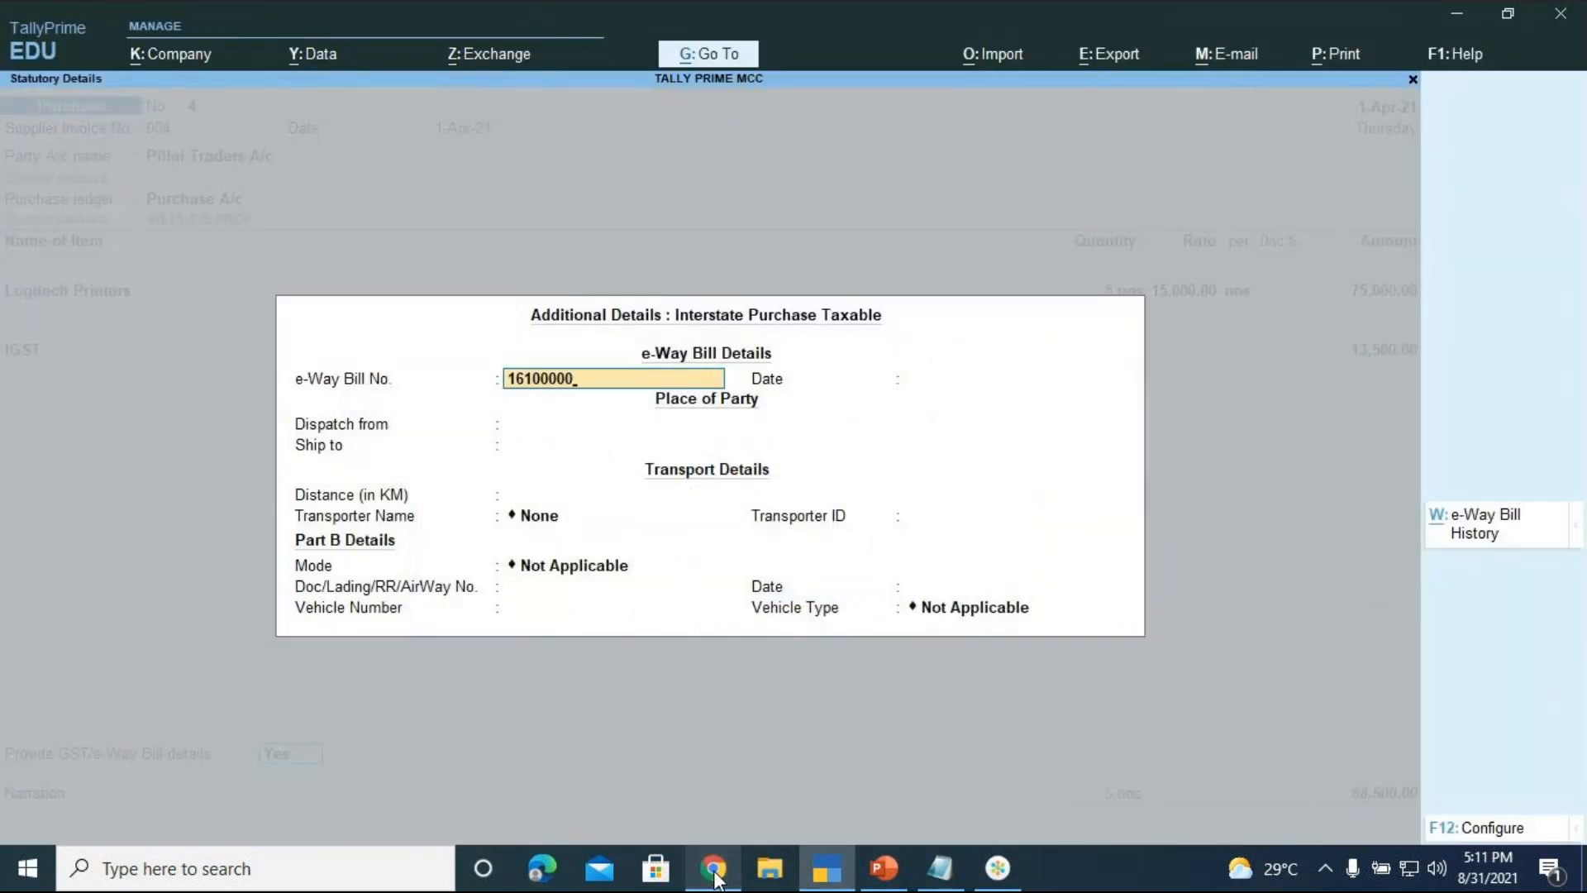
type("1518")
key("Return")
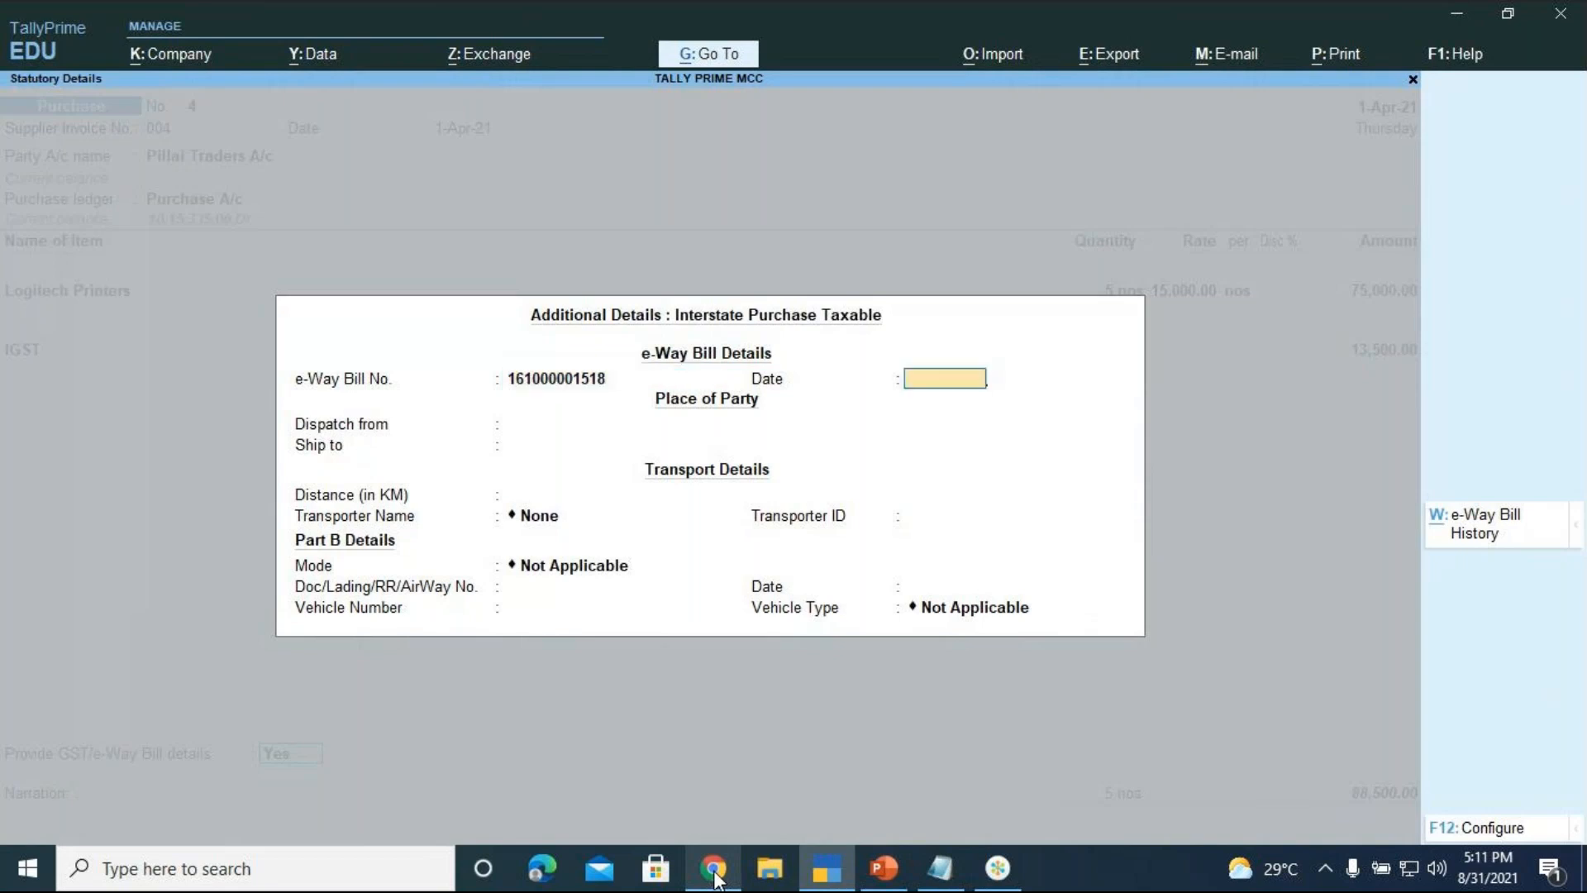
type("1-4")
key("Return")
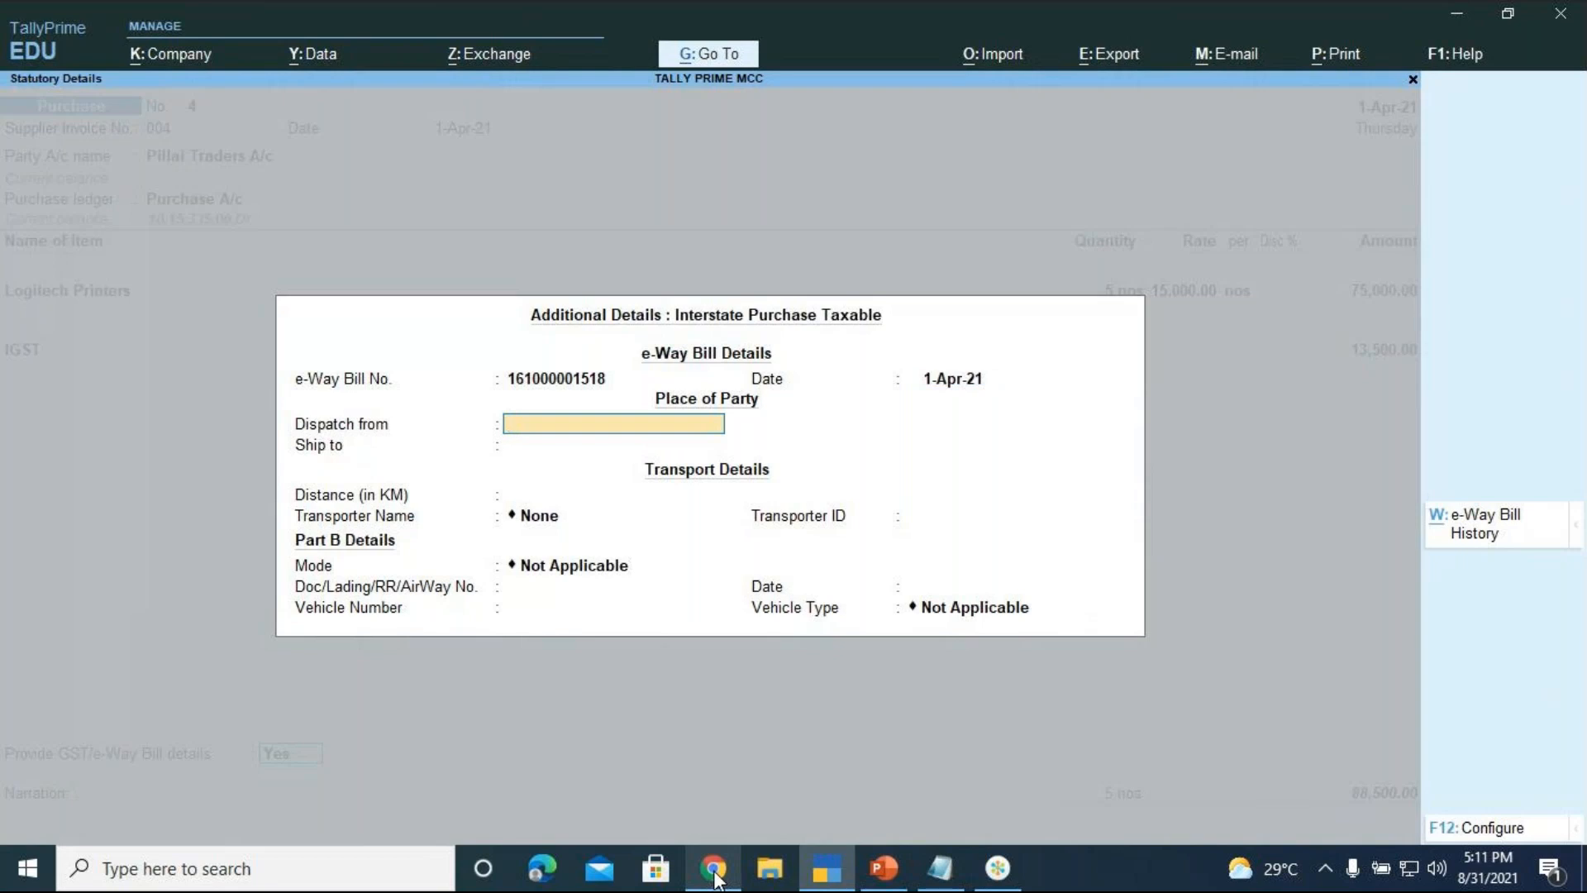
type("BA")
Set the dispatch place to CHENNAI and the ship-to place to BANGALORE
key("BackSpace")
key("BackSpace")
type("CHENNAI")
key("Return")
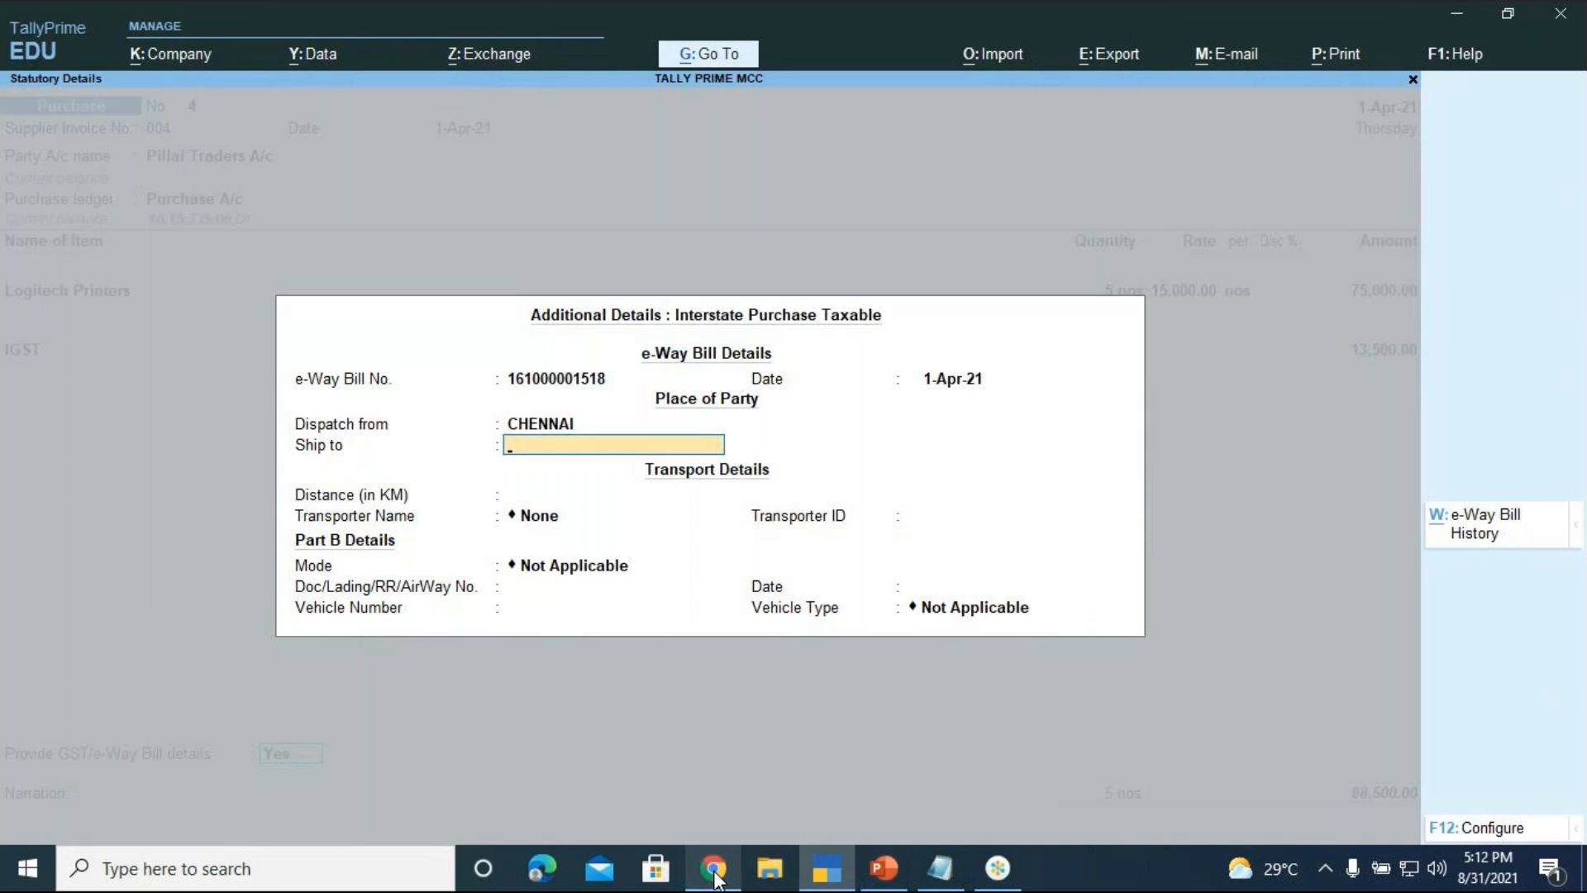
key("Return")
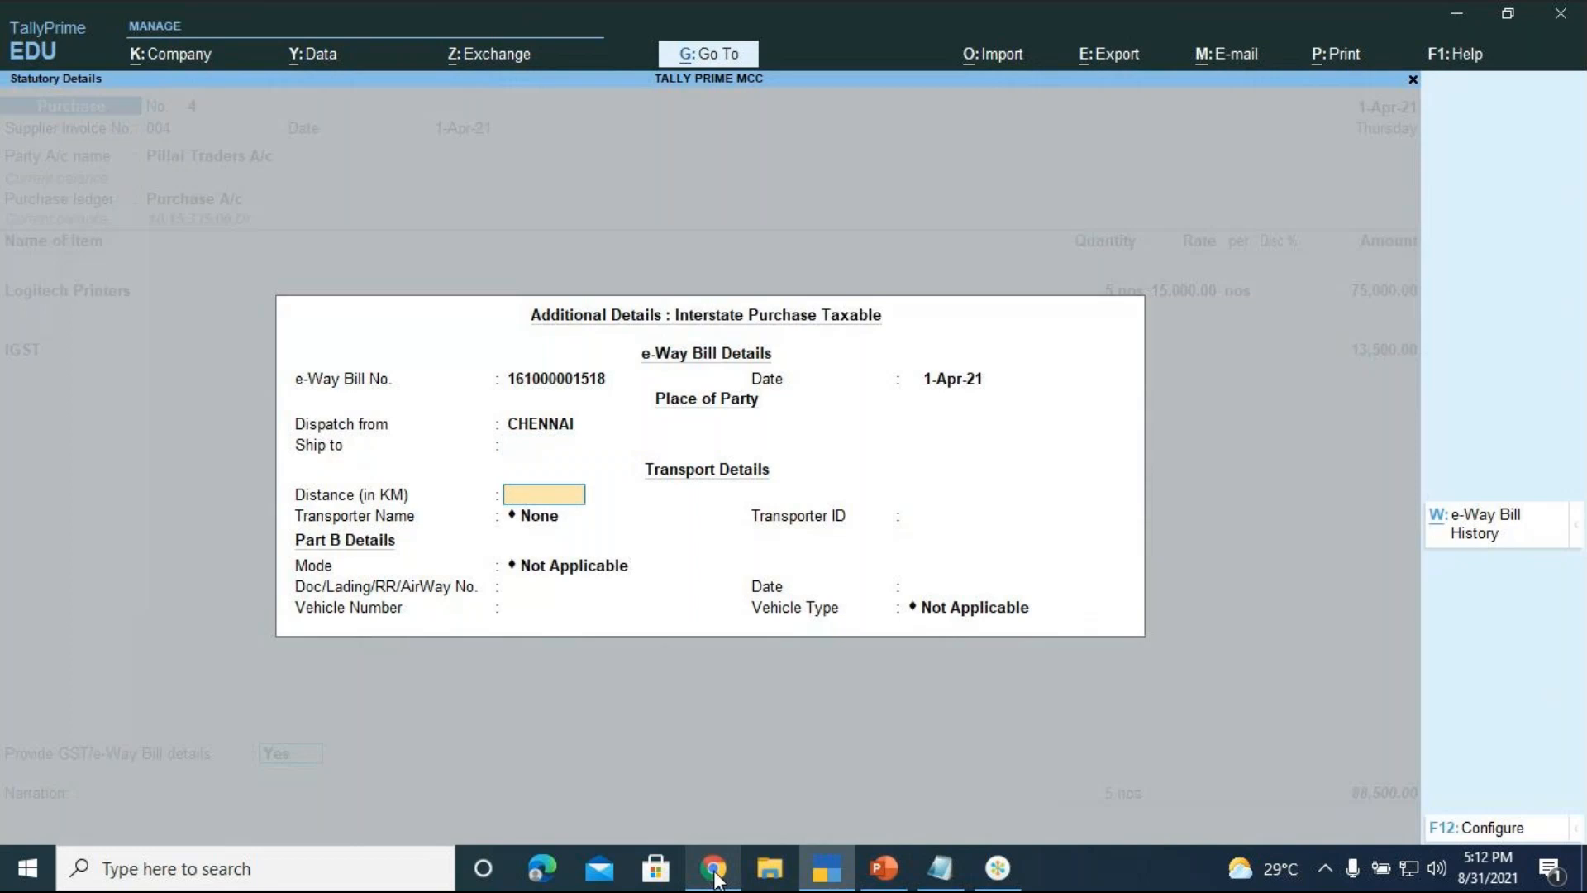
key("BackSpace")
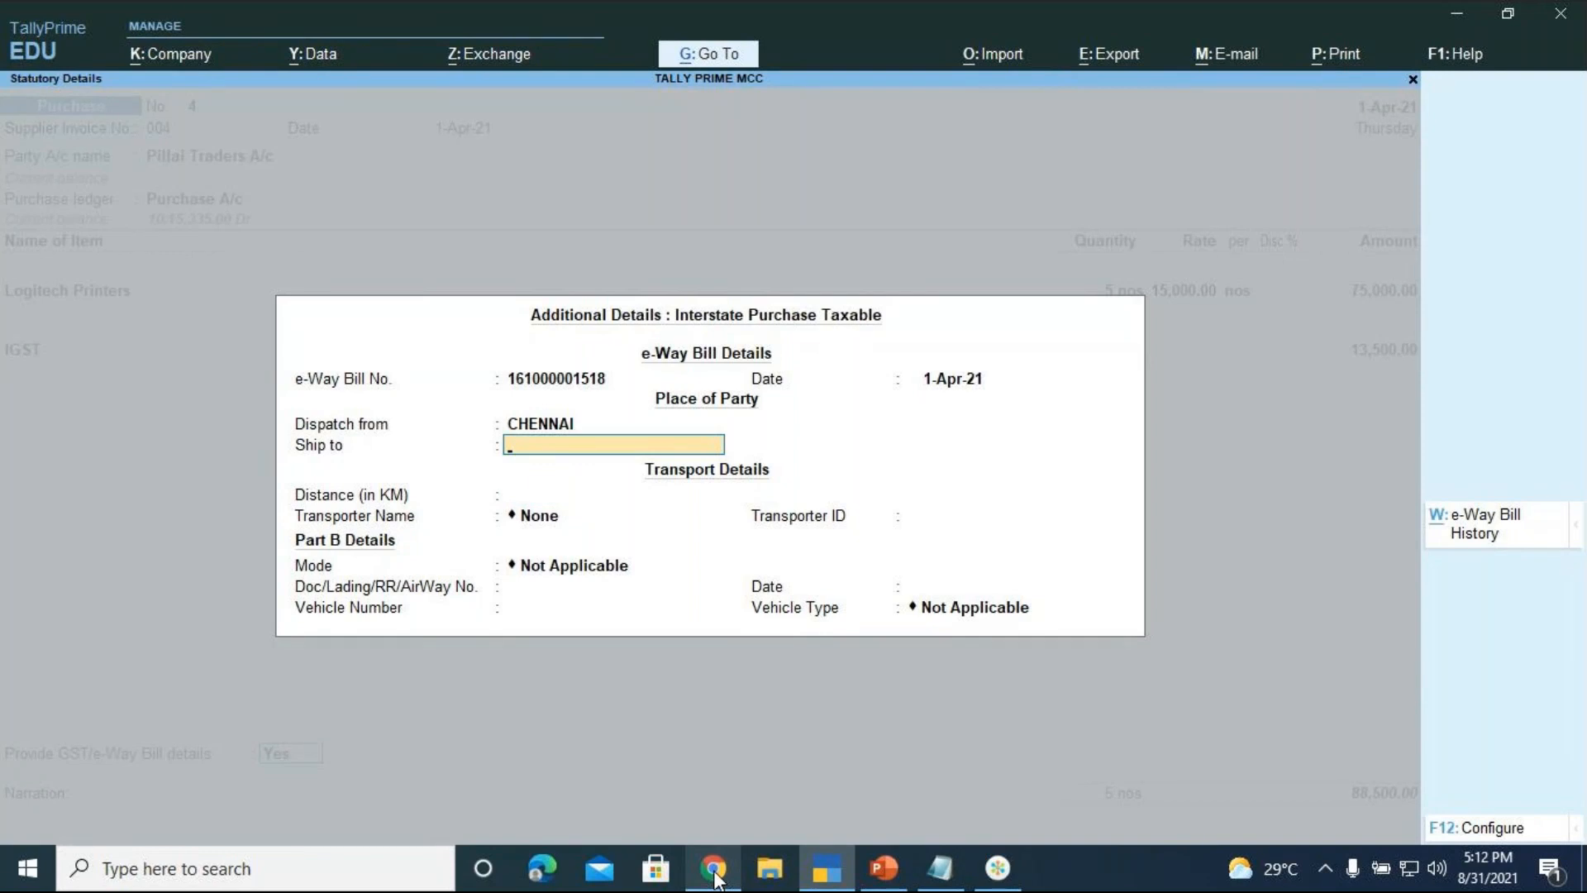
type("BANGALORE")
key("Return")
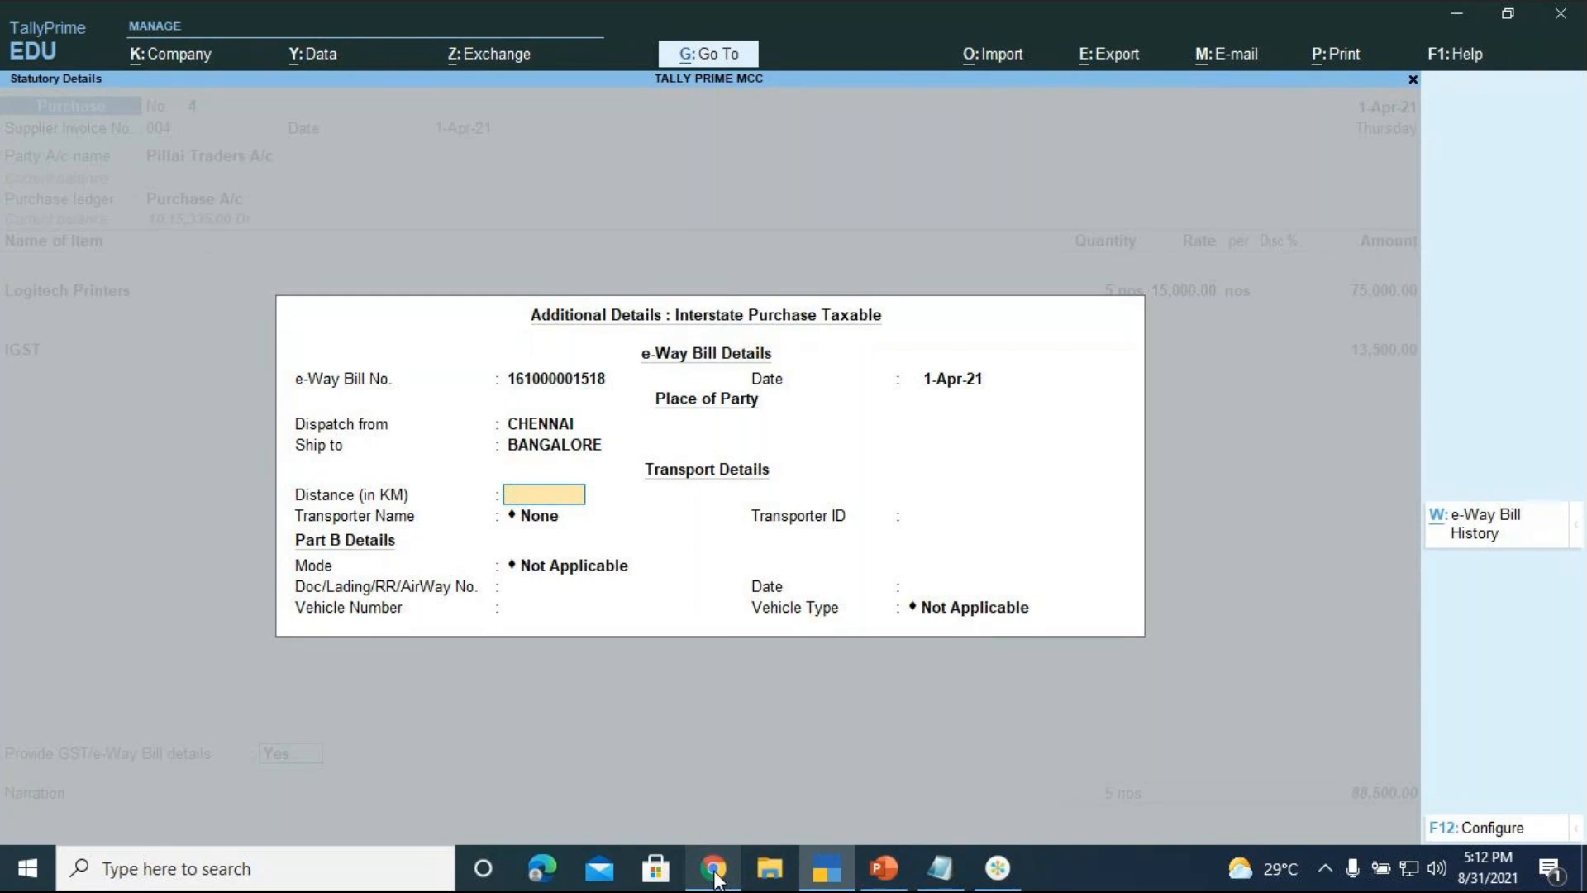
Leave distance blank and create a new transporter named KIRAN TRANSPORTERS
key("Return")
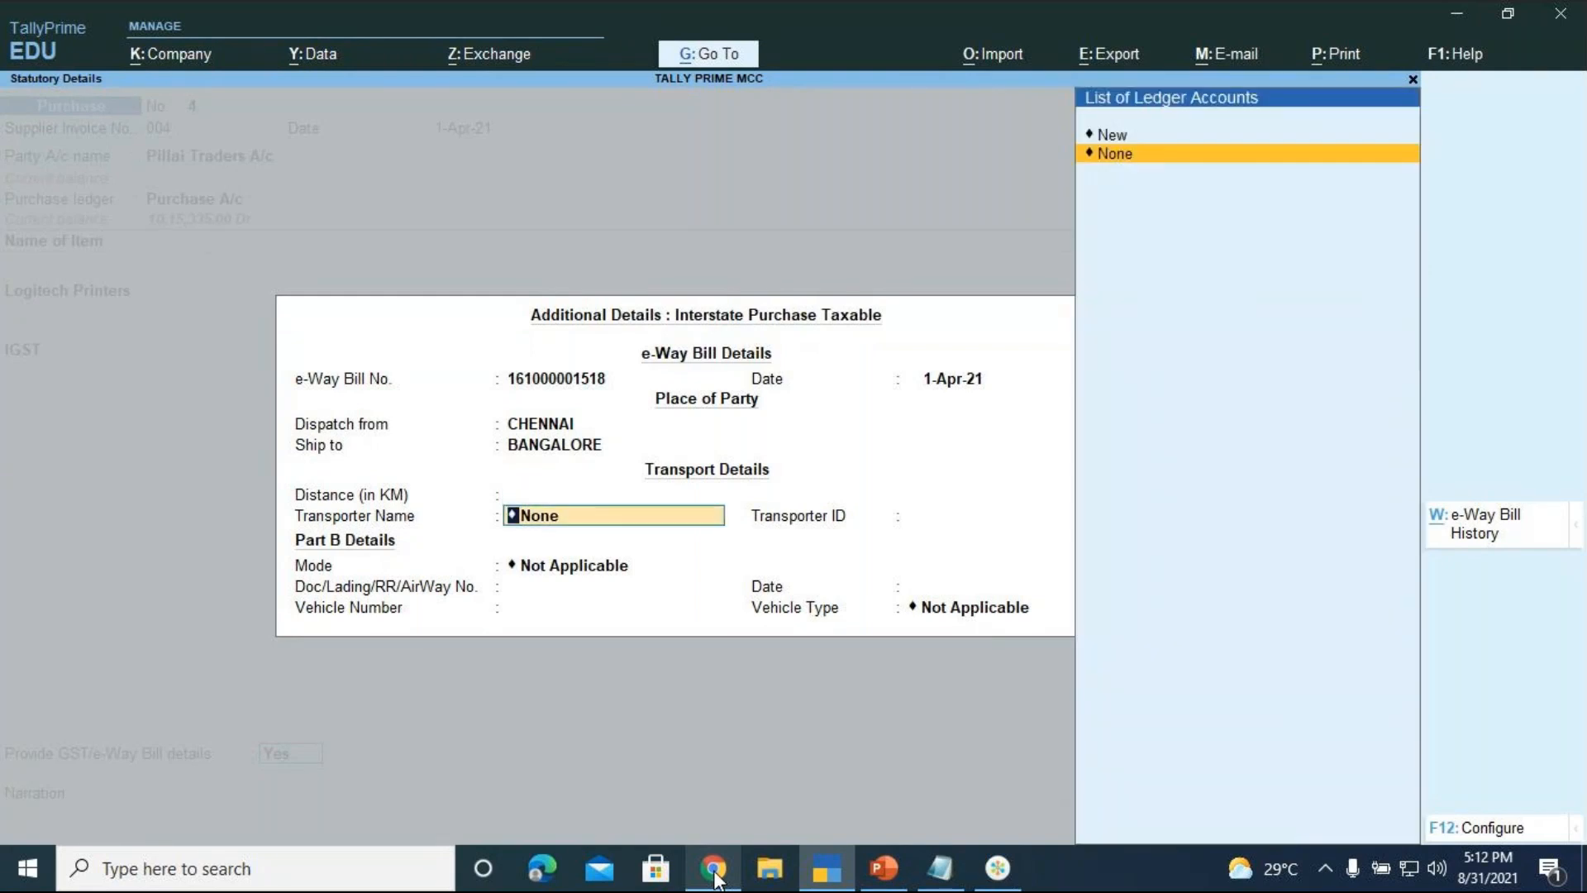
key("Up")
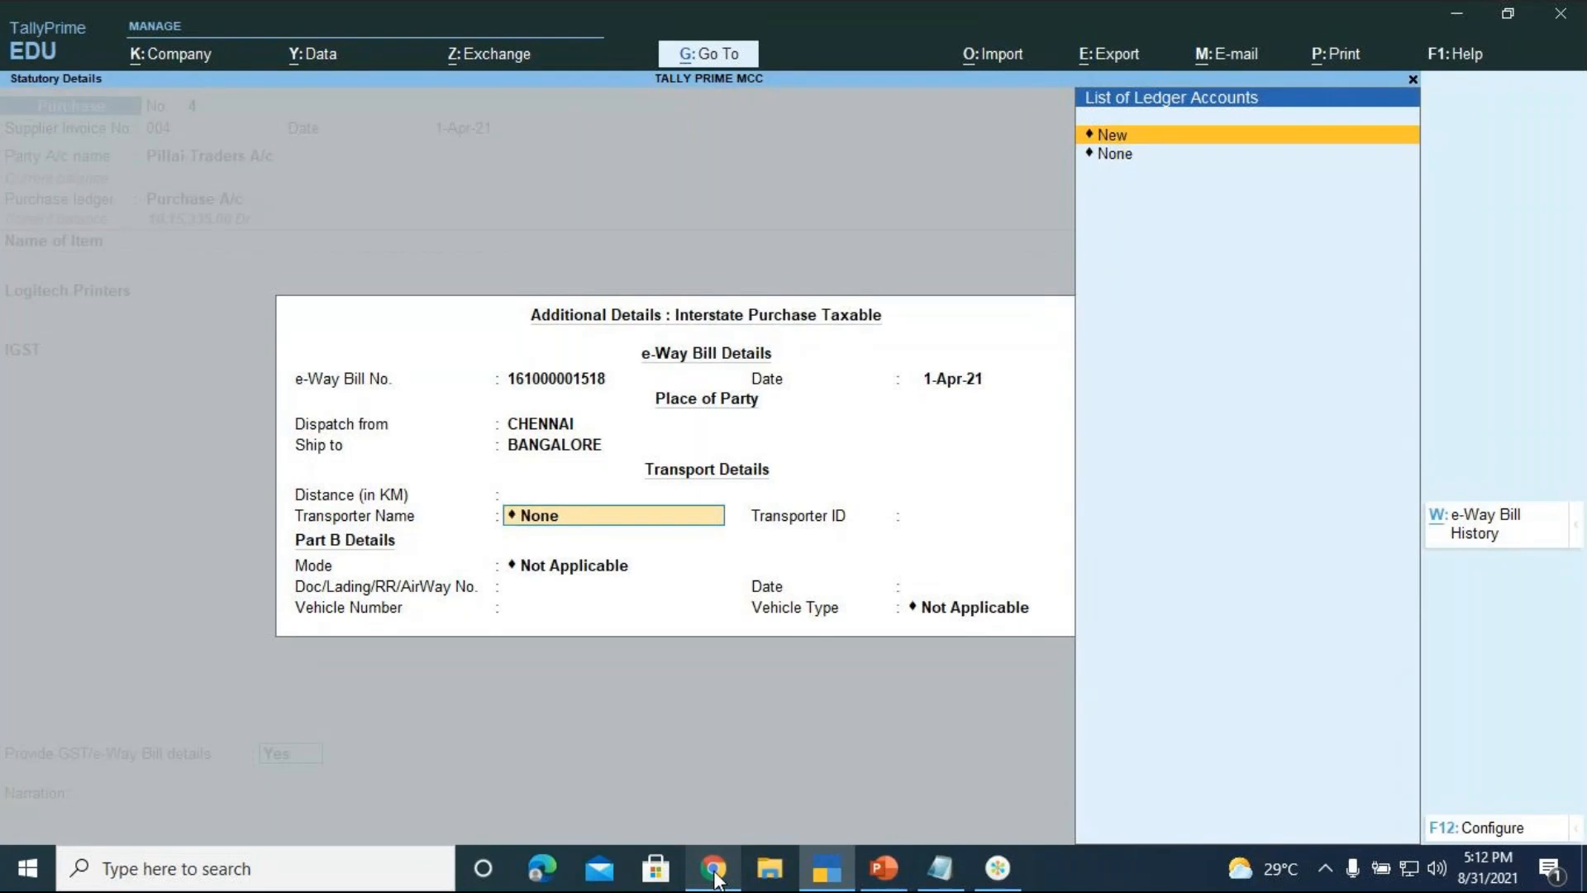
key("Return")
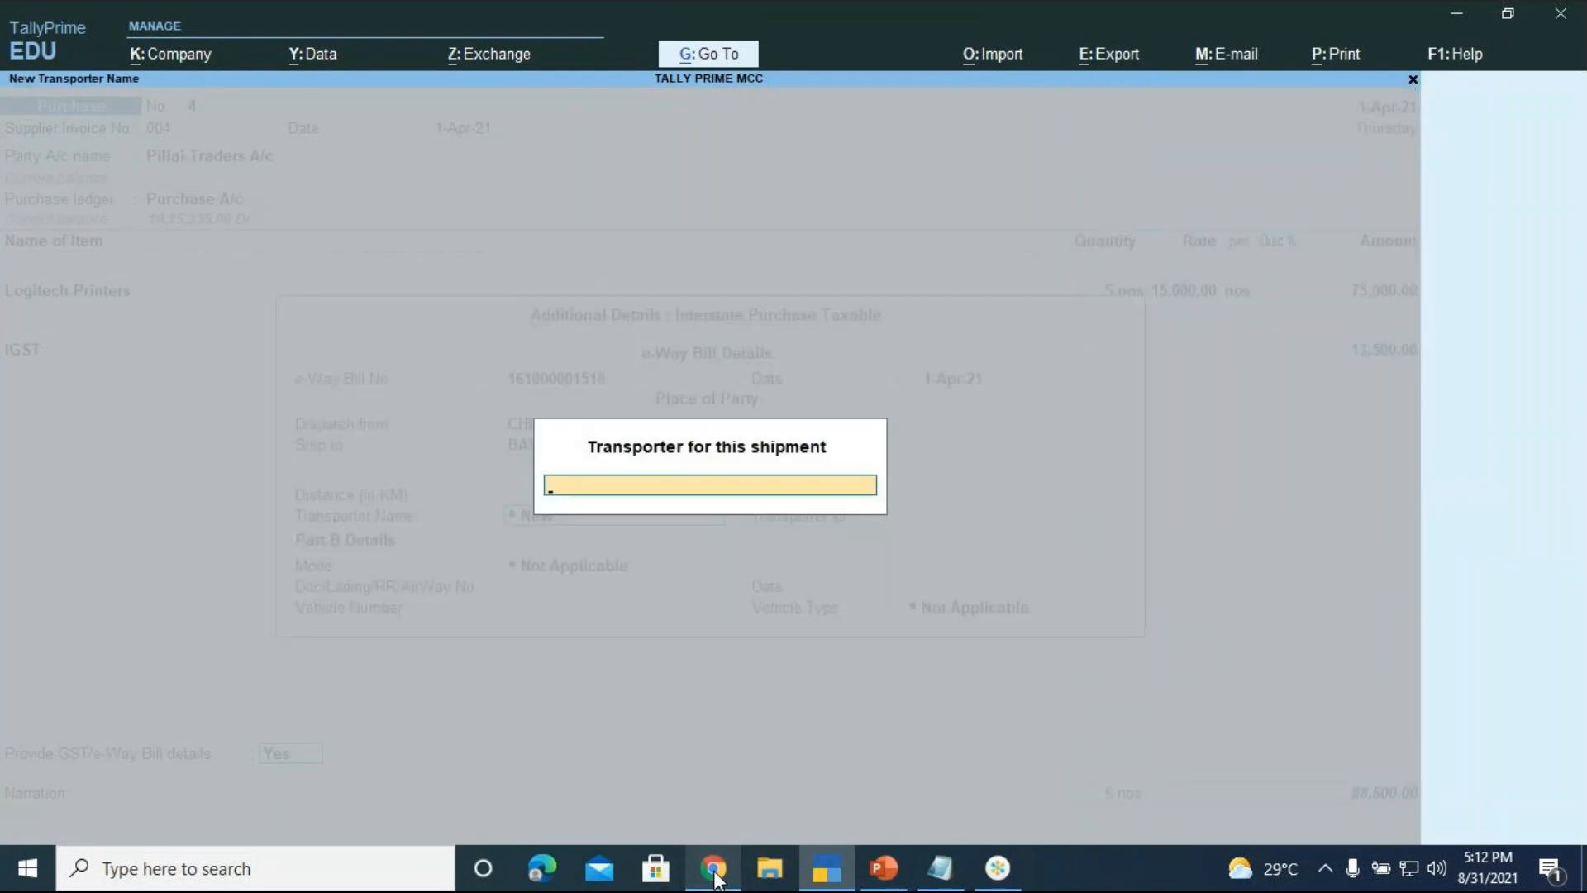
type("KIRAN TRANSPORTERS")
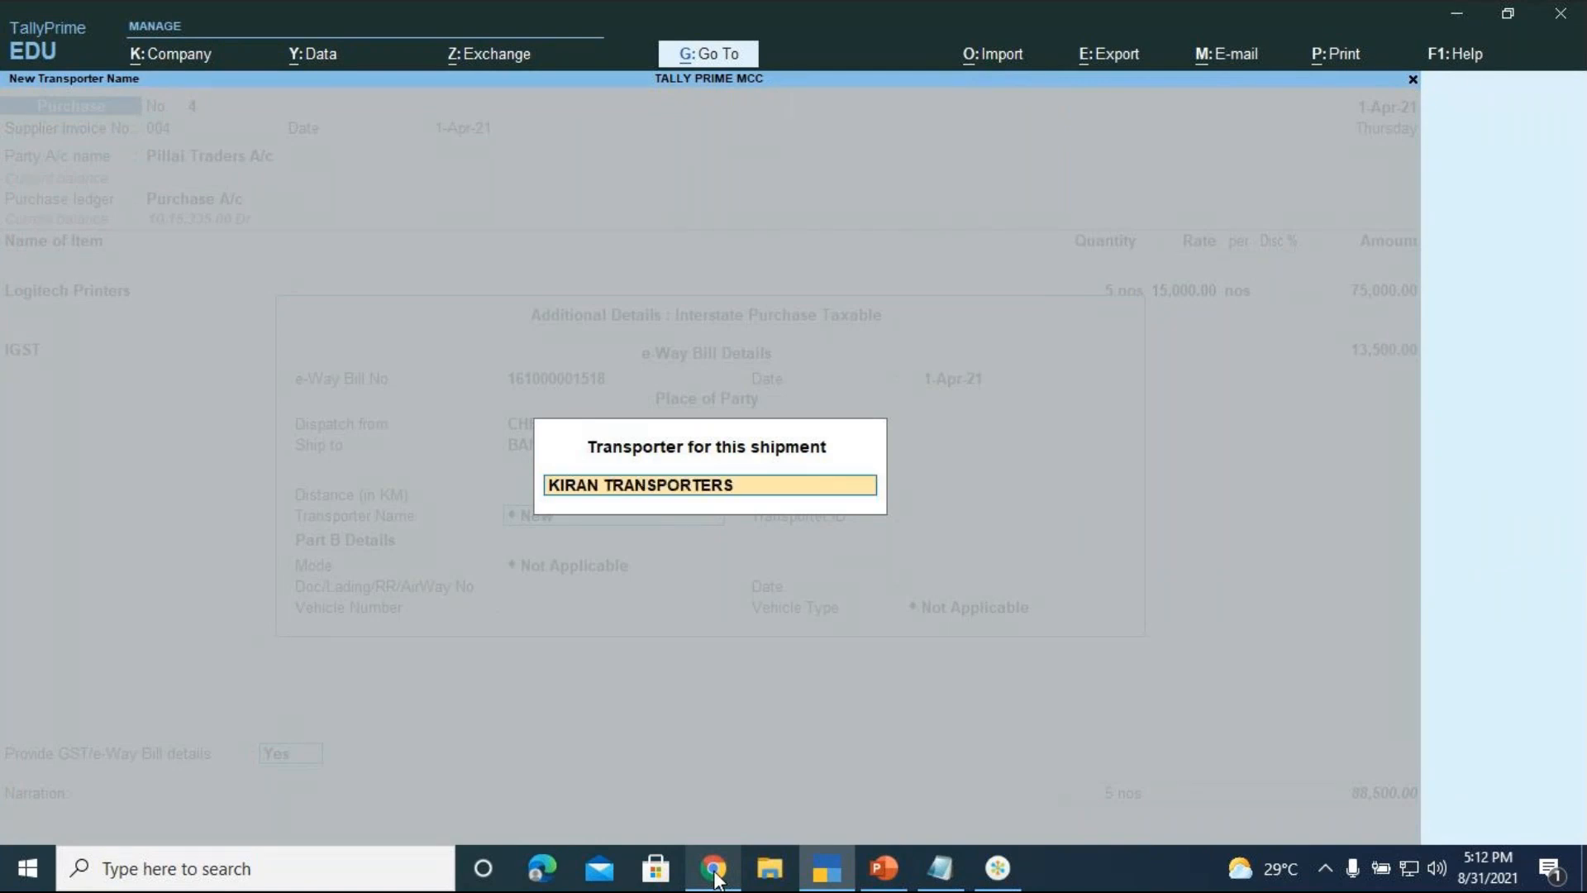
key("Return")
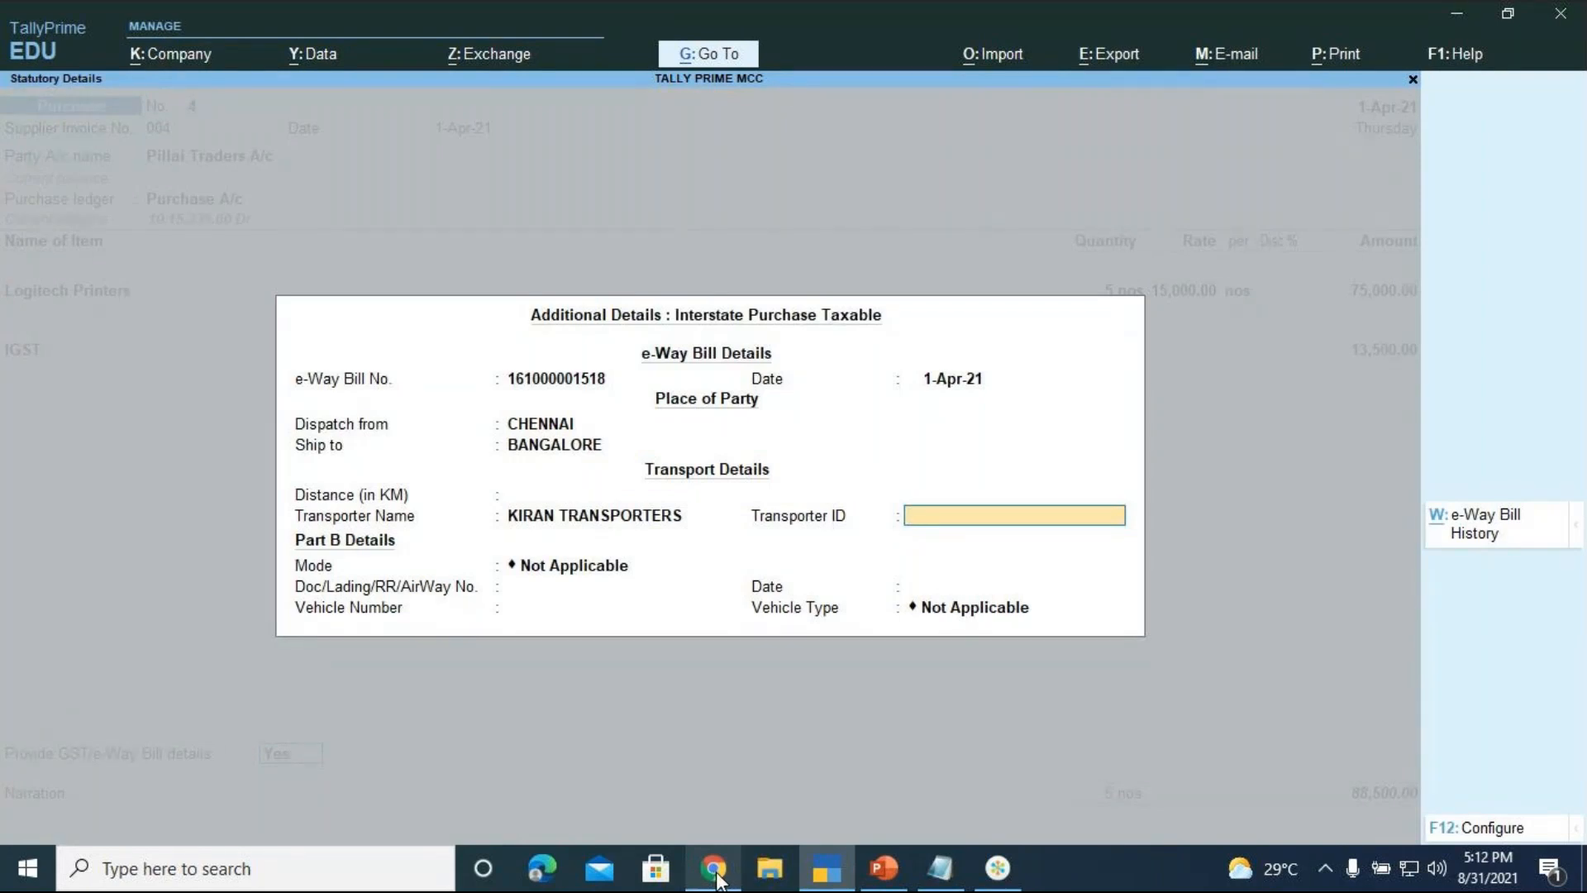
Open the GST E Way Bill Login System article from the image search results
left_click(714, 869)
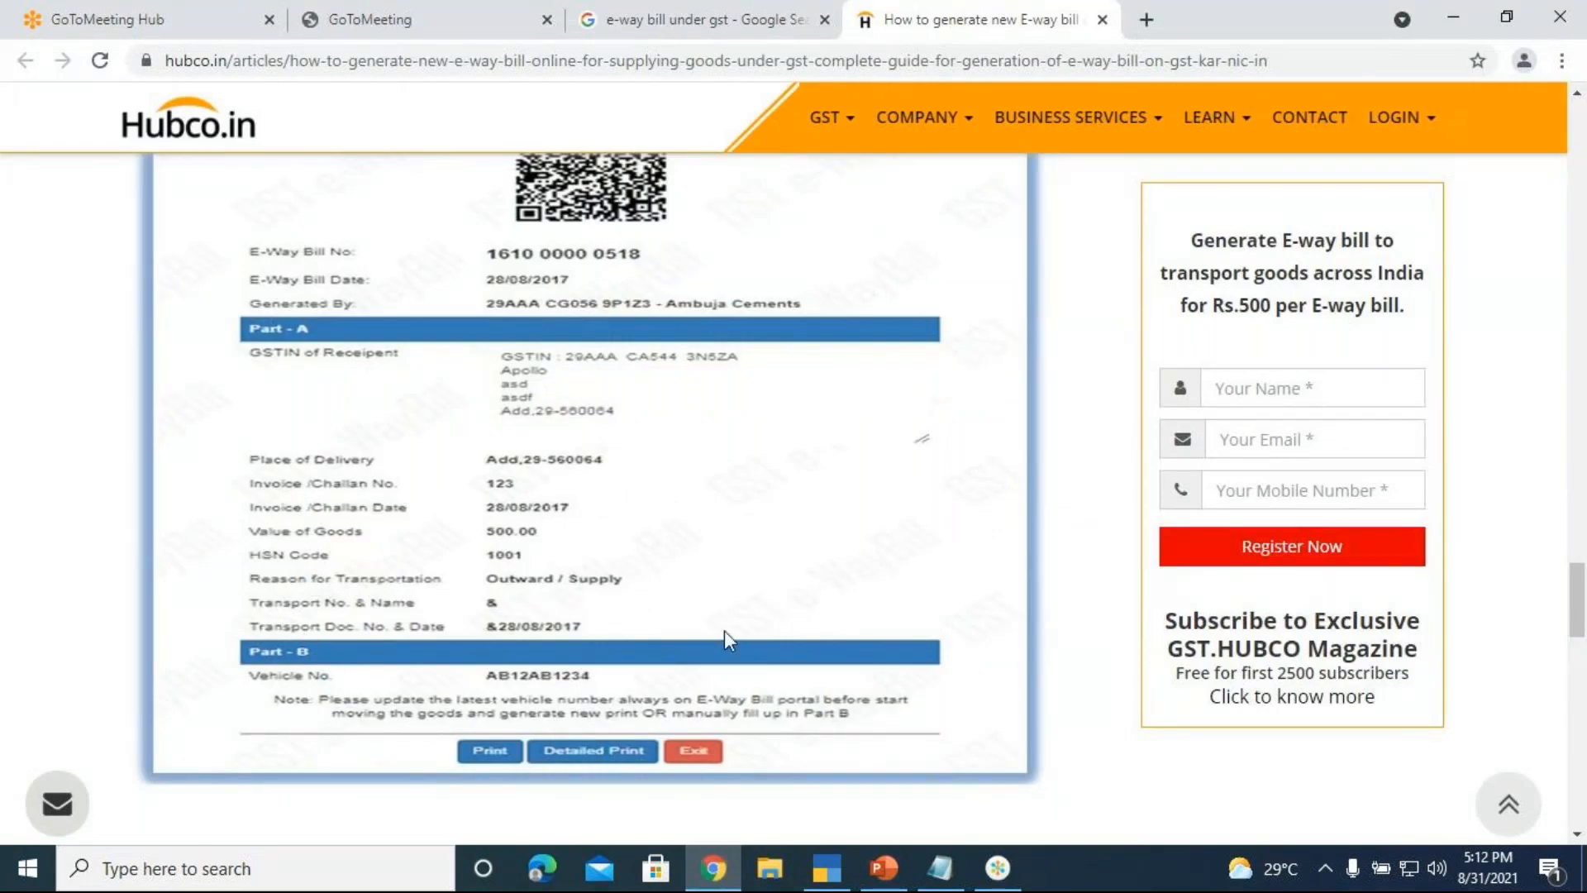
mouse_move(1142, 106)
left_click(1101, 19)
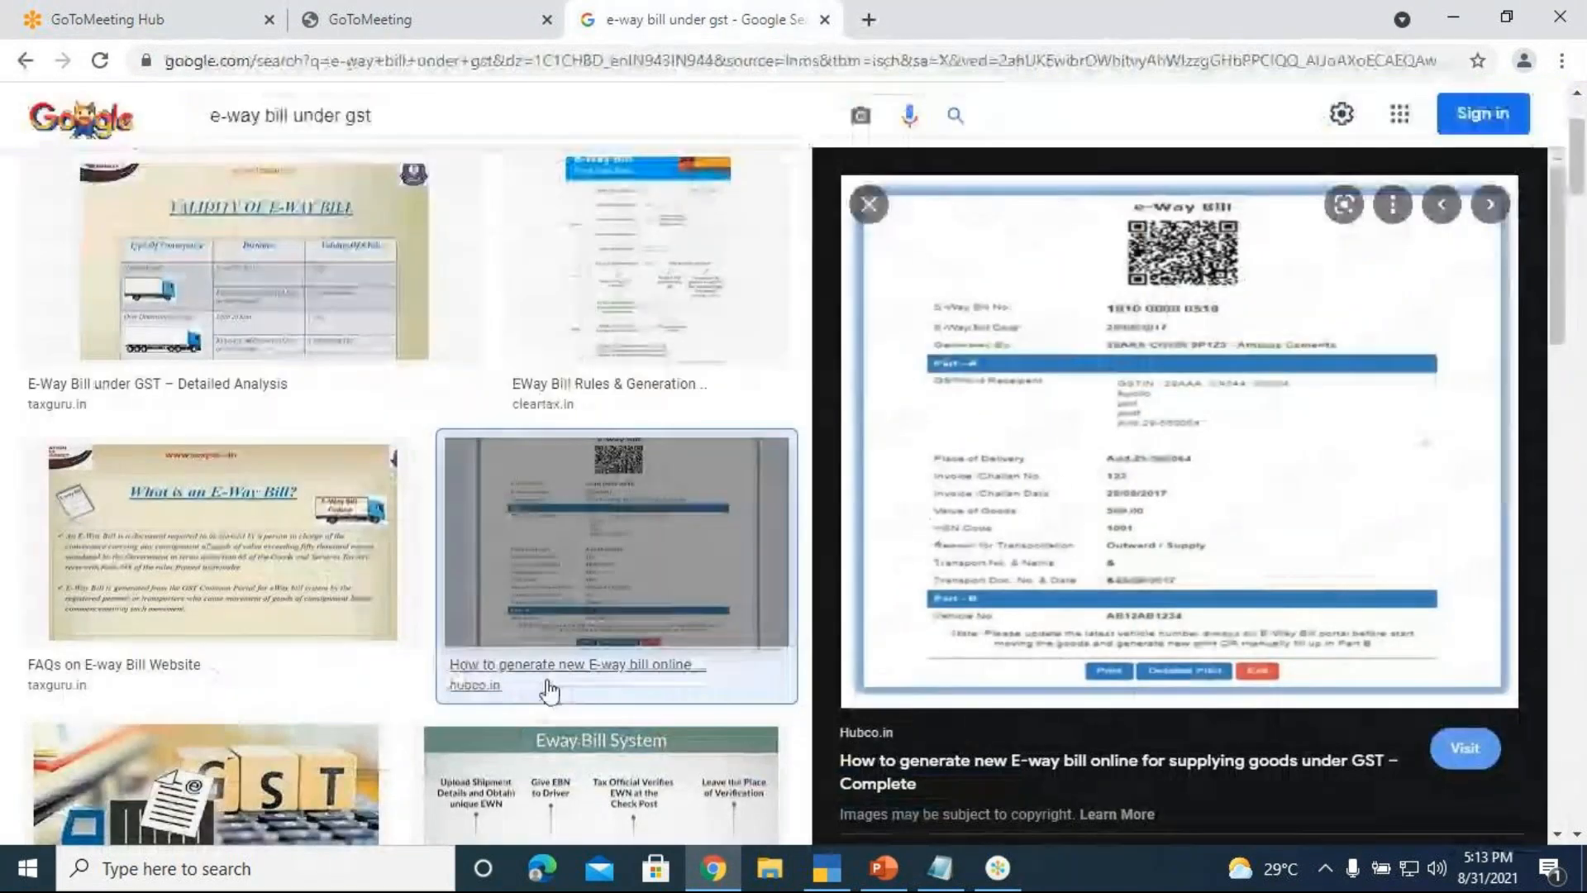
scroll(568, 687, "down", 10)
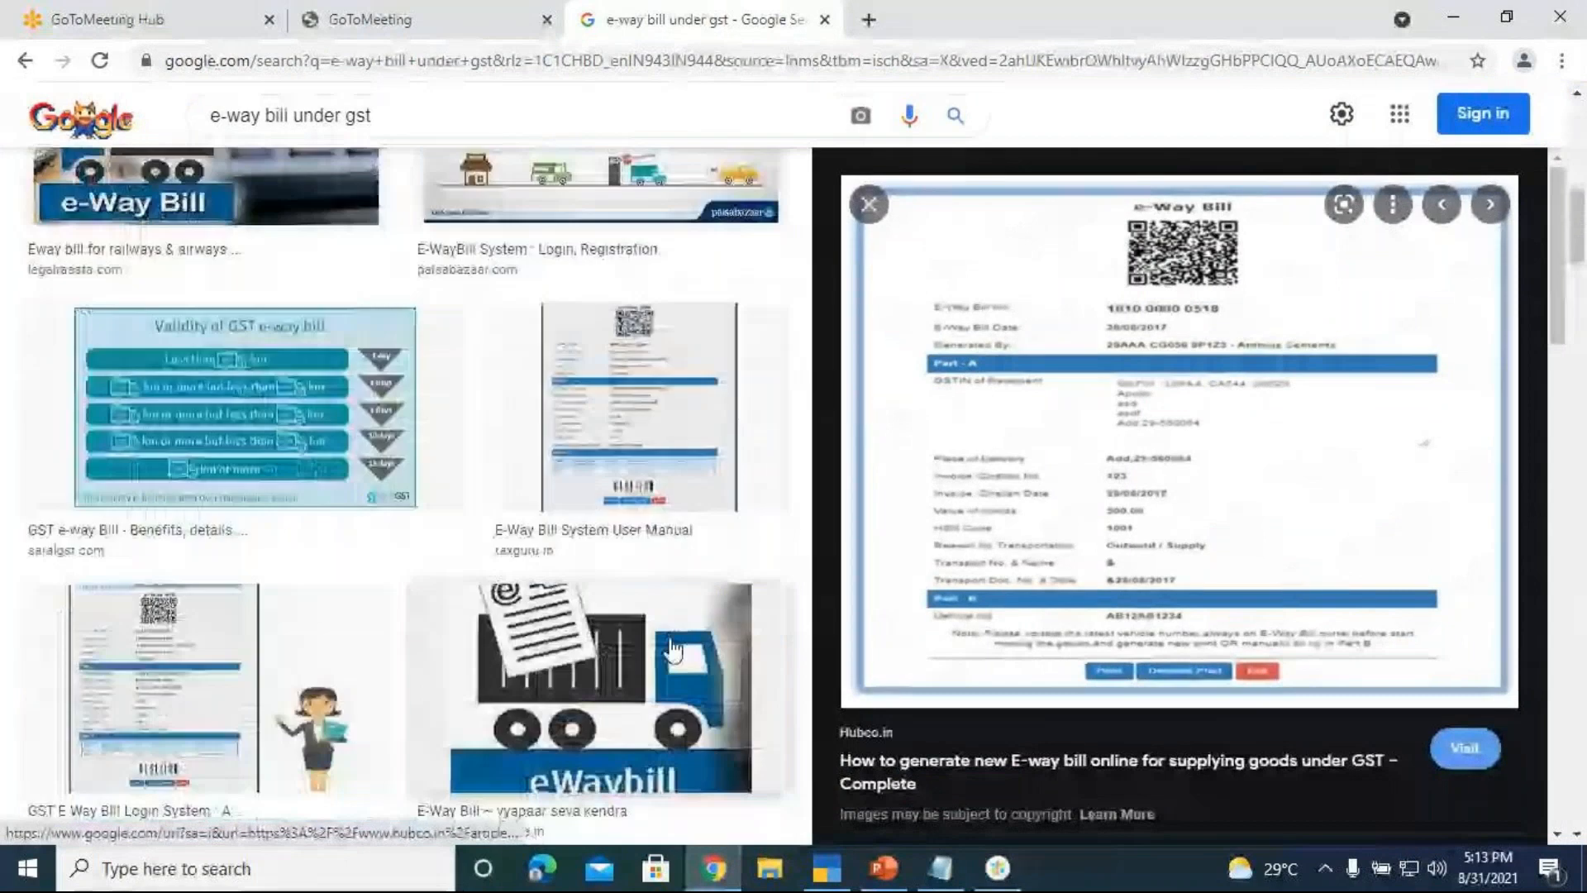
left_click(657, 401)
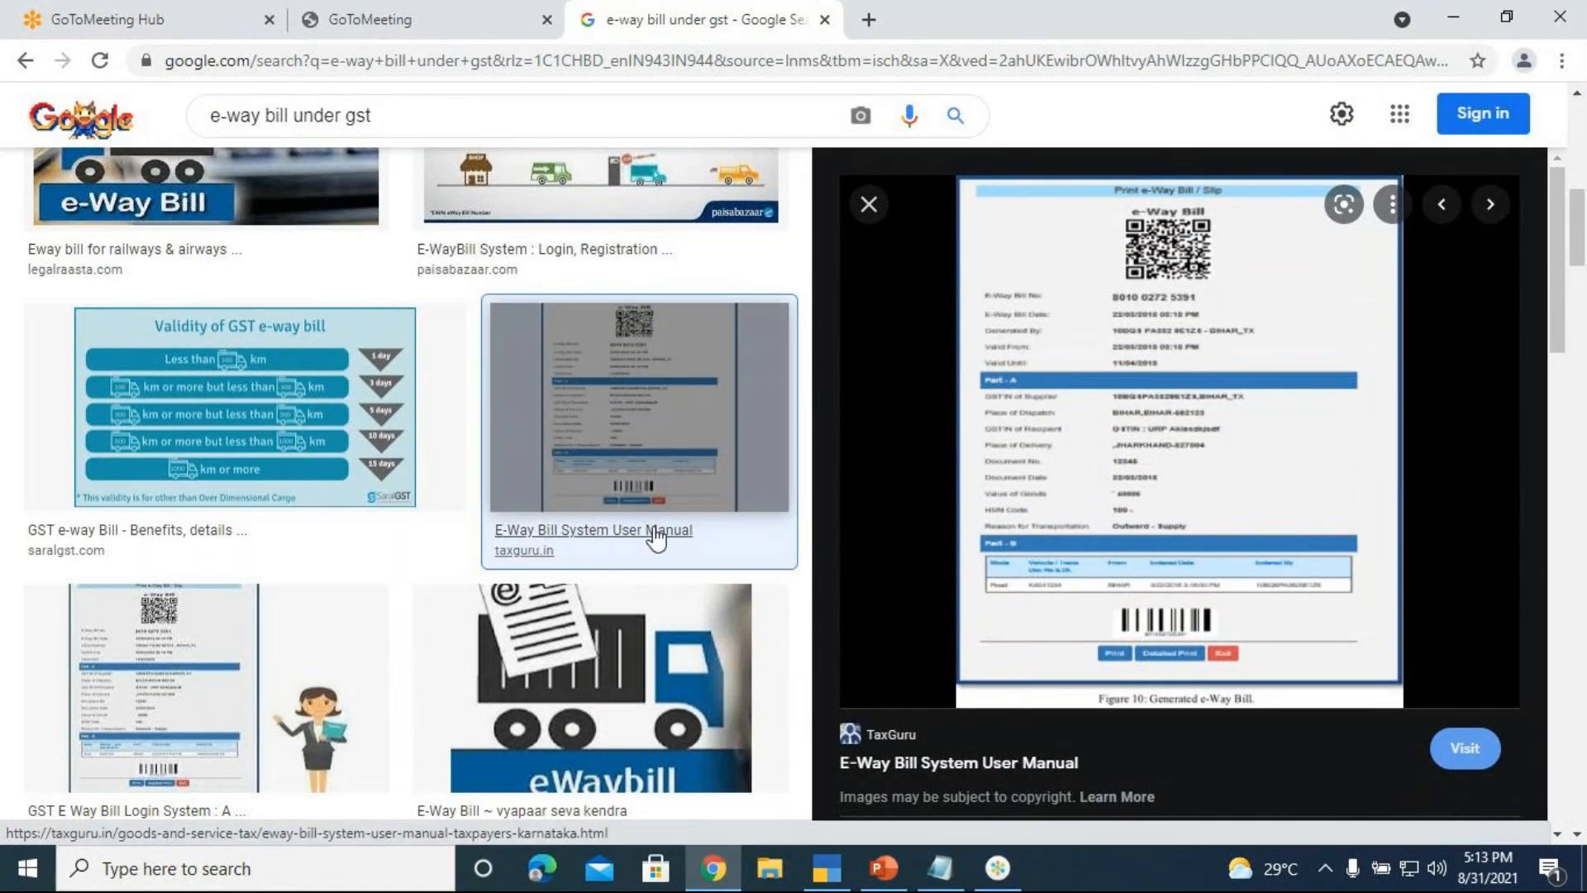
left_click(157, 702)
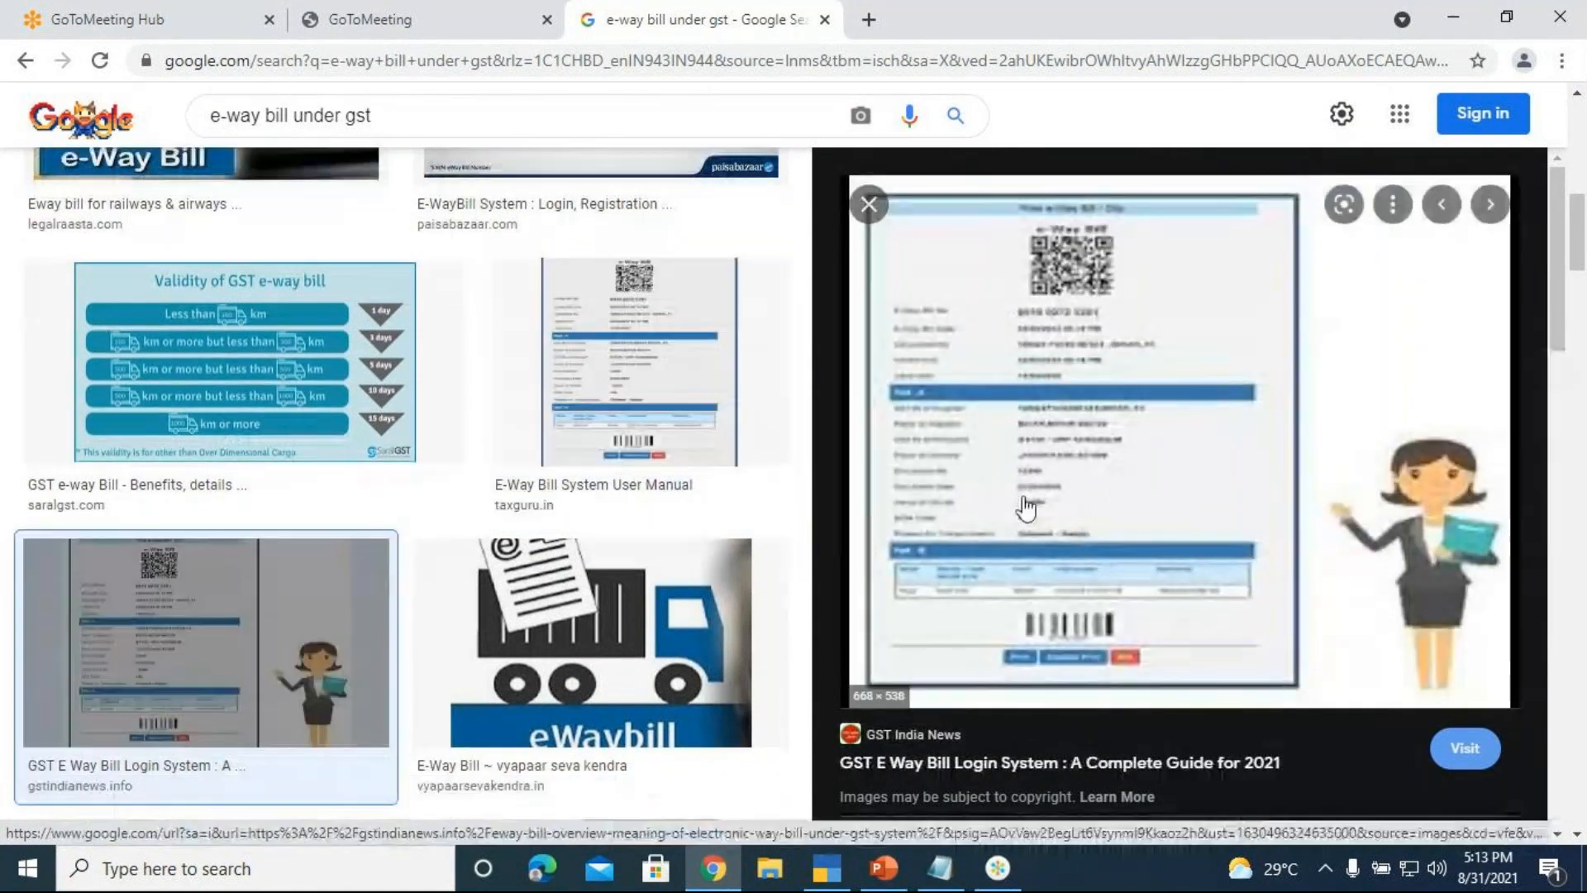
left_click(1025, 508)
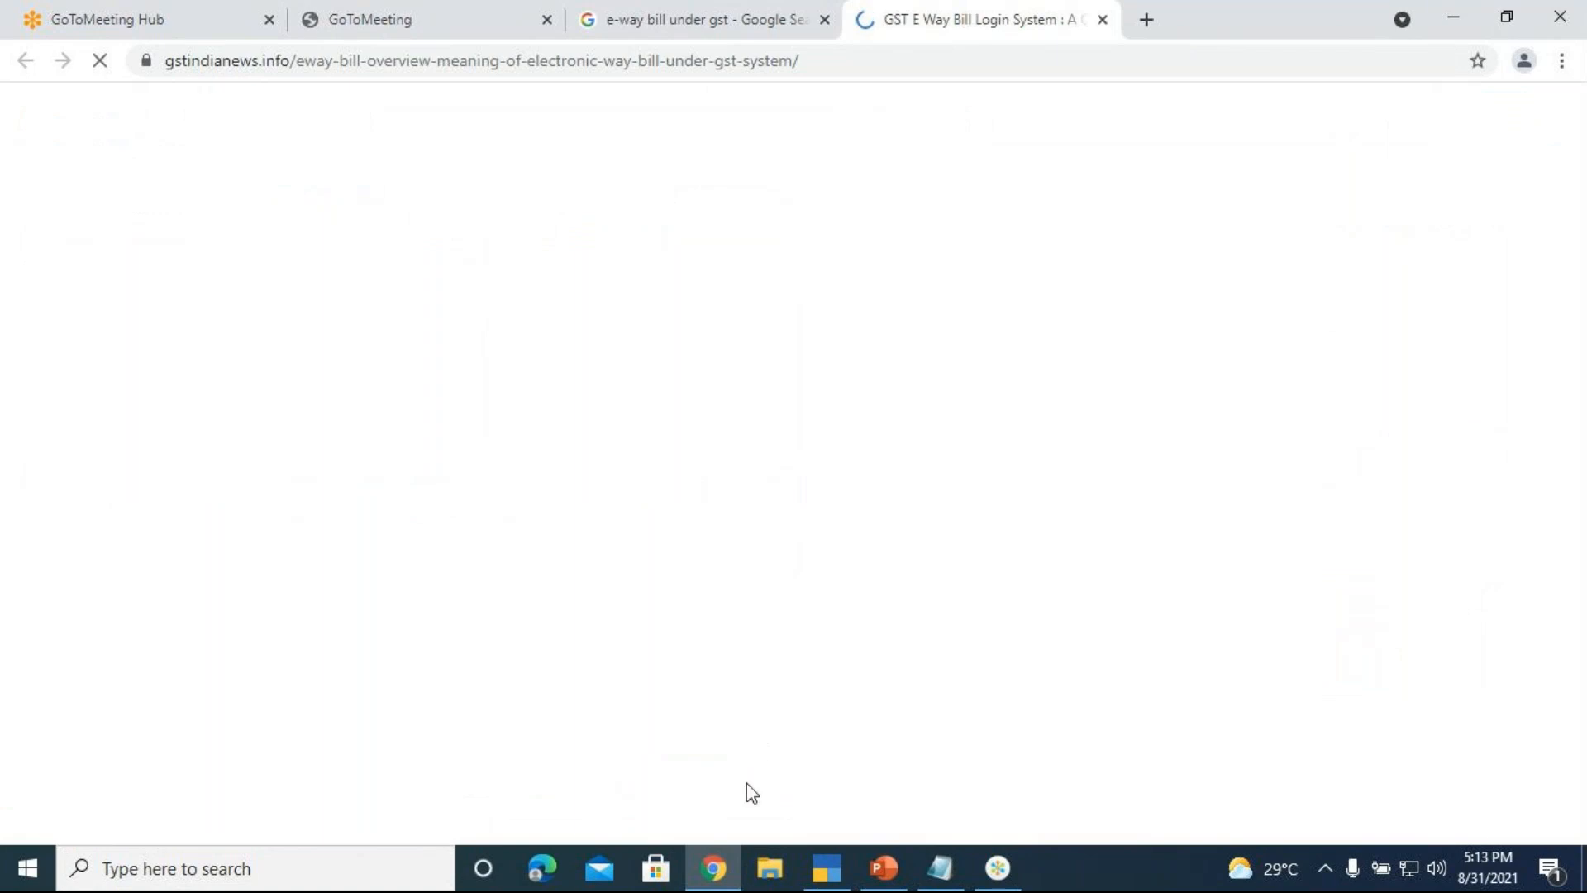
left_click(826, 867)
type("3456")
key("Return")
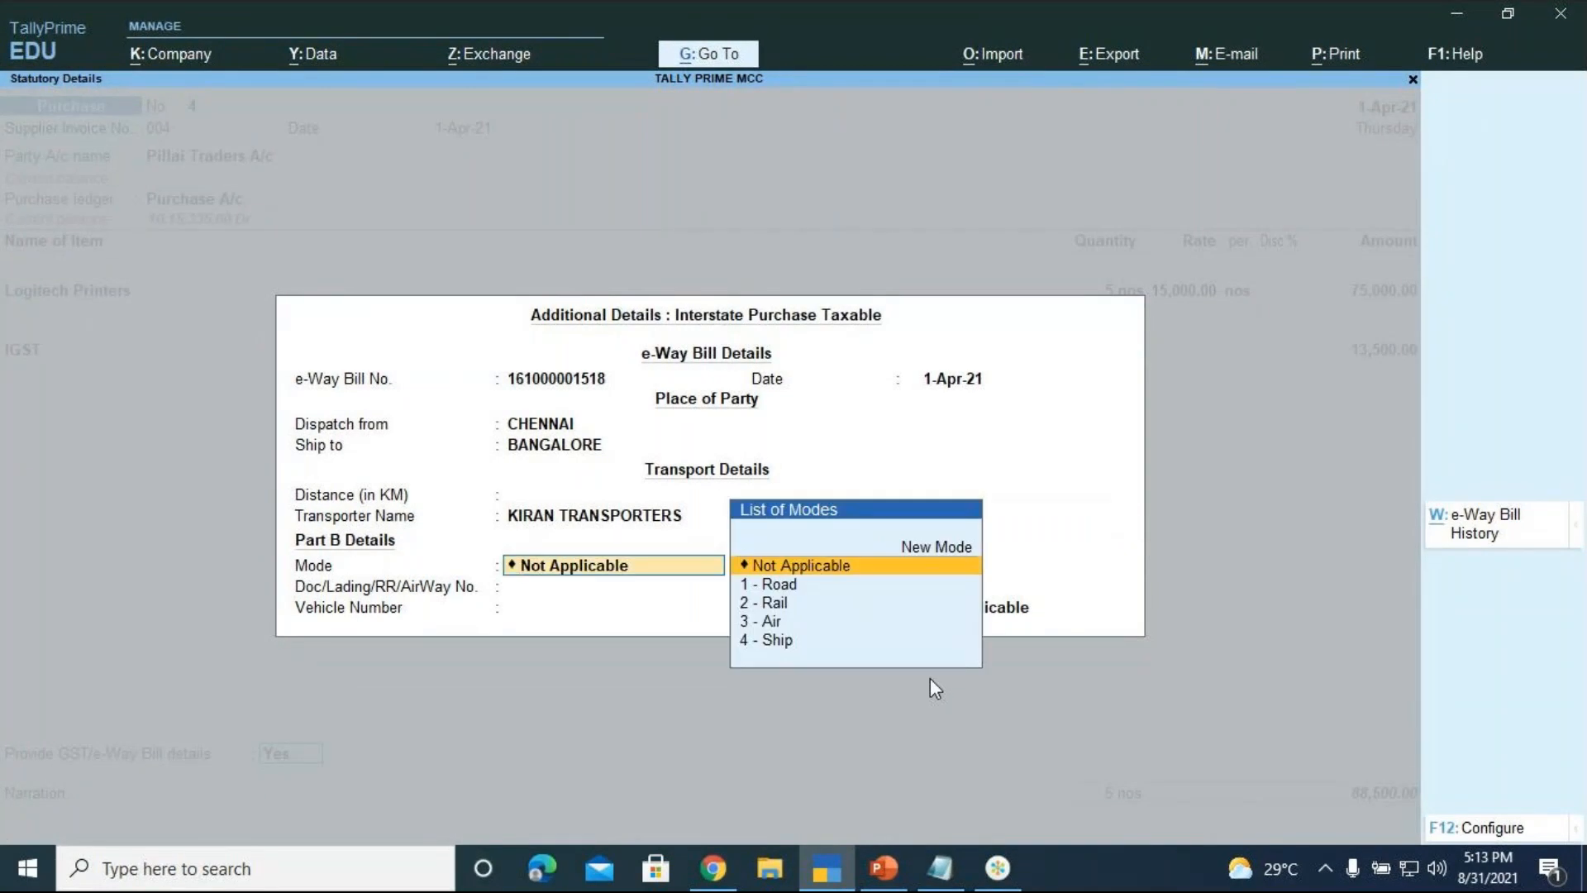
key("Down")
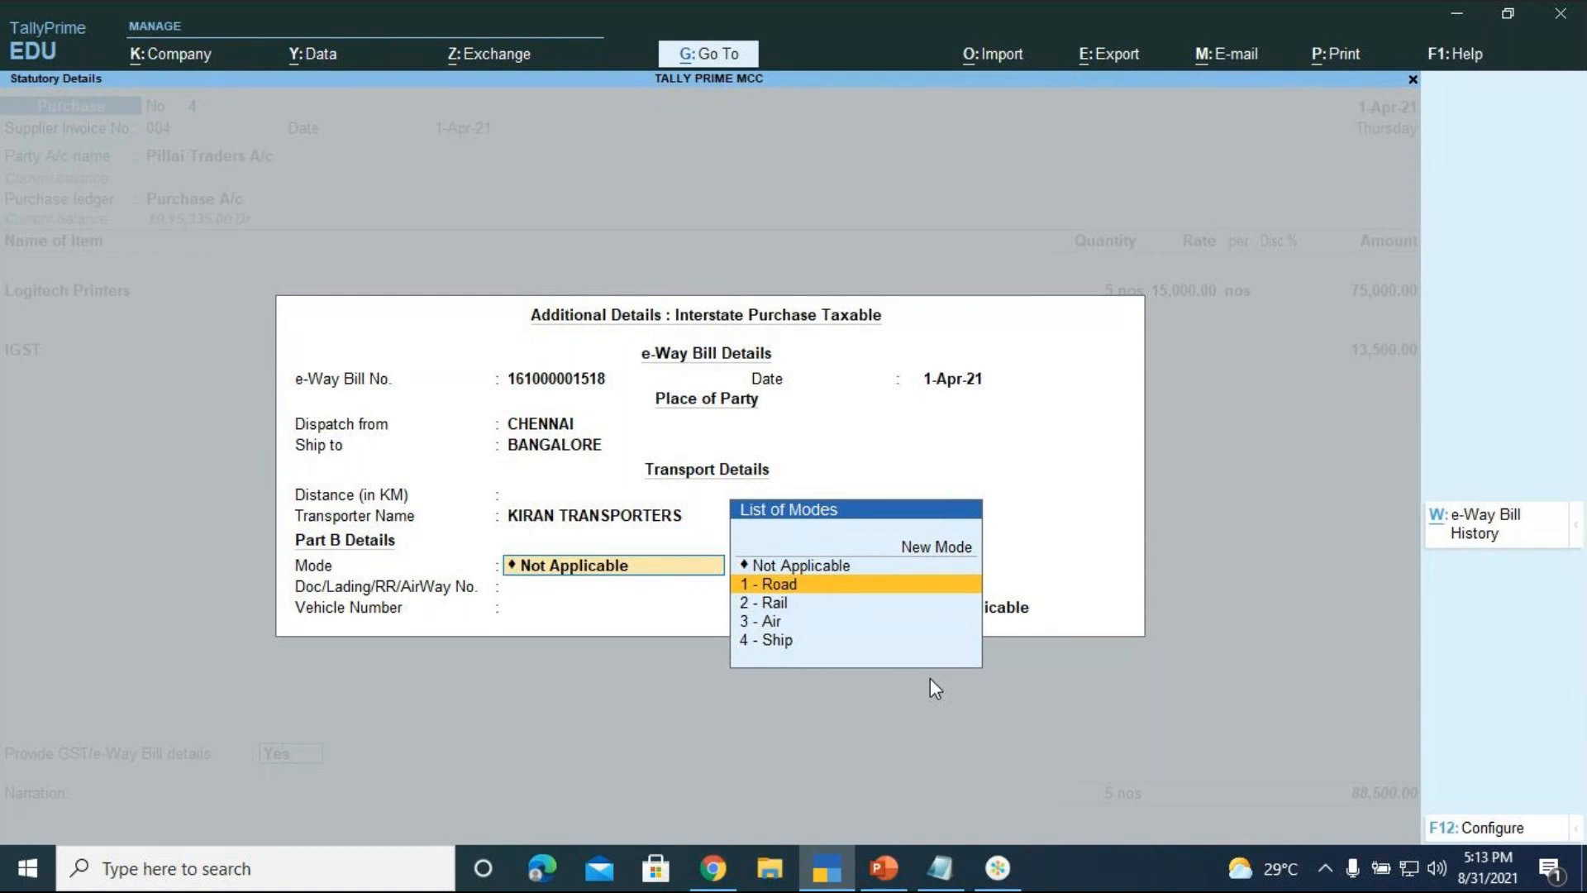
key("Return")
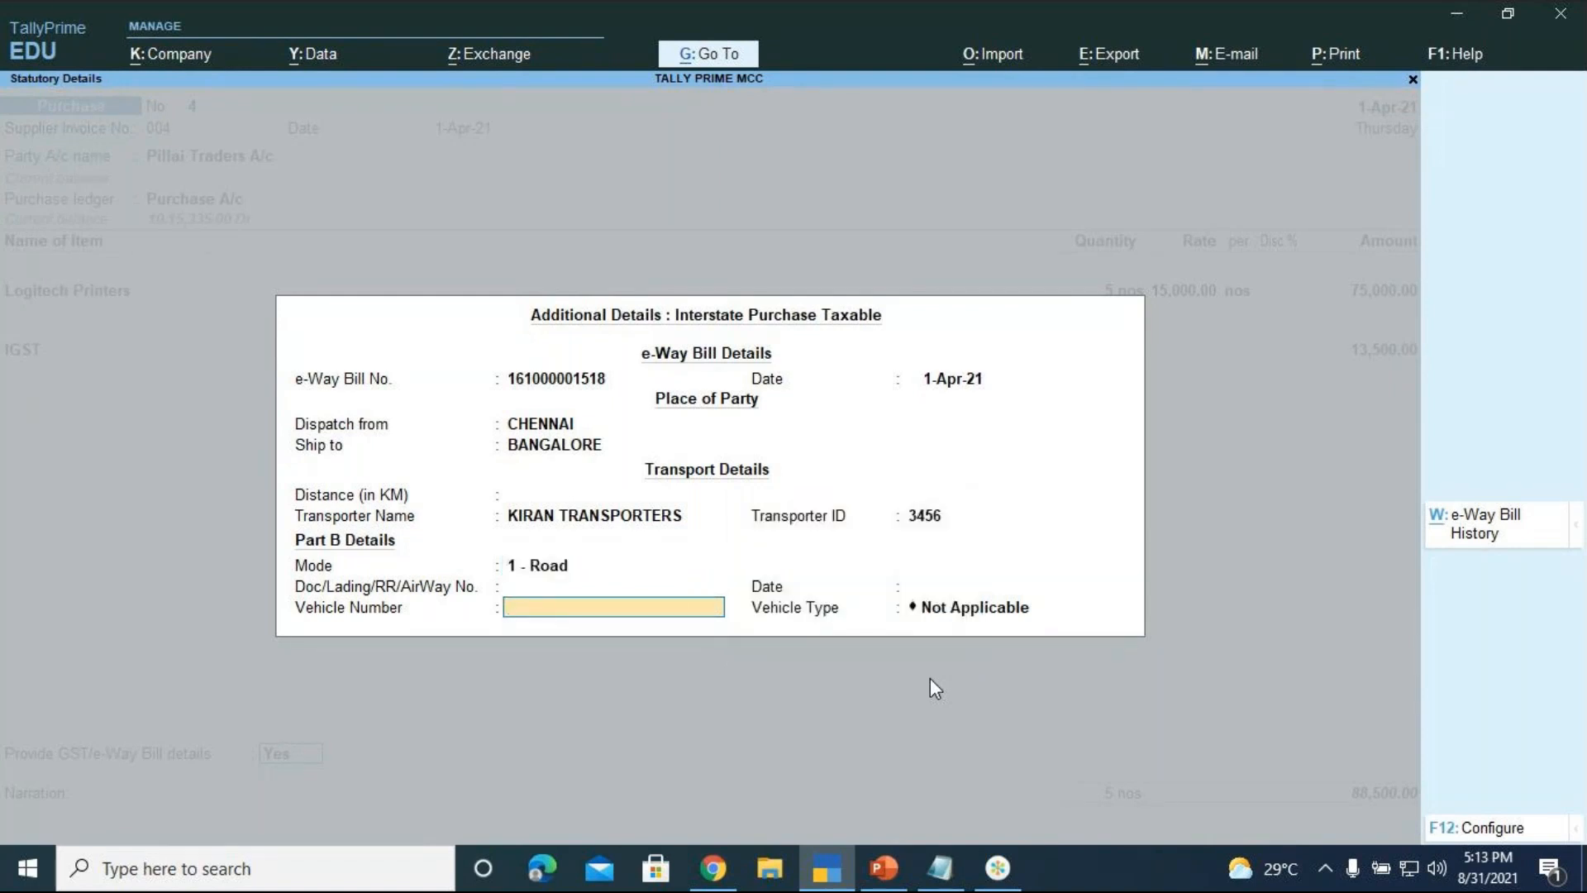
type("KA05JJ9887")
key("Return")
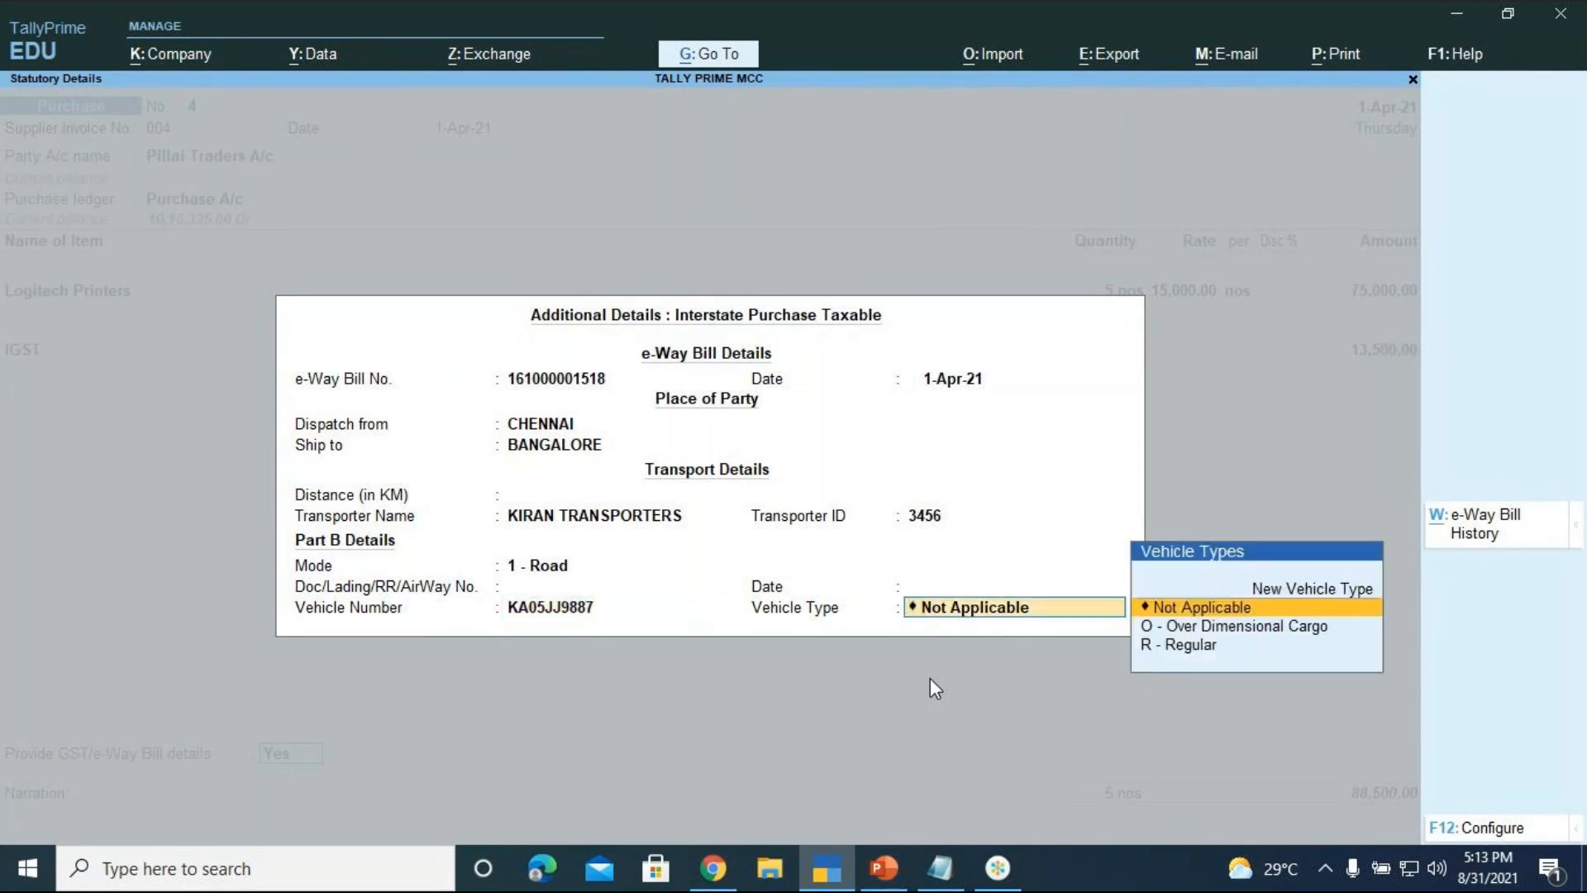
key("Down")
key("Down")
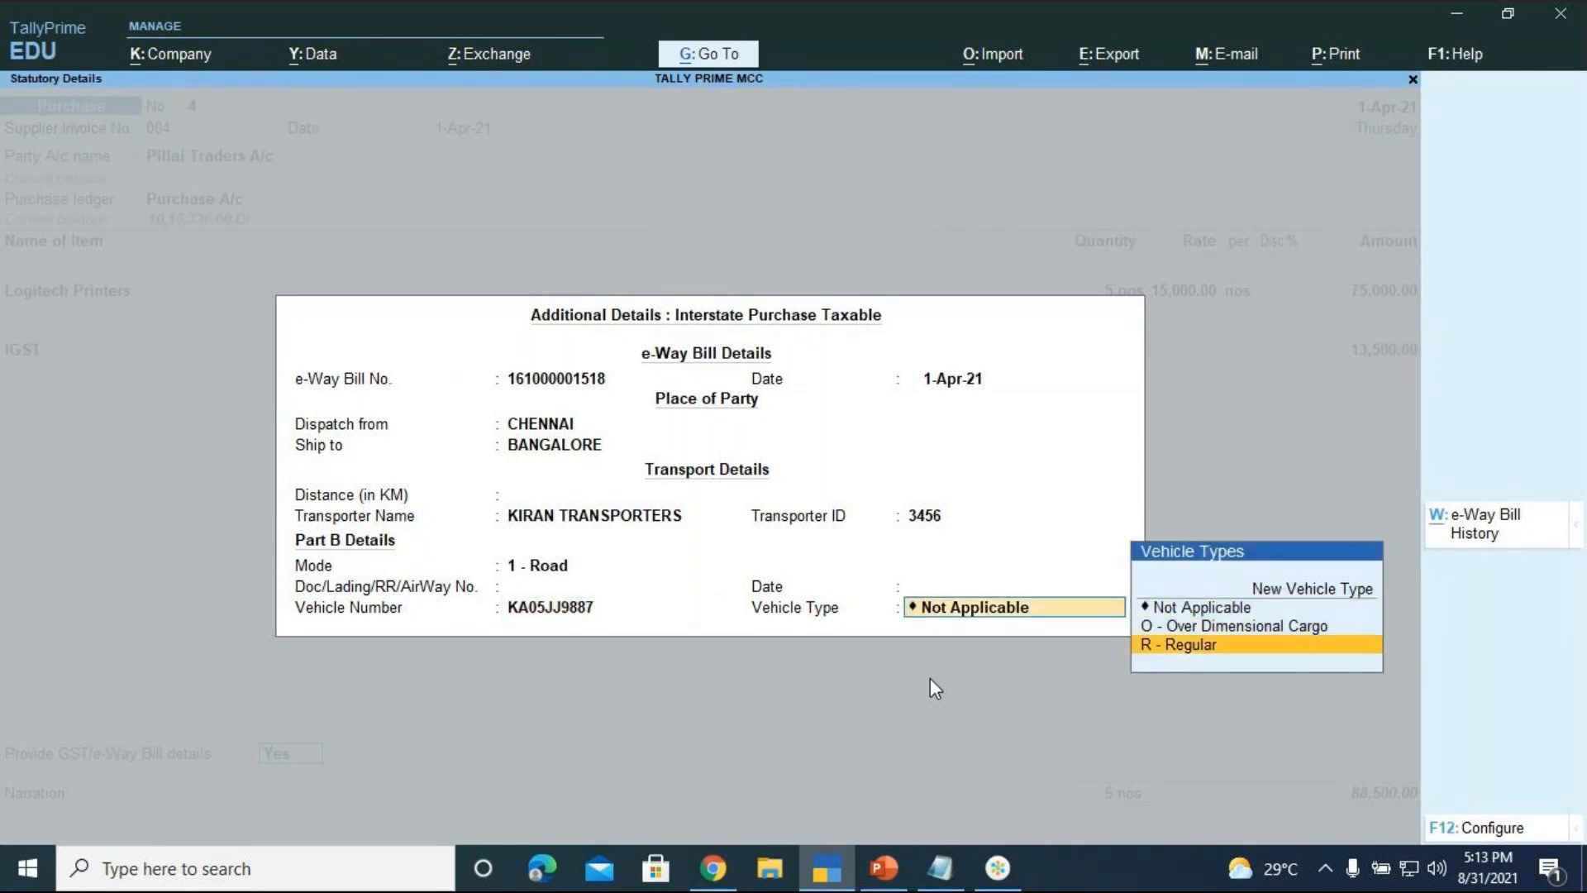
key("Return")
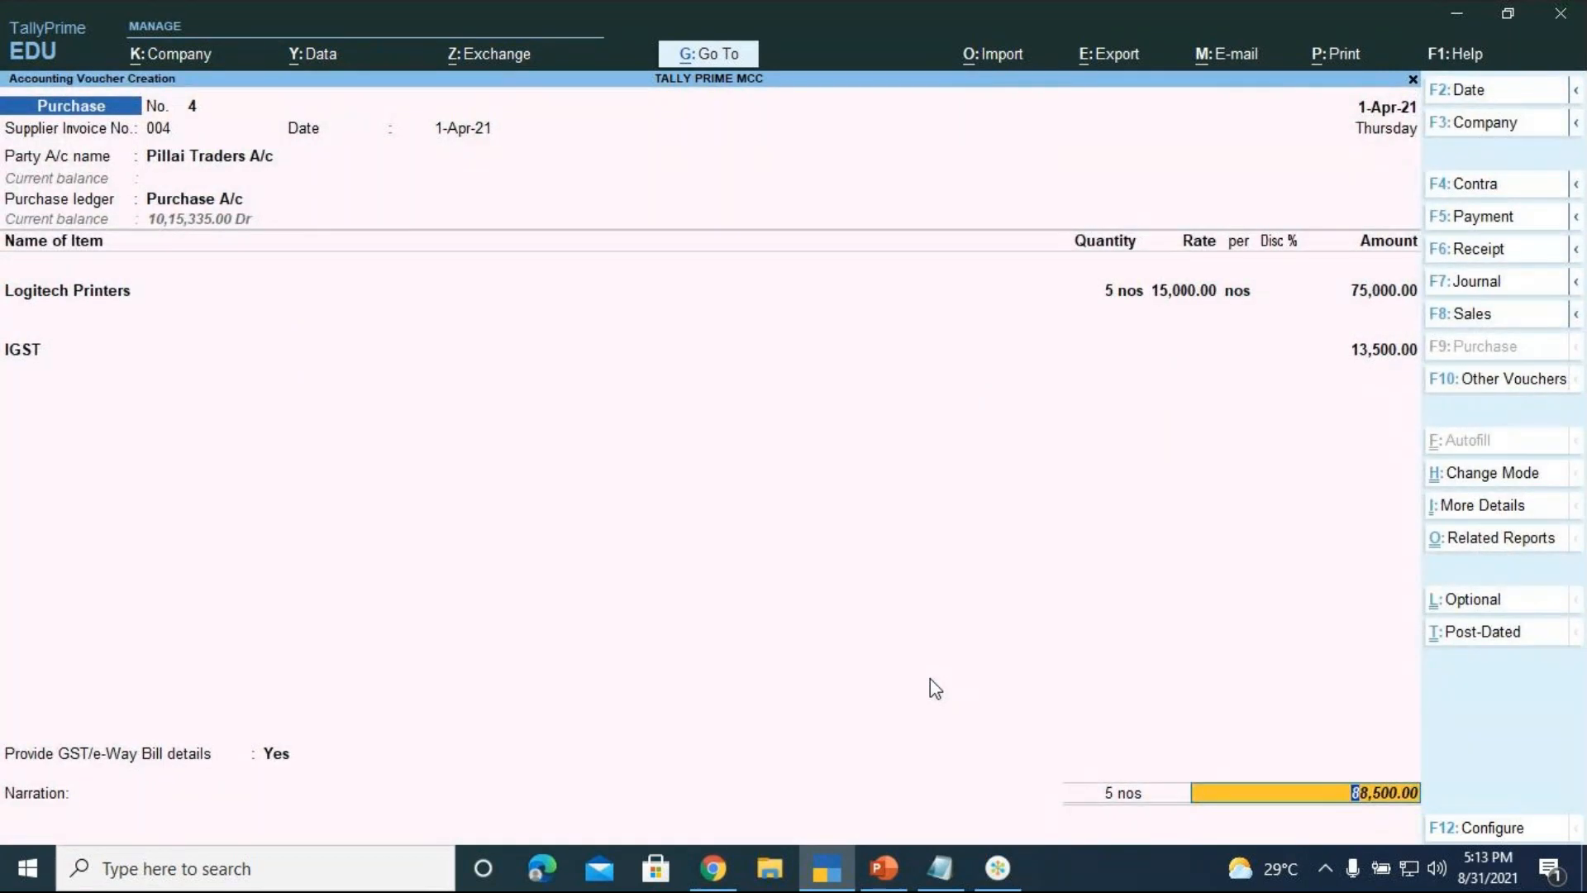
Revisit the e-way bill details and step through them to the bill-wise details
key("BackSpace")
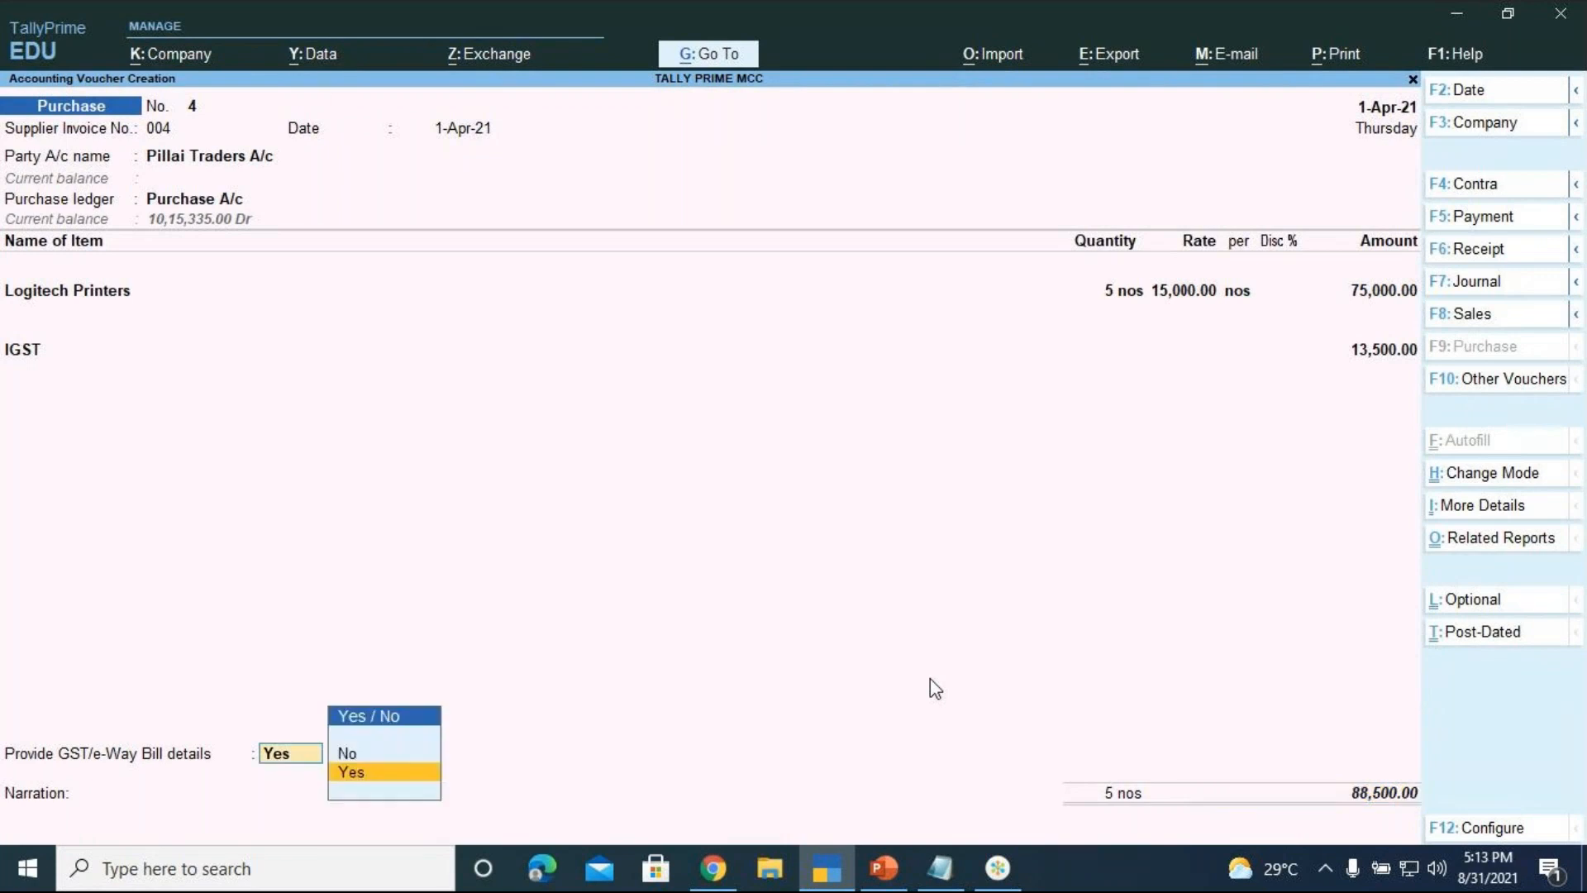
key("Return")
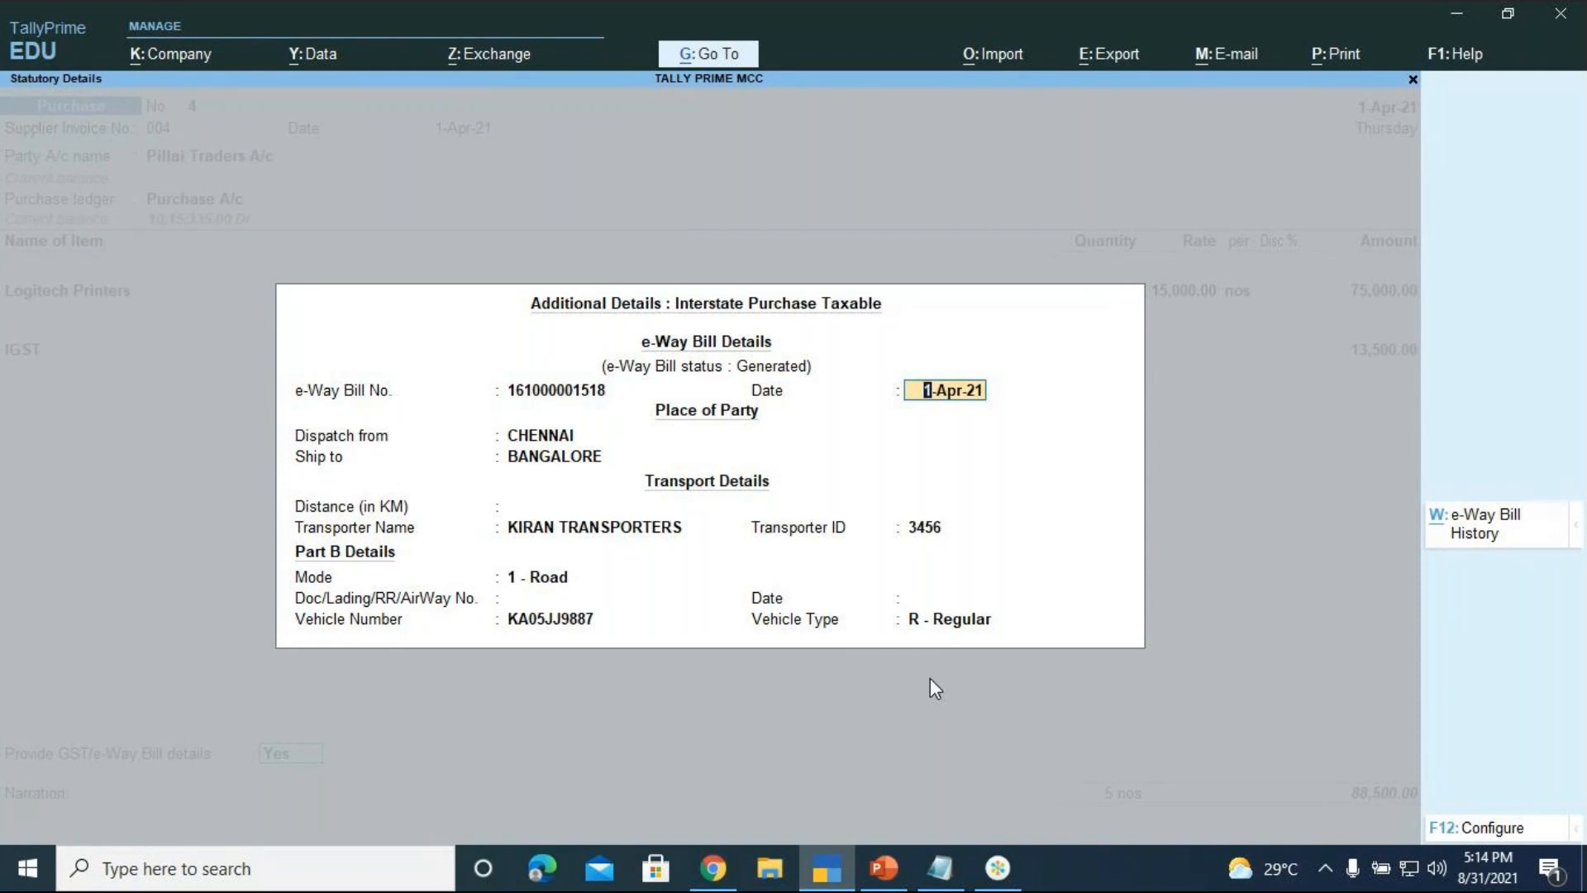
key("Return")
key("Return")
key("Return")
key("Return")
key("Return")
key("Return")
key("Return")
key("Return")
key("Return")
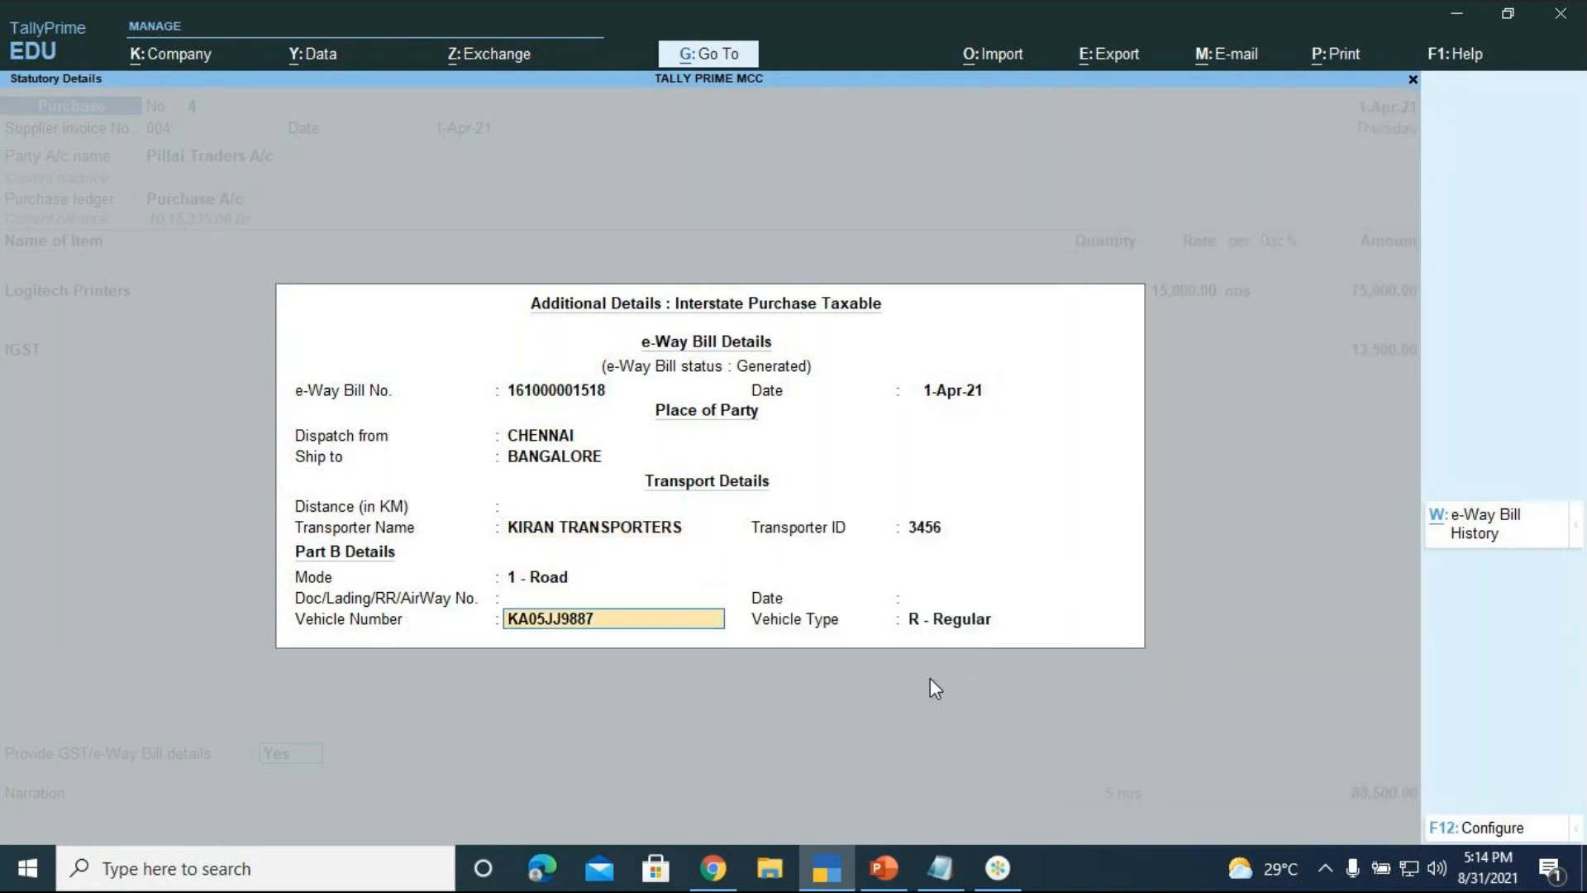
key("Return")
key("Return")
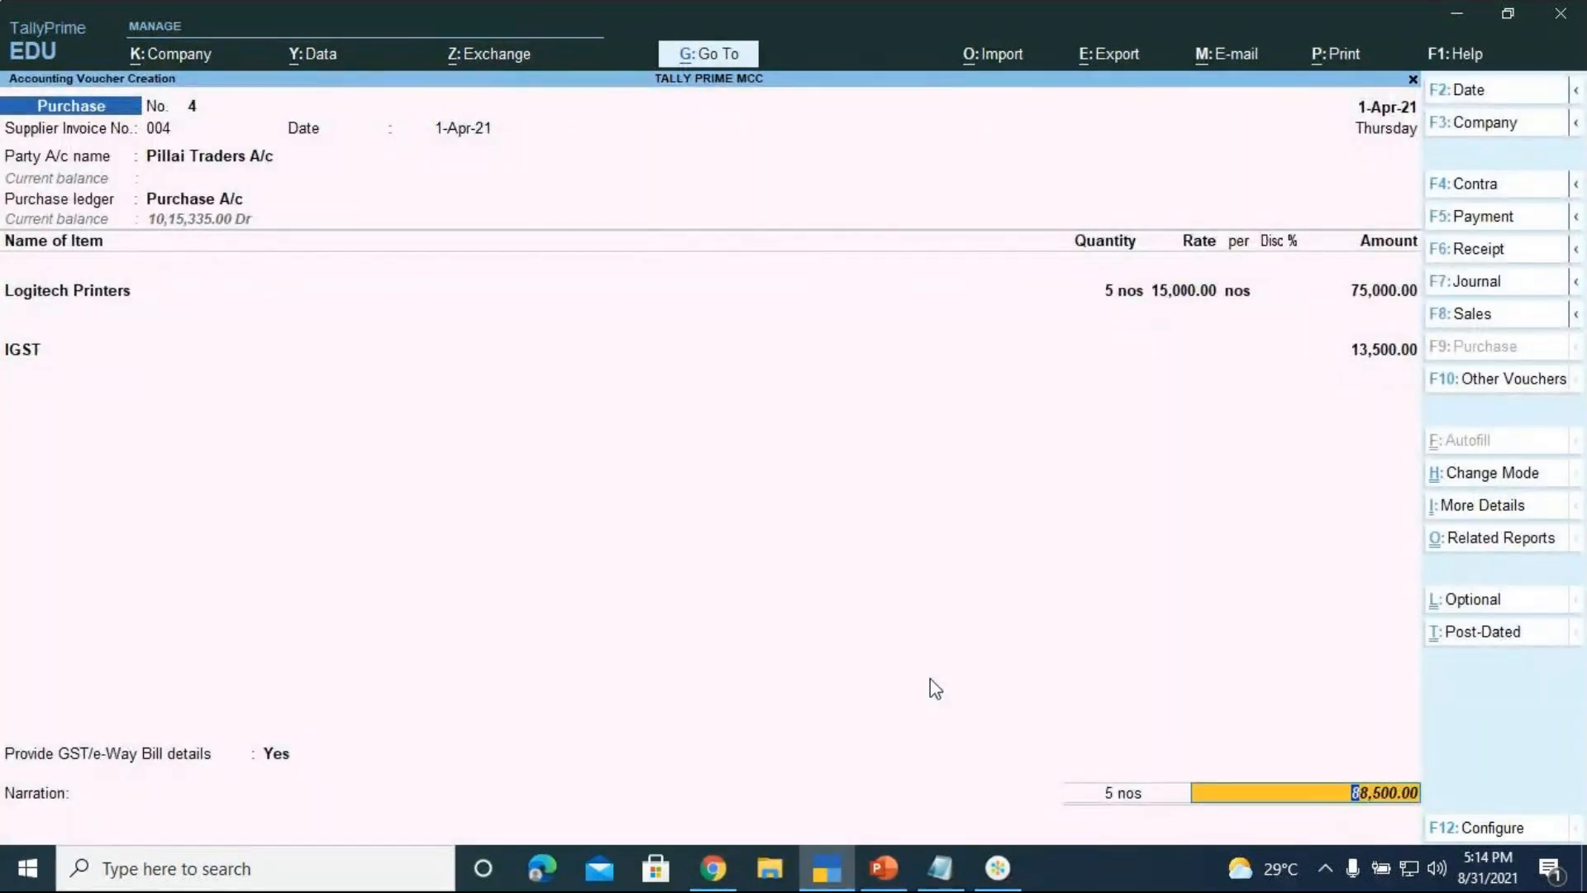
key("Return")
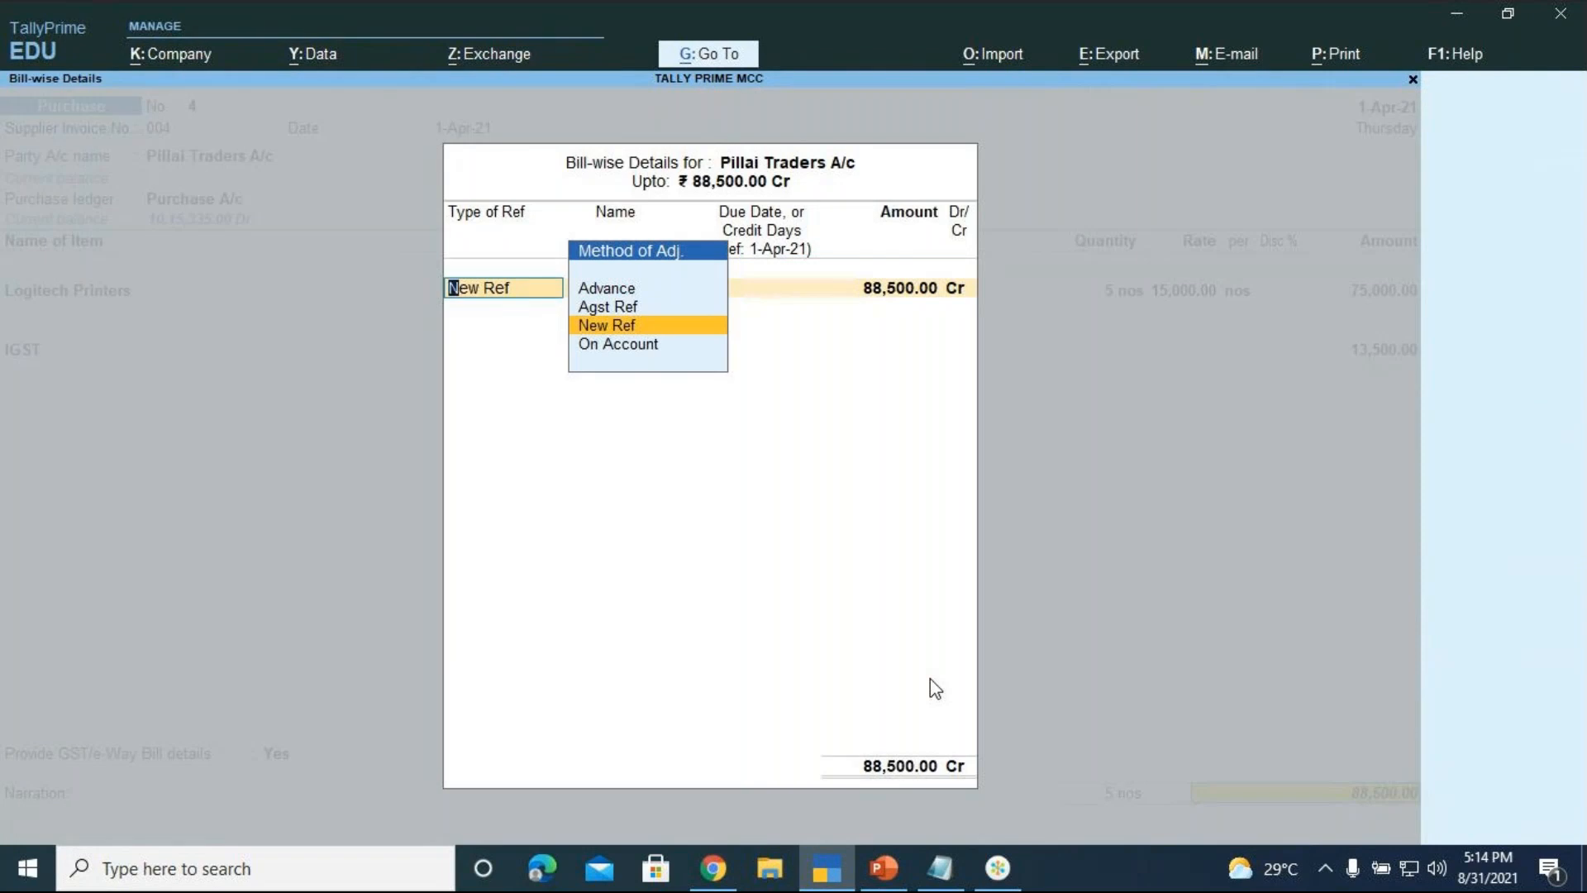
Add New Ref PILLAI TRADERS, 7 days' credit, 88,500.00 Cr, and type the purchase narration
key("Return")
type("PILLAI")
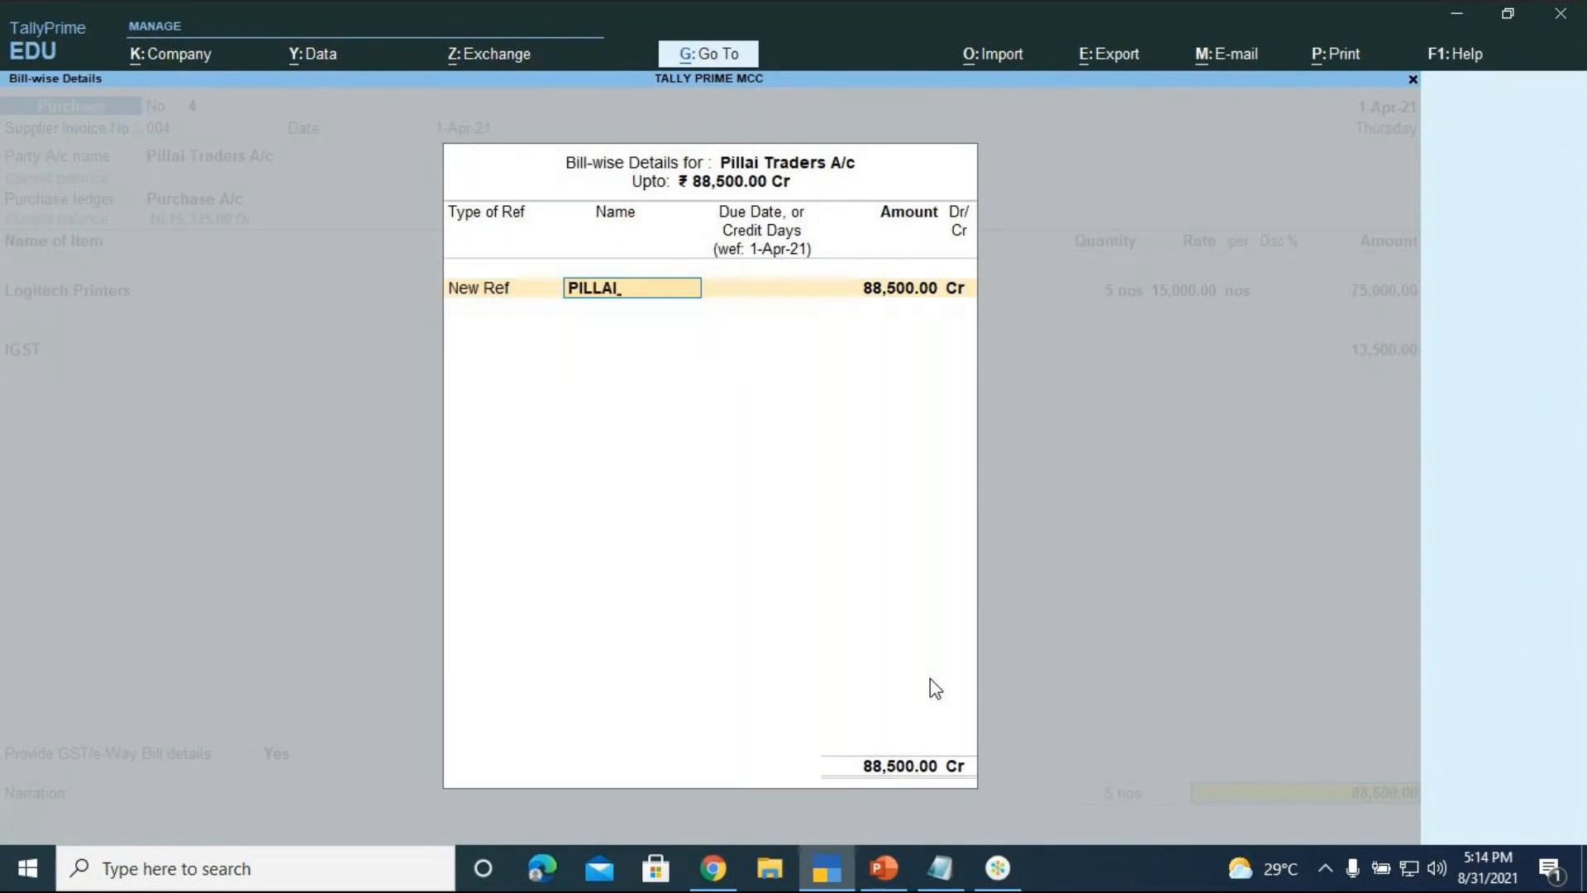
type(" TRADERS")
key("Return")
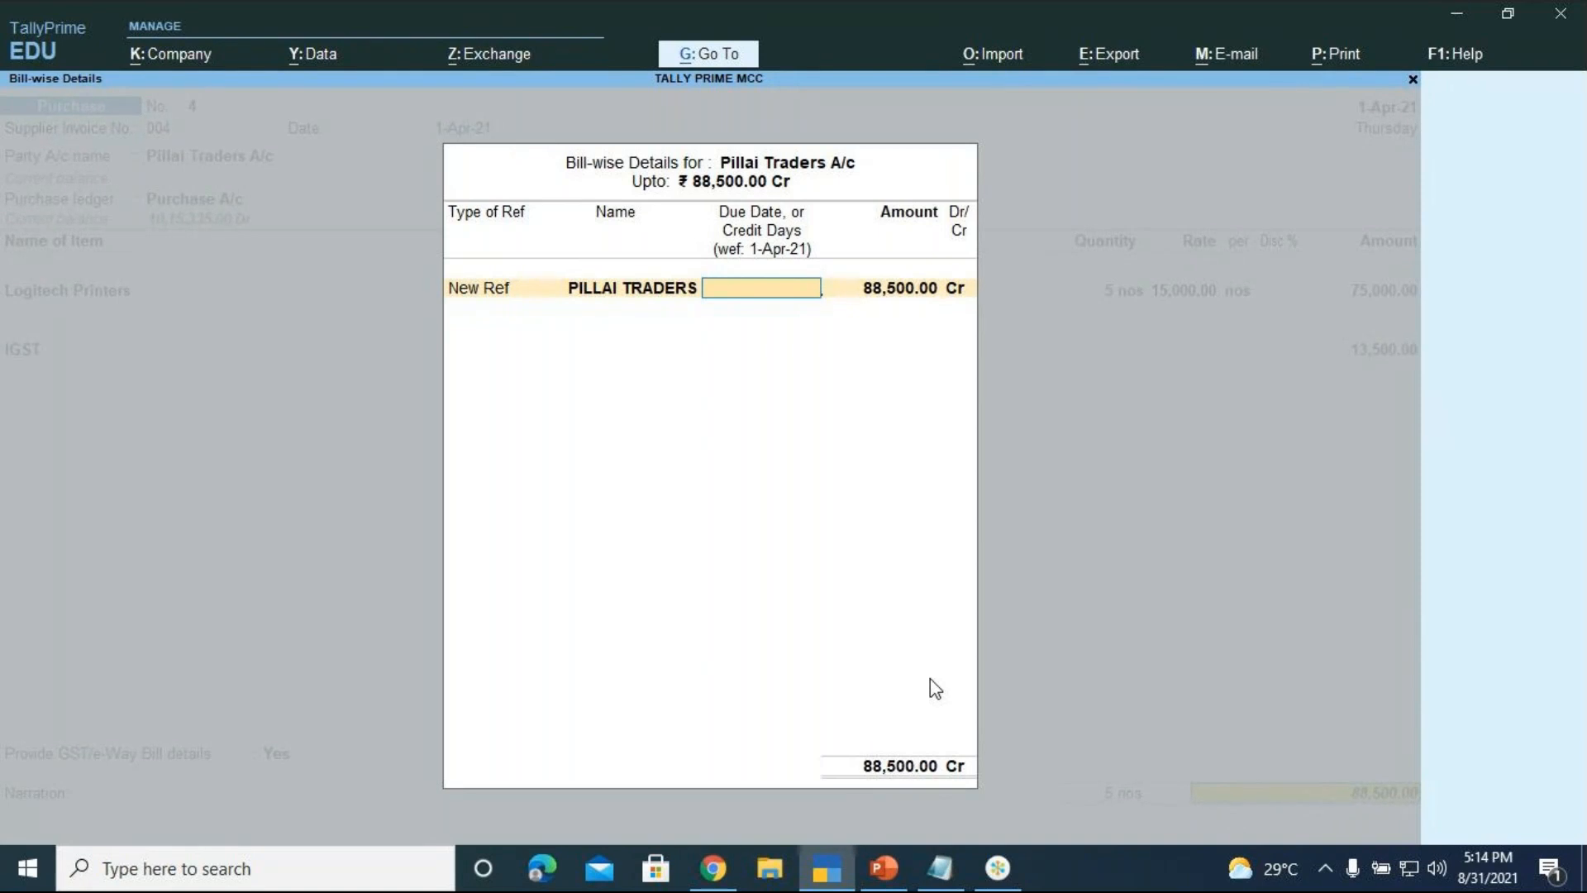
type("7")
key("Return")
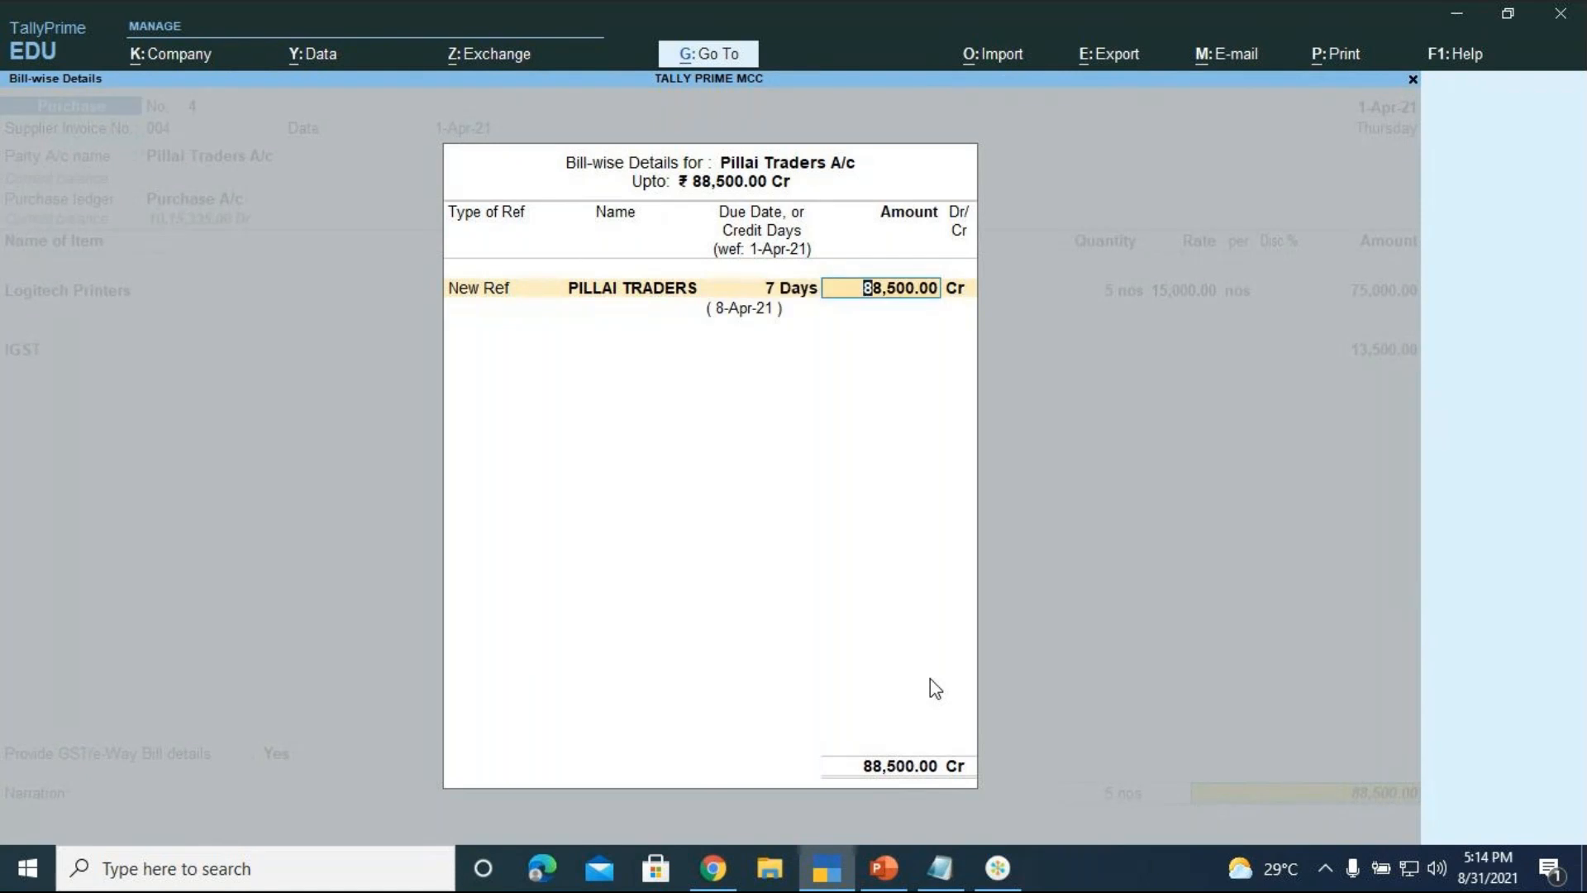
key("Return")
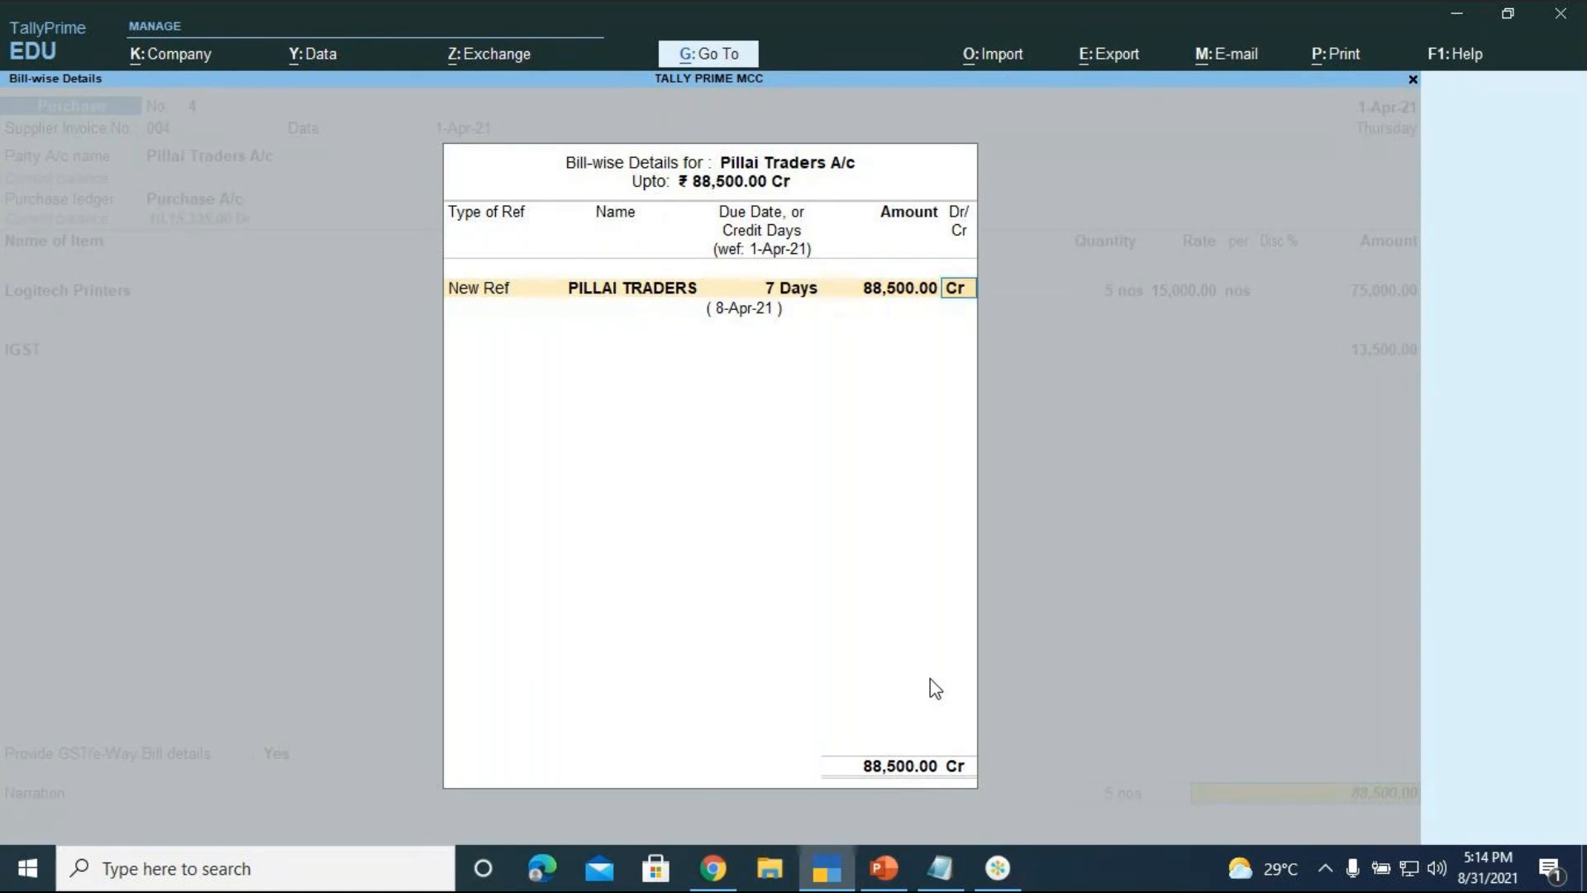
key("Return")
type("BEING LOGITECH PRINTERS")
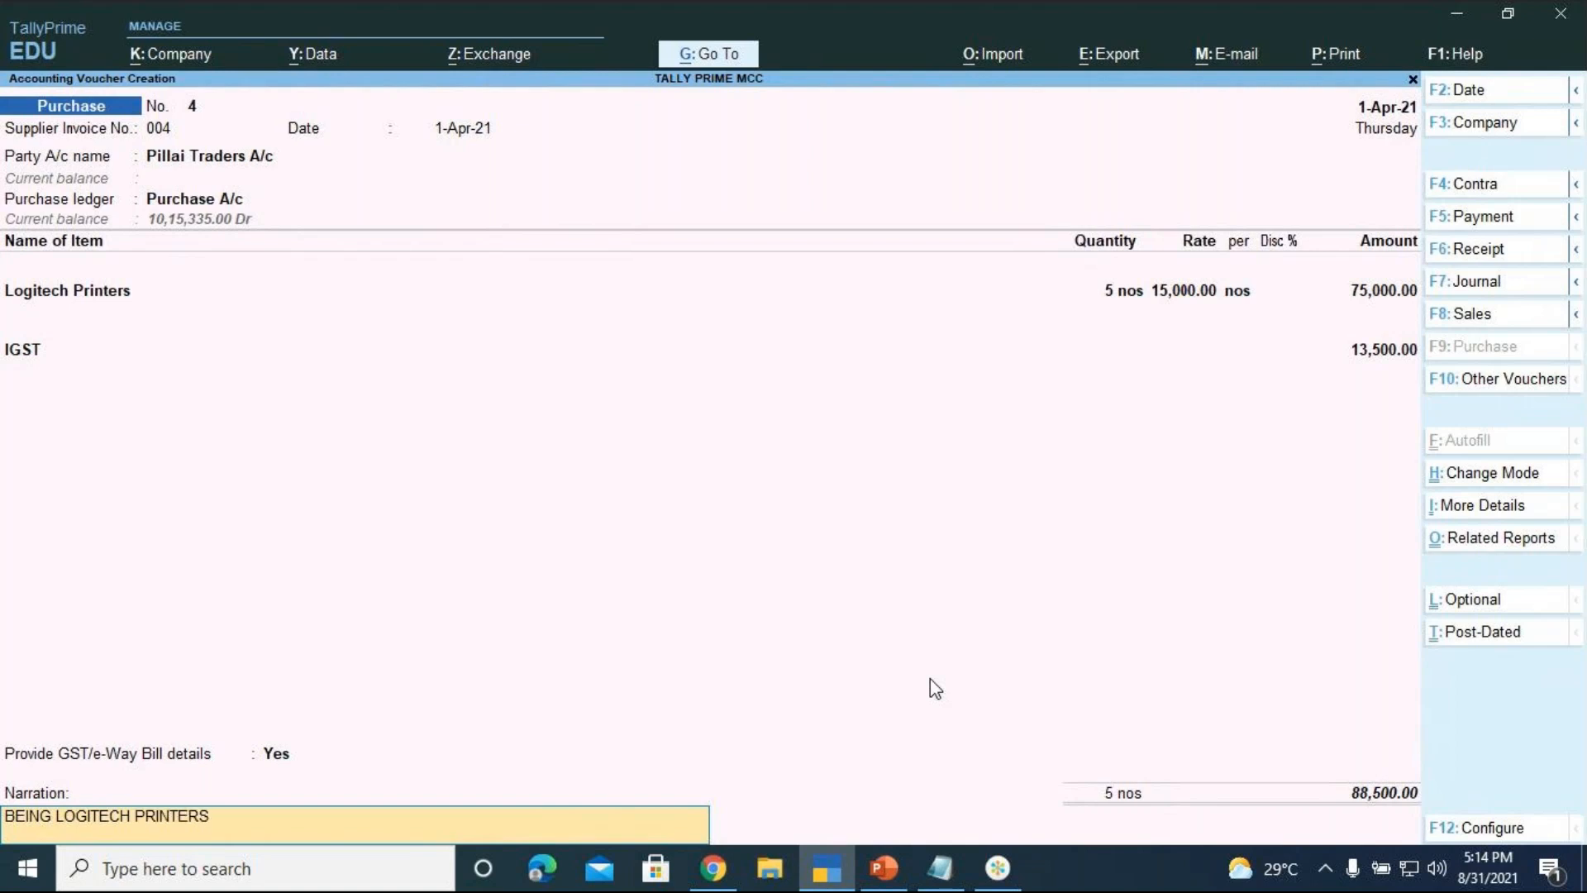
type(" PURCHASED ON CREDIT")
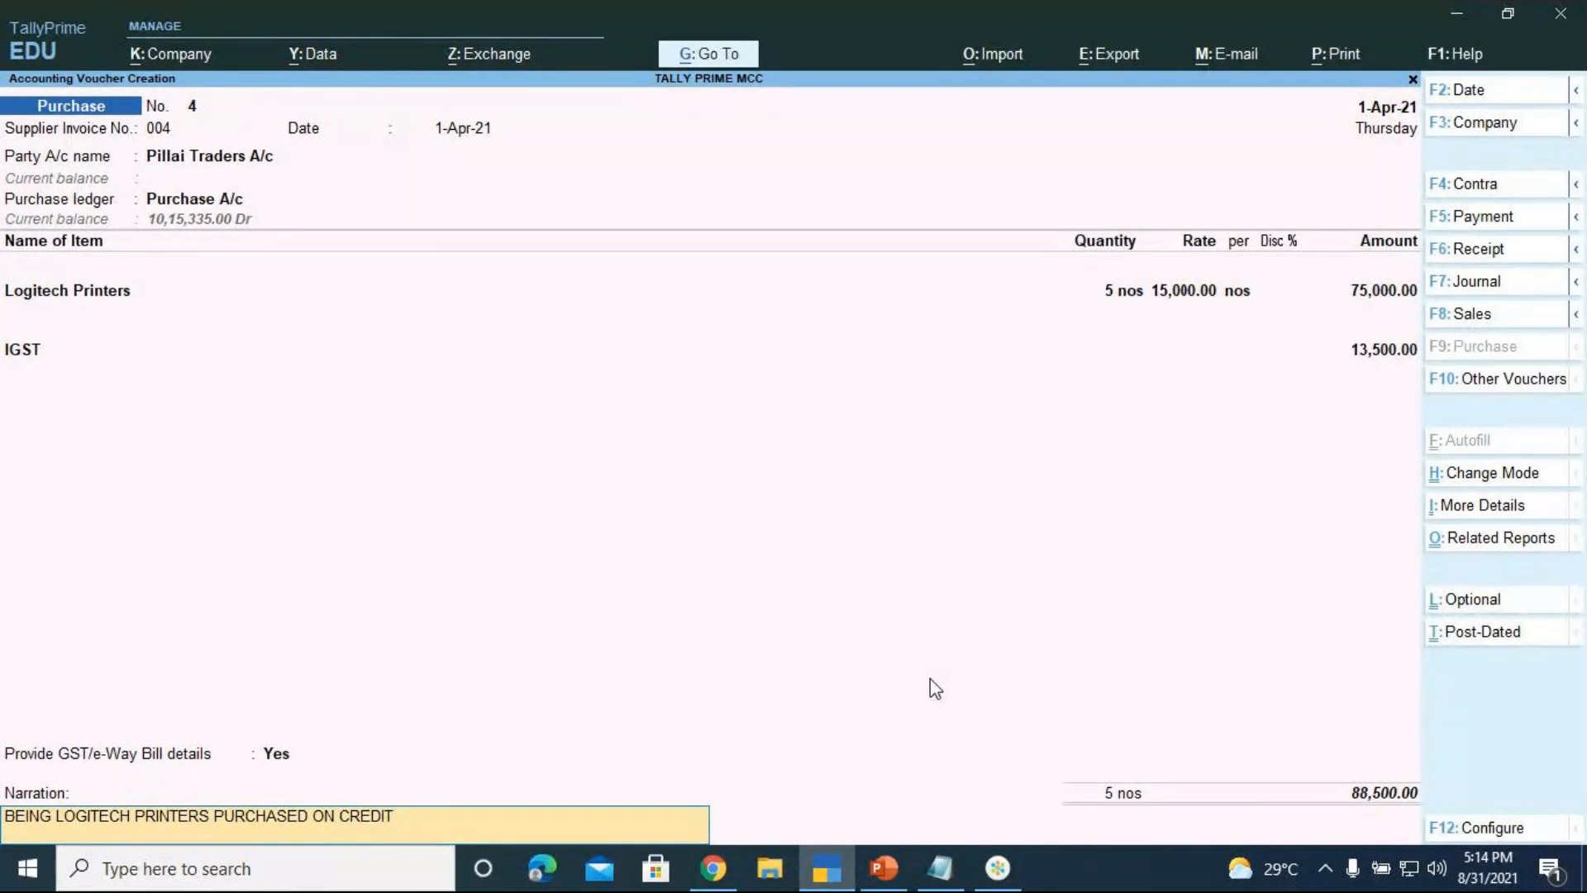
Save purchase voucher No. 4 with its narration, leaving a blank voucher No. 5
key("Return")
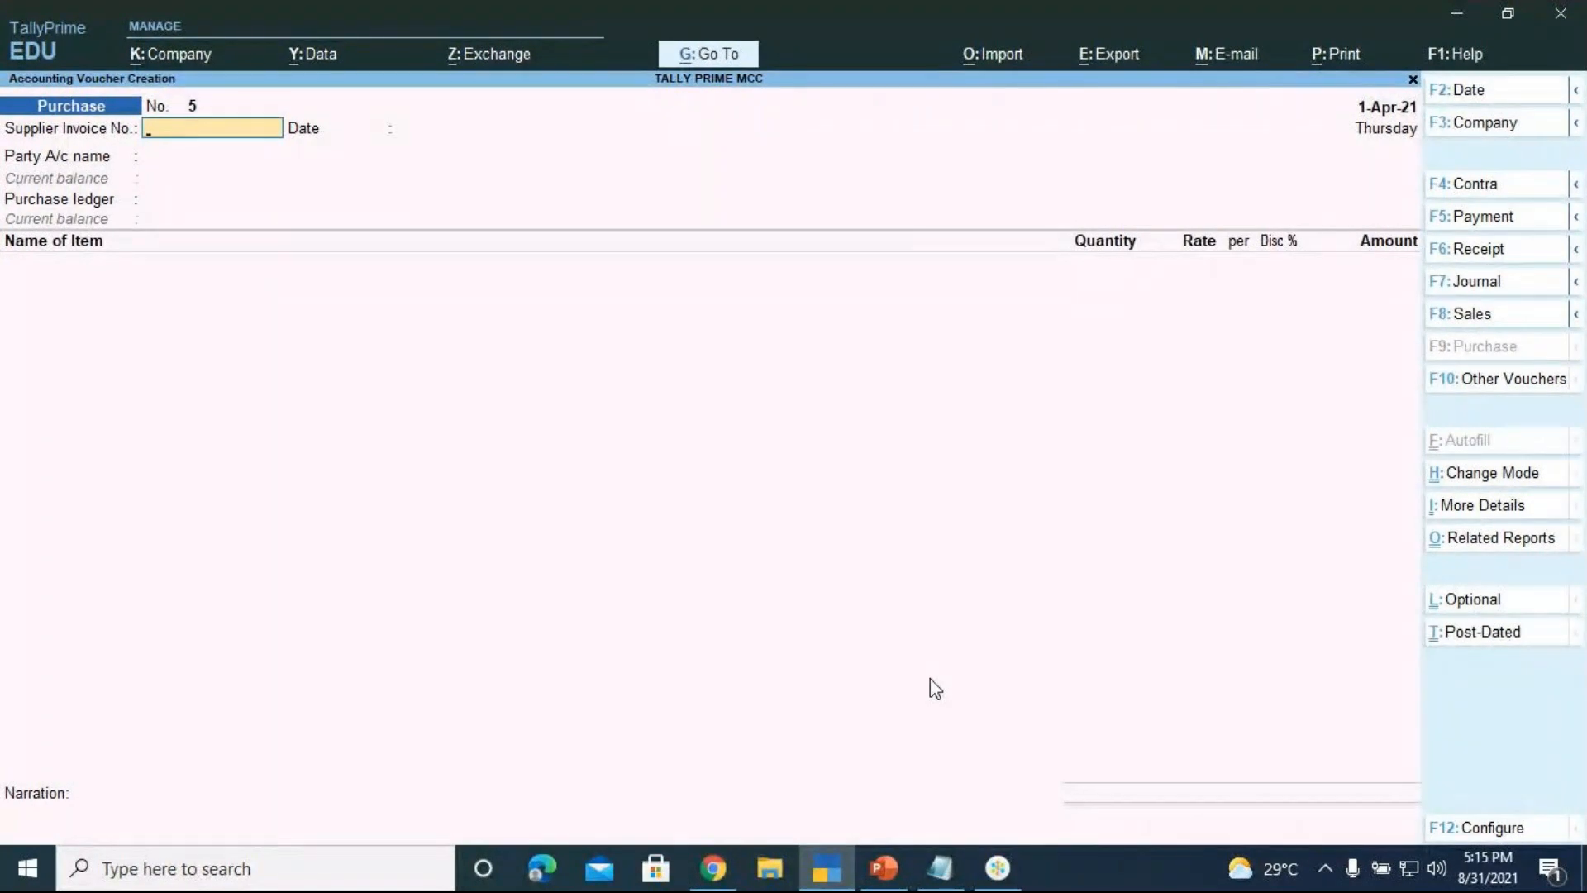
left_click(885, 868)
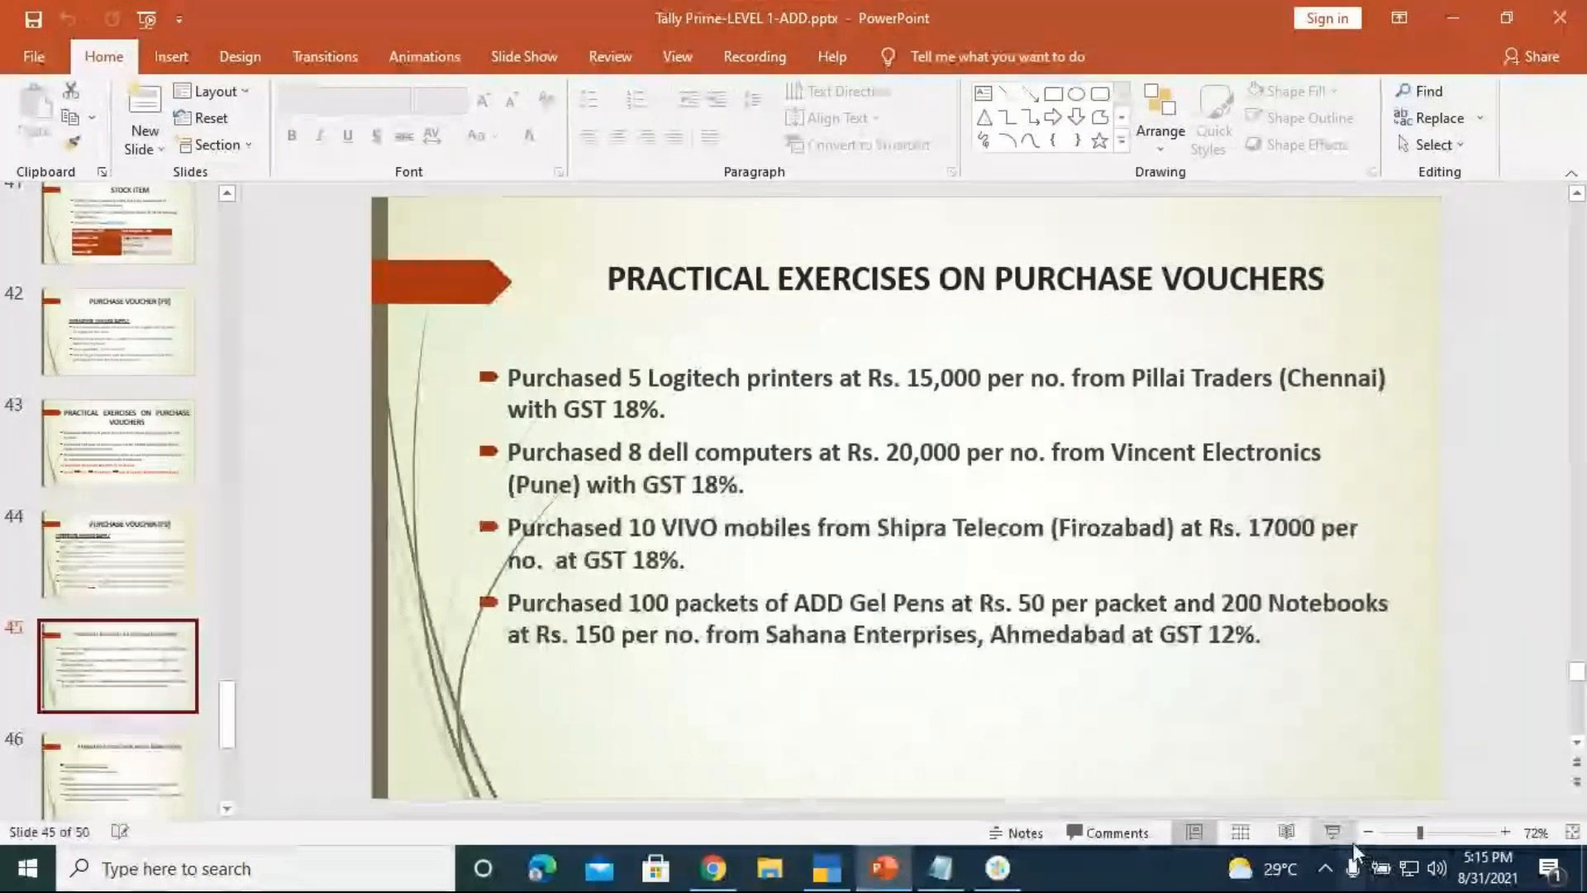
left_click(1345, 843)
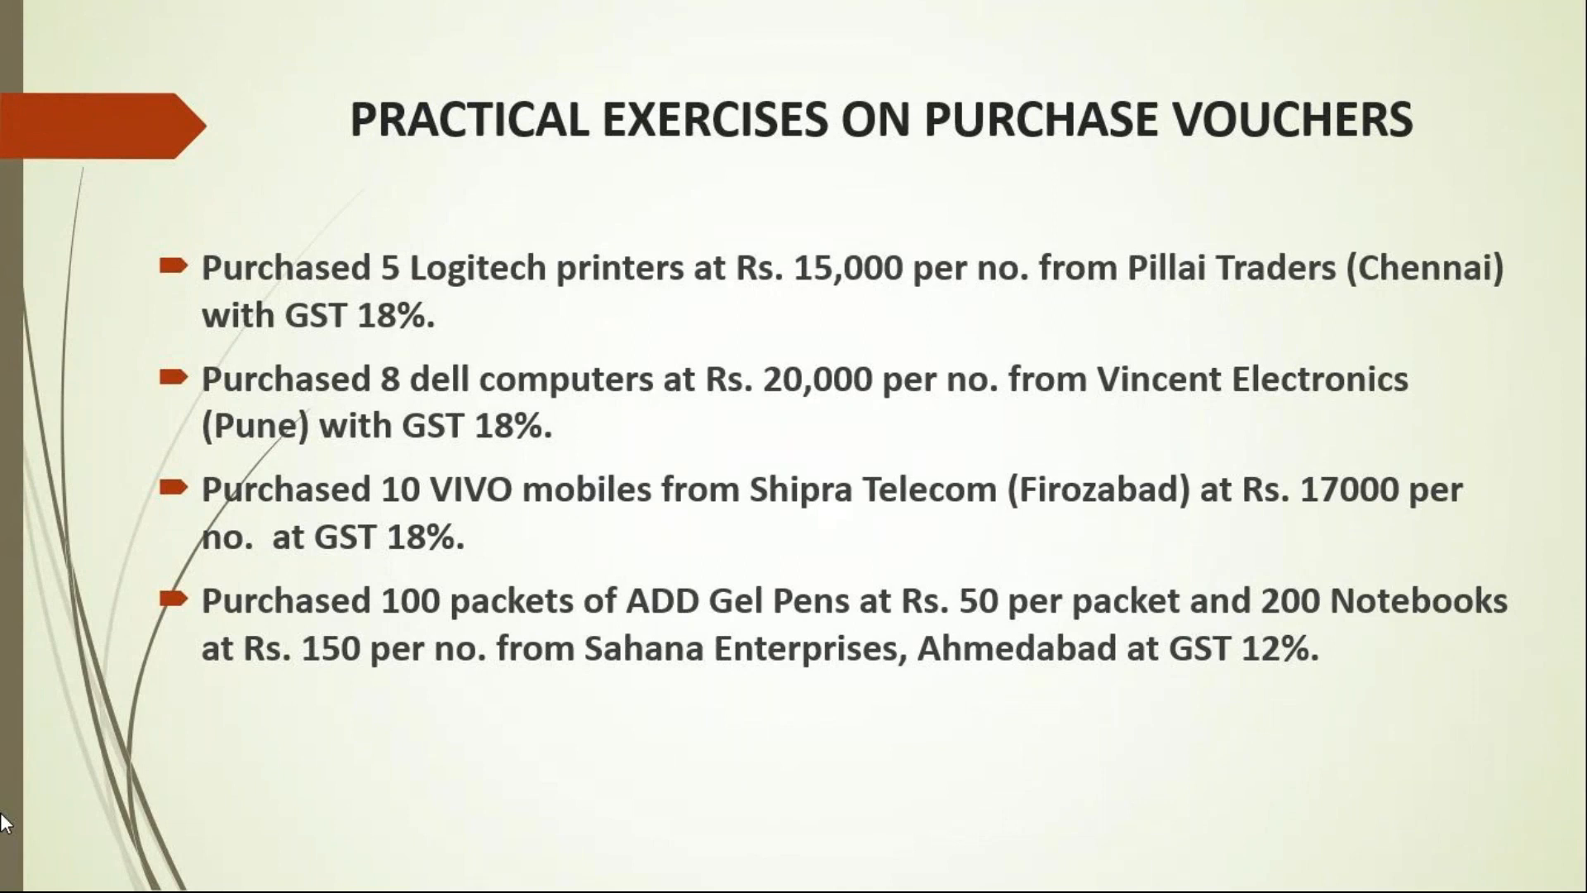
key("Escape")
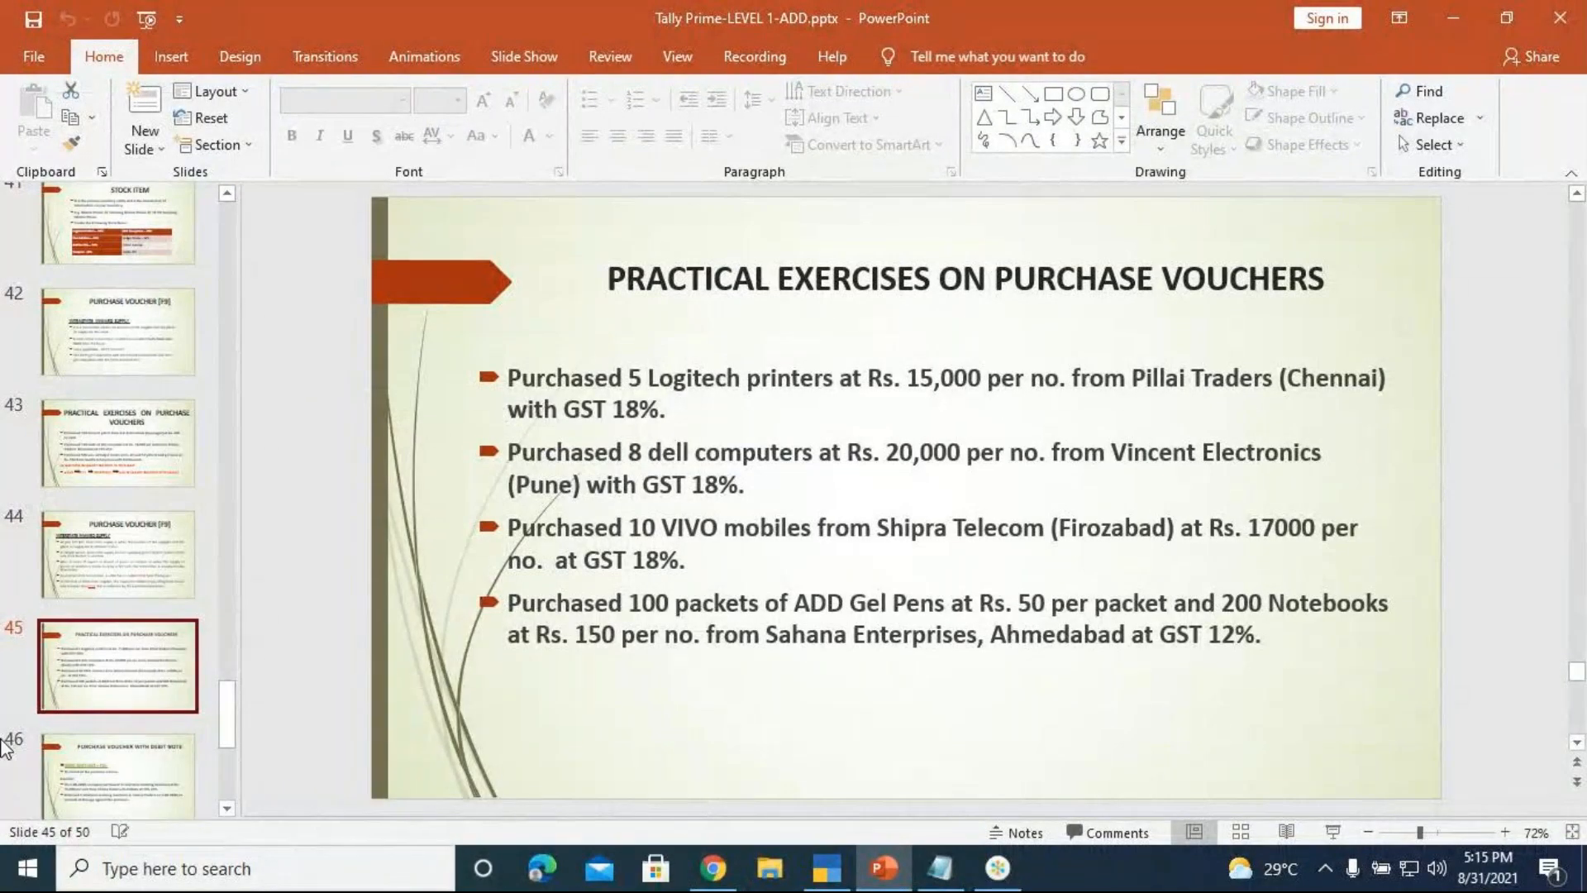
left_click(826, 868)
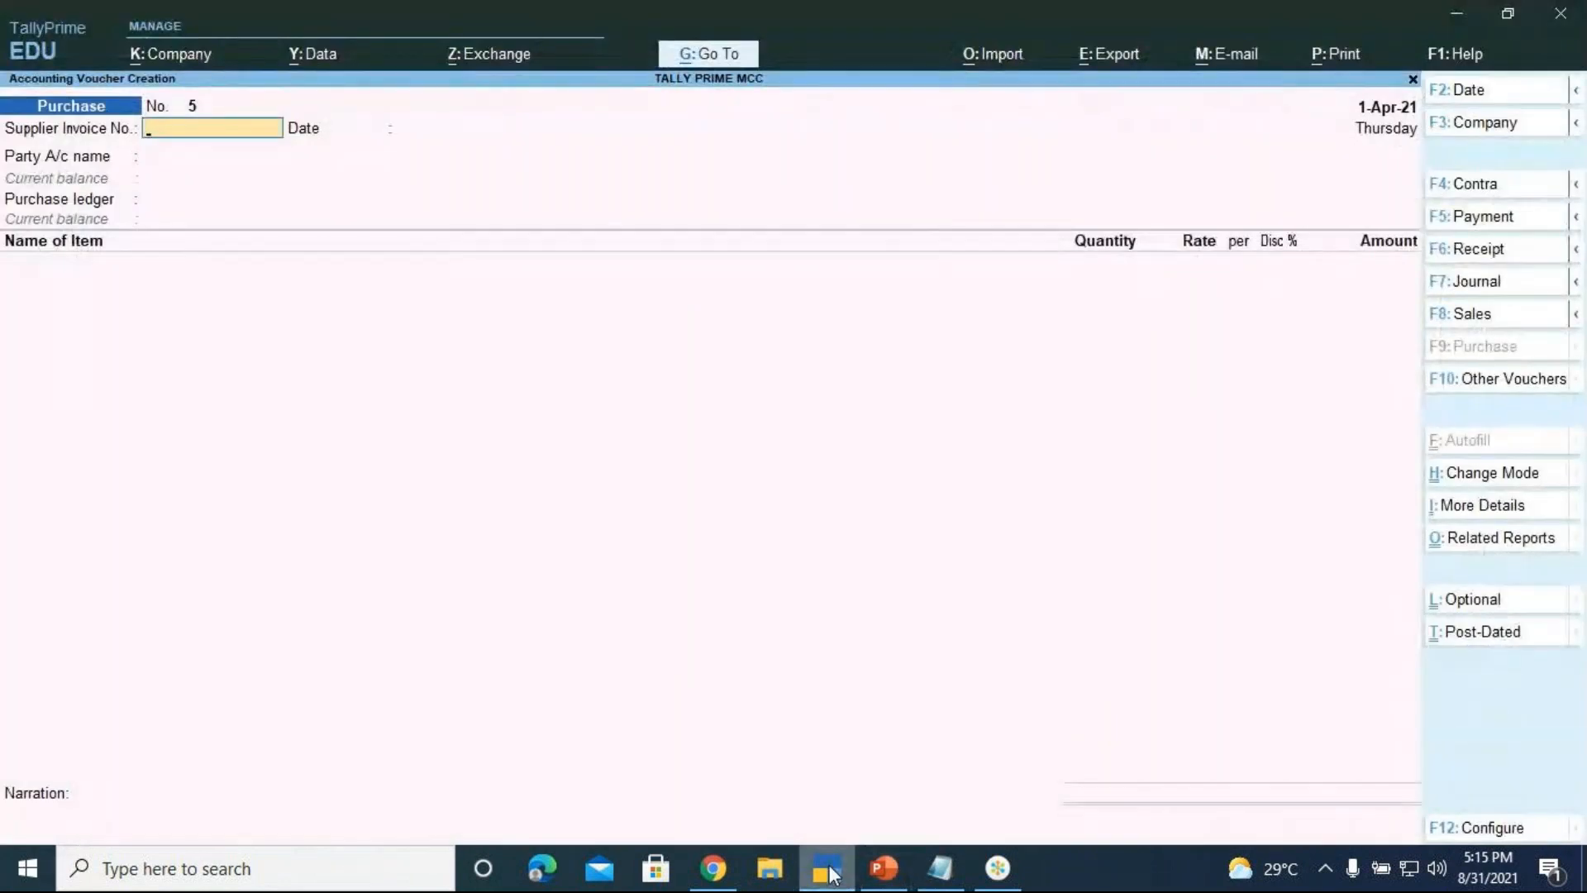
Enter supplier invoice number 005 and start a new party ledger VINCENT ELECTRONICS
type("005")
key("Return")
key("Return")
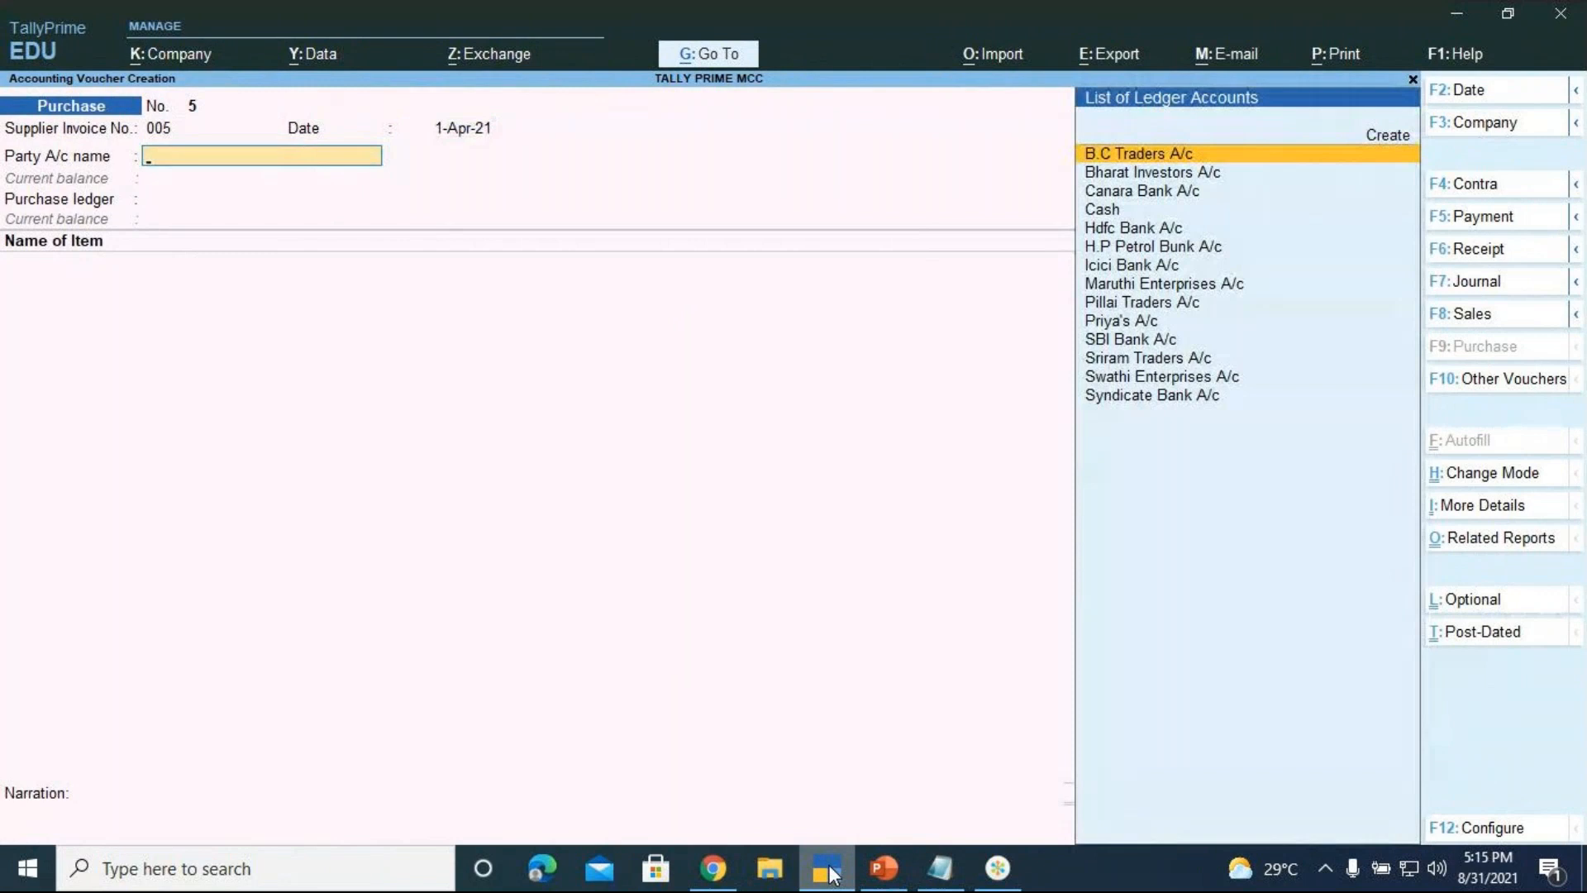
key("Up")
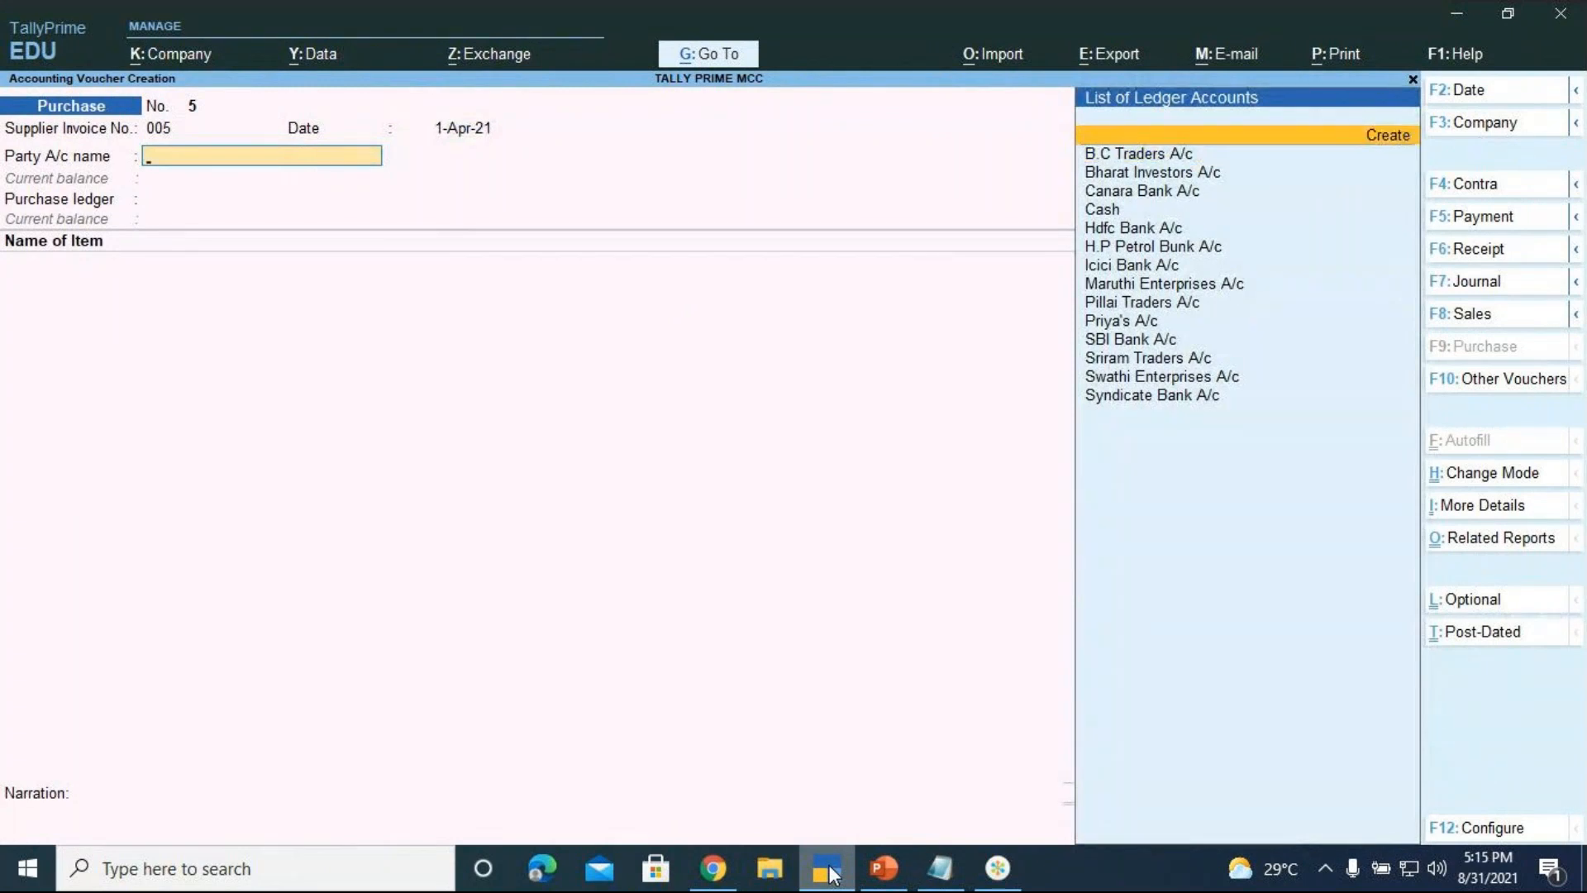
key("Return")
type("VIN")
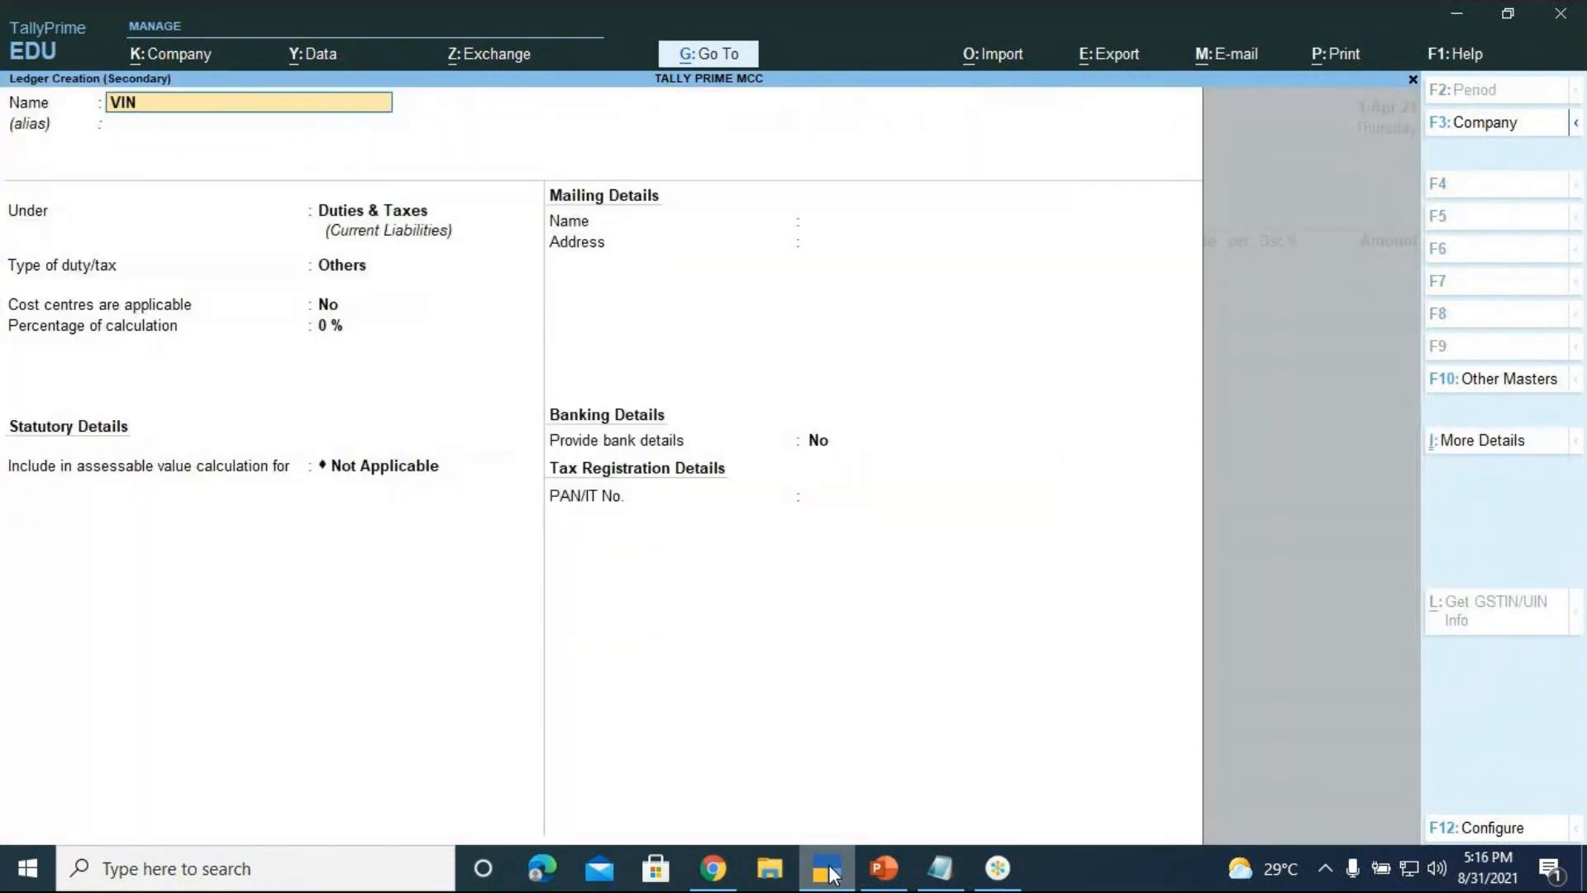
type("CENT ELECTRONICS")
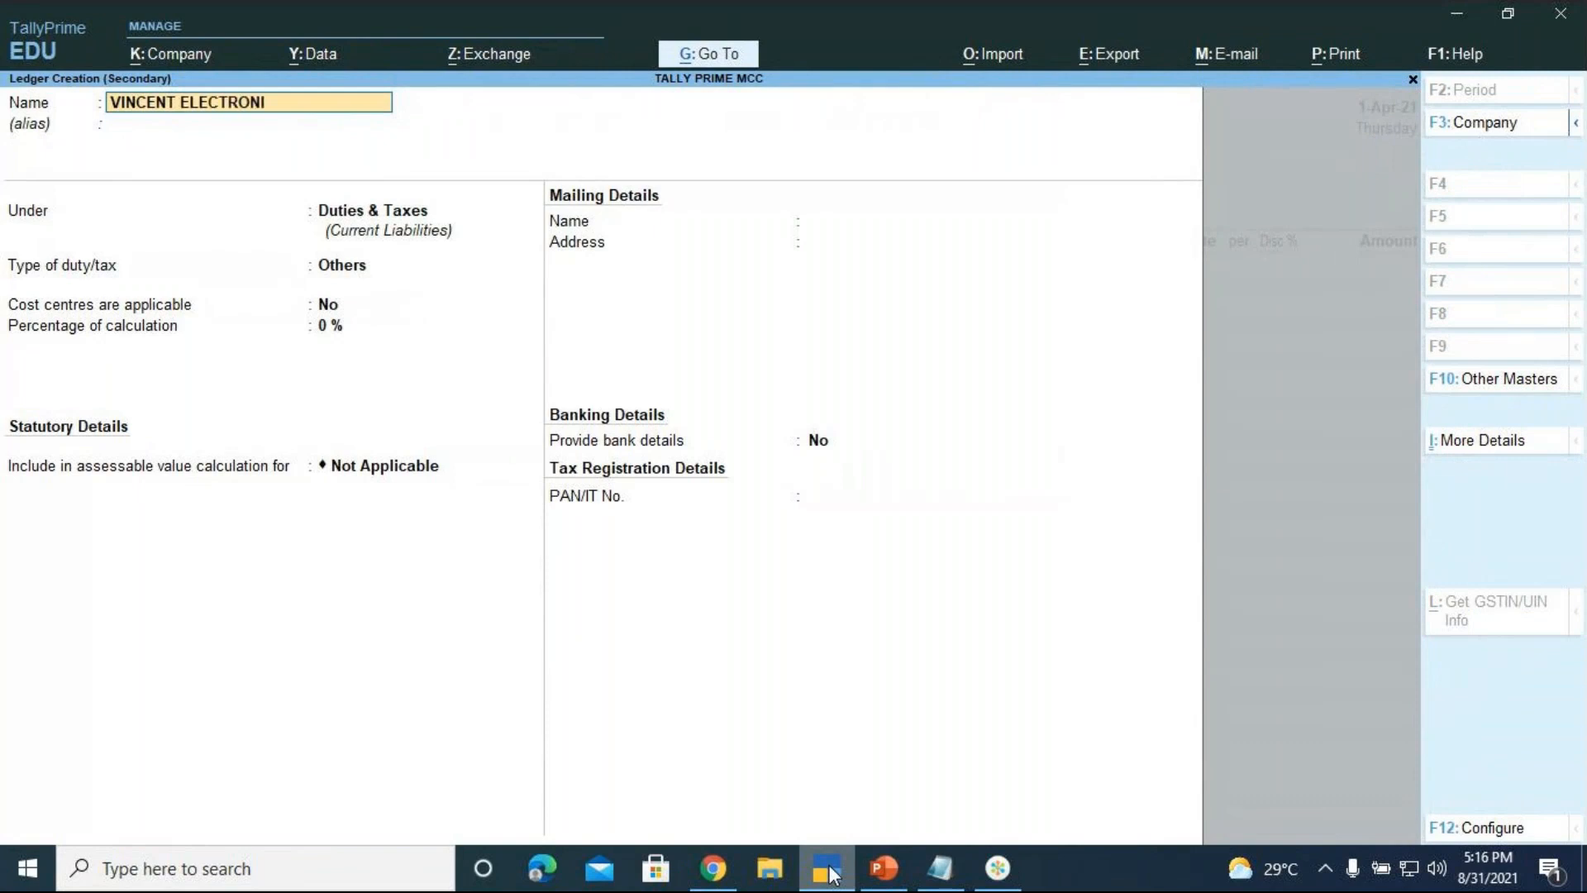
key("Return")
key("Return")
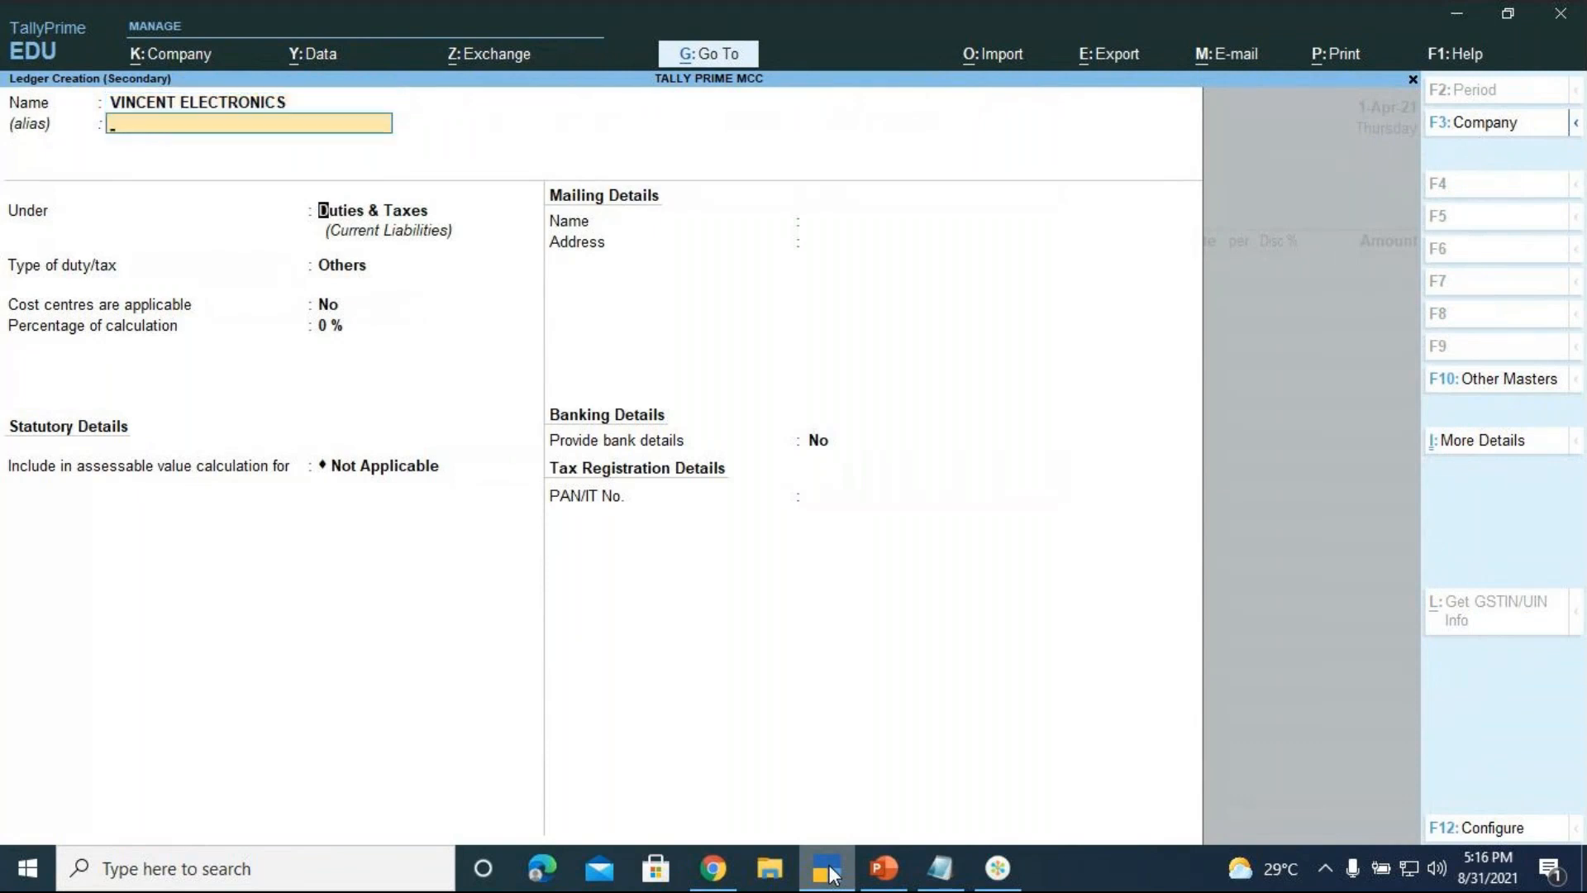
Place the ledger under Sundry Creditors with state Maharashtra and save it
type("SUND")
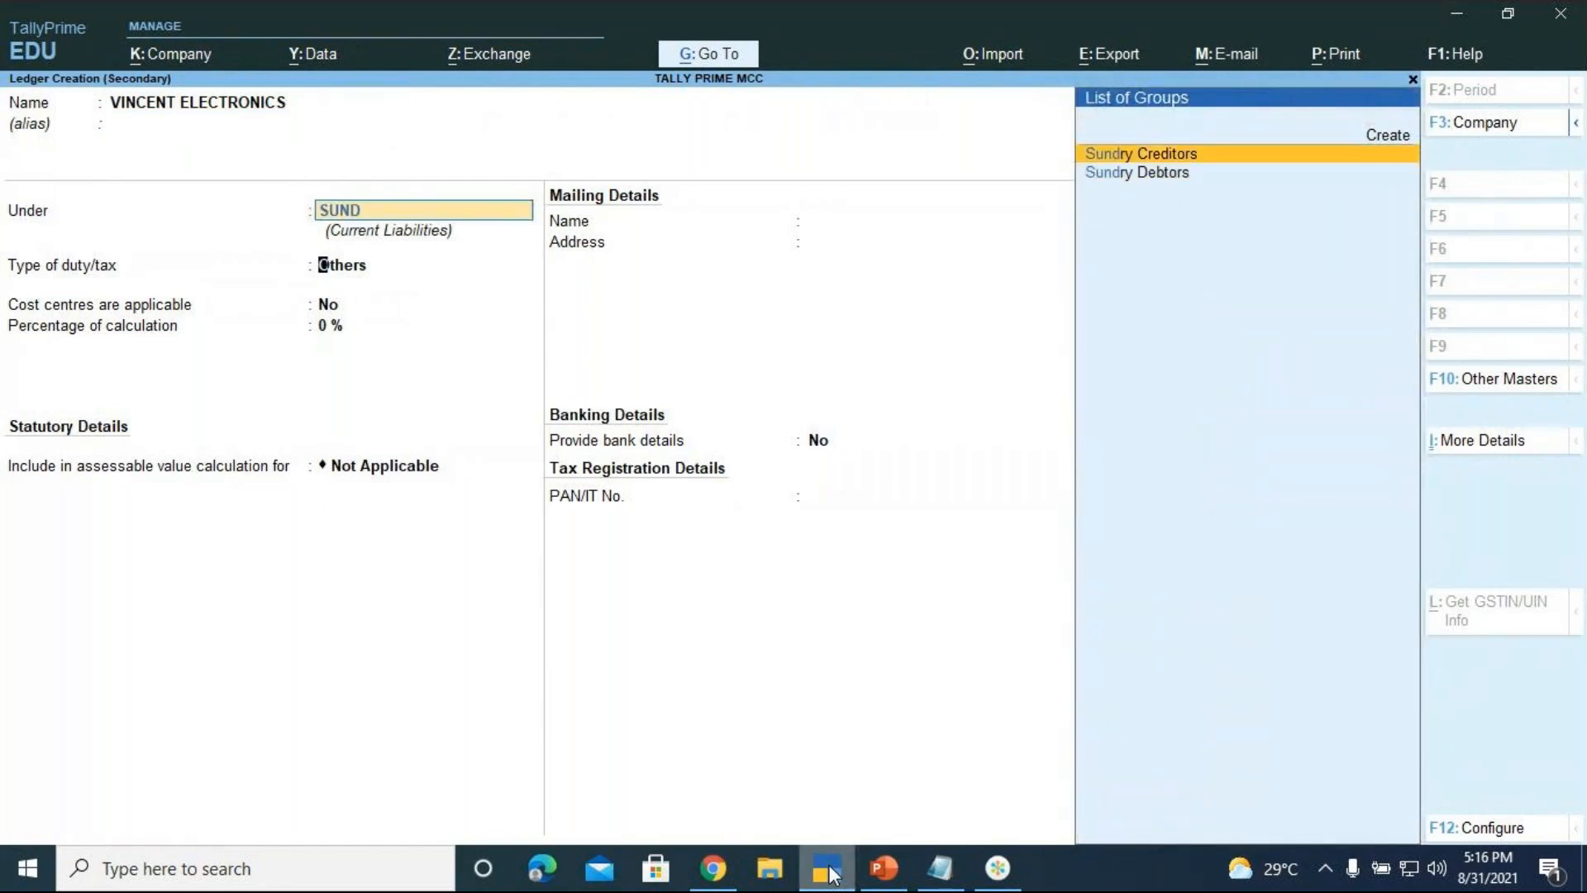
key("Return")
key("Return")
key("Return")
key("Return")
key("Return")
key("Return")
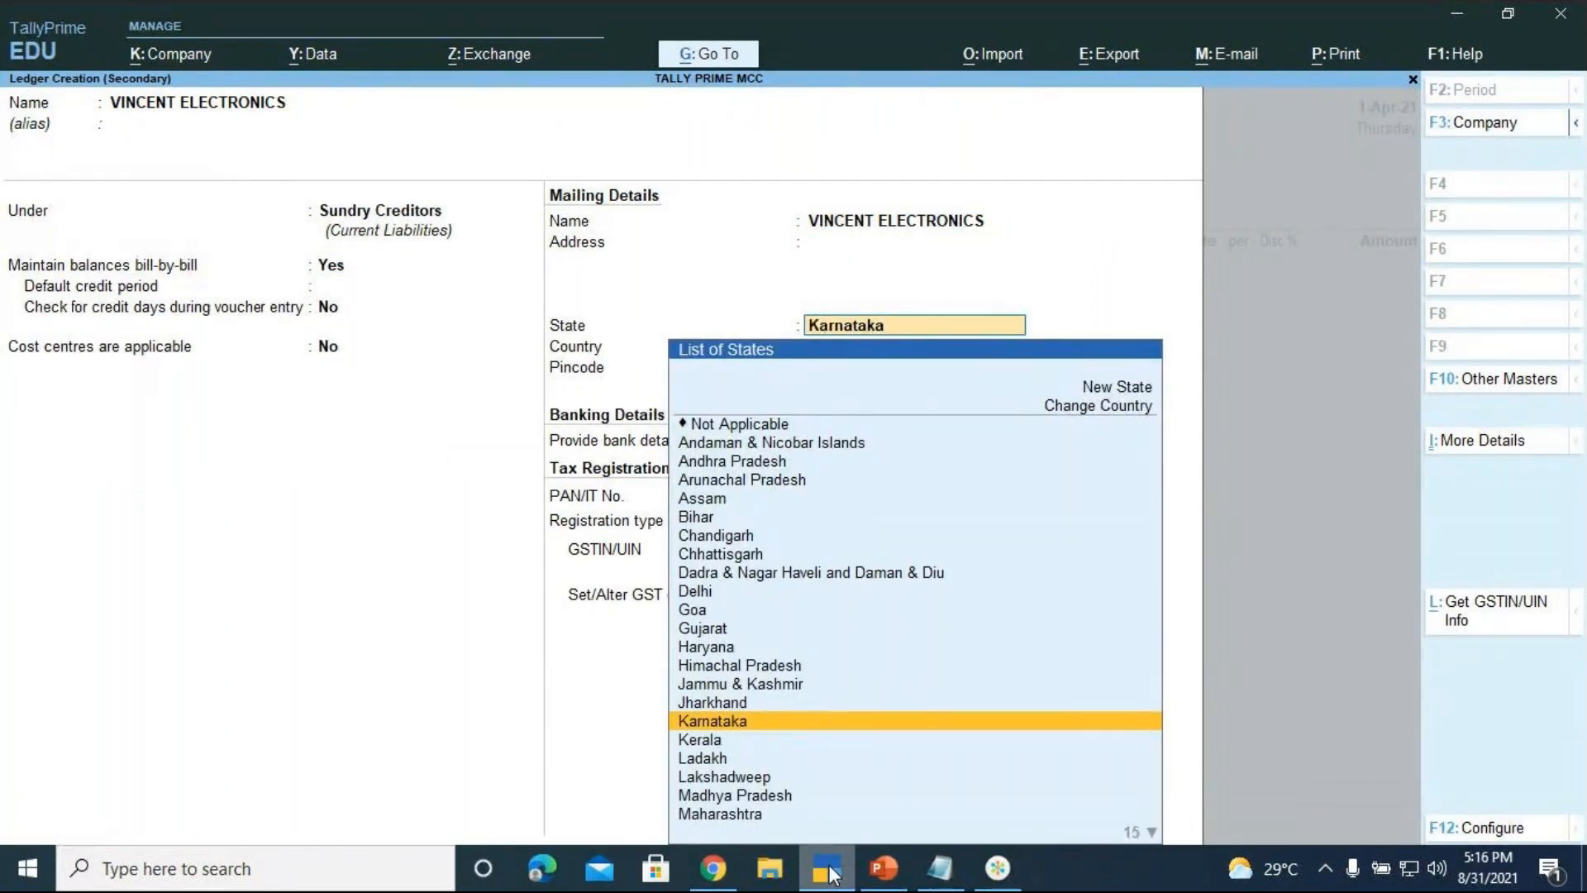
key("Down")
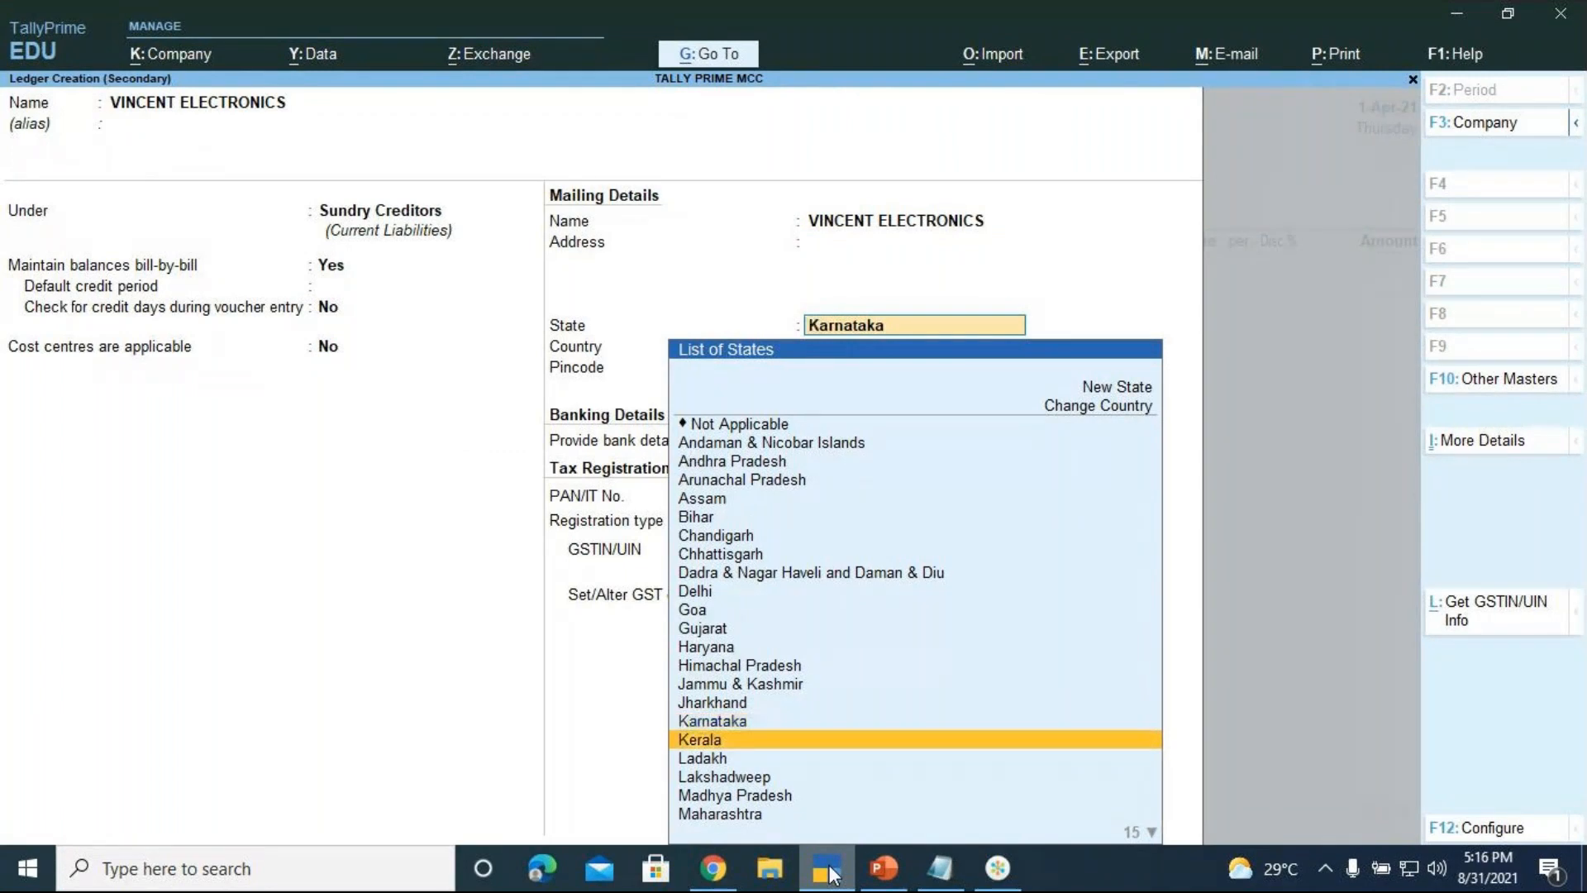
key("Down")
key("Down")
key("Down")
key("Down")
key("Return")
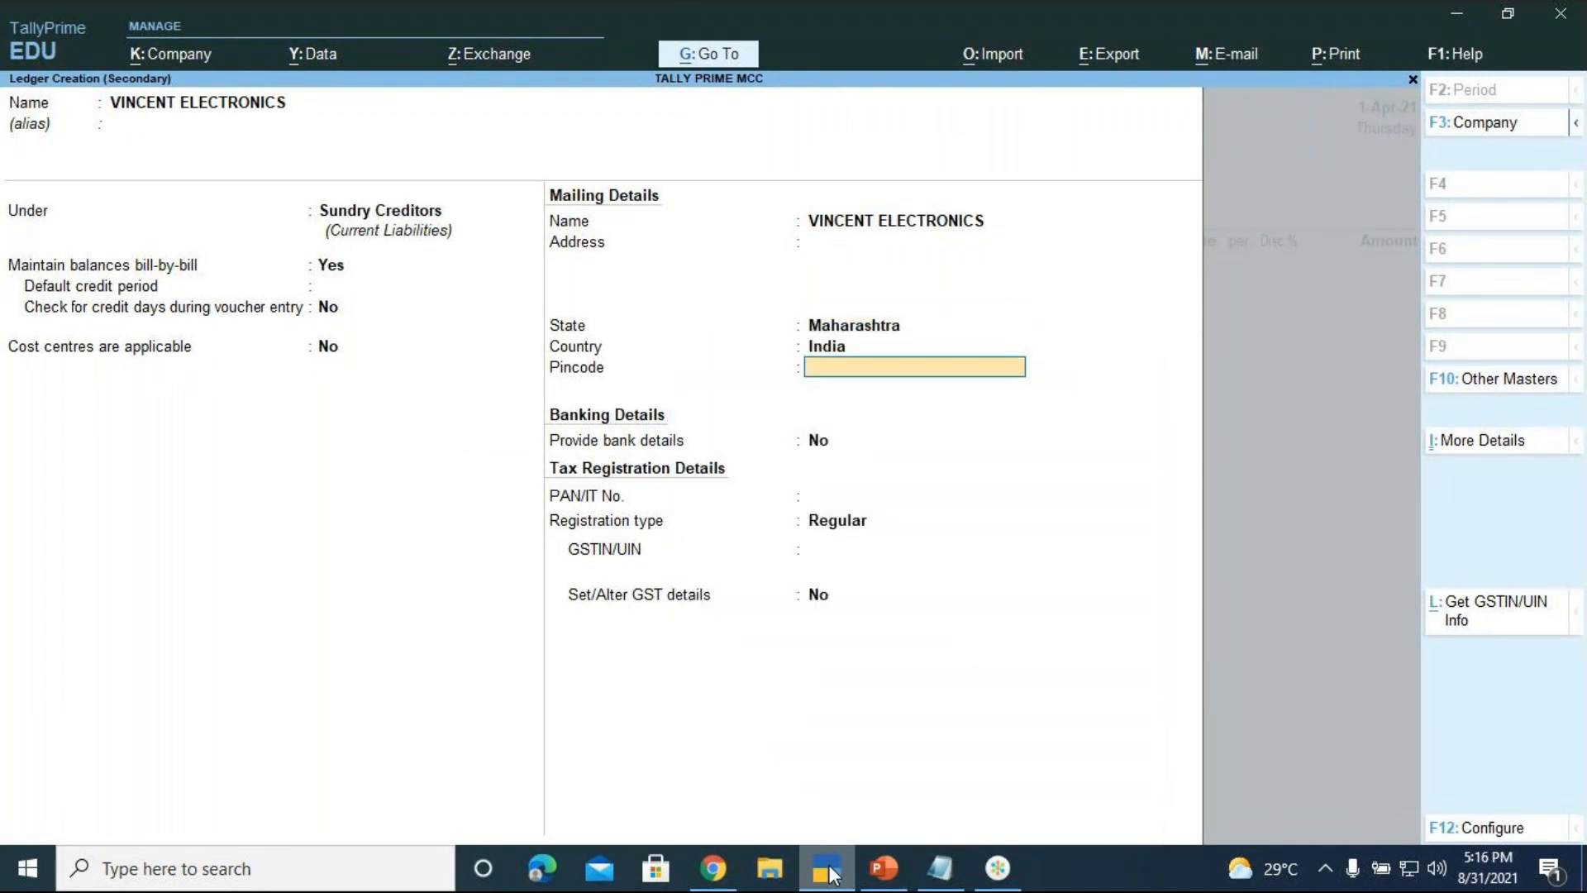
key("Return")
key("Return")
key("Return")
key("Return")
key("Return")
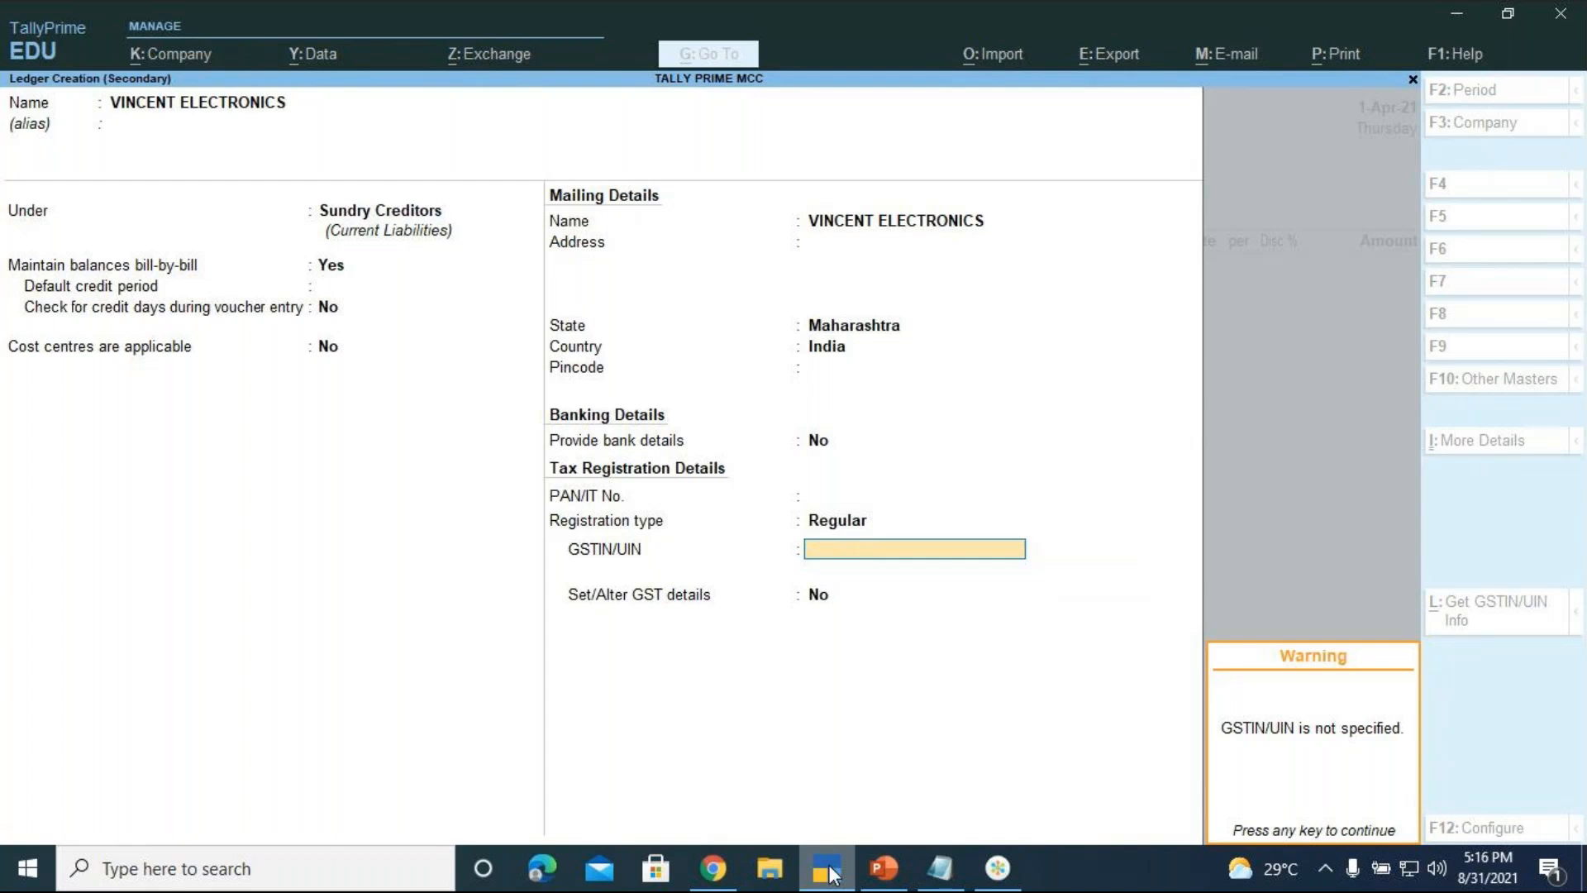
key("Return")
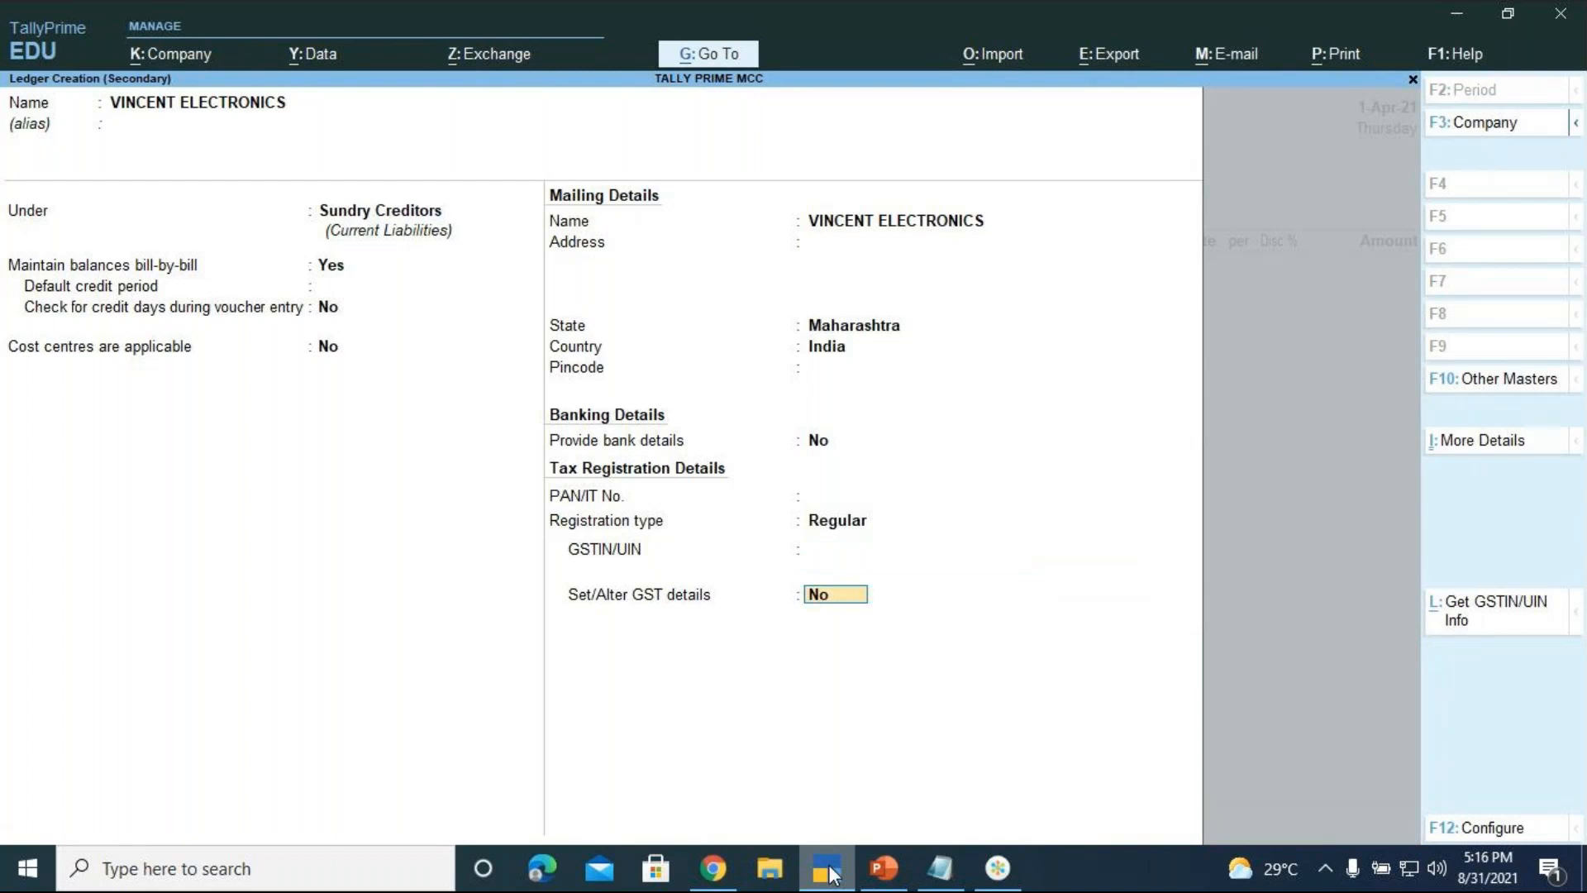
key("Return")
key("Return")
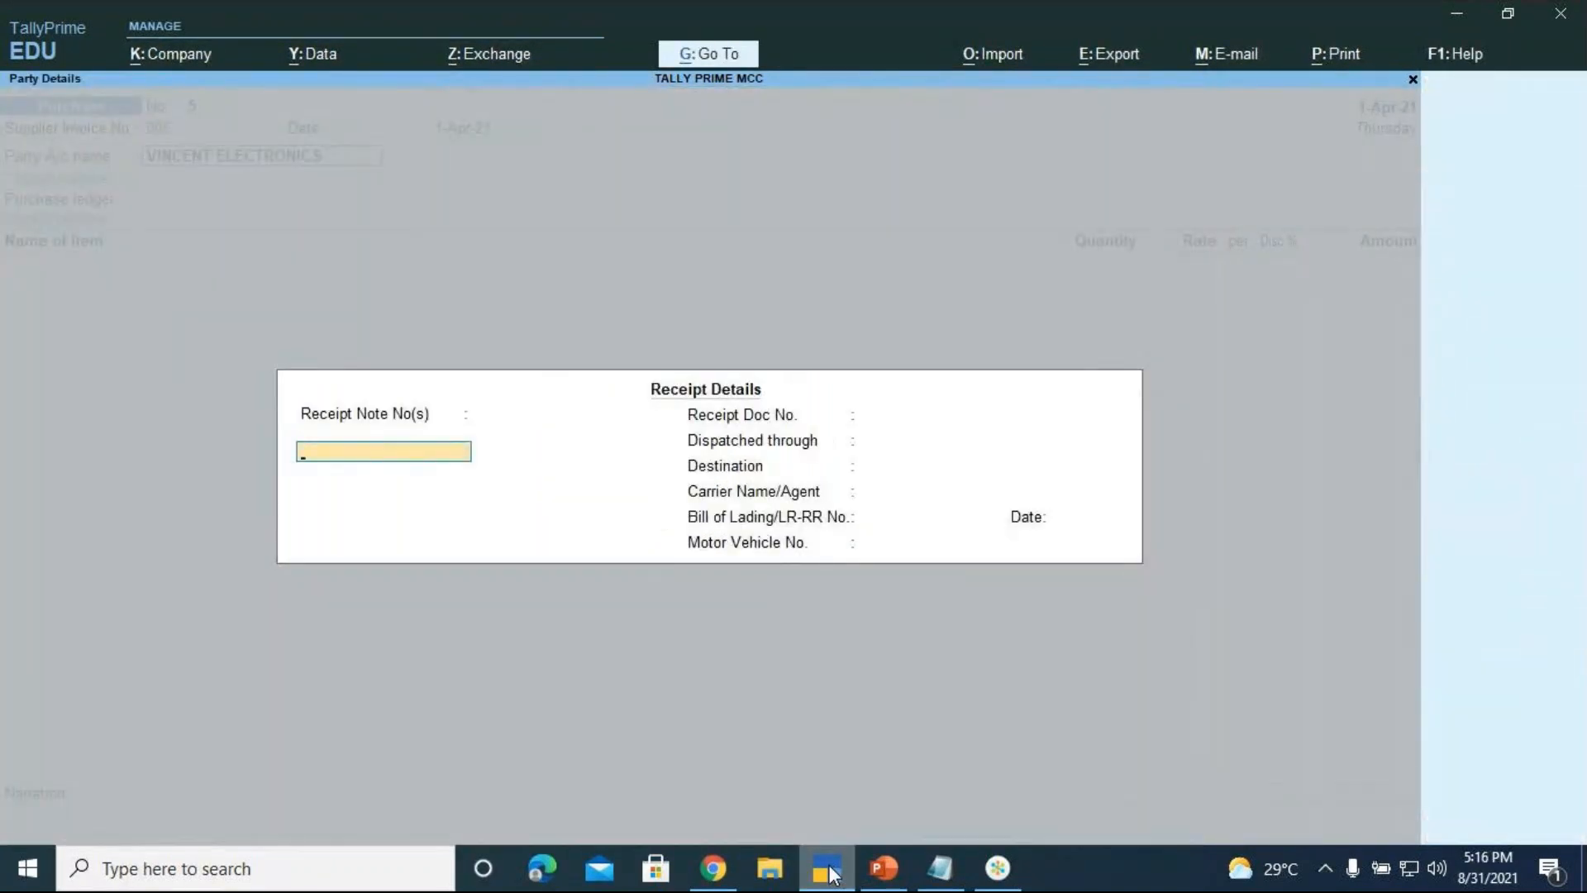
Skip receipt details, choose Purchase A/c as purchase ledger and set a GST classification
key("Return")
key("Return")
key("Return")
key("Return")
key("Return")
key("Return")
key("Return")
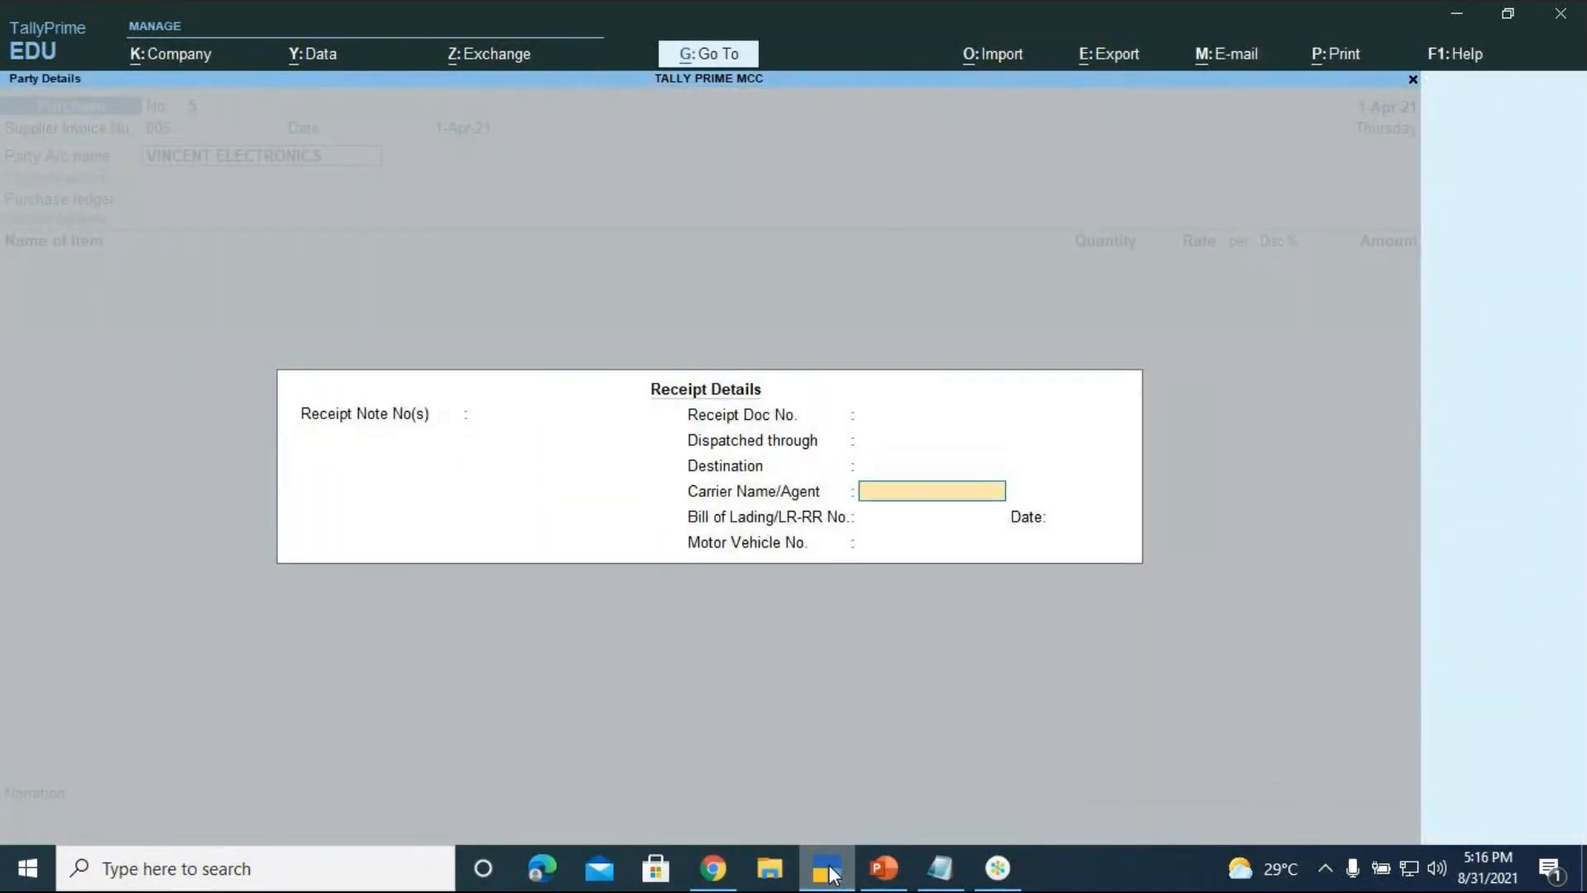
key("Return")
key("Return")
key("Return")
key("Return")
key("Return")
key("Return")
key("Return")
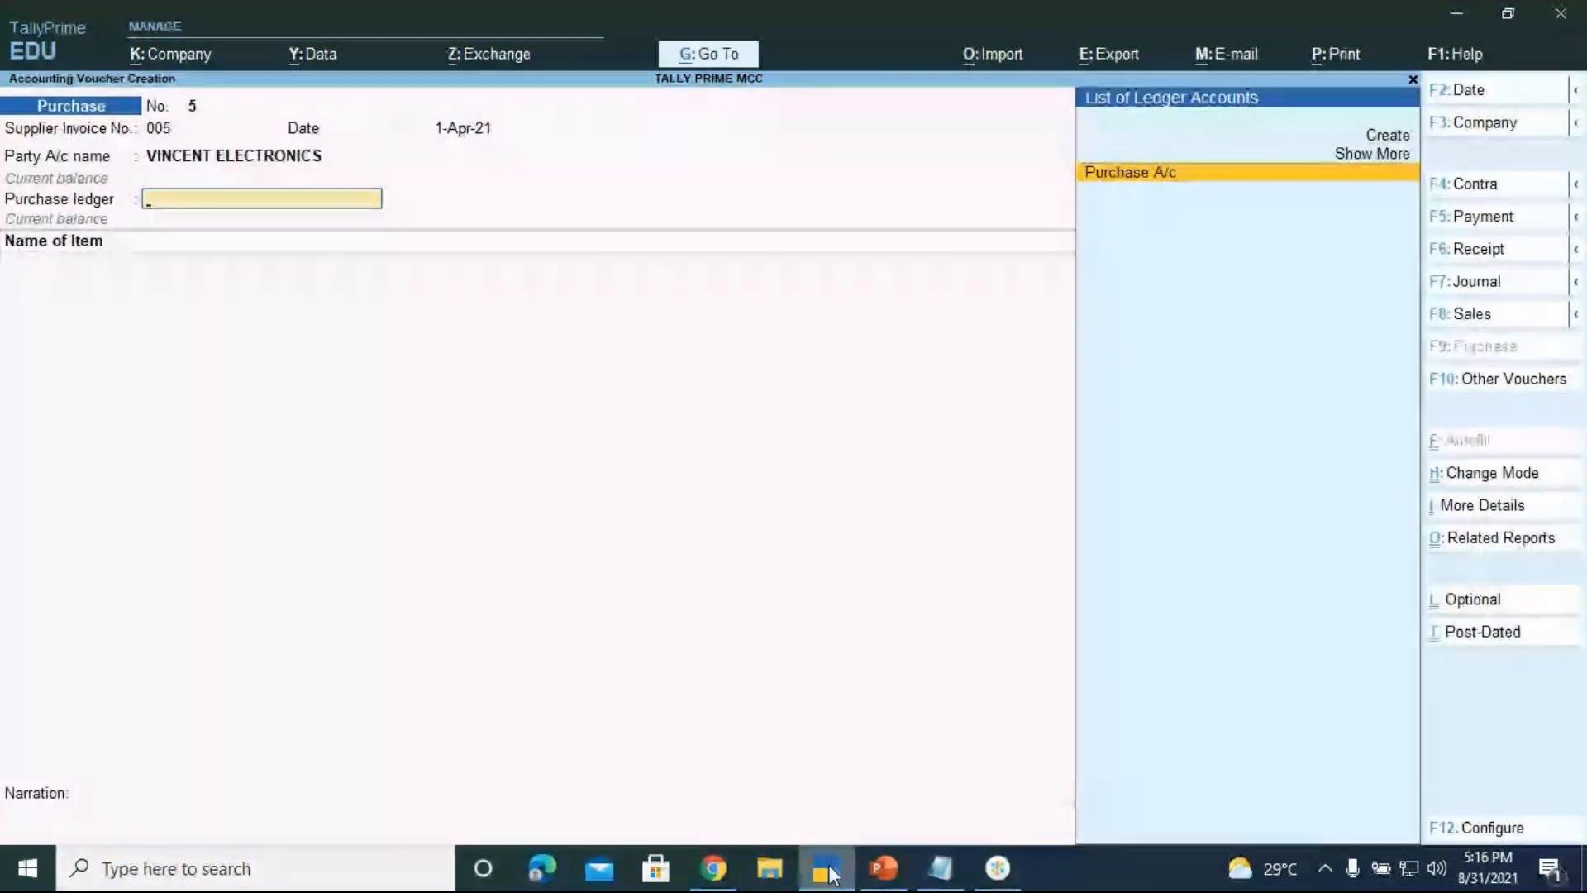
key("Return")
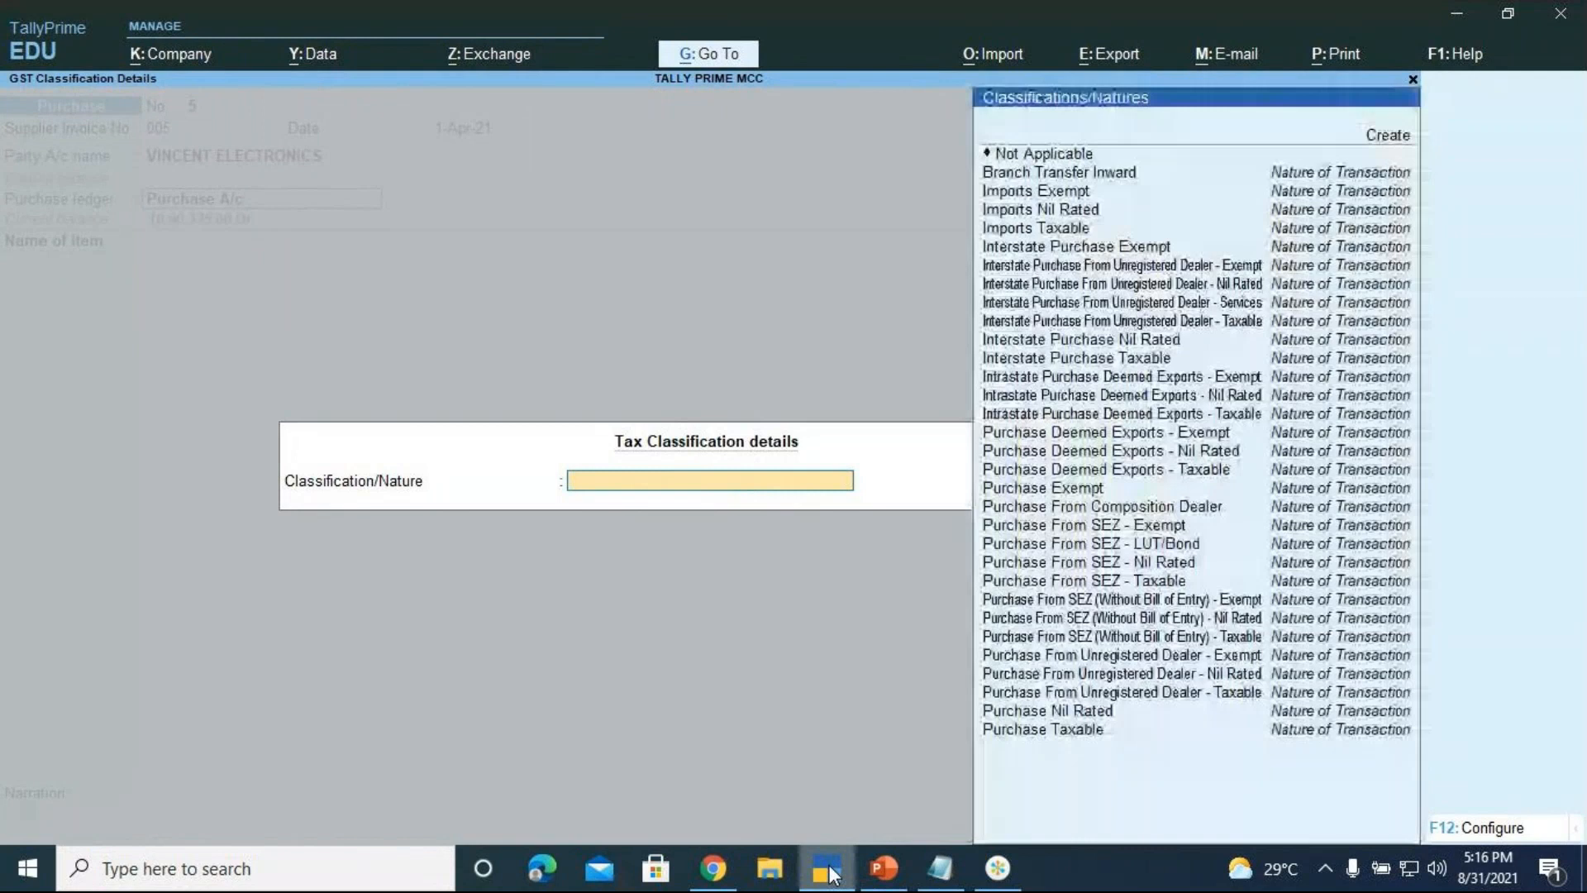
key("Up")
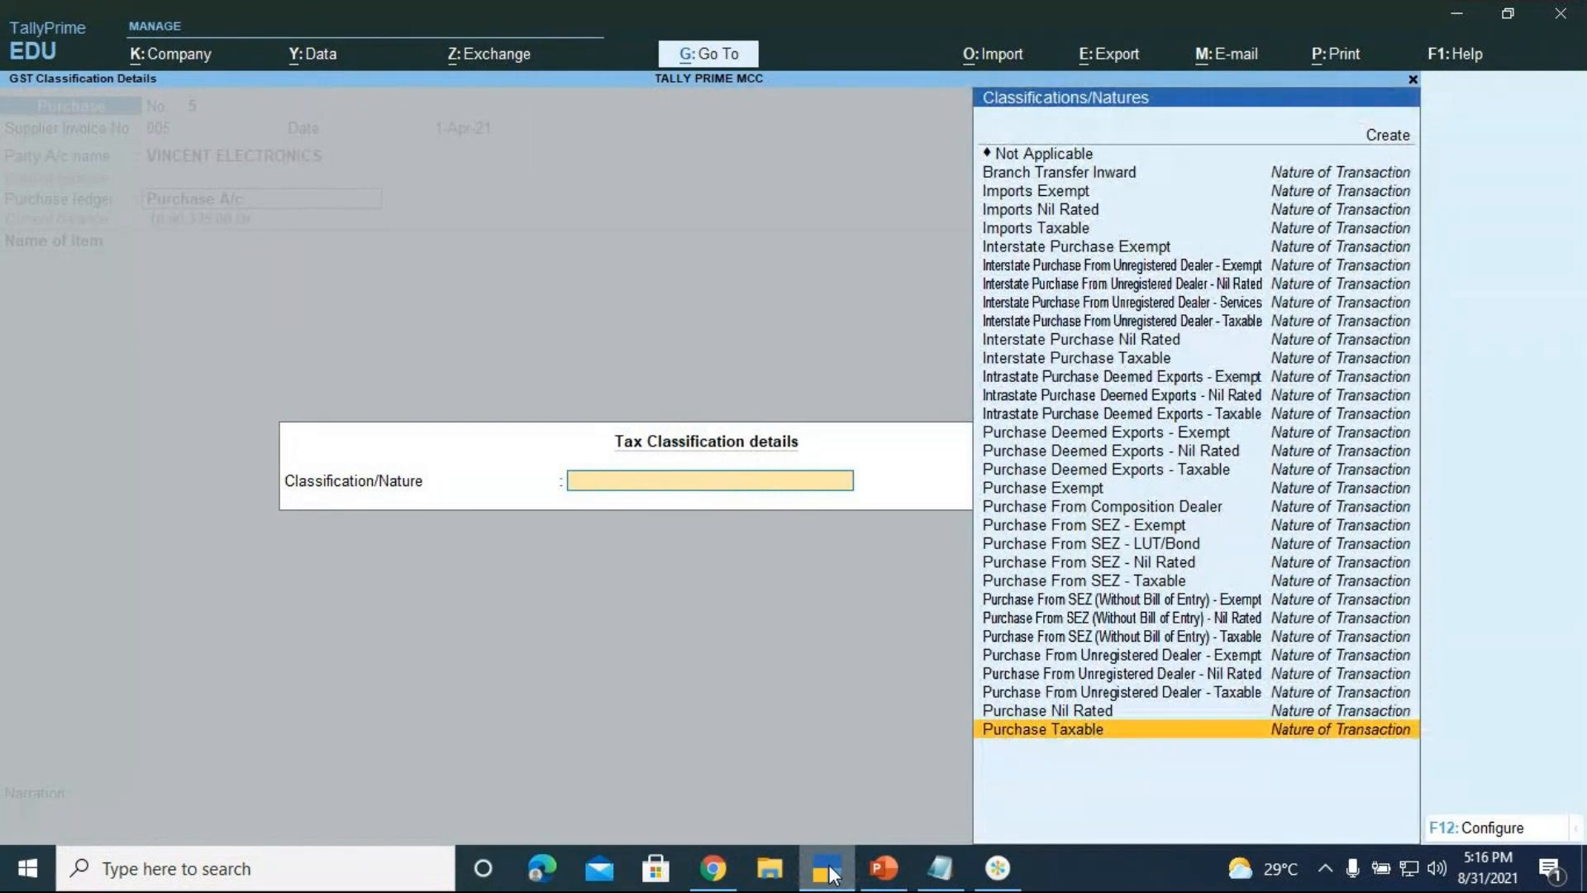
key("Up")
key("Up")
key("Up")
key("Up")
key("Up")
key("Up")
key("Up")
key("Up")
key("Up")
key("Up")
key("Up")
key("Up")
key("Up")
key("Up")
key("Up")
key("Up")
key("Up")
key("Up")
key("Up")
key("Up")
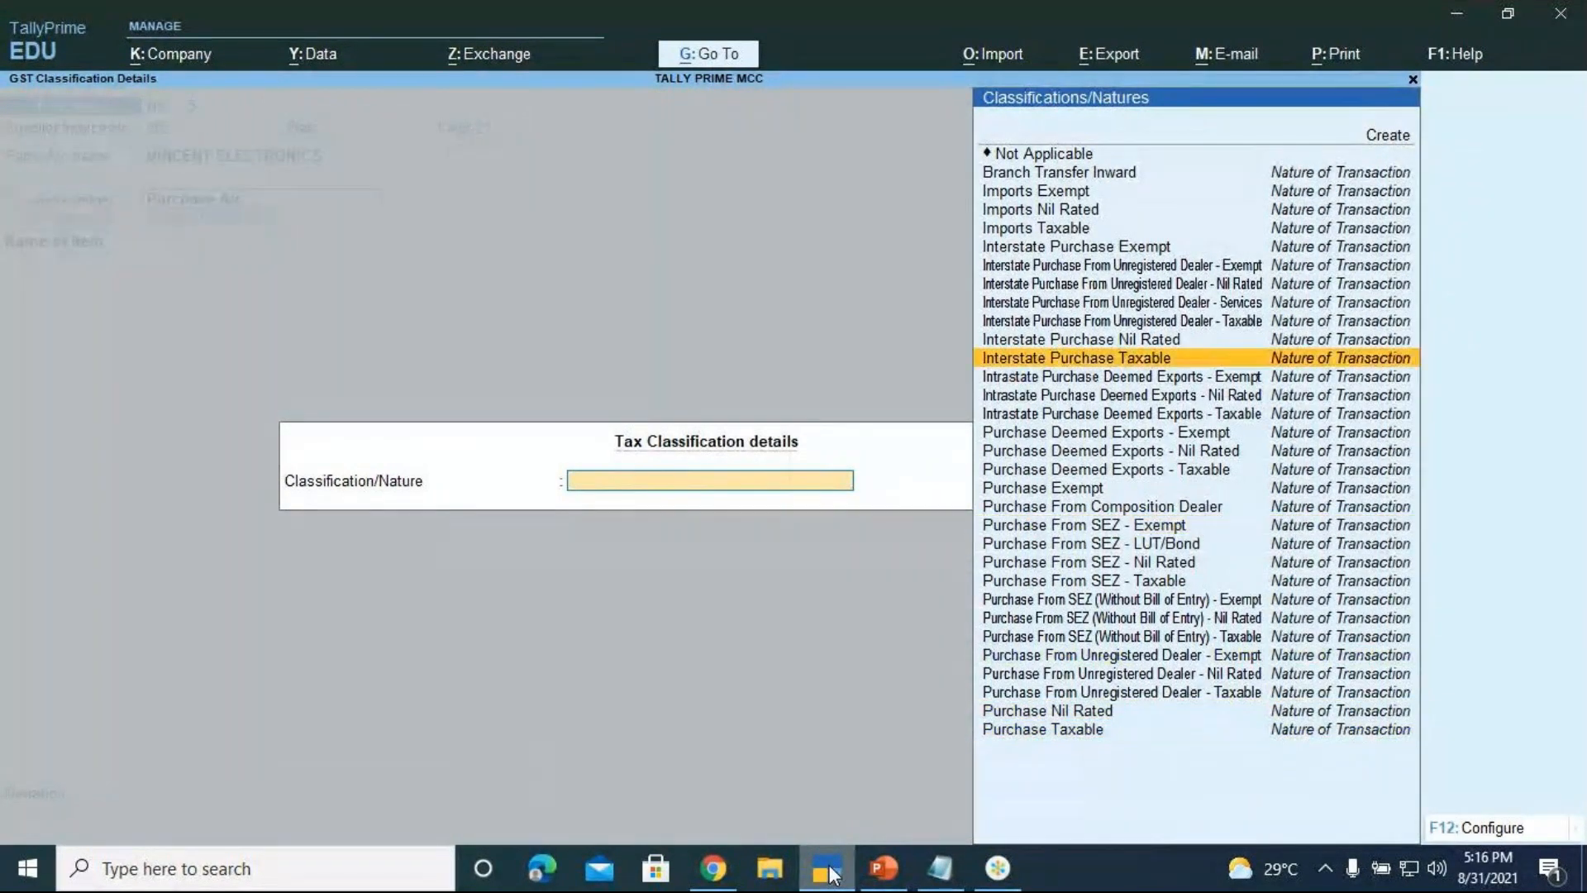
key("Return")
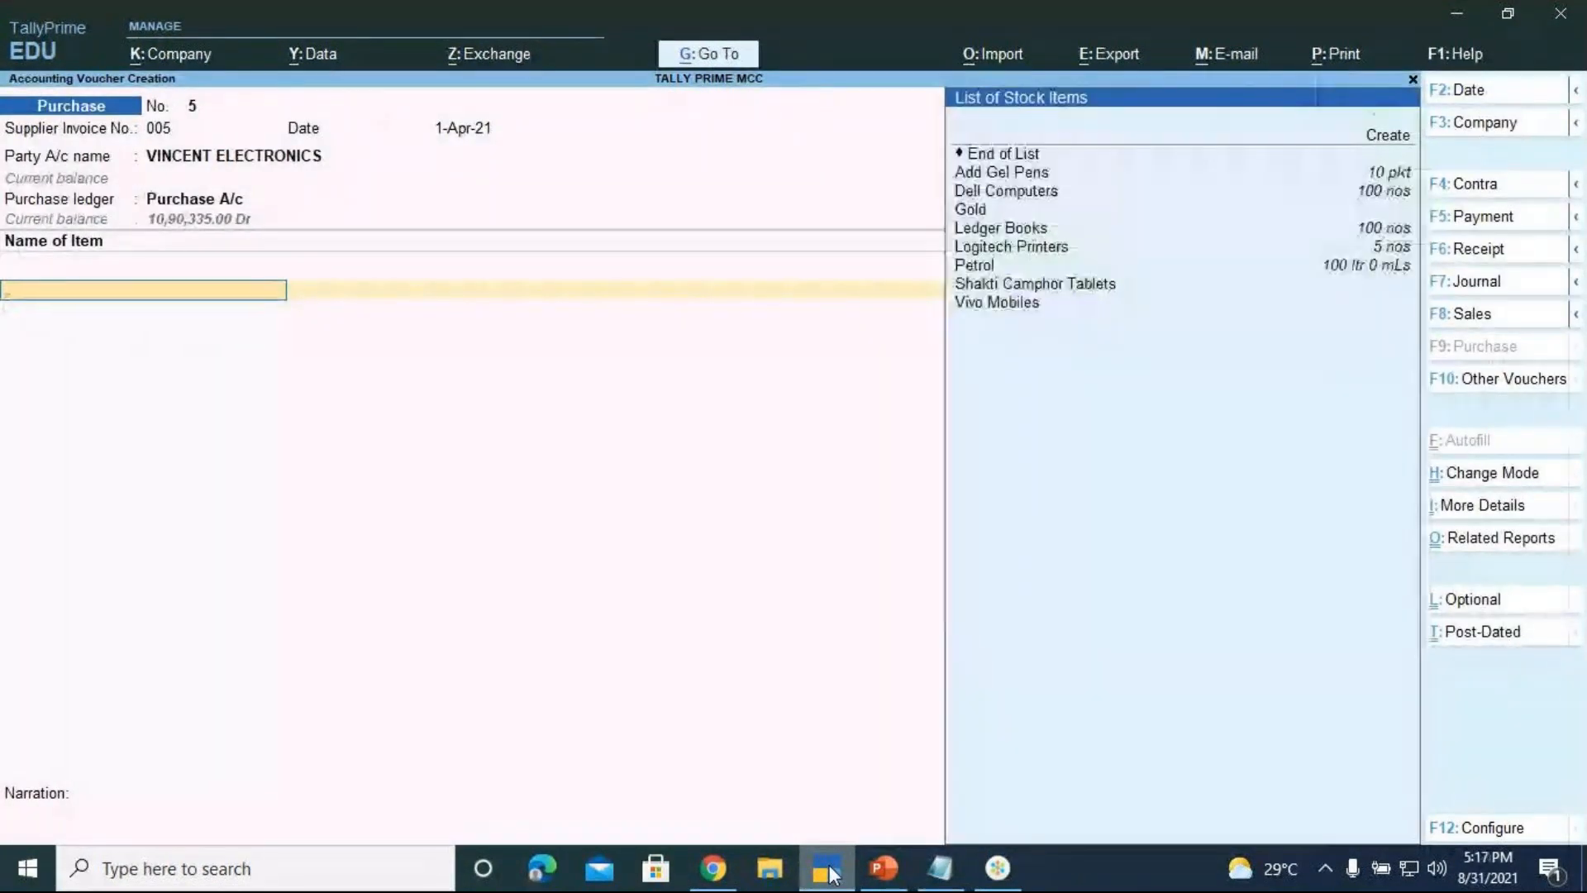
Select Dell Computers as the item and allocate it to Location 3
left_click(826, 870)
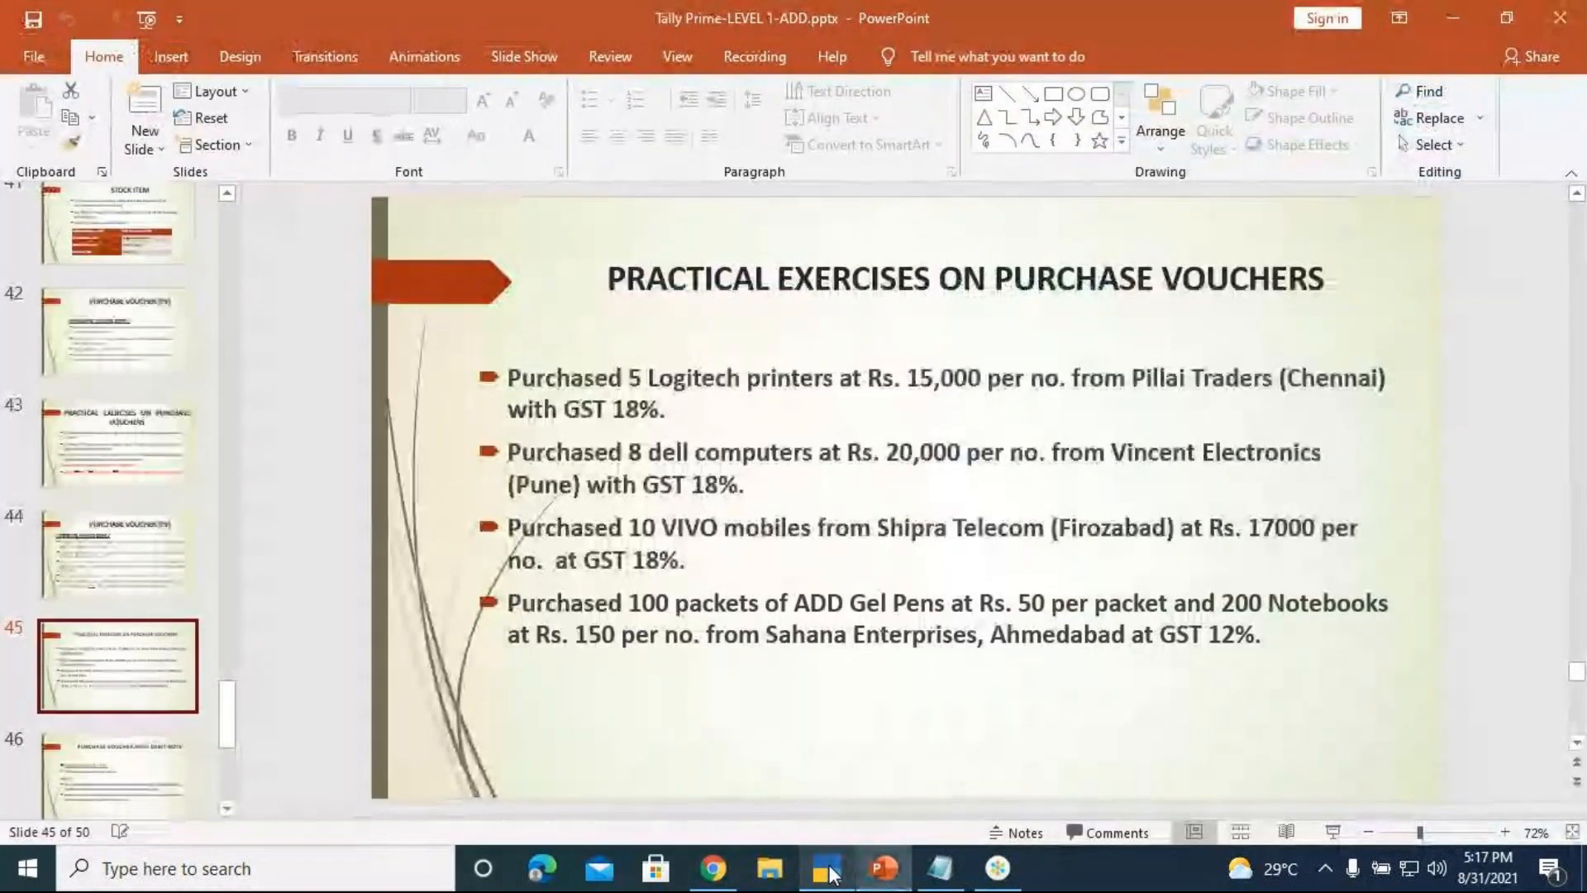
left_click(829, 870)
key("Down")
key("Down")
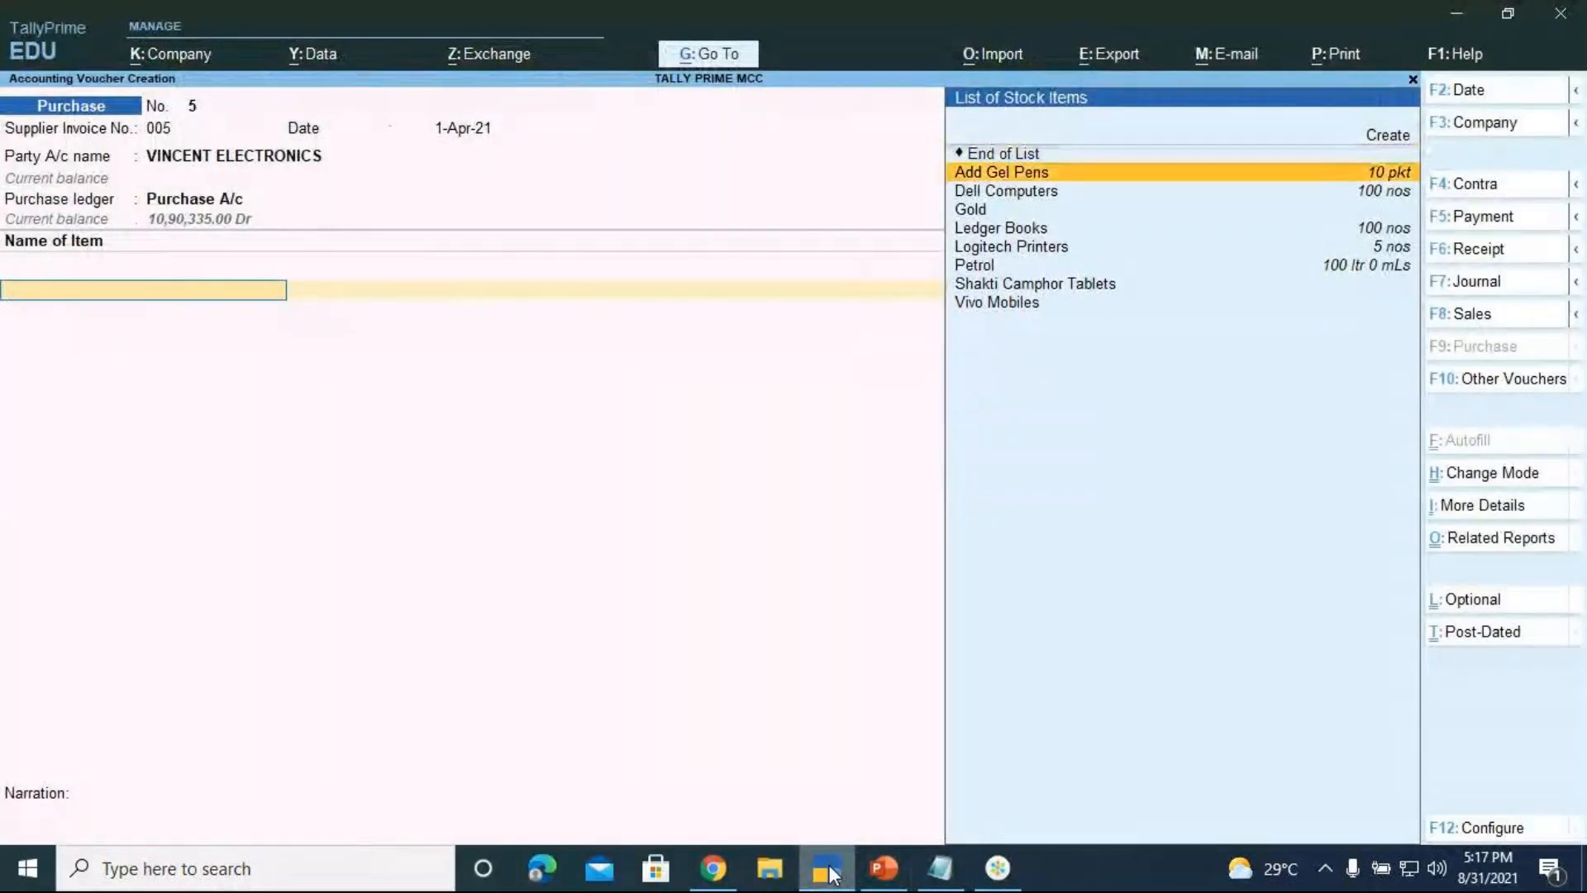
key("Return")
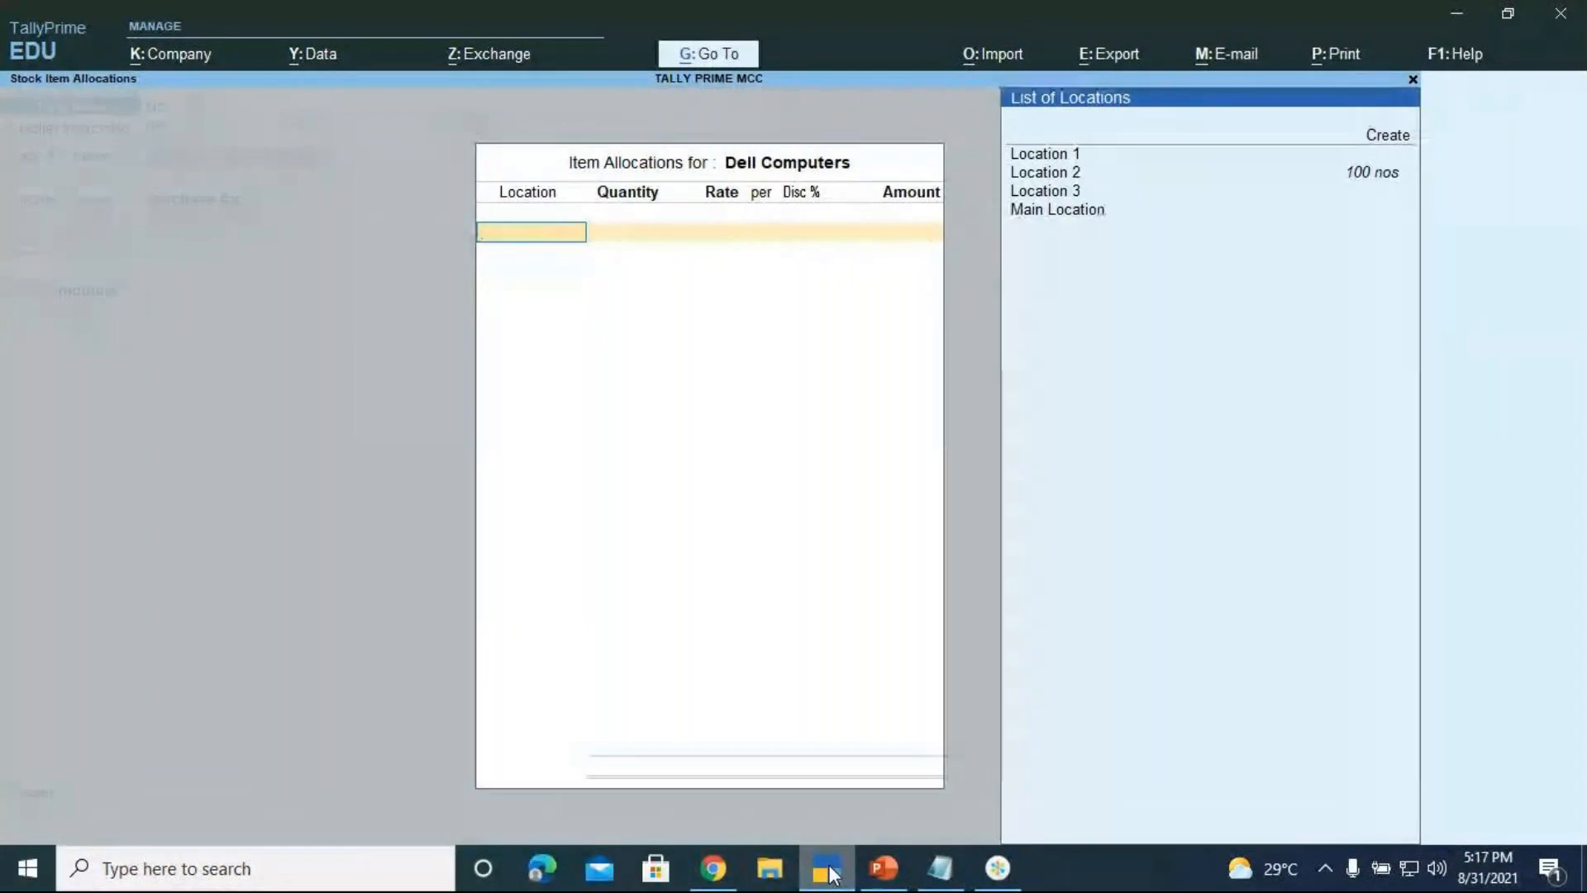
key("Down")
key("Down")
key("Down")
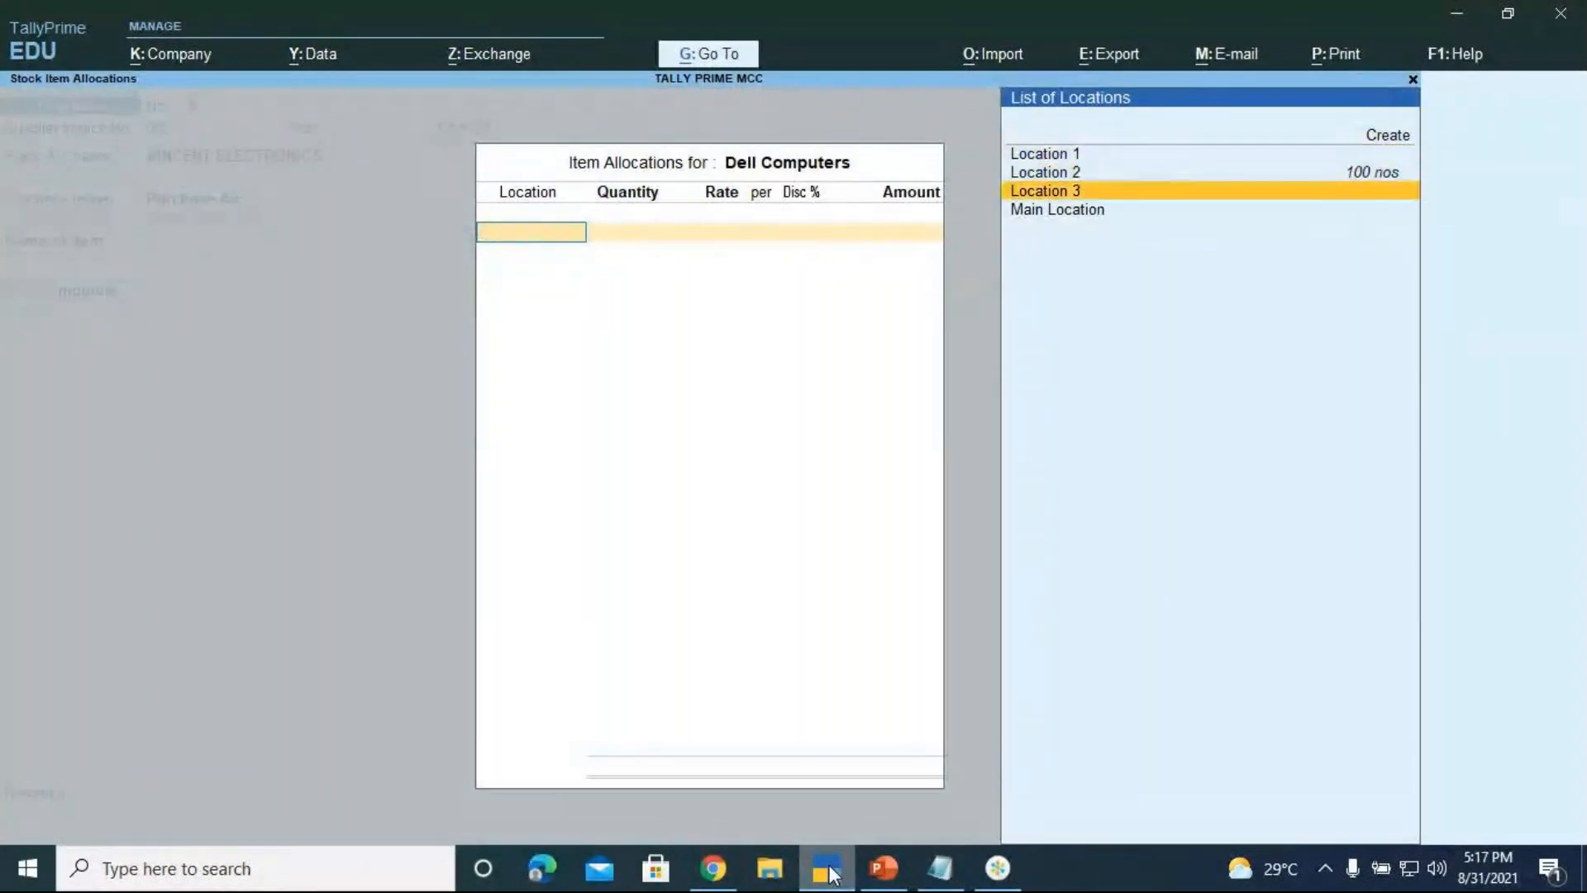
key("Return")
Enter quantity 8 at a rate of 20,000, totalling 1,60,000.00
type("8")
key("Return")
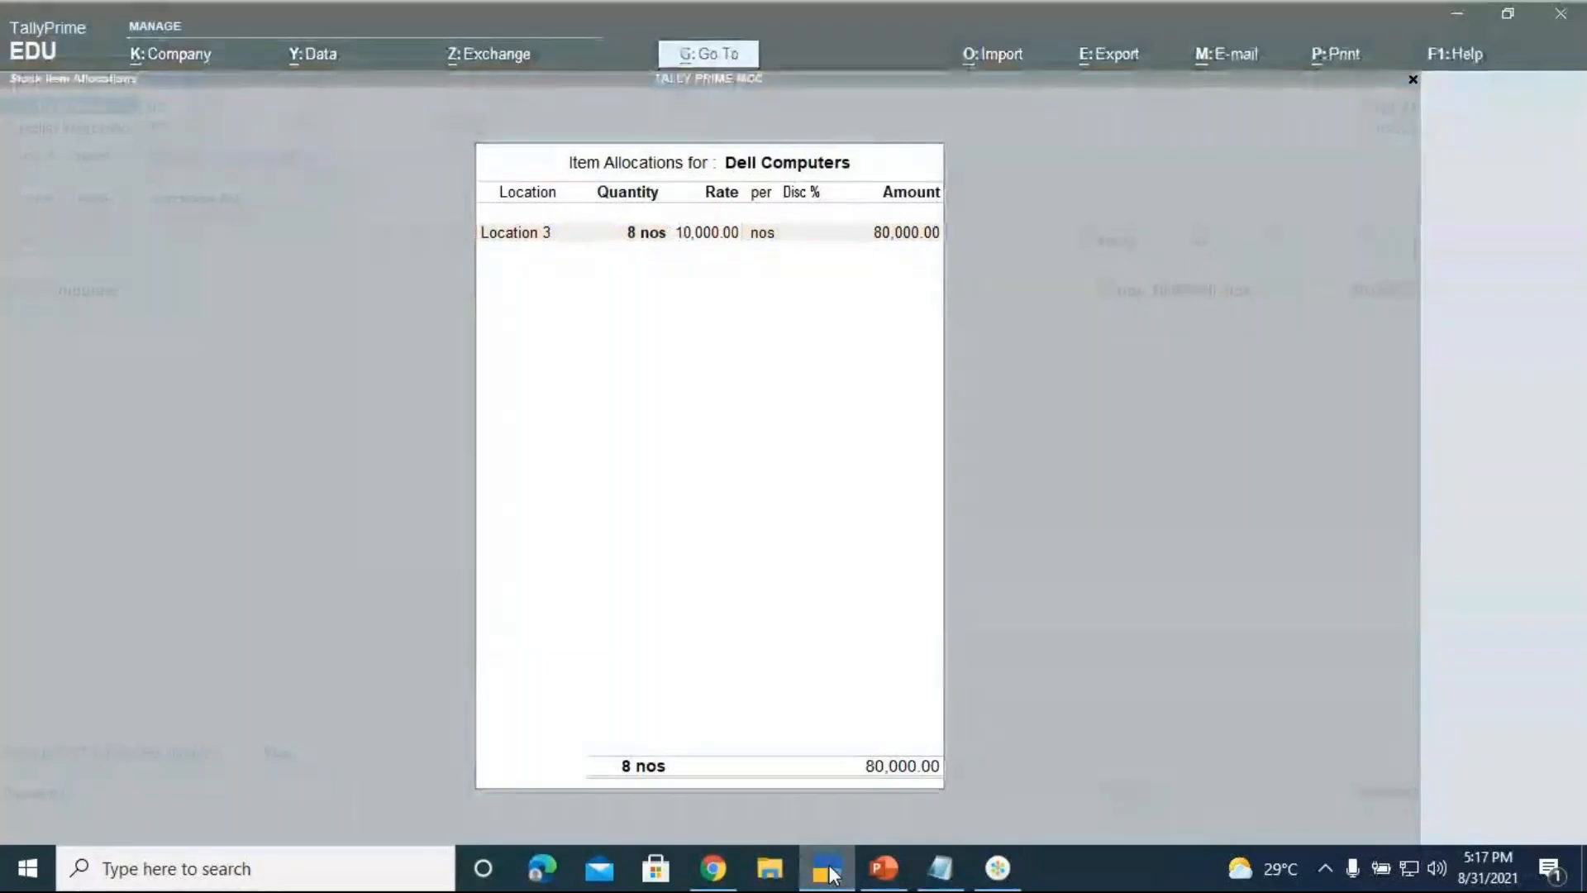
left_click(827, 868)
left_click(826, 867)
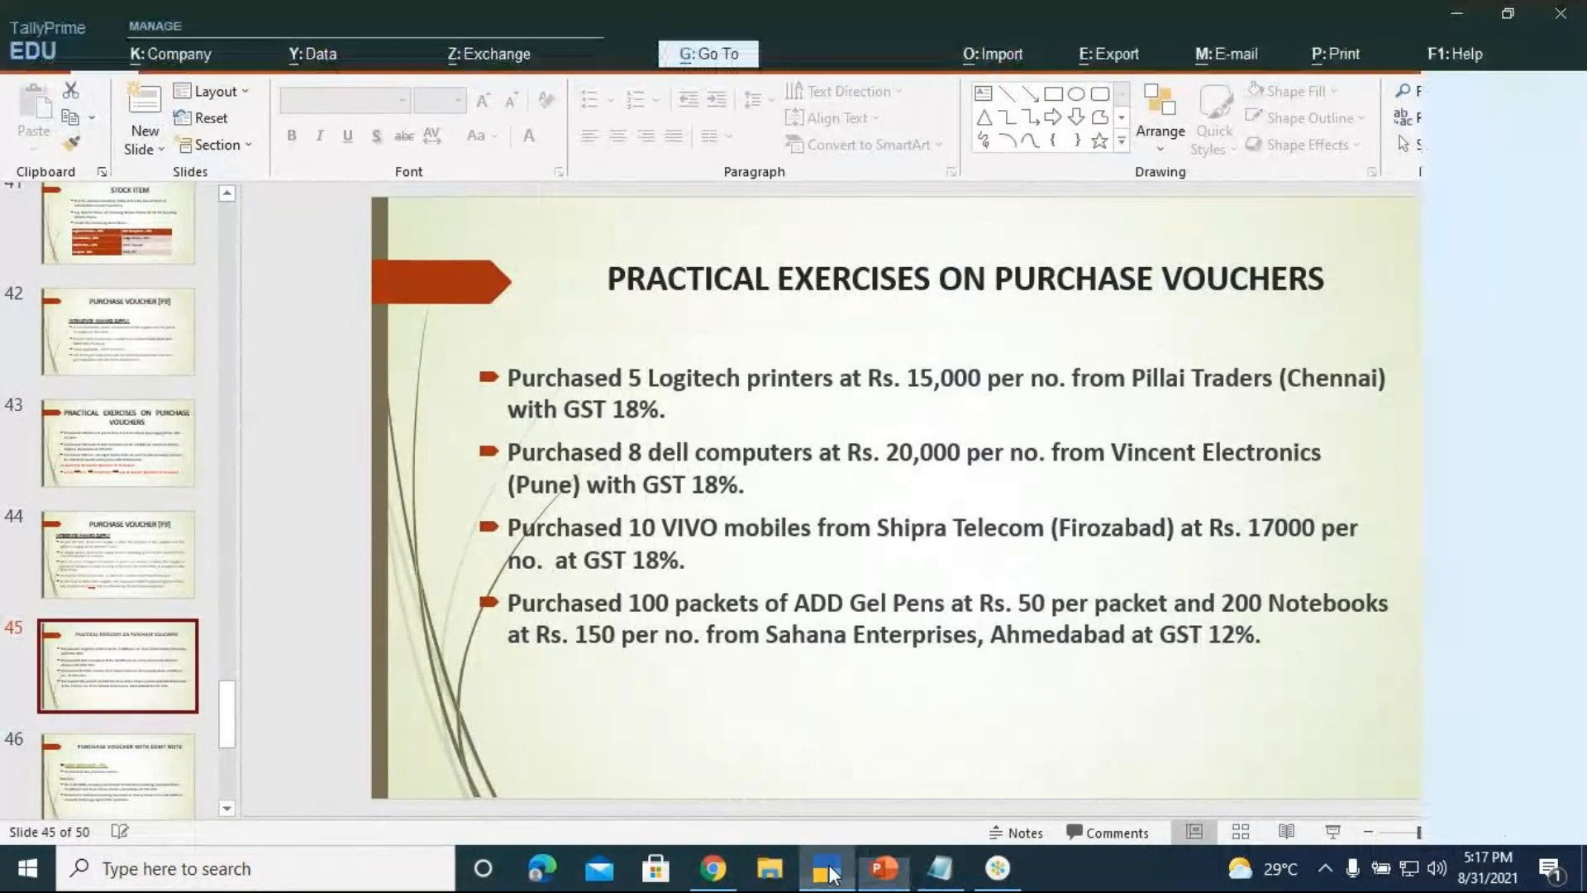
type("20,")
type("000")
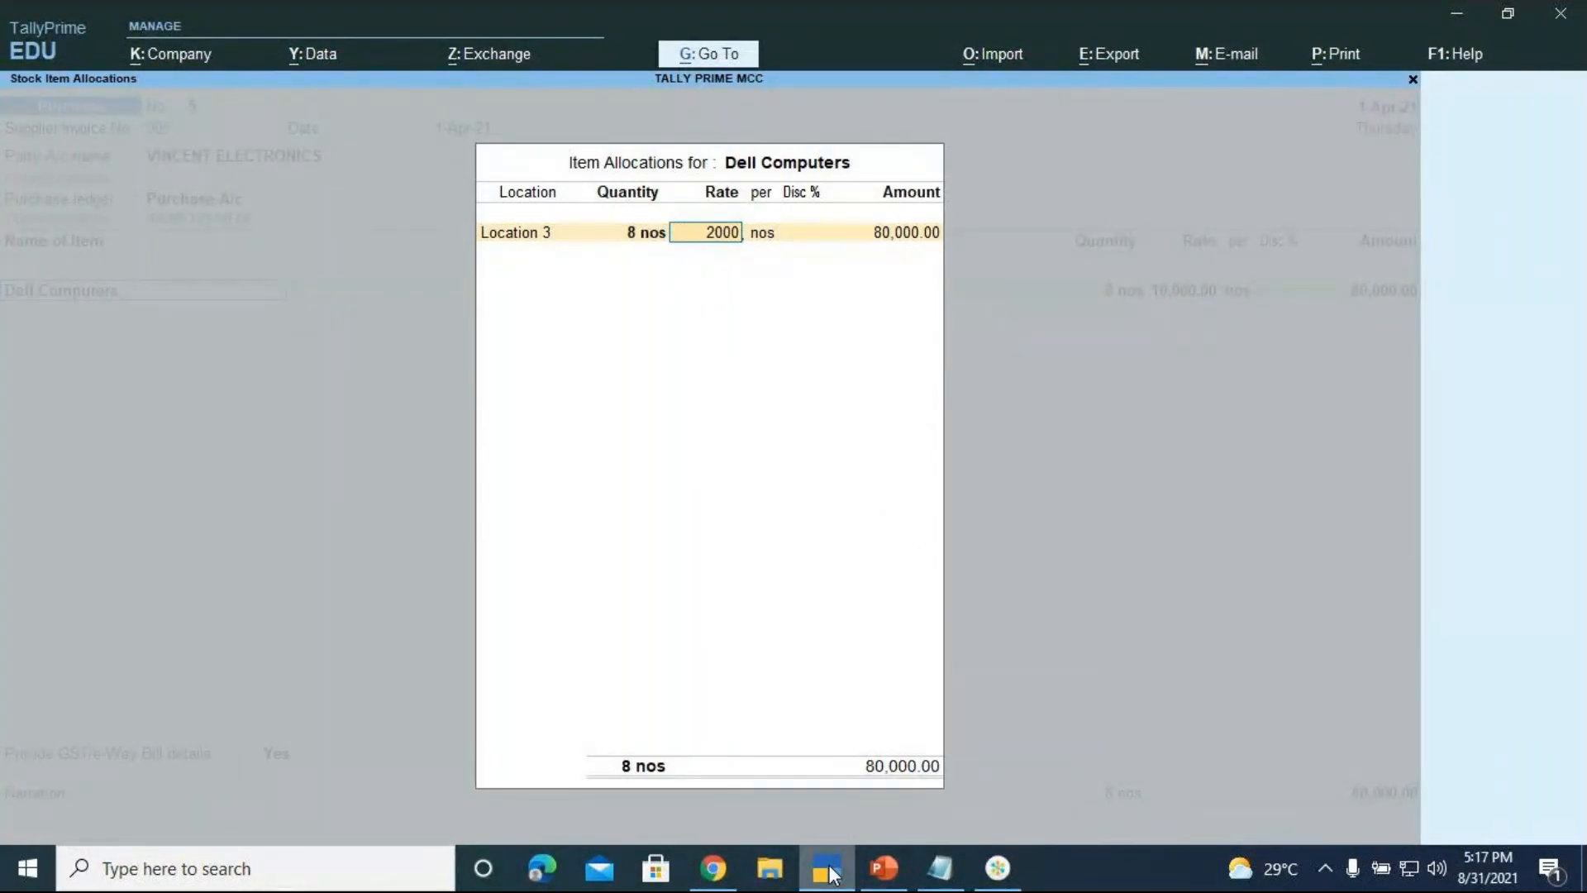
key("Return")
key("Return")
key("Return")
key("Return")
key("Return")
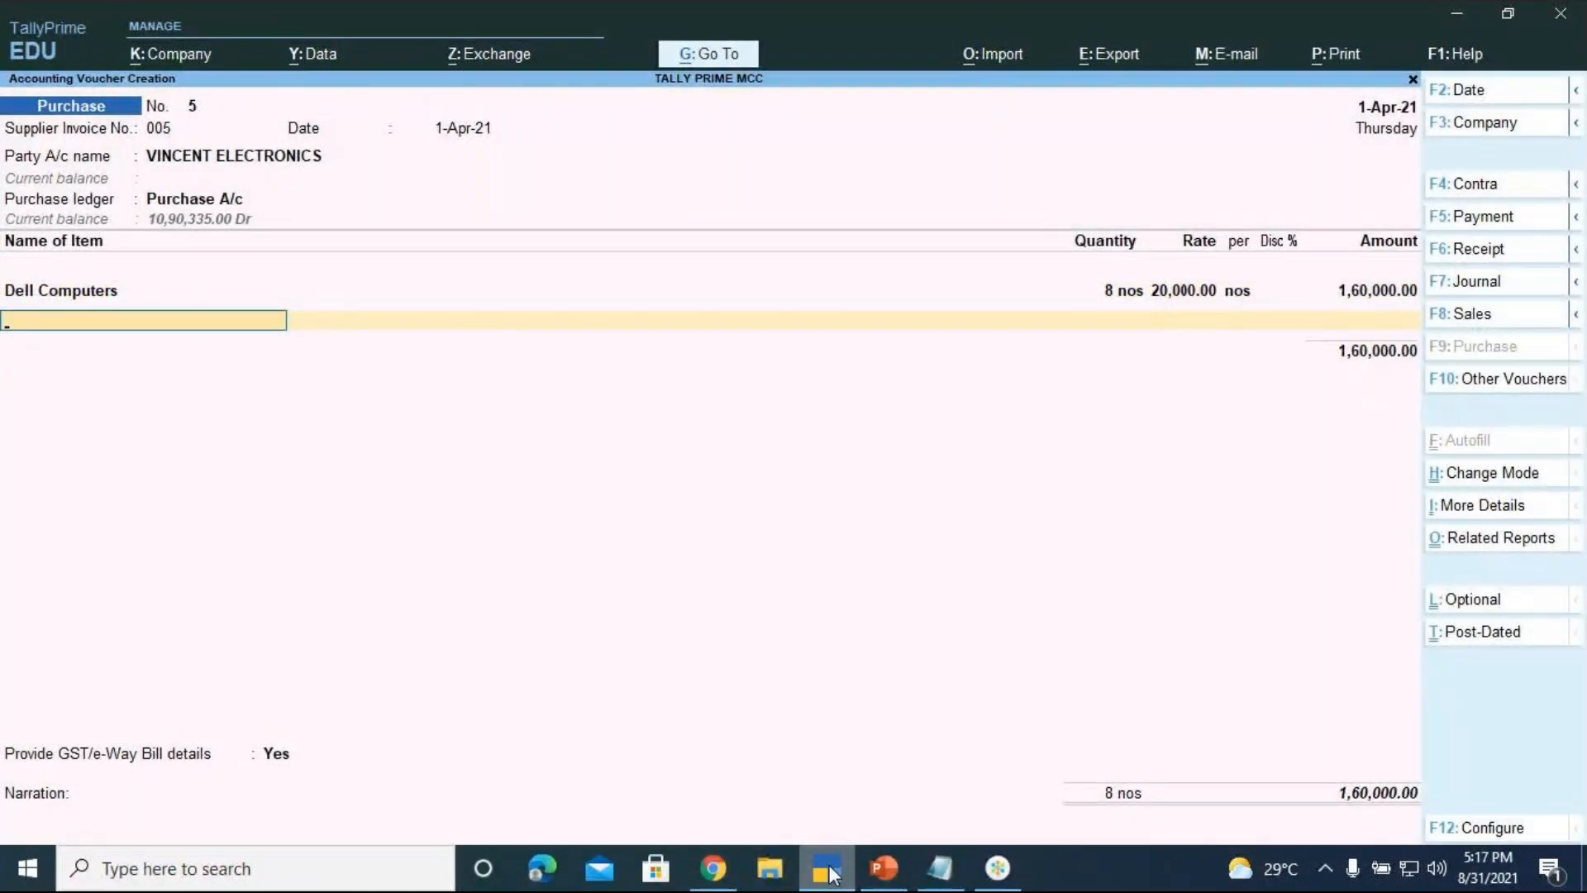
key("Return")
Add the IGST ledger line and accept its auto-calculated 28,800.00
type("IGST")
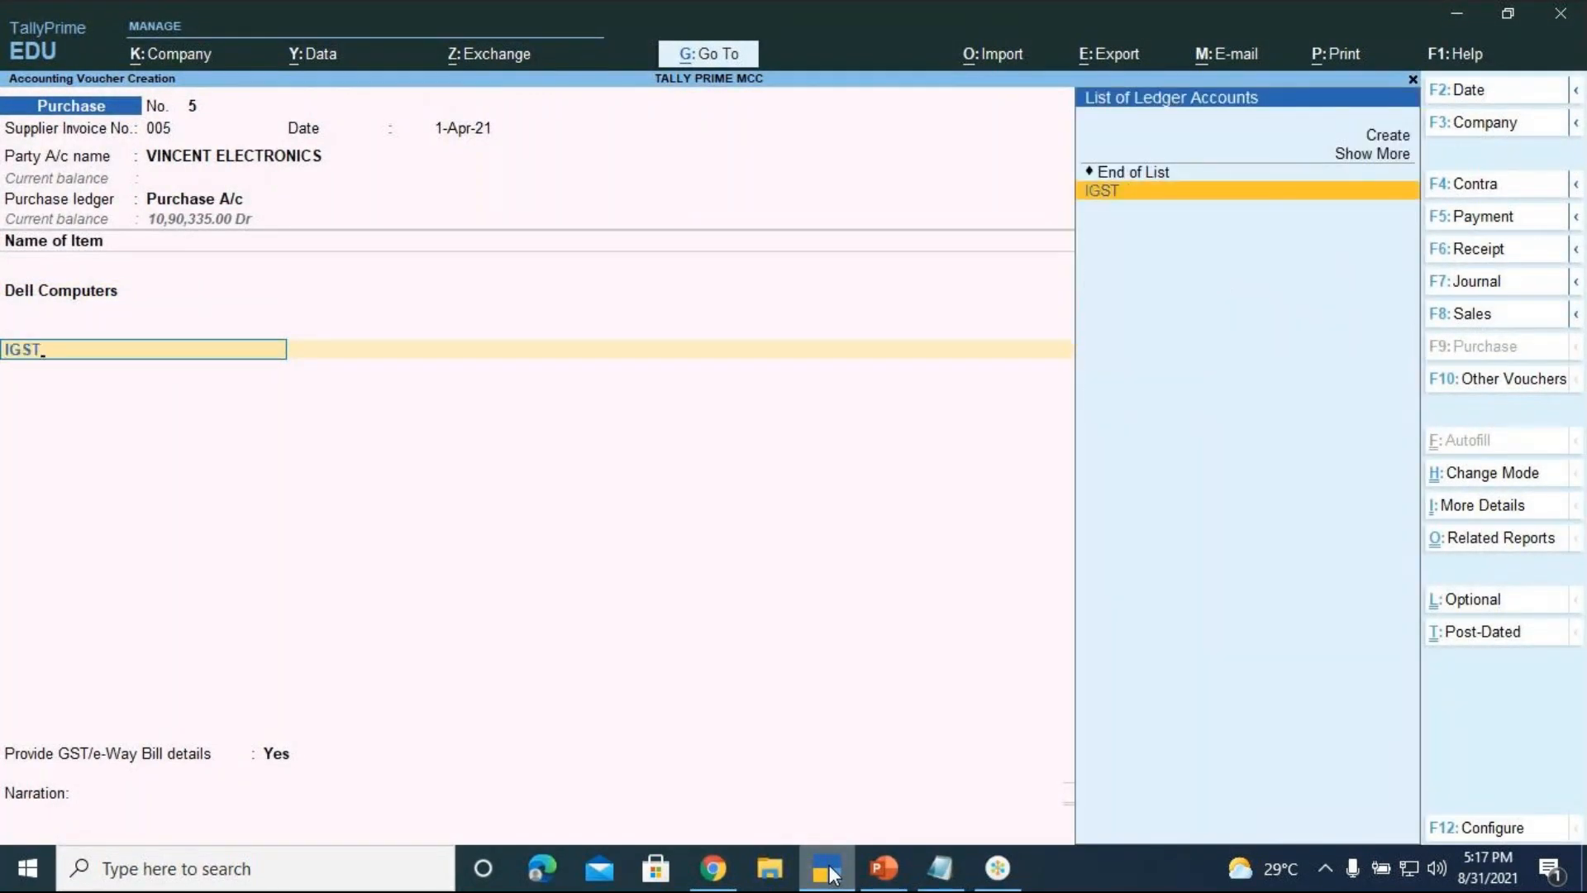
key("Return")
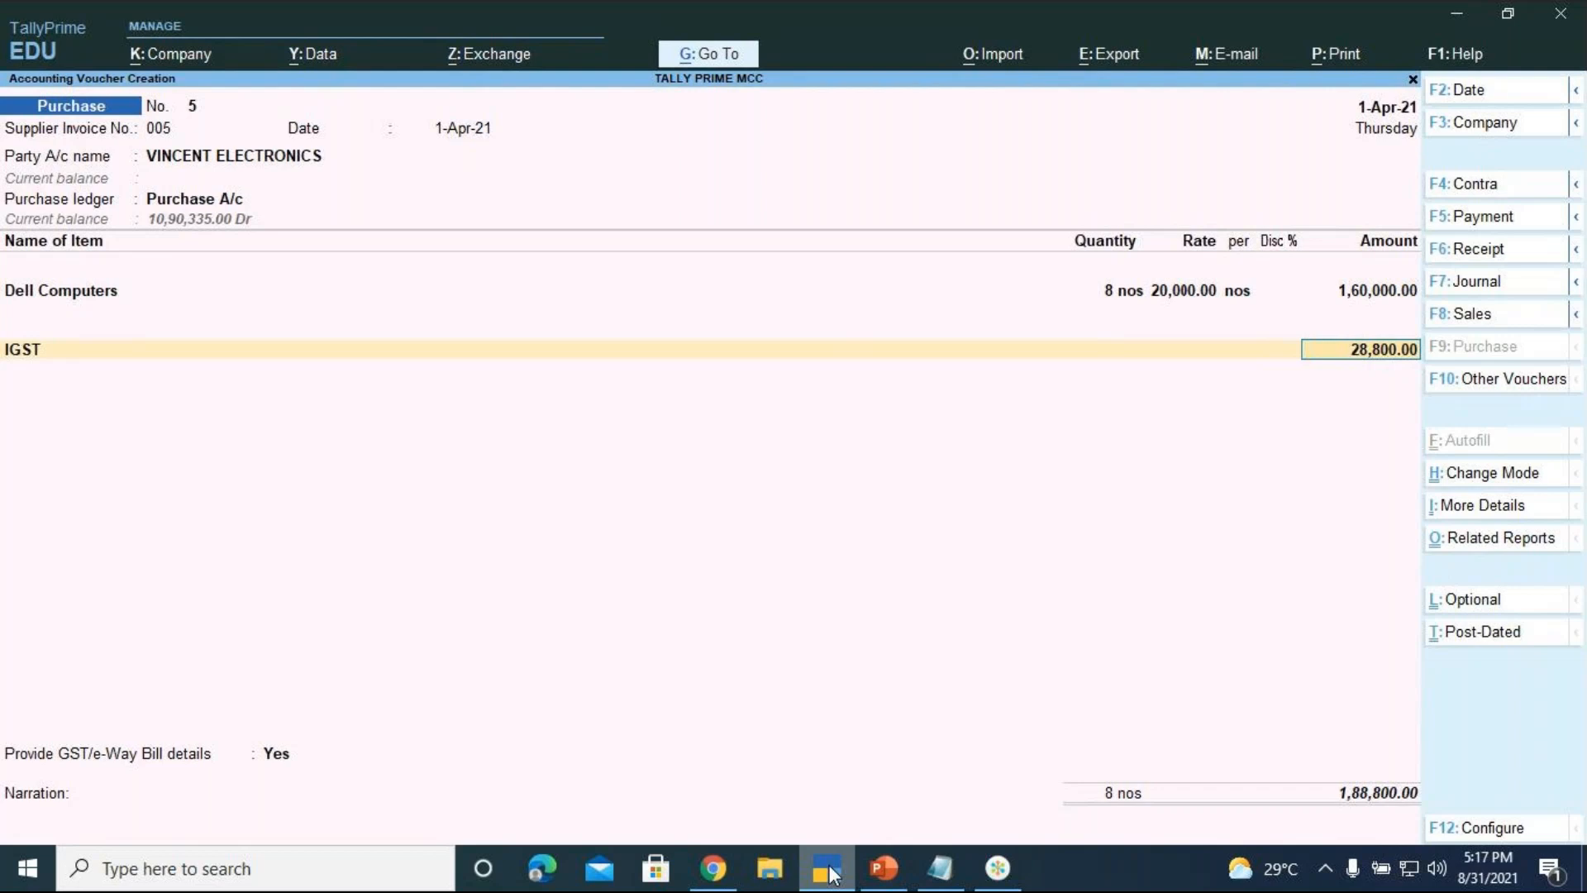
key("Return")
key("Return")
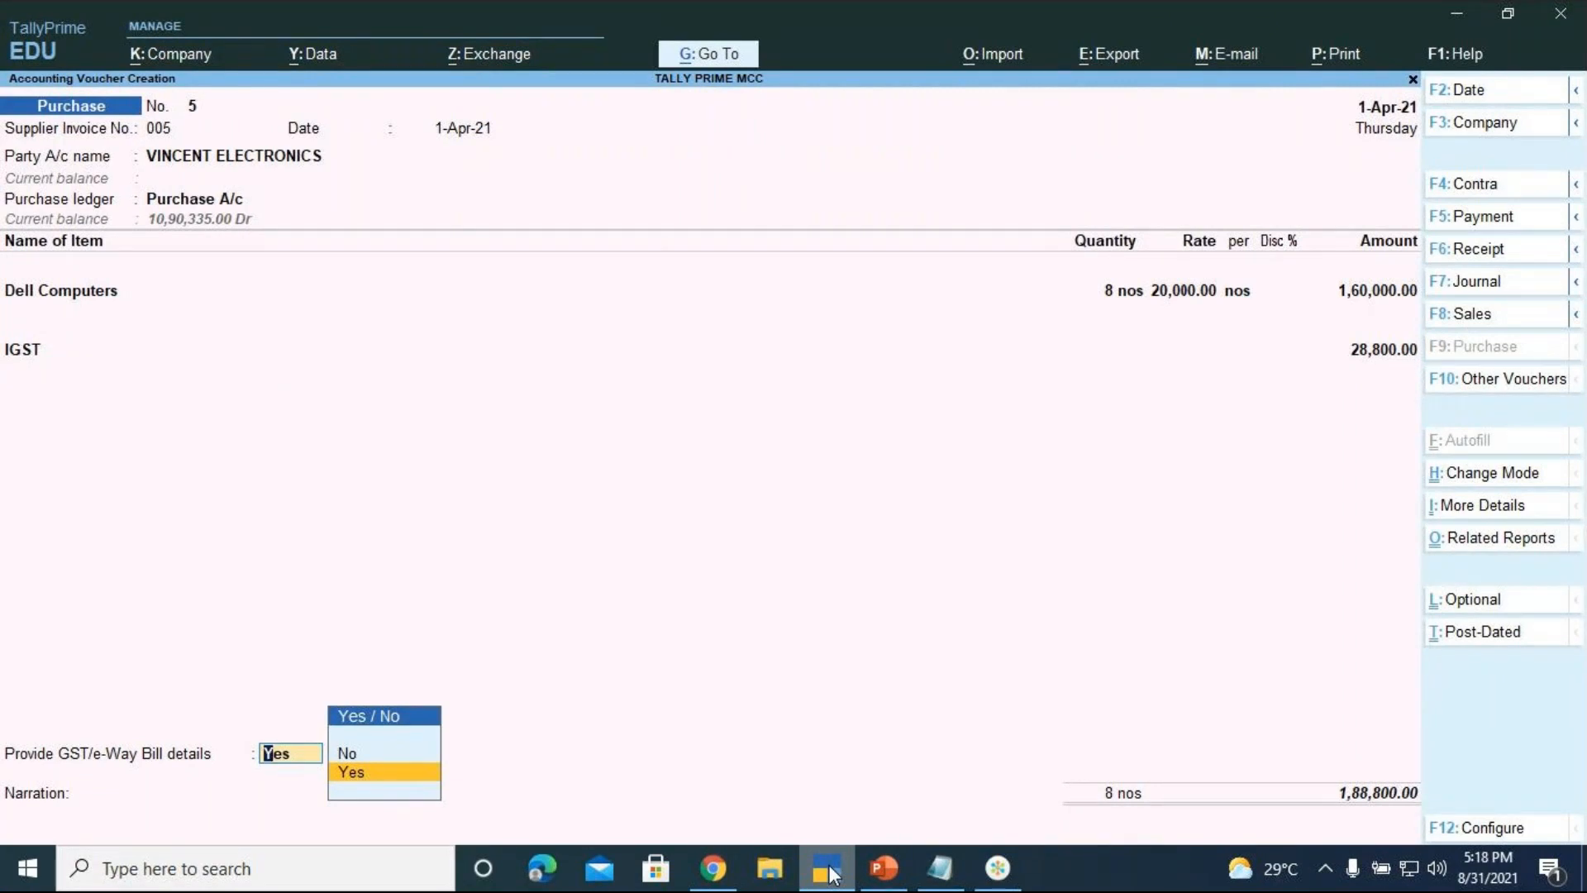
Skip GST/e-Way Bill details and enter New Ref bill name 'VINCENT ELECTRONICS' in bill-wise details
key("Up")
key("Return")
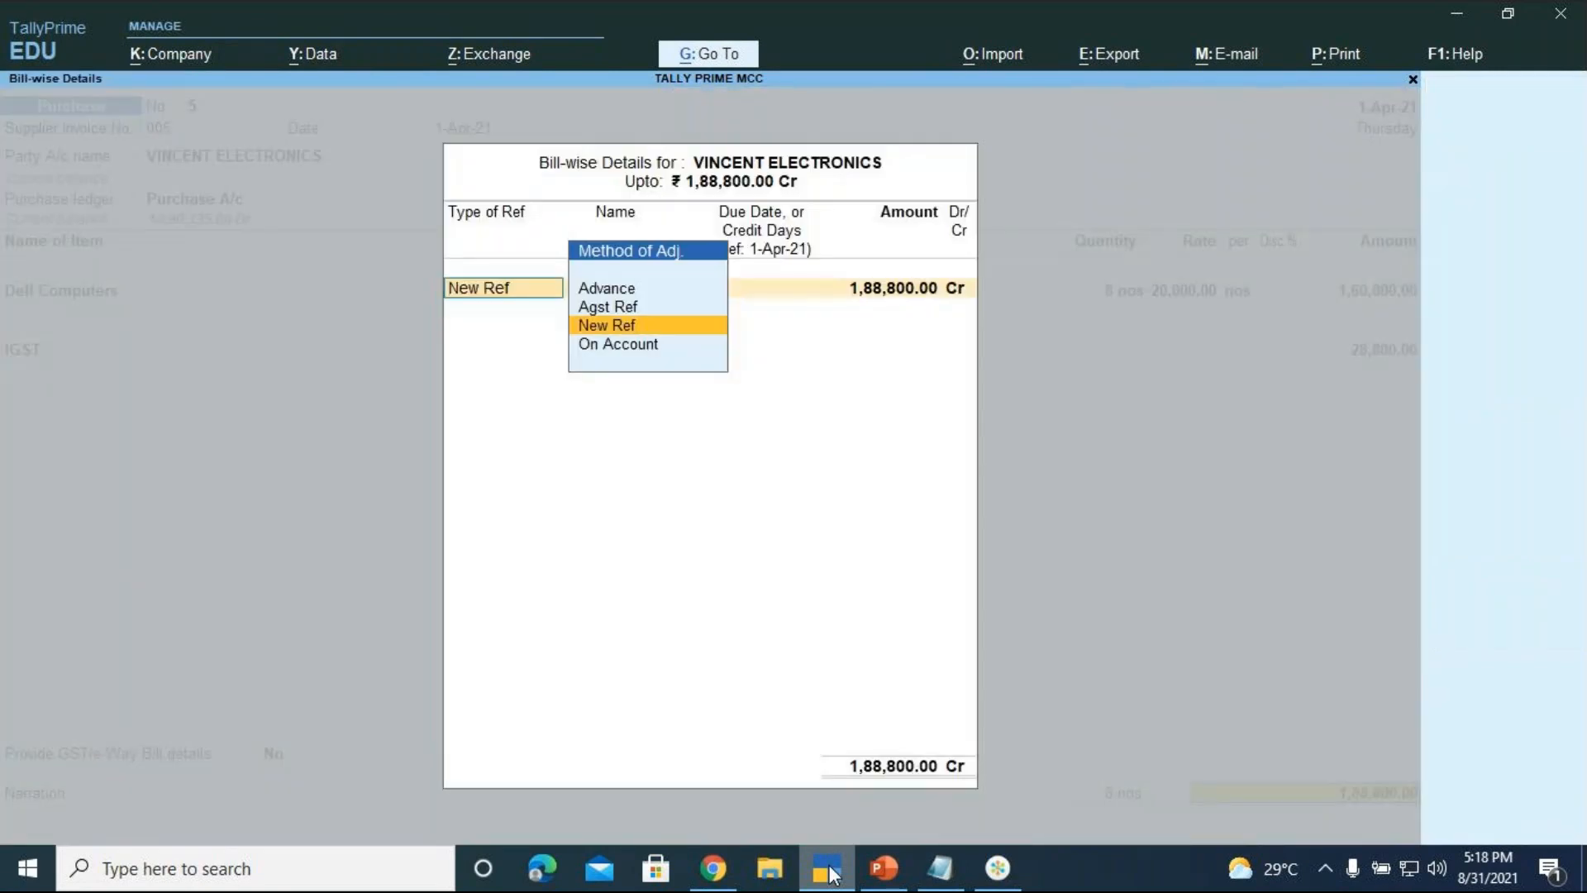
key("Return")
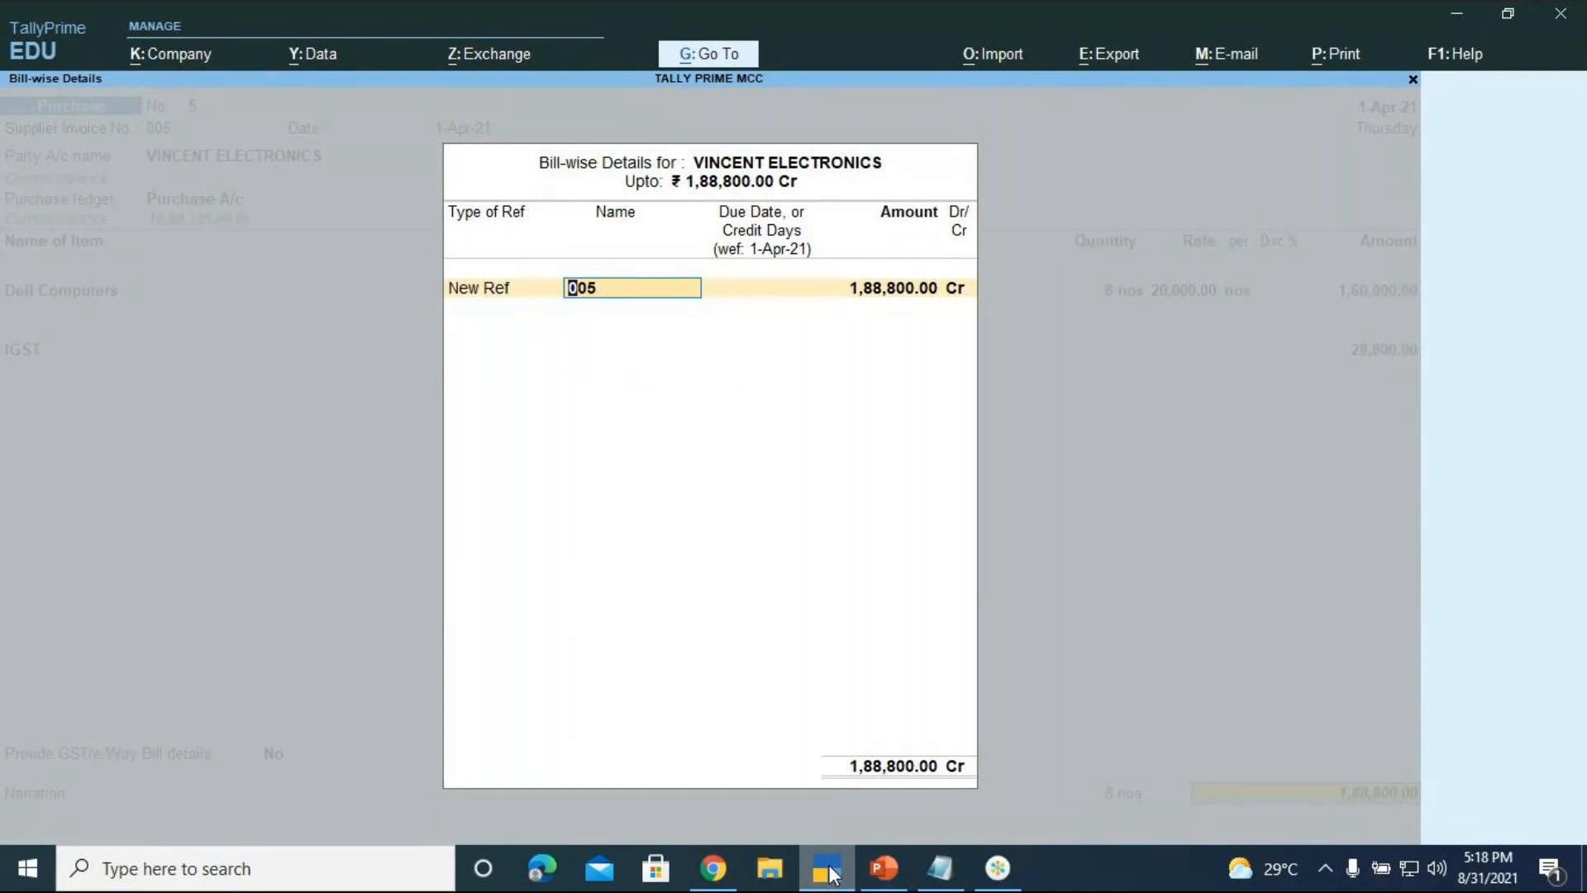
type("VINCENT ELECTR")
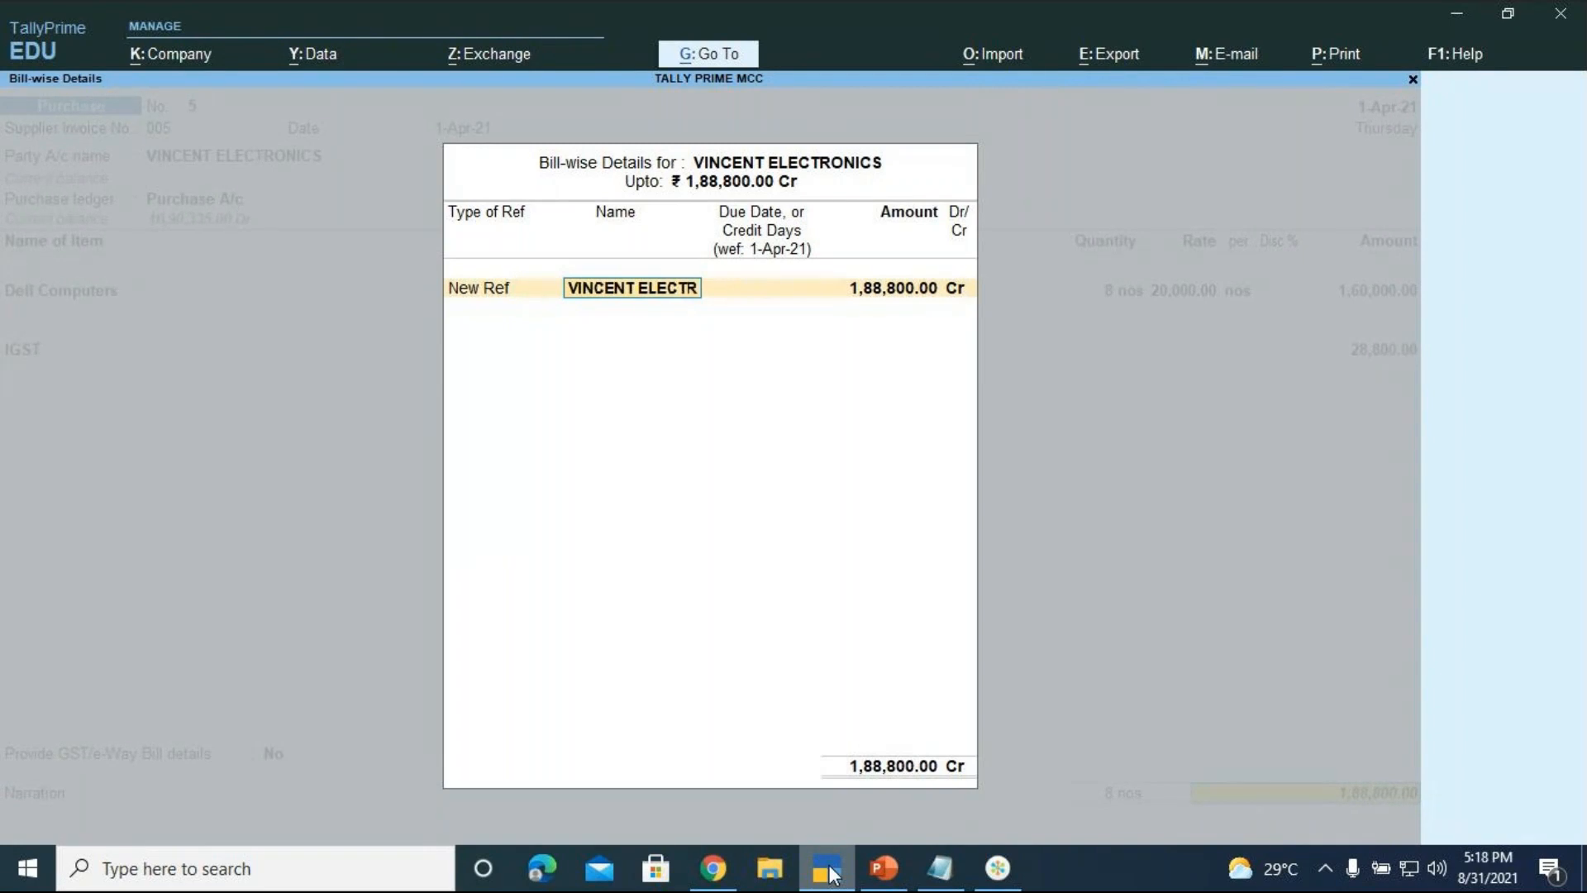
type("ONI")
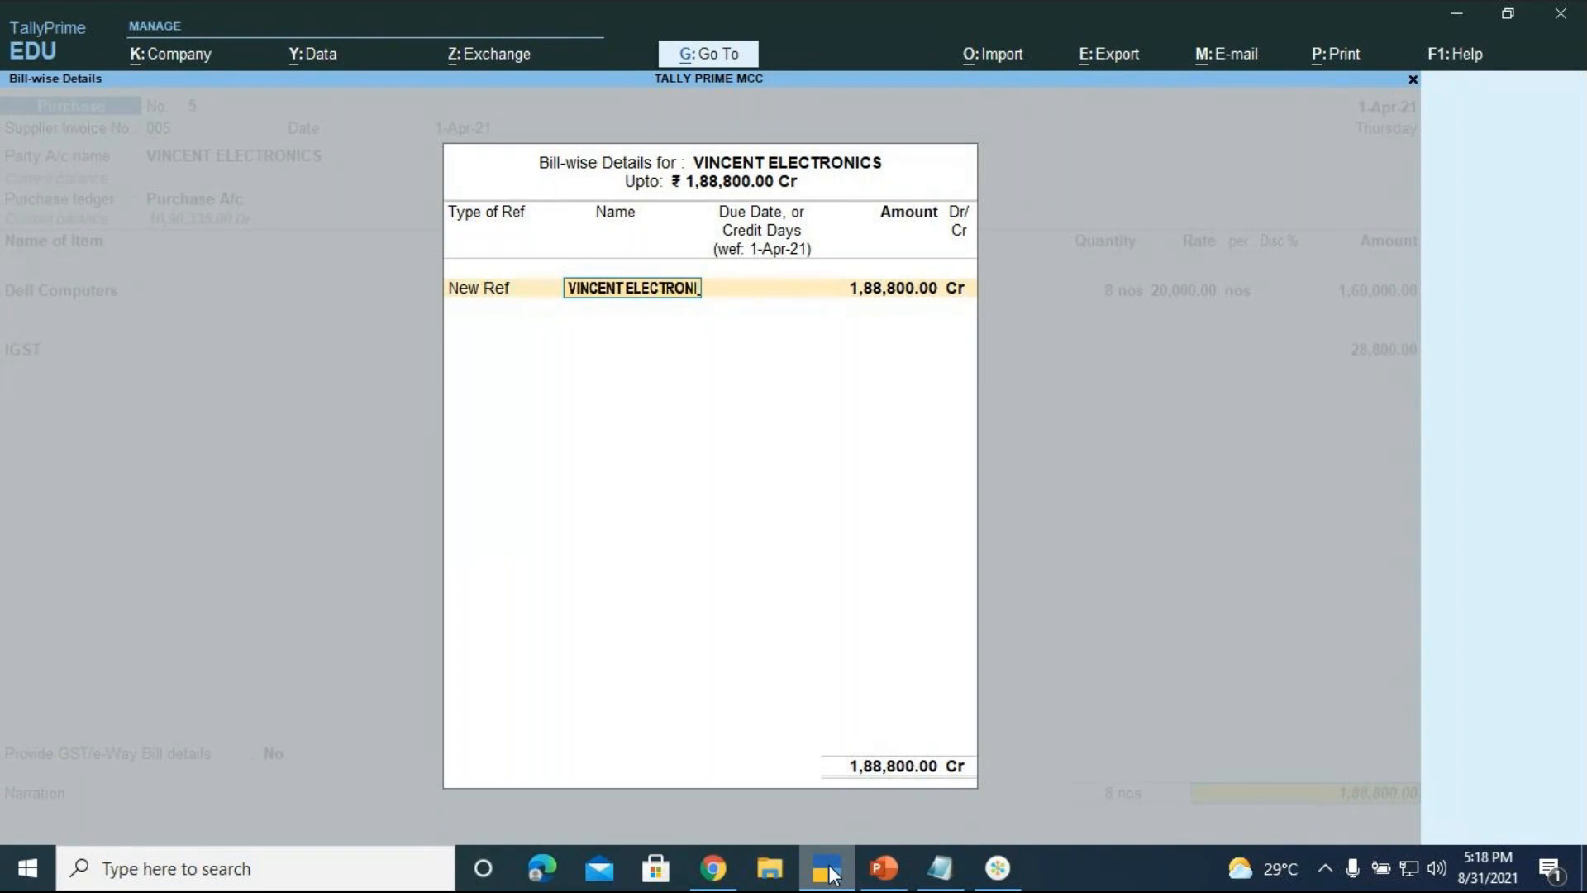
type("CS")
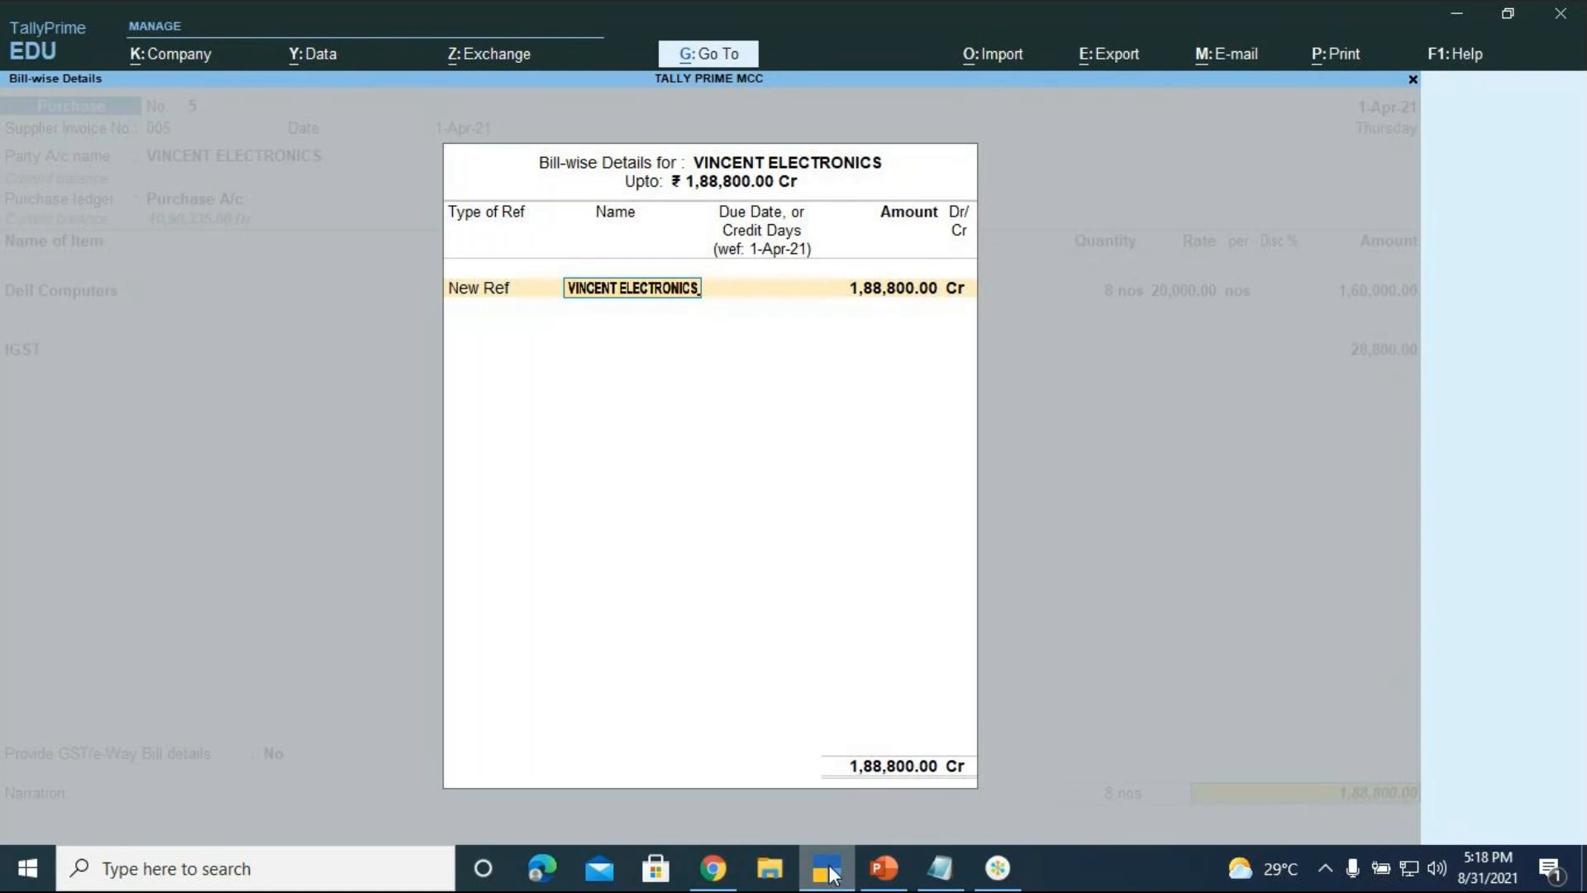
key("Return")
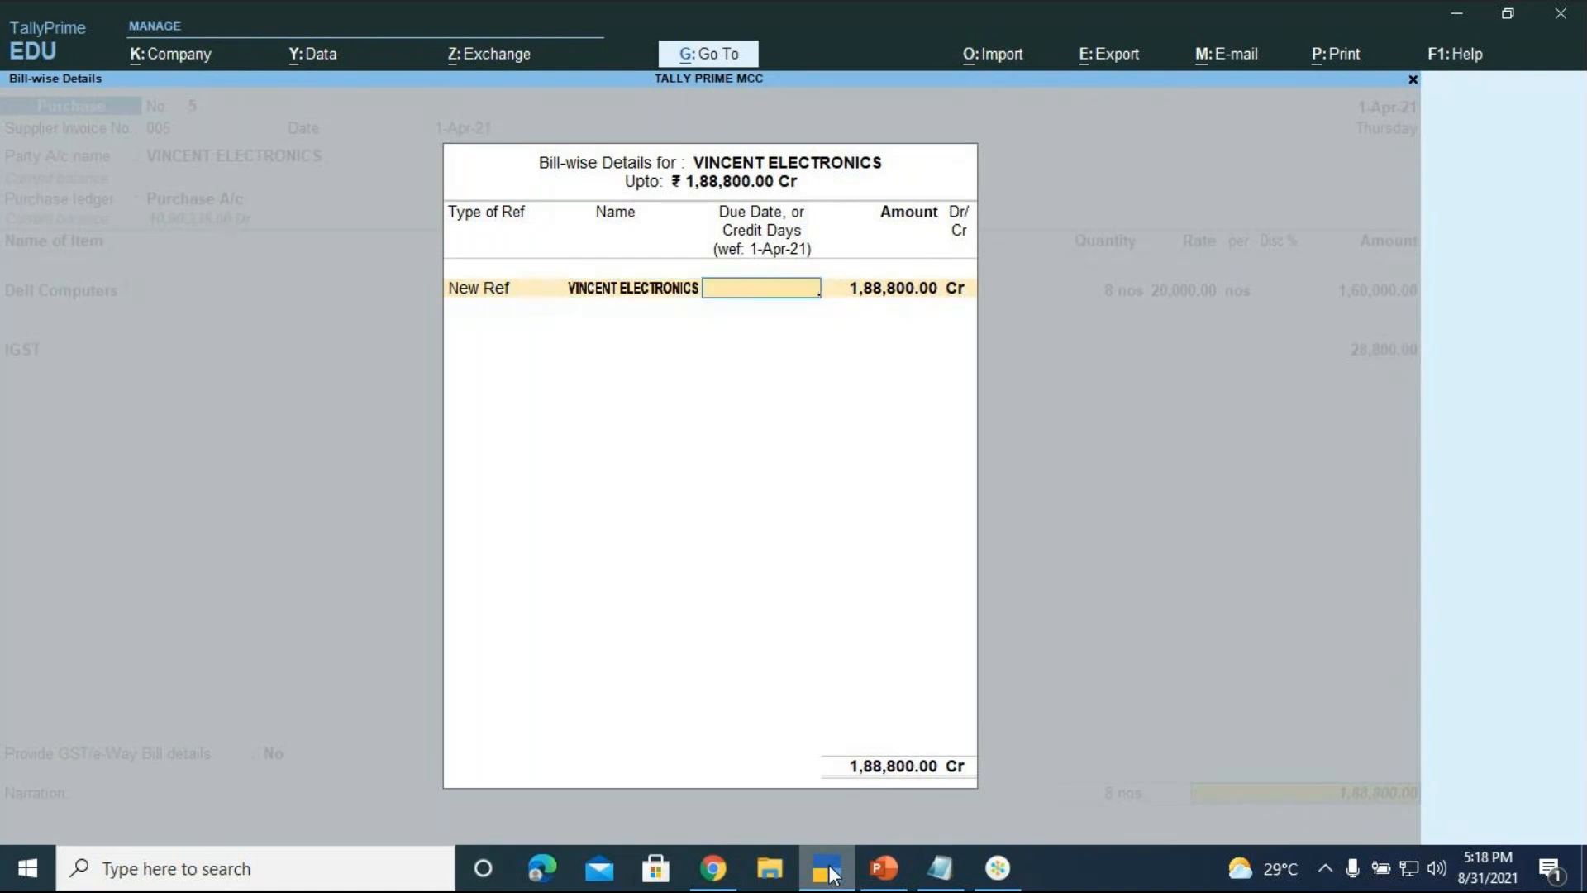
Set 15 credit days, narrate 'BEING DELL COMPUTERS PURCHASED ON CREDIT' and save voucher No. 5
type("15")
key("Return")
key("Return")
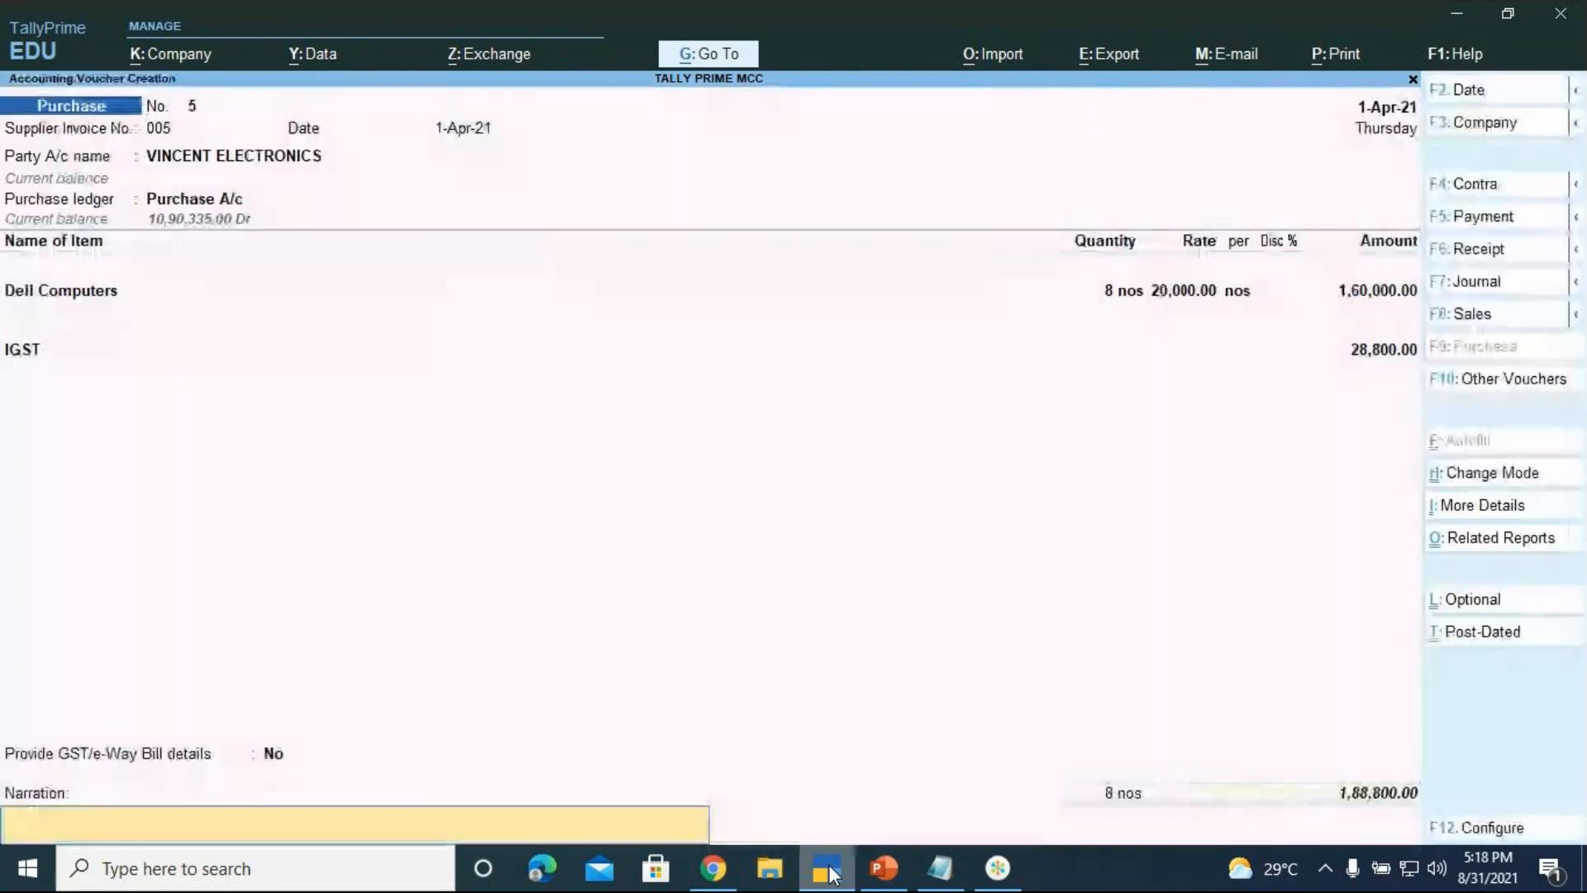
type("BEIN")
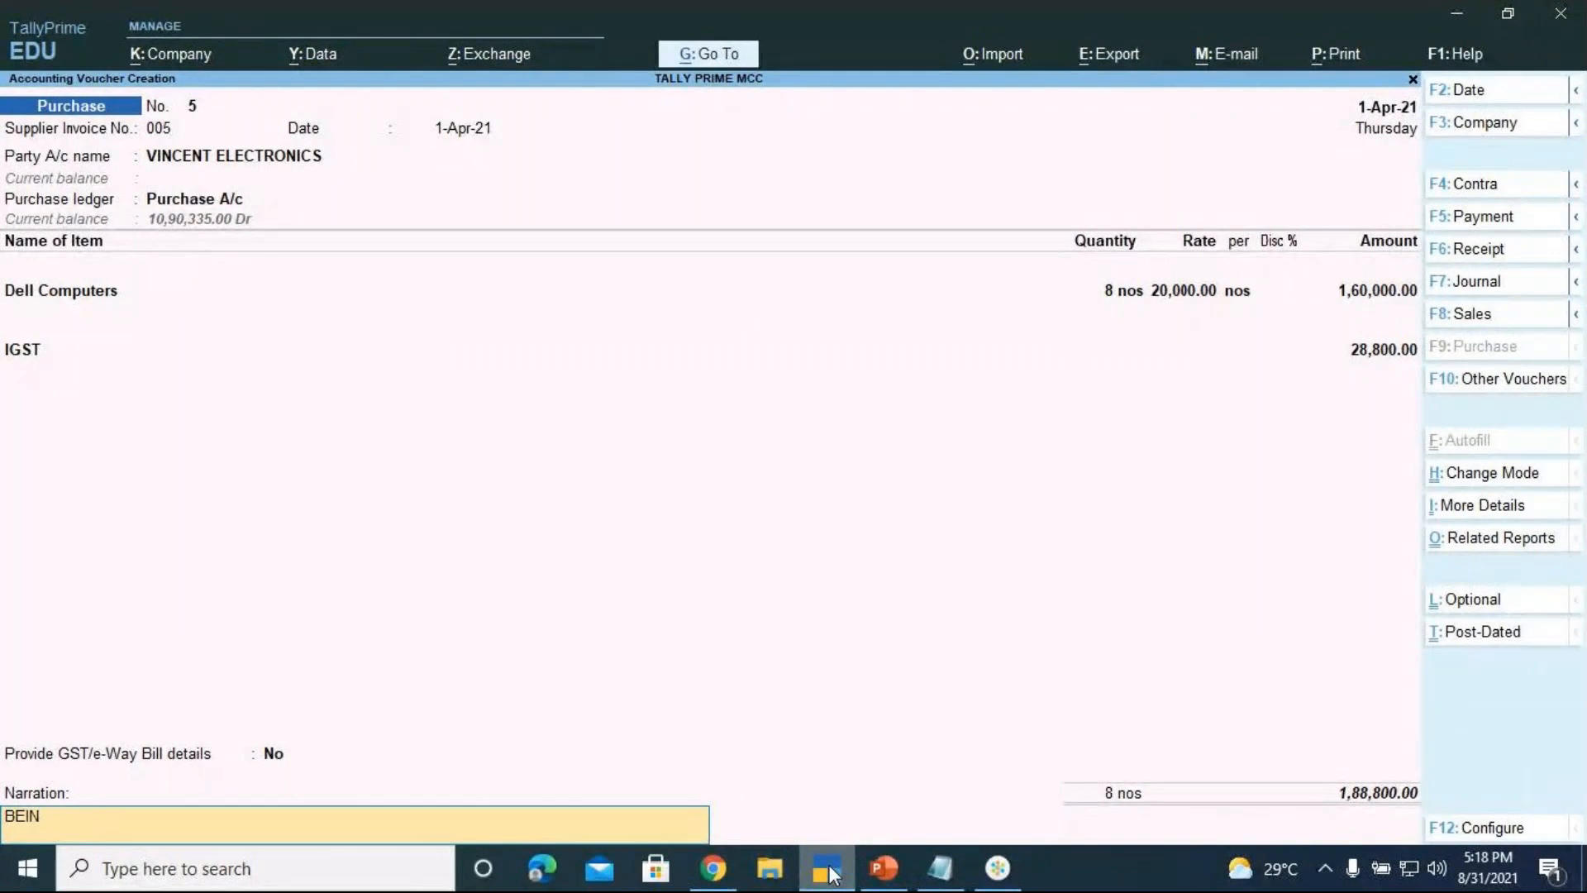
type("G DELL COMPUTERS  PURCHASED O")
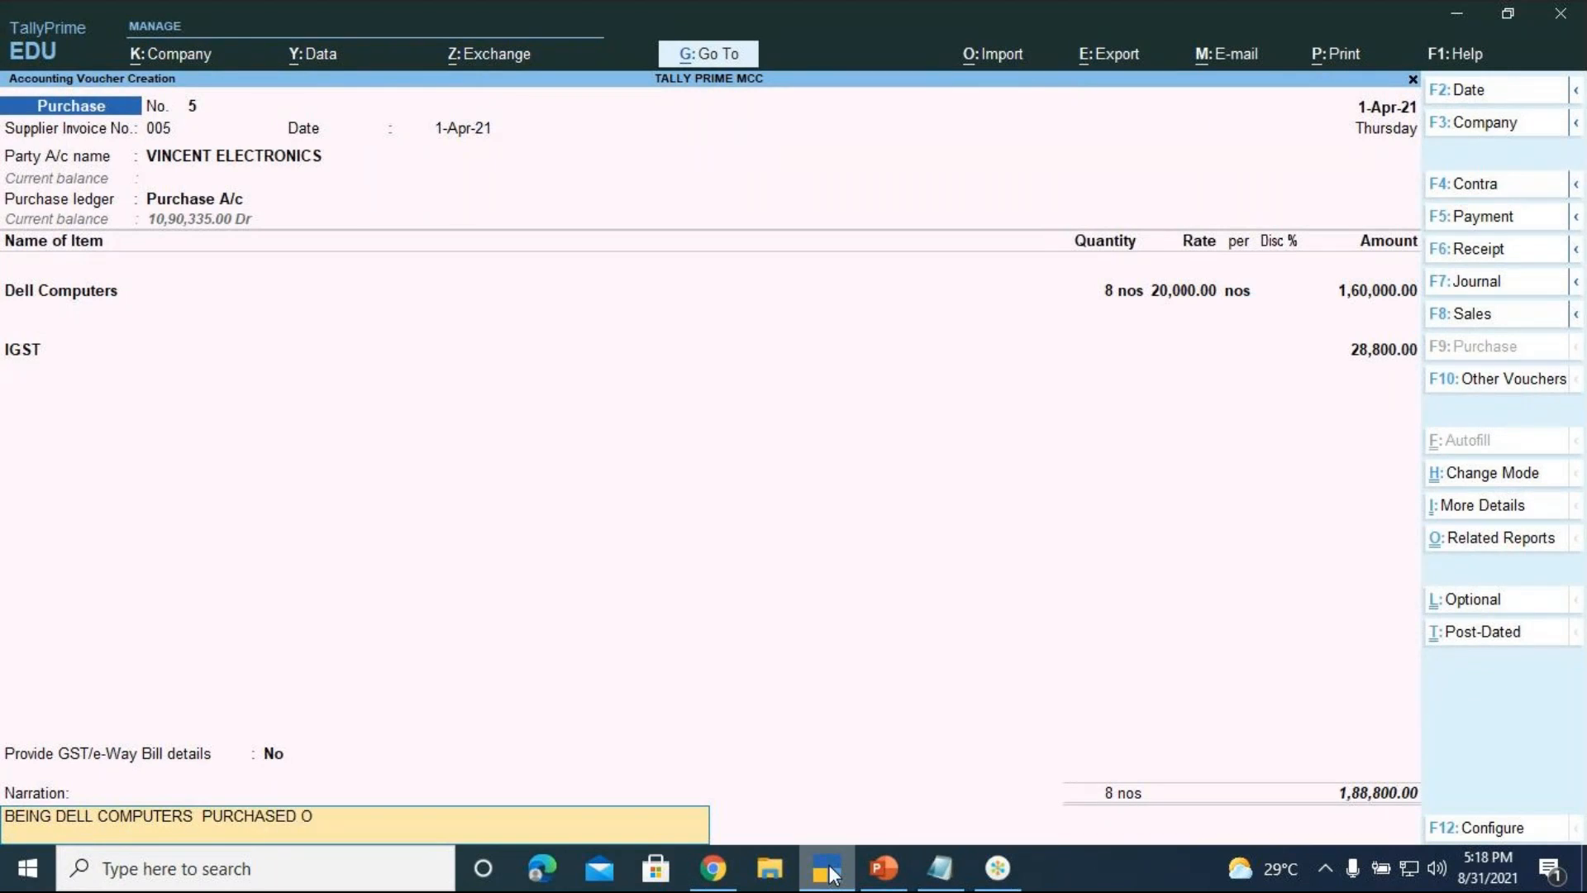
type("N CREDIT")
key("Return")
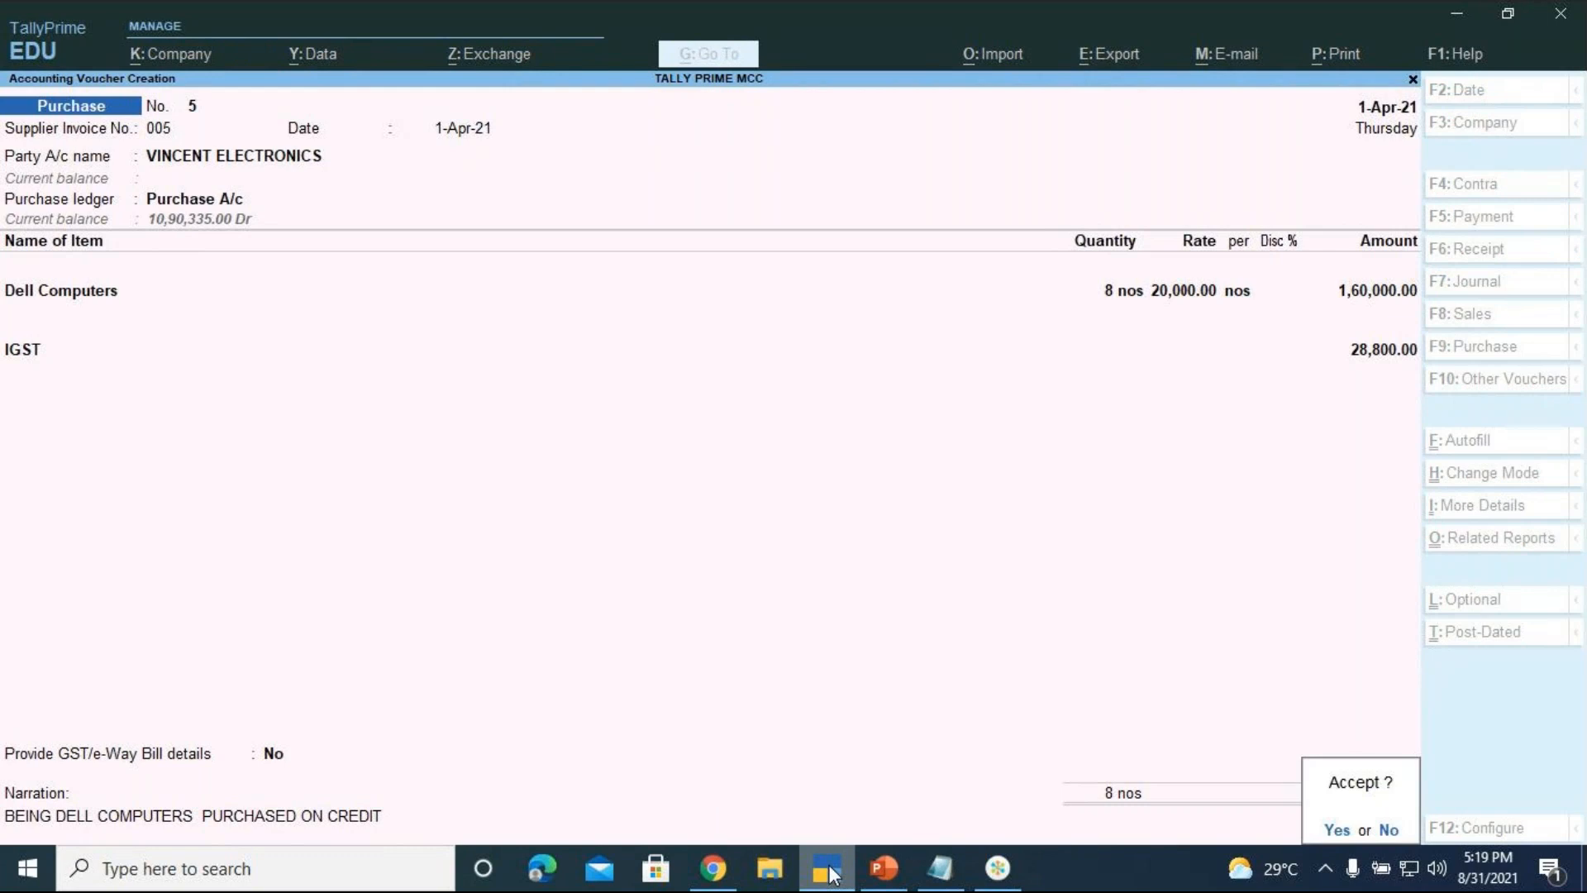
key("Return")
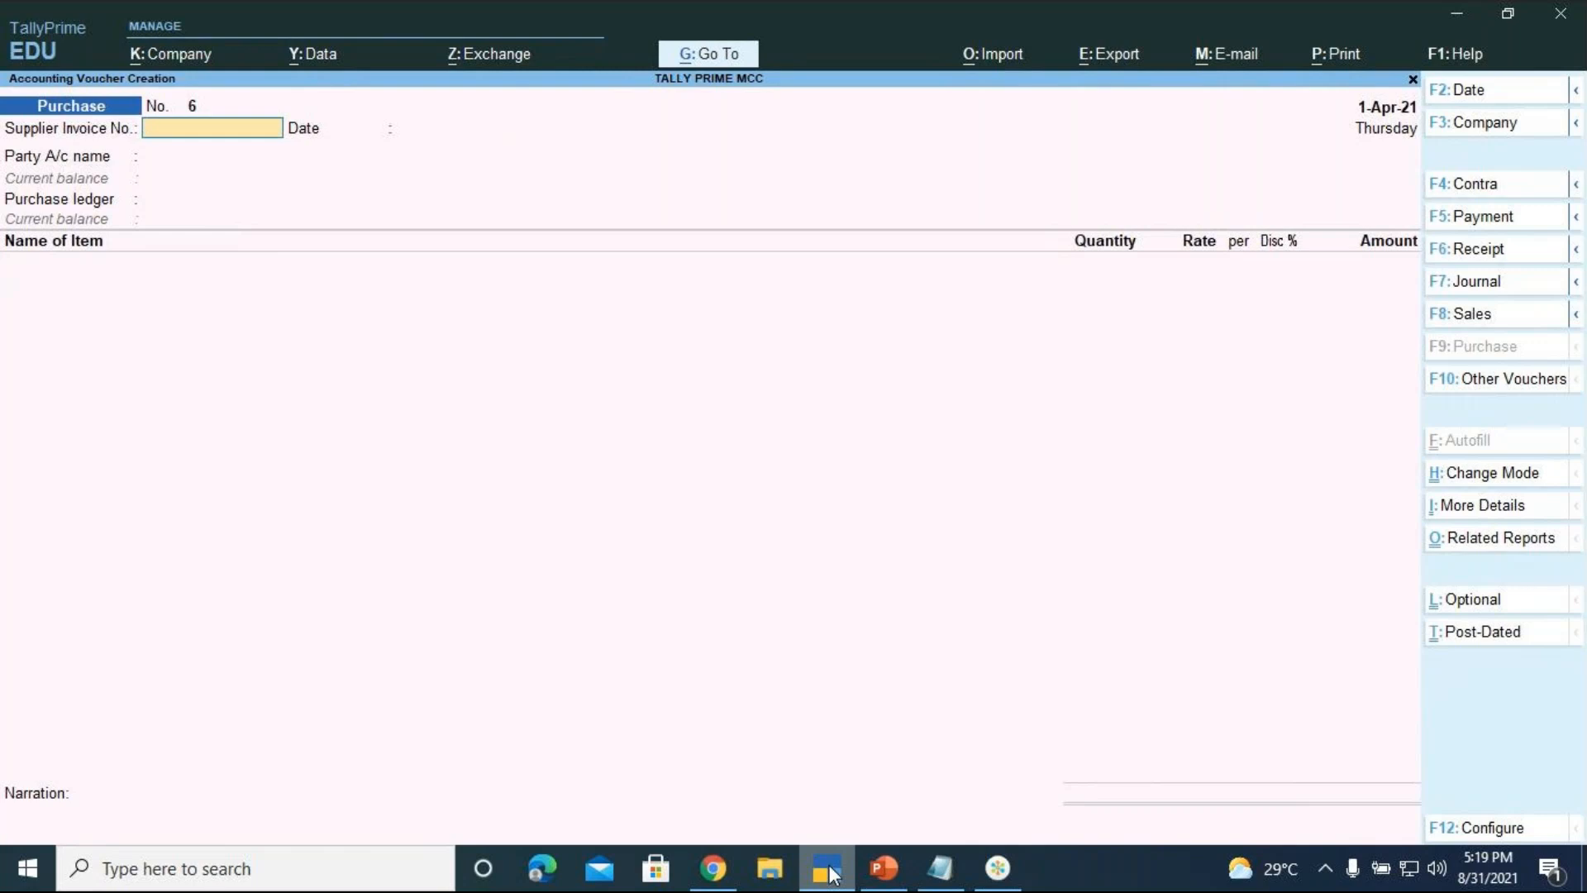
left_click(826, 867)
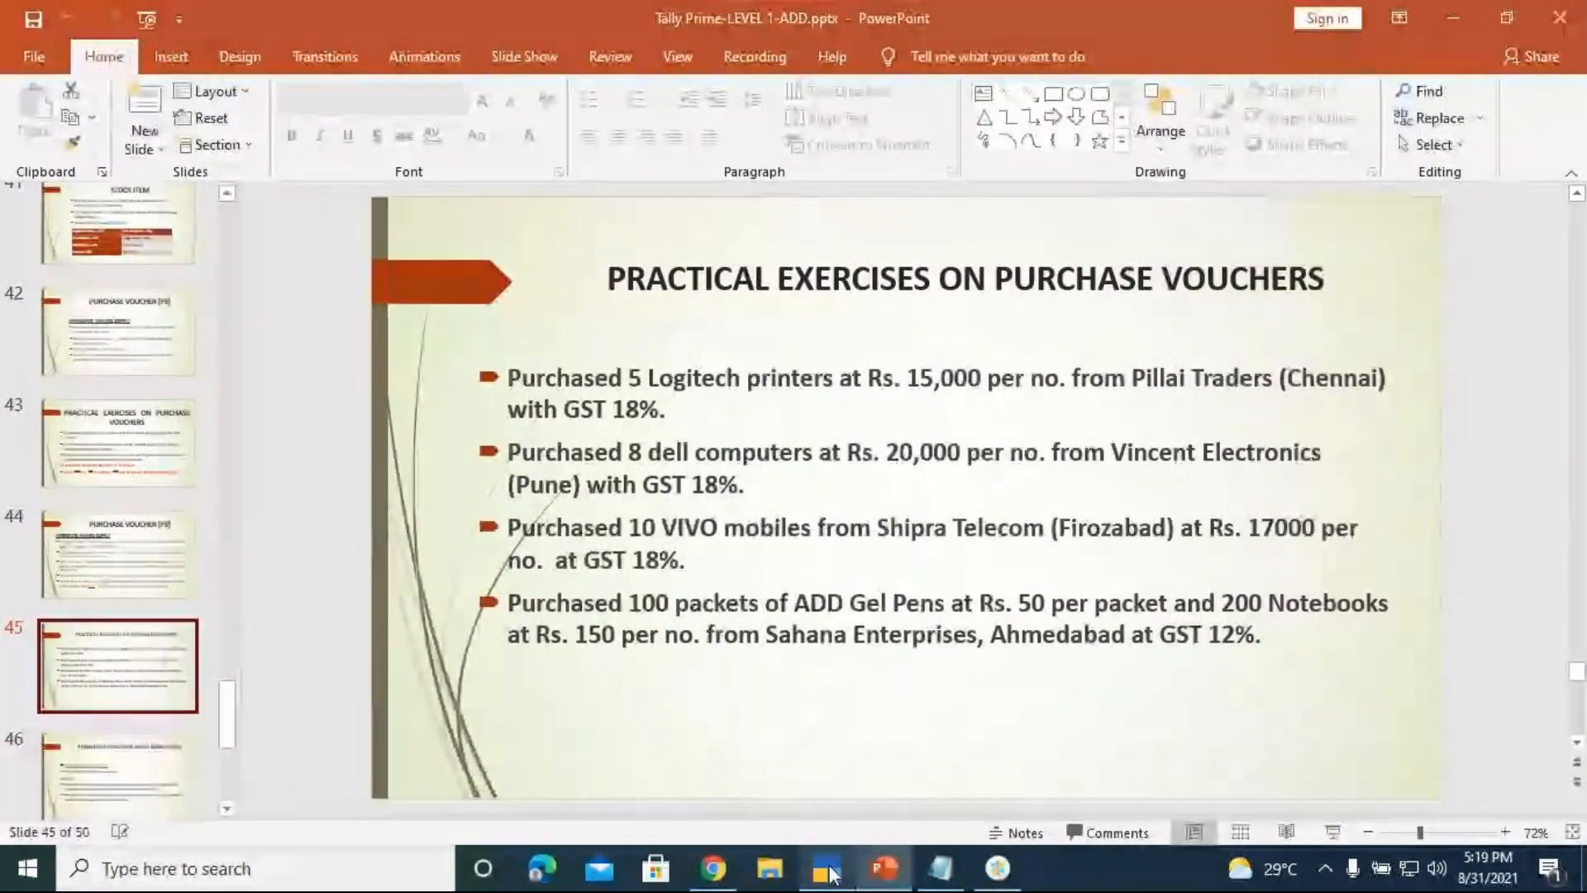
key("alt+g")
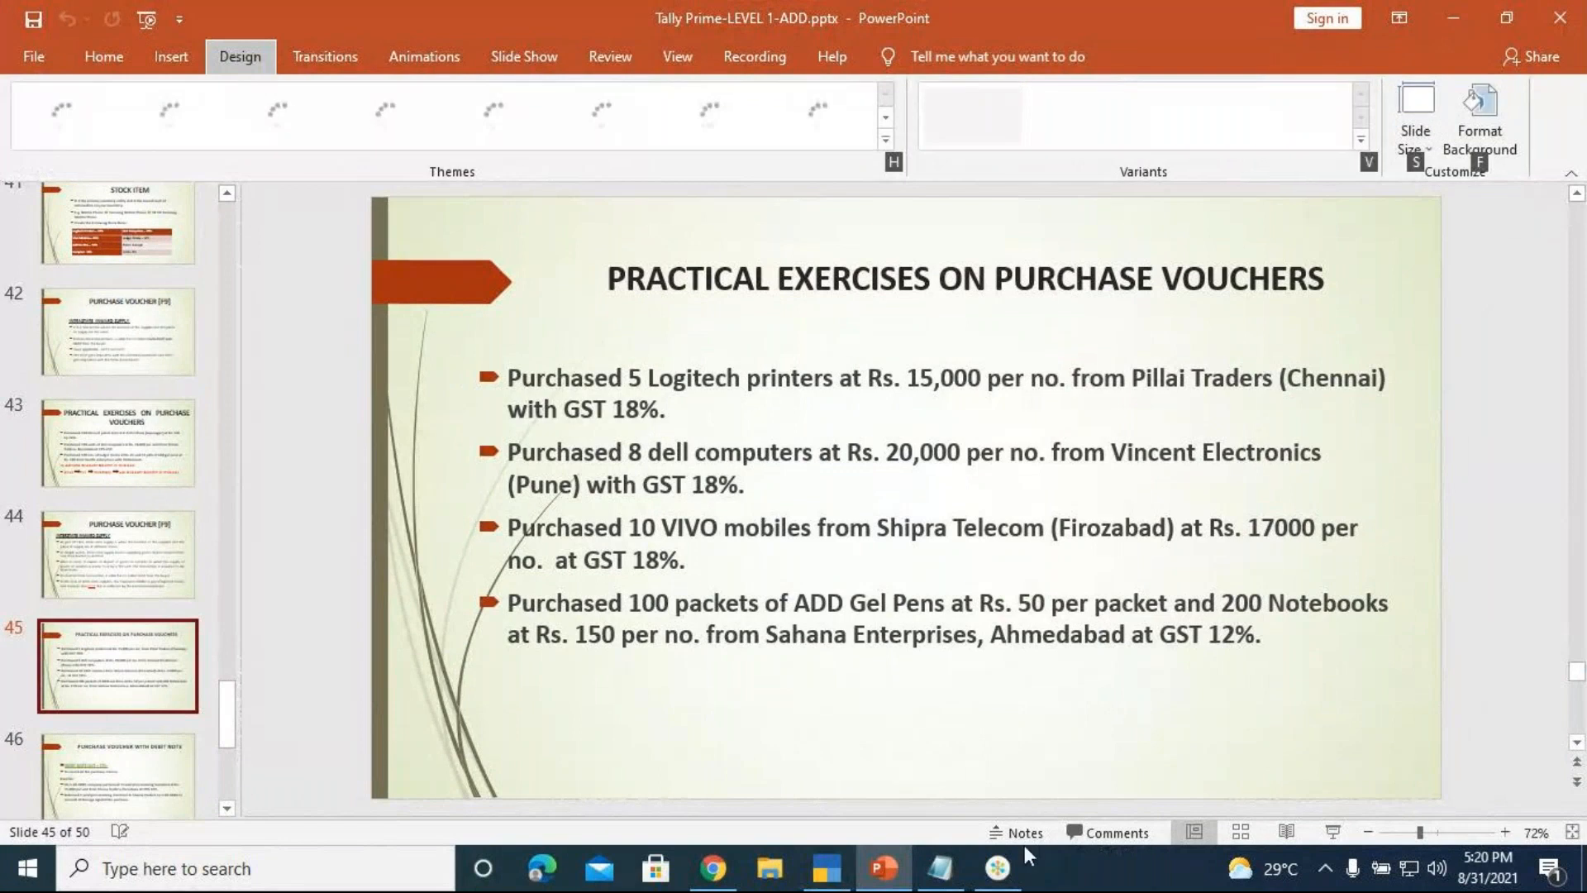
left_click(827, 870)
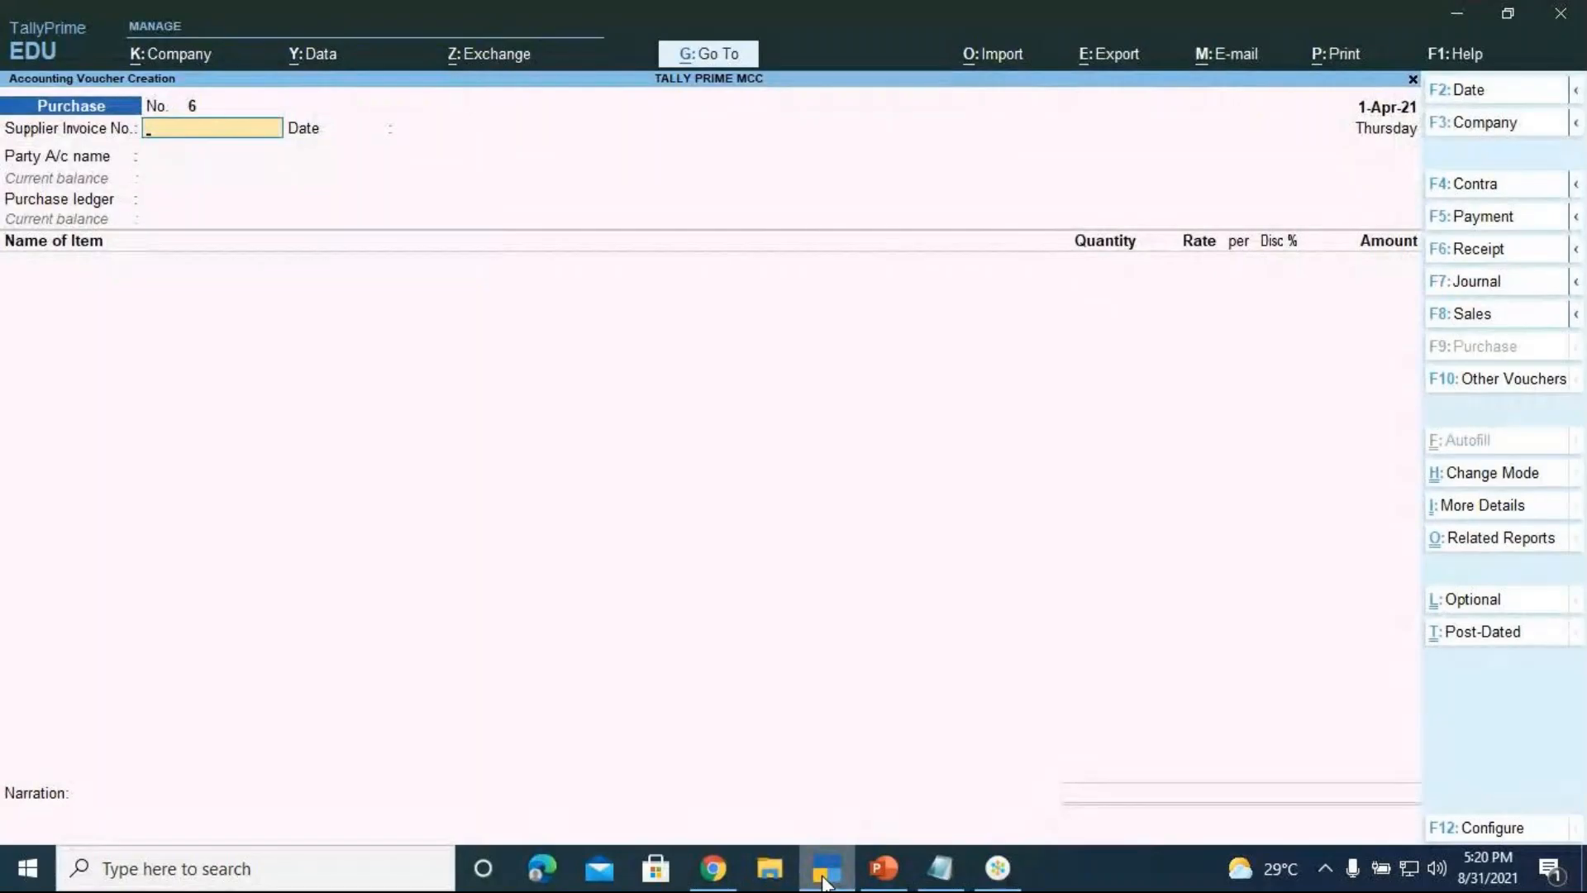
Jump through Go To to the Cash/Bank Book report to see closing cash and bank balances
key("alt")
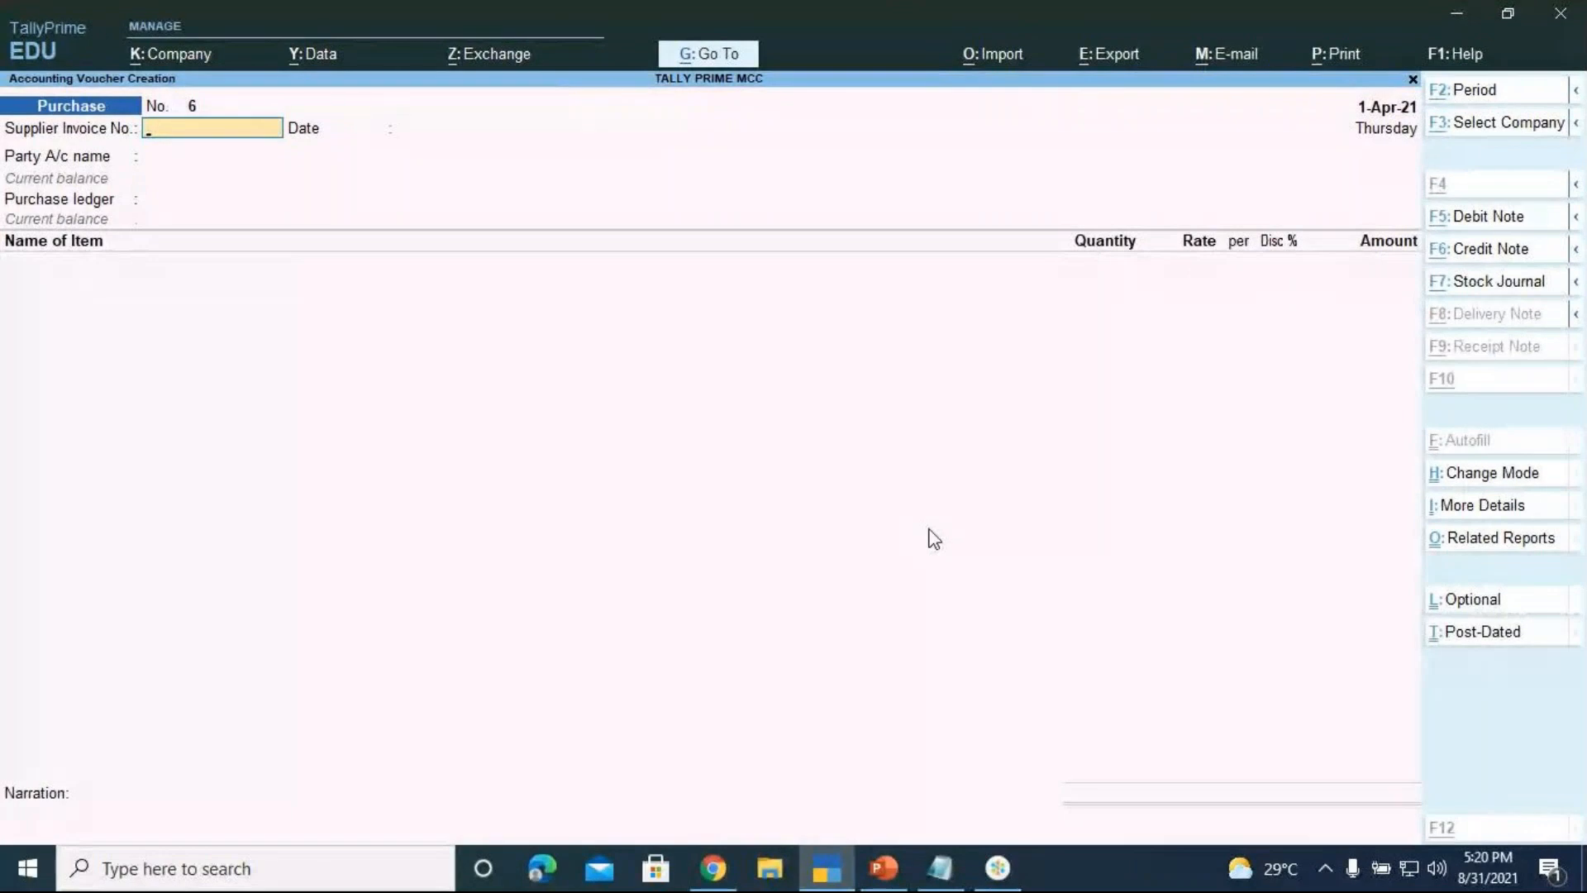
left_click(704, 55)
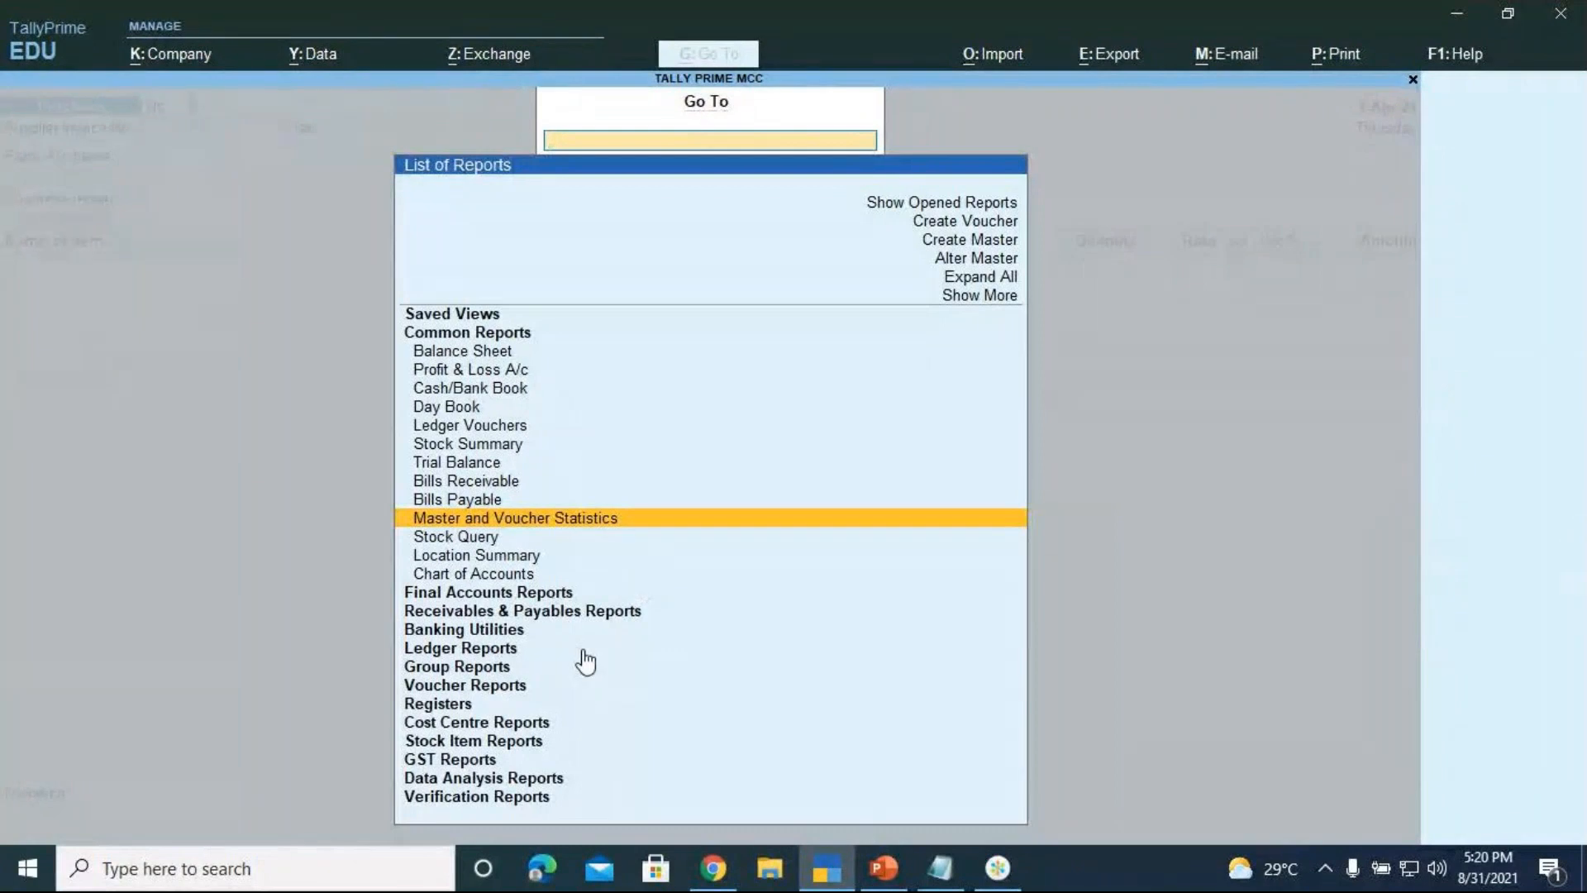
key("Up")
key("Up")
key("Up")
key("Up")
key("Up")
key("Up")
key("Up")
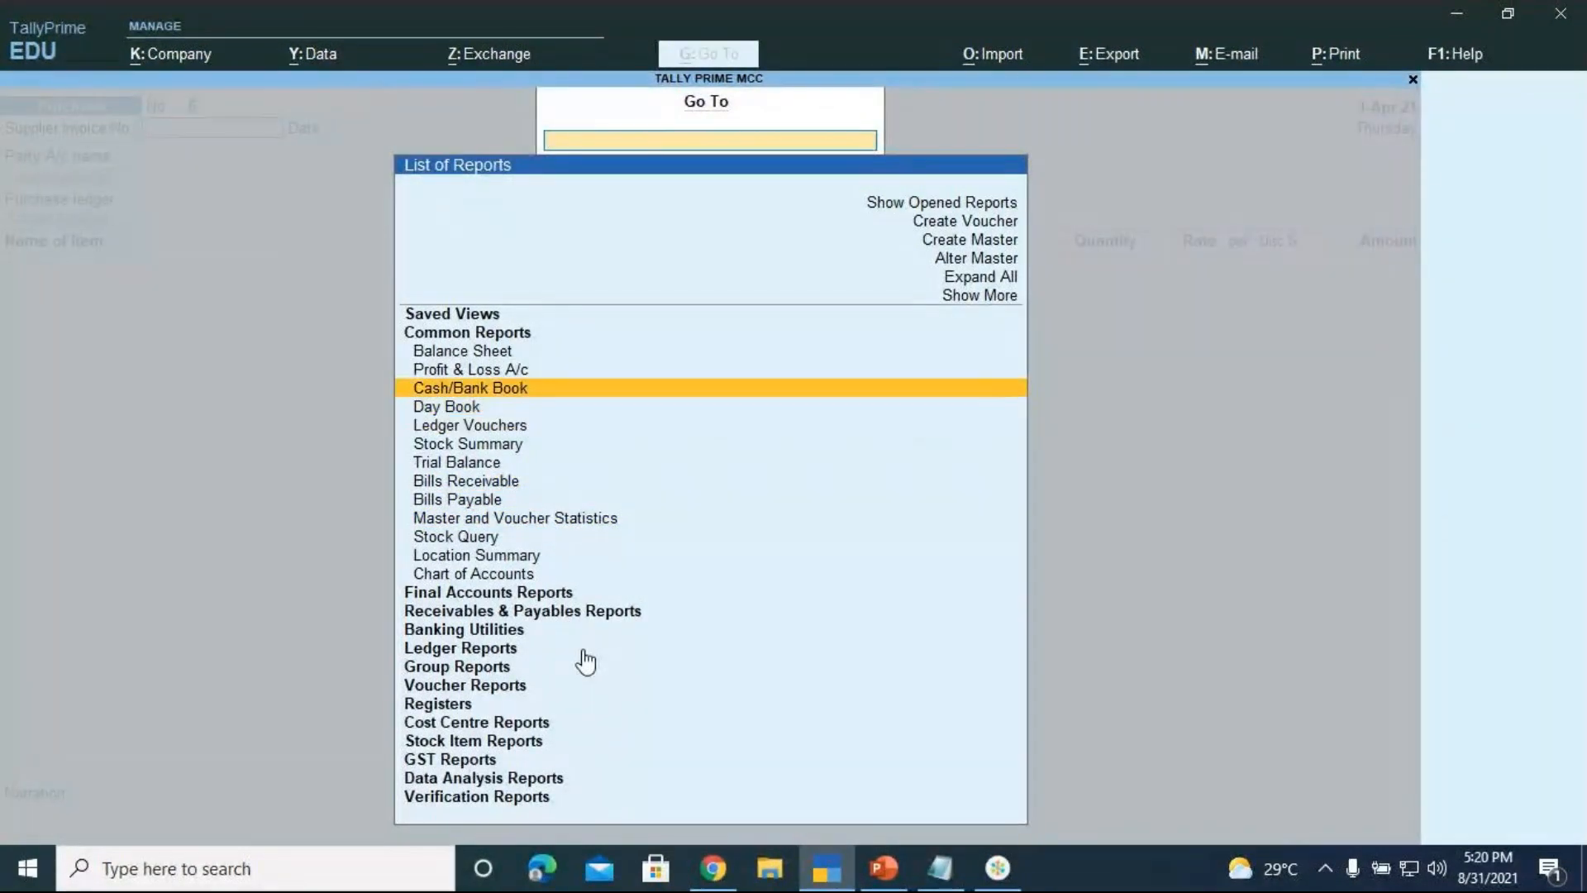
key("Return")
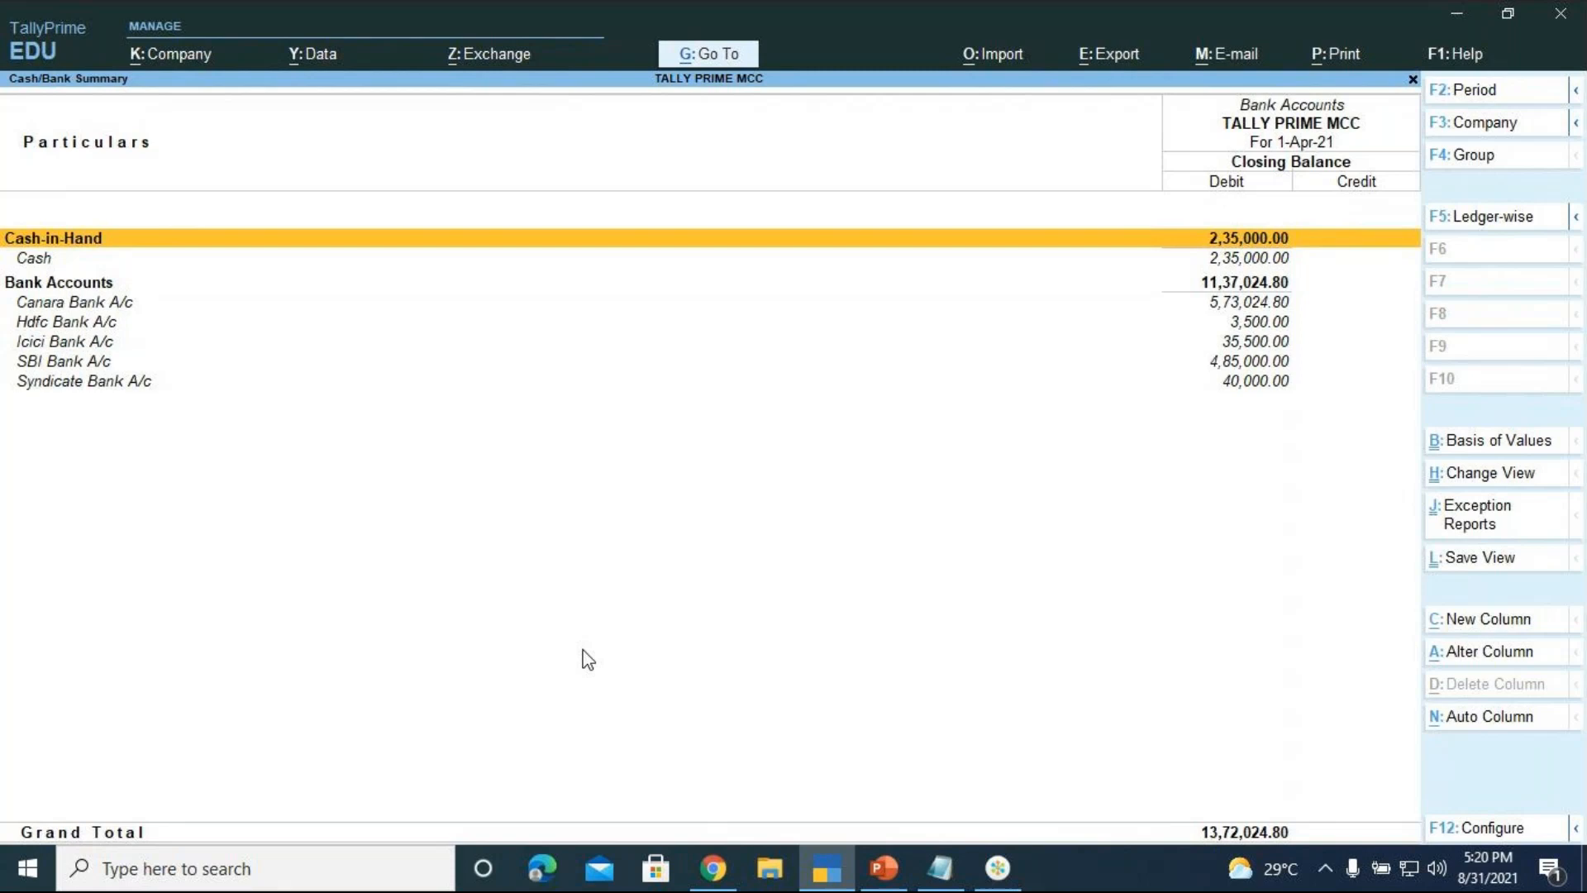
Bring up the Go To list of reports over the Cash/Bank Summary with Alt+G
key("alt")
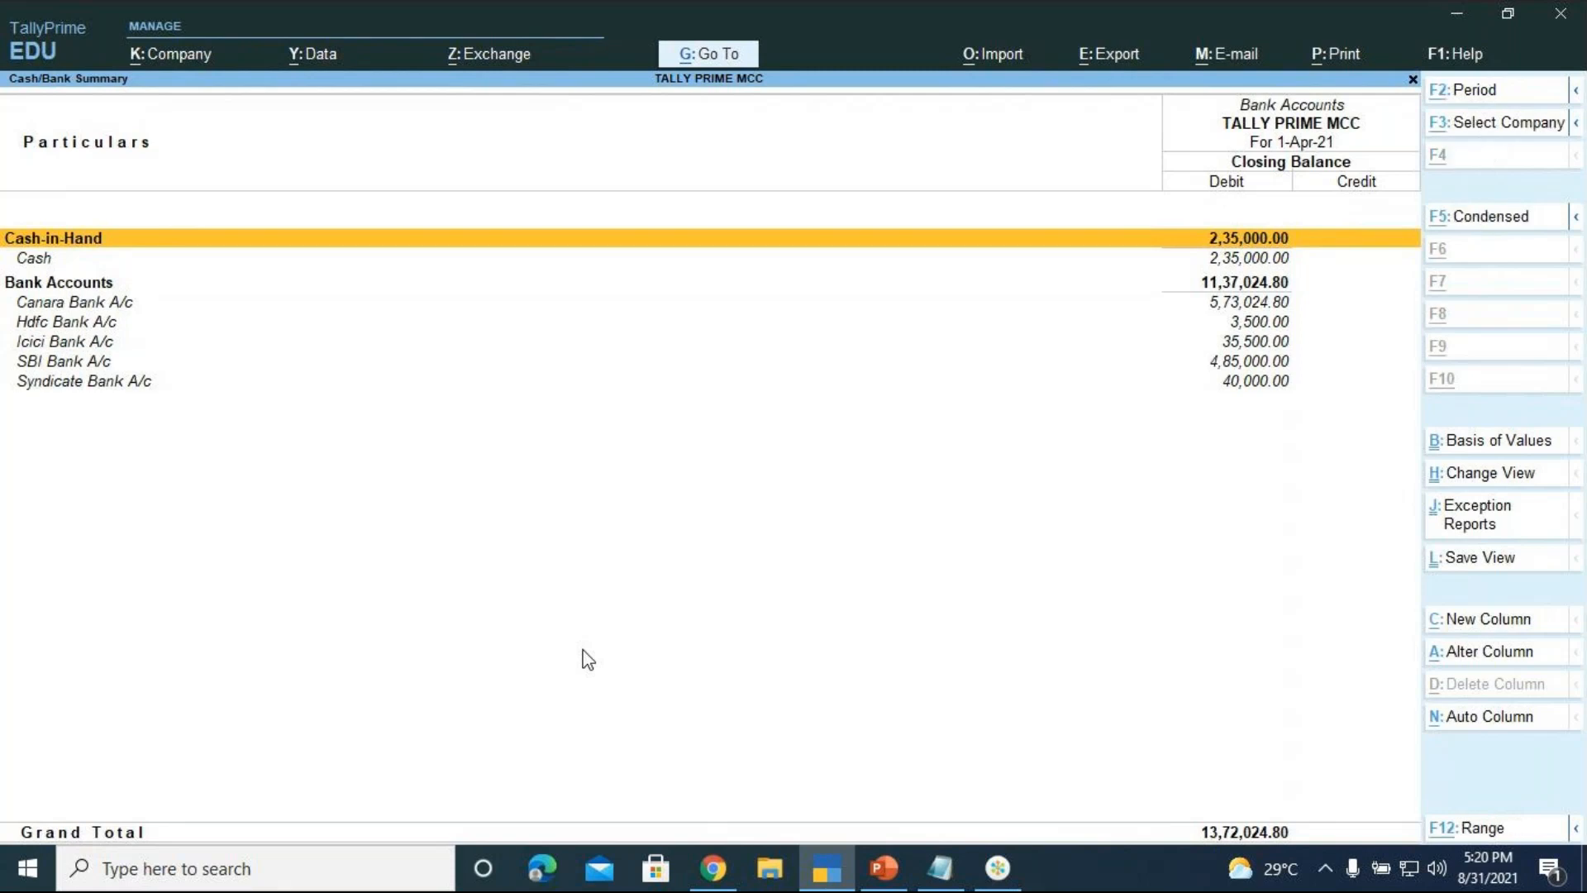
key("alt+g")
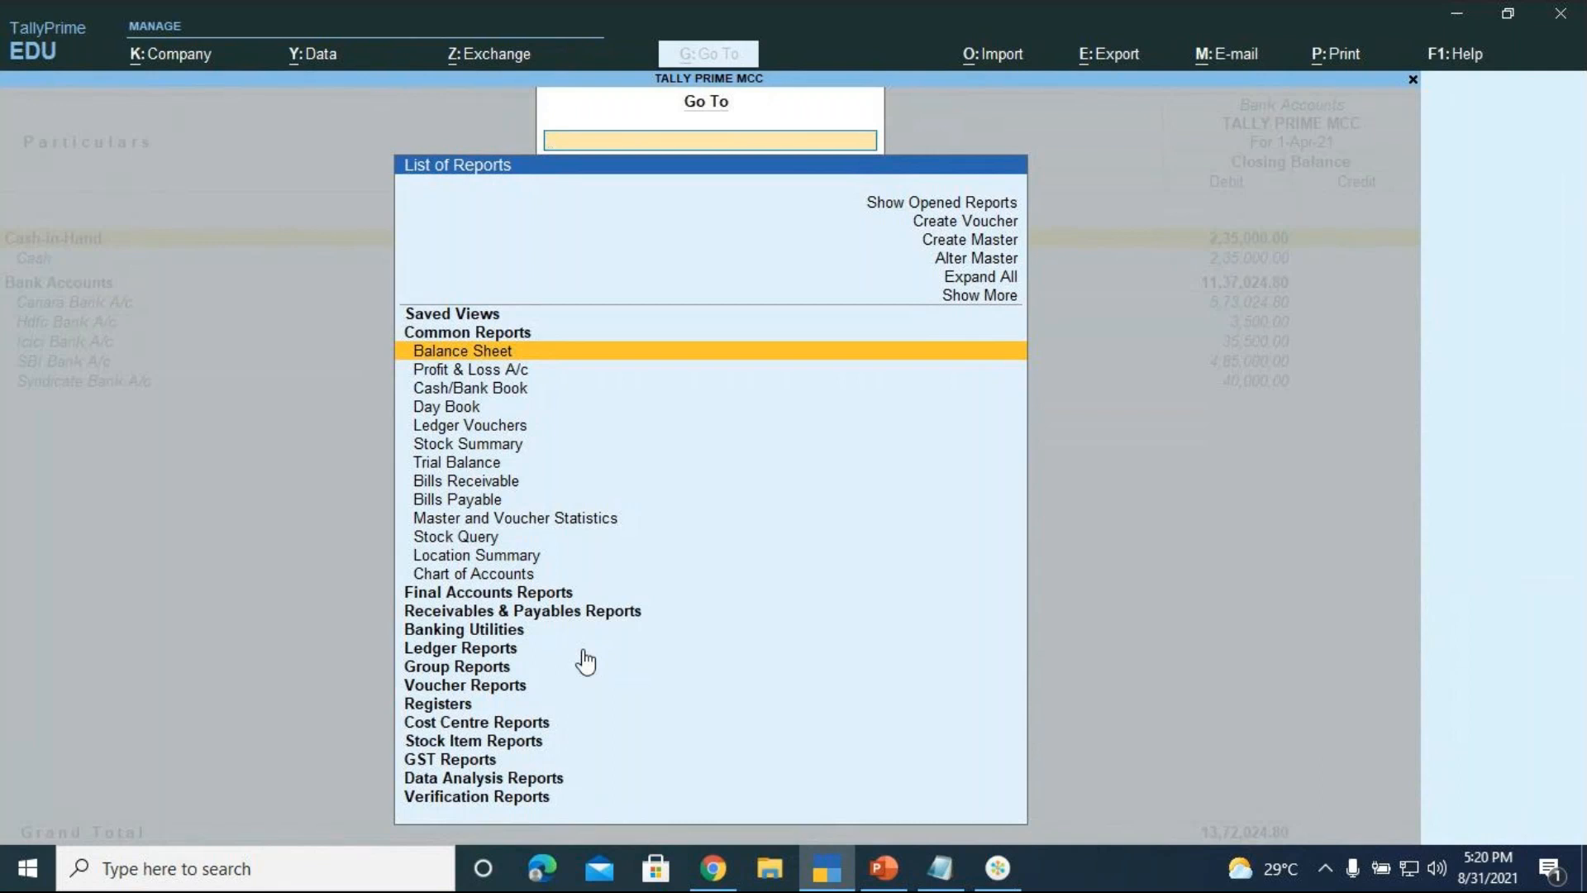
Open Bills Payable in detailed view, then call up the Go To report list again
key("Down")
key("Down")
key("Down")
key("Down")
key("Down")
key("Down")
key("Down")
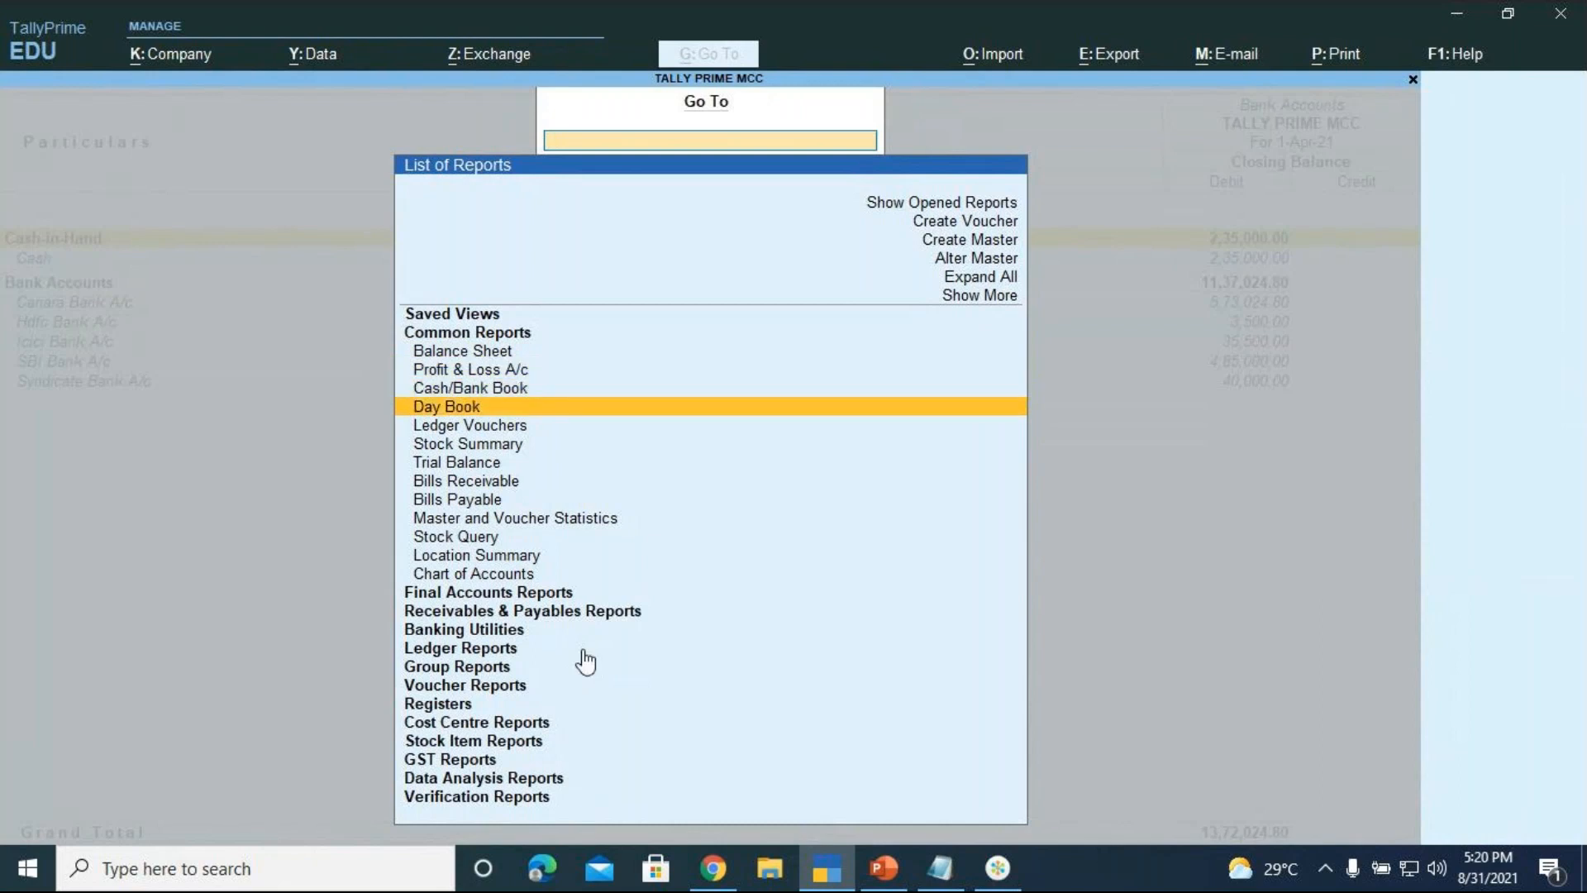
key("Down")
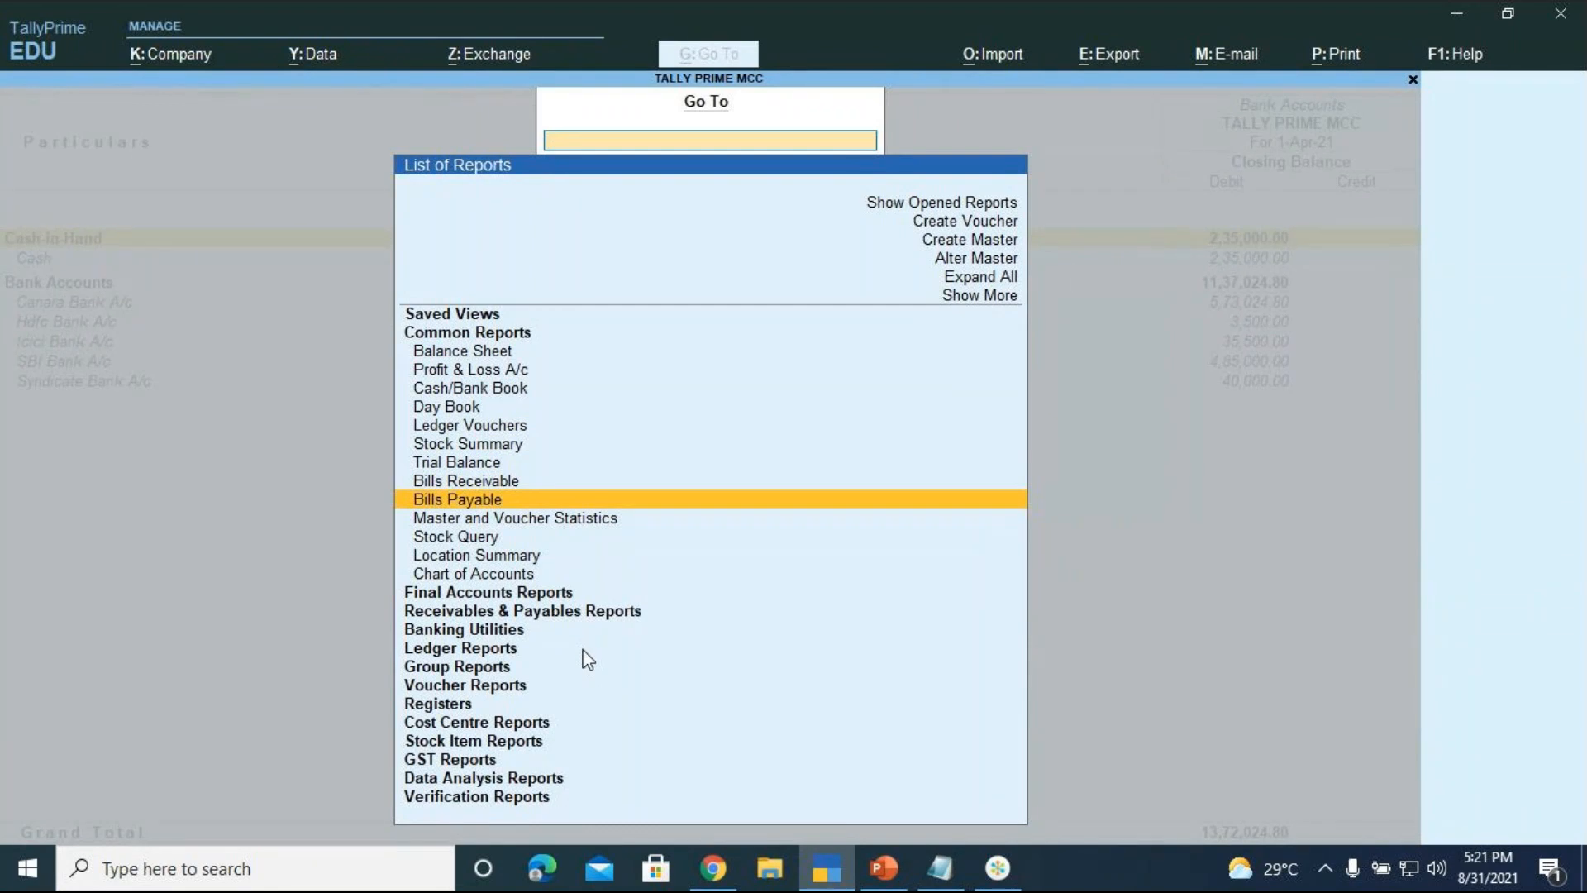
key("Return")
key("shift+Return")
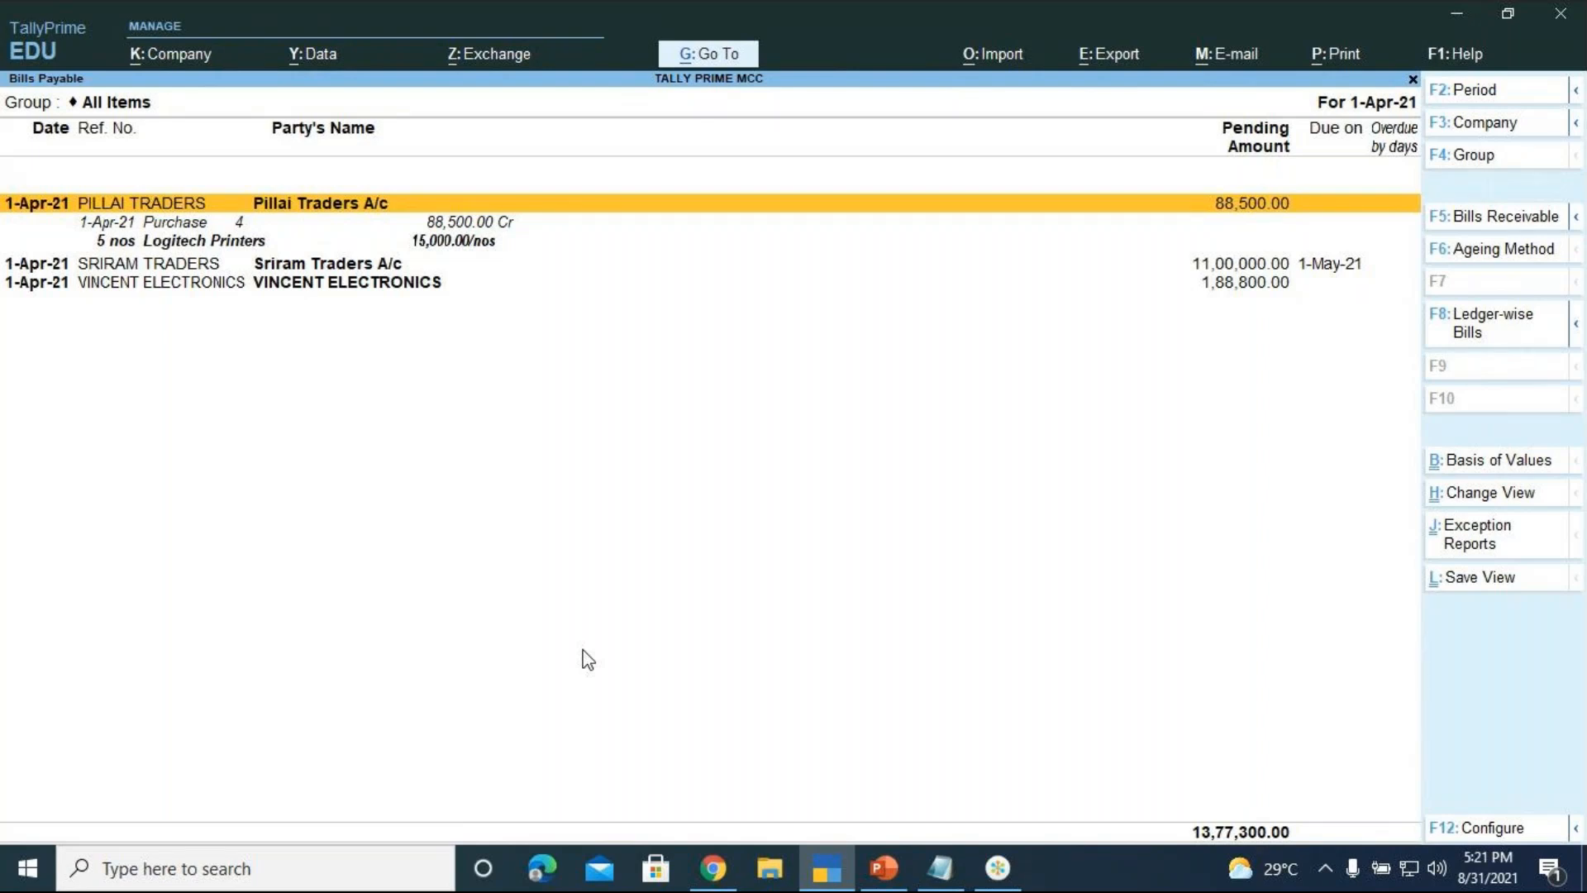
key("alt+F1")
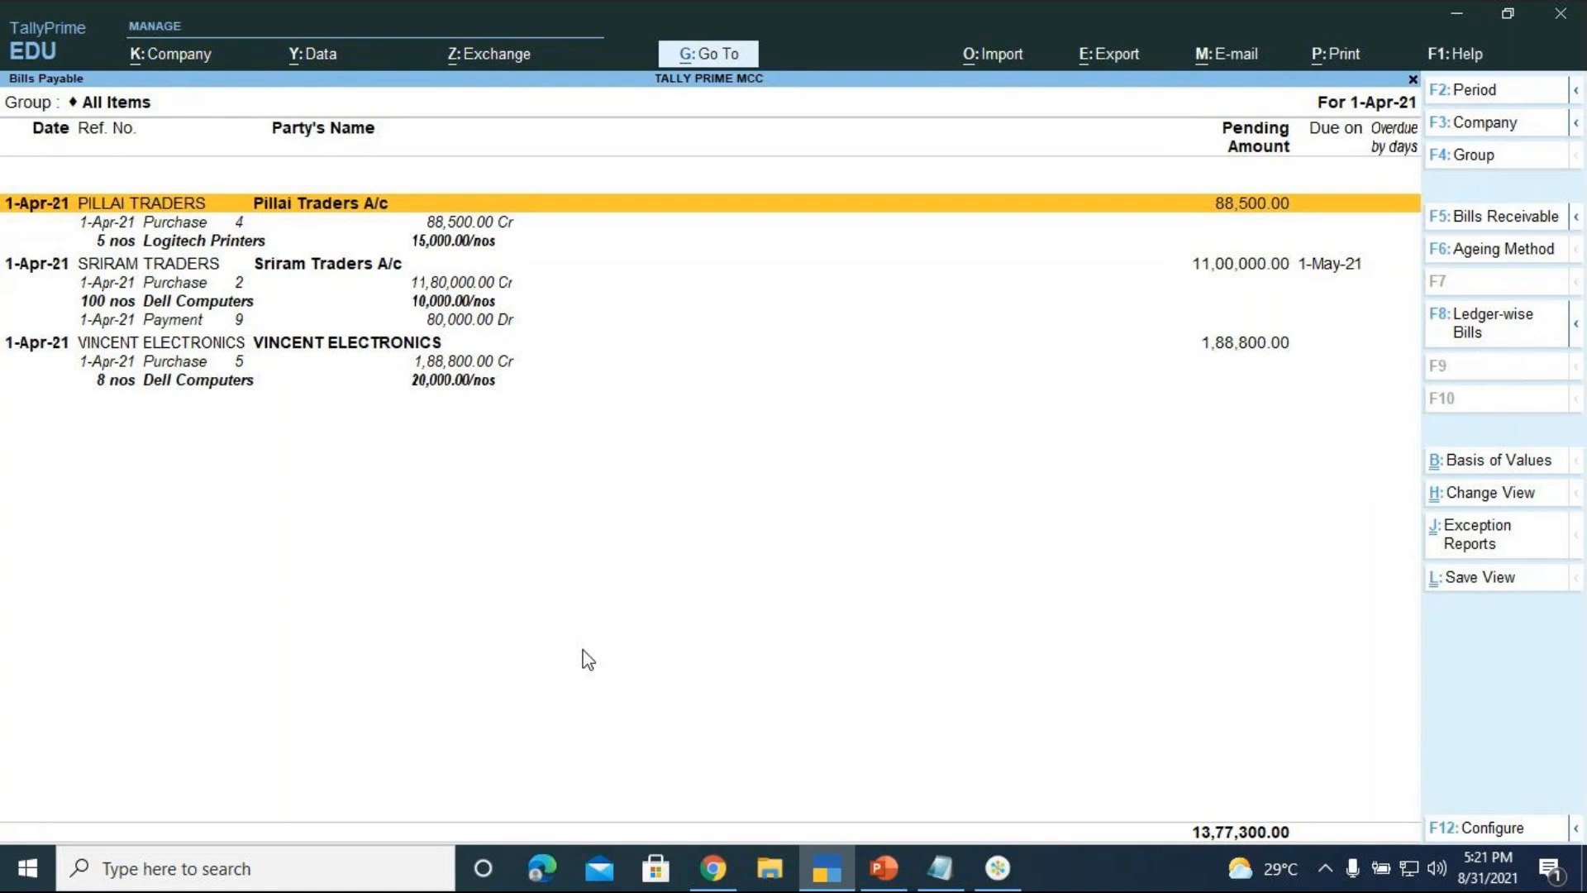
key("alt+g")
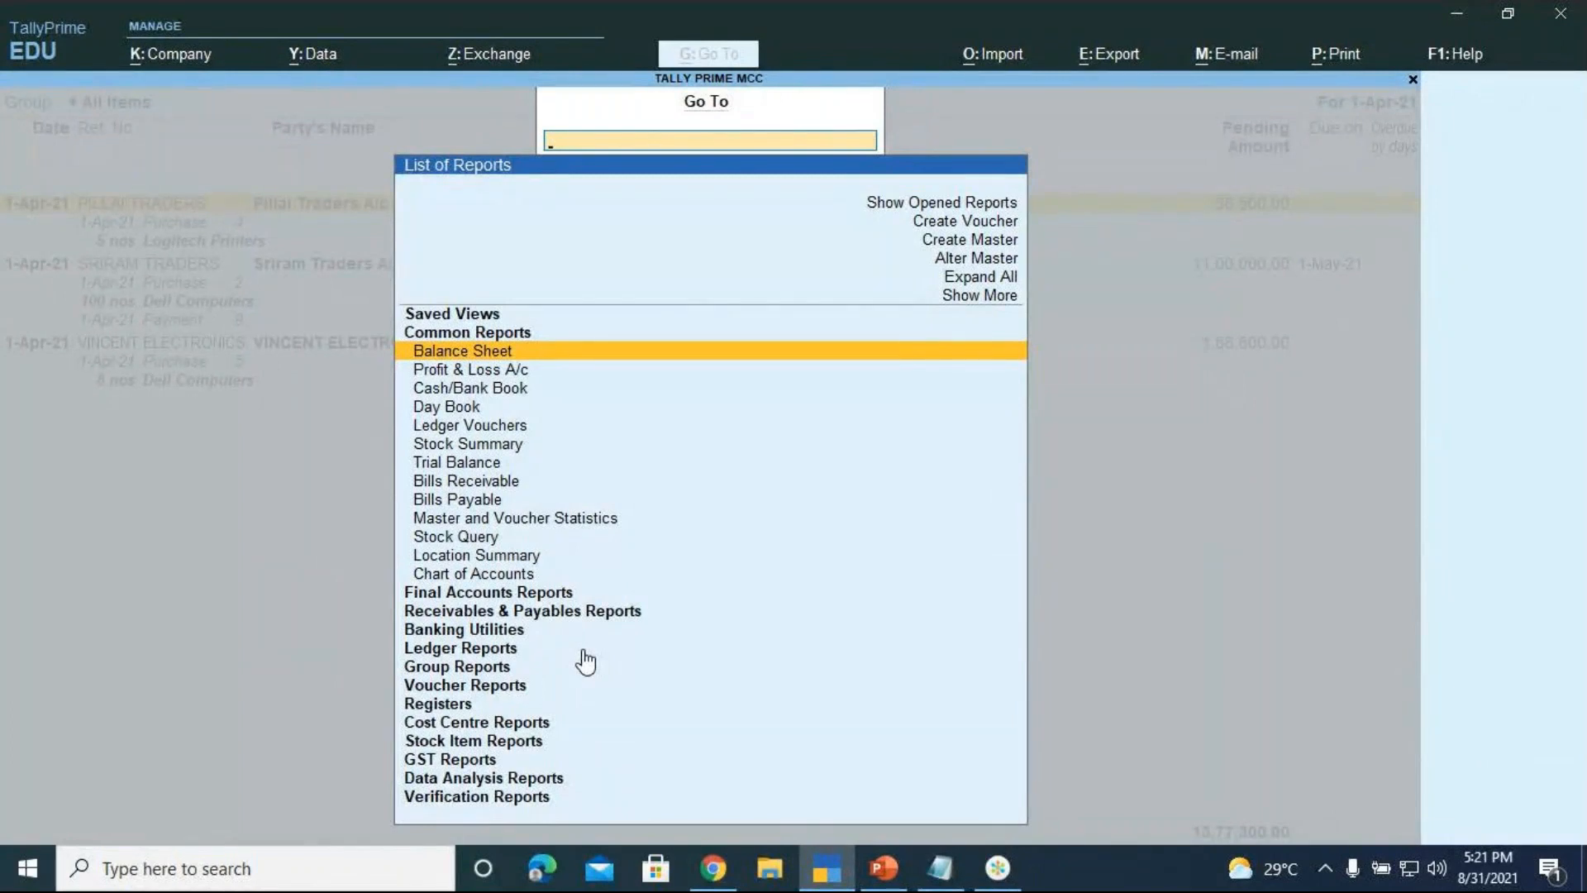
Expand the additional reports list and open the Receivables & Payables Reports group
key("Down")
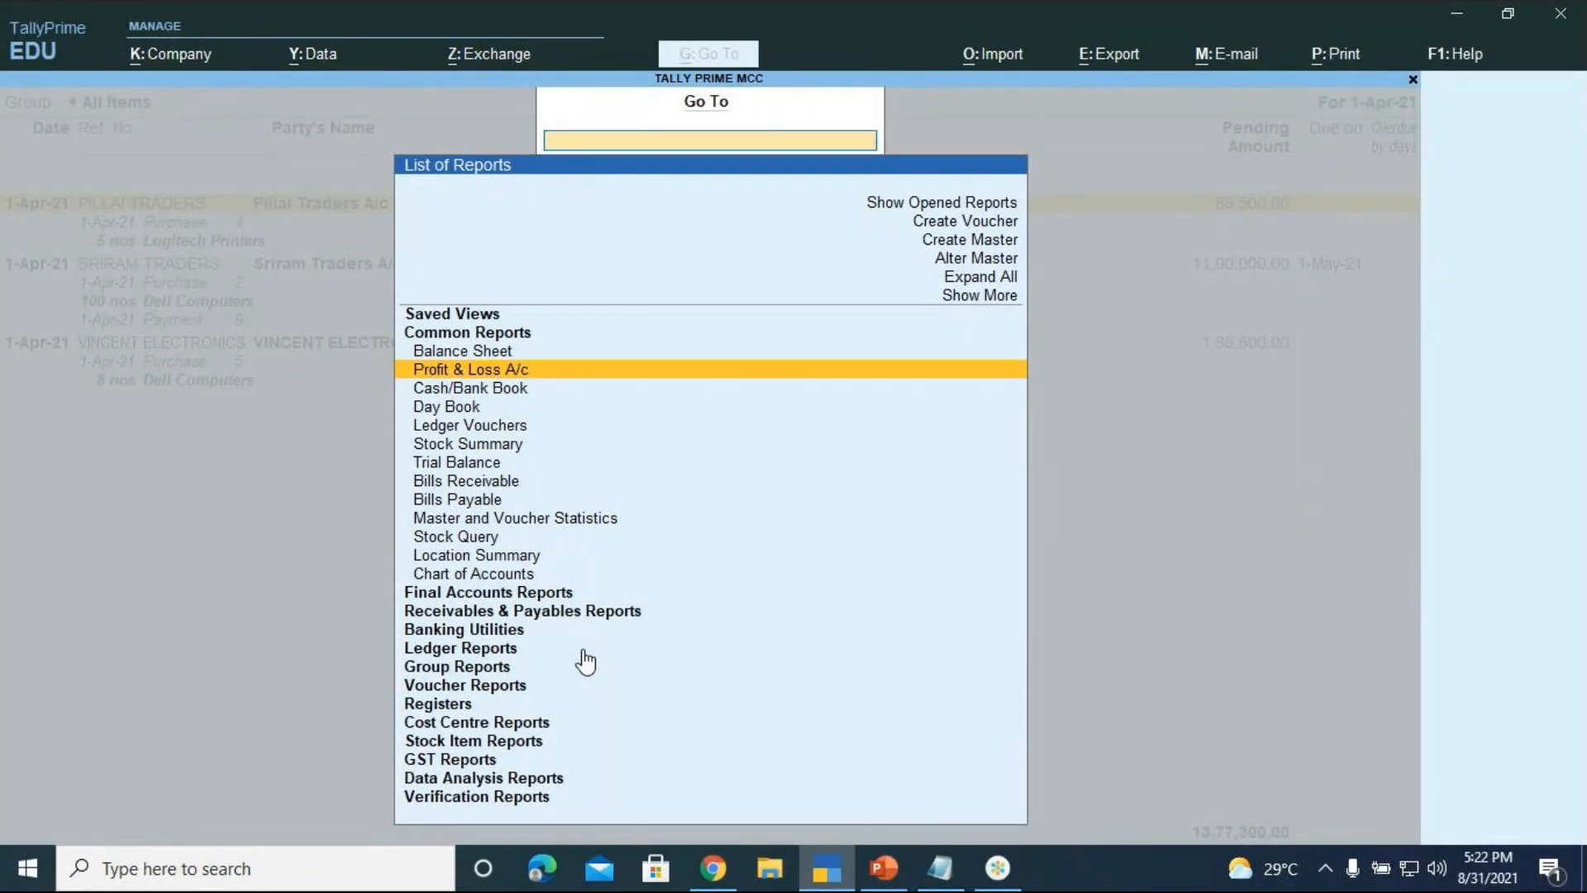
key("Down")
key("Down")
key("Down")
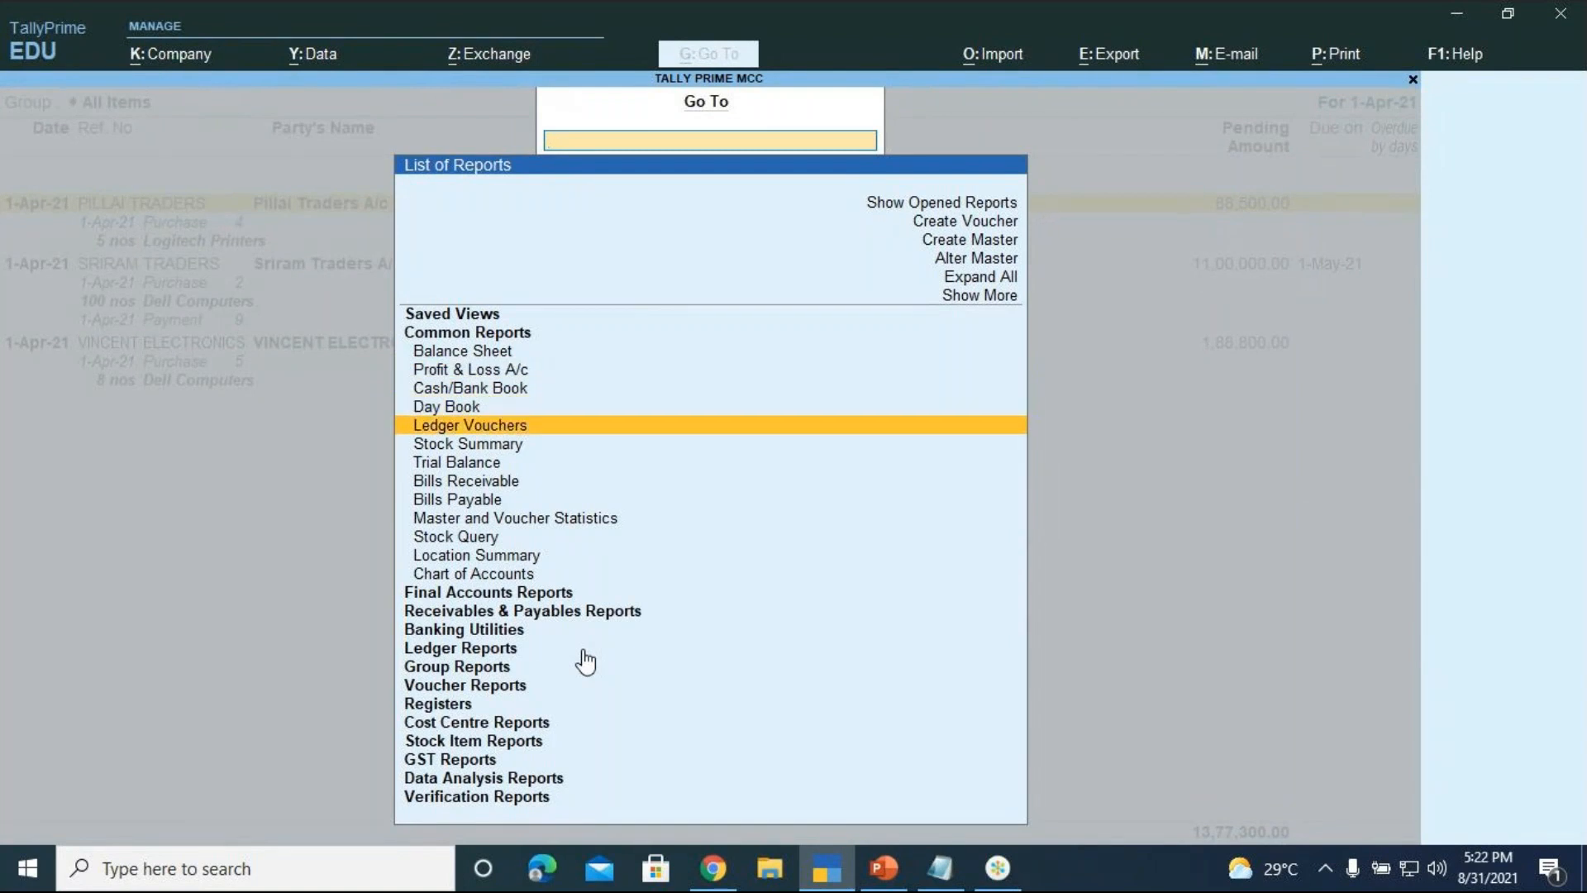
key("Up")
key("Up")
key("Up")
key("Up")
key("Up")
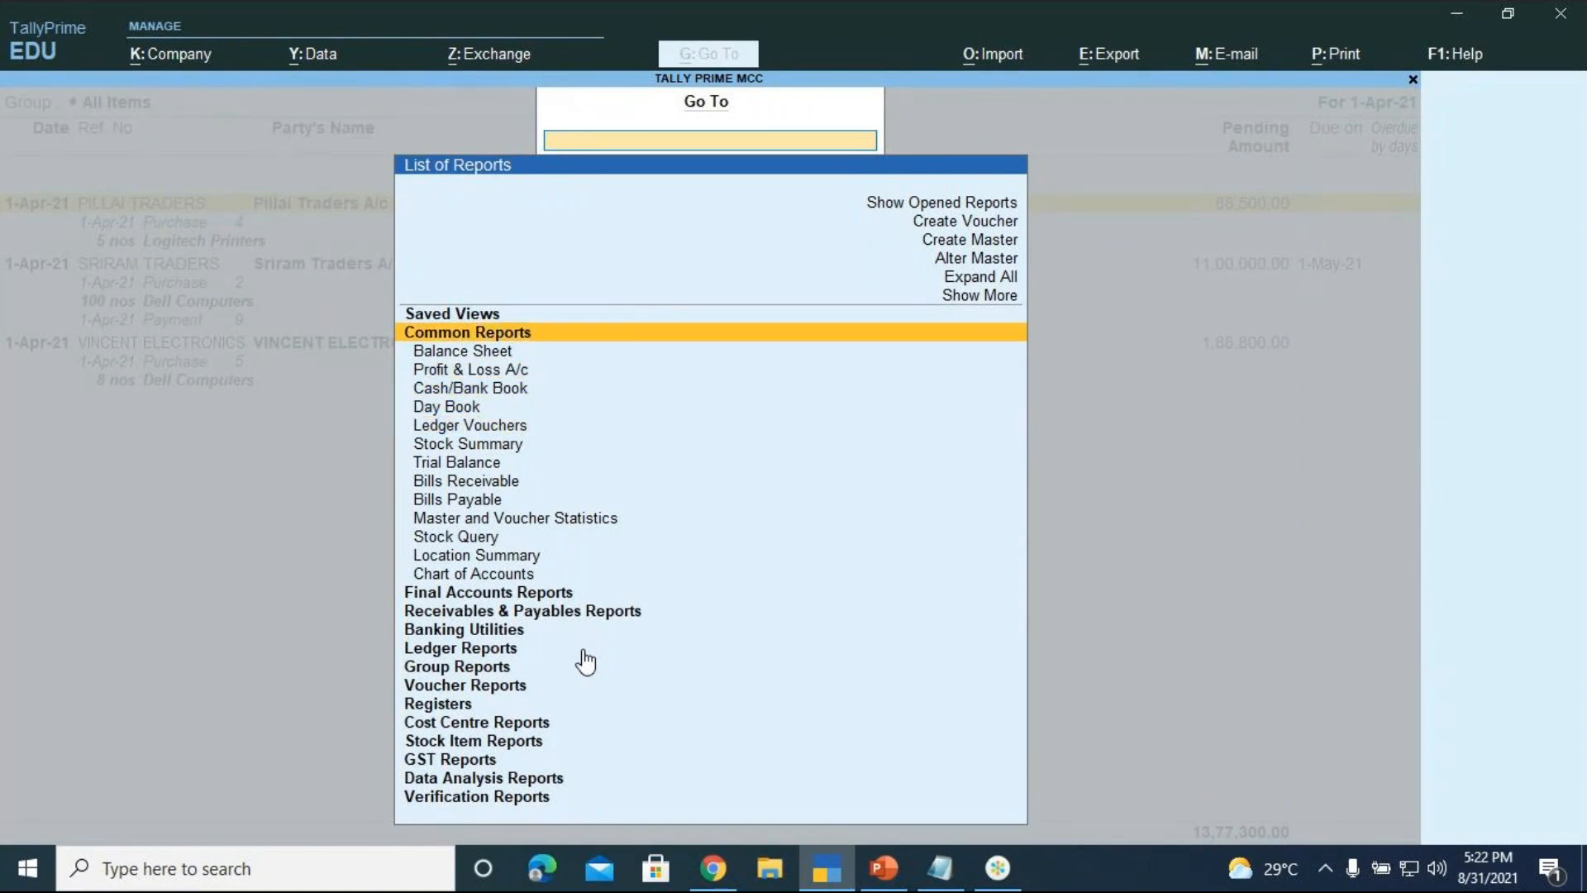
key("Return")
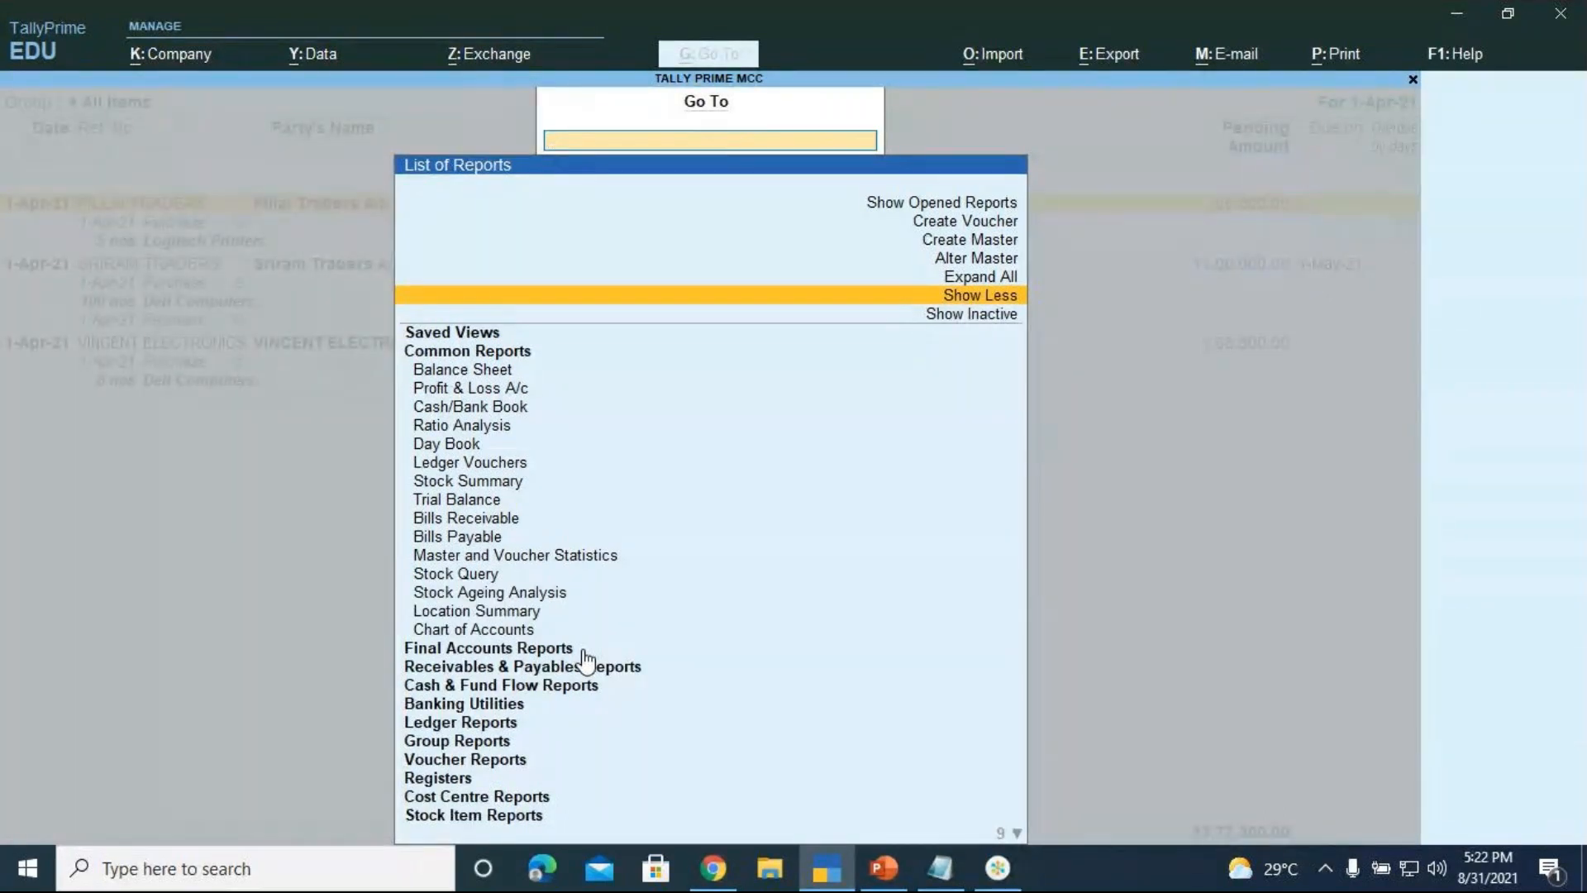
key("Down")
key("Down")
key("Down")
key("Down")
key("Down")
key("Down")
key("Down")
key("Down")
key("Down")
key("Down")
key("Down")
key("Down")
key("Down")
key("Down")
key("Down")
key("Down")
key("Down")
key("Down")
key("Down")
key("Down")
key("Down")
key("Down")
key("Down")
key("Down")
key("Down")
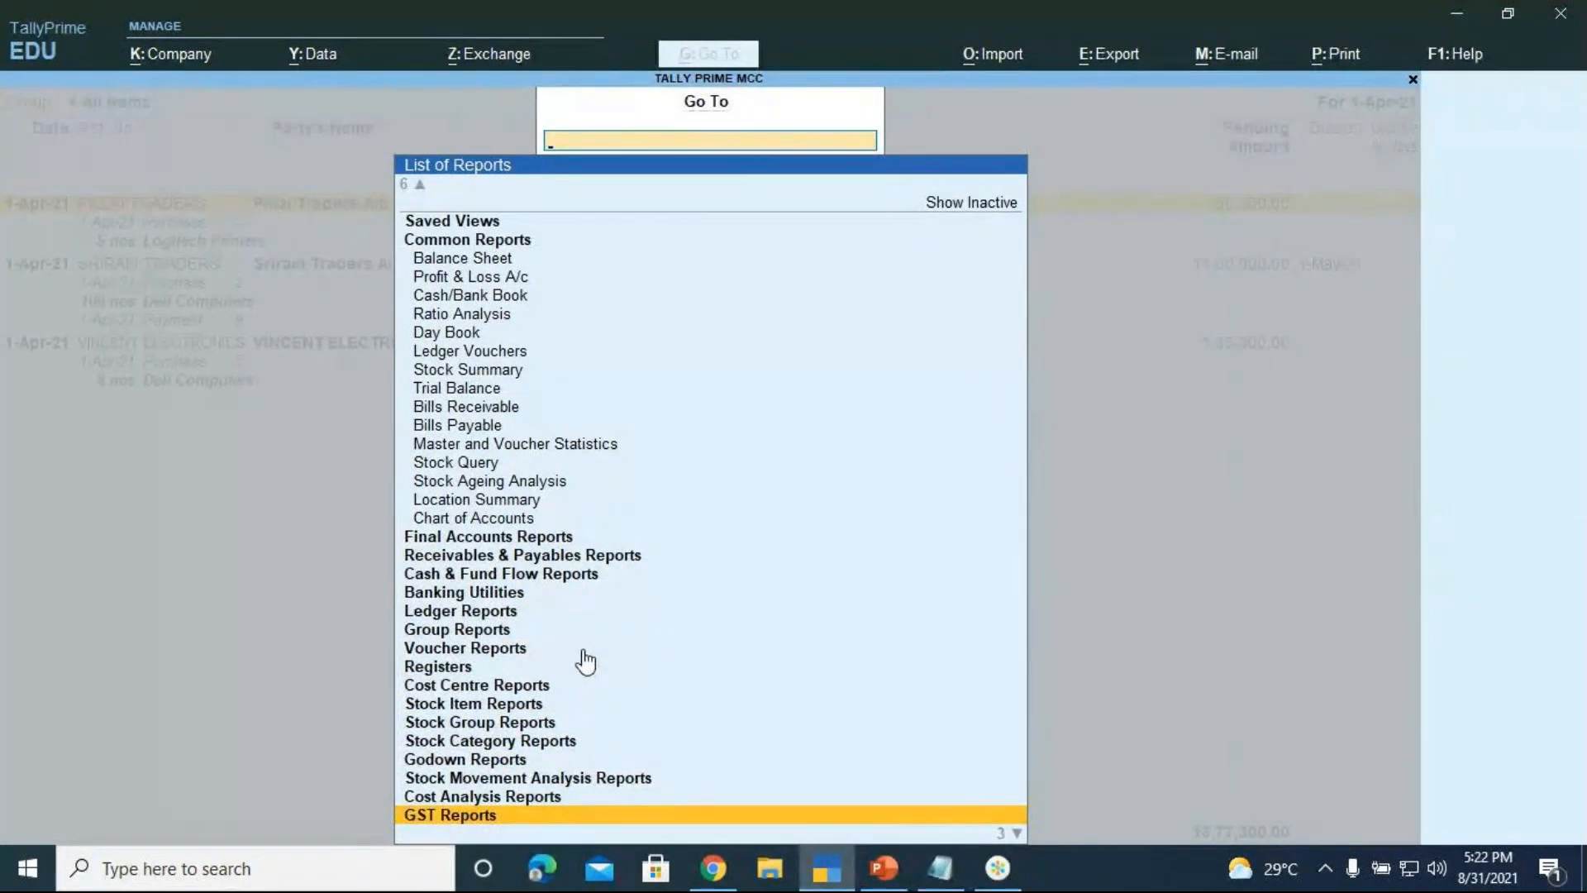
key("Down")
key("Down")
key("Down")
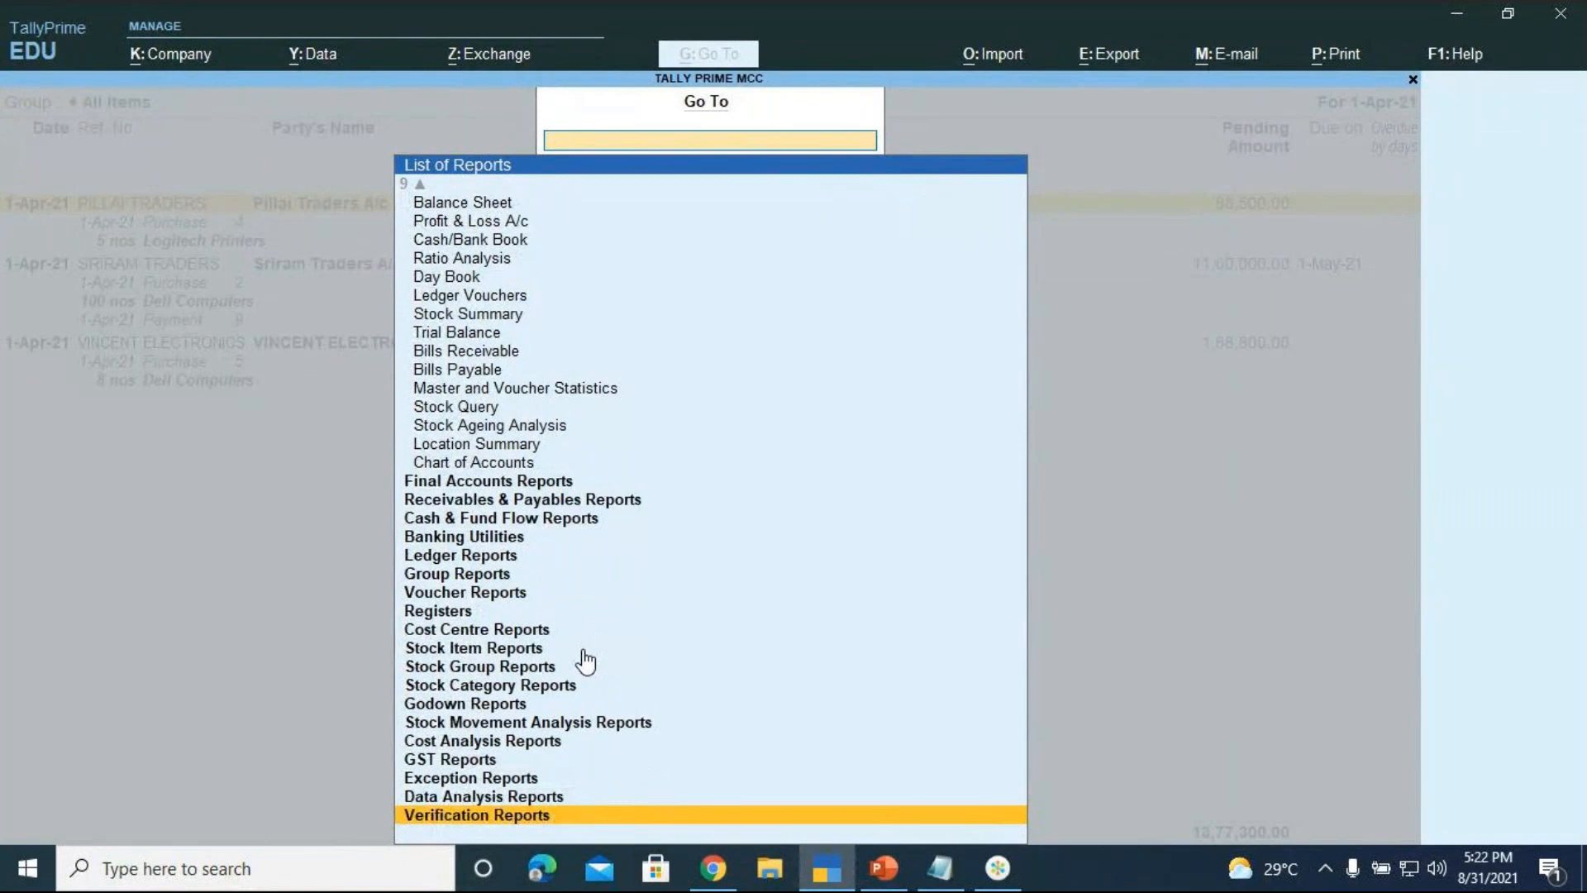
key("Up")
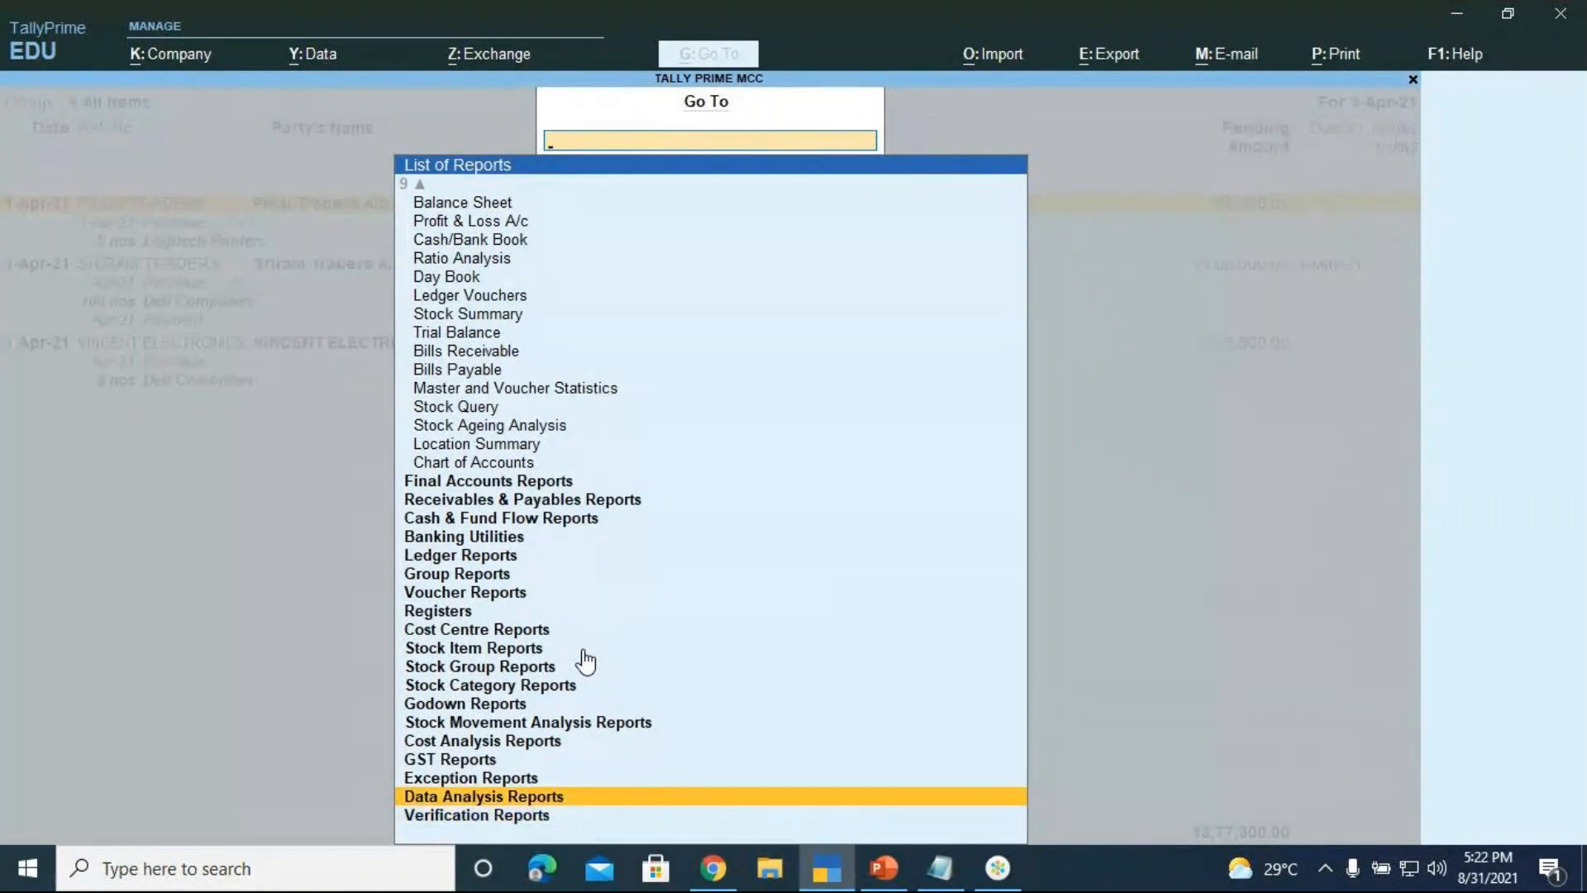
key("Up")
key("Up")
key("Up")
key("Up")
key("Up")
key("Up")
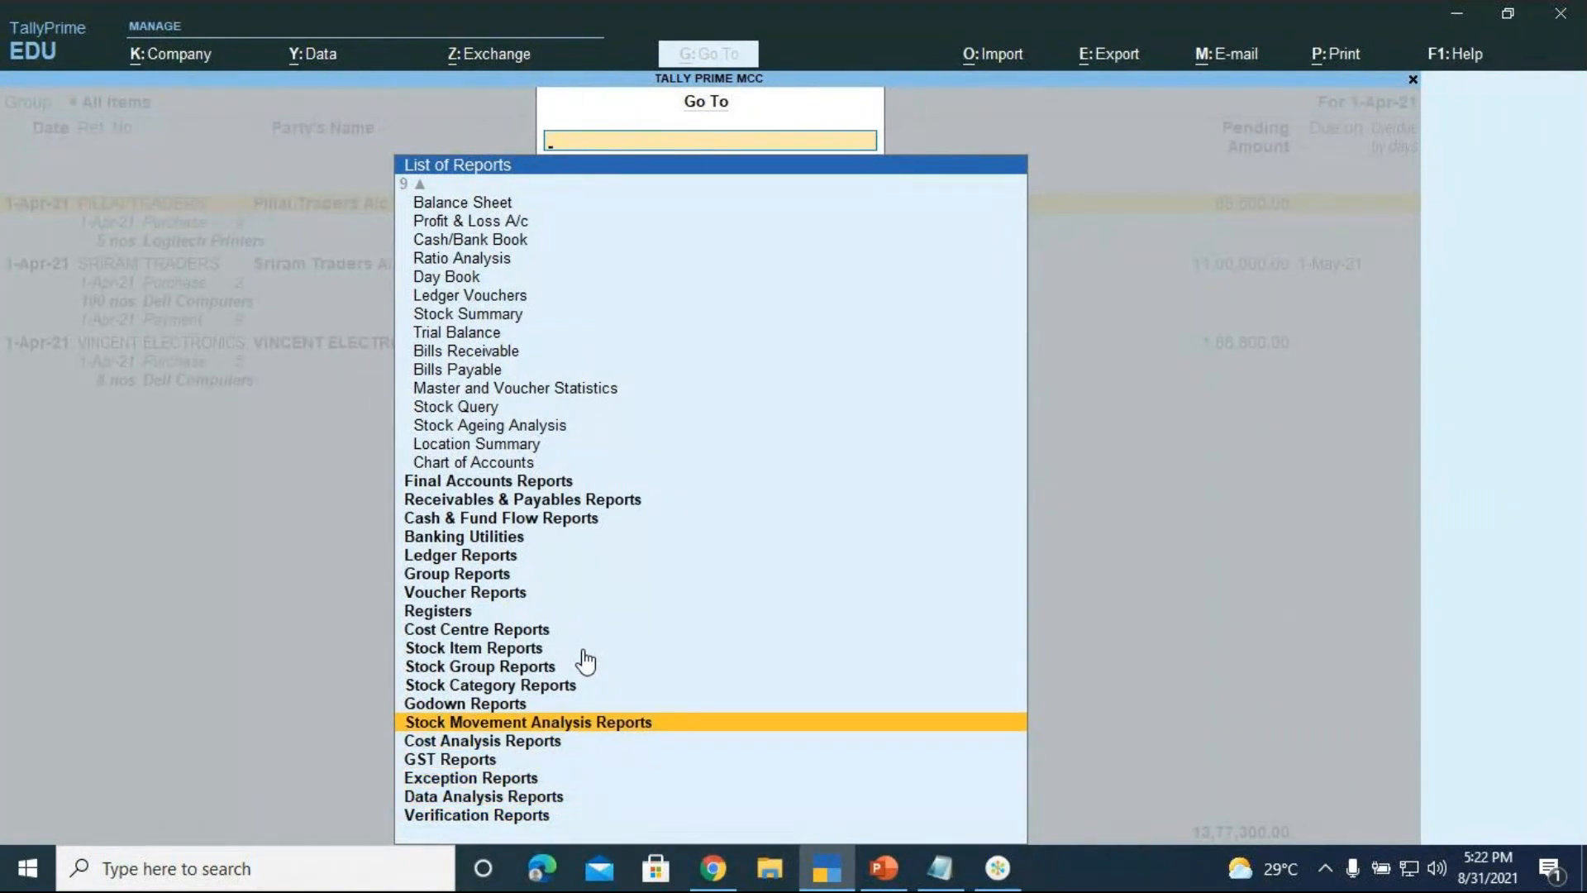
key("Up")
key("Up")
key("Up")
key("Up")
key("Up")
key("Up")
key("Up")
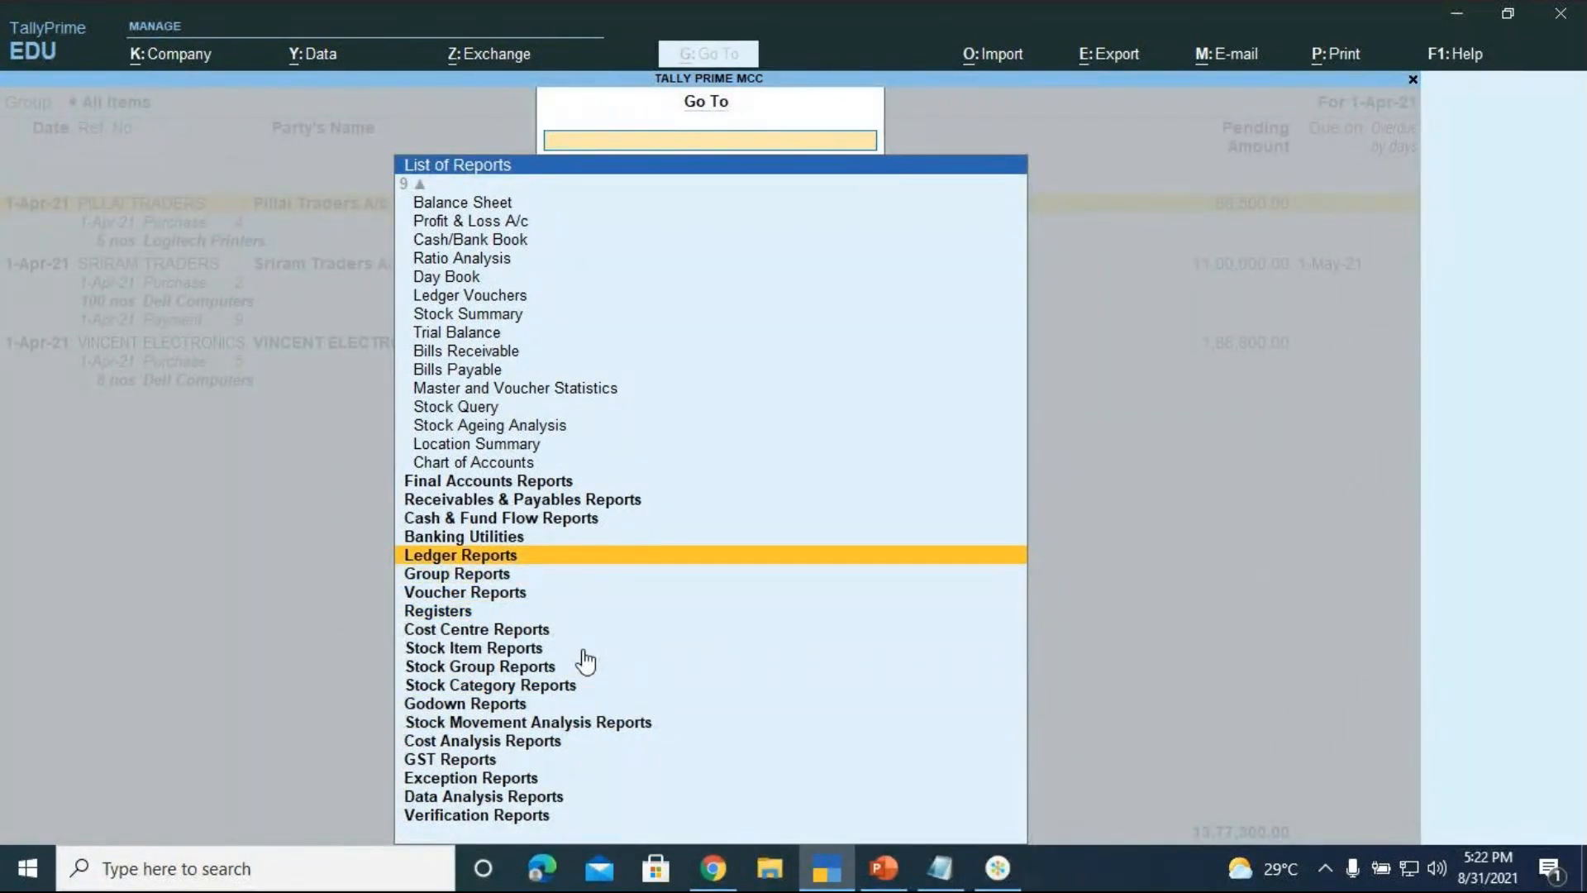
key("Up")
key("Up")
key("Up")
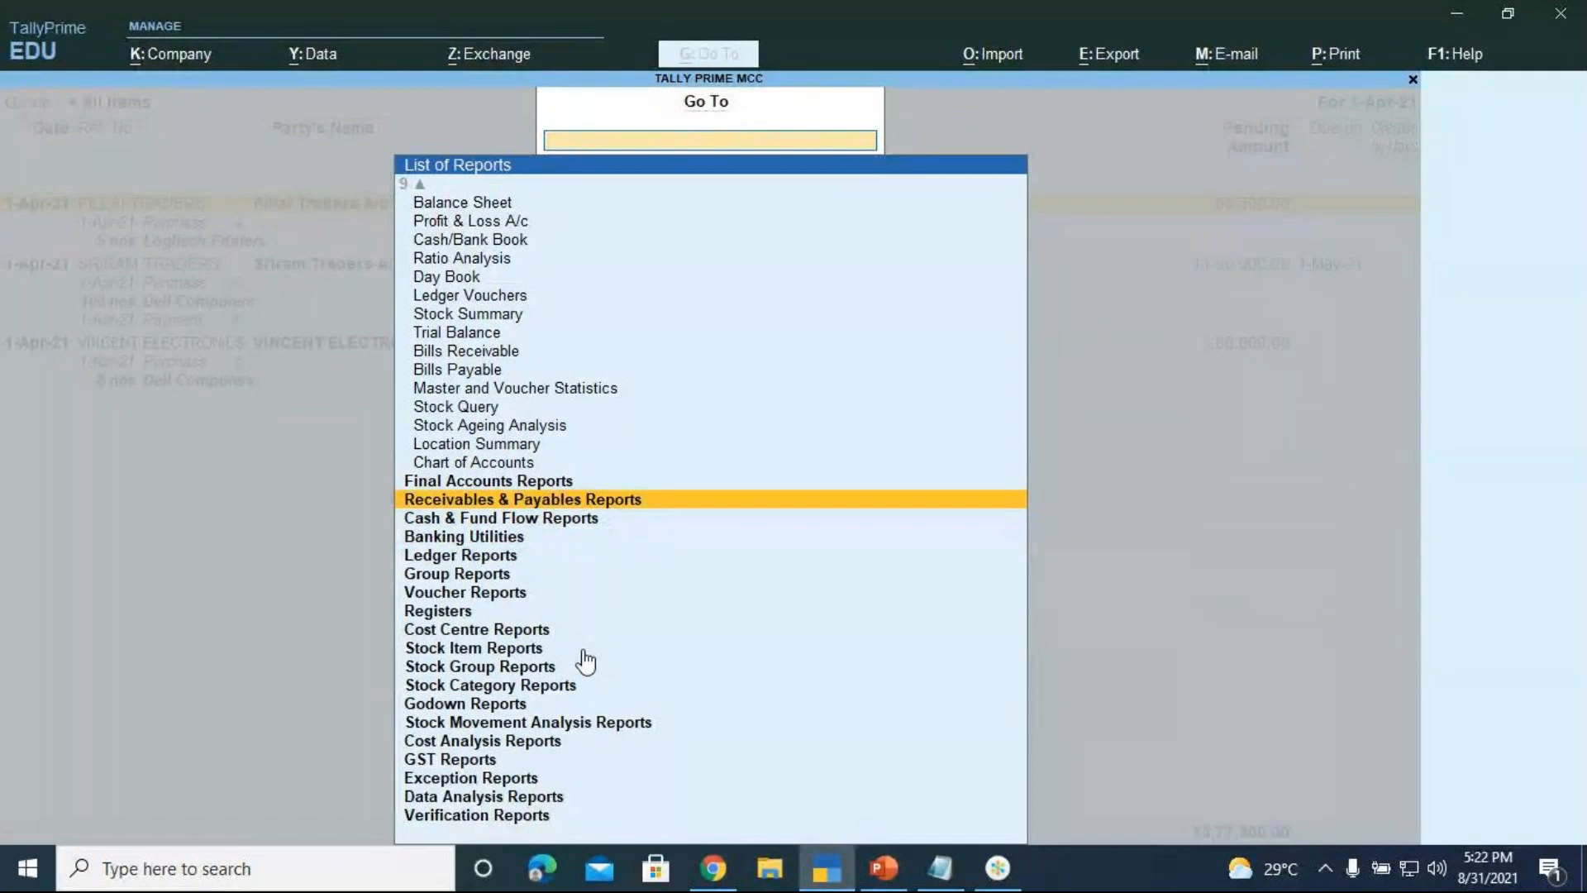
key("Down")
key("Down")
key("Down")
key("Down")
key("Down")
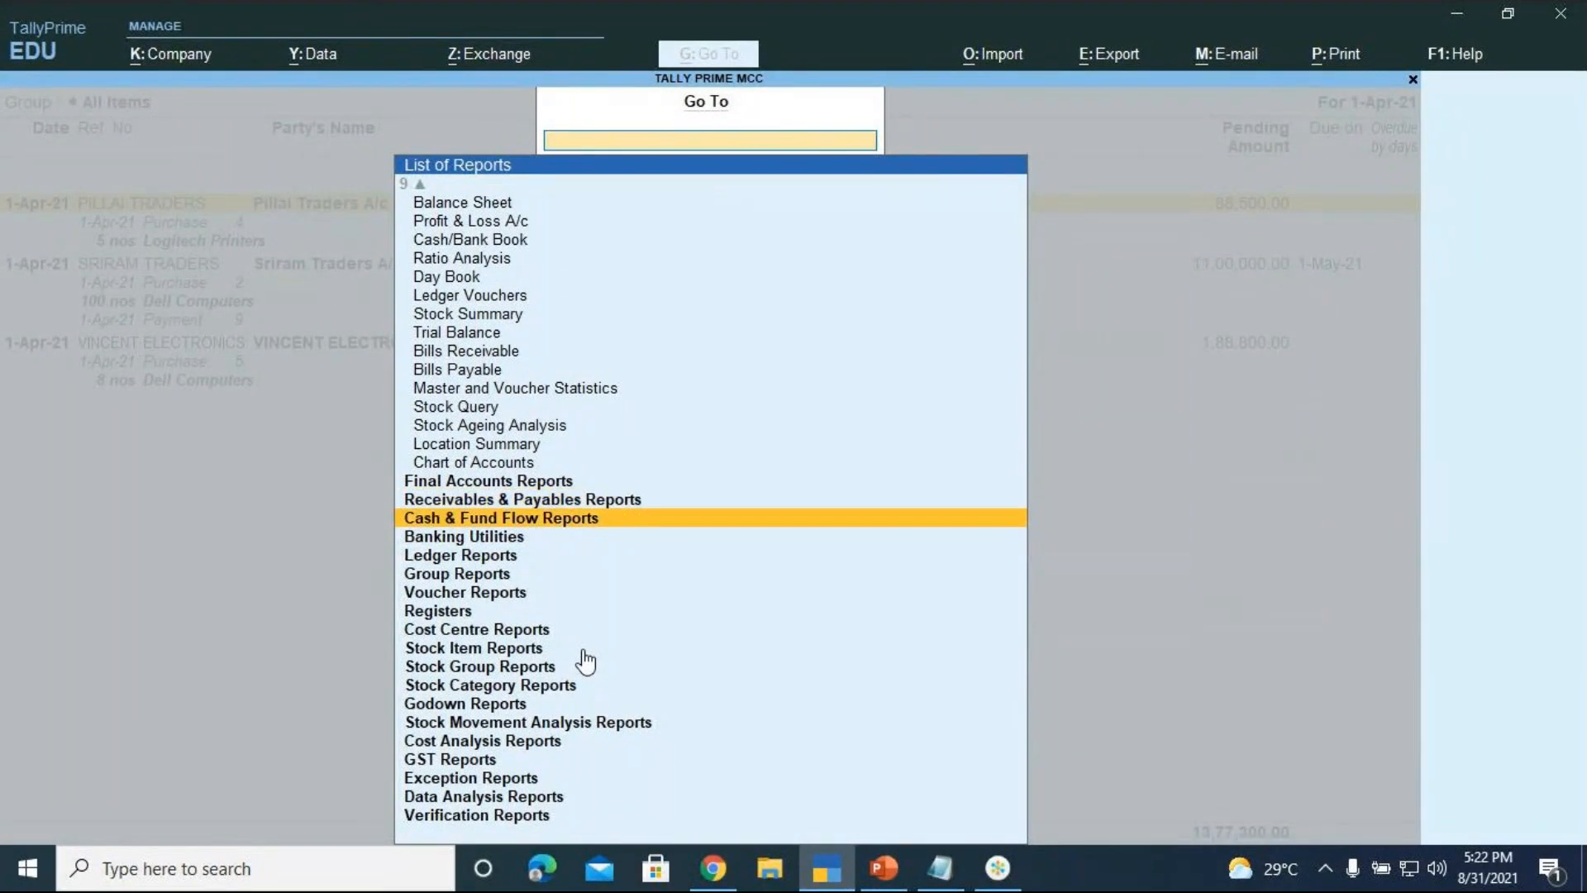
key("Up")
key("Up")
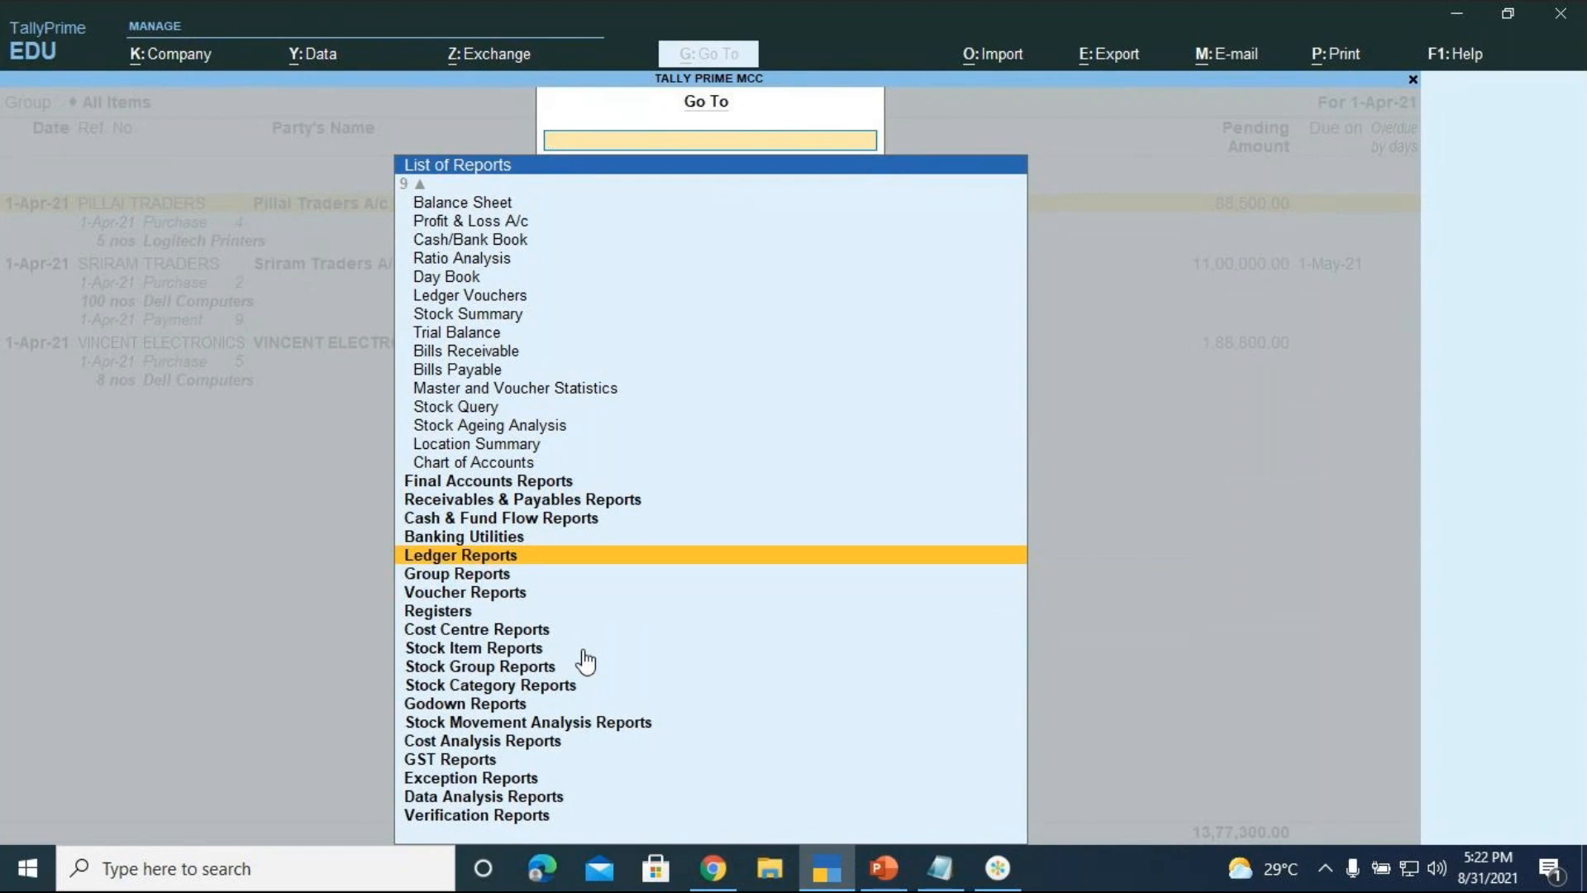
key("Up")
key("Up")
key("Up")
key("Return")
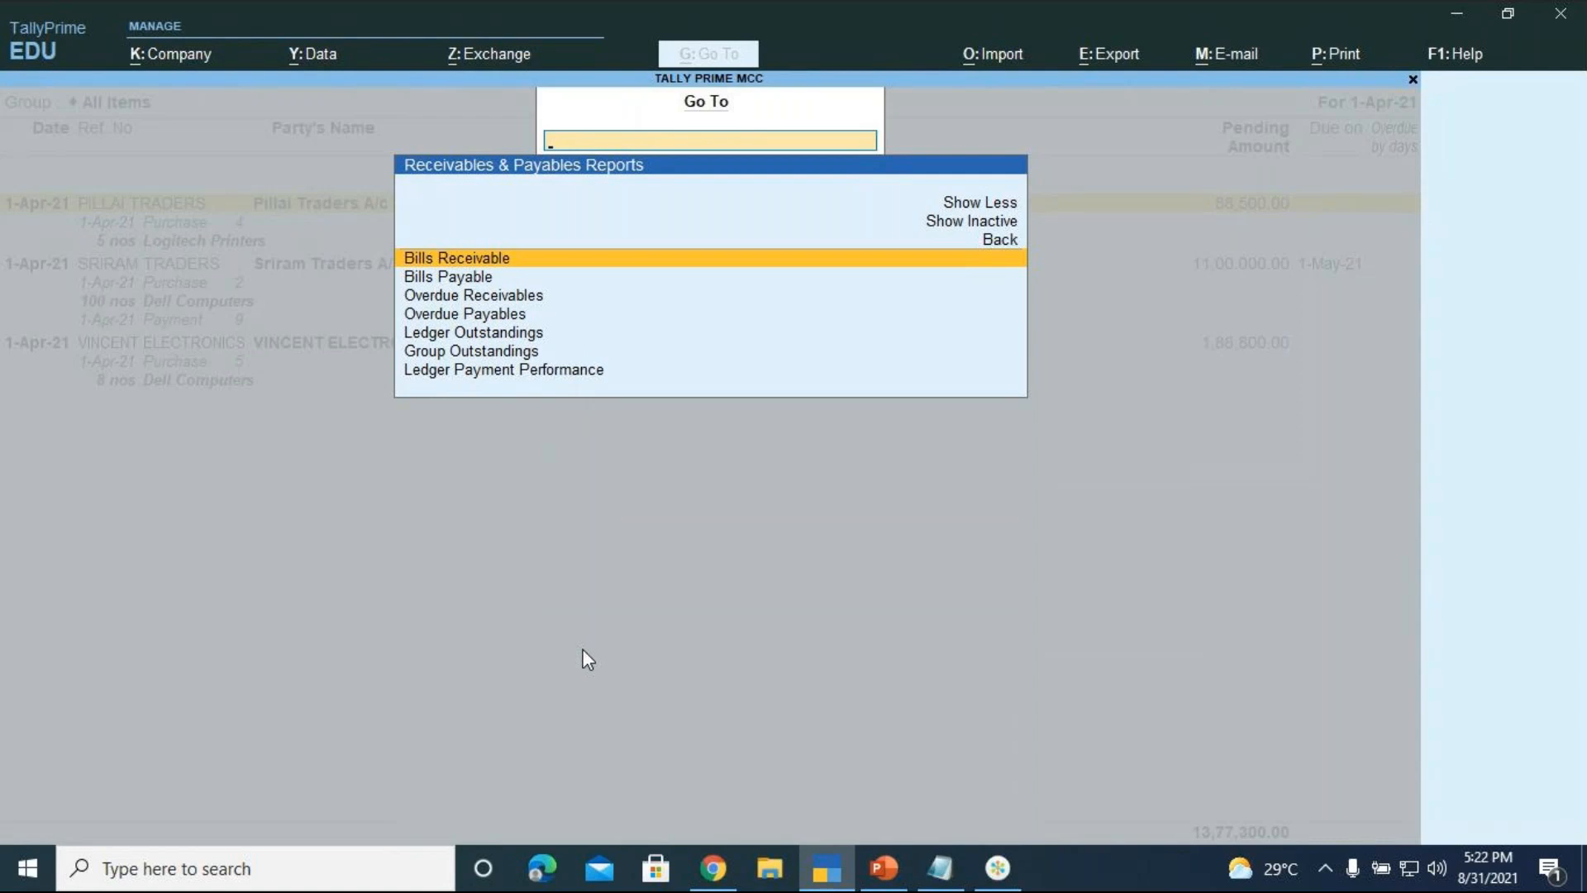
Open Ledger Outstandings for Pillai Traders A/c, showing its 88,500.00 Cr pending bill
key("Down")
key("Down")
key("Down")
key("Down")
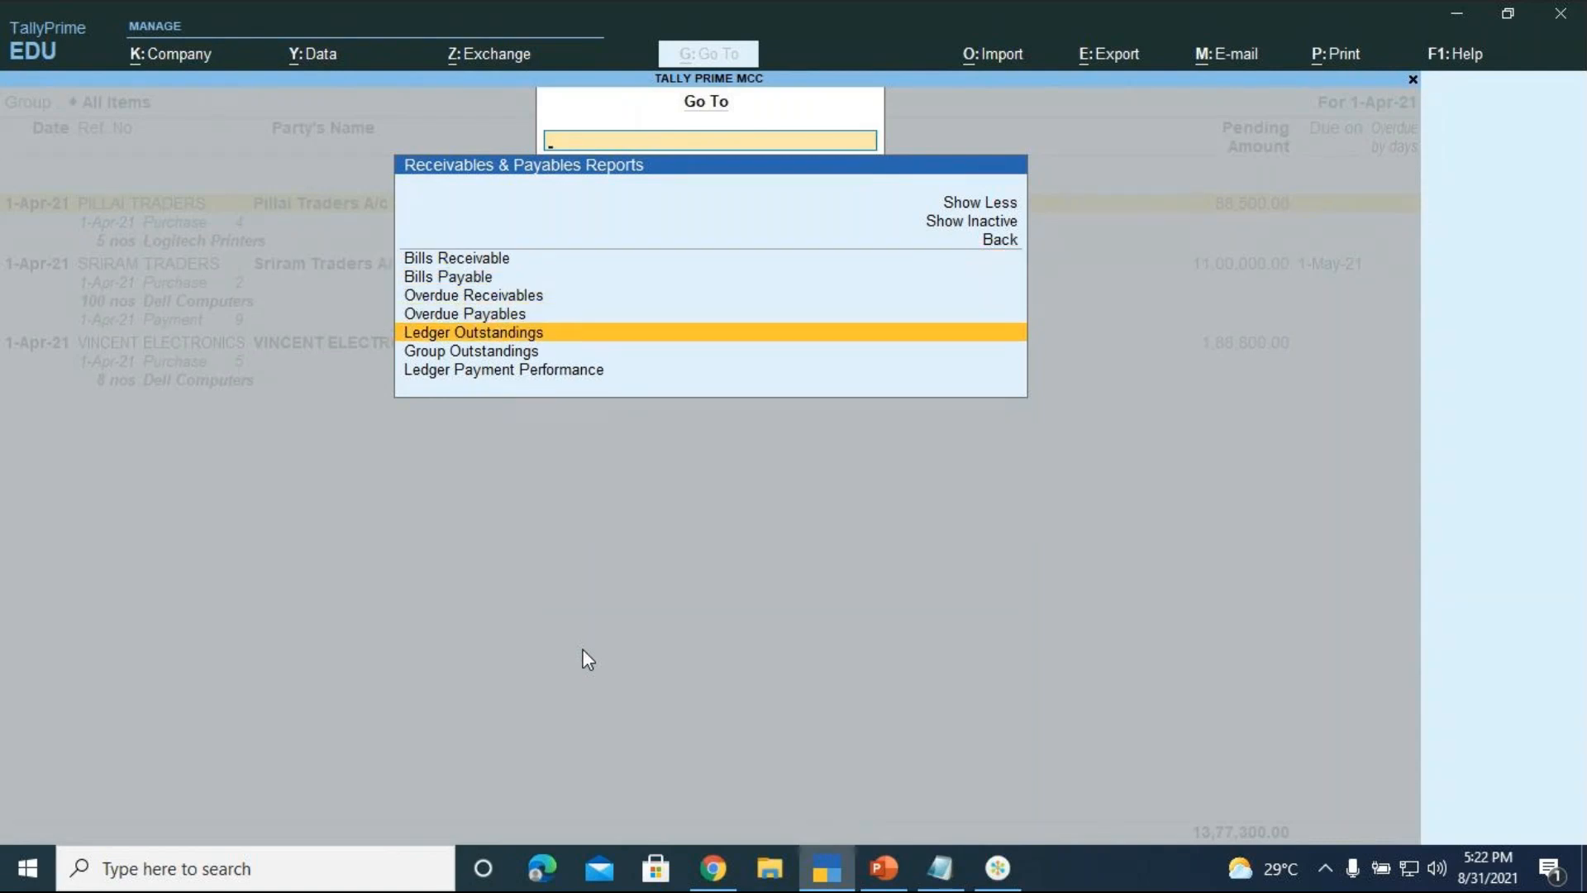
key("Return")
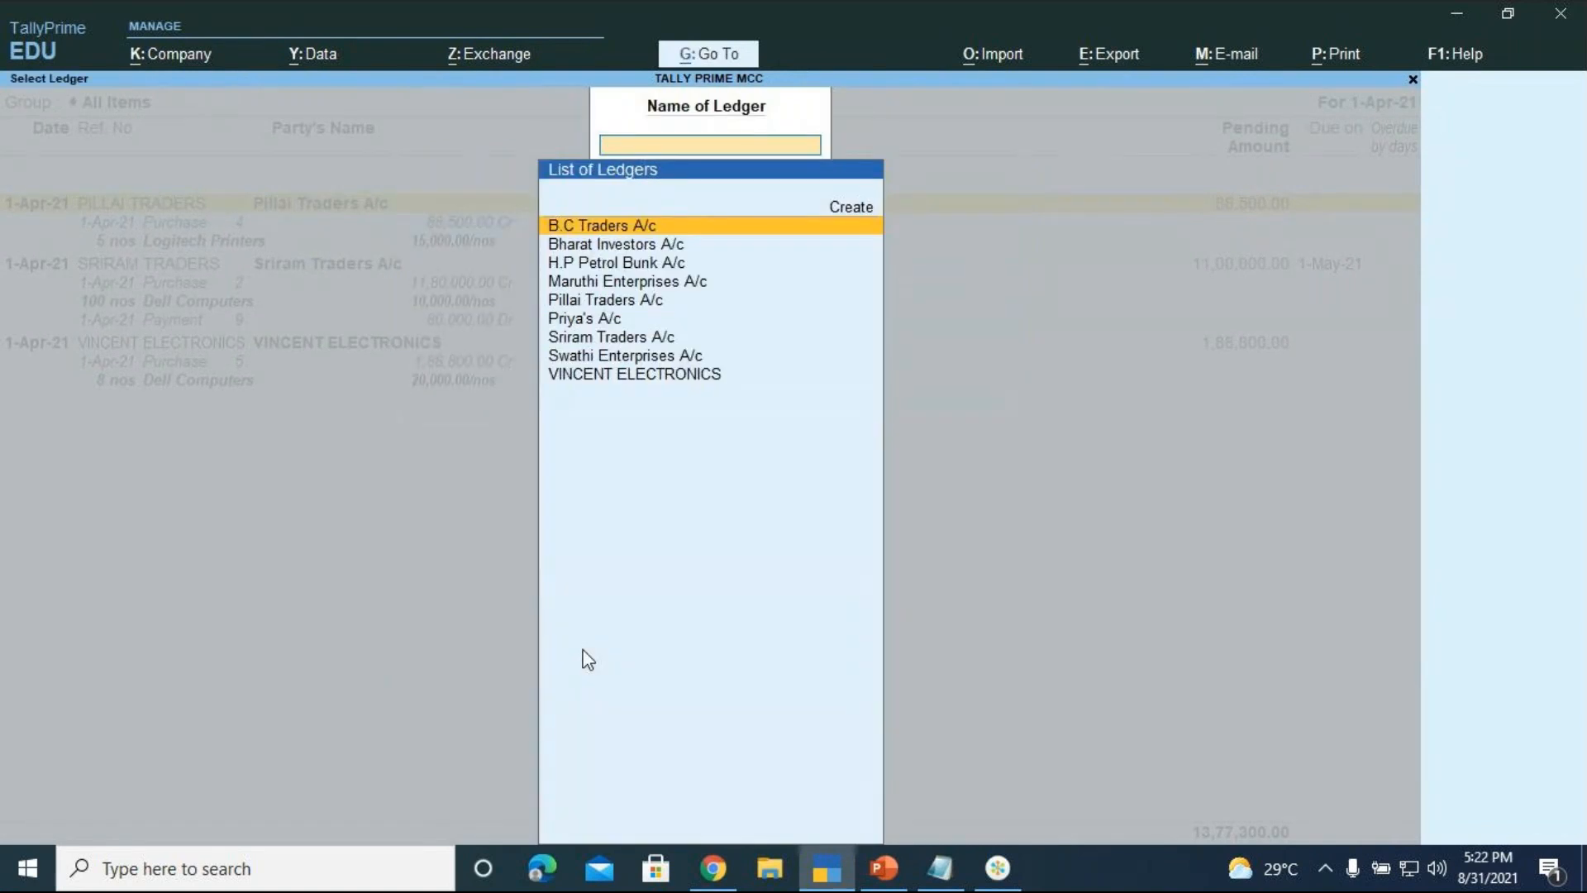
key("Down")
key("Down")
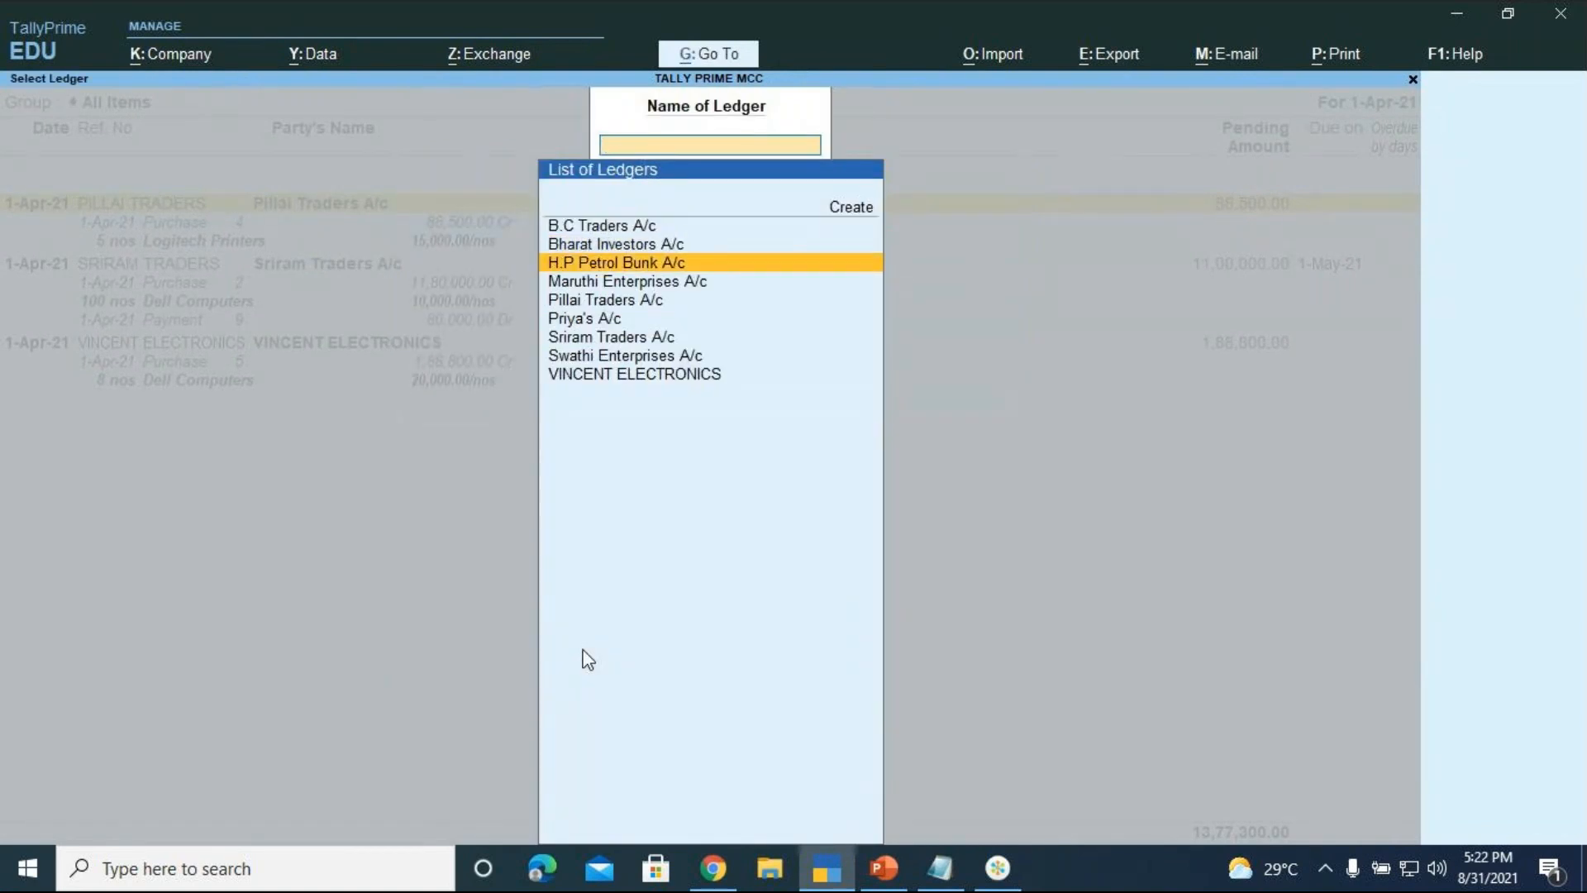
key("Down")
key("Down")
key("Down")
key("Down")
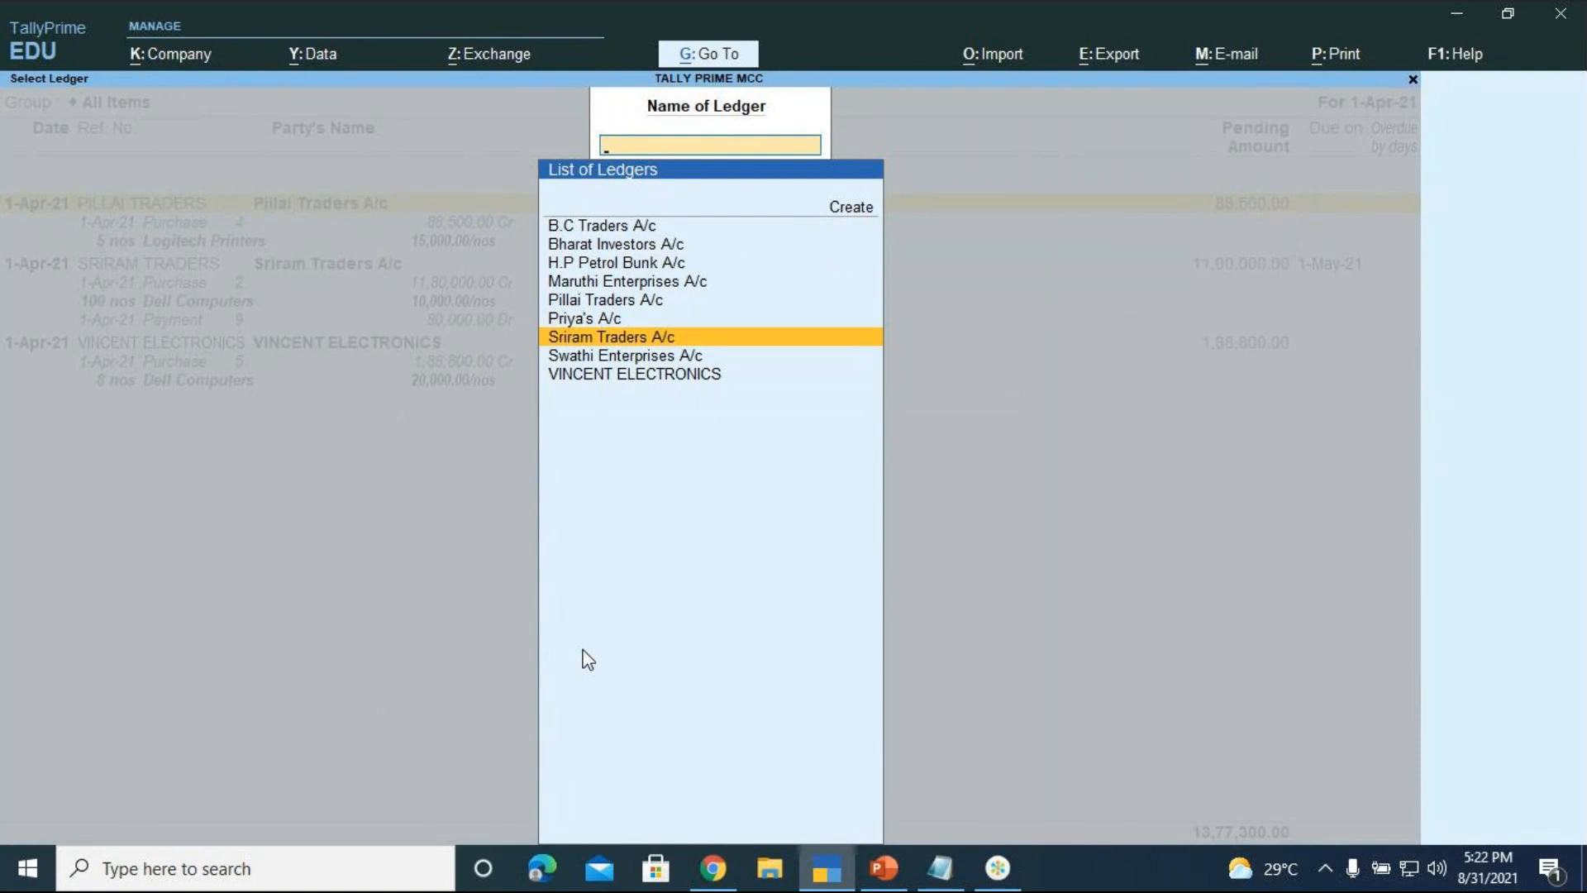
key("Down")
key("Down")
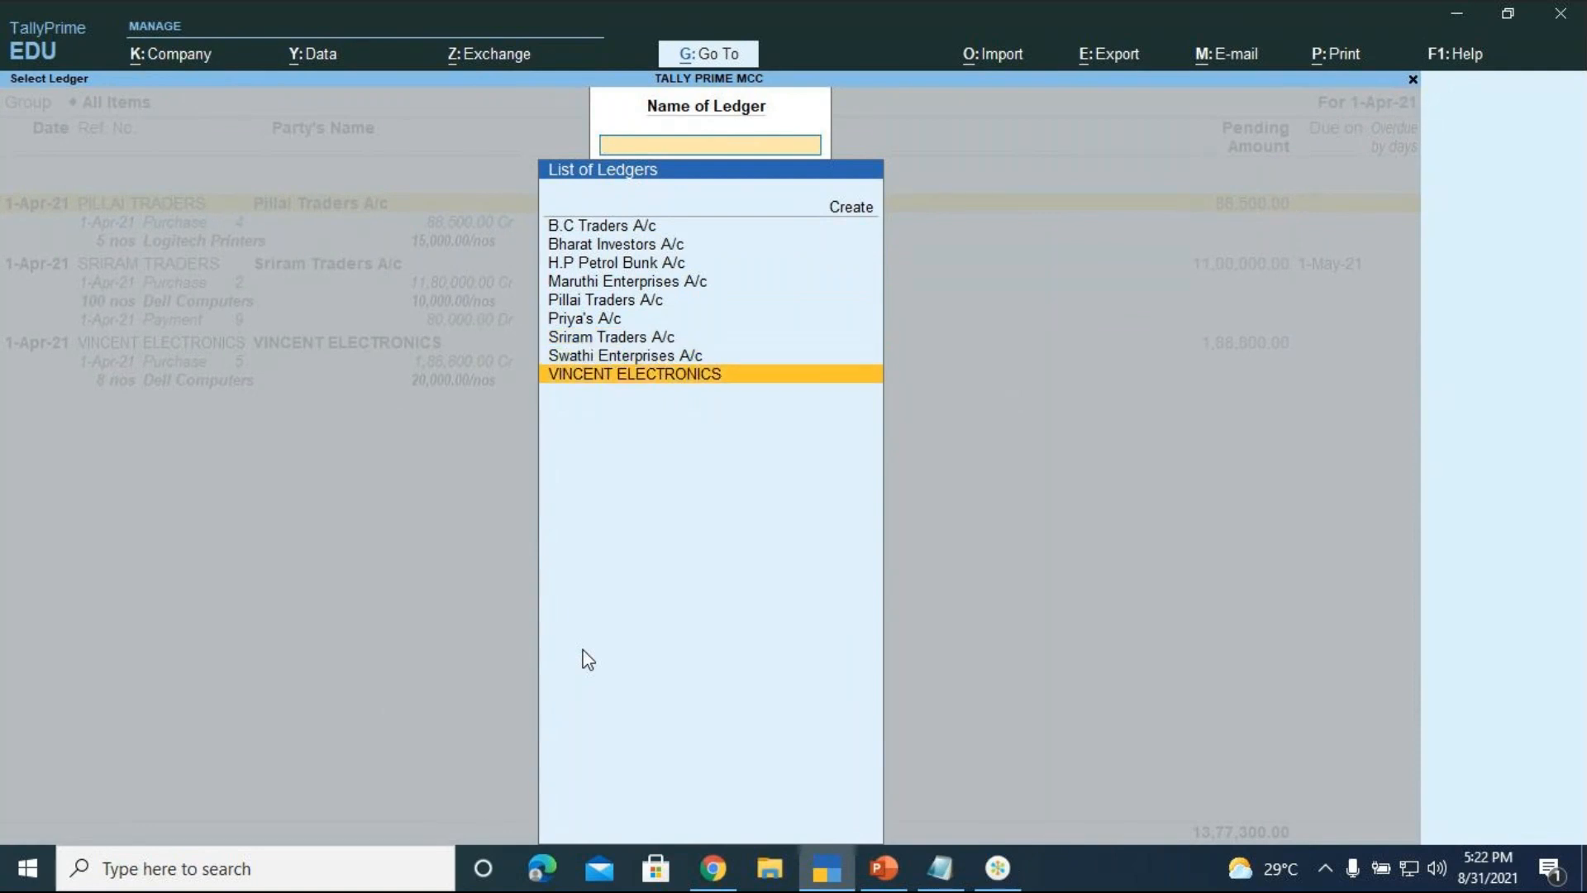
key("Up")
key("Up")
key("Up")
key("Up")
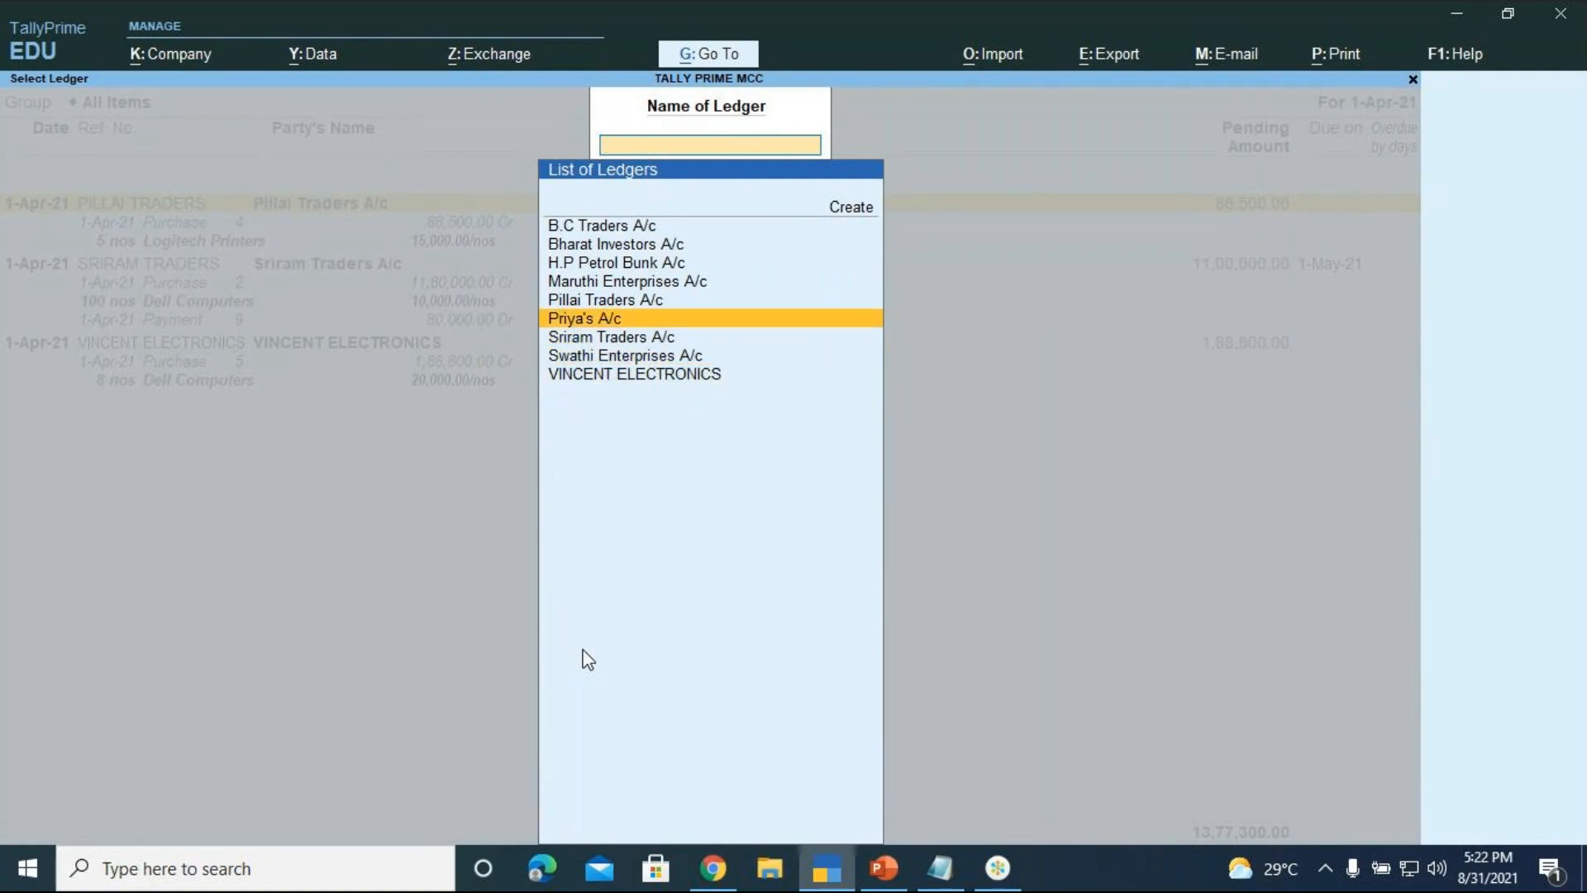
key("Return")
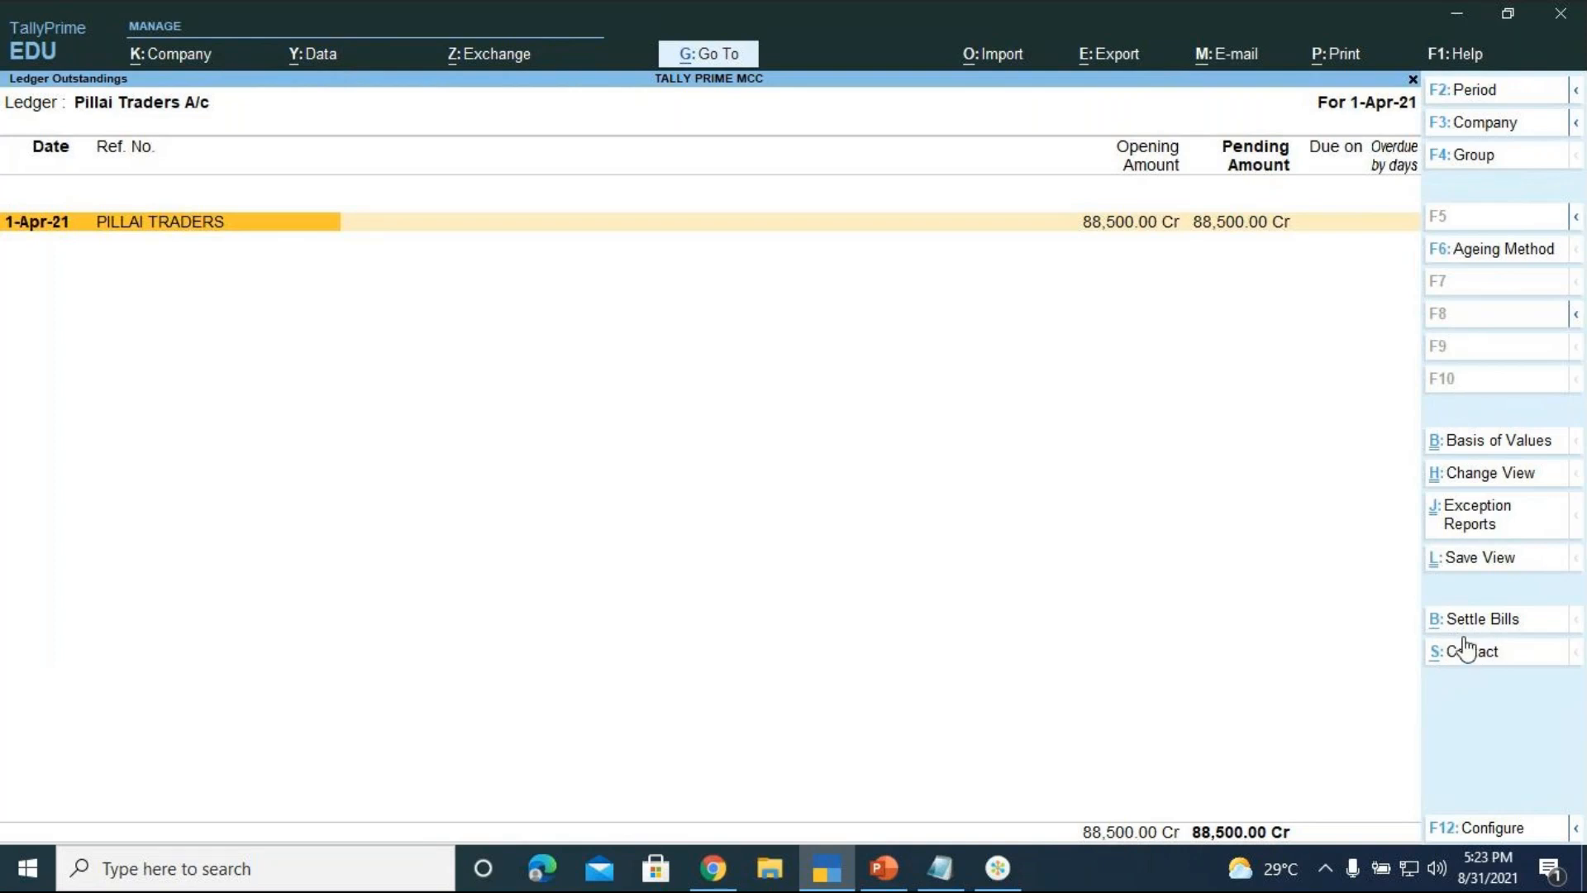
Start settling Pillai Traders' 88,500.00 Cr bill as a Payment with Settle Bills
key("alt")
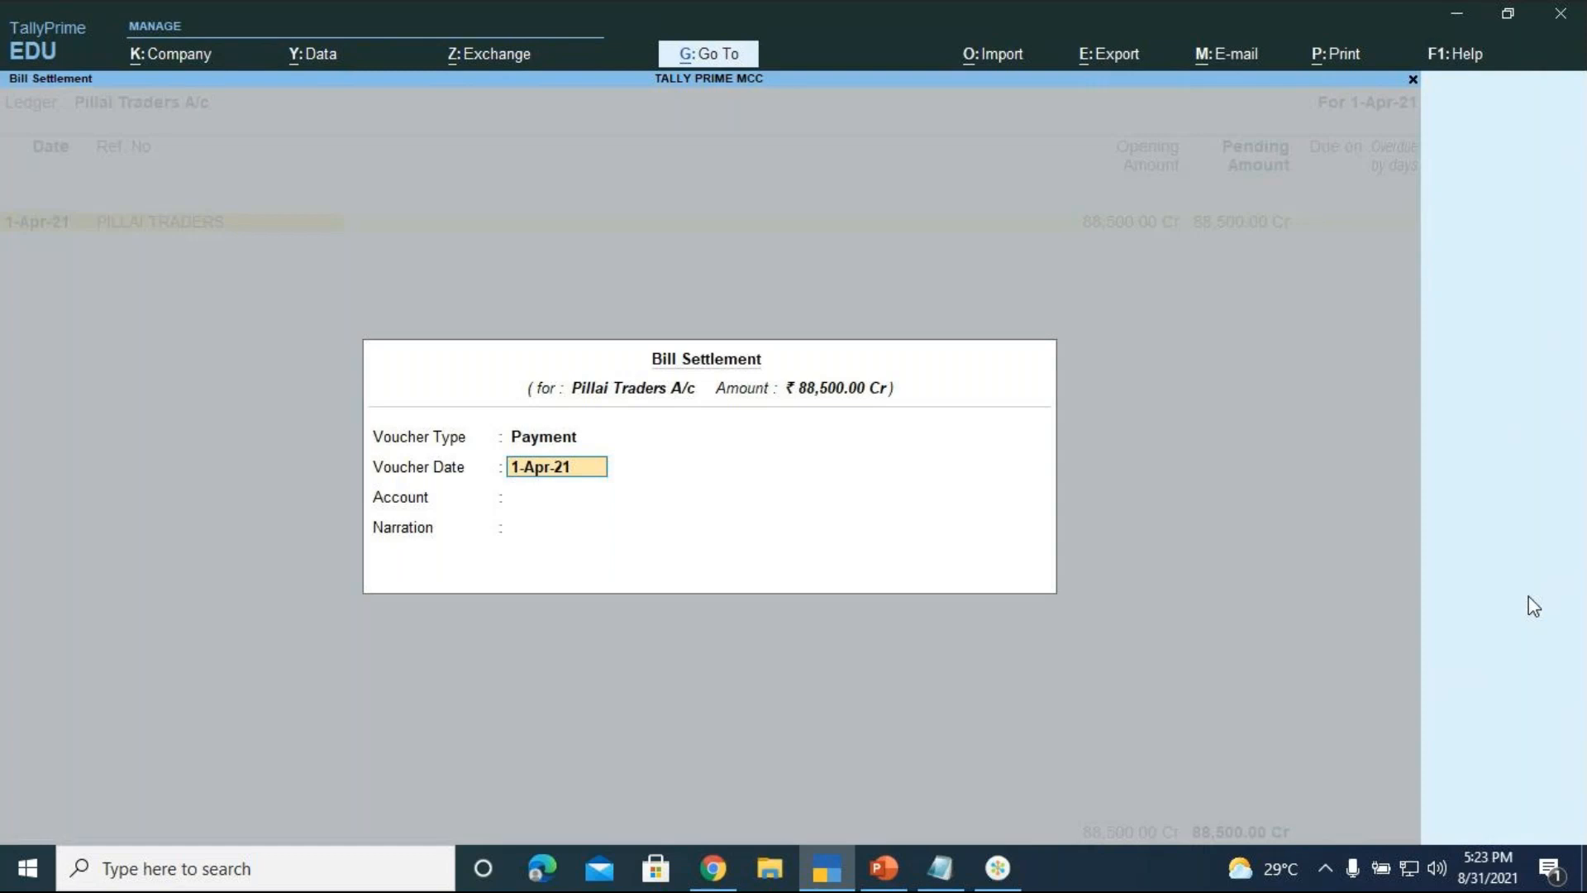
Keep the 1-Apr-21 date and choose SBI Bank A/c as the paying account
key("Return")
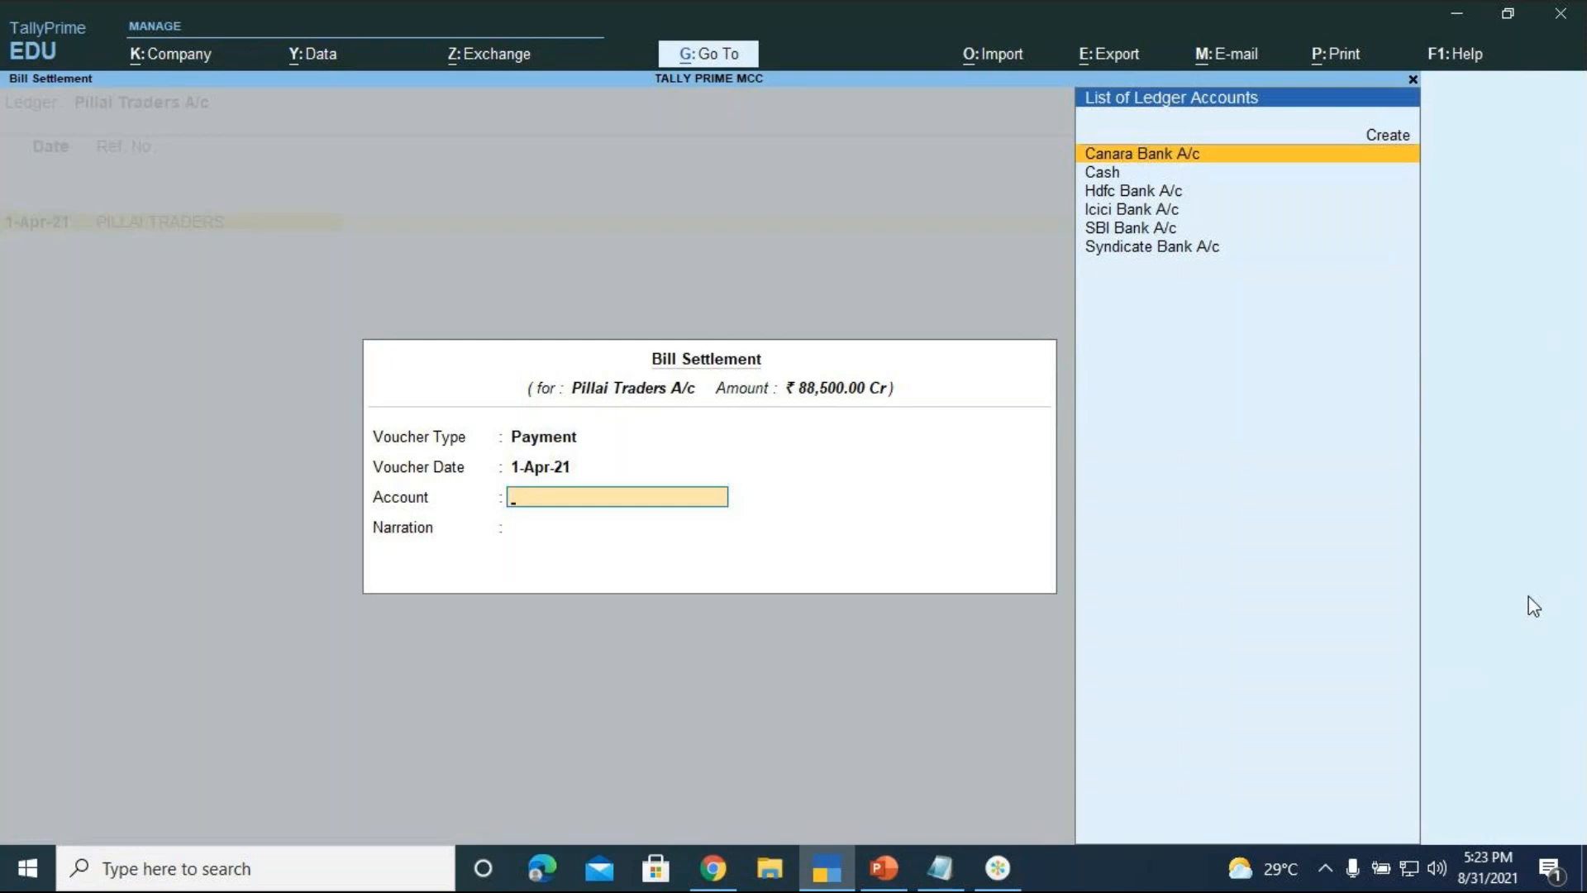
key("Down")
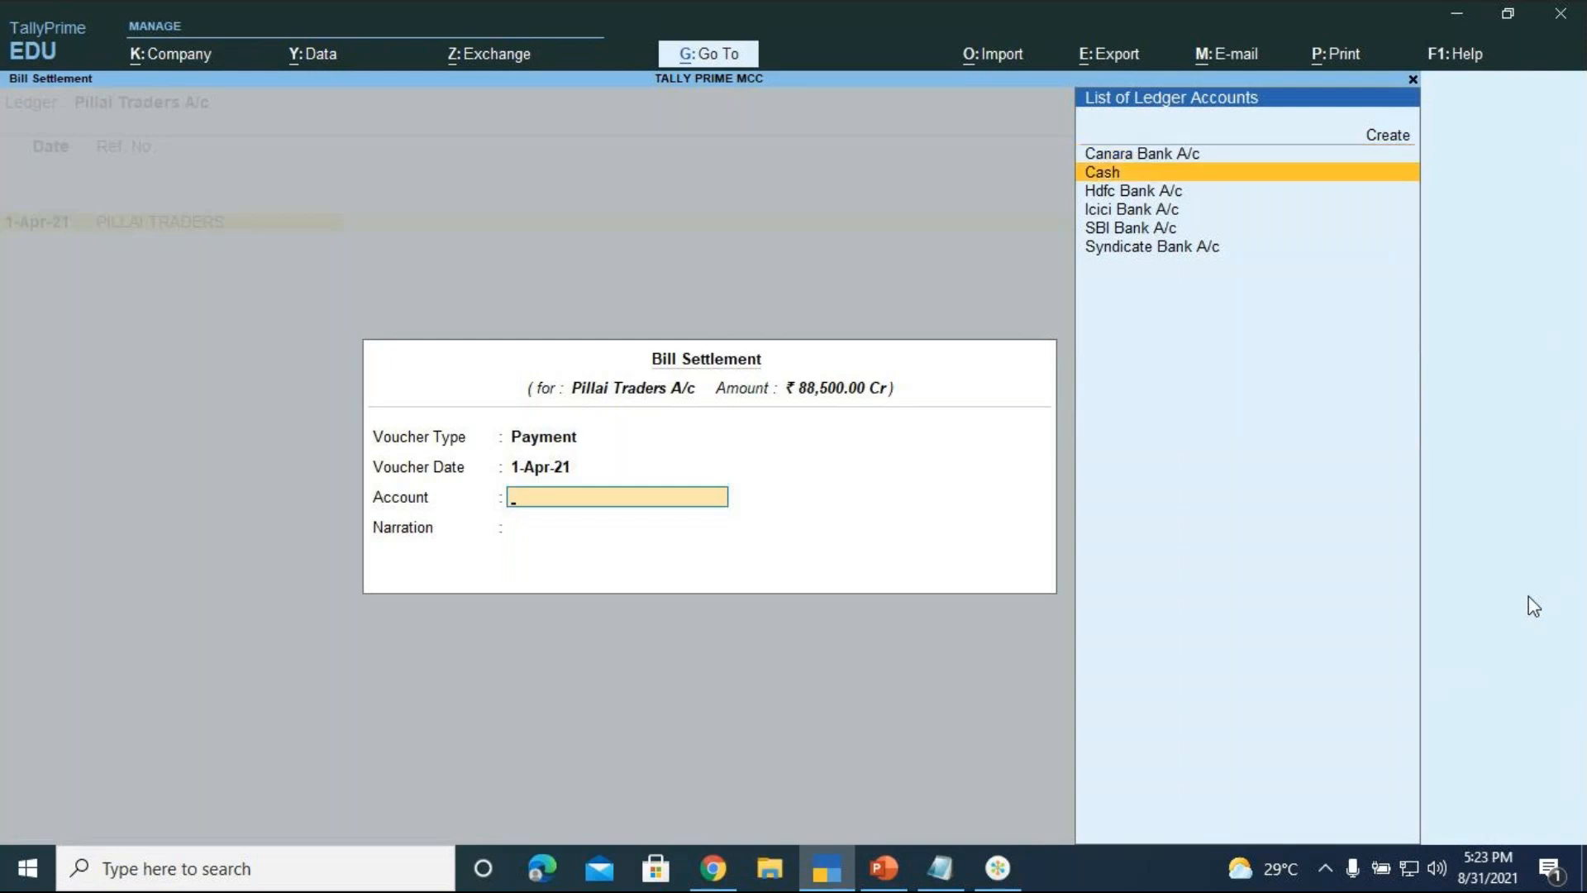
key("Down")
key("Down")
key("Down")
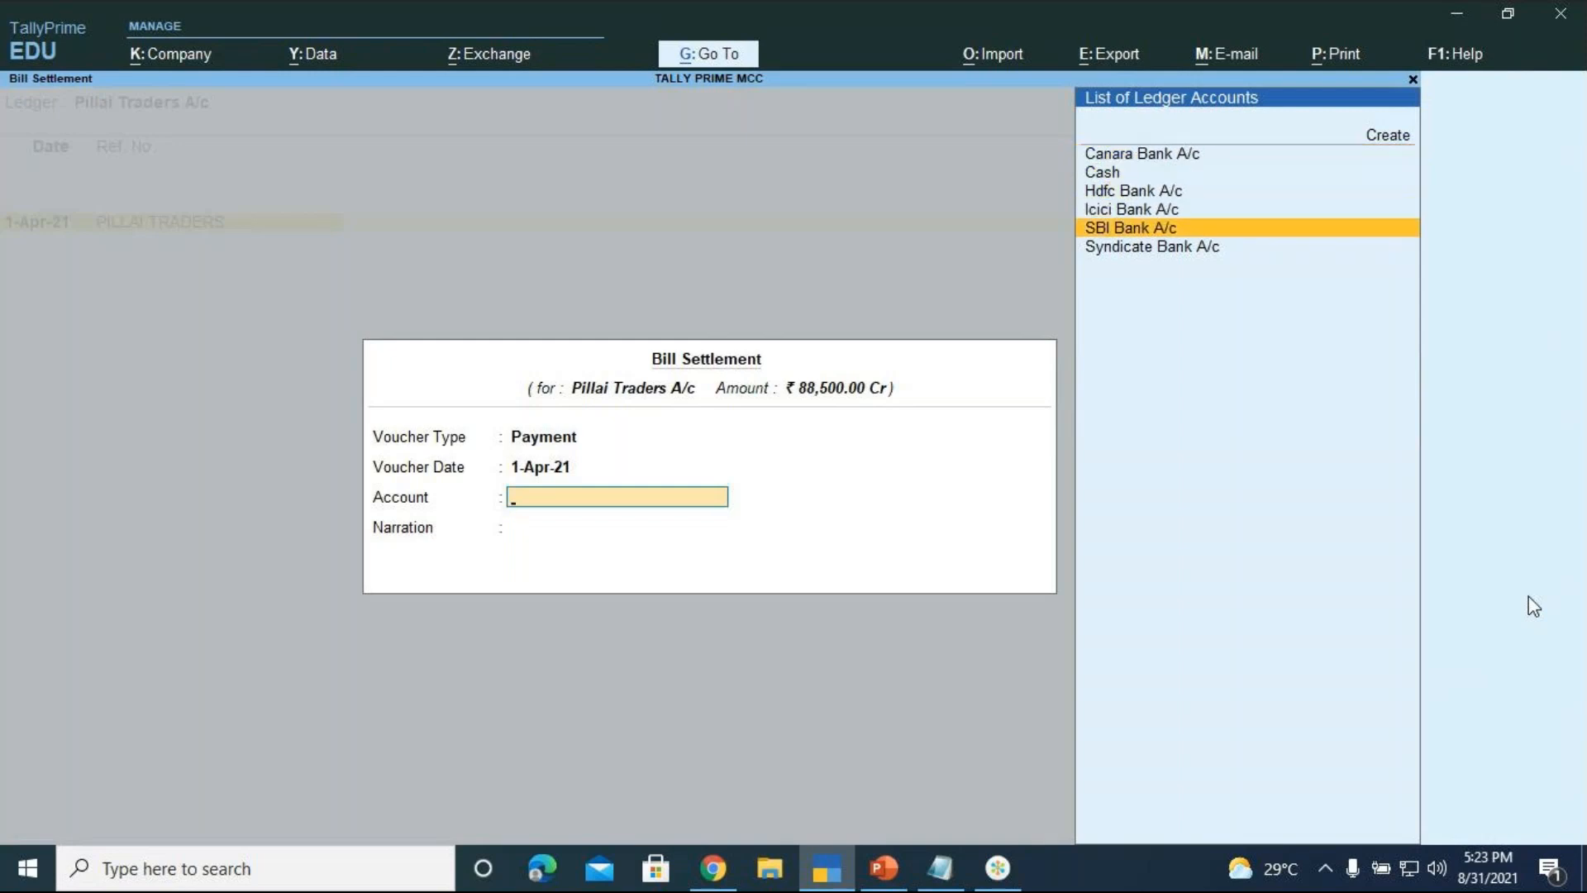
key("Return")
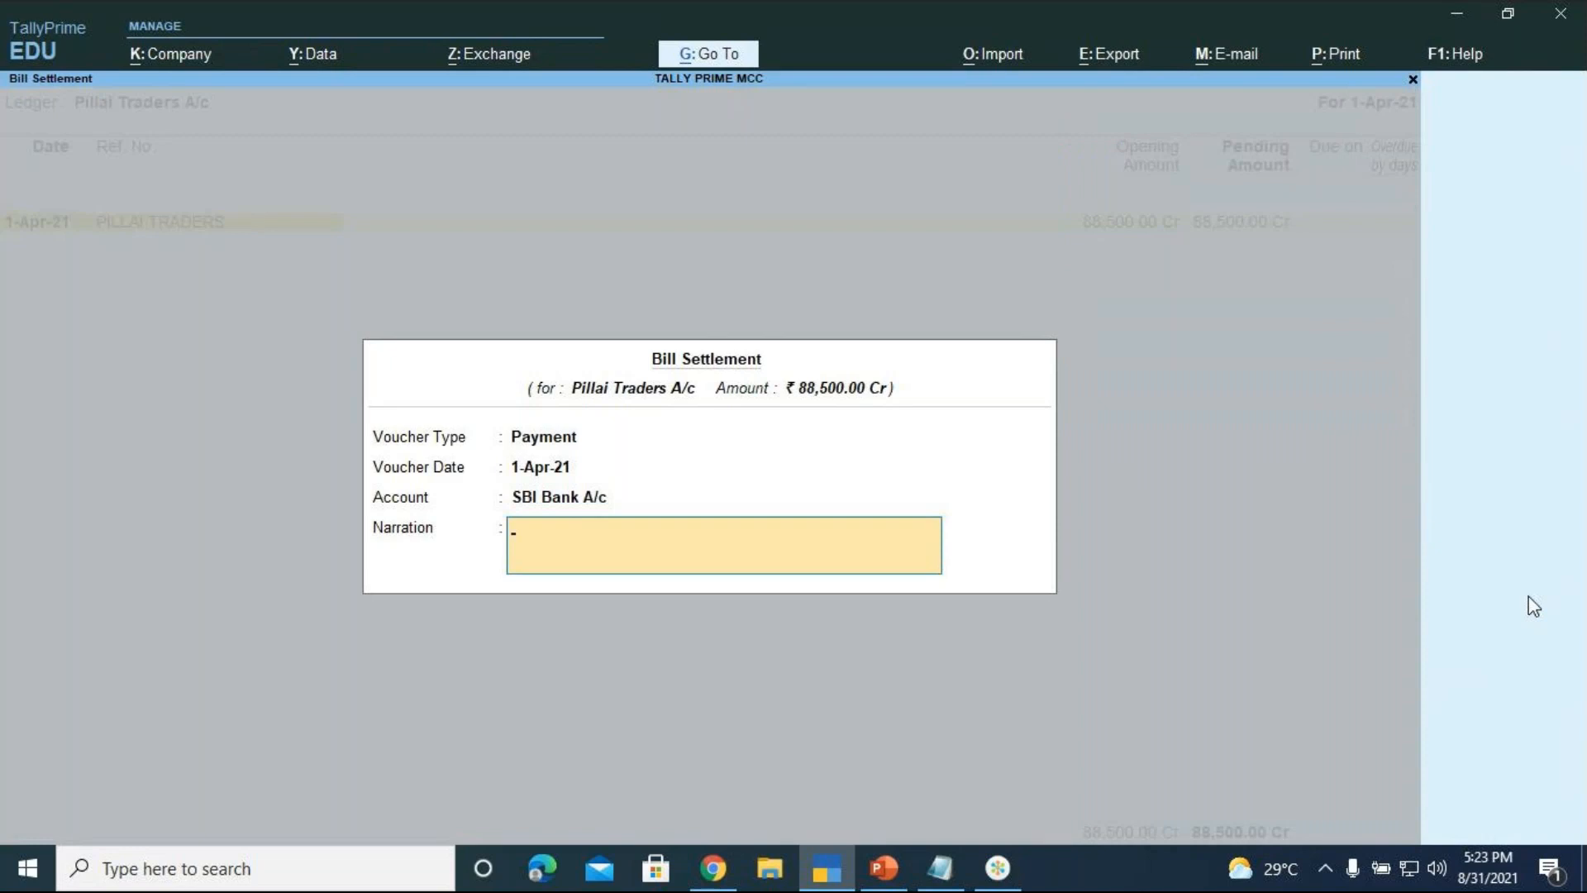
Add narration 'BEING BILL SETTLED FOR PILLAI TRADERS VIA CHEQUE 345123' and accept the settlement
type("BEING BILL SETTLED ")
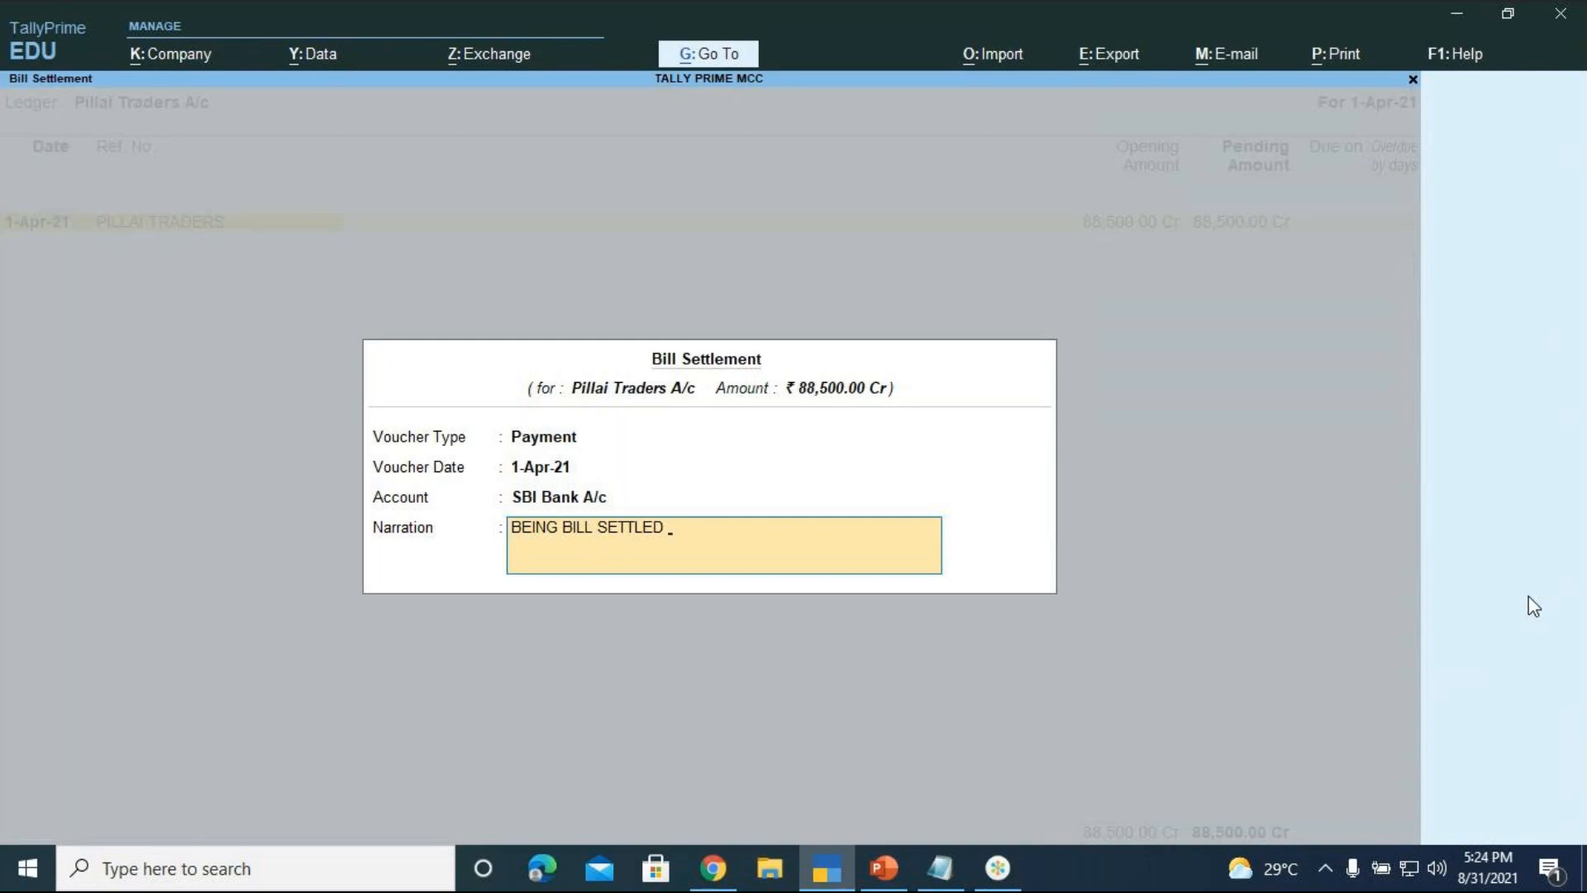
type("FOR PILLAI TRADERS")
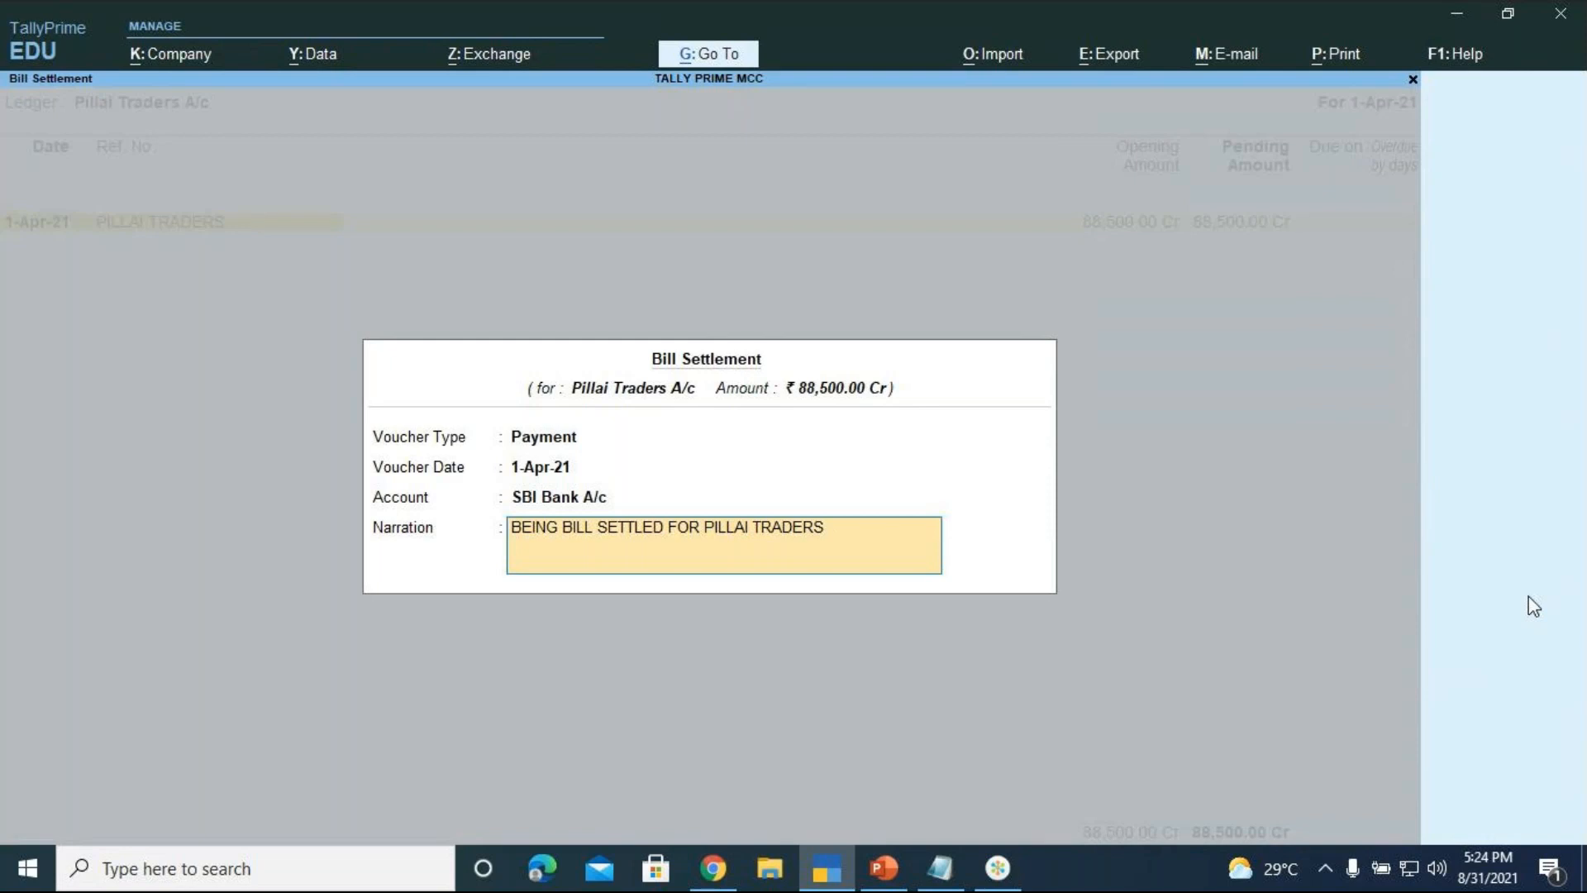
type(" VIA CHEQUE 345123")
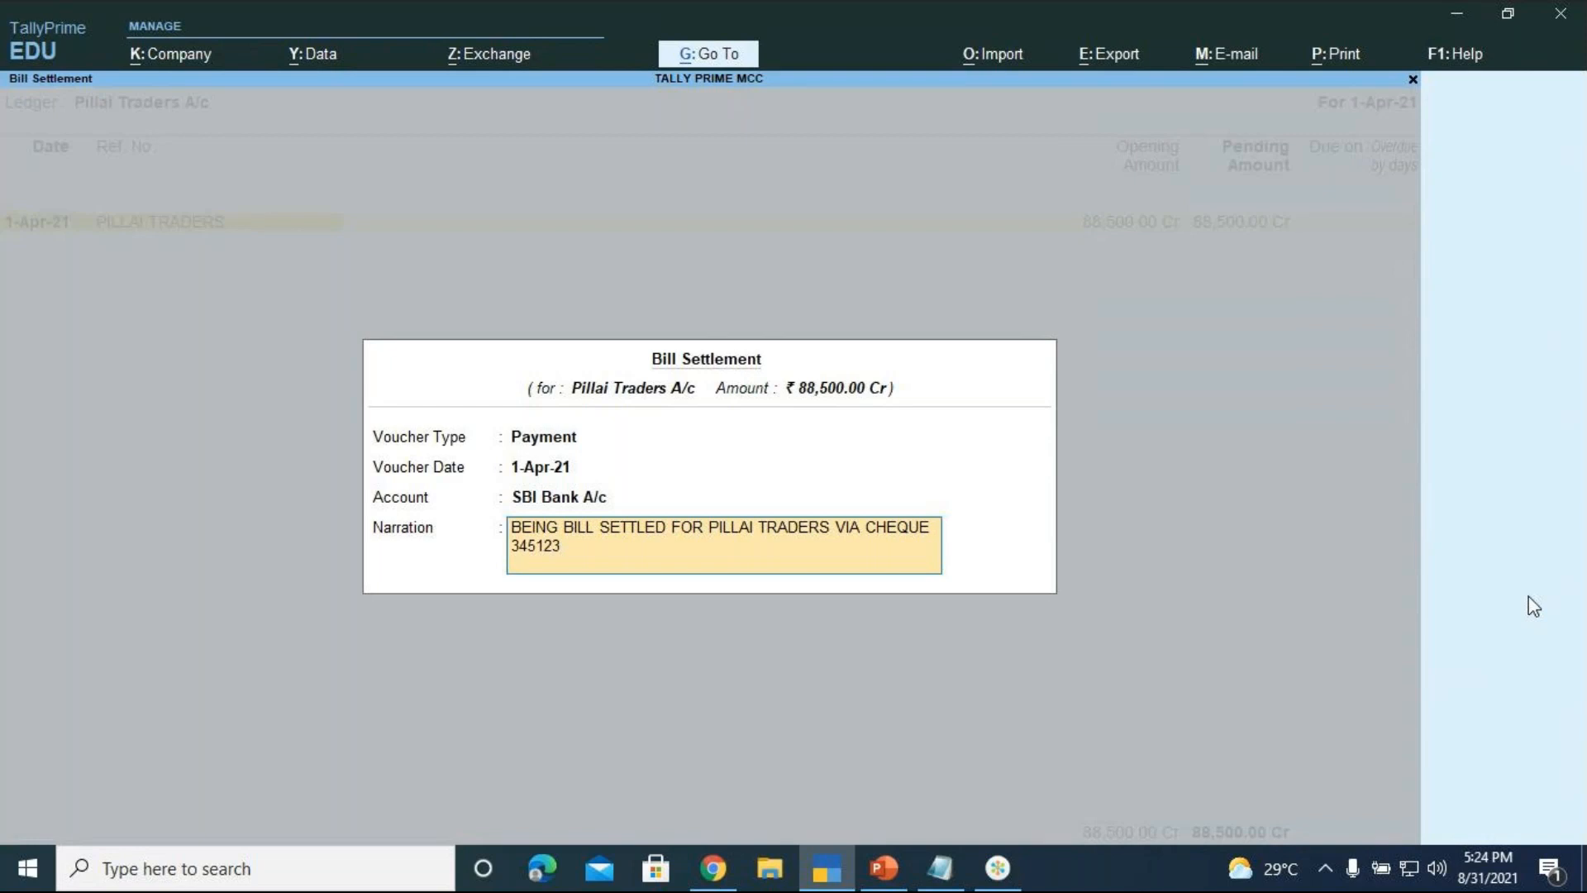
key("Return")
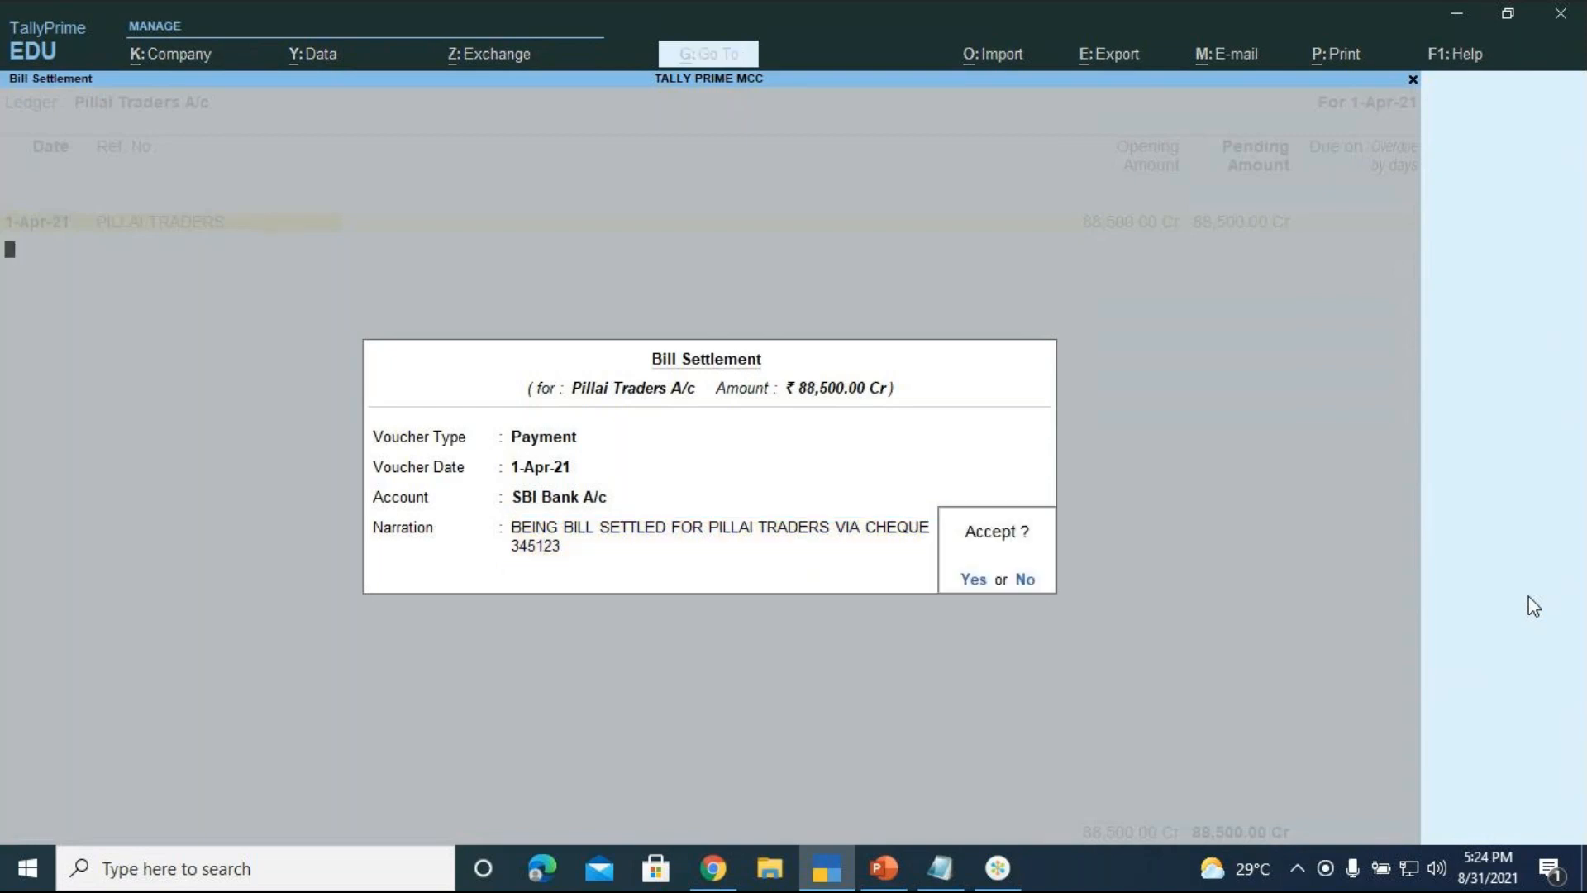
key("Return")
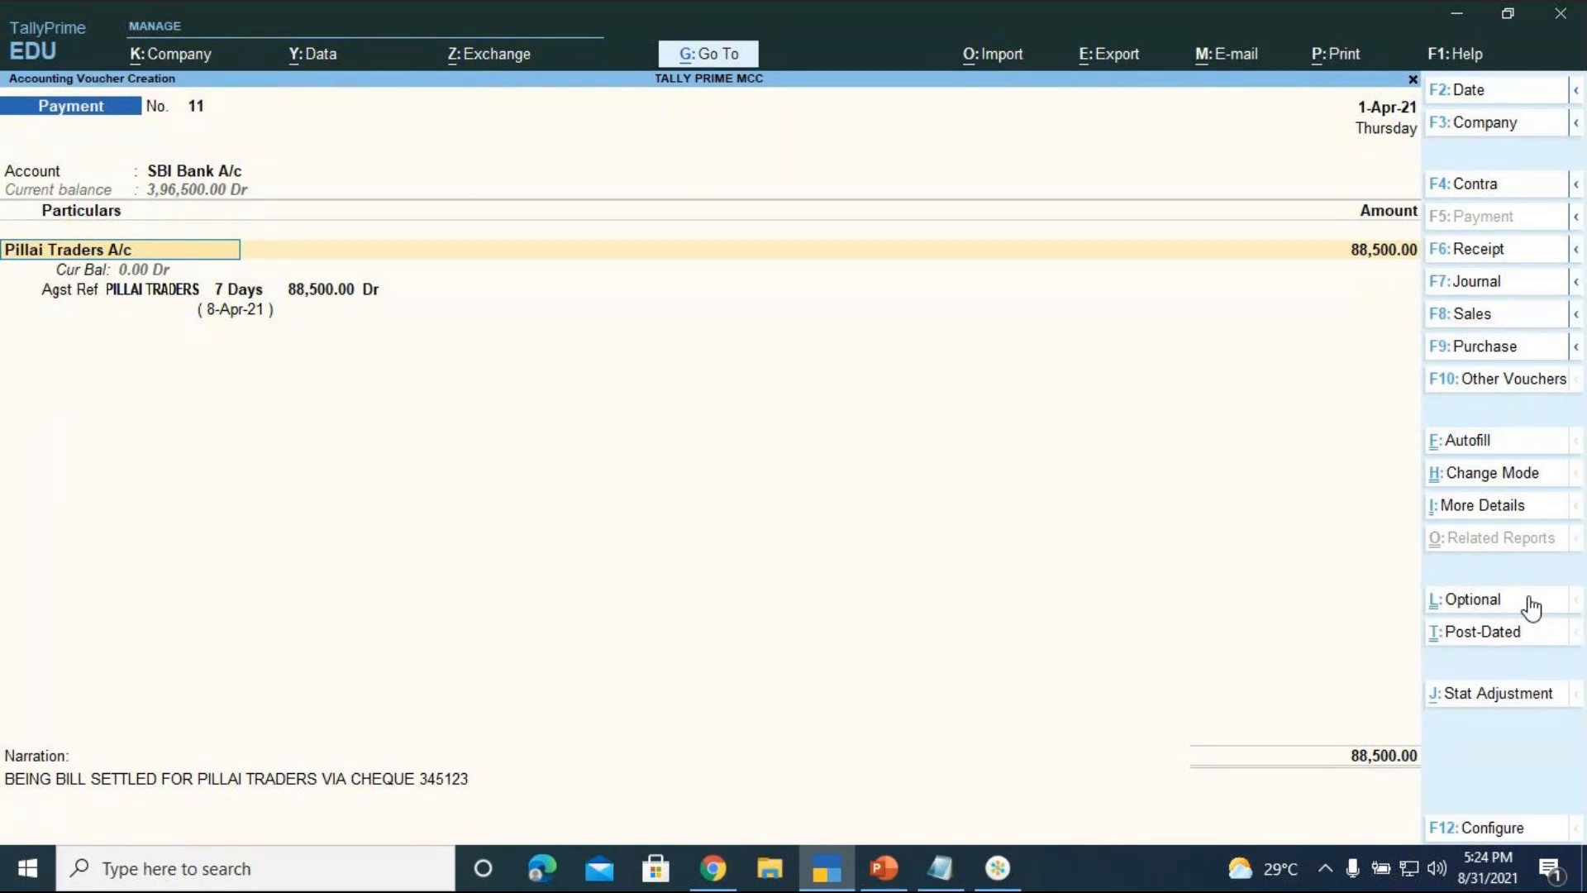
Discard the unsaved Payment voucher and close Ledger Outstandings, Bills Payable and Cash/Bank Summary
key("BackSpace")
key("Escape")
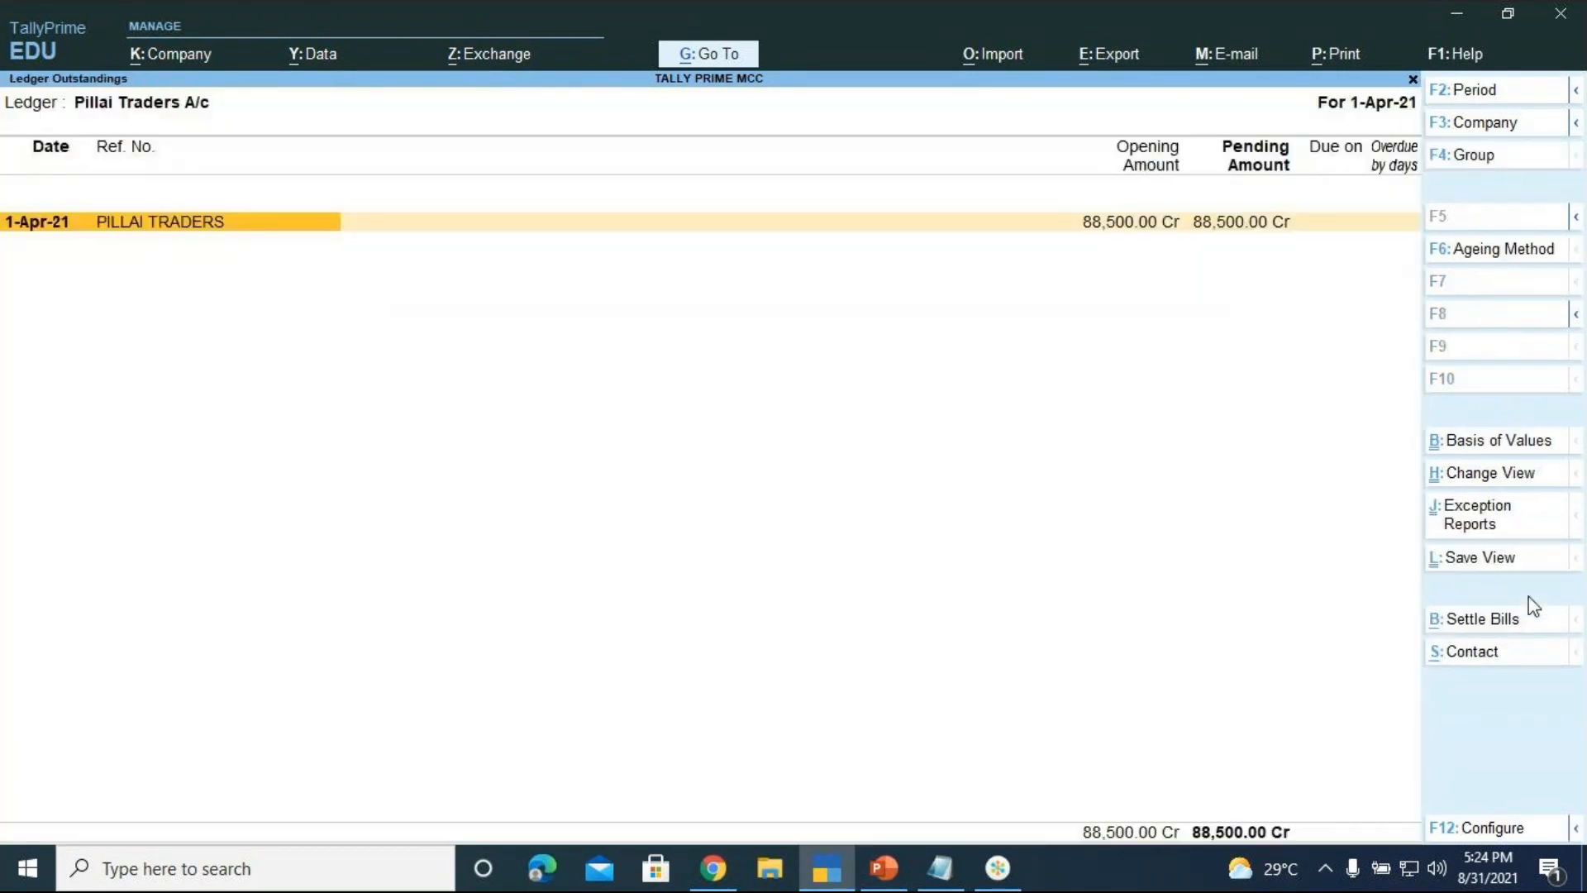
key("Escape")
key("BackSpace")
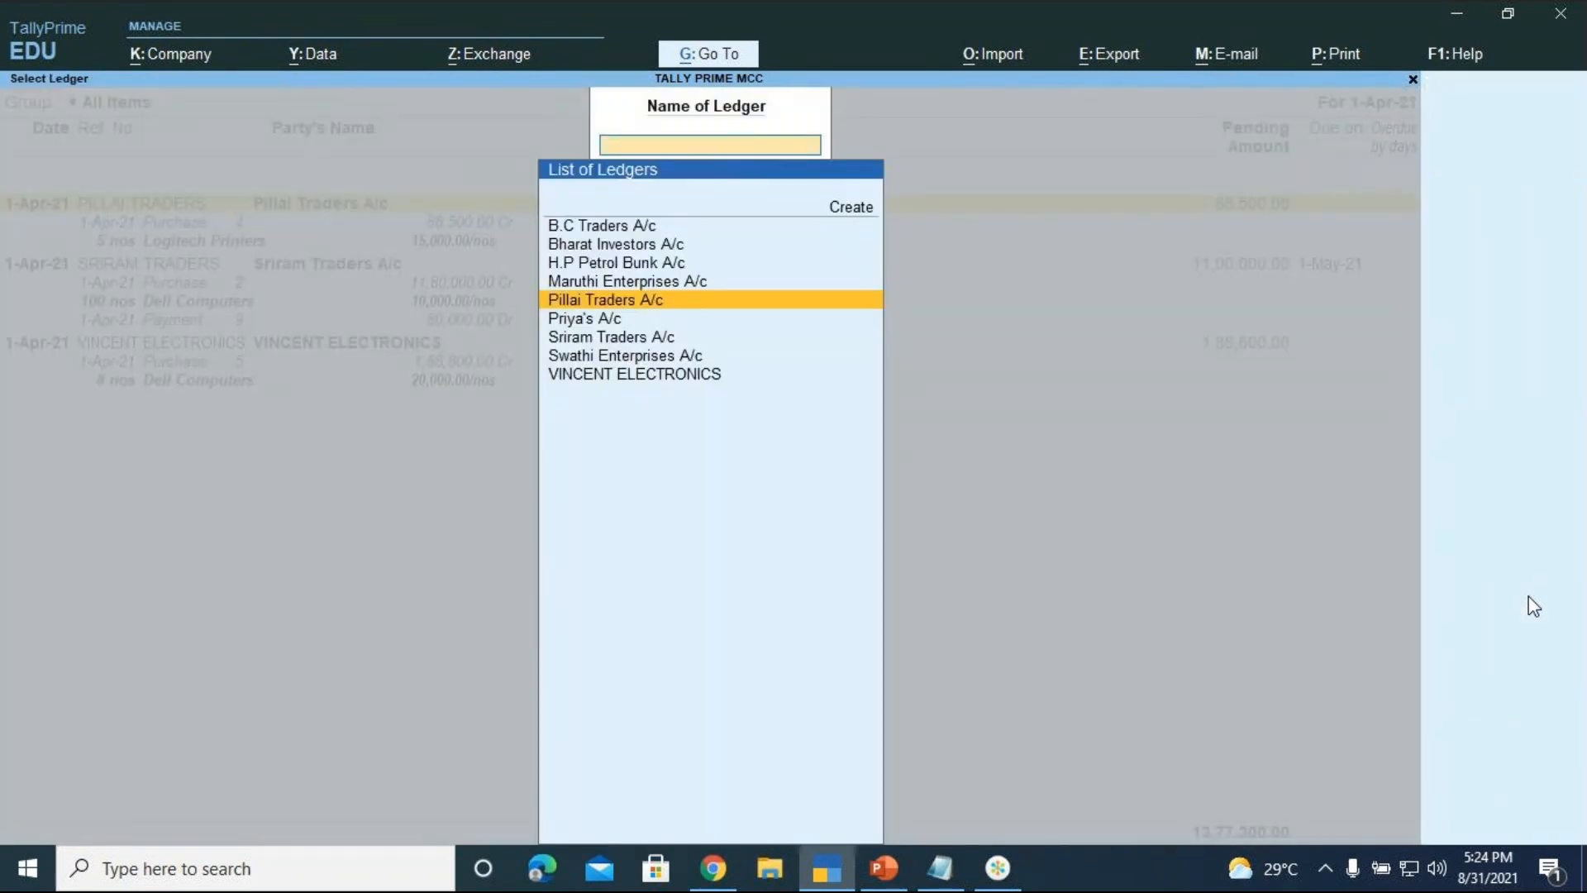
key("Escape")
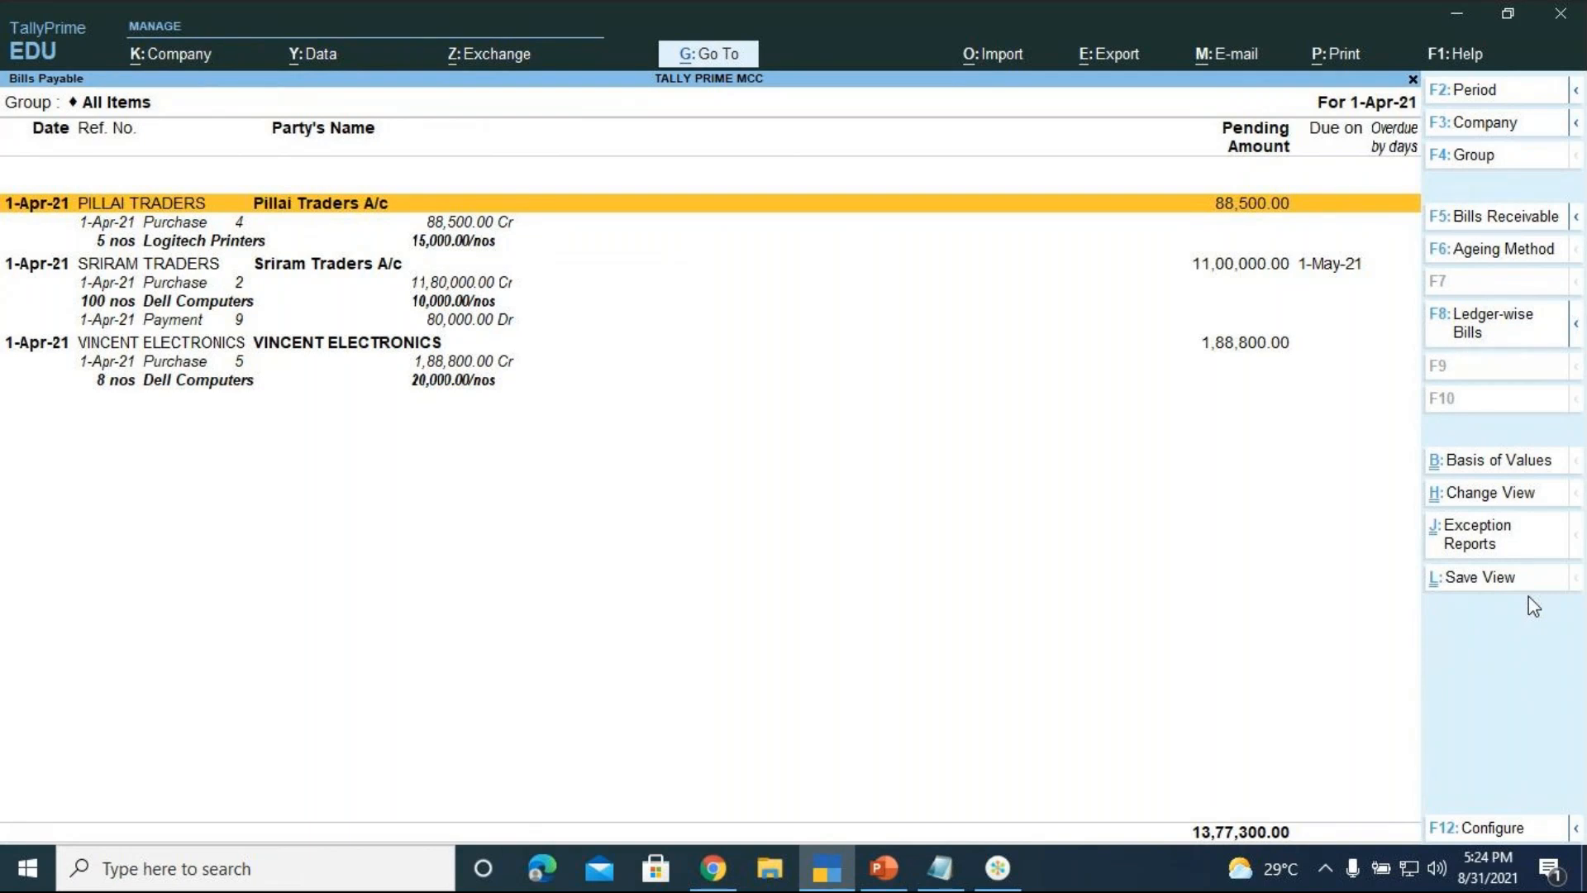
key("Escape")
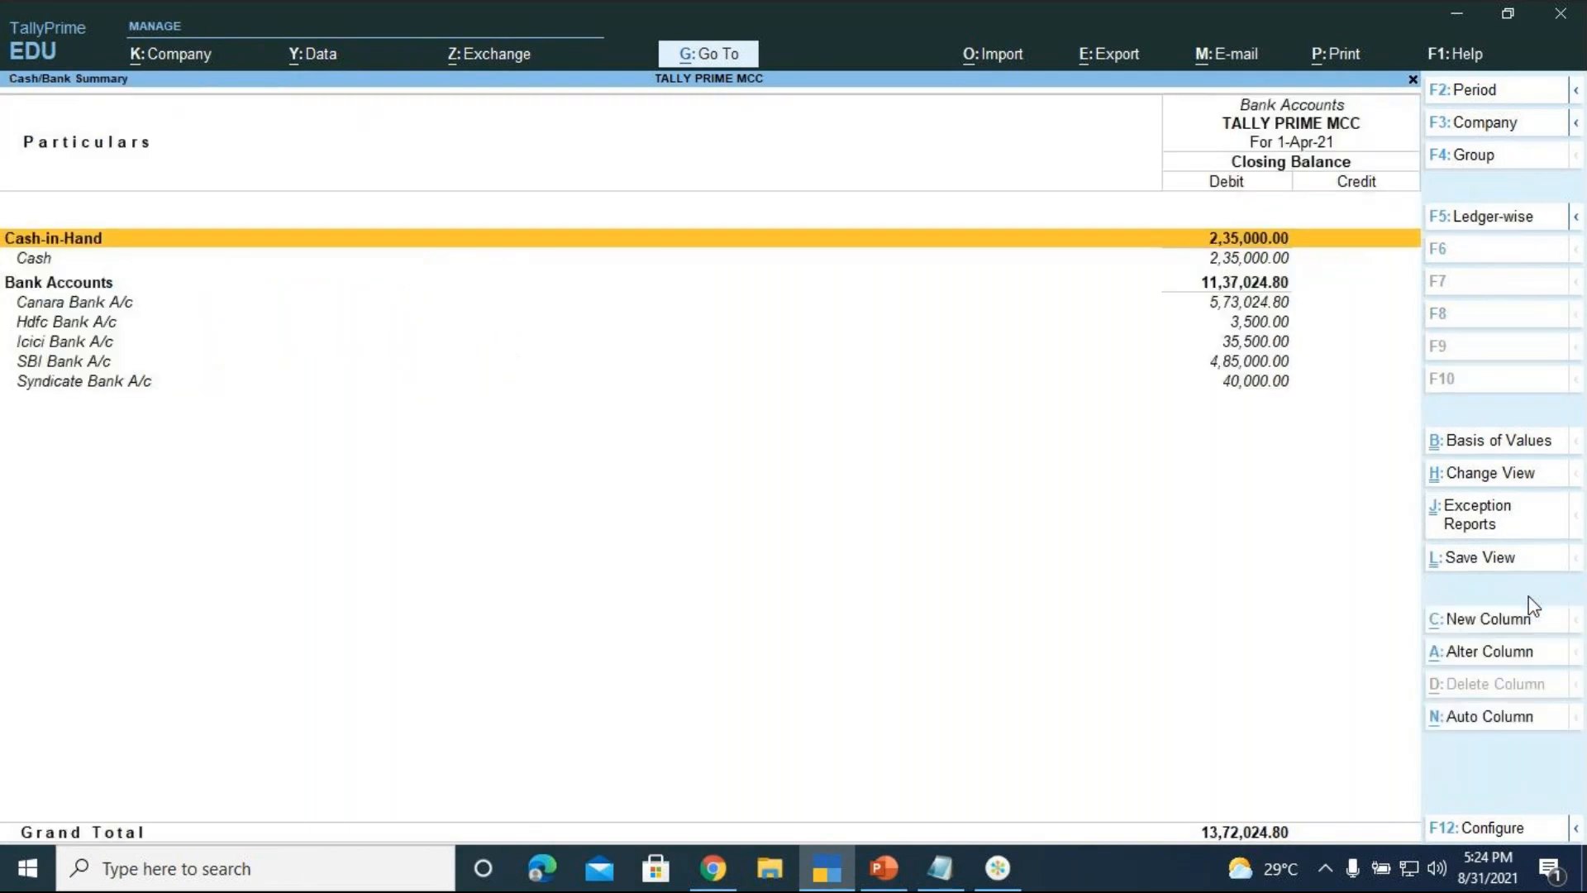
key("Escape")
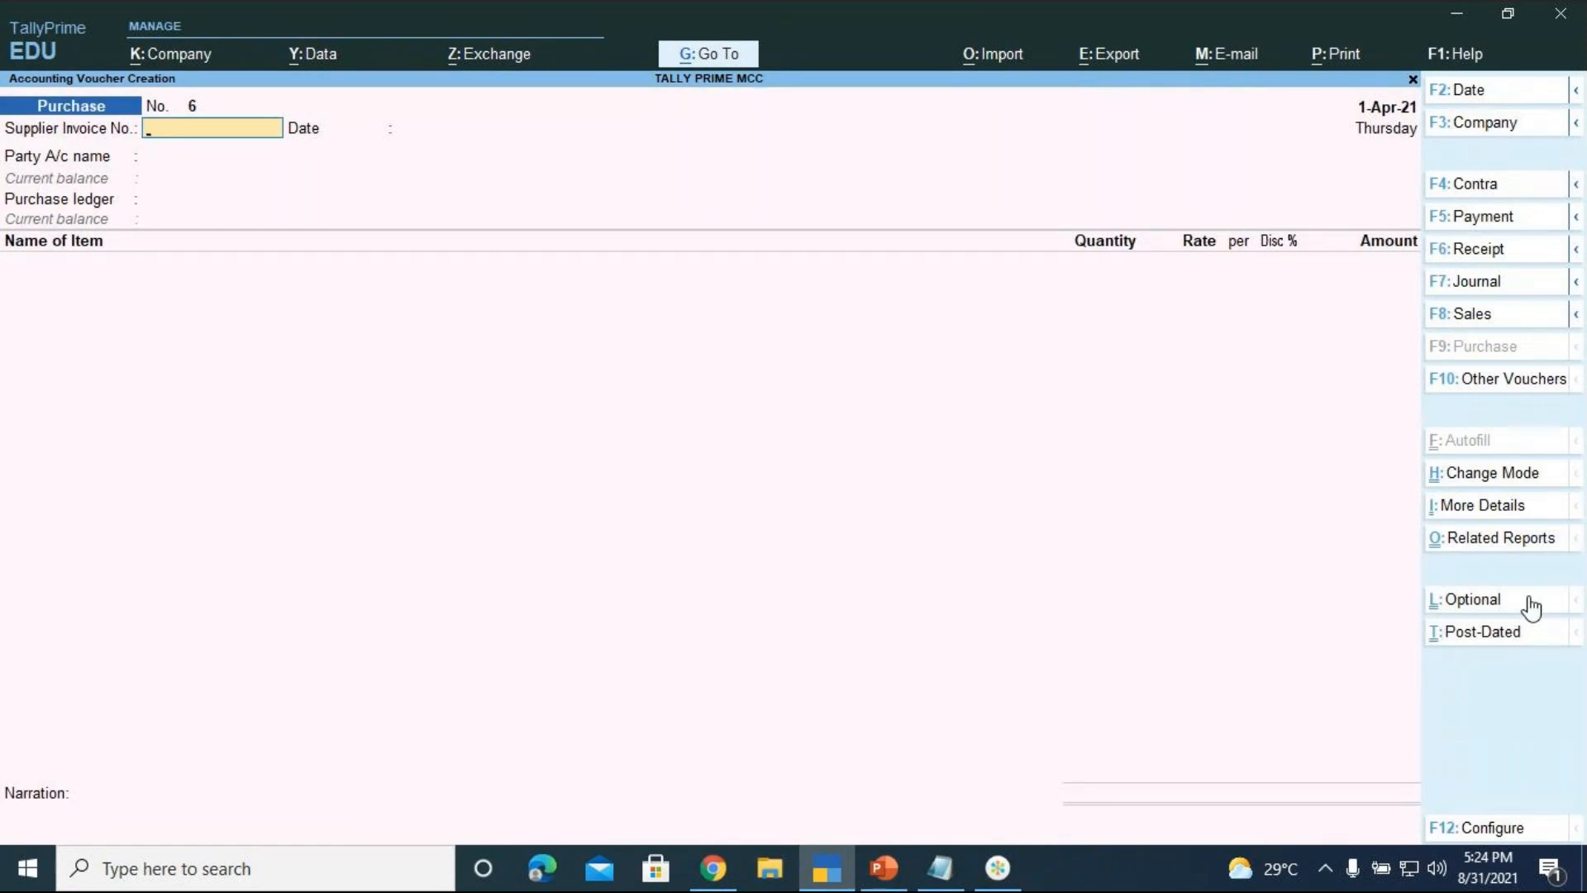
key("alt+g")
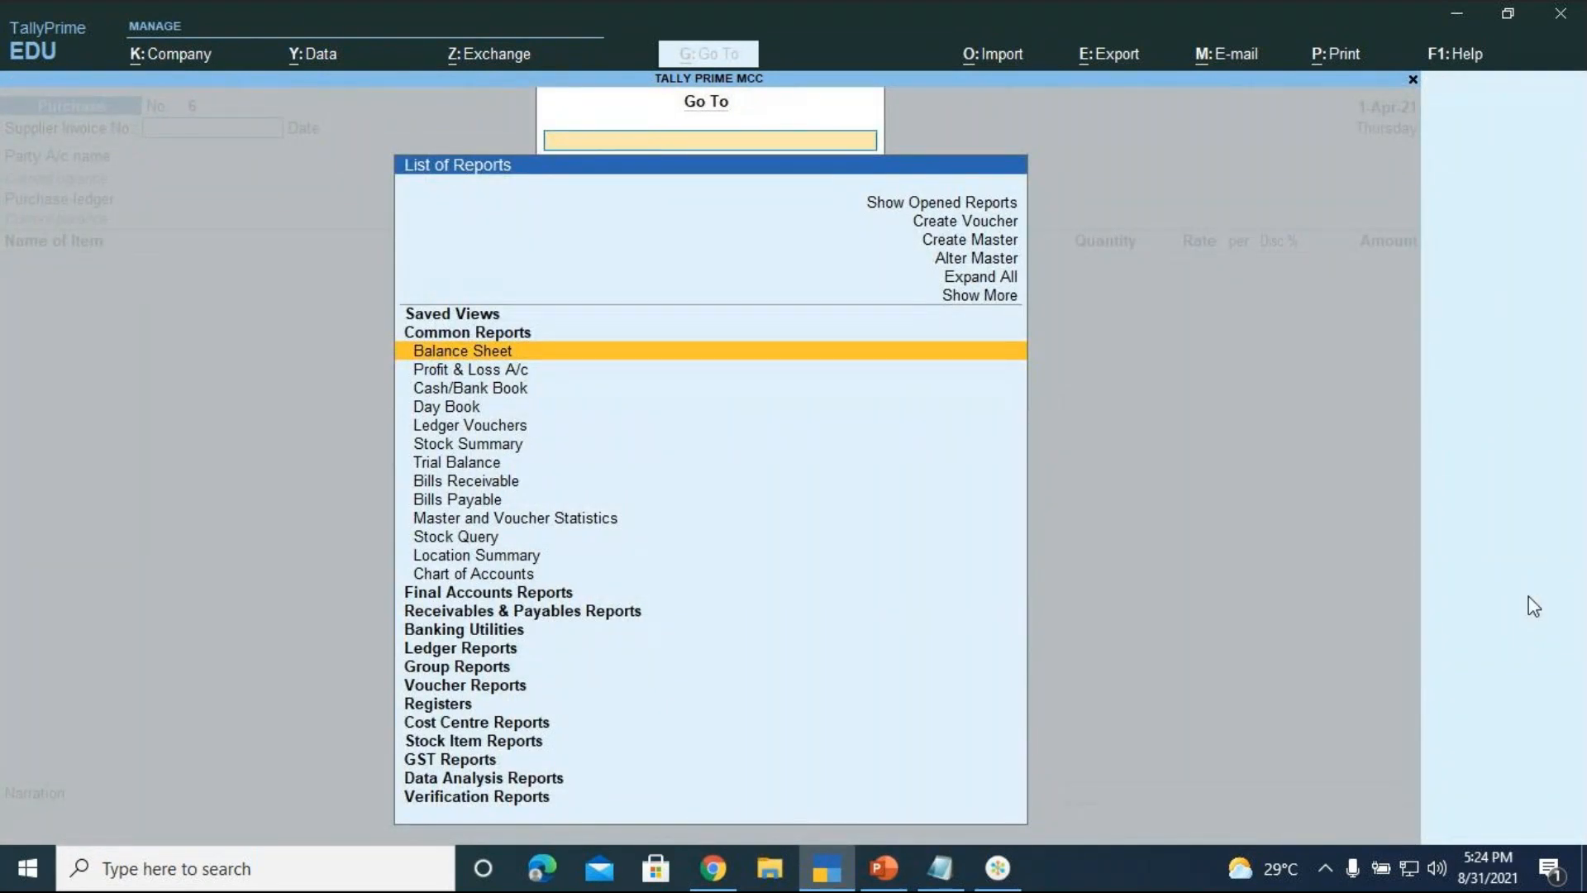
key("Down")
key("Down")
key("Down")
key("Down")
key("Down")
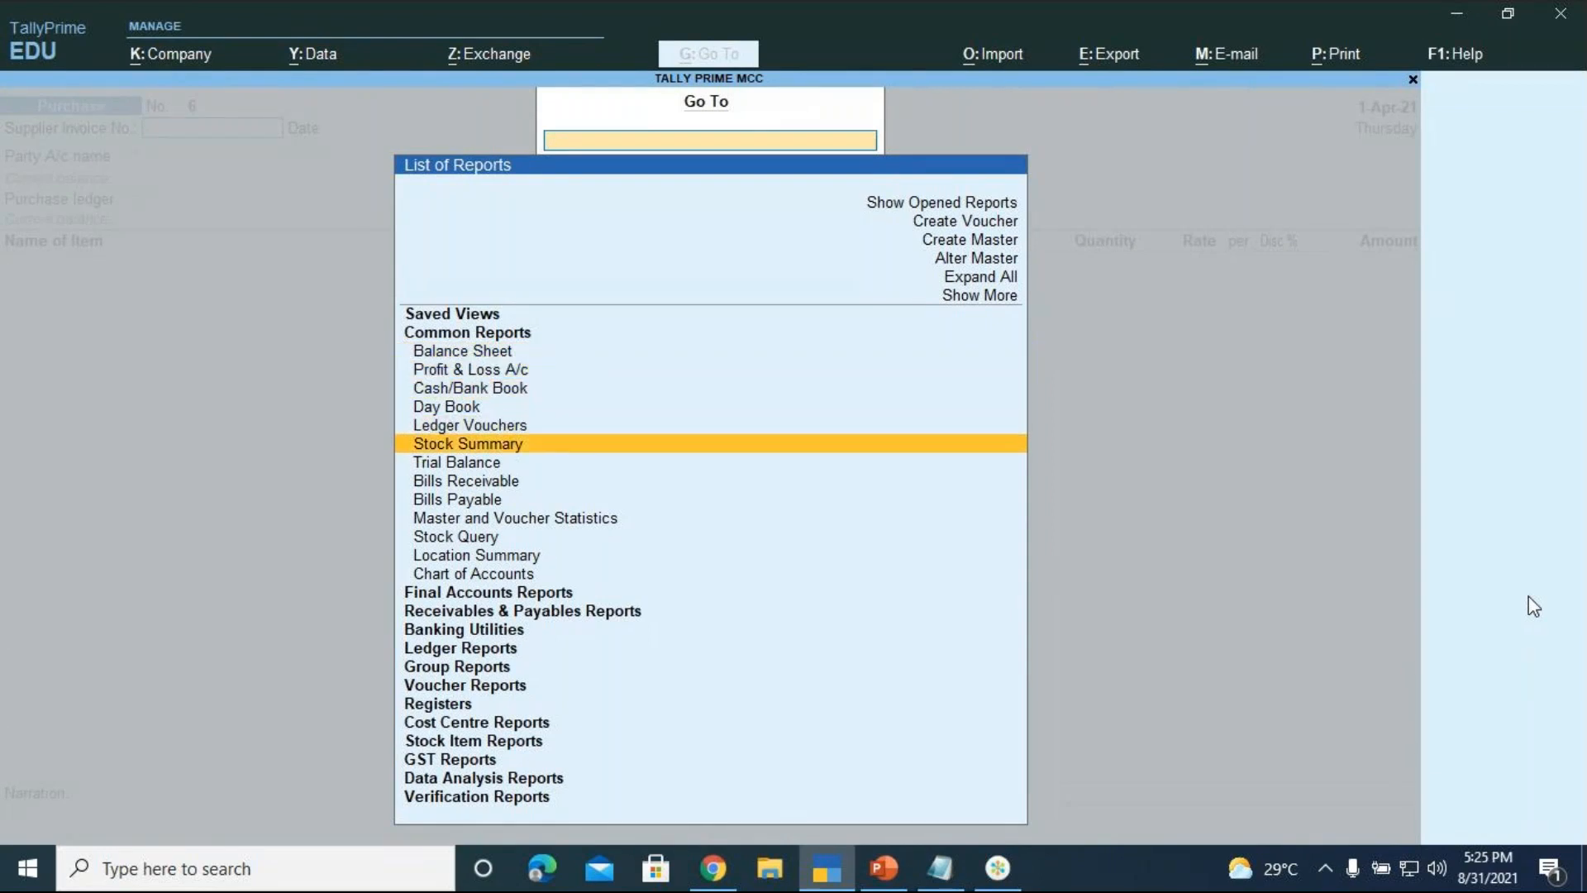
key("Down")
key("Down")
key("Down")
key("Down")
key("Down")
key("Down")
key("Down")
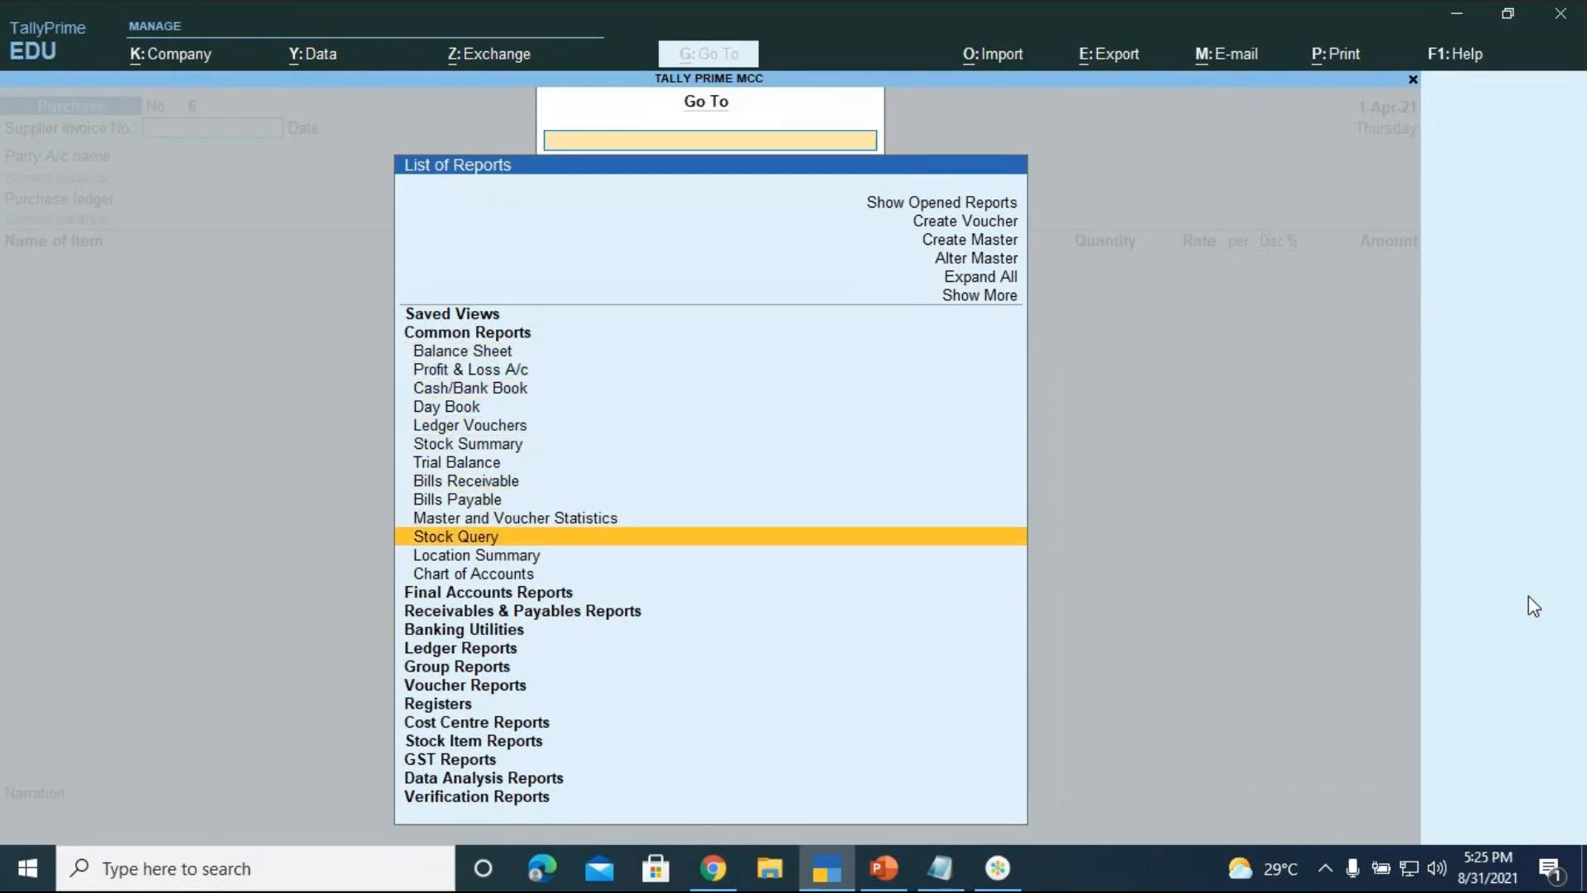
key("Down")
key("Down")
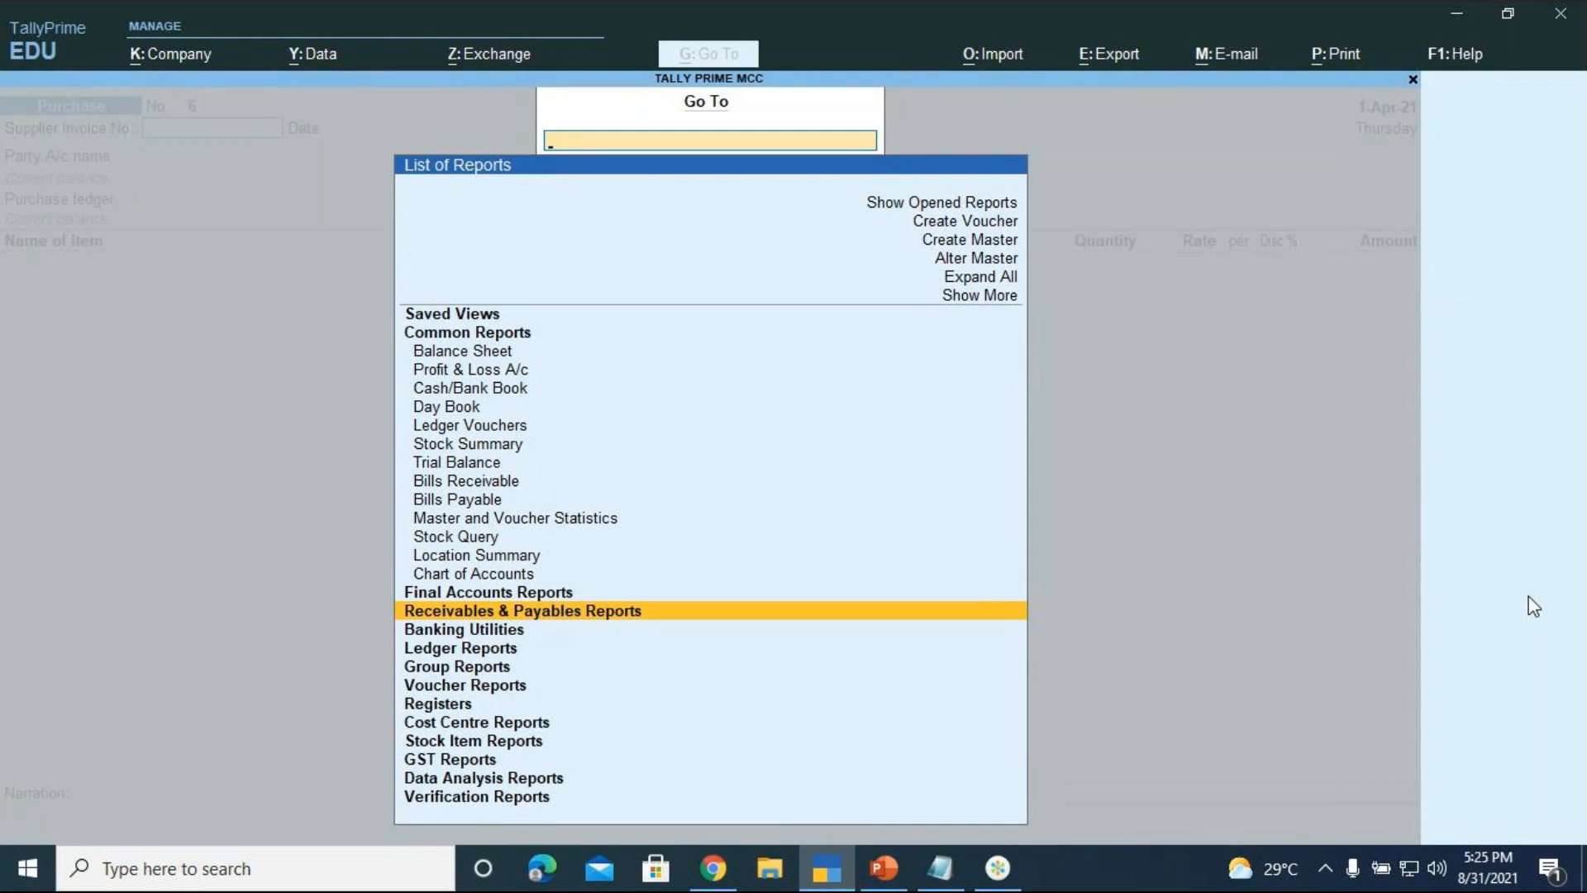
key("Down")
key("Down")
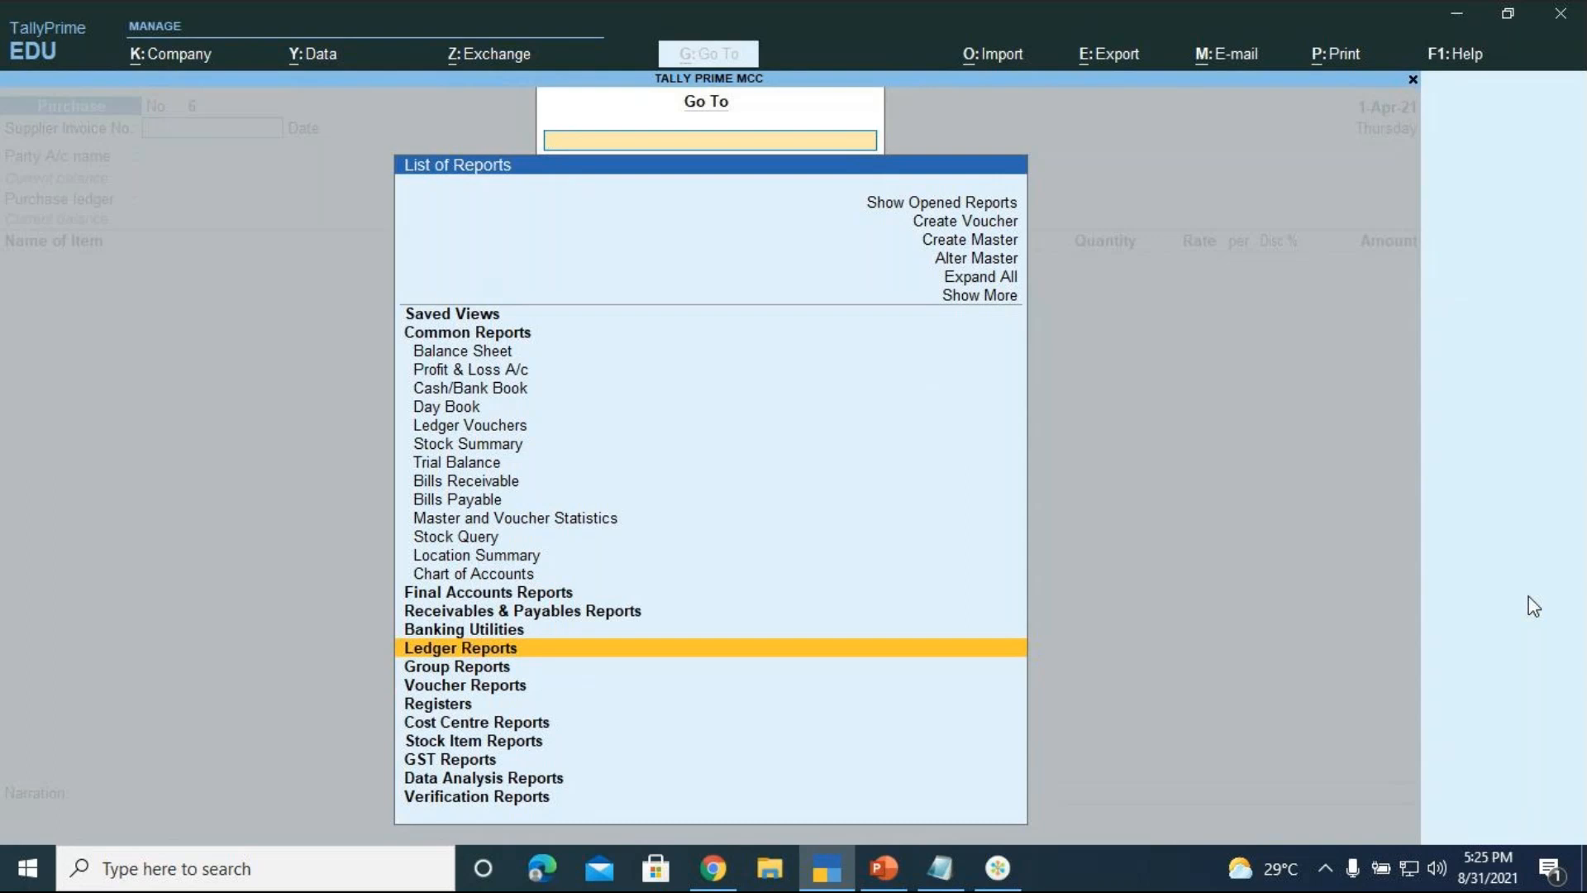
key("Up")
key("Up")
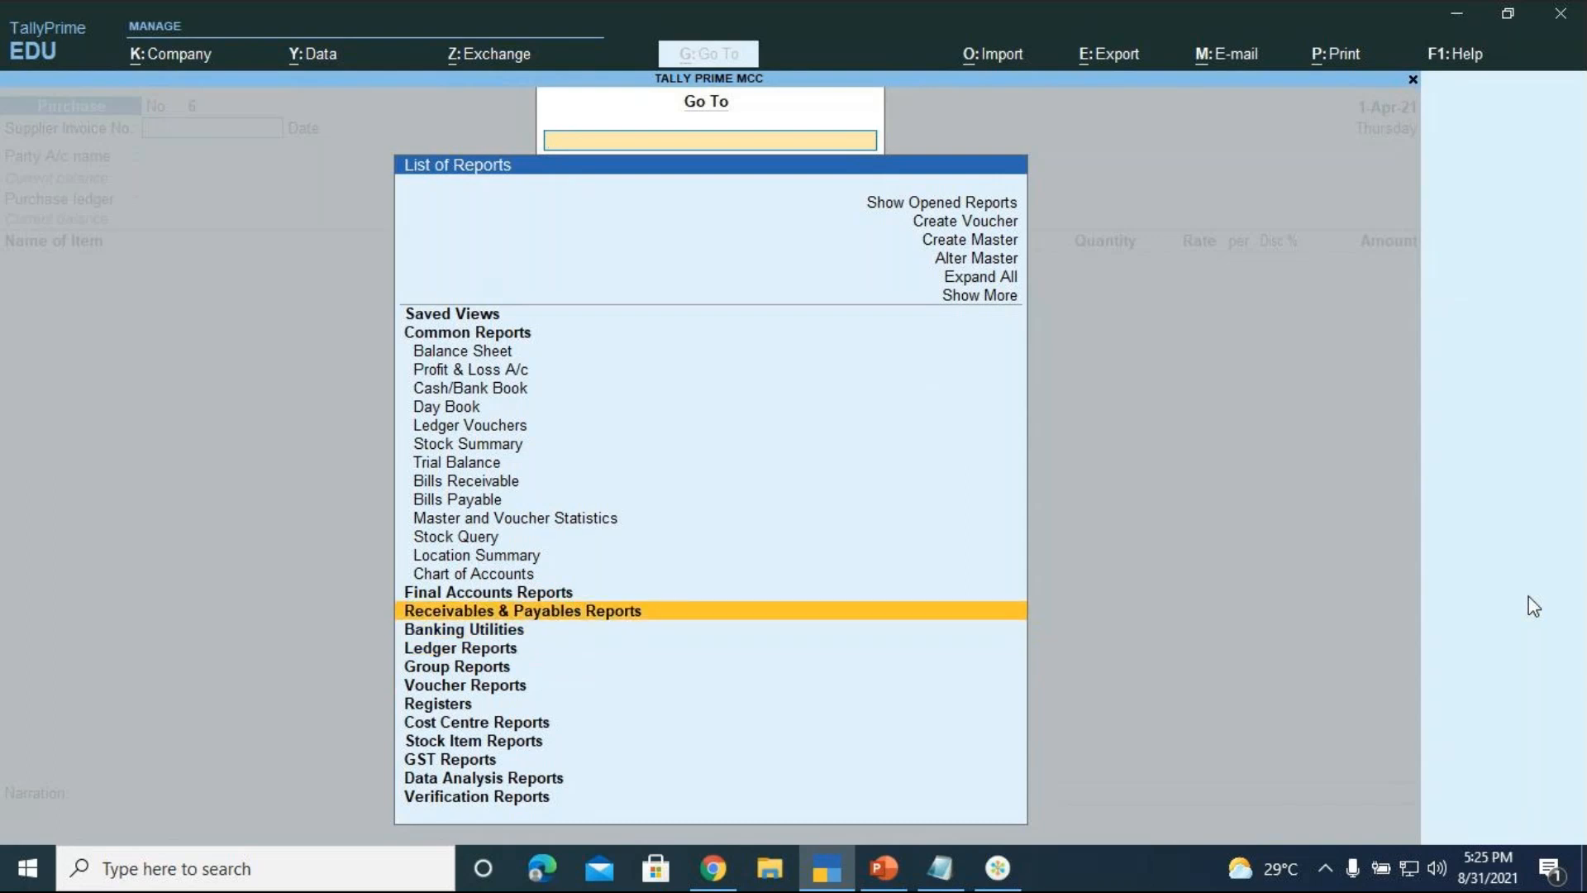
key("Down")
key("Down")
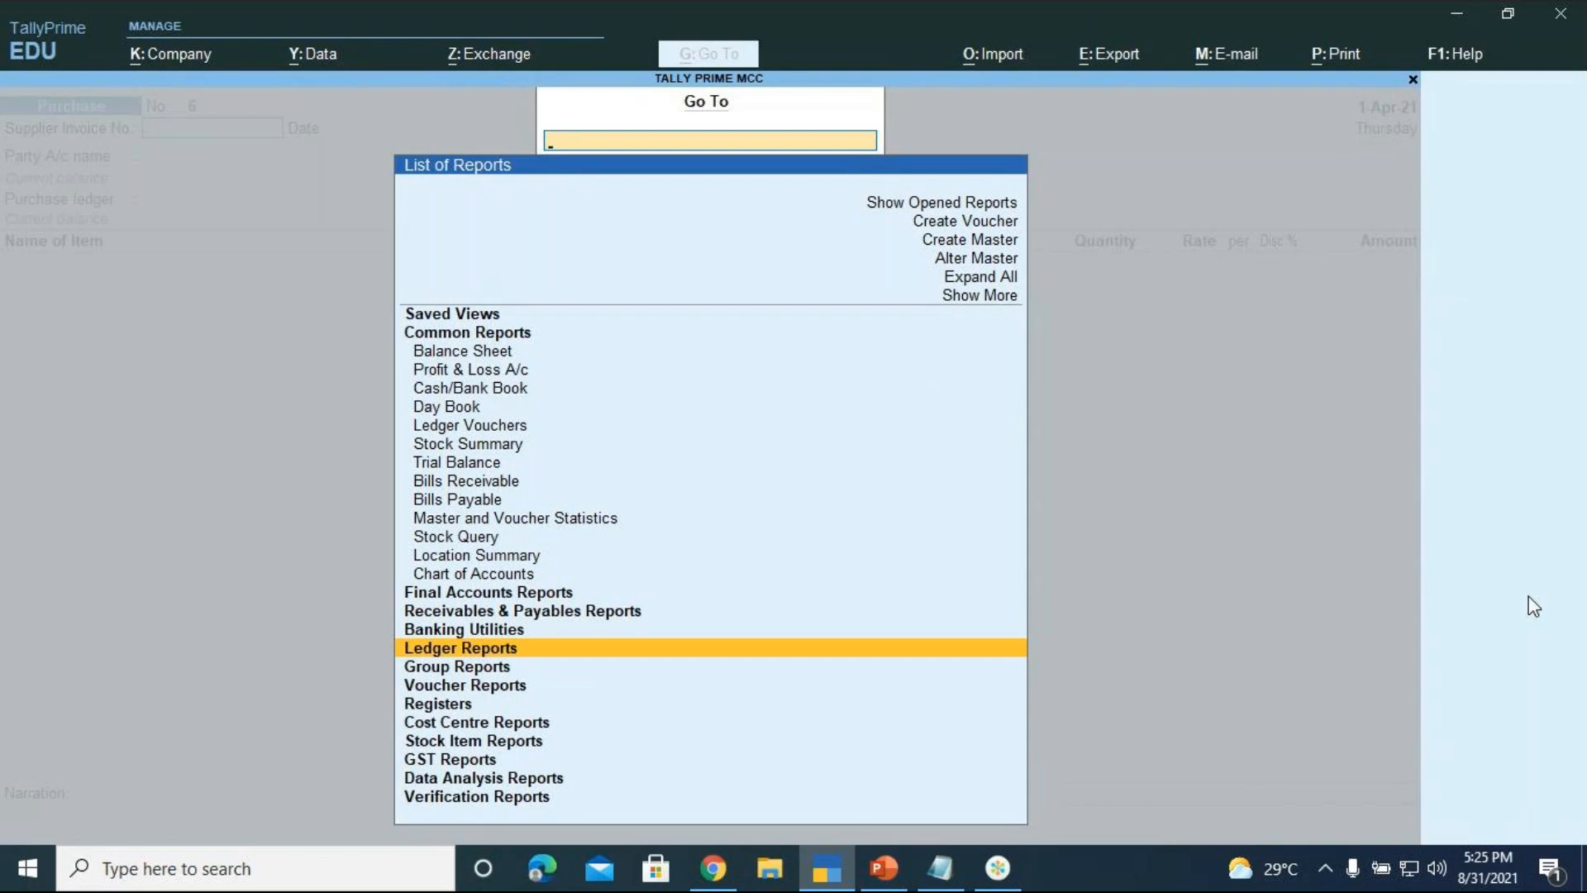
key("Up")
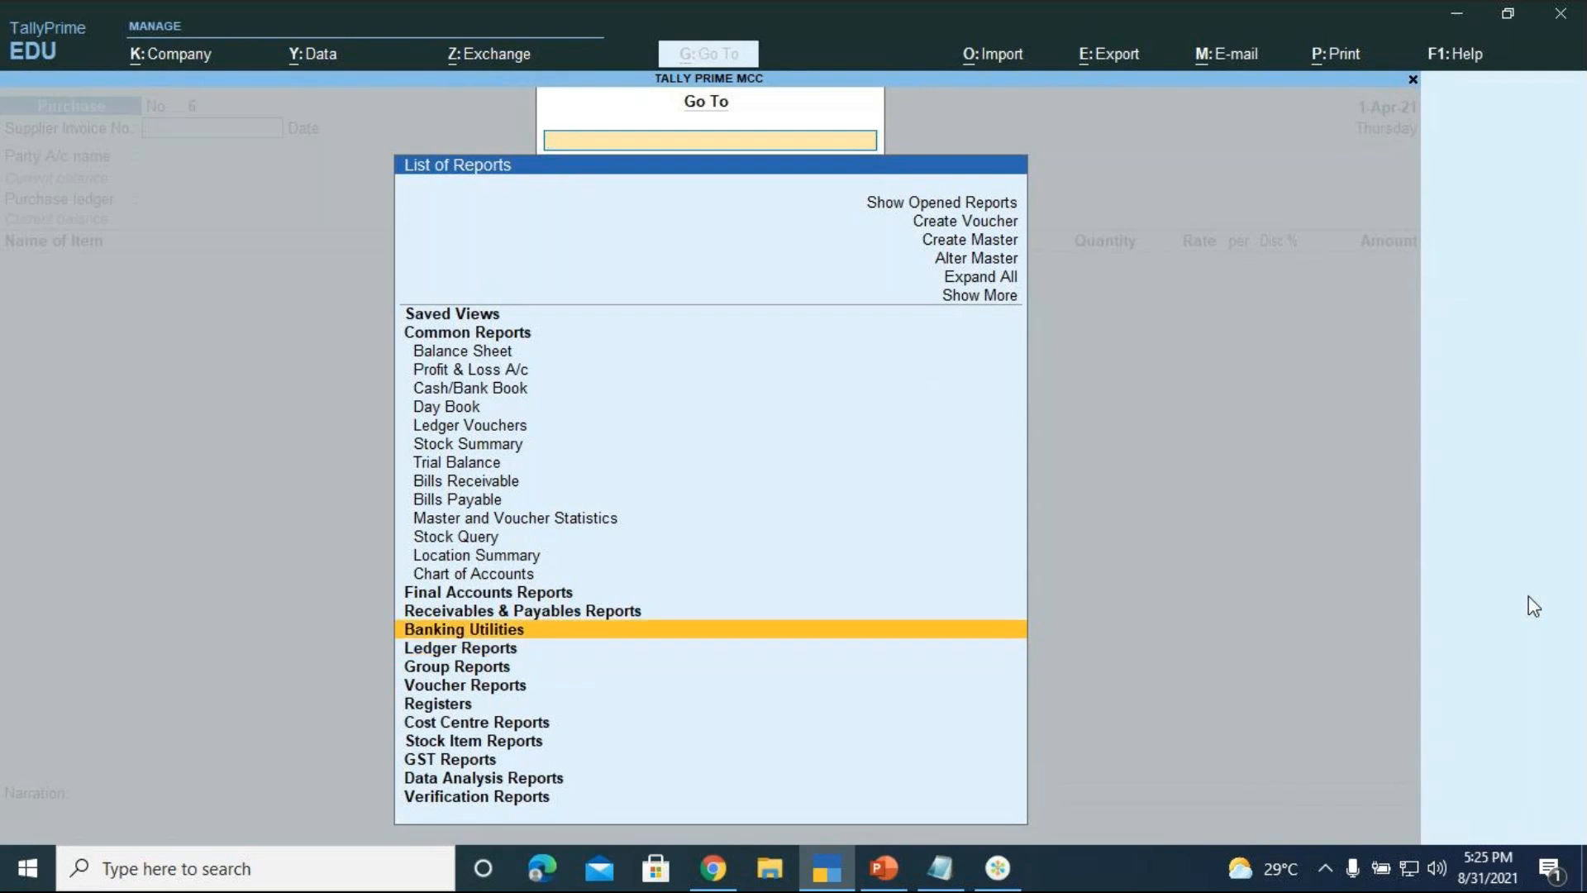
key("Up")
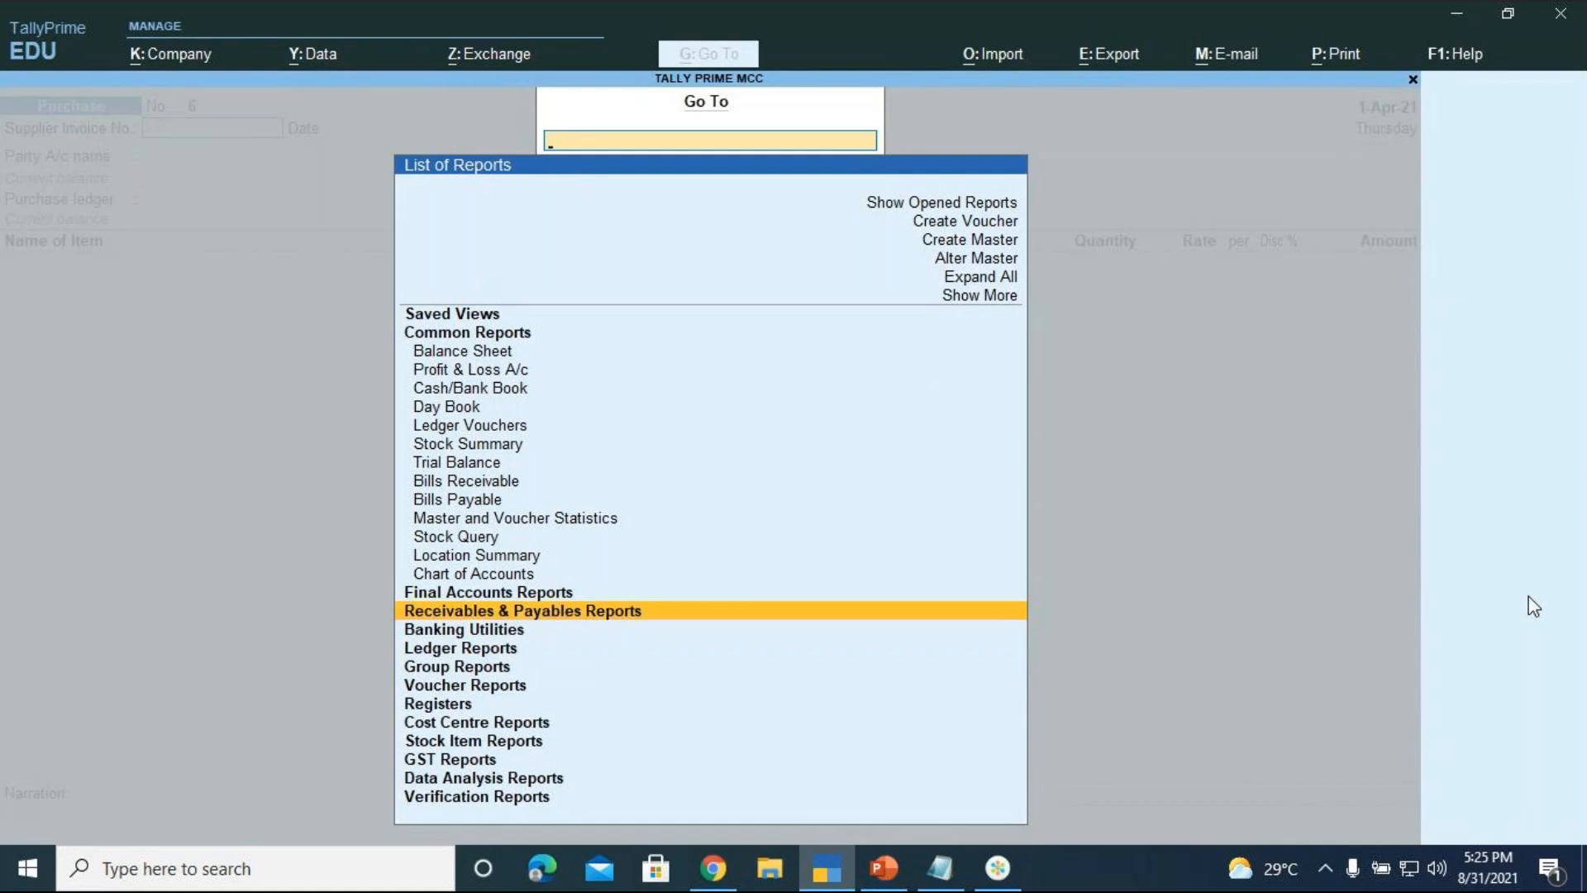
key("Return")
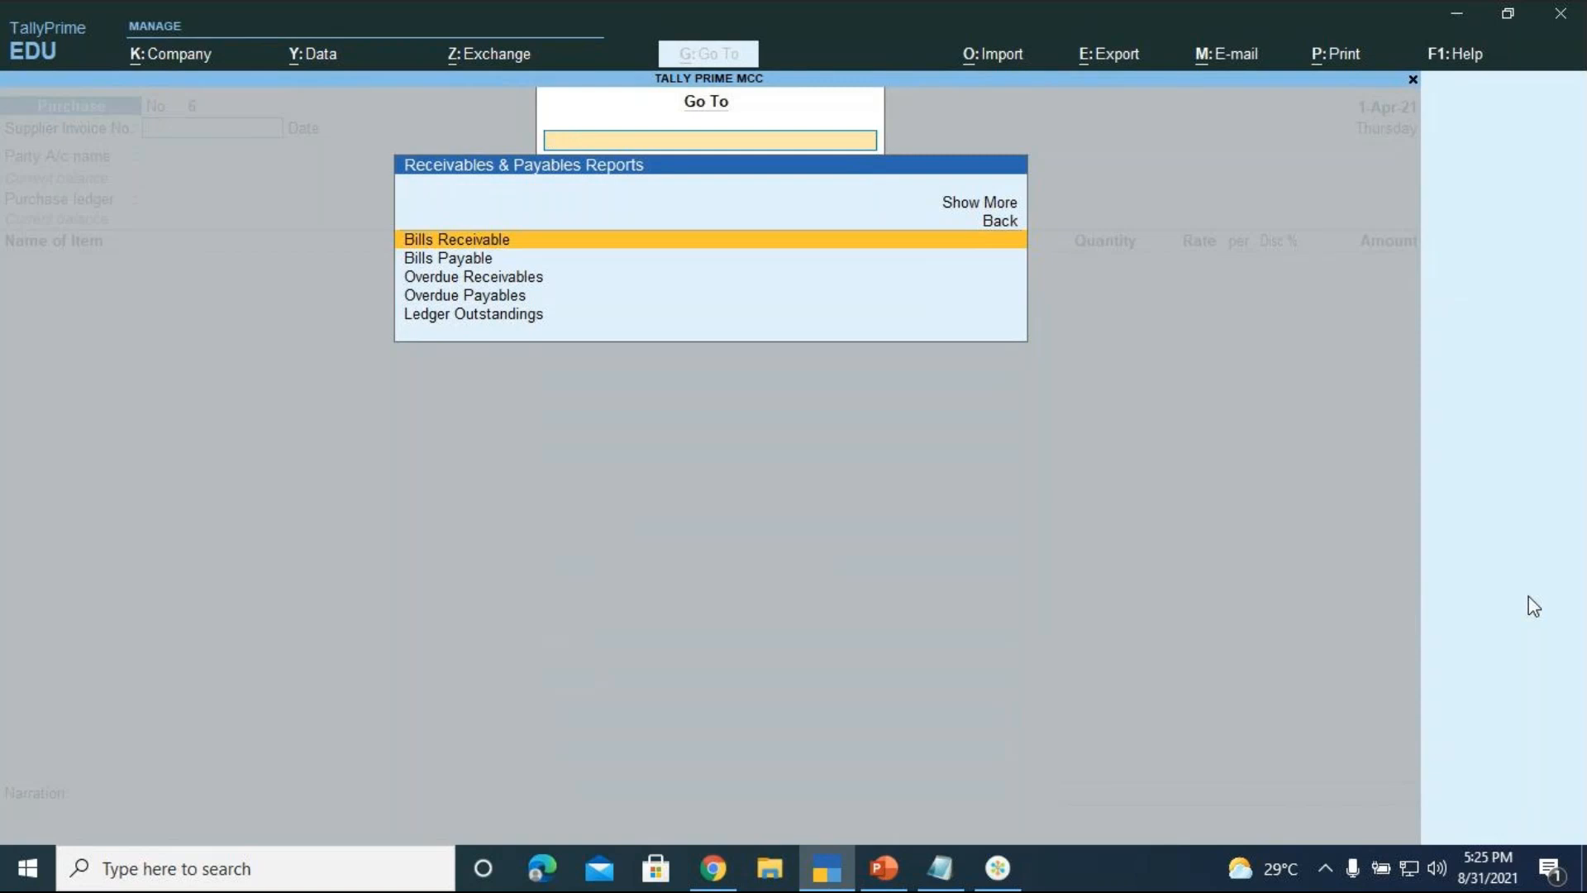
key("Down")
key("Up")
key("Down")
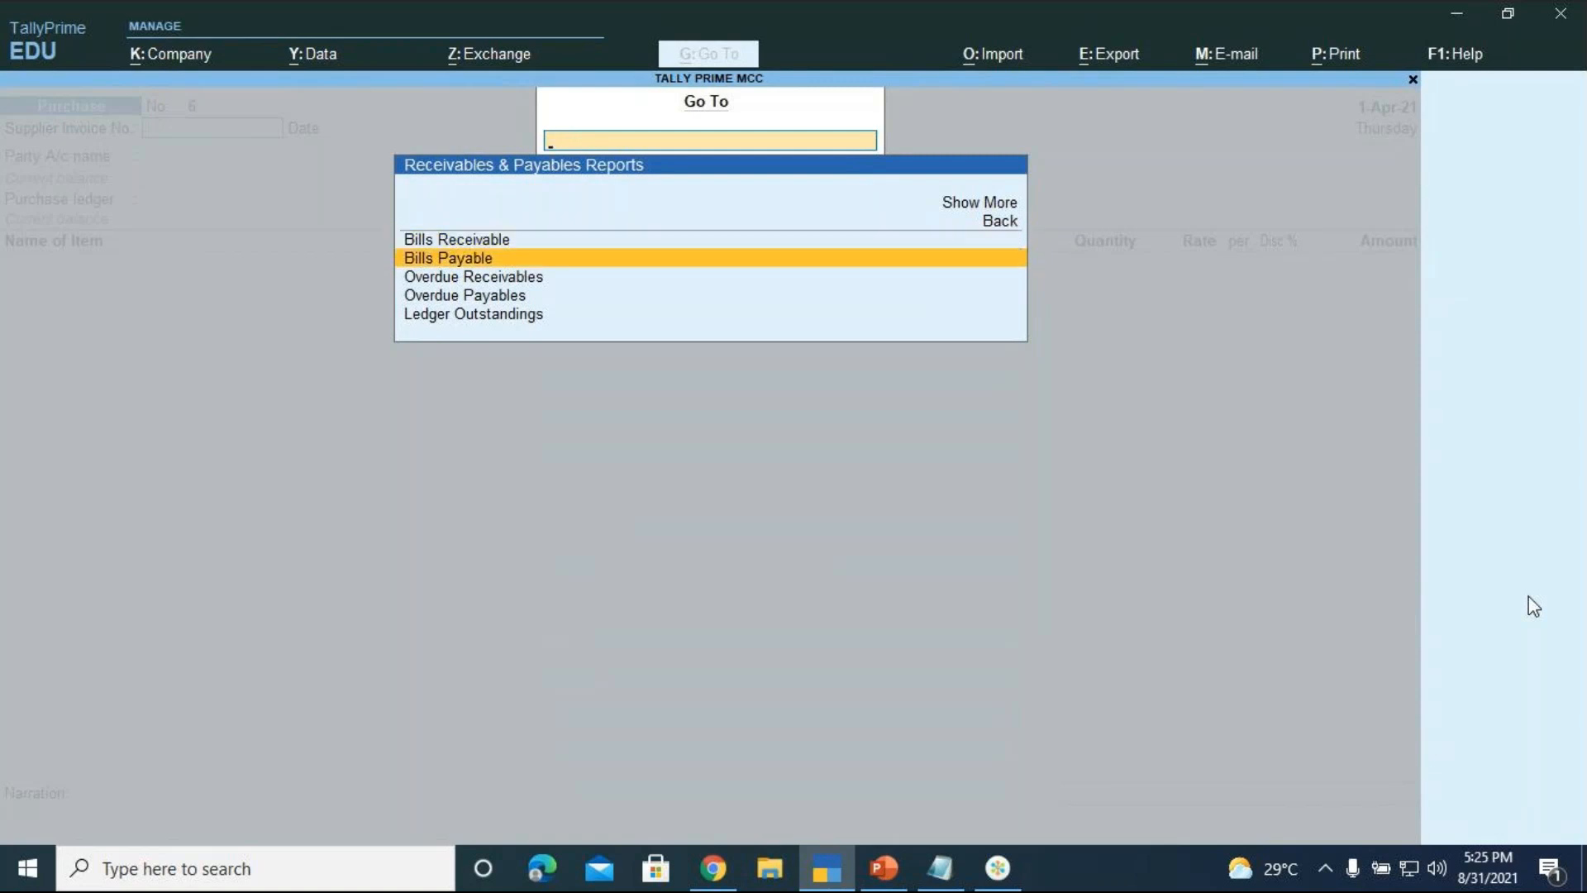
key("Return")
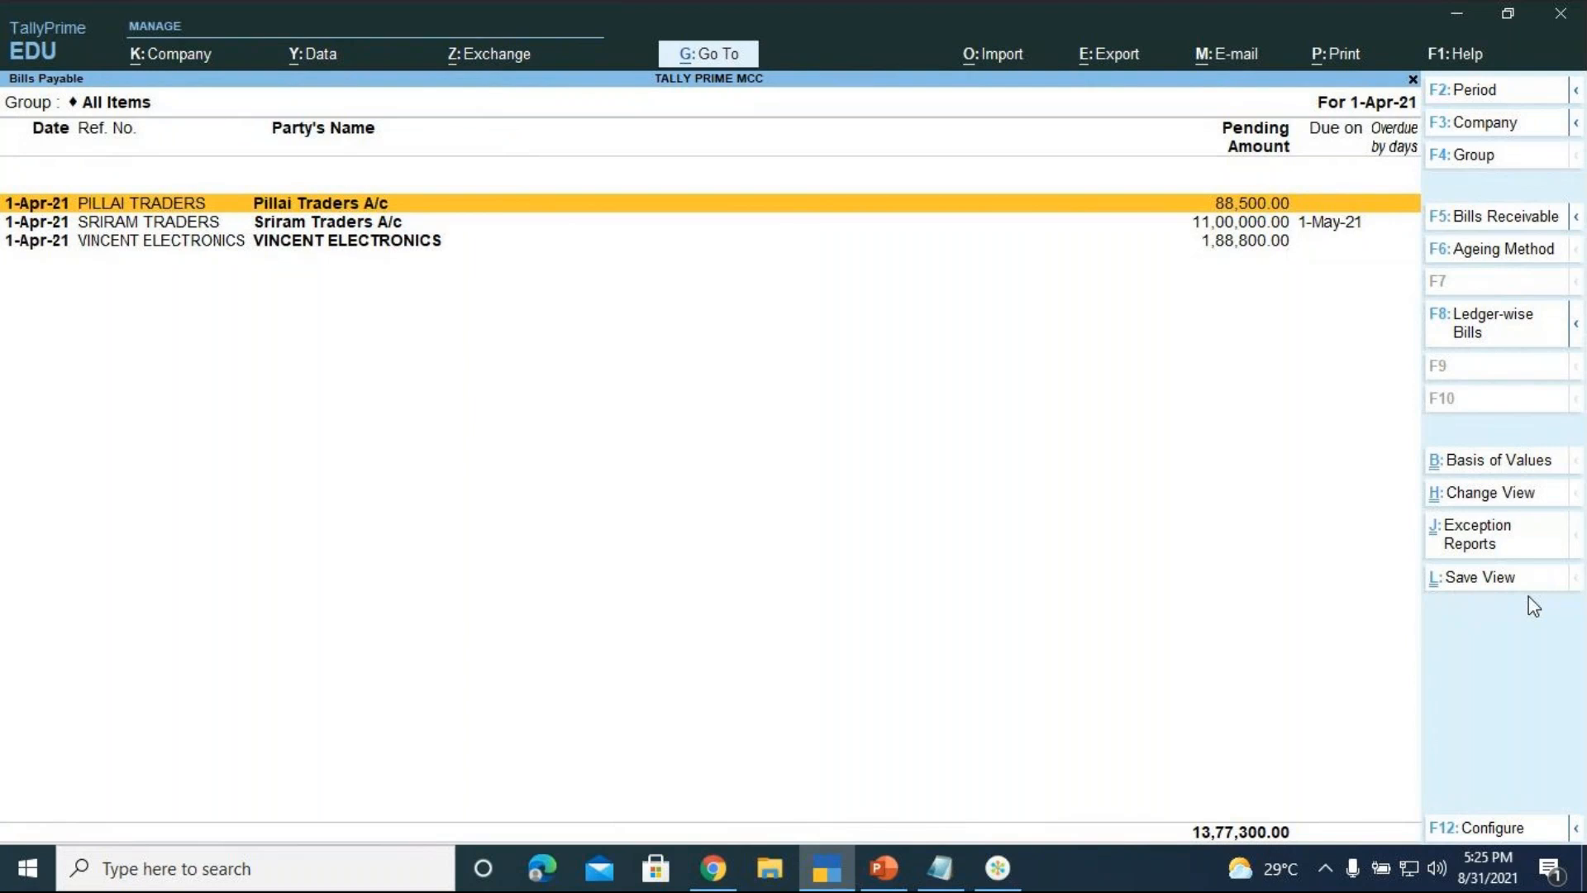
key("Escape")
key("Escape")
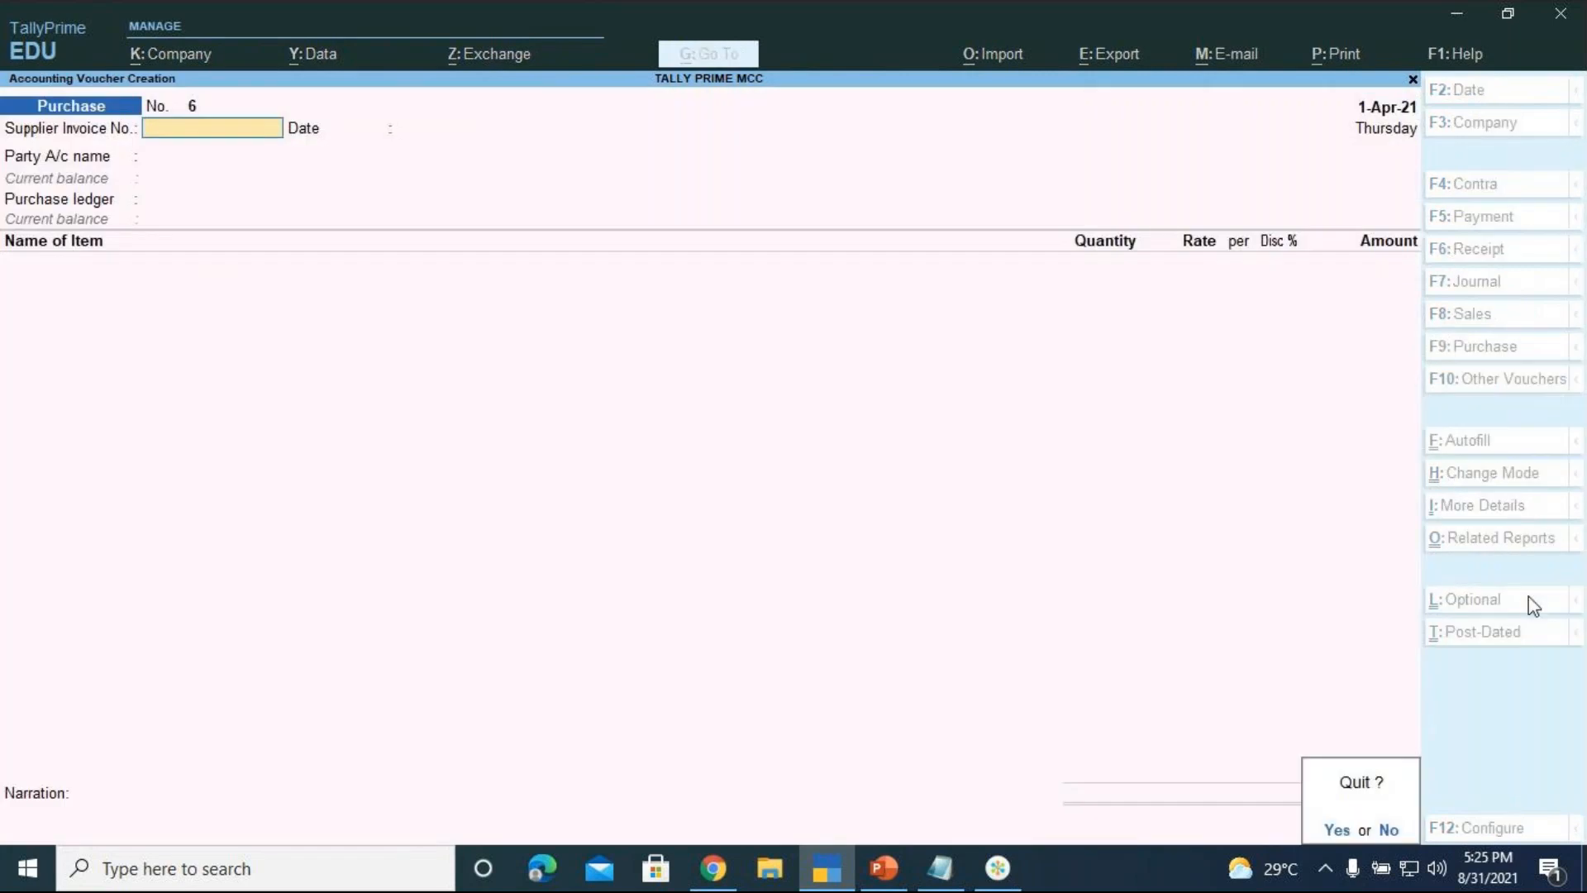
key("n")
left_click(1533, 604)
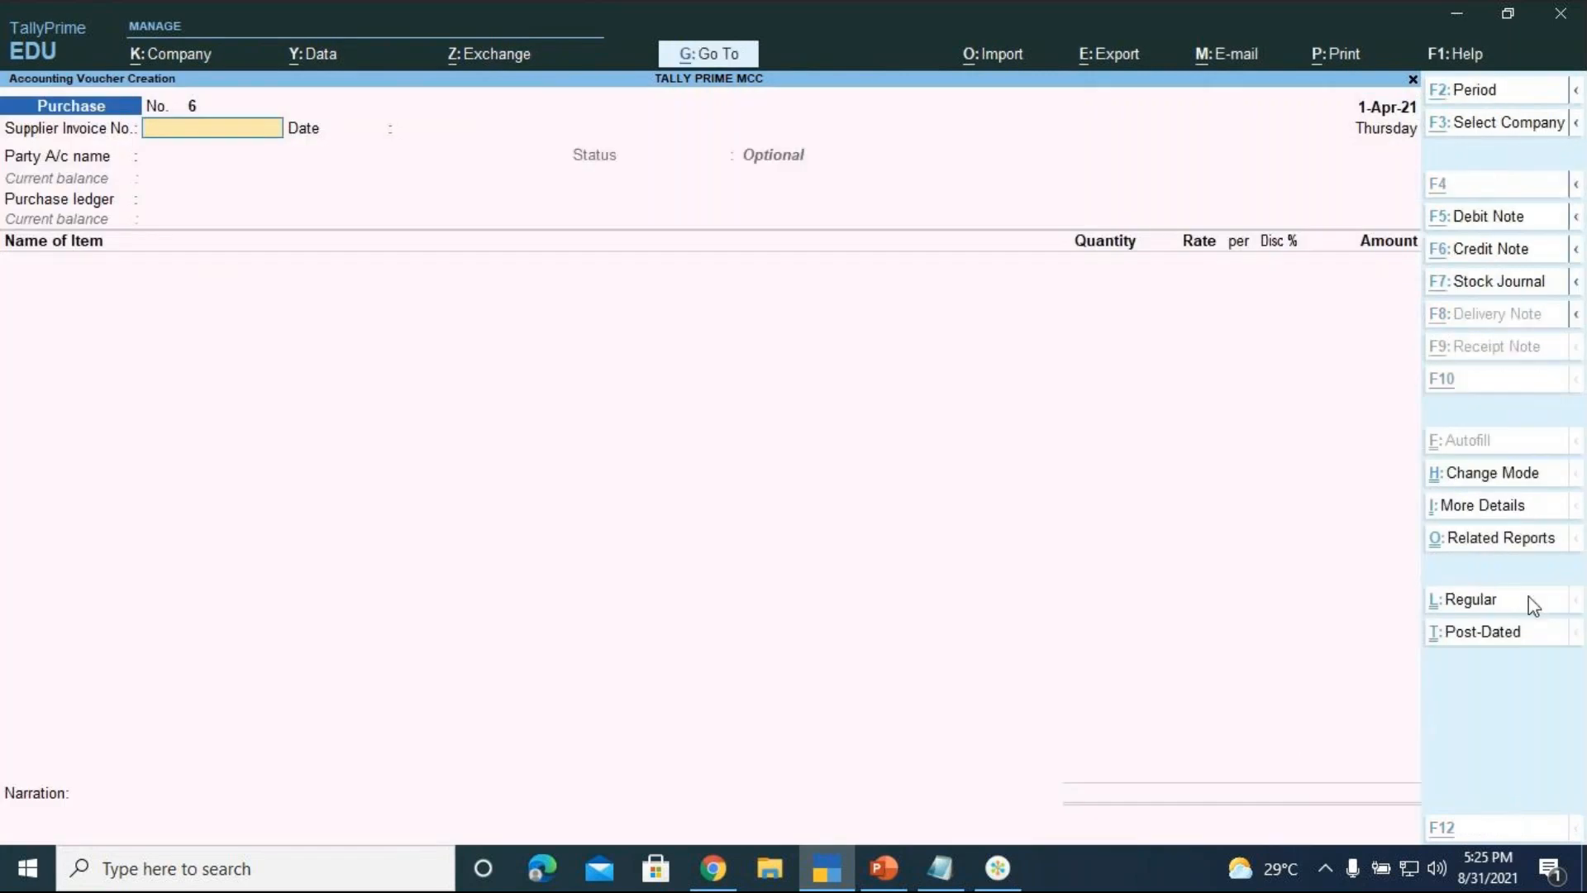
key("alt+g")
key("Down")
key("Down")
key("Down")
key("Down")
key("Down")
key("Down")
key("Down")
key("Down")
key("Down")
key("Down")
key("Down")
key("Down")
key("Down")
key("Down")
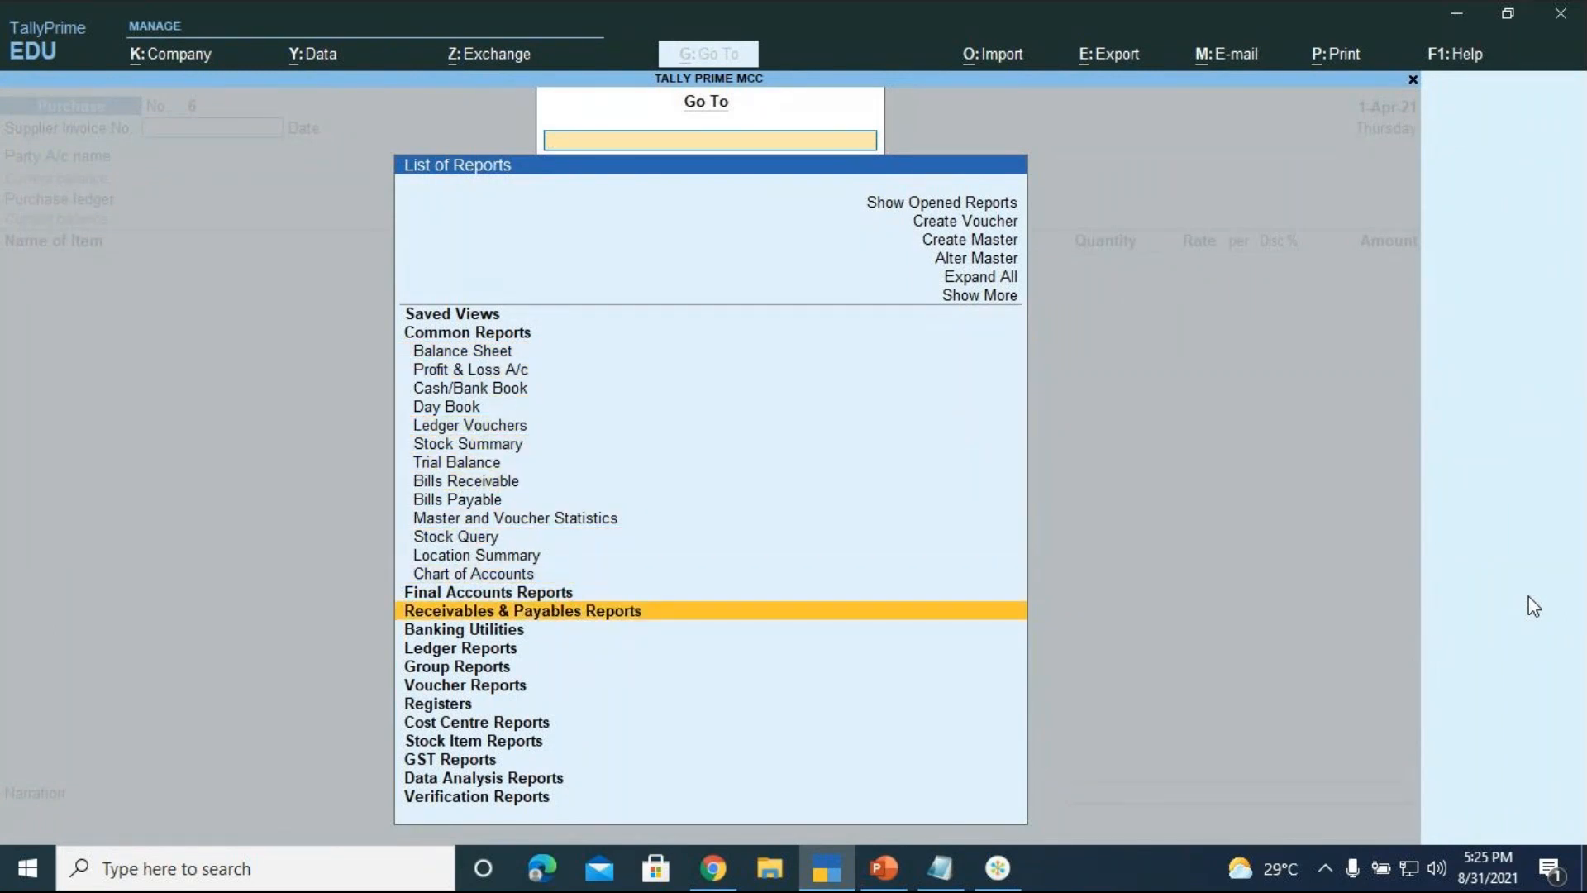
Open Ledger Outstandings for Pillai Traders A/c to show the 88,500.00 Cr bill dated 1-Apr-21
key("Return")
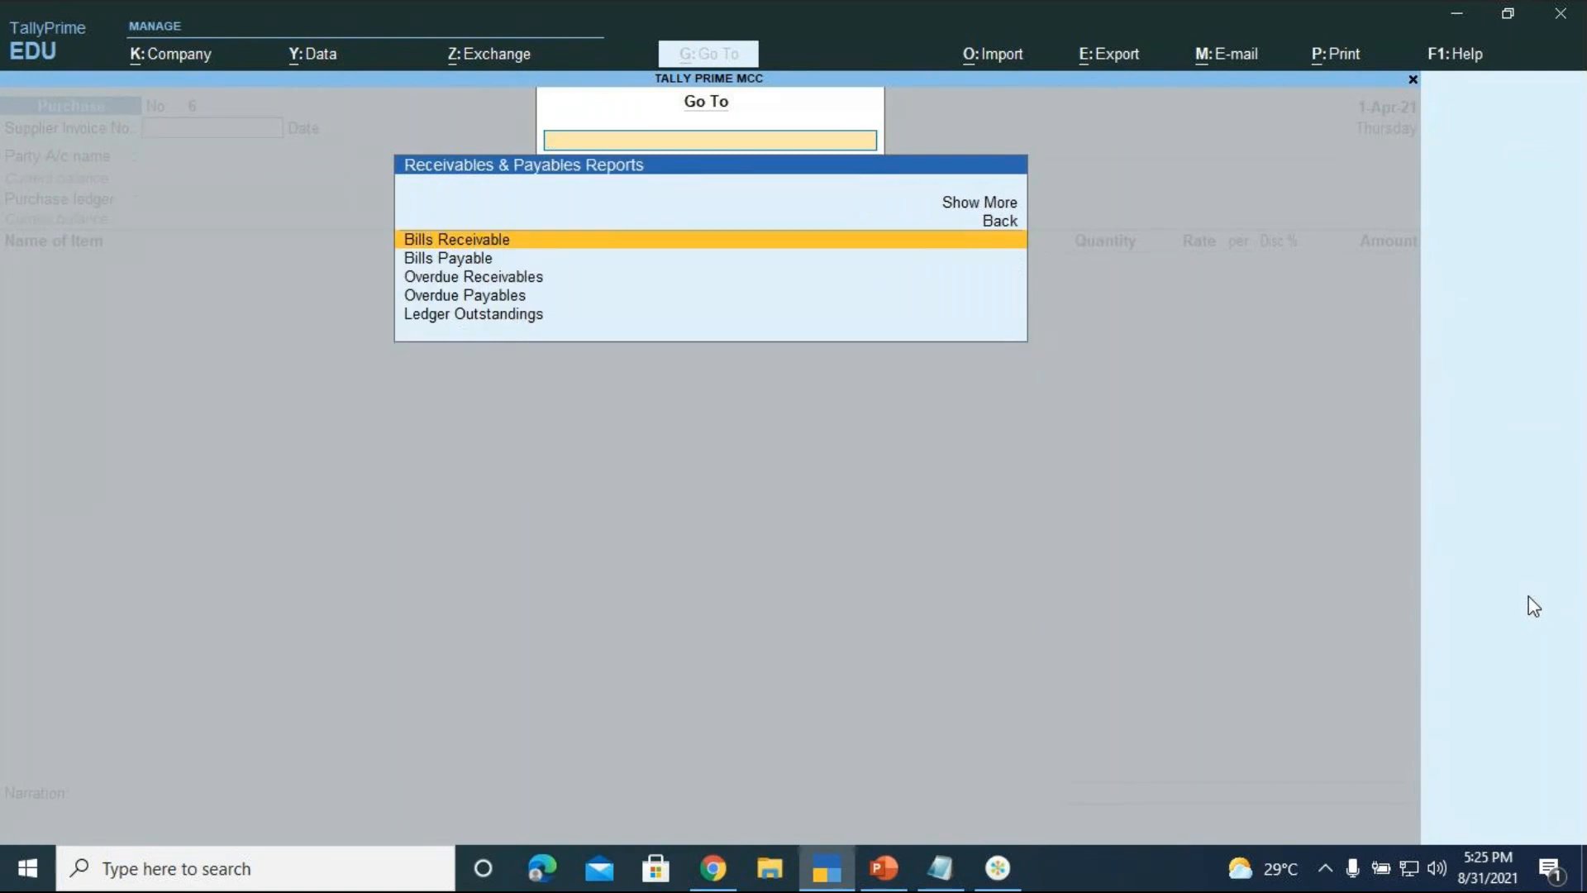
key("Down")
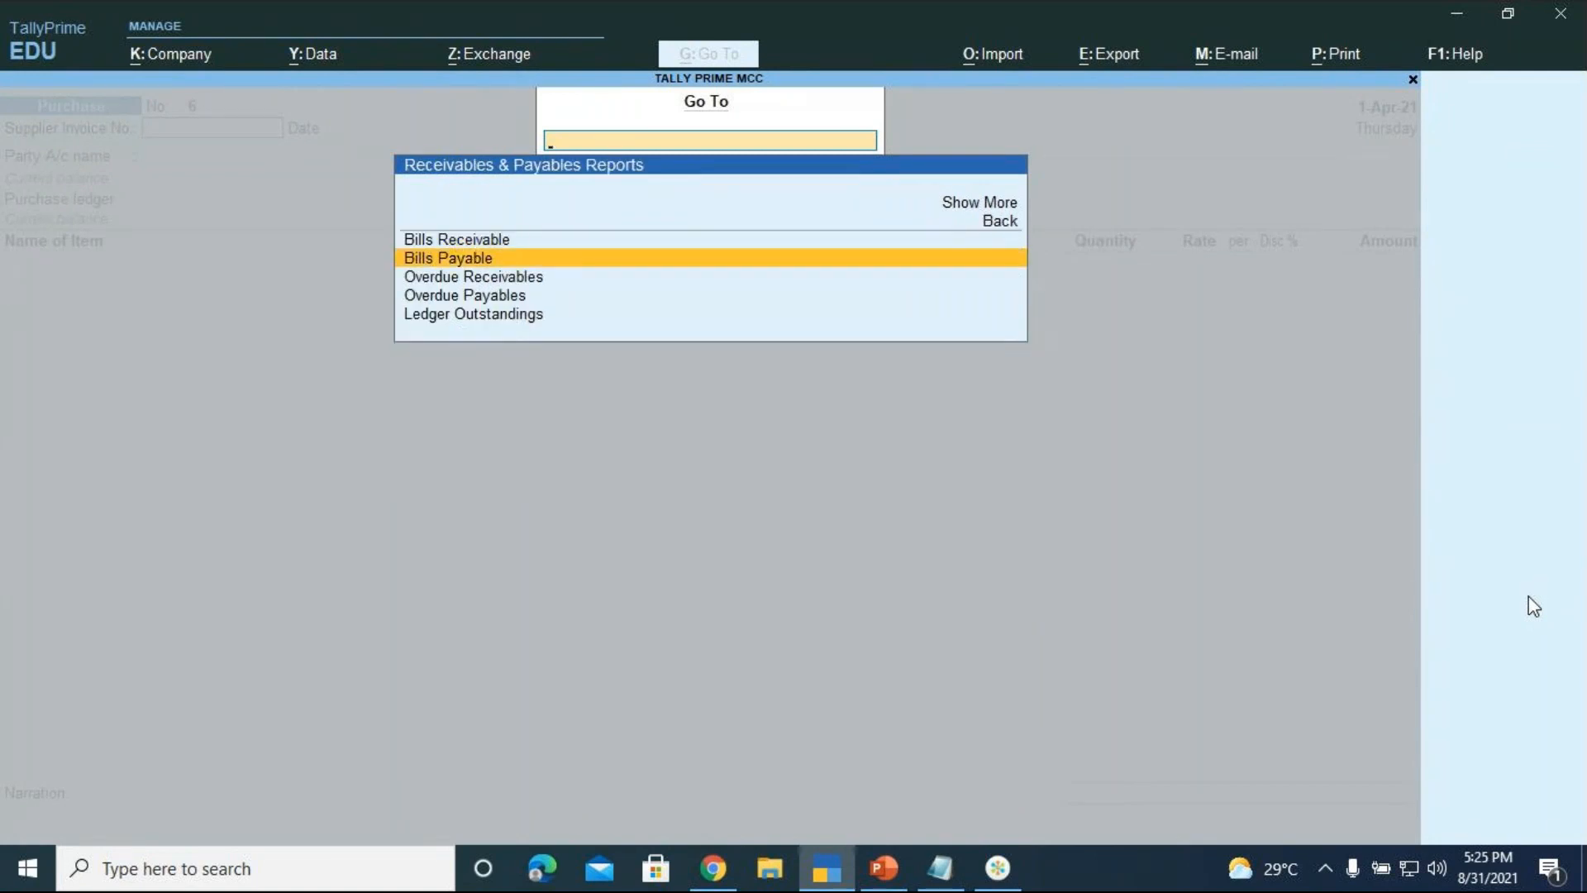
key("Down")
key("Down")
key("Down")
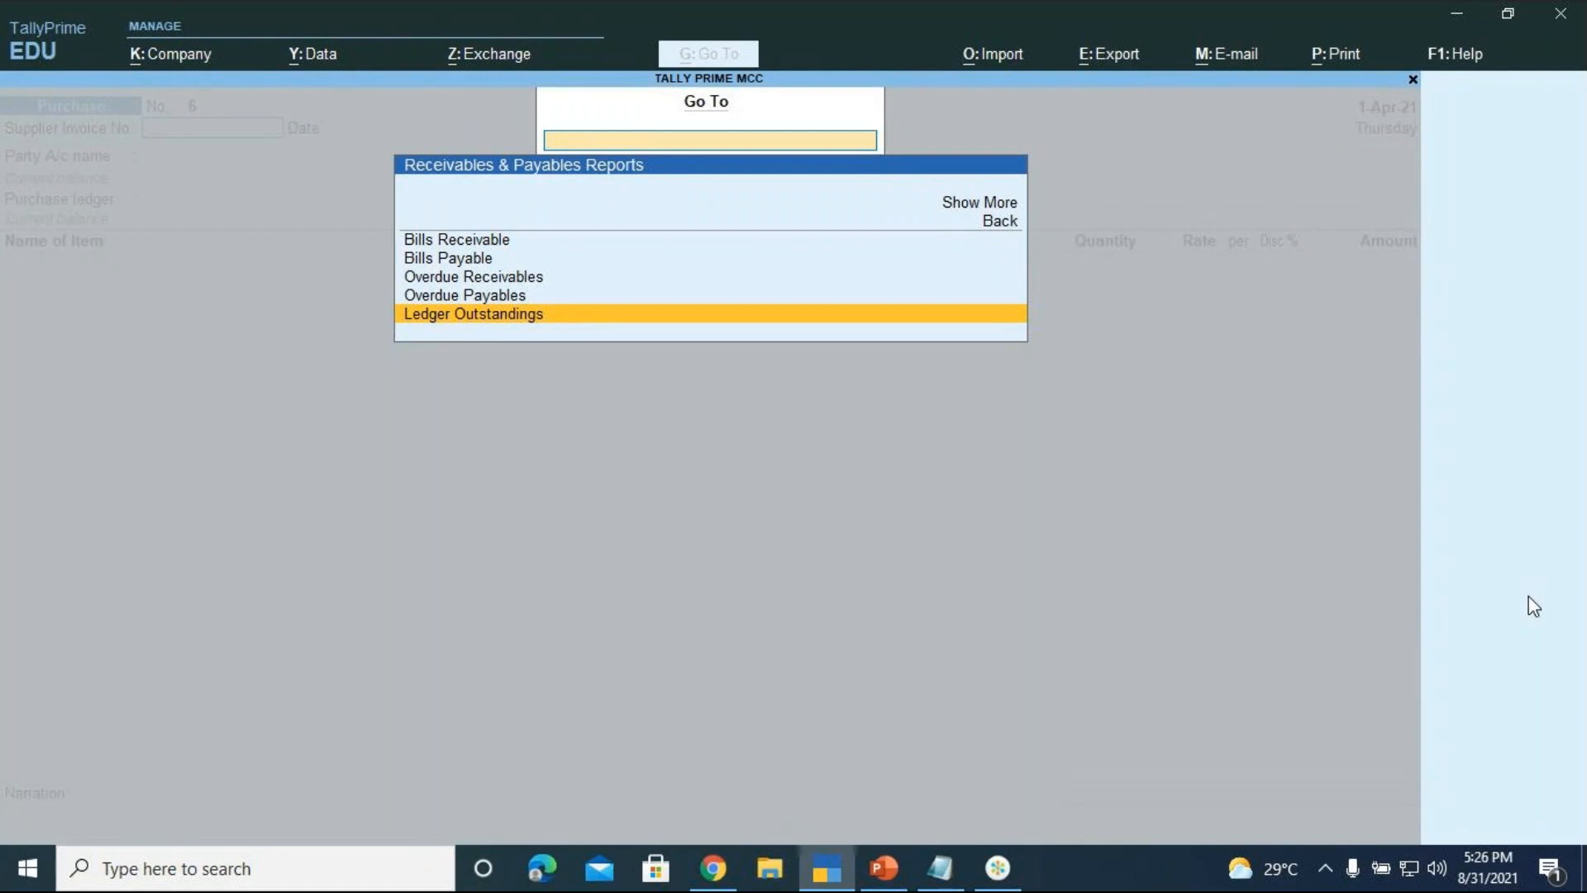
key("Return")
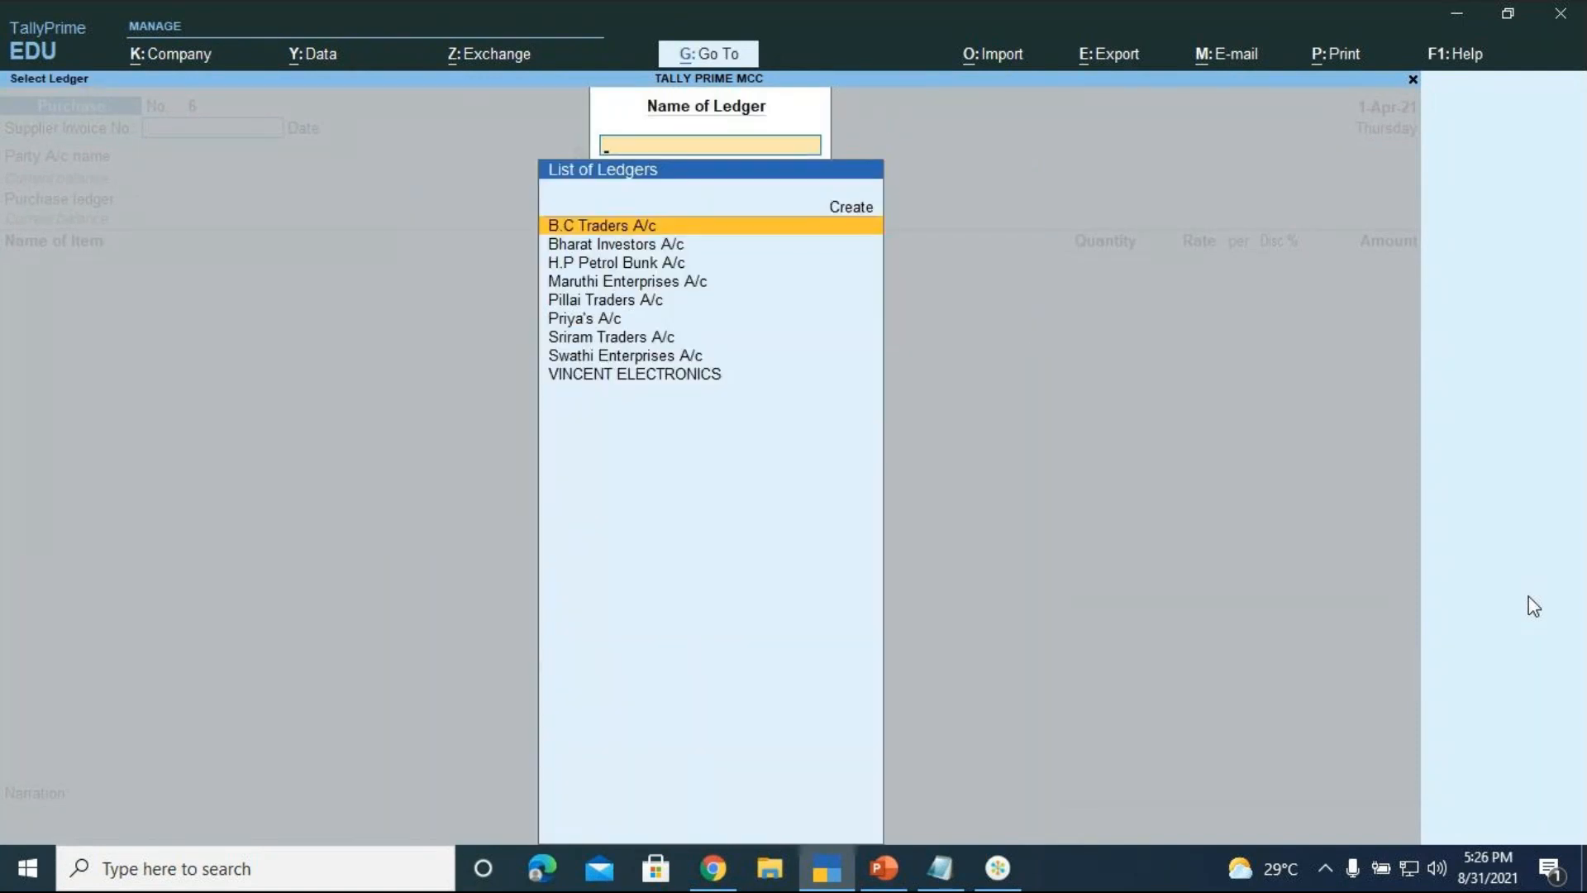
key("Down")
key("Down")
key("Down")
key("Down")
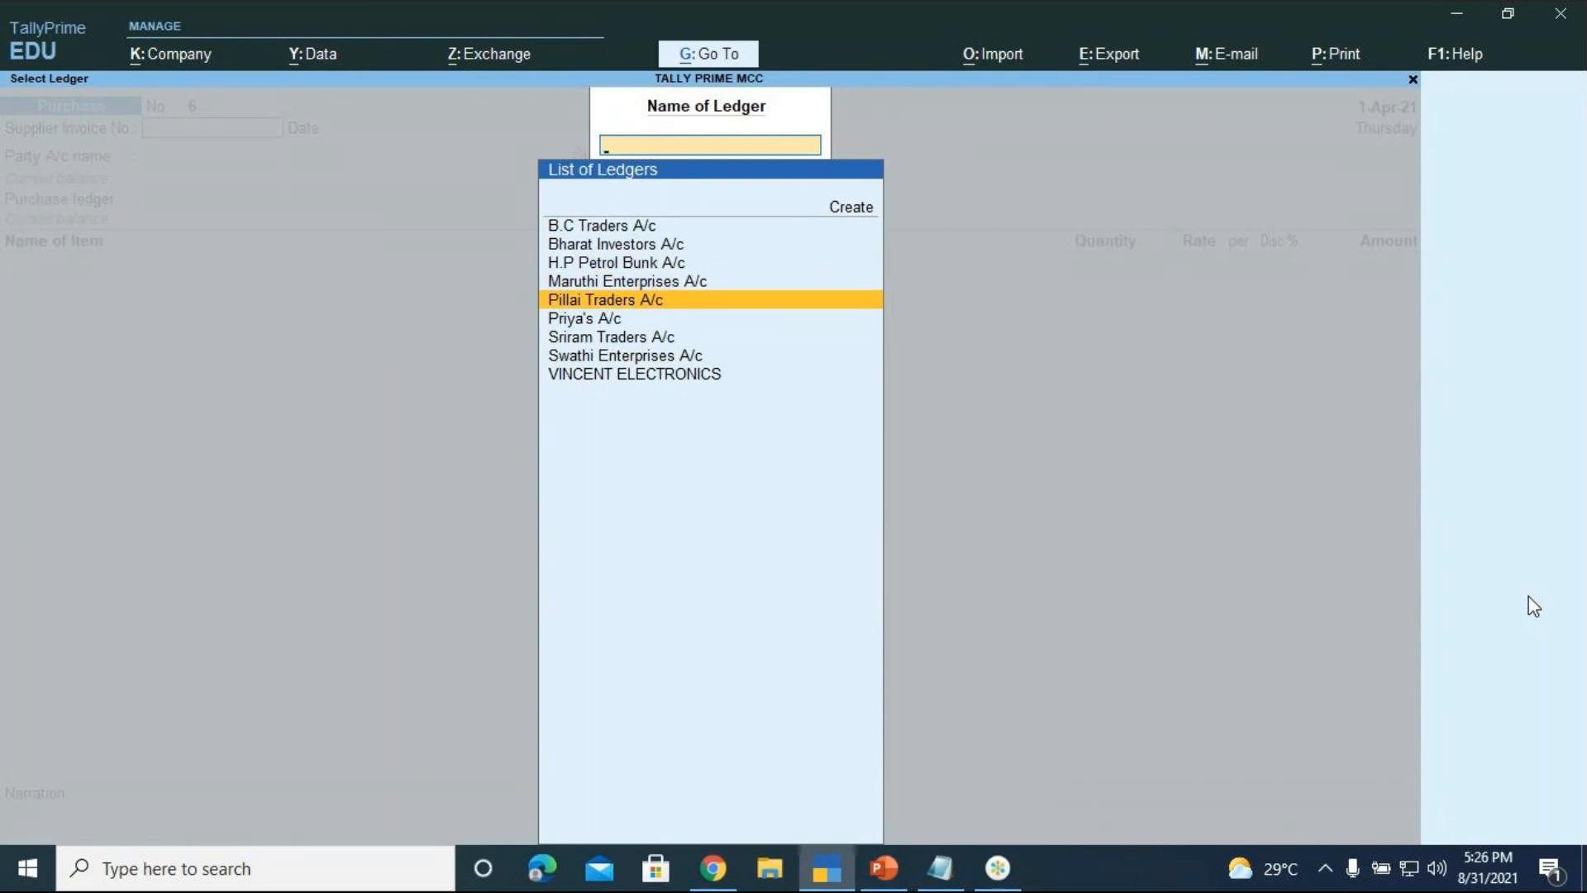
key("Return")
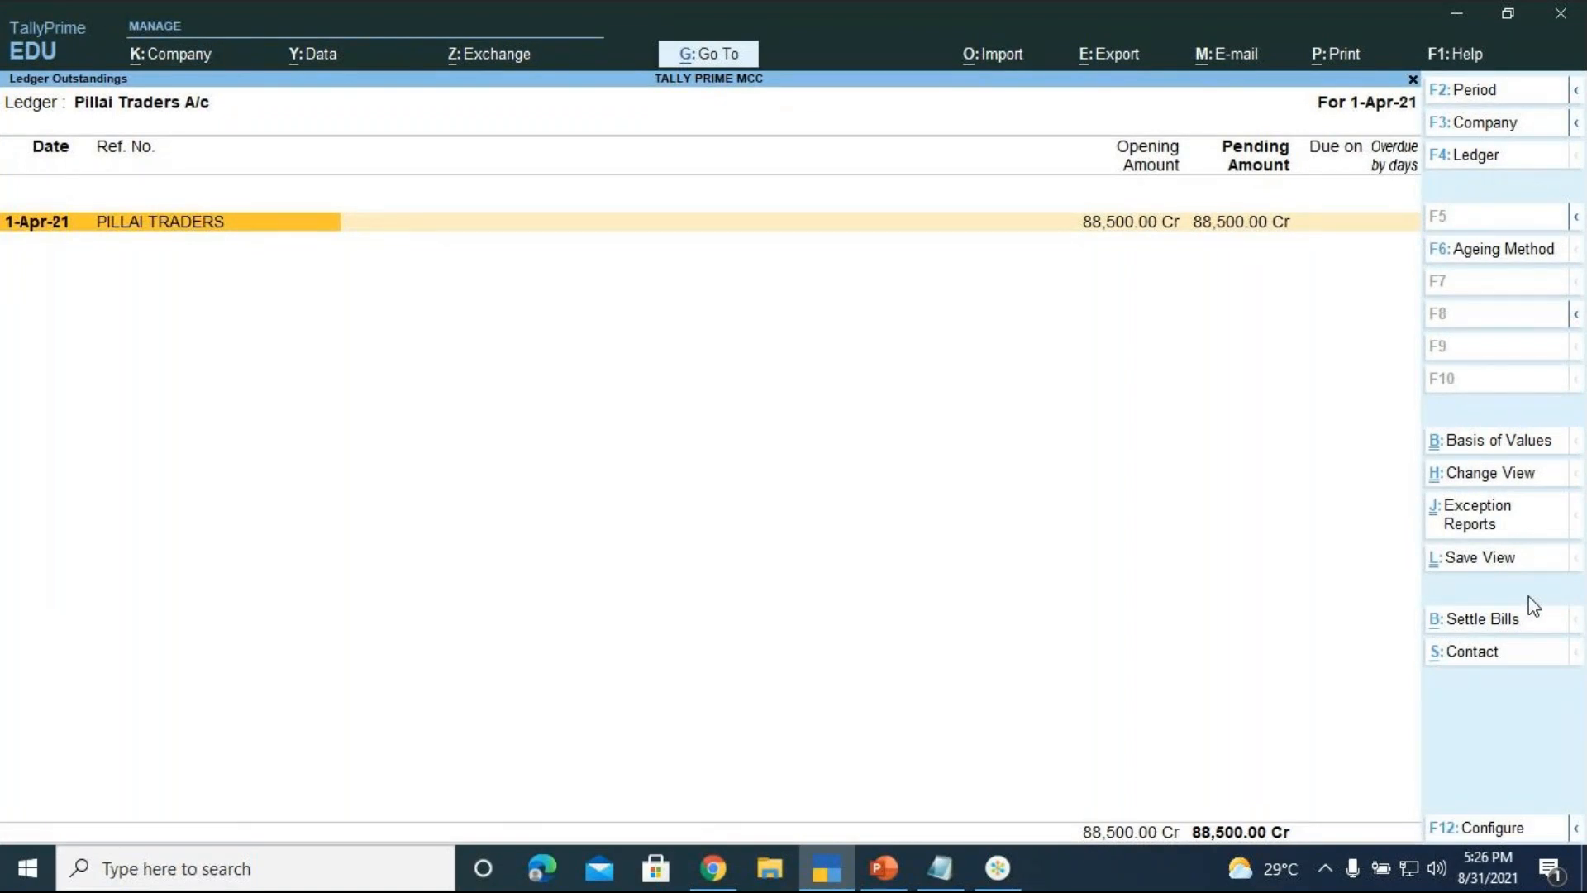
Start settling the bill as a Payment dated 1-Apr-21, paid from SBI Bank A/c
key("ctrl+b")
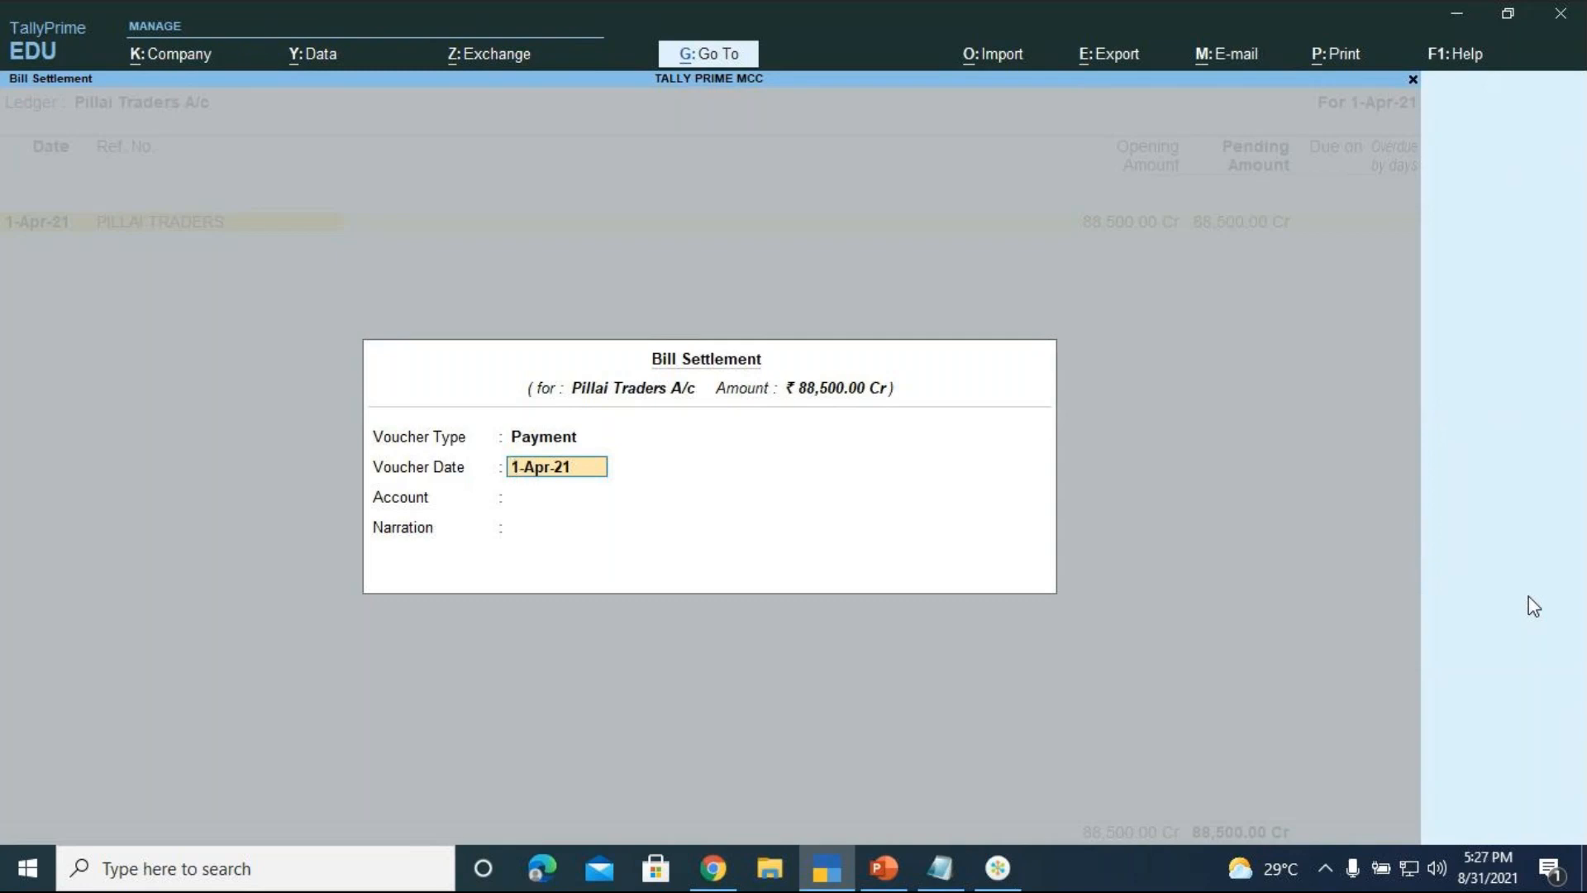
key("Return")
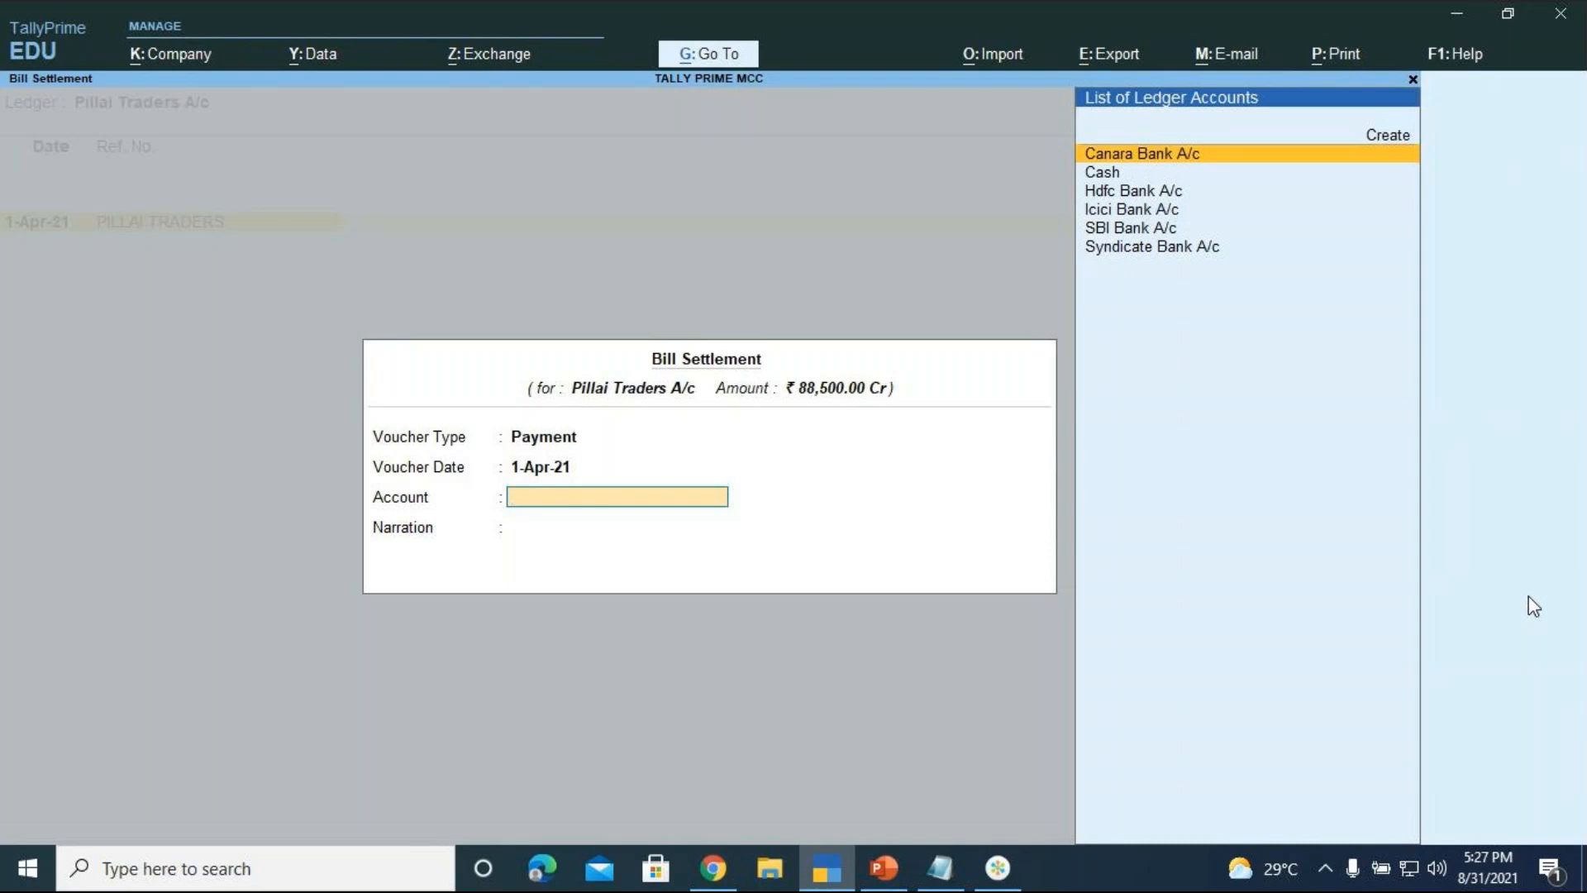
key("Down")
key("Down")
key("Down")
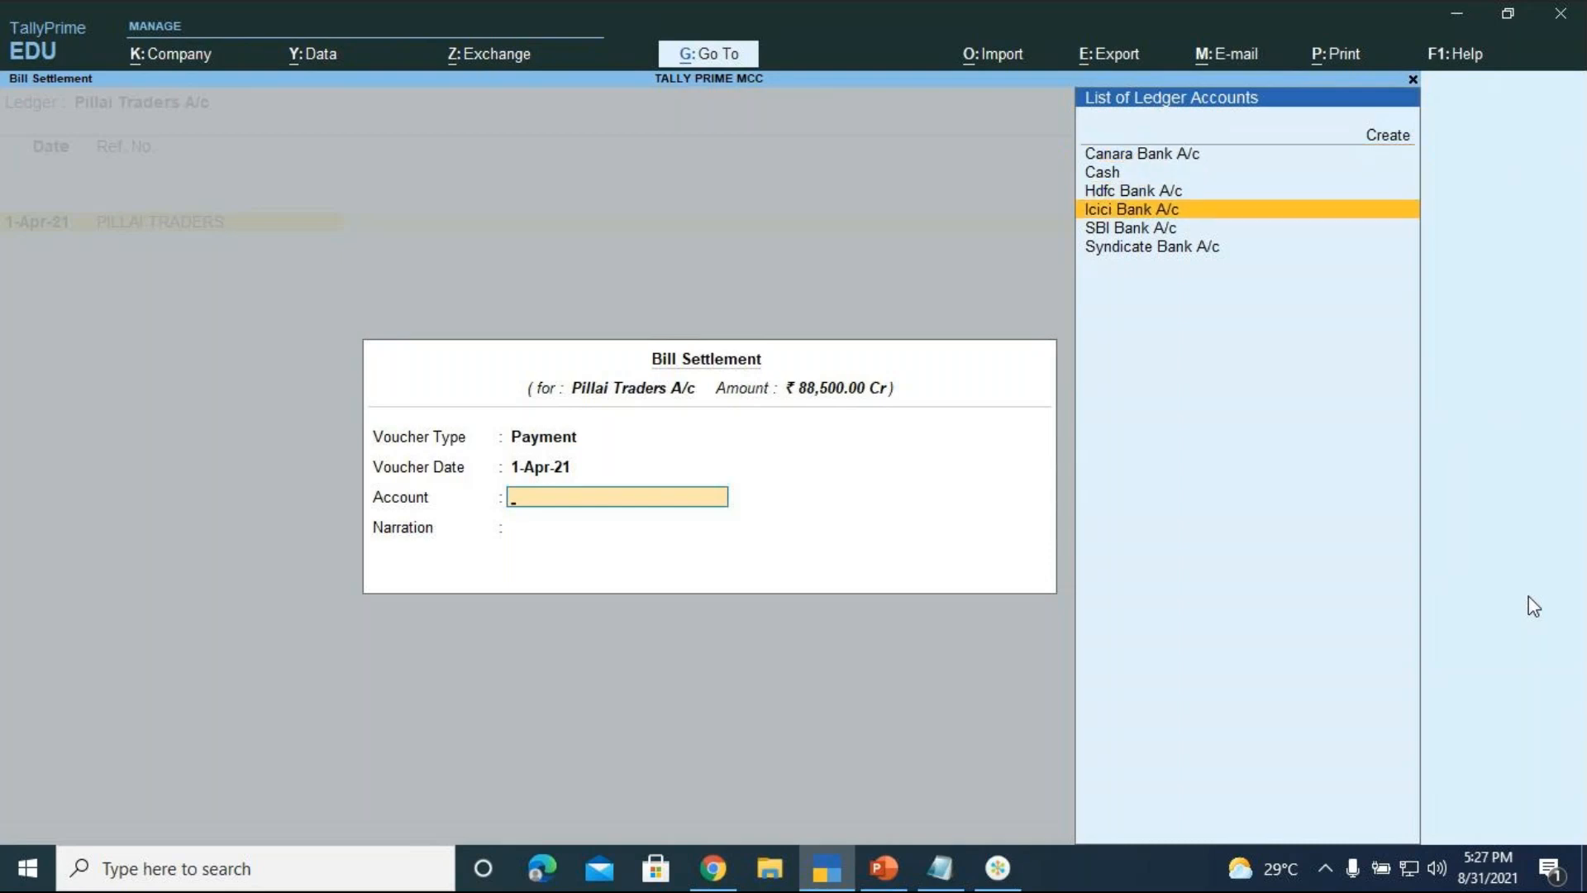
key("Down")
key("Return")
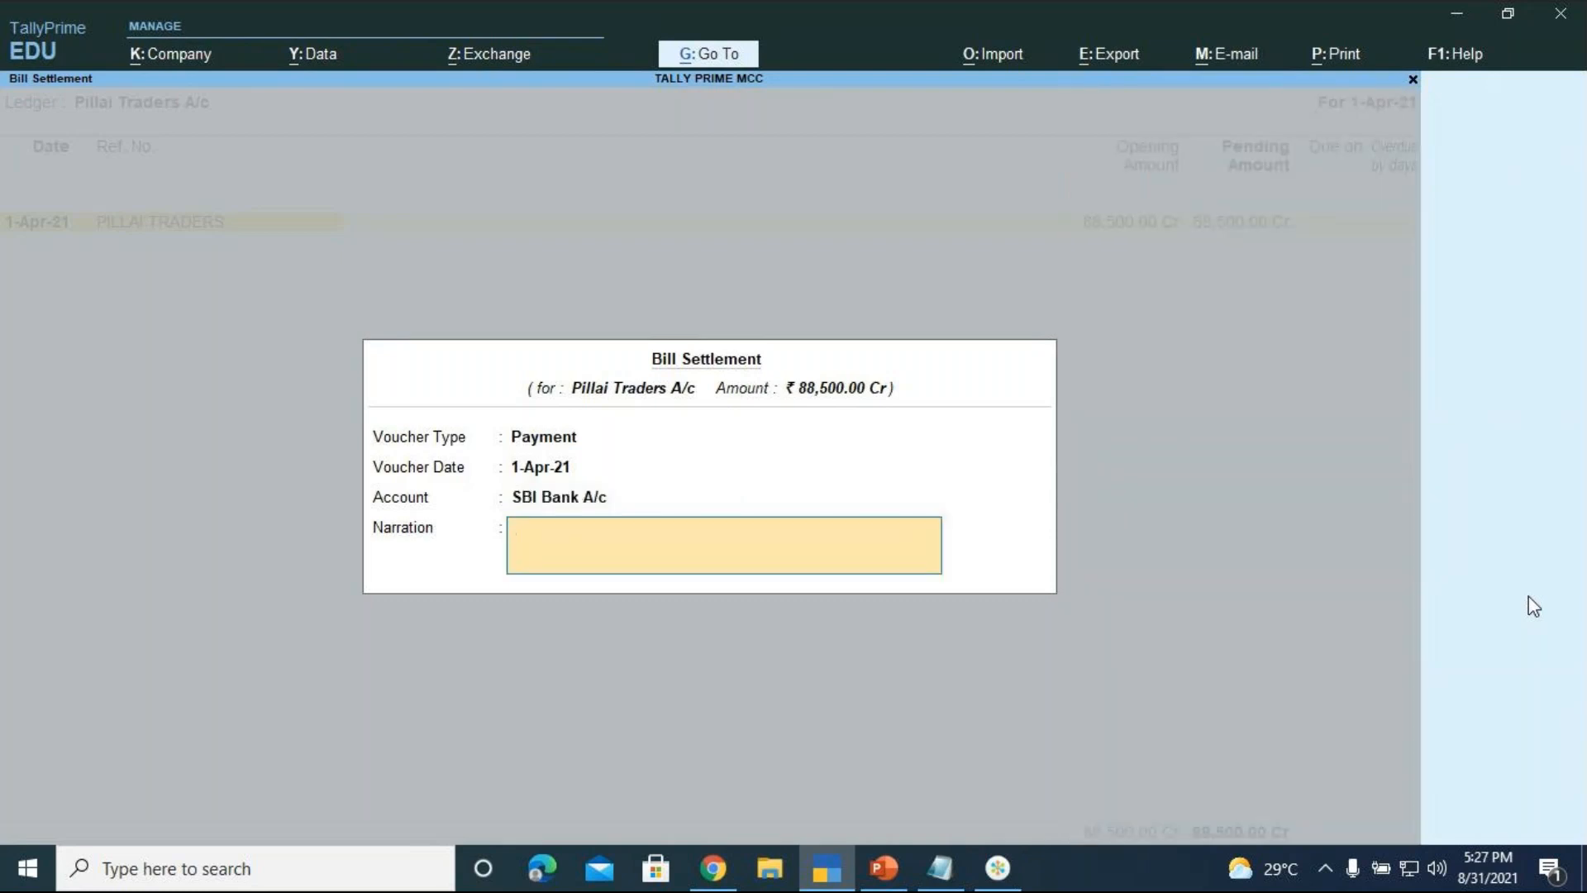
Add the narration 'BEING BILL SETTLED FOR PILLAI TRADERS VIA CHEQUE NO.123456' and accept the voucher
type("BEING BILL SETTLED FOR PILLAI TRA")
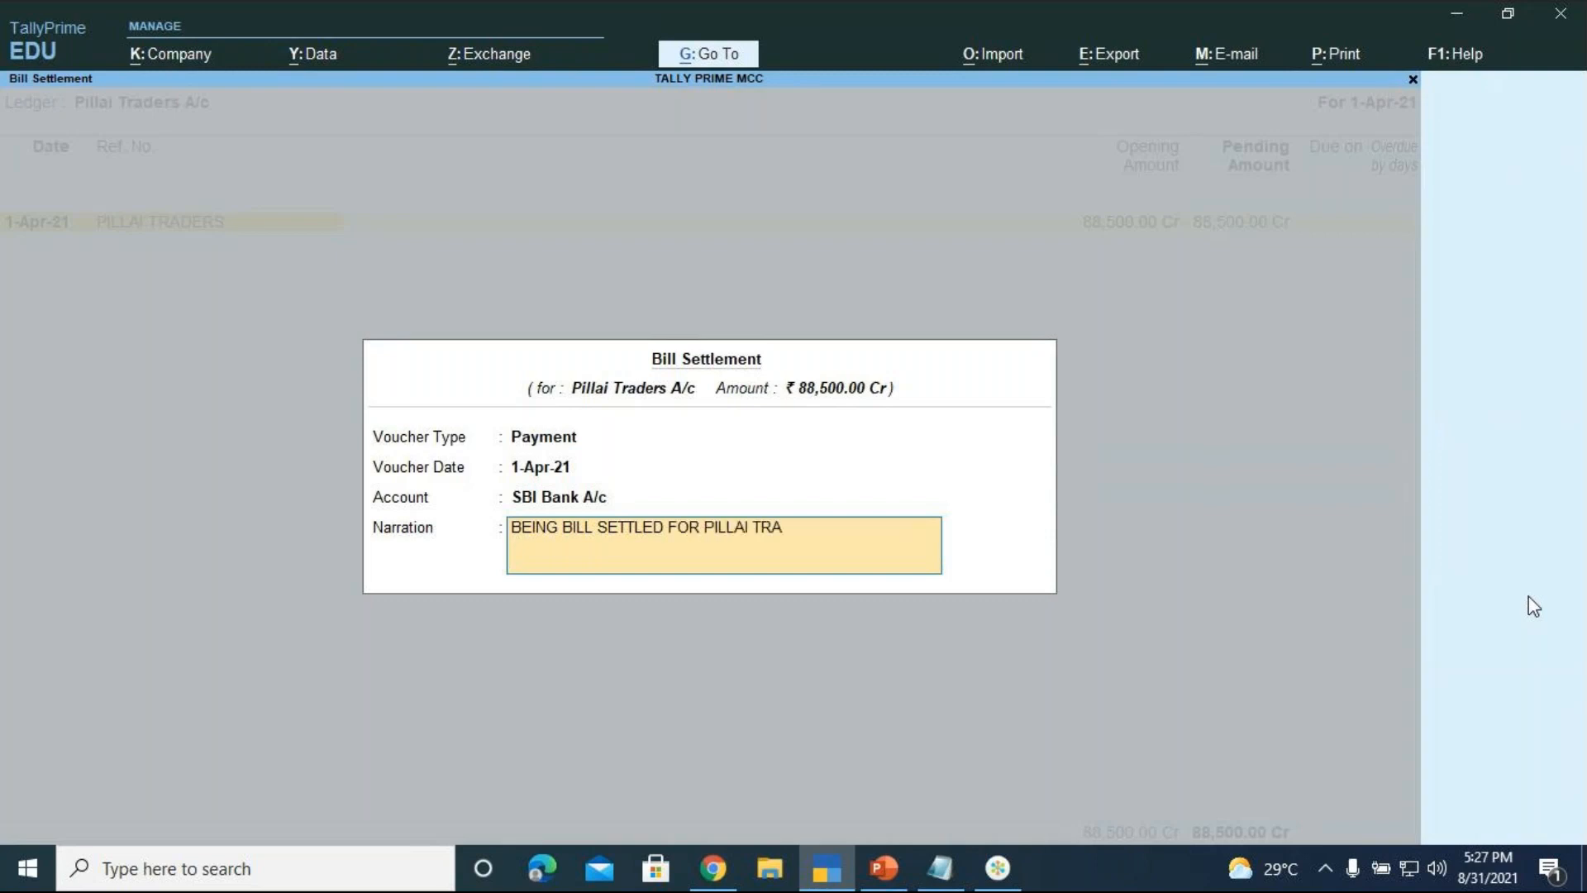
type("DERS VIA CHEQUE NO.123456")
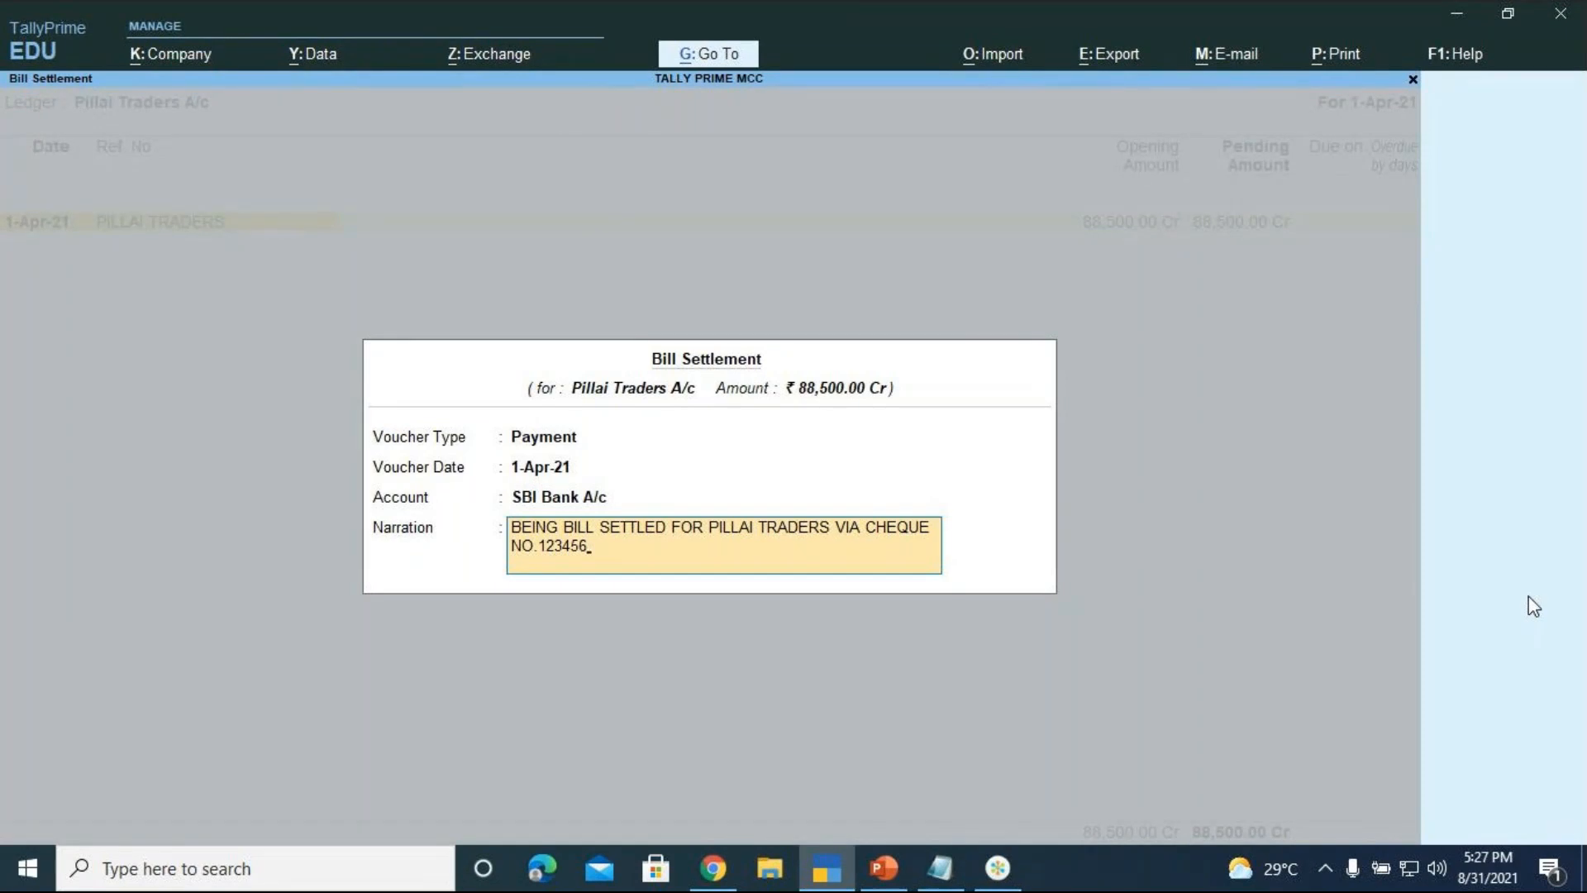
key("Return")
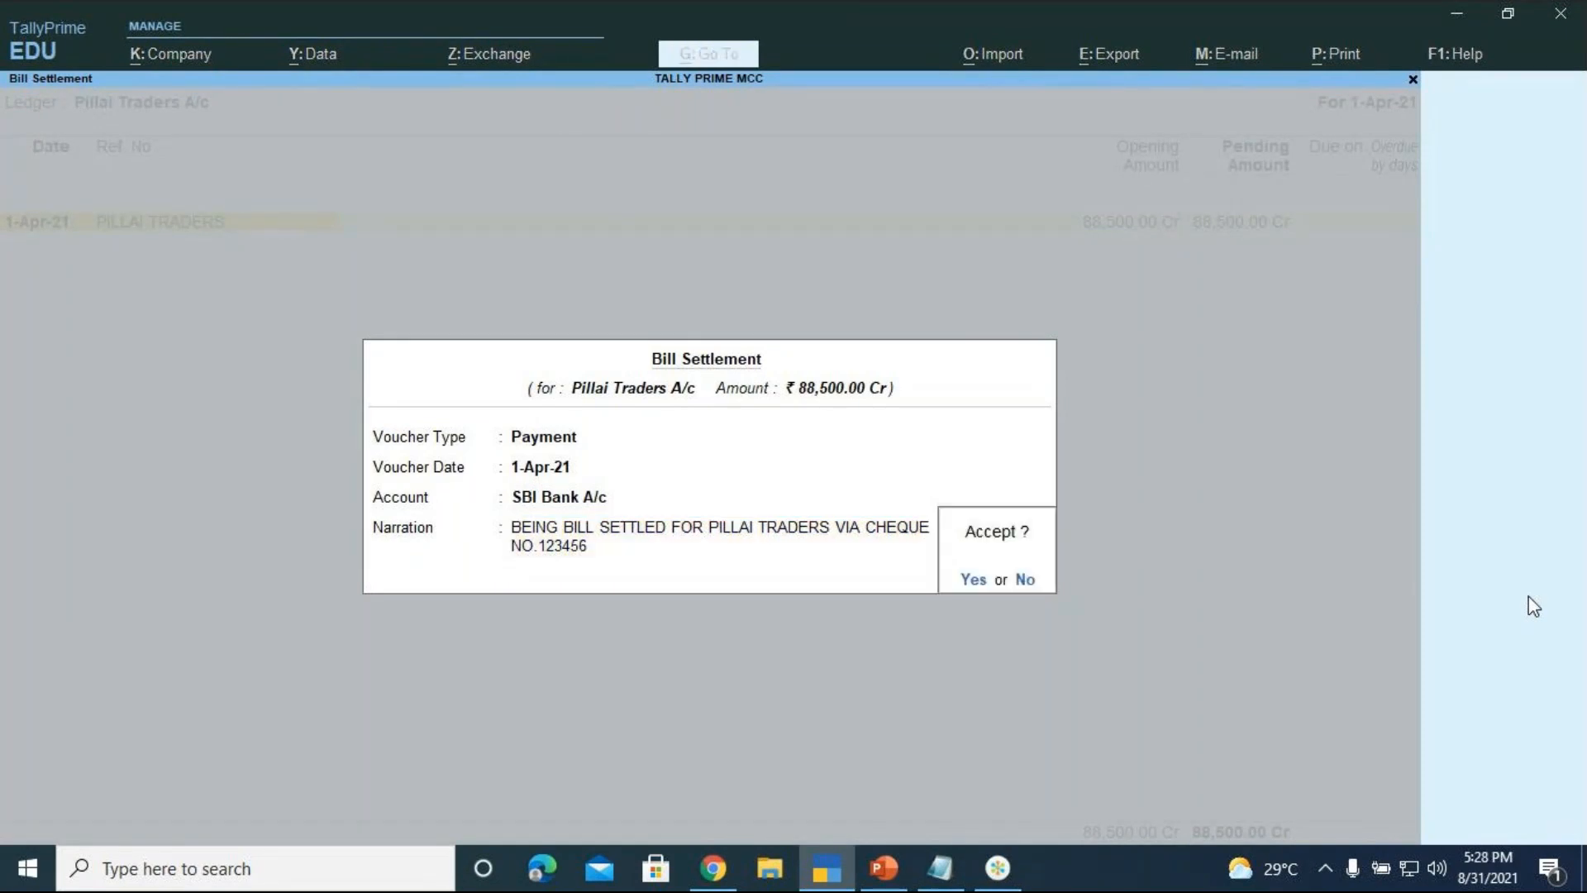
key("Return")
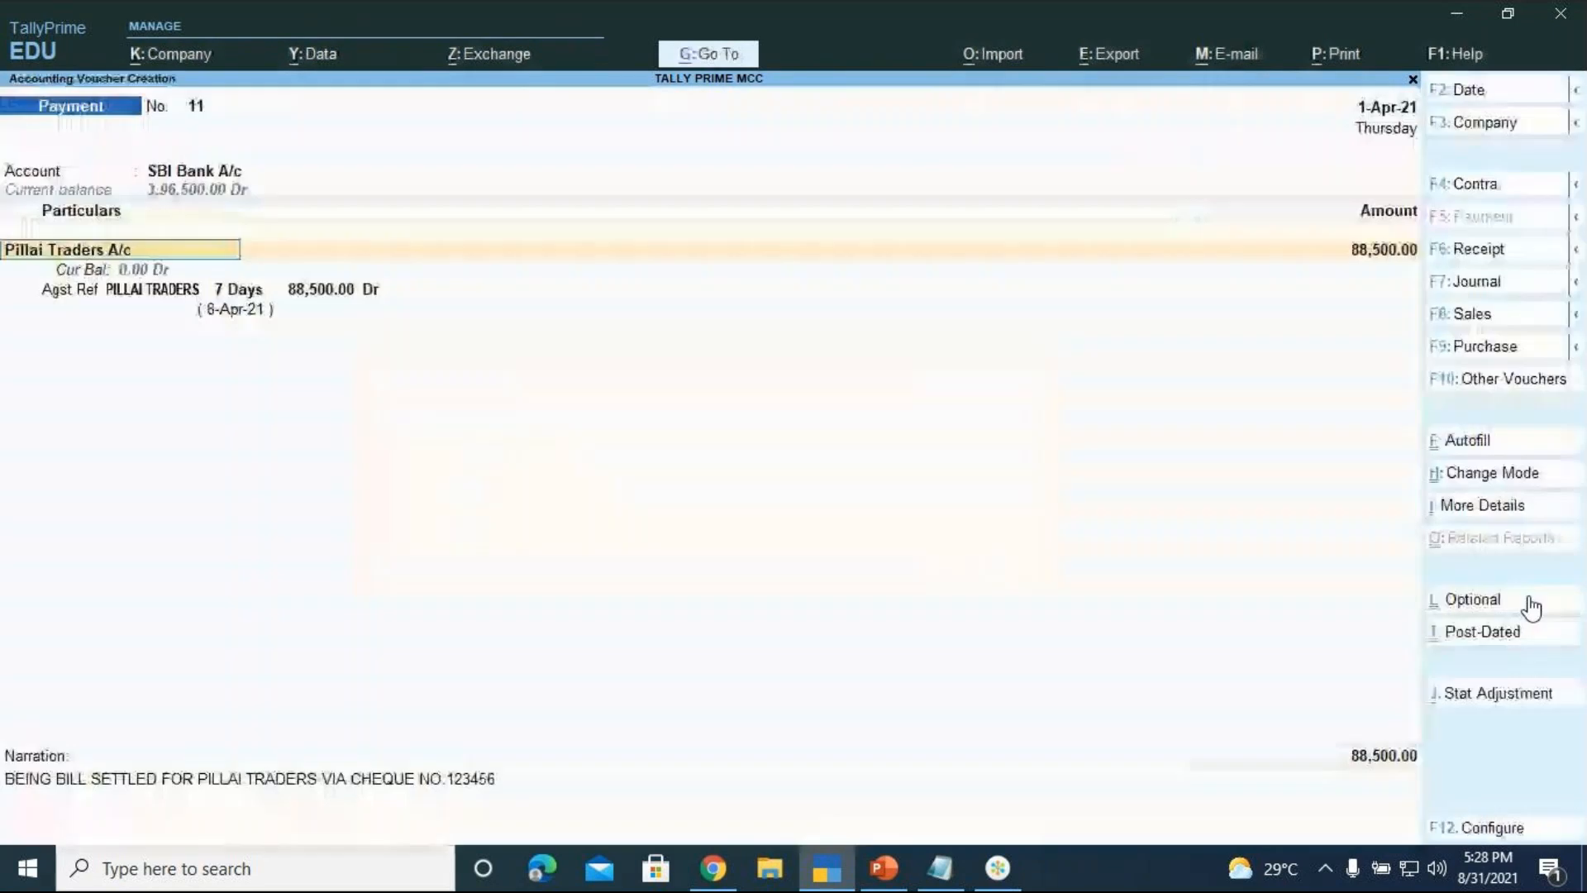
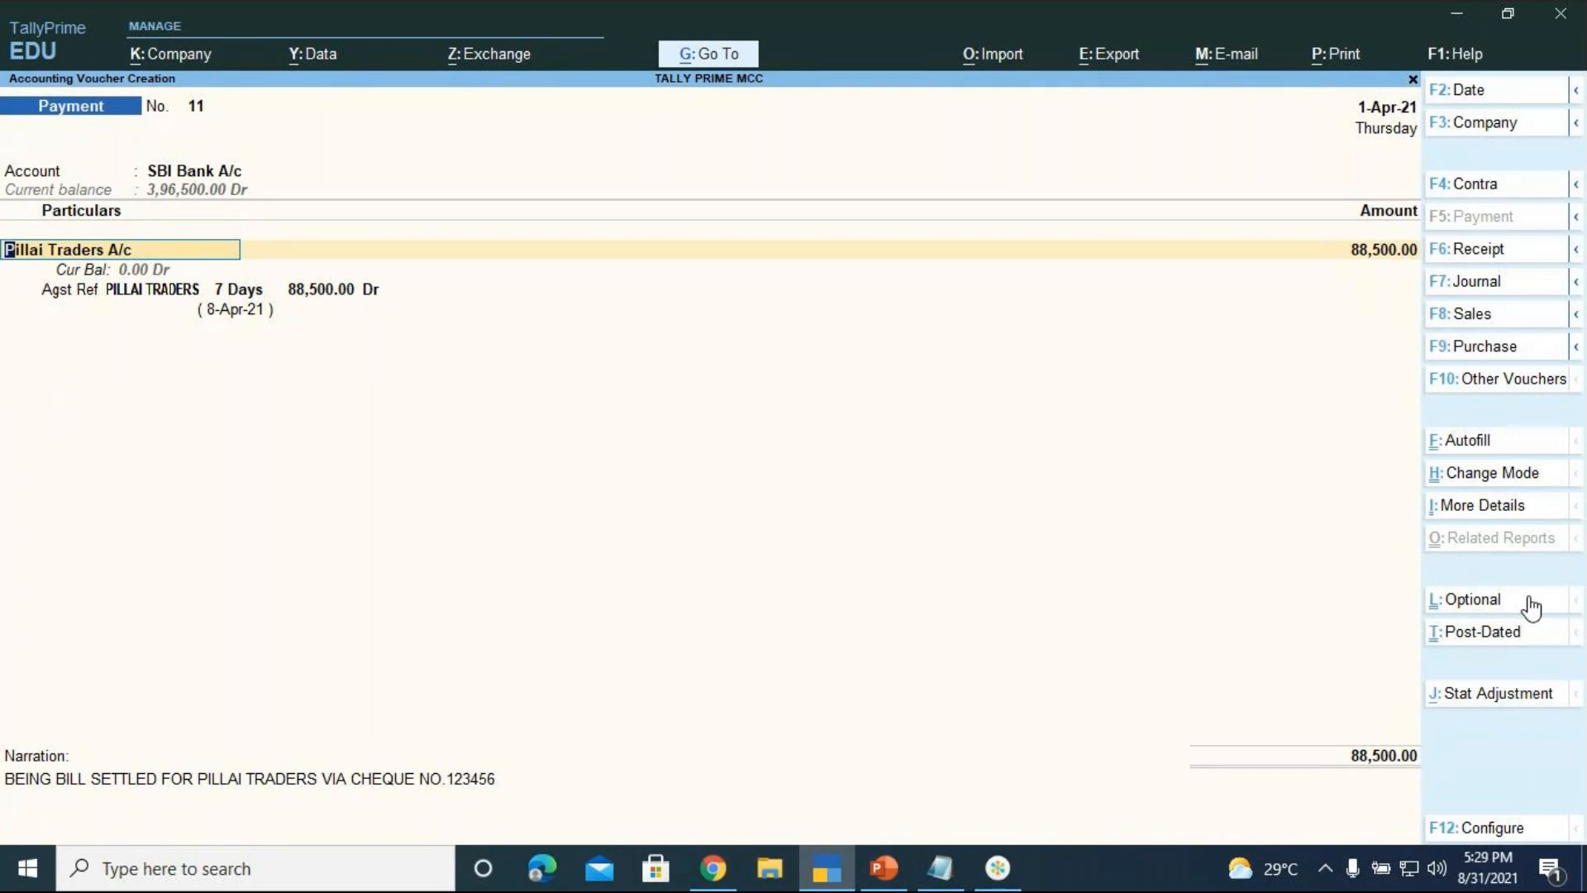
Move past the 88,500.00 amount and bring up Bank Allocations for SBI Bank A/c
key("Return")
key("Return")
key("Return")
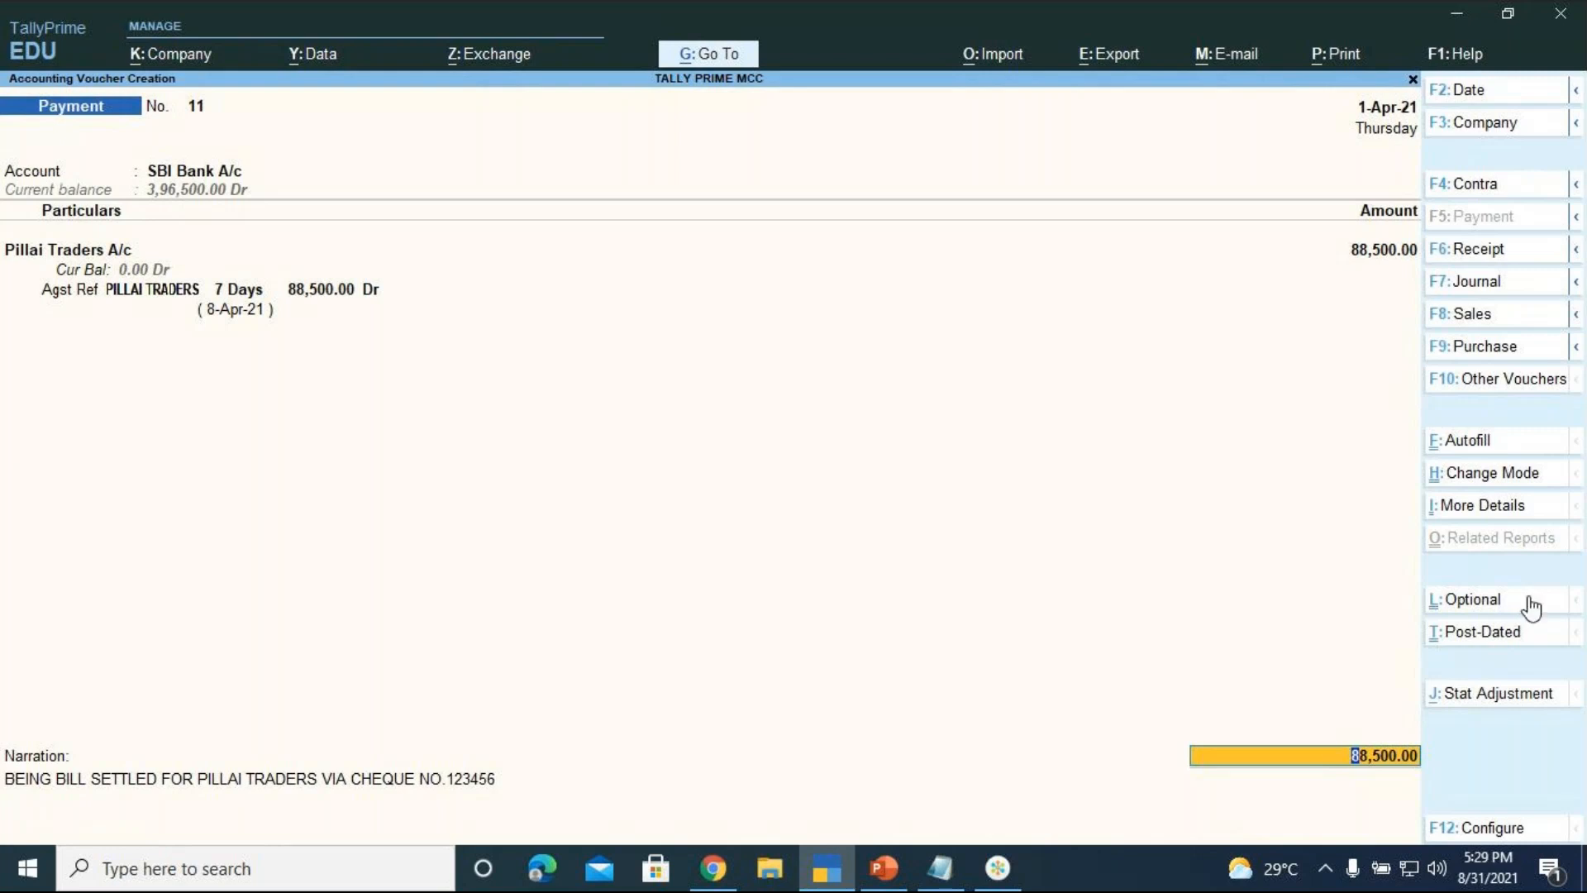
key("Return")
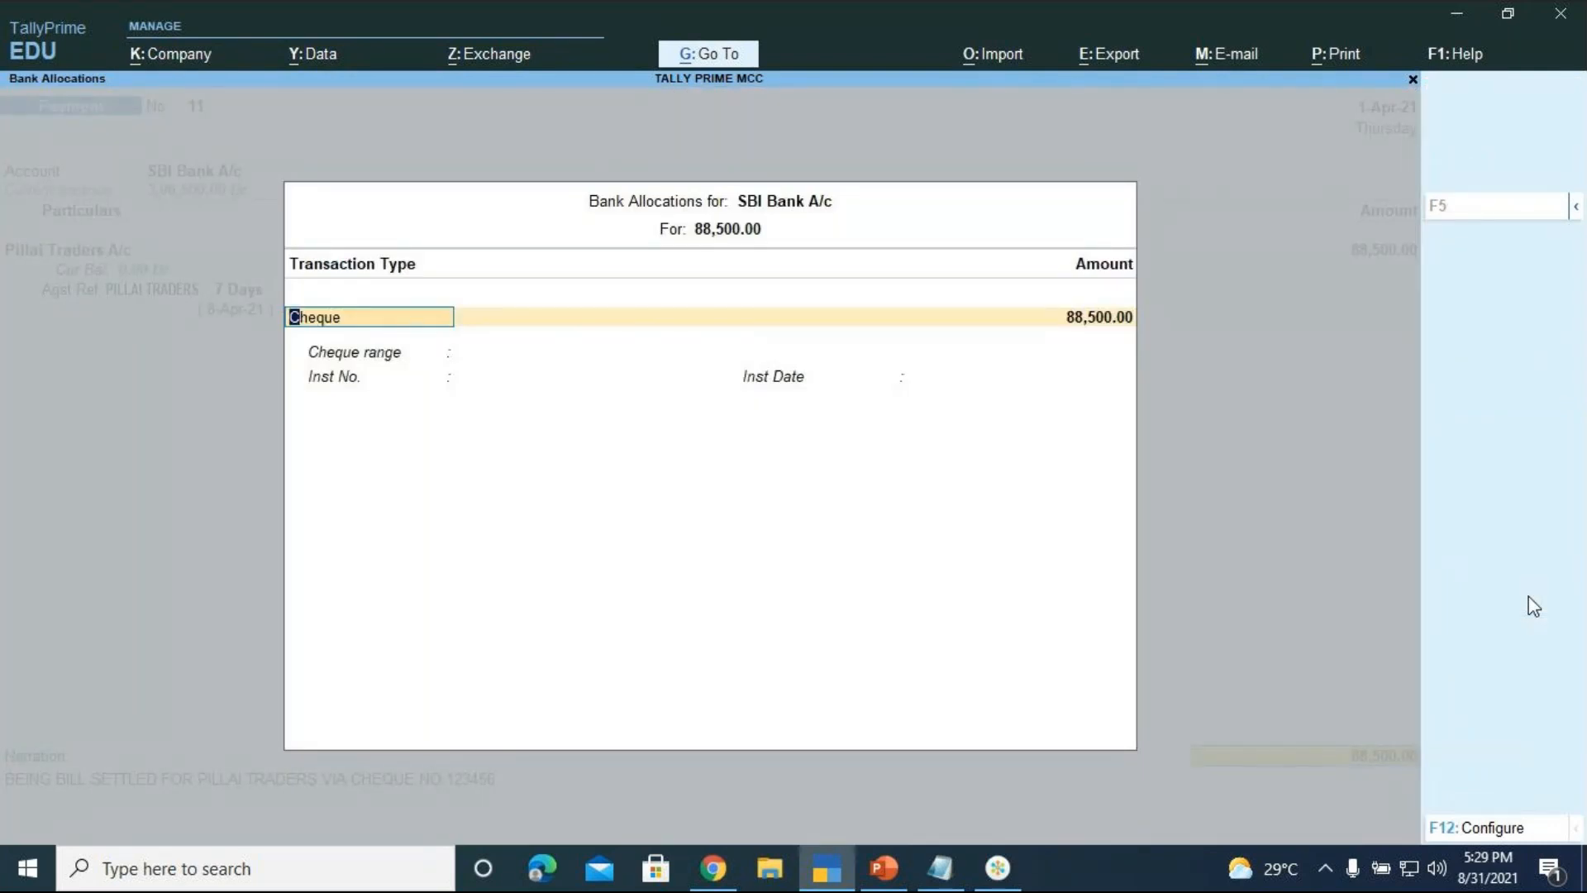
Record the payment as cheque no. 123456 dated 1-4, correcting the mistyped number, and finish allocations
key("Return")
key("Return")
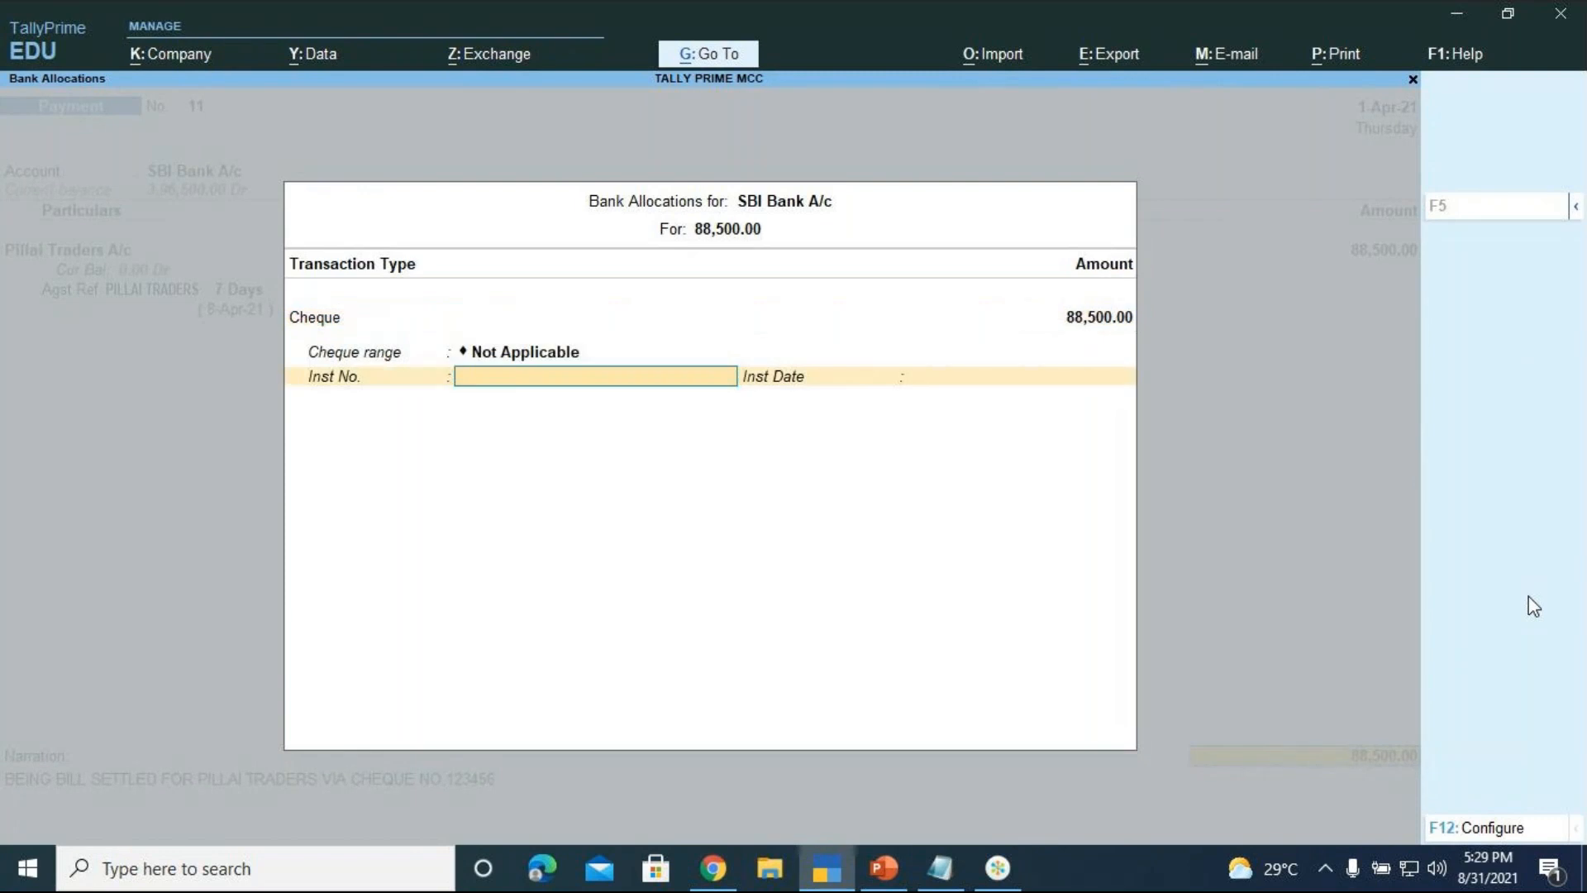
type("567890")
key("BackSpace")
key("BackSpace")
key("BackSpace")
key("BackSpace")
key("BackSpace")
key("BackSpace")
type("123456")
key("Return")
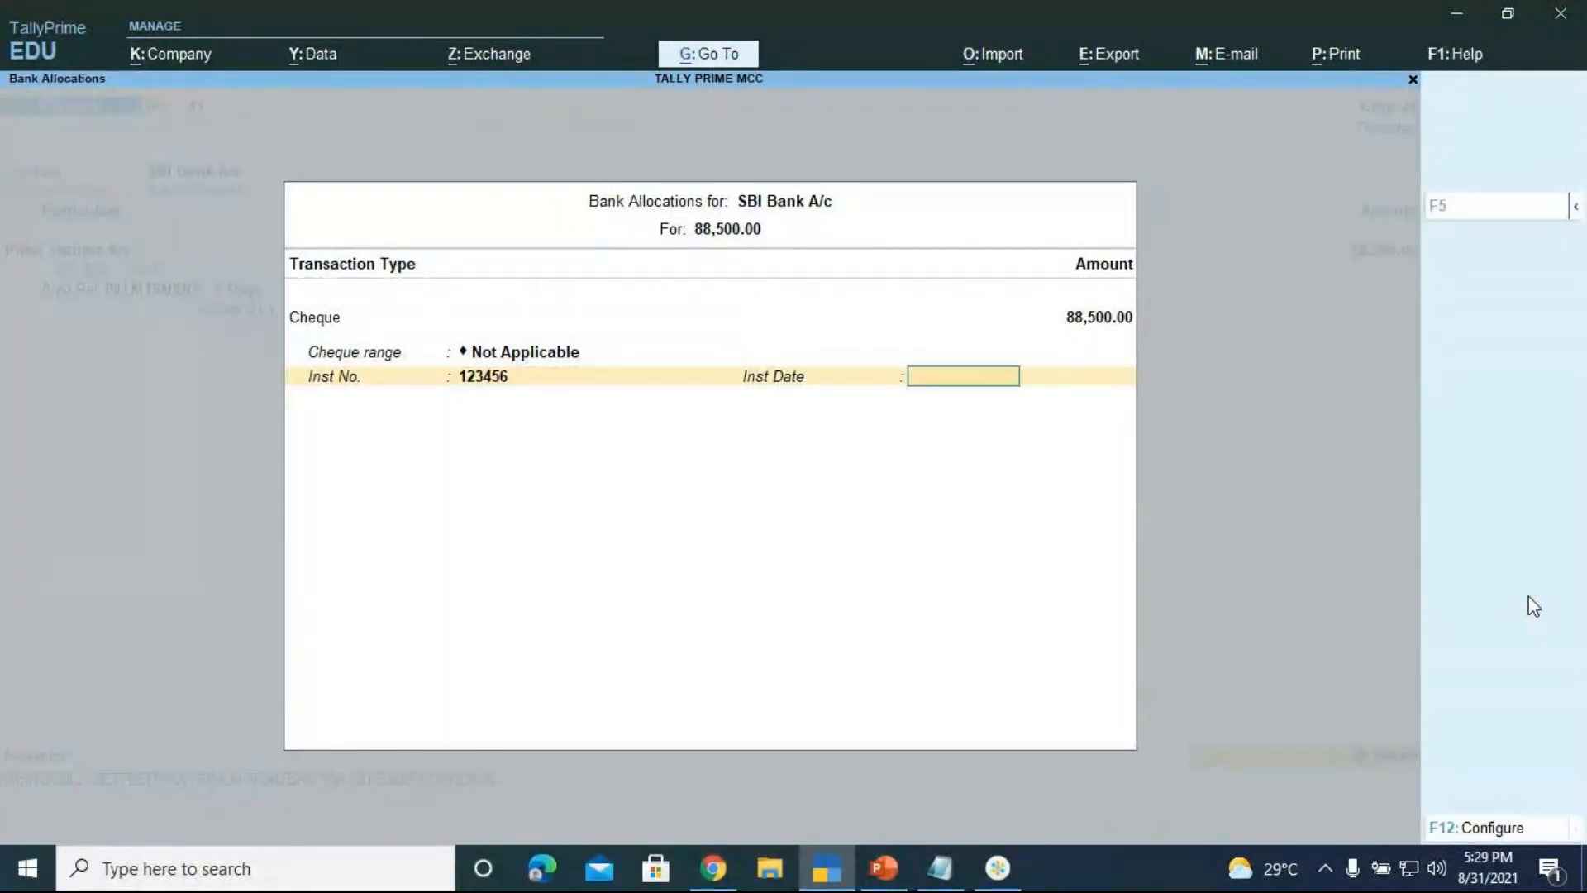
type("1-4-")
key("Return")
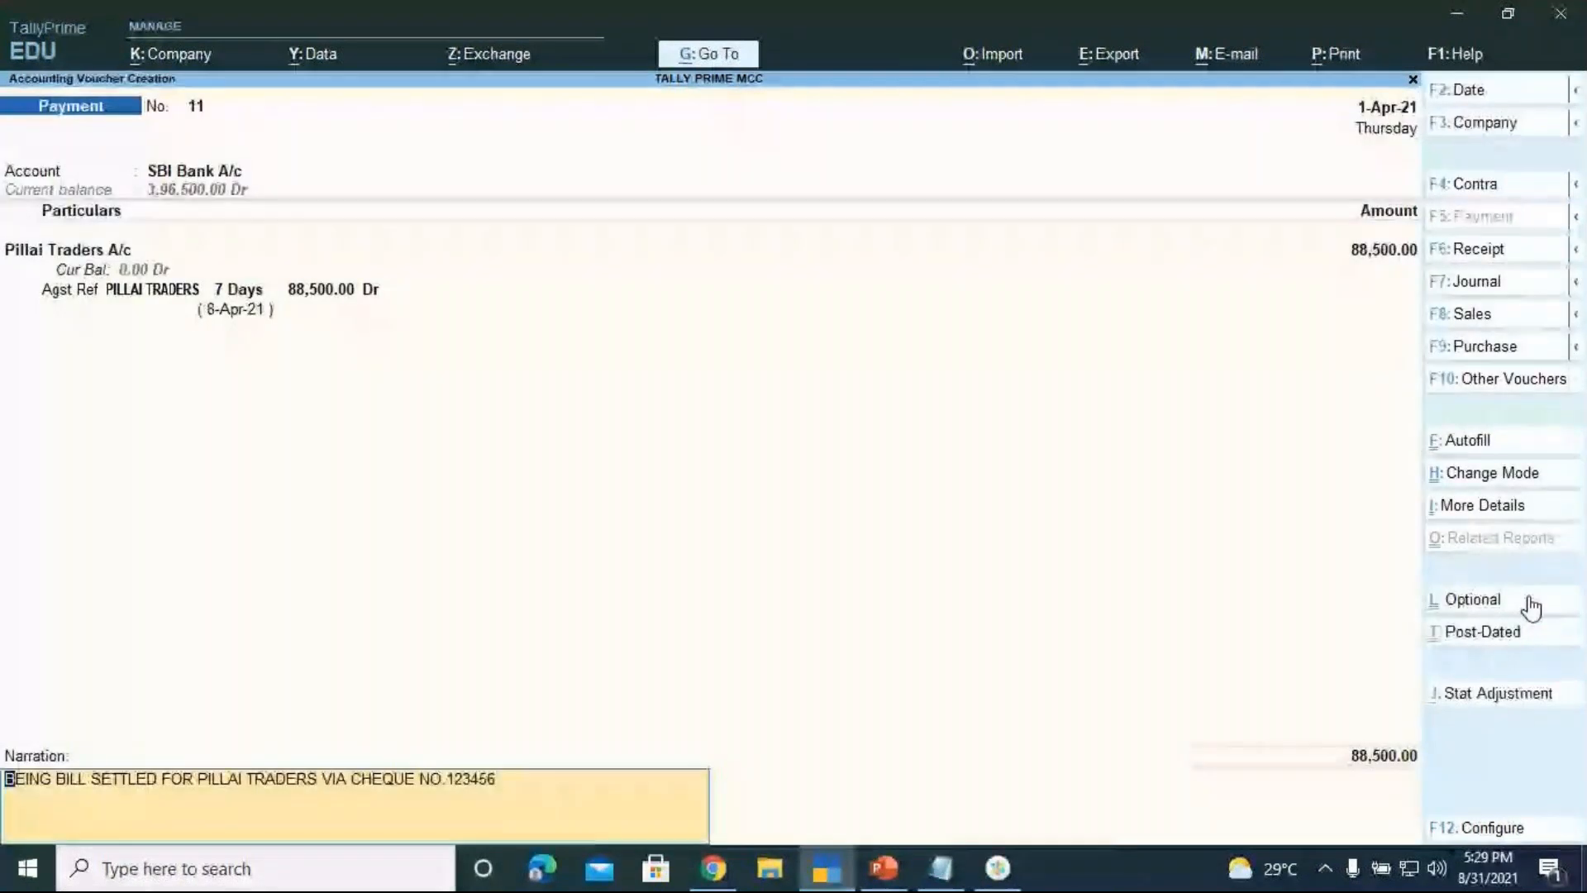
key("Return")
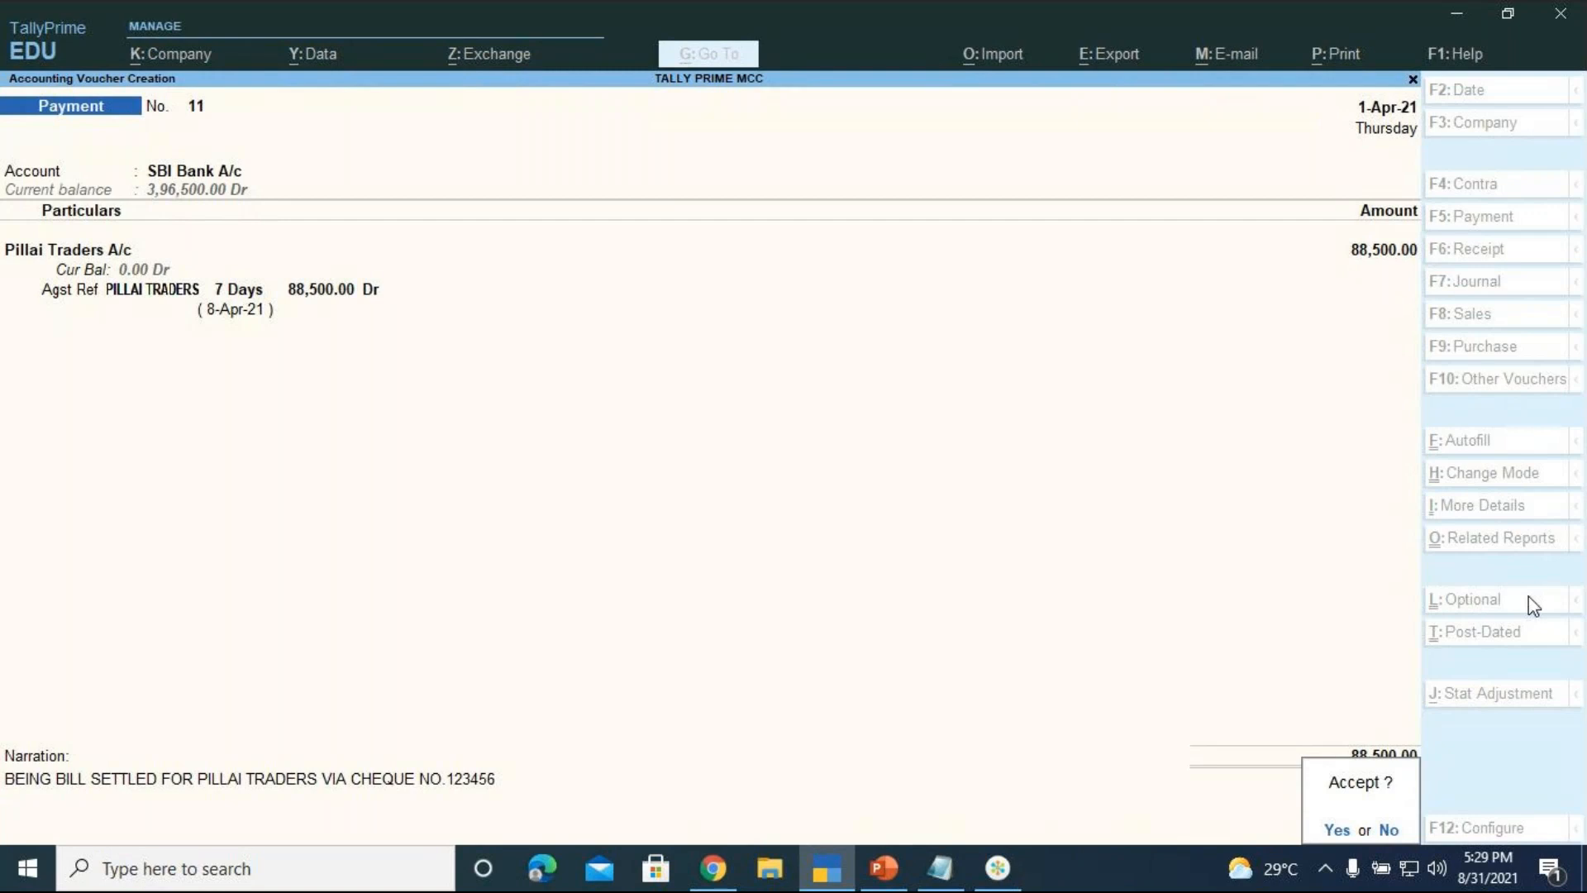
Save payment voucher 11, verify Pillai Traders has no pending bills, and return to Purchase voucher No. 6
key("Return")
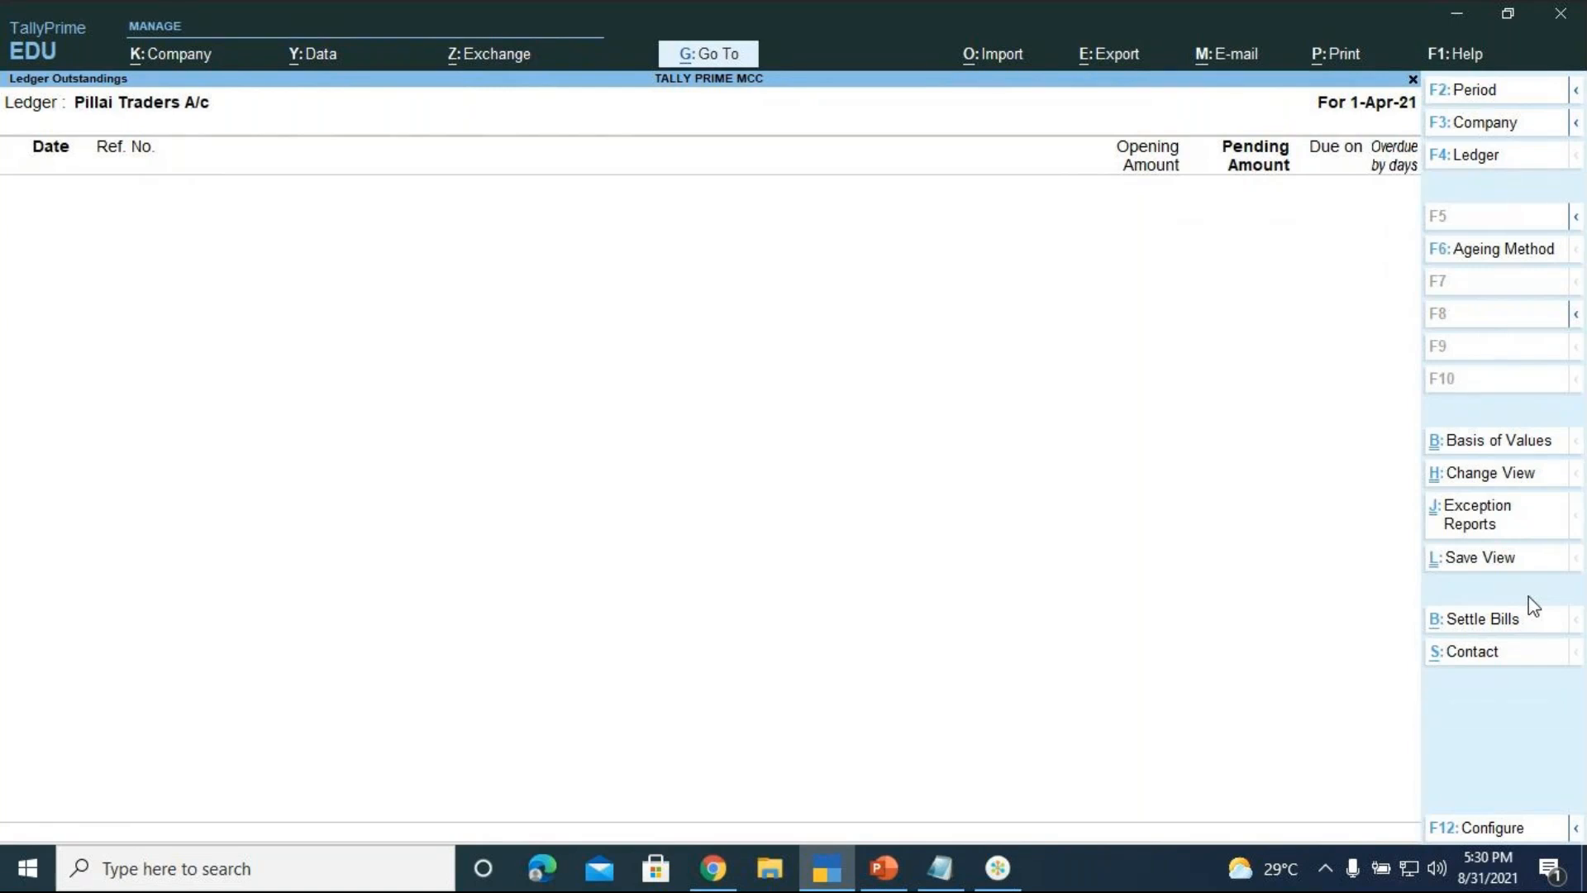
key("Escape")
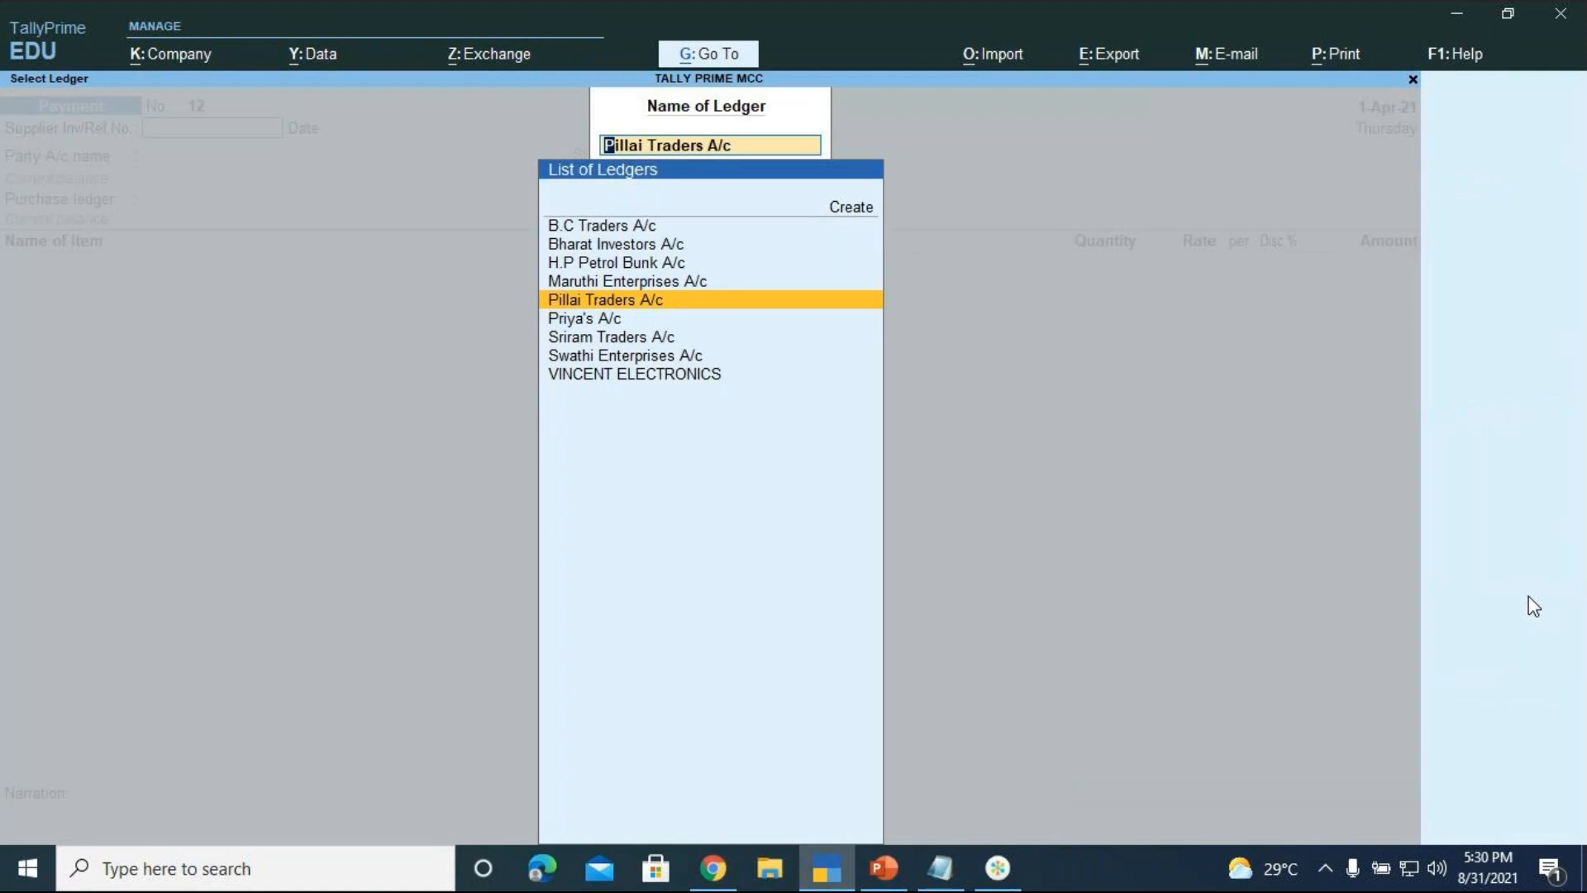
key("BackSpace")
key("Escape")
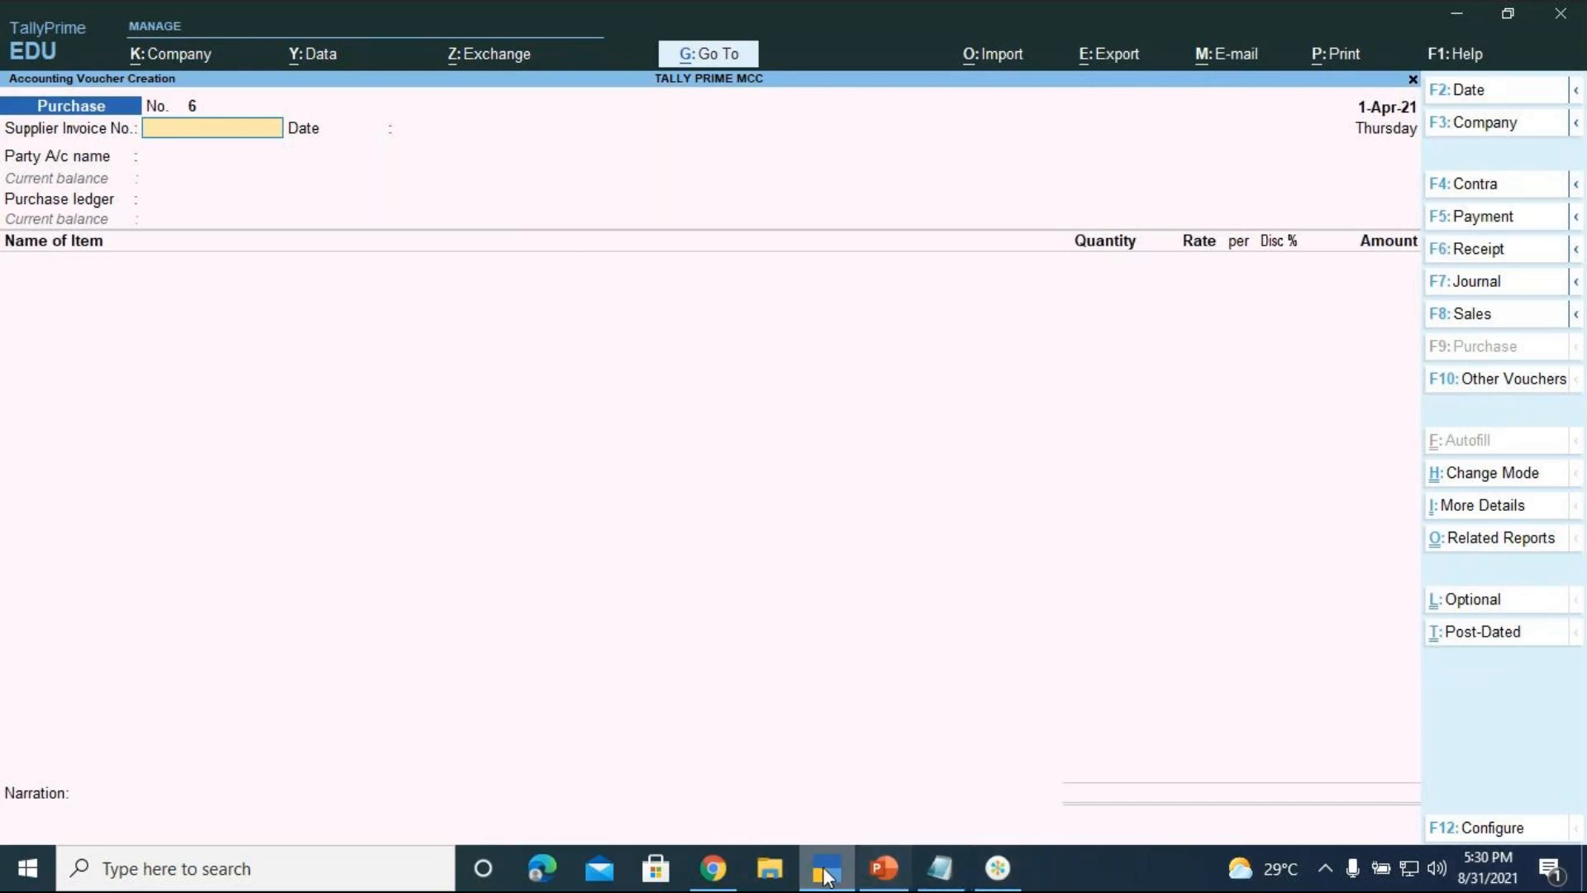
Check the meeting window, then bring up PowerPoint slide 45 of purchase voucher exercises
mouse_move(897, 876)
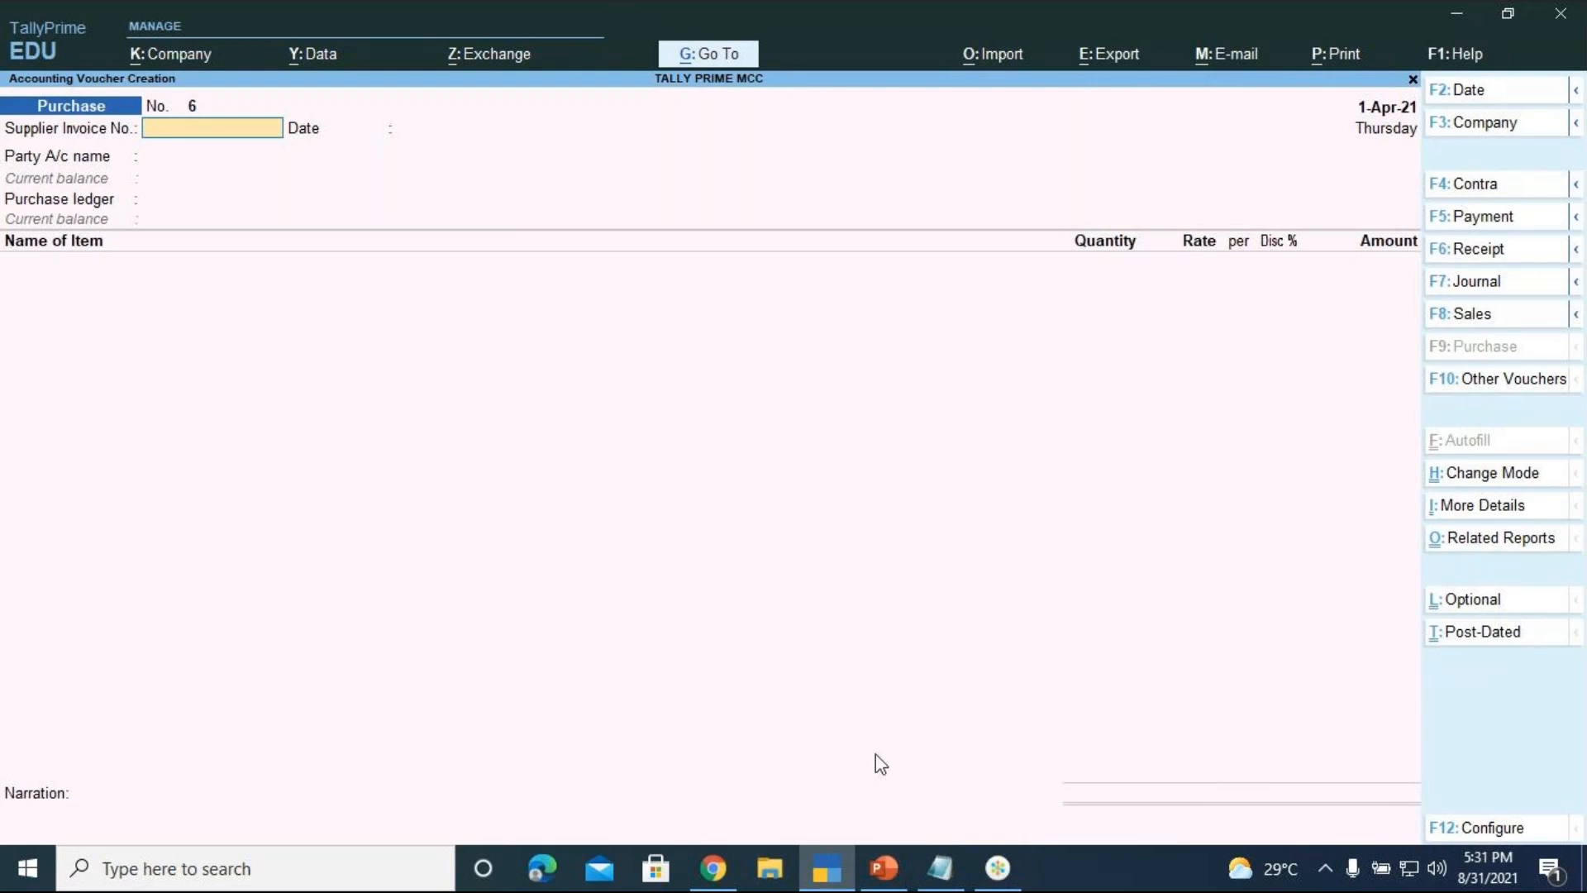
left_click(987, 881)
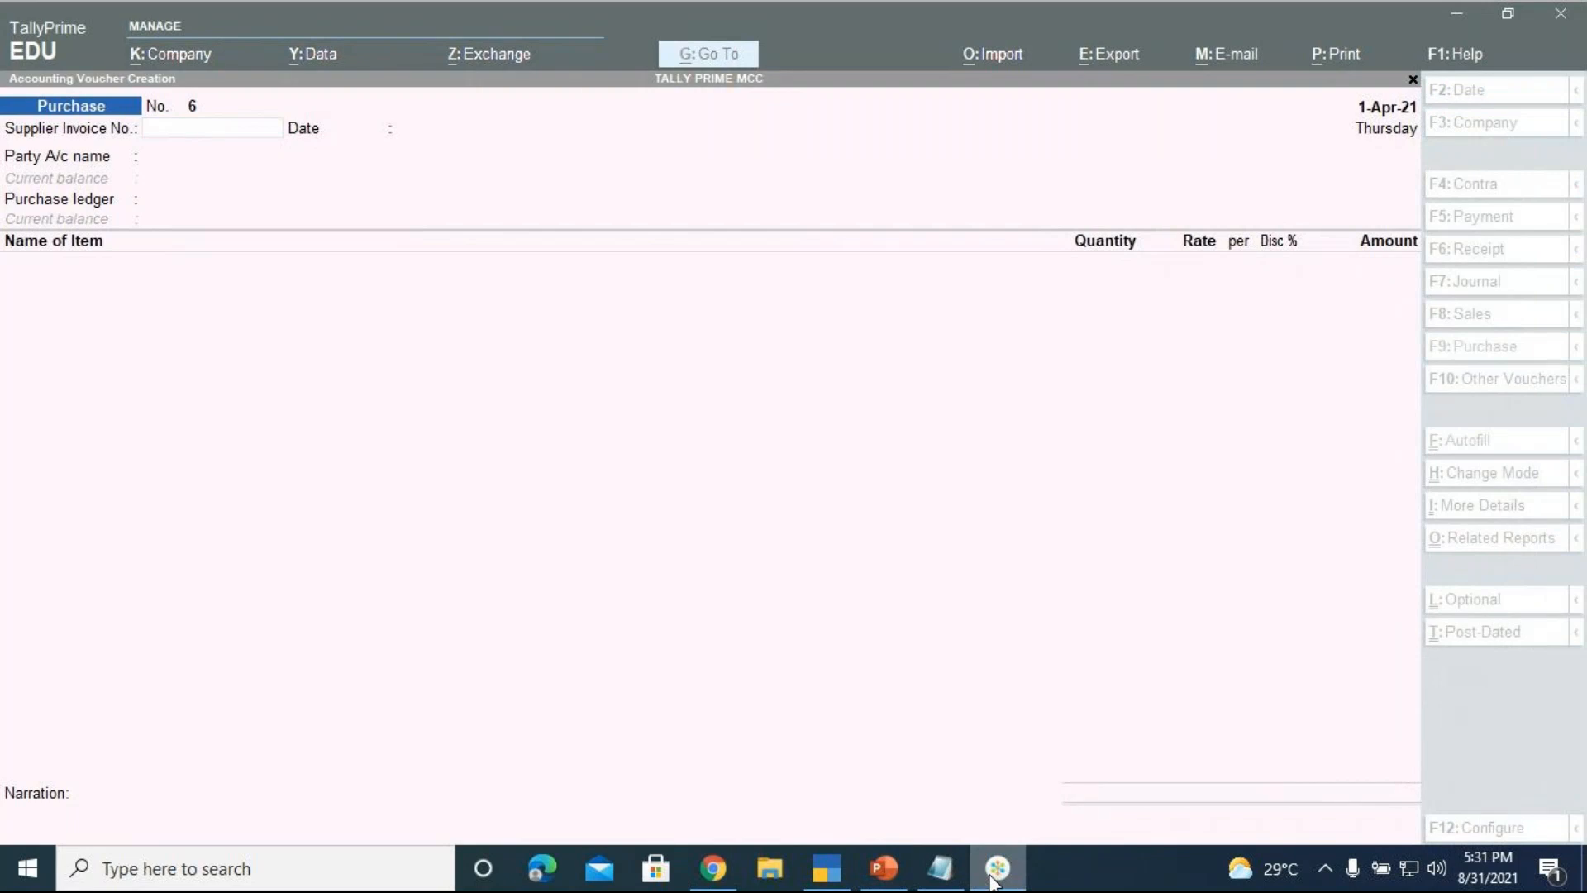
left_click(993, 881)
left_click(991, 882)
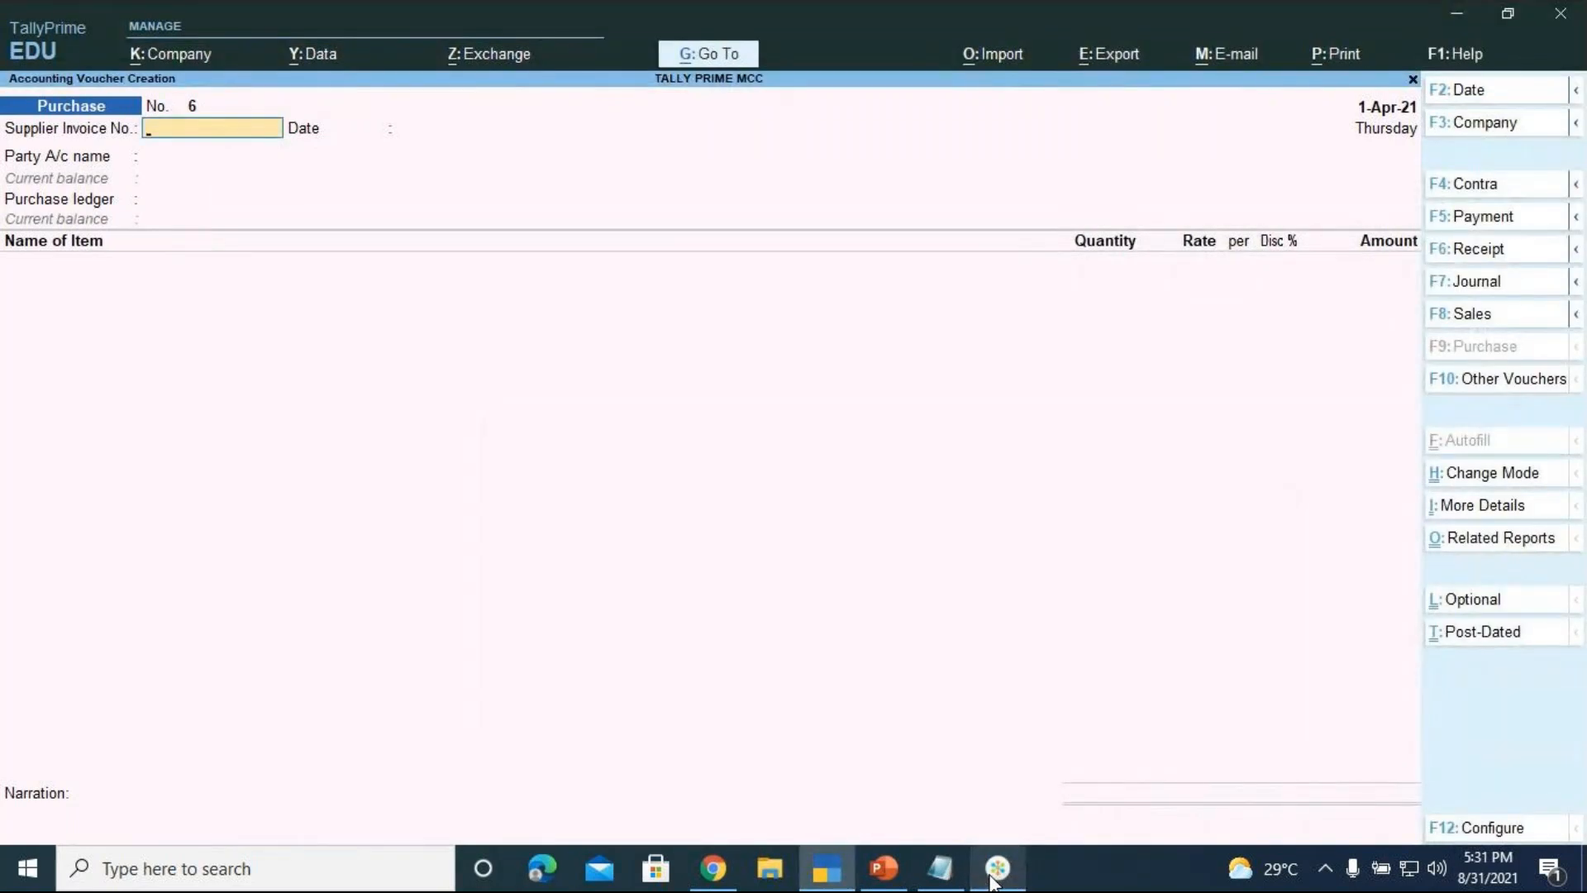
left_click(892, 883)
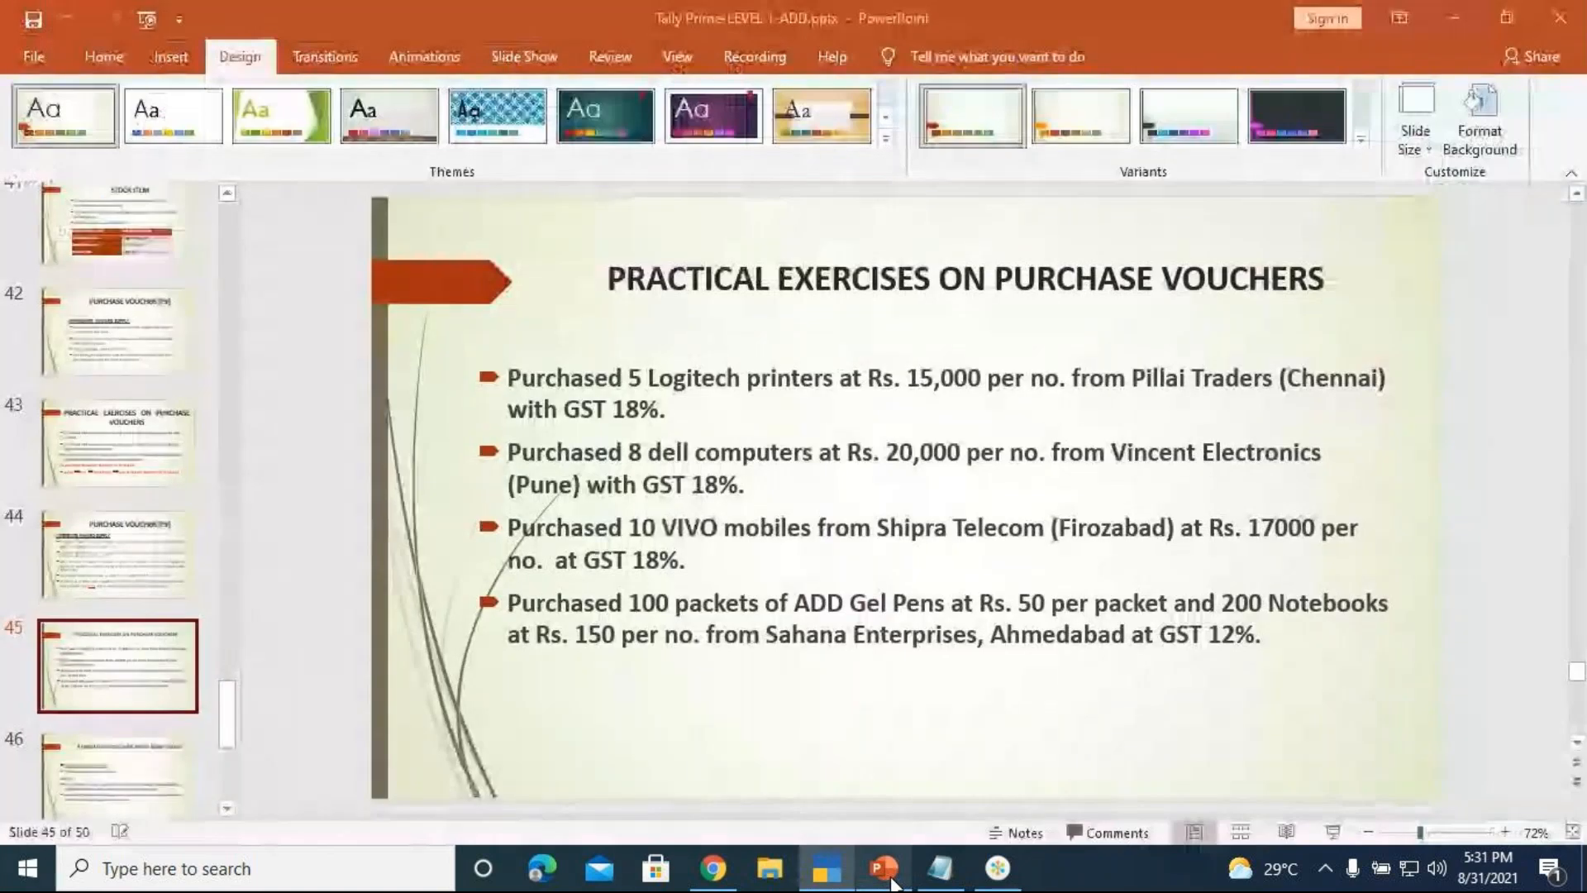
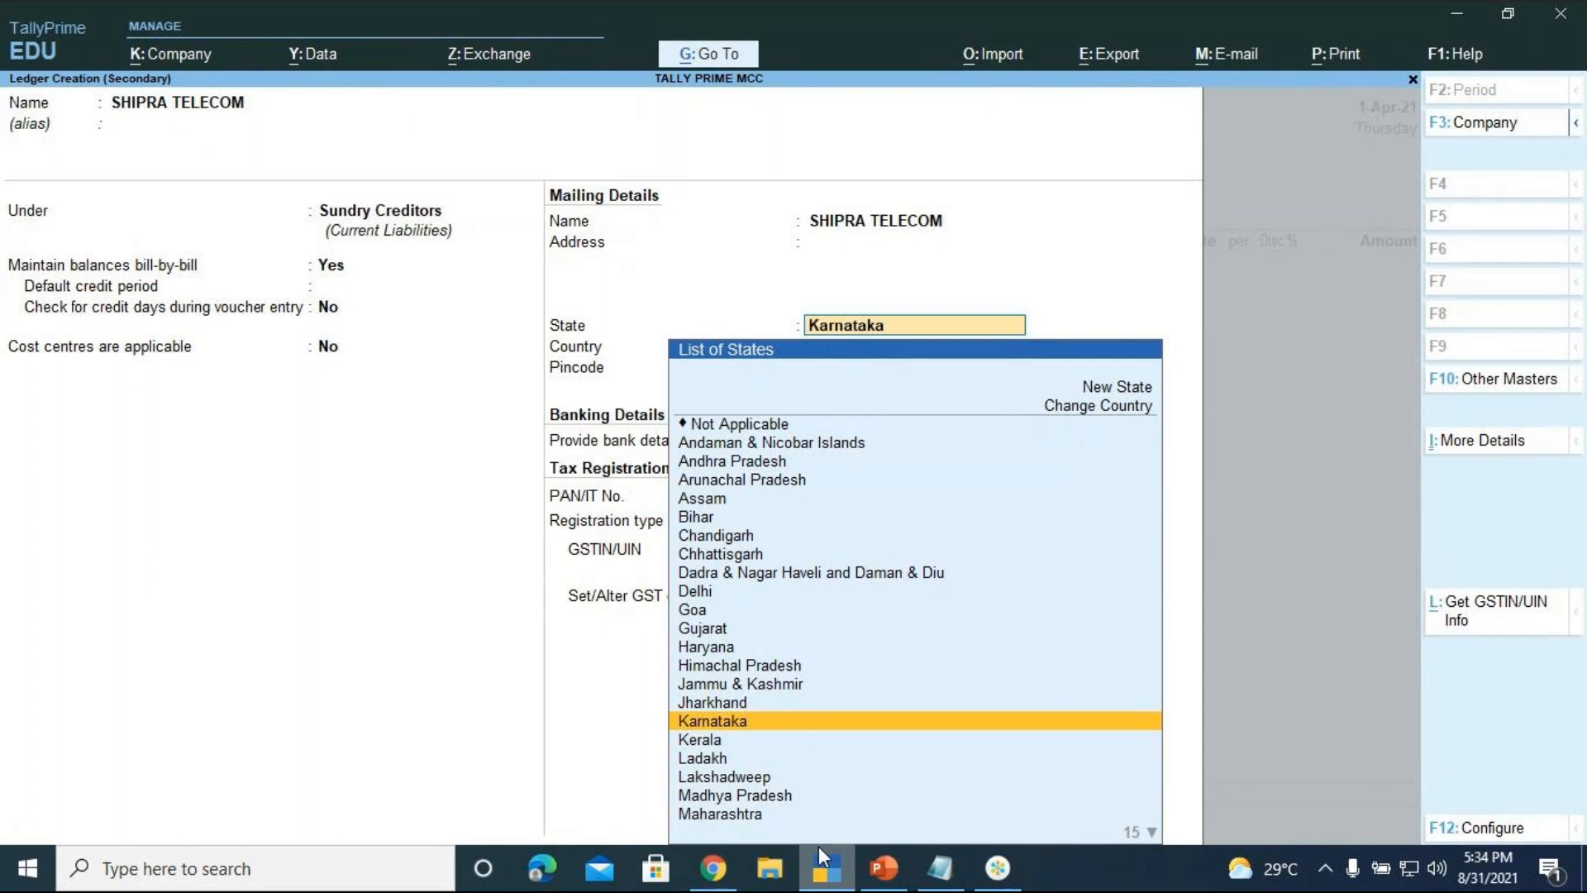
Give SHIPRA TELECOM state Delhi with Regular GST registration and accept the ledger
left_click(998, 877)
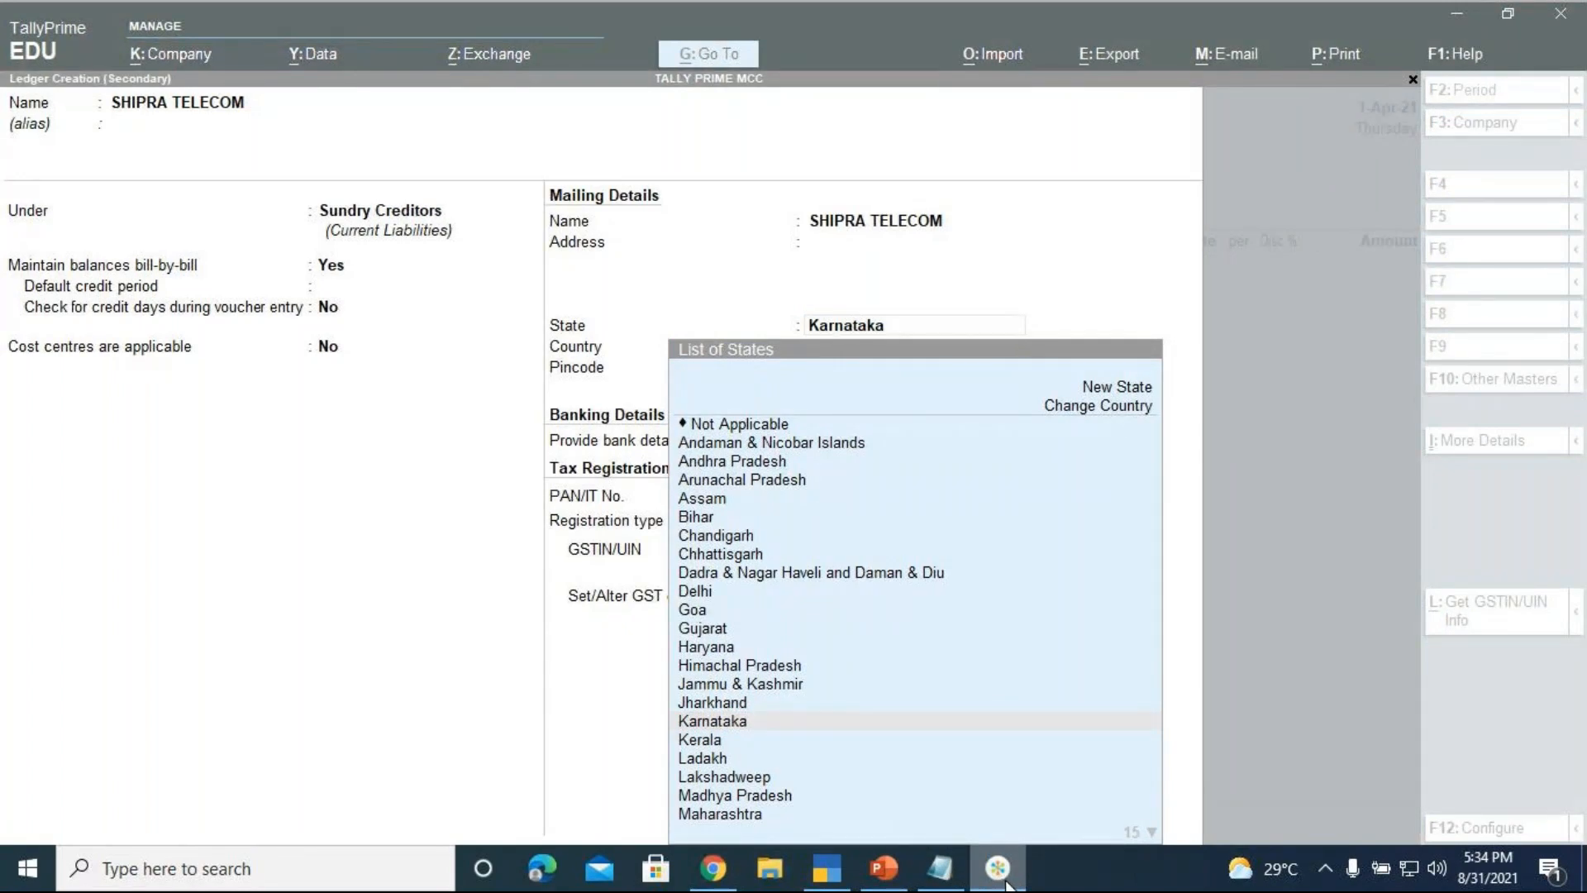
left_click(999, 868)
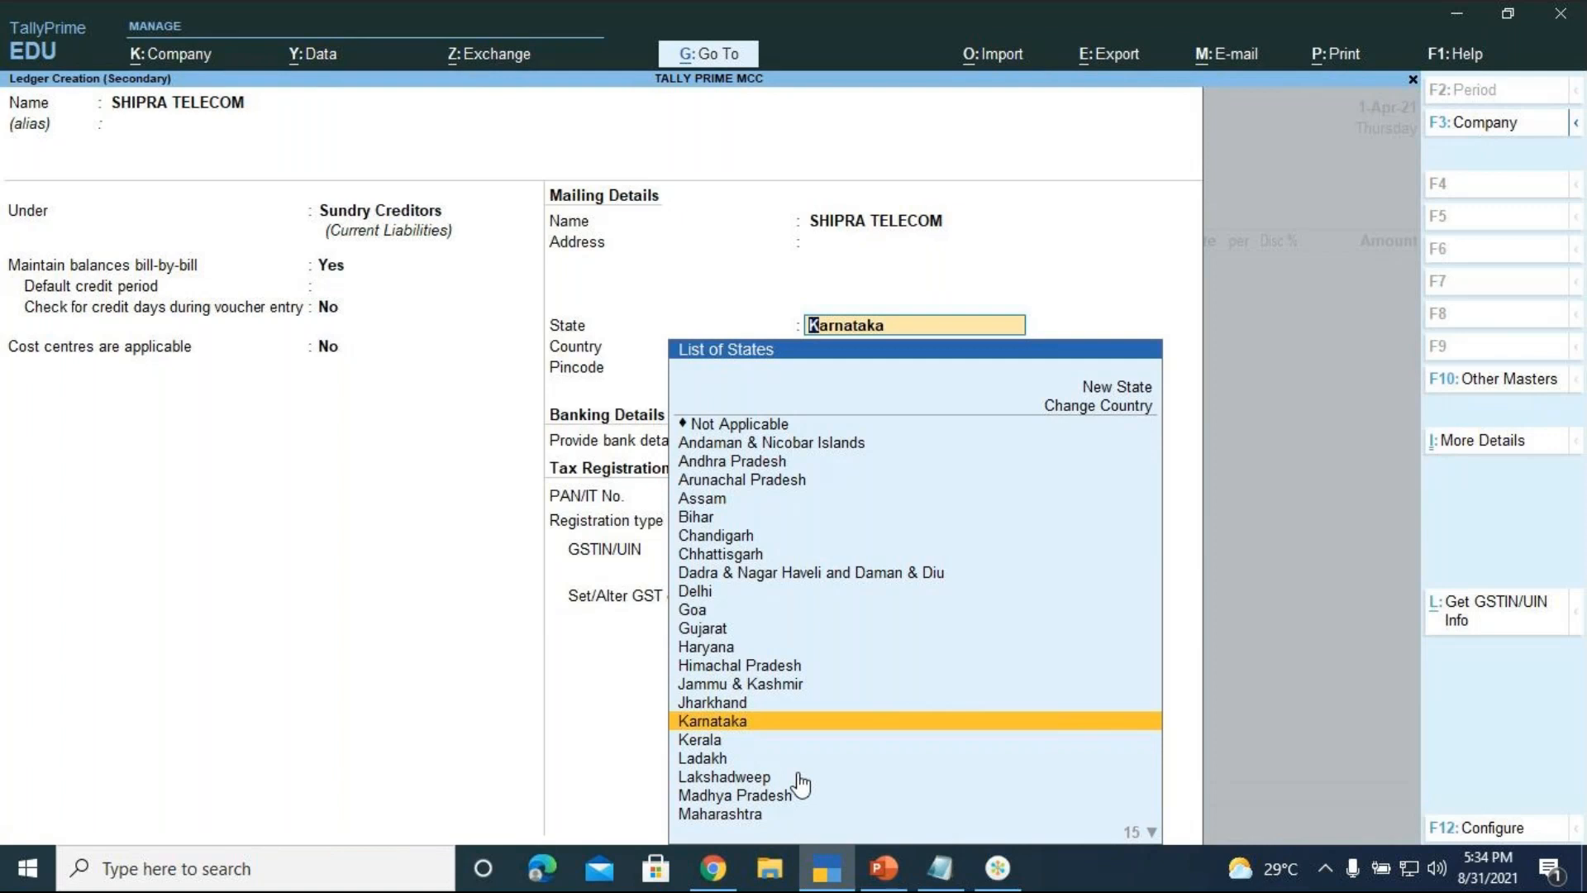
key("Up")
key("Up")
key("Up")
key("Up")
key("Up")
key("Up")
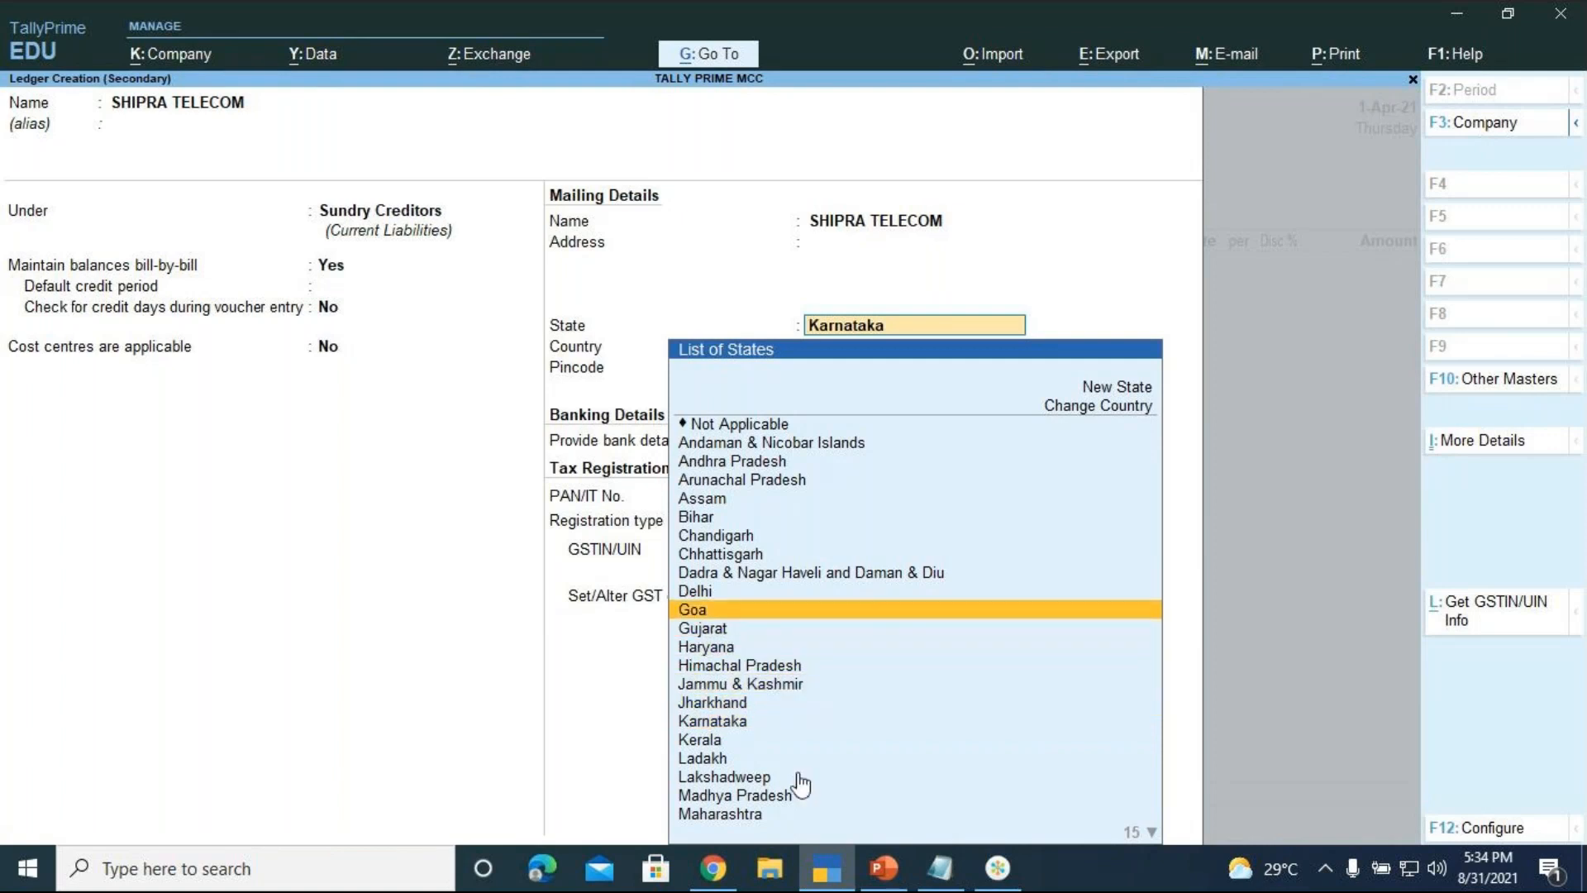
key("Up")
key("Return")
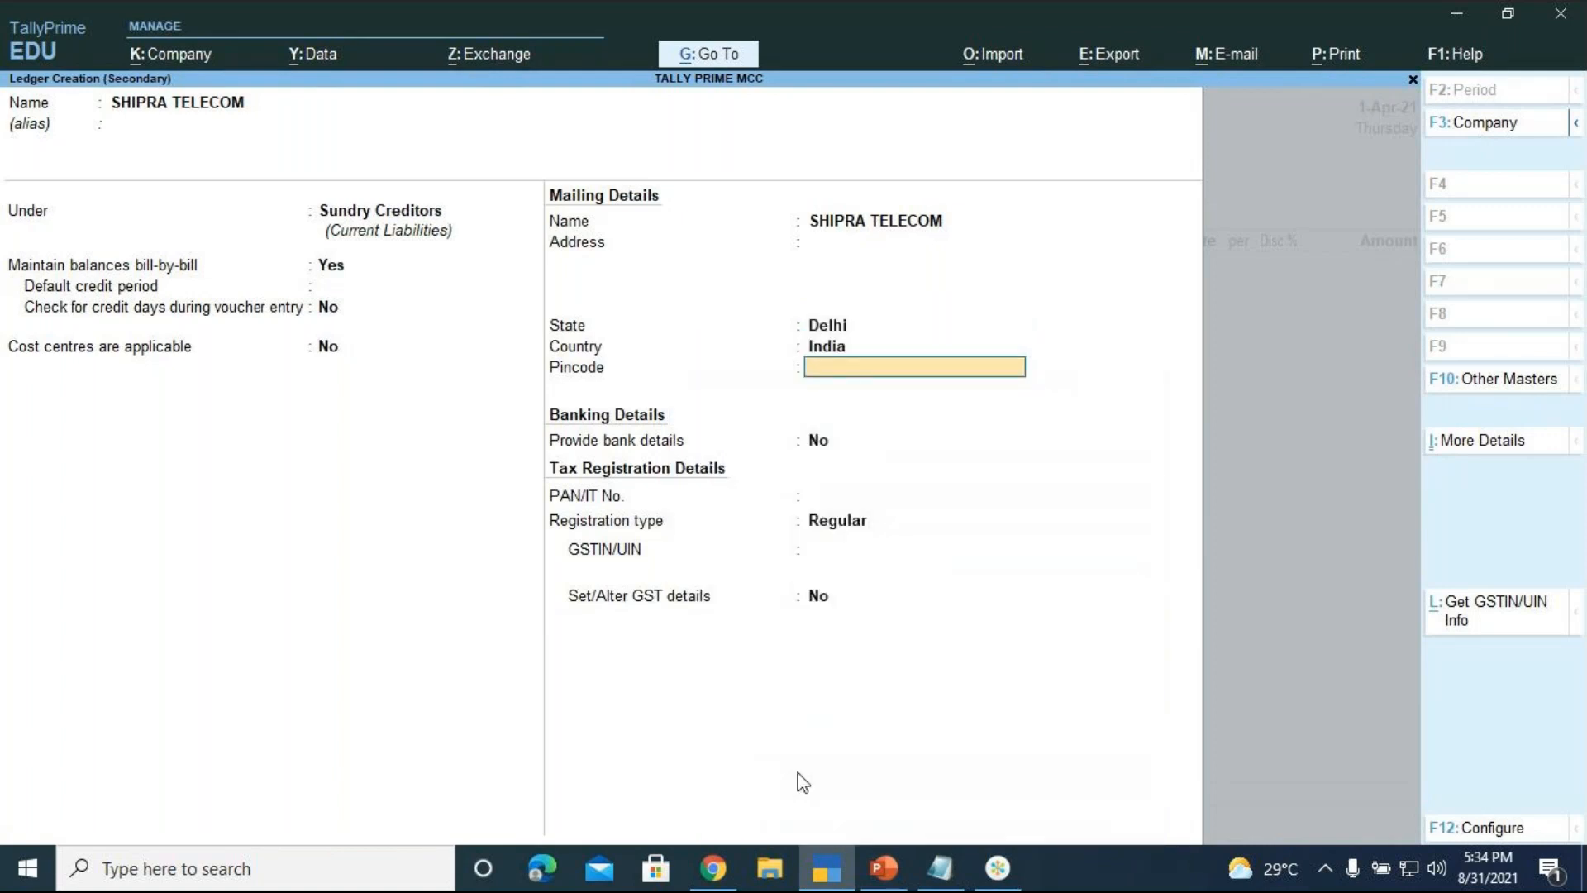
key("Return")
key("Return")
key("Return")
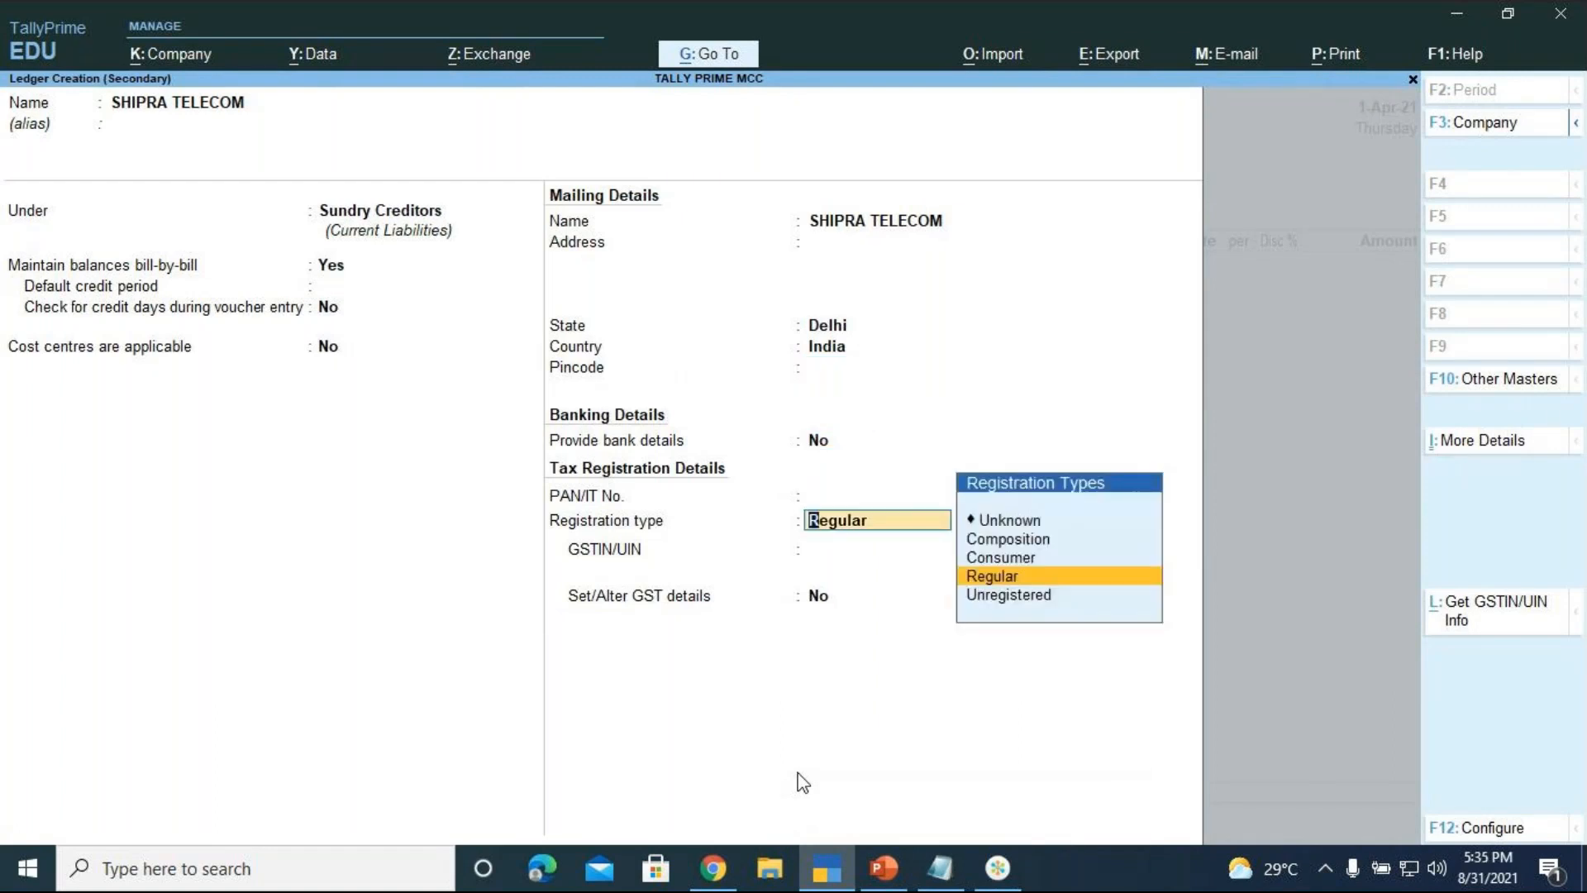
key("Return")
key("Return")
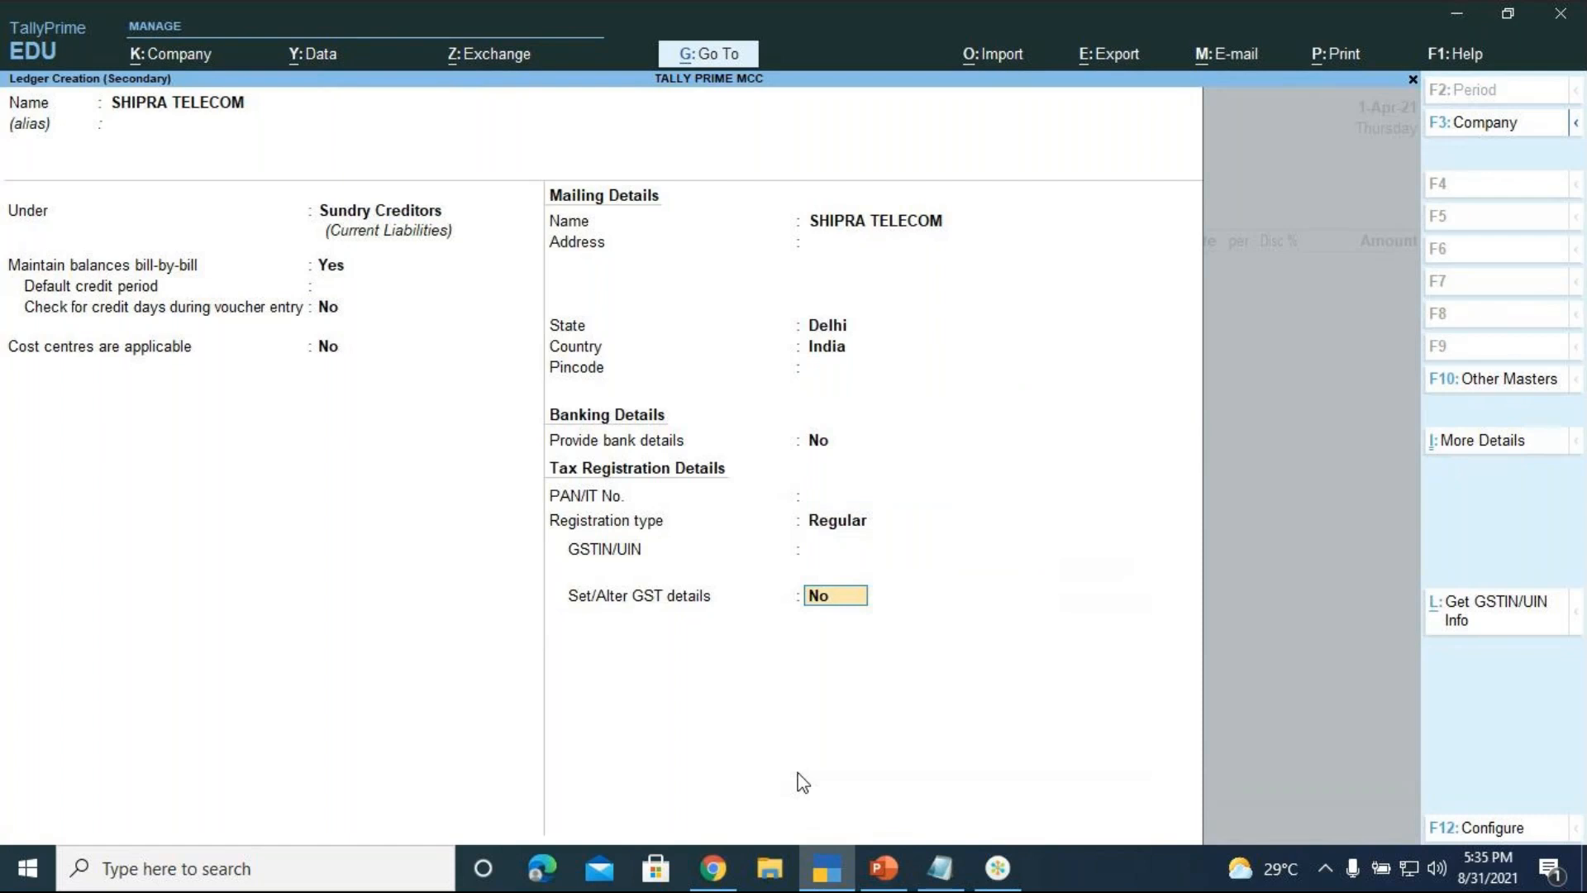
key("Return")
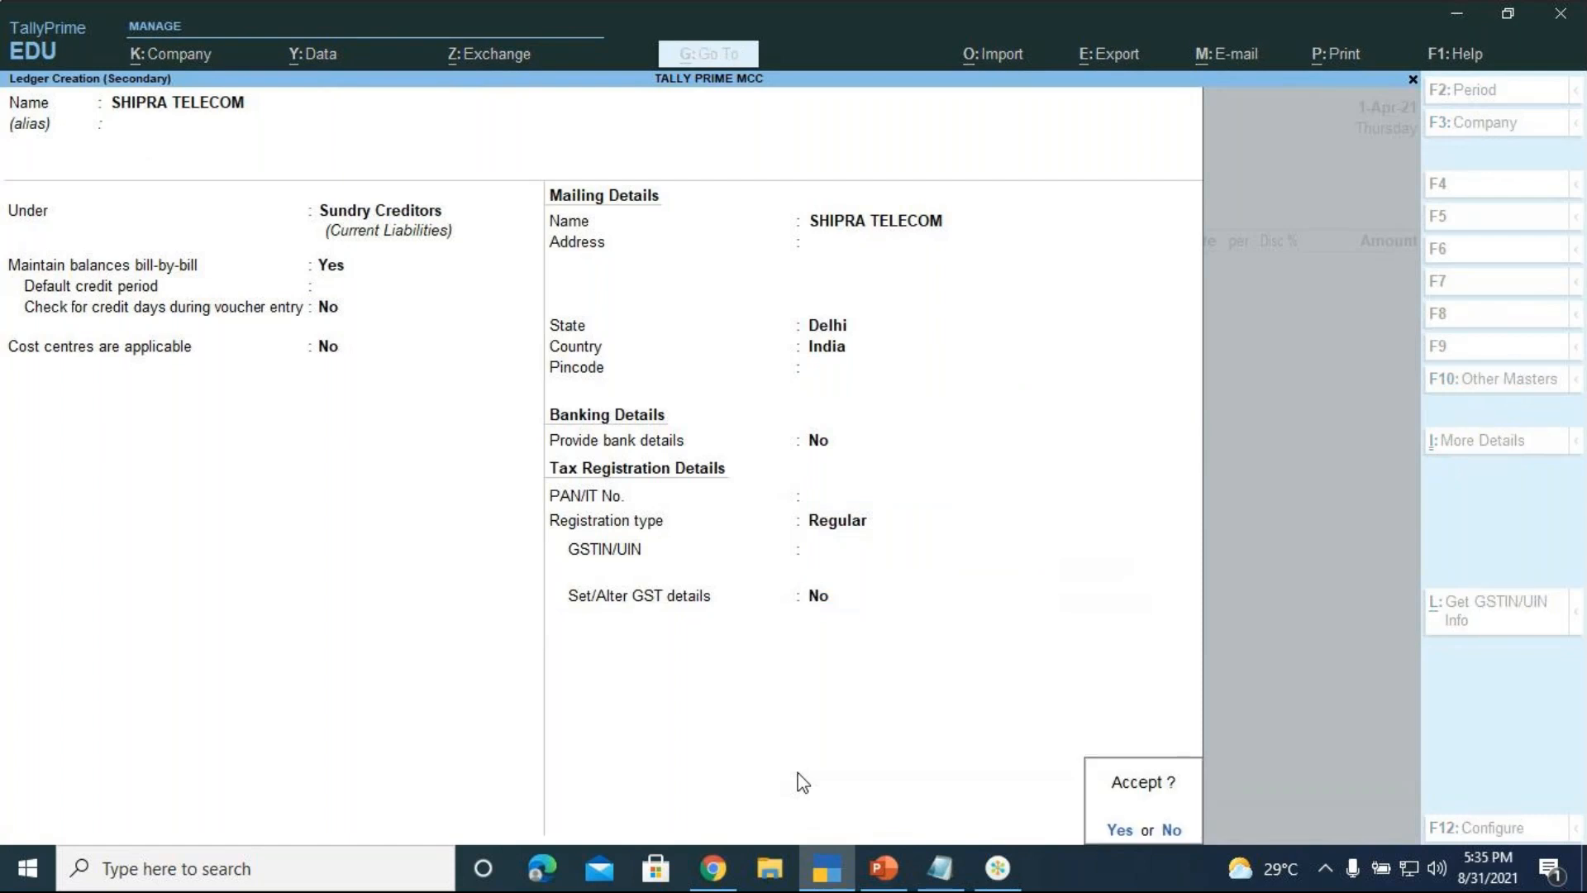
key("Return")
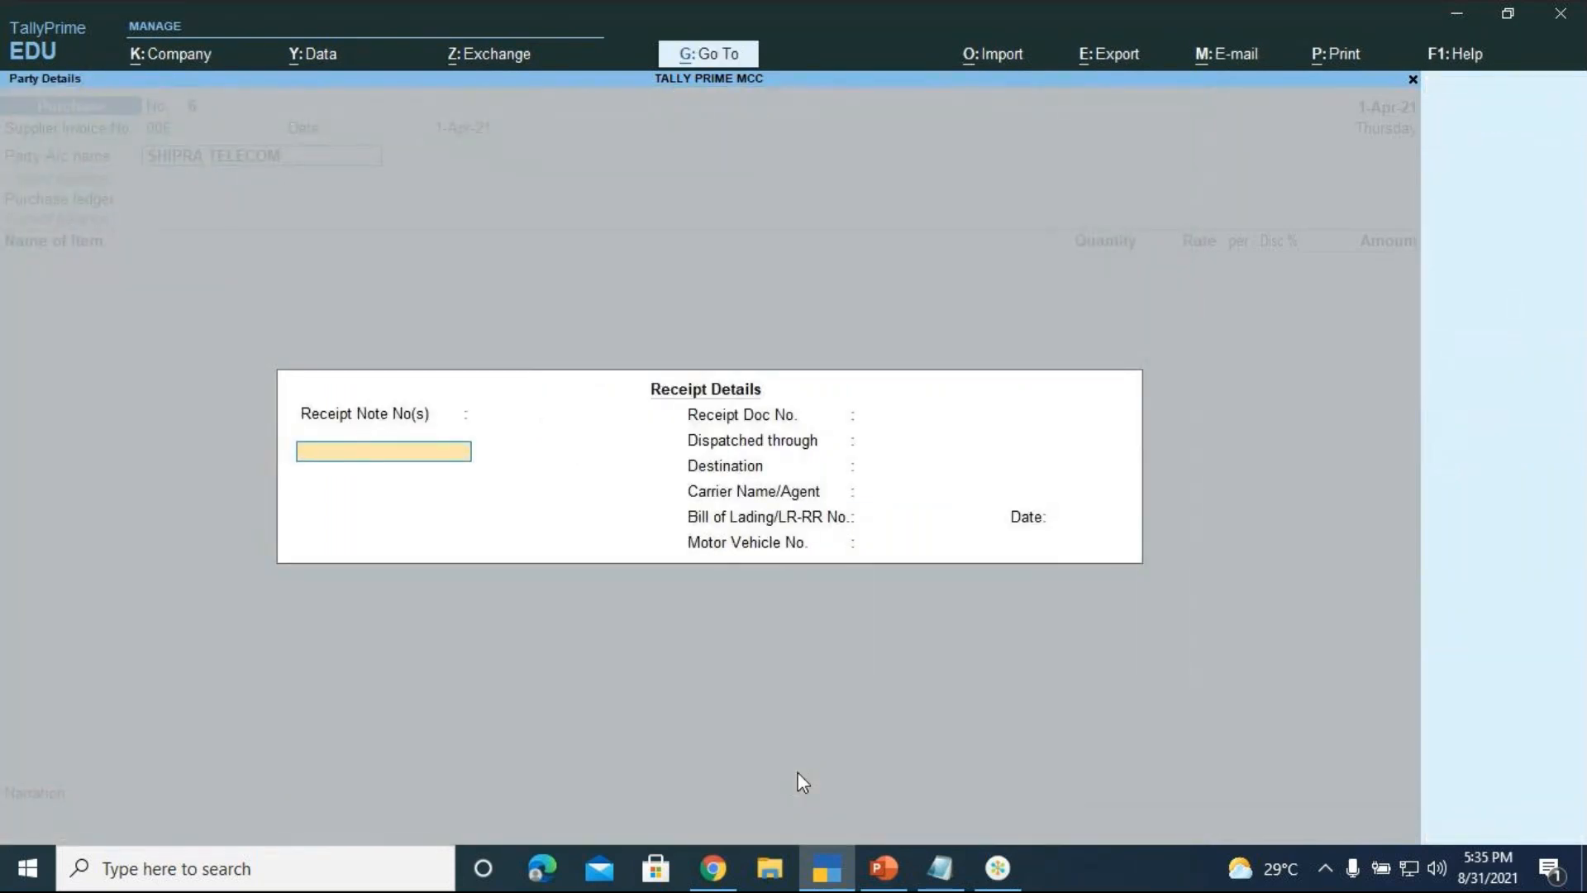
Select Purchase A/c as the purchase ledger, classified as Interstate Purchase Taxable
key("Return")
key("Return")
key("Return")
key("Return")
key("Return")
key("Return")
key("Return")
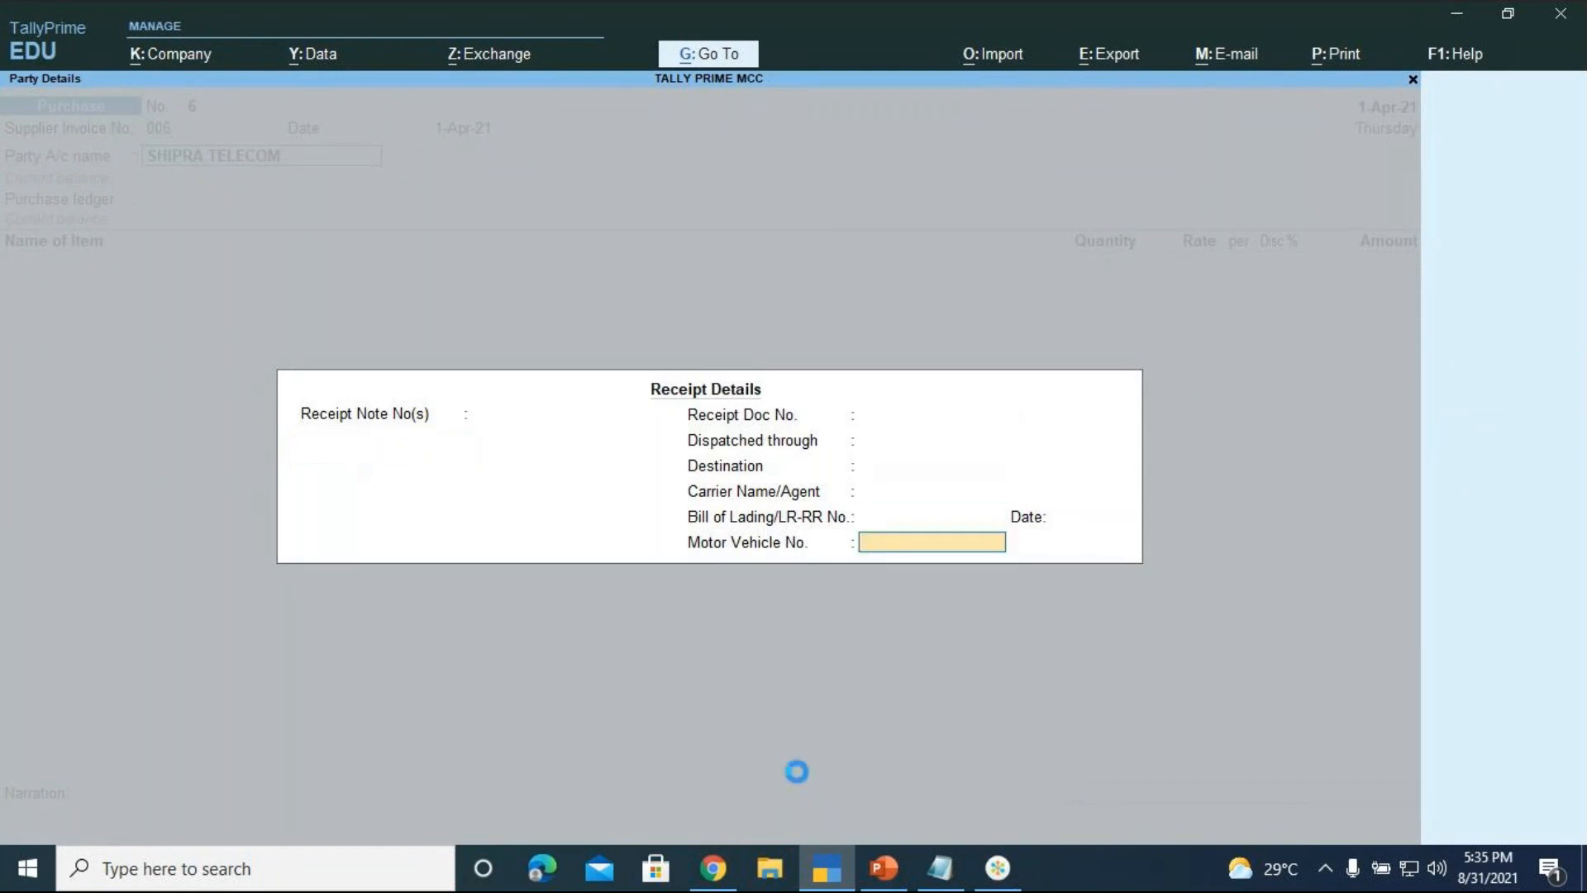
key("Return")
key("Return")
key("Return")
key("Return")
key("Return")
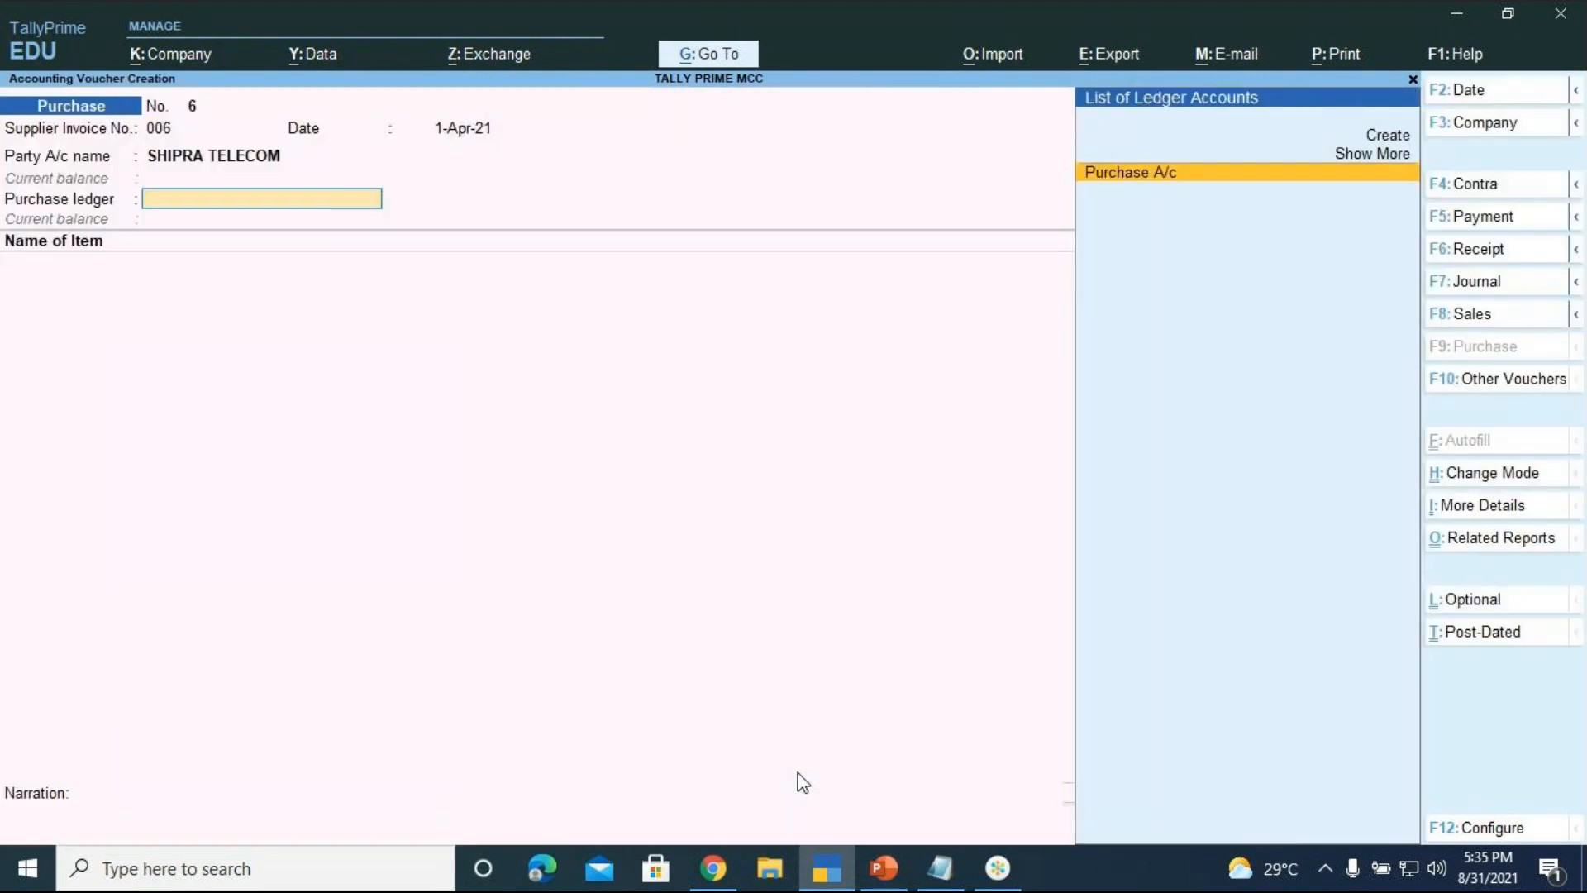
key("Return")
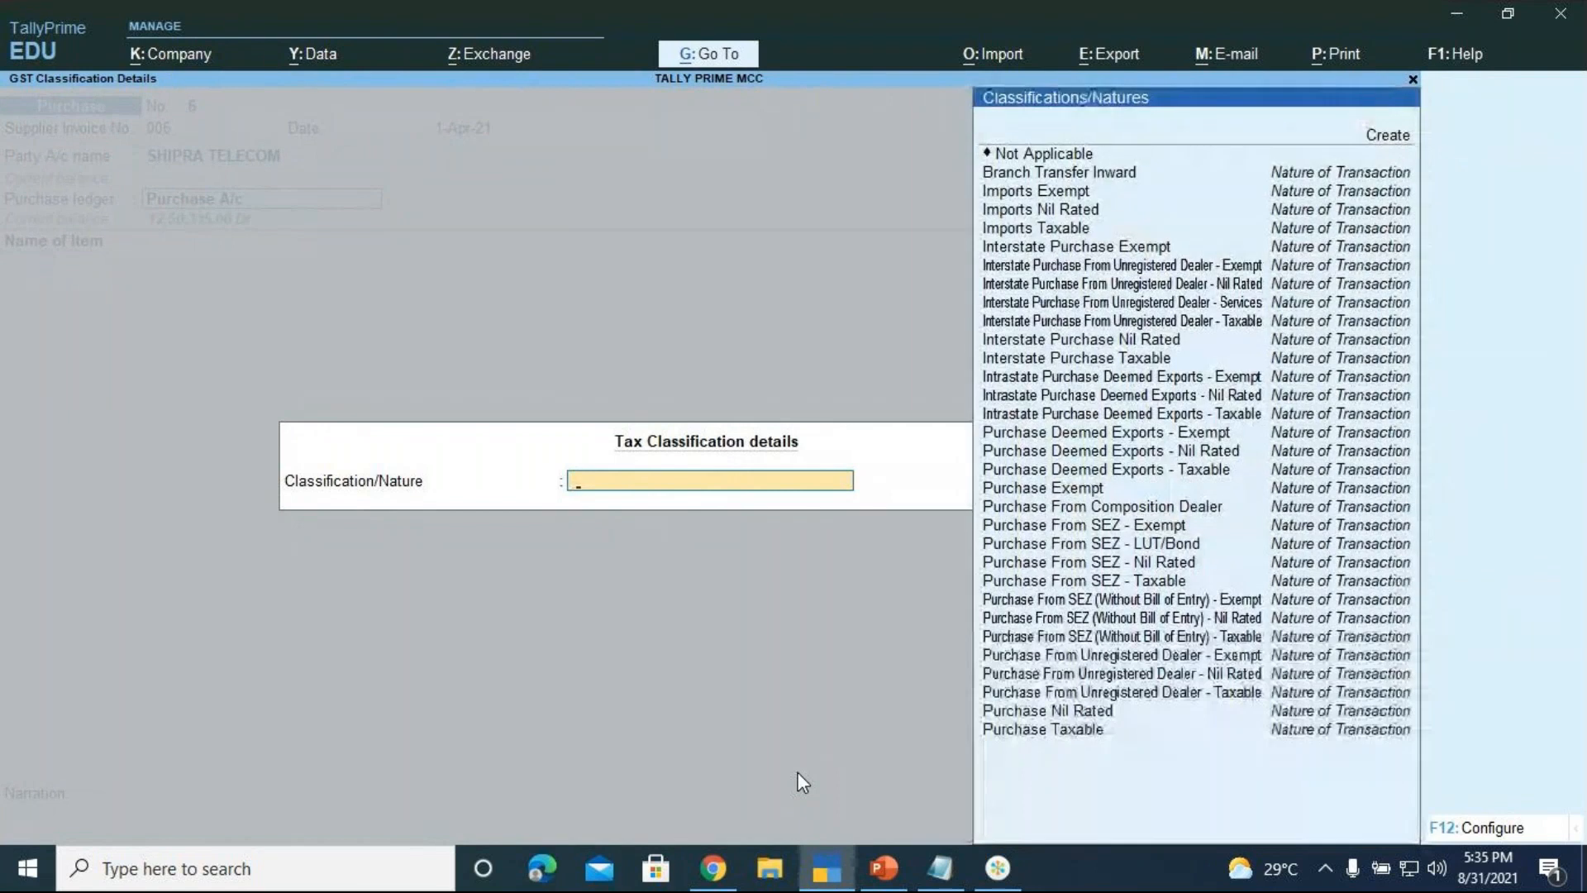
key("Down")
key("Down")
key("Down")
key("Down")
key("Down")
key("Down")
key("Down")
key("Down")
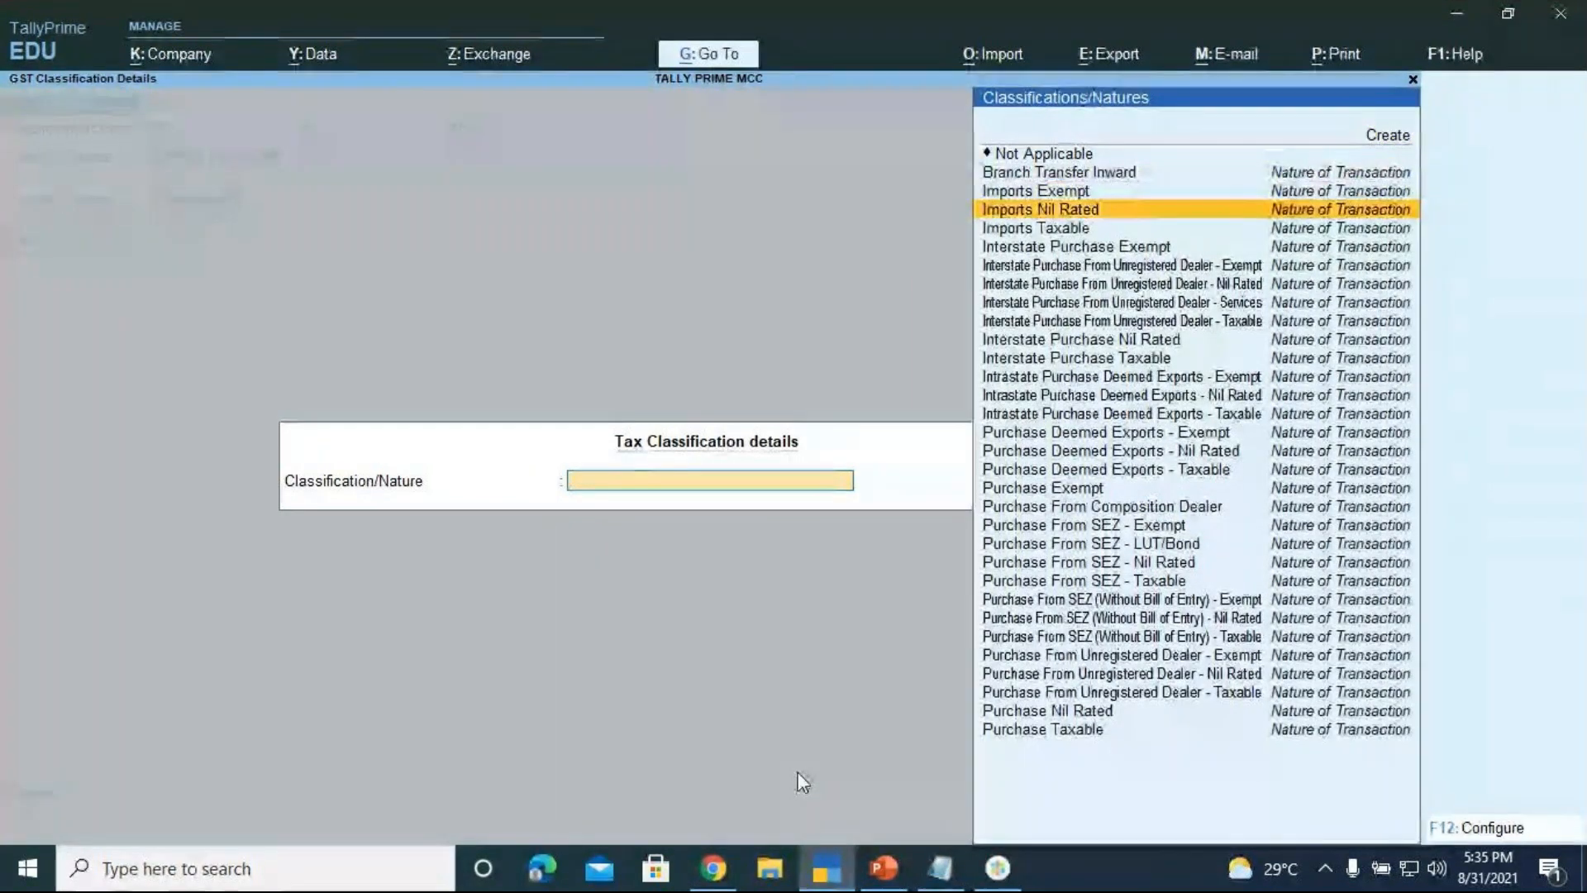
key("Down")
key("Down")
key("Down")
key("Down")
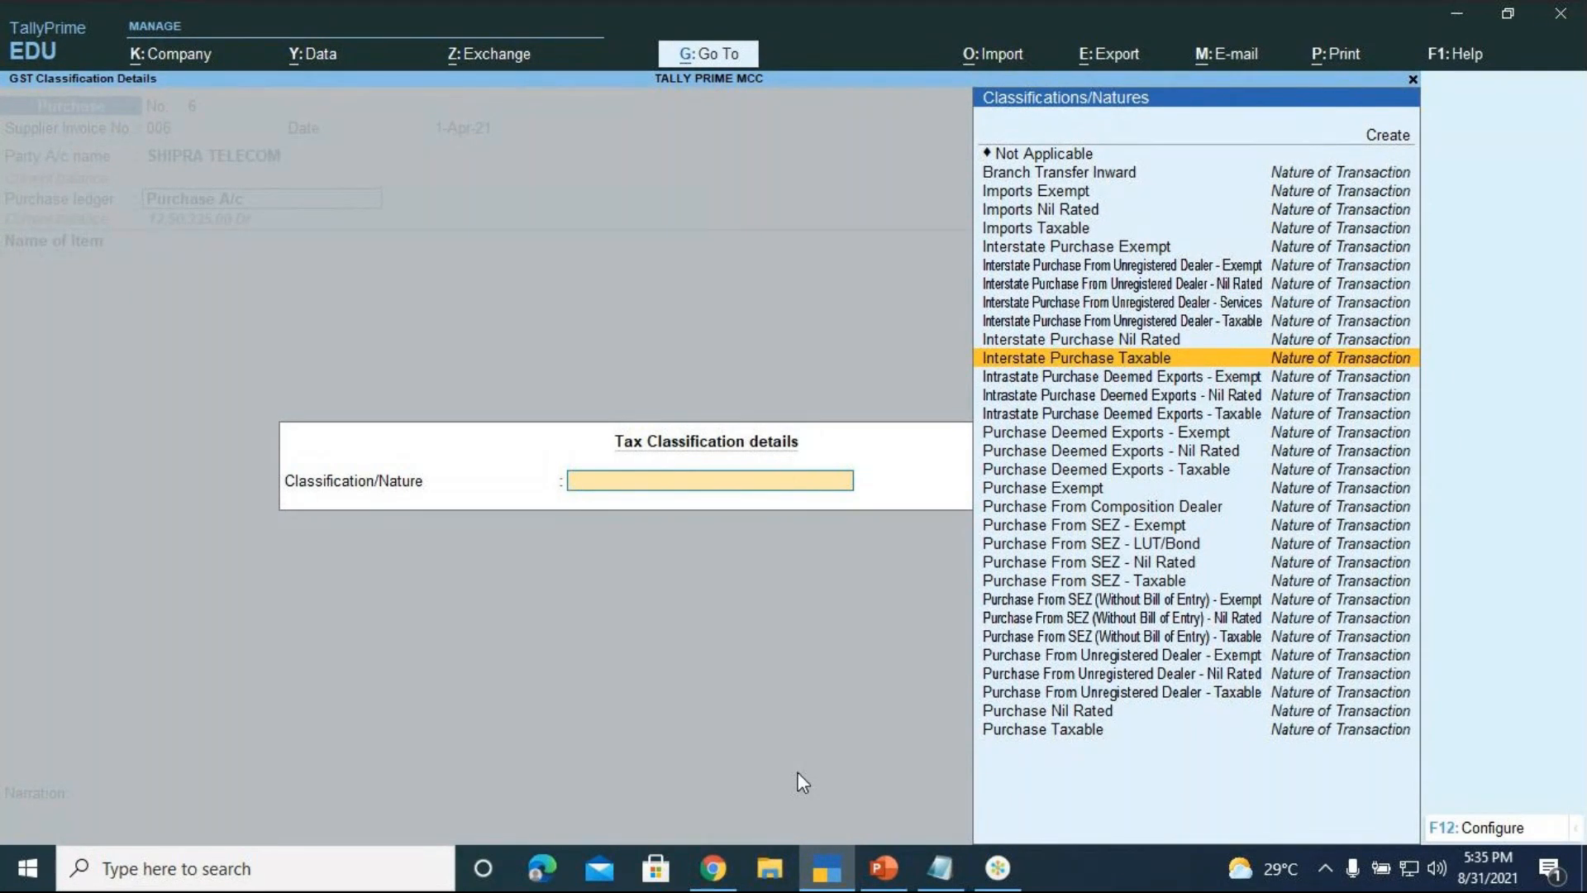
key("Return")
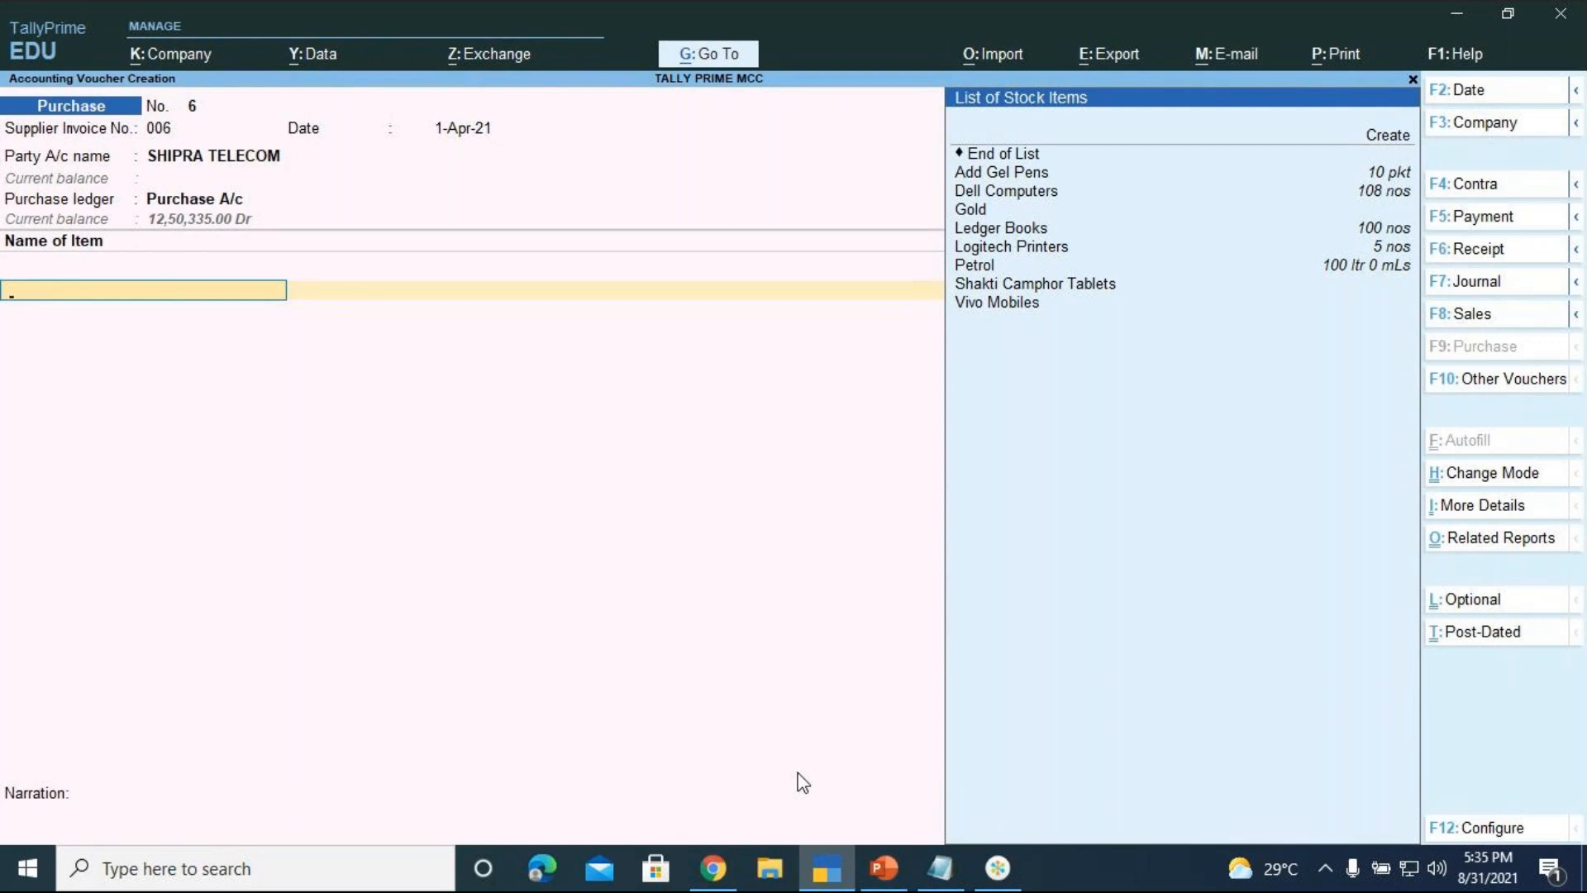
Pick Vivo Mobiles as the purchased stock item and allocate it to Location 3
key("Down")
key("Down")
key("Down")
key("Down")
key("Down")
key("Down")
key("Down")
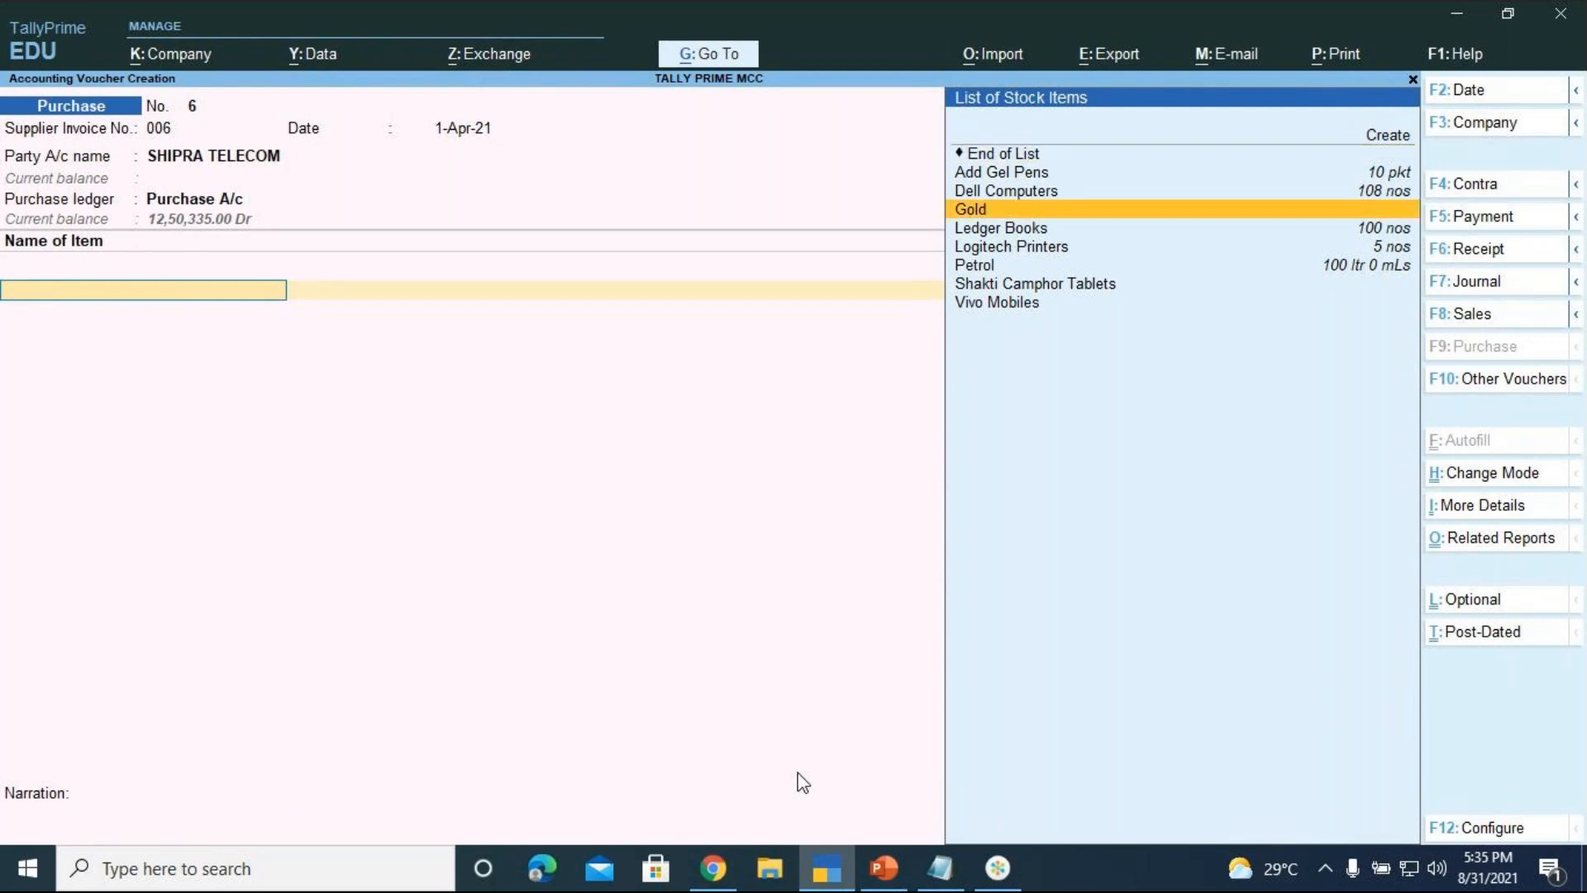
key("Down")
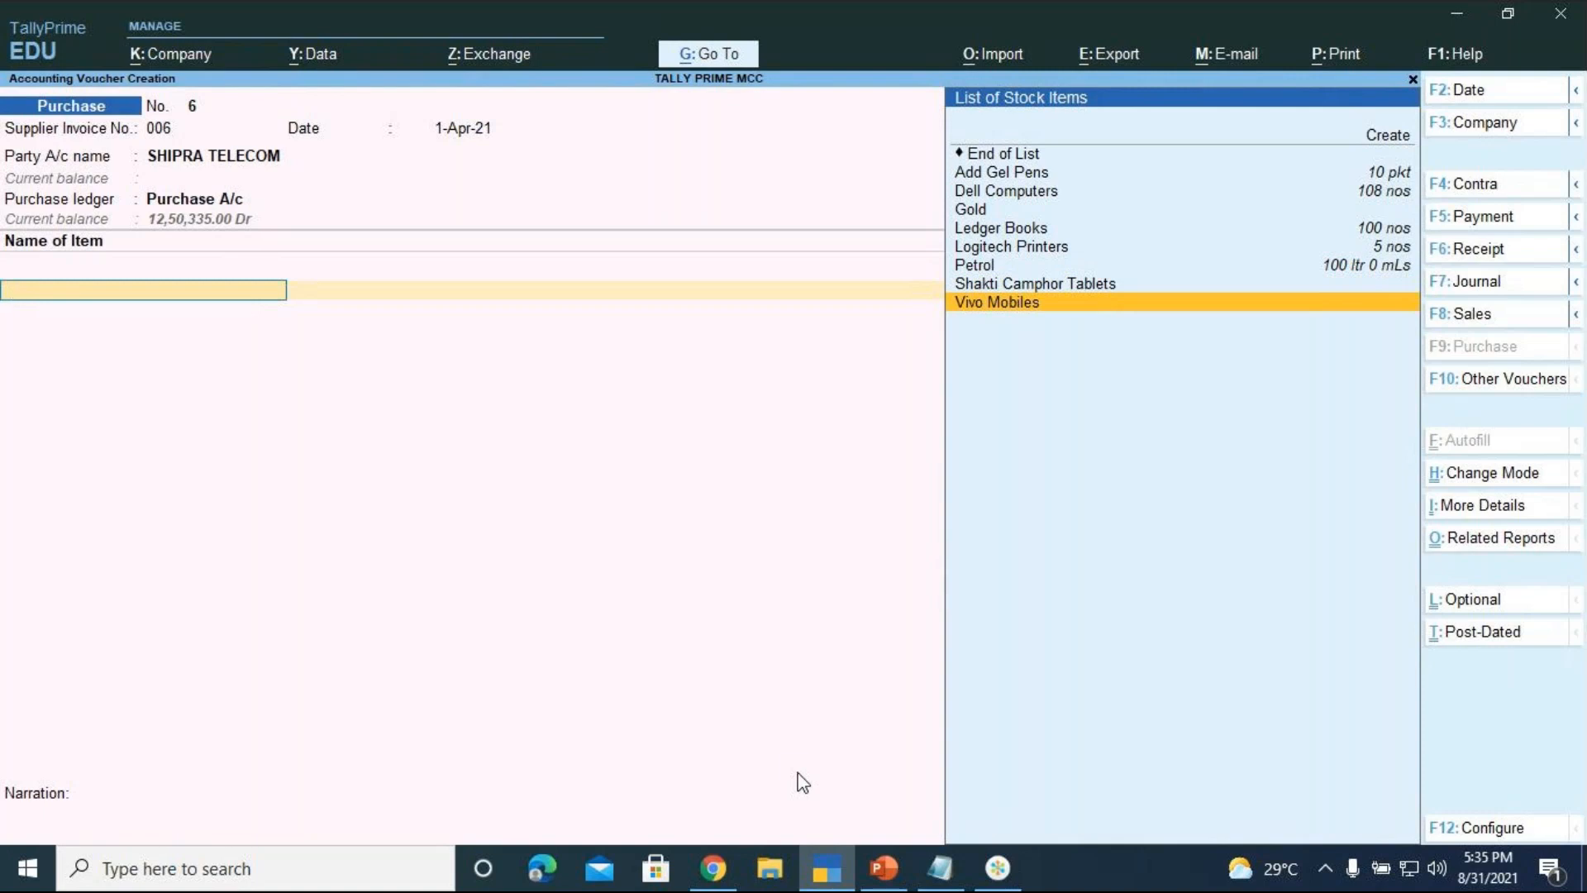
key("Return")
key("Down")
key("Down")
key("Down")
key("Down")
key("Return")
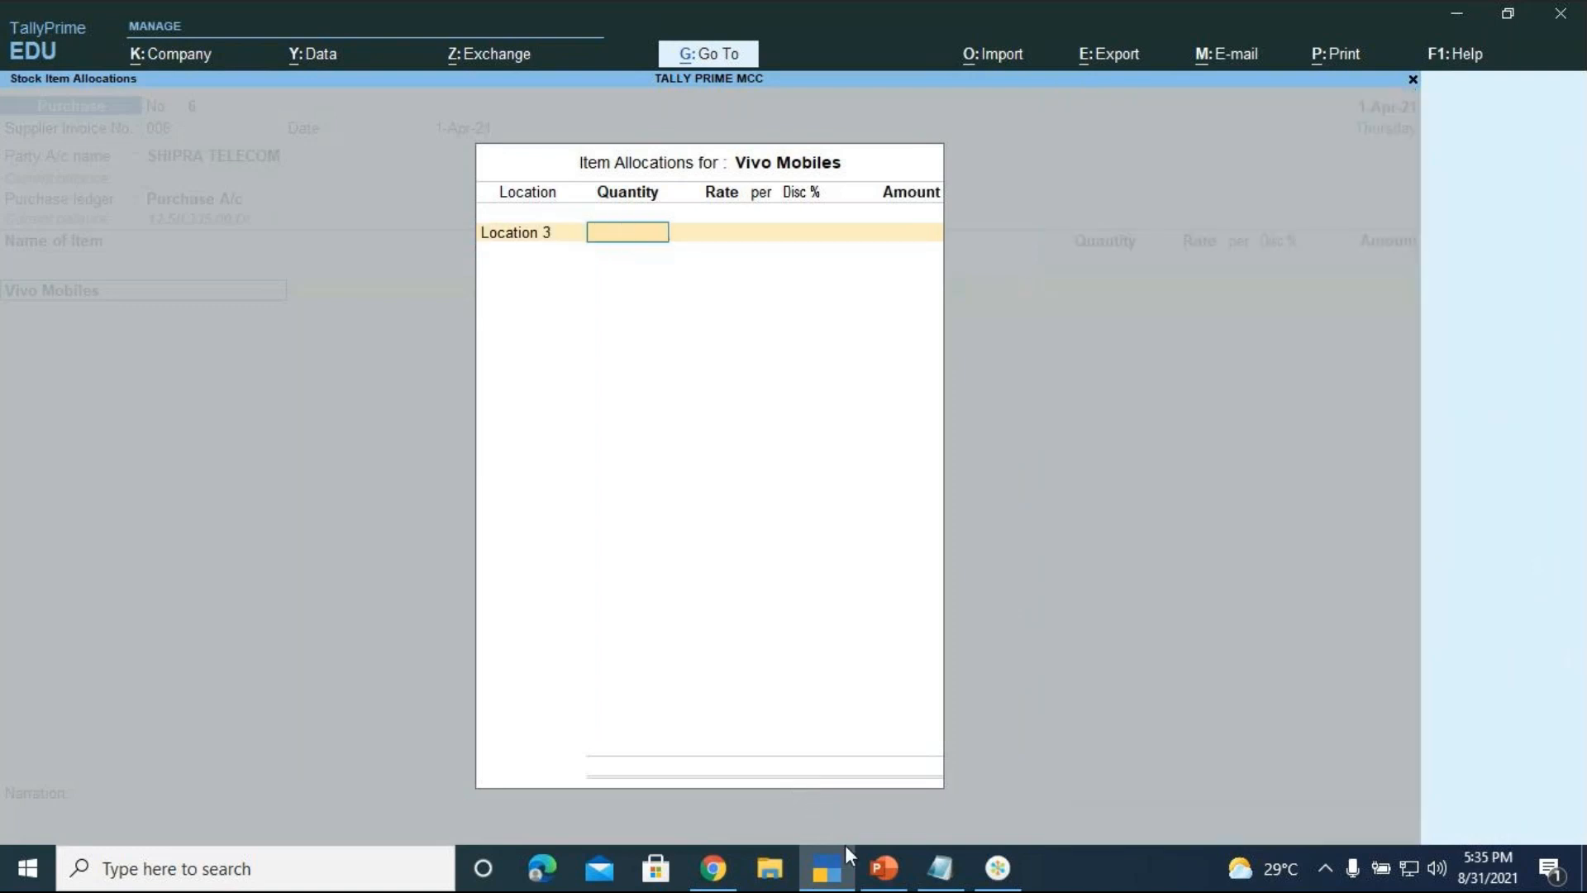
left_click(881, 869)
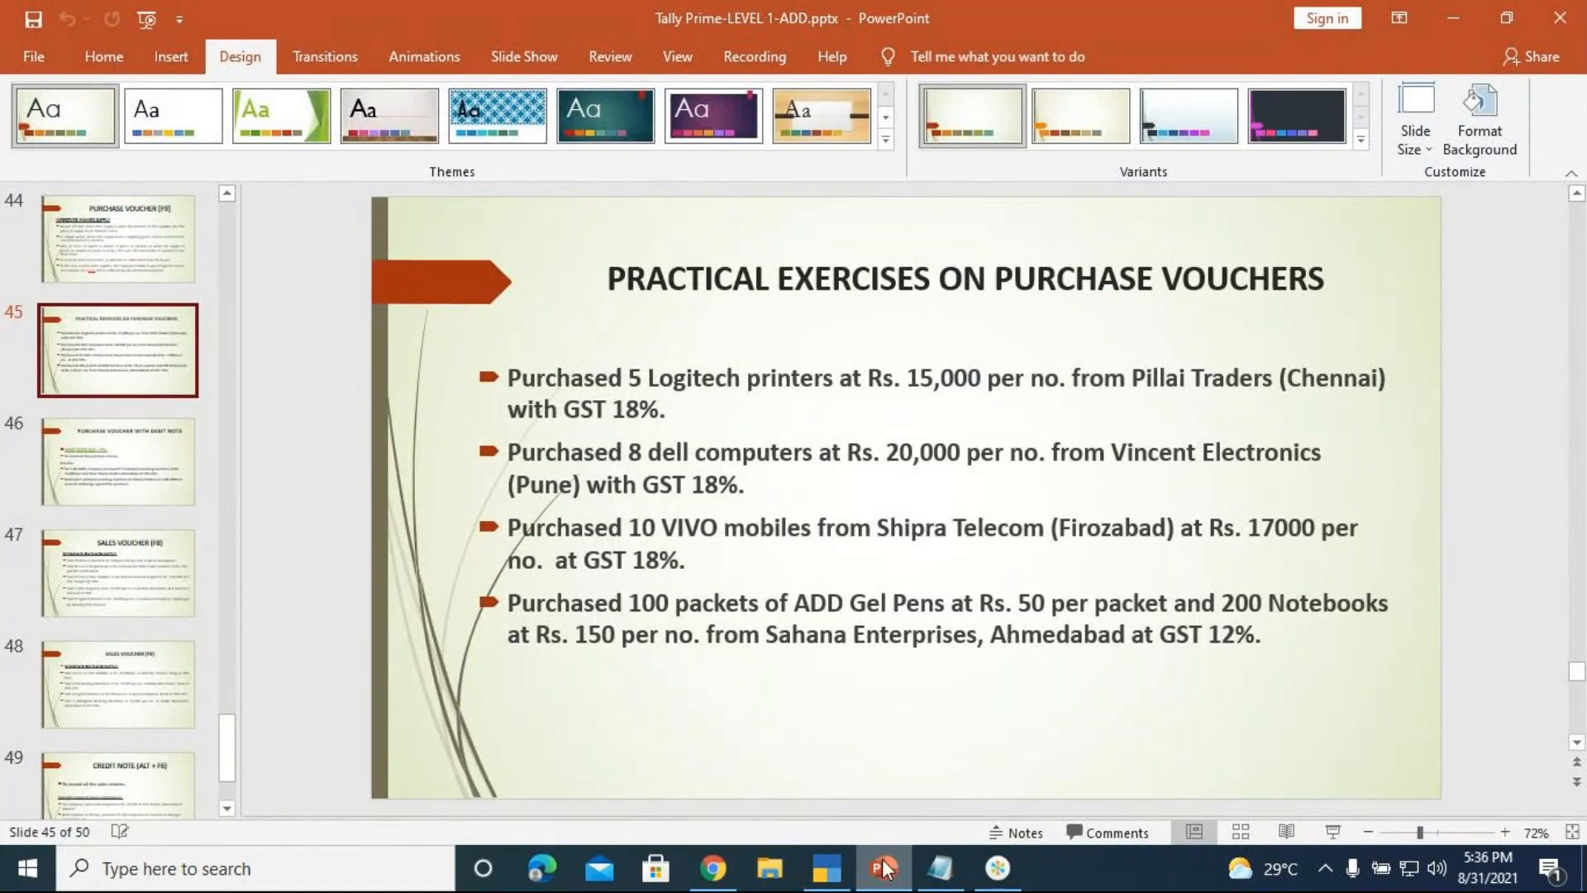
left_click(829, 871)
Enter 10 nos at 17,000 for Location 3, giving 1,70,000.00
type("10")
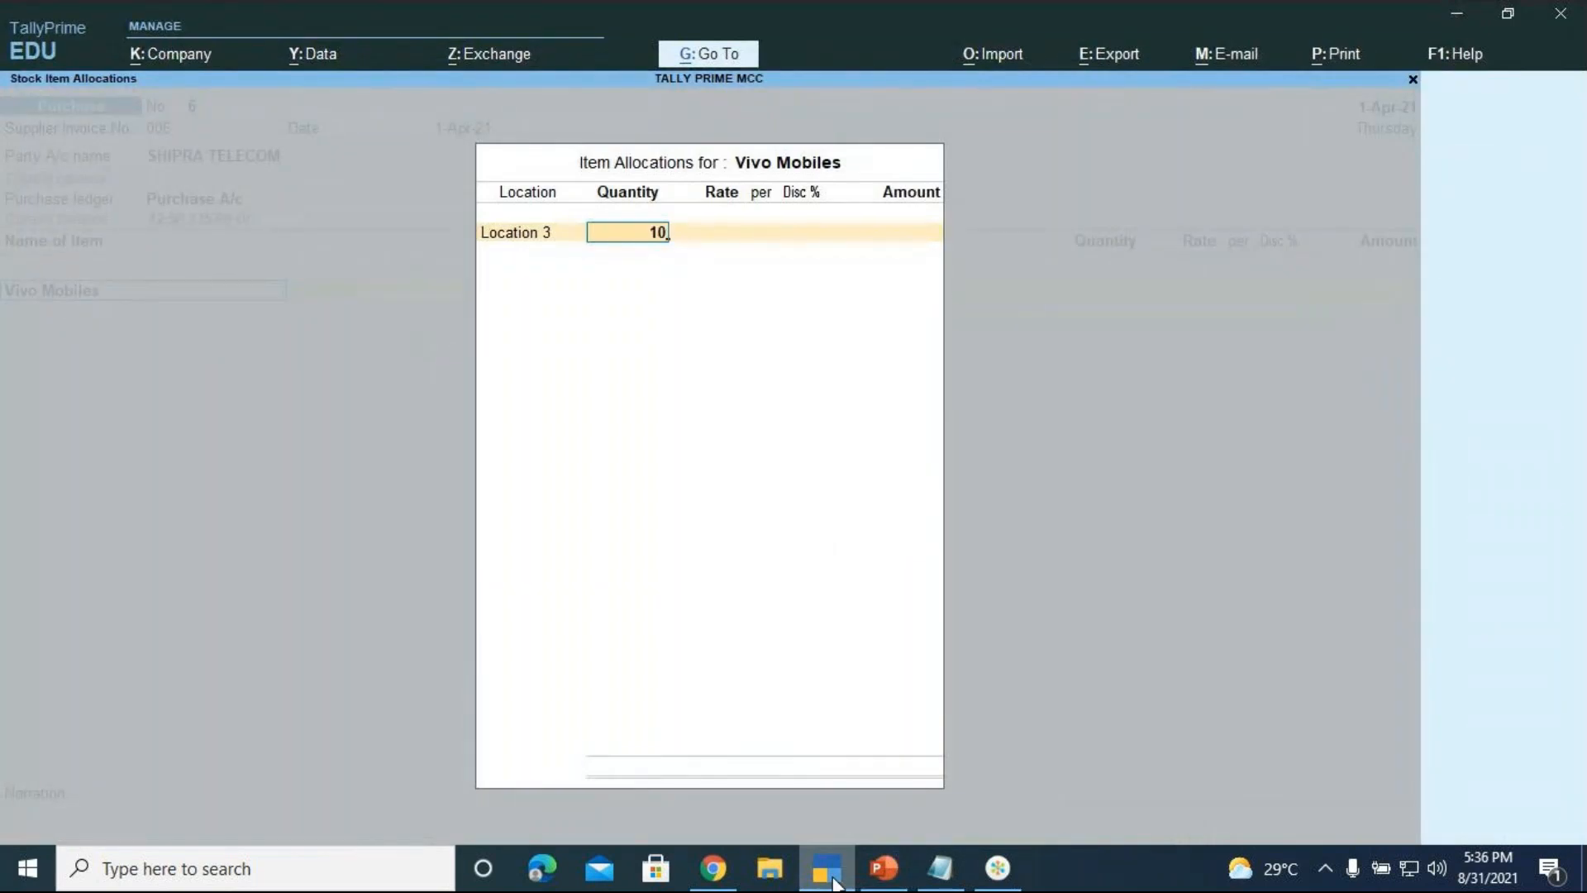
key("Return")
type("17000")
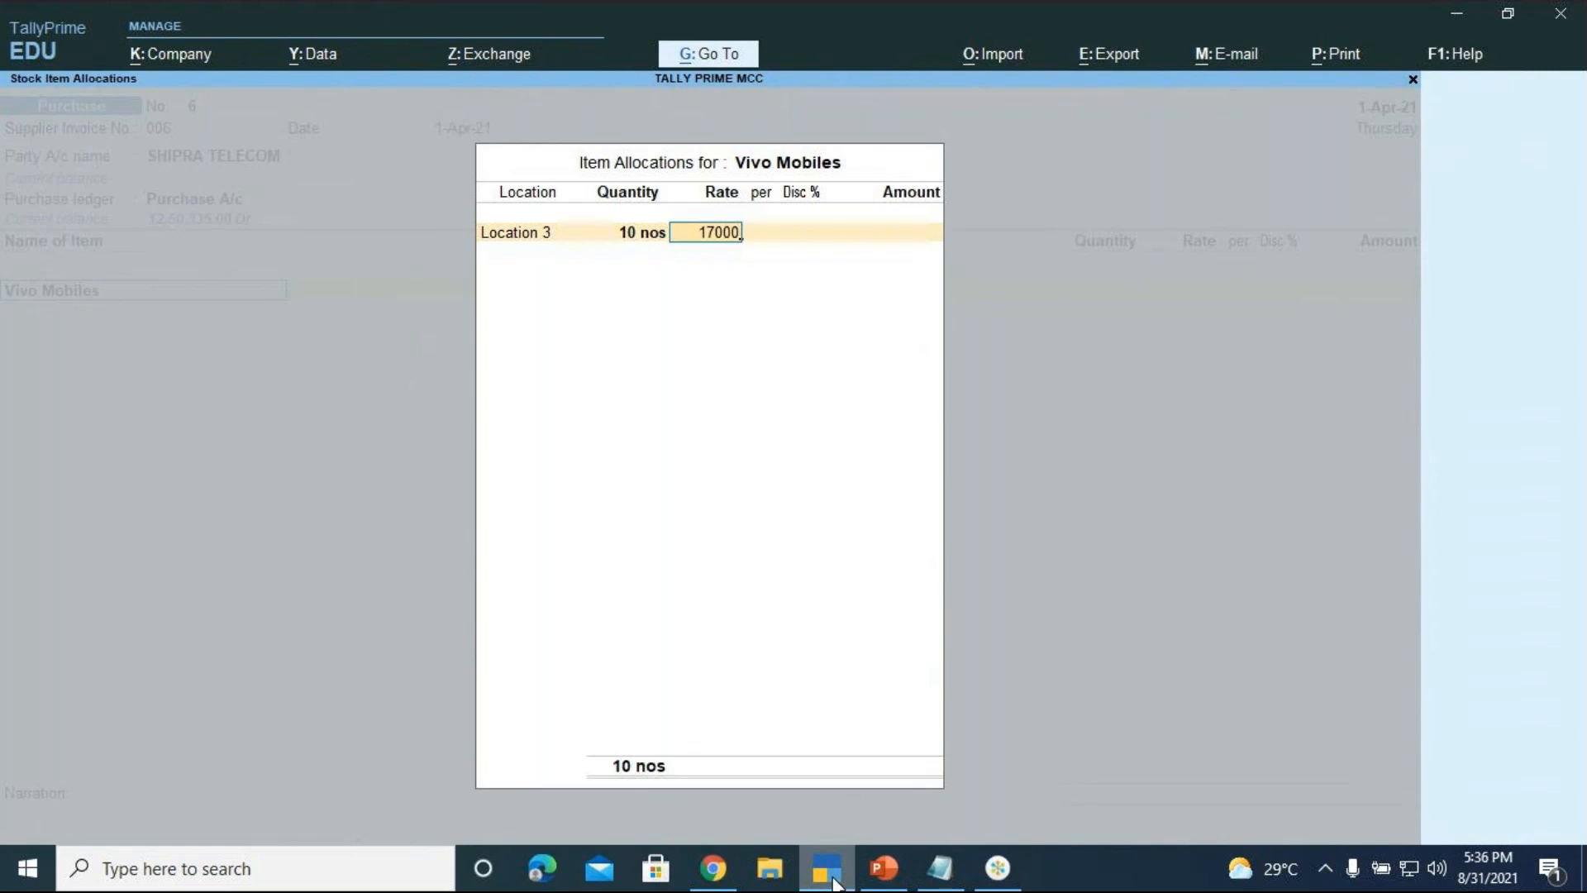
key("Return")
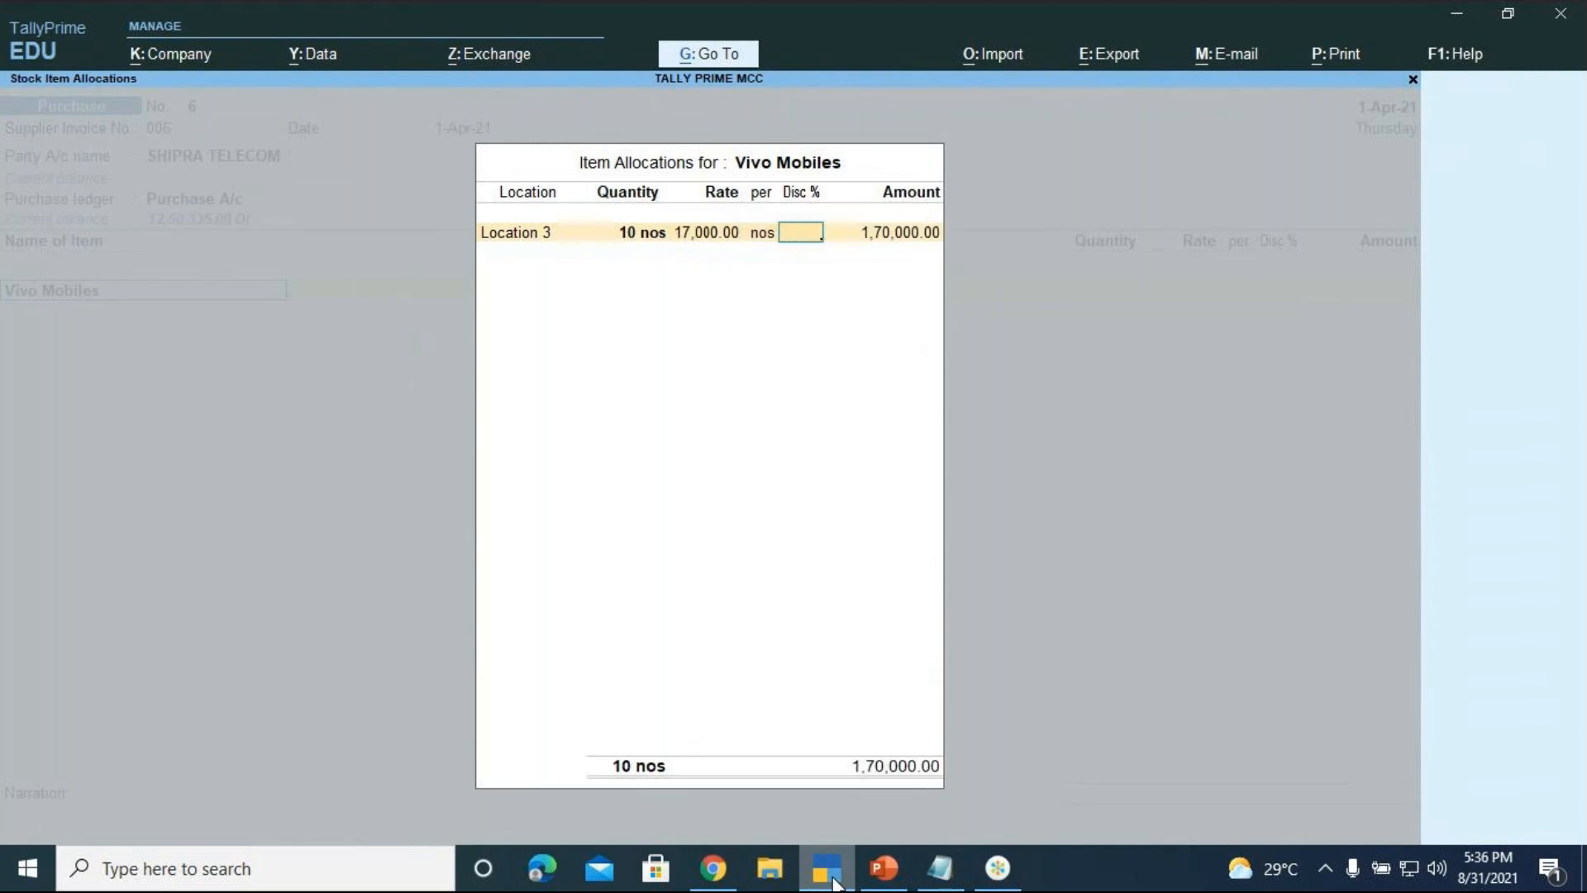
key("Return")
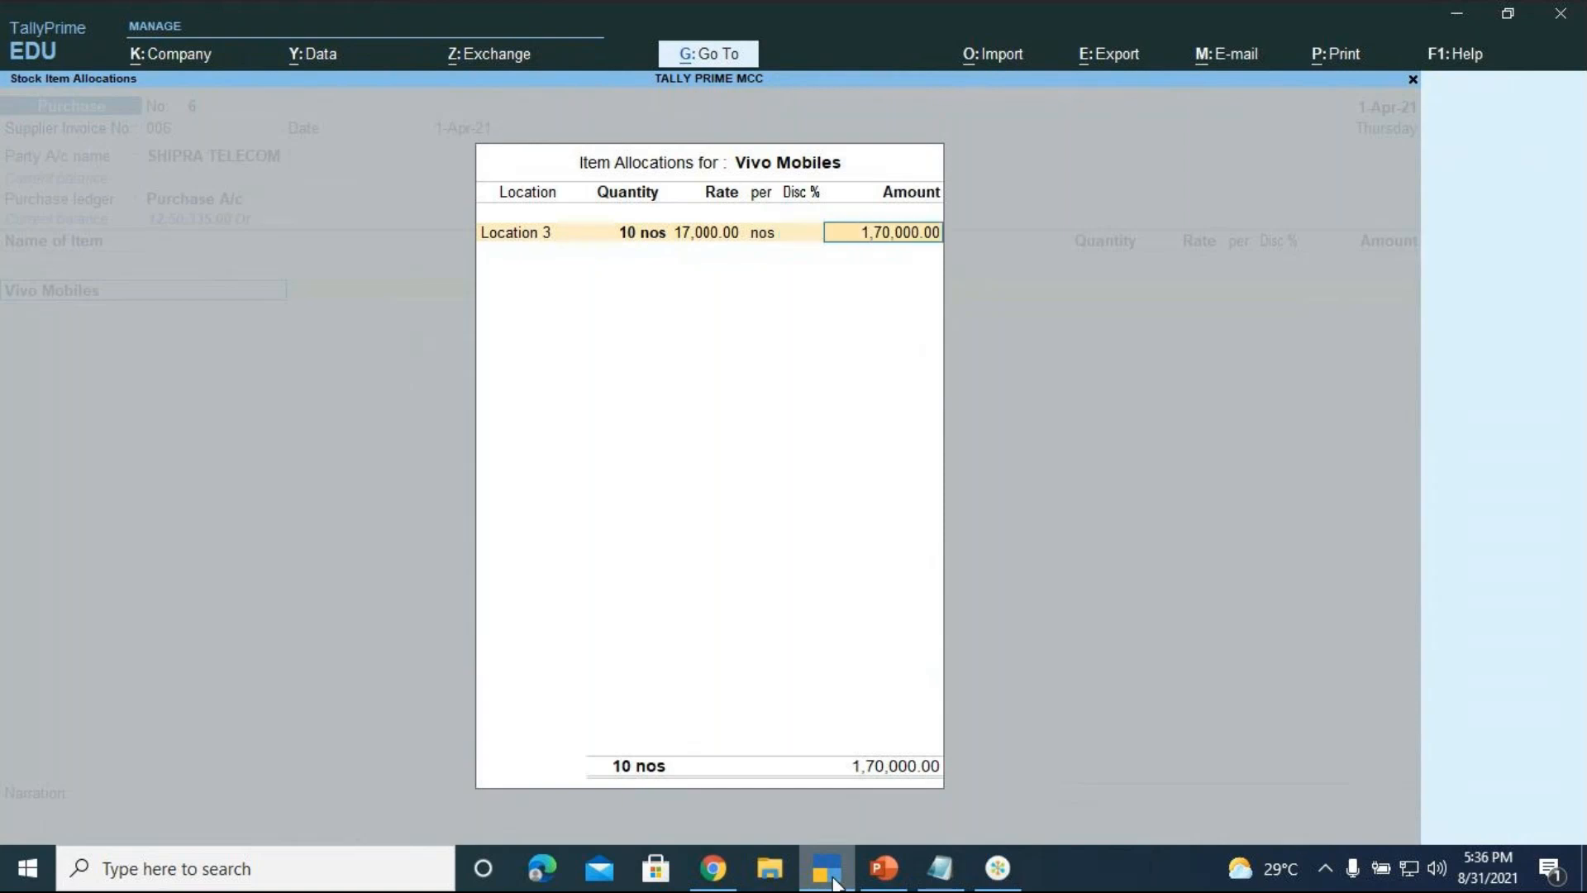
key("Return")
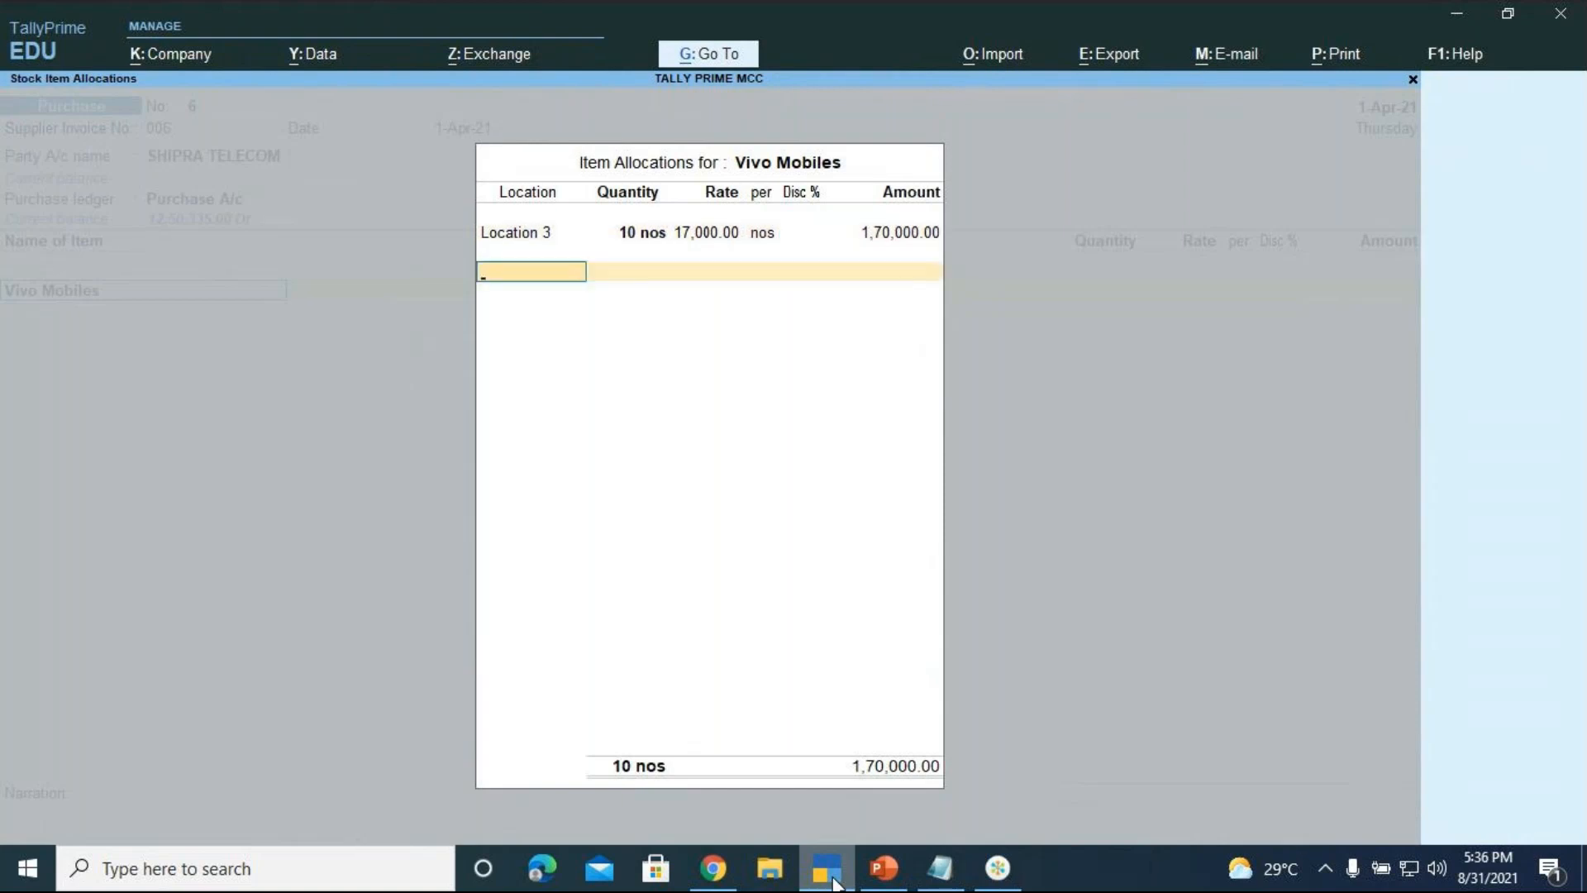
key("Return")
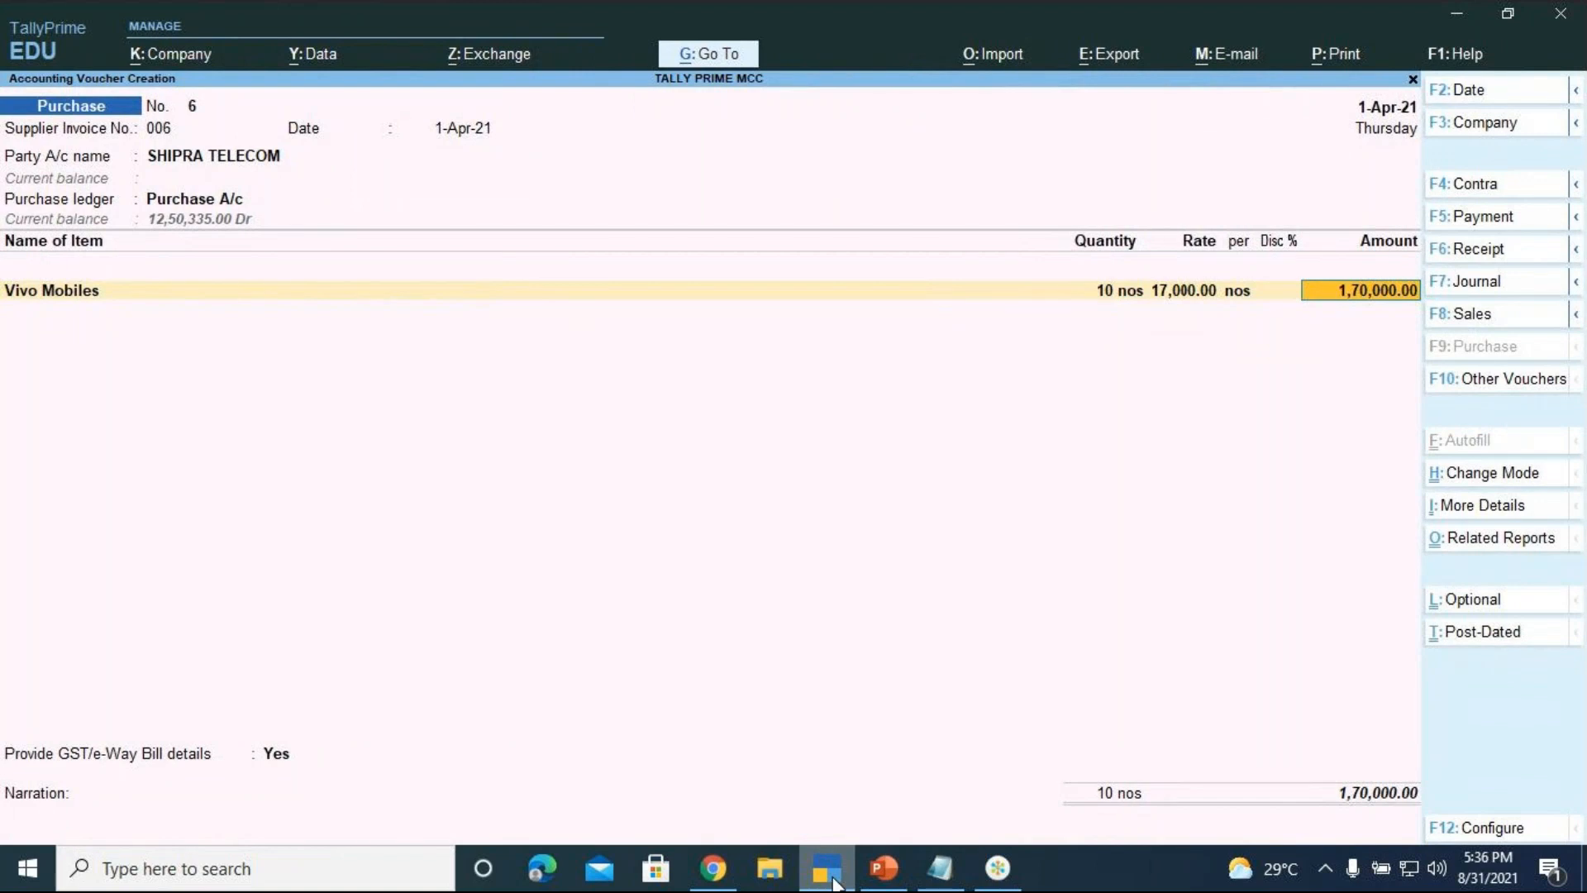
Add an IGST line of 30,600.00 and set GST/e-Way Bill details to No
key("Return")
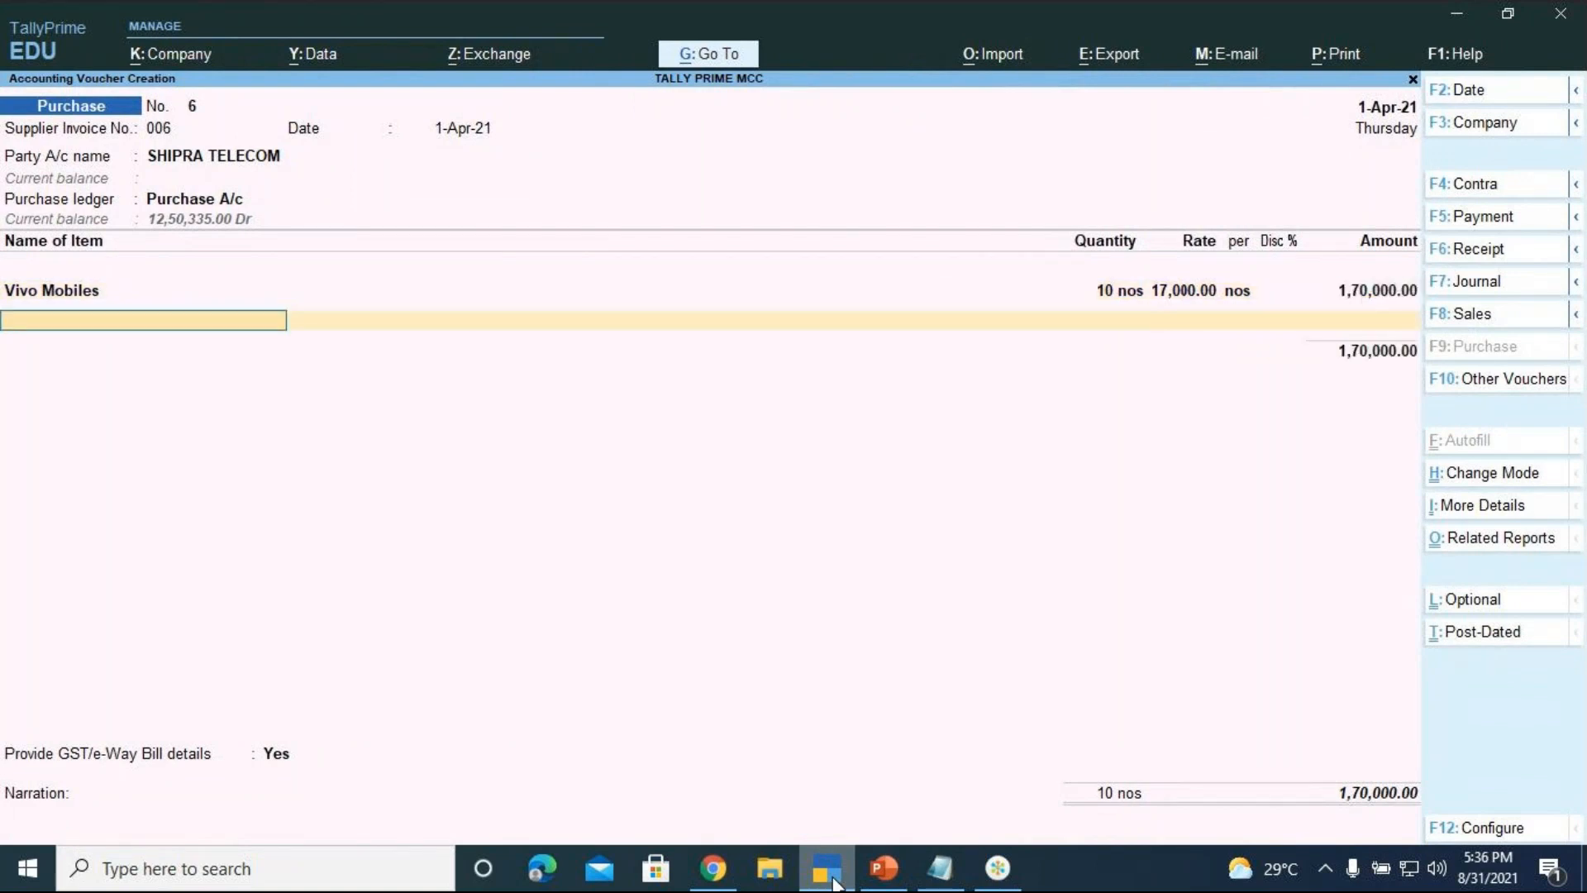
key("Return")
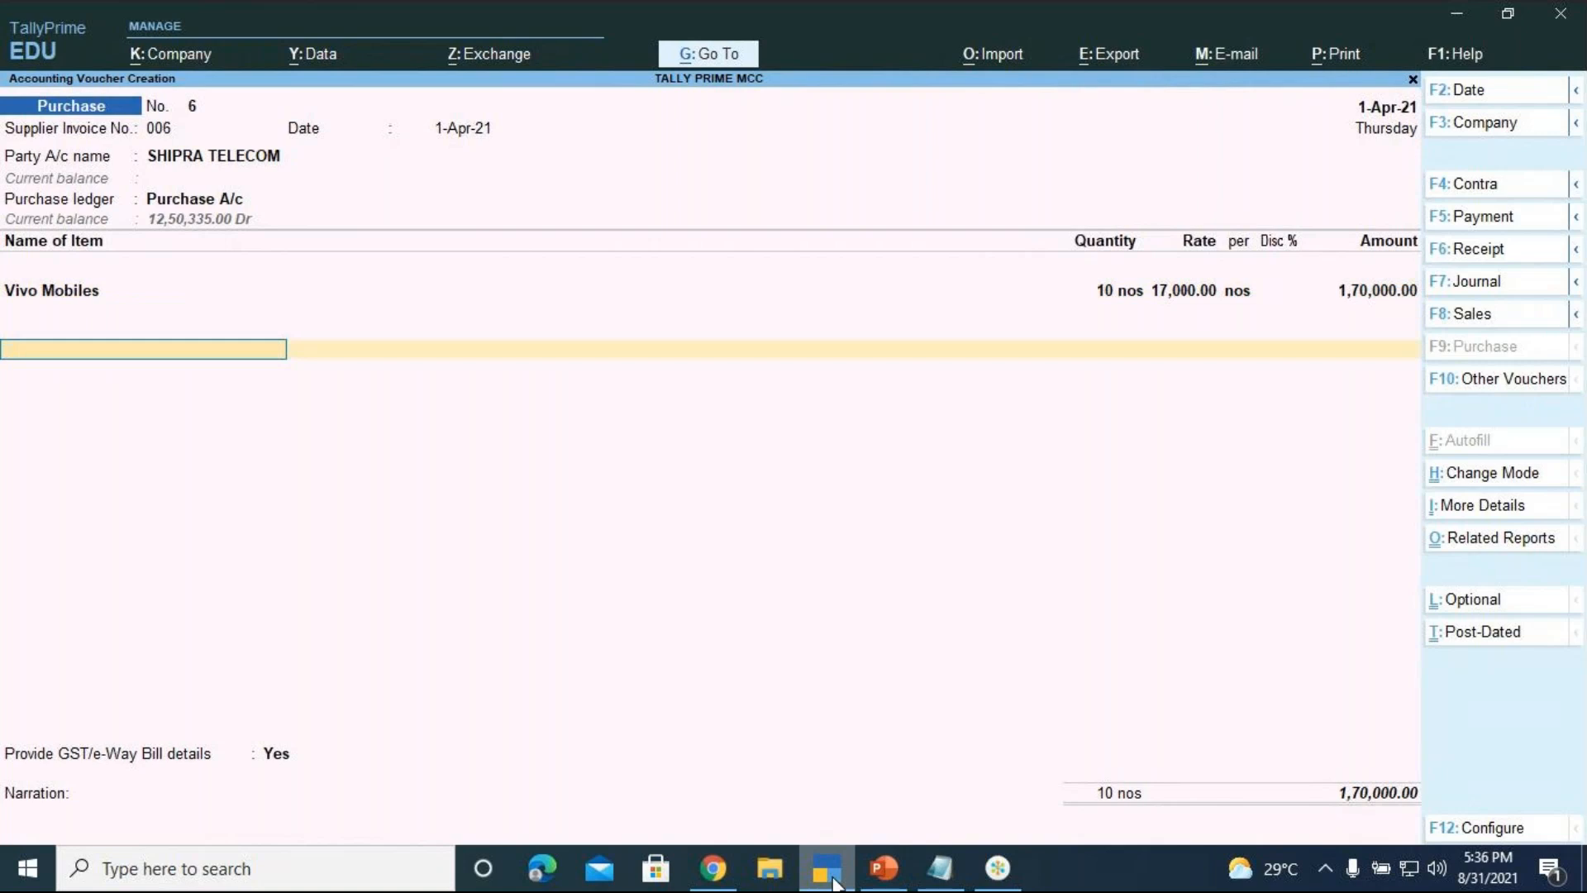
type("IGST")
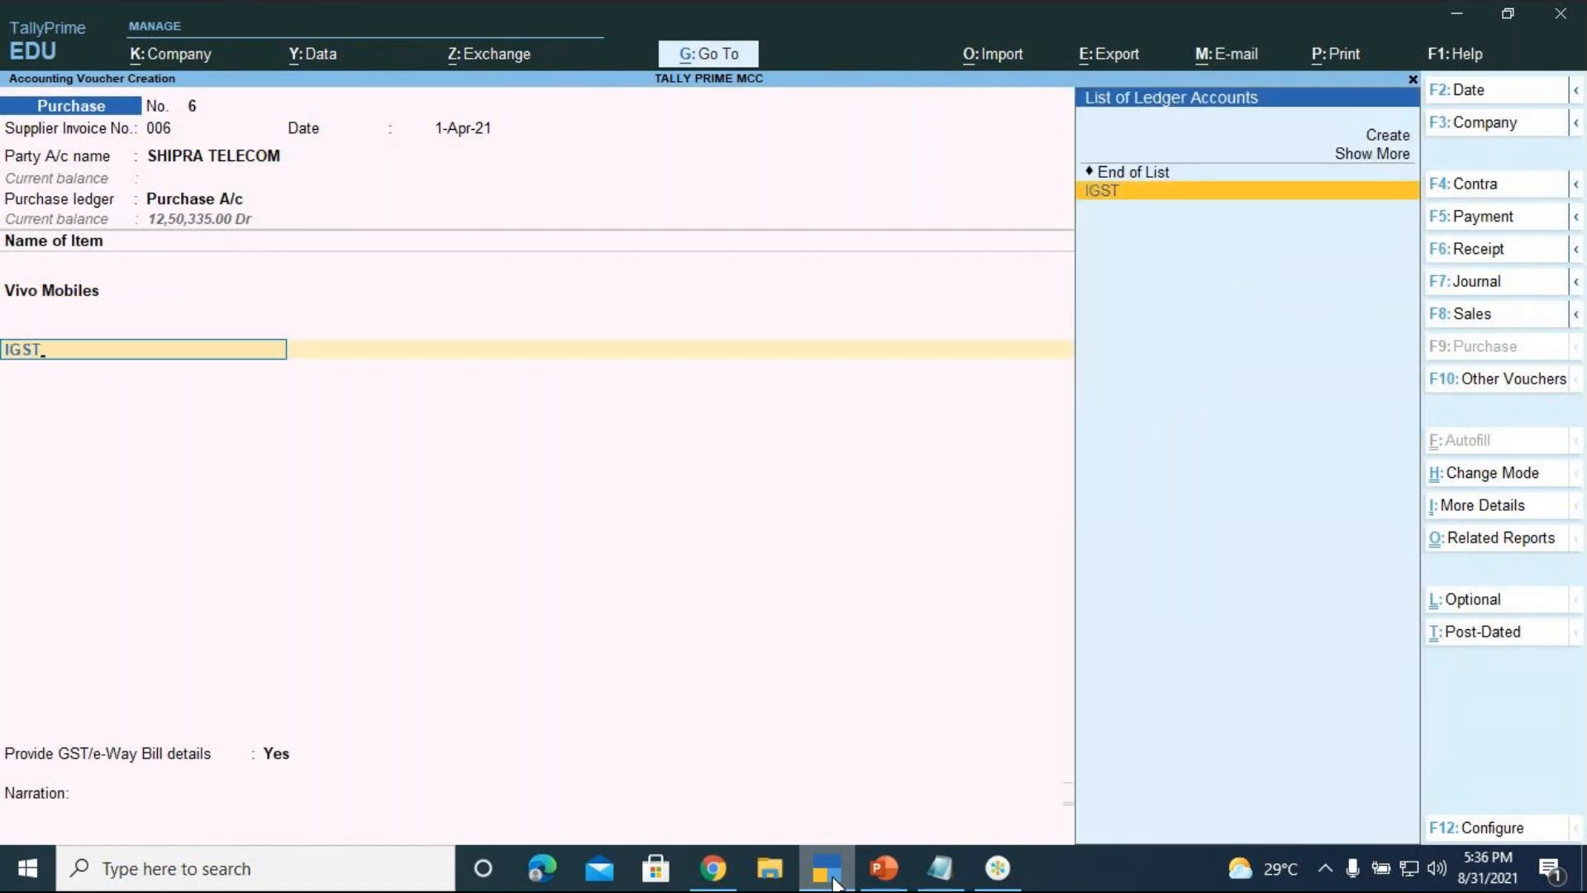
key("Return")
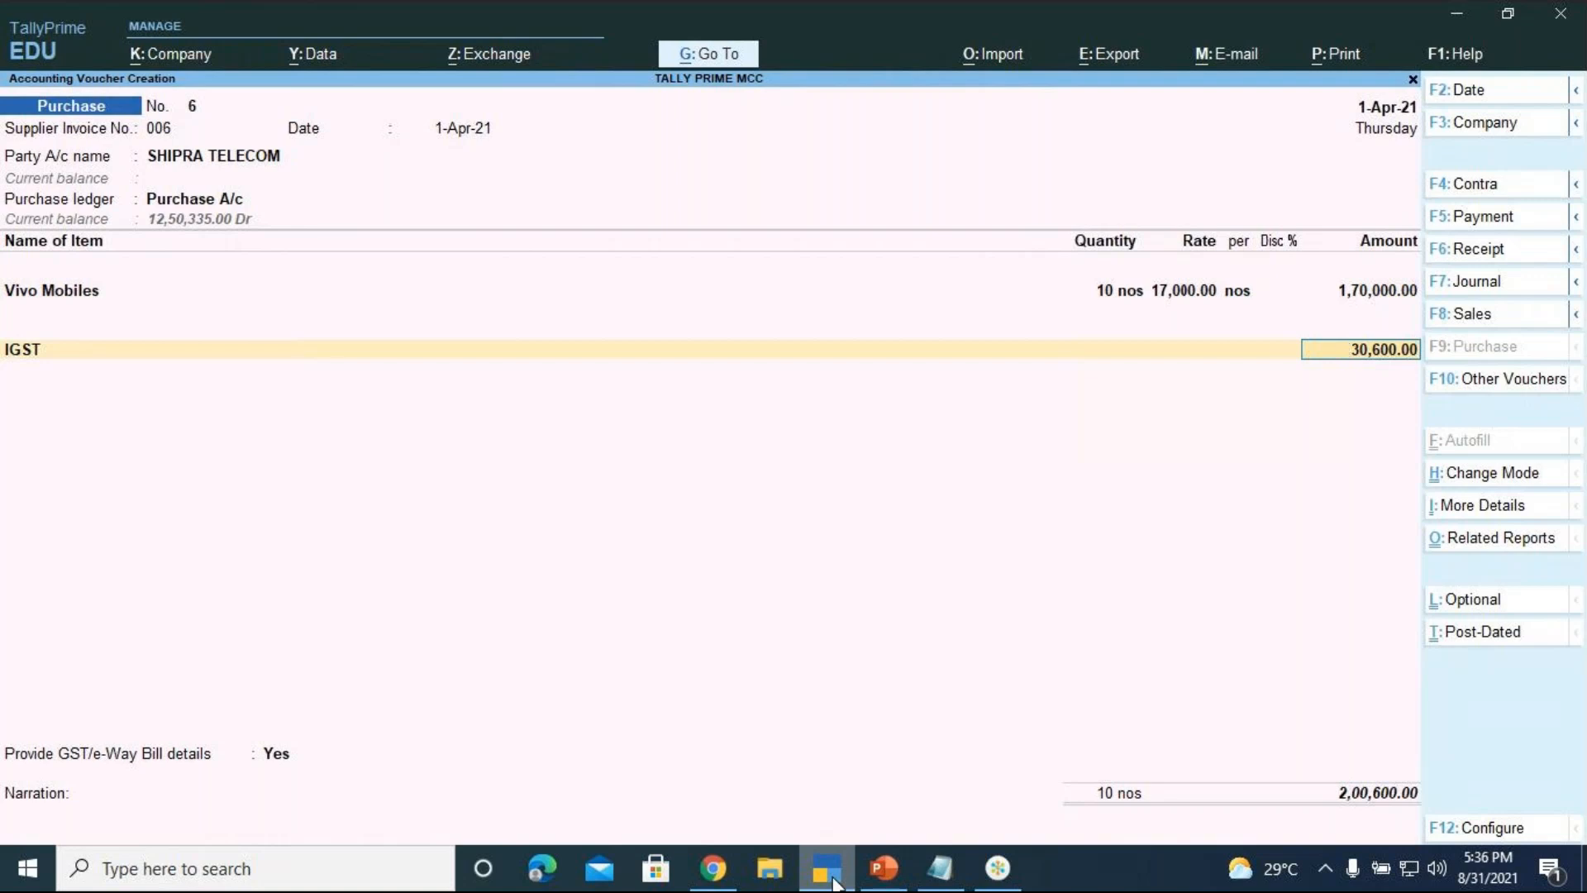
key("Return")
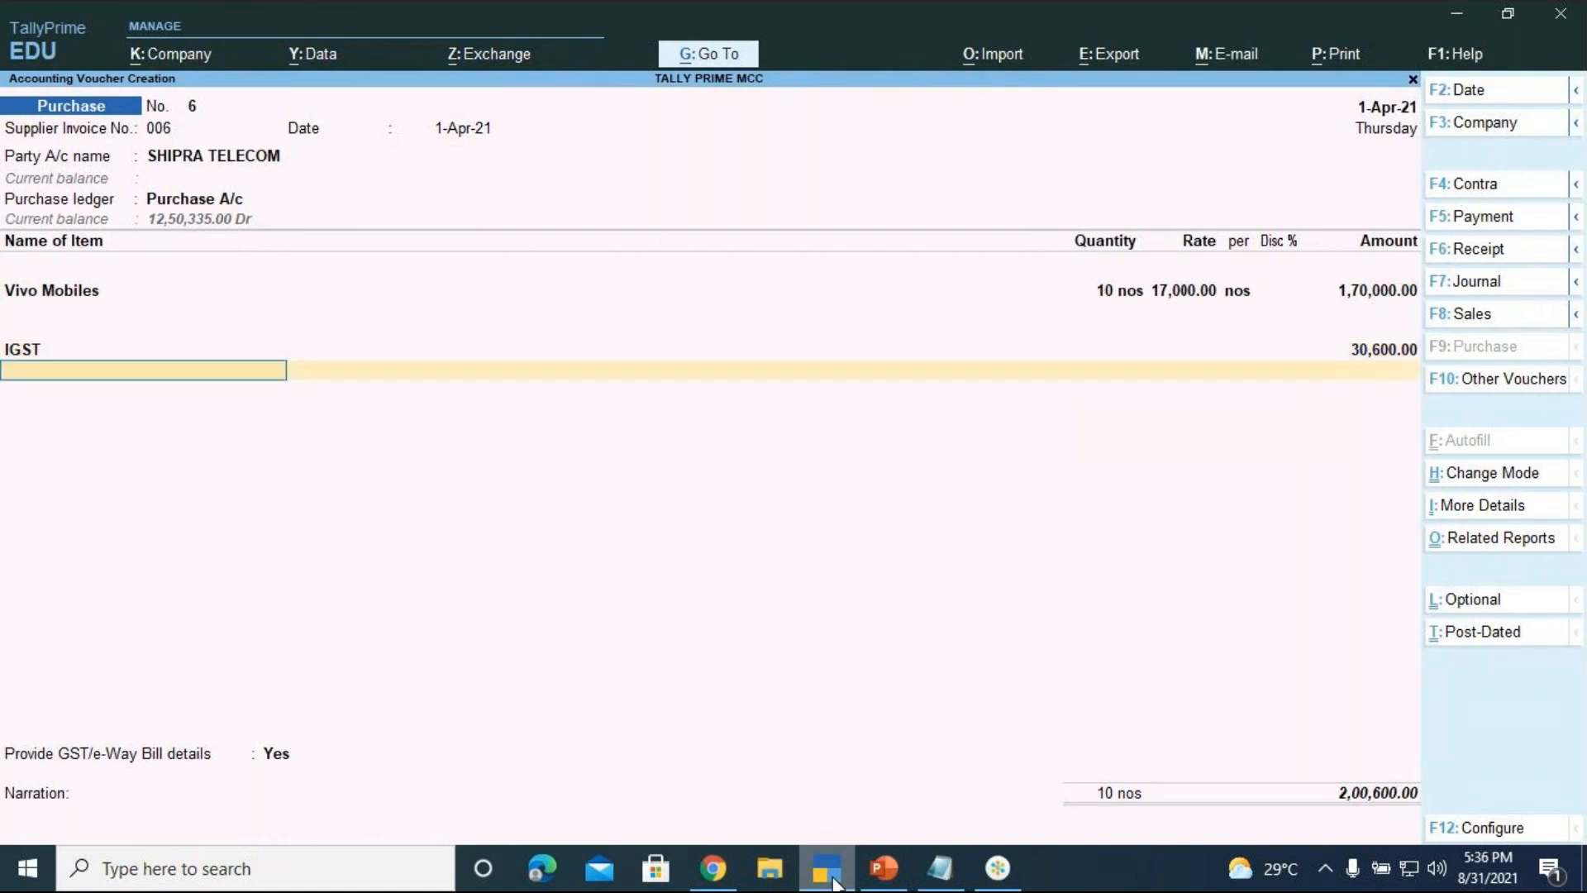
key("Return")
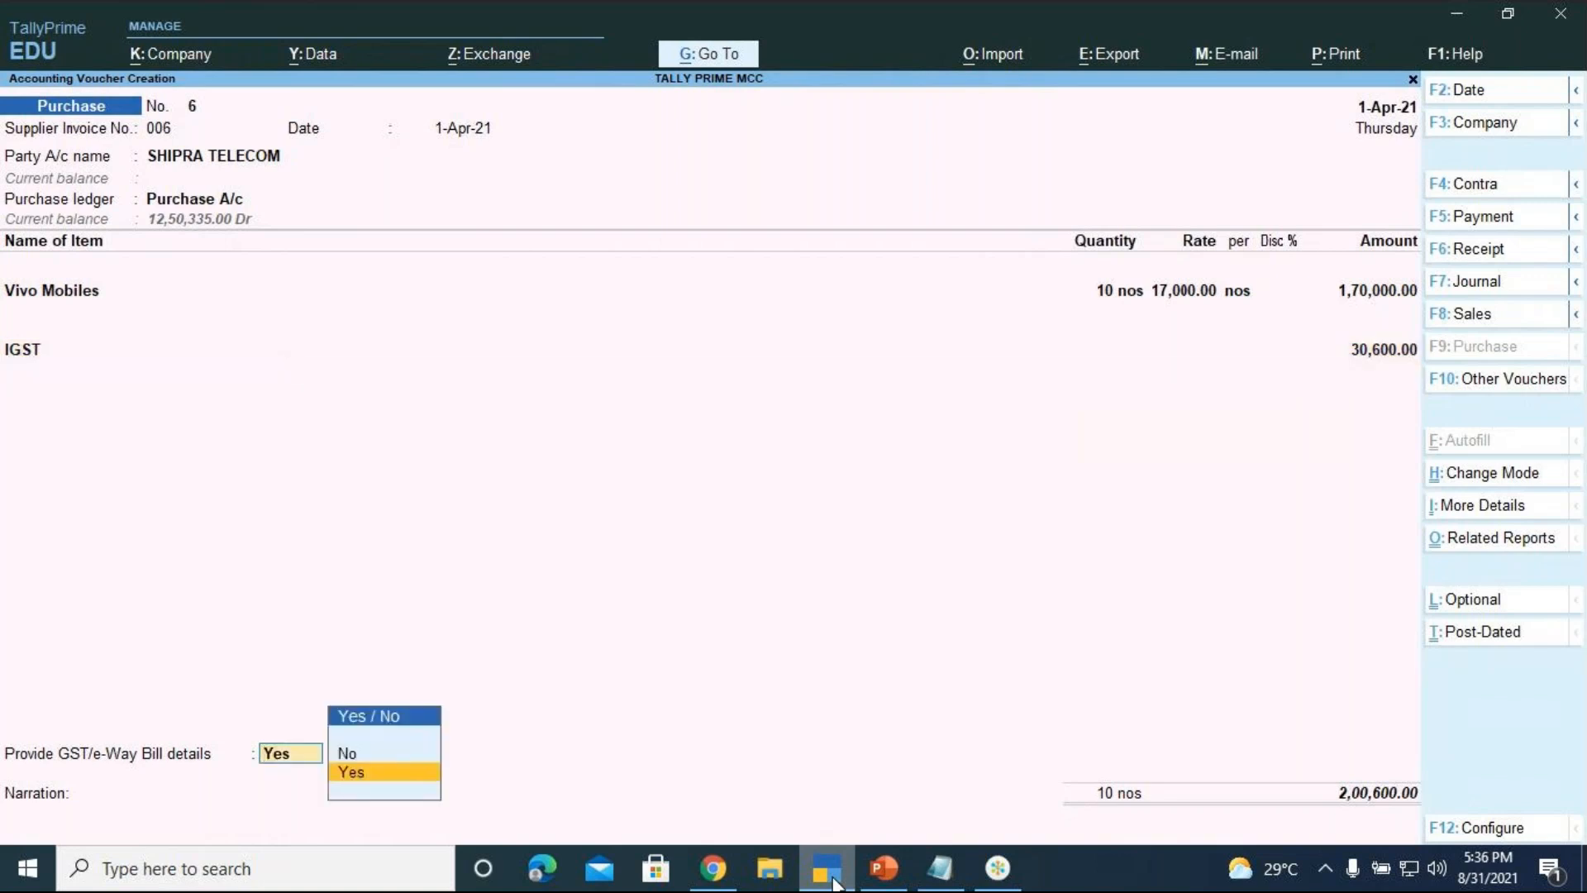
key("Up")
key("Return")
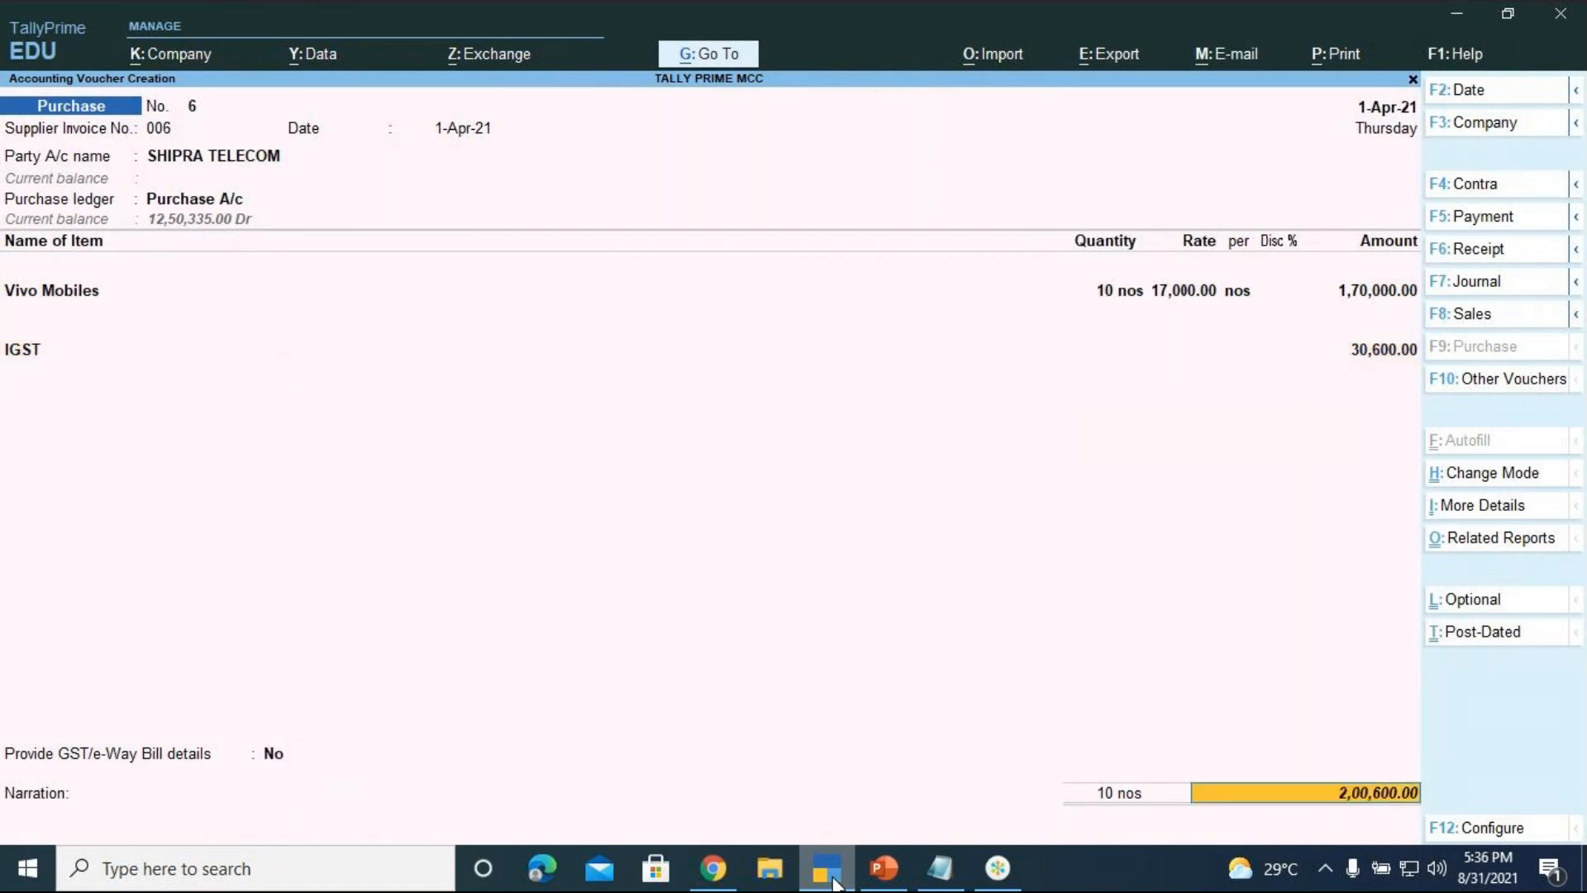
key("Return")
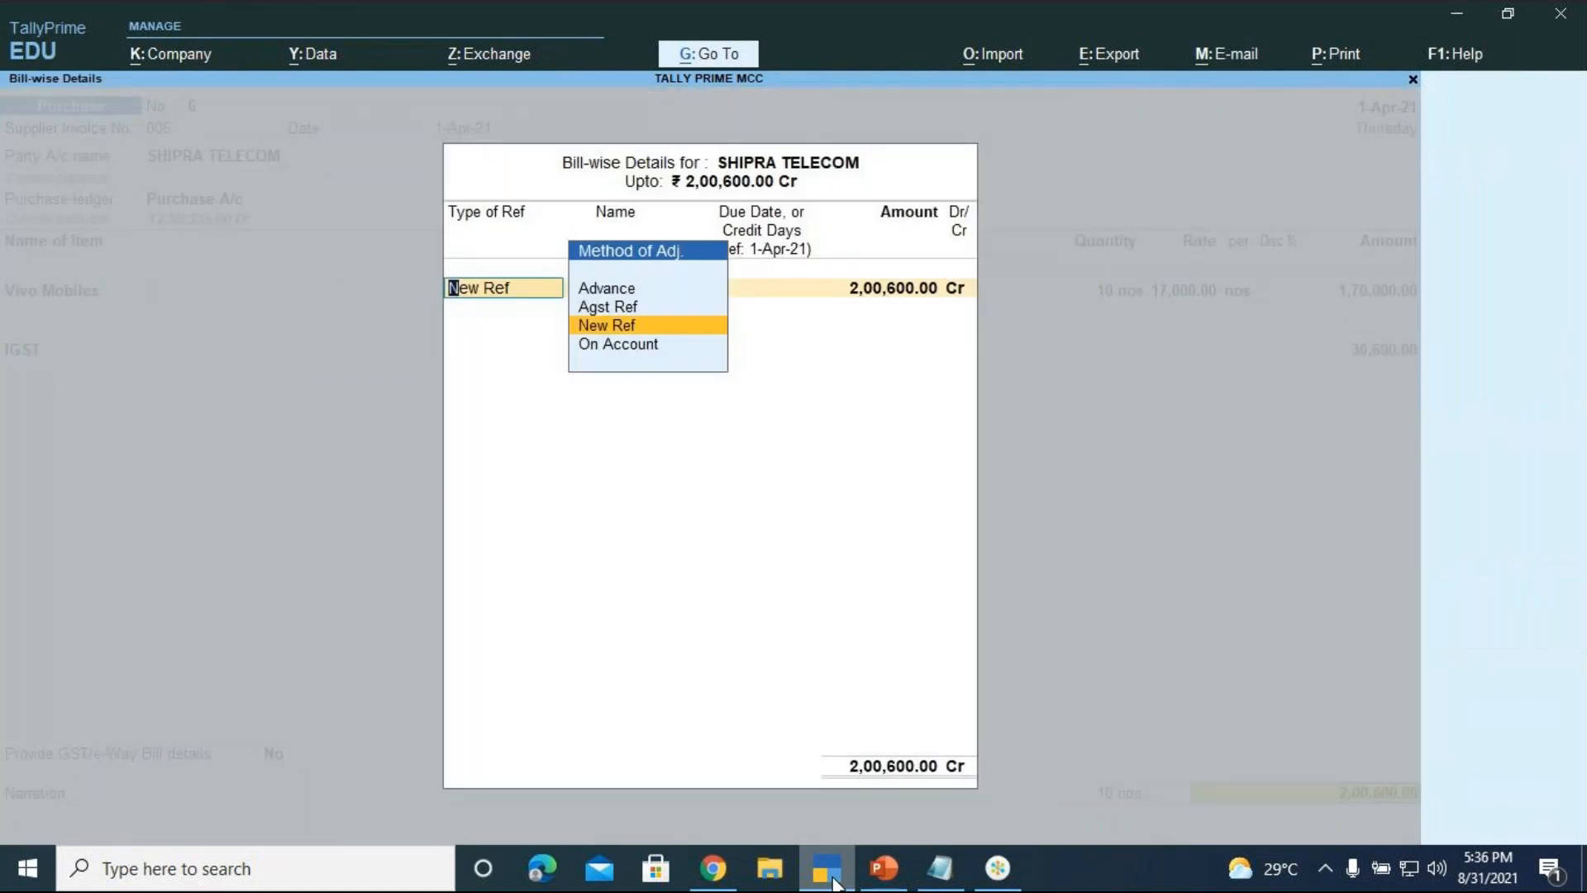
Record the bill as New Ref 'SHIPRA TELECOM' with 3 credit days, due 4-Apr-21
key("Return")
type("SHIP")
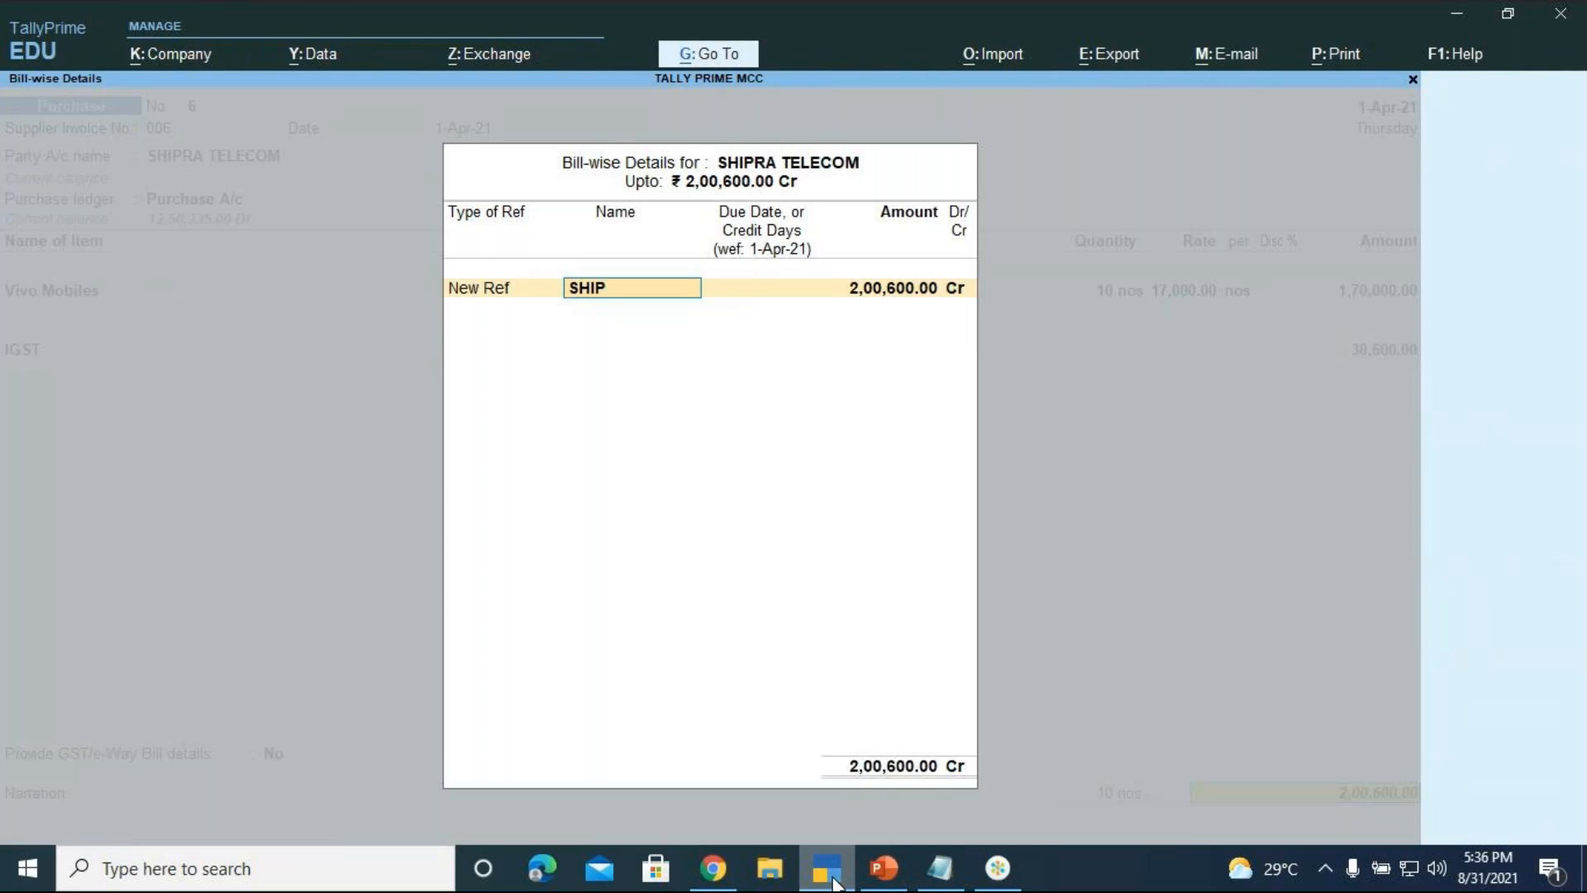
type("RA TELECOM")
key("Return")
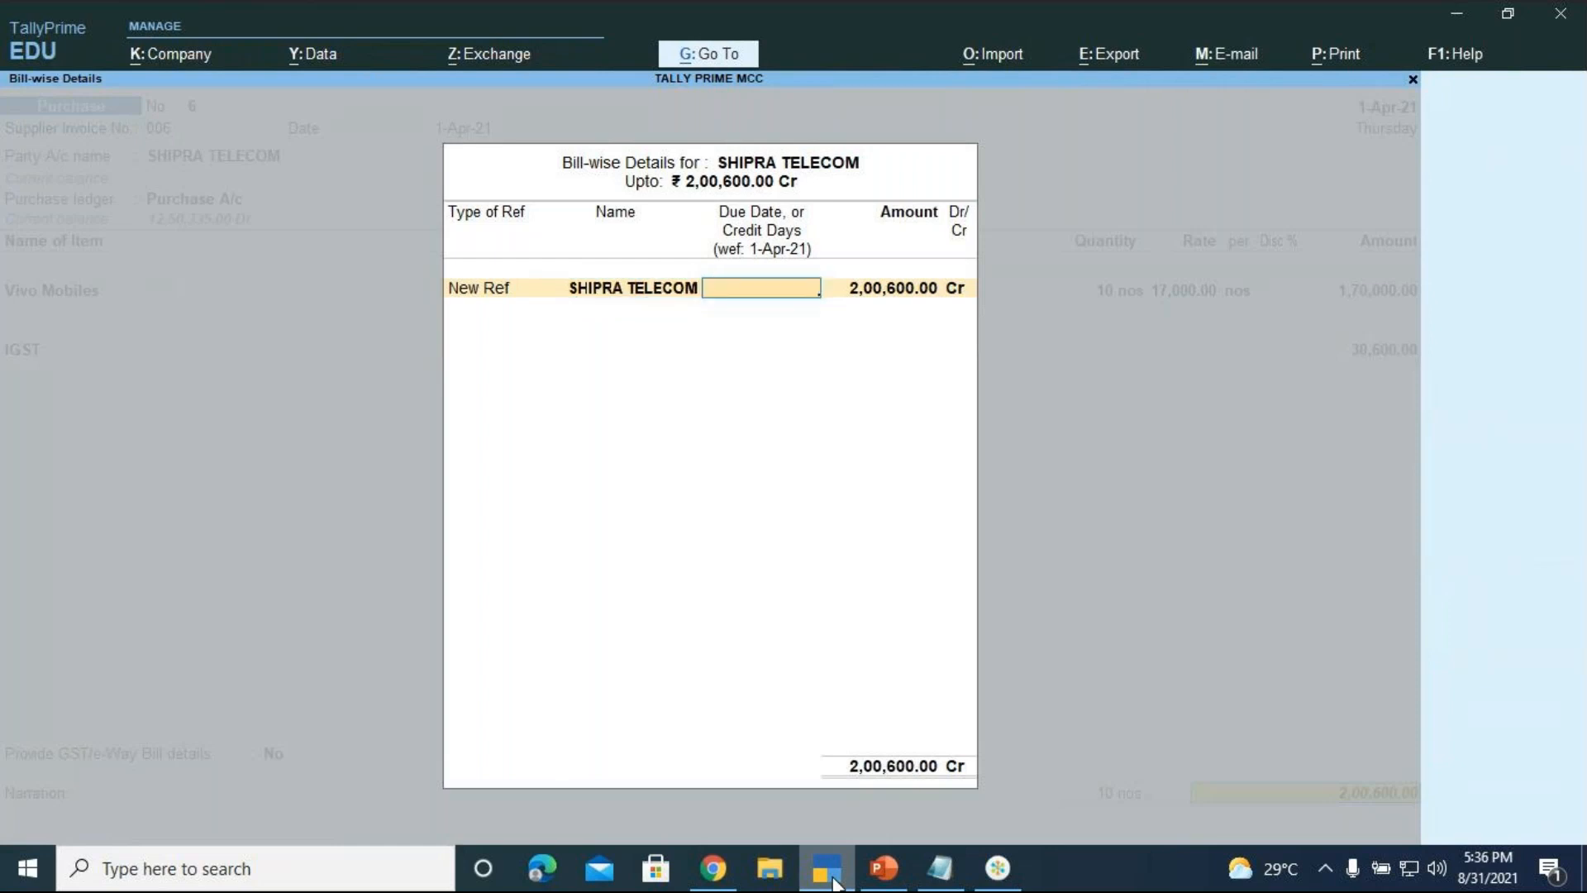
type("3")
key("Return")
key("Return")
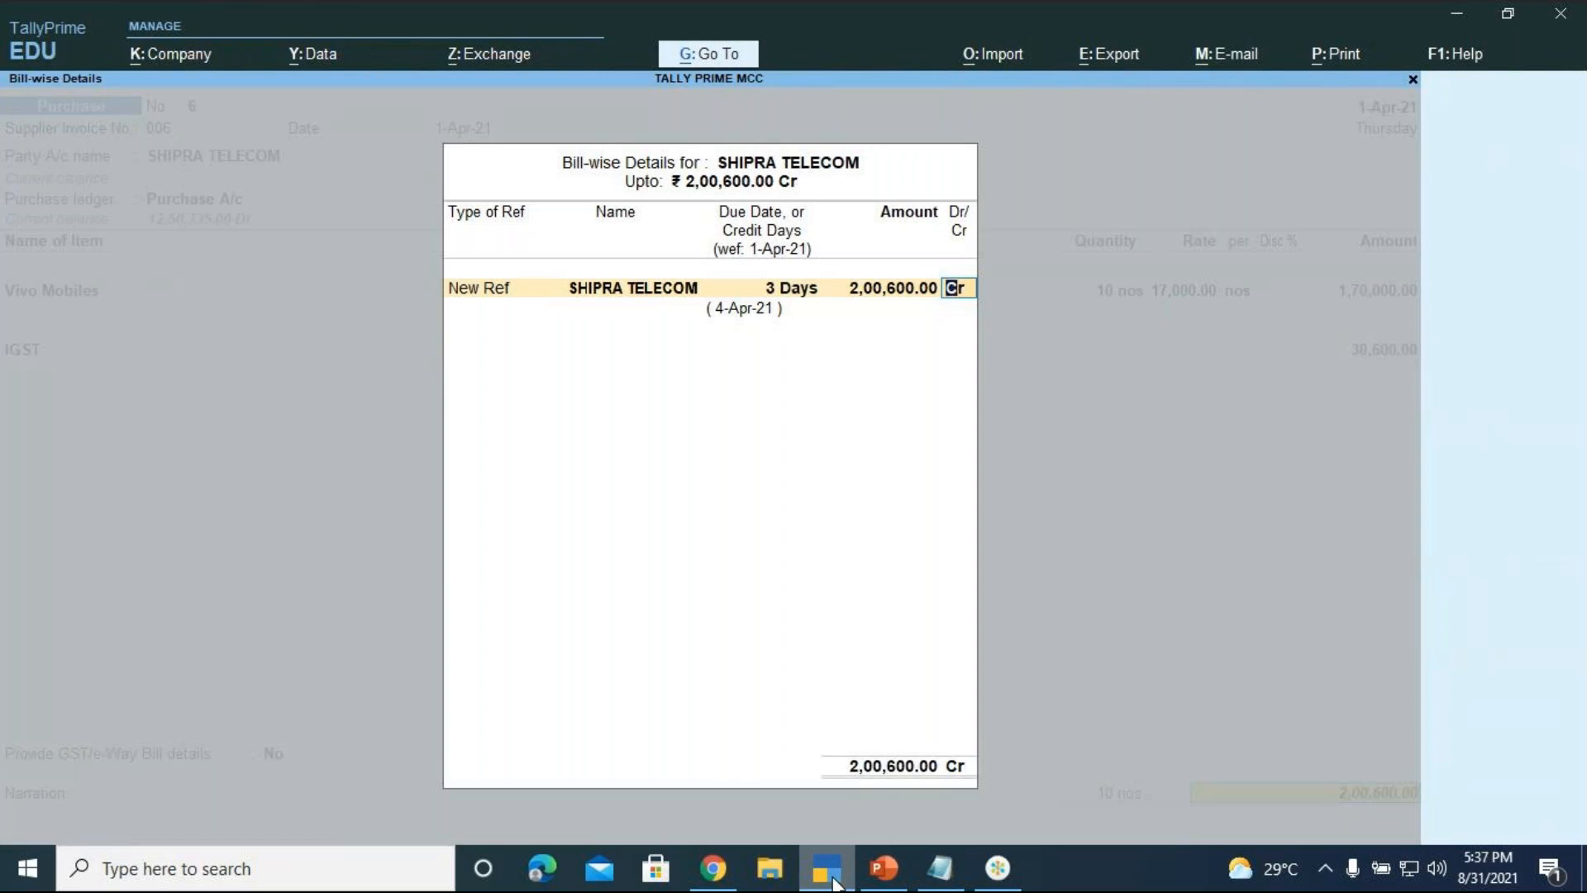
key("Return")
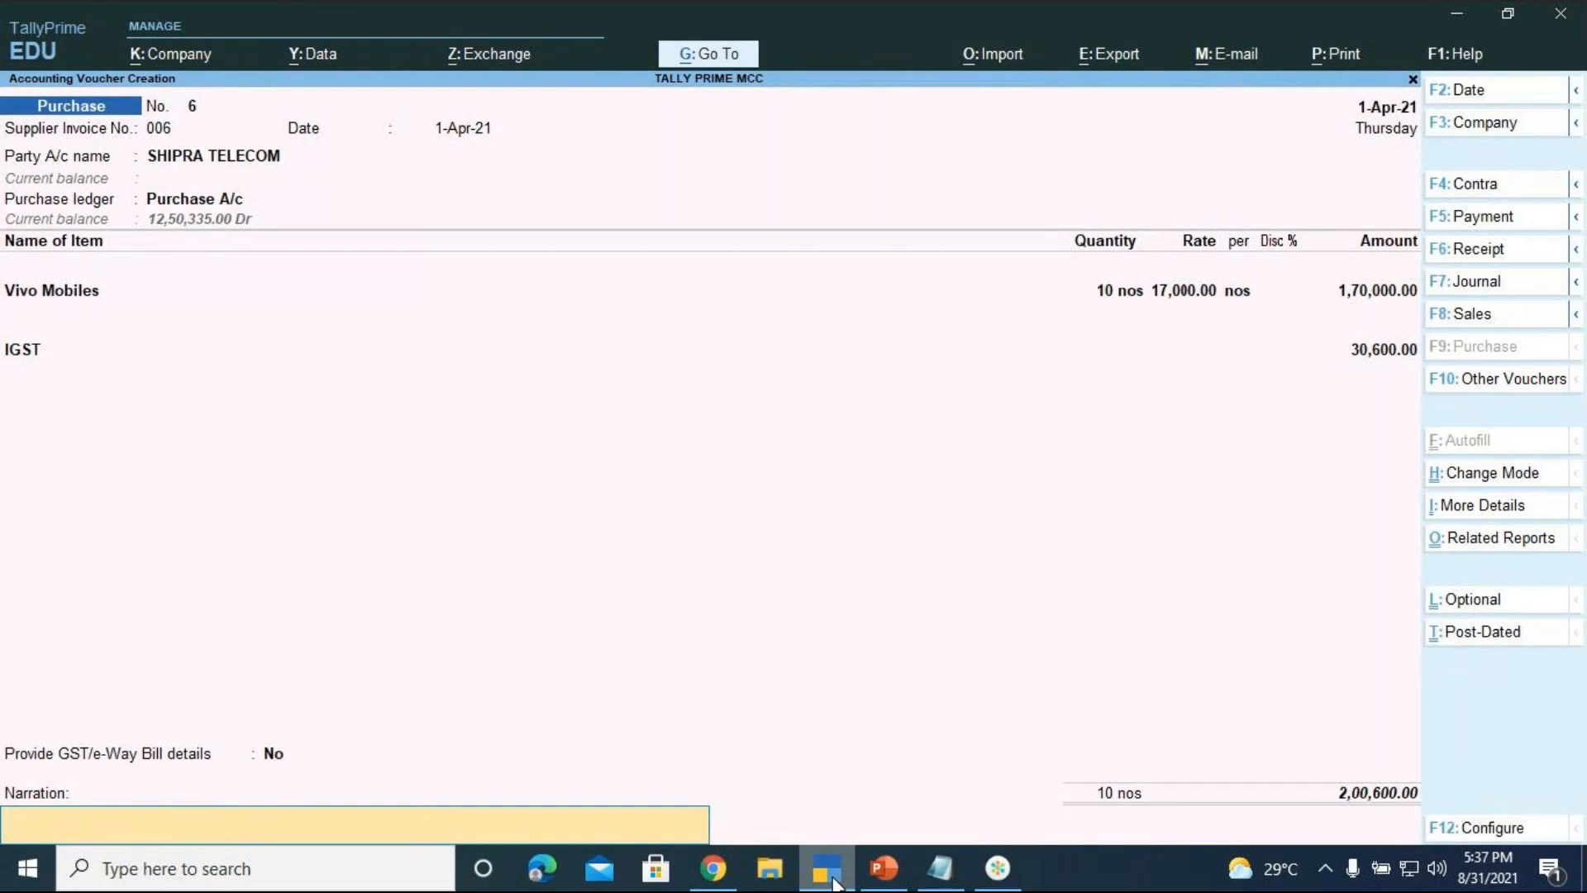
Add narration 'BEING VIVO MOBILES PURCHASED ON CREDIT' and save purchase voucher 6
type("BEING VIVO MOBI")
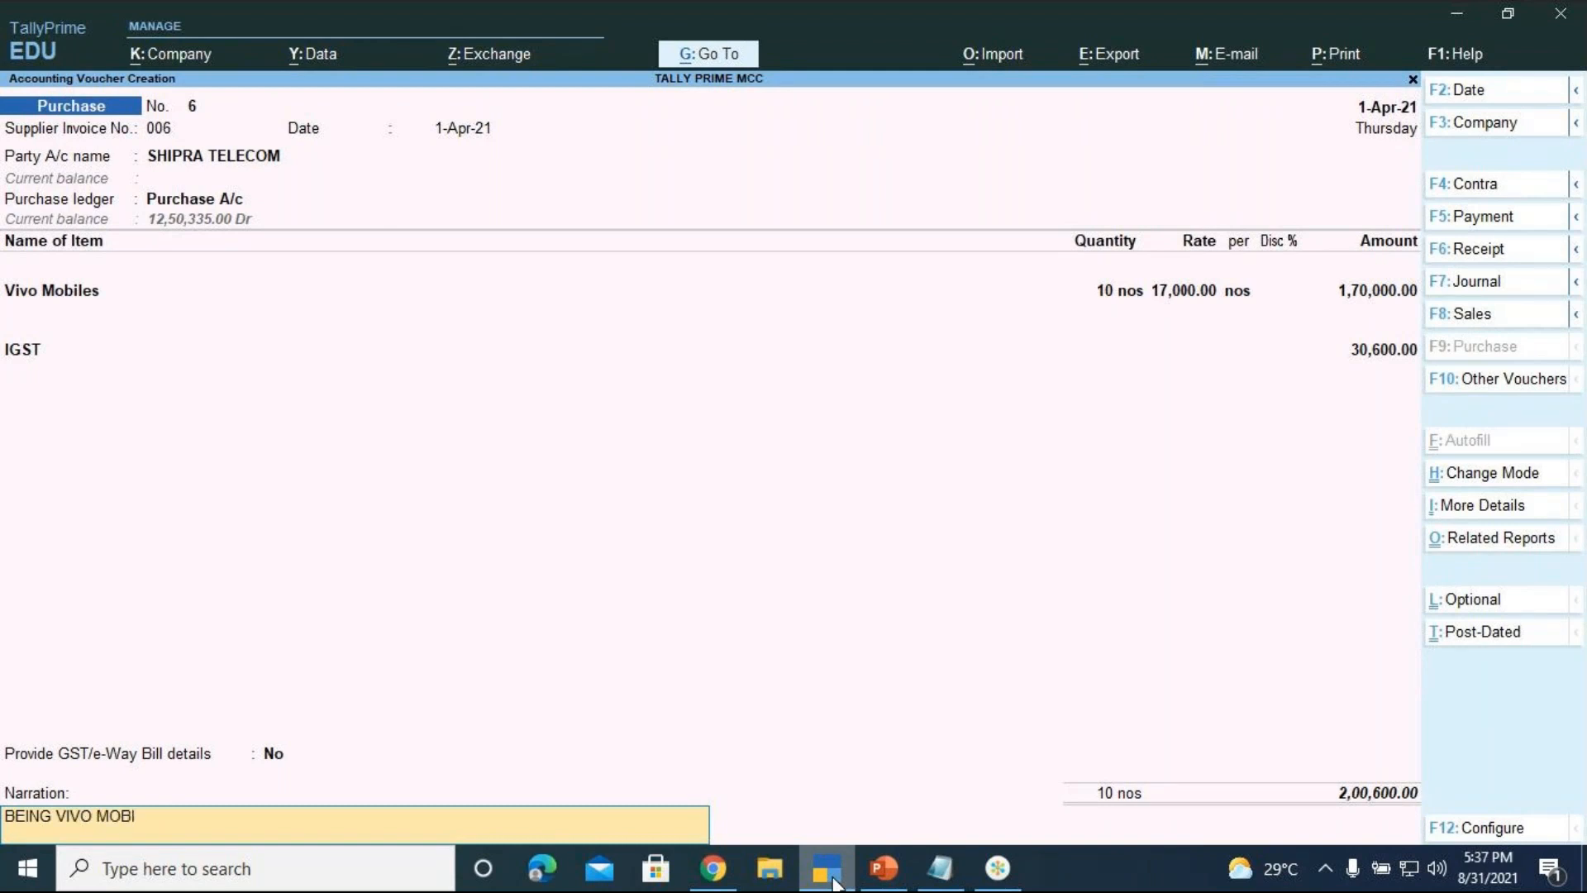
type("LES PURCHASED")
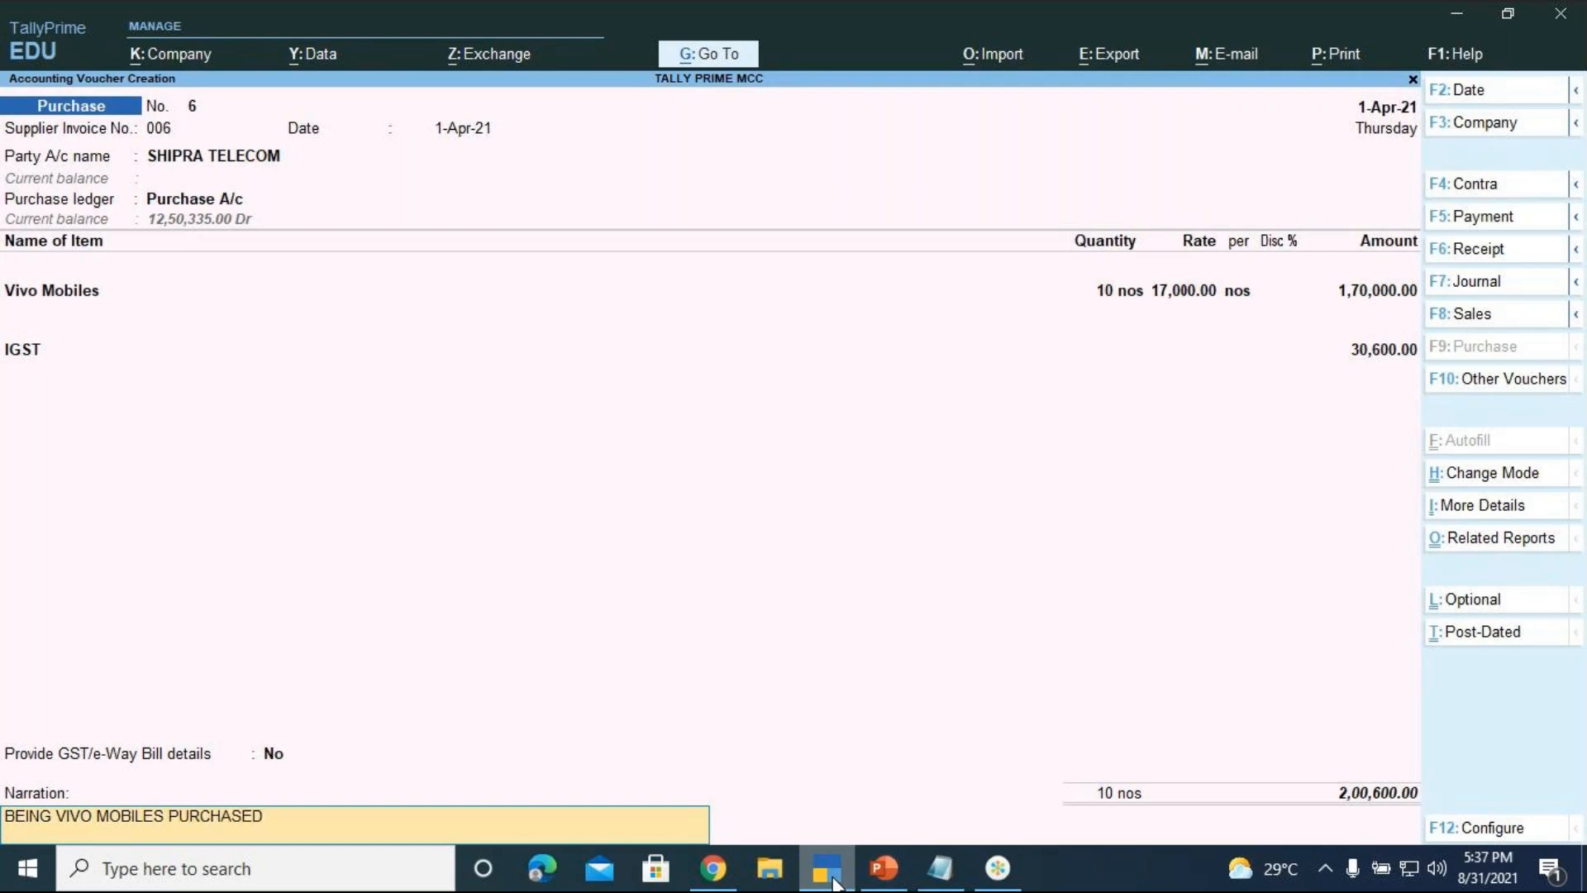
type("  ON CREDIT")
key("Return")
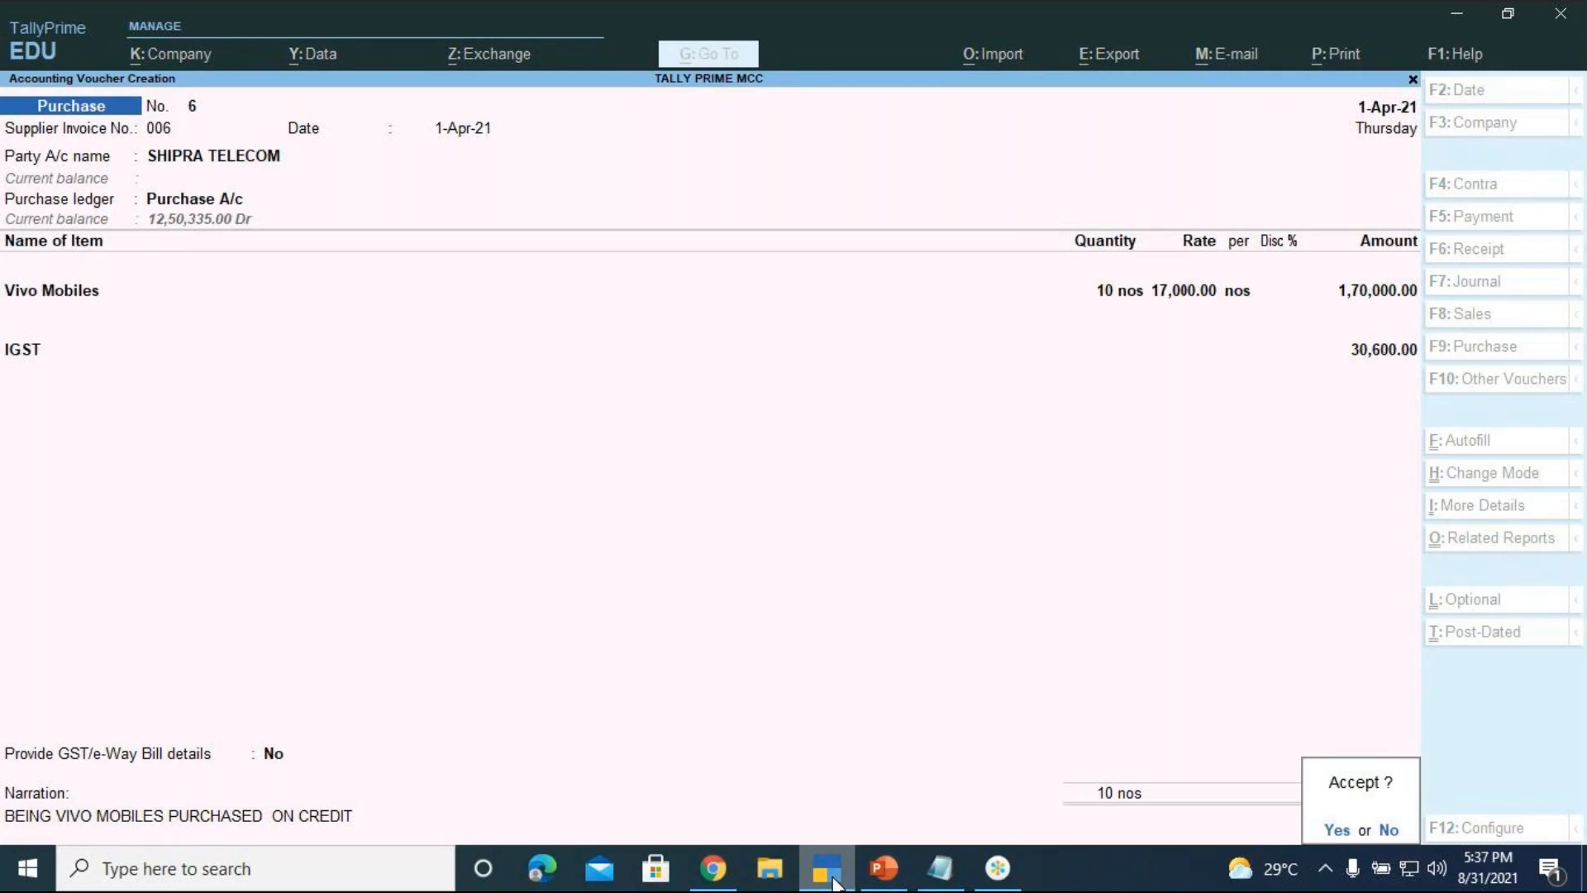
key("Return")
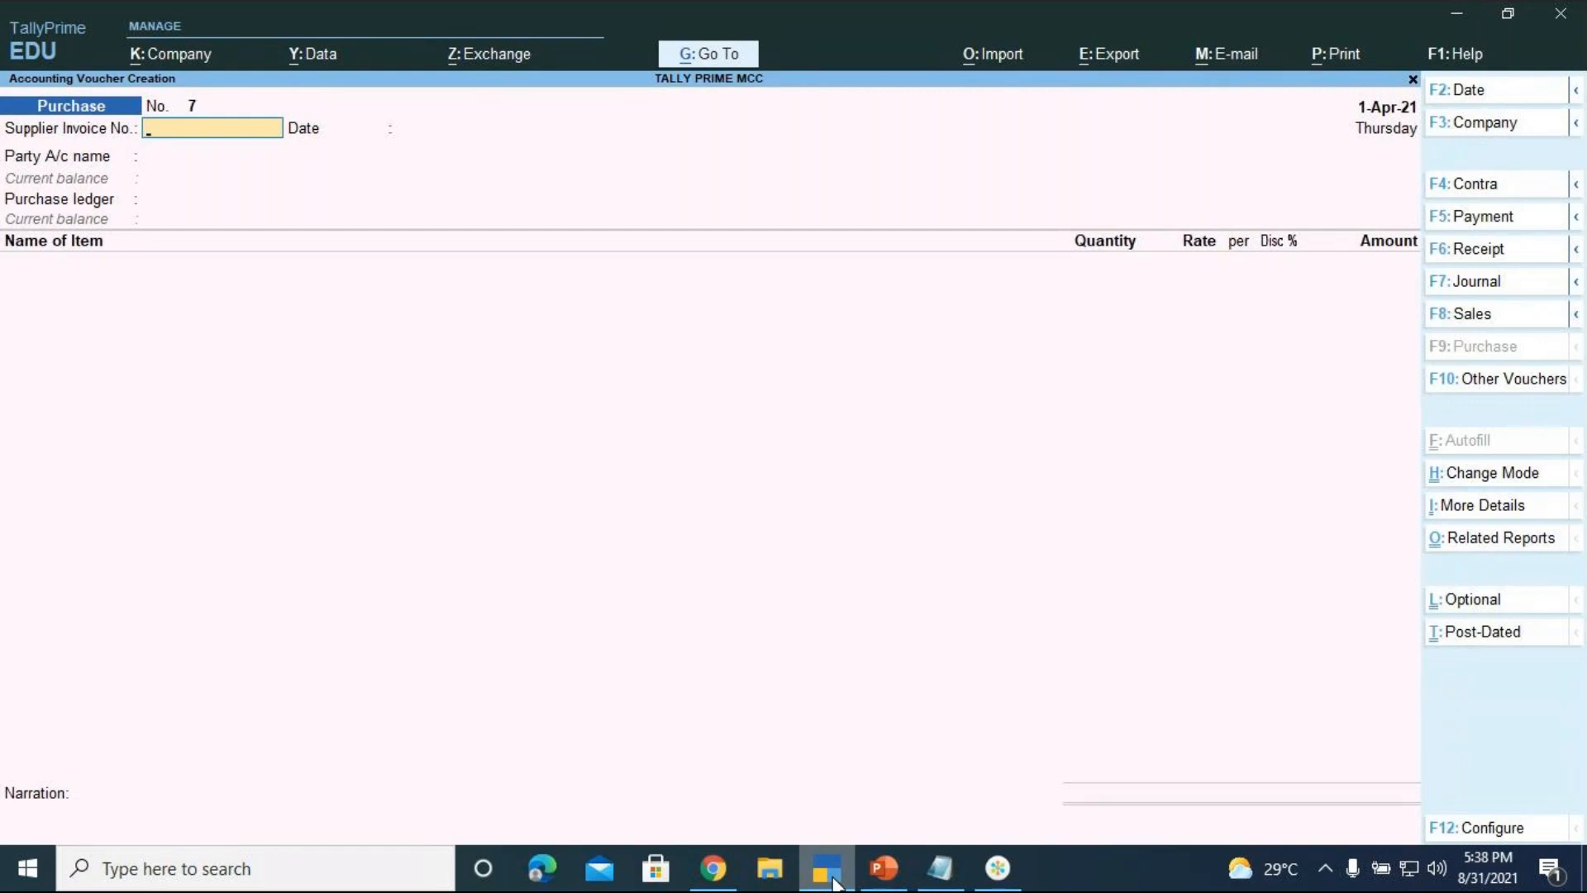
Open Ledger Outstandings for SHIPRA TELECOM, showing its 2,00,600.00 Cr pending bill
key("alt+g")
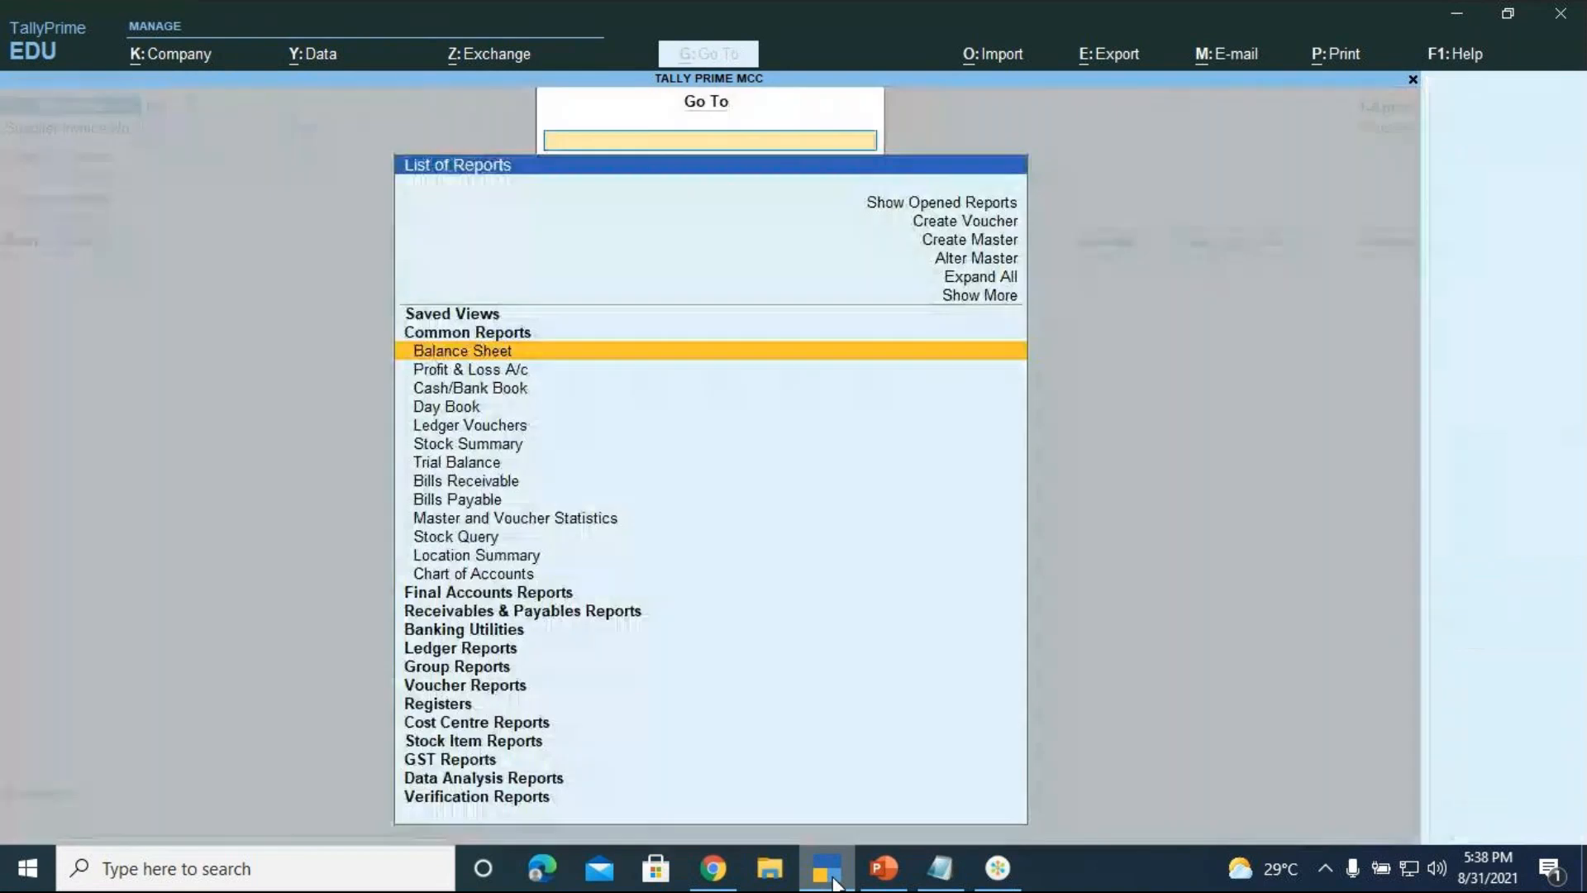
key("Down")
key("Down")
key("Down")
key("Down")
key("Down")
key("Down")
key("Down")
key("Down")
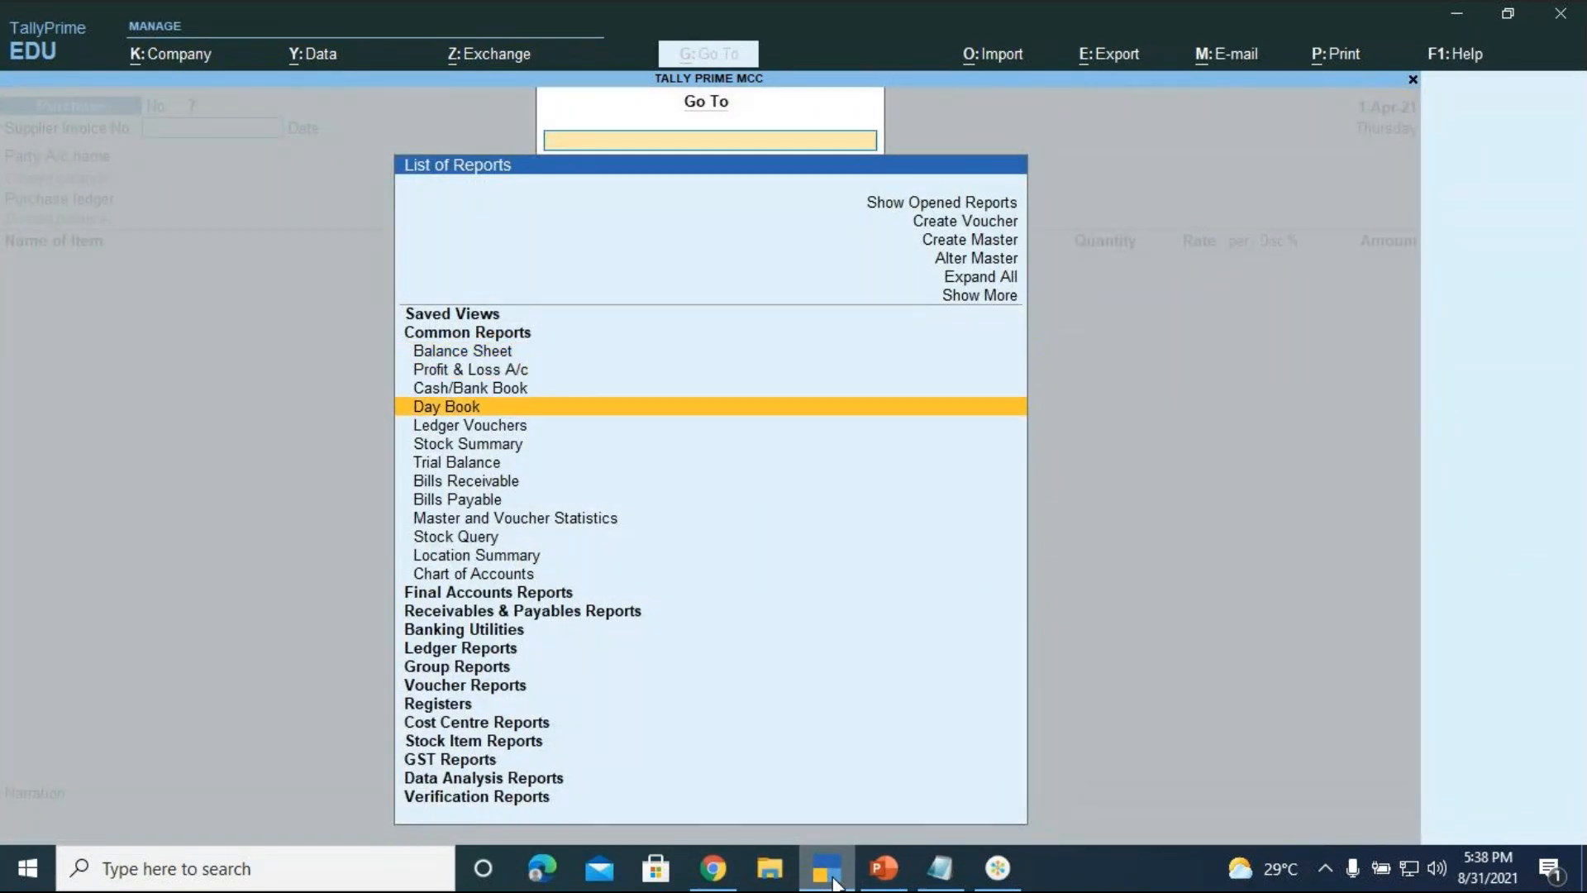
key("Down")
key("Down")
key("Down")
key("Down")
key("Down")
key("Down")
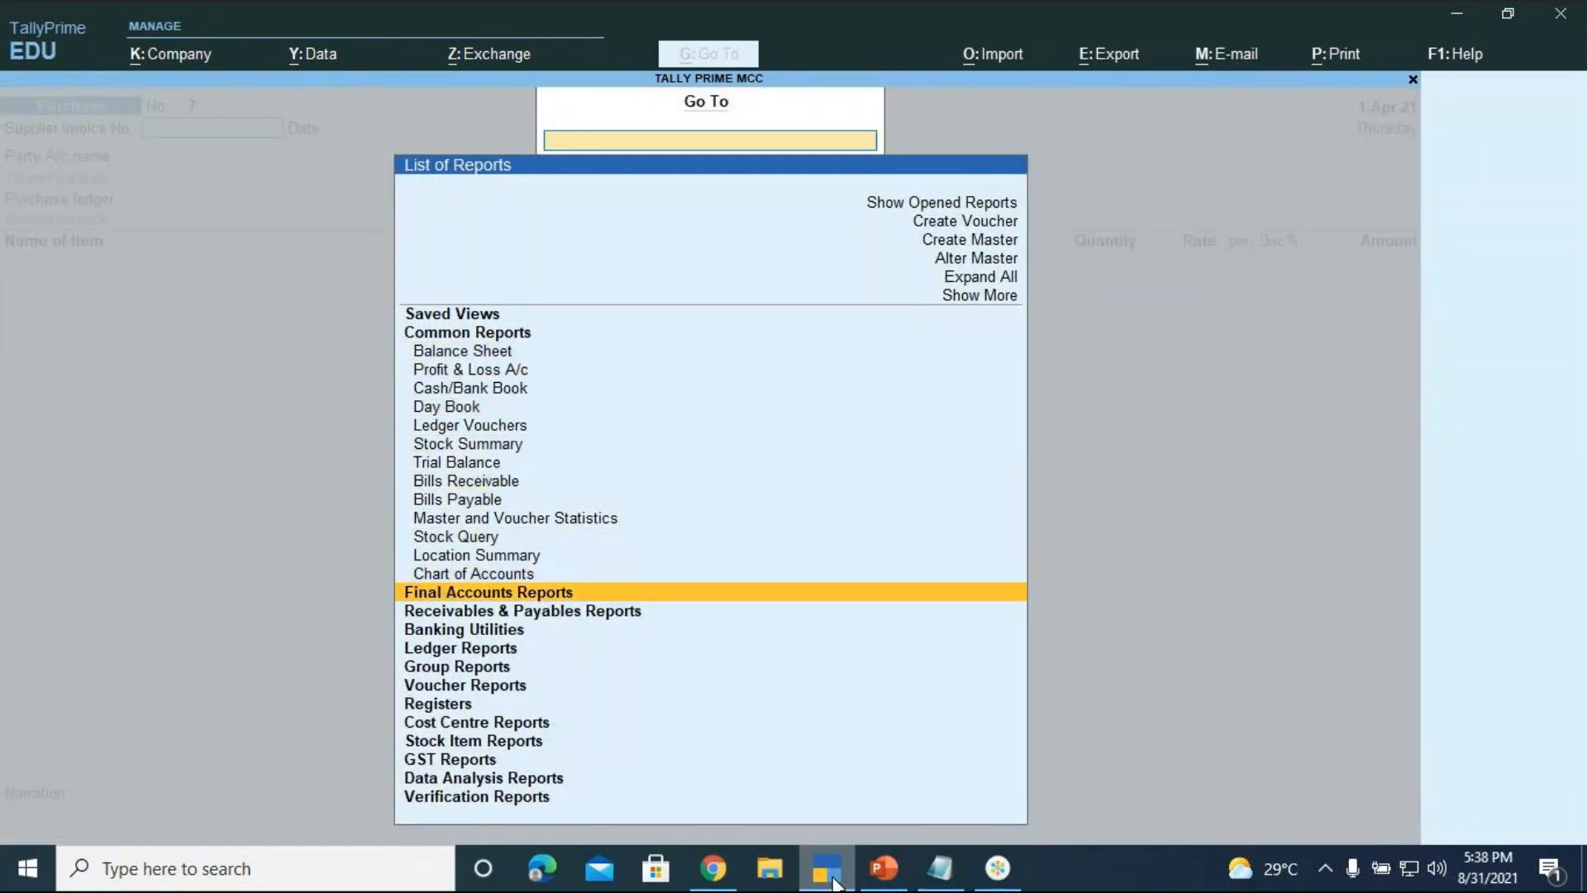
key("Return")
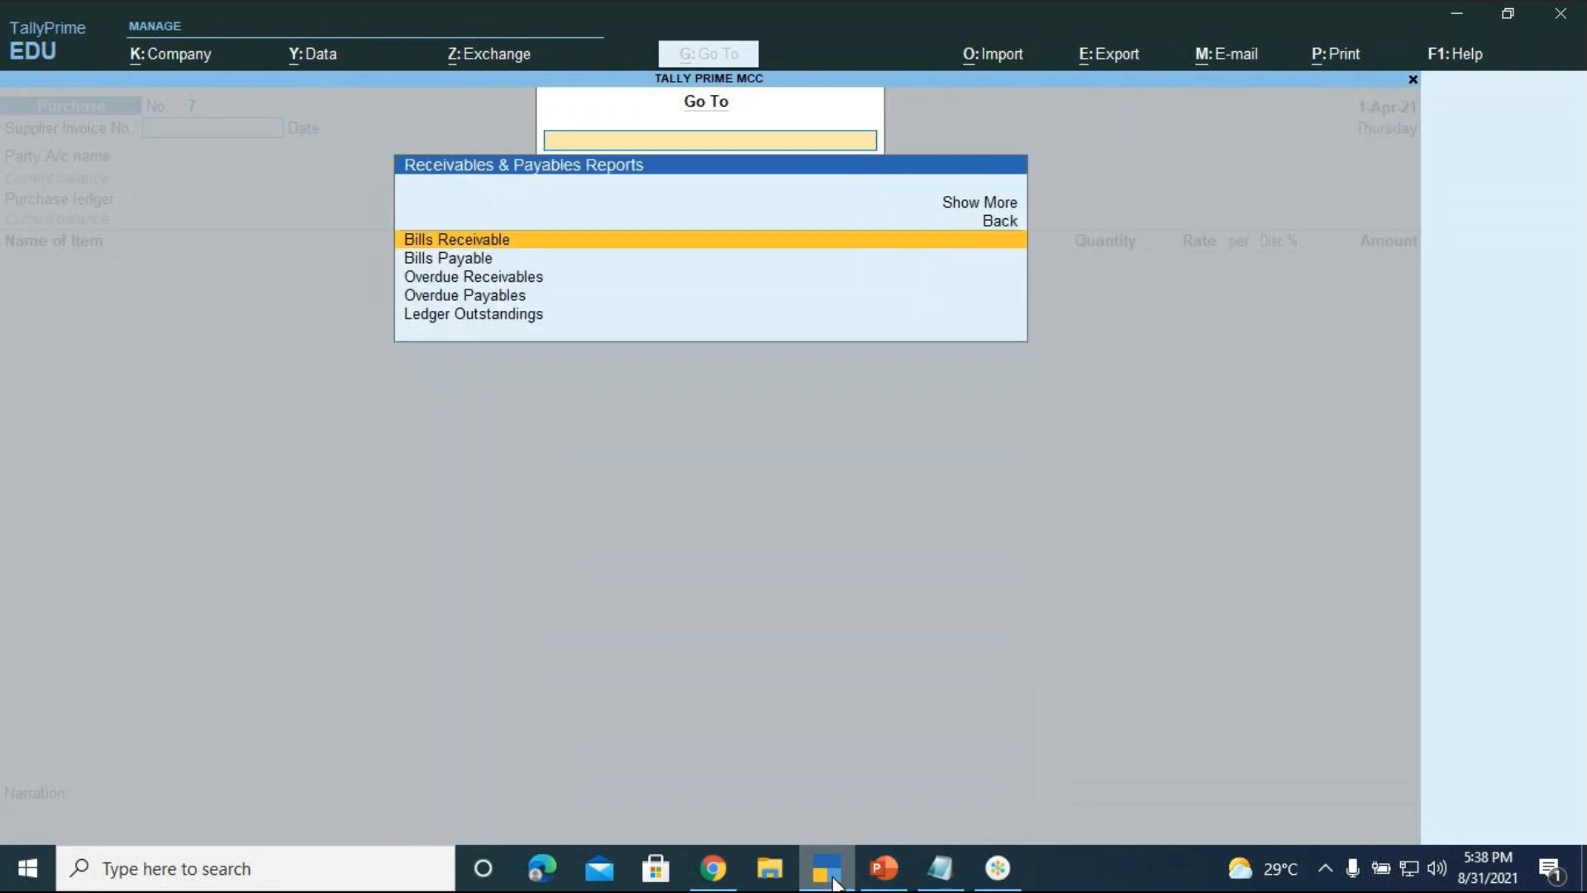
key("Down")
key("Down")
key("Down")
key("Down")
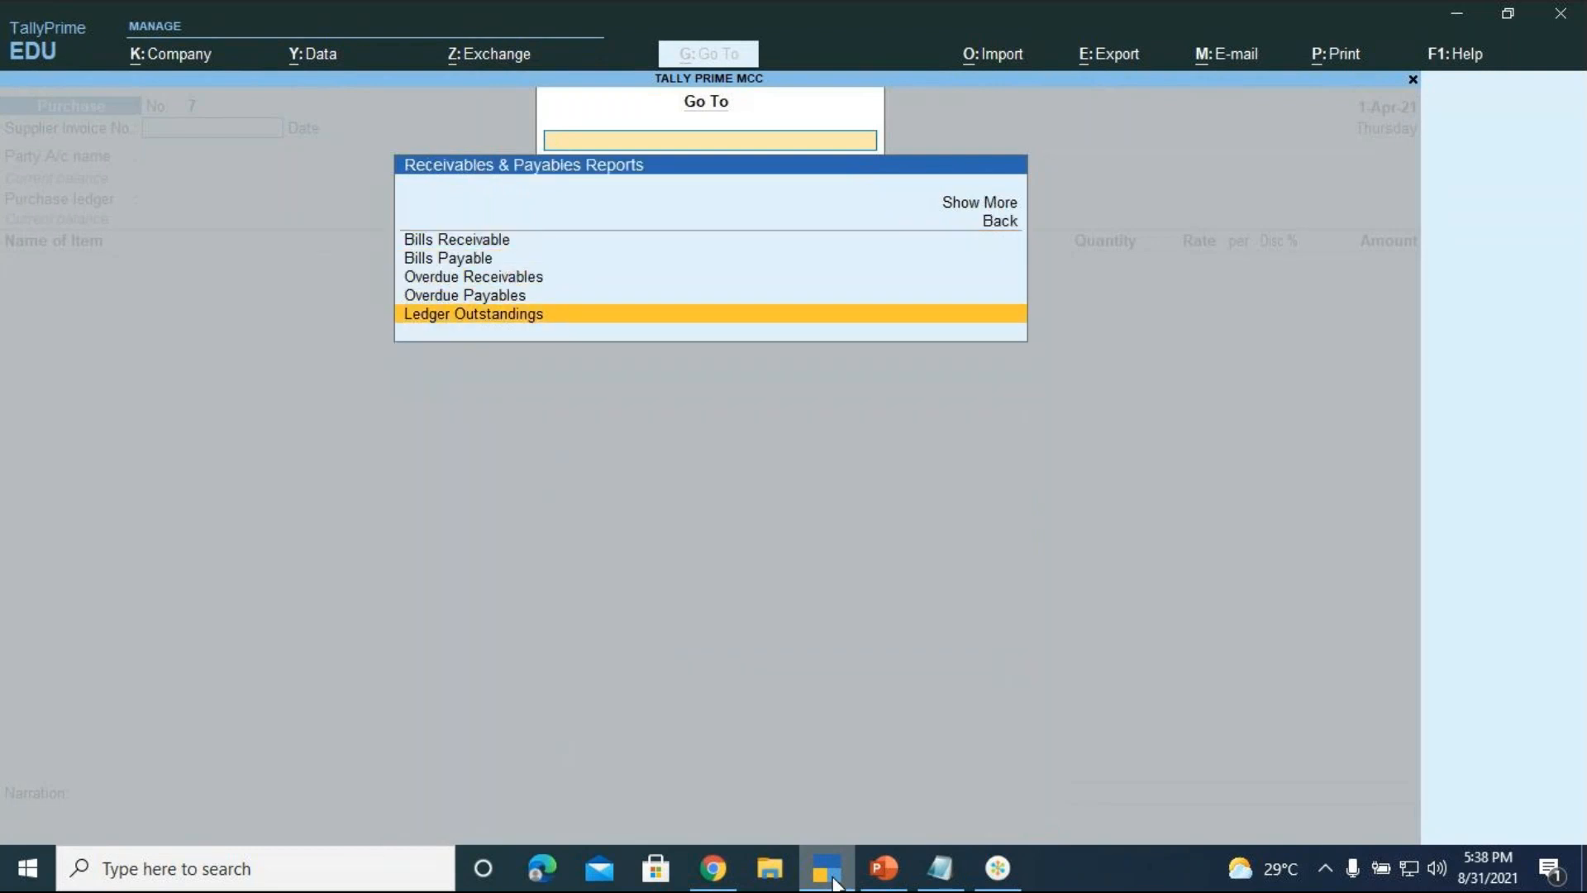
key("Return")
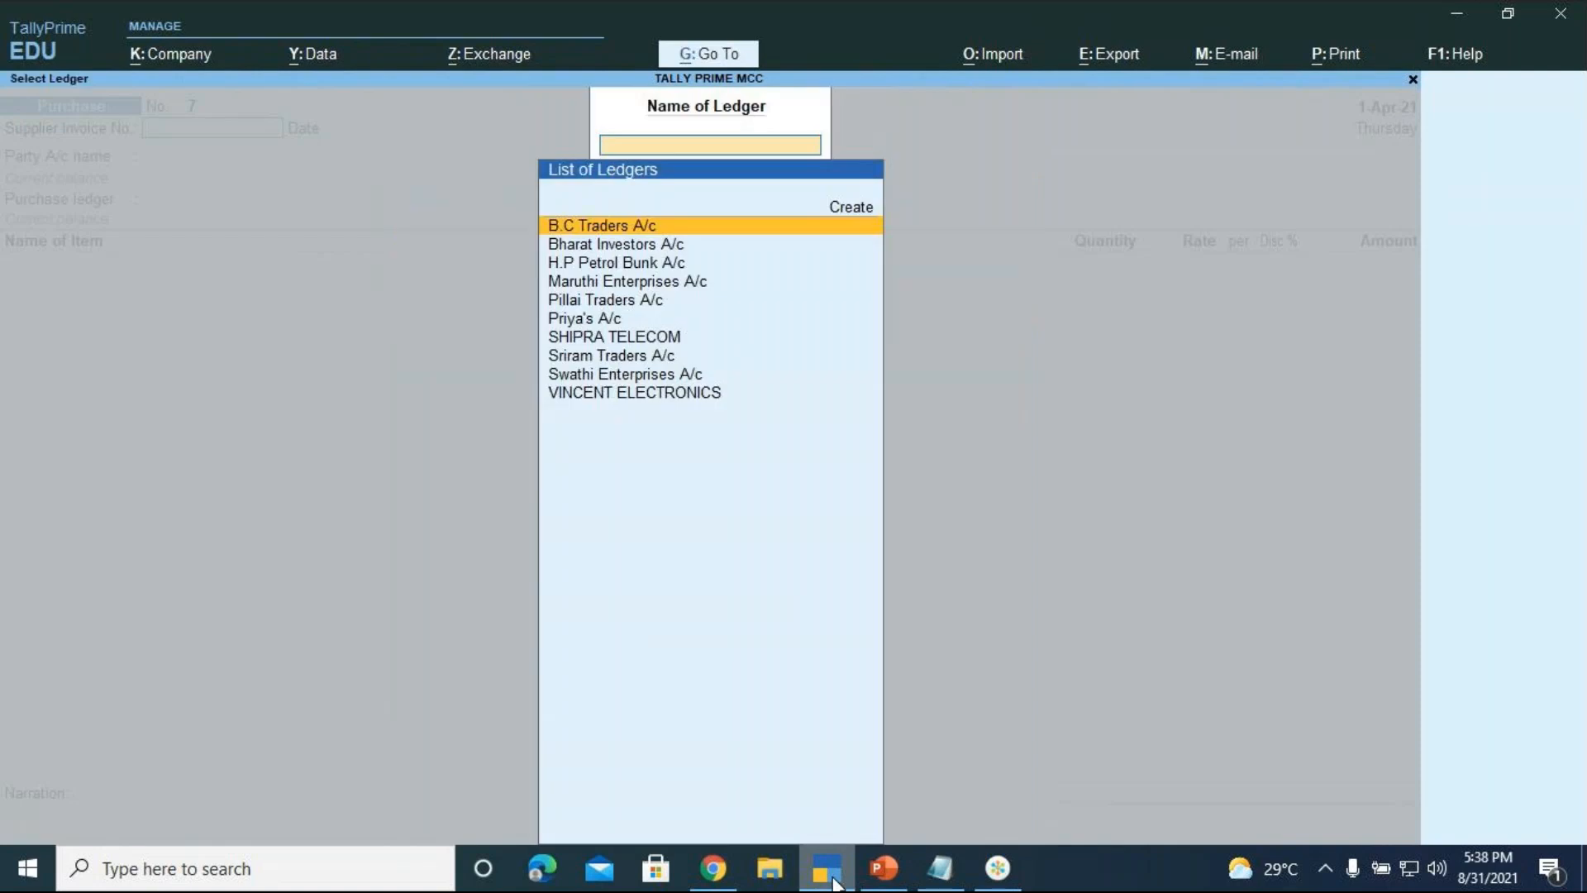
key("Down")
key("Down")
key("Down")
key("Down")
key("Down")
key("Down")
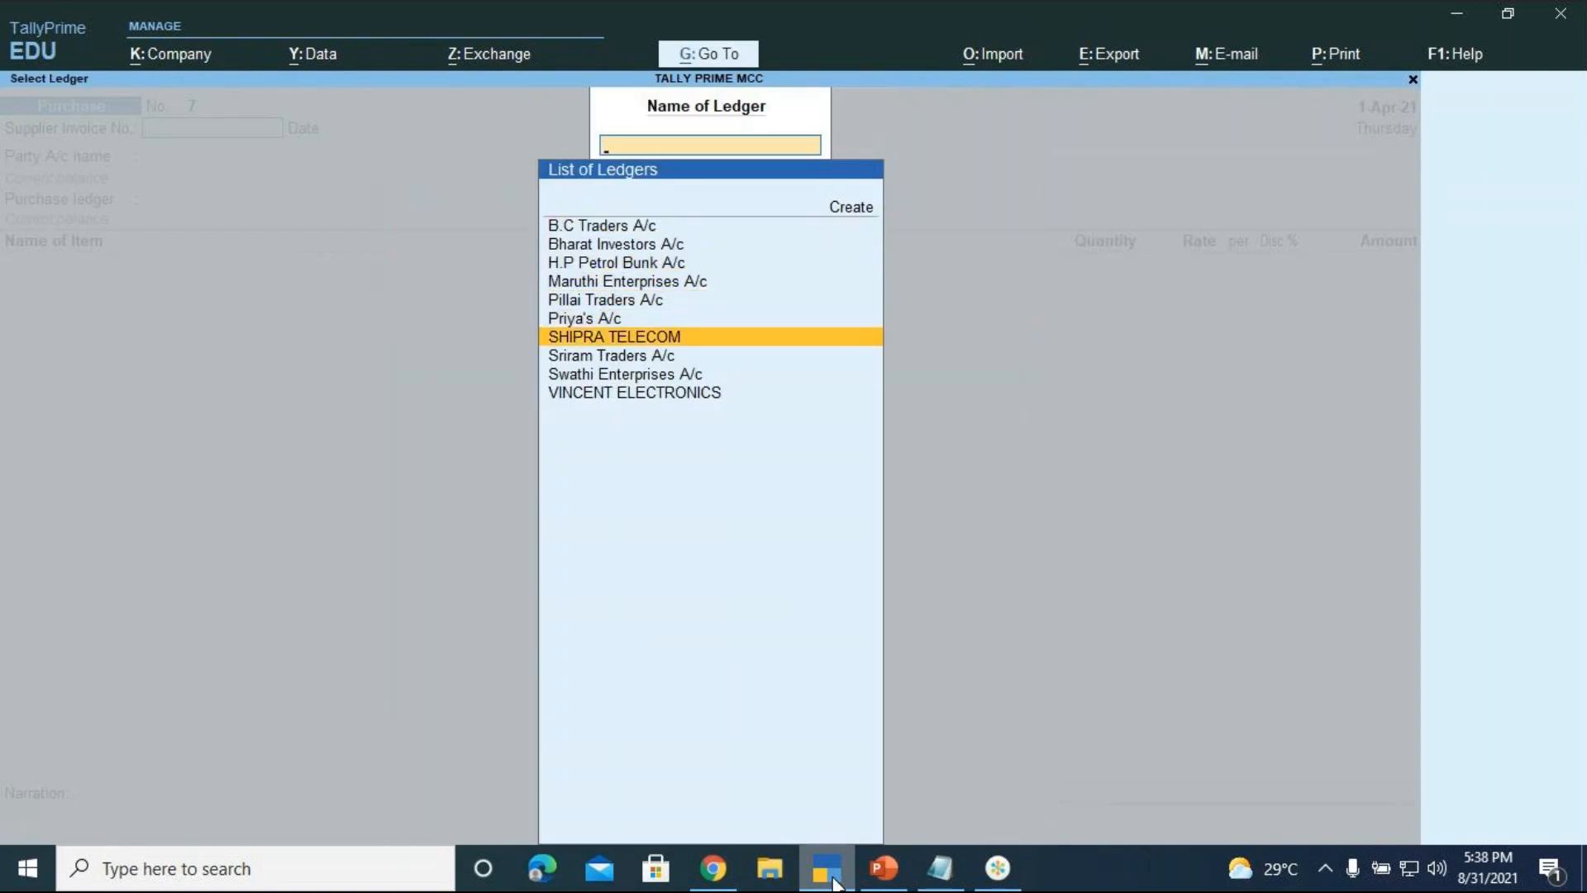
key("Return")
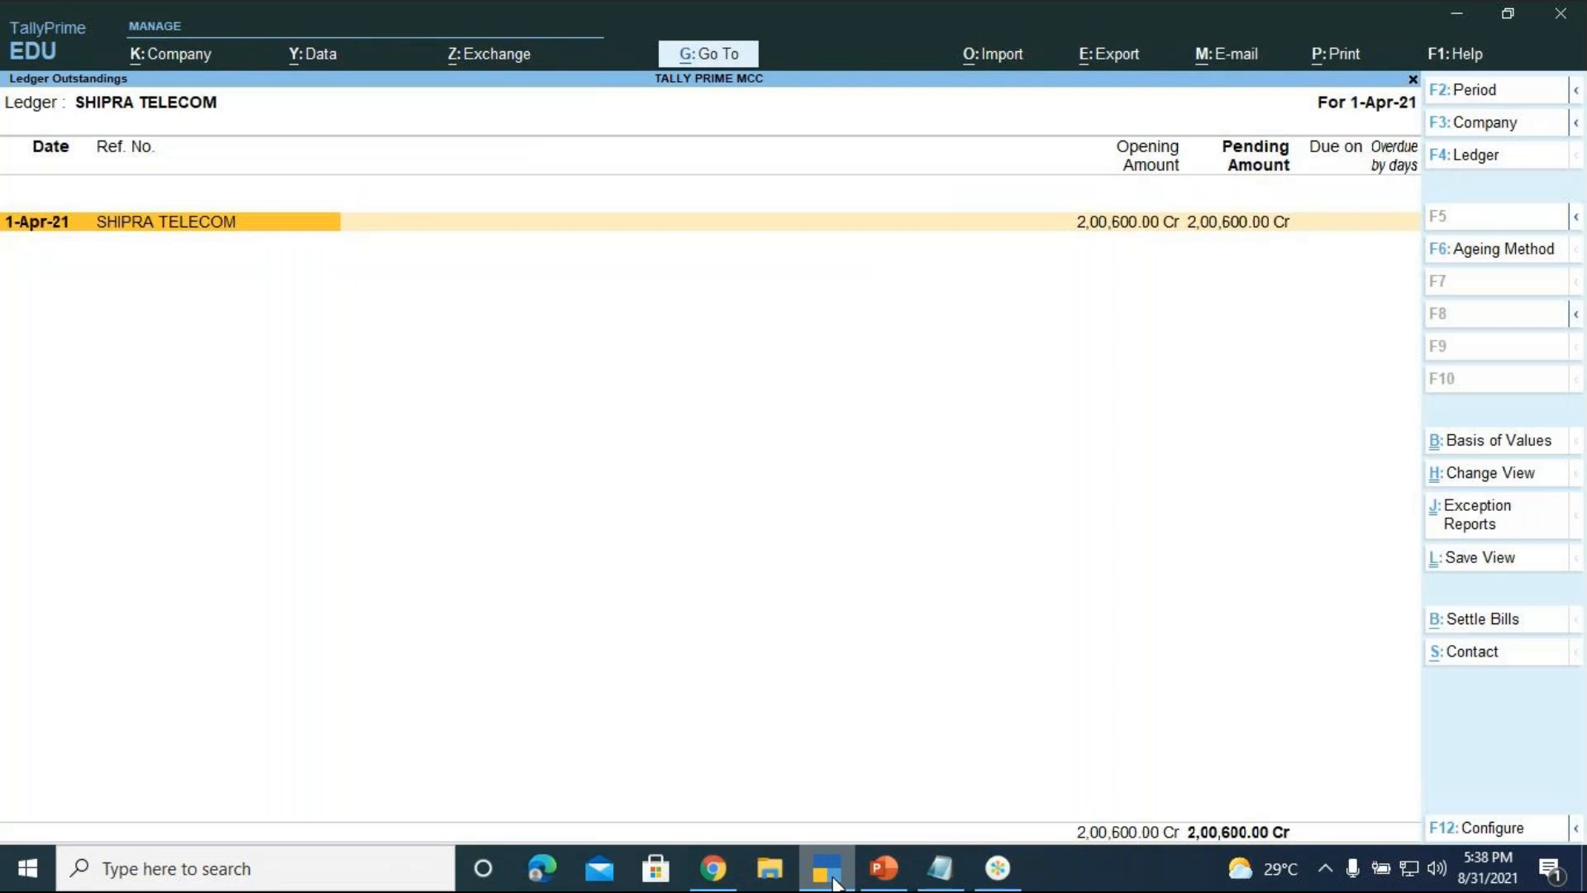
Settle the bill from SBI Bank A/c with narration 'BEING PAYMENT MADE TOWARDS THE PURCHASE OF VIVO MOBILES VIA CHEQUE NO.009887'
key("alt")
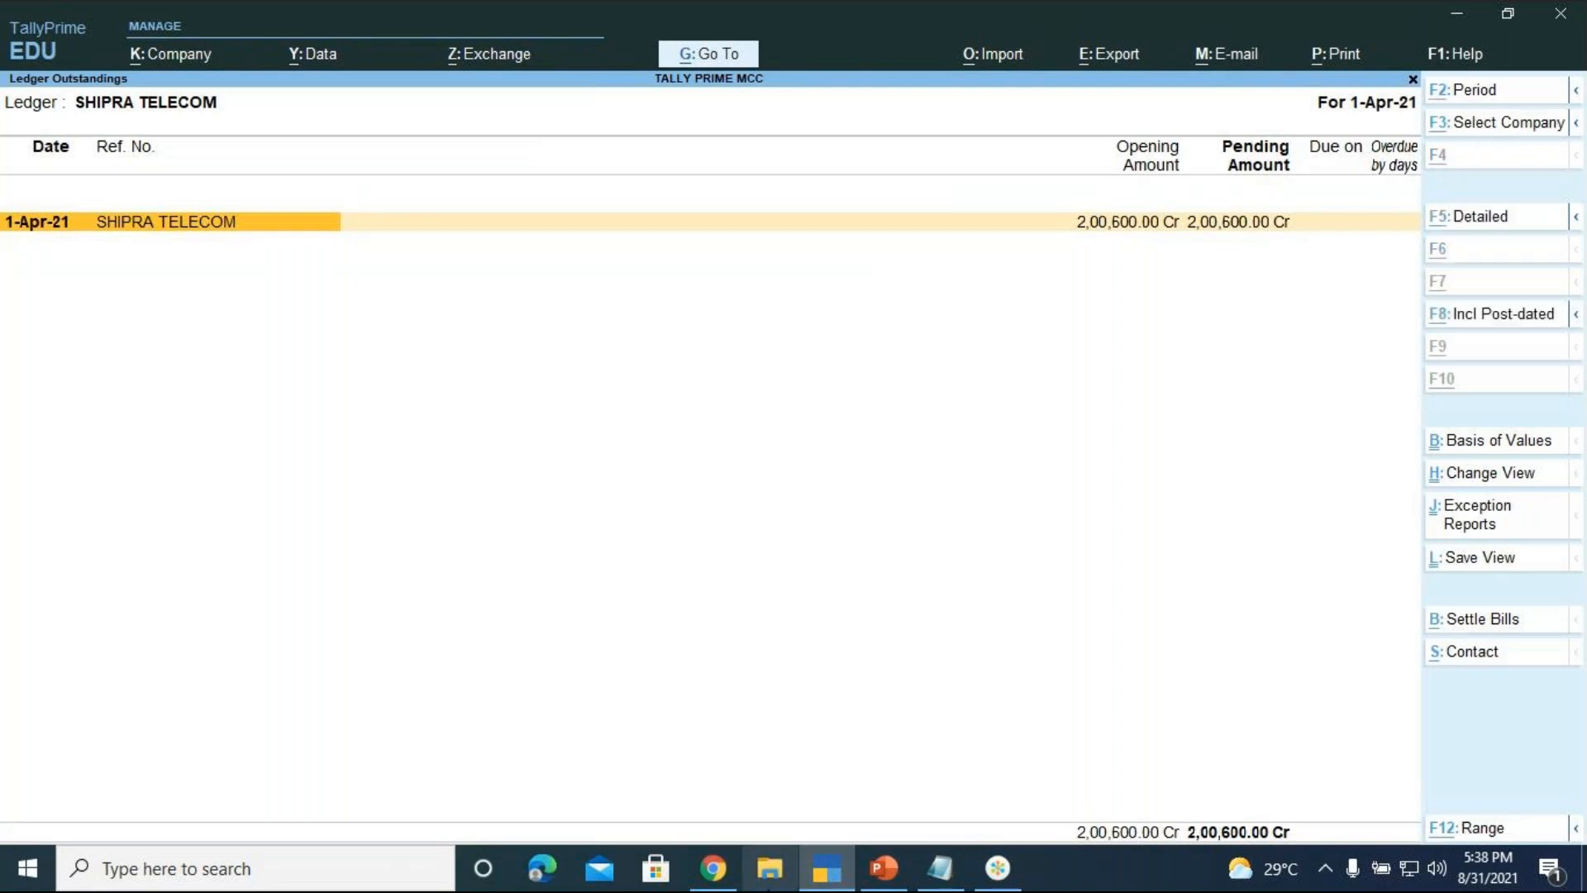
key("alt+b")
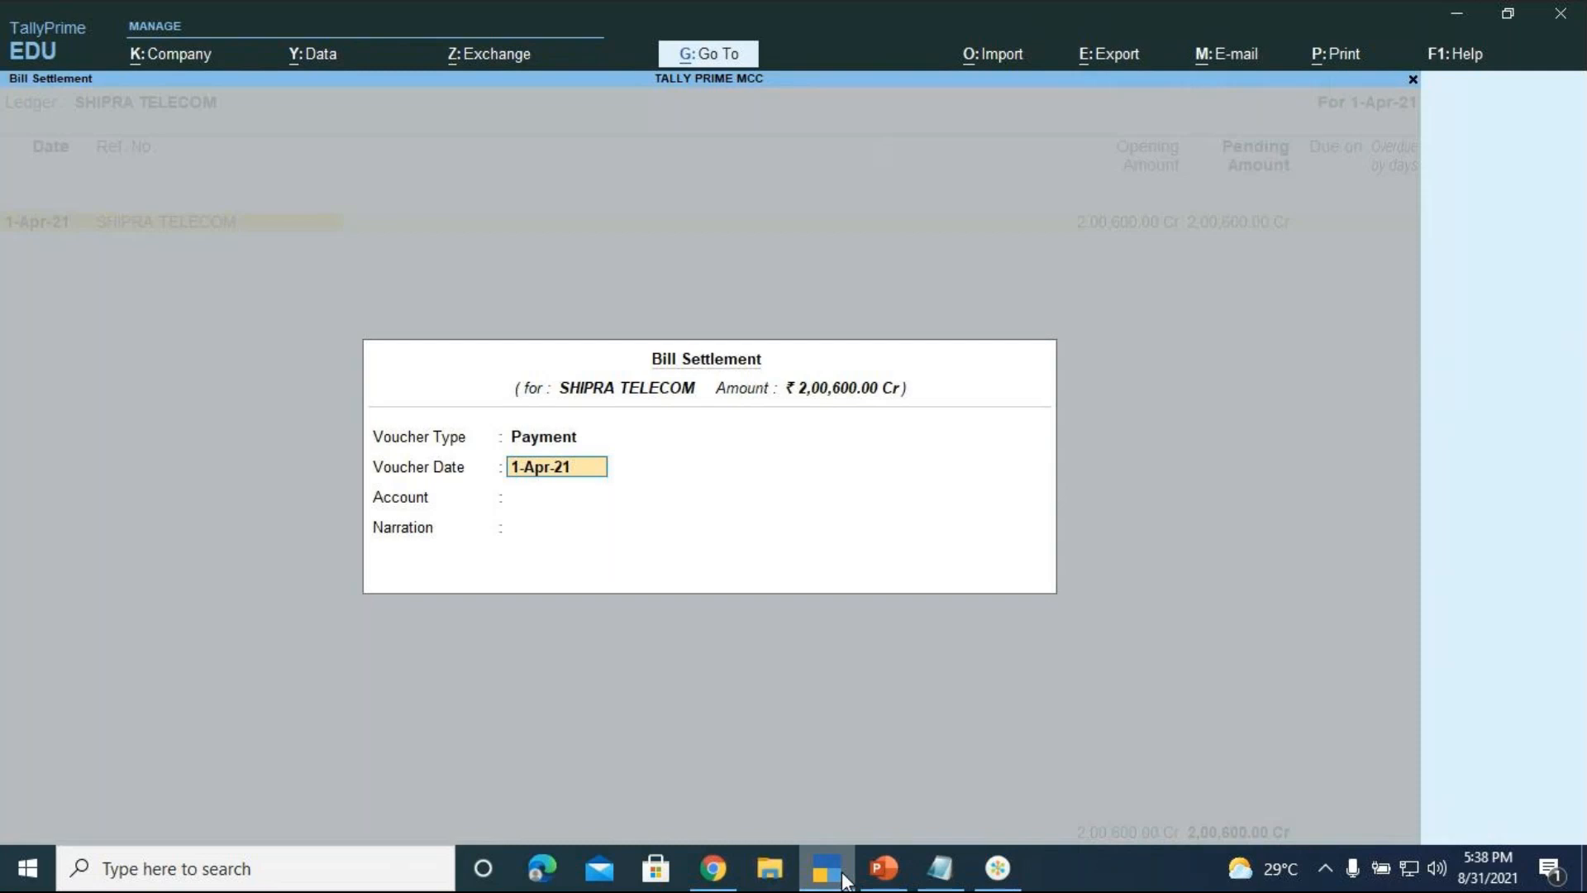
key("Return")
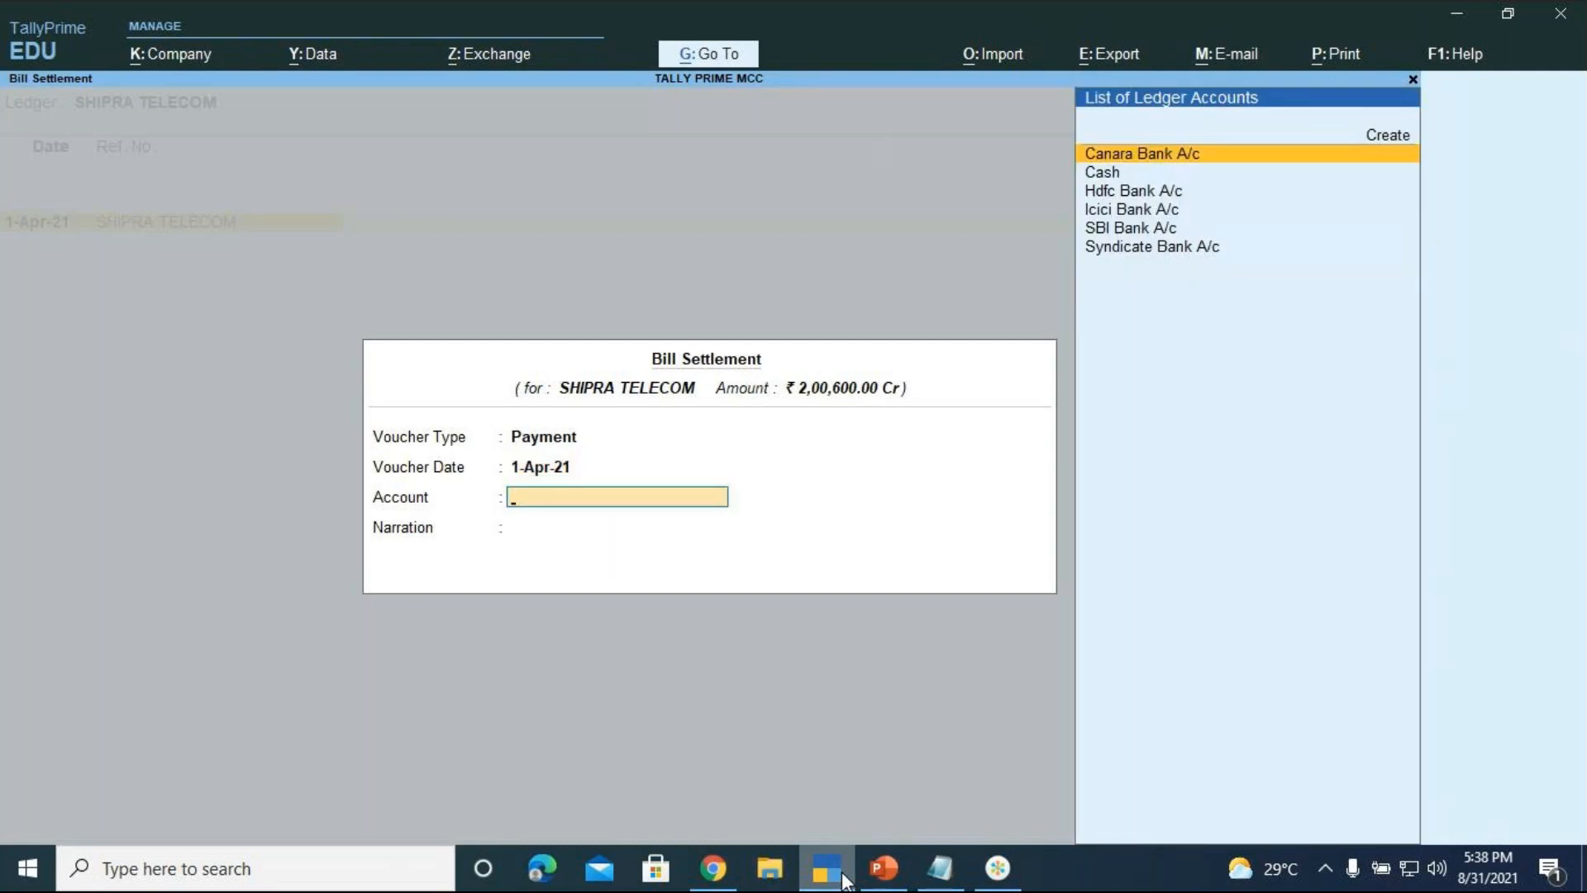
key("Down")
key("Down")
key("Down")
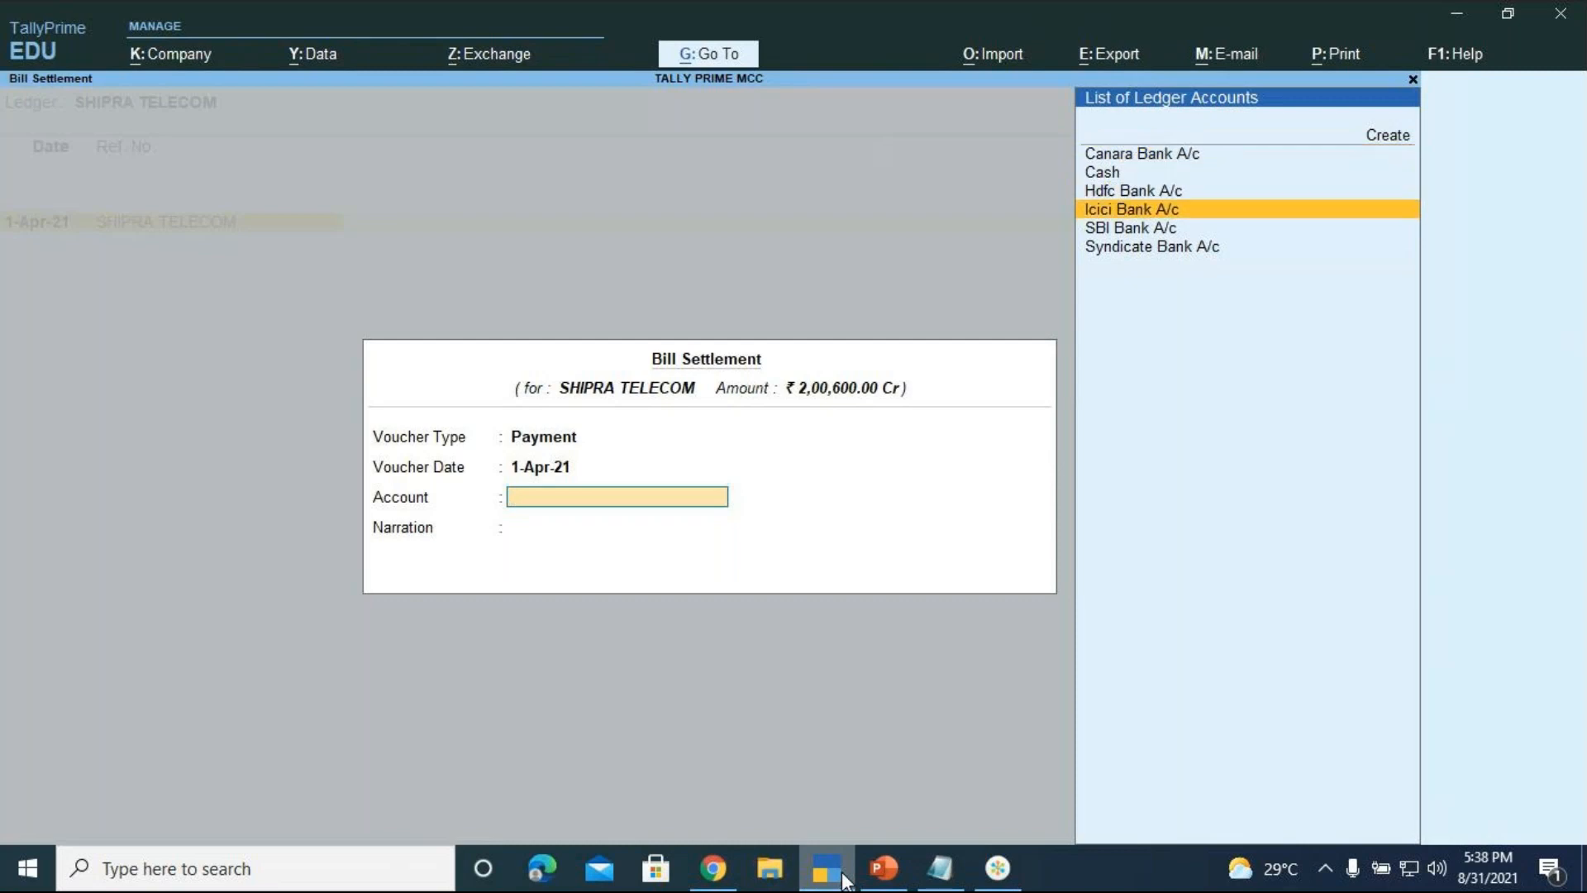
key("Down")
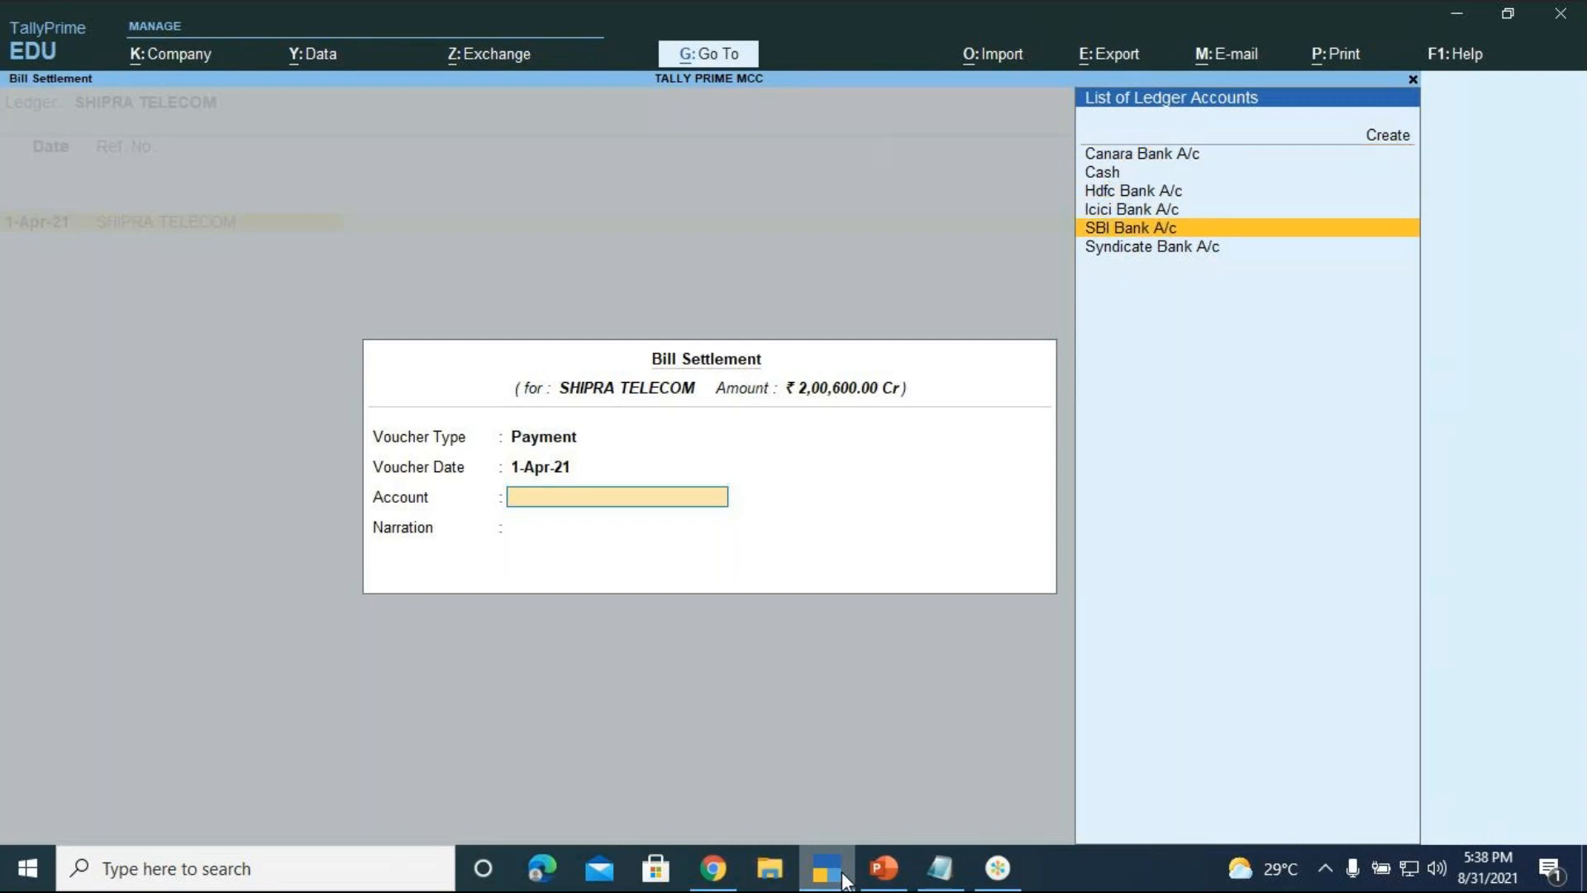
key("Return")
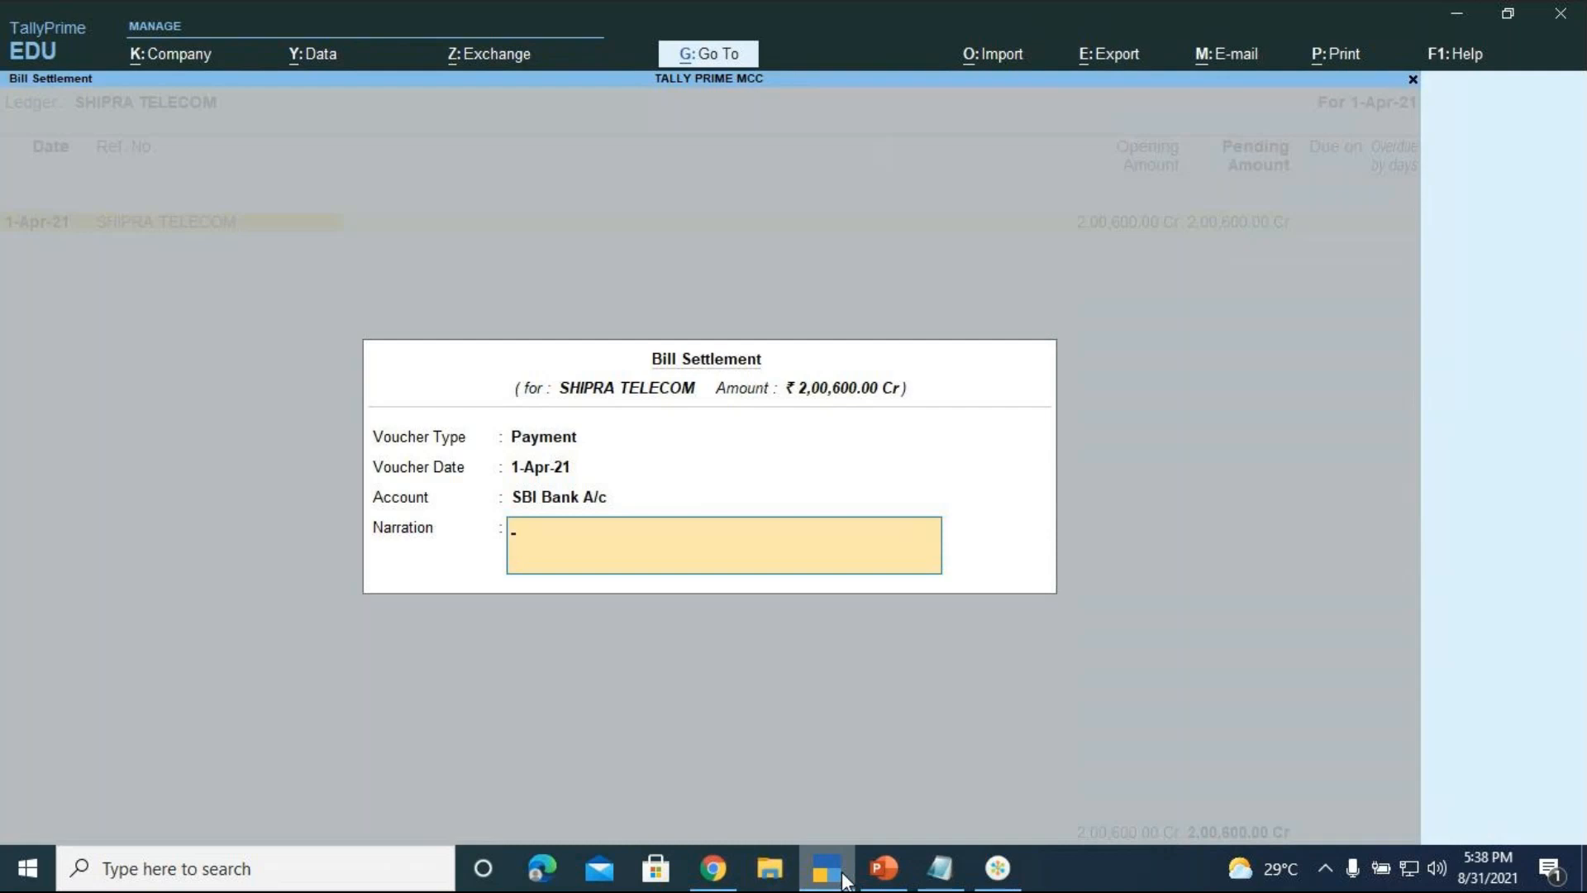
type("BEING PAYMENT MADE")
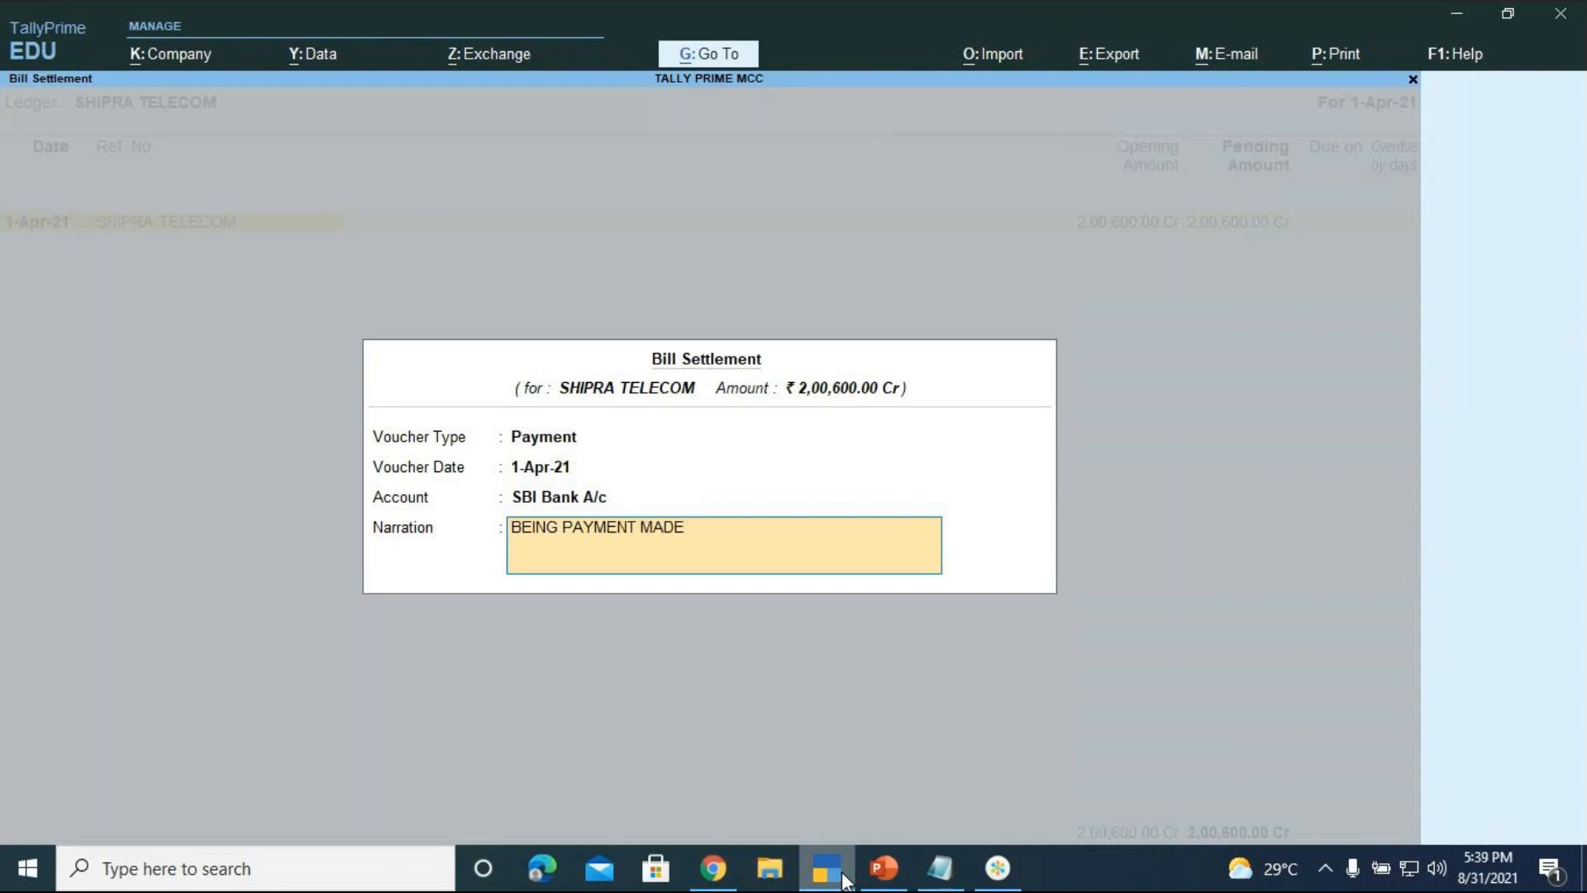
type(" TOWARDS THE PURCHASE")
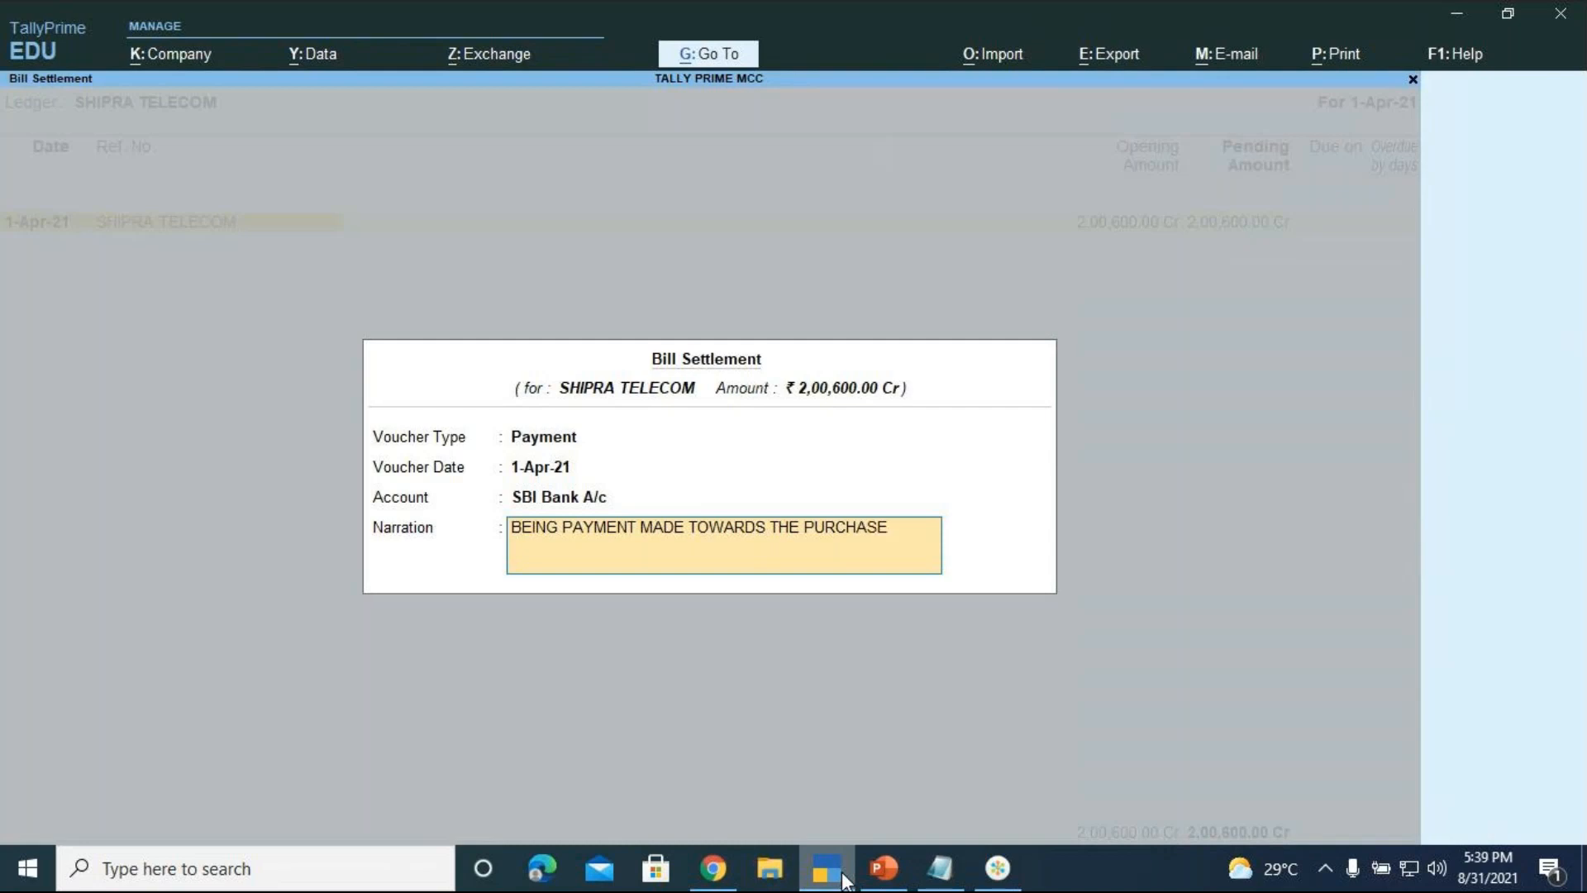
type(" OF VIVO MO")
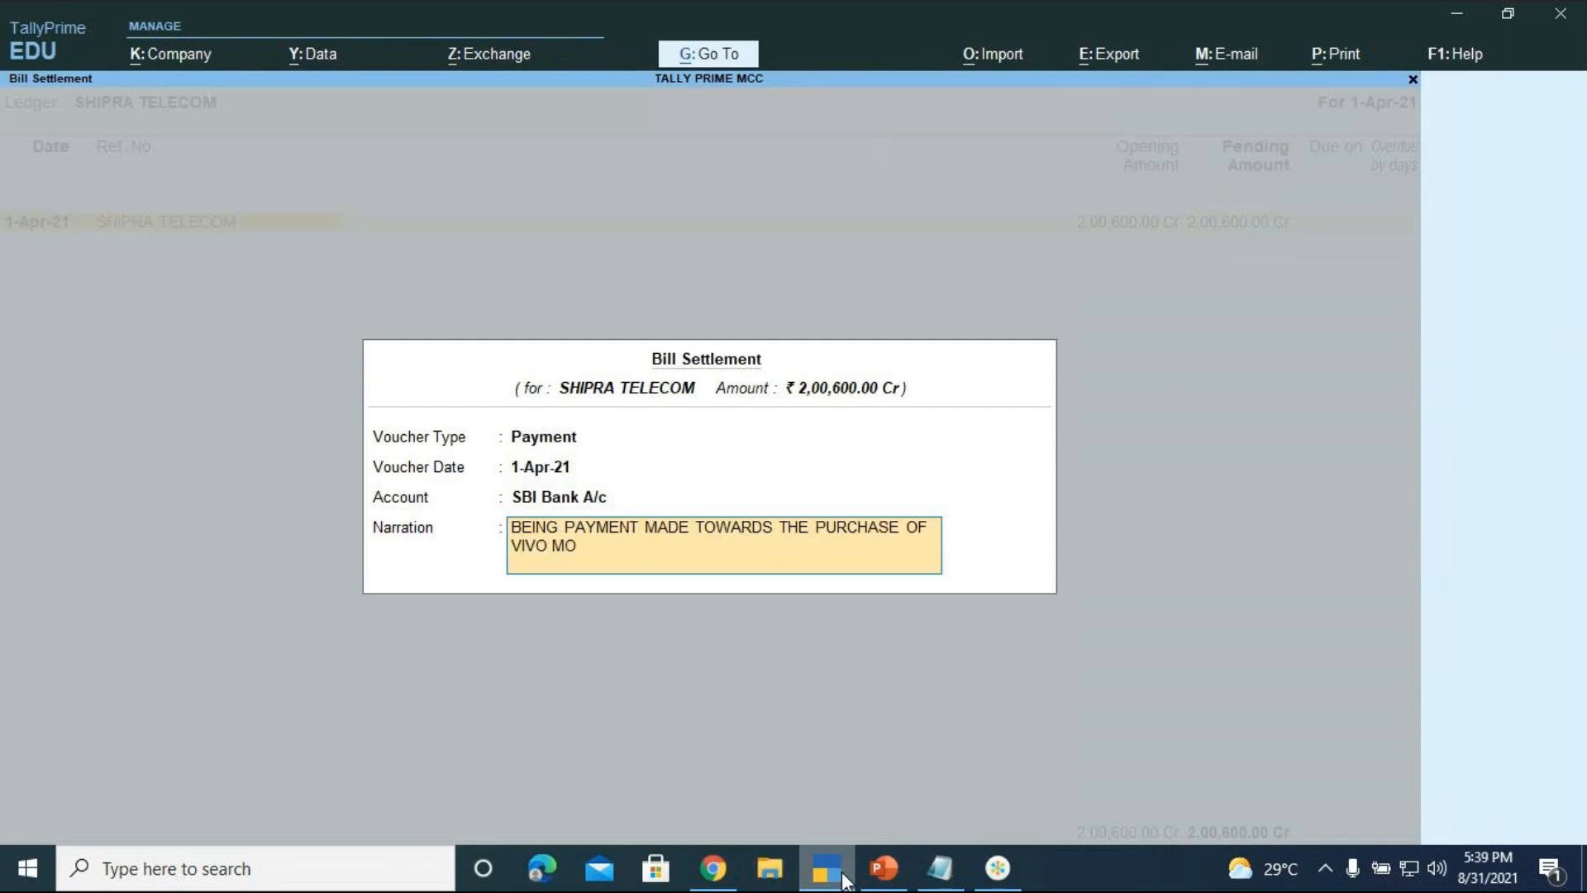
type("BILES VIA CHEQUE NO")
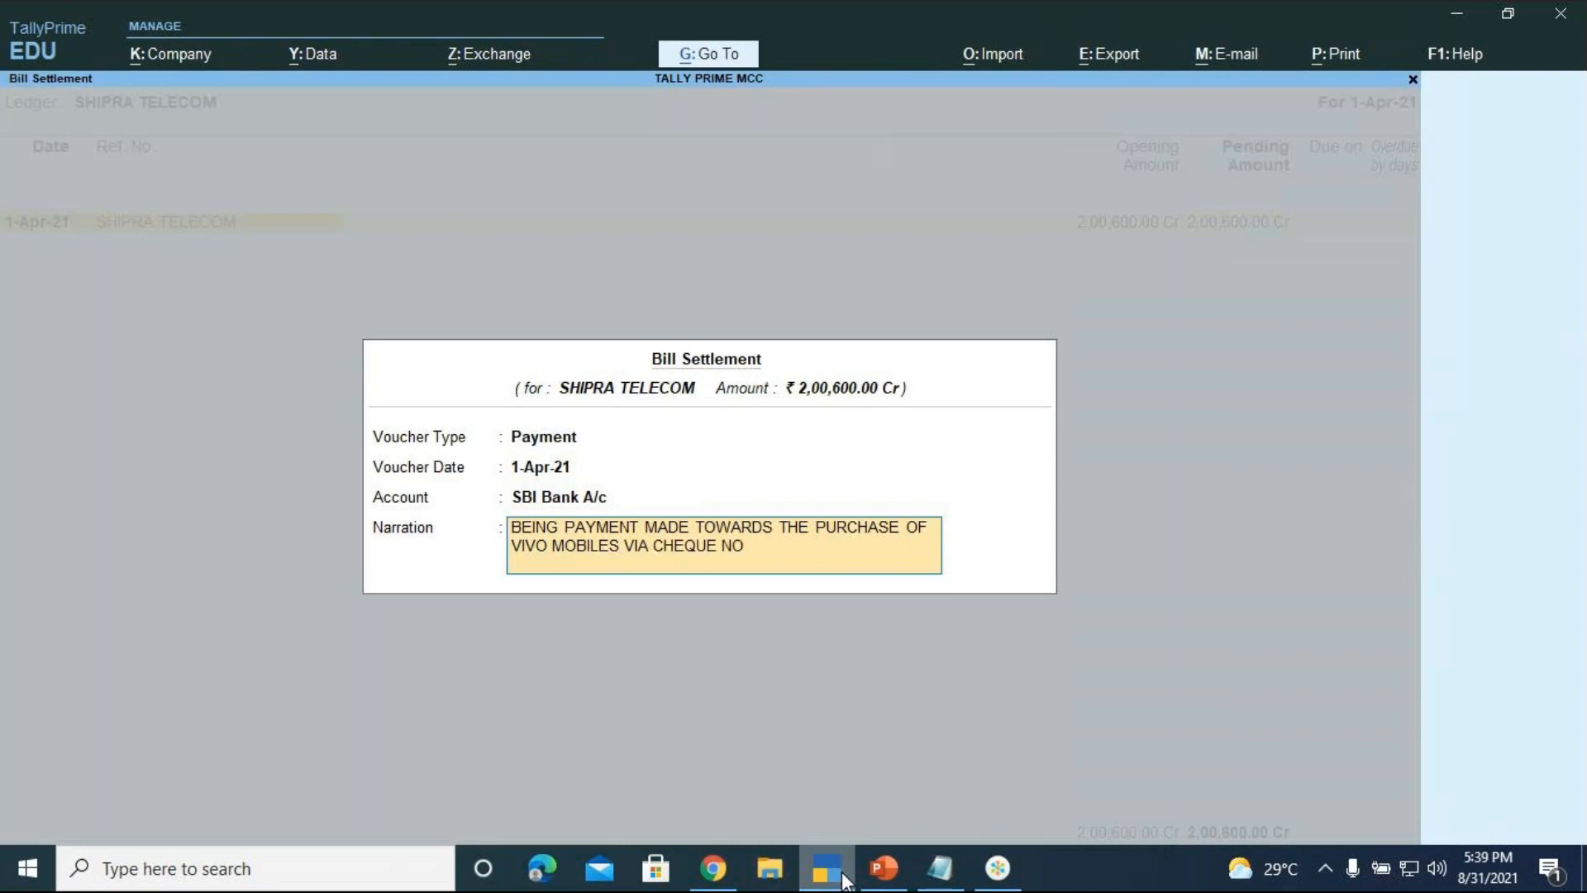
type(".009887")
key("Return")
Accept the settlement and record cheque no. 009887 dated 1-4 in the bank allocations
key("Return")
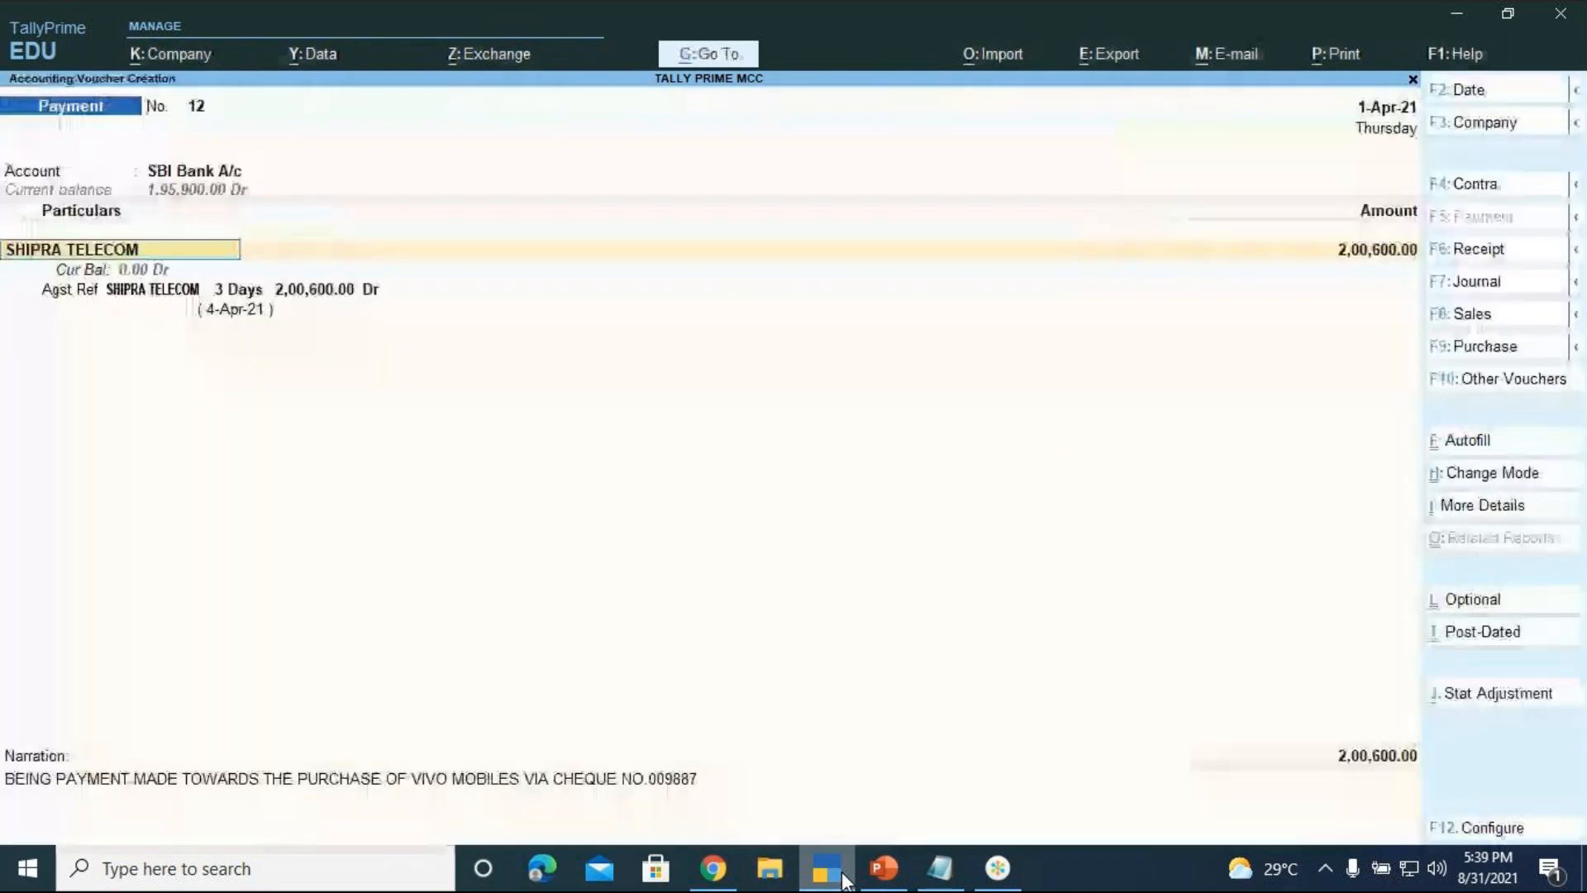
key("Return")
key("Return")
key("Return")
key("Return")
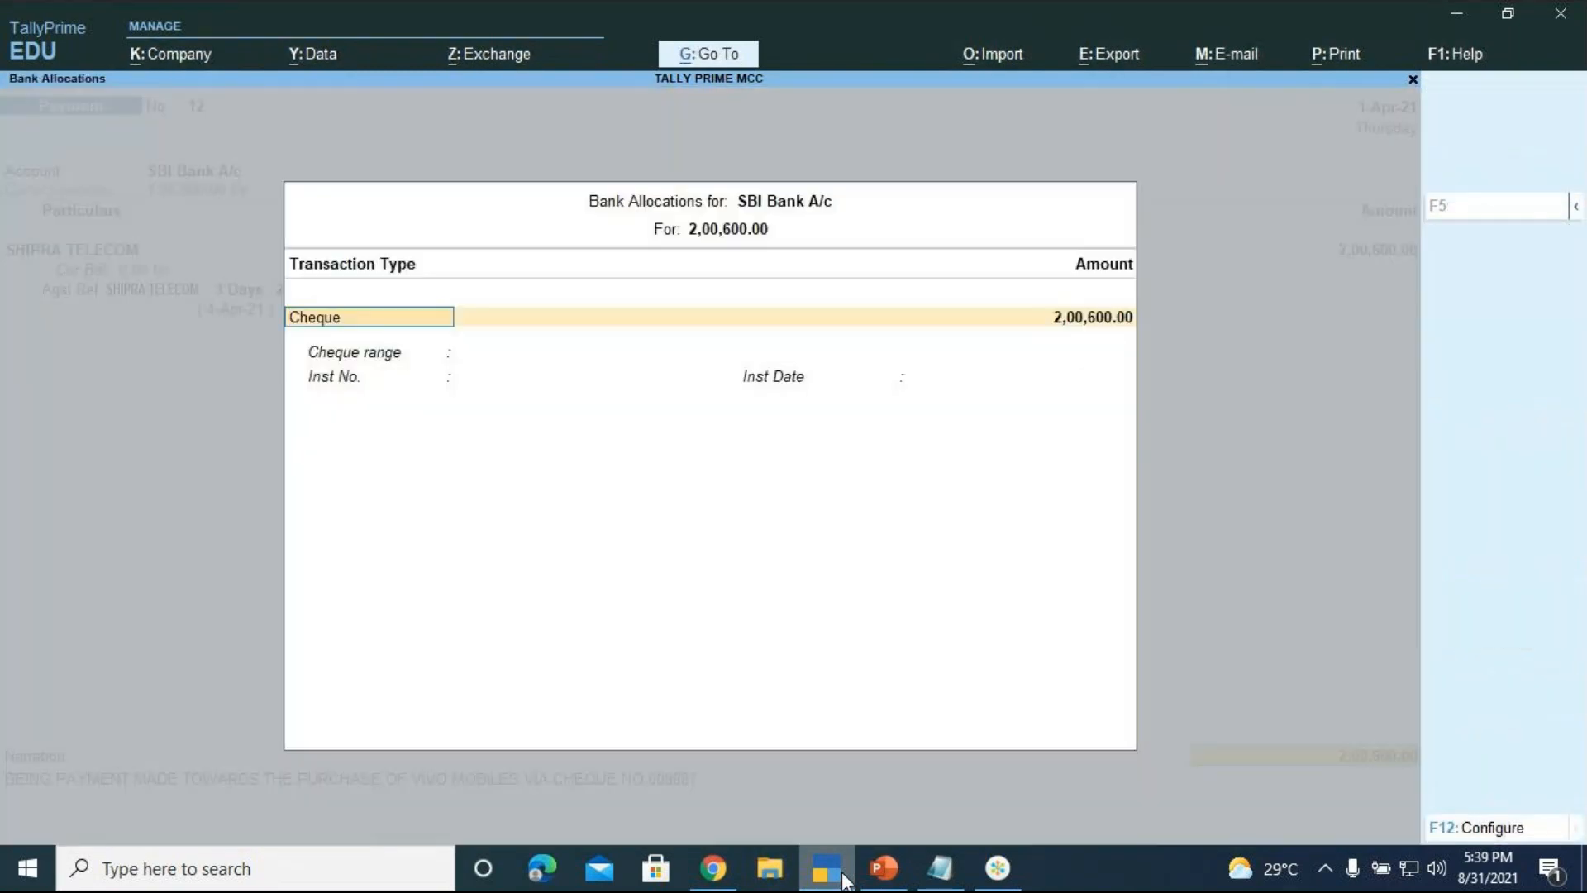
key("Return")
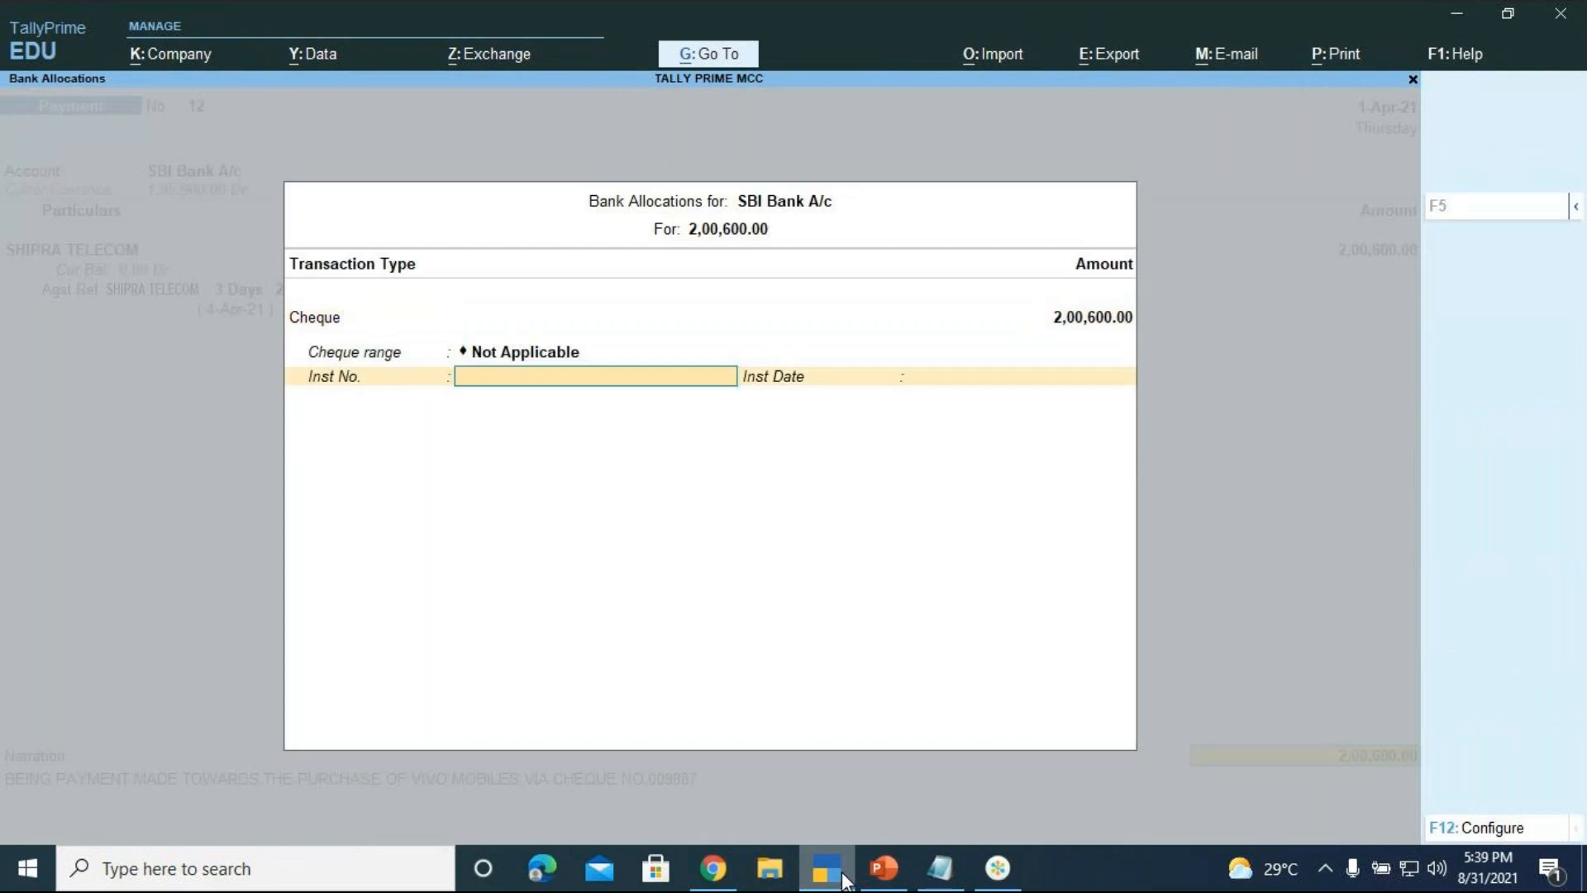
type("009887")
key("Return")
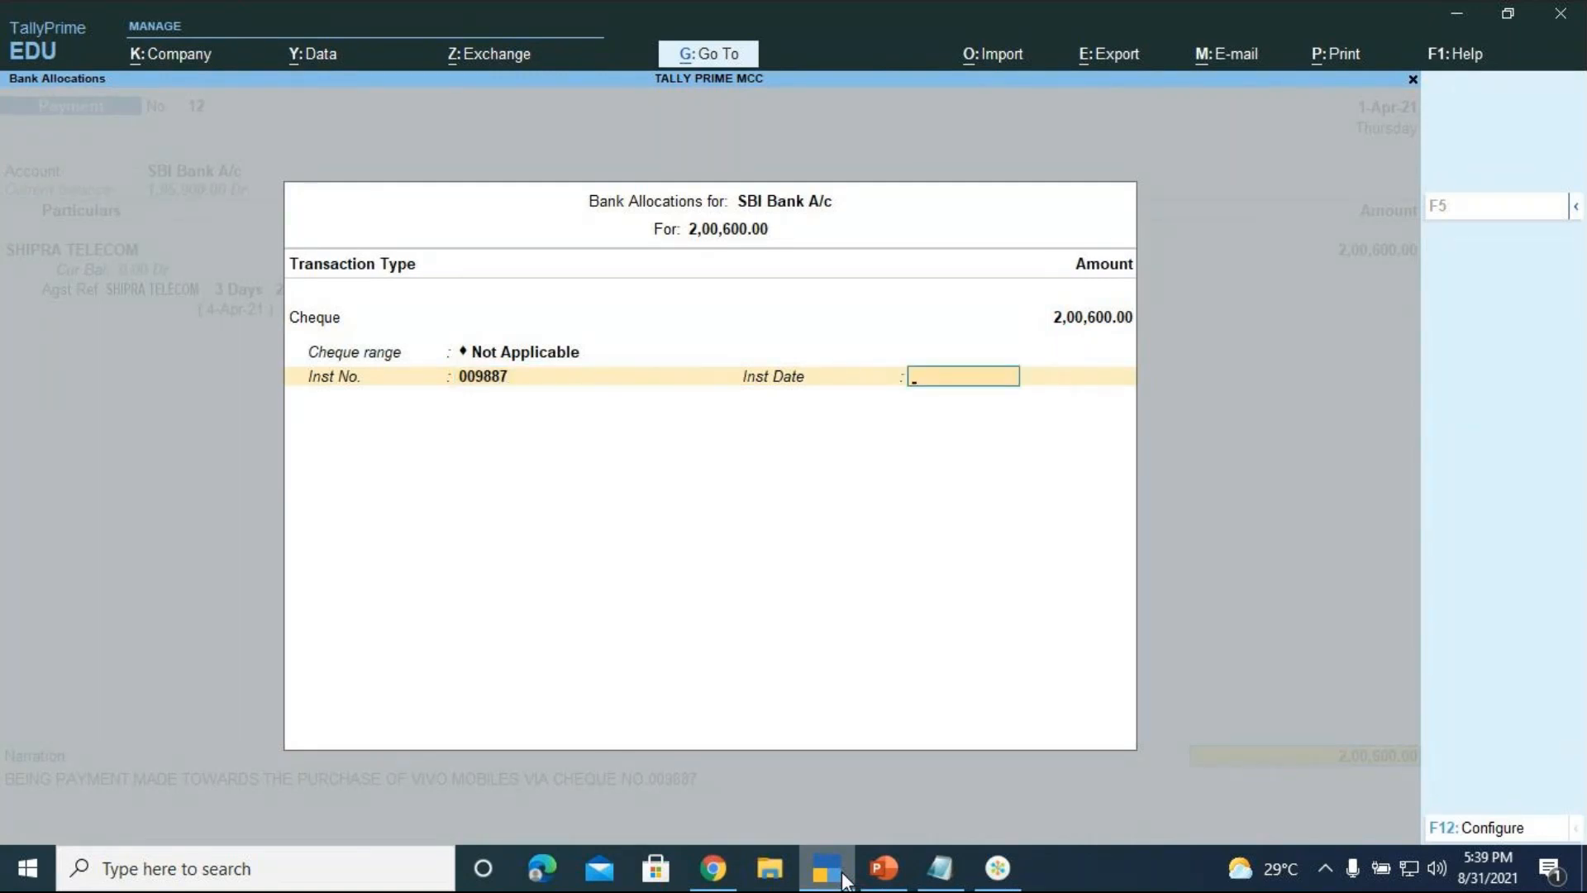
type("1-4")
key("Return")
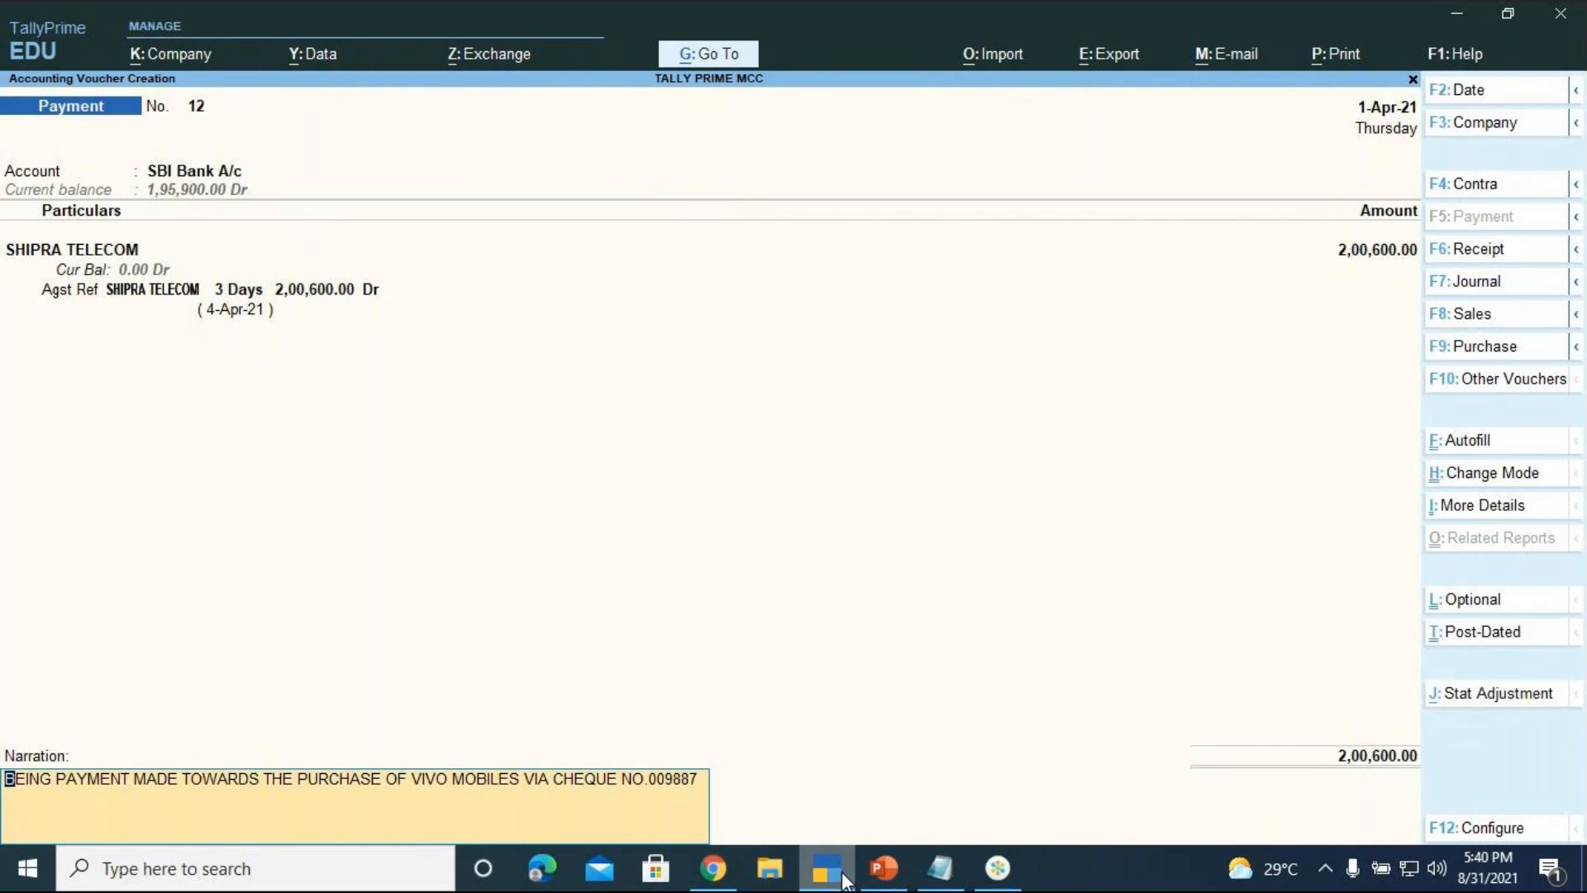
key("Return")
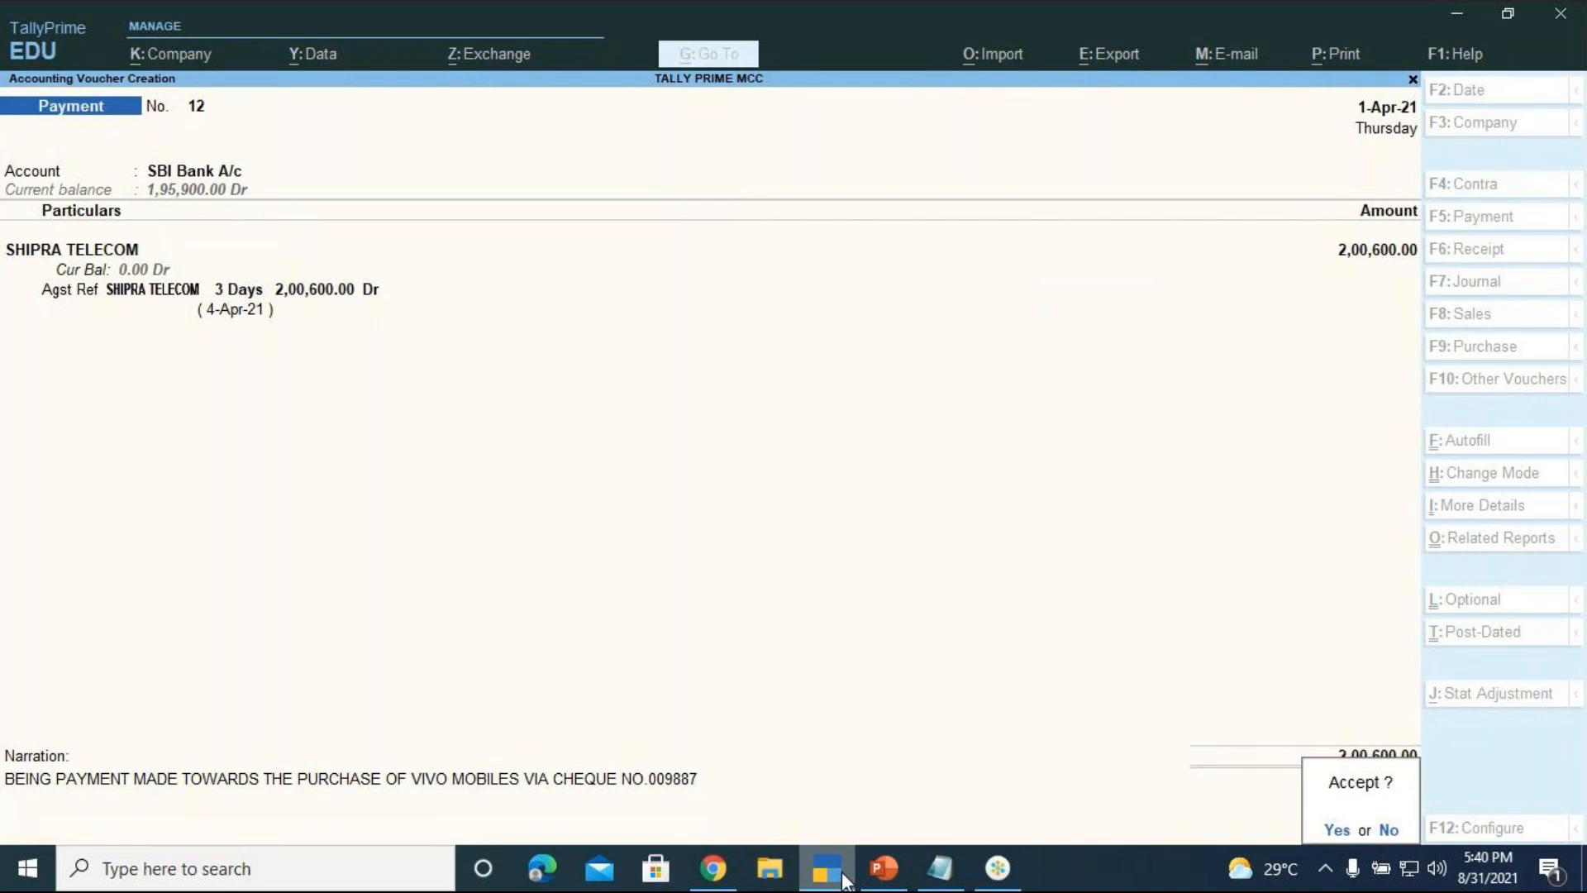
Save payment voucher 12, then start the purchase-voucher exercises slideshow in PowerPoint
key("Return")
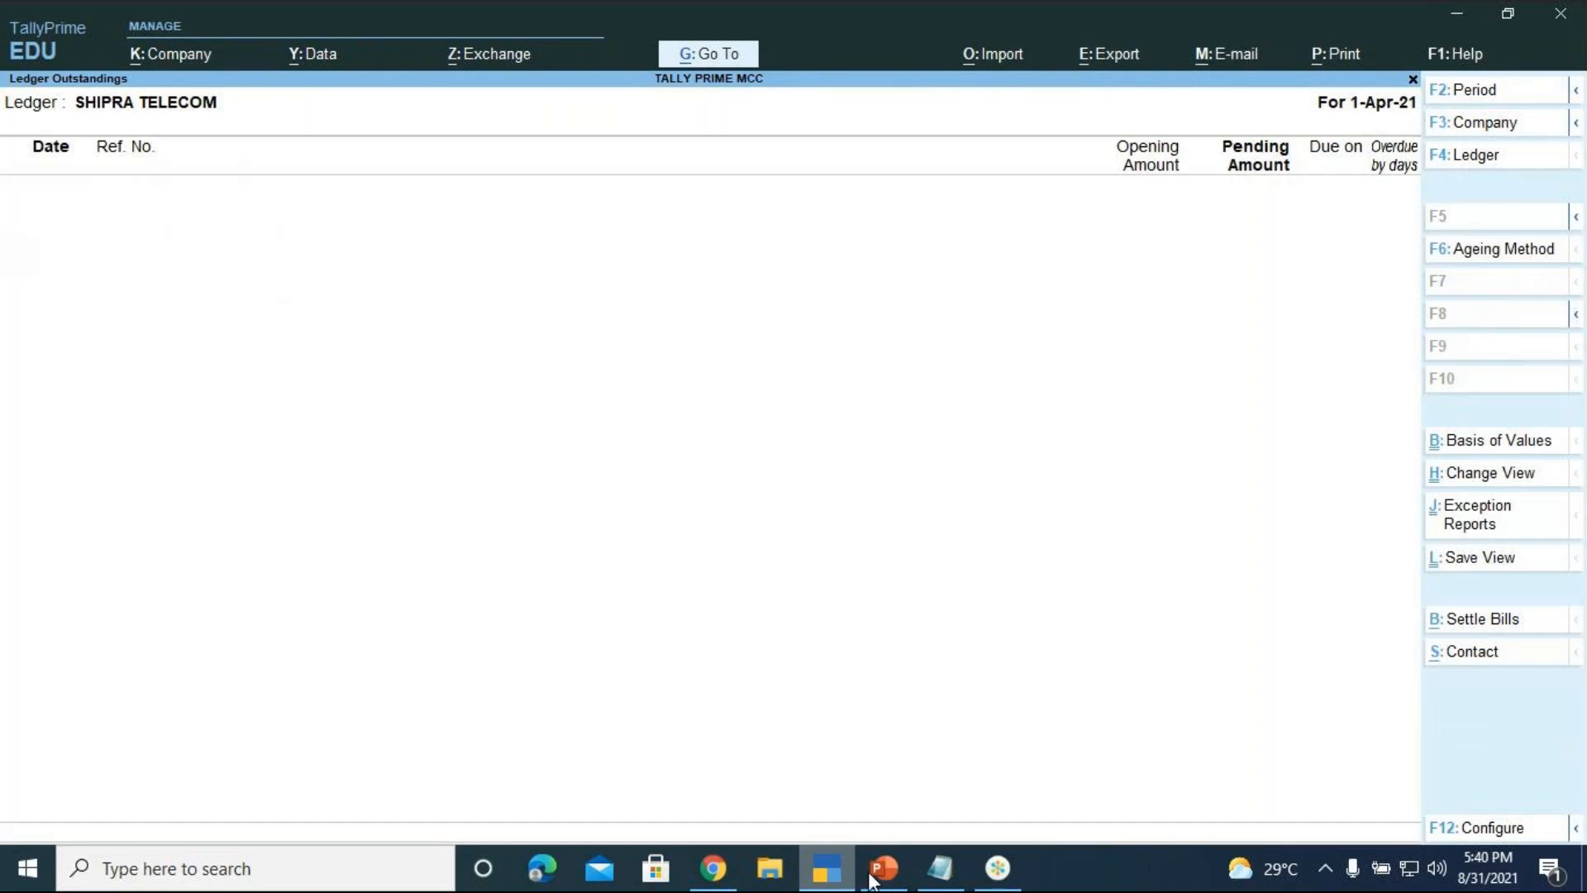
left_click(880, 874)
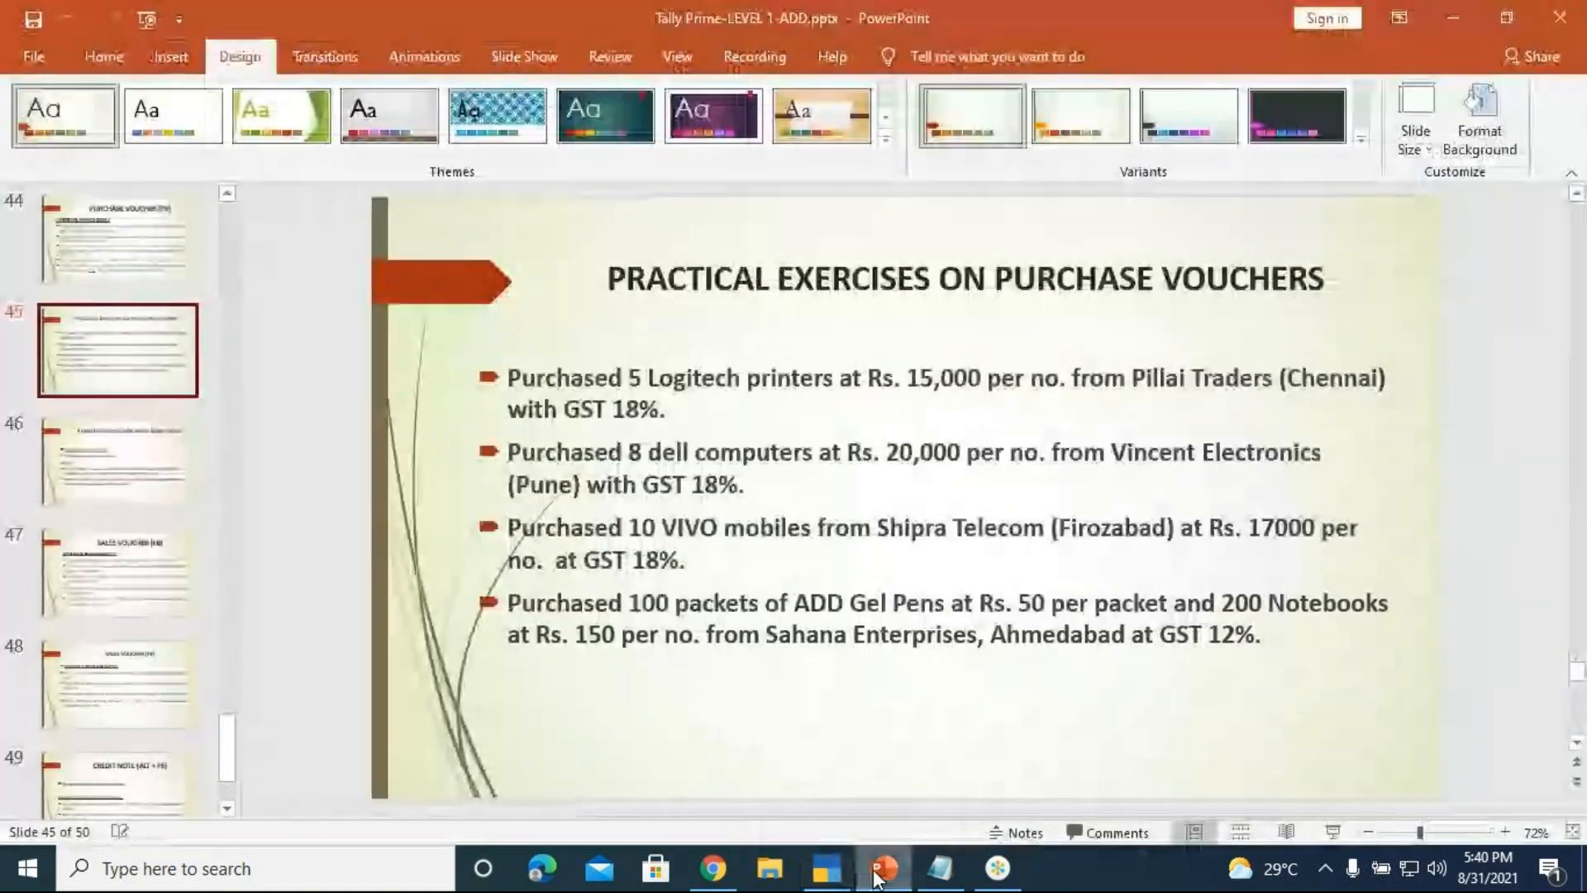
left_click(1349, 833)
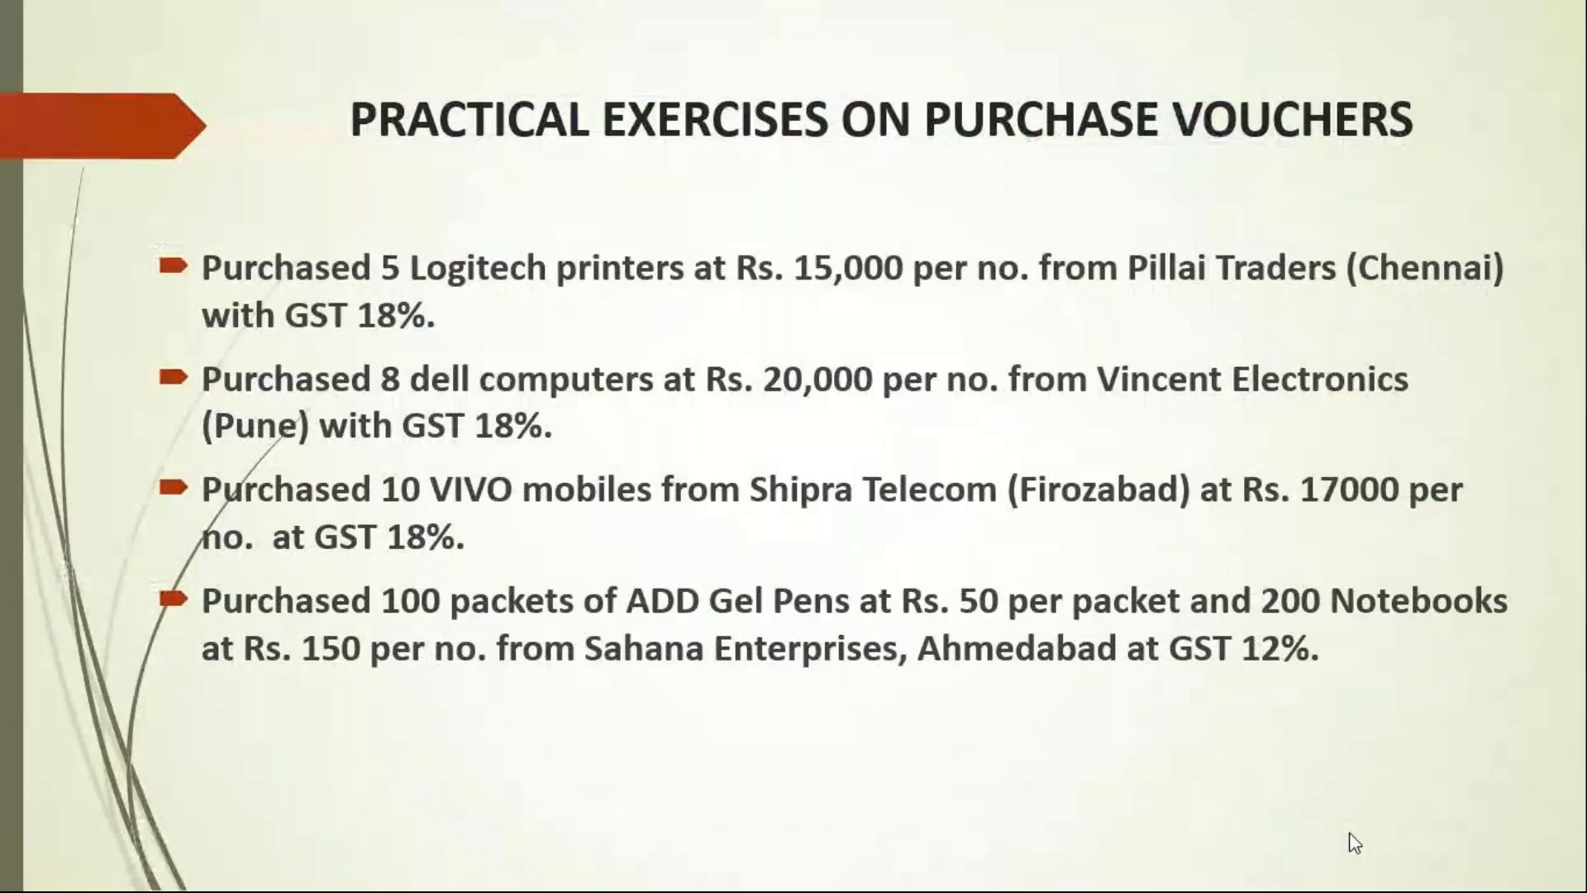
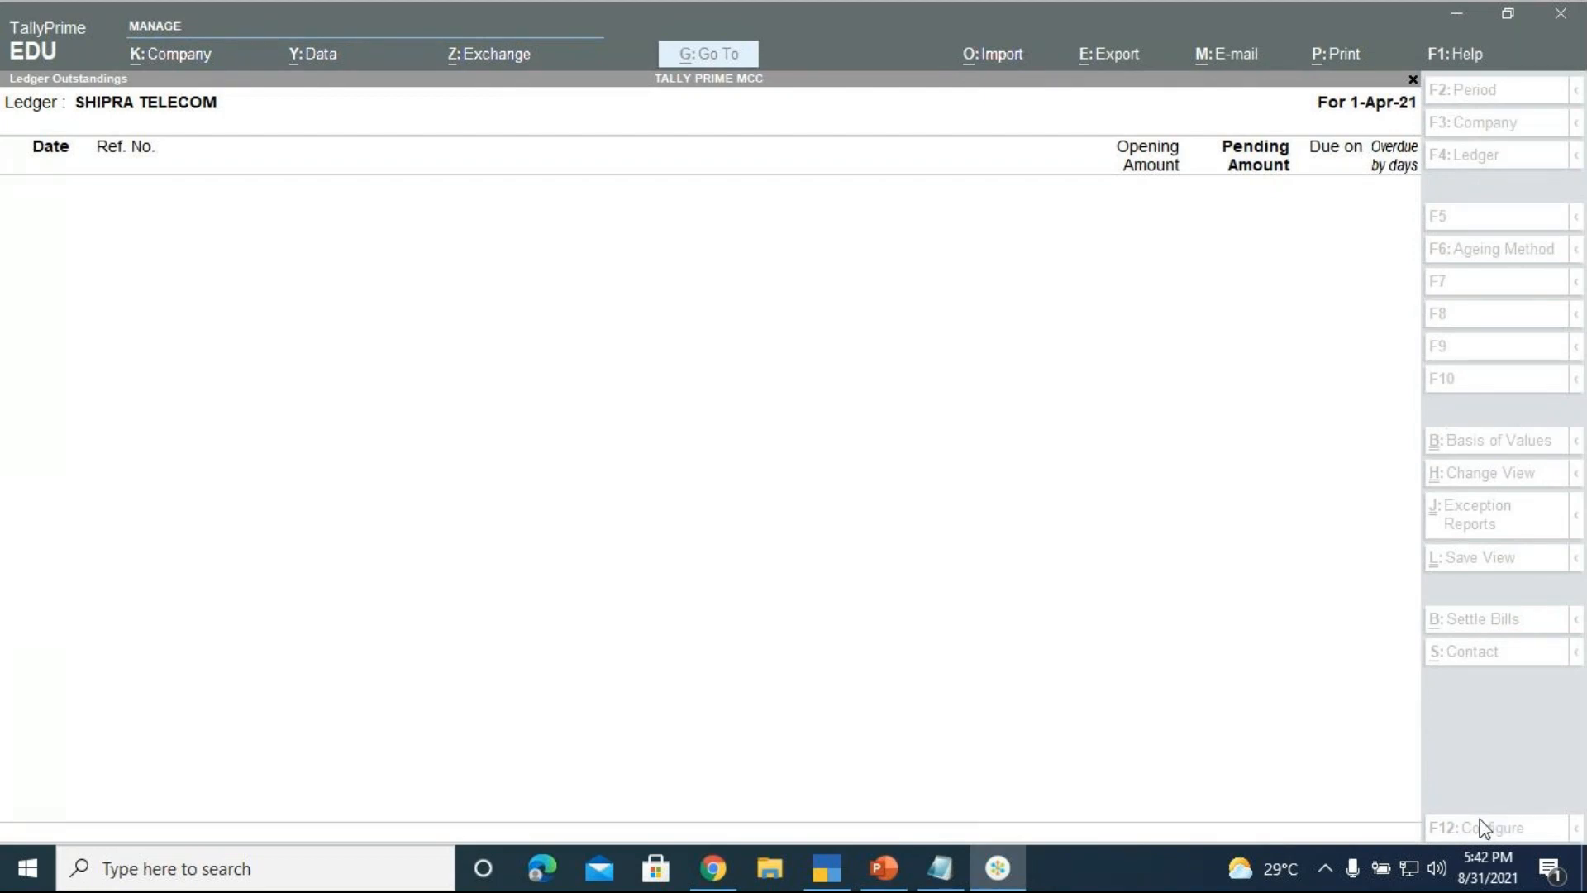
Bring TallyPrime back to the front, showing the SHIPRA TELECOM Ledger Outstandings report
left_click(824, 876)
Return to purchase voucher 7 and enter supplier invoice number 007
key("Escape")
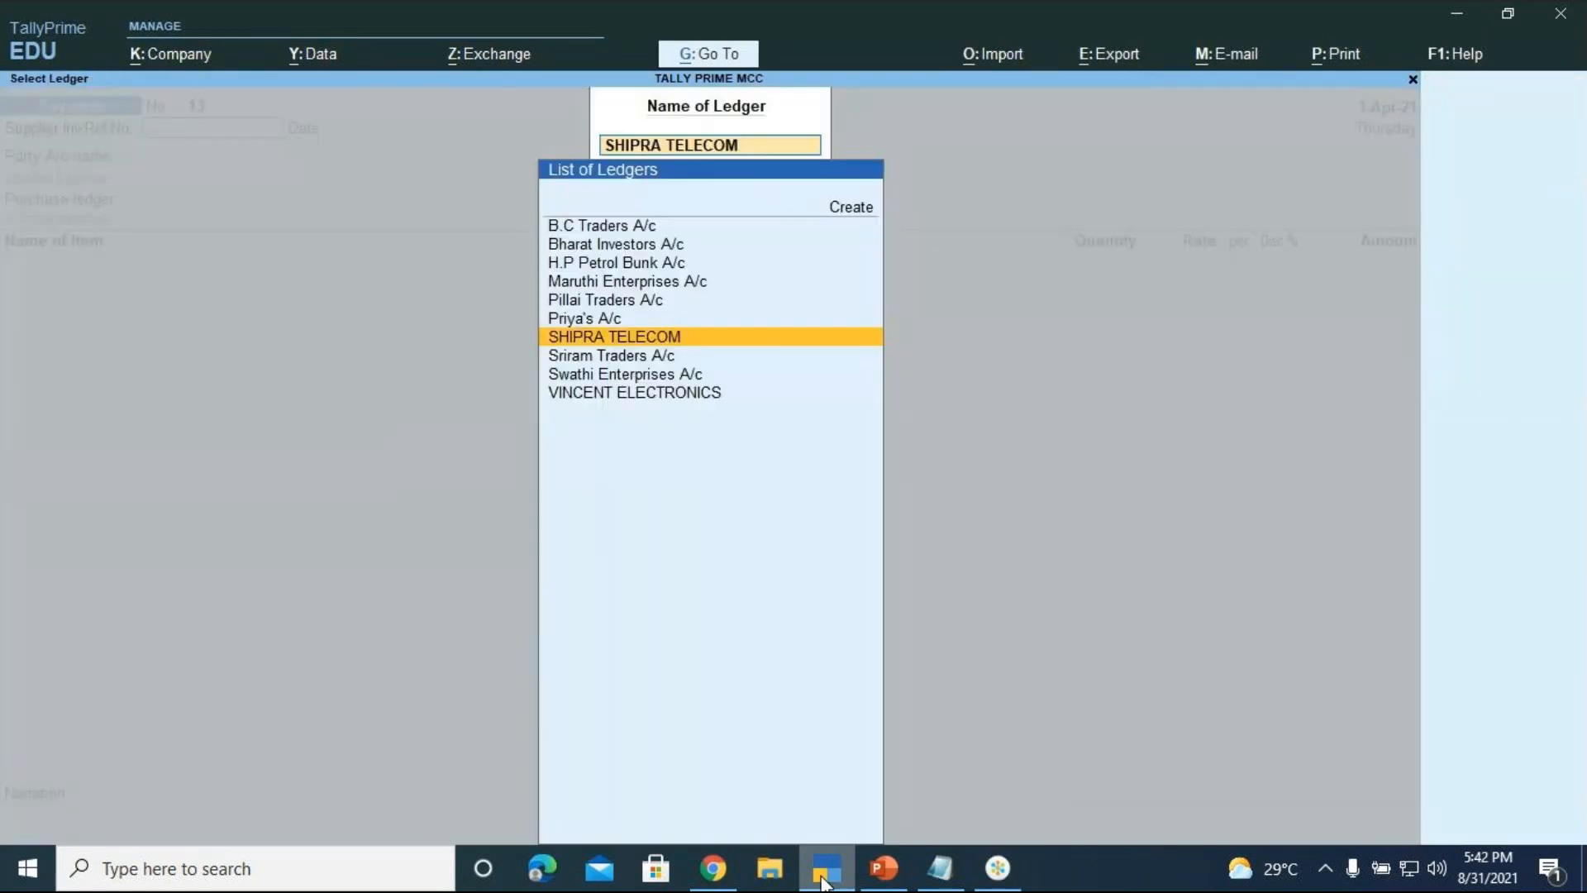
key("Escape")
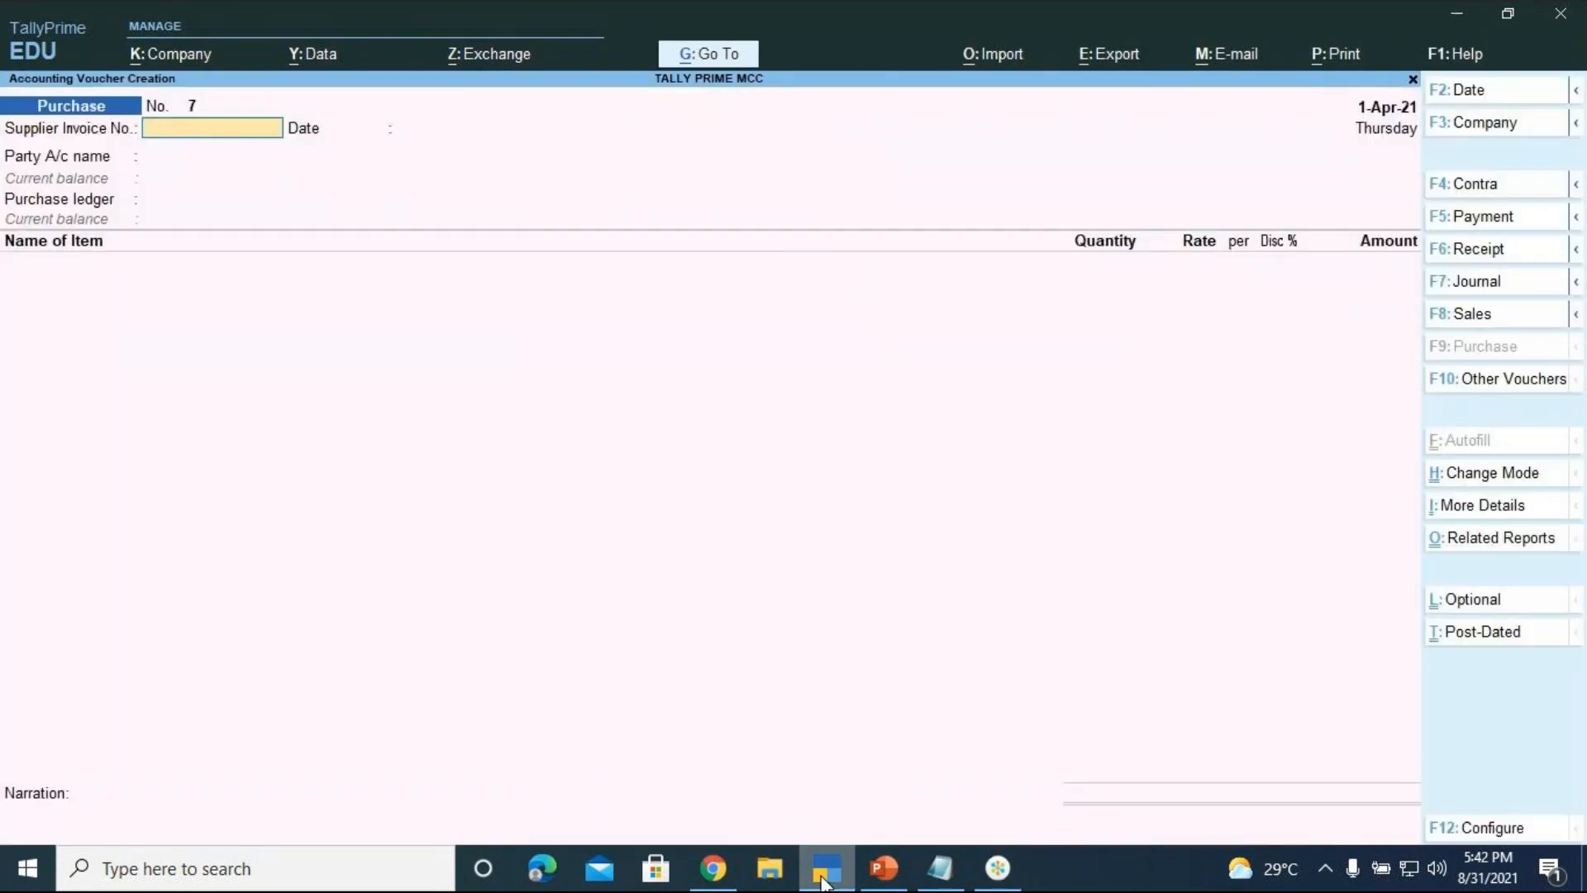
type("007")
key("Return")
key("Return")
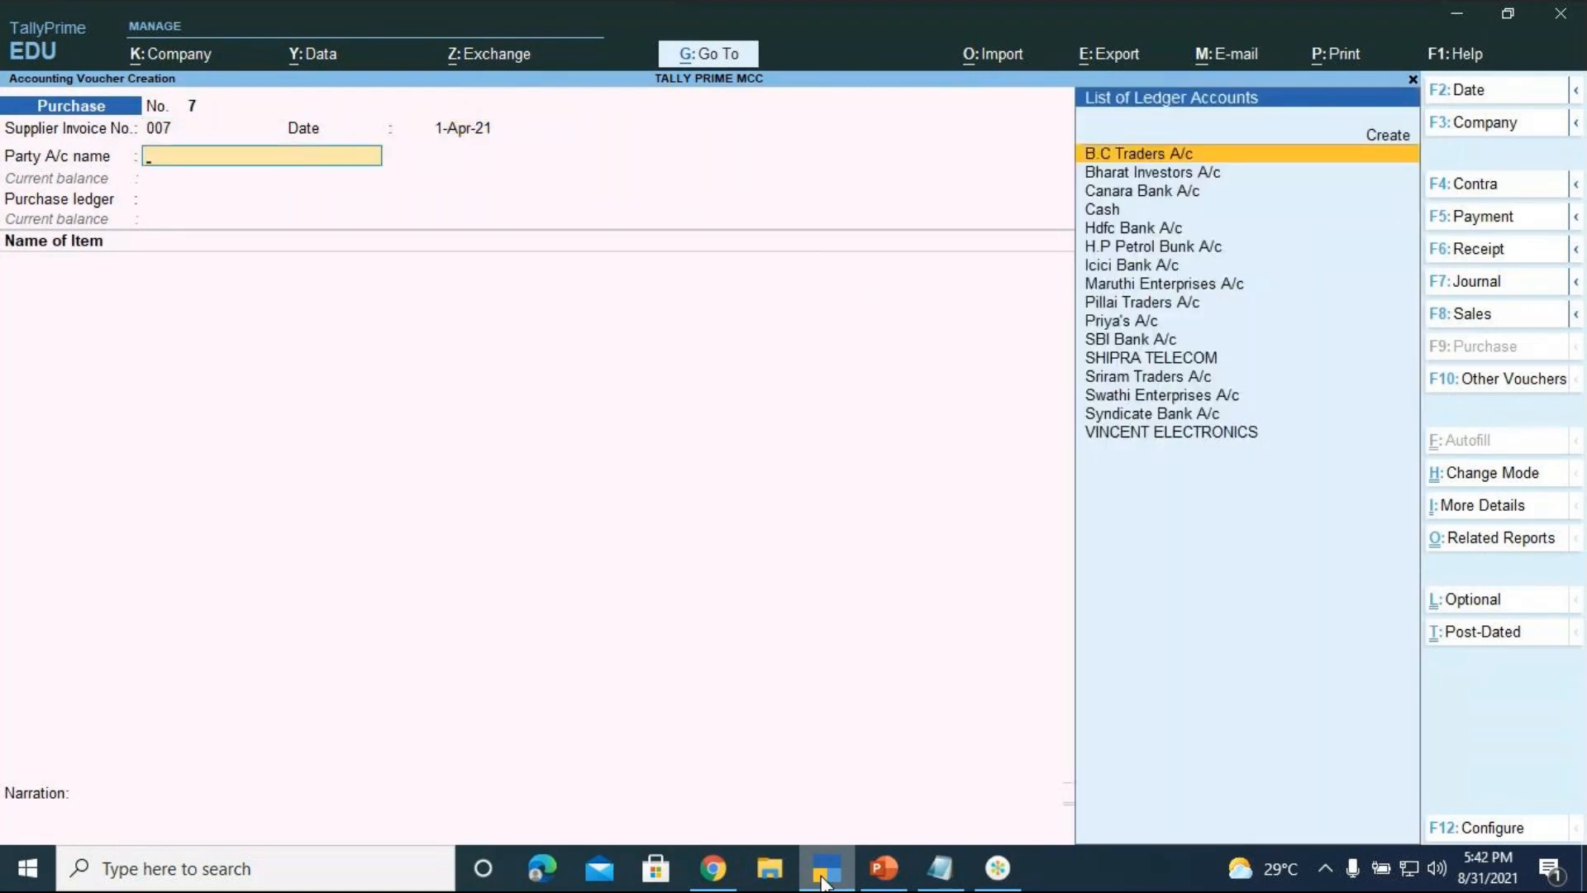
Create a new party ledger named SAHANA ENTERPRISES under Sundry Creditors
left_click(864, 876)
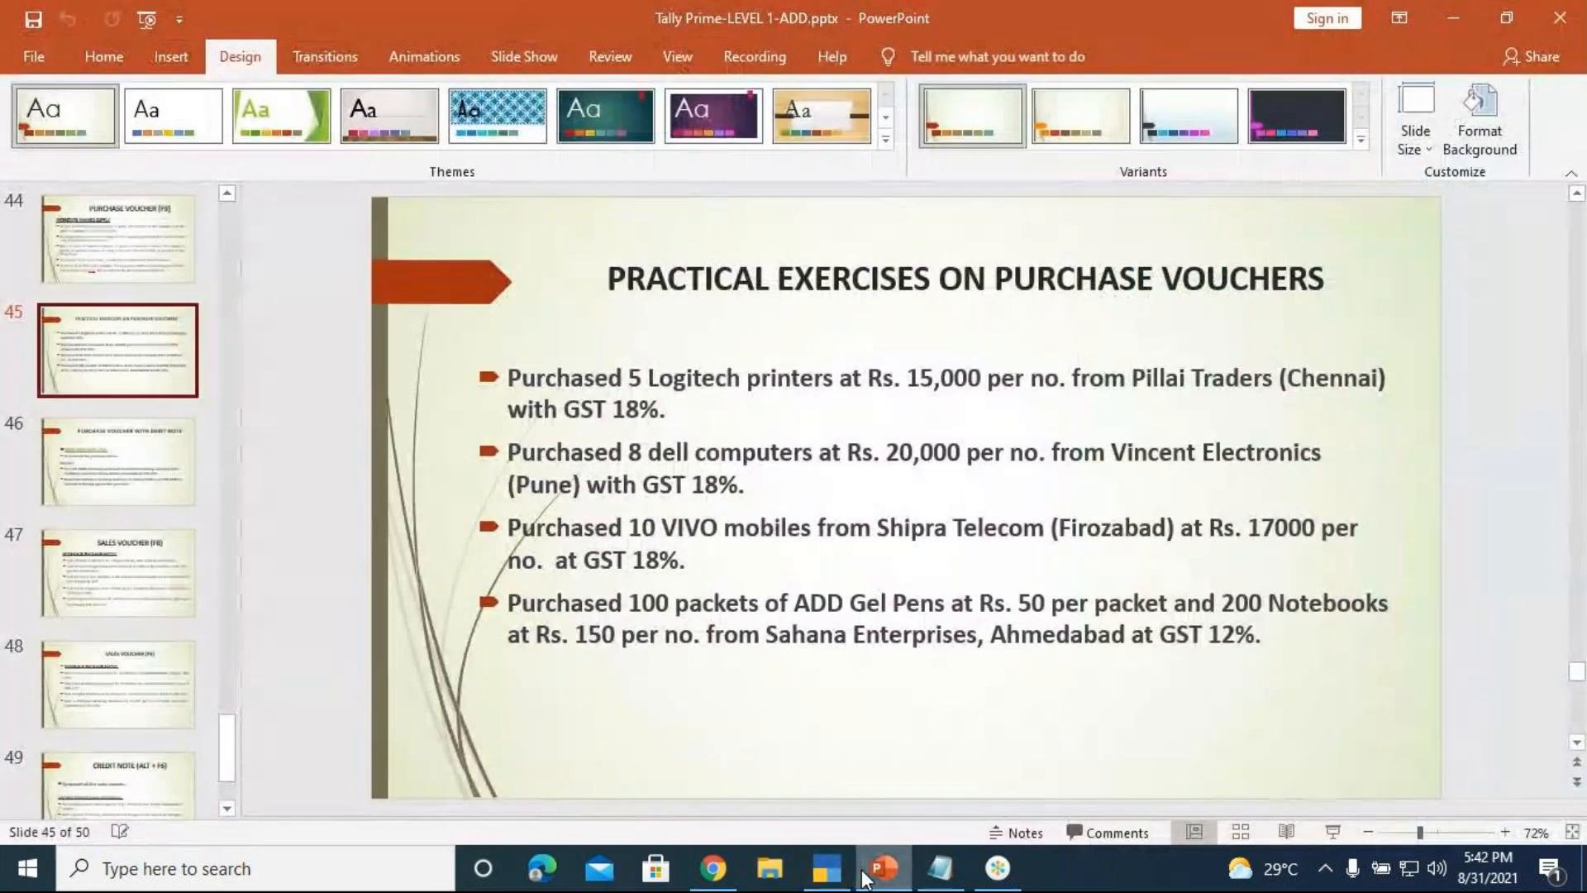
left_click(847, 878)
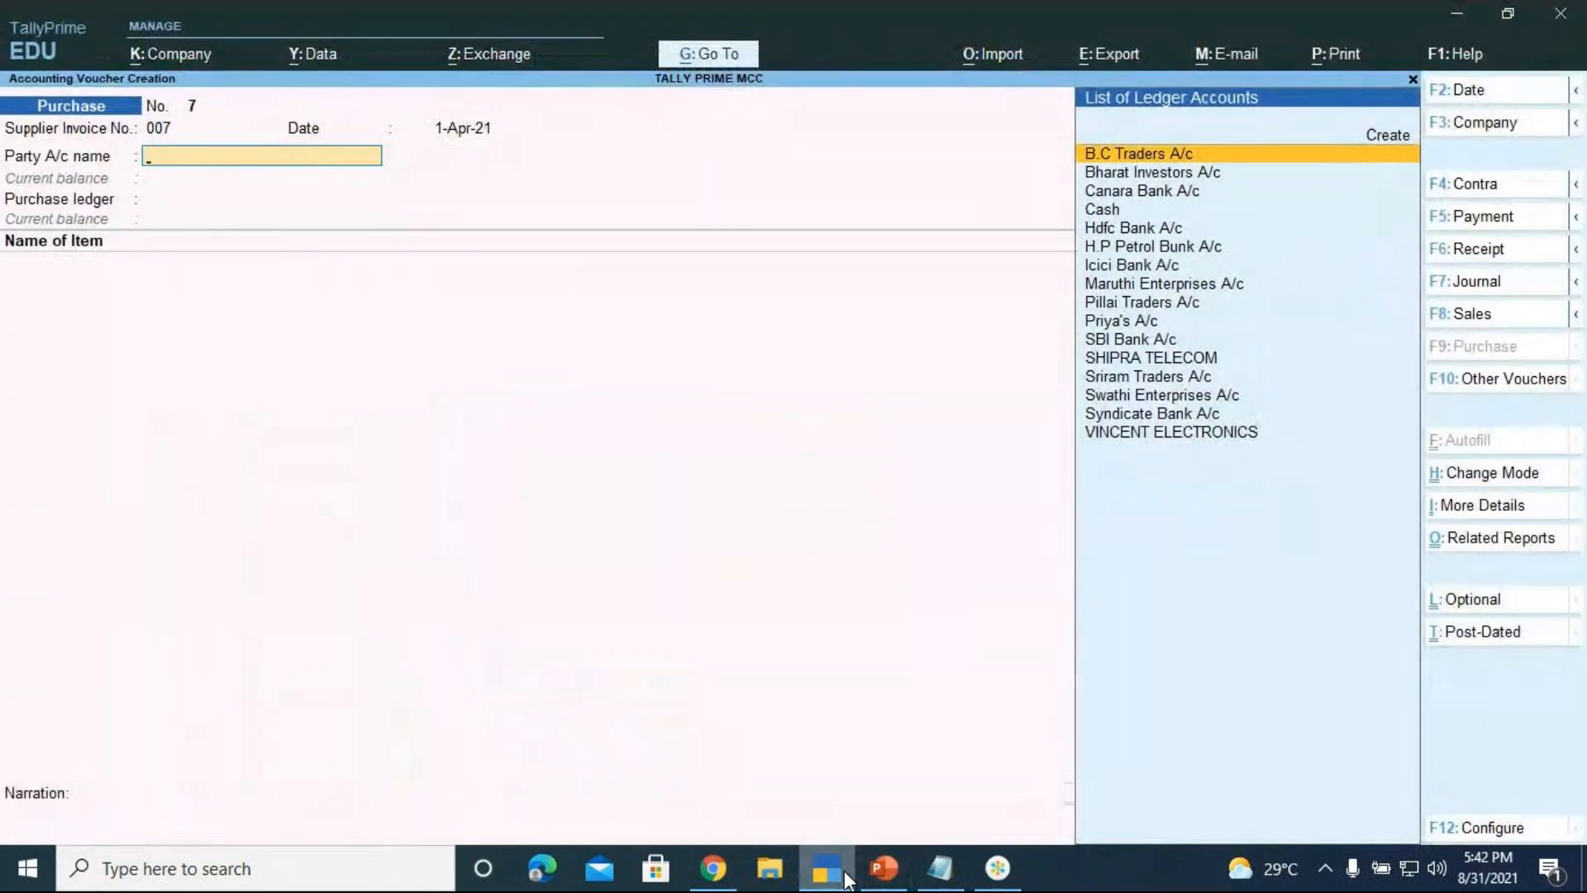
key("Up")
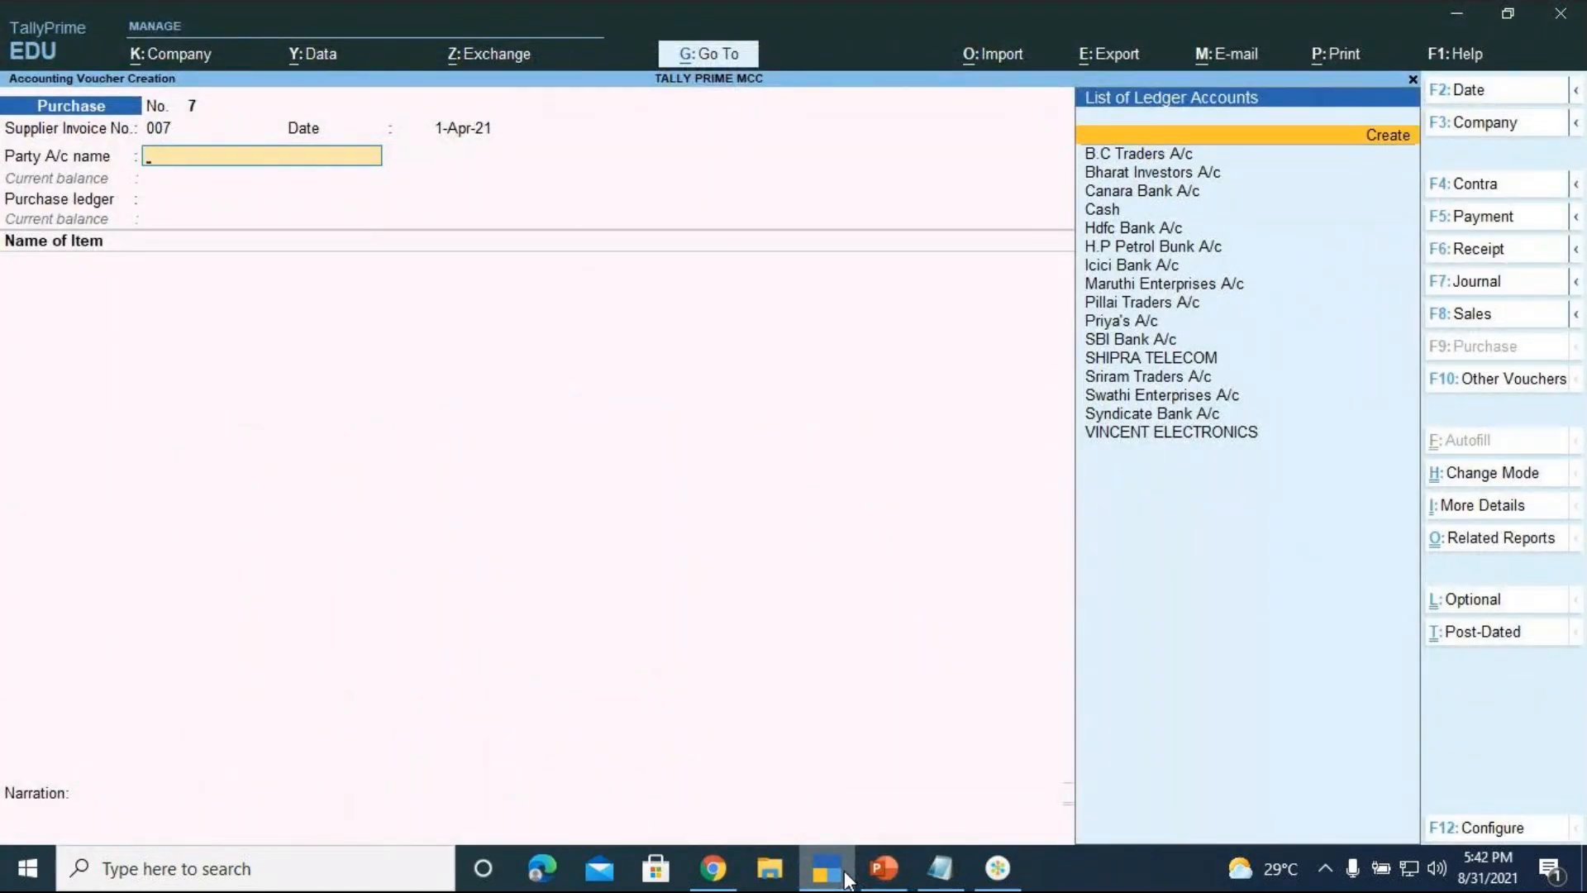
key("Return")
type("SAHANA")
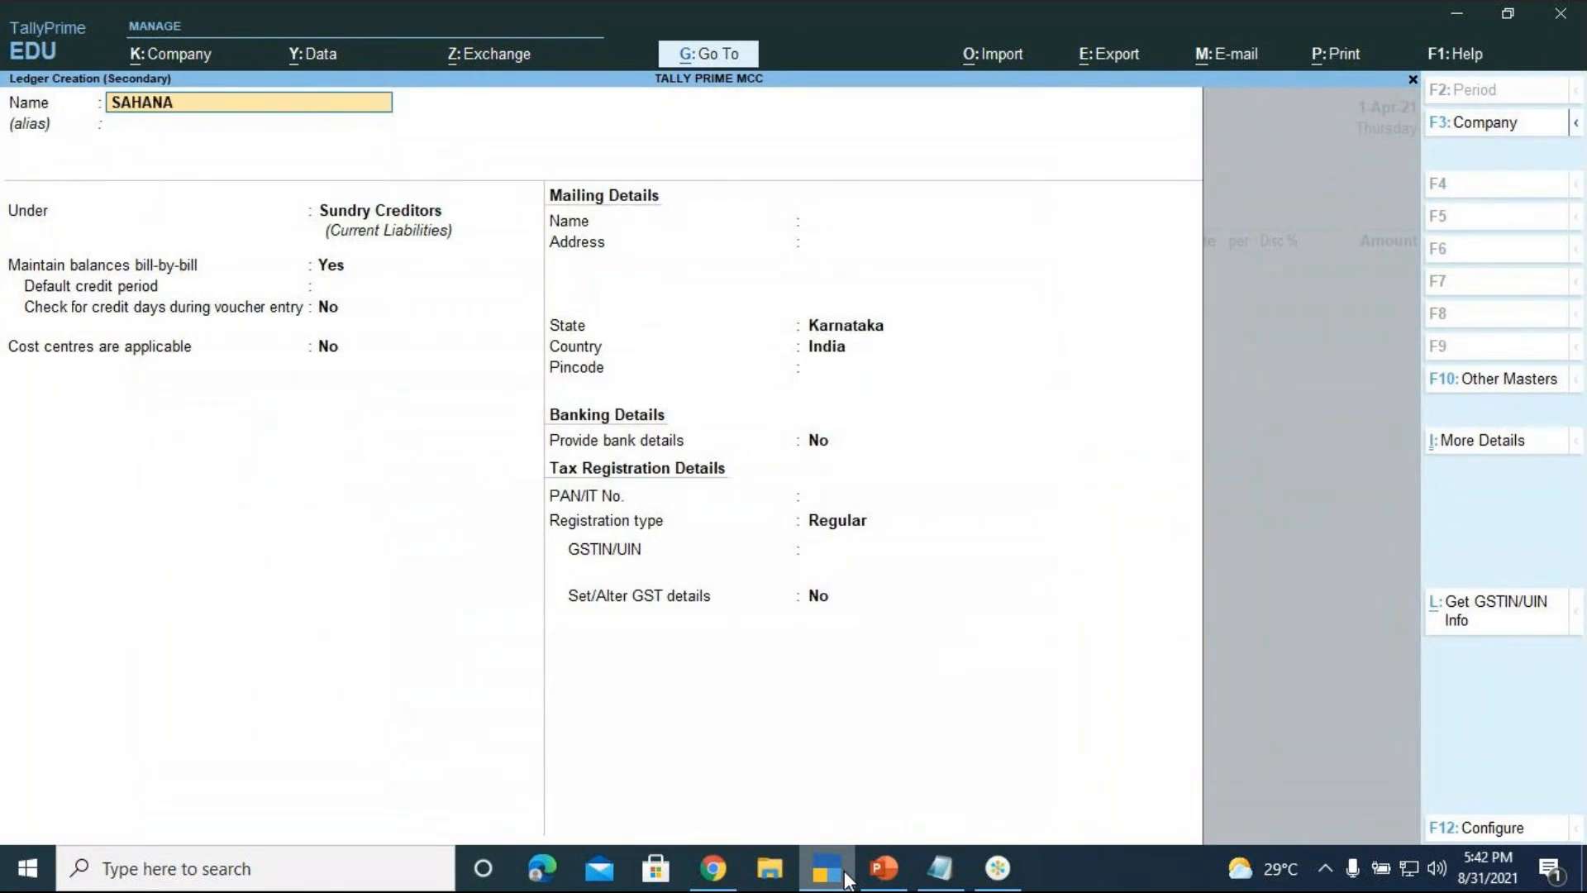
type(" ENTERPRISES")
key("Return")
key("Return")
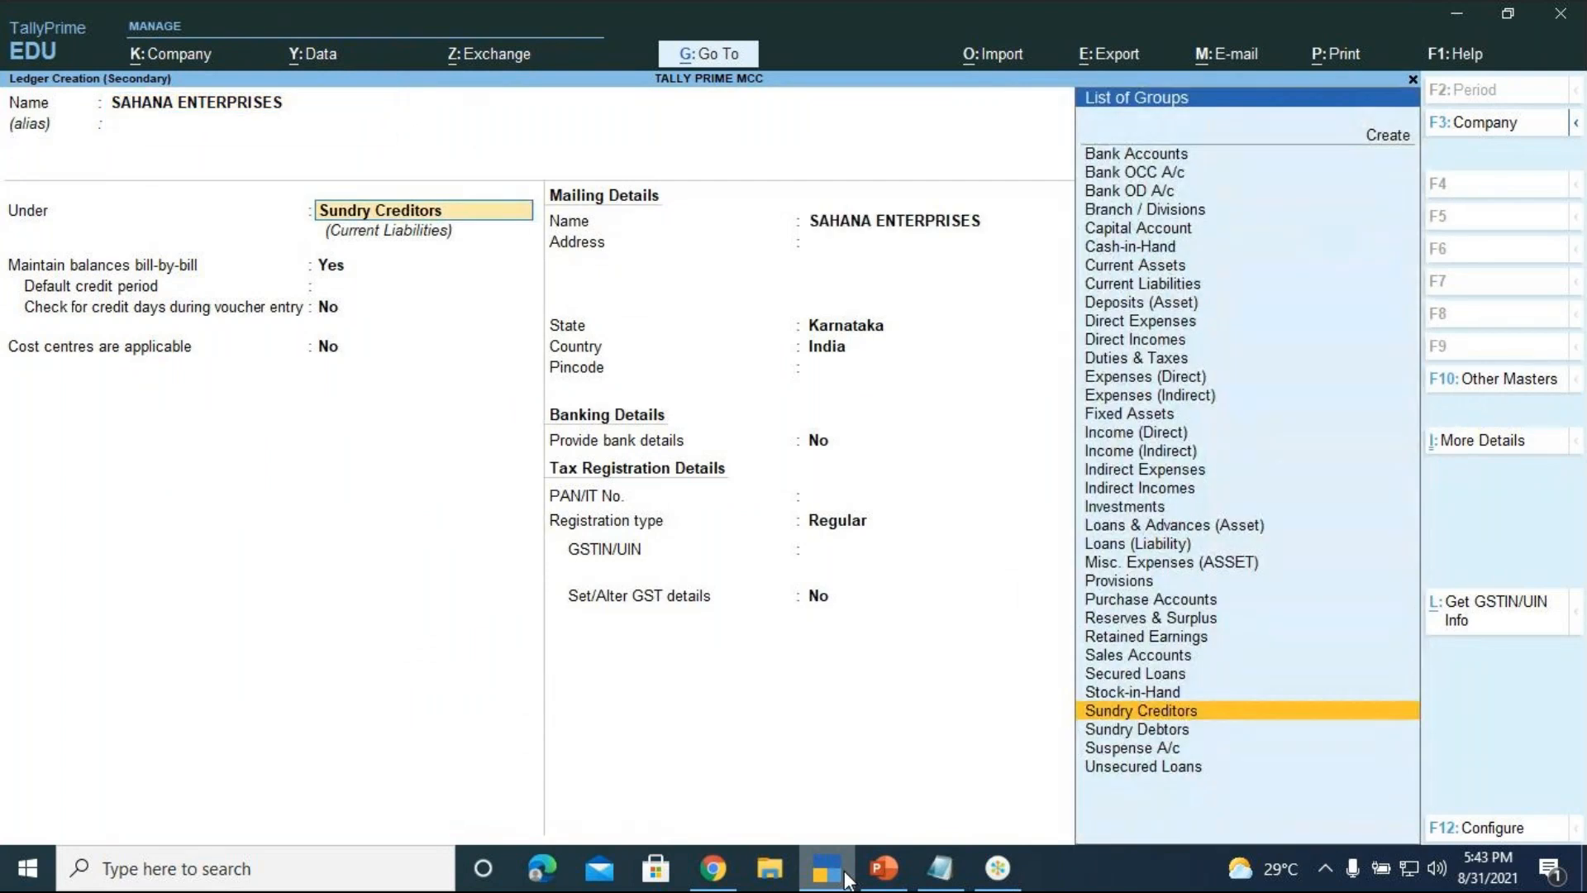
key("Return")
key("Return")
key("Return")
key("Return")
key("Return")
key("Return")
key("Return")
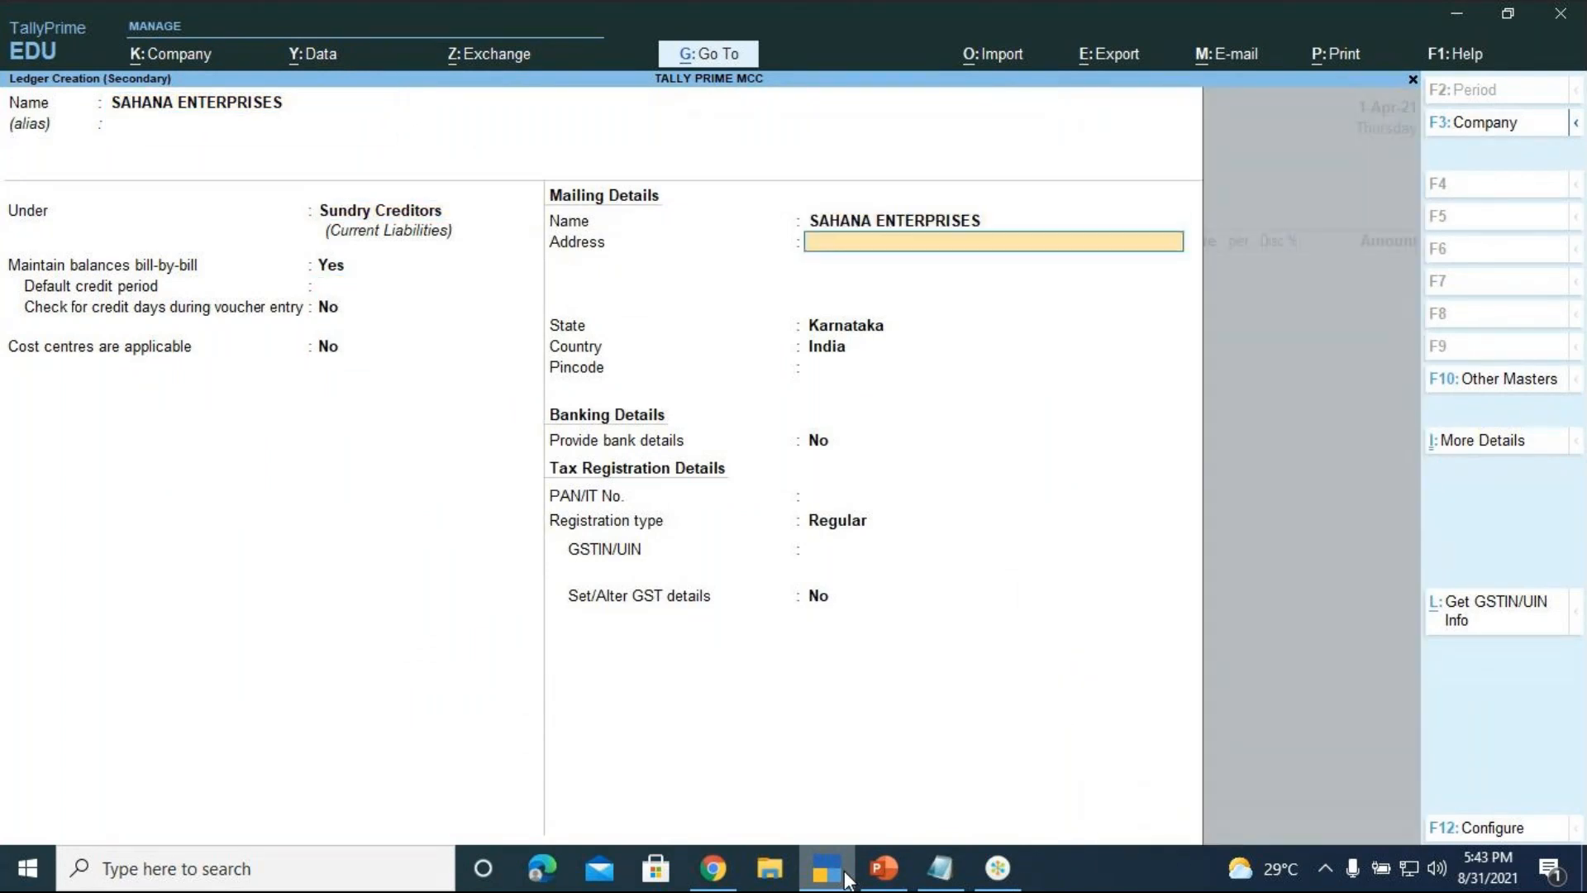
Set the supplier's state to Gujarat, keep Regular registration, and finish the ledger
key("BackSpace")
key("Down")
key("Down")
key("Down")
key("Down")
key("Down")
key("Down")
key("Down")
key("Down")
key("Down")
key("Down")
key("Down")
key("Down")
key("Down")
key("Down")
key("Down")
key("Down")
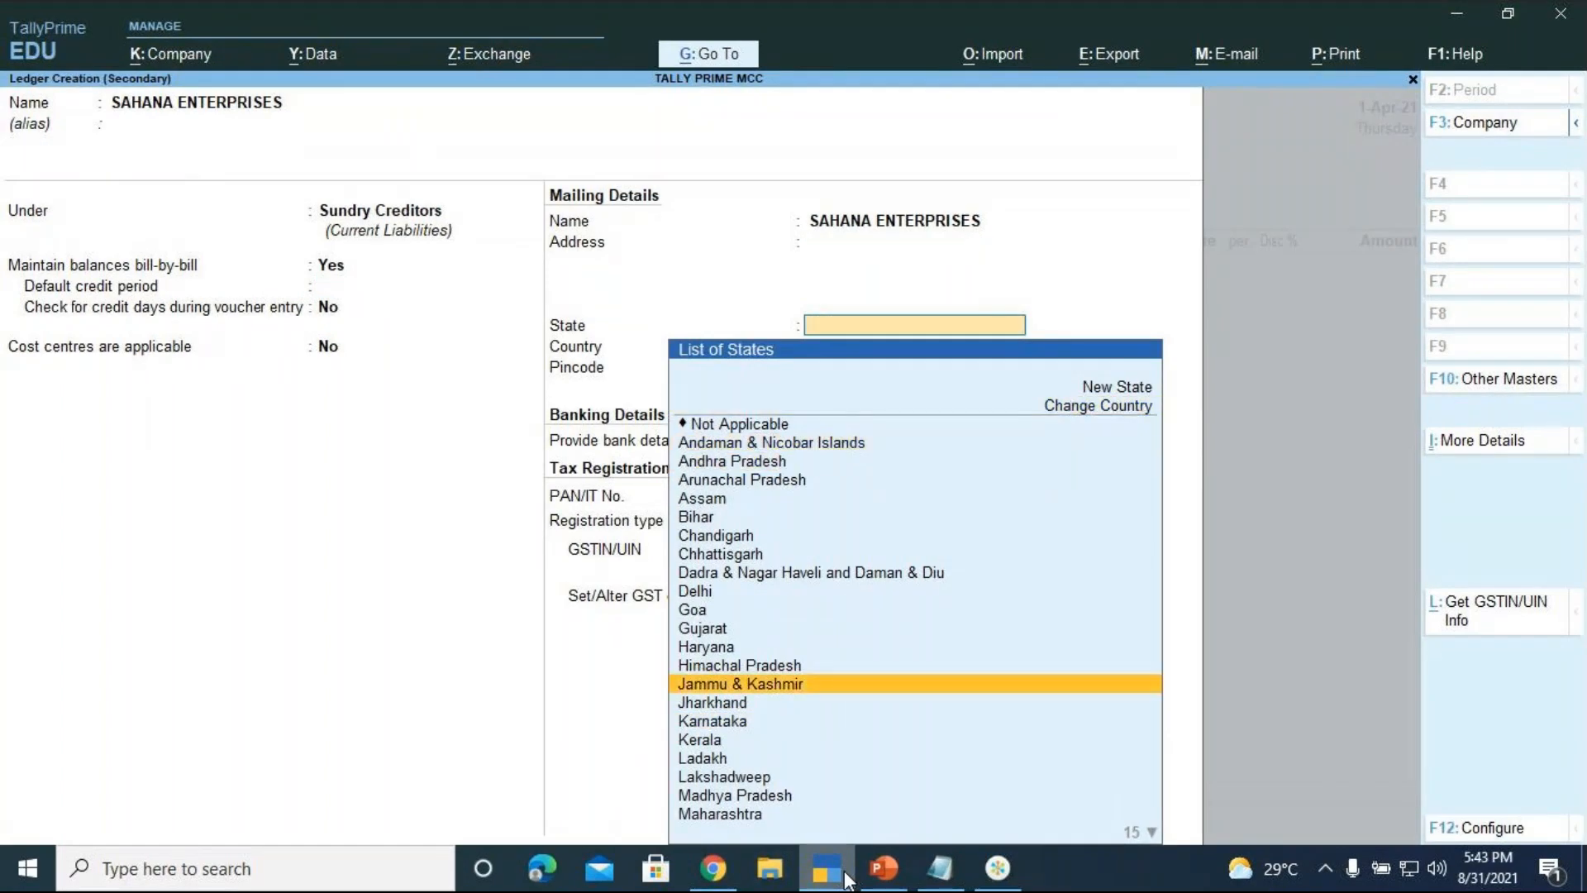
key("Down")
key("Down")
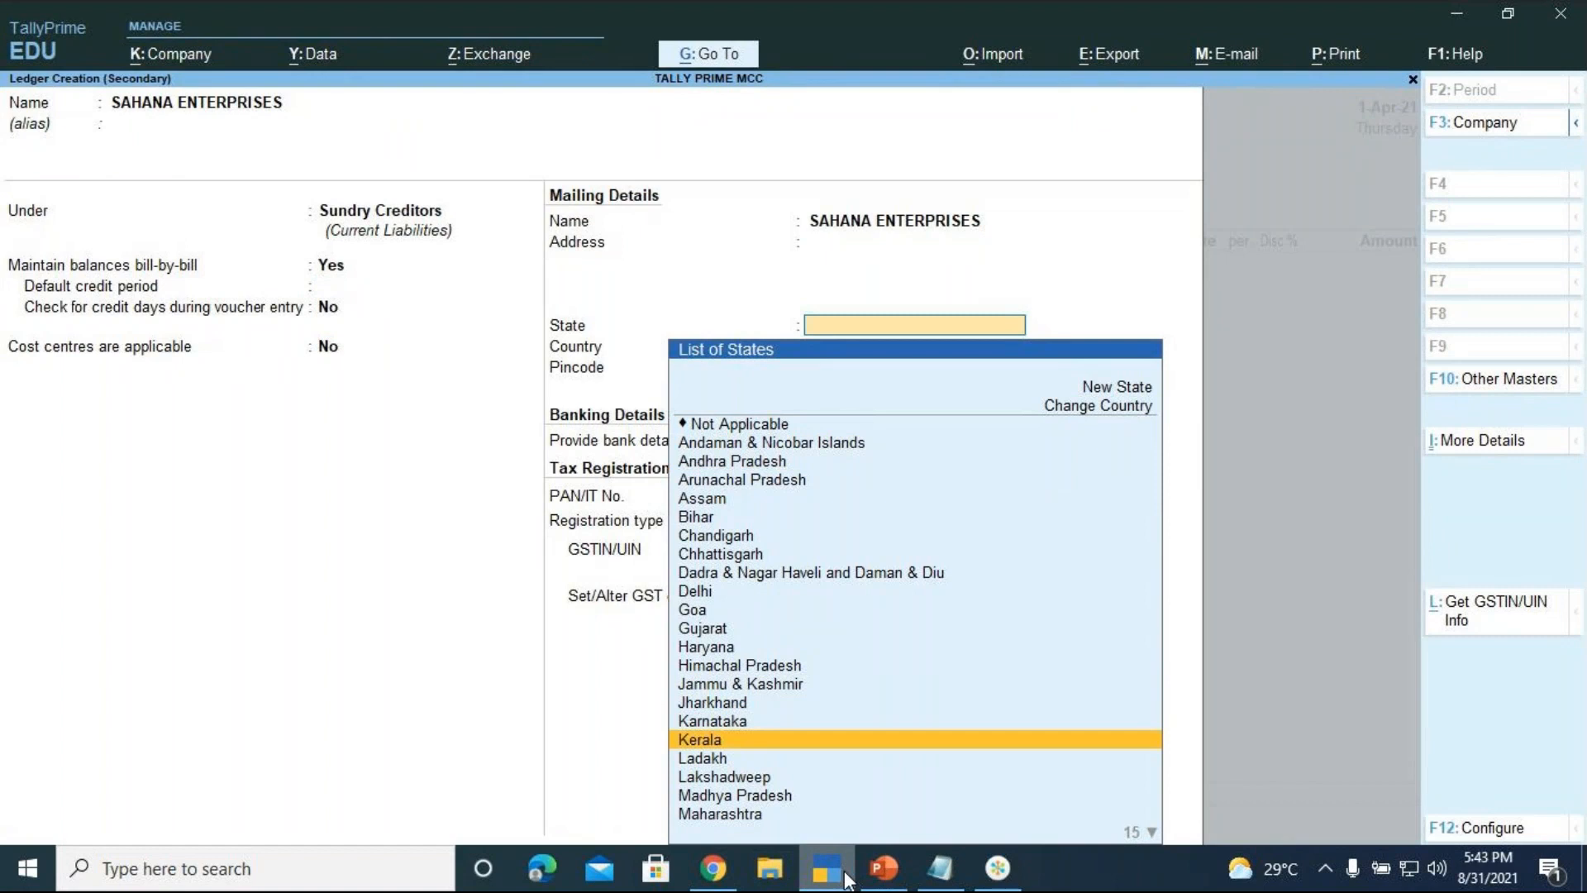
key("Up")
key("Up")
key("Up")
key("Up")
key("Up")
key("Up")
key("Return")
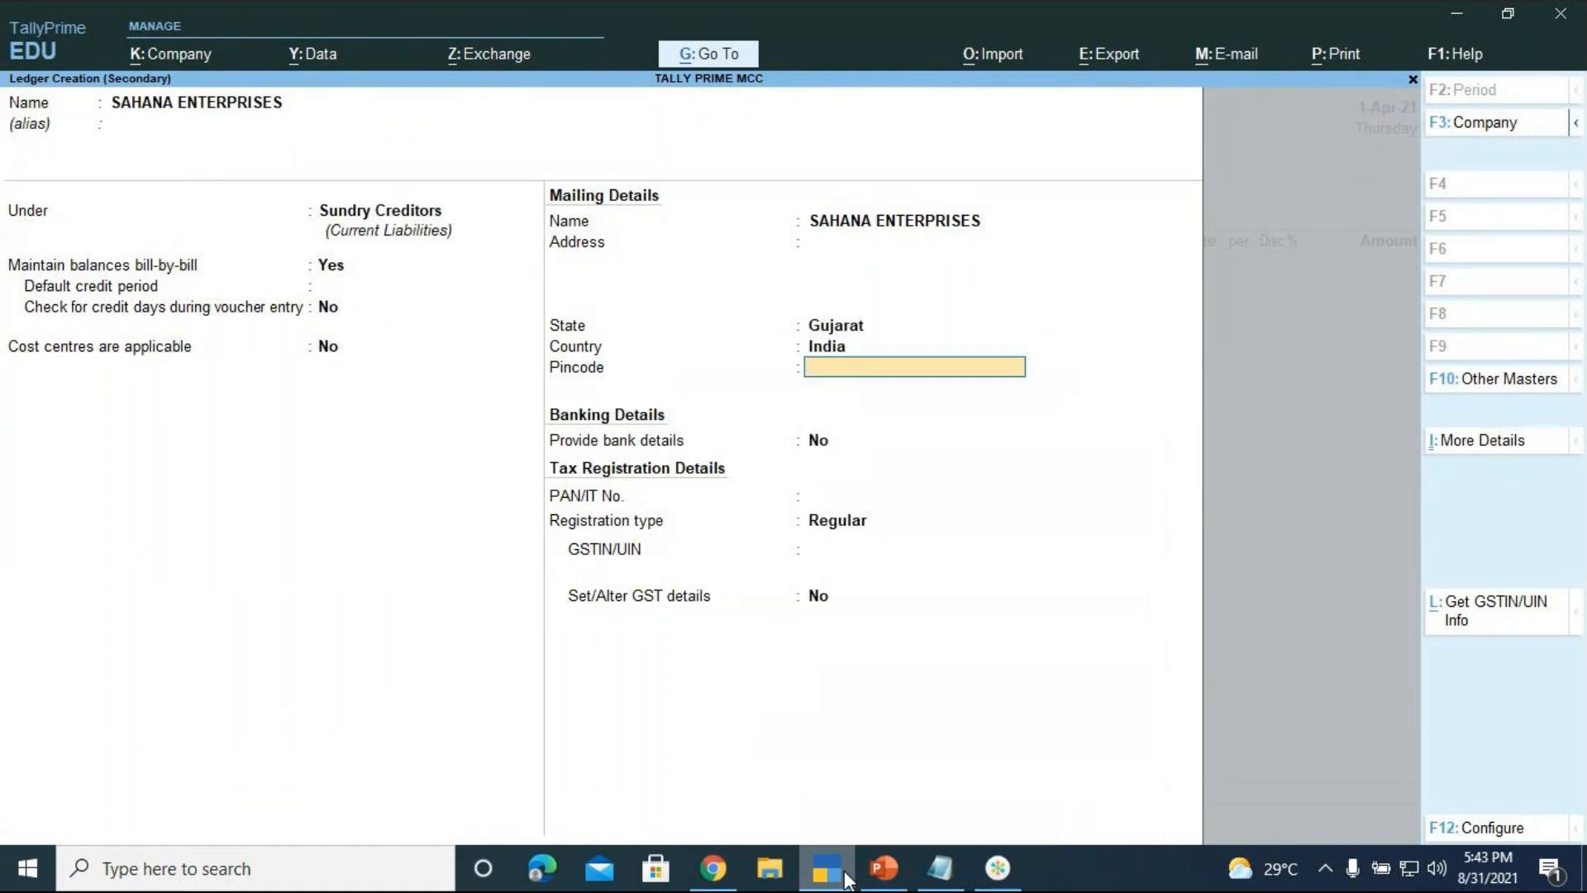
key("Return")
key("Return")
key("Return")
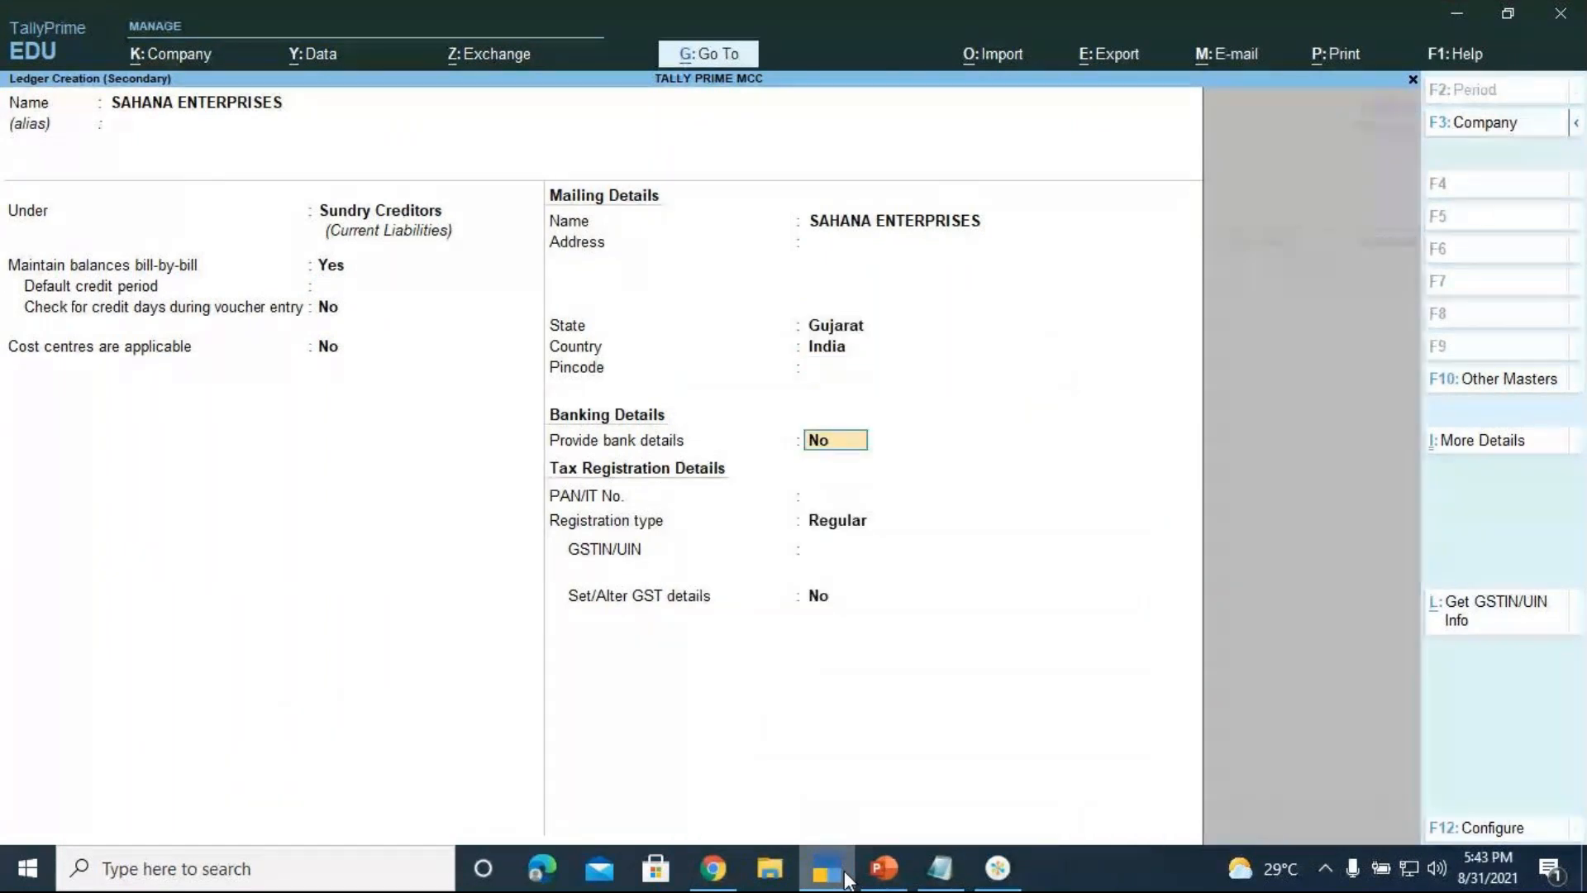
key("Return")
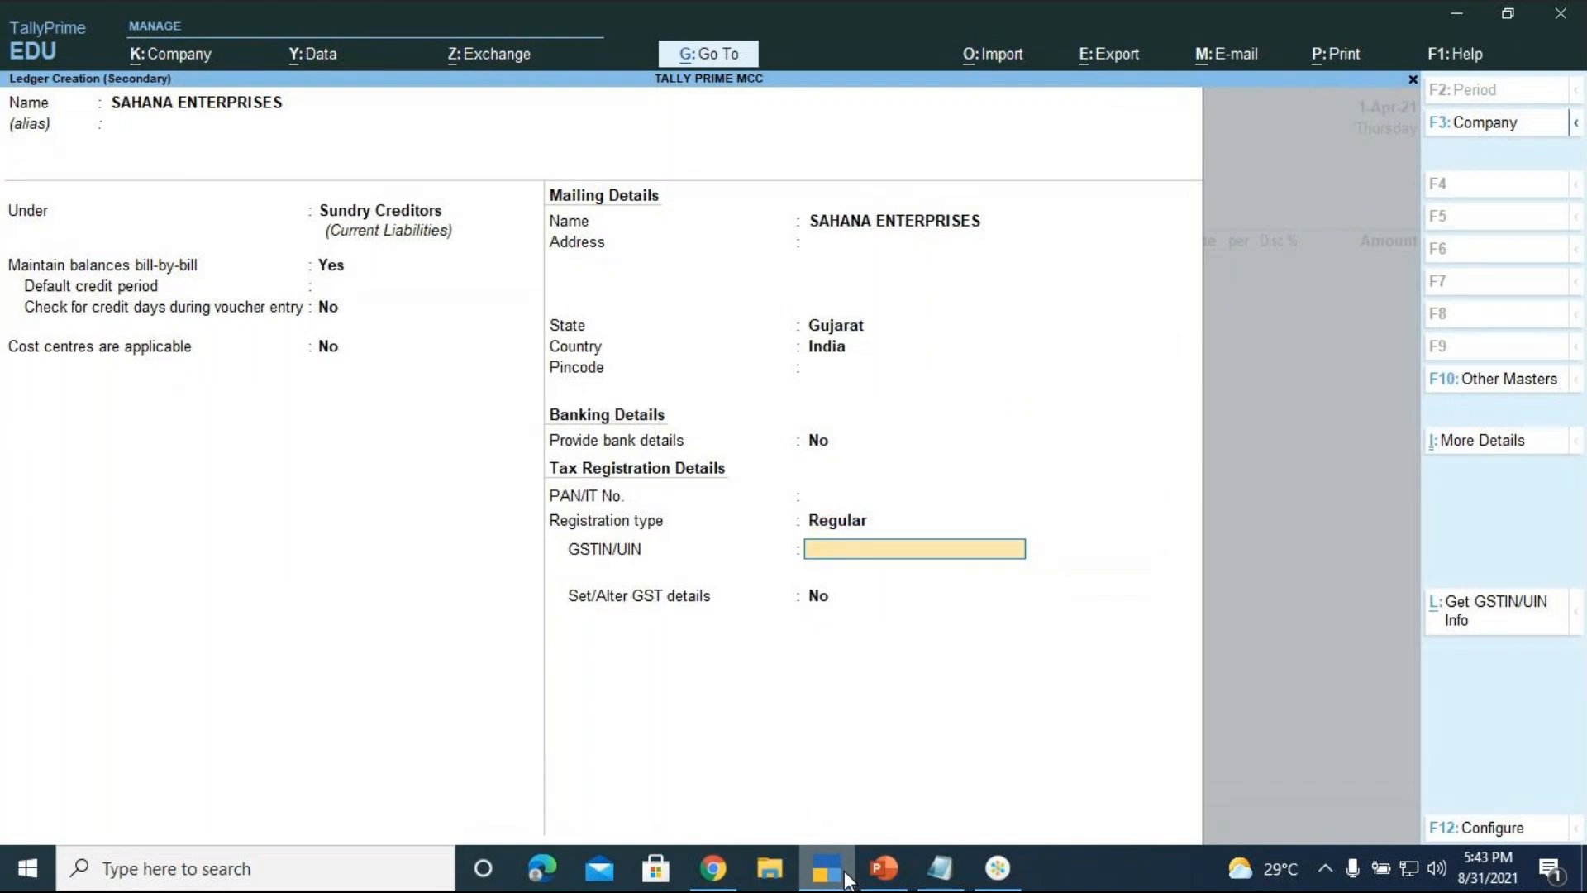
key("Return")
key("Return")
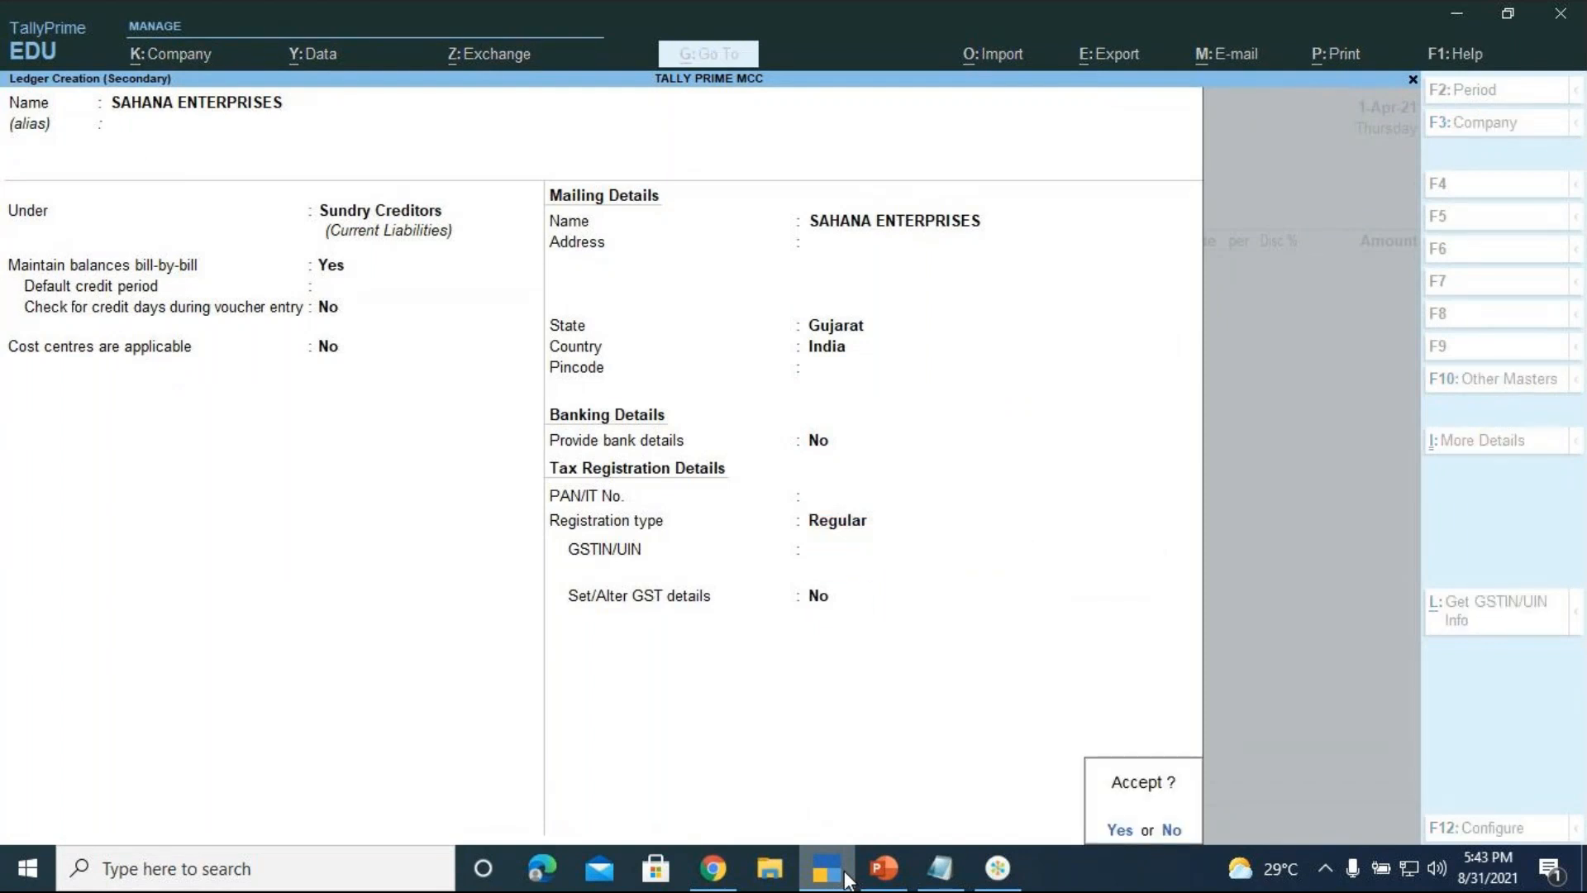
key("Return")
key("Return")
key("Return")
key("Return")
key("Return")
key("Return")
key("Return")
key("Return")
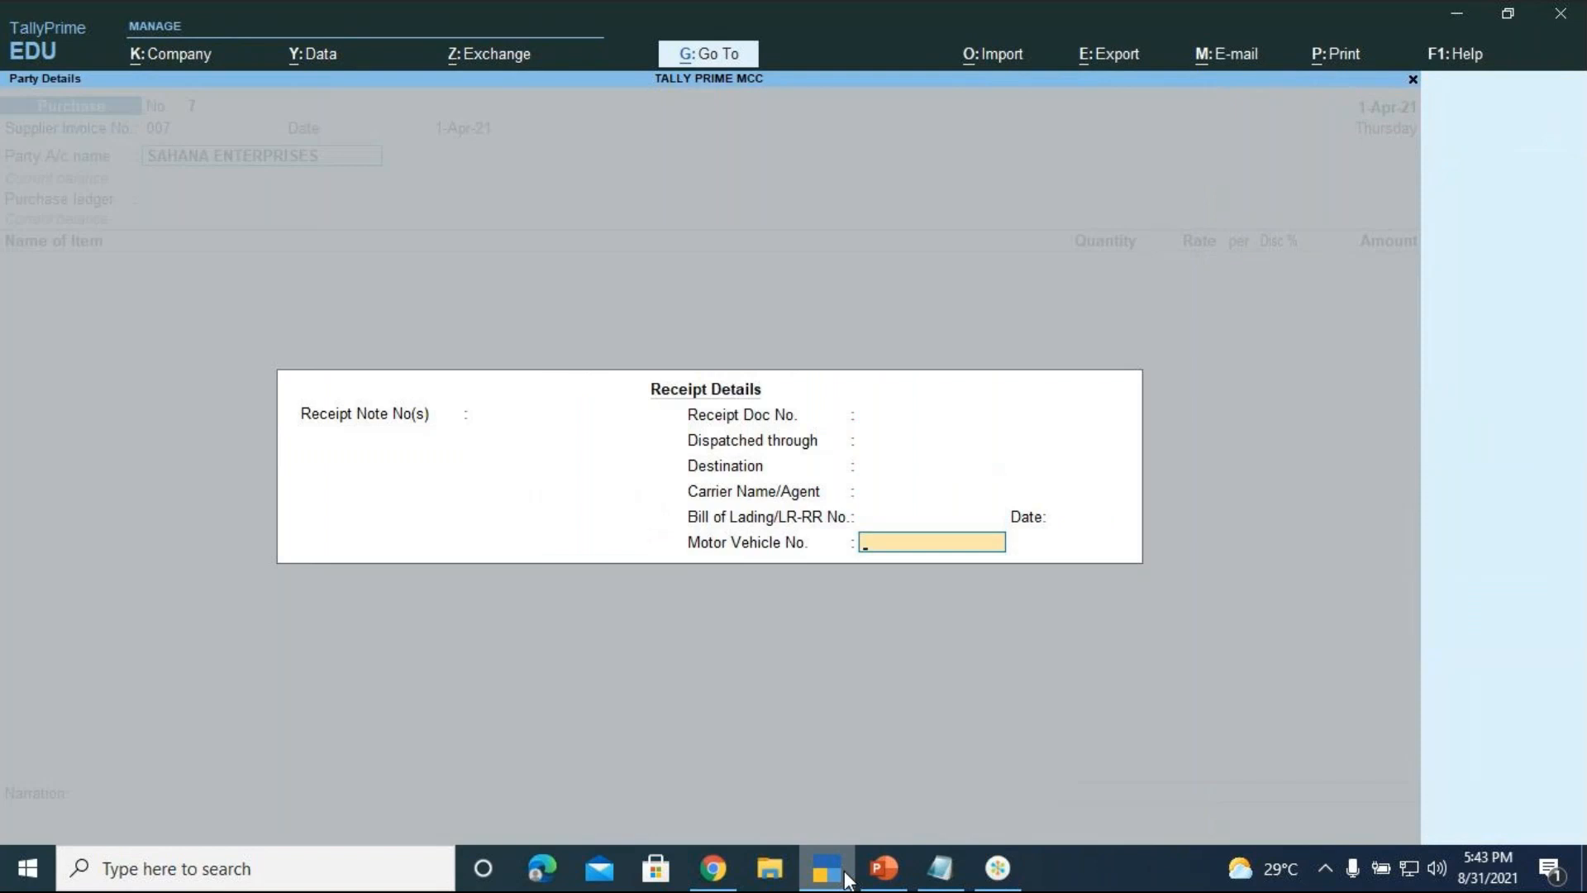
Confirm party details and give Purchase A/c the Interstate Purchase Taxable classification
key("Return")
key("Return")
key("Return")
key("Return")
key("Return")
key("Return")
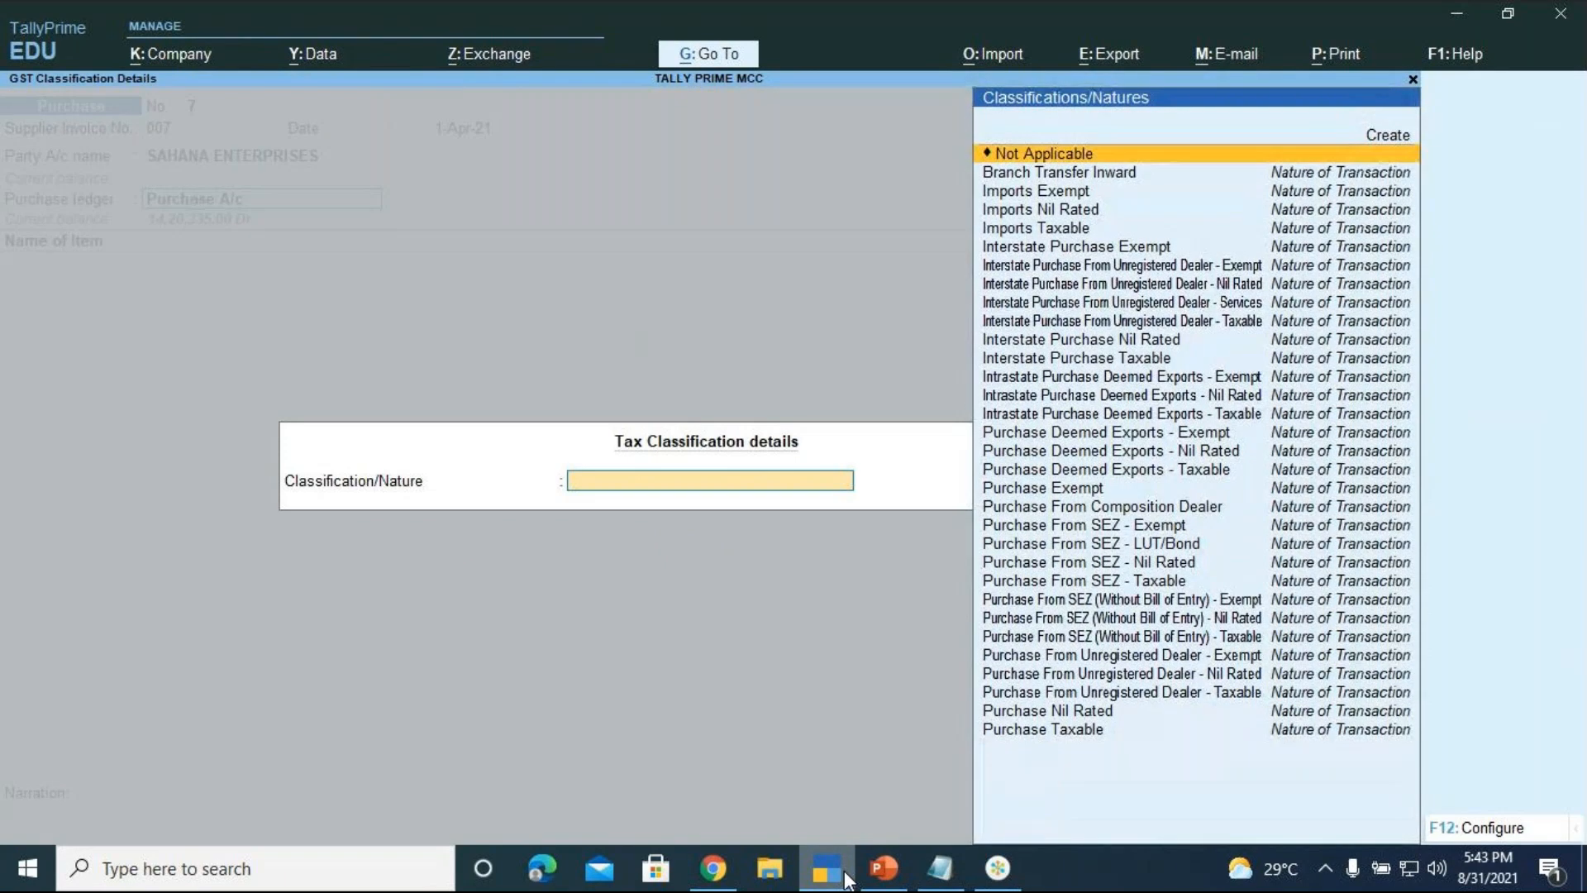
key("Down")
key("Down")
key("Down")
key("Down")
key("Down")
key("Down")
key("Down")
key("Down")
key("Down")
key("Down")
key("Down")
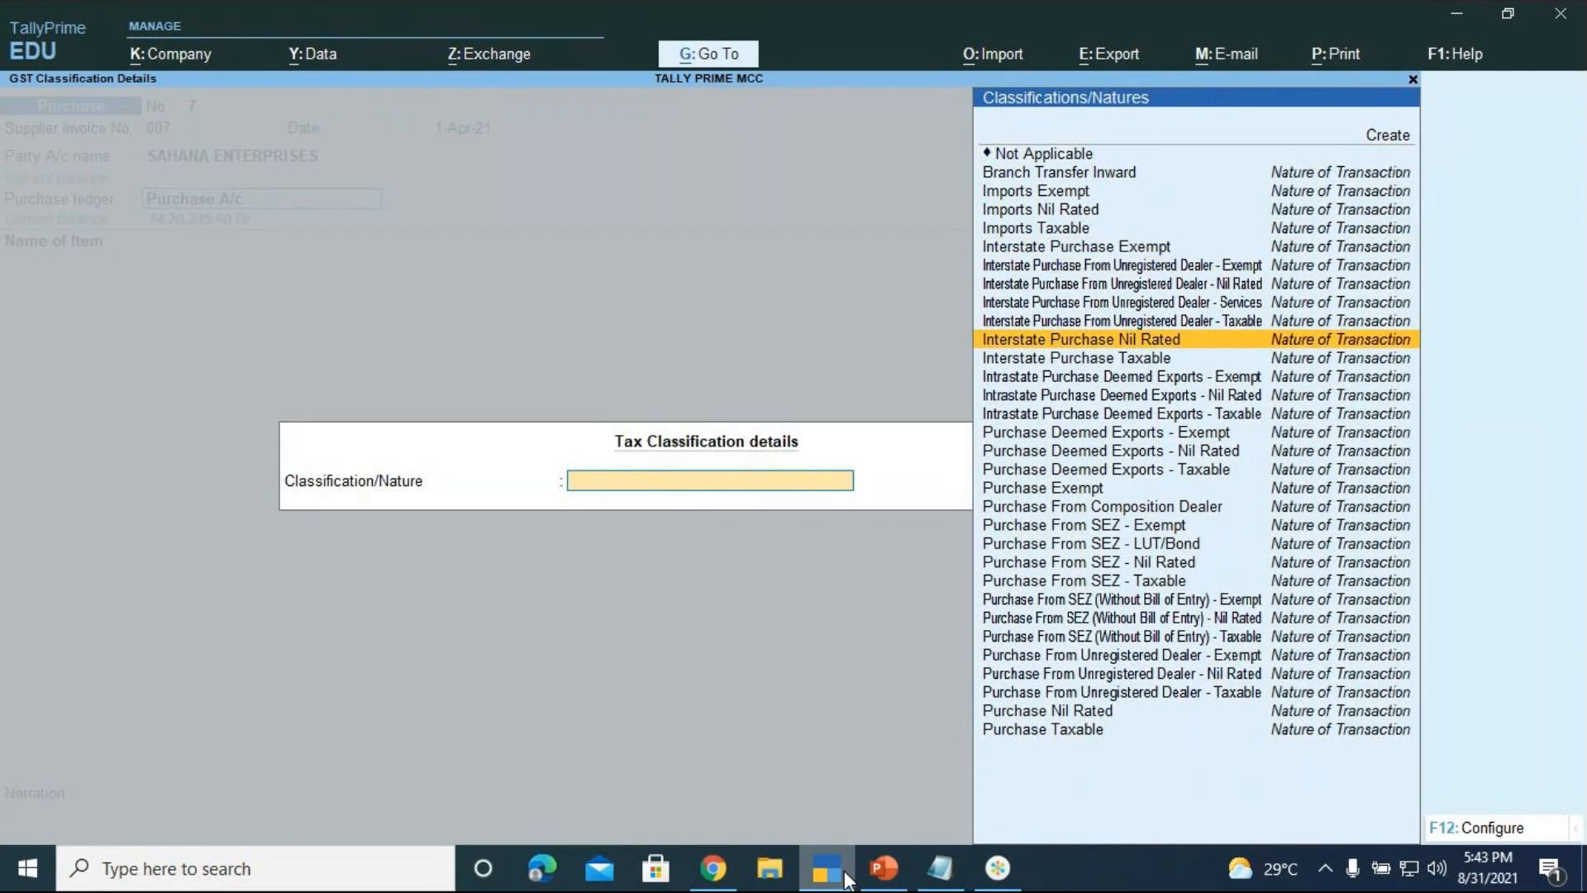
key("Return")
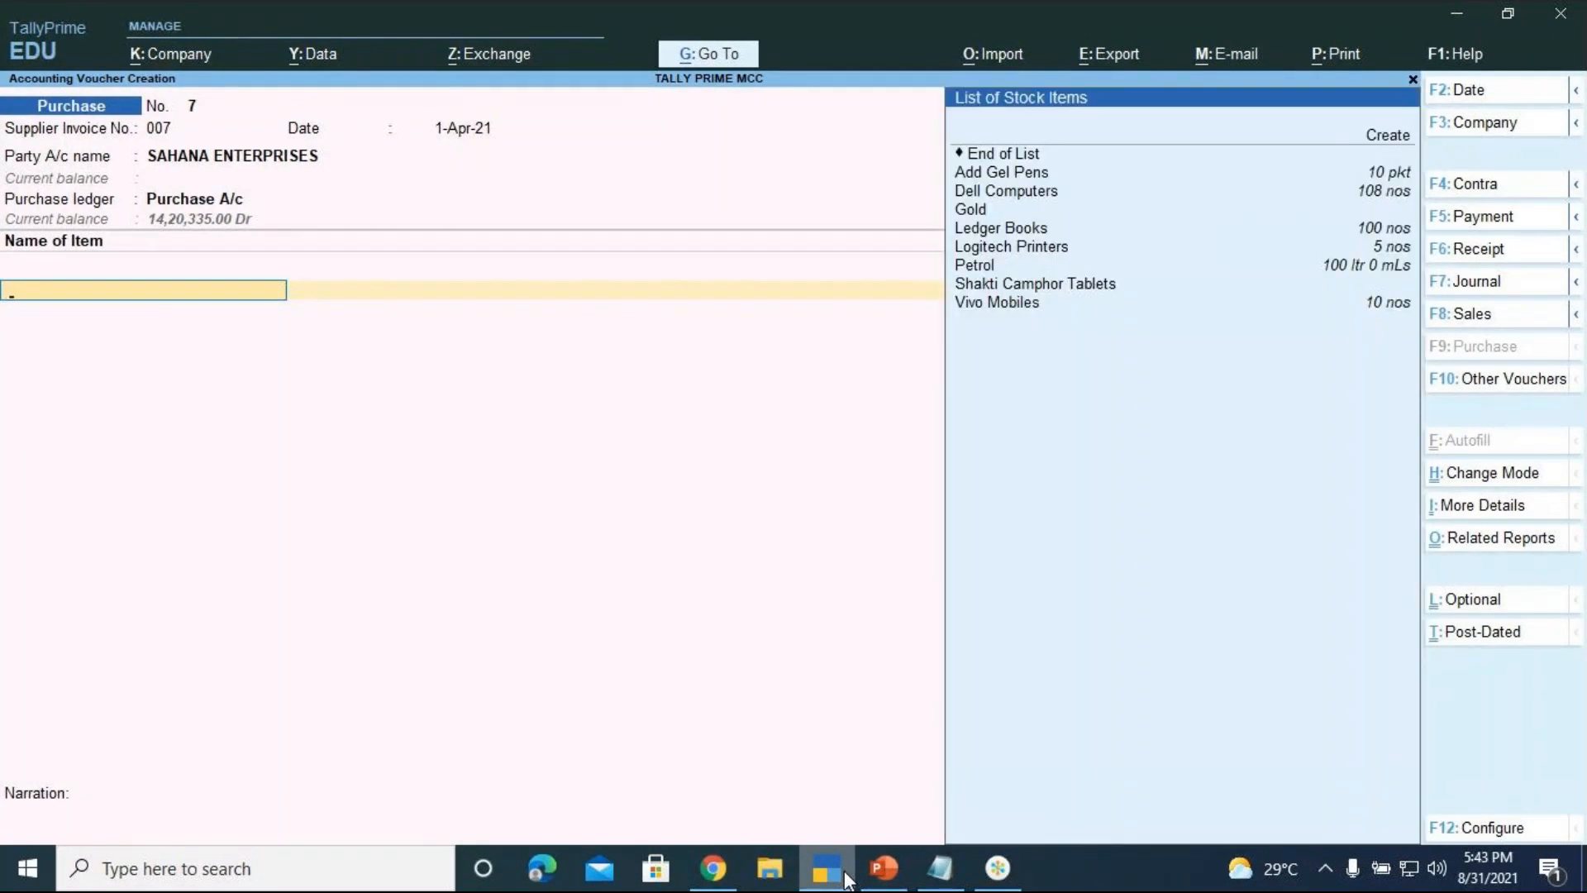
Select Ledger Books as the first stock item
key("Up")
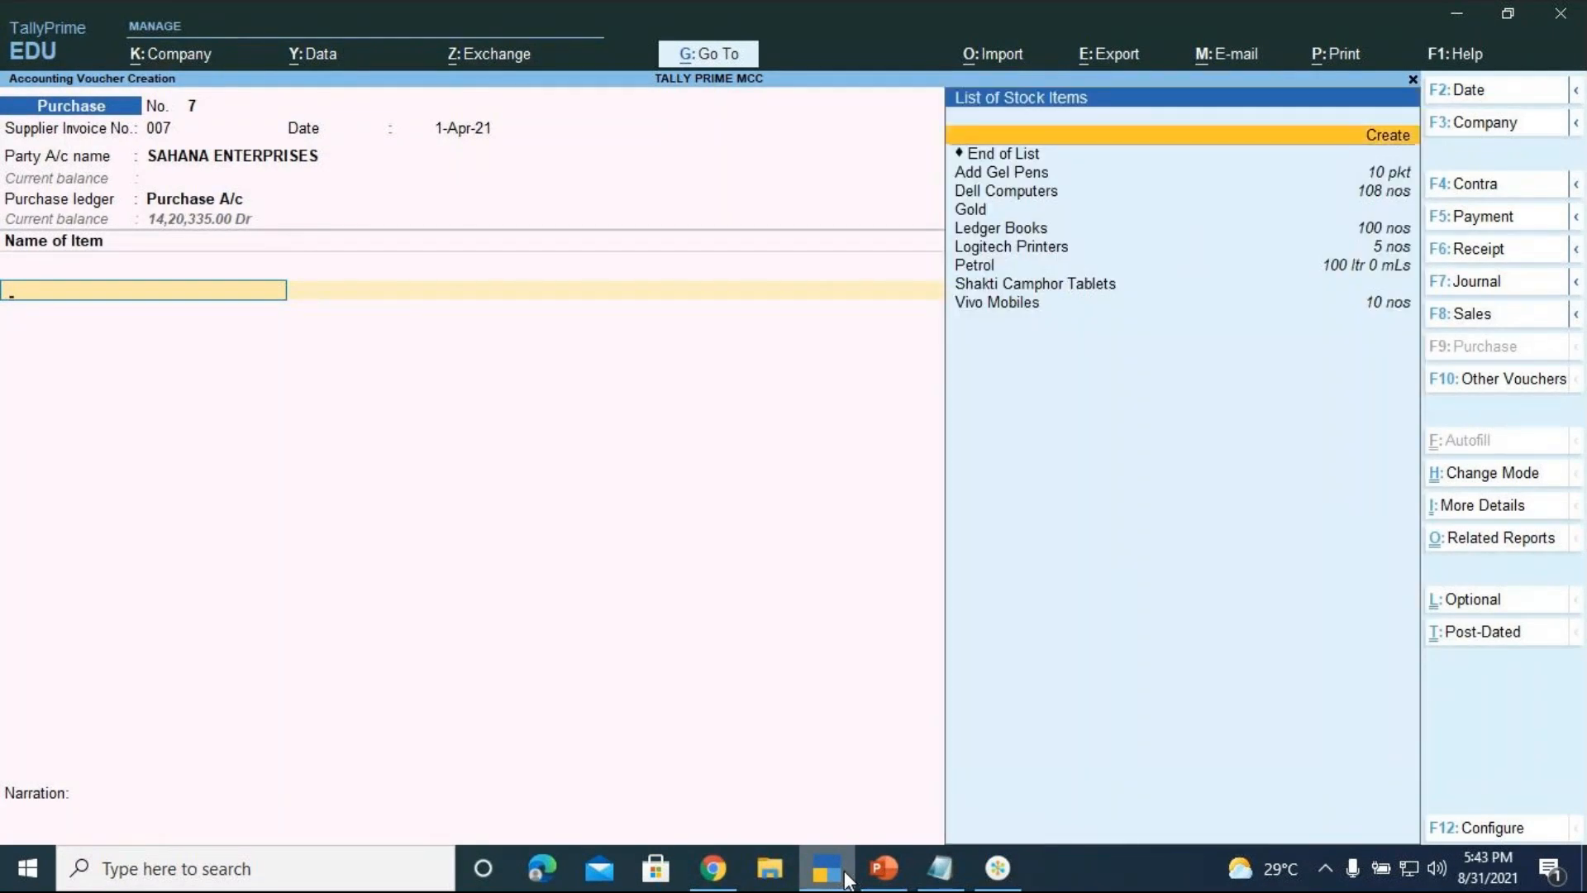
key("Down")
key("Down")
key("Down")
key("Down")
key("Down")
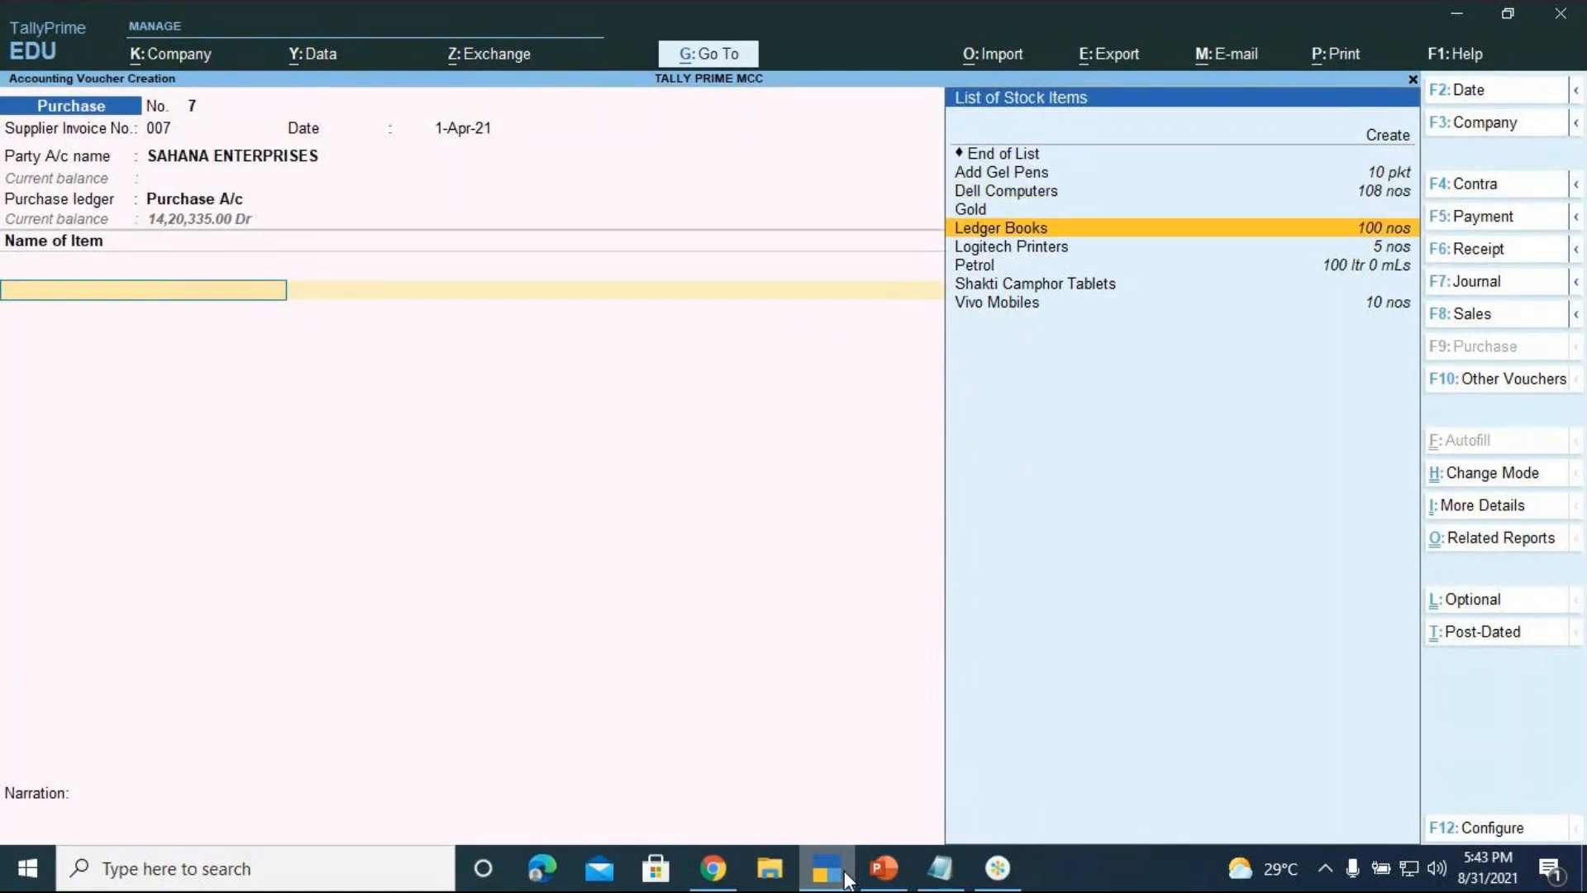
key("Return")
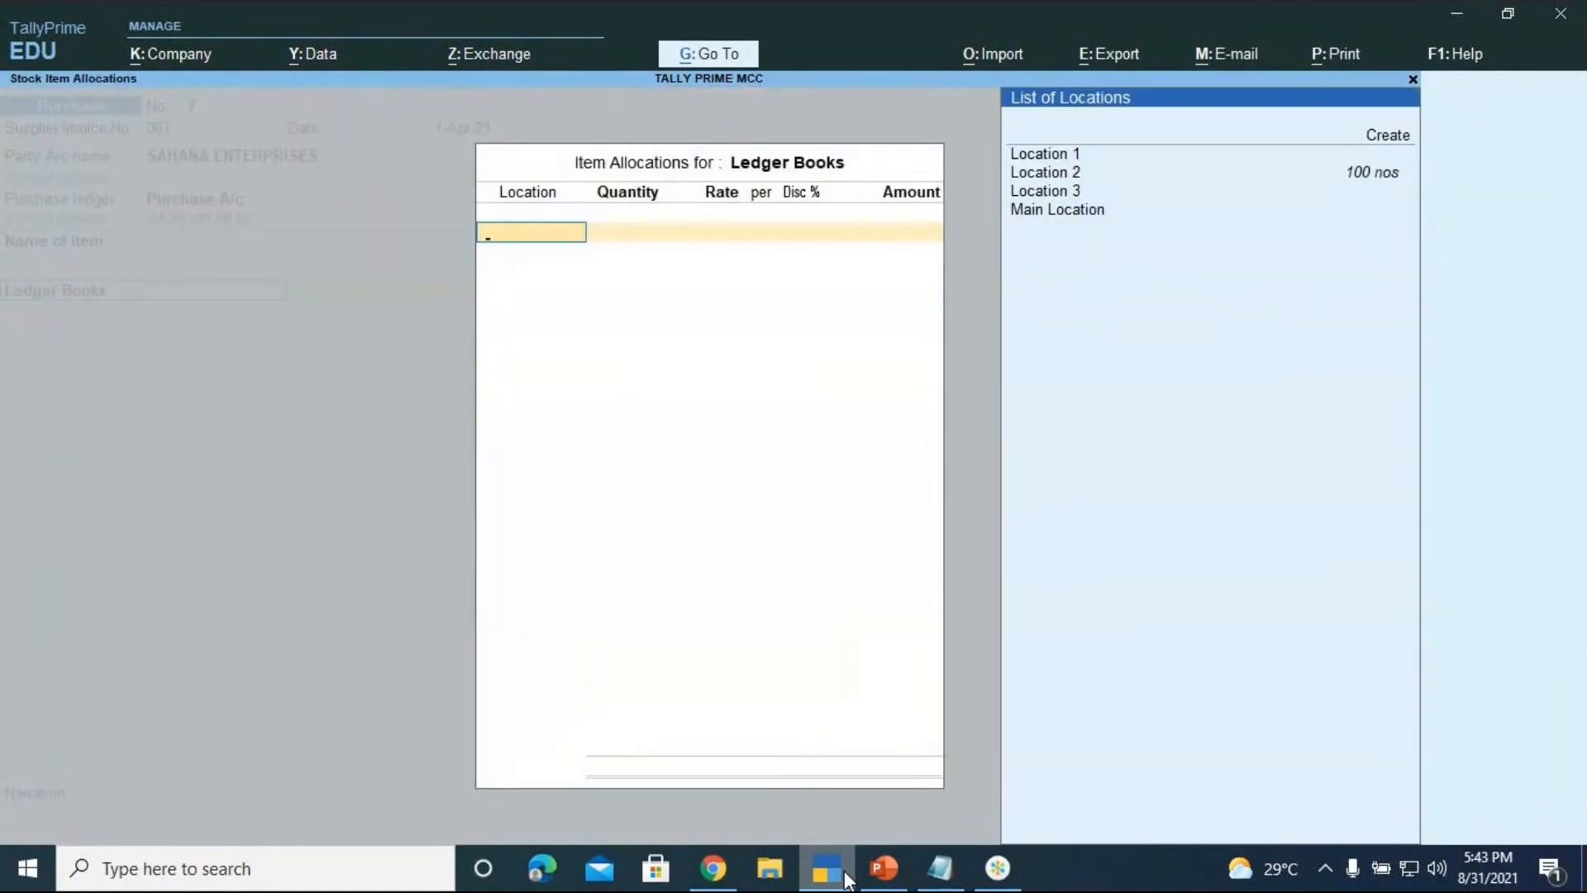
Allocate Ledger Books to Location 2: quantity 200 at rate 150, for 30,000
key("Down")
key("Down")
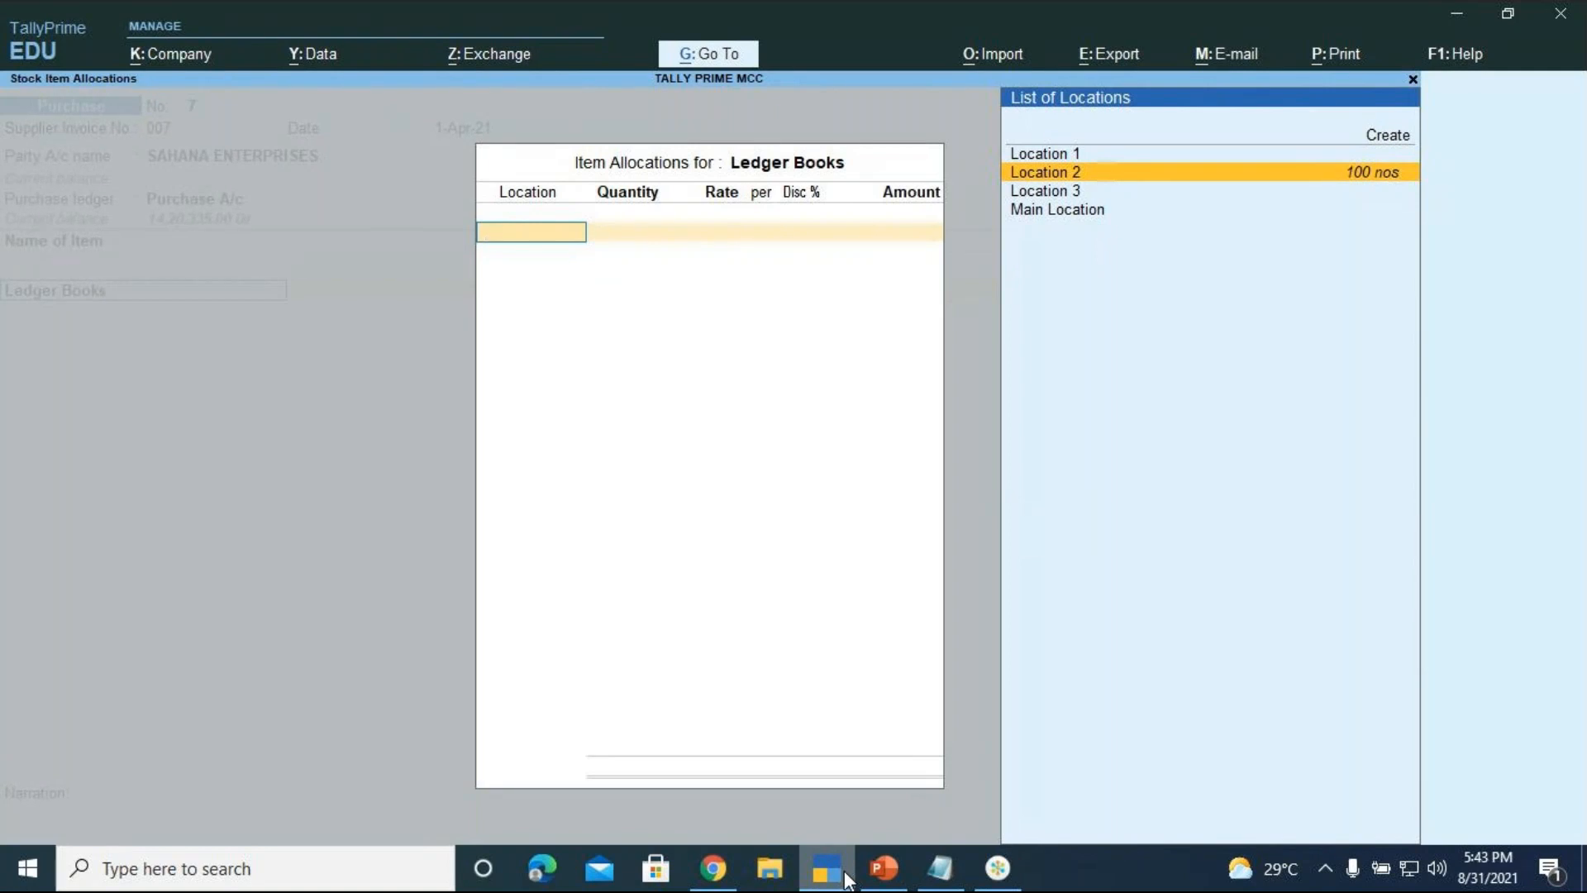
key("Return")
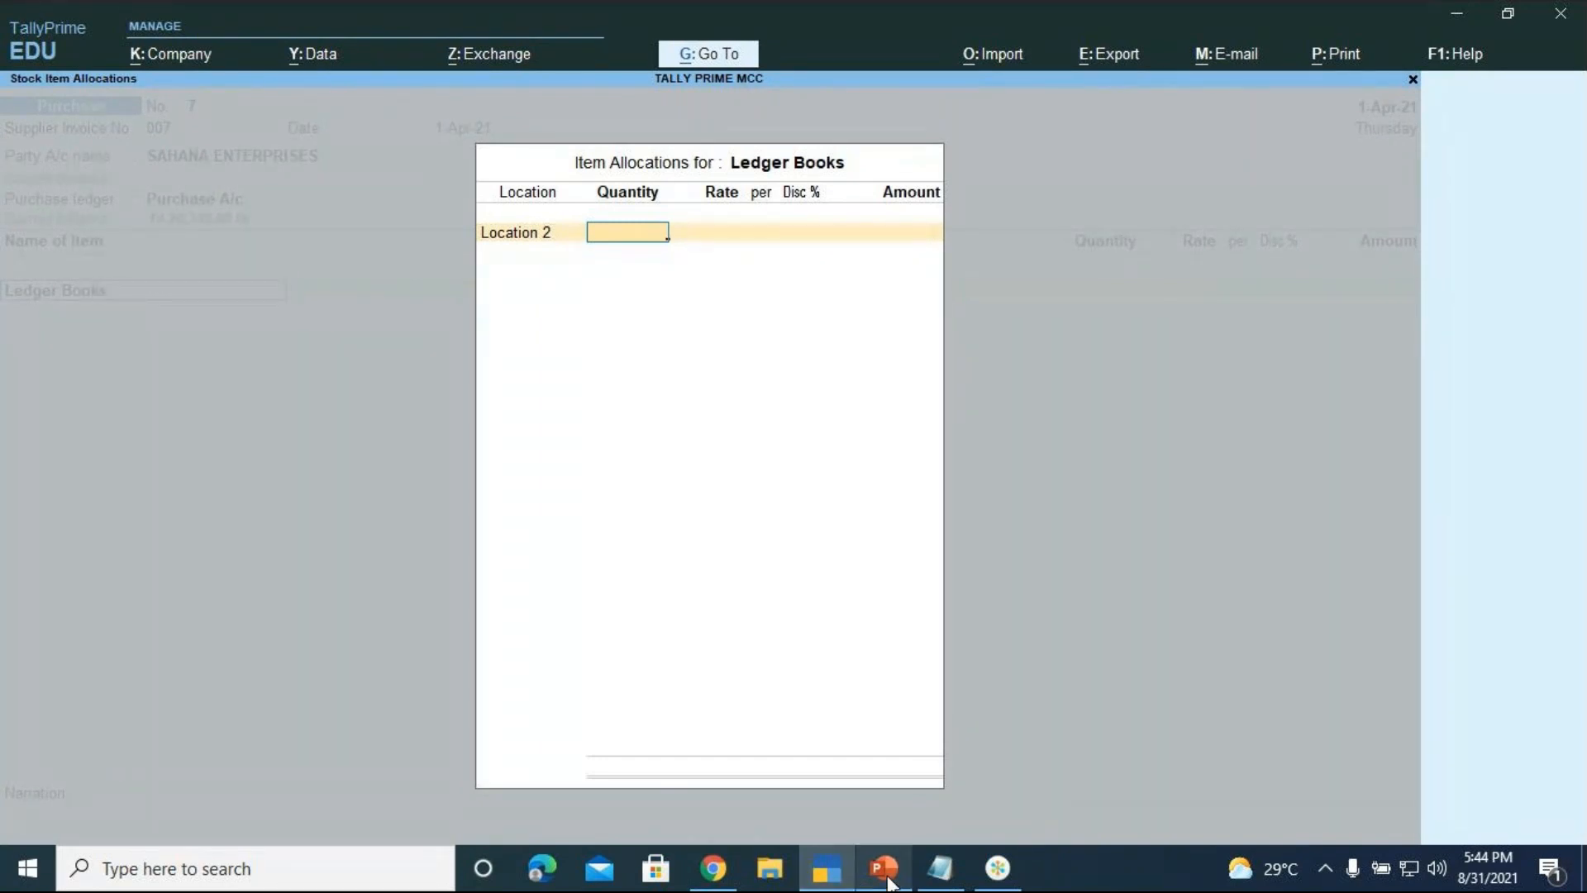
left_click(884, 868)
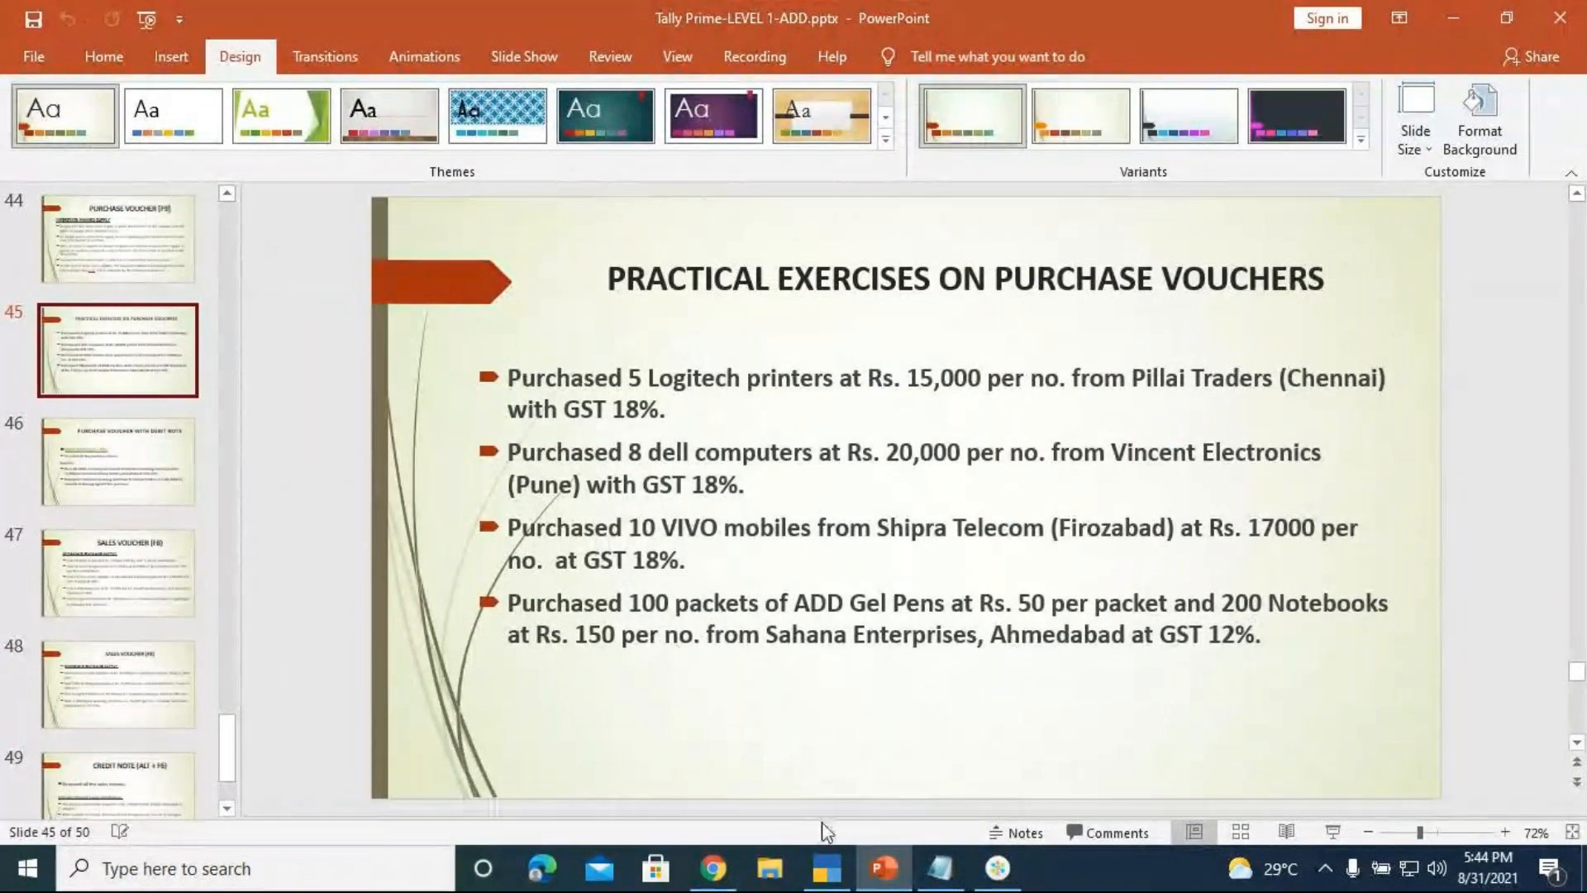
left_click(841, 872)
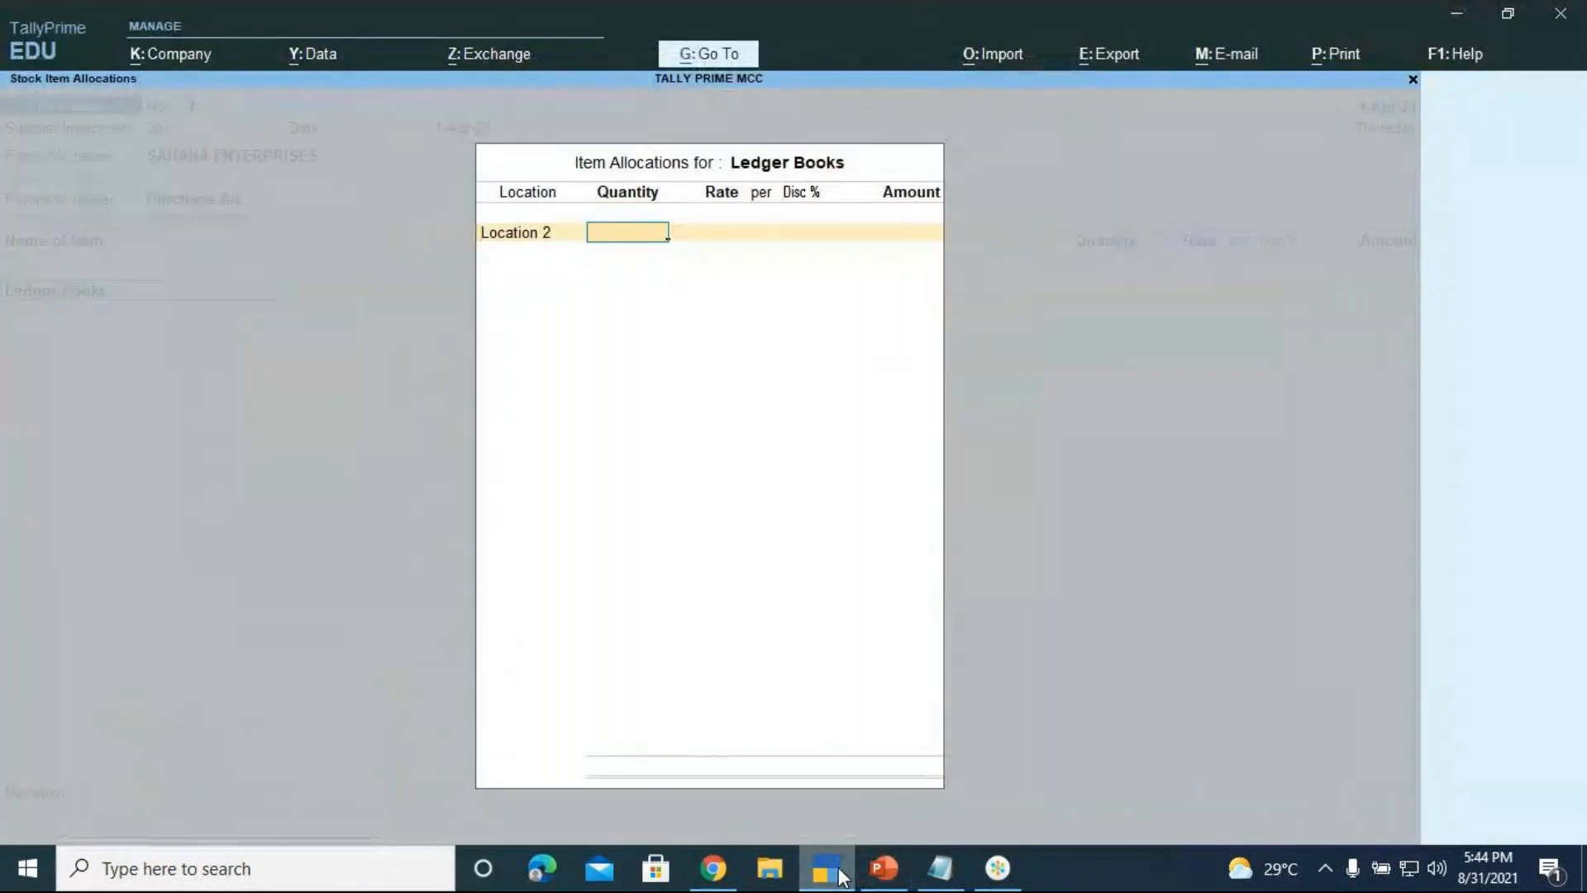
type("200")
key("Return")
type("150")
key("Return")
key("Return")
key("Return")
key("Return")
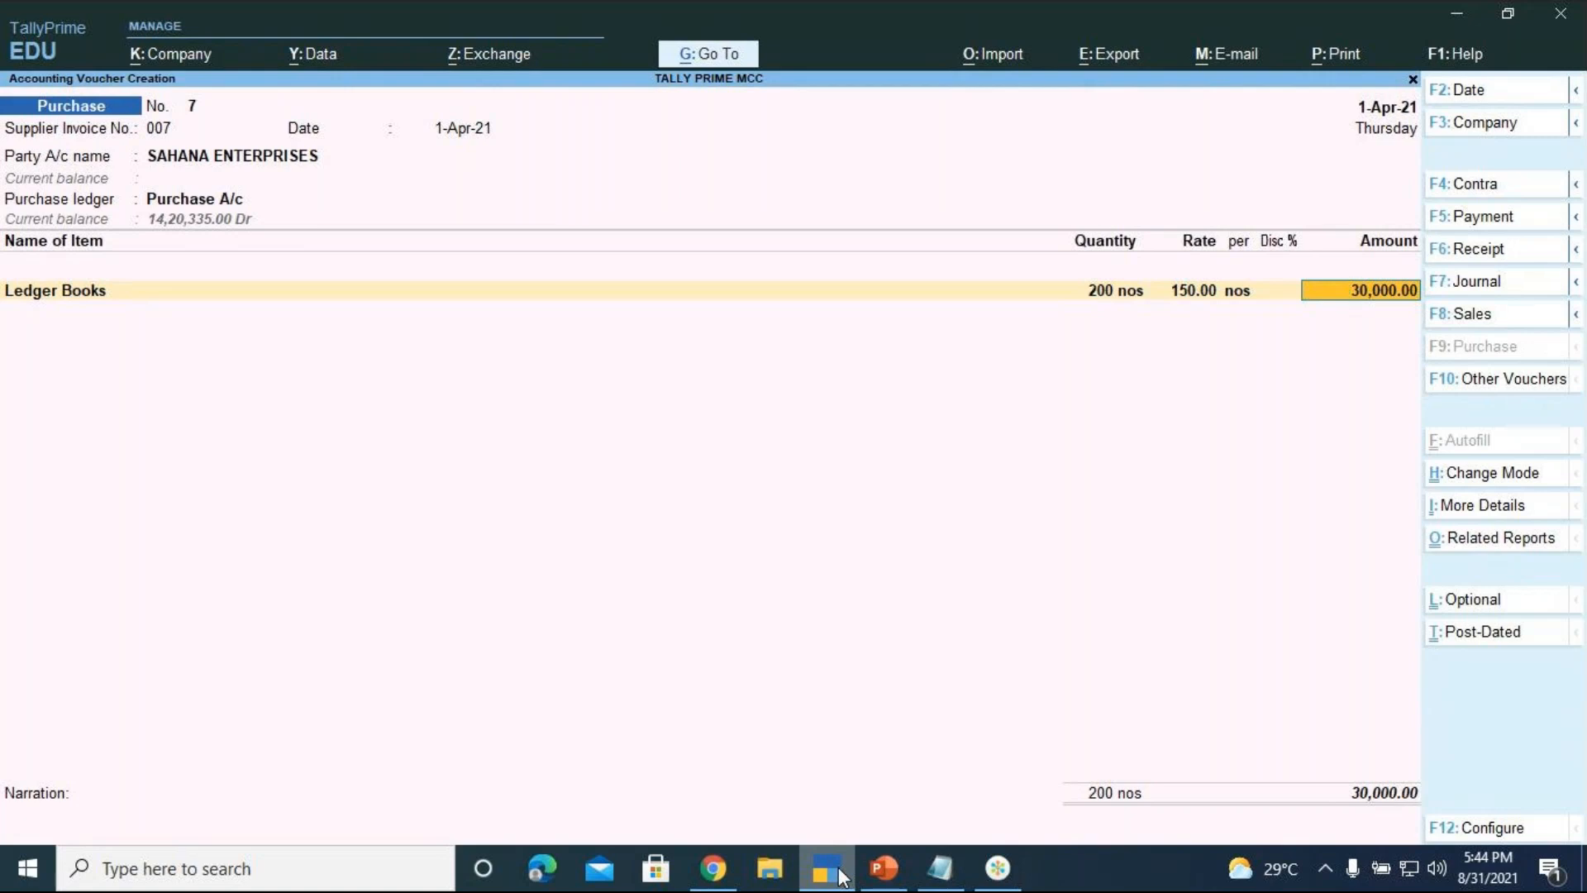
Accept the 30,000 Ledger Books amount and add Add Gel Pens from Location 3
key("Return")
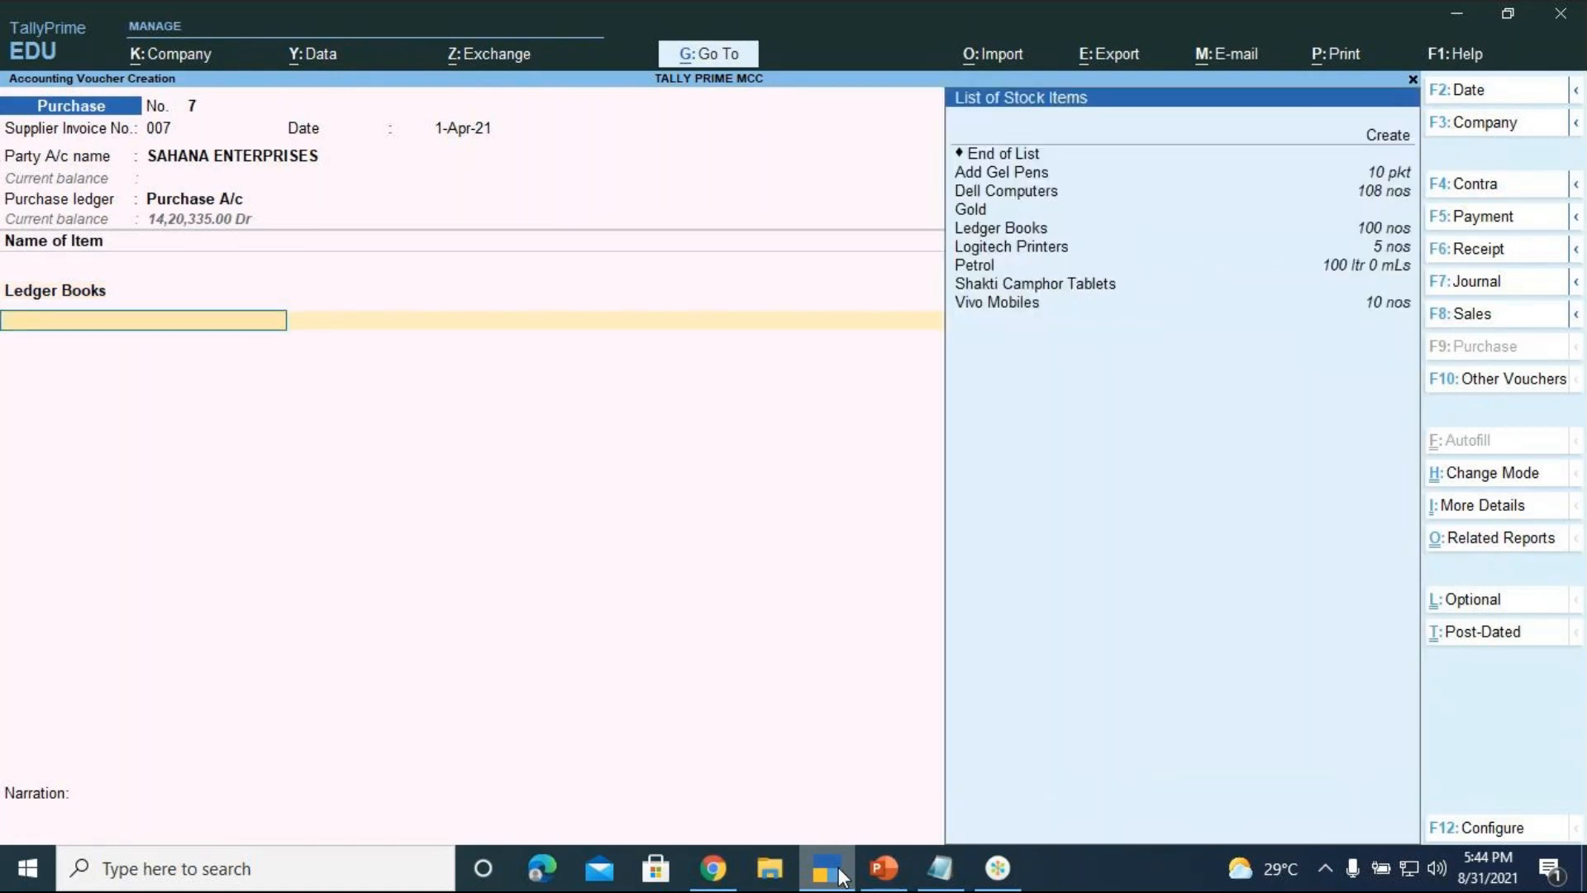
key("Down")
key("Down")
key("Down")
key("Return")
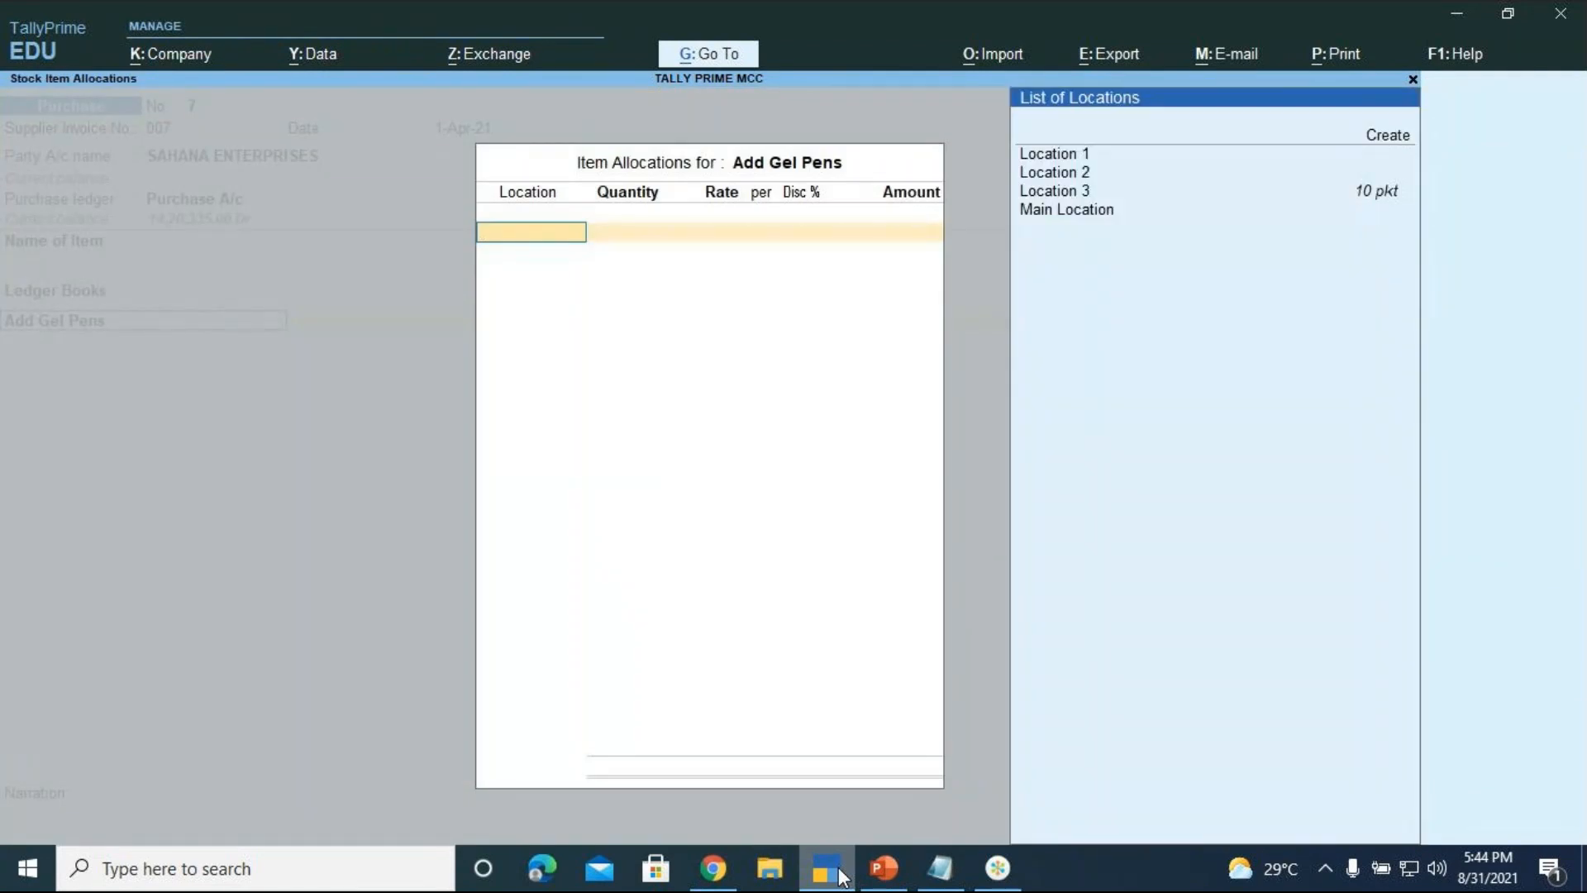
key("Down")
key("Down")
key("Down")
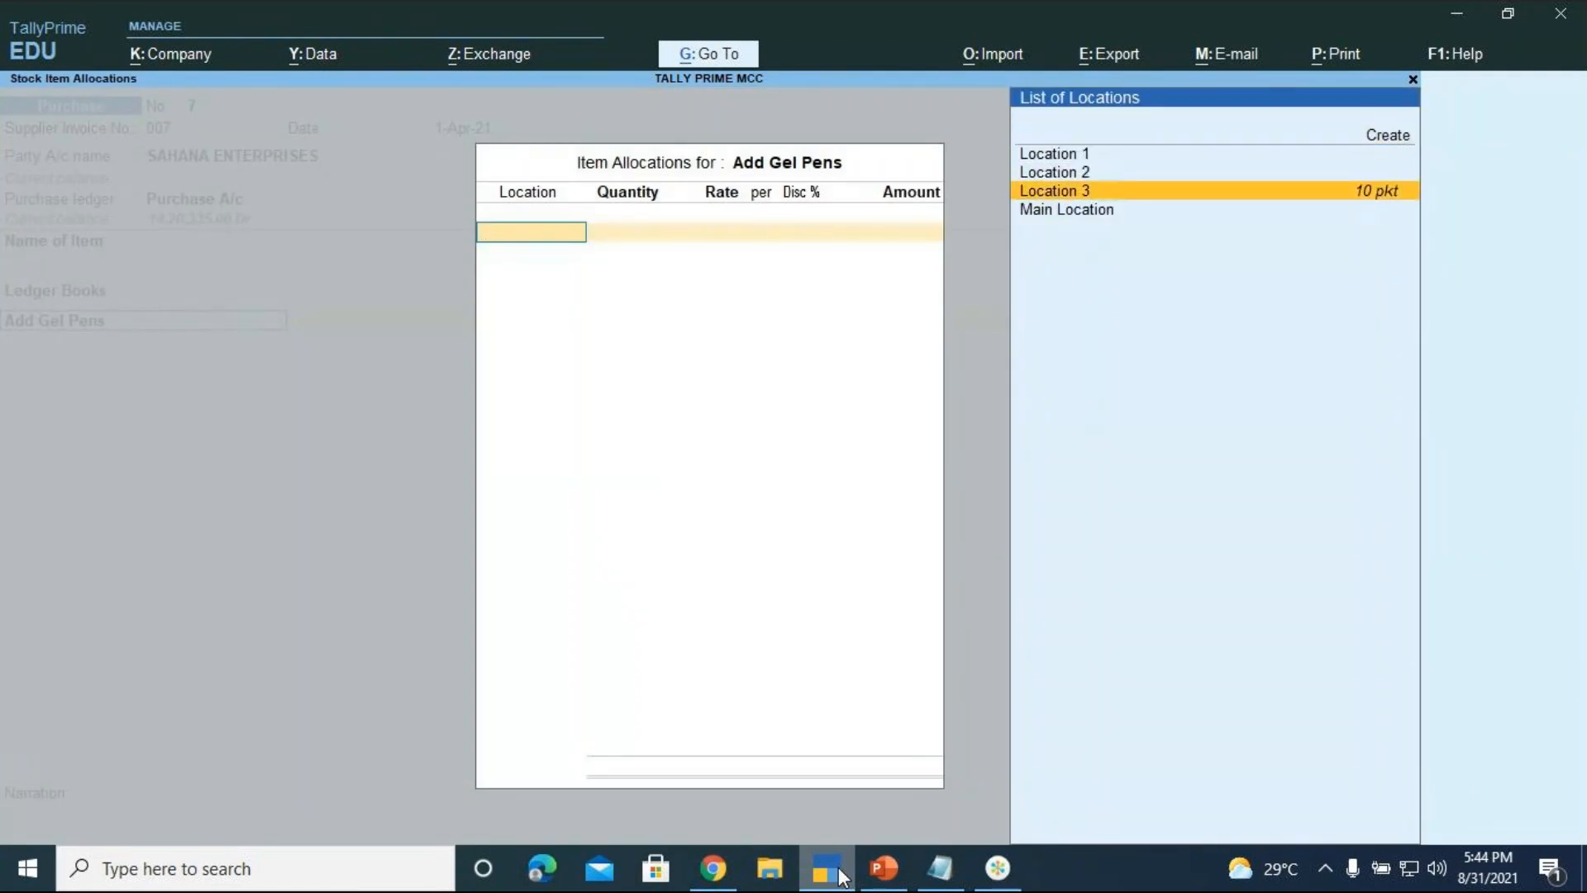
key("Return")
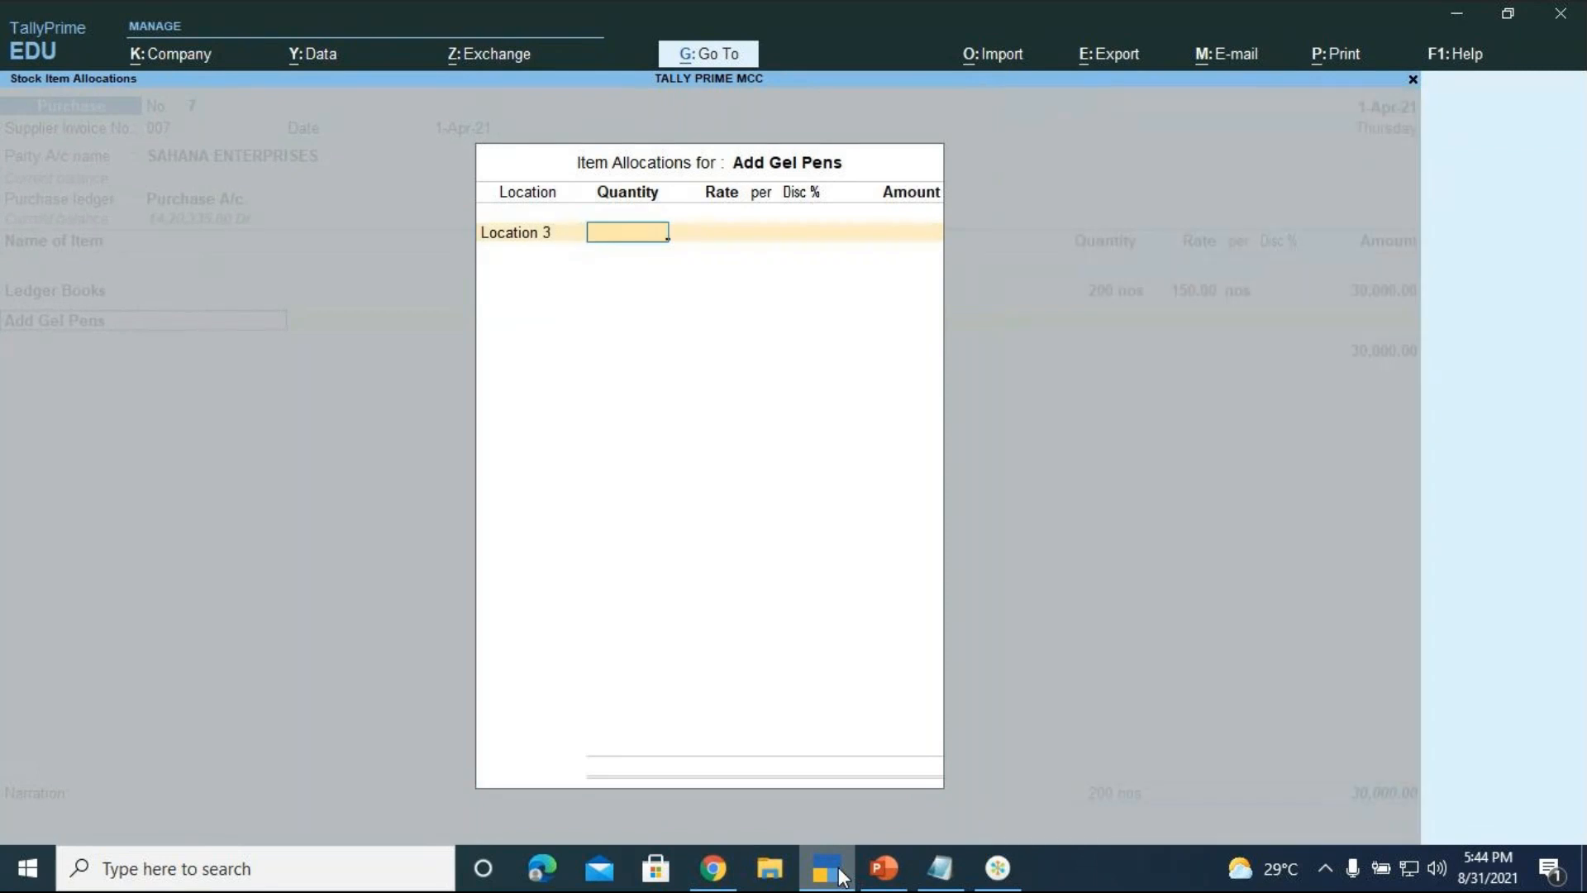
Enter 100 pkt of gel pens at rate 50, for 5,000
left_click(881, 877)
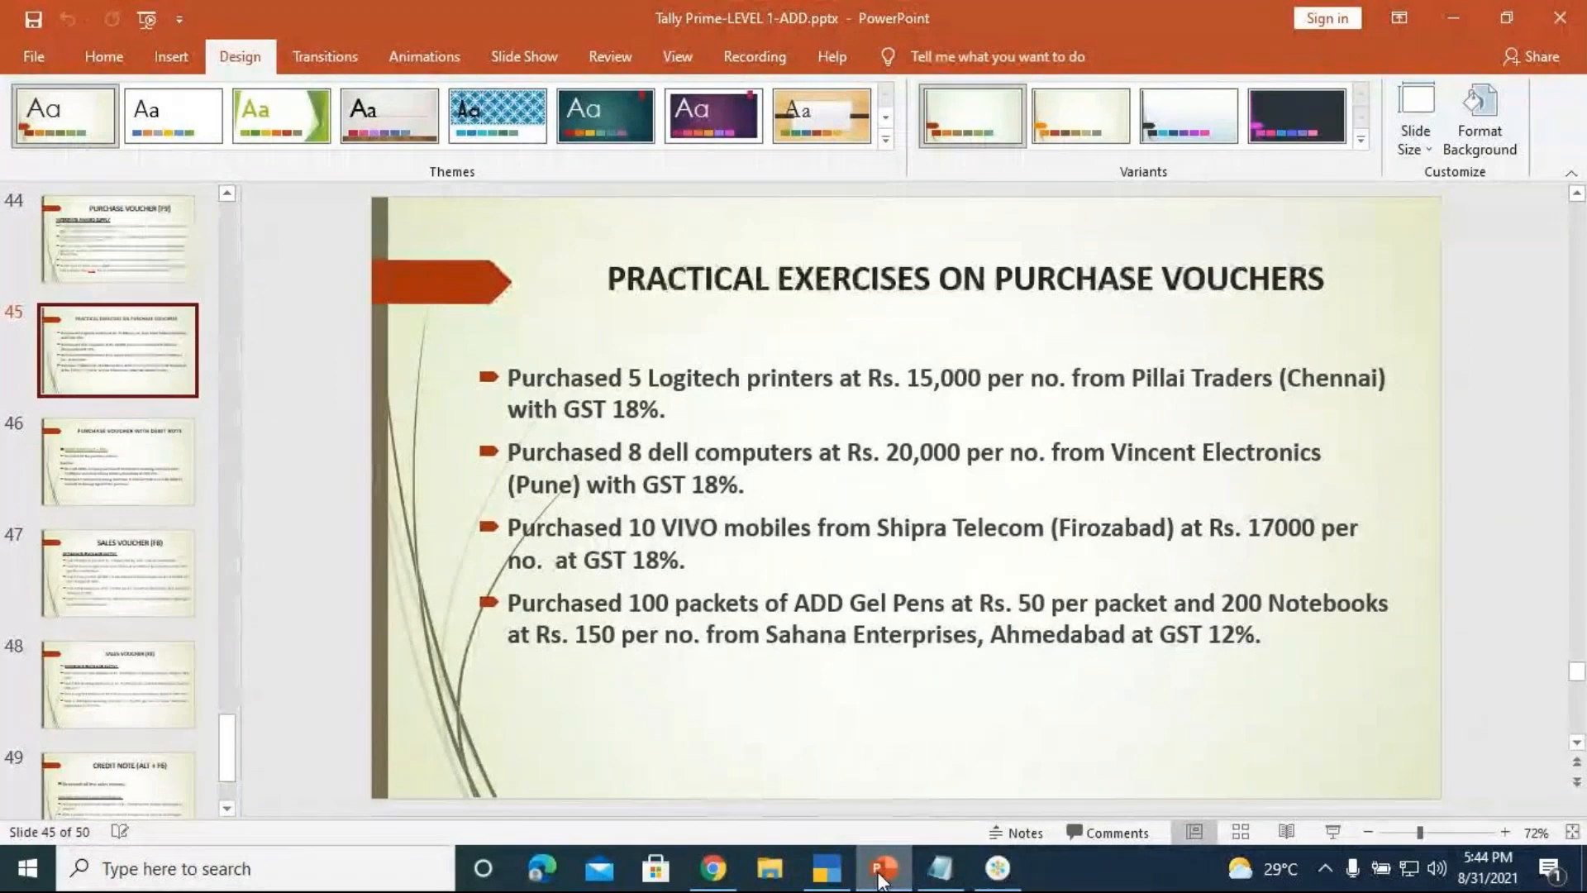
left_click(830, 877)
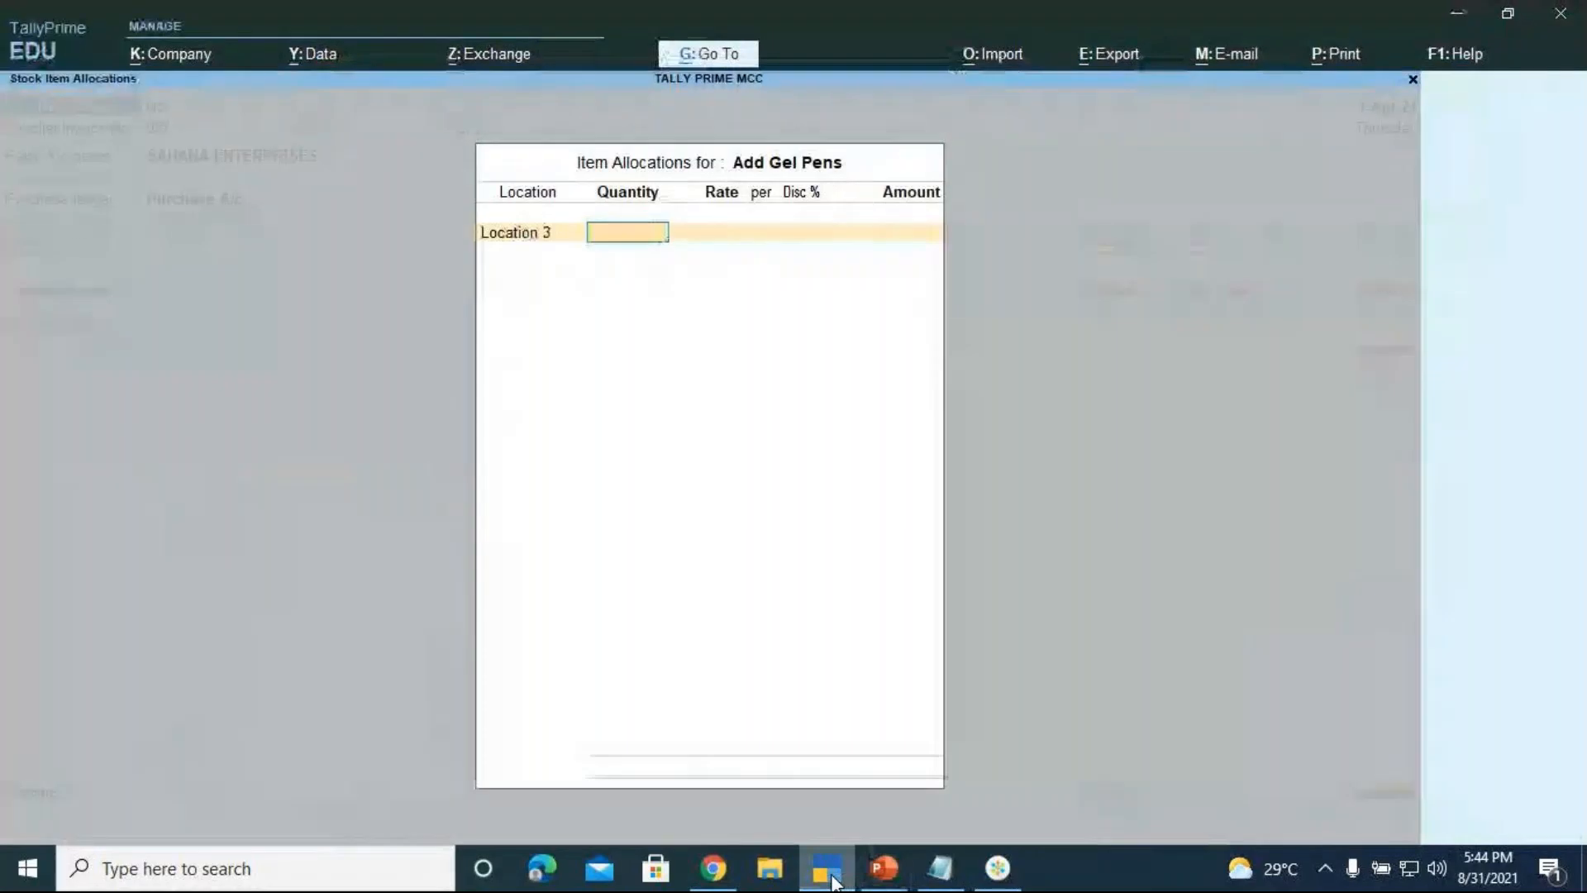
type("100")
key("Return")
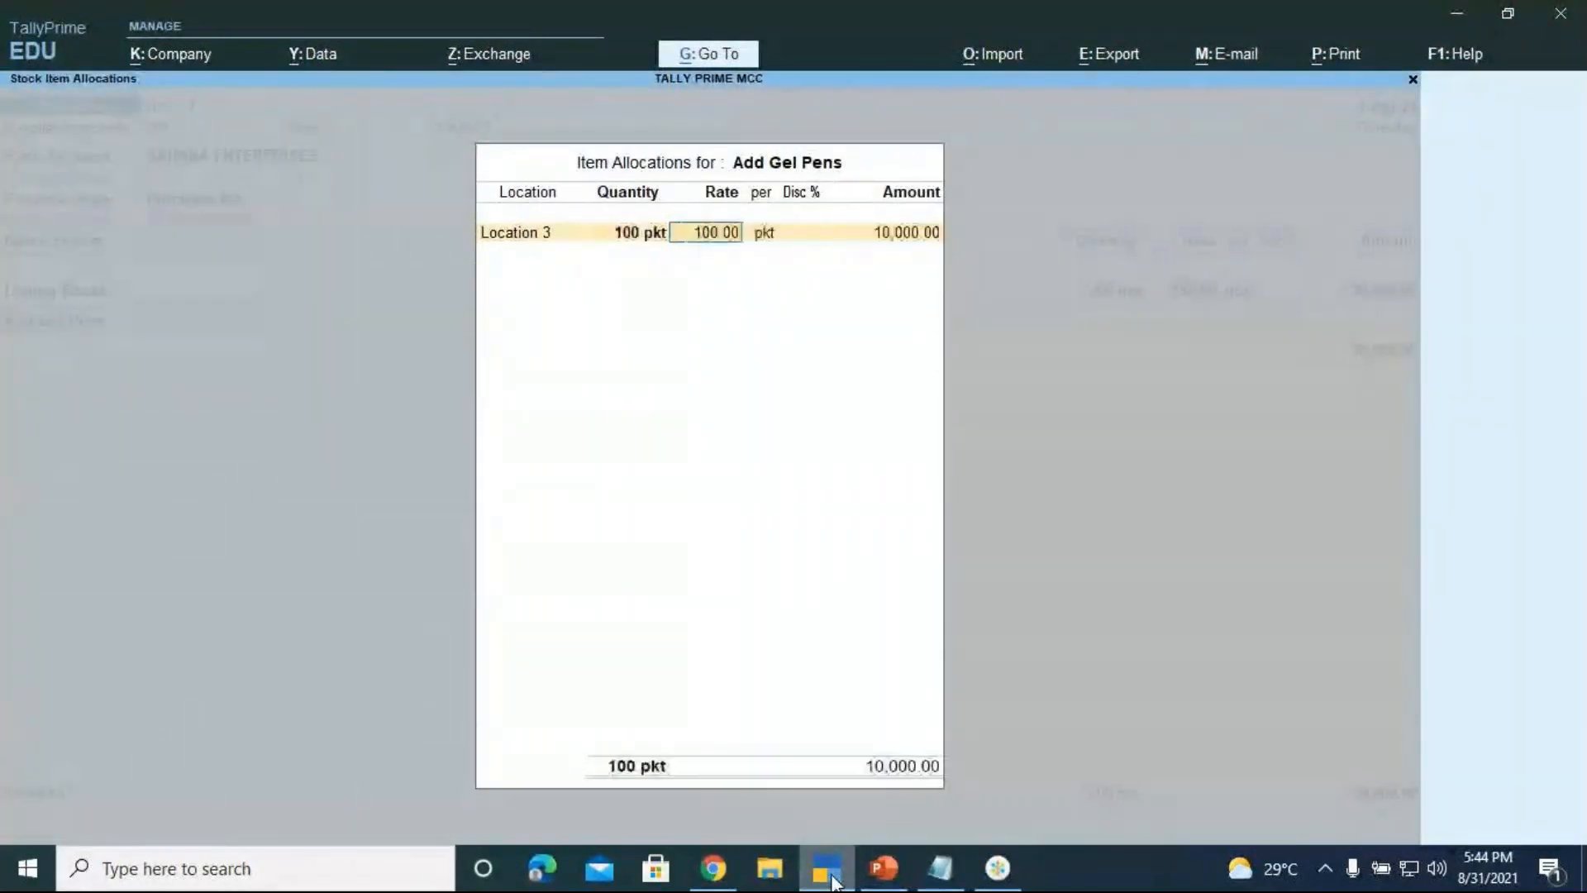
type("50")
key("Return")
key("Return")
key("Return")
key("Return")
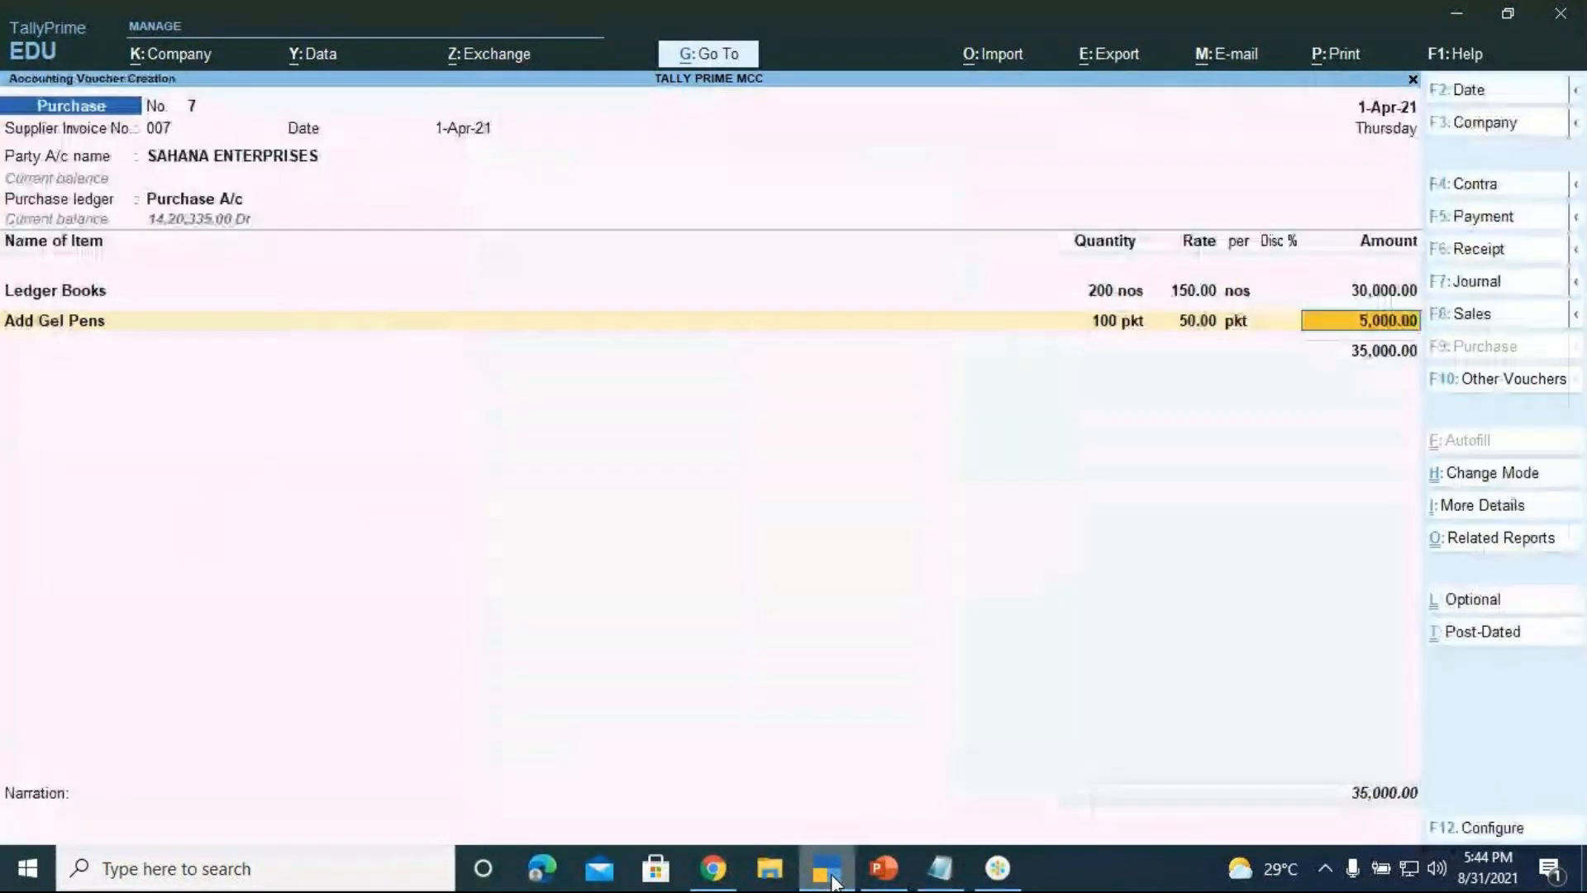
key("Return")
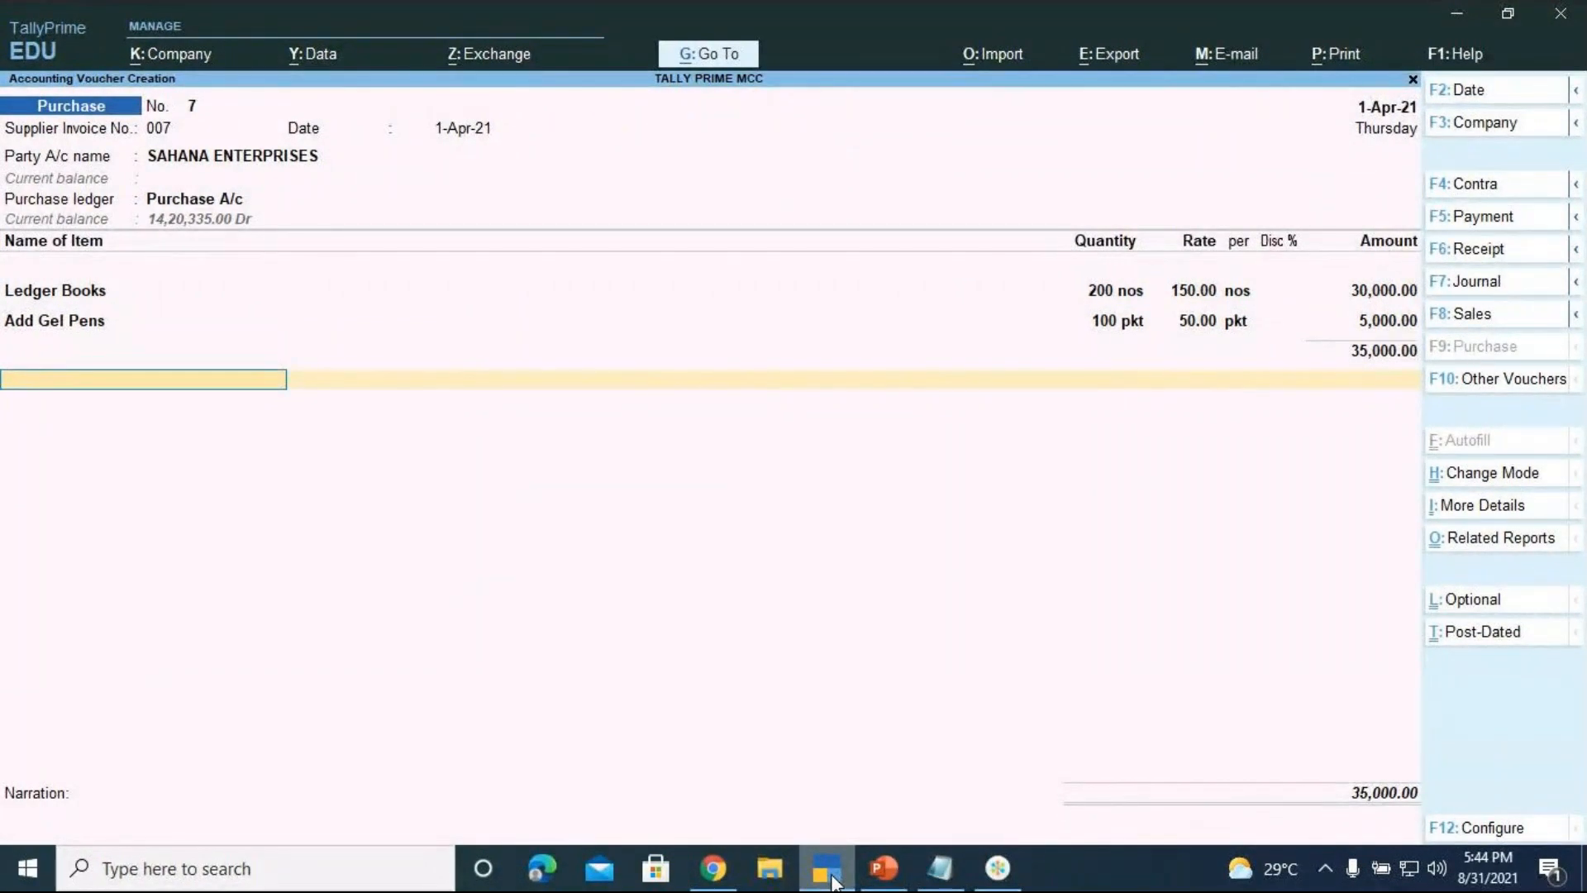
Add the IGST ledger at 4,200, bringing the voucher total to 39,200
type("IGST")
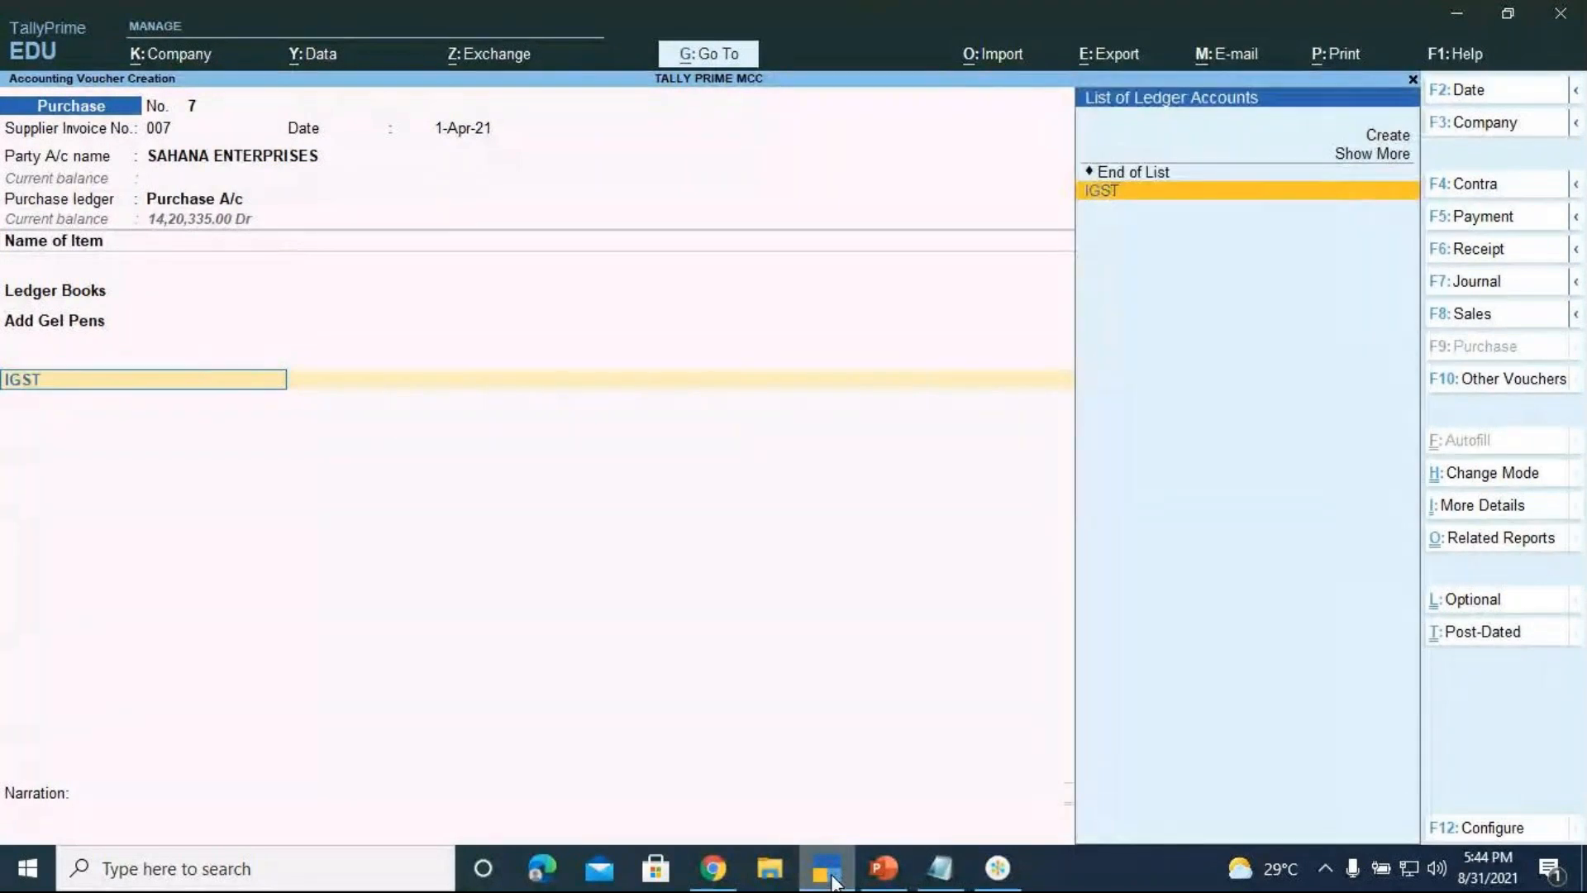
key("Return")
key("Return")
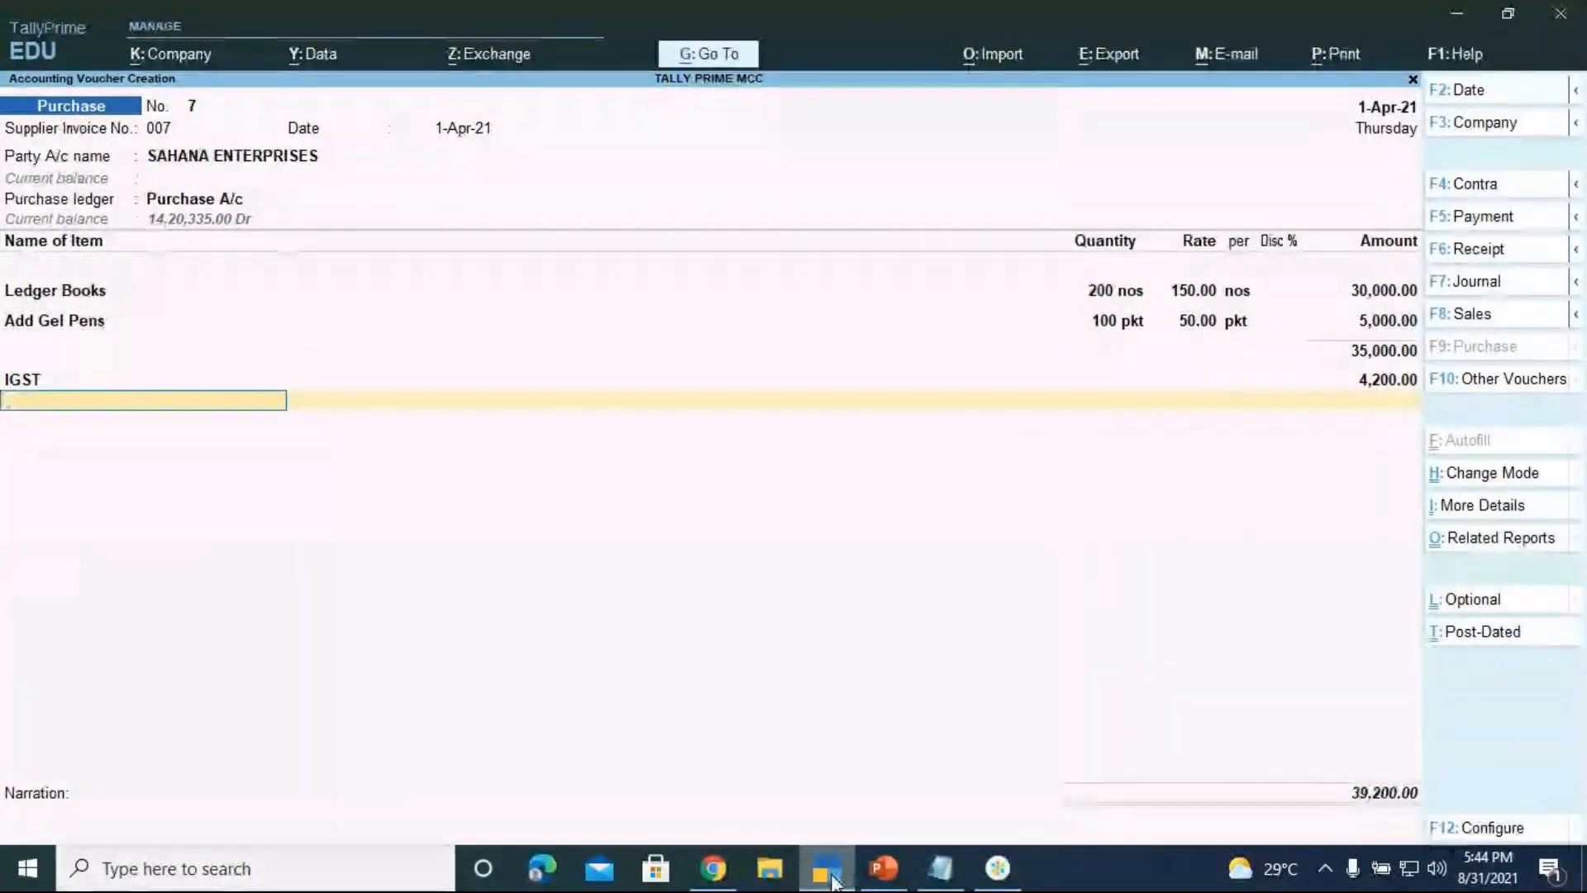
key("Return")
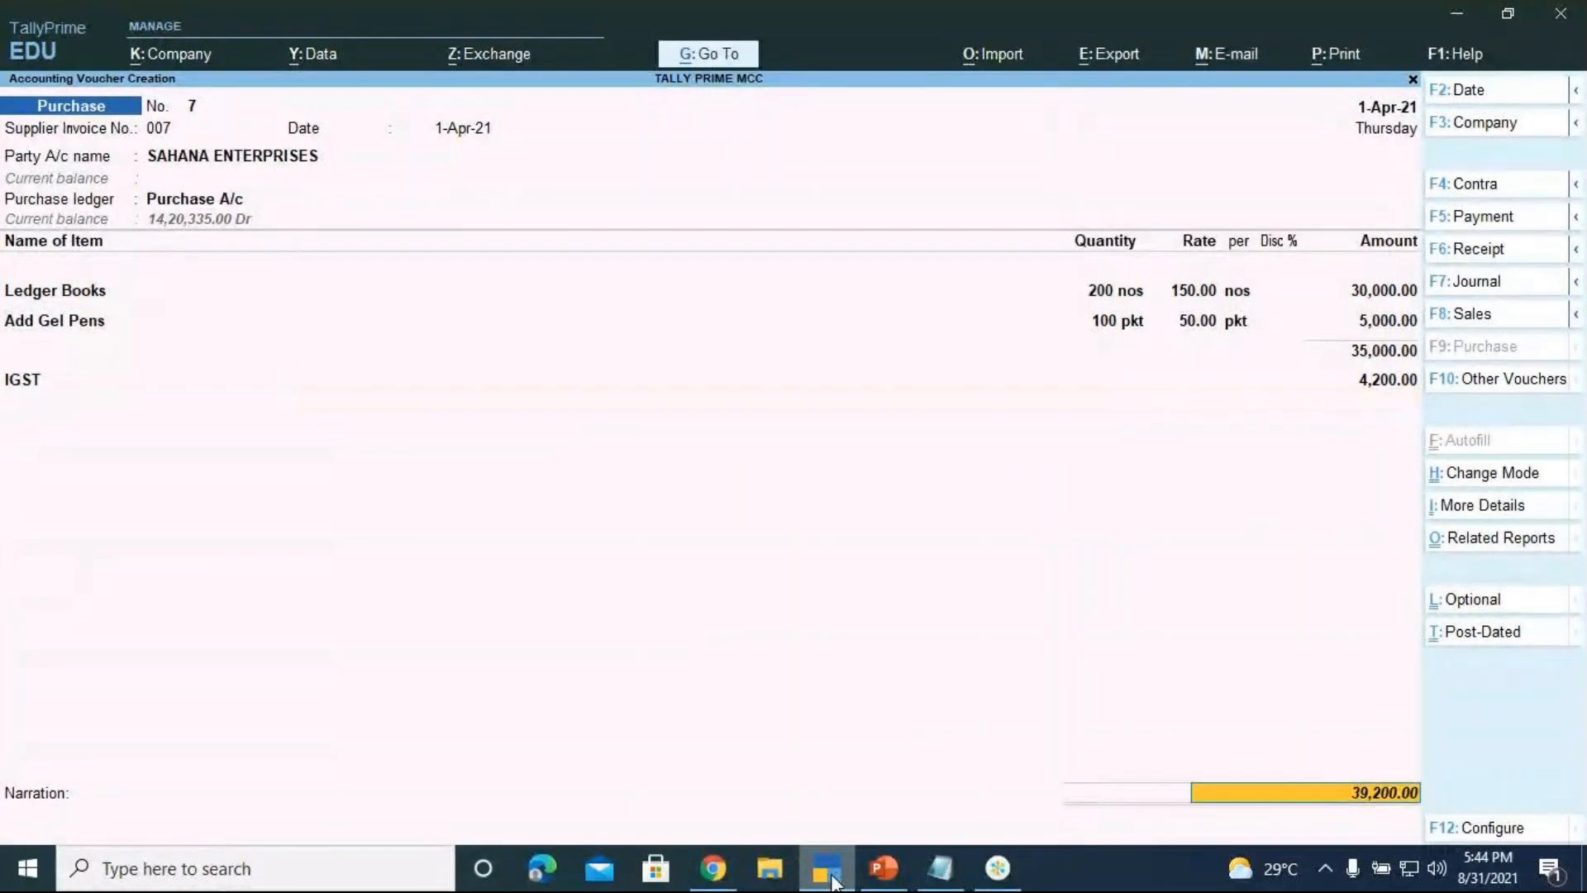
key("Return")
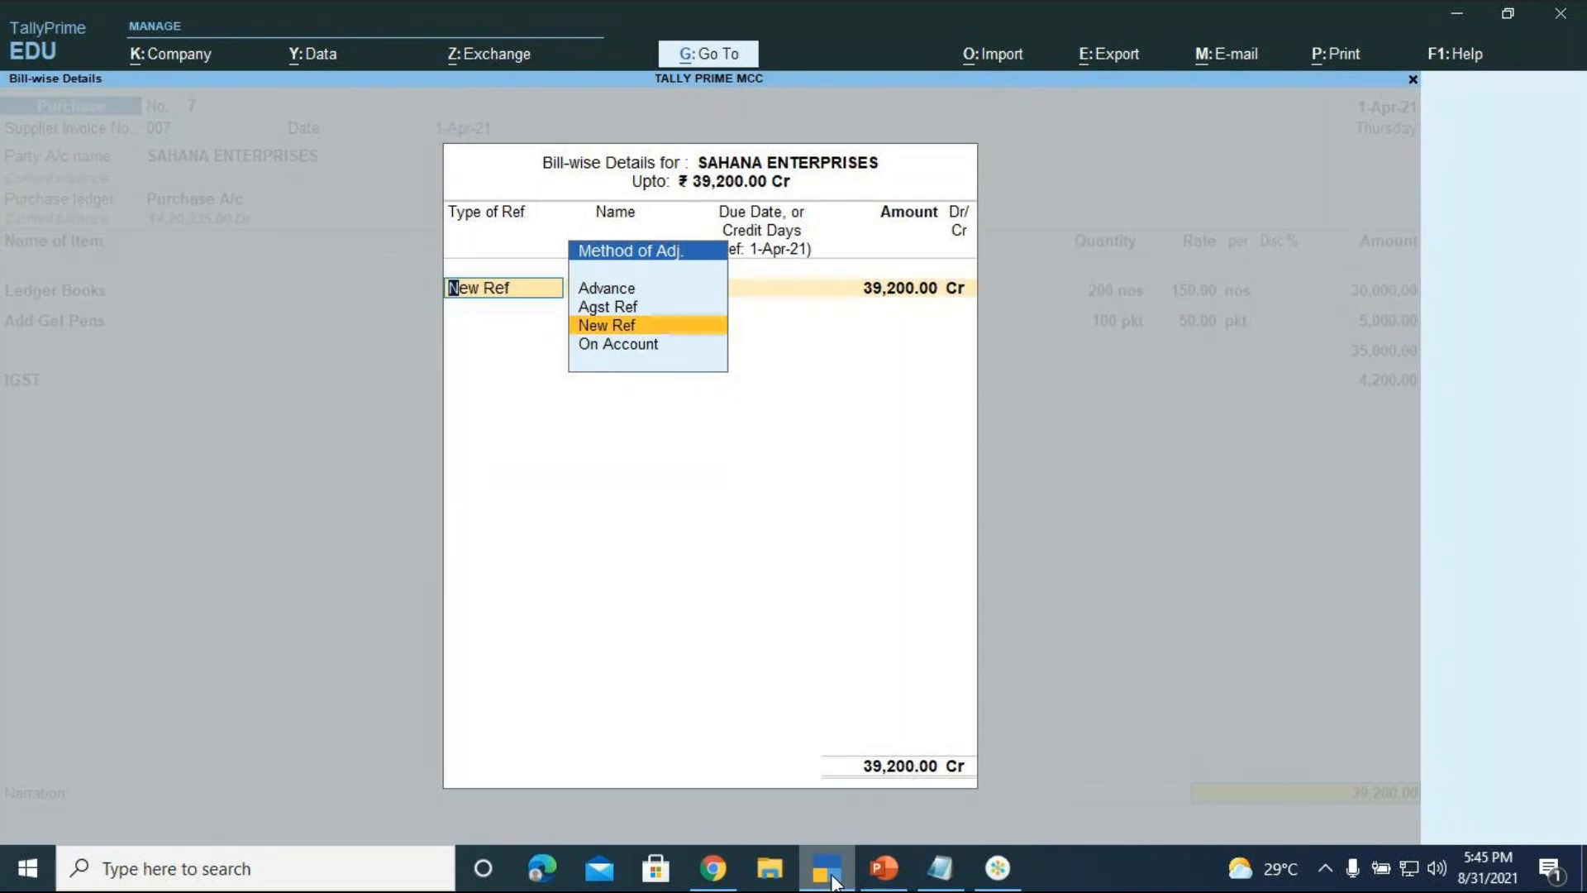
Record a new bill reference 'SAHANA ENTERPRISES' of 39,200 with 10 days' credit
key("Return")
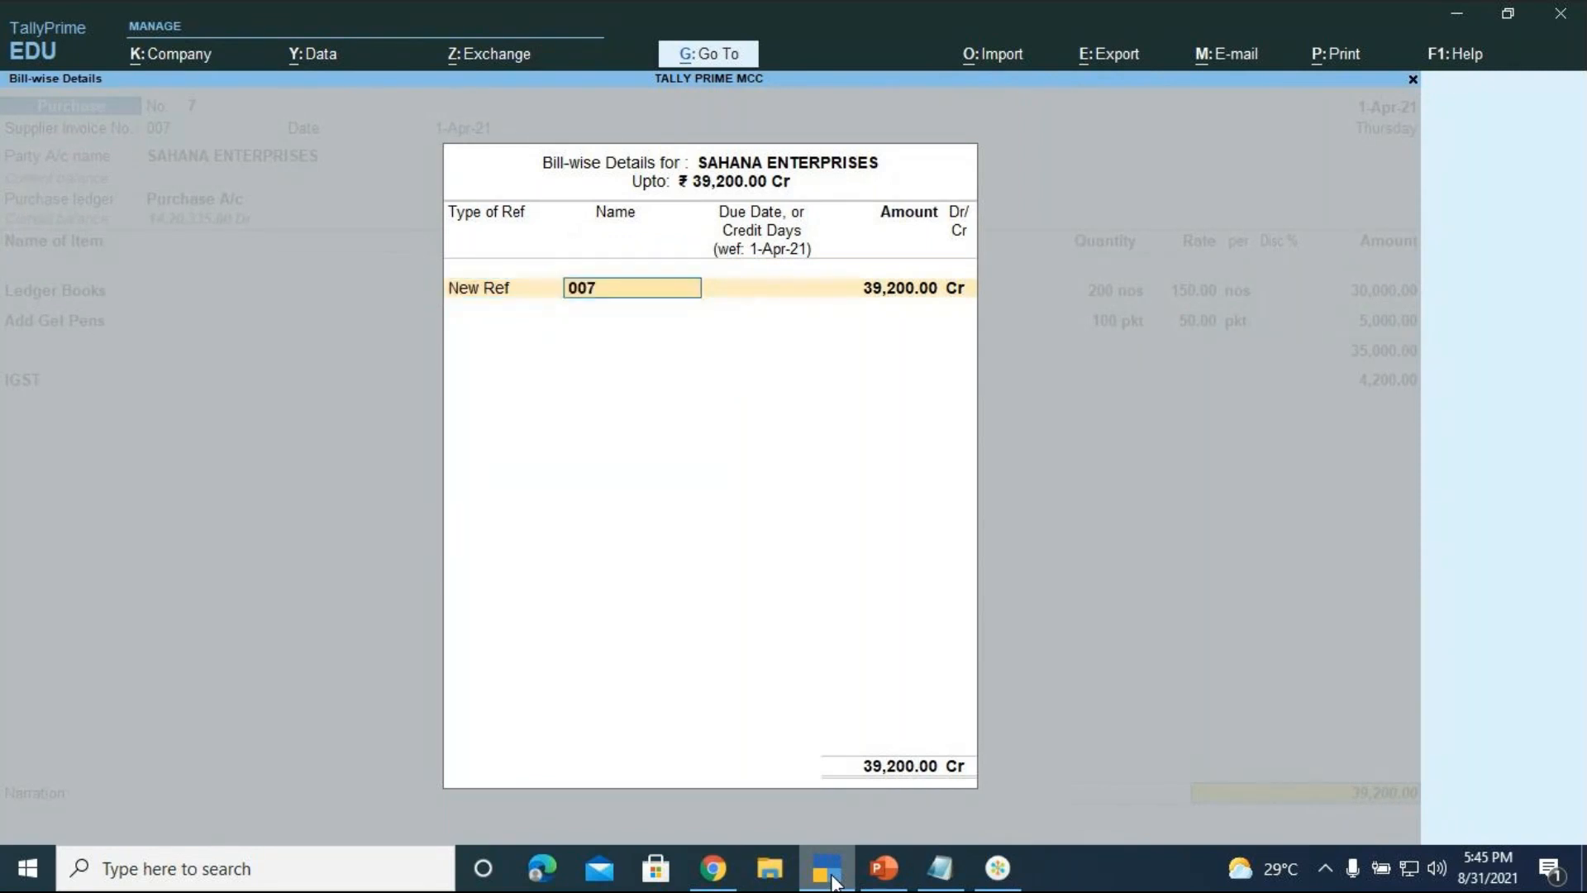
type("SAHANA ENTERPT")
key("BackSpace")
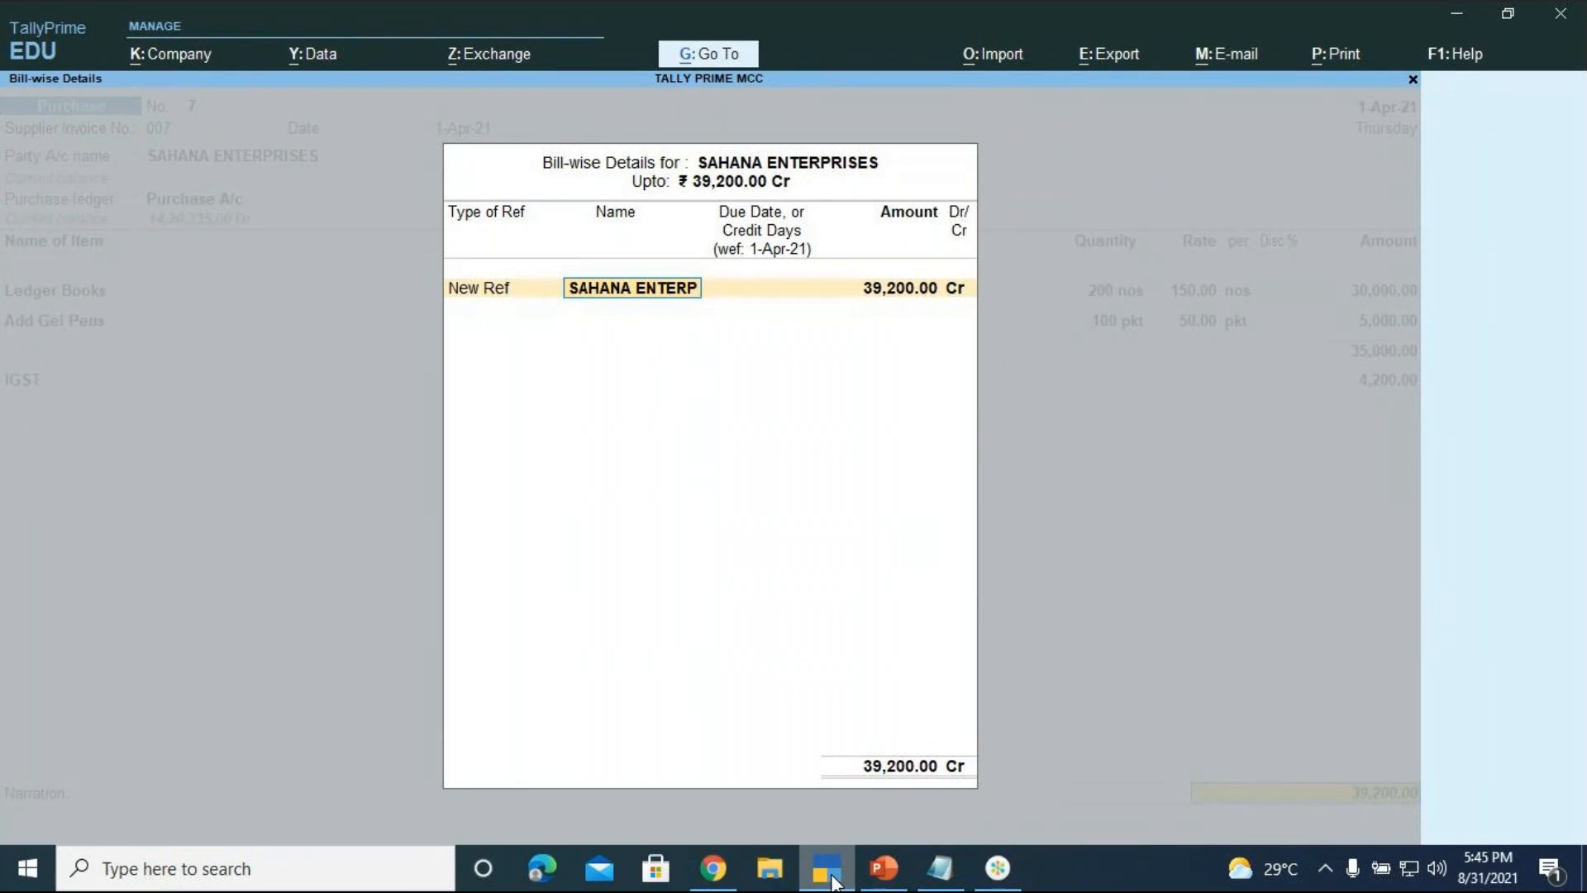
type("RISES")
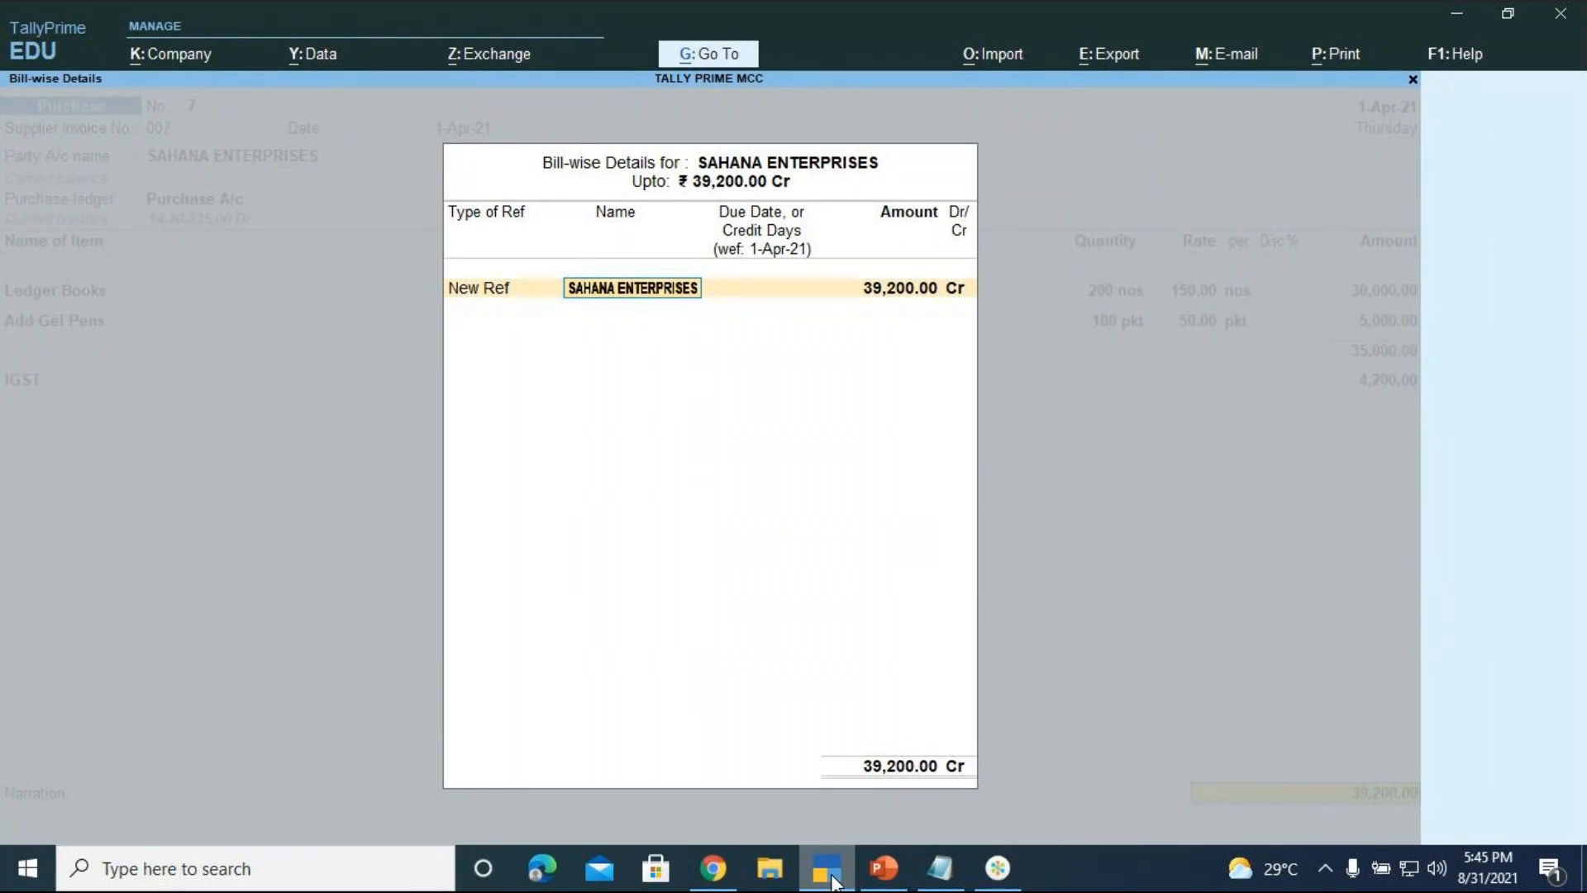
key("Return")
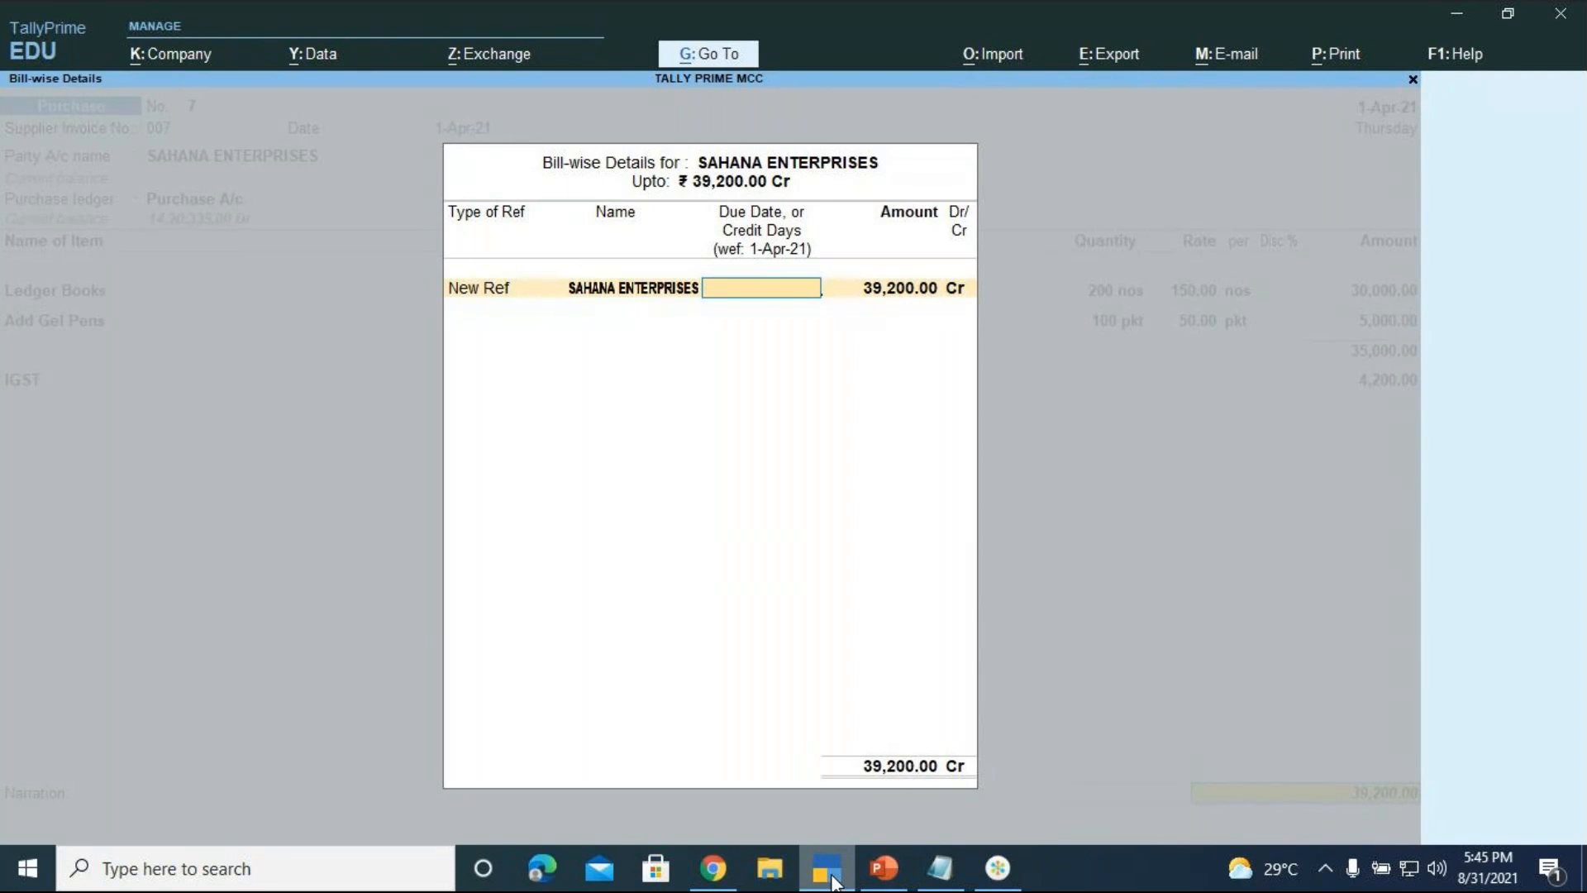
type("10")
key("Return")
key("Return")
key("Return")
Save voucher 7 with narration 'BEING STATIONERY (NOTEBOOKS AND ADD GEL PENS) PURCHASED ON CREDIT', then present the slide
type("BEI")
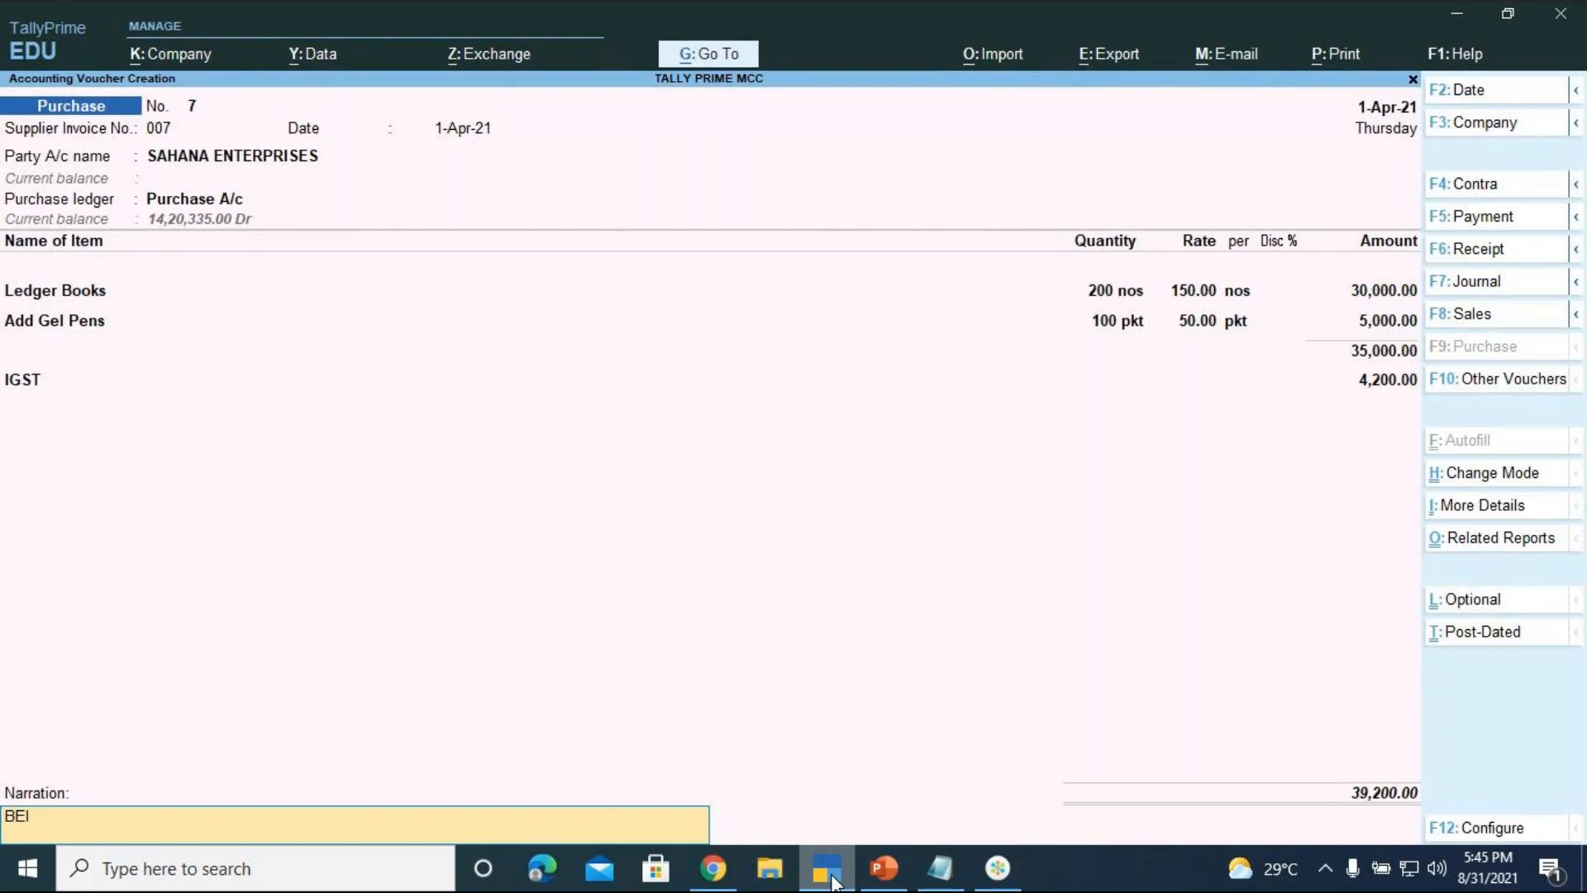
type("NG STATIONERY")
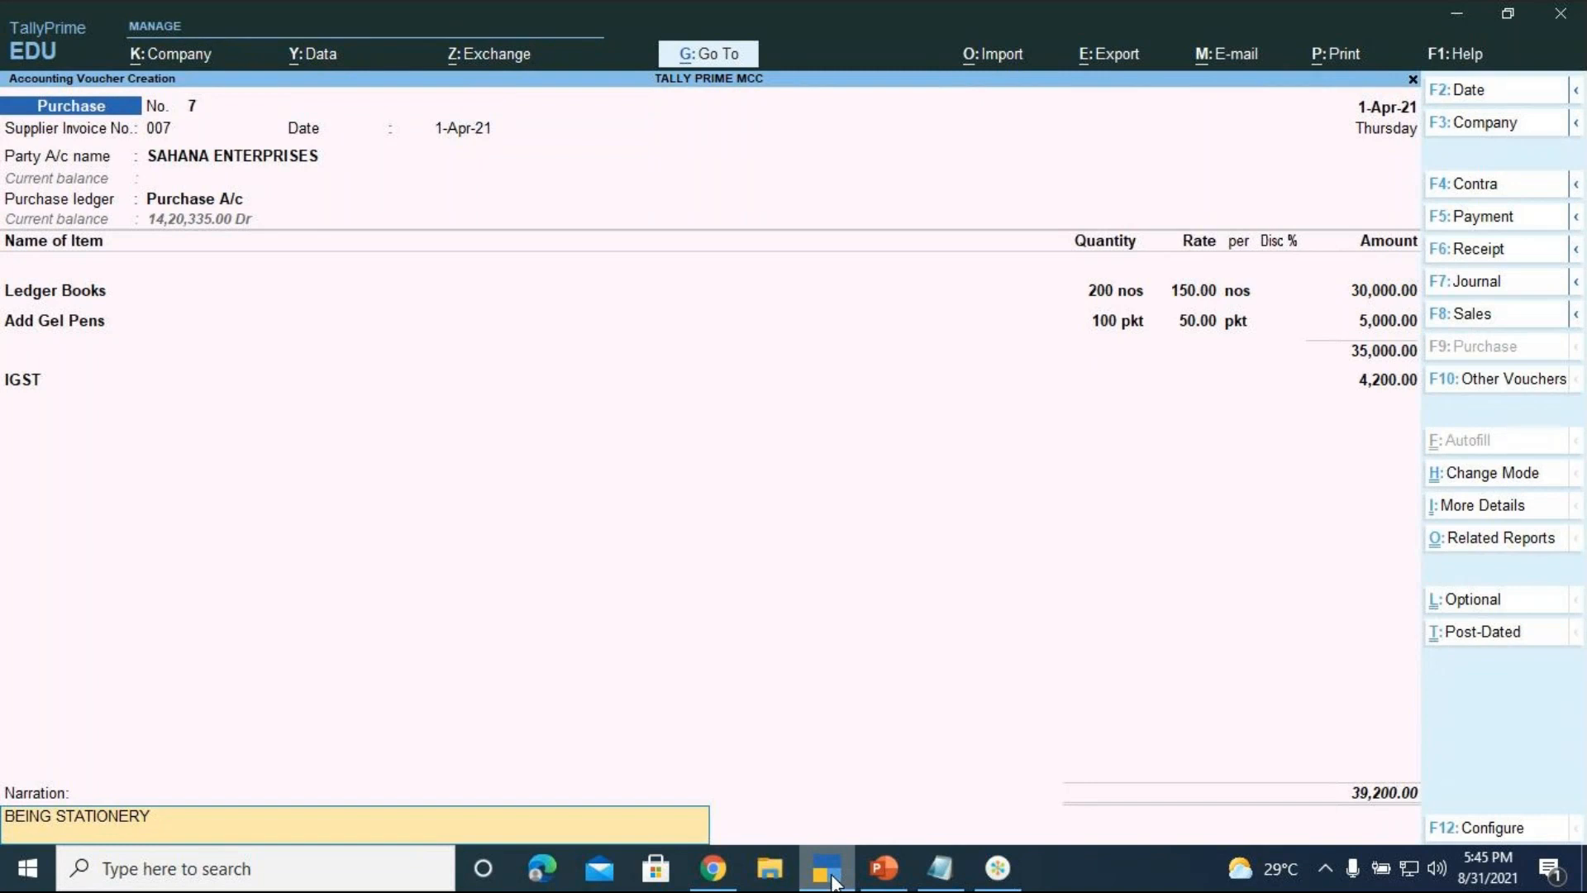
type(" (NOTEBOOKS AND ADD GEL")
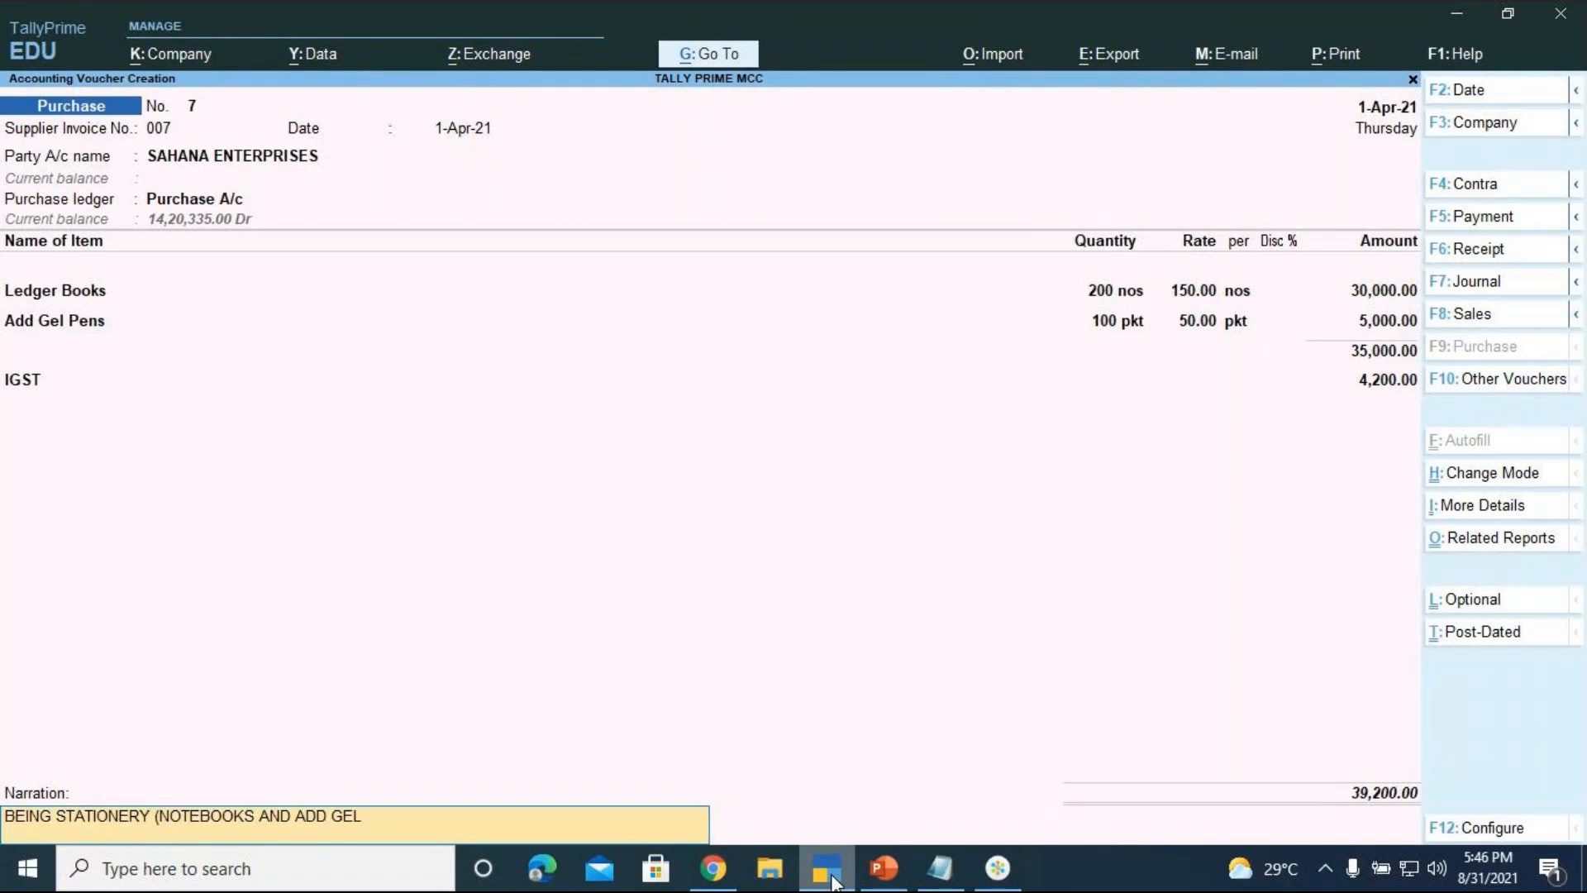
type(" PENS) PURCHASED ON")
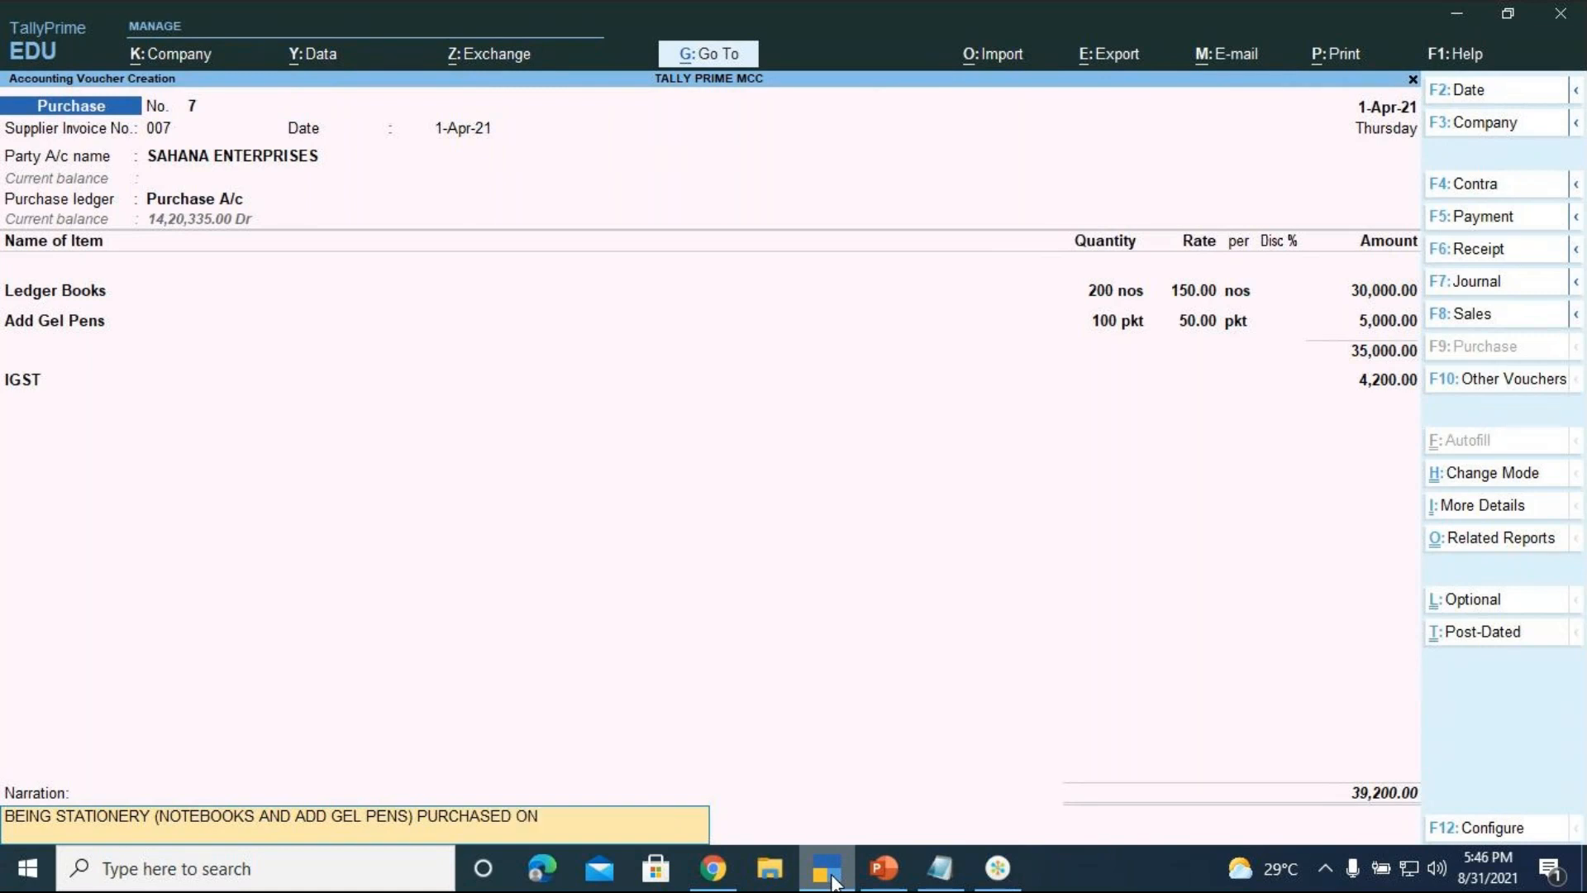
type(" CREDIT")
key("Return")
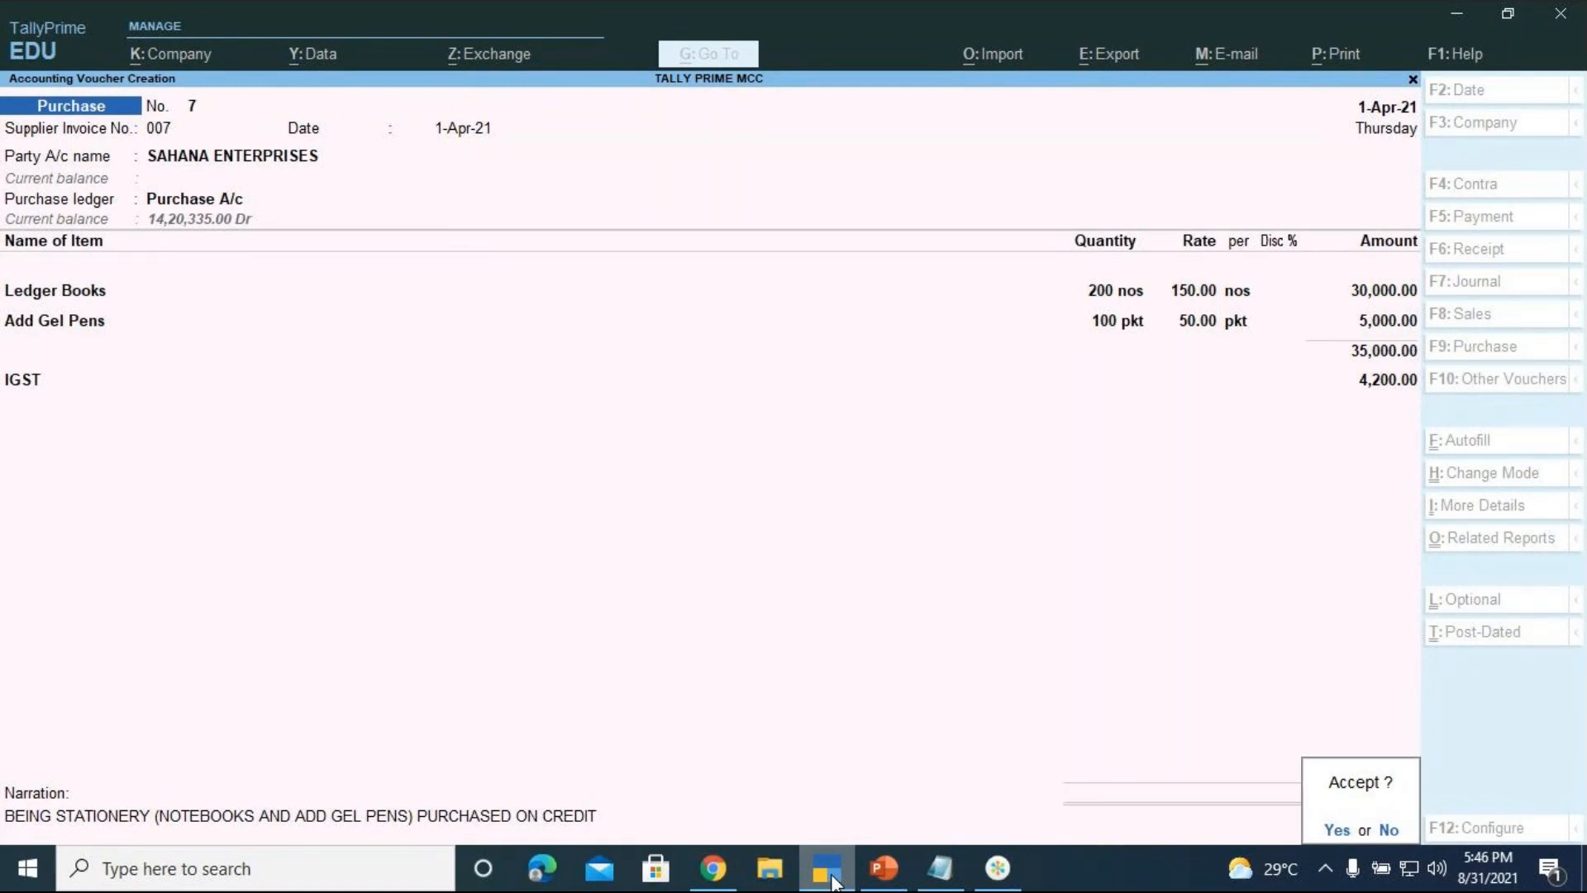
key("y")
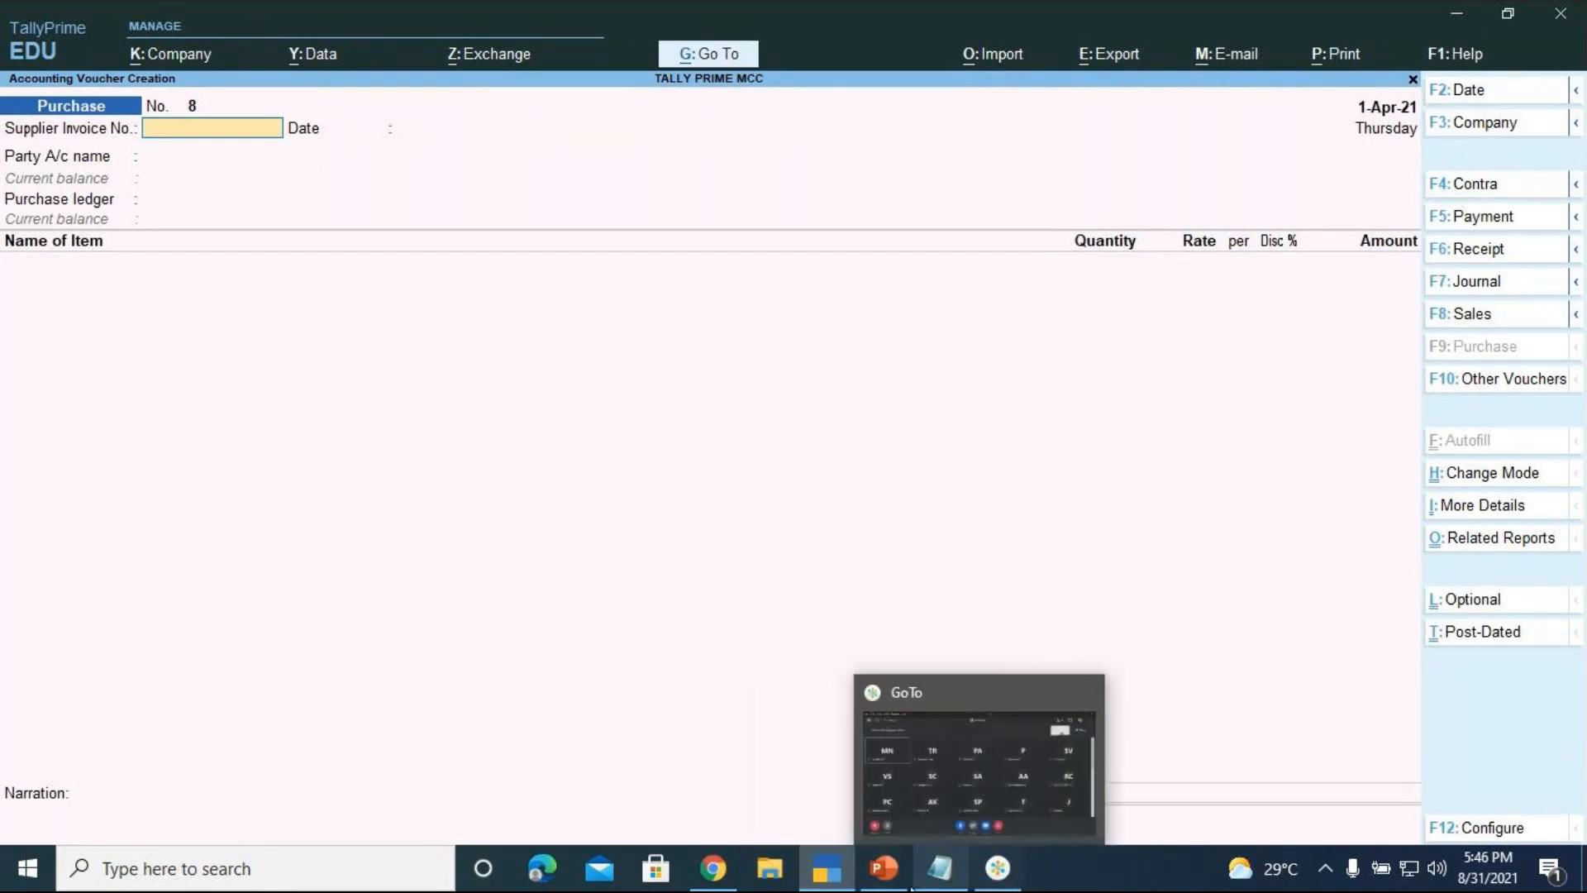
left_click(863, 878)
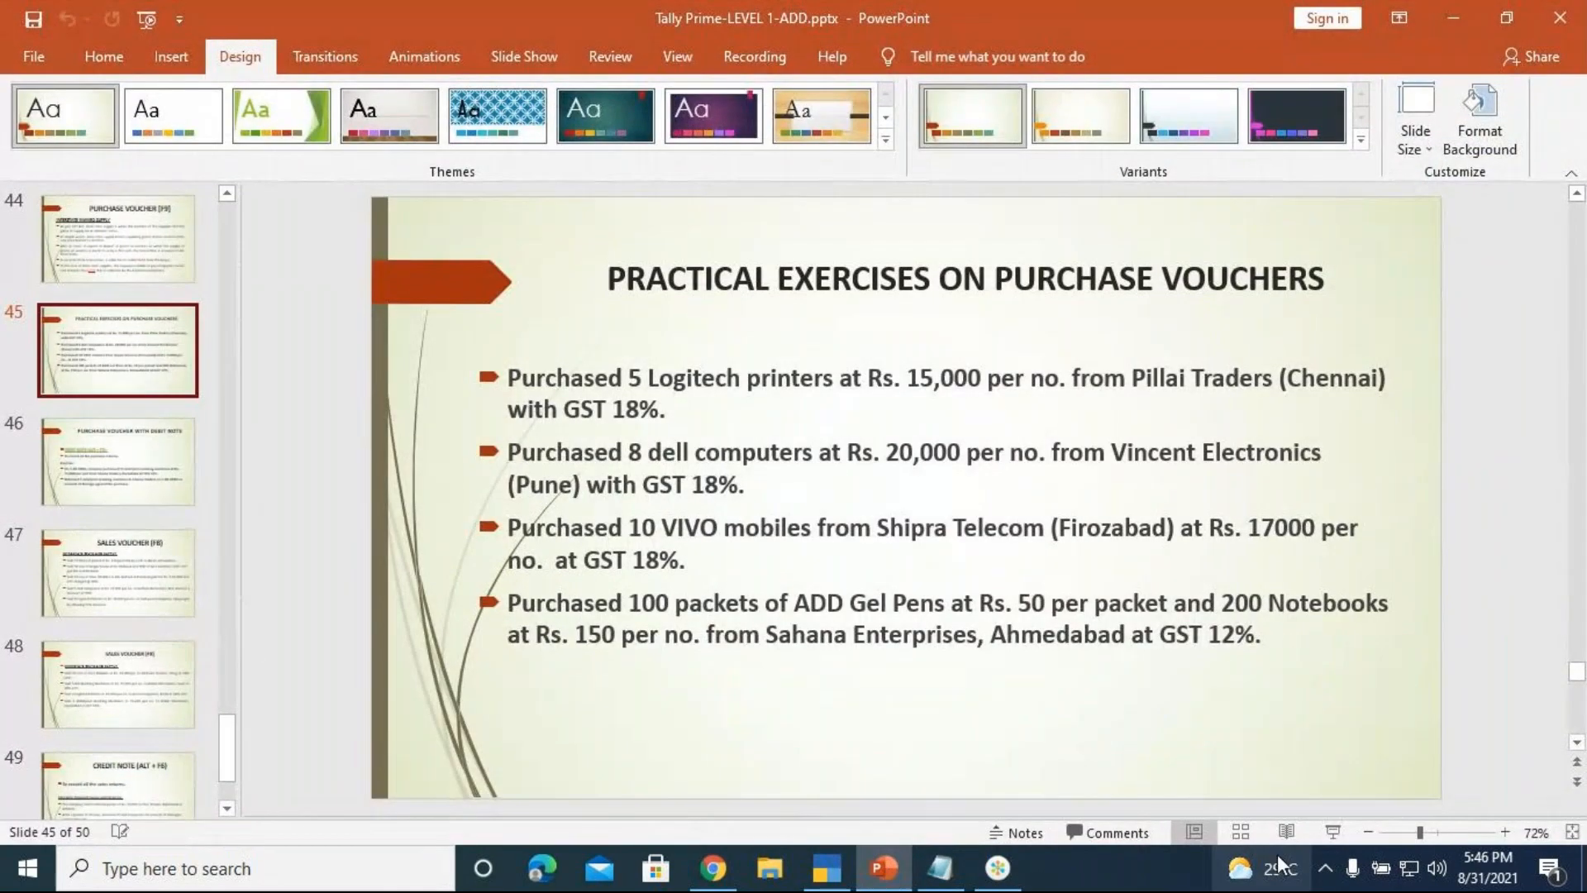
left_click(1332, 833)
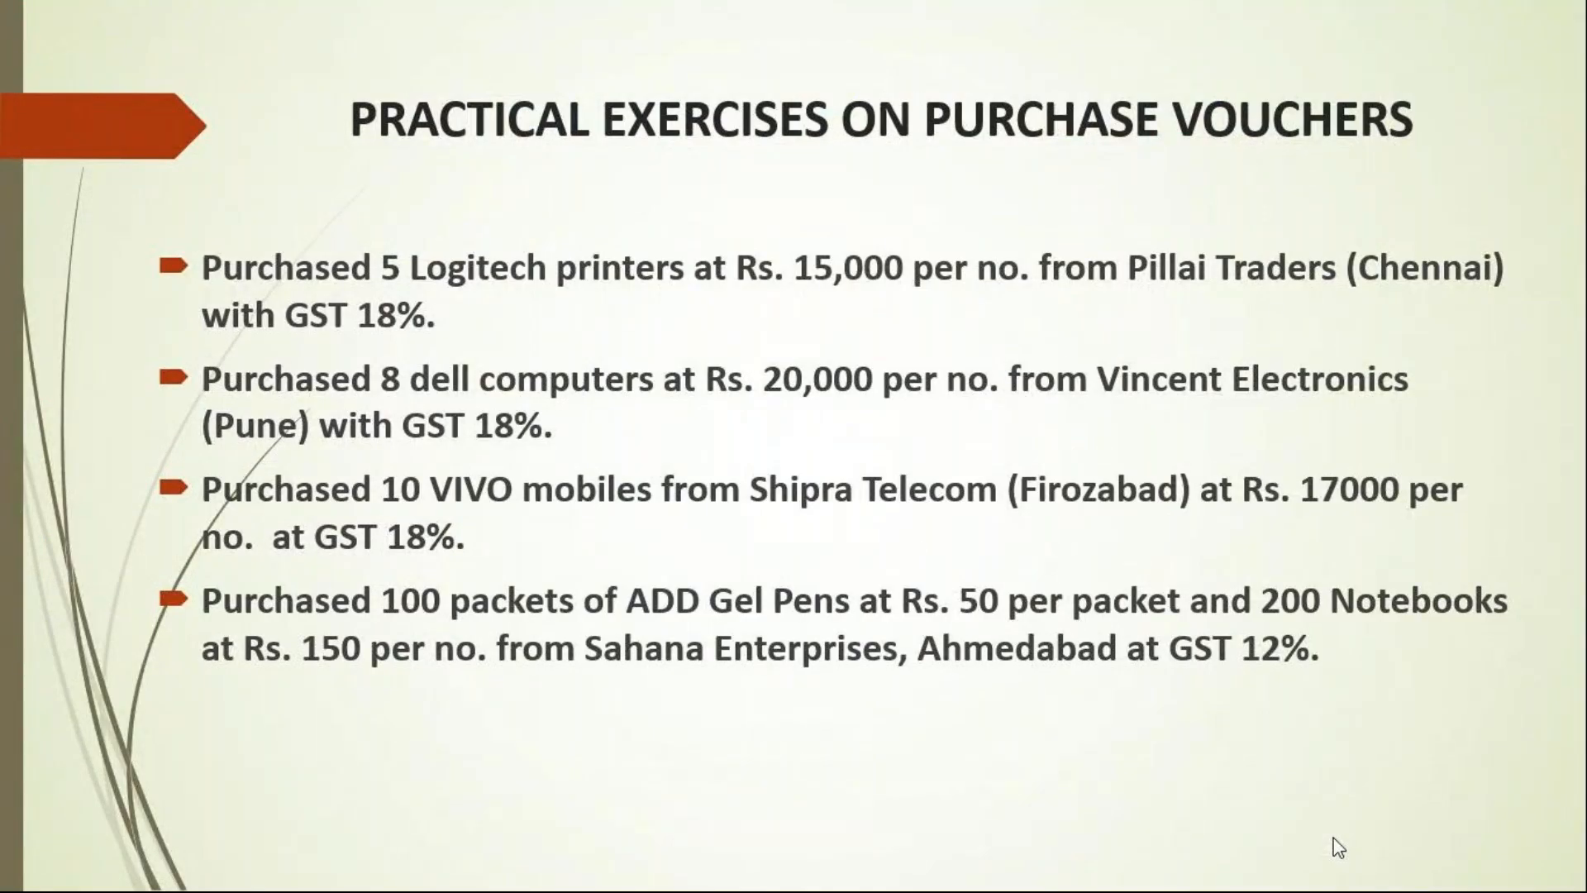
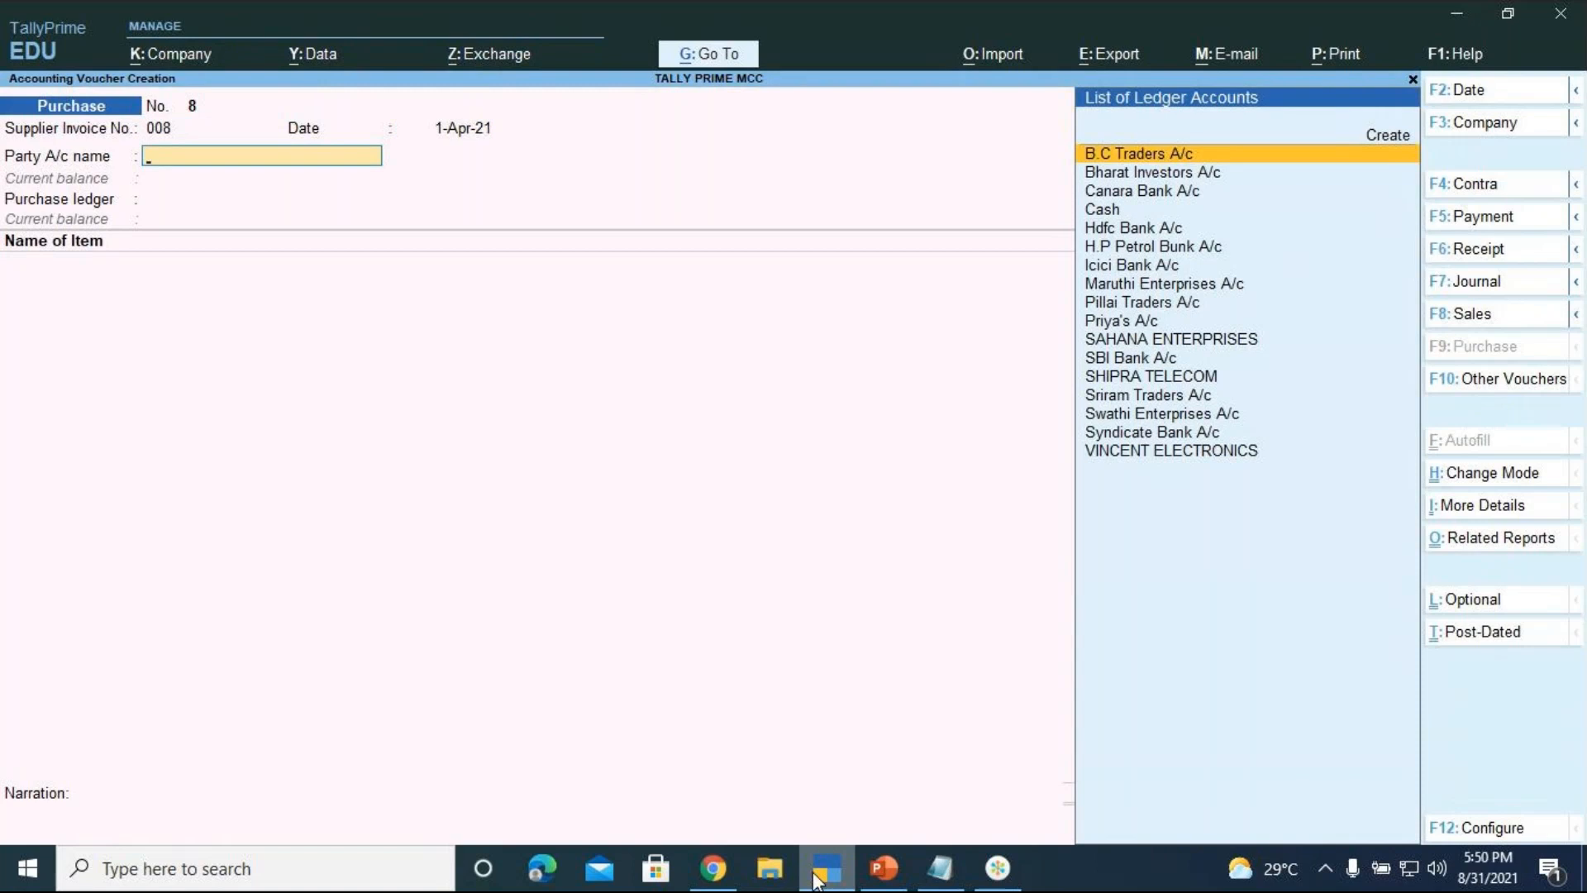
Select Create in the party ledger list to add a new supplier account
key("Up")
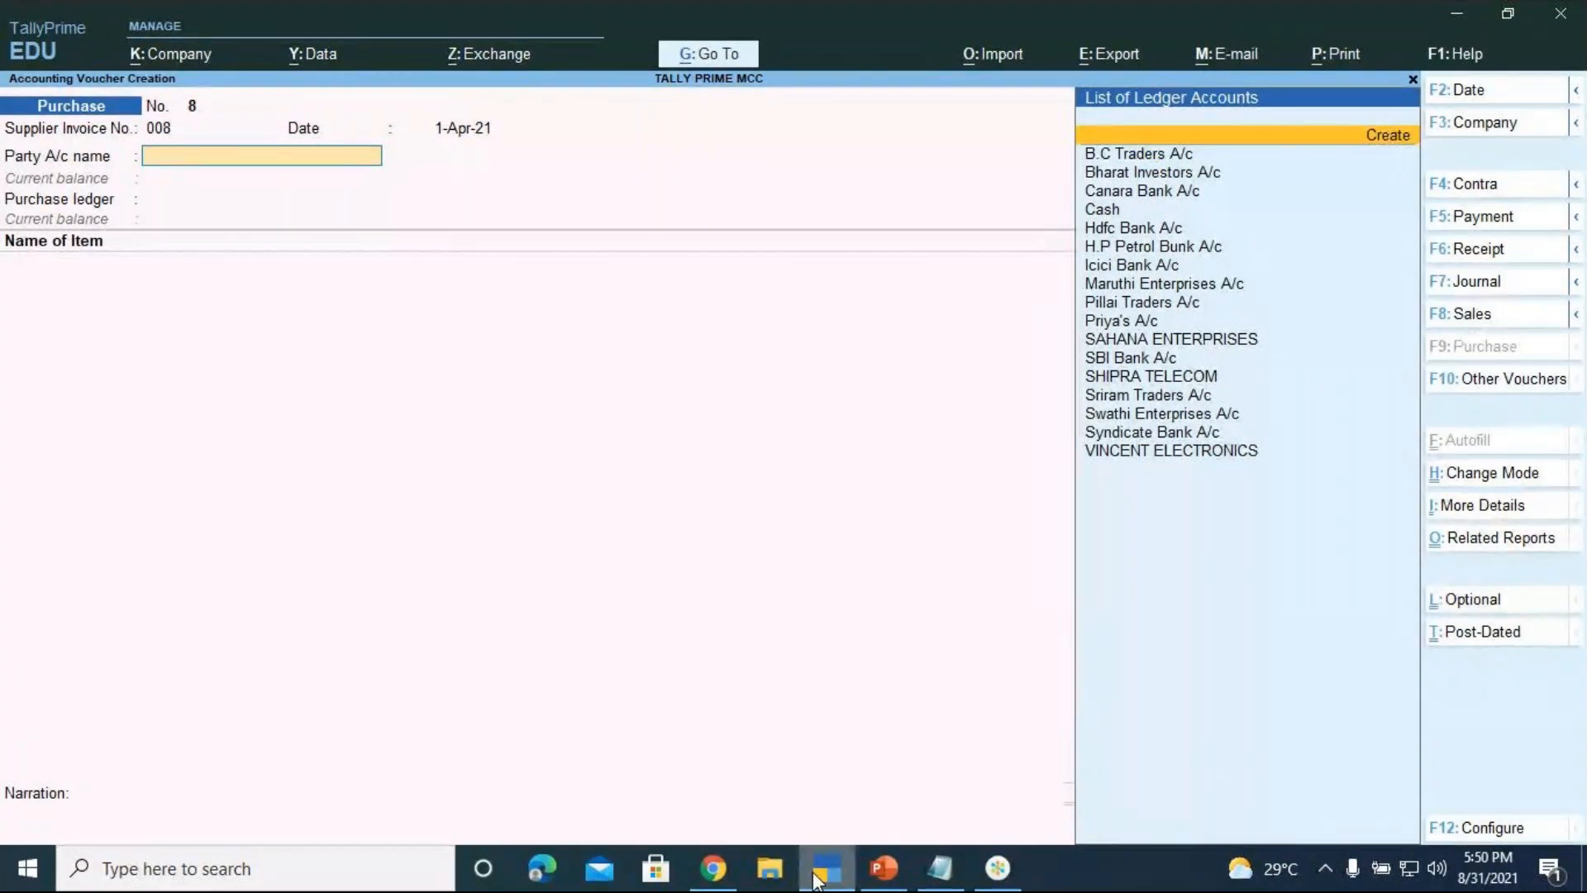
Create the SHAMA TRADERS Sundry Creditors ledger (Karnataka, Regular registration) as the voucher's party
key("Return")
type("SHAMA")
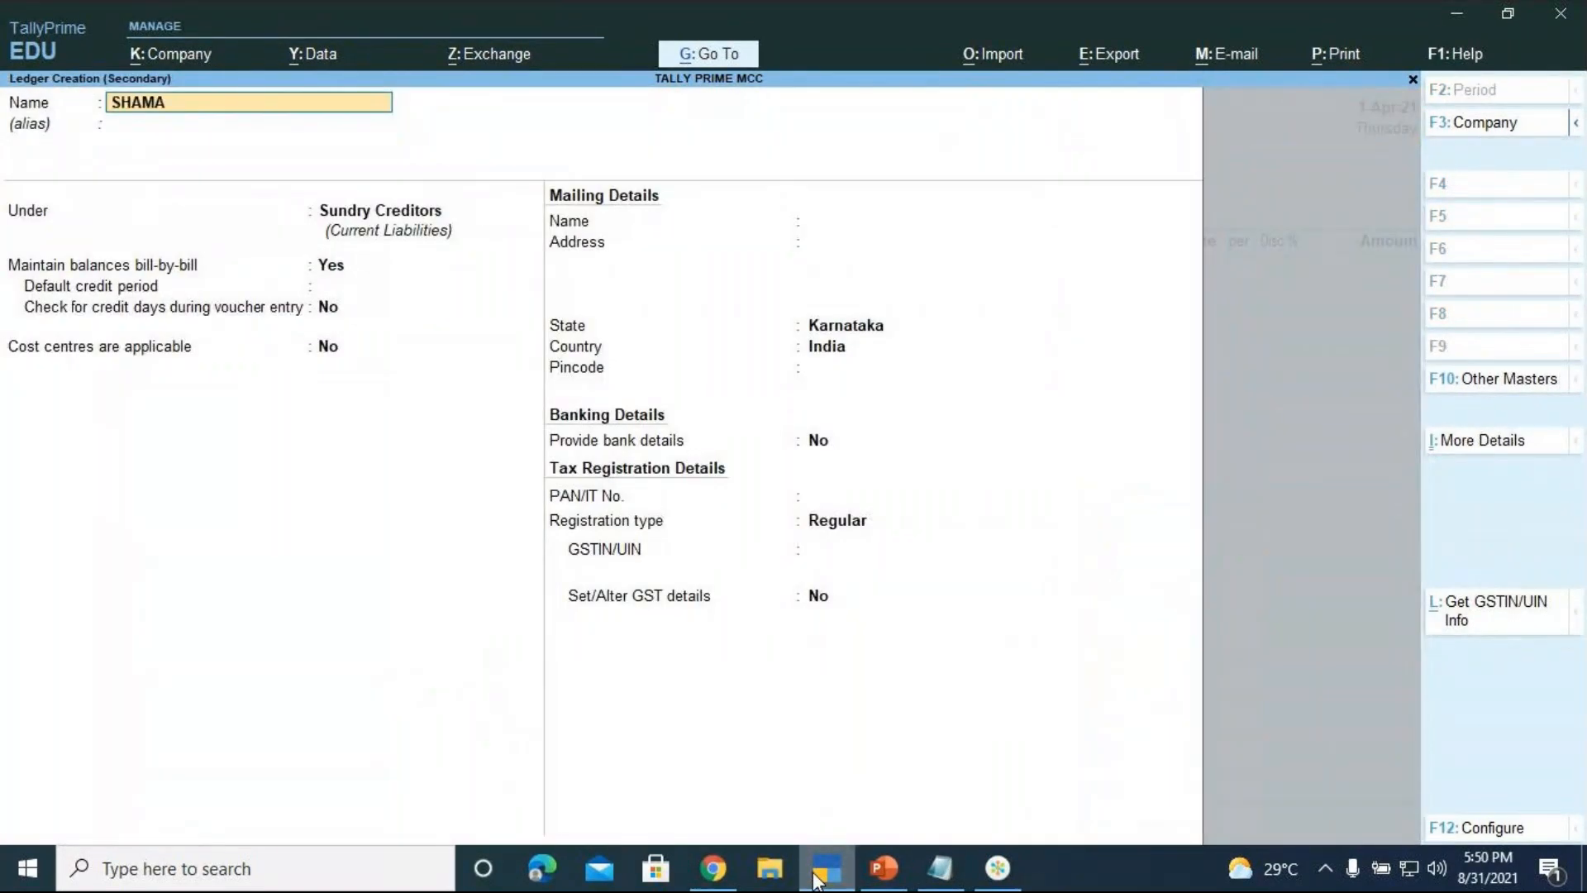
type(" TRADERS")
key("Return")
key("Return")
key("Return")
key("Return")
key("Return")
key("Return")
key("Return")
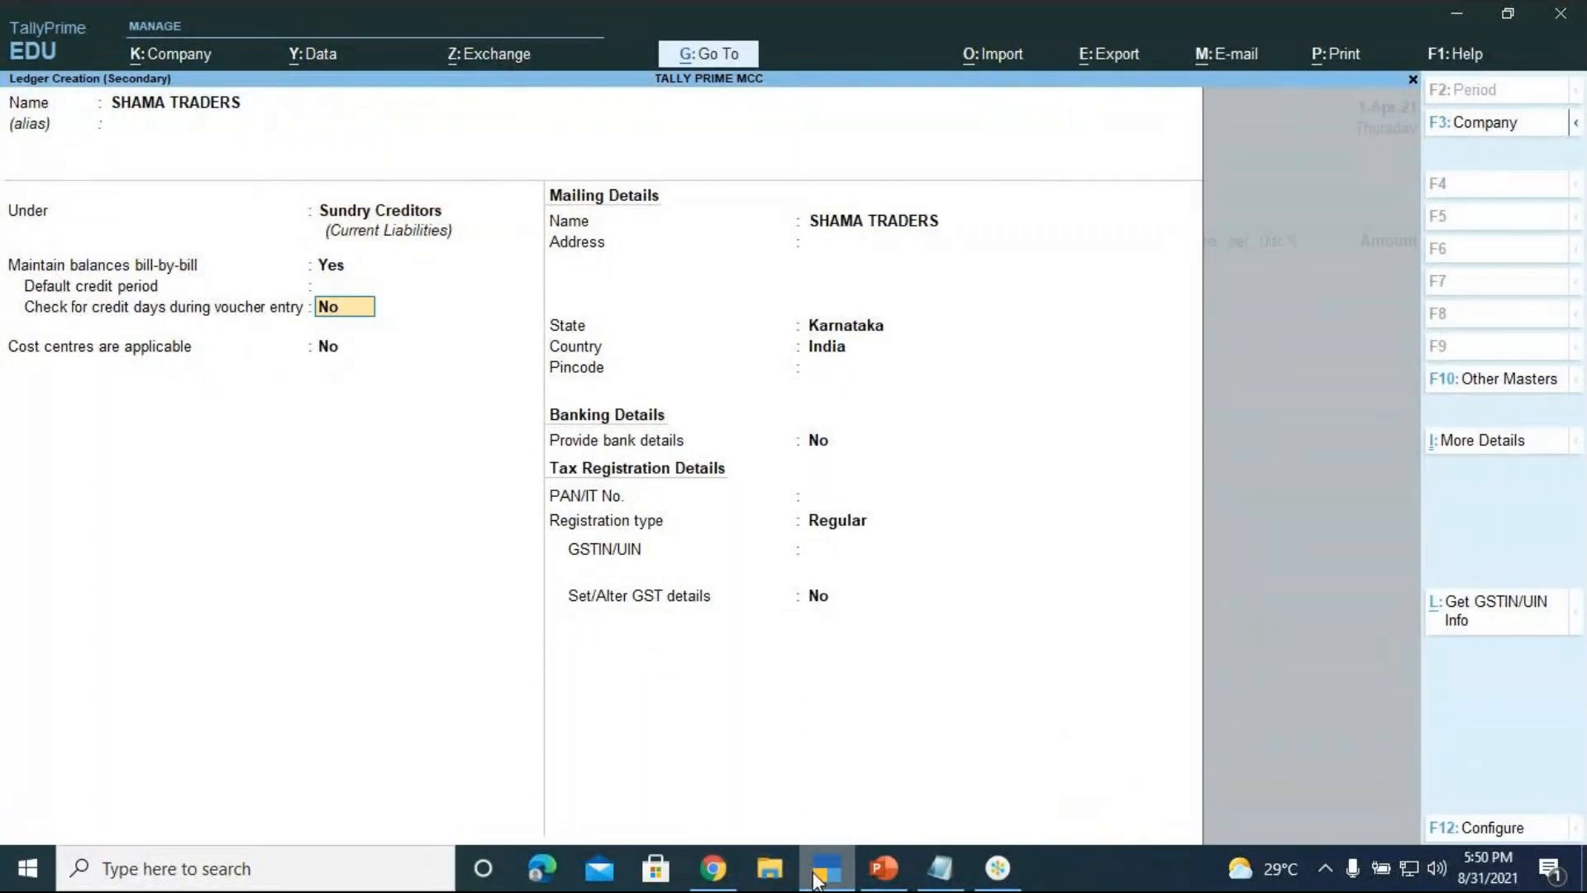
key("Return")
key("Return")
key("Return")
key("Return")
key("Return")
key("Return")
key("Return")
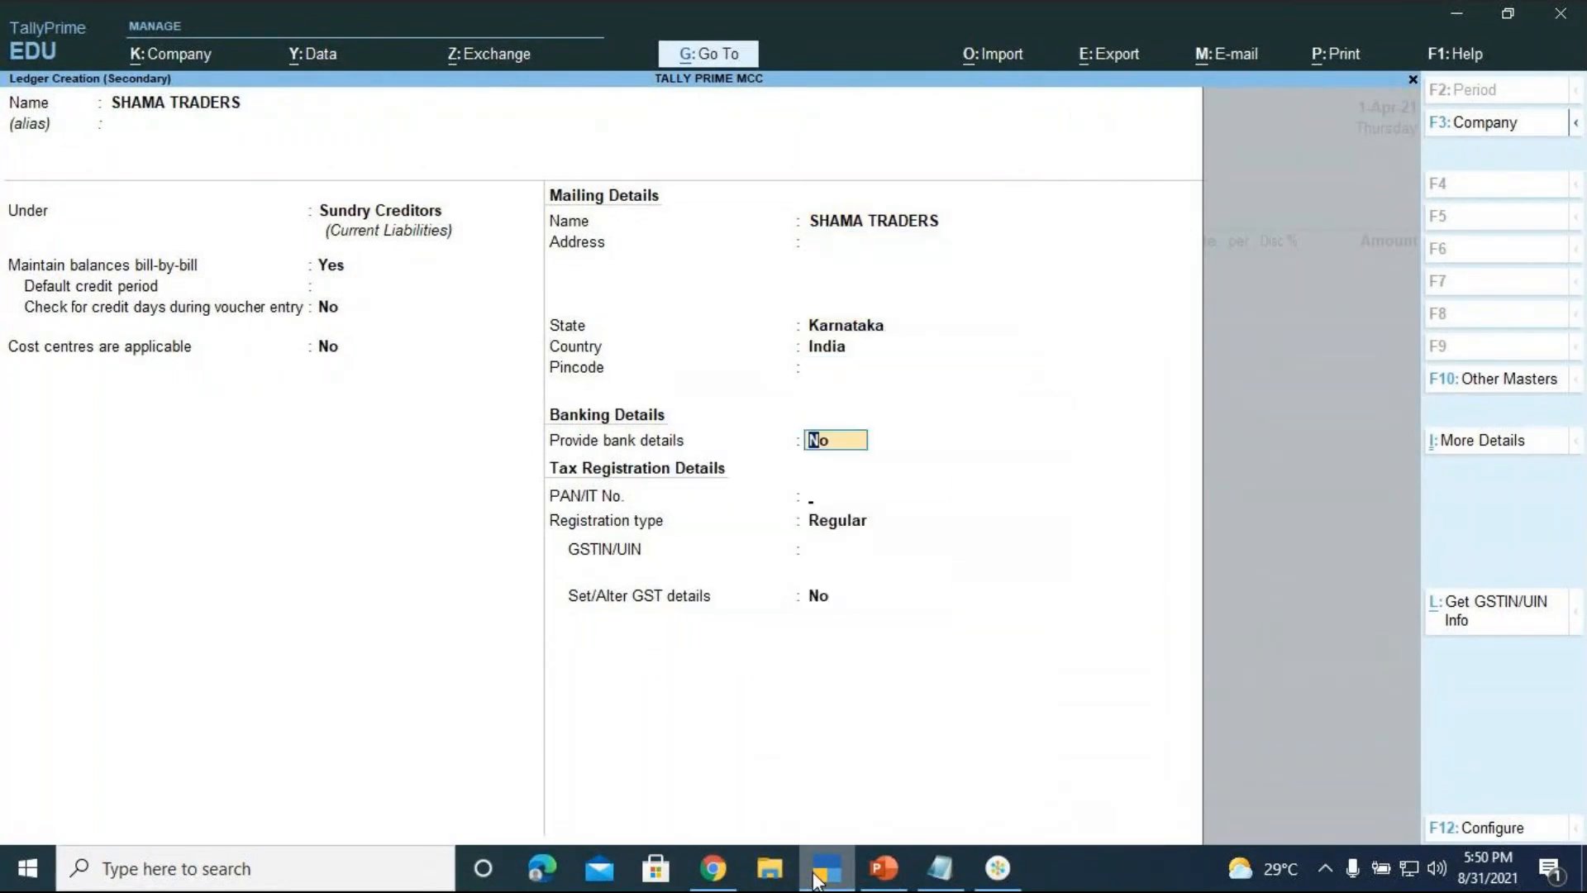
key("Return")
key("Return")
key("Return")
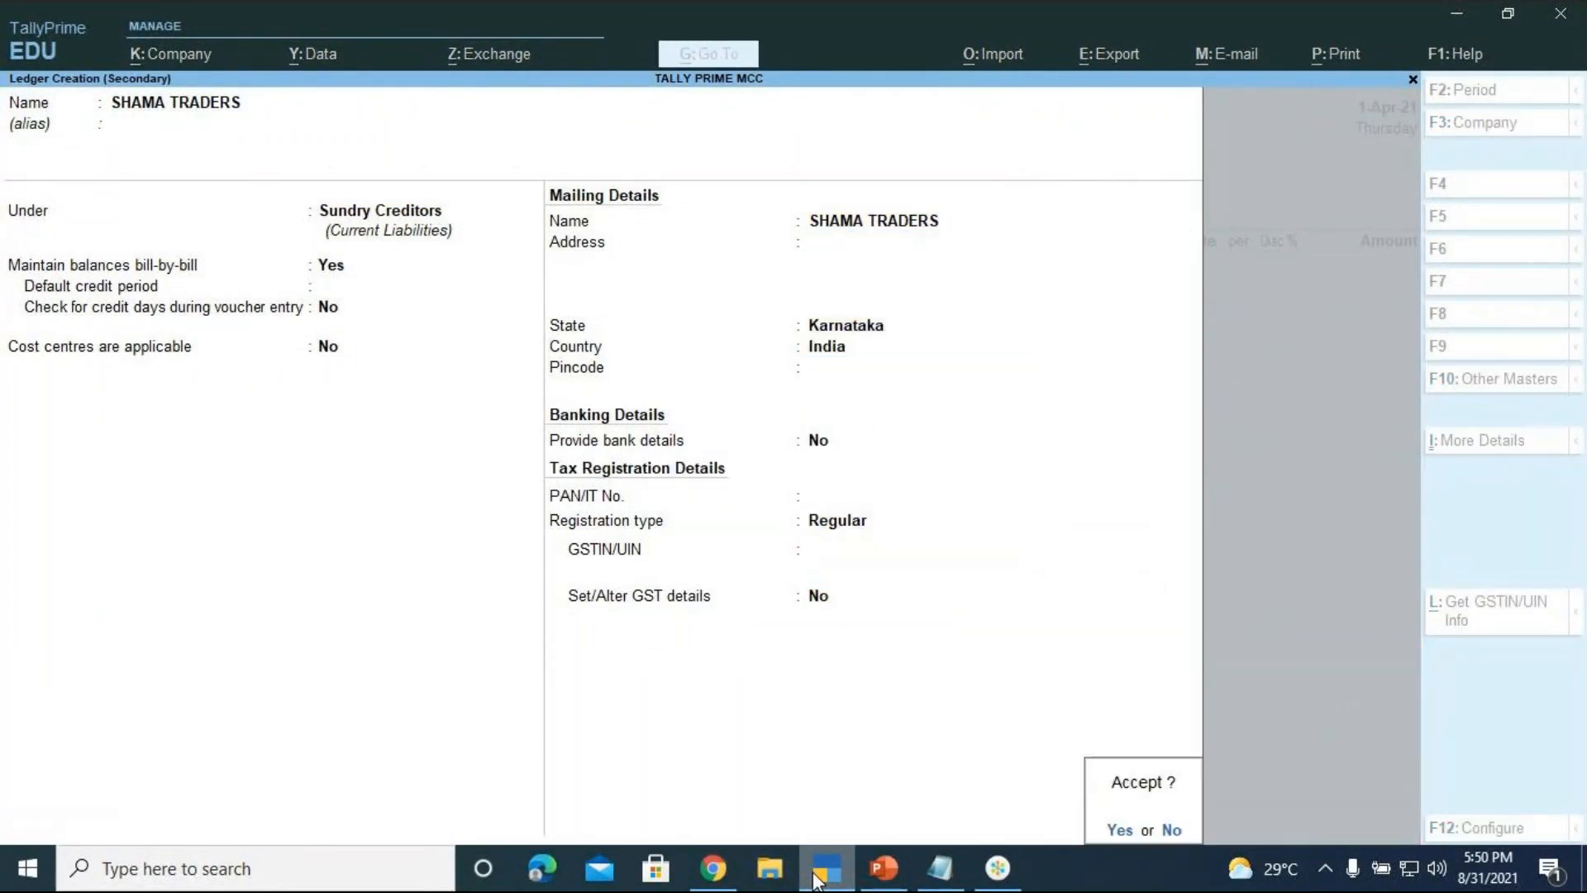
key("Return")
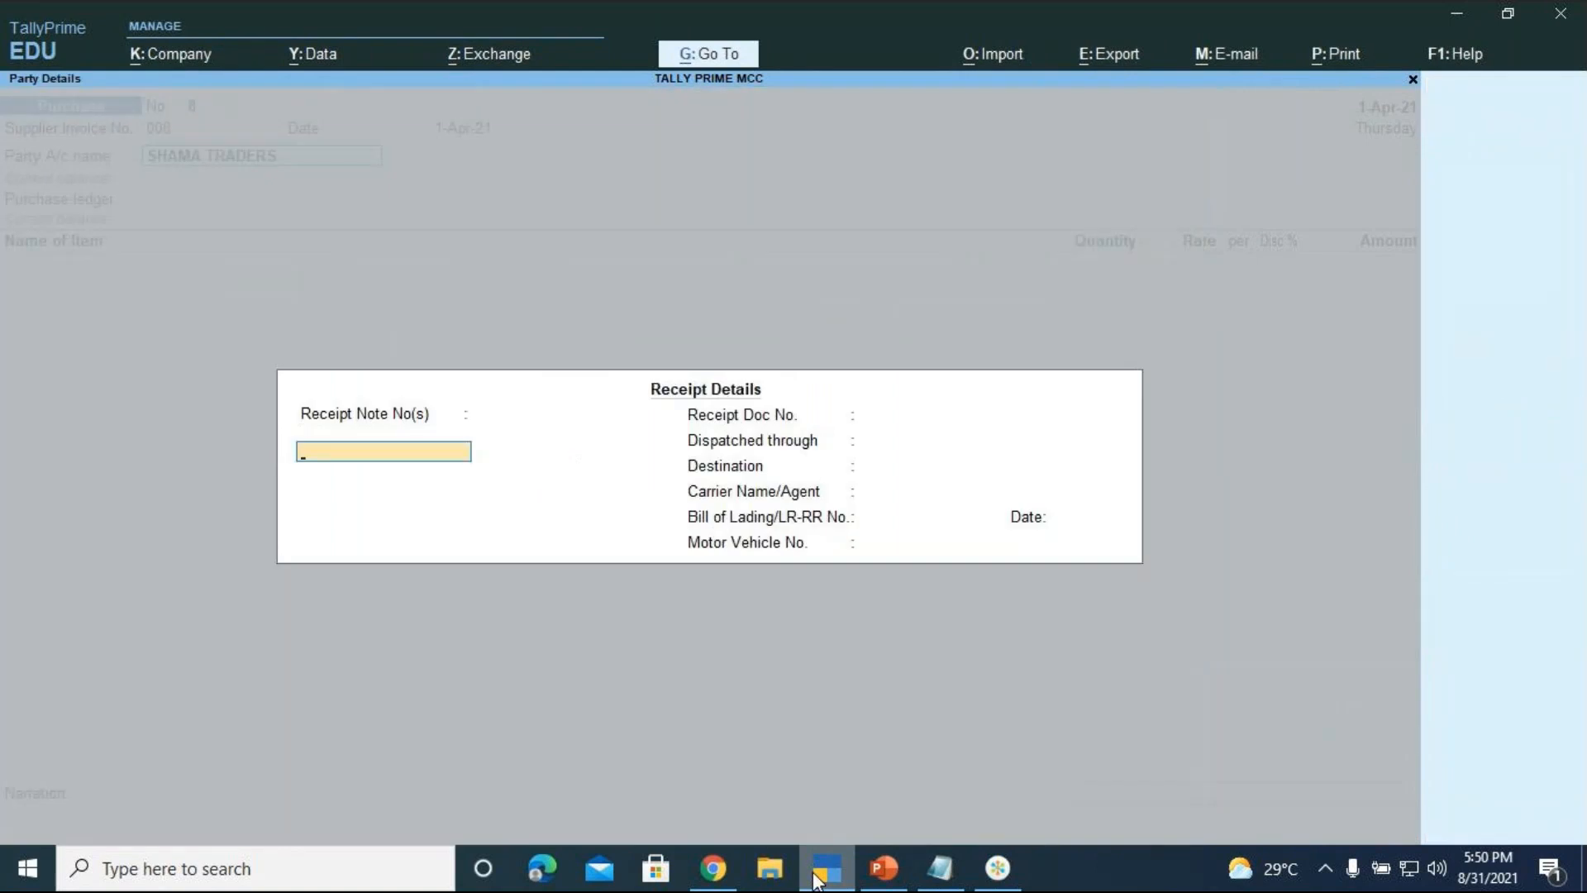
key("Return")
key("Return")
key("Return")
key("Return")
key("Return")
key("Return")
key("Return")
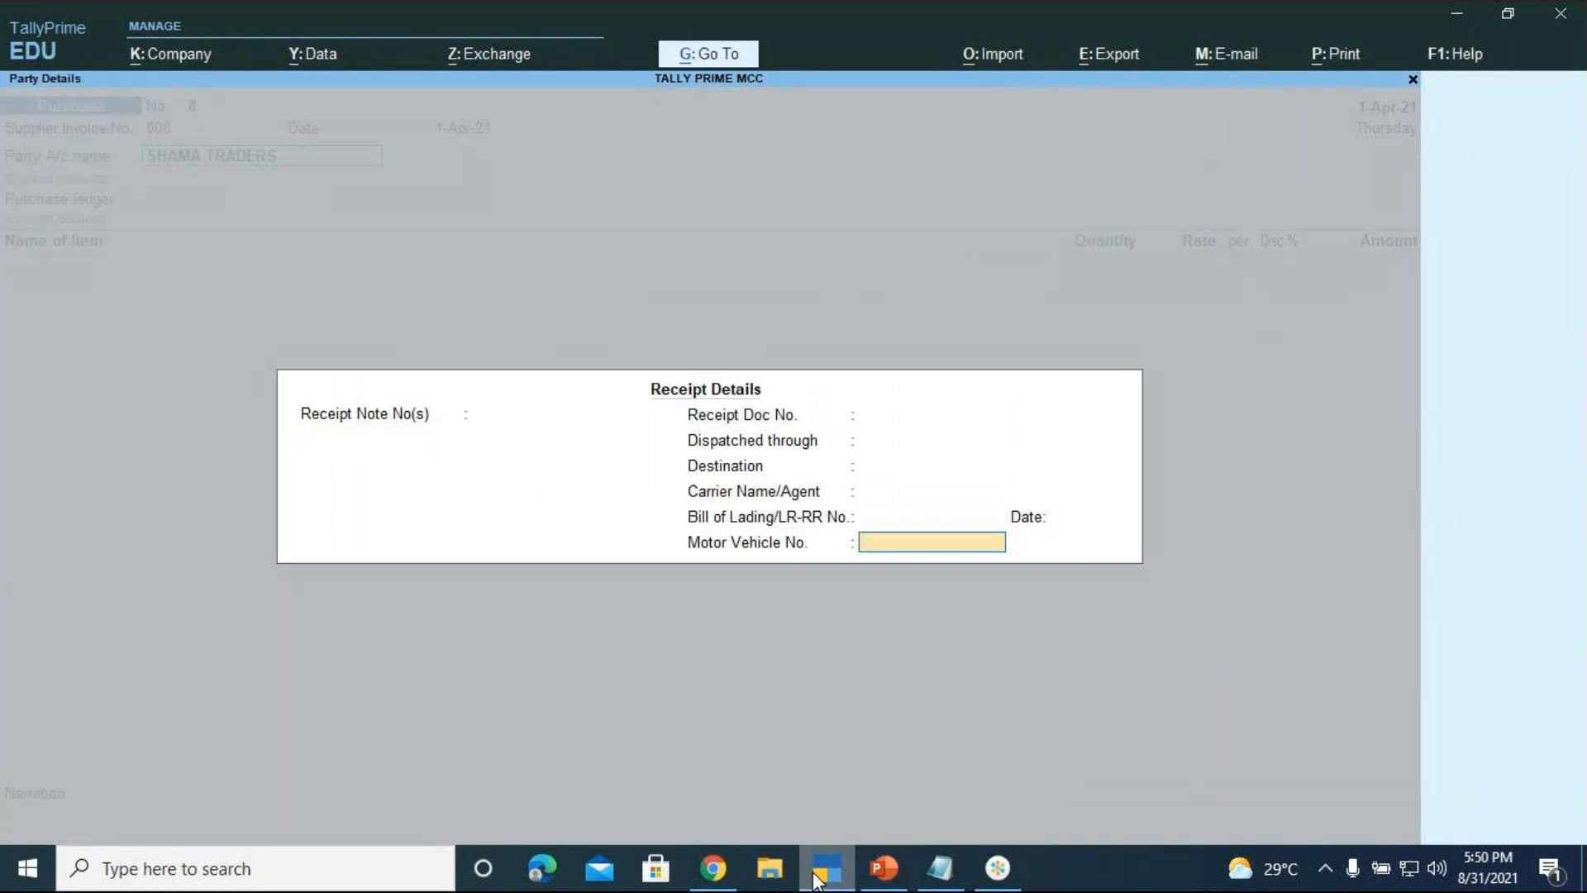
key("Return")
key("Return")
key("Return")
key("Return")
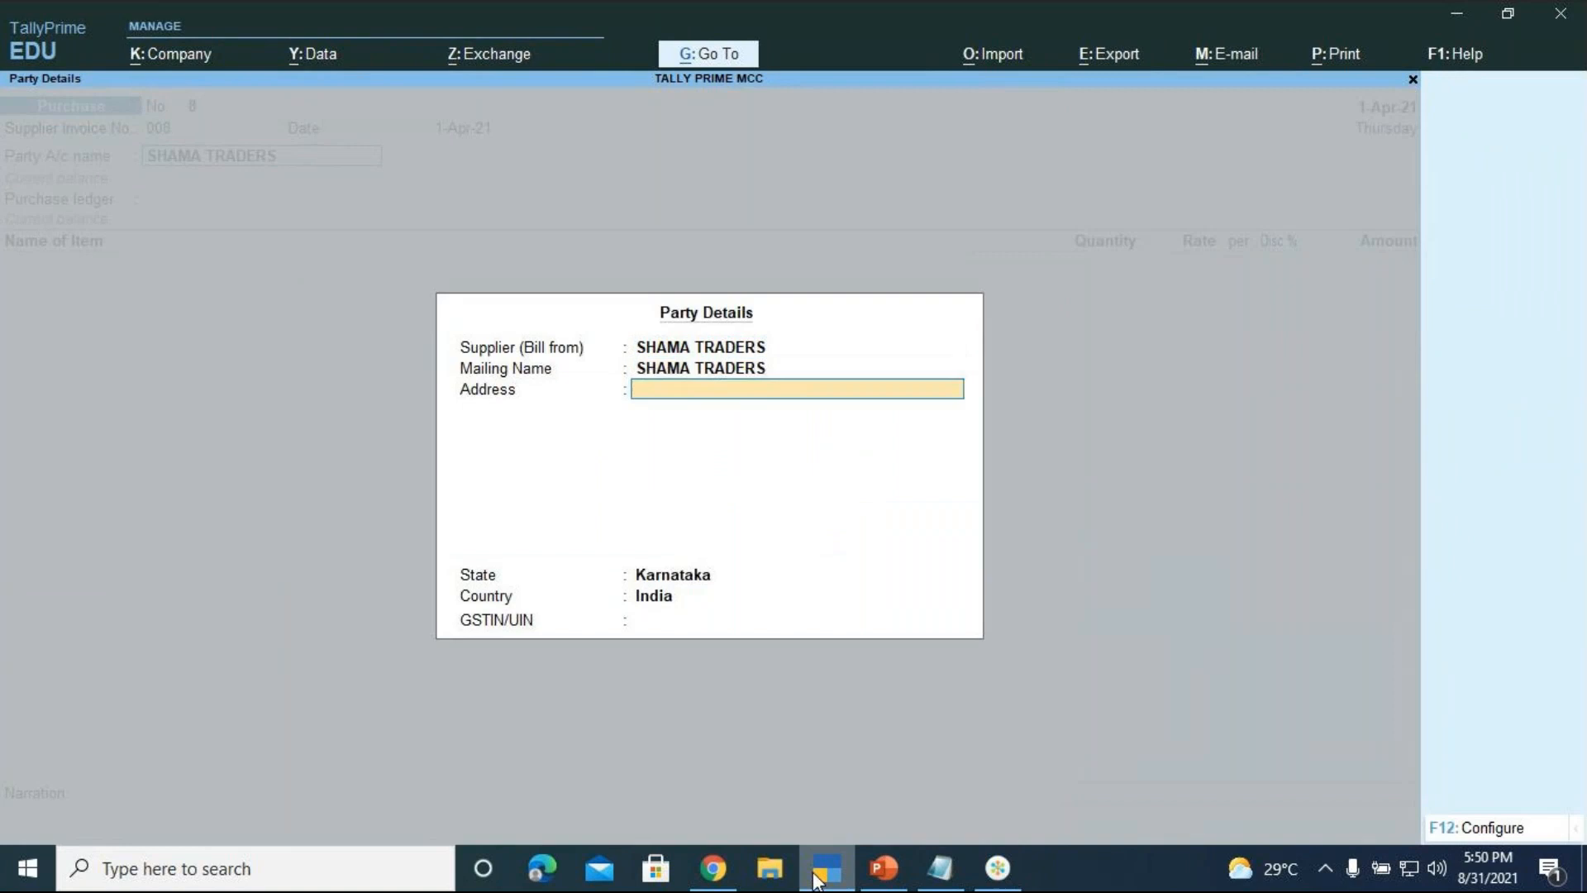
key("Return")
key("Return")
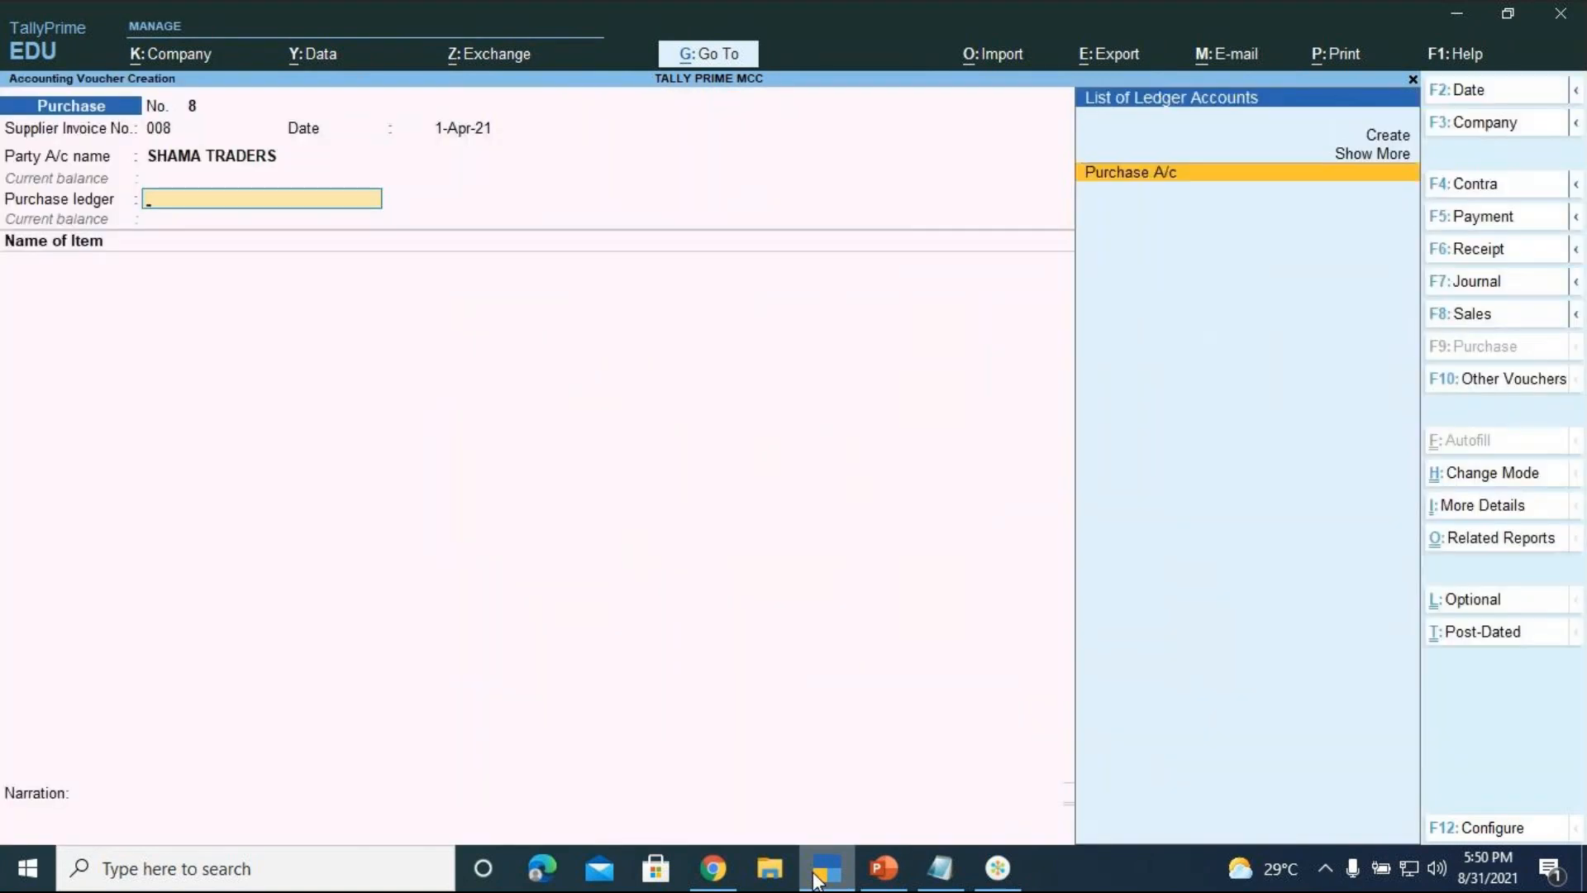
Use Purchase A/c as the purchase ledger, classified as Purchase Taxable
key("Return")
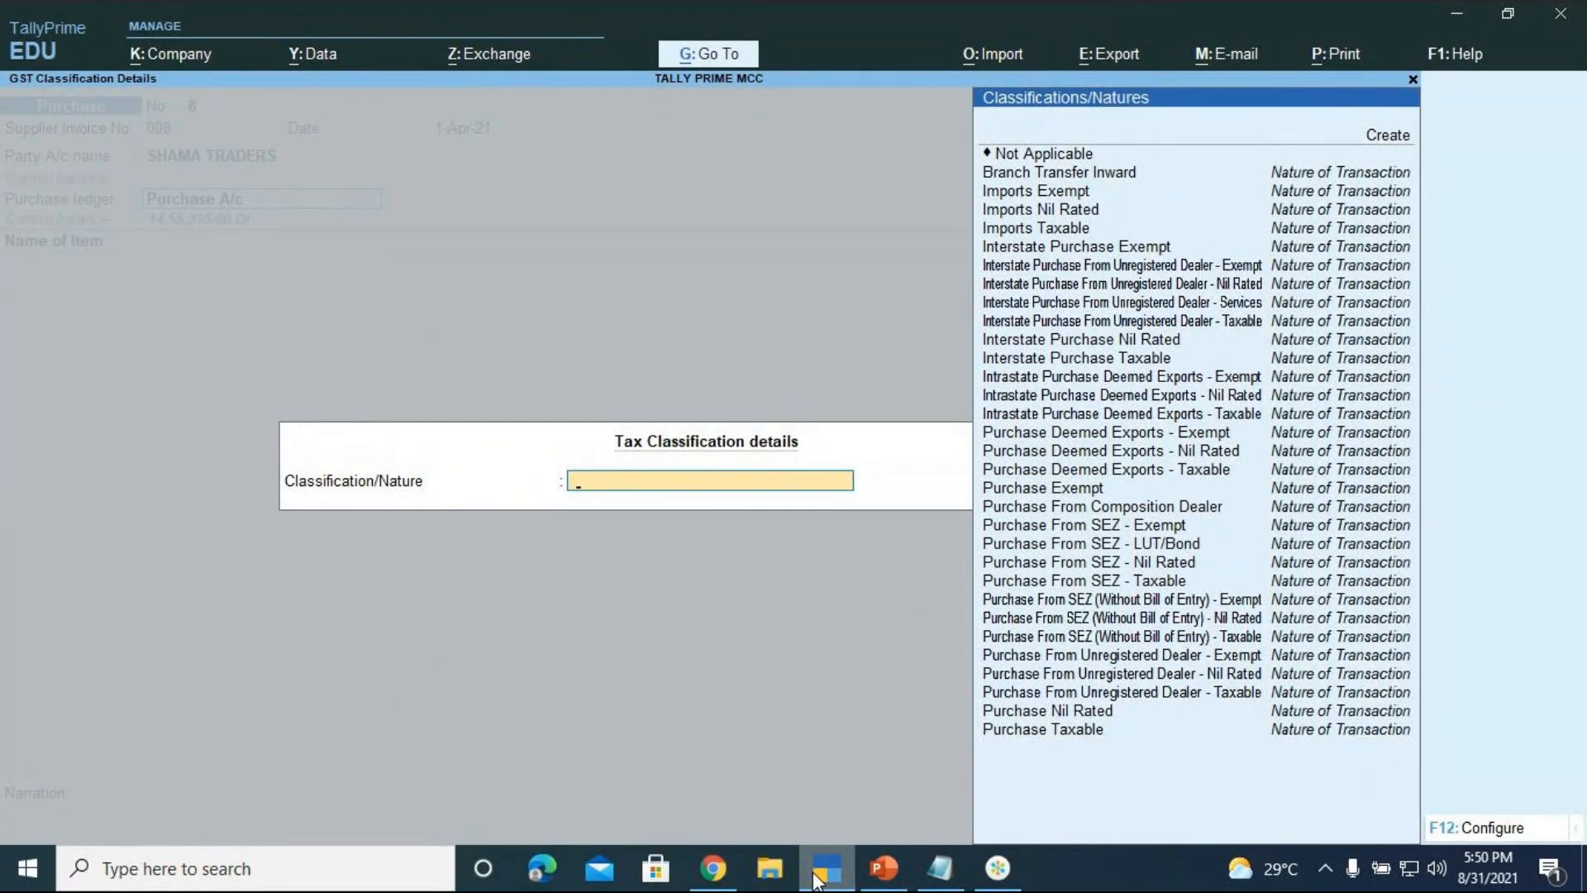
key("Down")
key("Down")
key("Down")
key("Down")
key("Down")
key("Down")
key("Down")
key("Down")
key("Down")
key("Down")
key("Down")
key("Down")
key("Down")
key("Down")
key("Down")
key("Down")
key("Down")
key("Down")
key("Down")
key("Down")
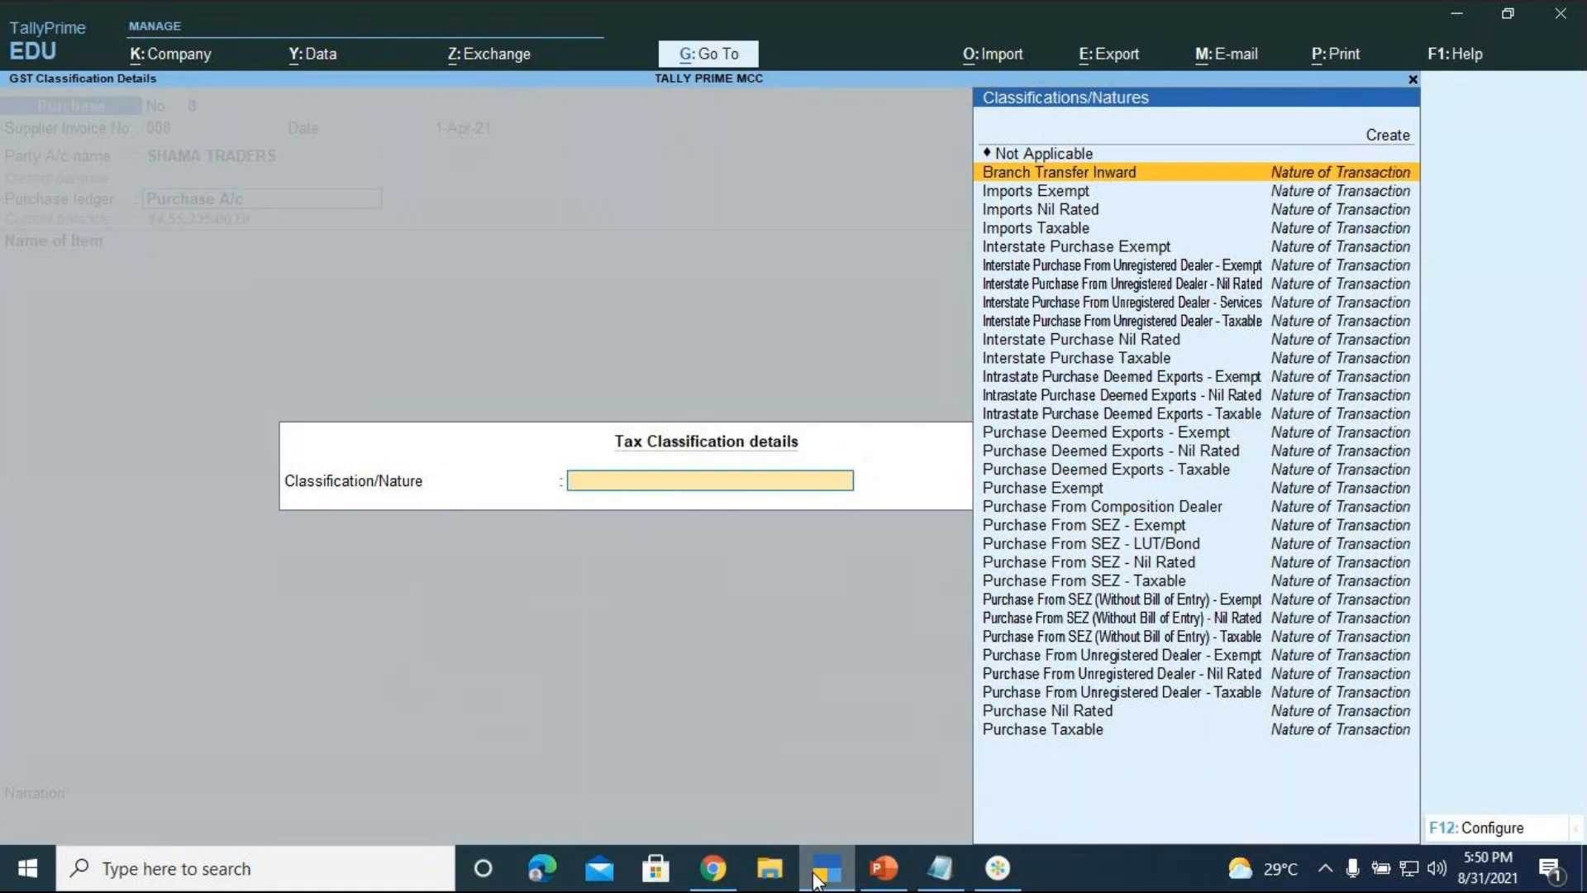
key("Down")
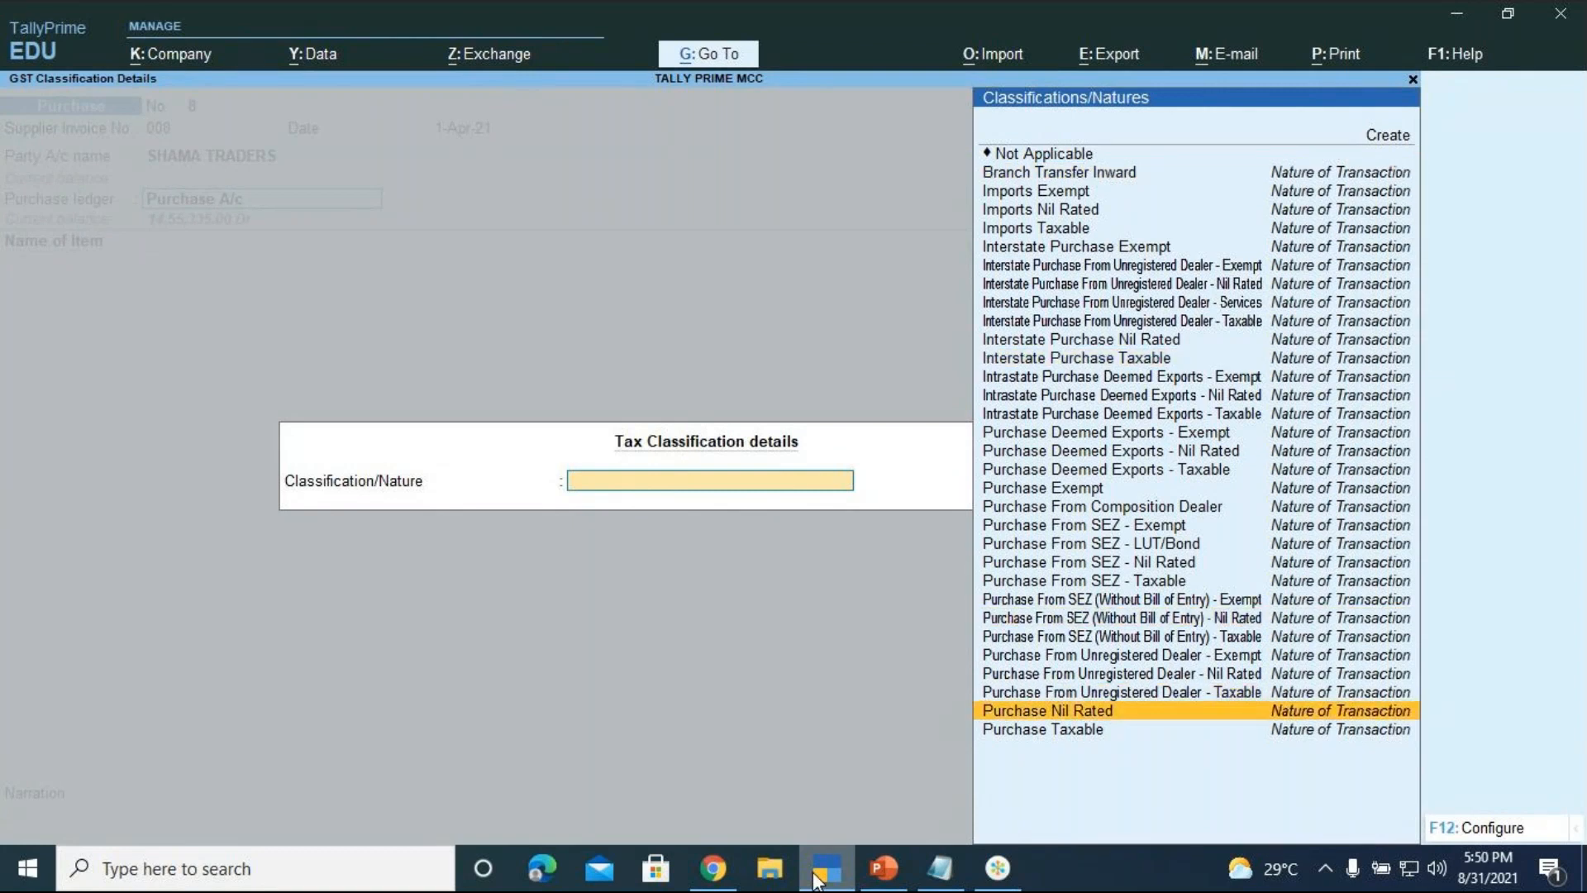
key("Down")
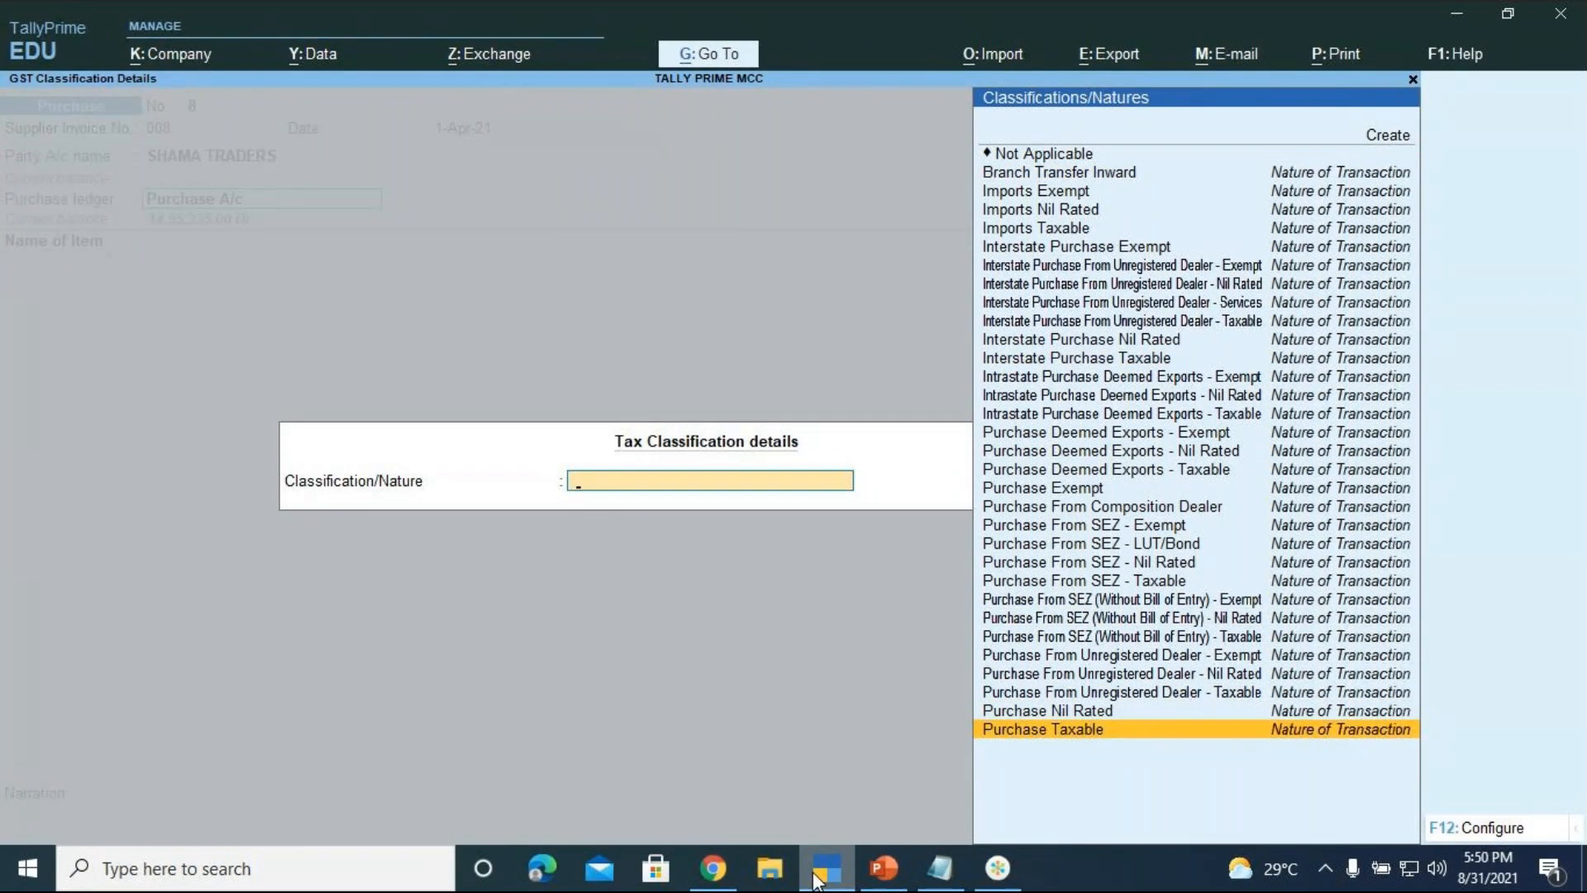
key("Return")
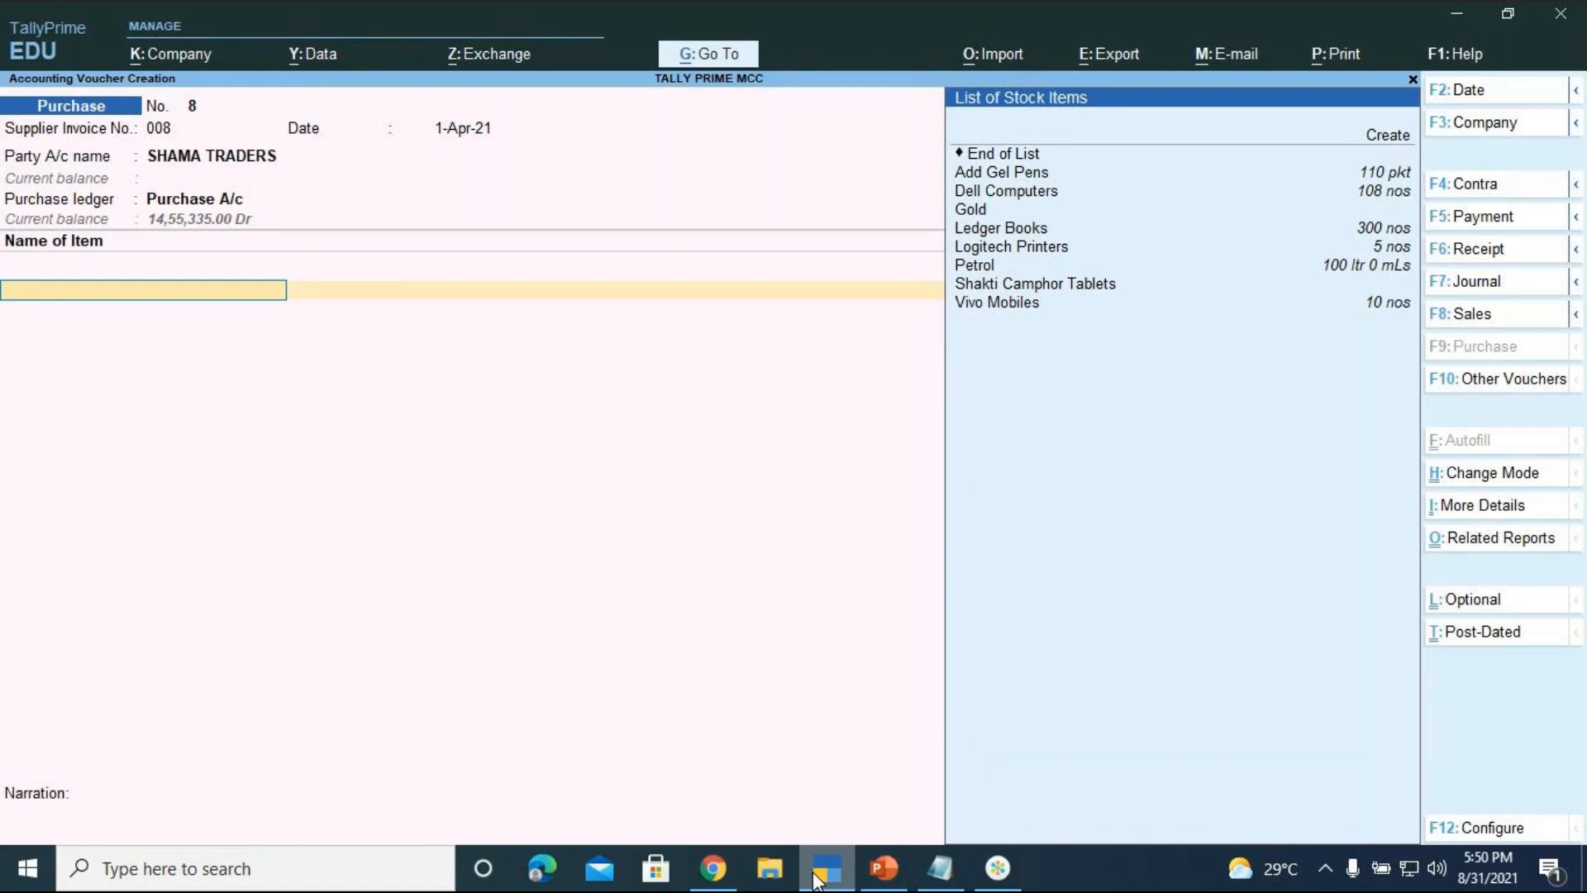
Start the new stock item WHIRLPOOL WASHING MACHINES and choose to create its stock group
key("Up")
key("Up")
key("Up")
key("Up")
key("Up")
key("Up")
key("Up")
key("Up")
key("Up")
key("Up")
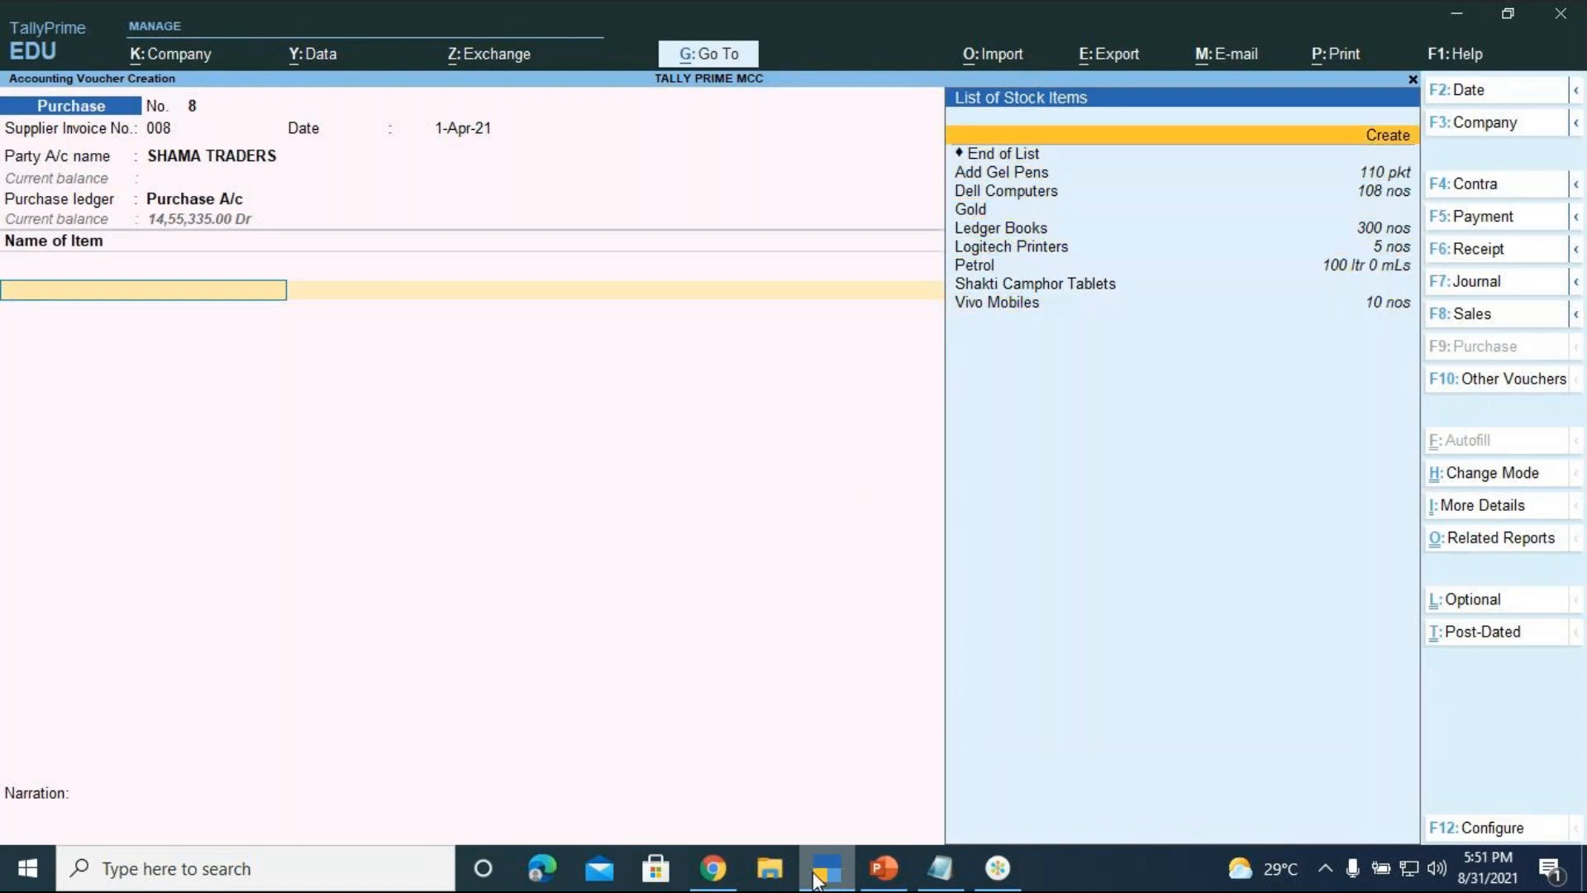
key("Return")
type("WHIR")
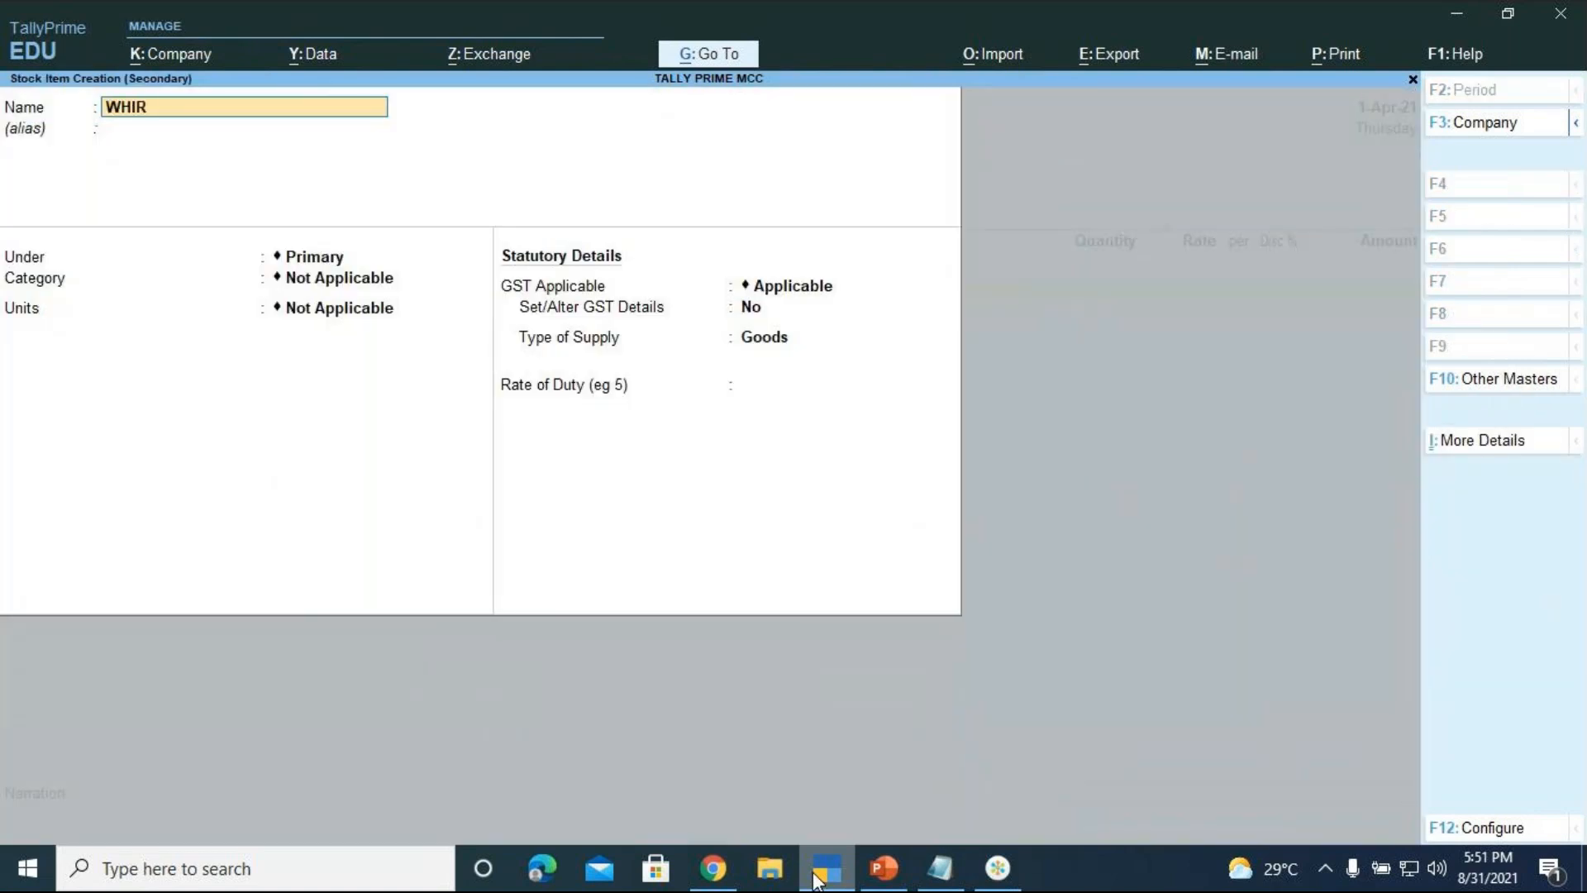
type("LPOOL WASHING MACHI")
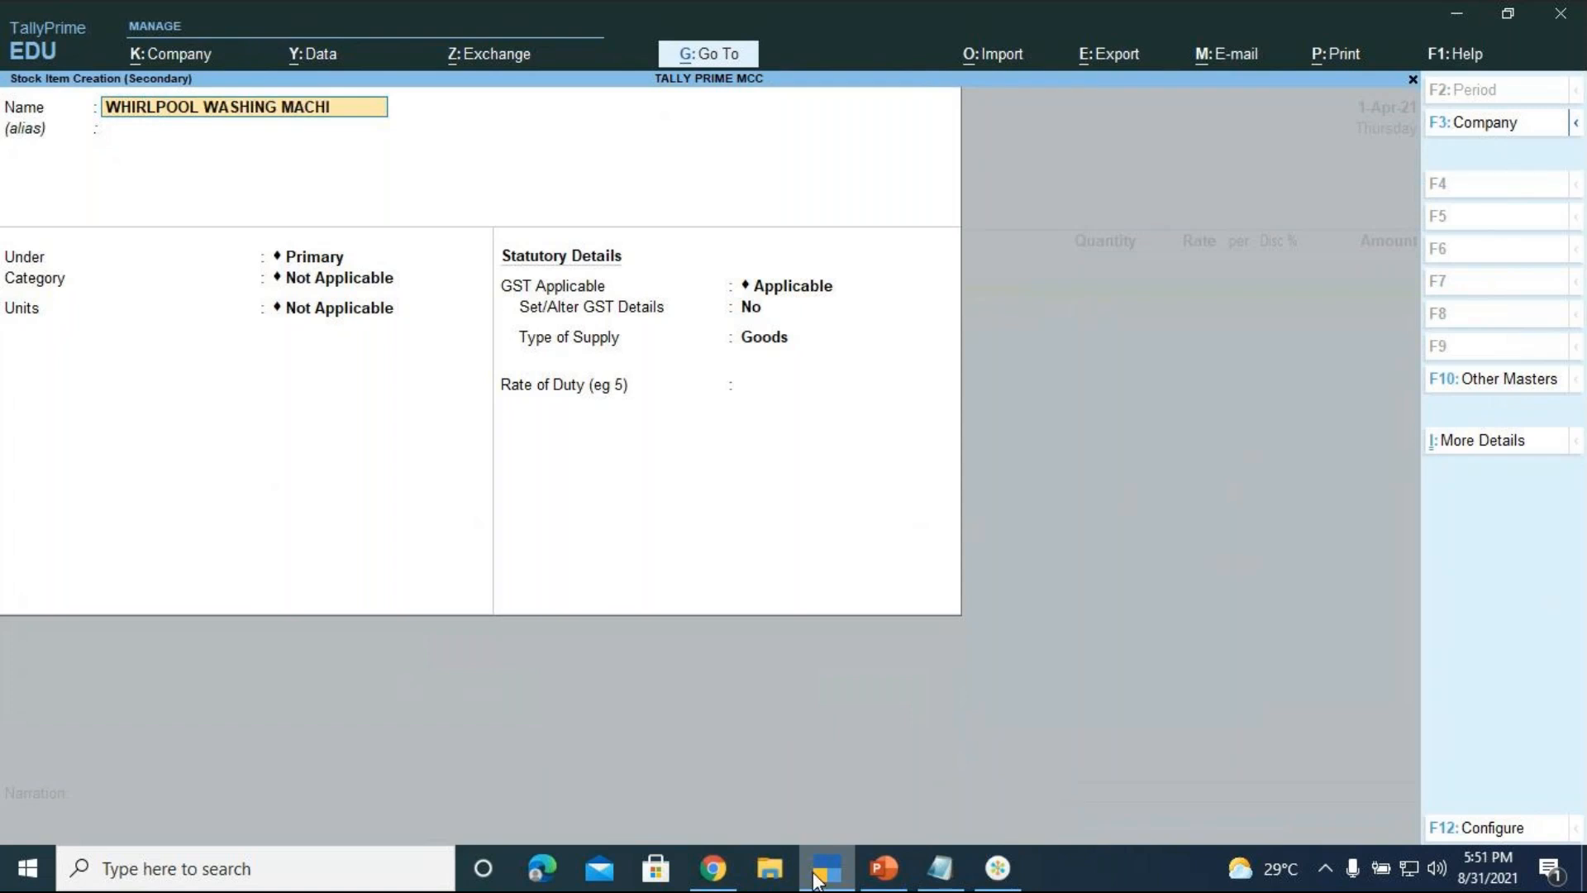
type("NES")
key("Return")
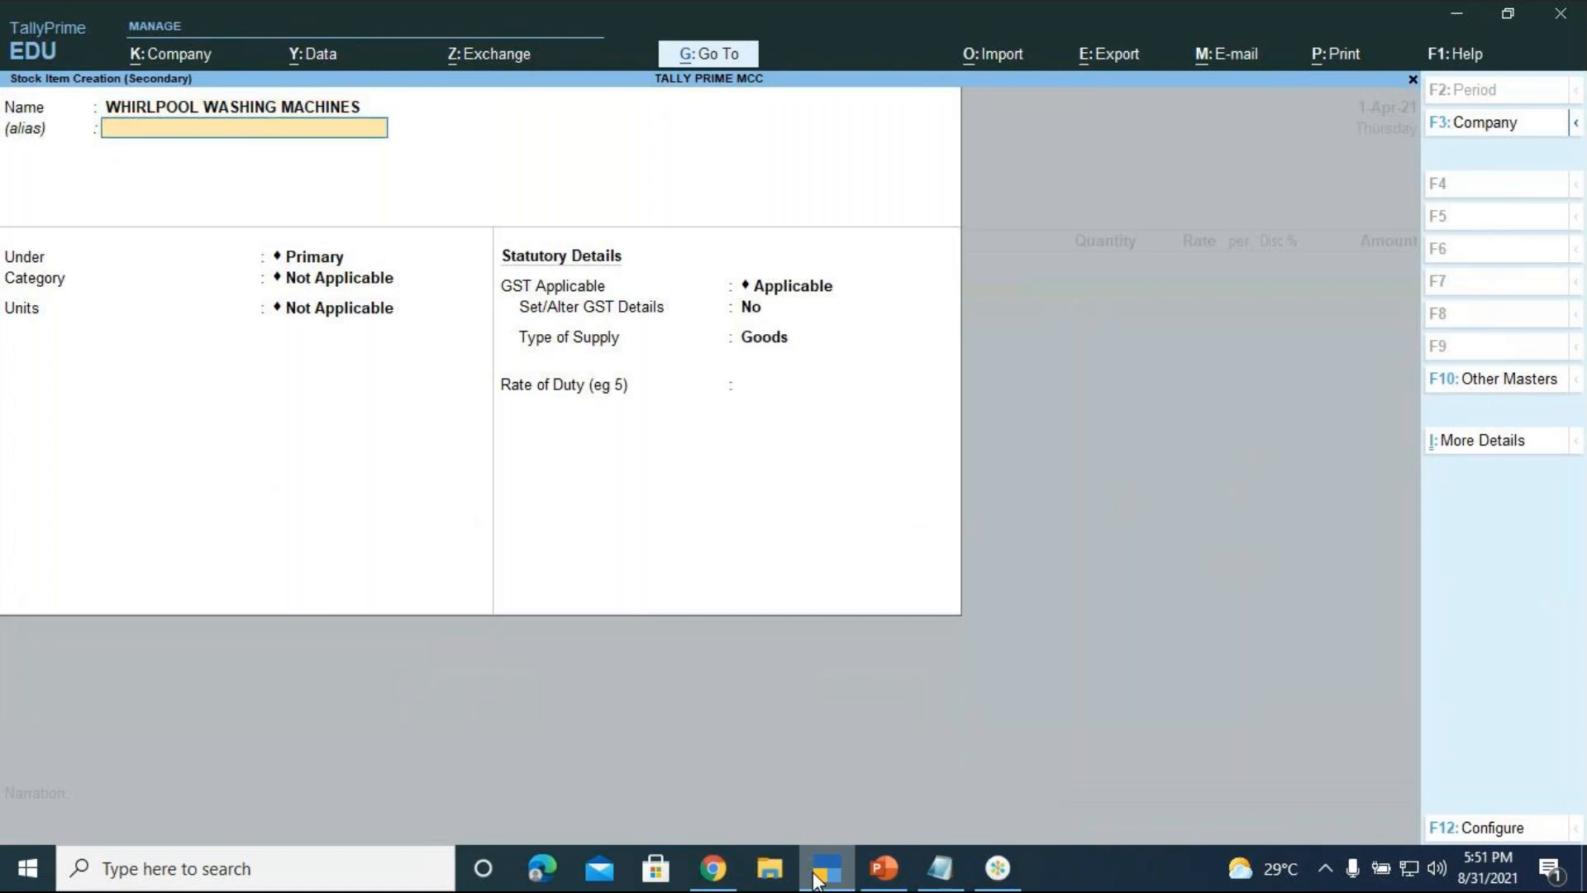
key("Return")
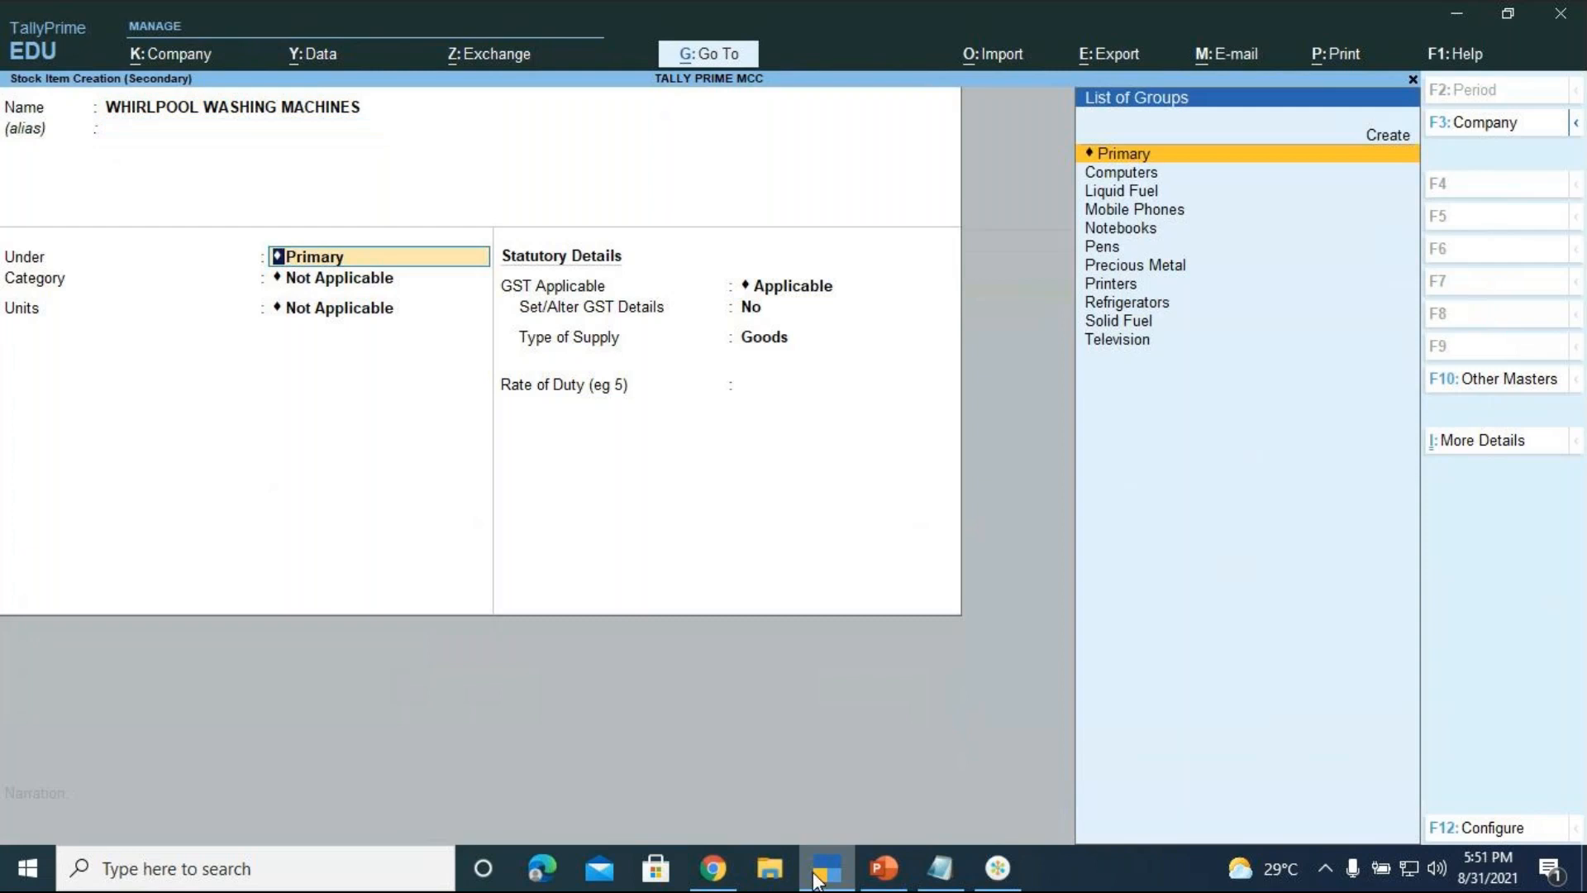
key("Up")
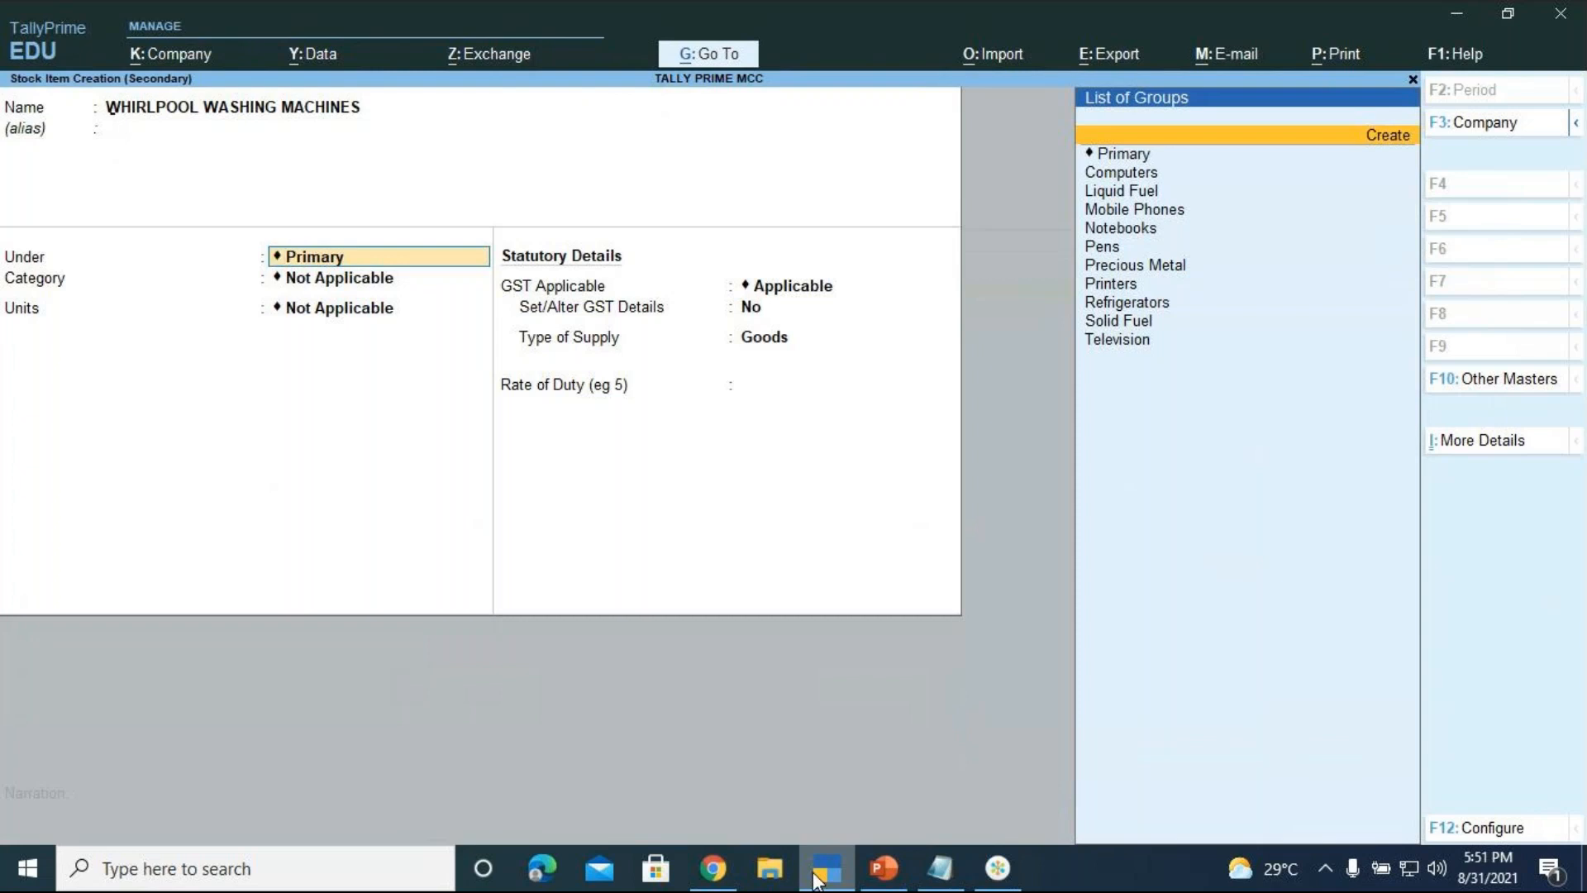
Create stock group WASHING MACHINES under Primary with quantities added
key("Return")
type("WASHI")
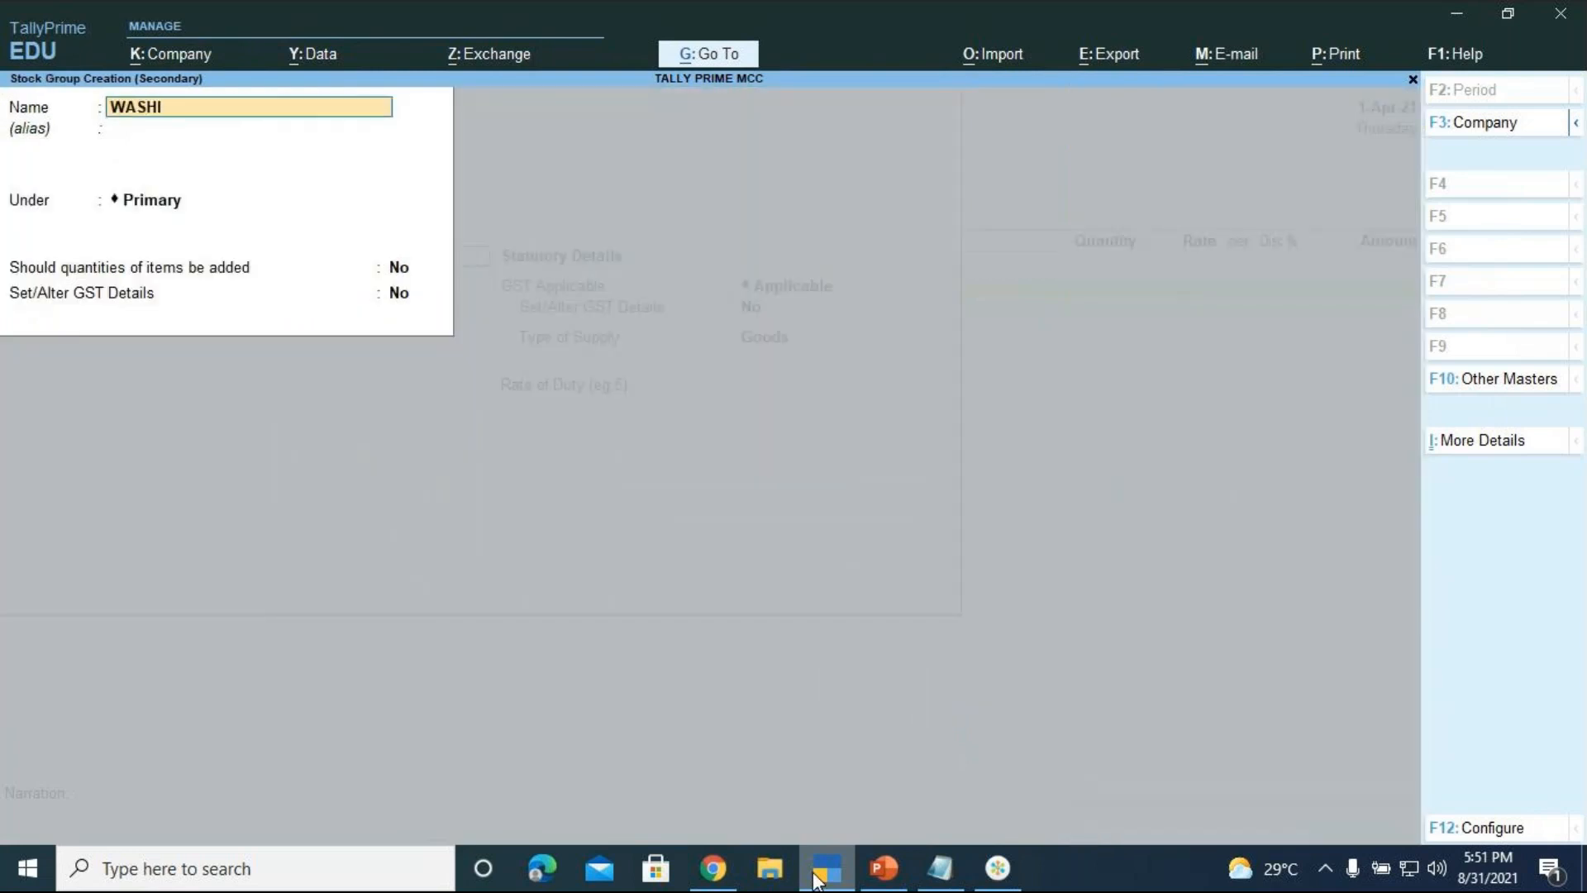
type("NG MACHINES")
key("Return")
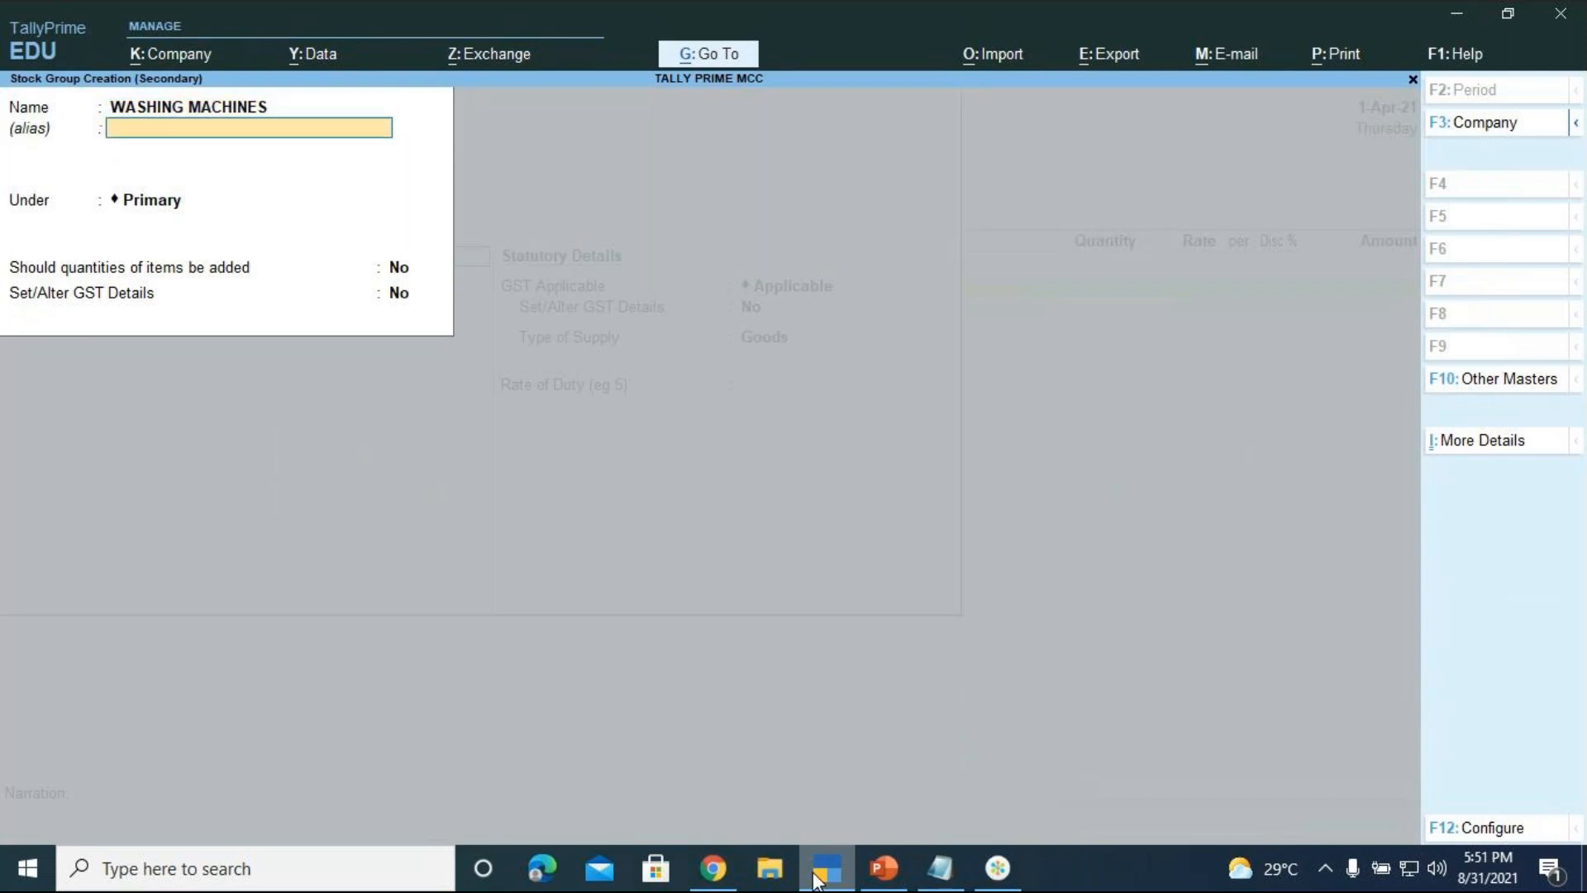
key("Return")
key("Return")
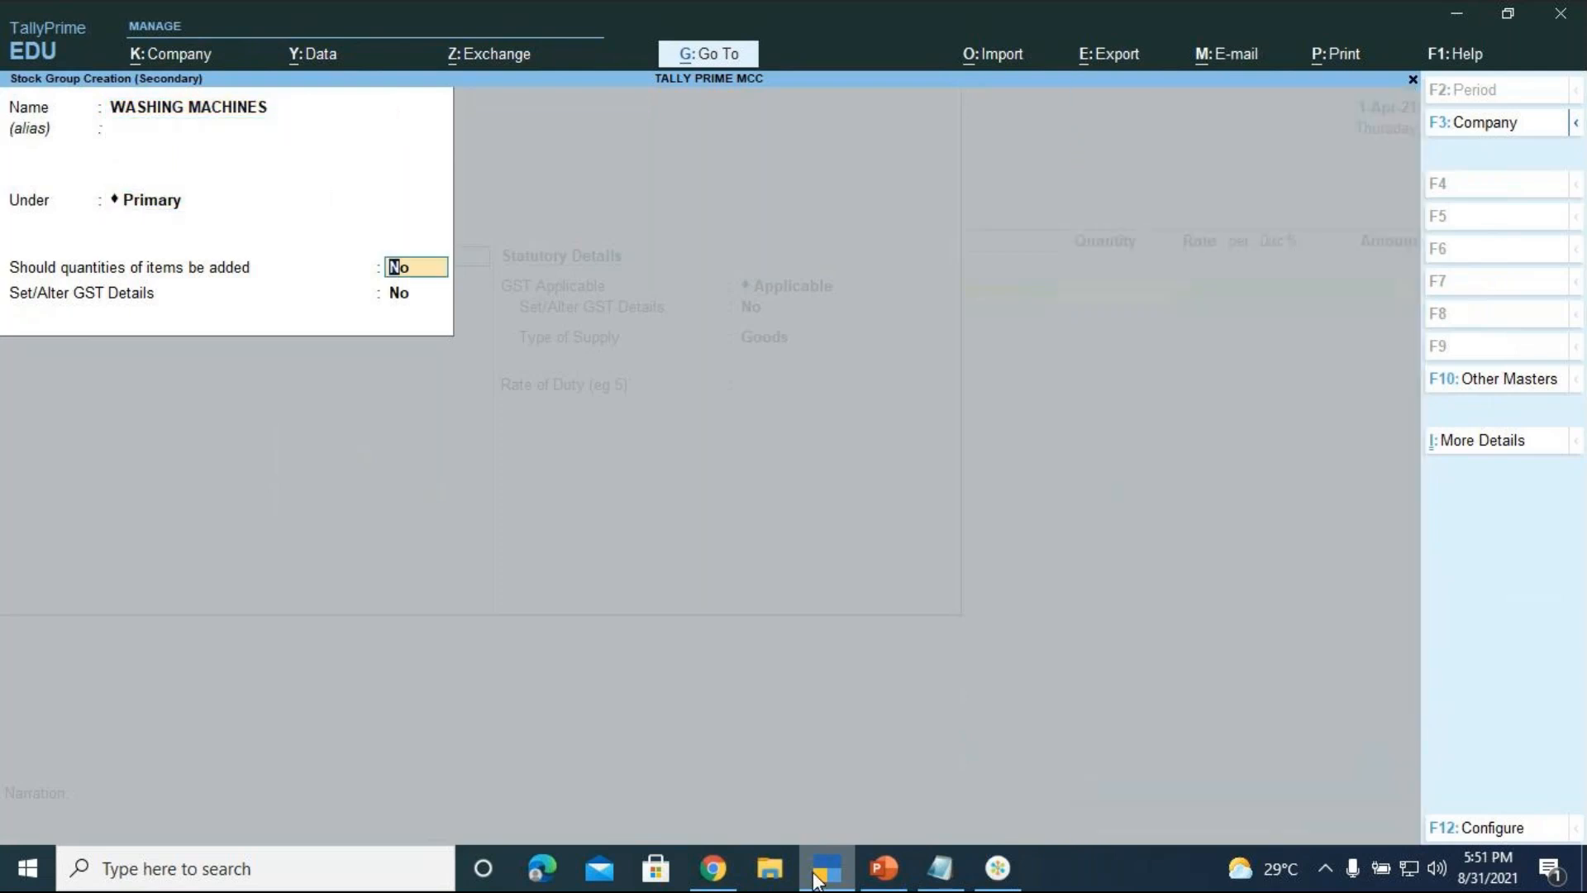
type("Y")
key("Return")
key("Return")
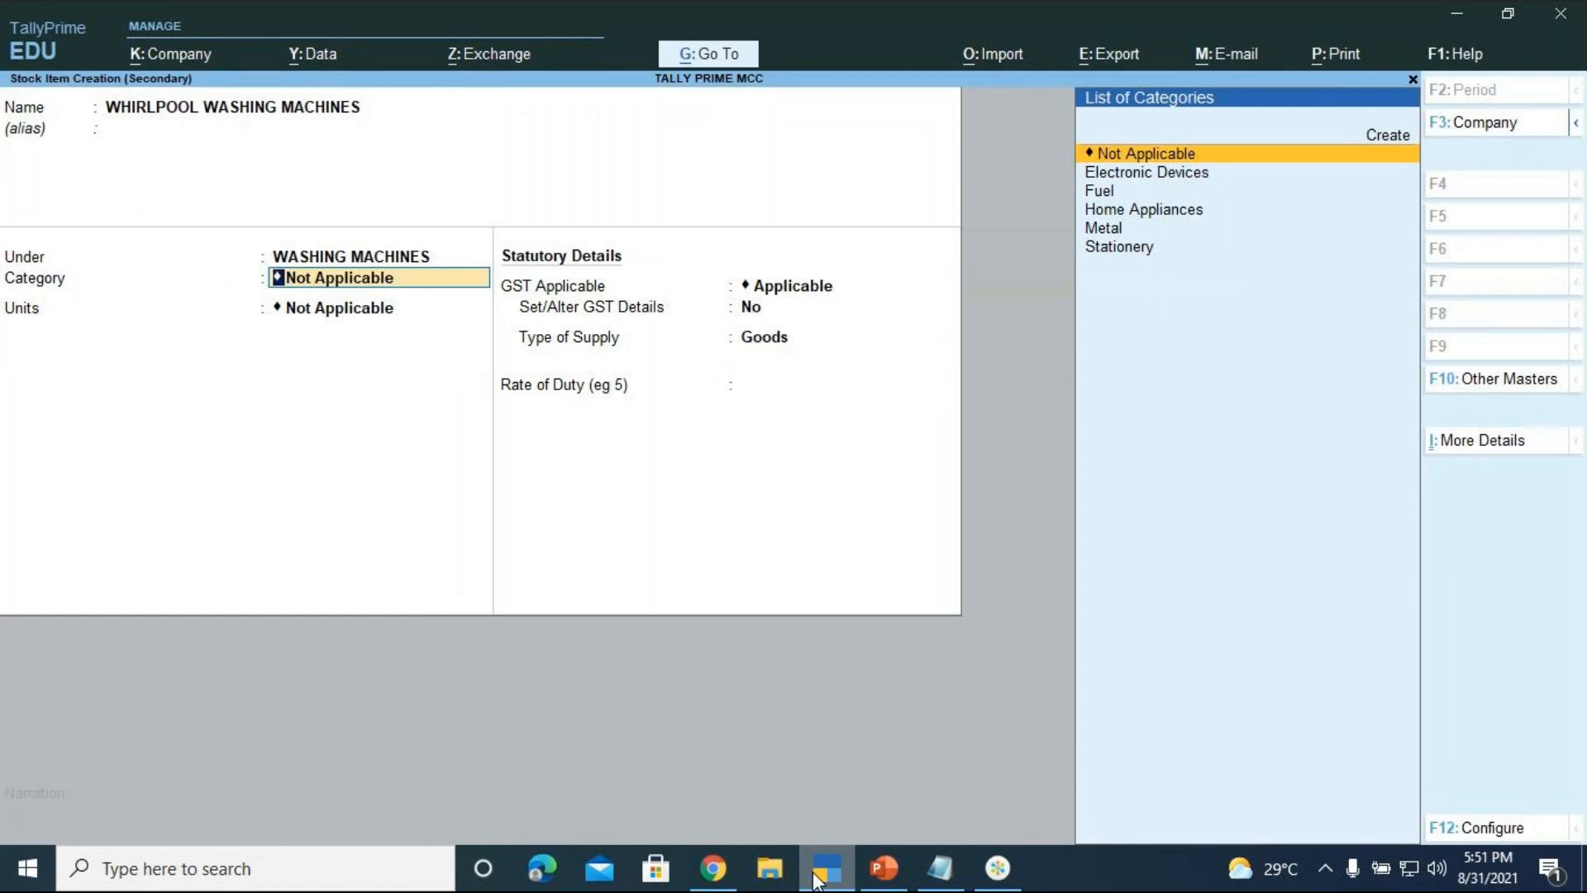
Give the item the Home Appliances category and nos unit, keeping GST applicable
key("Down")
key("Down")
key("Down")
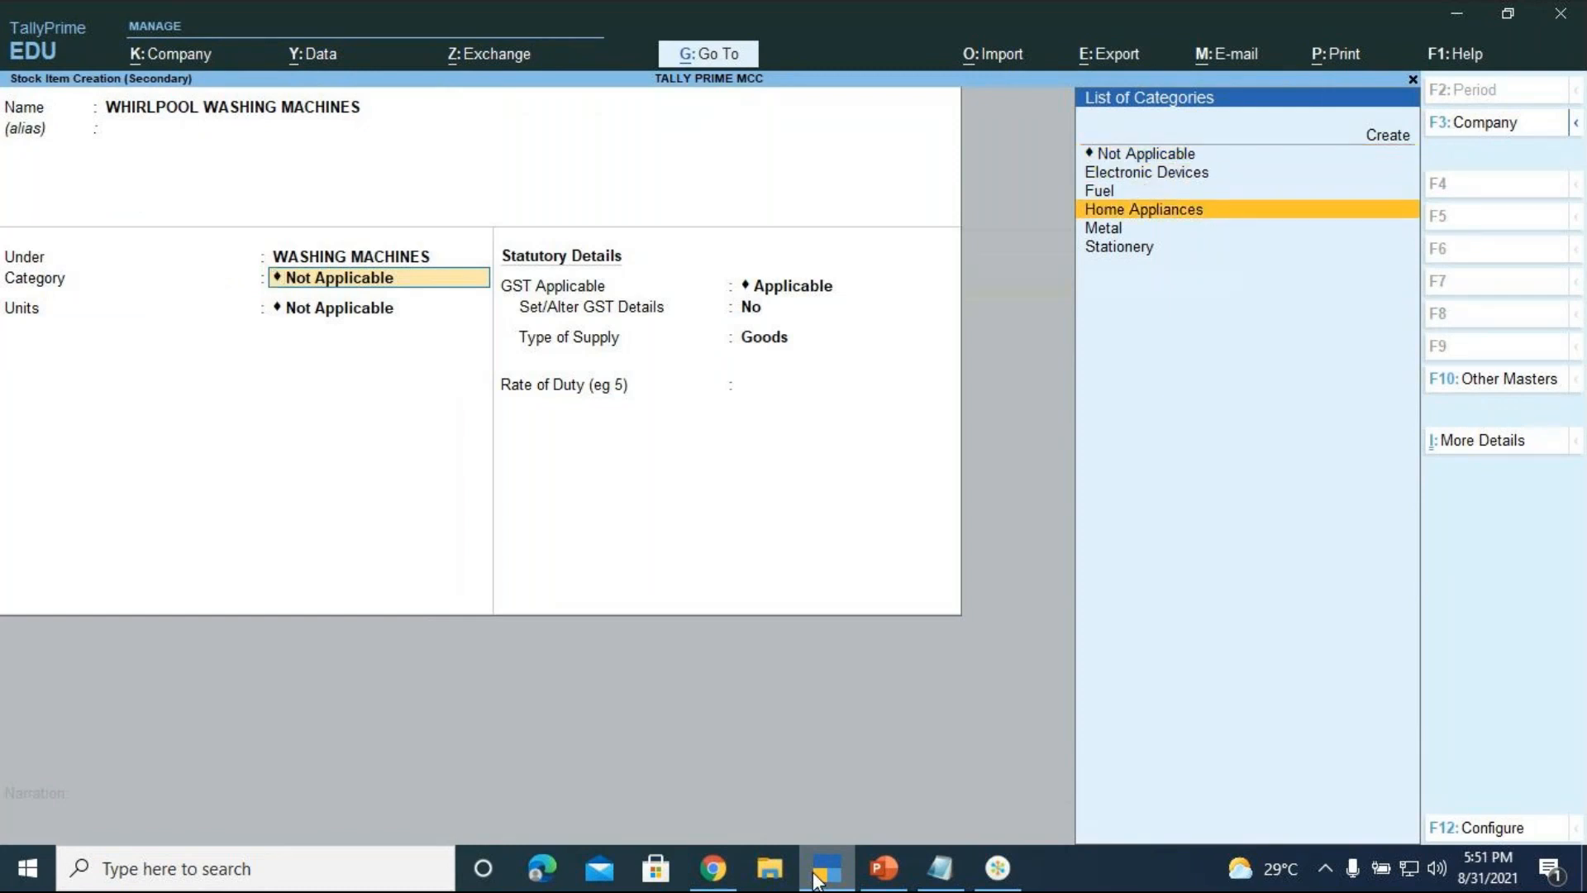
key("Return")
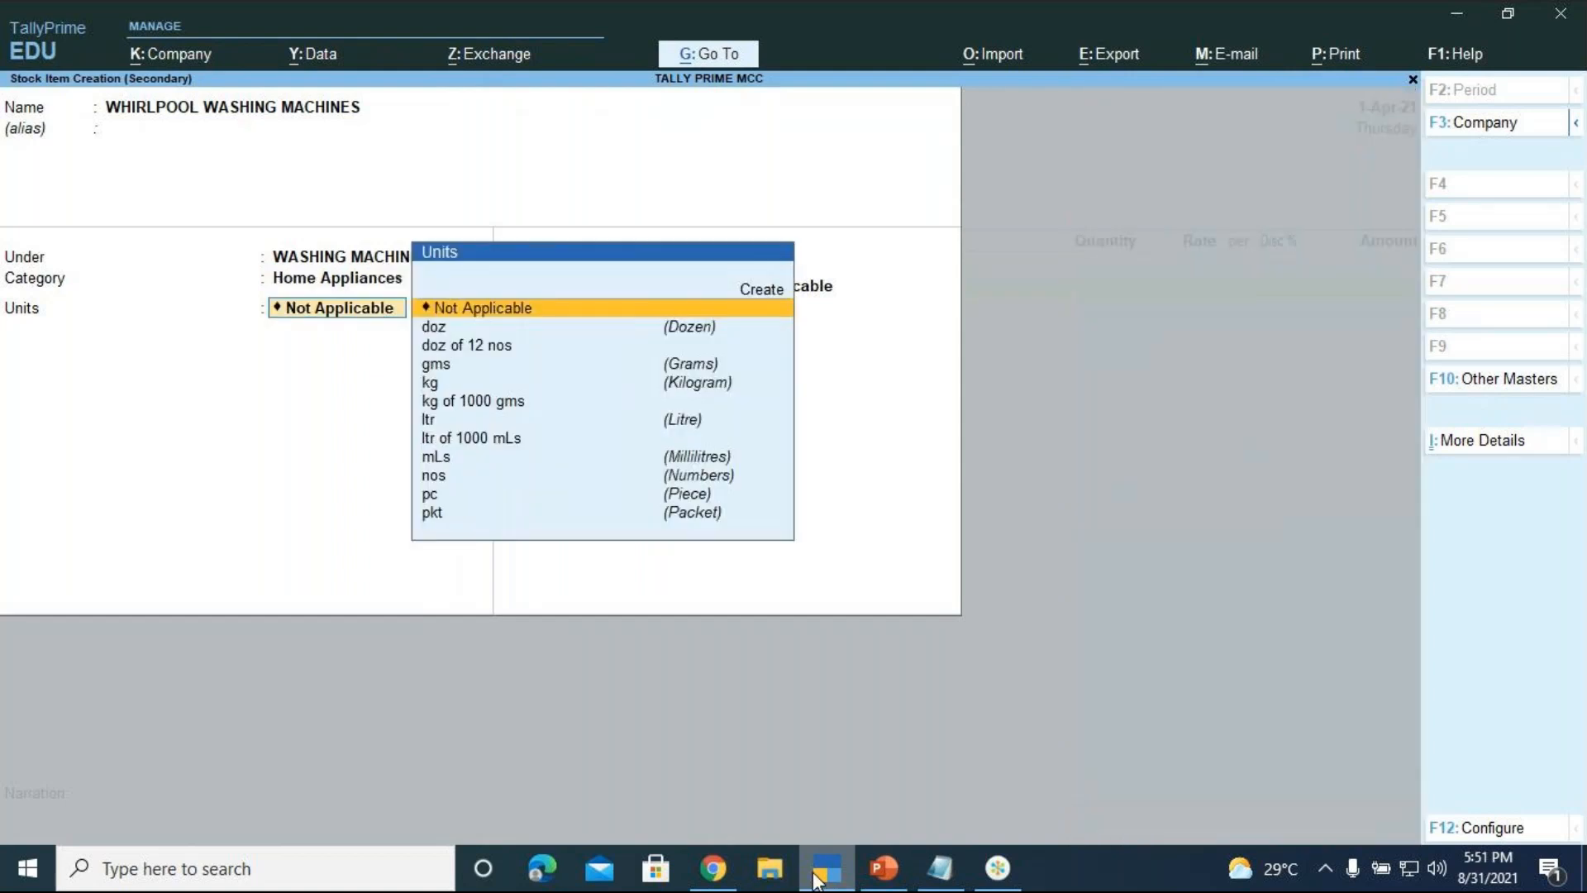
key("Down")
key("Down")
key("Down")
key("Down")
key("Down")
key("Down")
key("Down")
key("Down")
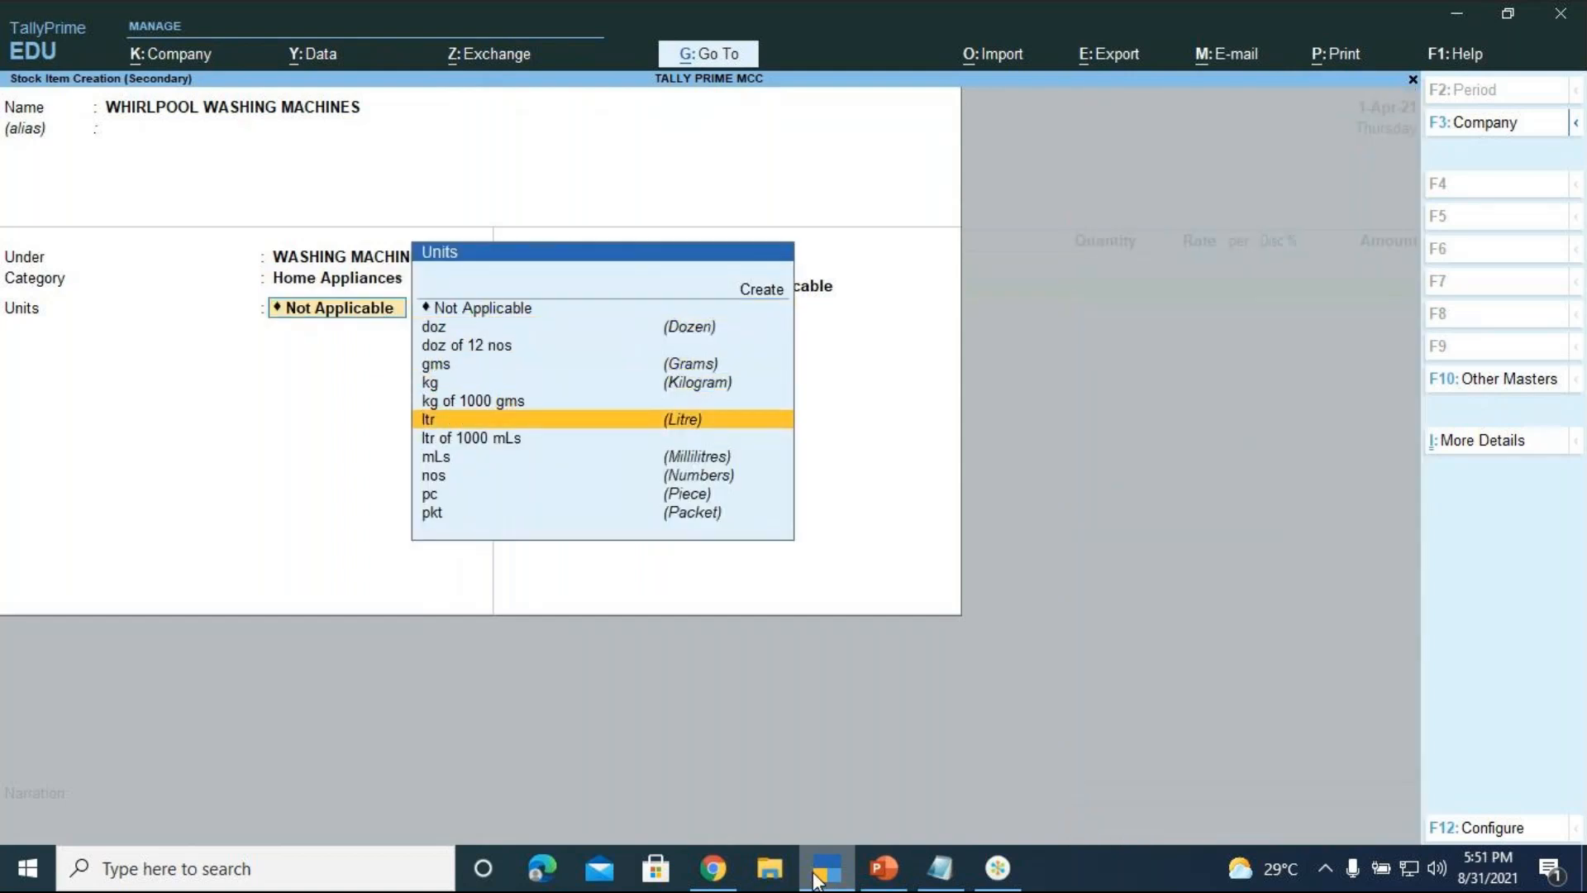
key("Down")
key("Return")
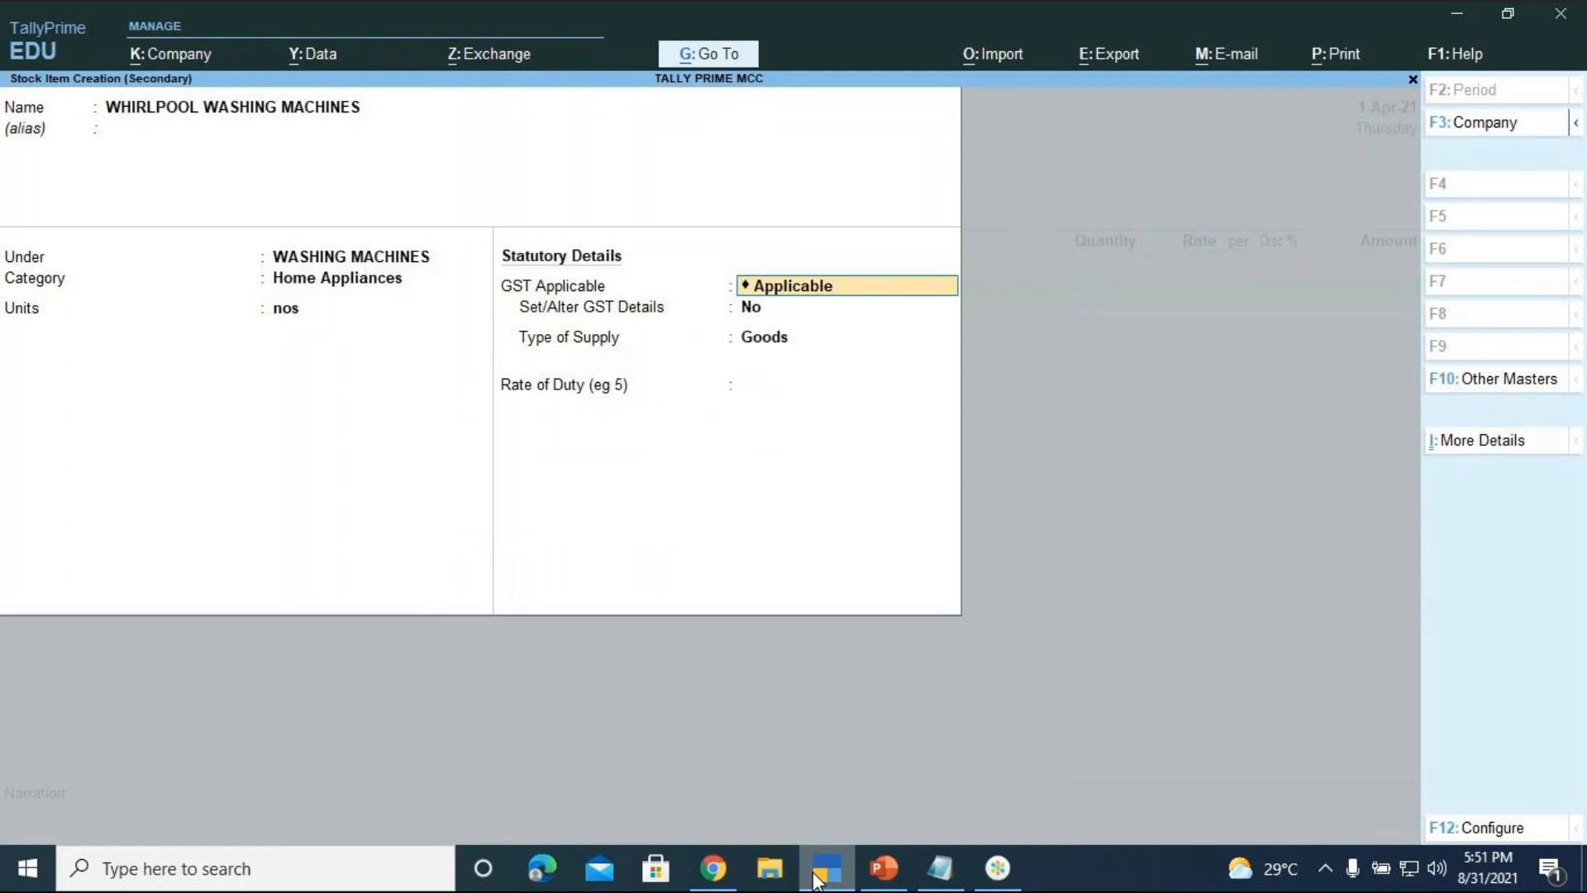
key("Return")
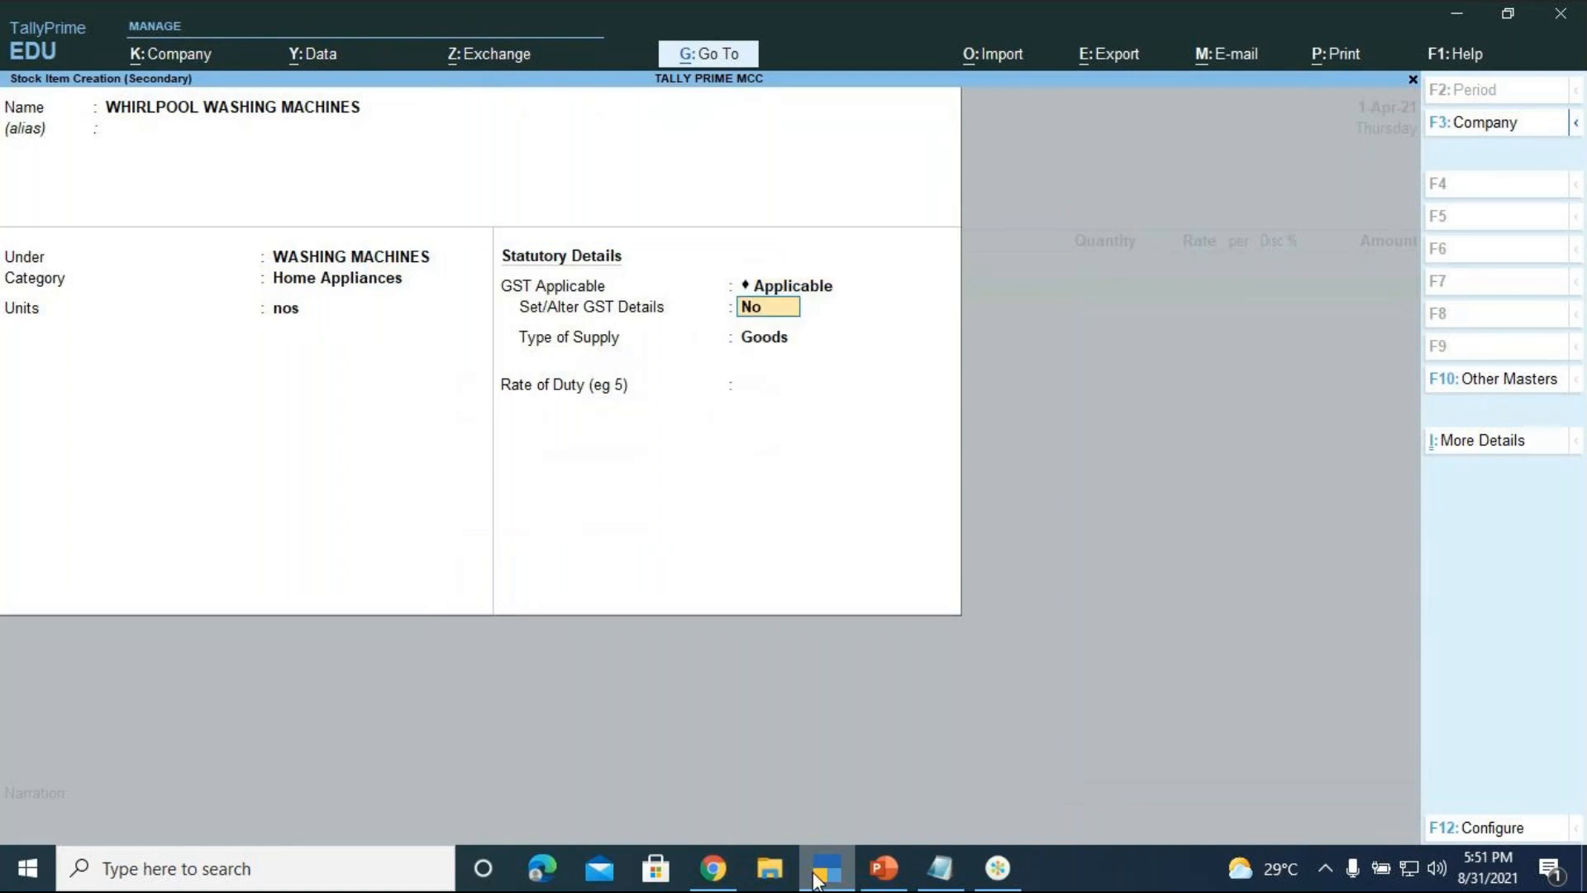
Enter GST description WASHING MACHINES and HSN code 345621 for the item
type("Y")
key("Return")
key("Return")
type("WASJING")
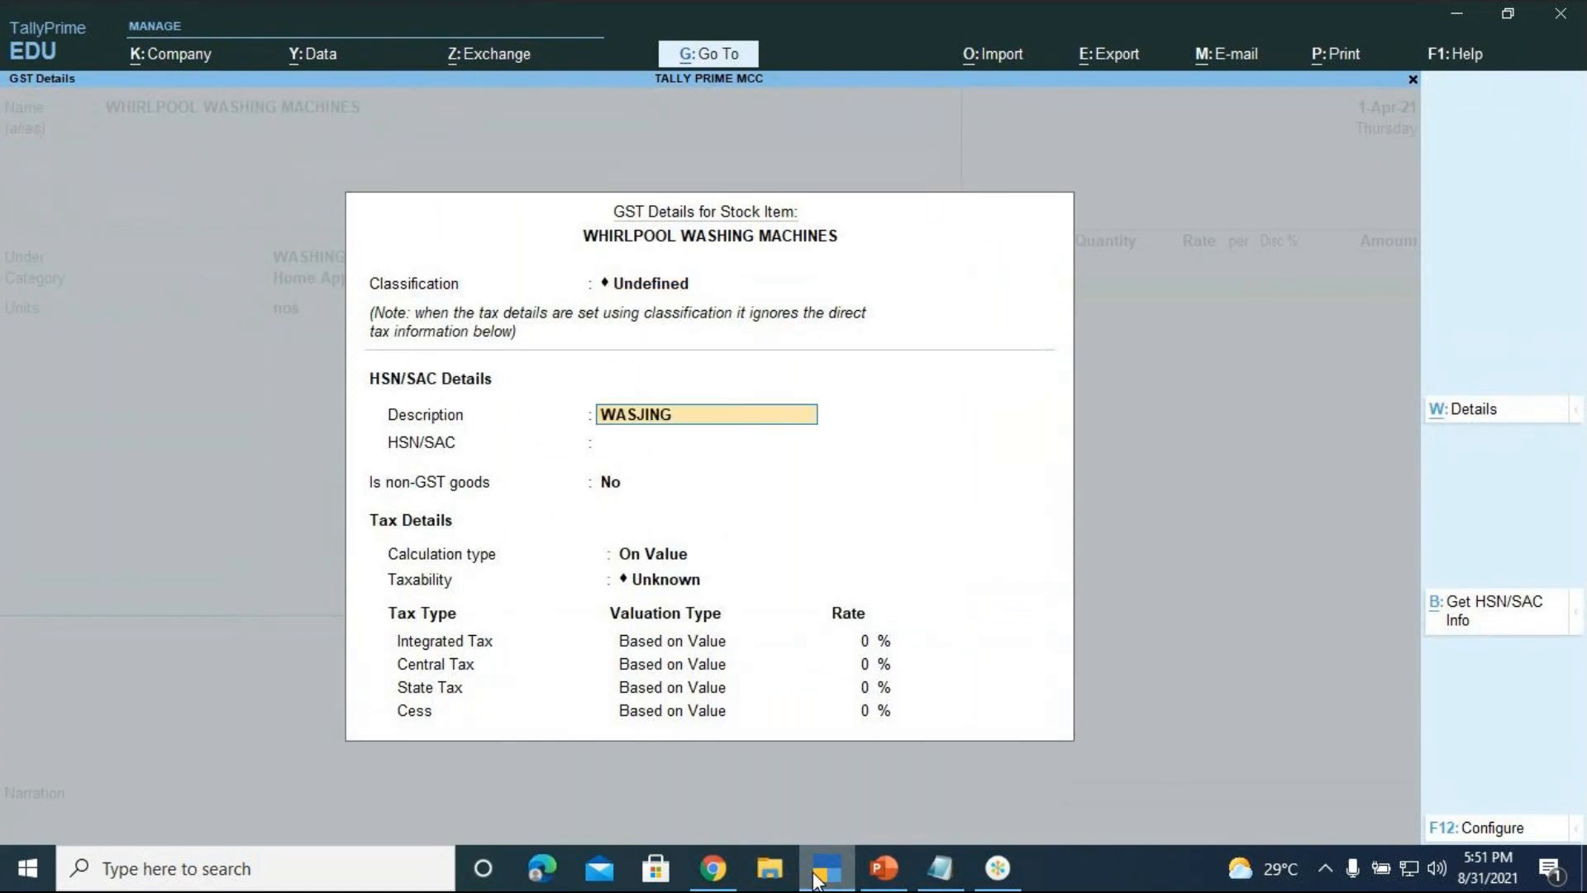
key("BackSpace")
key("BackSpace")
key("BackSpace")
key("BackSpace")
type("HING MACHINES")
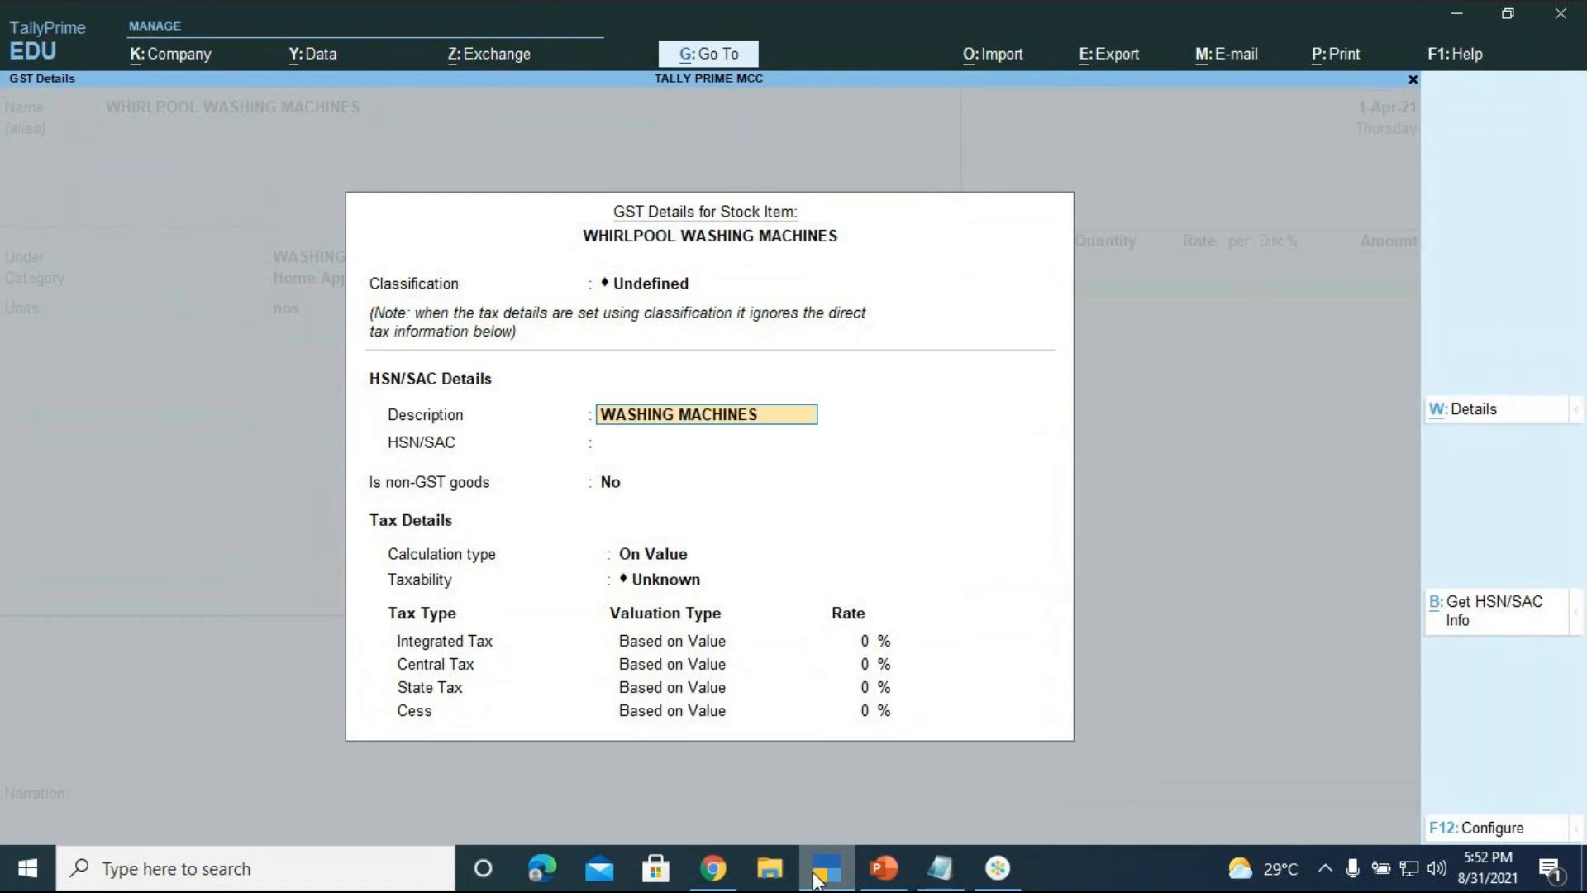
key("Return")
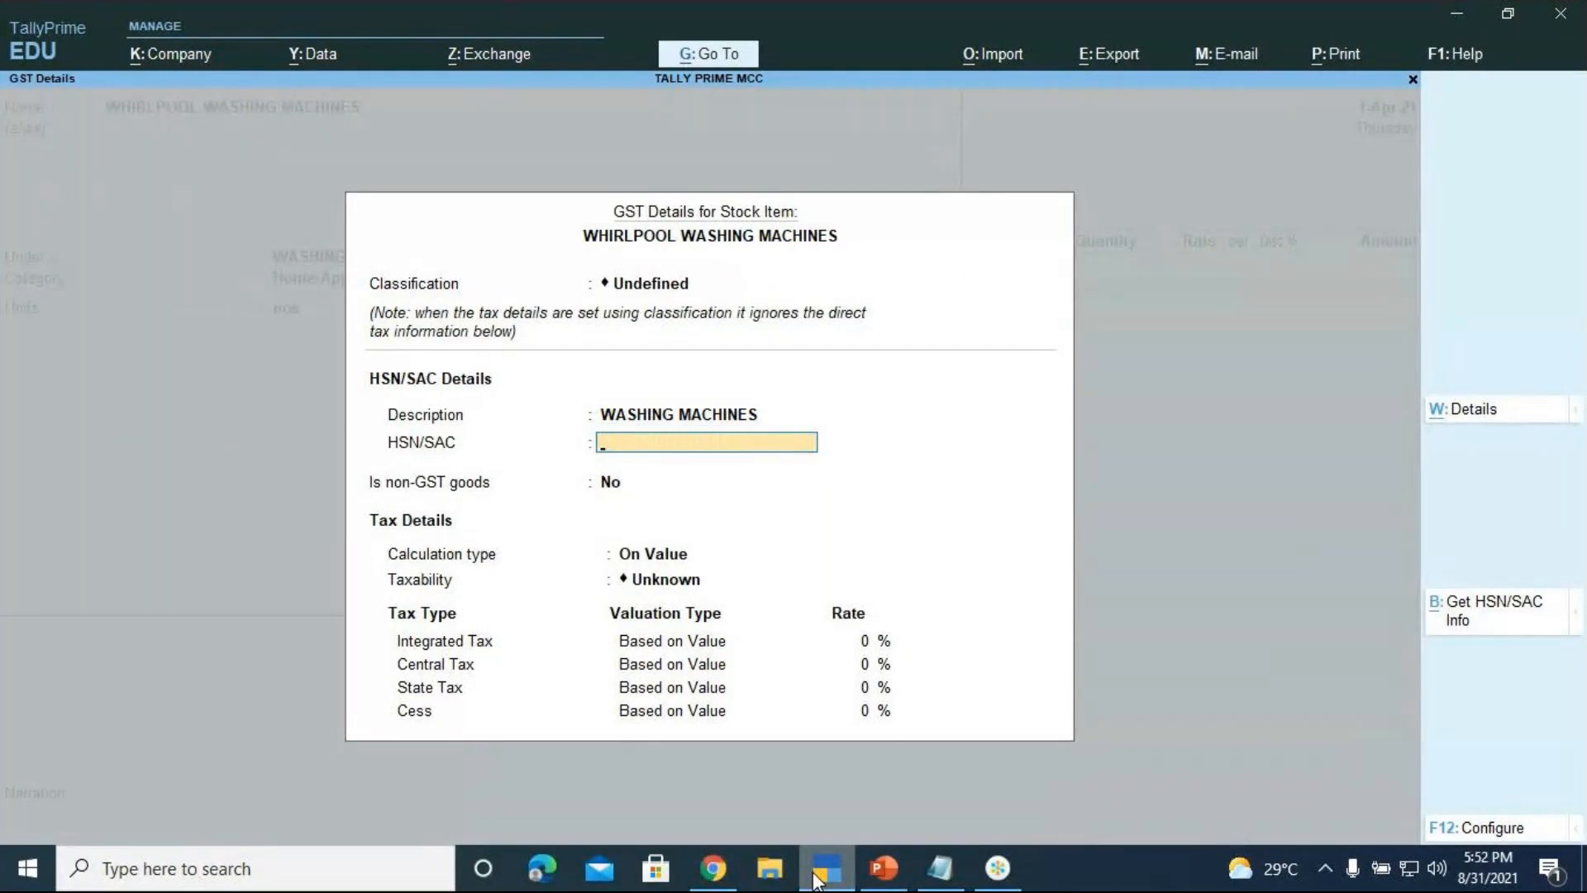
type("345621")
key("Return")
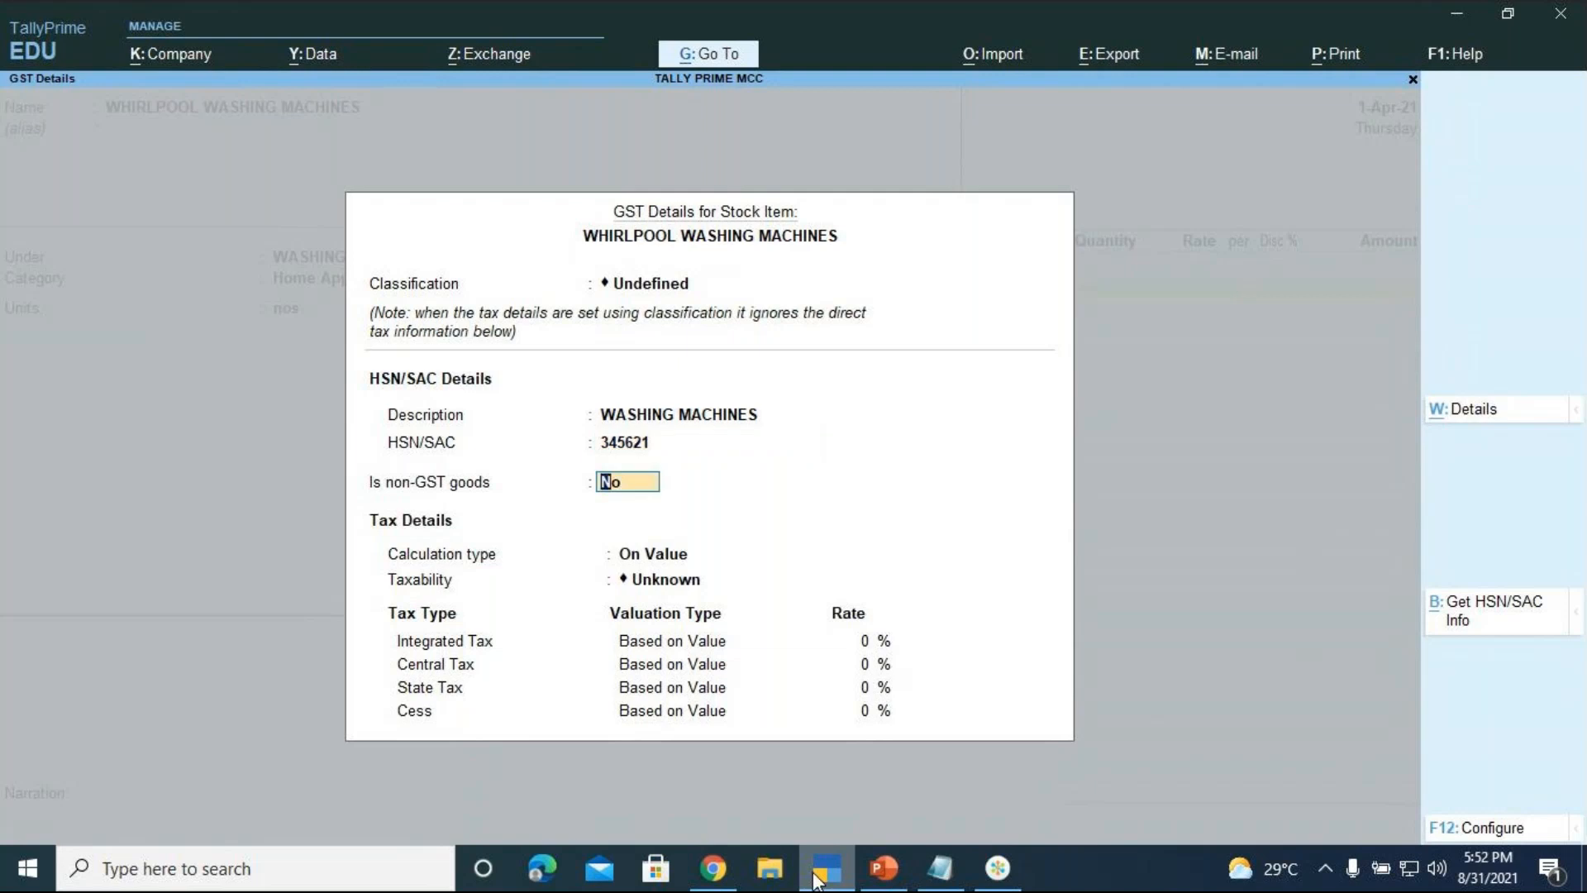
Mark the item Taxable at 18% on value, keep Goods supply type, and save it
key("Return")
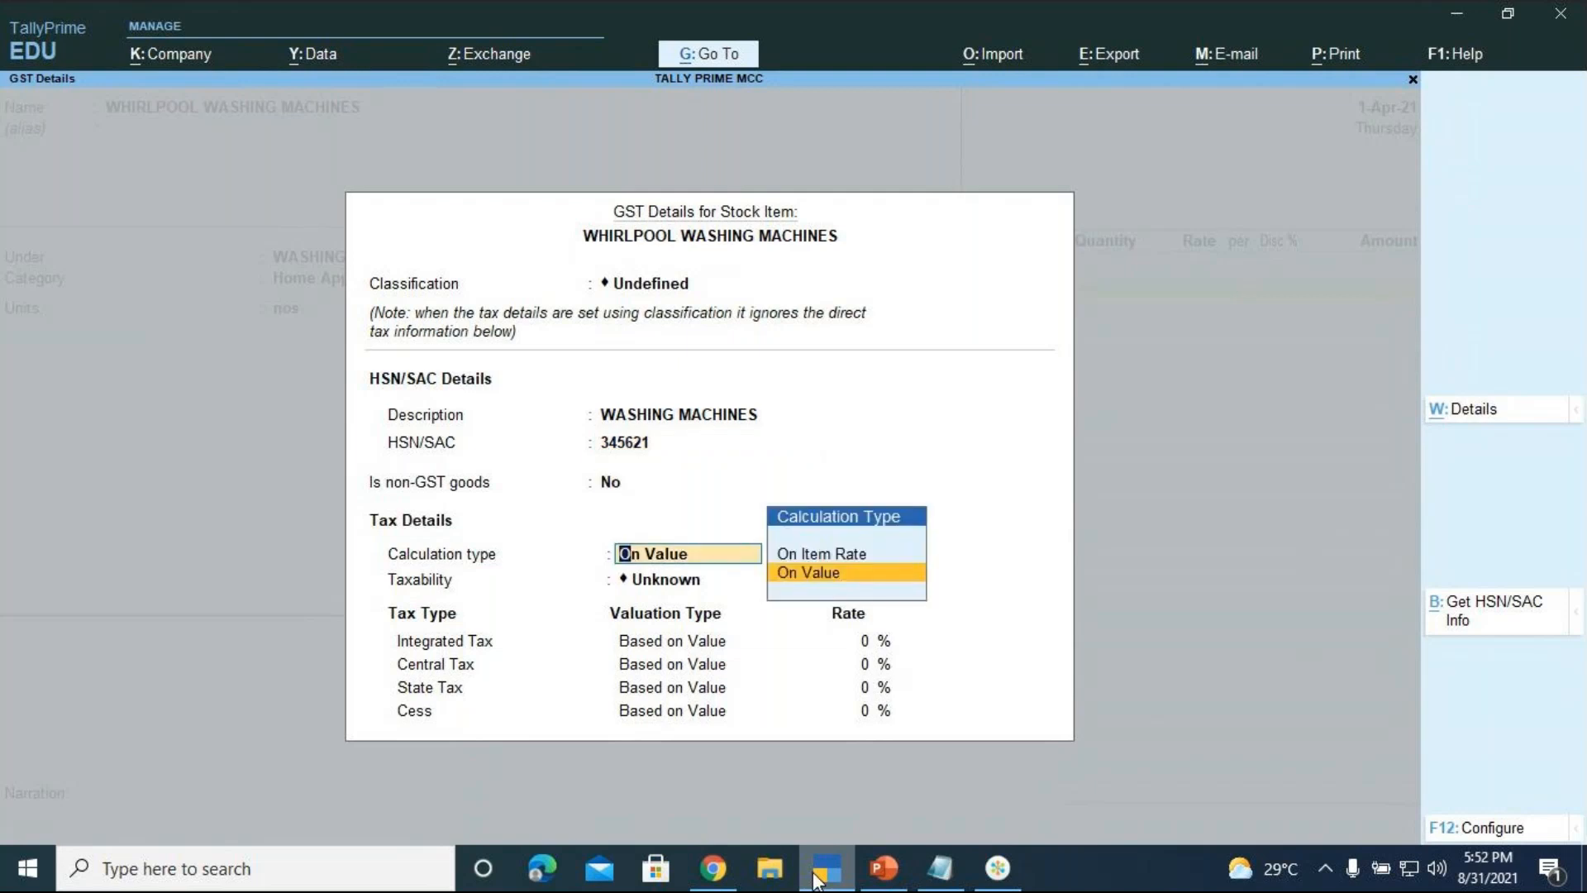
key("Return")
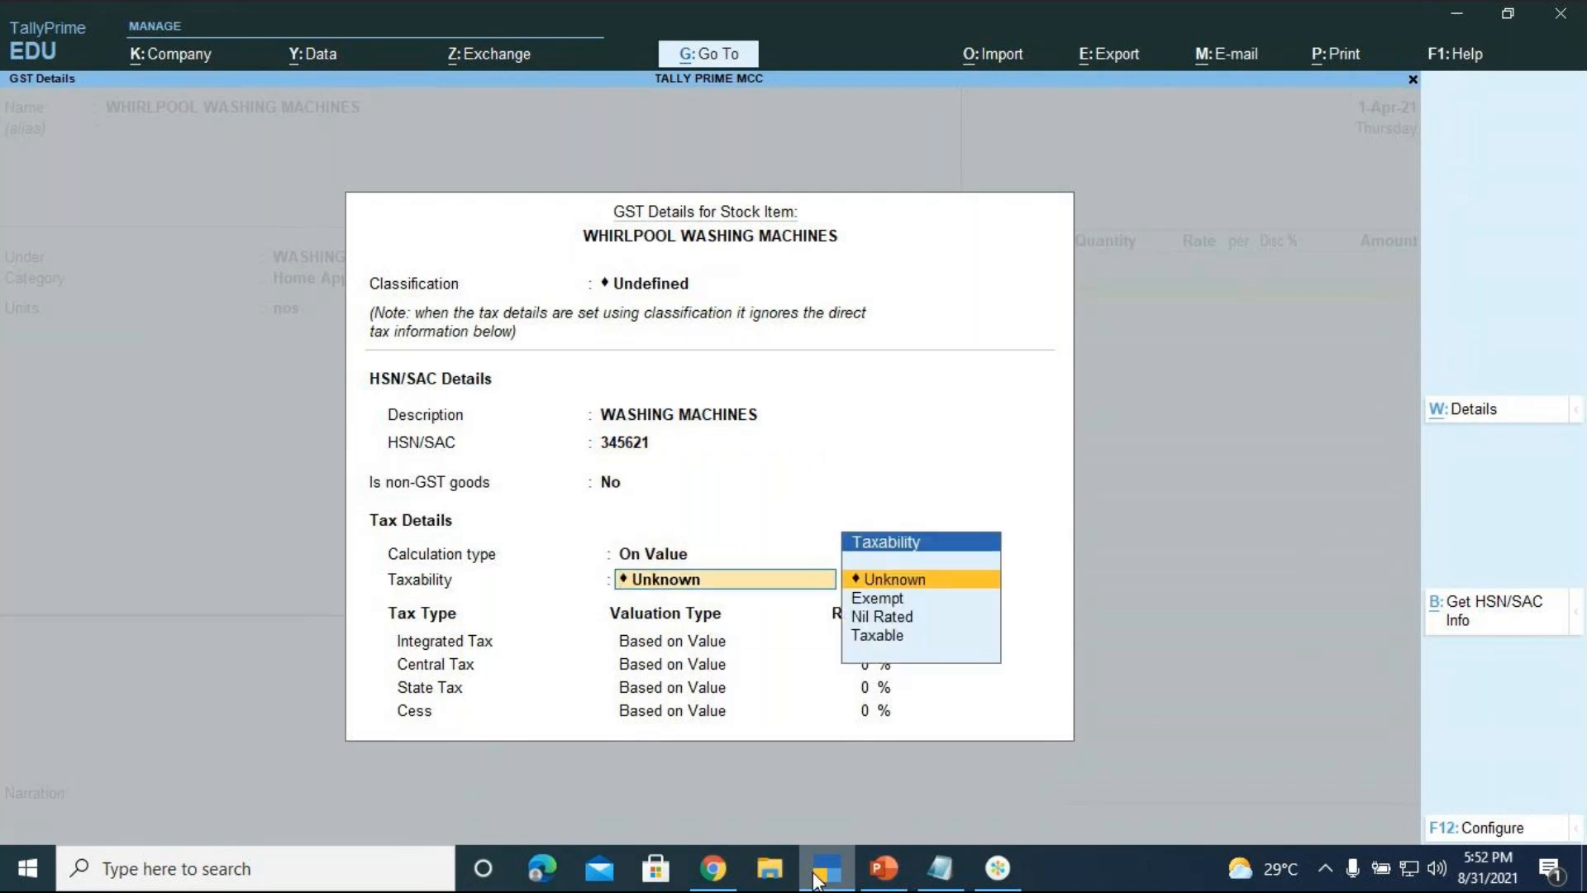
key("Down")
key("Down")
key("Down")
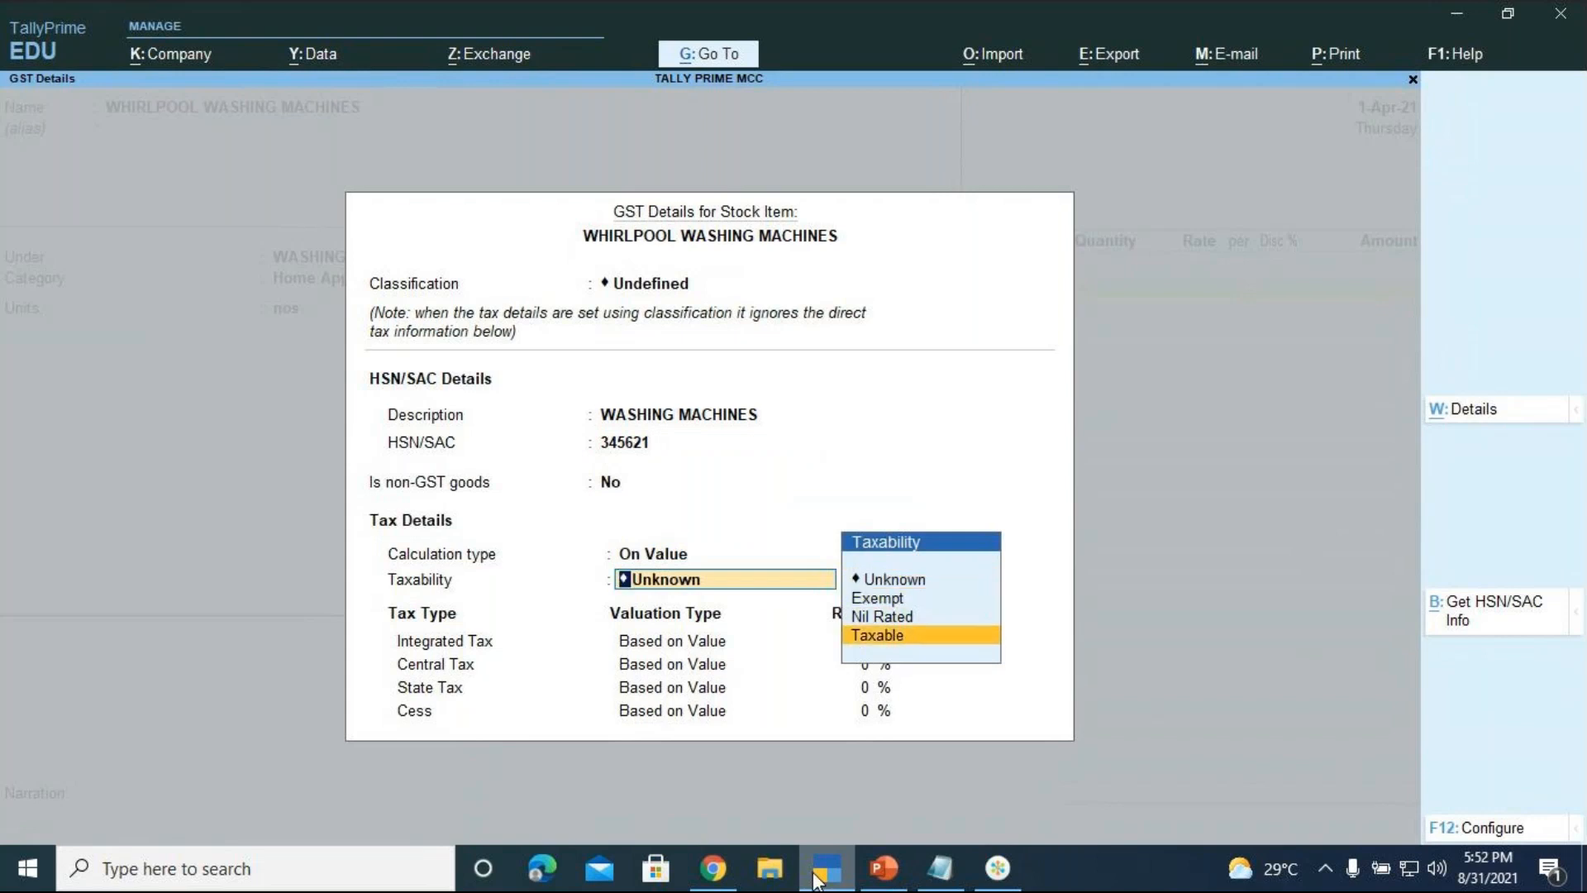
key("Return")
type("18")
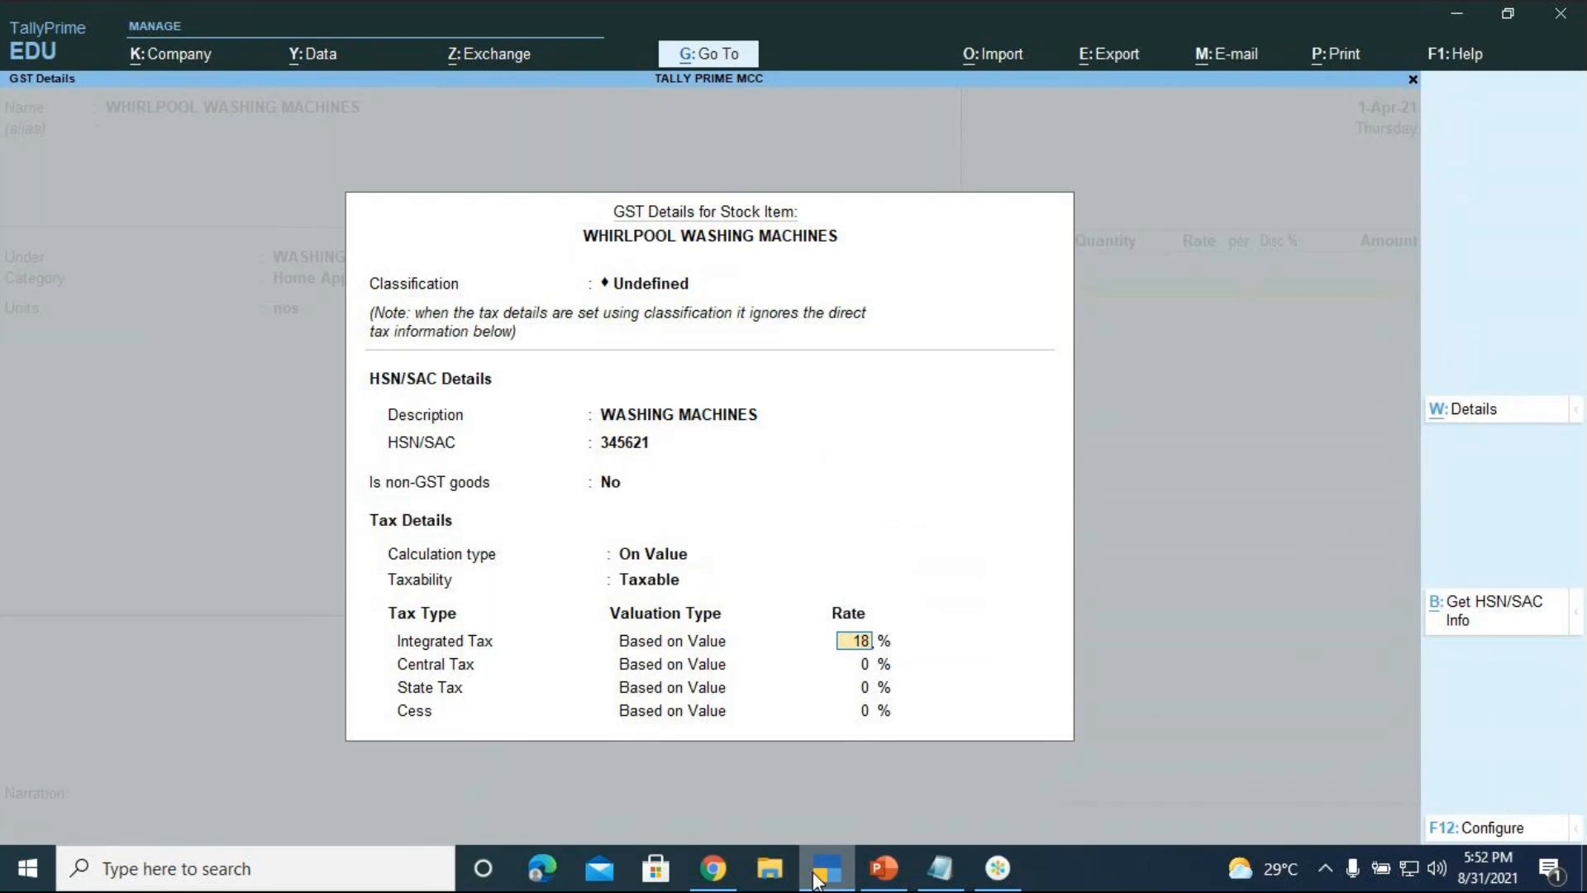
key("Return")
key("Return")
key("Return")
key("Return")
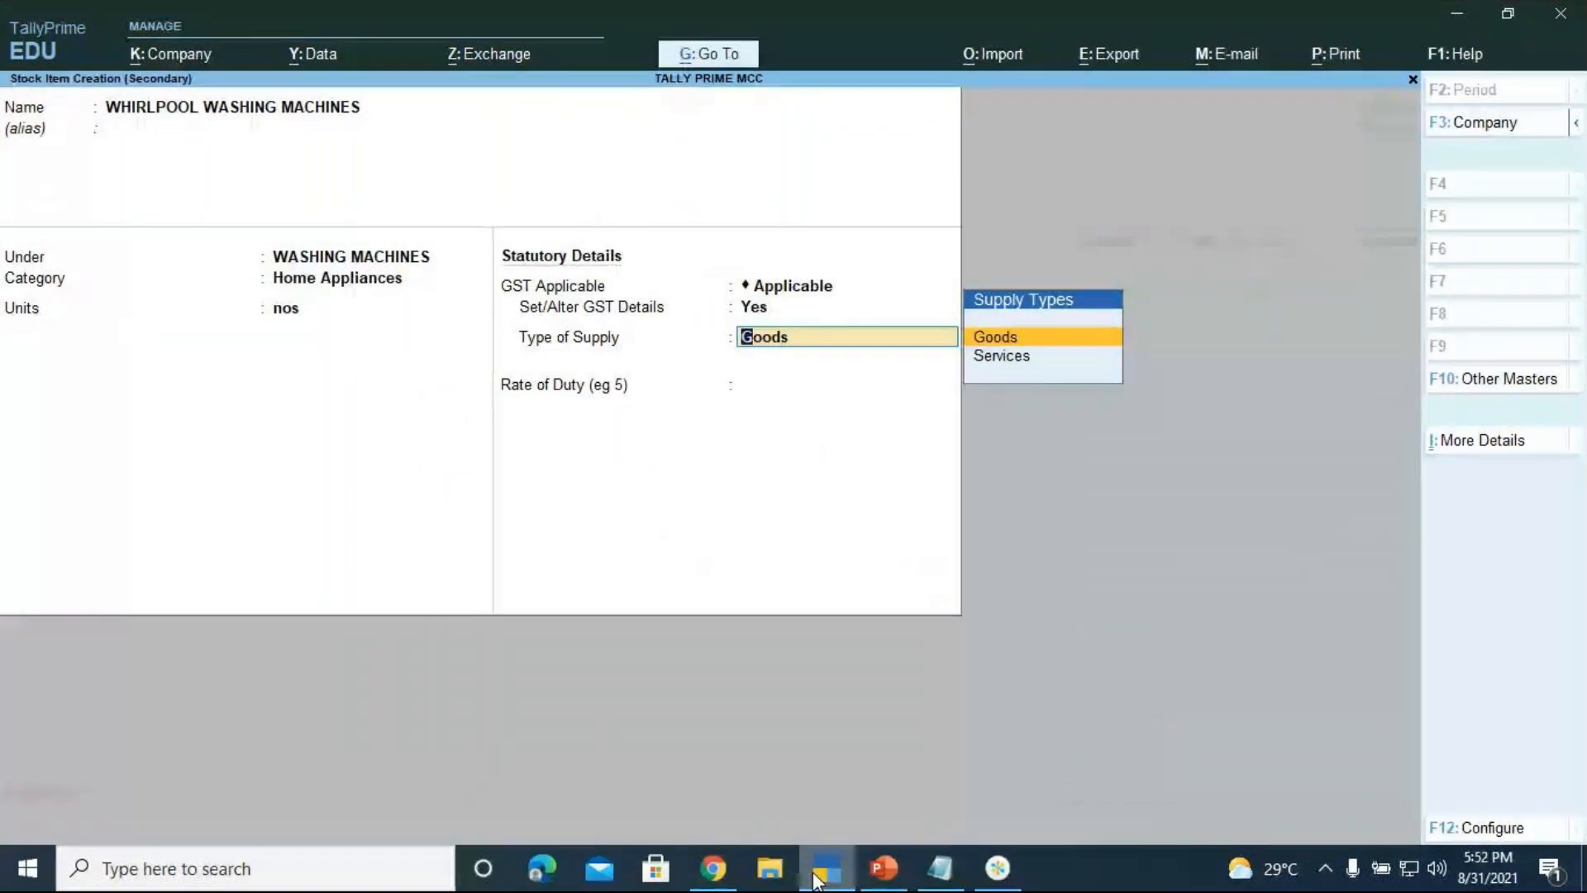
key("Return")
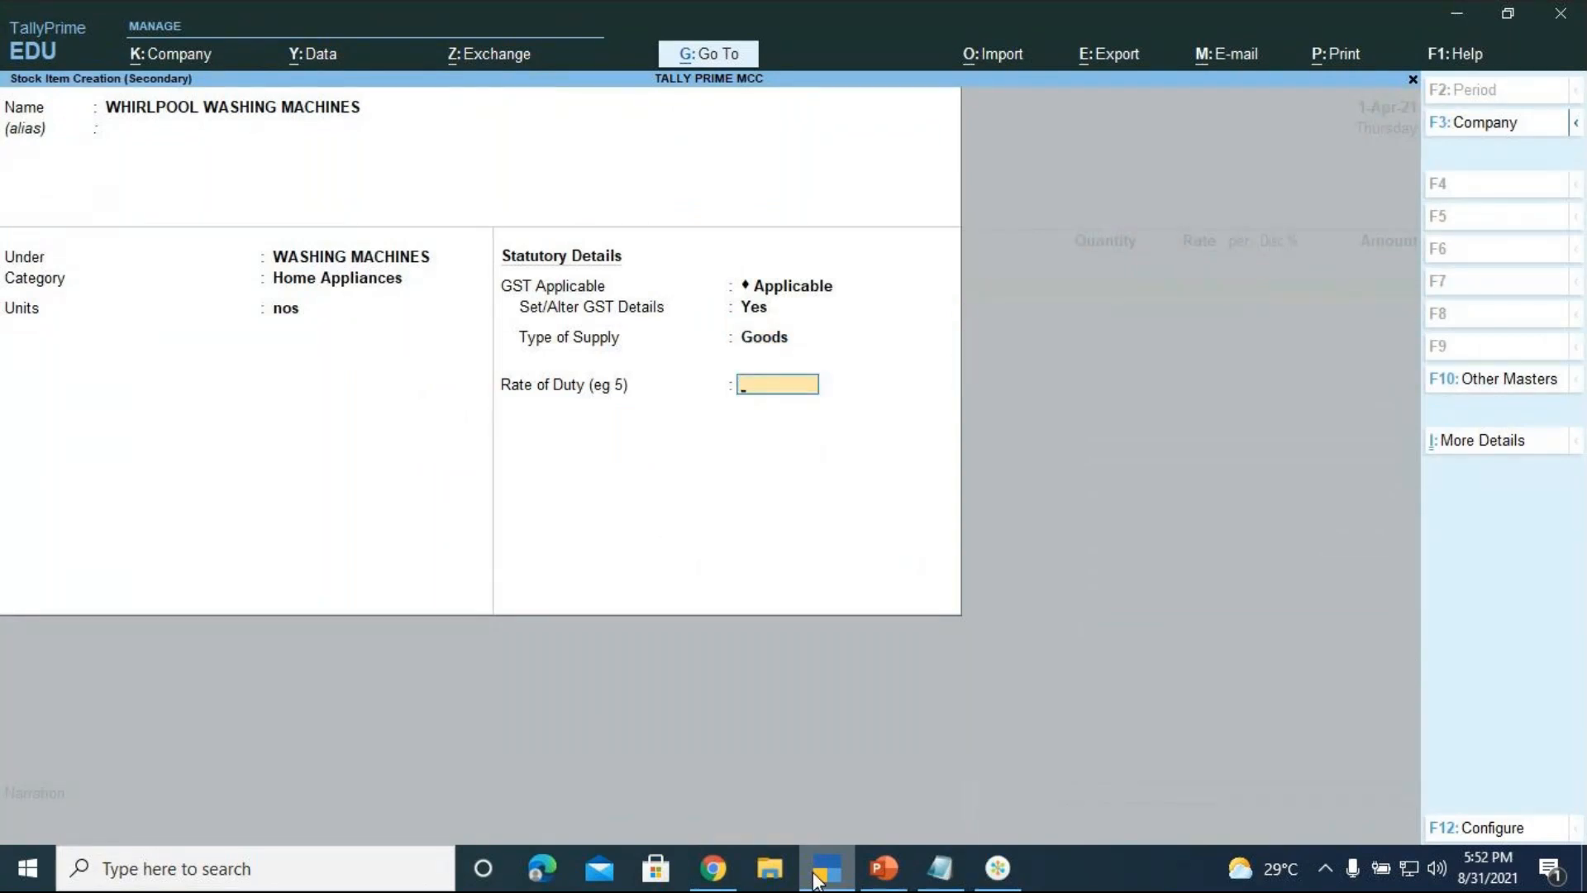
key("Return")
key("Return")
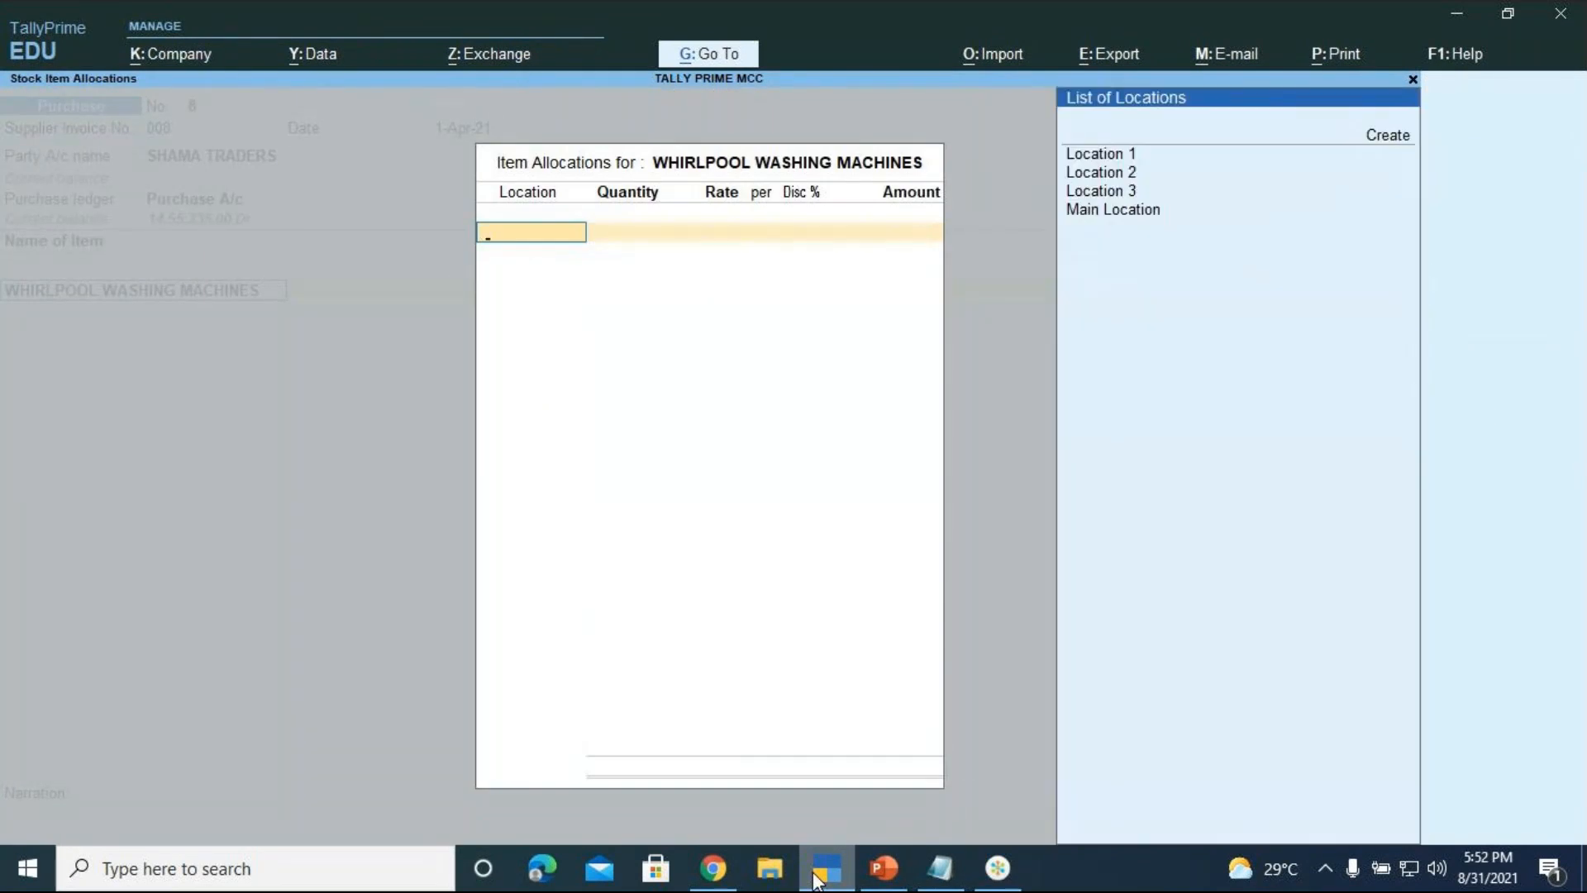
Allocate 15 nos at Location 2 at 15,000 each, totalling 2,25,000
key("Down")
key("Down")
key("Return")
type("15")
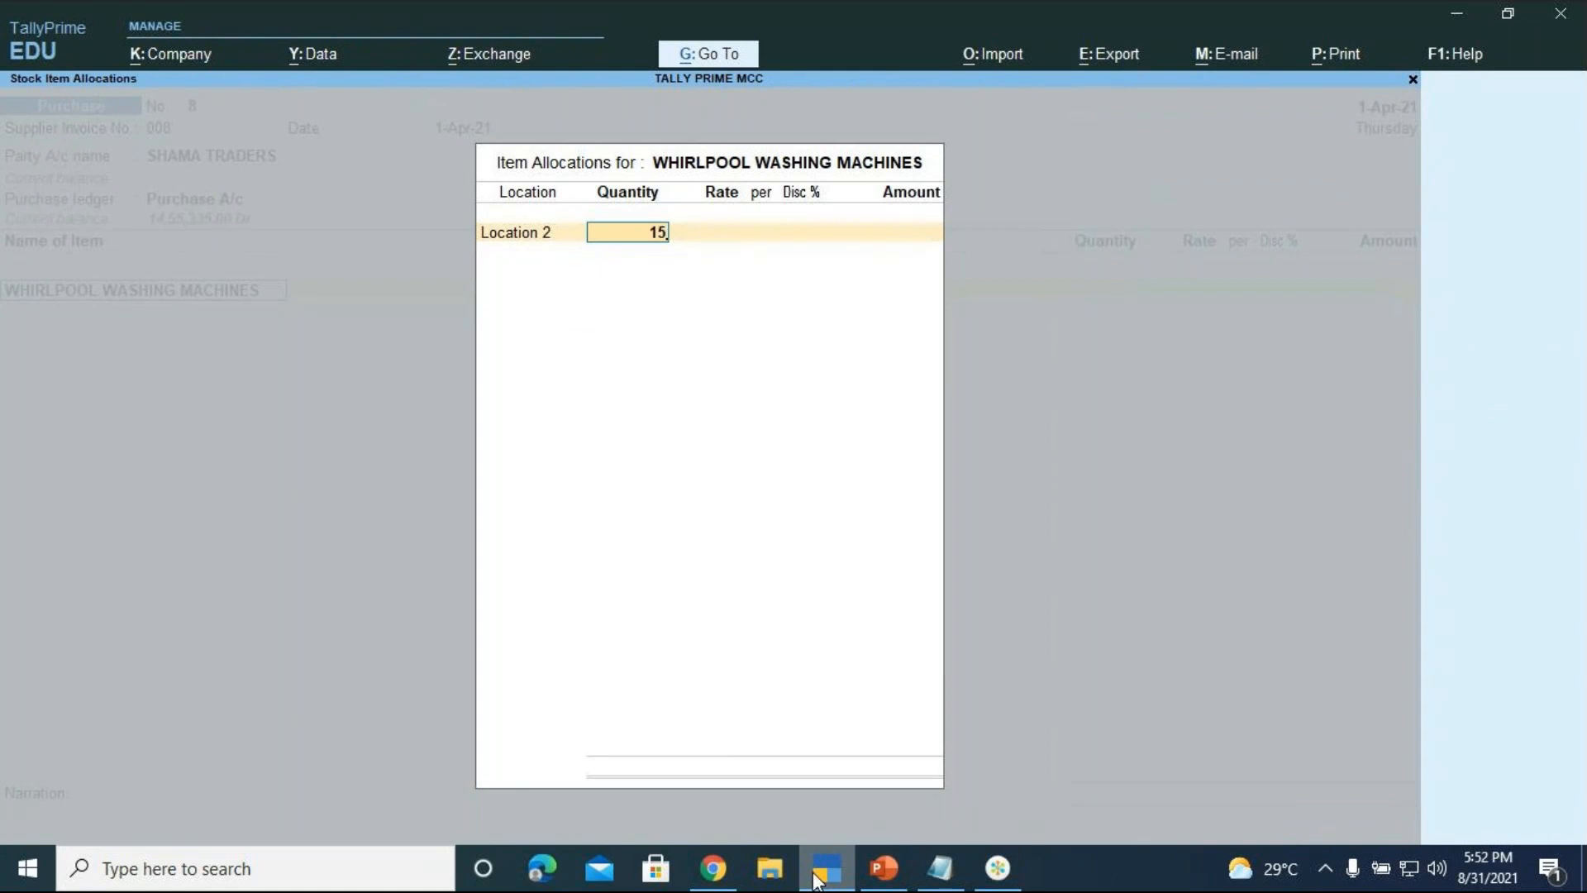
key("Return")
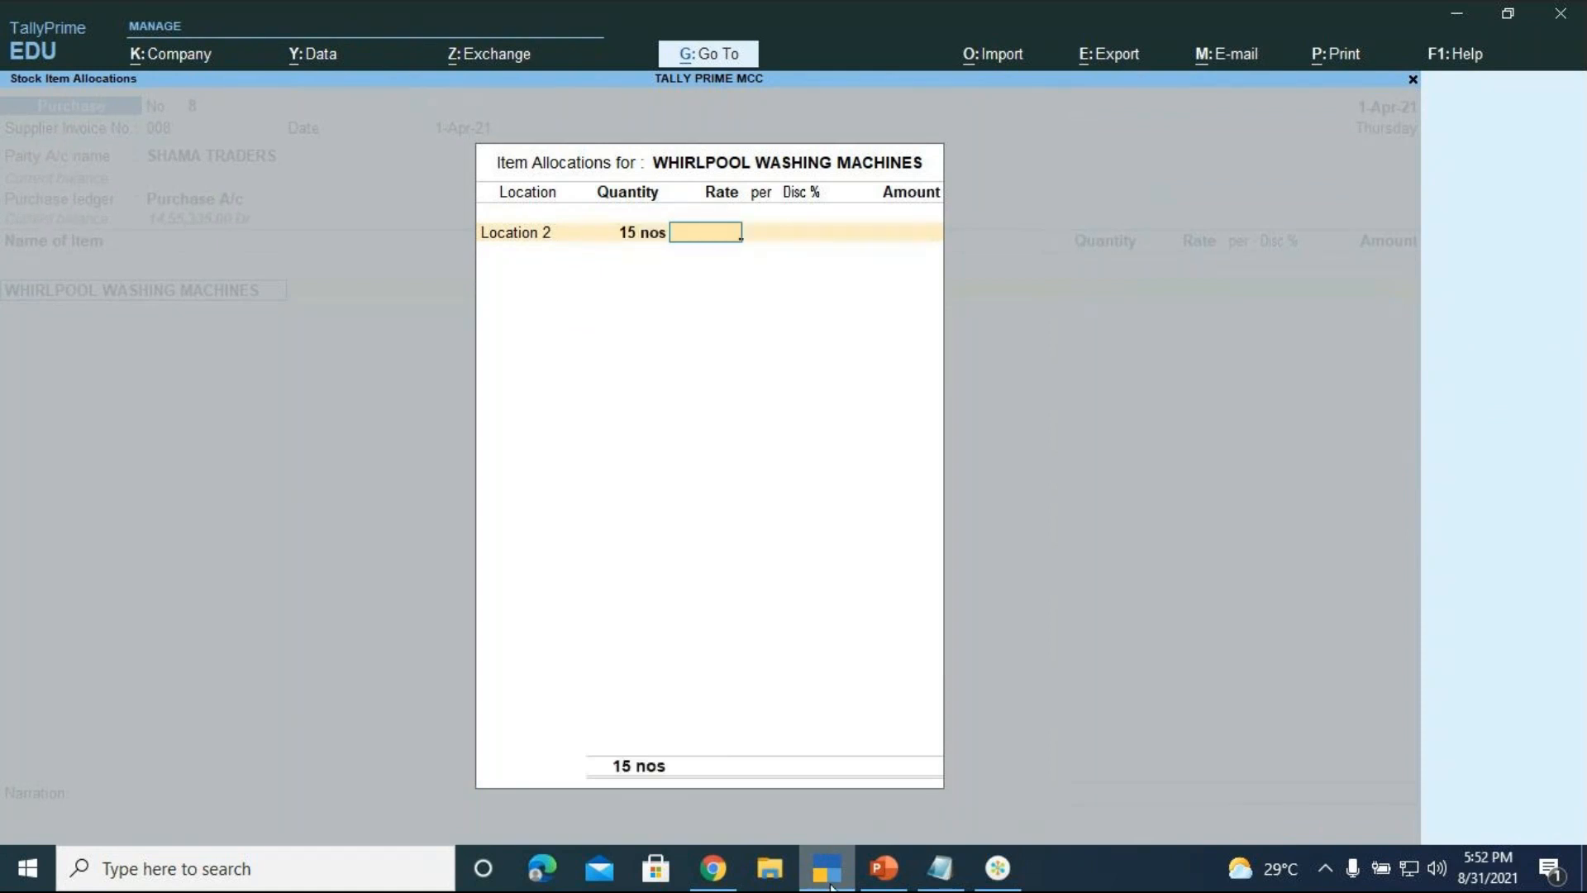
left_click(883, 882)
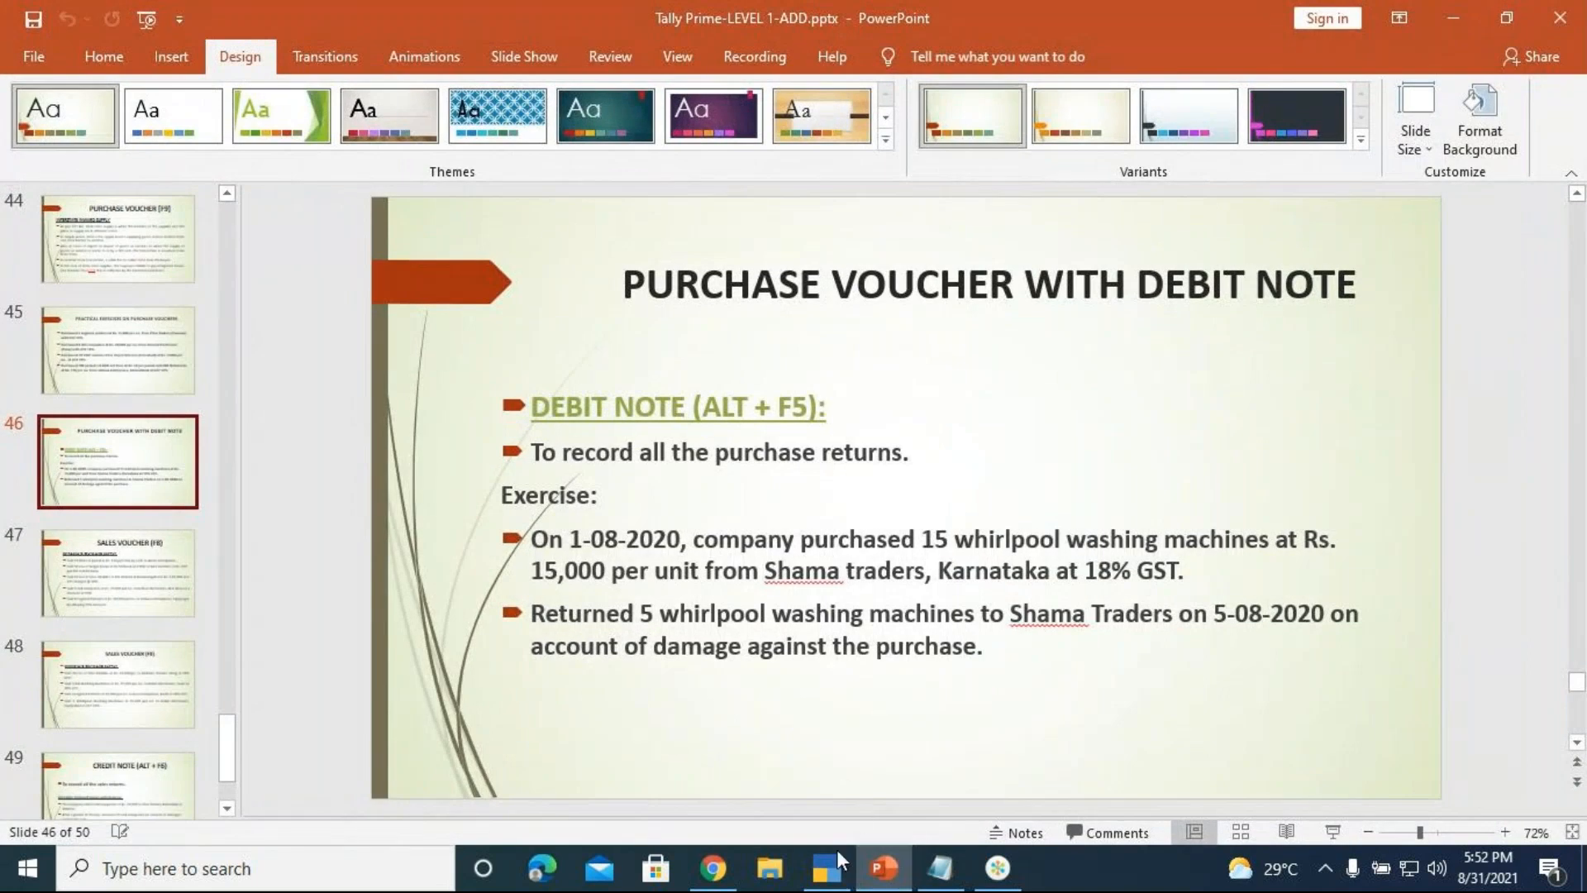
left_click(836, 872)
type("15")
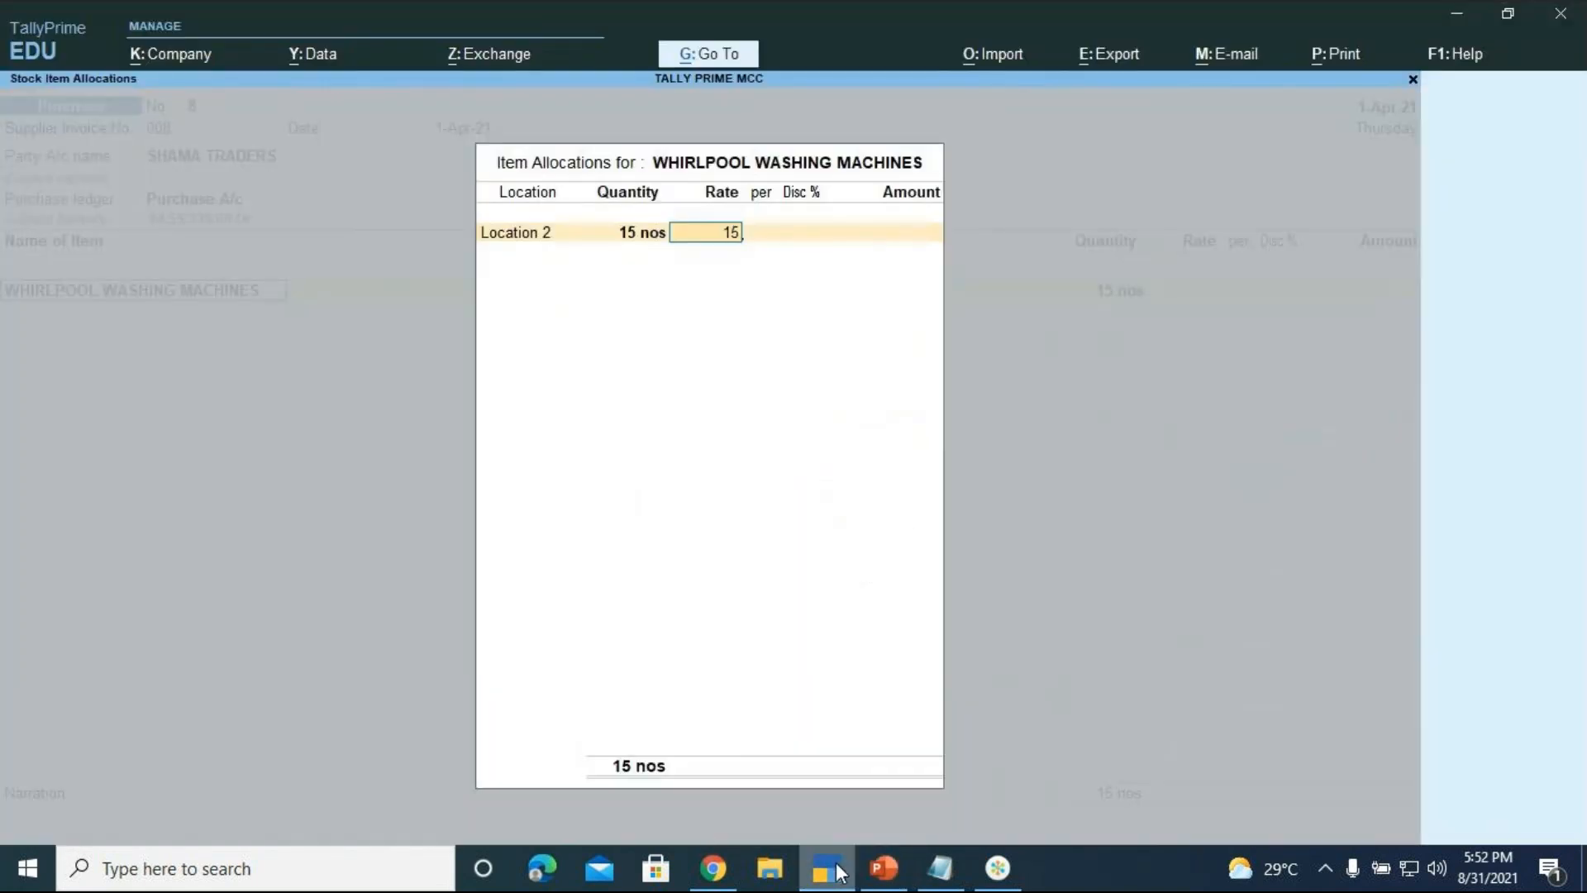
type("000")
key("Return")
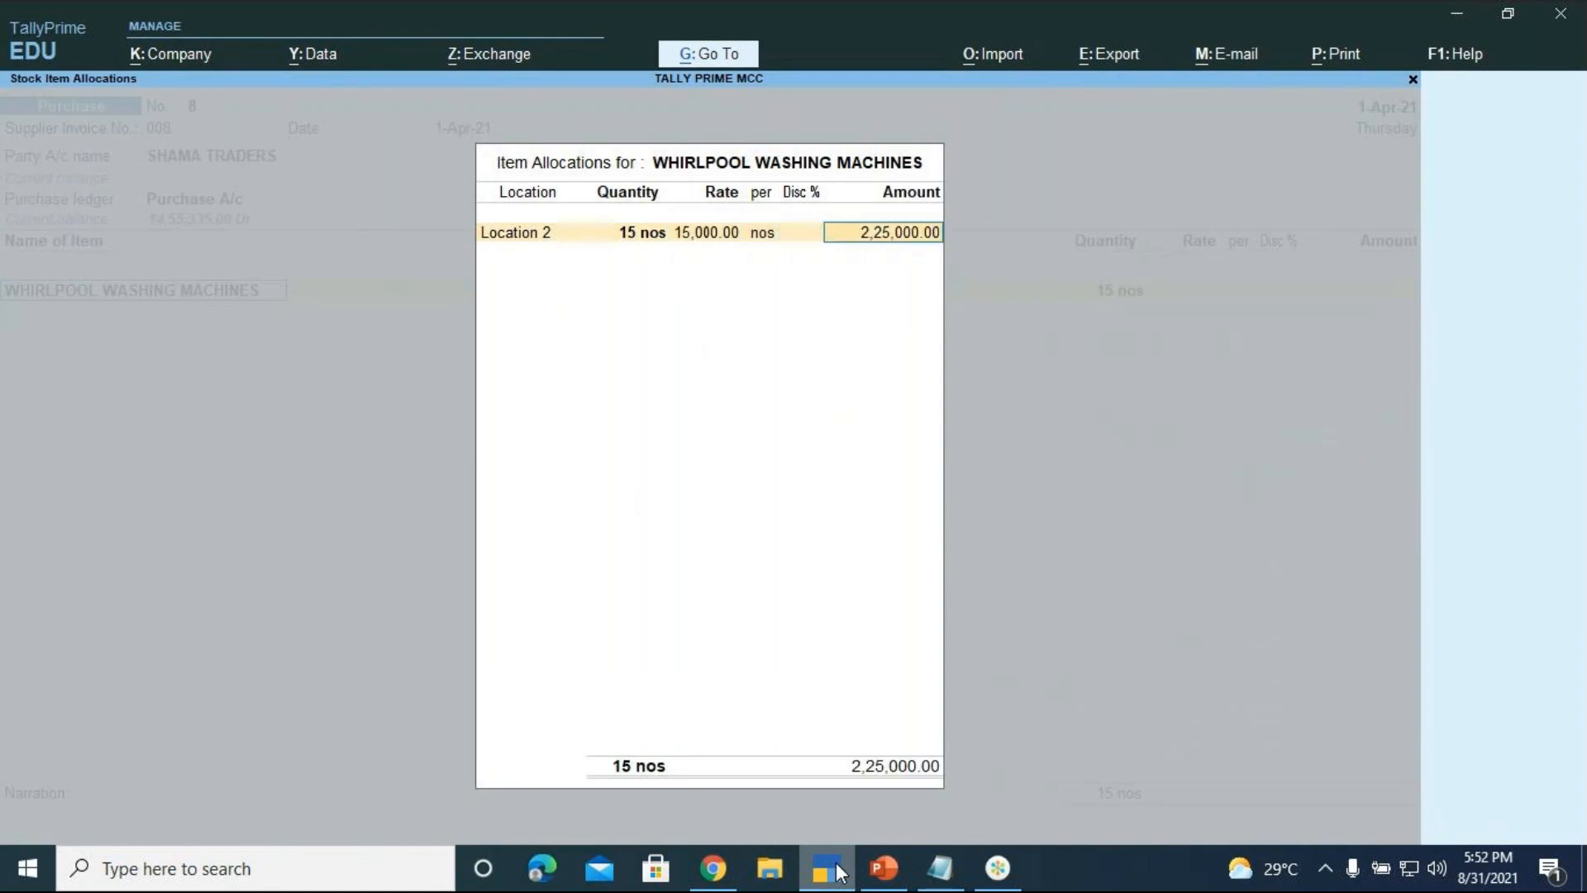
key("Return")
key("Return")
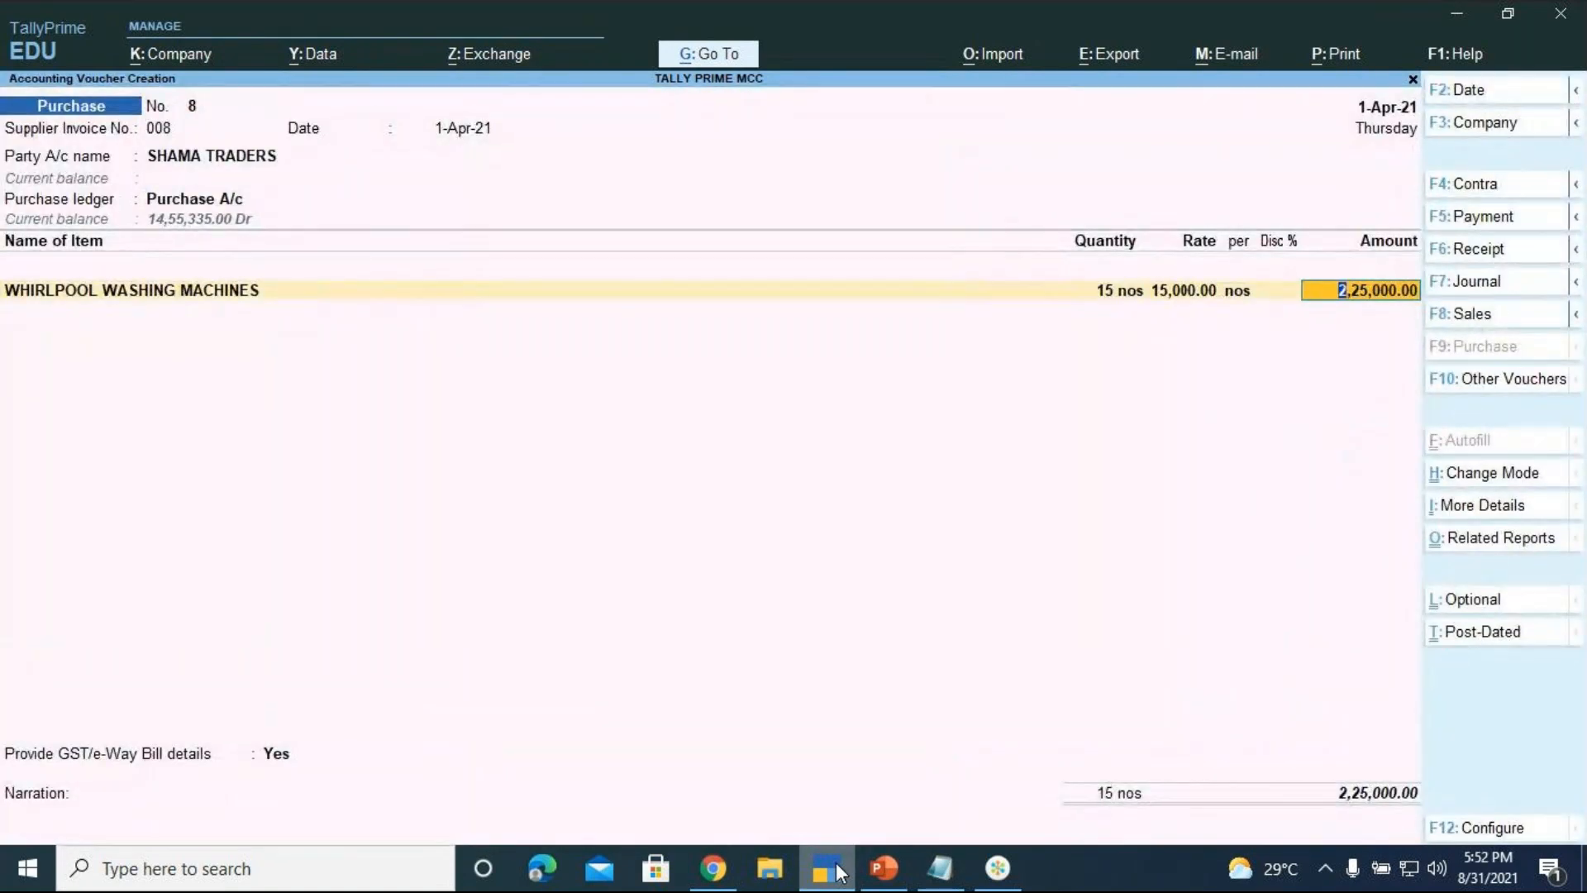
key("Return")
key("Return")
Add CGST and SGST ledgers of 20,250 each, bringing the total to 2,65,500
type("CGST")
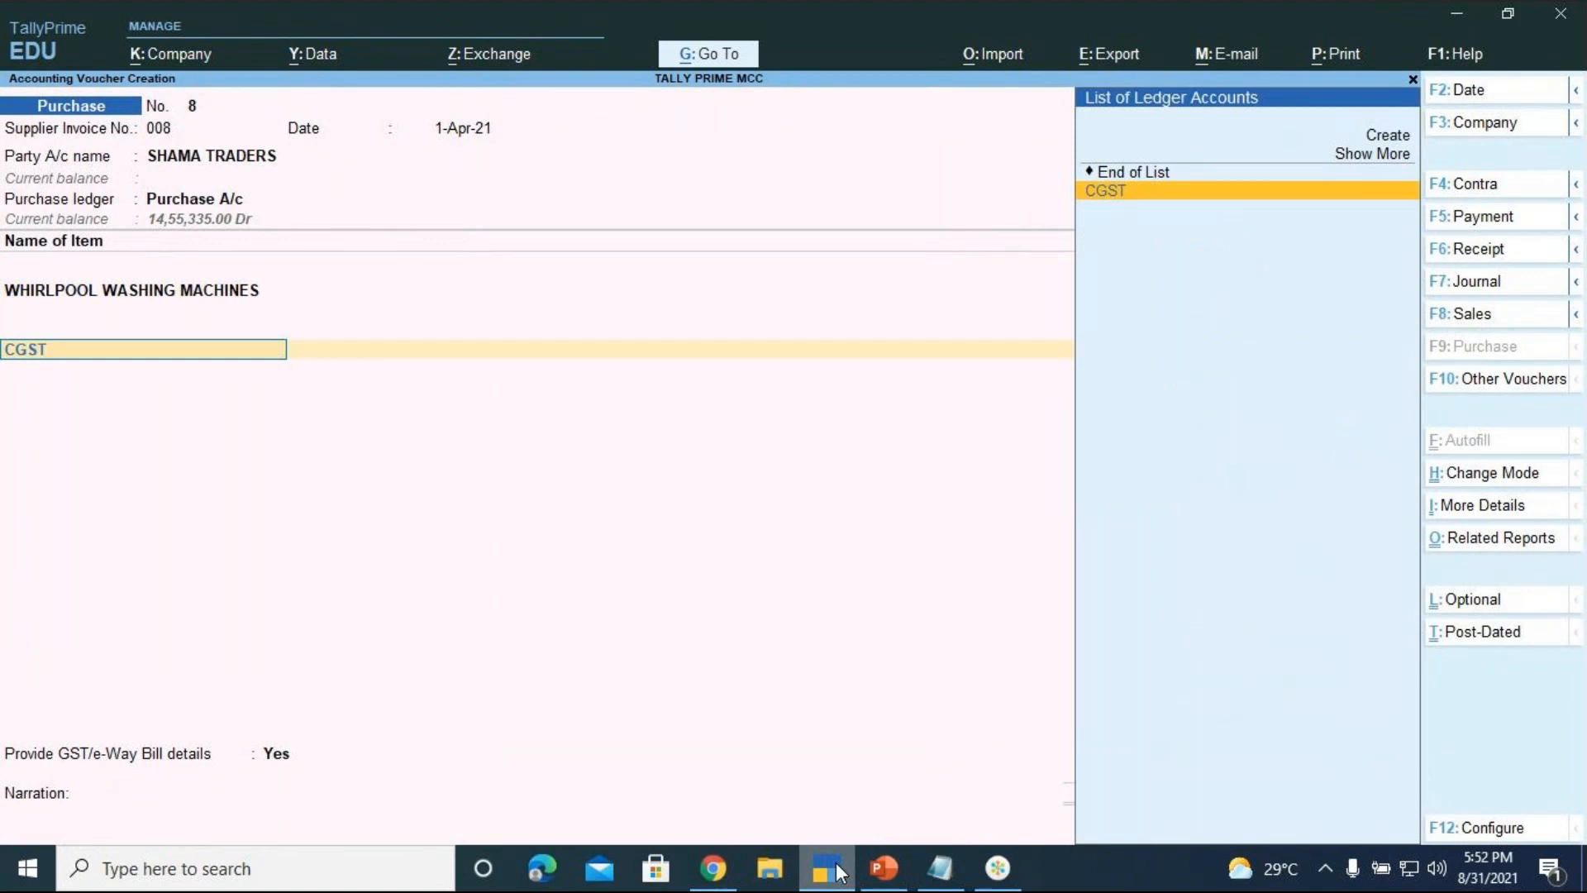
key("Return")
key("Return")
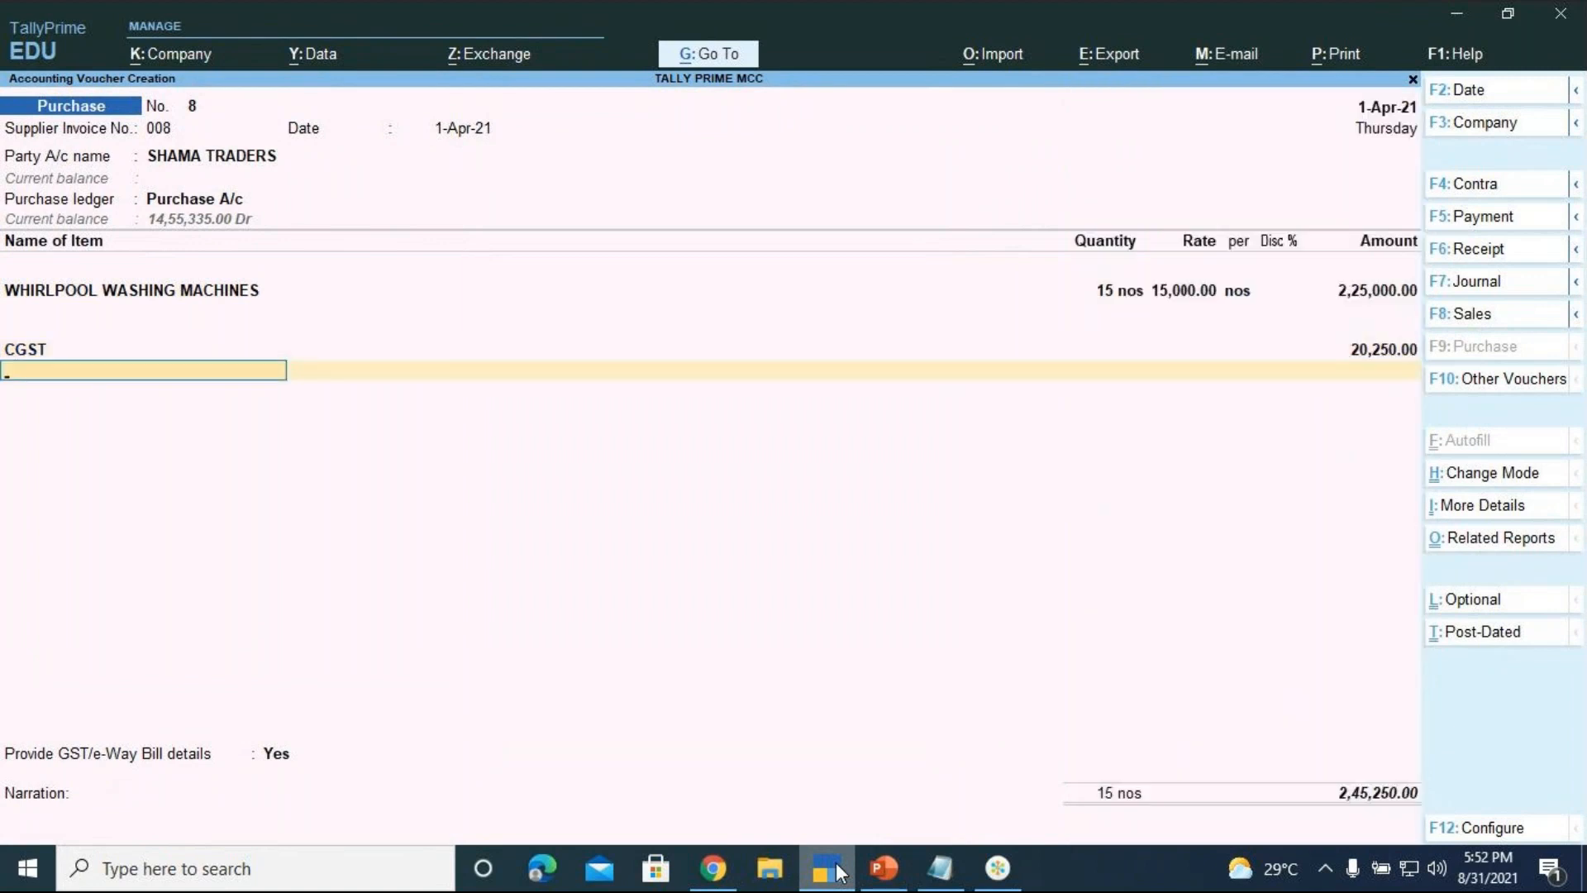
type("SGST")
key("Return")
key("Return")
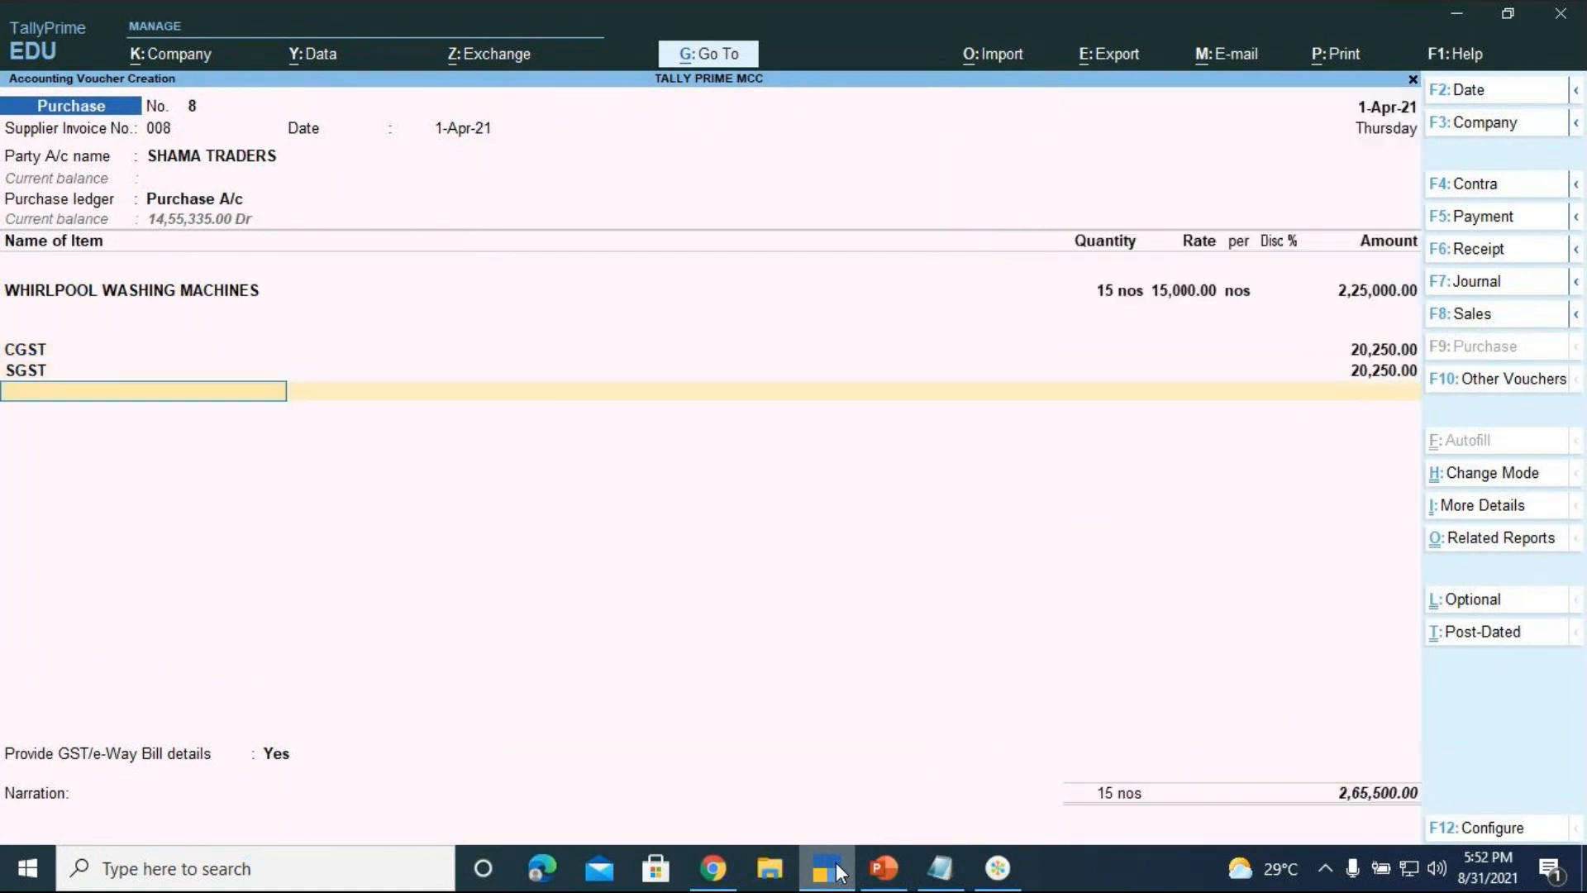
key("Return")
key("Down")
key("Return")
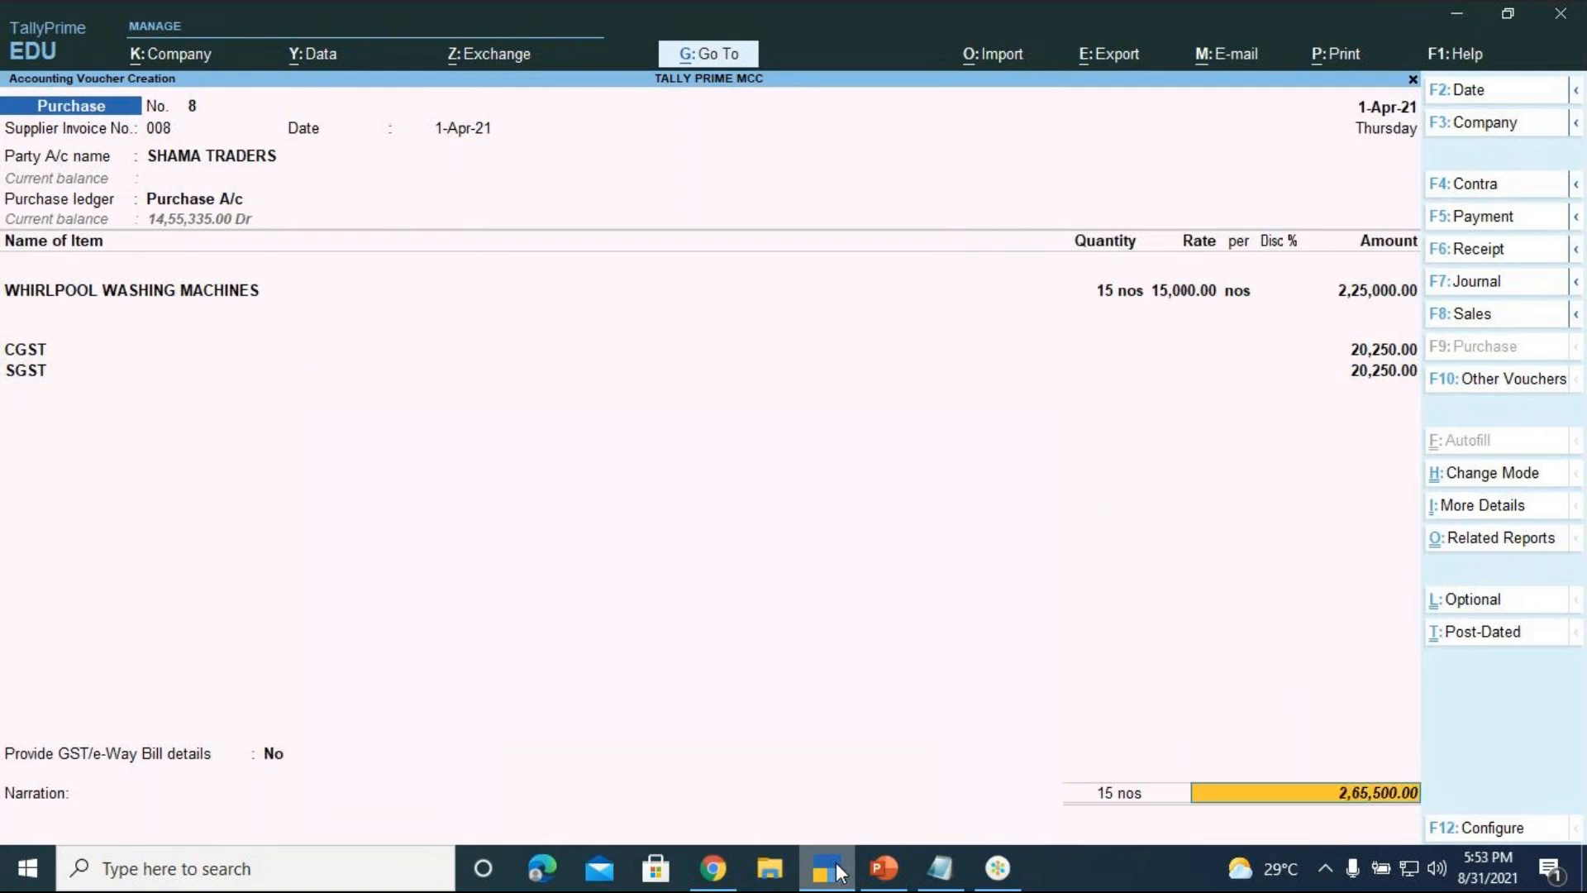
key("Return")
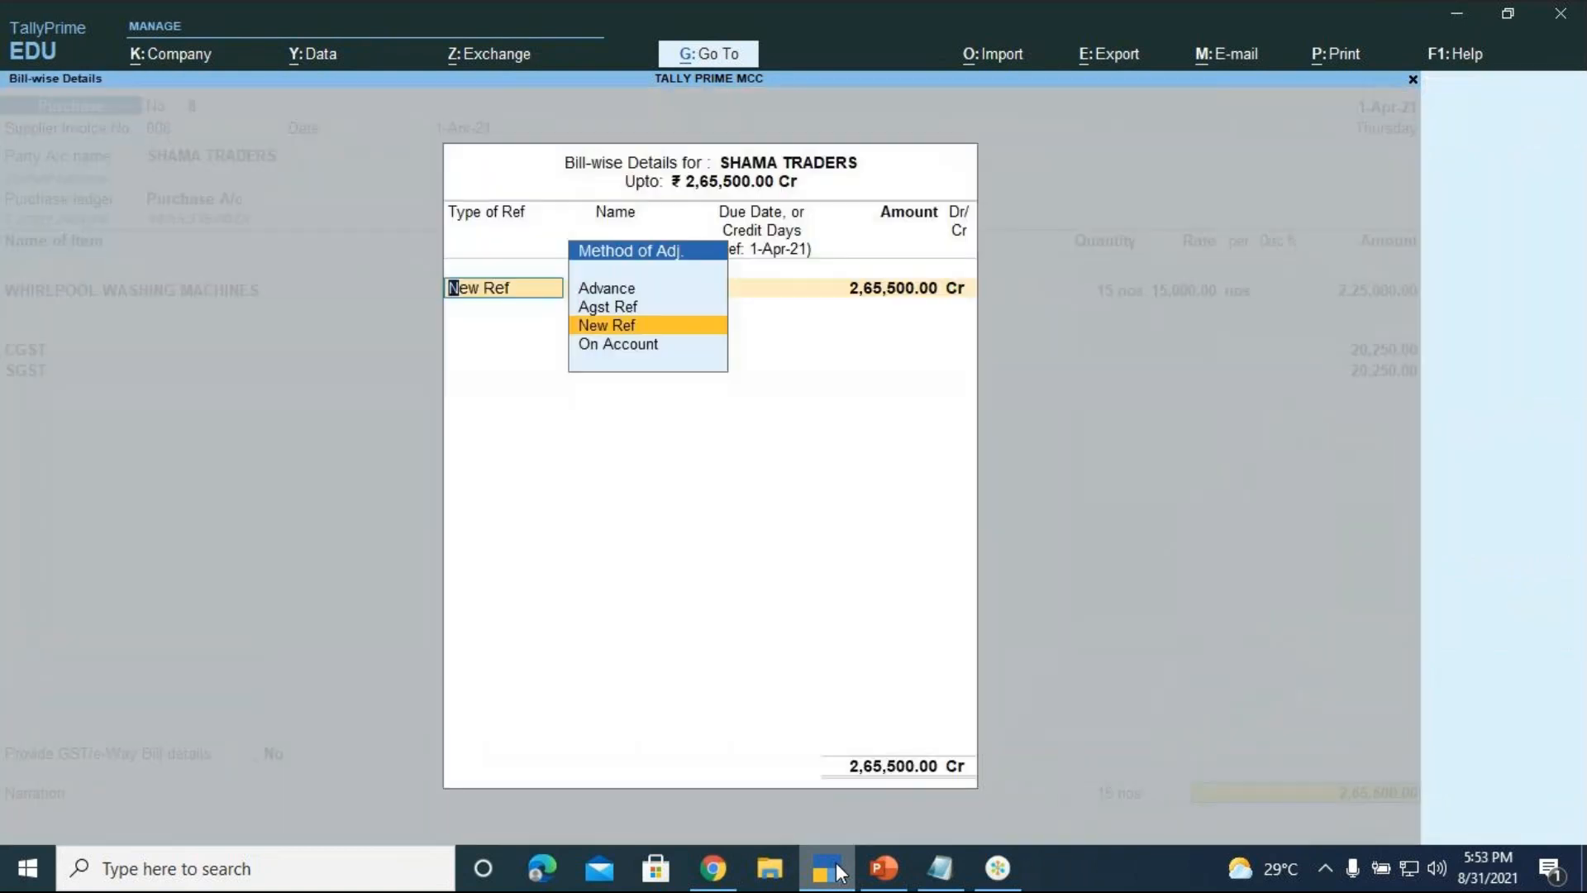
Record a new bill reference 'SHAMA TRADERS' with 4 days' credit
key("Return")
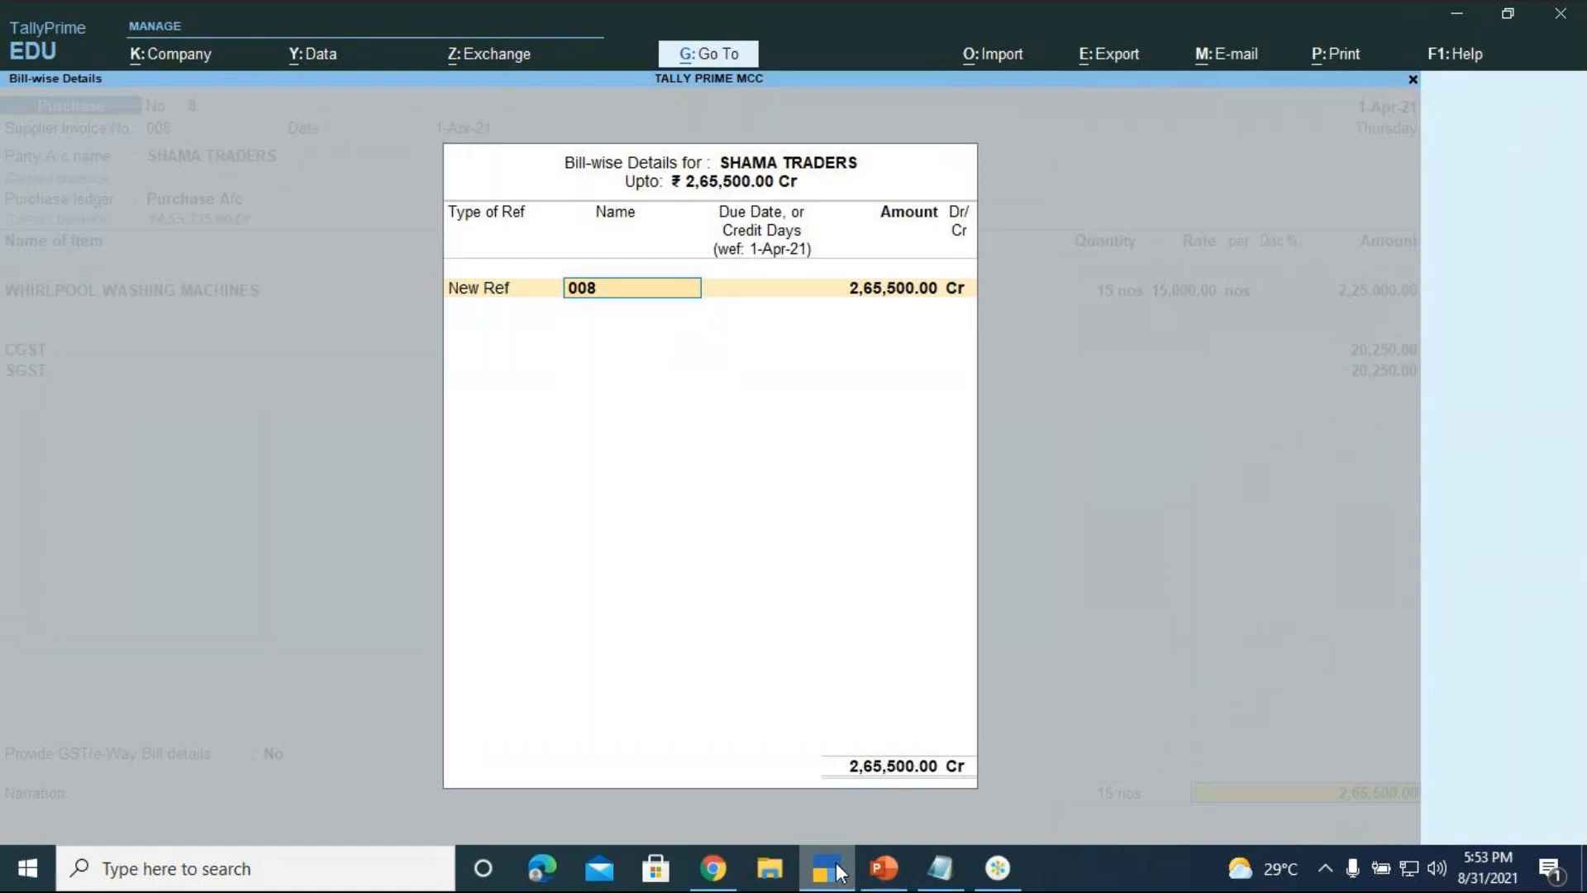
type("SHAMA TRADERS'")
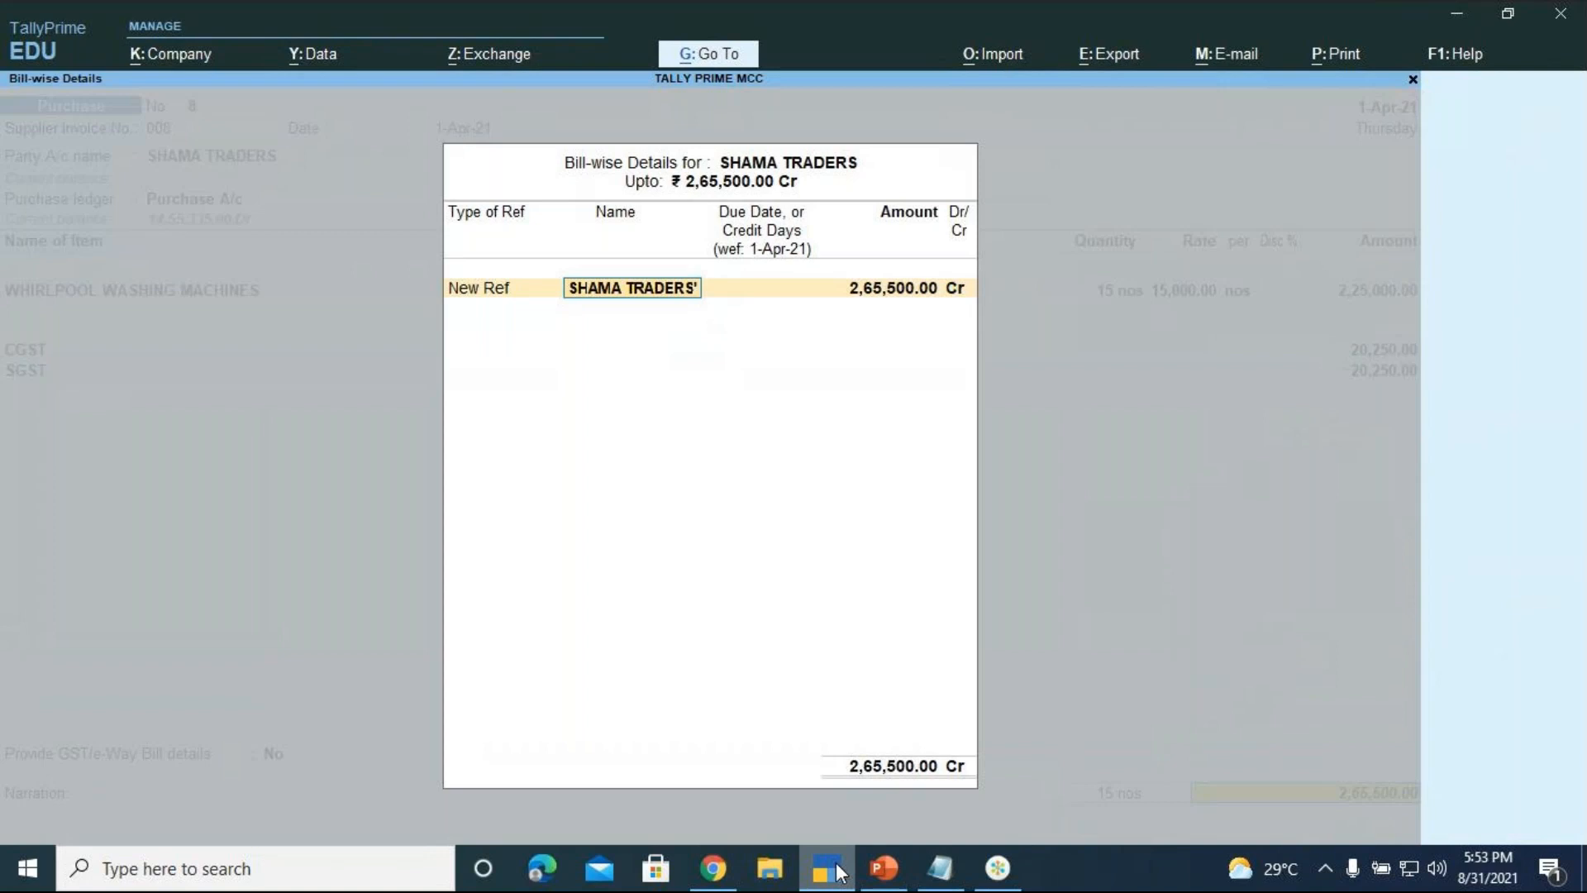
key("BackSpace")
key("Return")
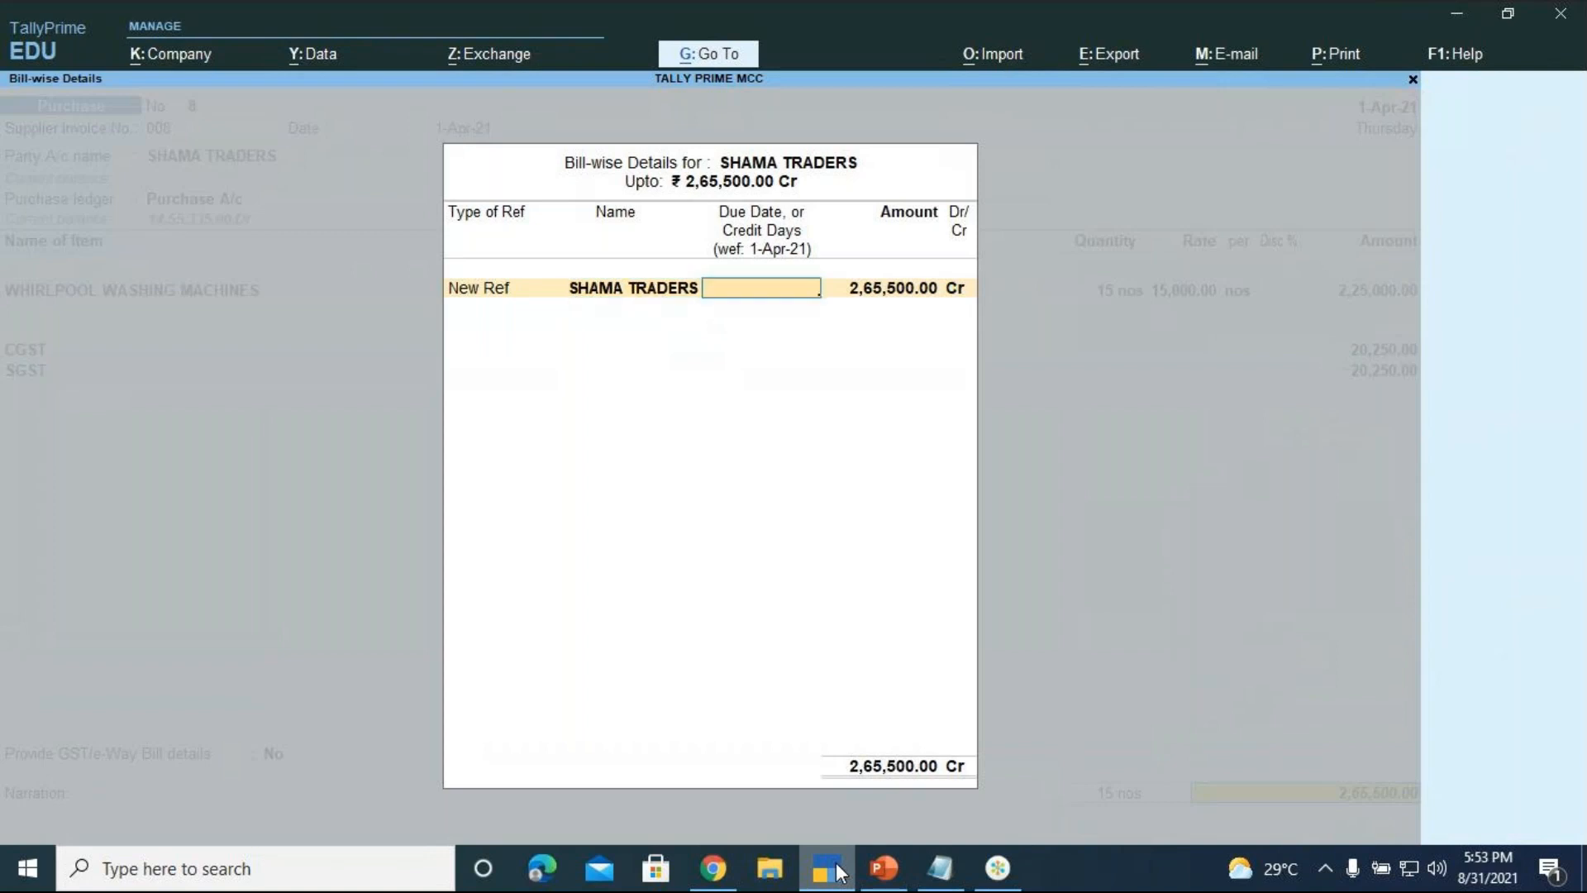
type("4")
key("Return")
key("Return")
key("Return")
Enter narration 'BEING WHIRLPOOL WASHING MACHINES PURCHASED ON CREDIT'
type("BEI")
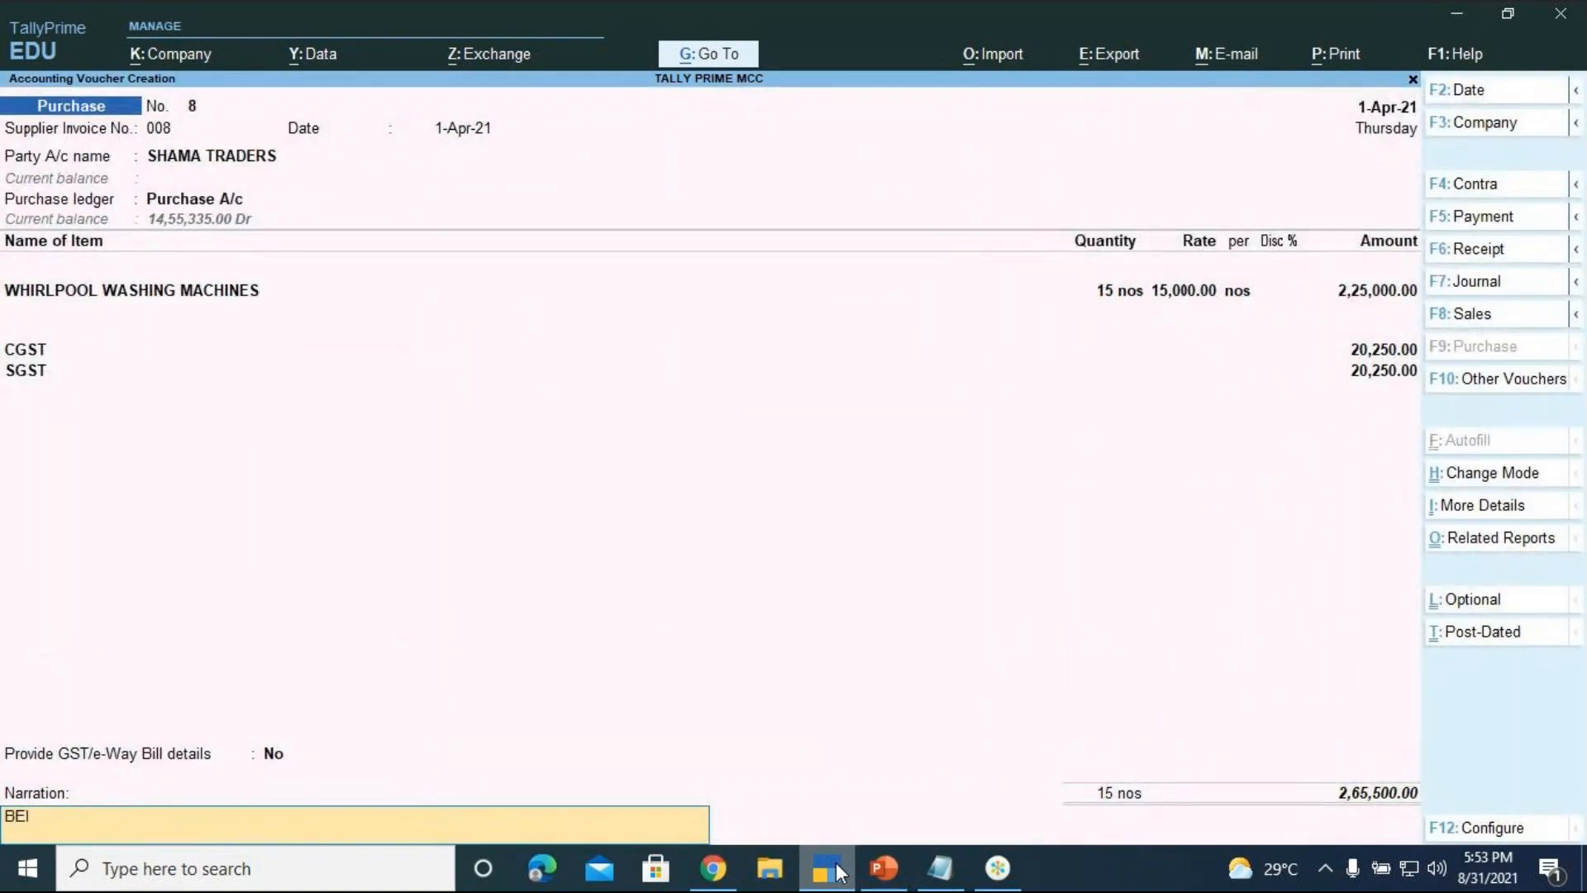
type("NG WHIRLPOOL WAS")
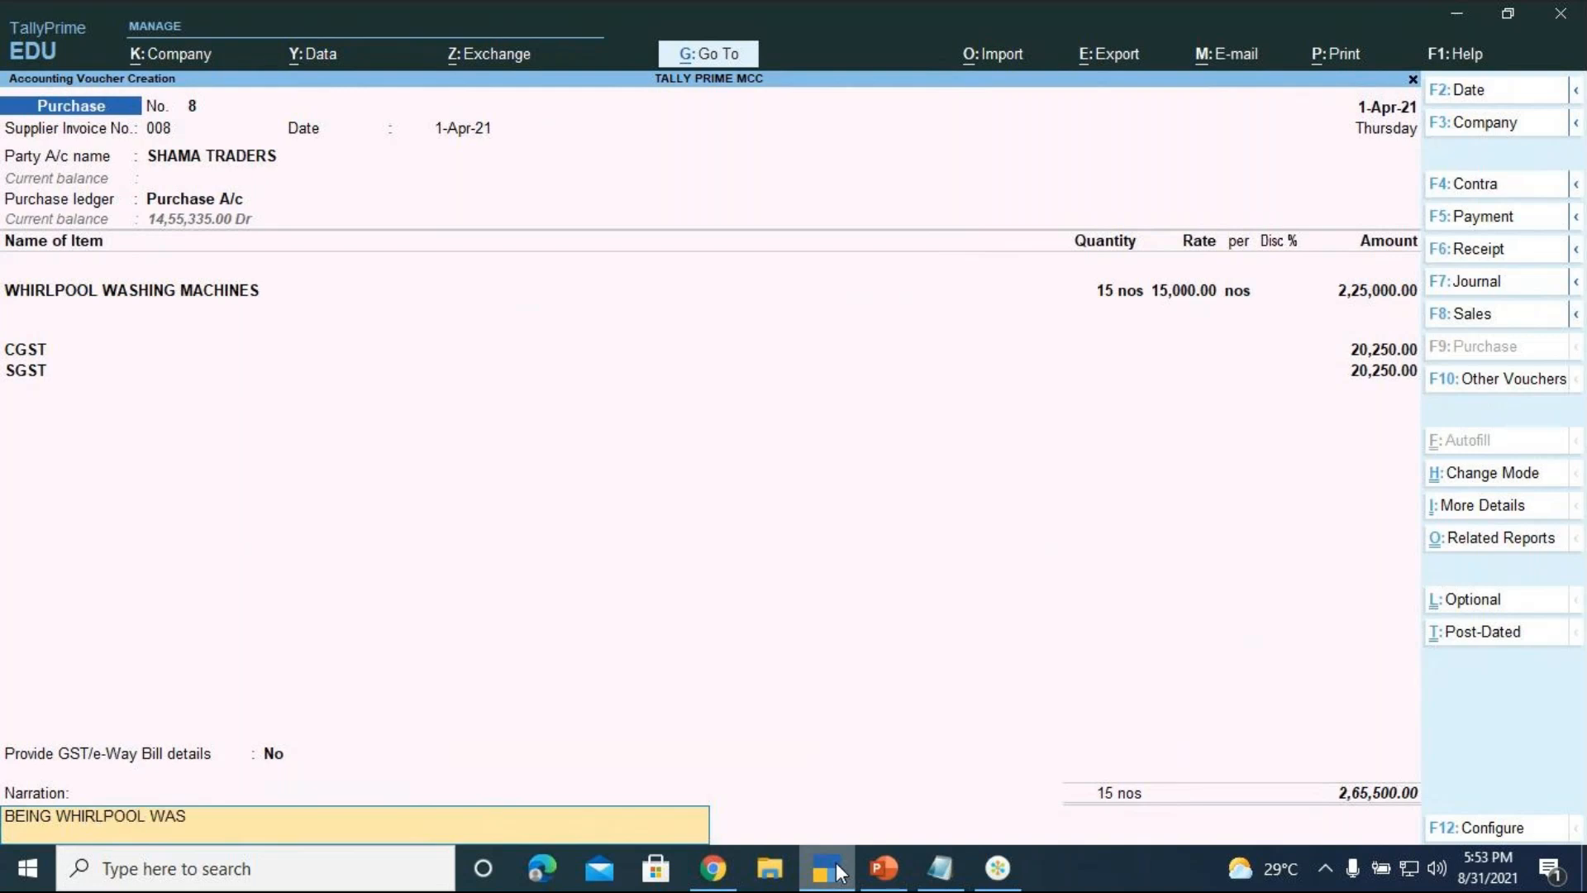
type("HING MACHINES P")
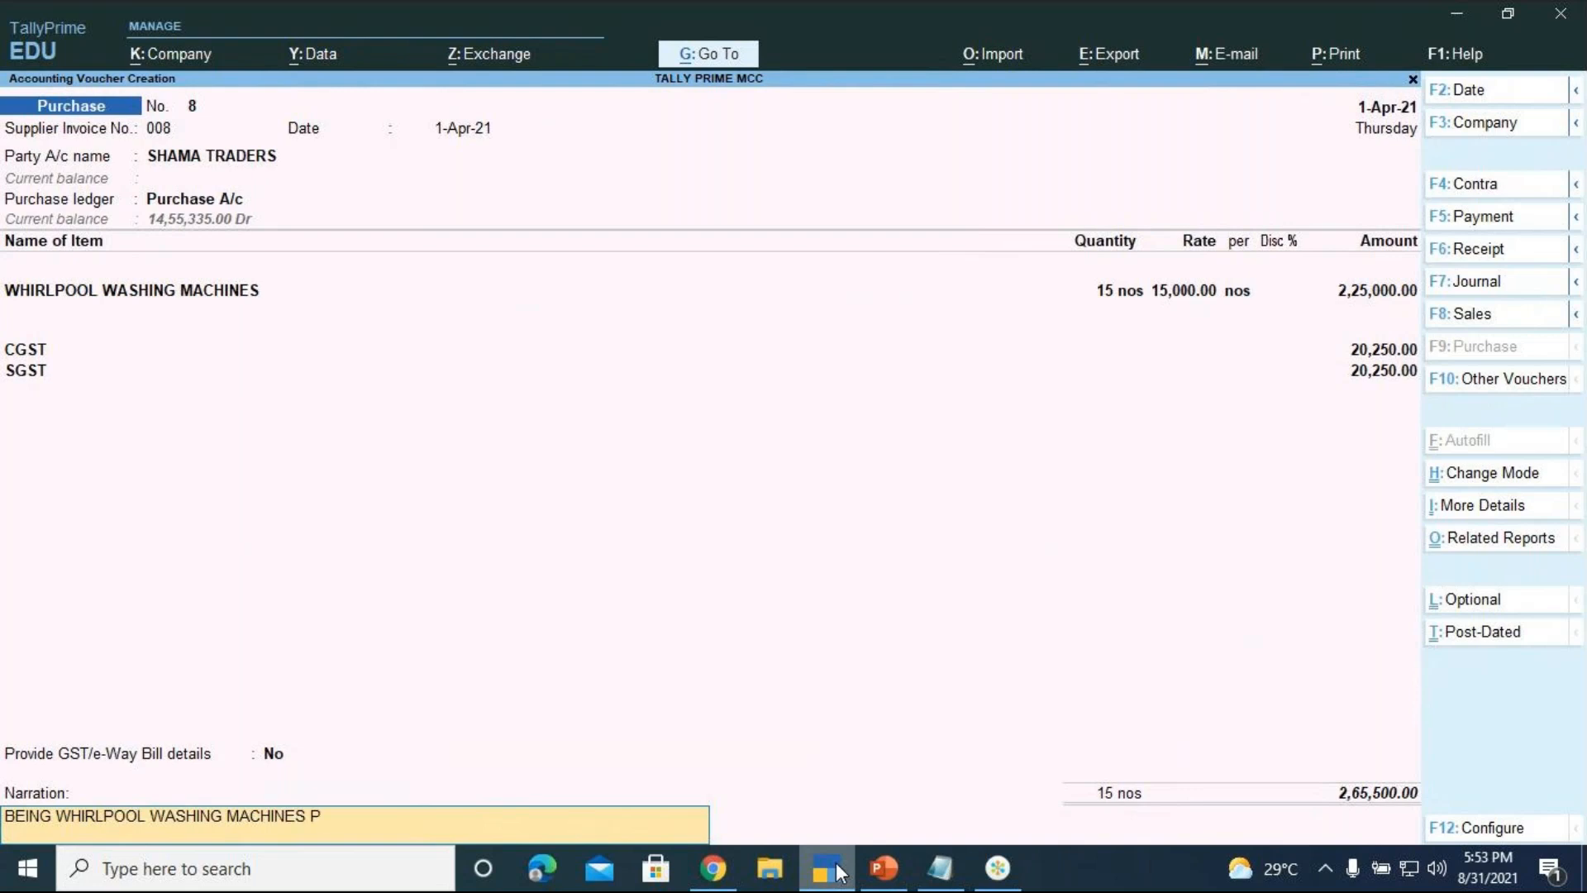
type("URCHASED ON CRED")
type("T")
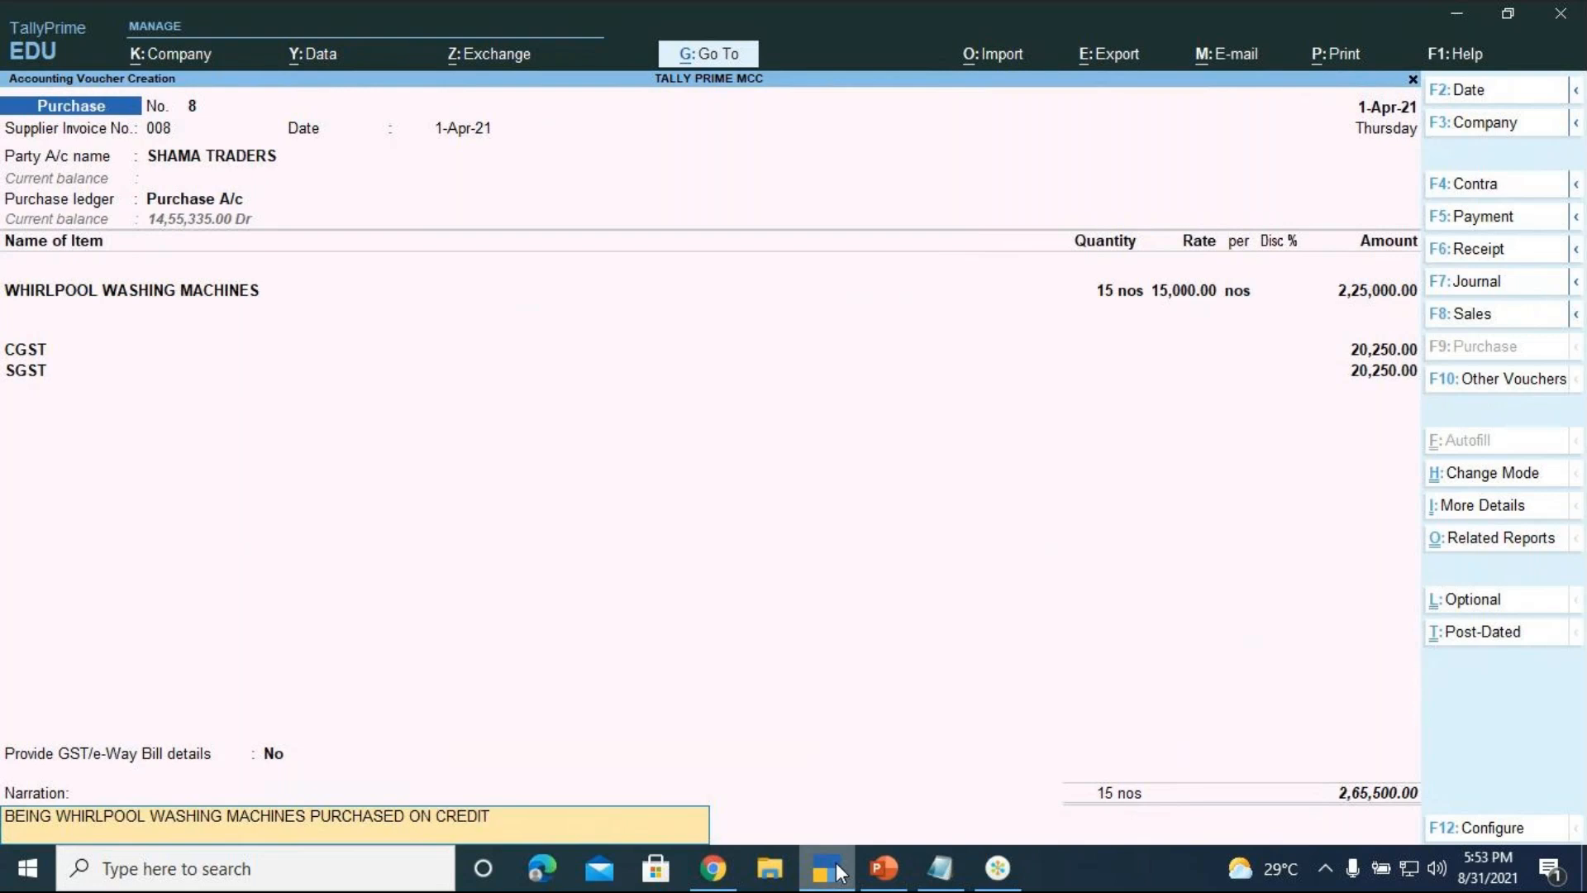
key("Return")
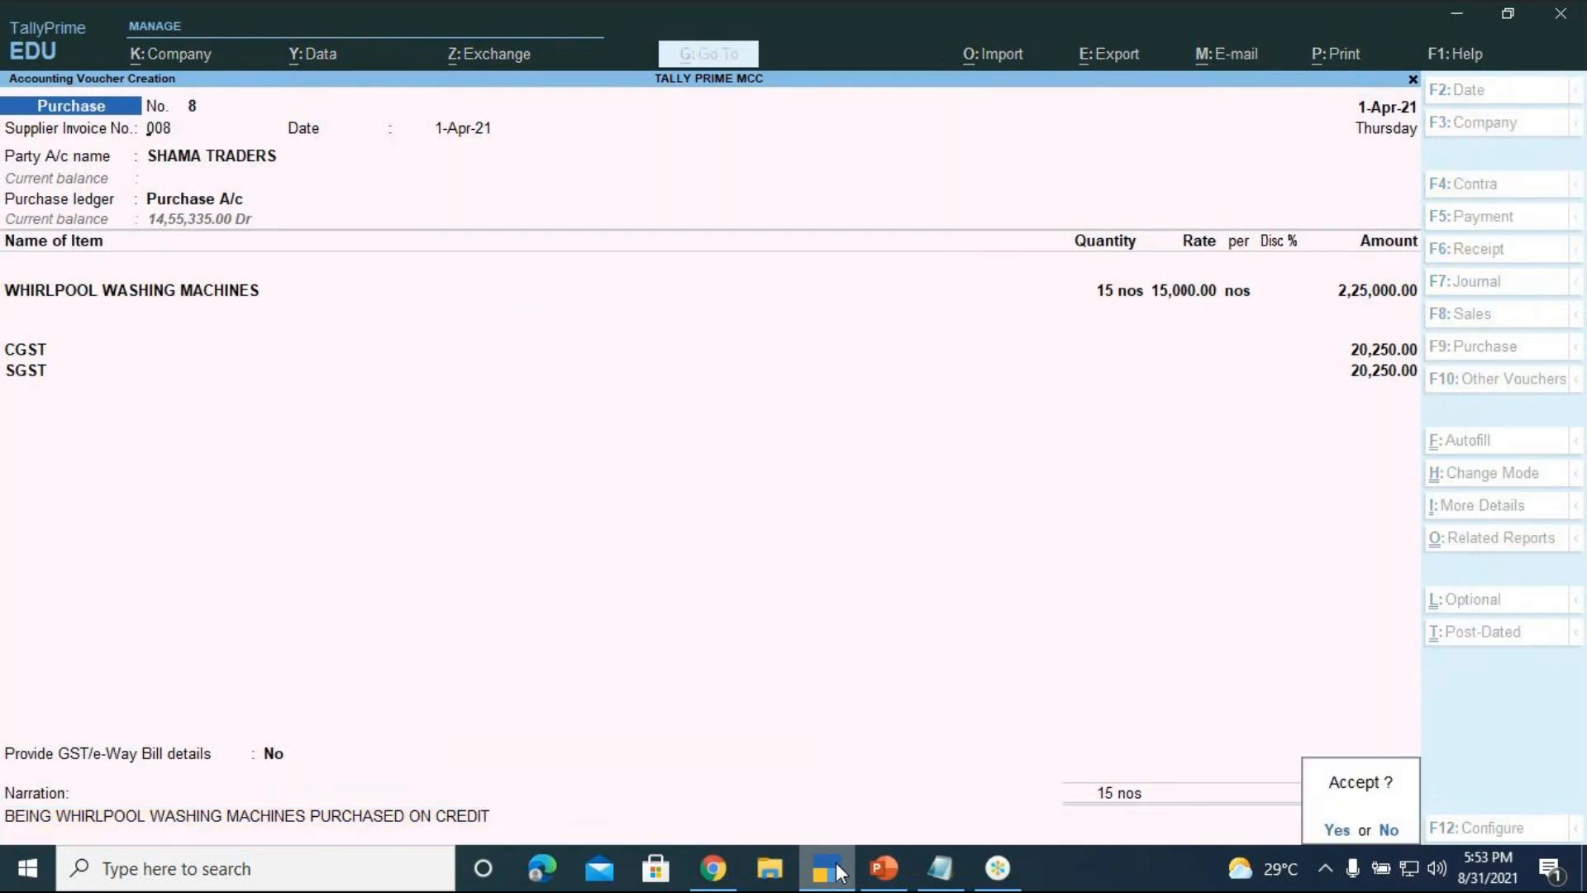
Accept purchase voucher No. 8 for SHAMA TRADERS totalling 2,65,500
key("Return")
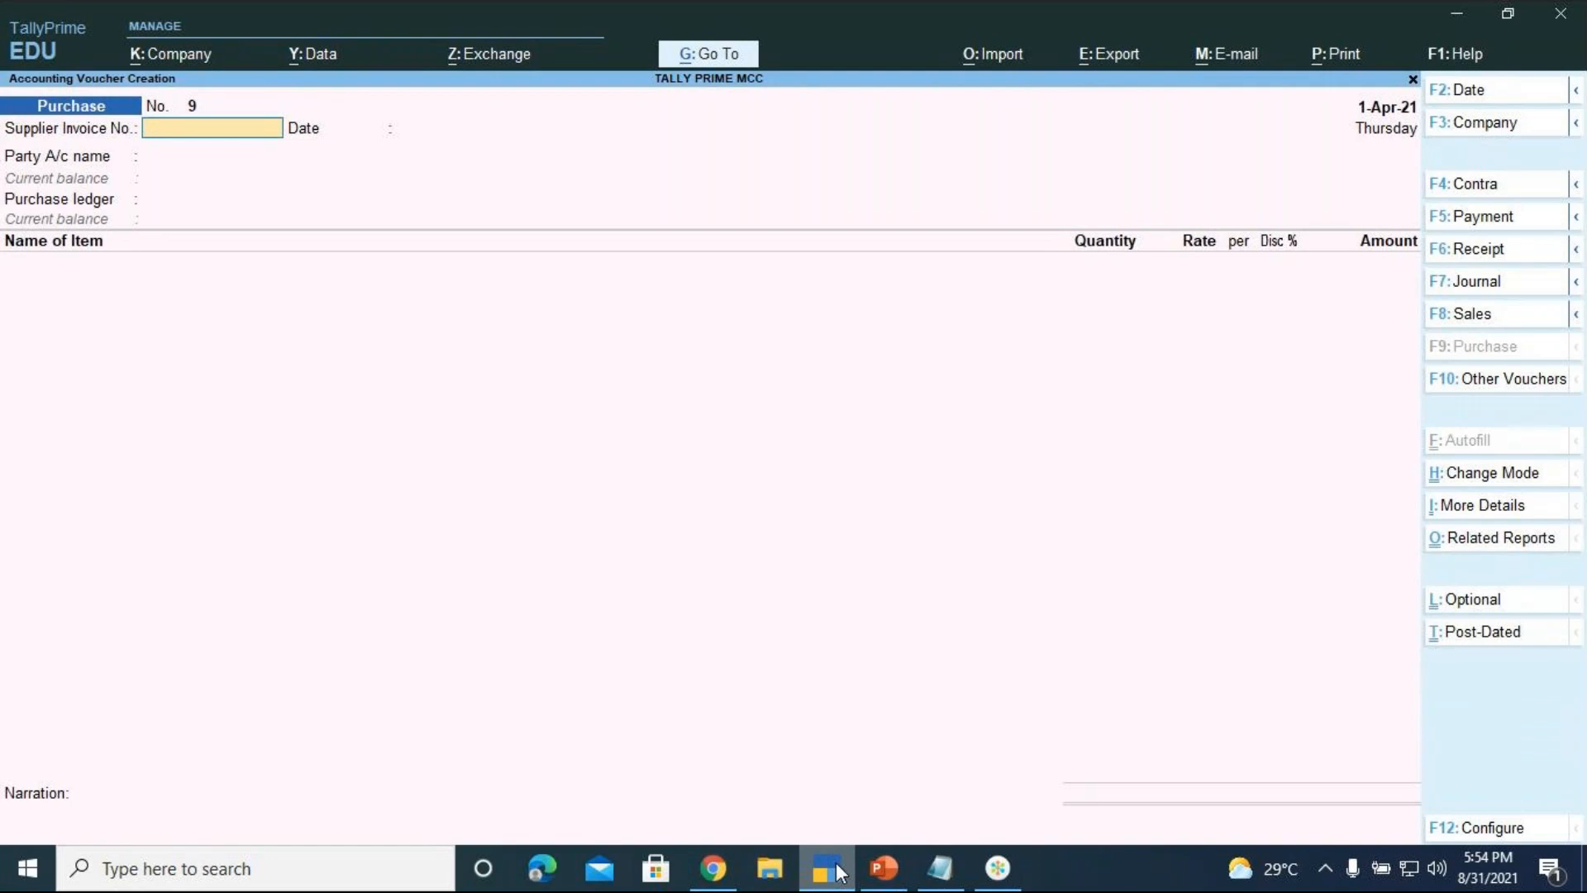
Switch the voucher entry screen to a Debit Note voucher
key("alt")
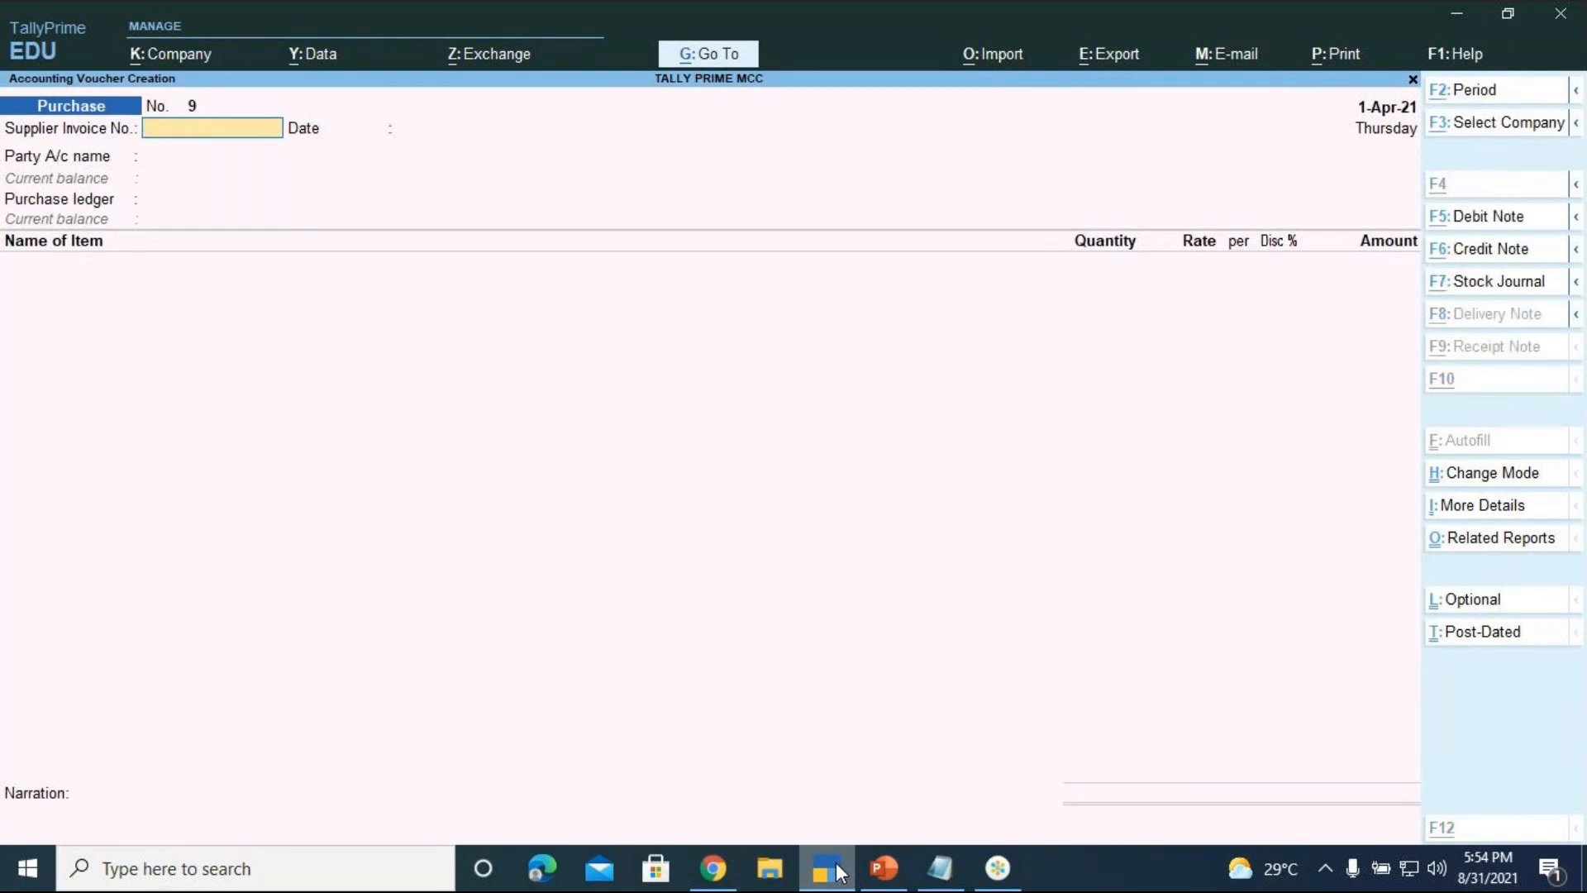
key("F5")
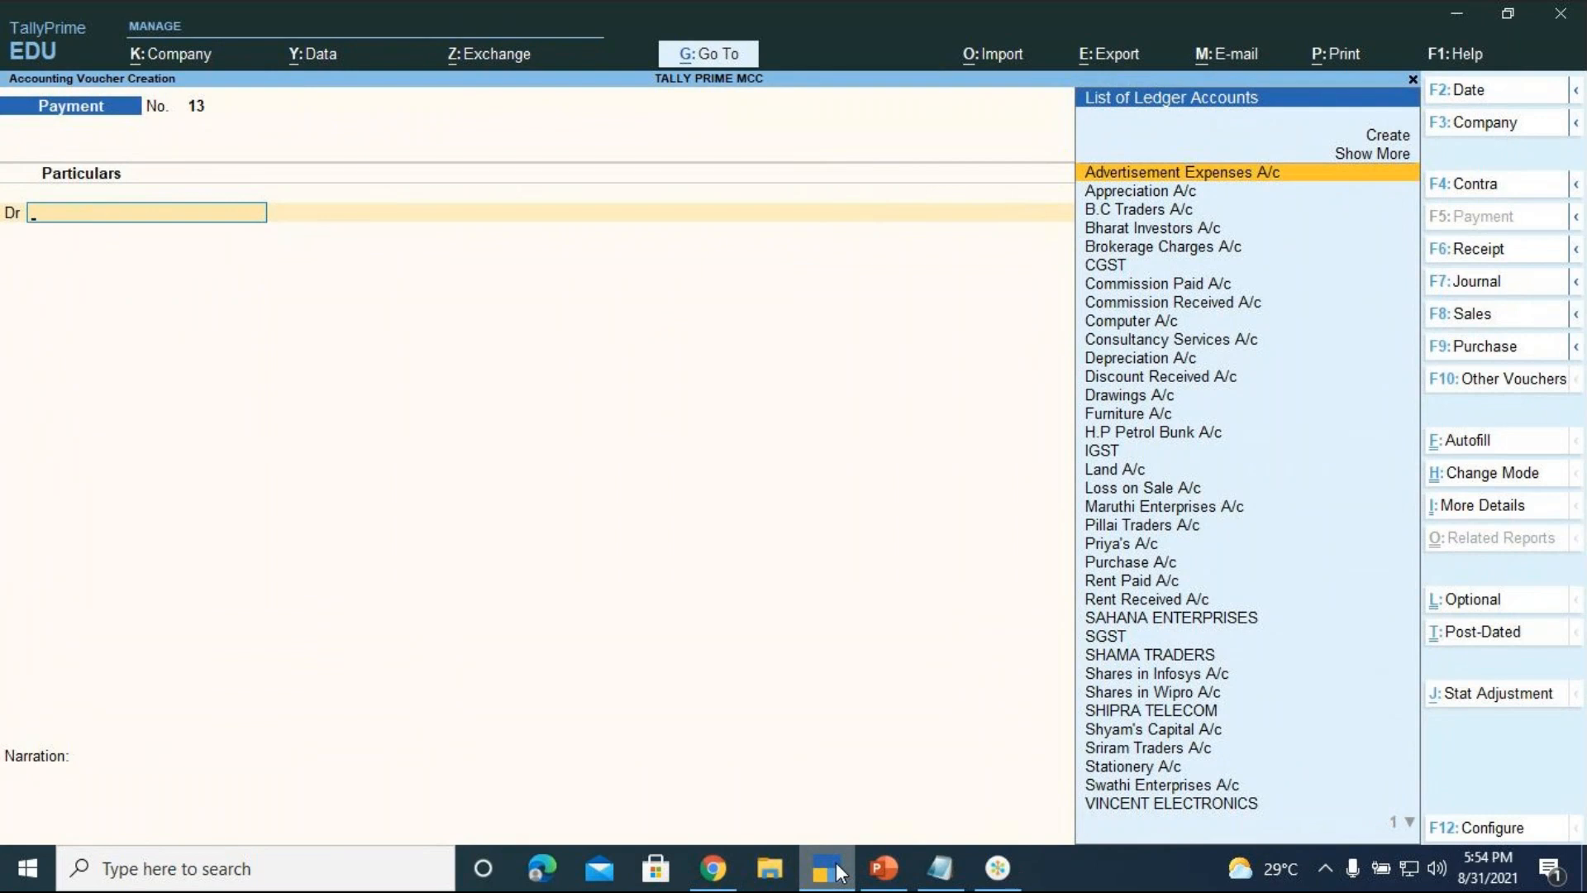
key("alt+F5")
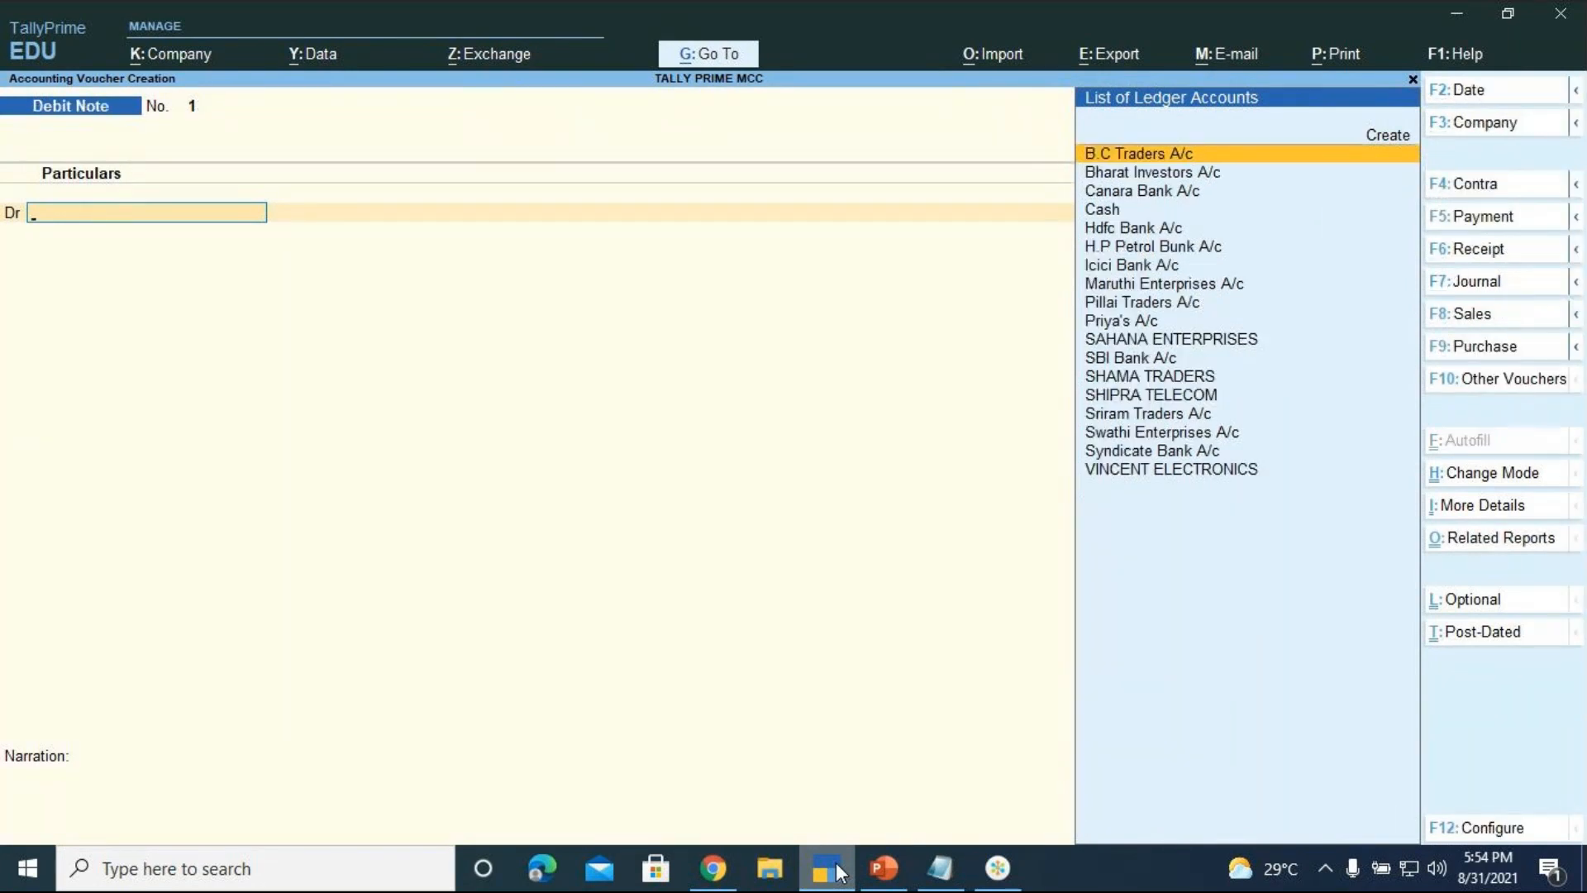
key("Escape")
key("y")
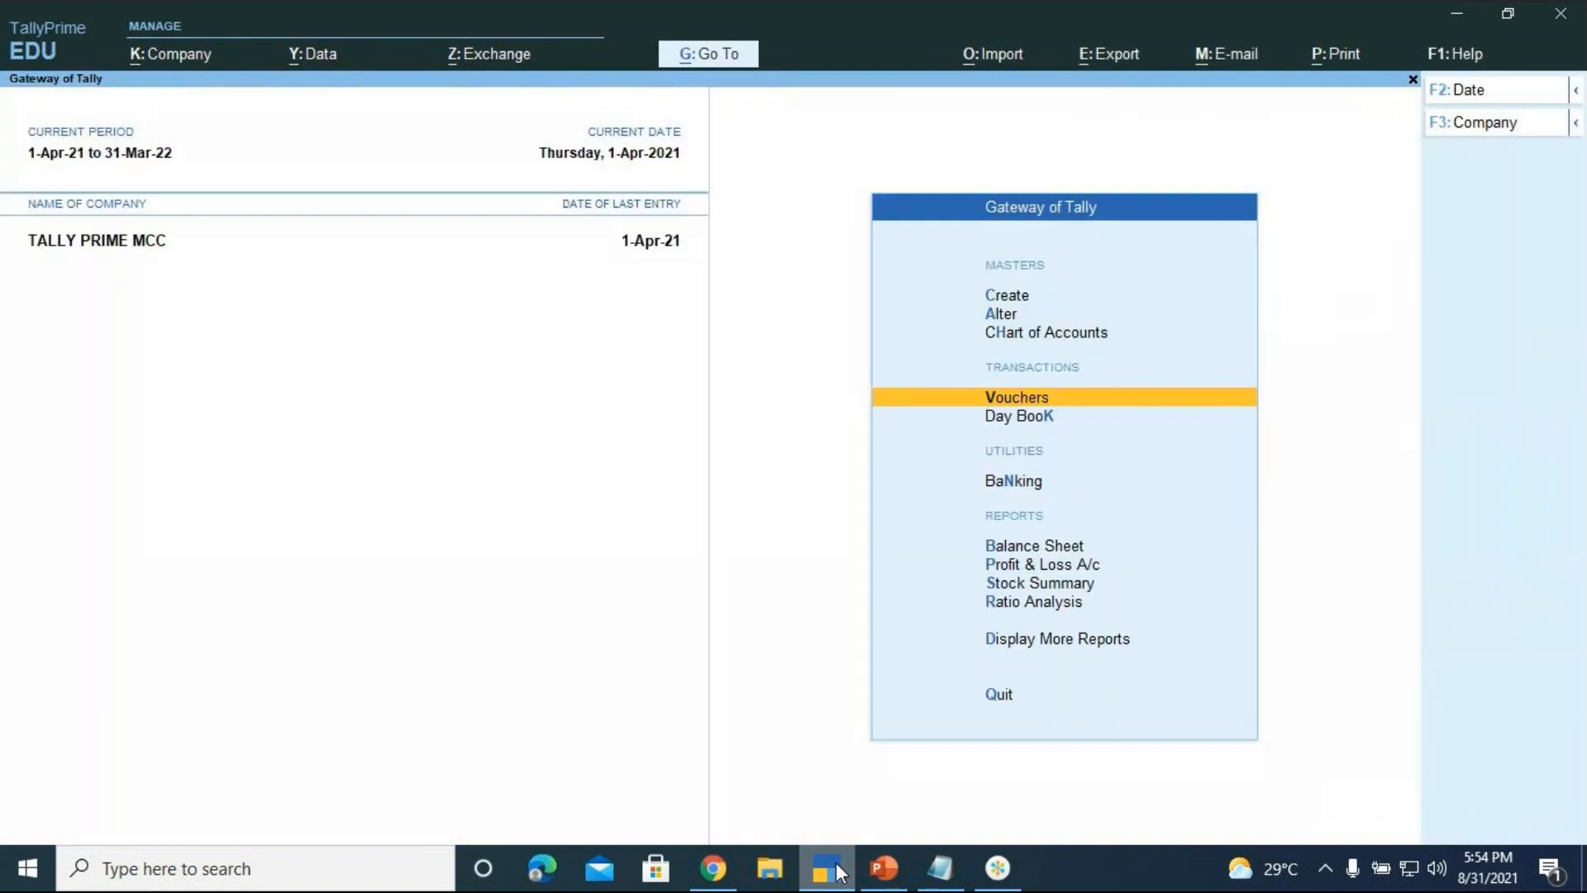
key("Return")
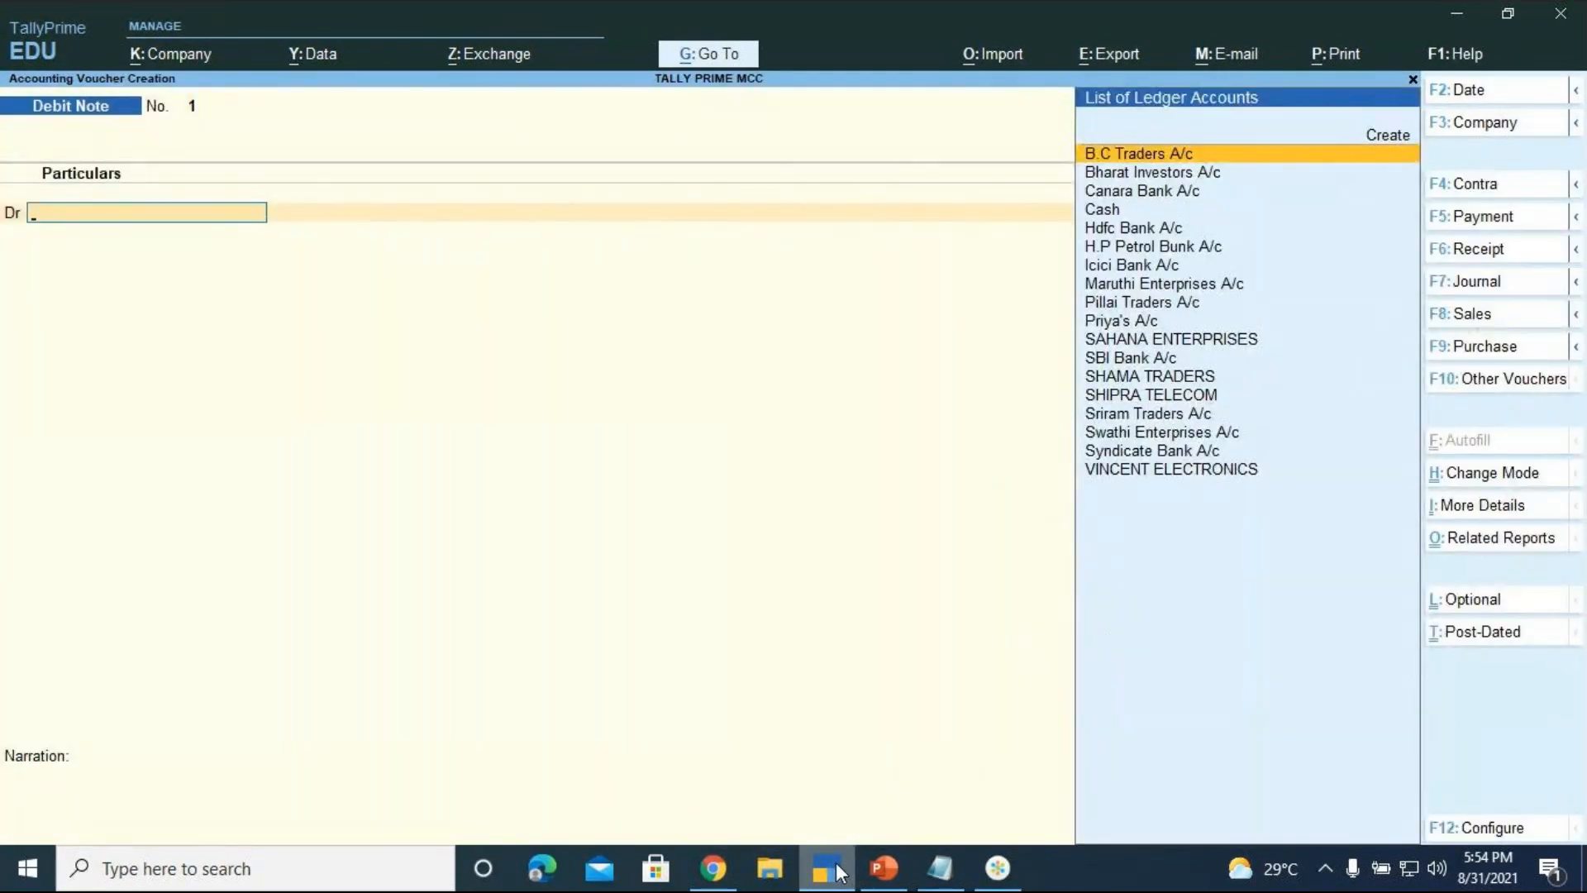
key("F9")
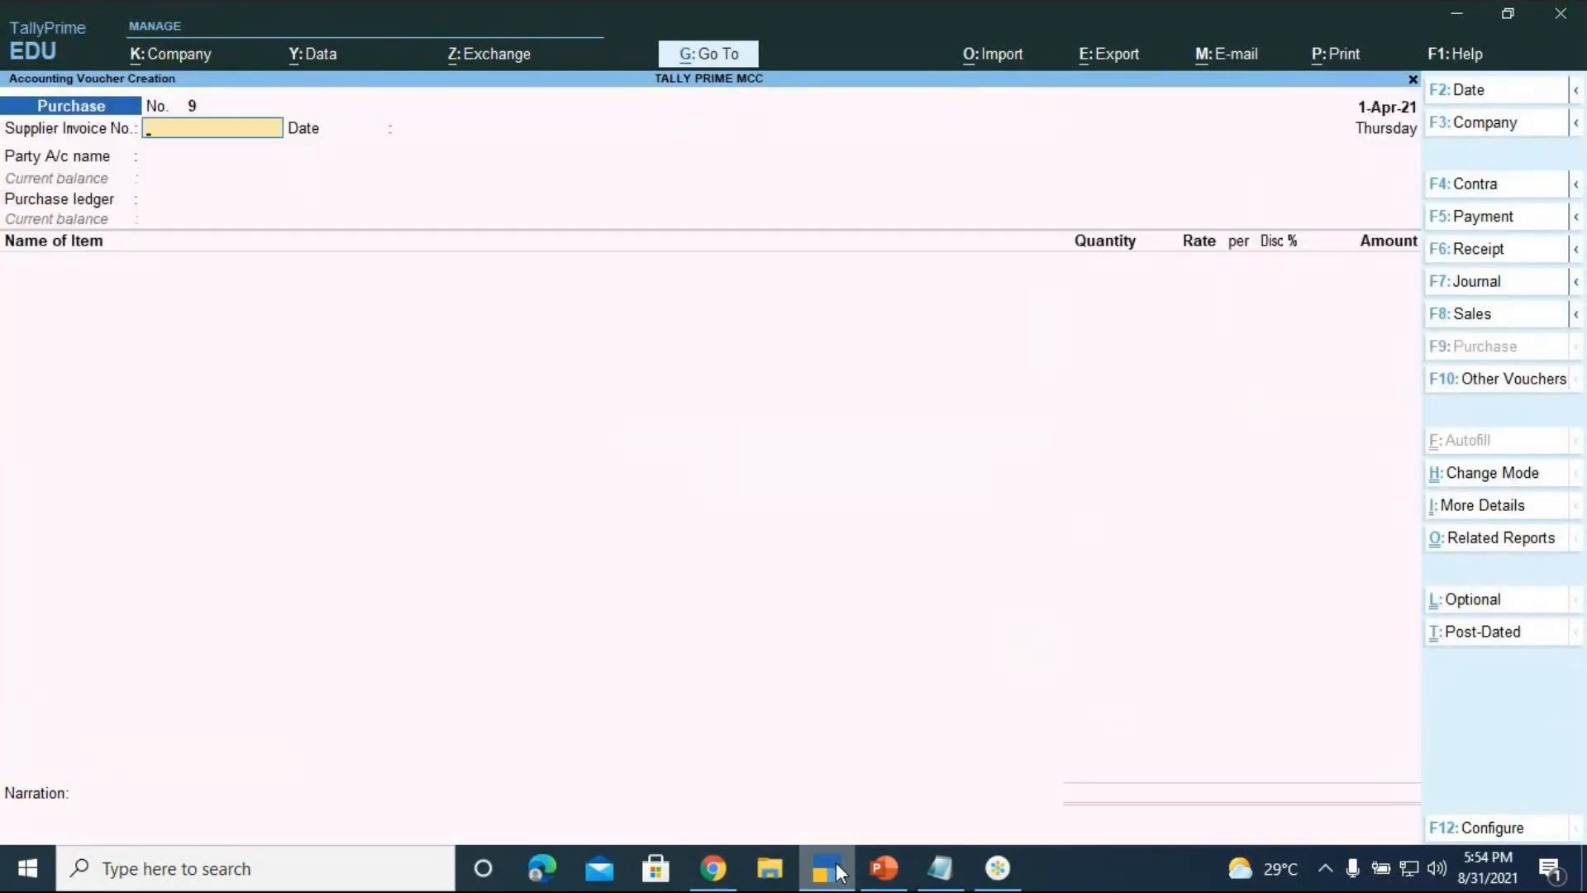
key("ctrl+F9")
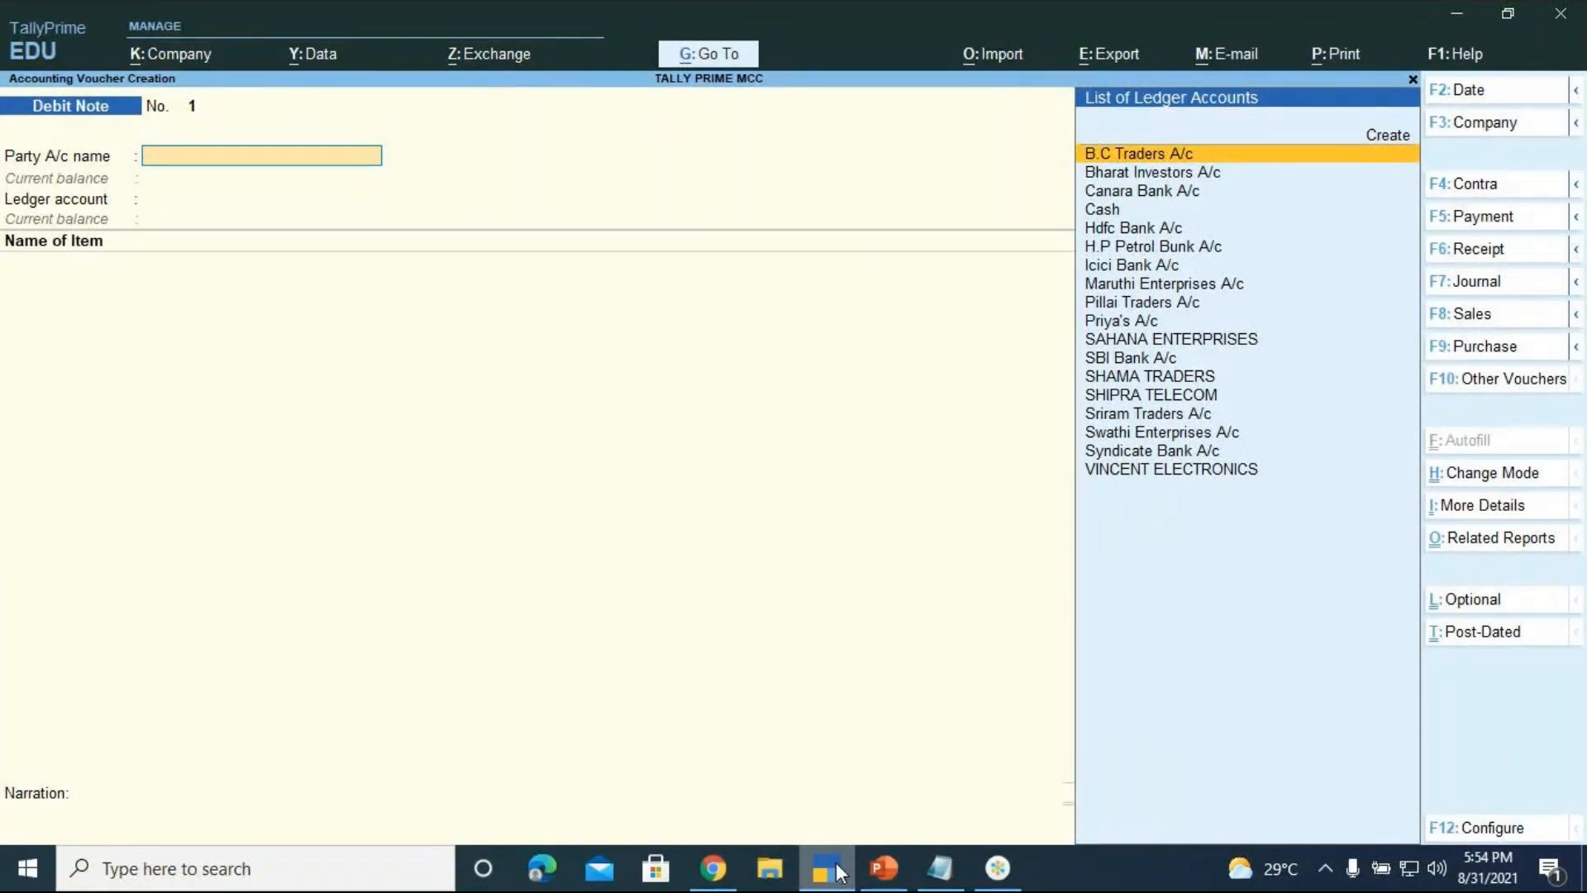
Choose SHAMA TRADERS as party with original invoice 008 dated 1-Apr-21
key("Down")
key("Down")
key("Down")
key("Down")
key("Down")
key("Down")
key("Down")
key("Down")
key("Down")
key("Down")
key("Down")
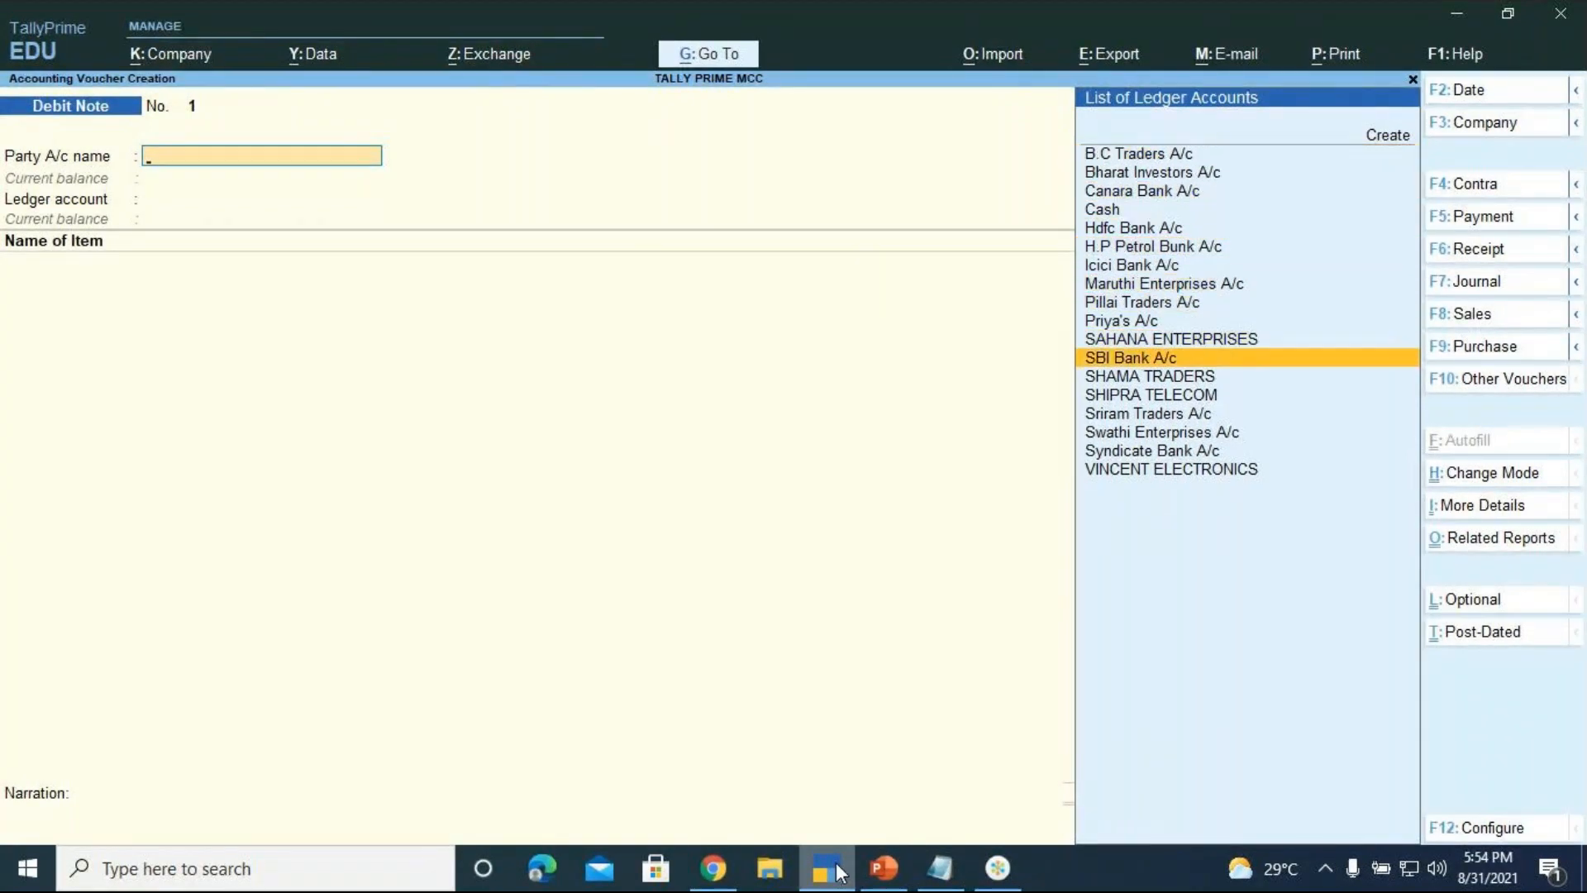
key("Down")
key("Return")
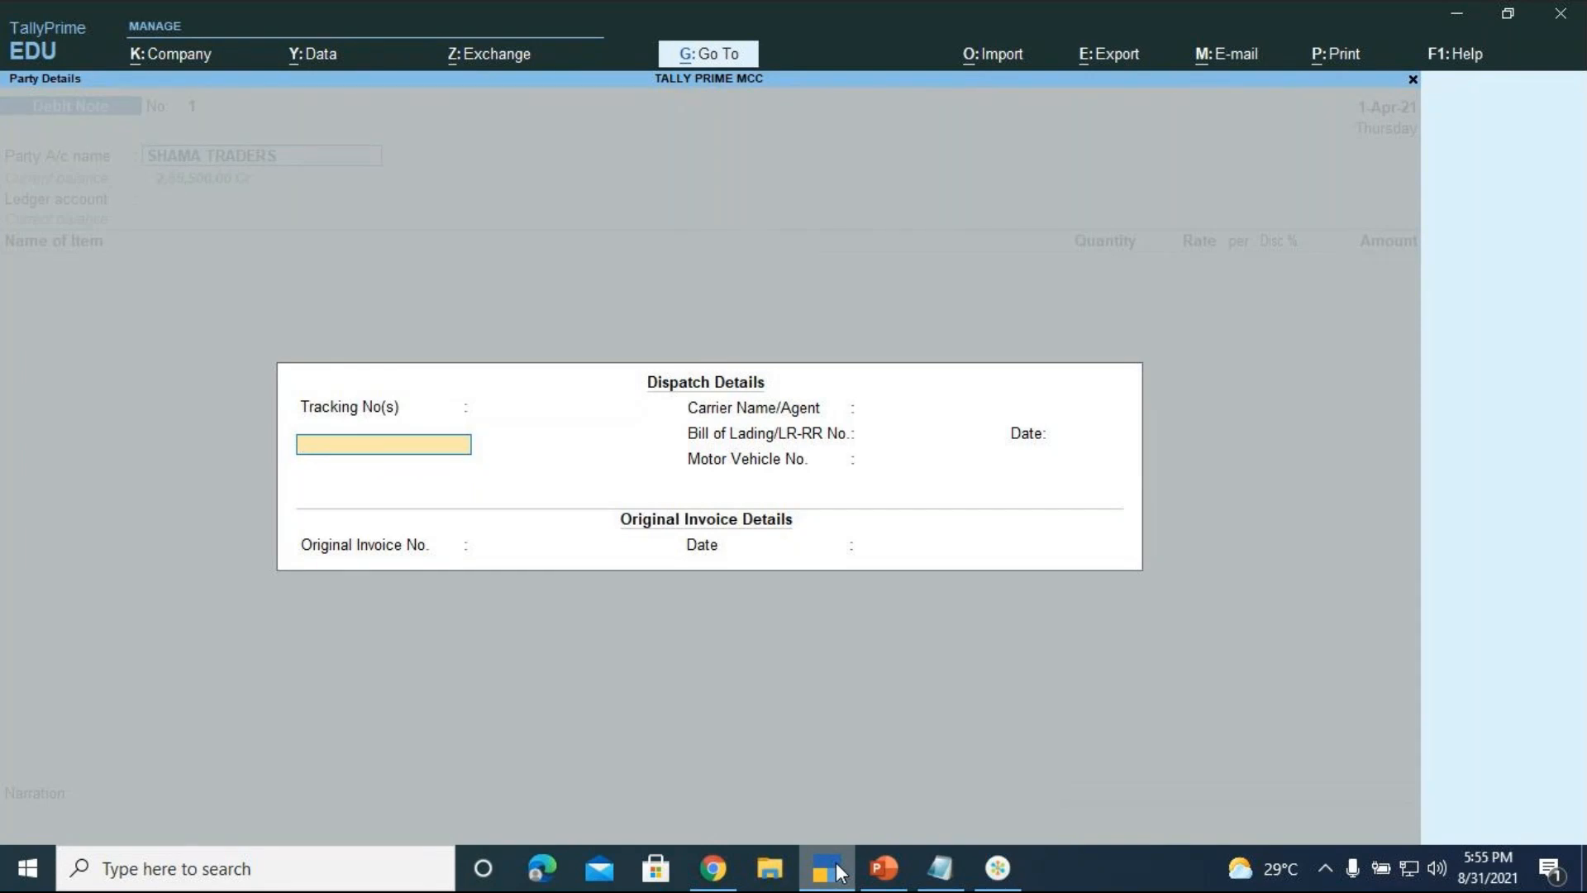
key("Return")
key("Return")
key("Return")
key("Return")
key("Return")
key("Return")
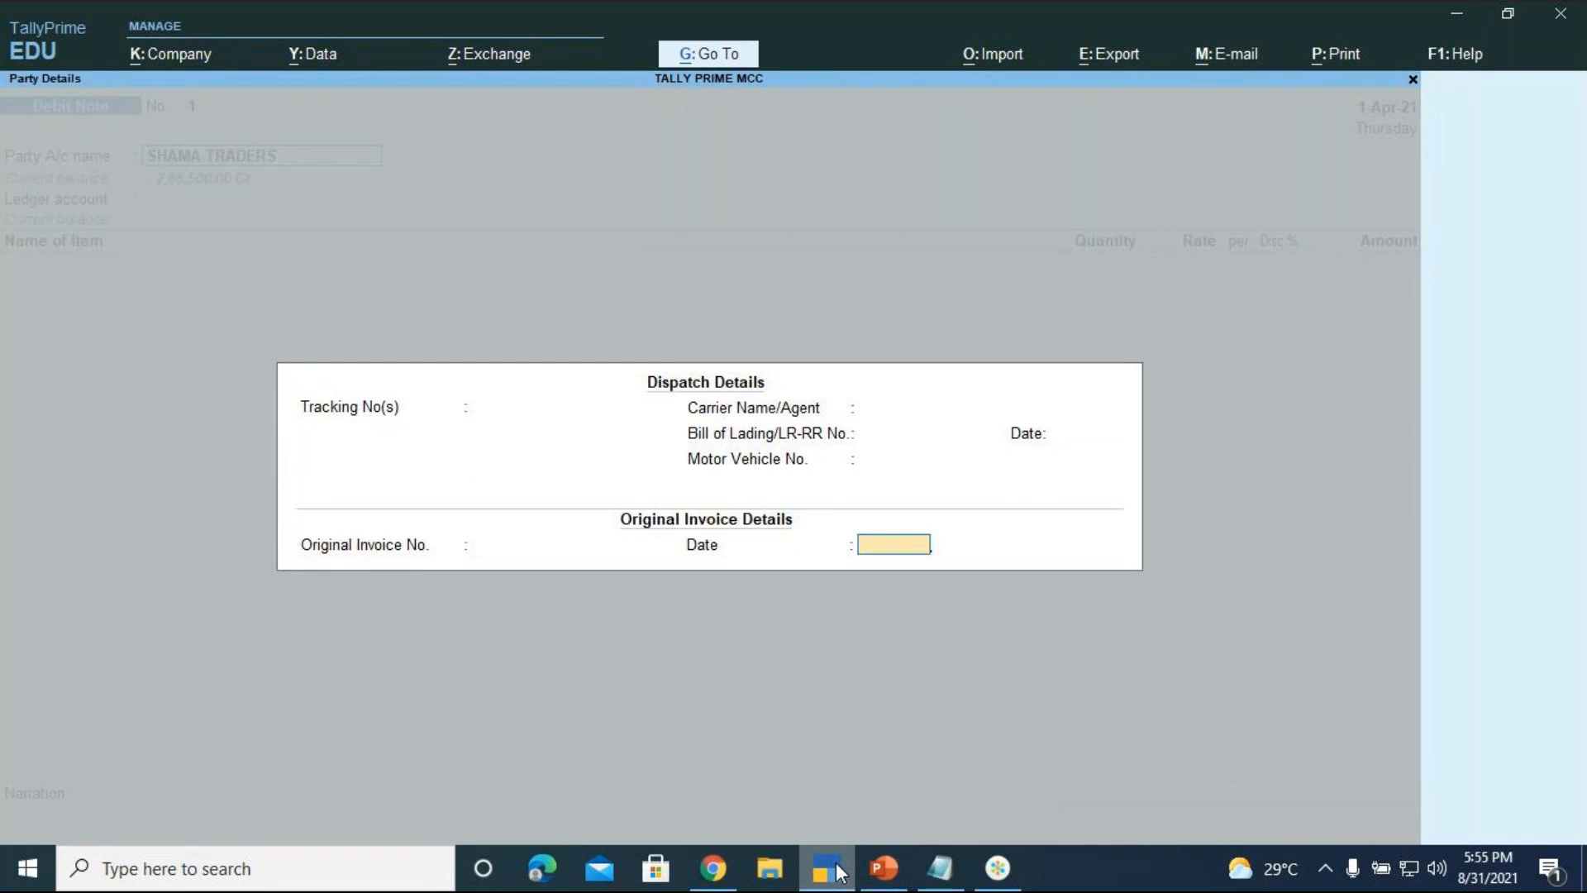
key("BackSpace")
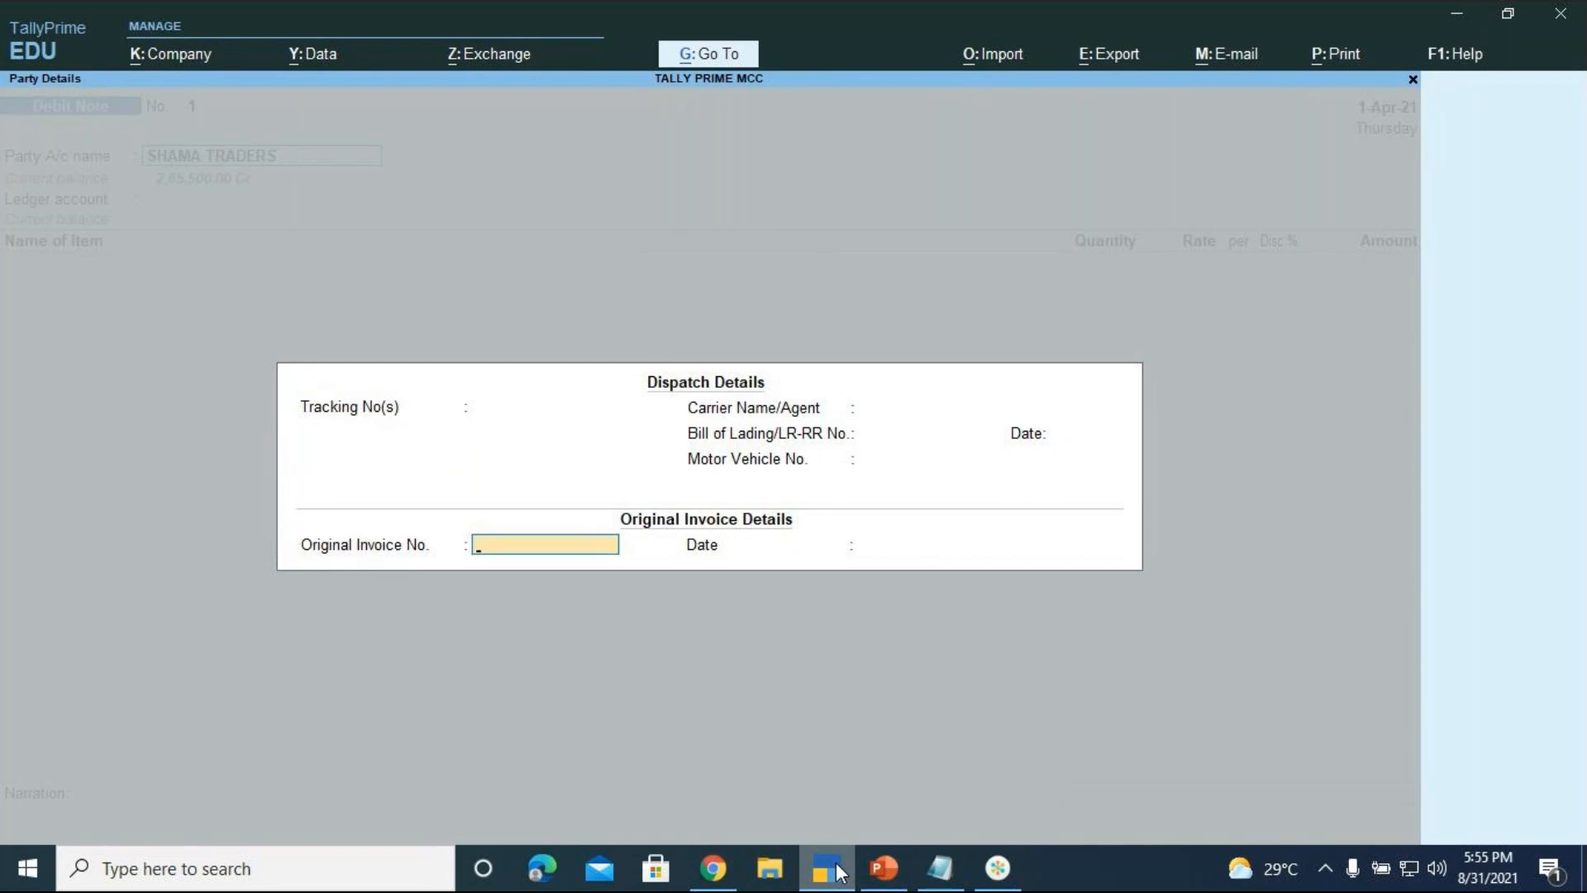
type("008")
key("Return")
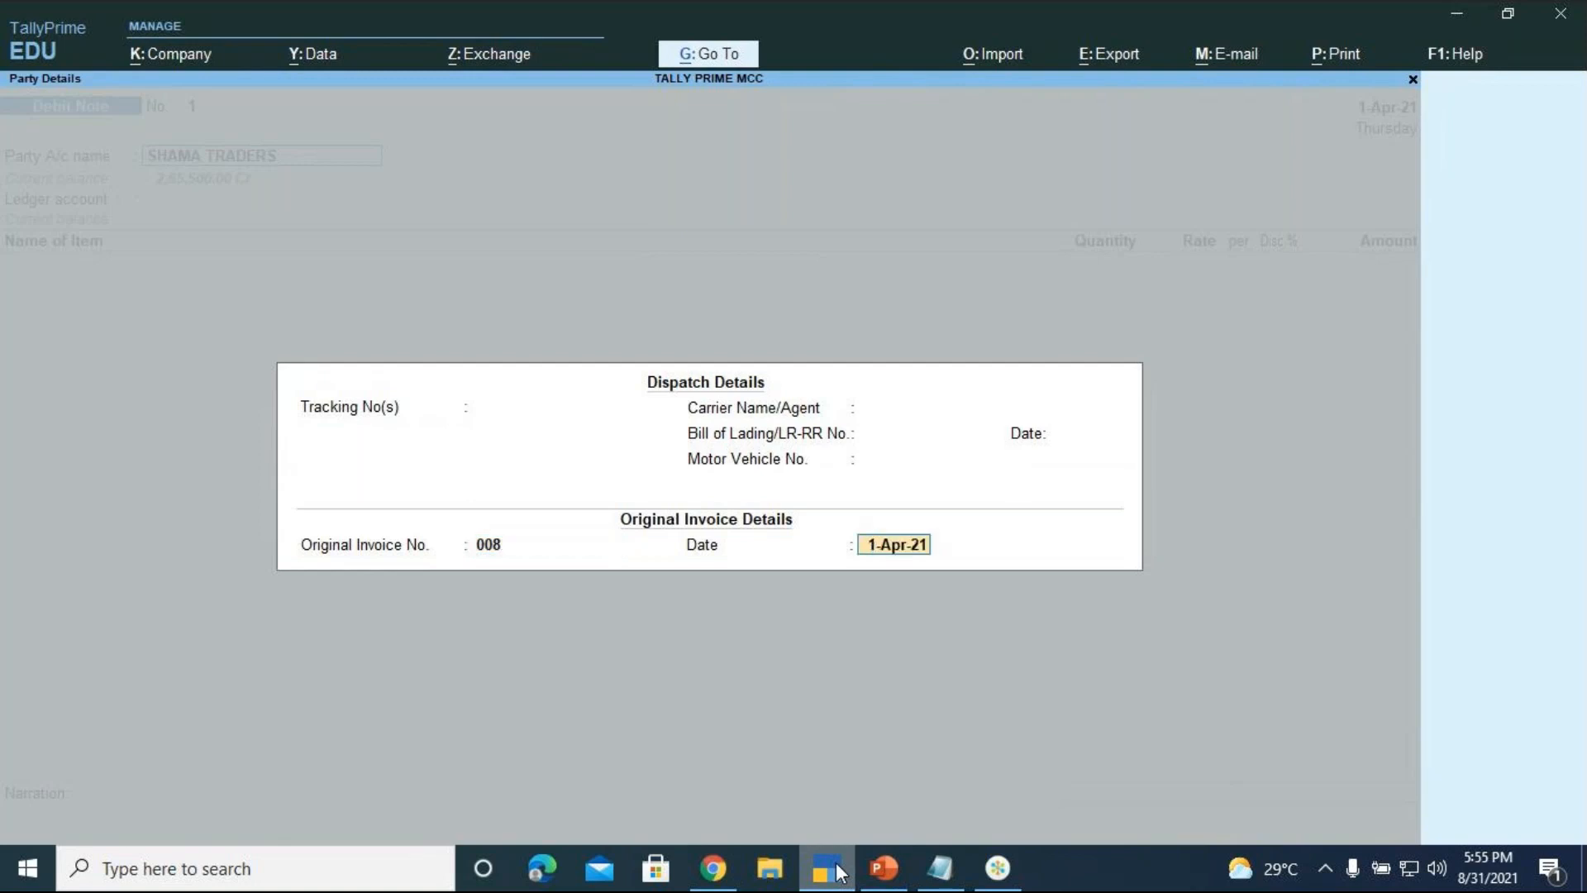
key("Return")
key("Return")
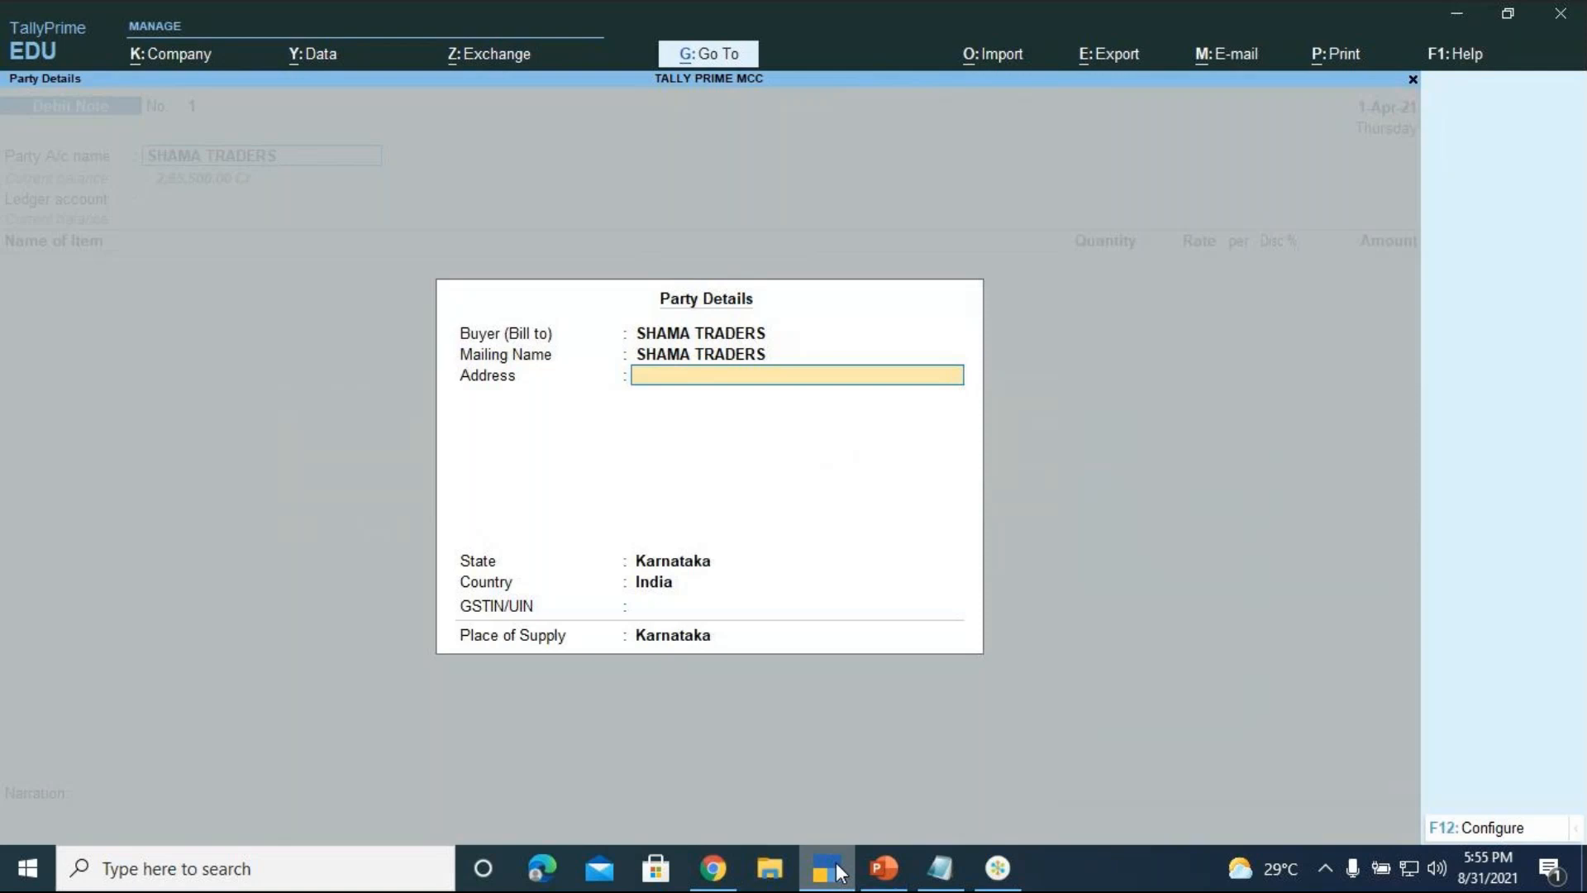
key("Return")
key("Return")
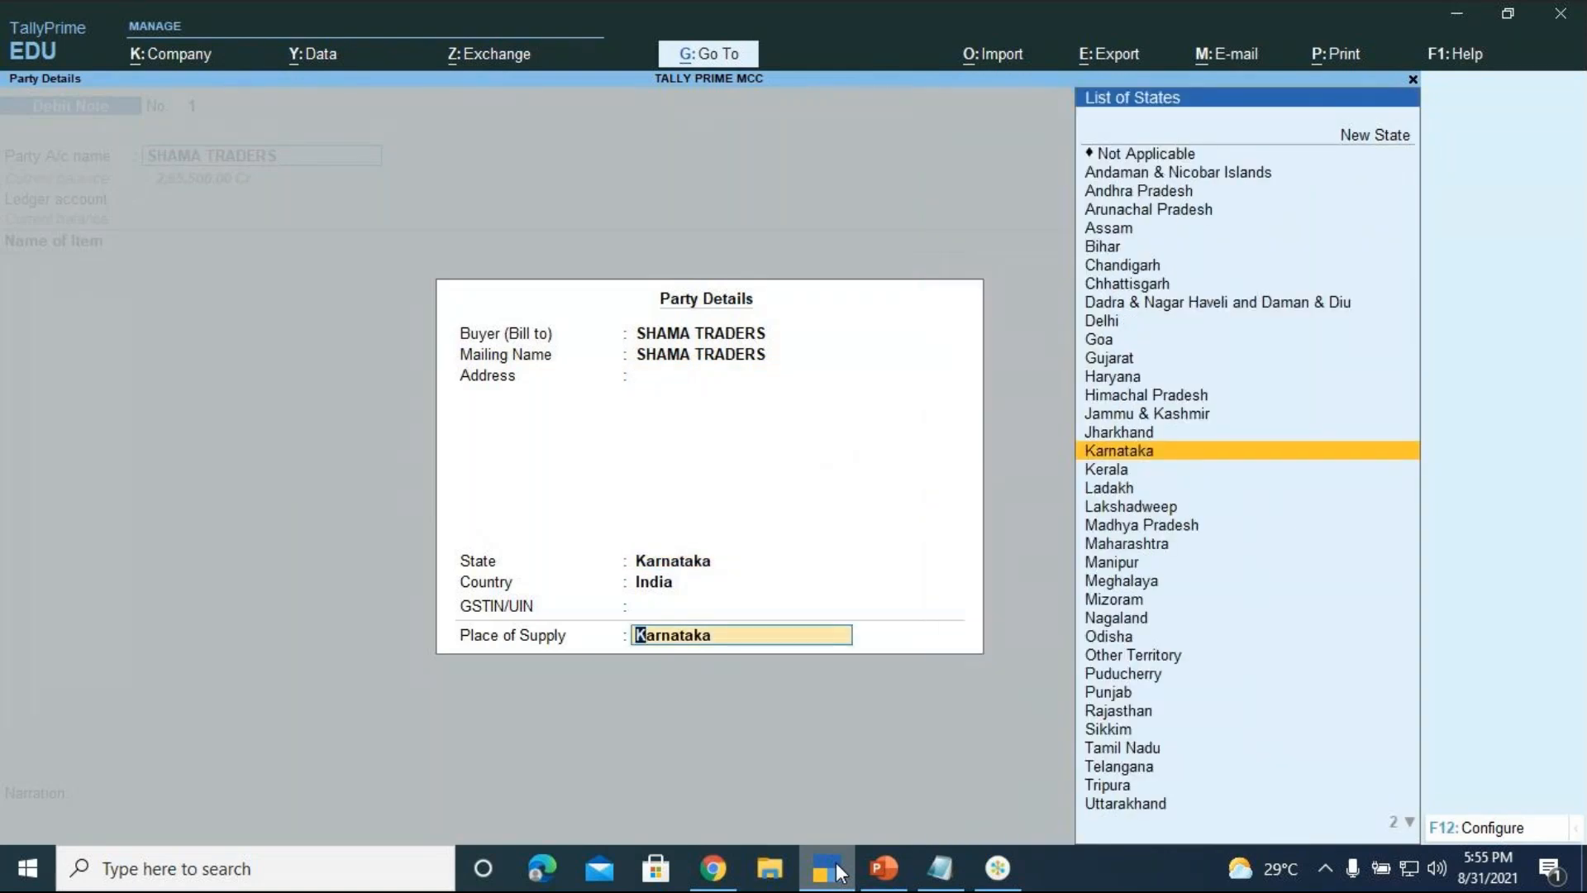
Accept the party details, choose Purchase A/c, and classify it as Purchase Taxable
key("Return")
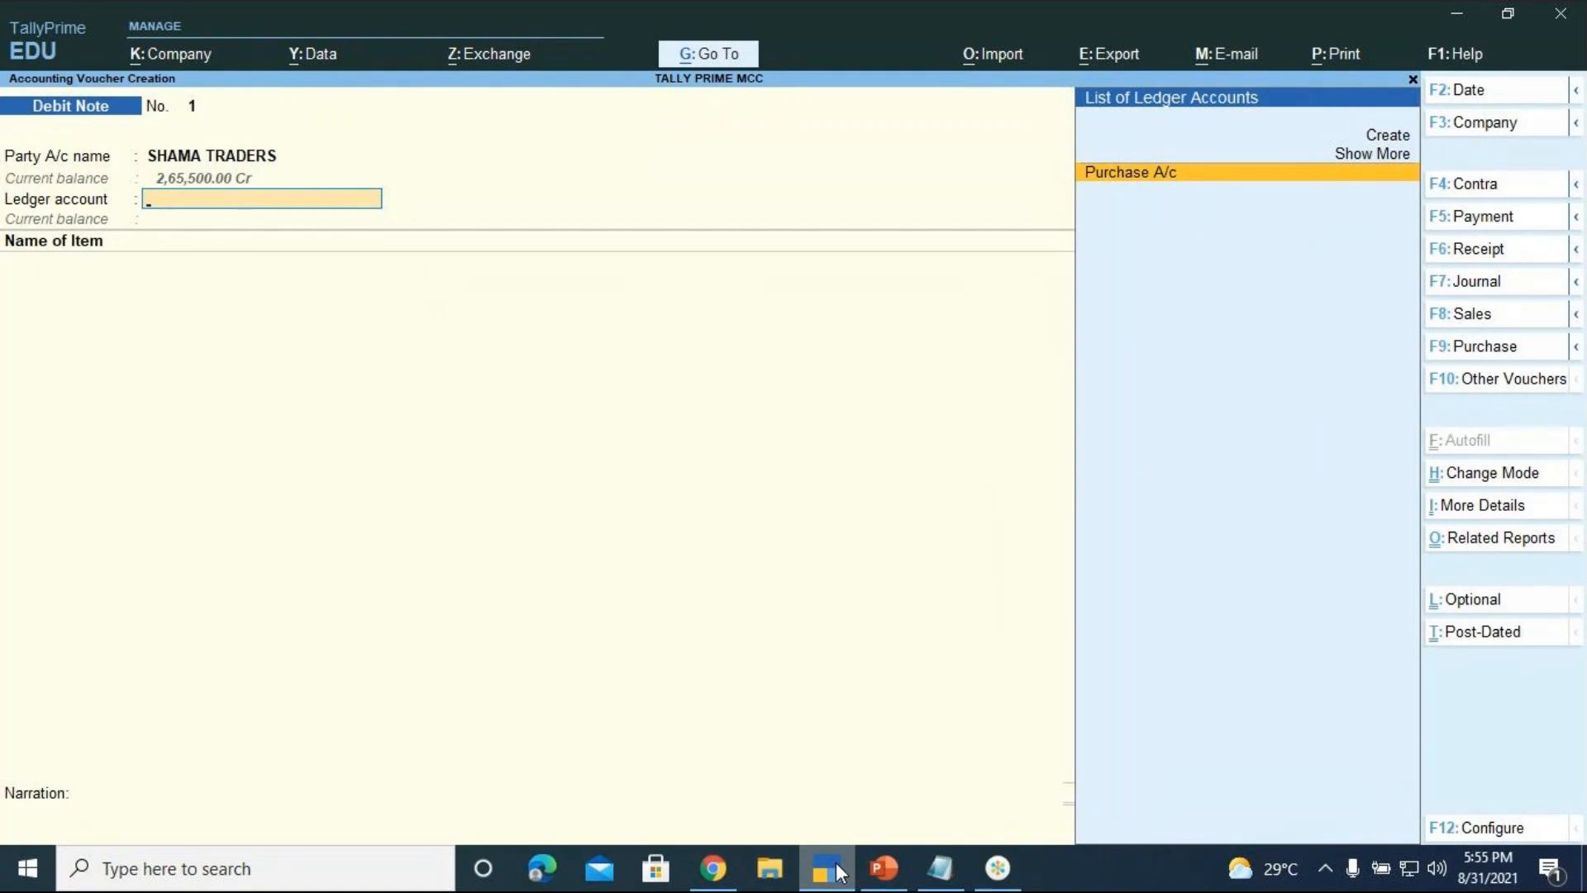
key("Return")
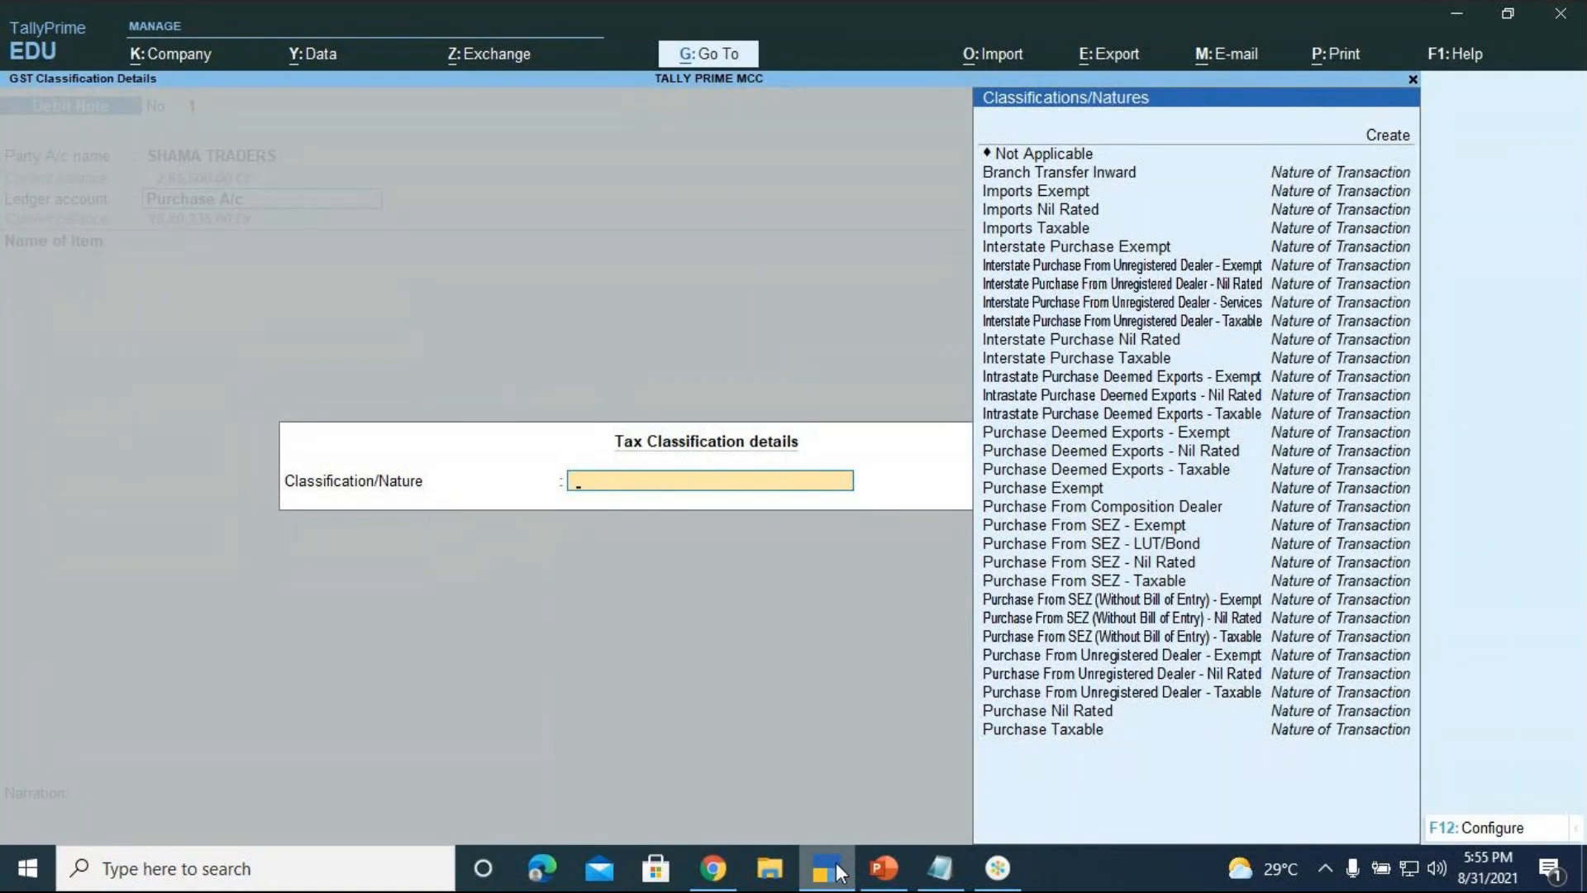
key("Down")
key("Down")
key("Down")
key("Down")
key("Down")
key("Down")
key("Down")
key("Down")
key("Down")
key("Down")
key("Down")
key("Down")
key("Down")
key("Down")
key("Down")
key("Down")
key("Down")
key("Down")
key("Down")
key("Down")
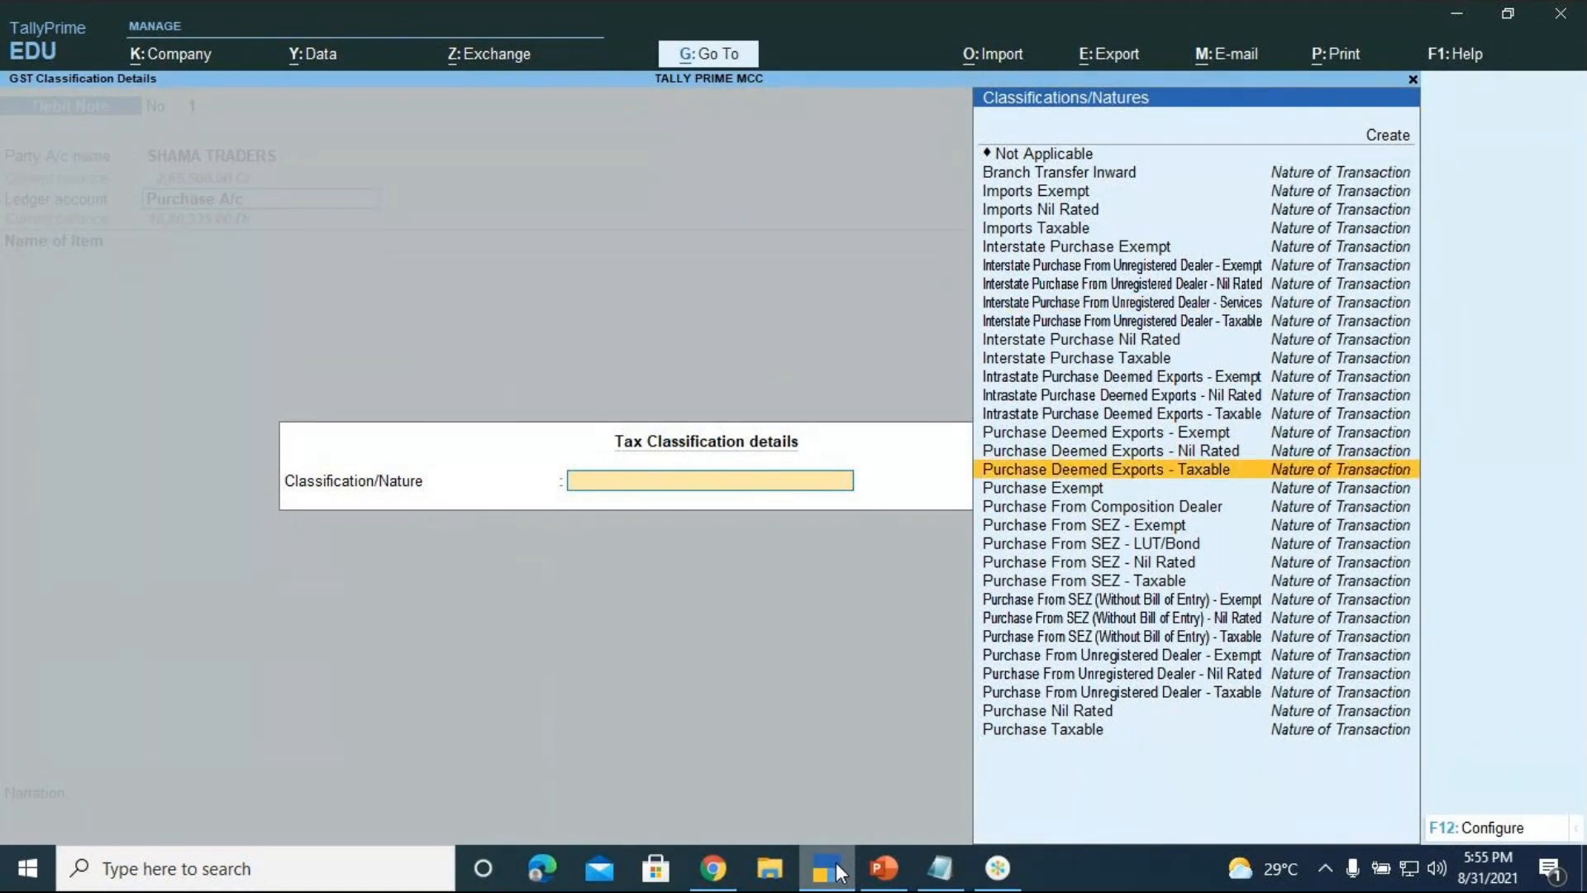
key("Down")
key("Down")
key("Down")
key("Down")
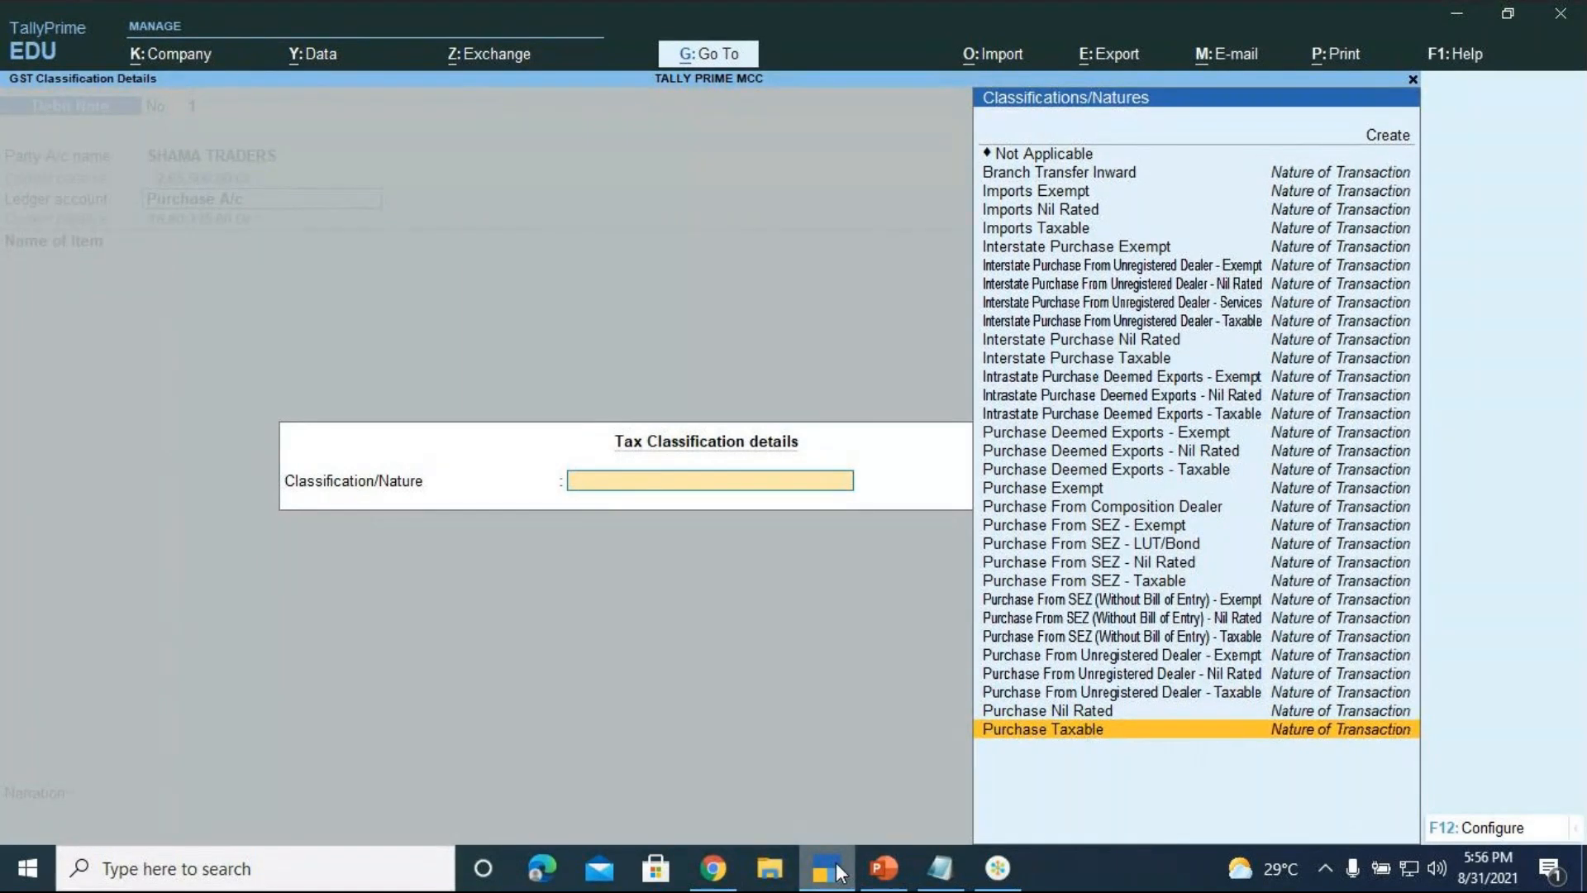
key("Return")
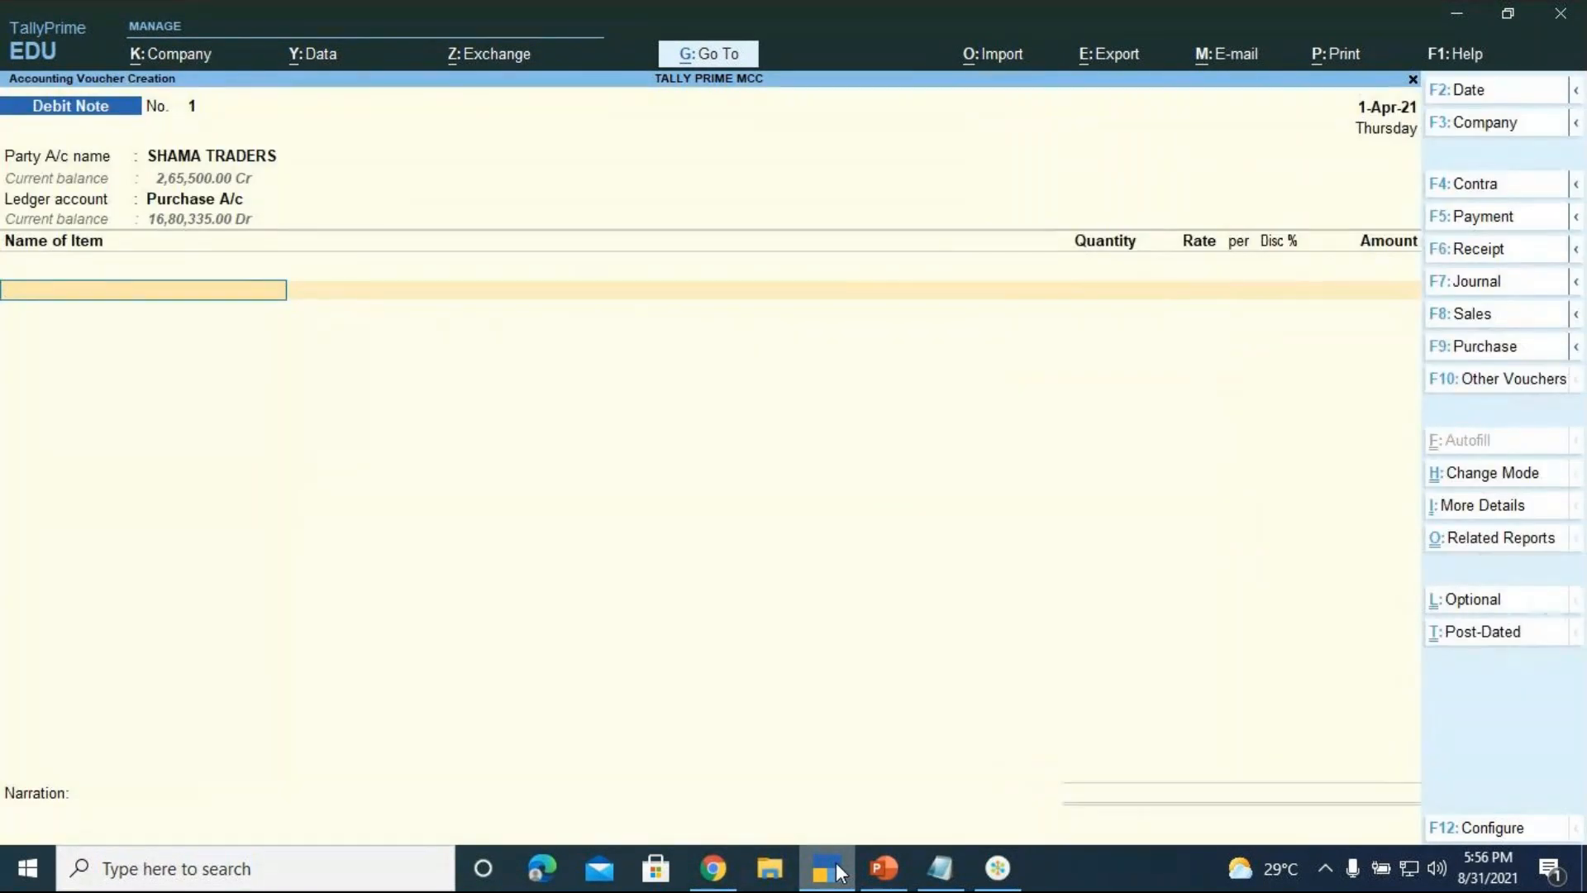
Add WHIRLPOOL WASHING MACHINES, 5 nos from Location 2 at 15,000.00 each
key("Down")
key("Down")
key("Down")
key("Down")
key("Down")
key("Down")
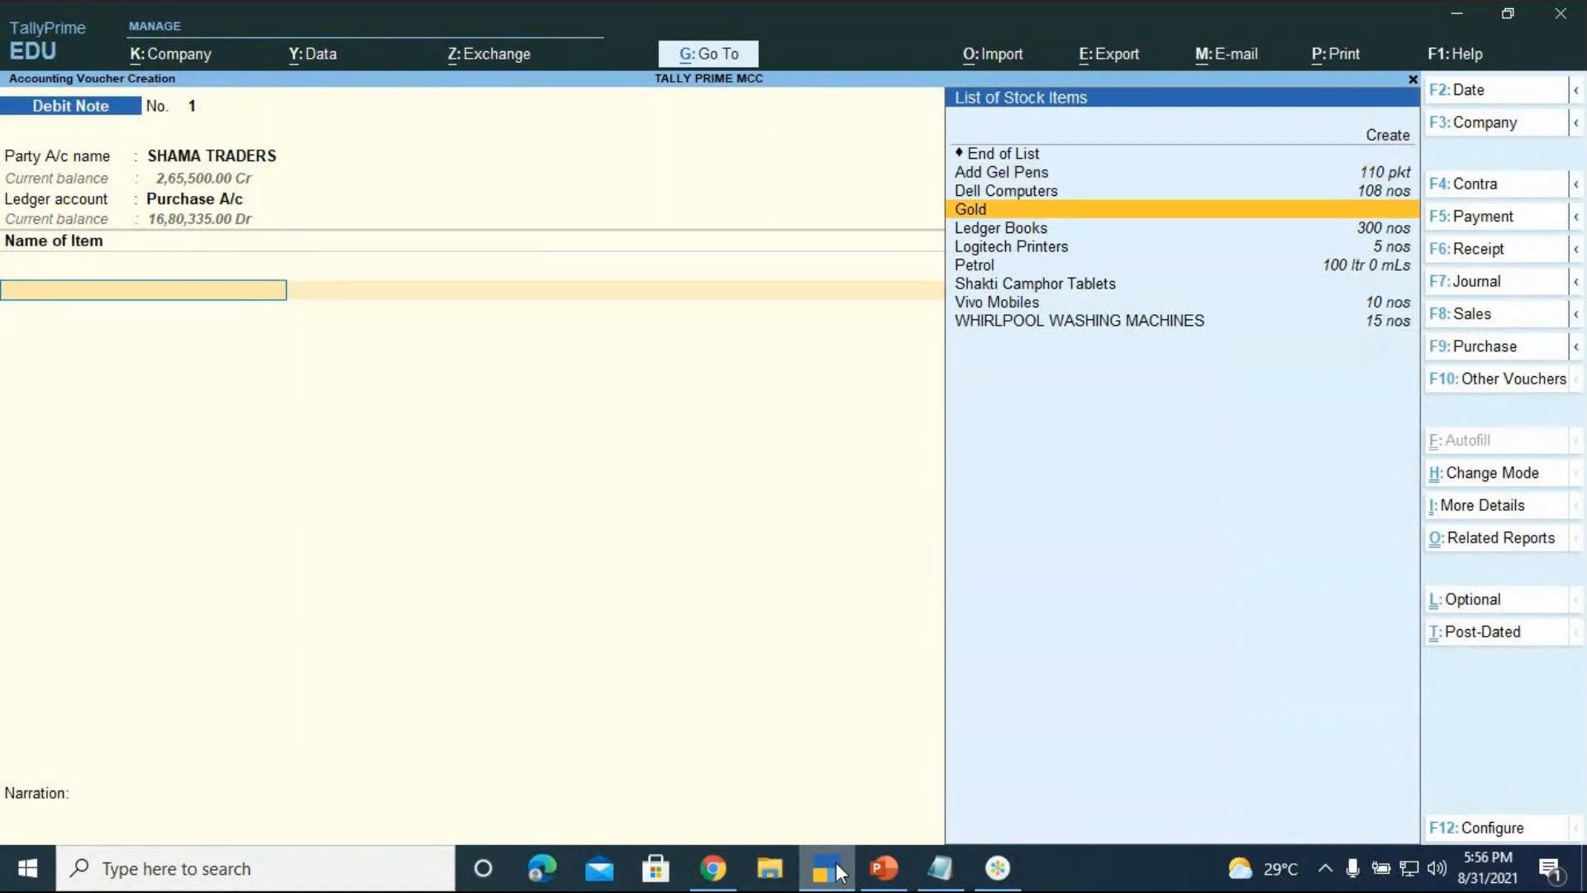
key("Down")
key("Down")
key("Down")
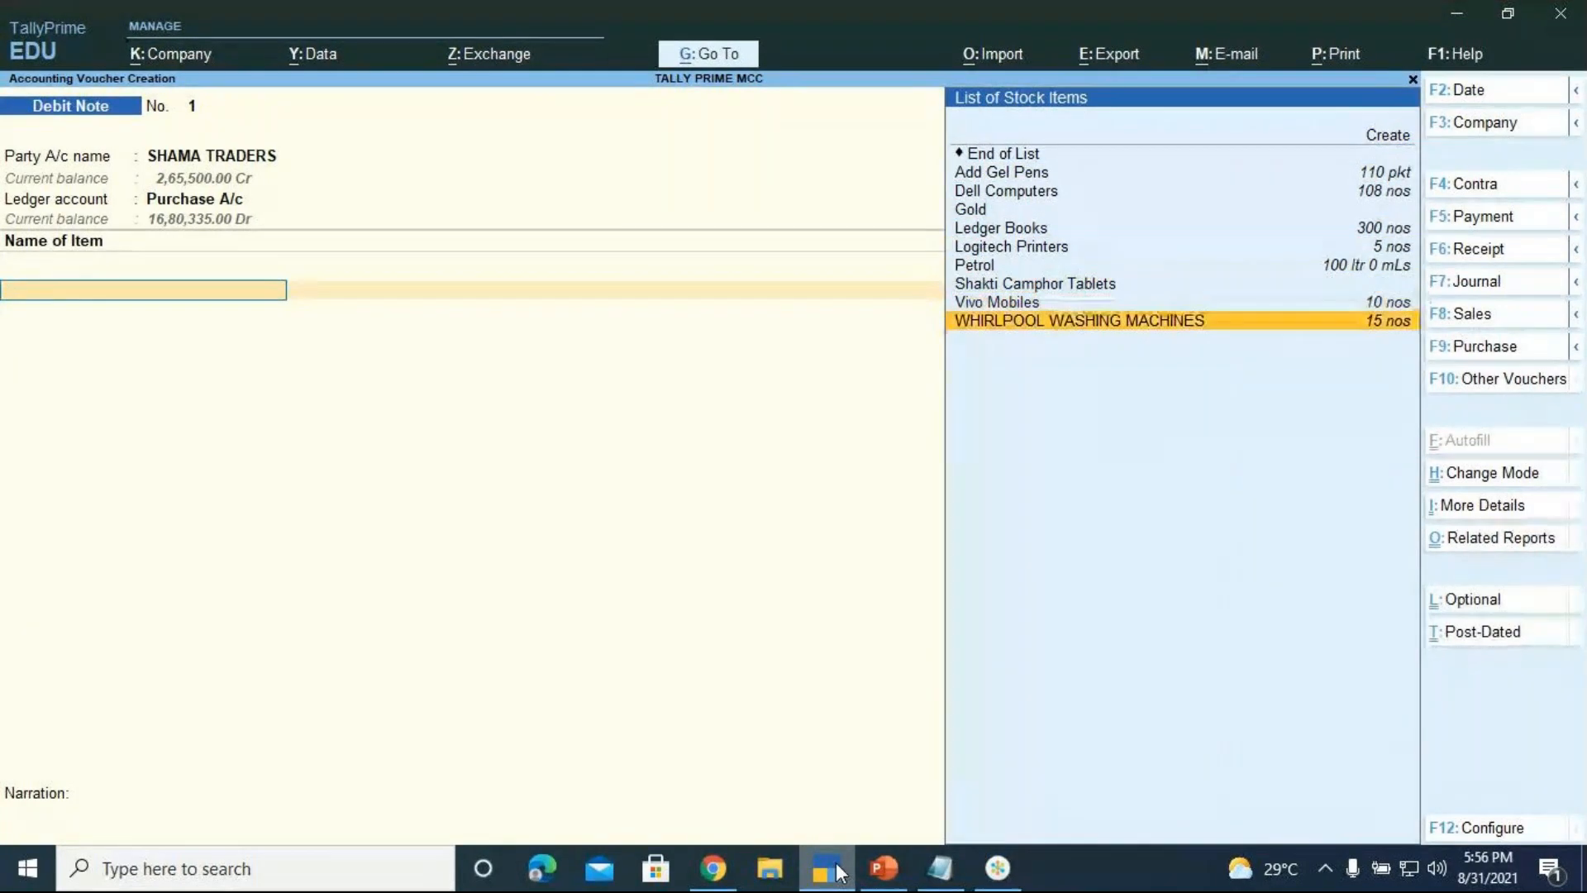
key("Return")
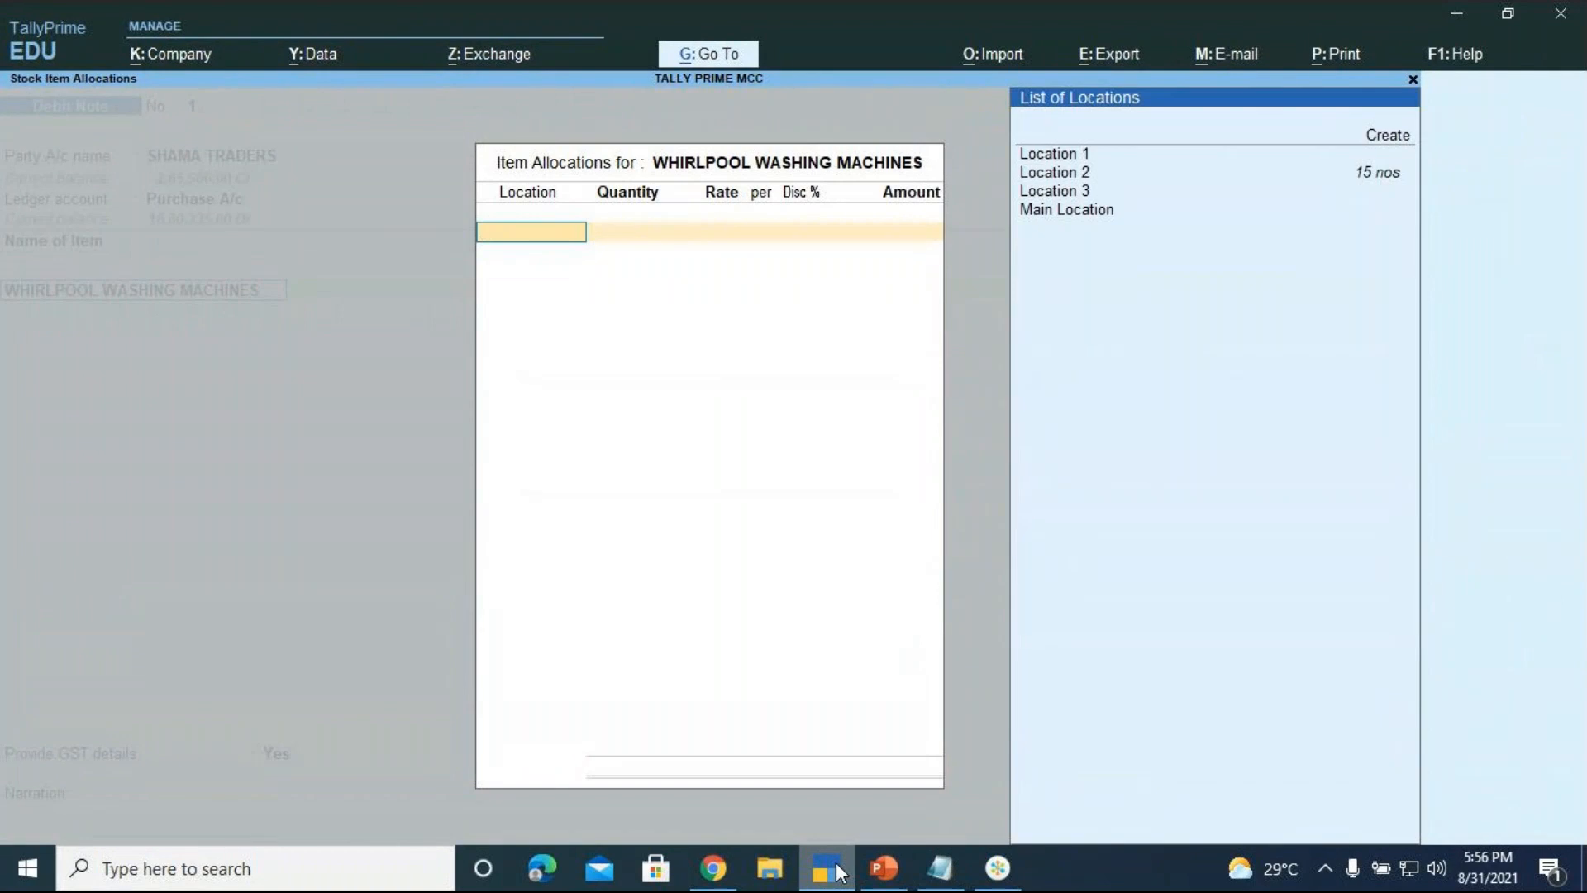
key("Down")
key("Down")
key("Return")
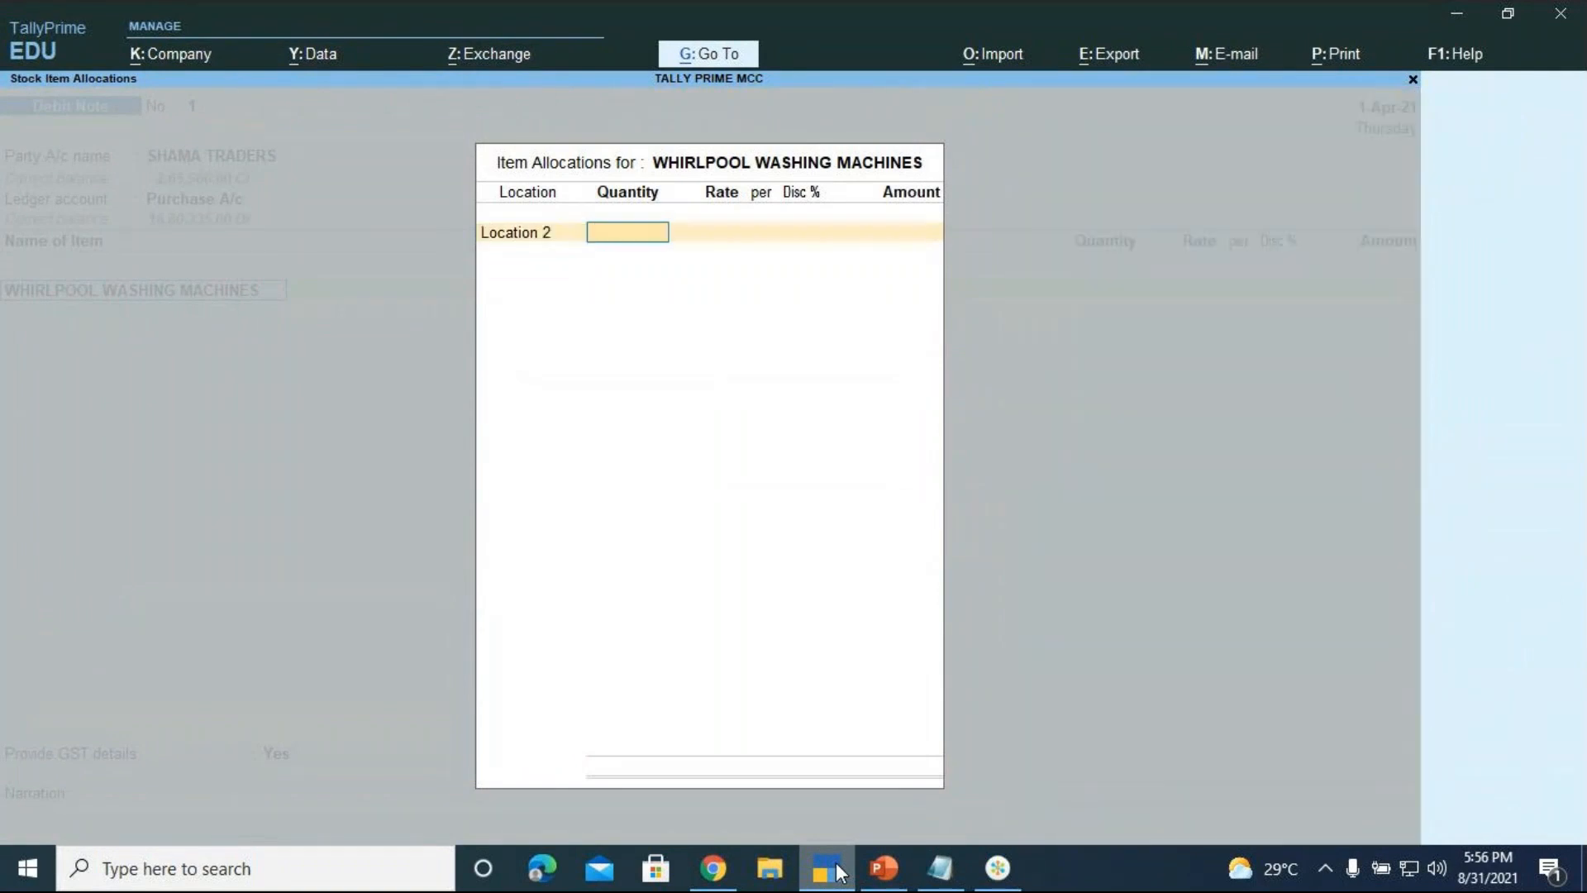
type("5")
key("Return")
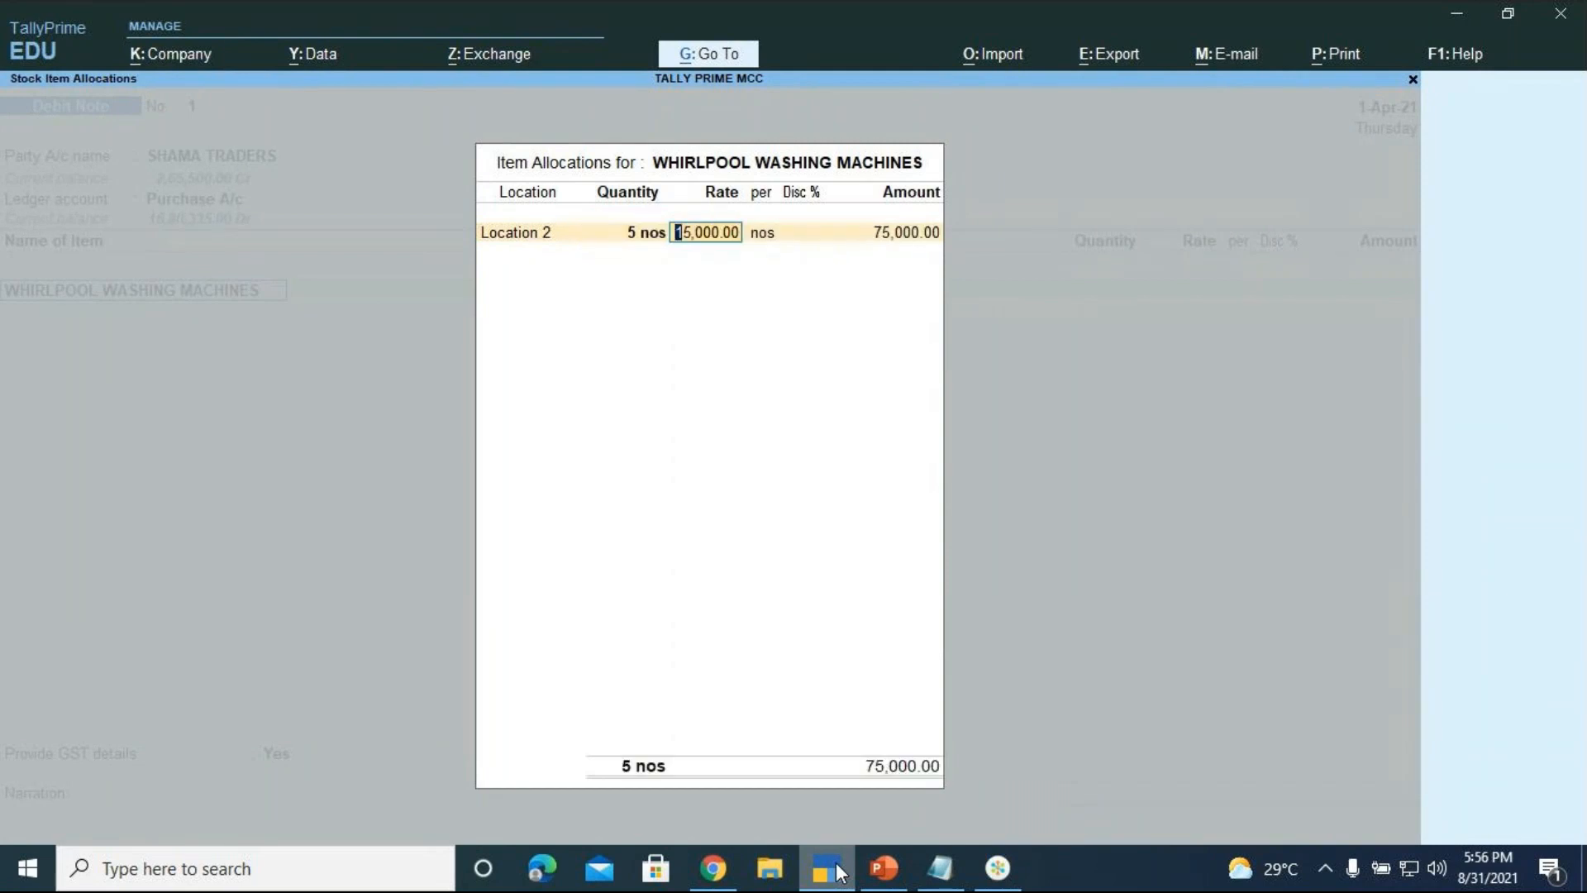
key("Return")
key("Return")
key("Return")
key("Return")
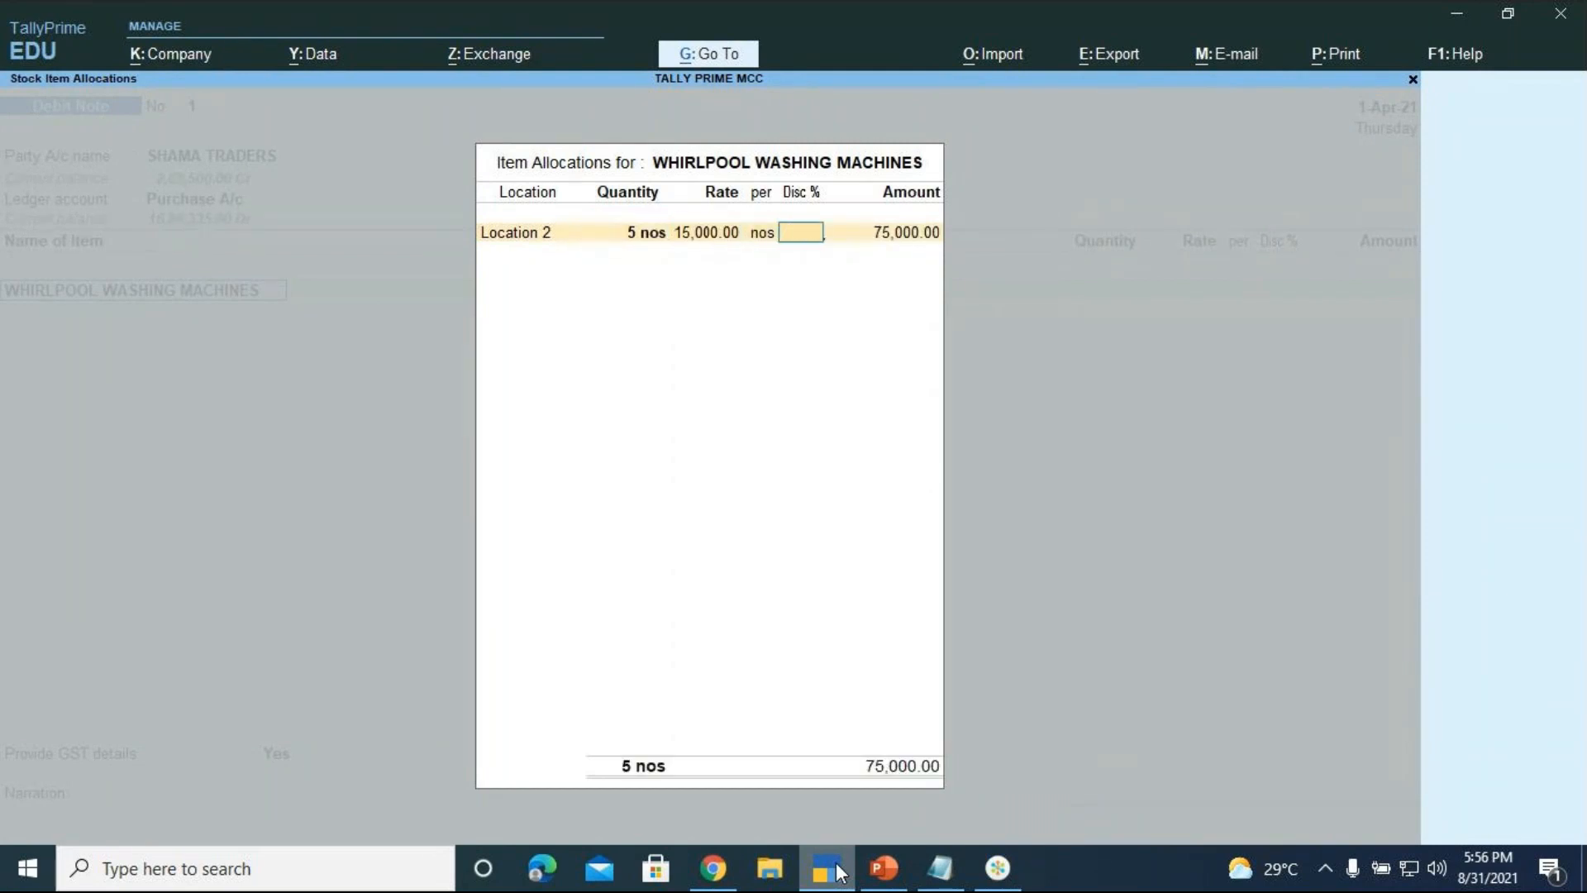
key("Return")
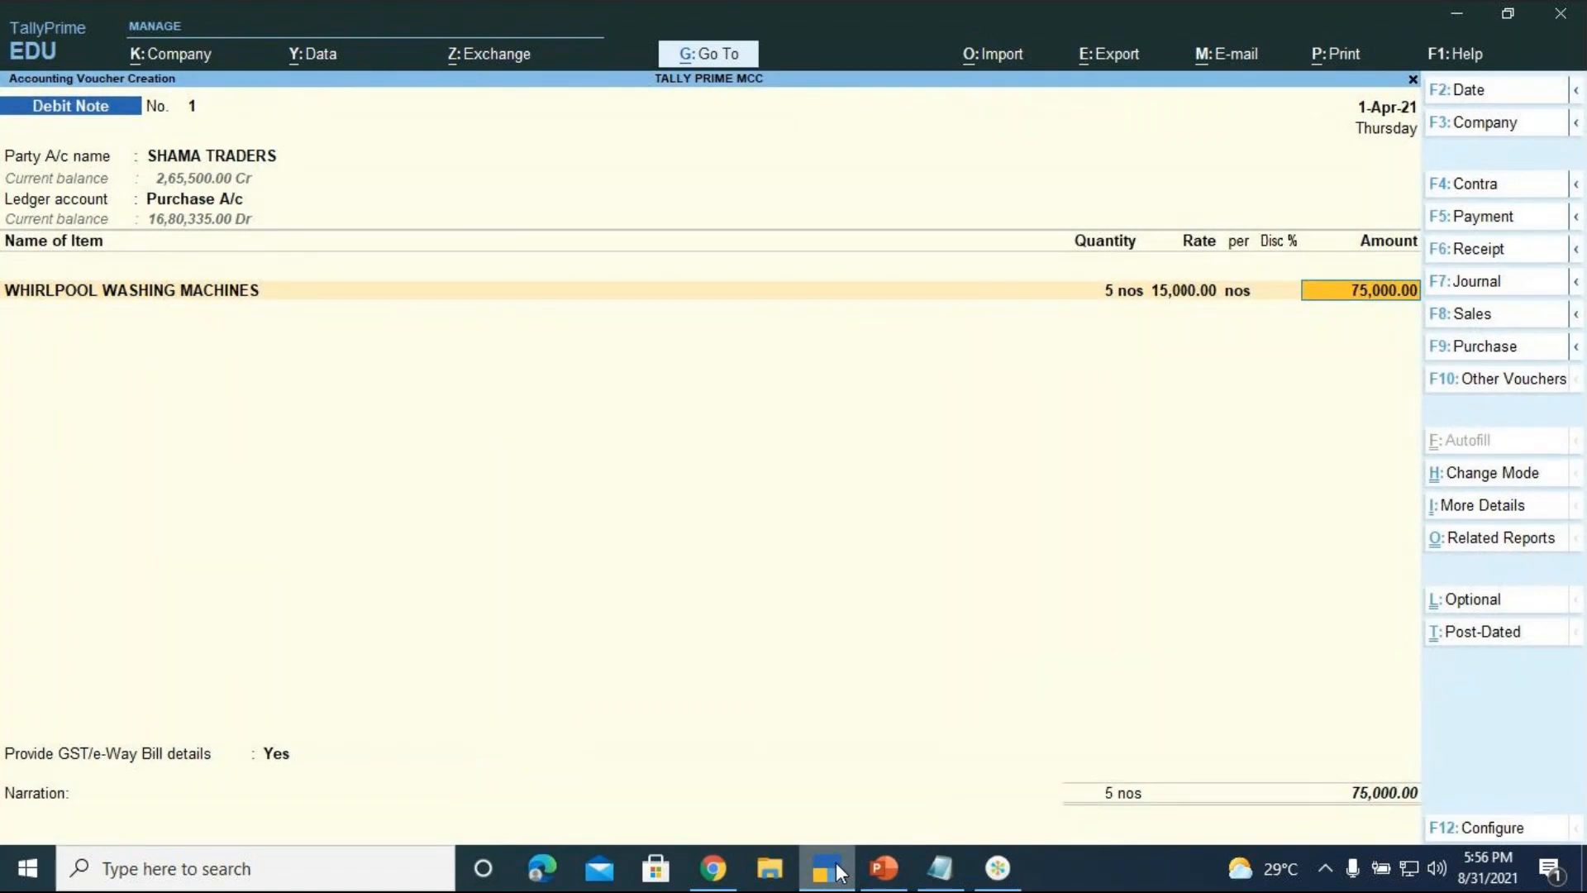
Add CGST and SGST rows of 6,750.00 each and set GST/e-Way Bill details to No
key("Return")
key("Return")
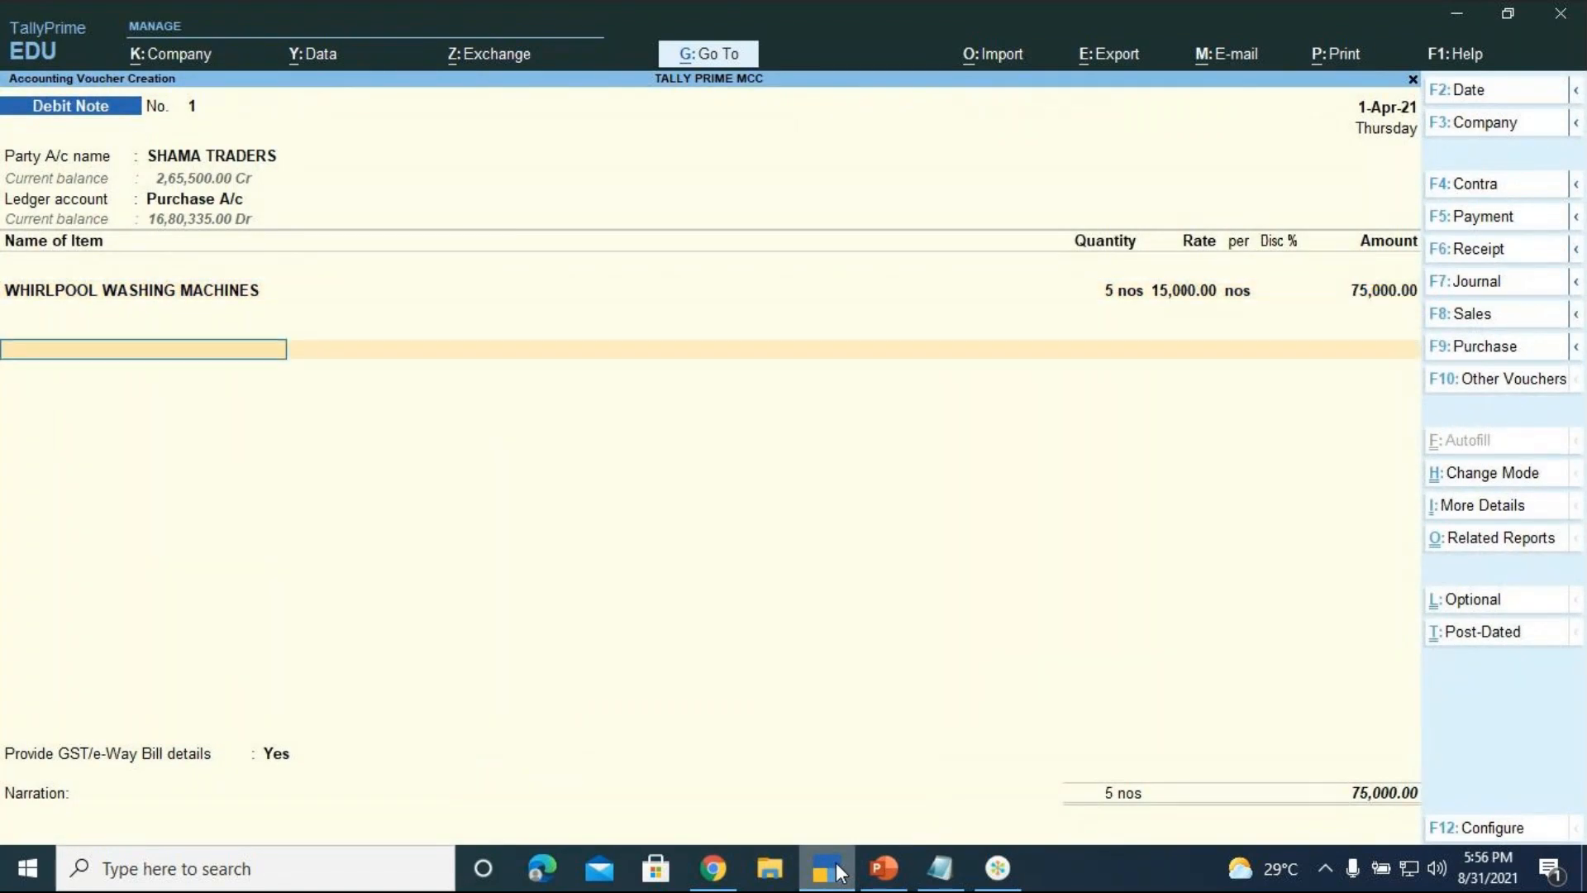
type("CGST")
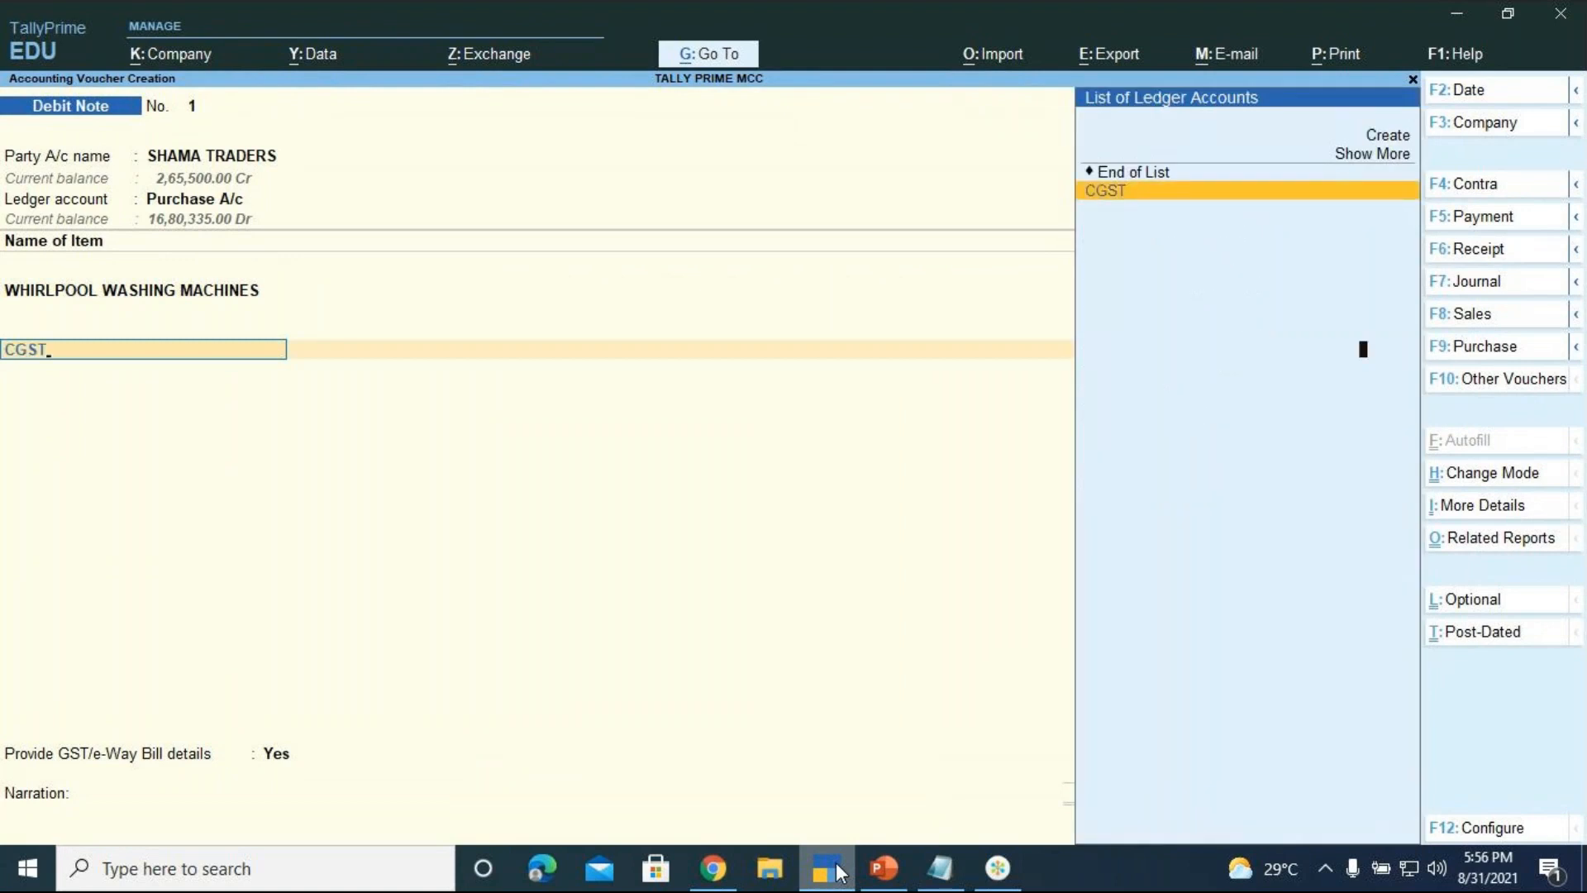
key("Return")
key("Return")
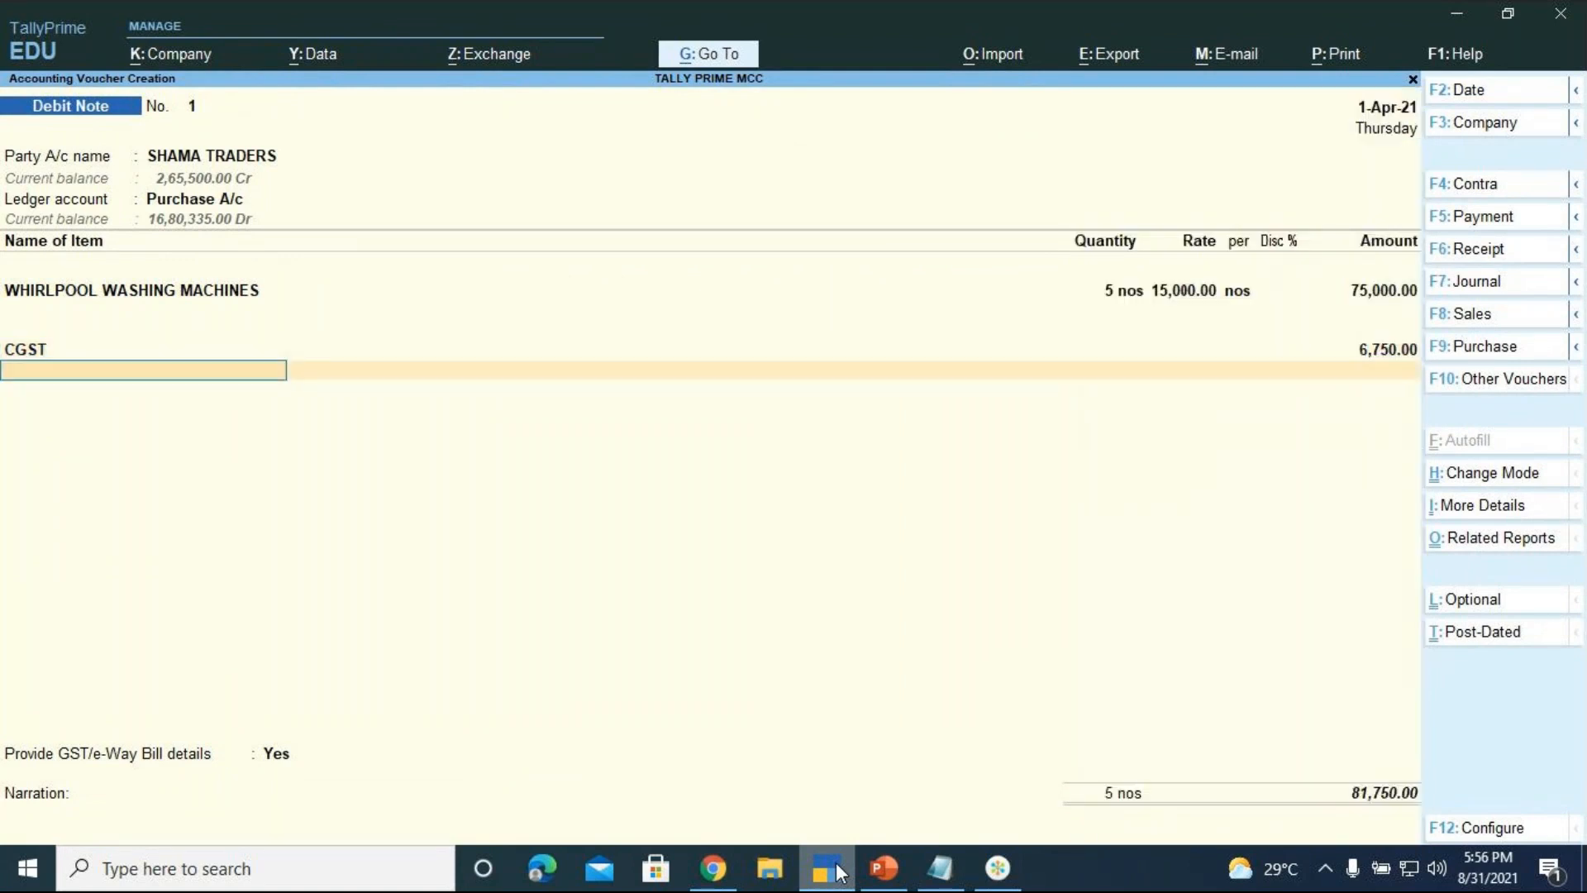
type("SGST")
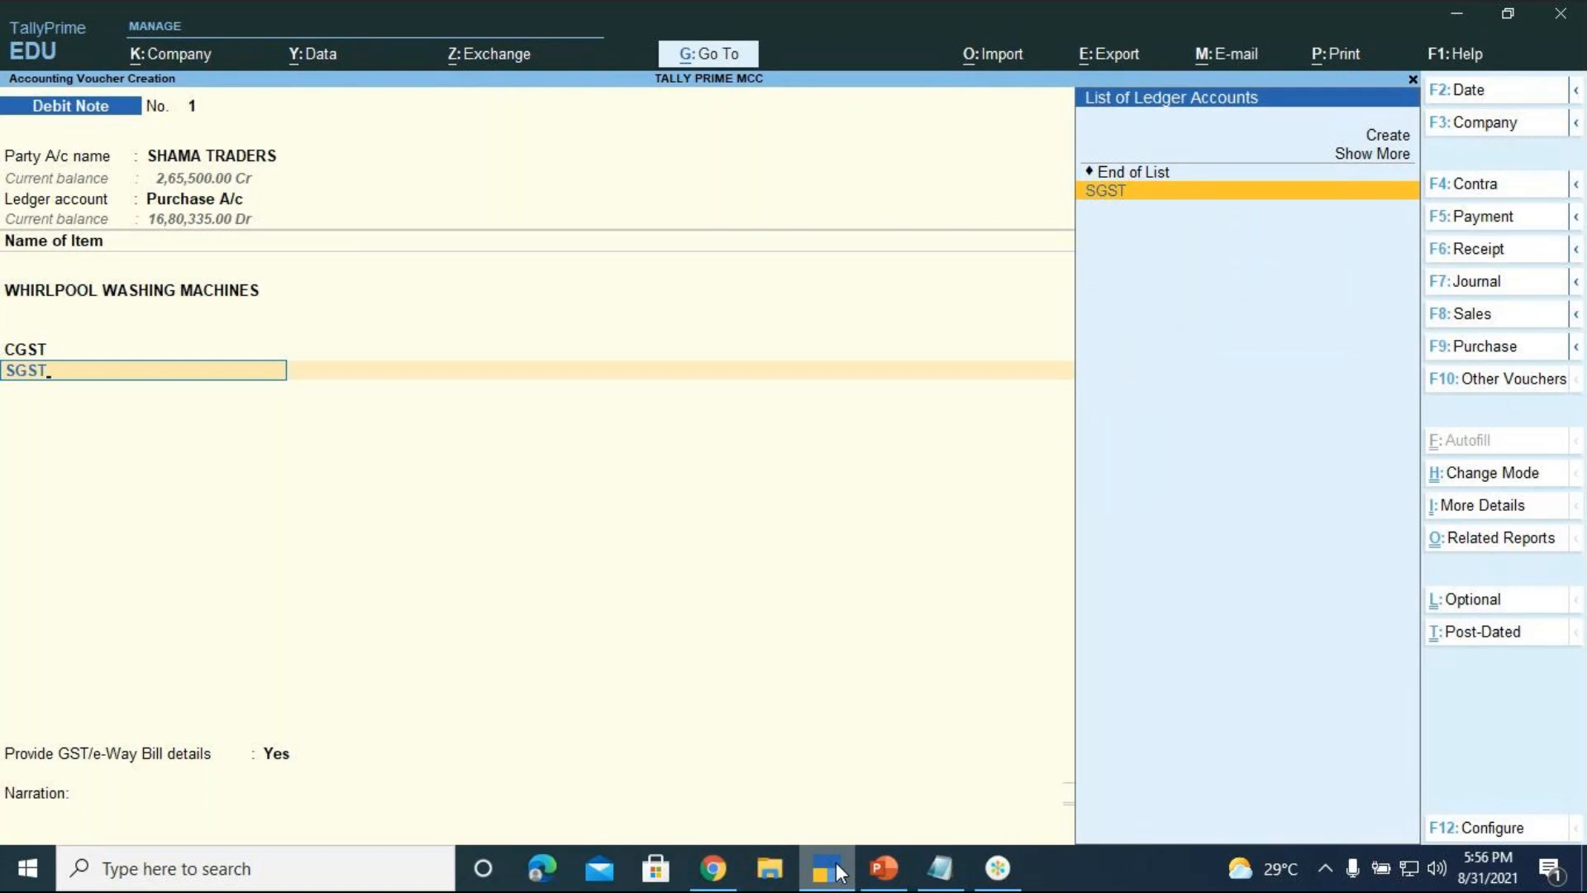
key("Return")
key("Return")
key("Return")
key("Down")
key("Return")
key("Return")
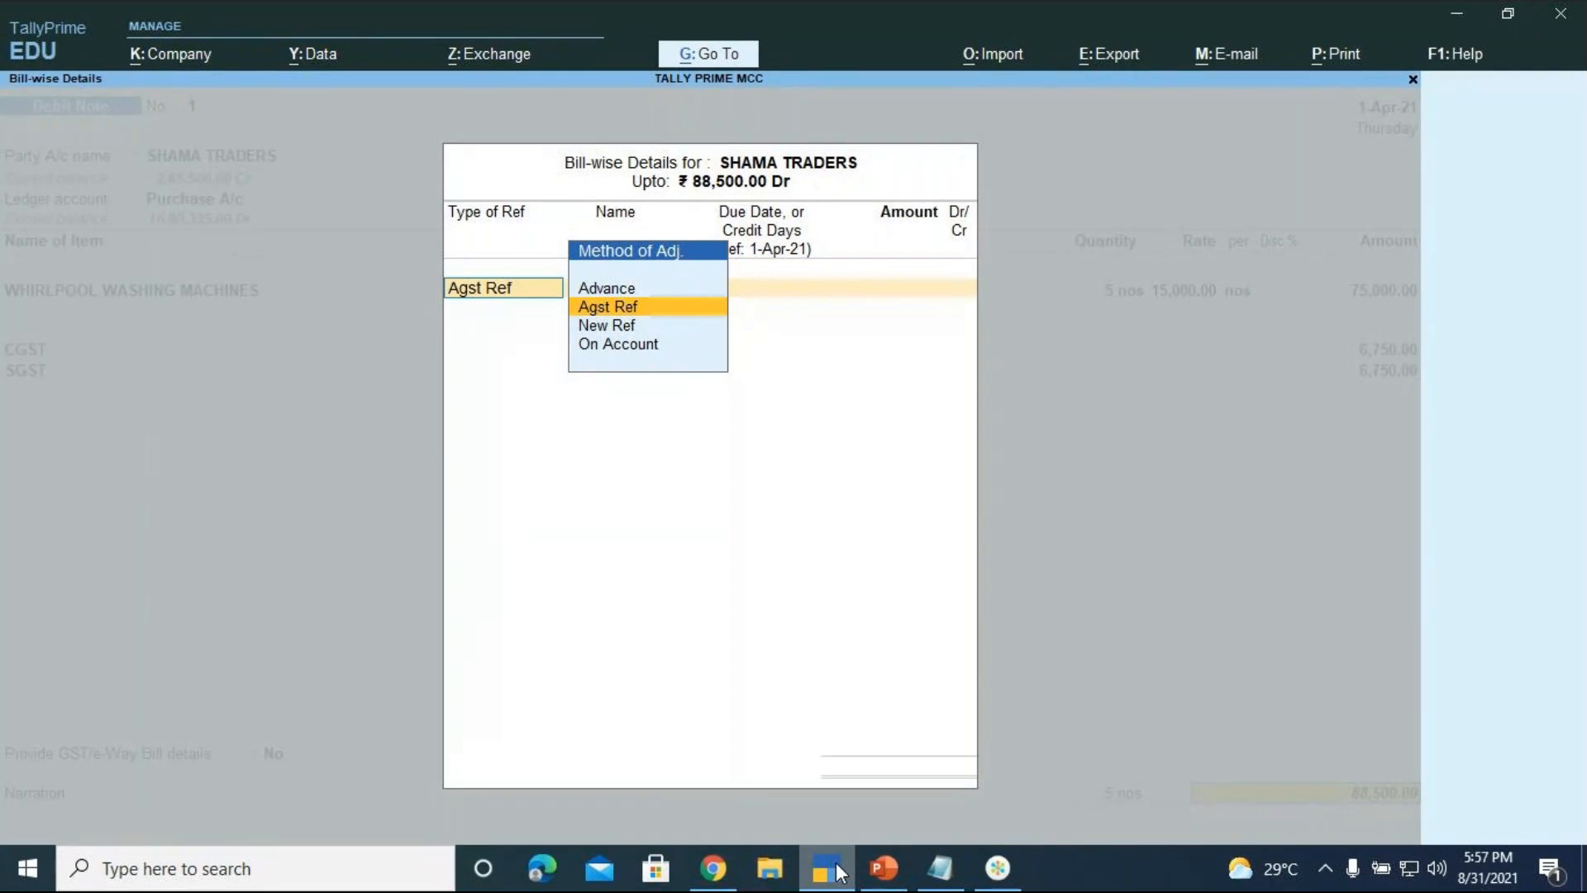
Settle 88,500.00 Dr as Agst Ref against SHAMA TRADERS' pending bill dated 1-Apr-21
key("Return")
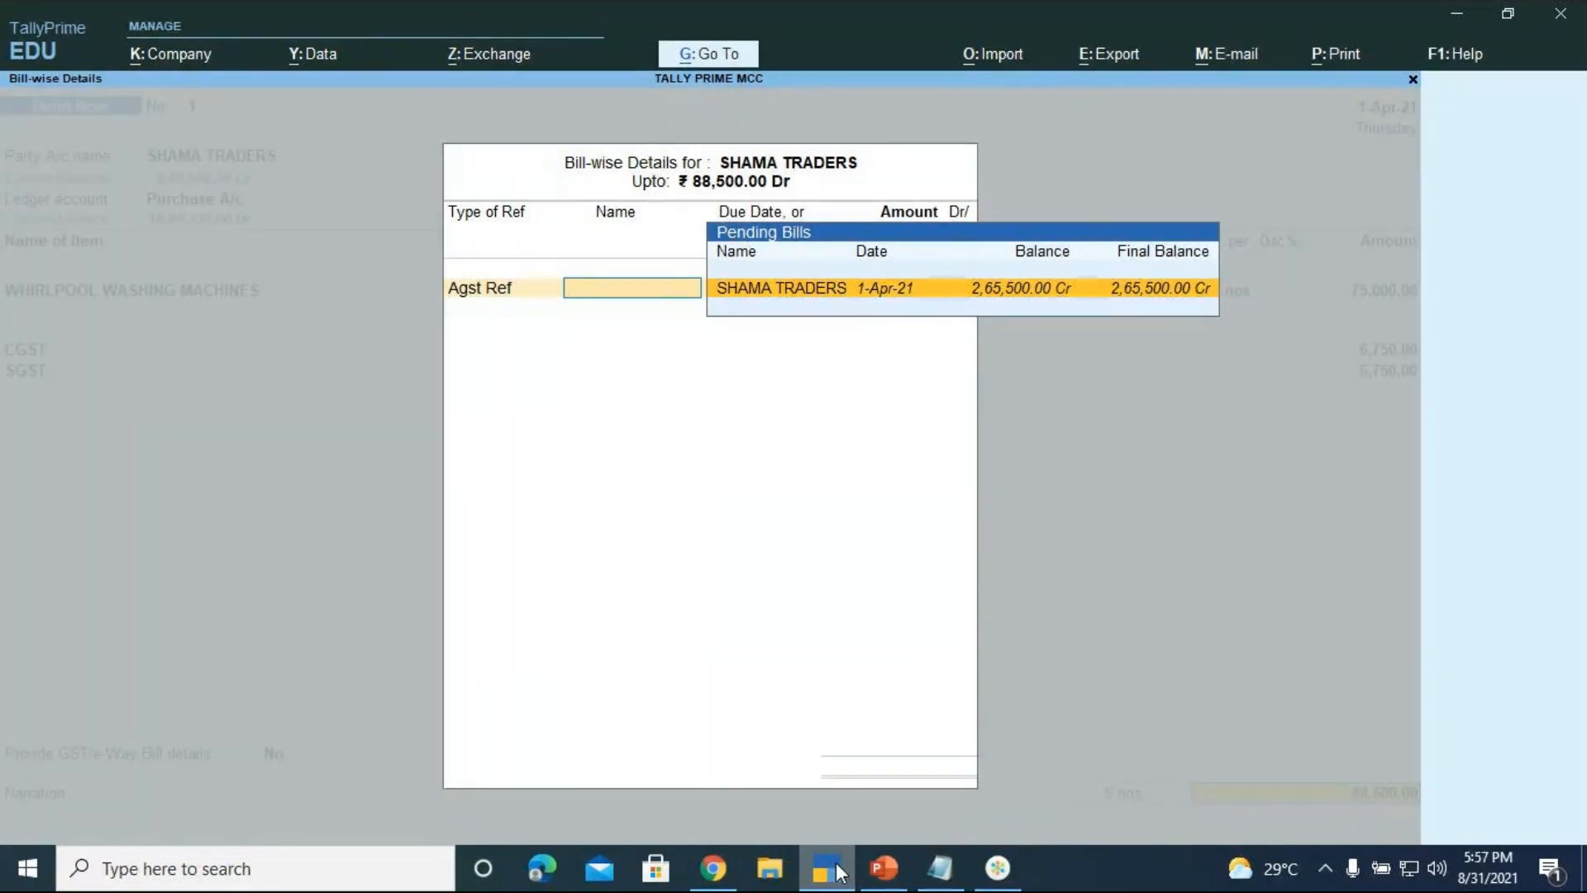
key("Return")
key("Return")
key("Return")
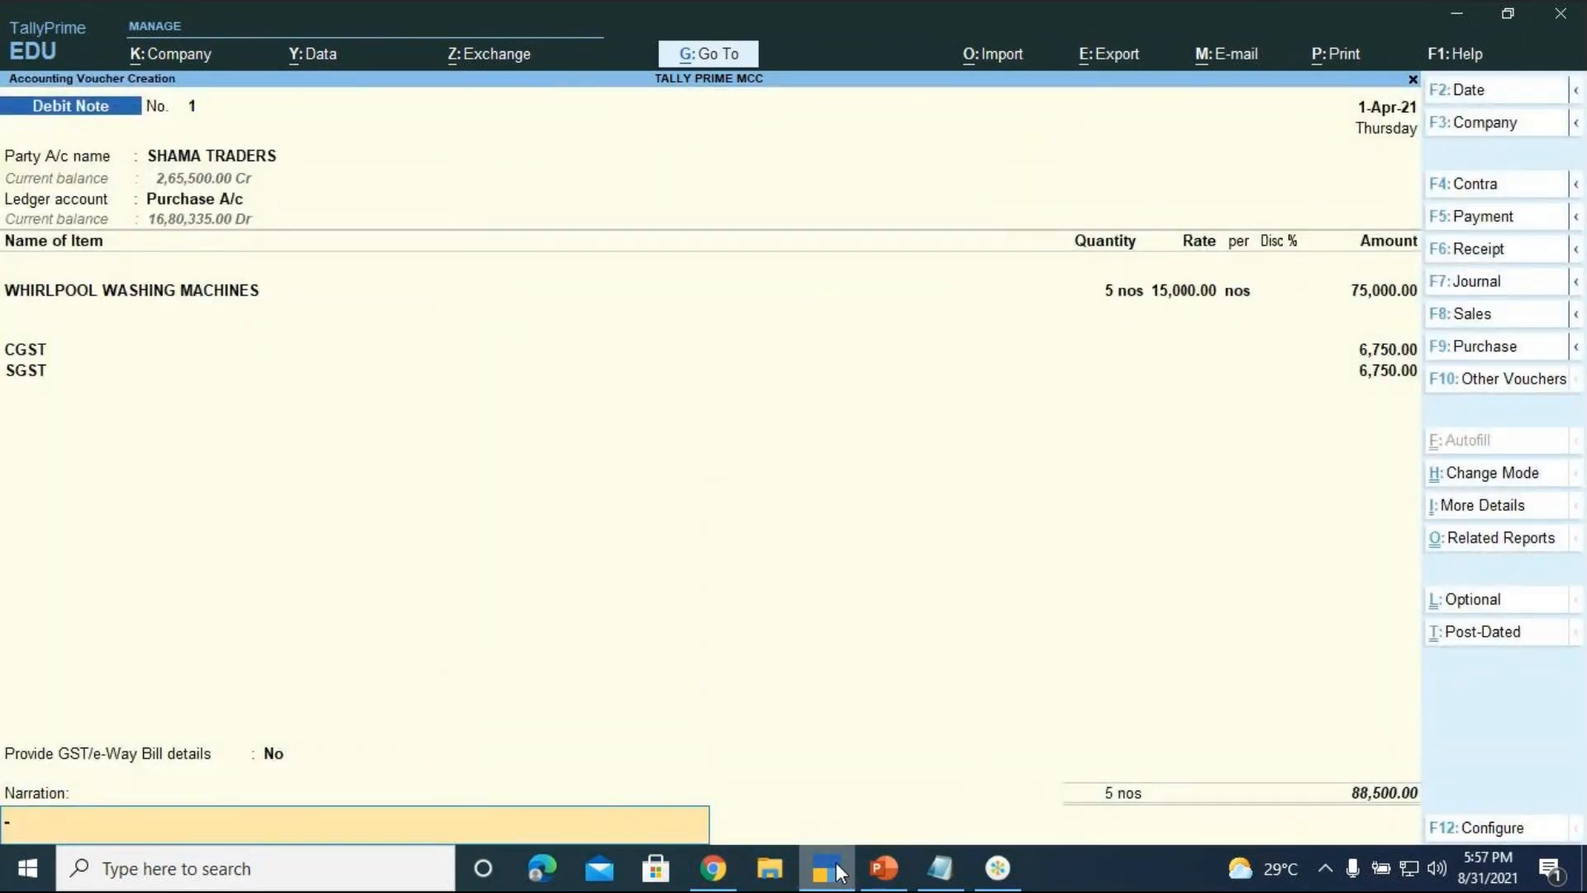
Enter narration 'BEING DAMAGED PCS OF WHIRLPOOL WASHING MACHINES RETURNED BACK', save, and bring up PowerPoint
type("BEING DAMAGED P")
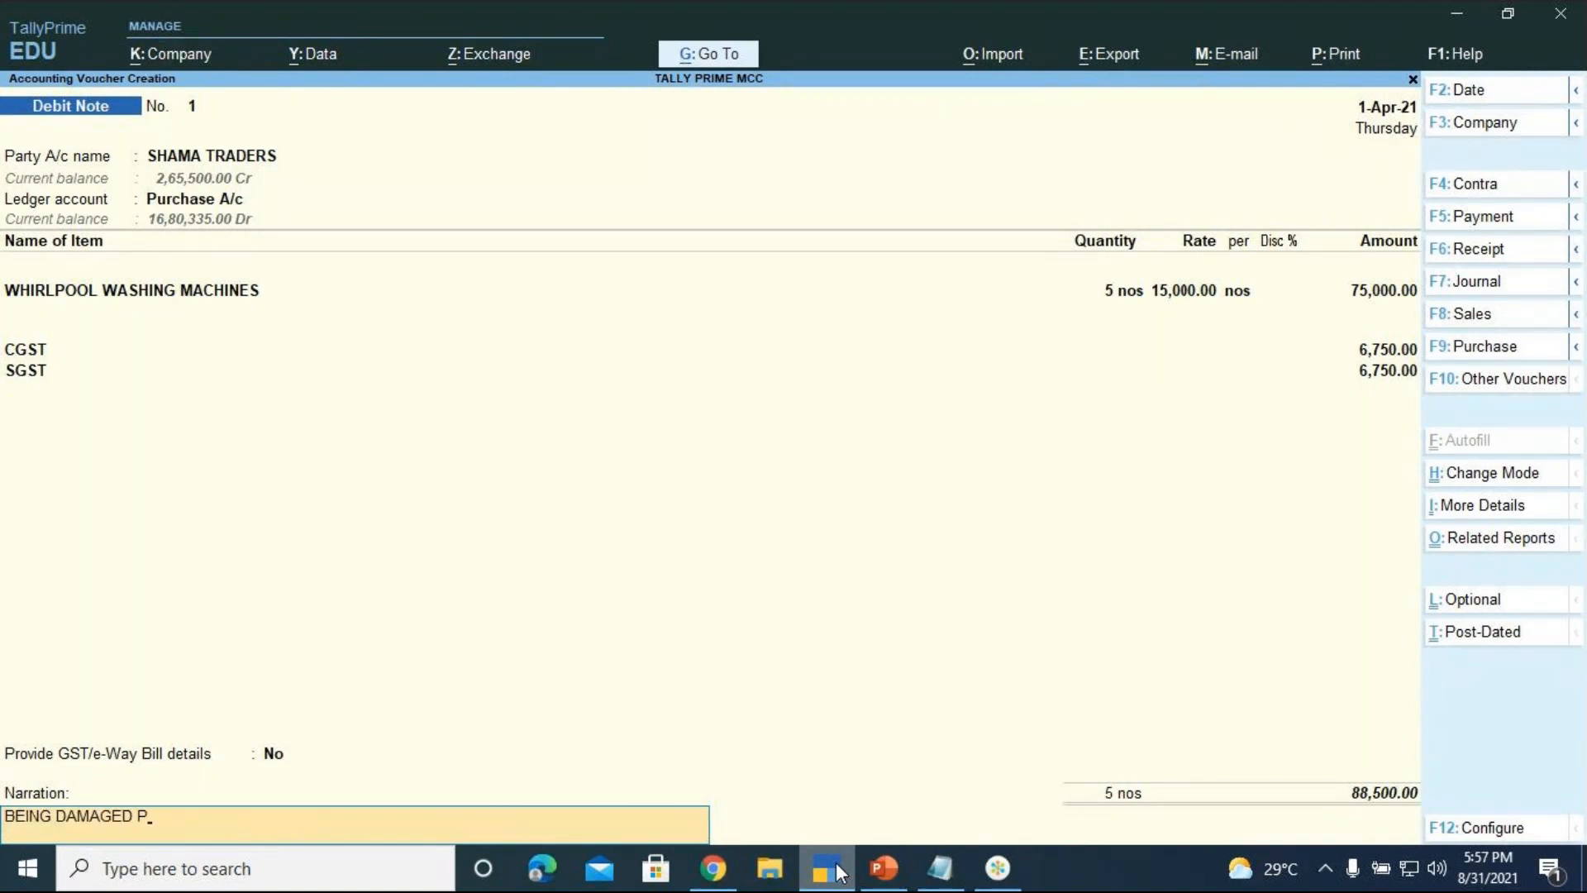
type("CS OF WHIRLPOO")
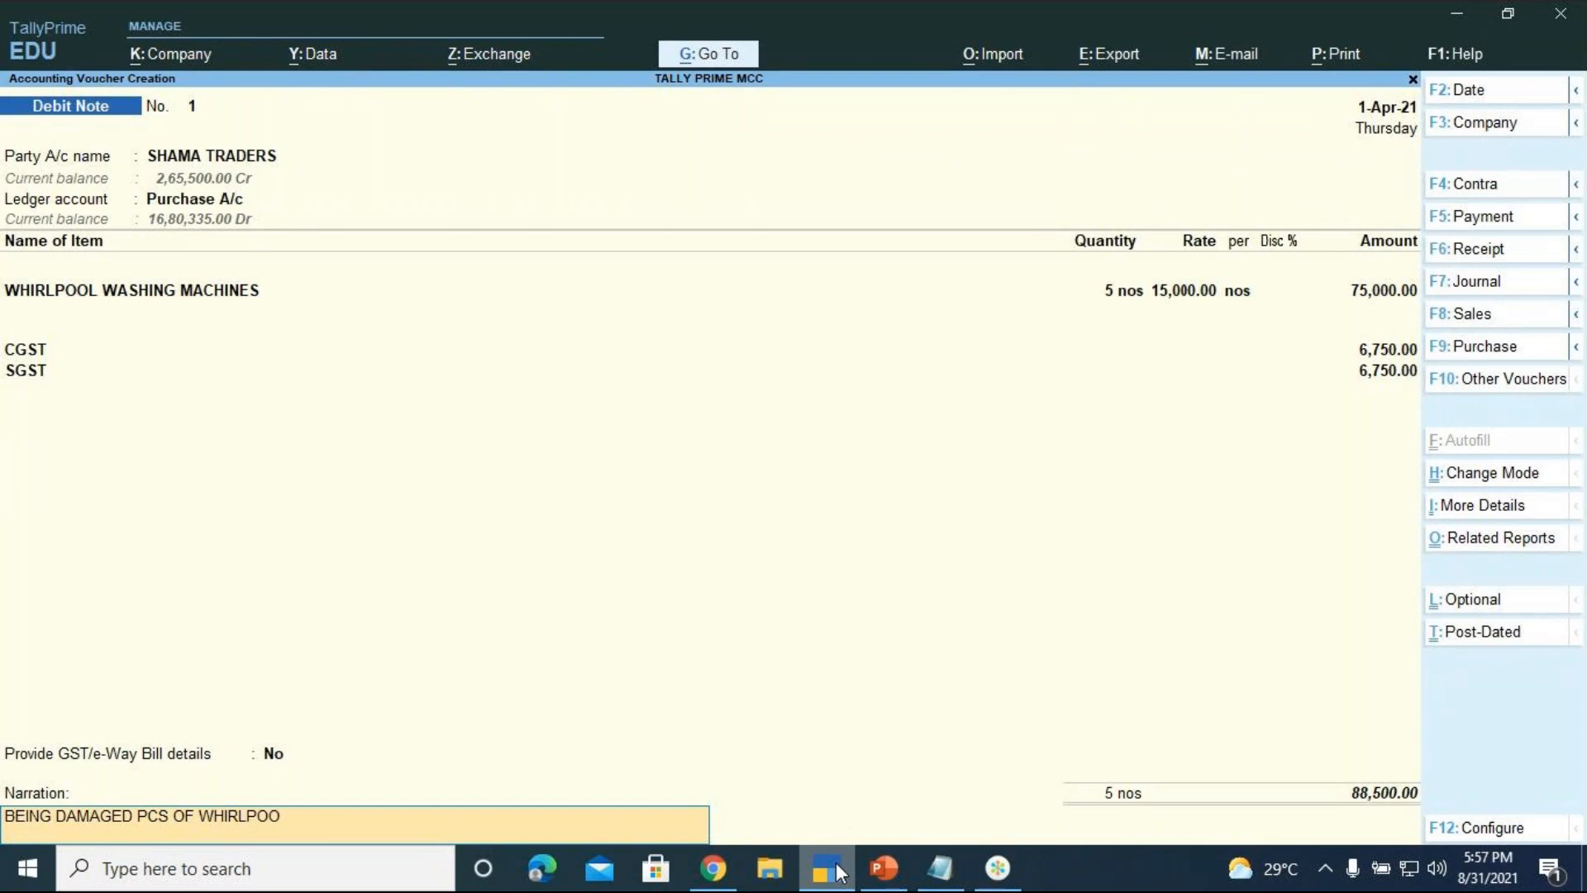
type("L WASHING MACHI")
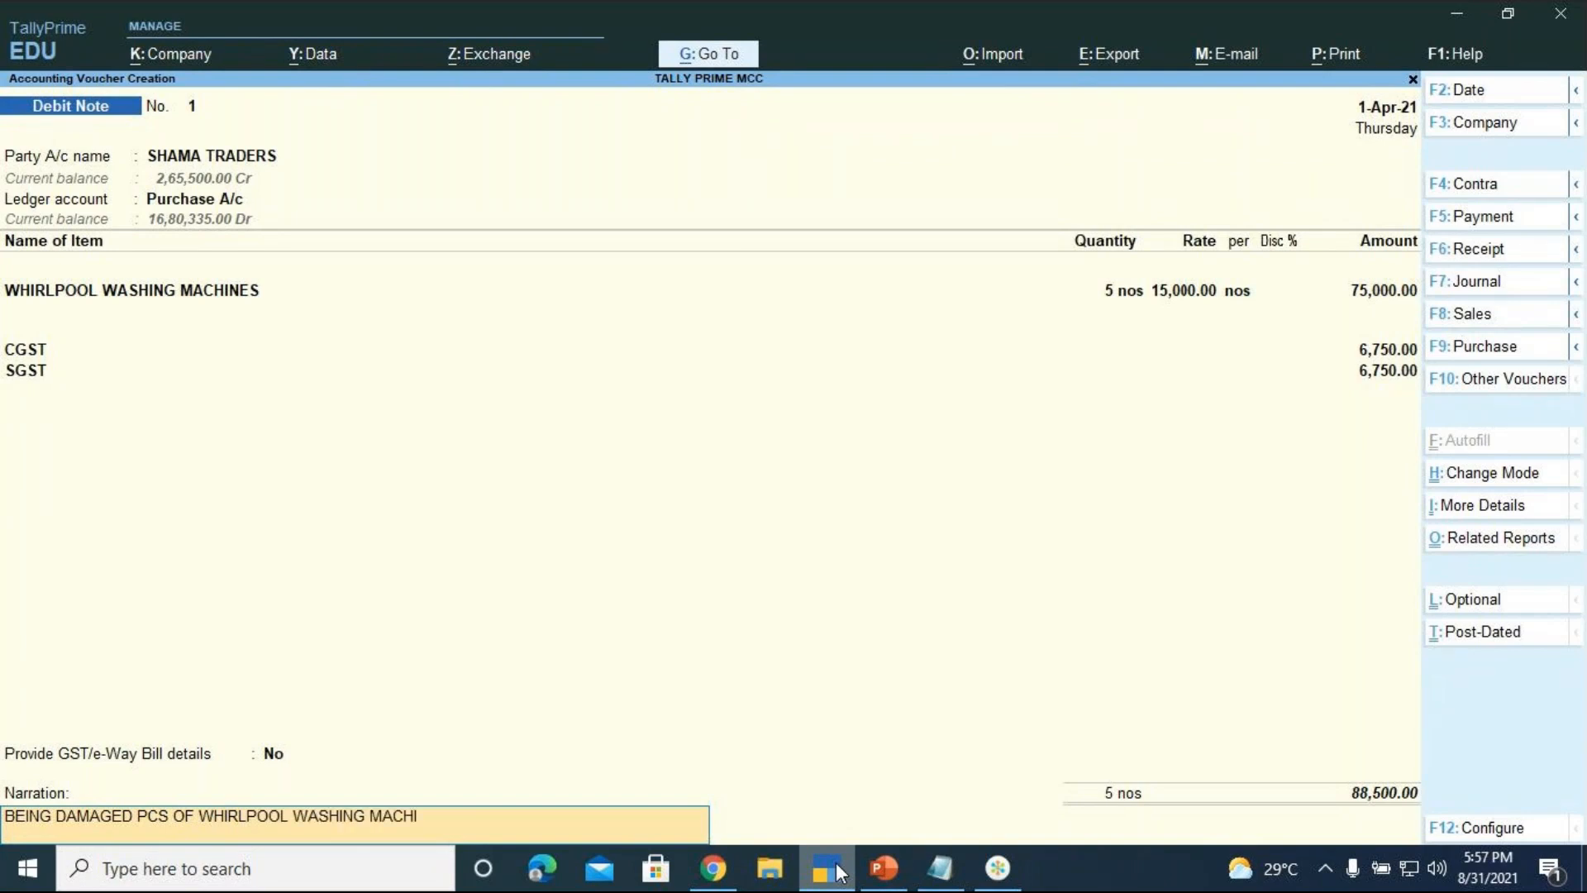
type("NES RETURNED BACK")
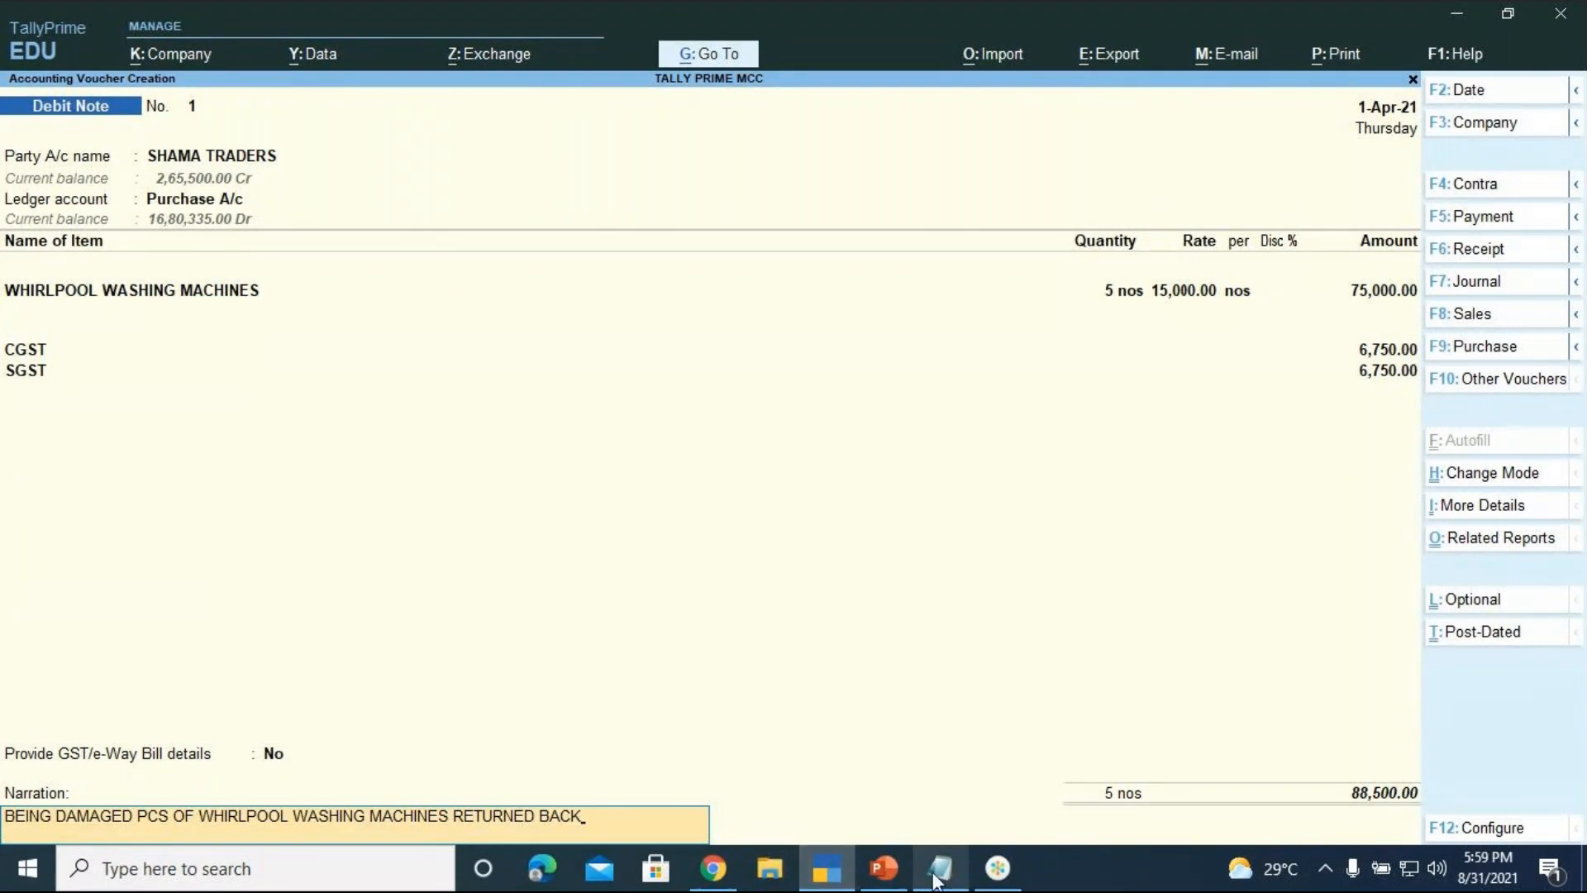
key("Return")
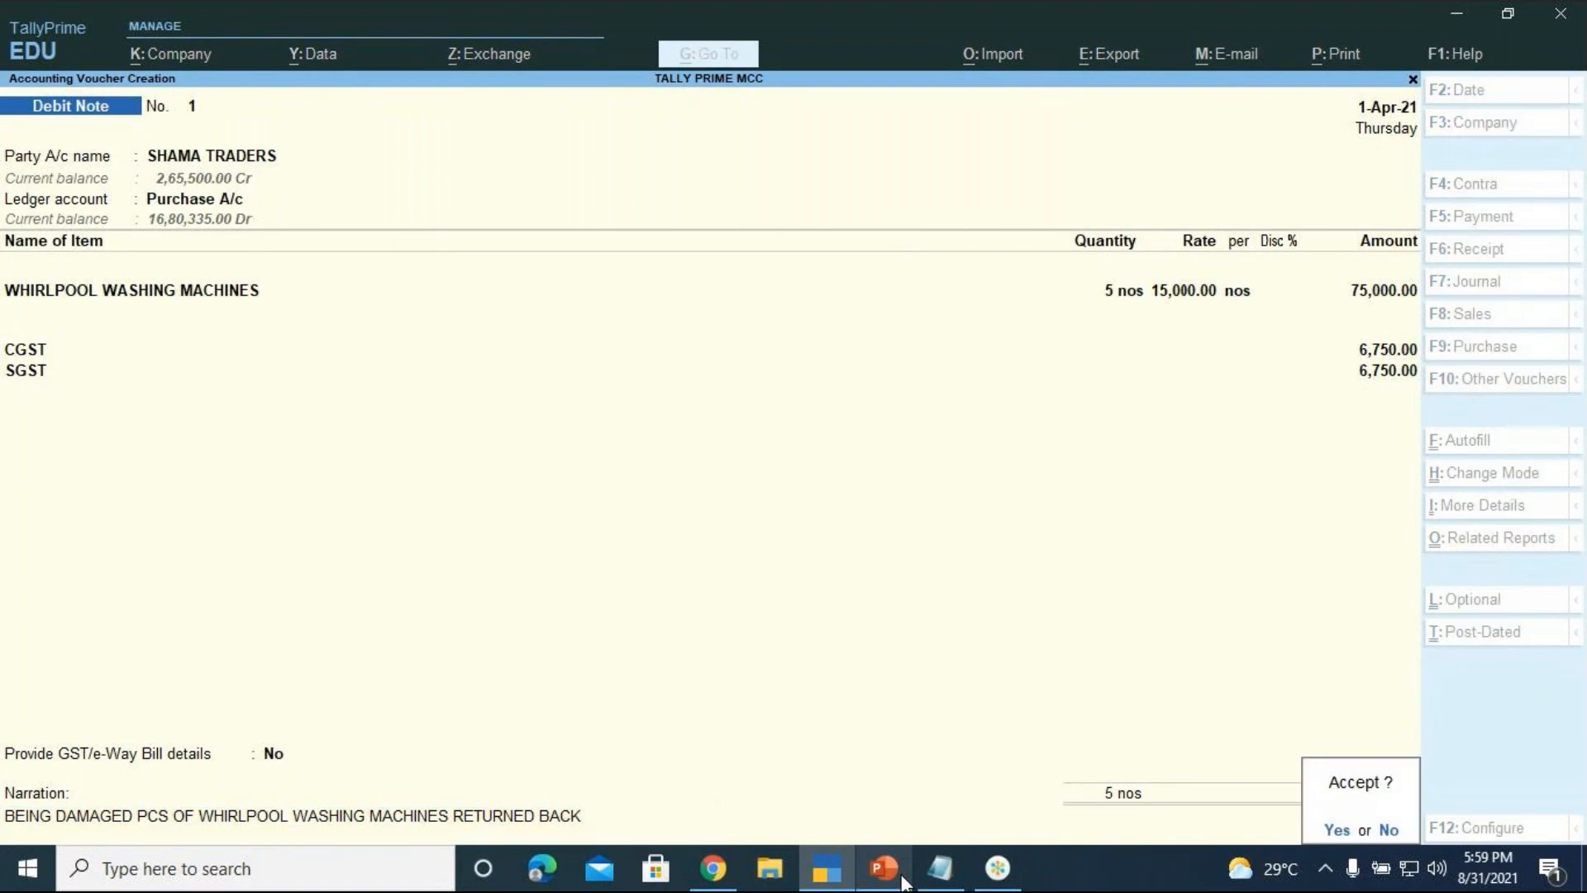
key("Return")
mouse_move(903, 883)
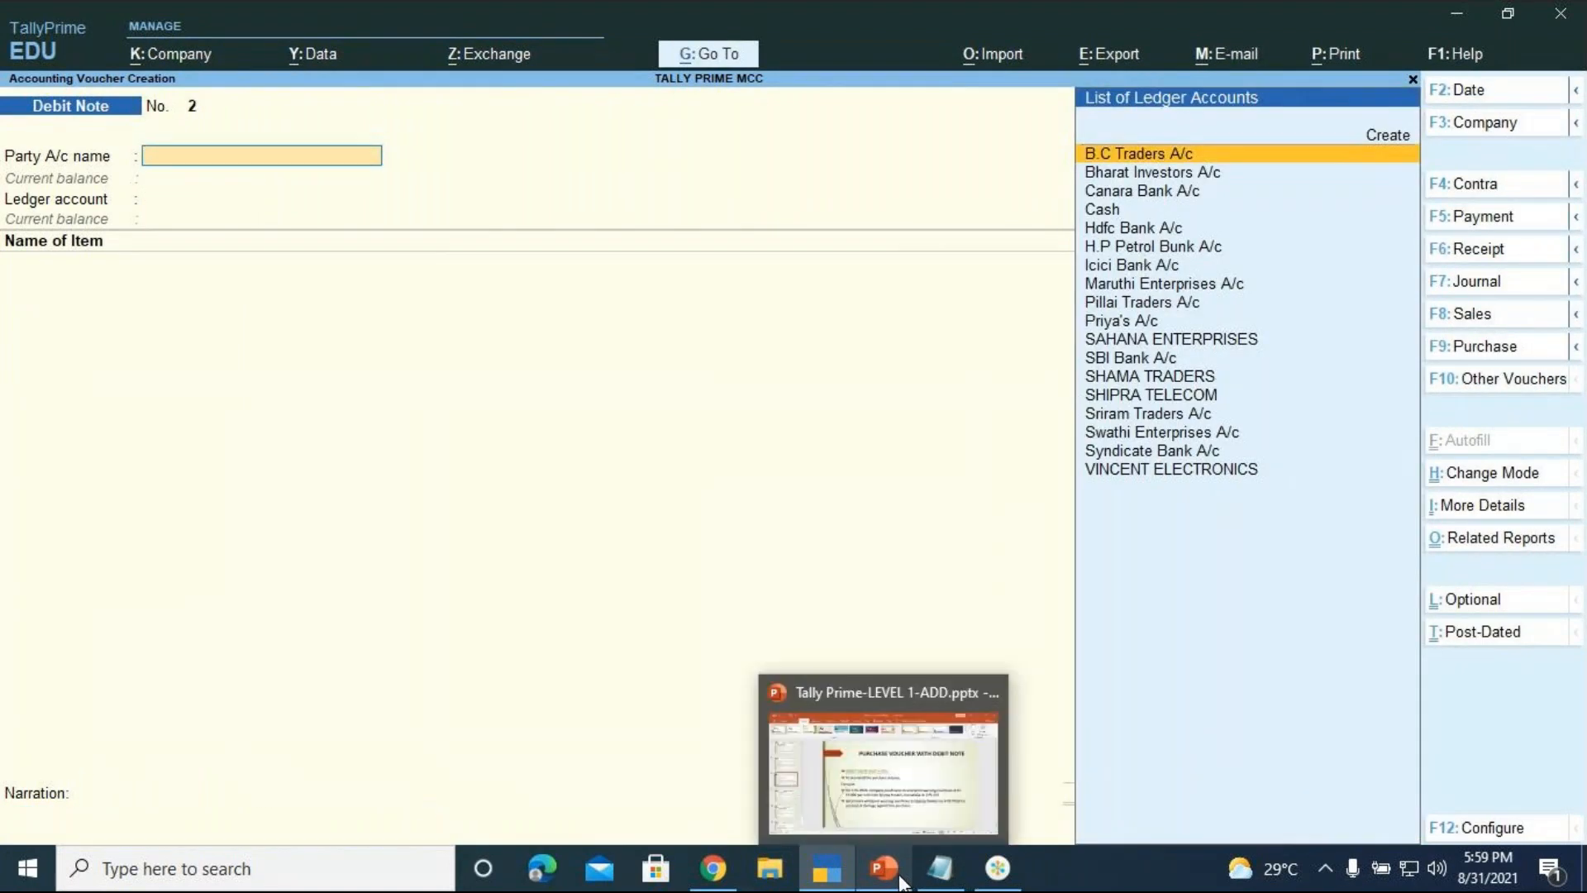
left_click(907, 874)
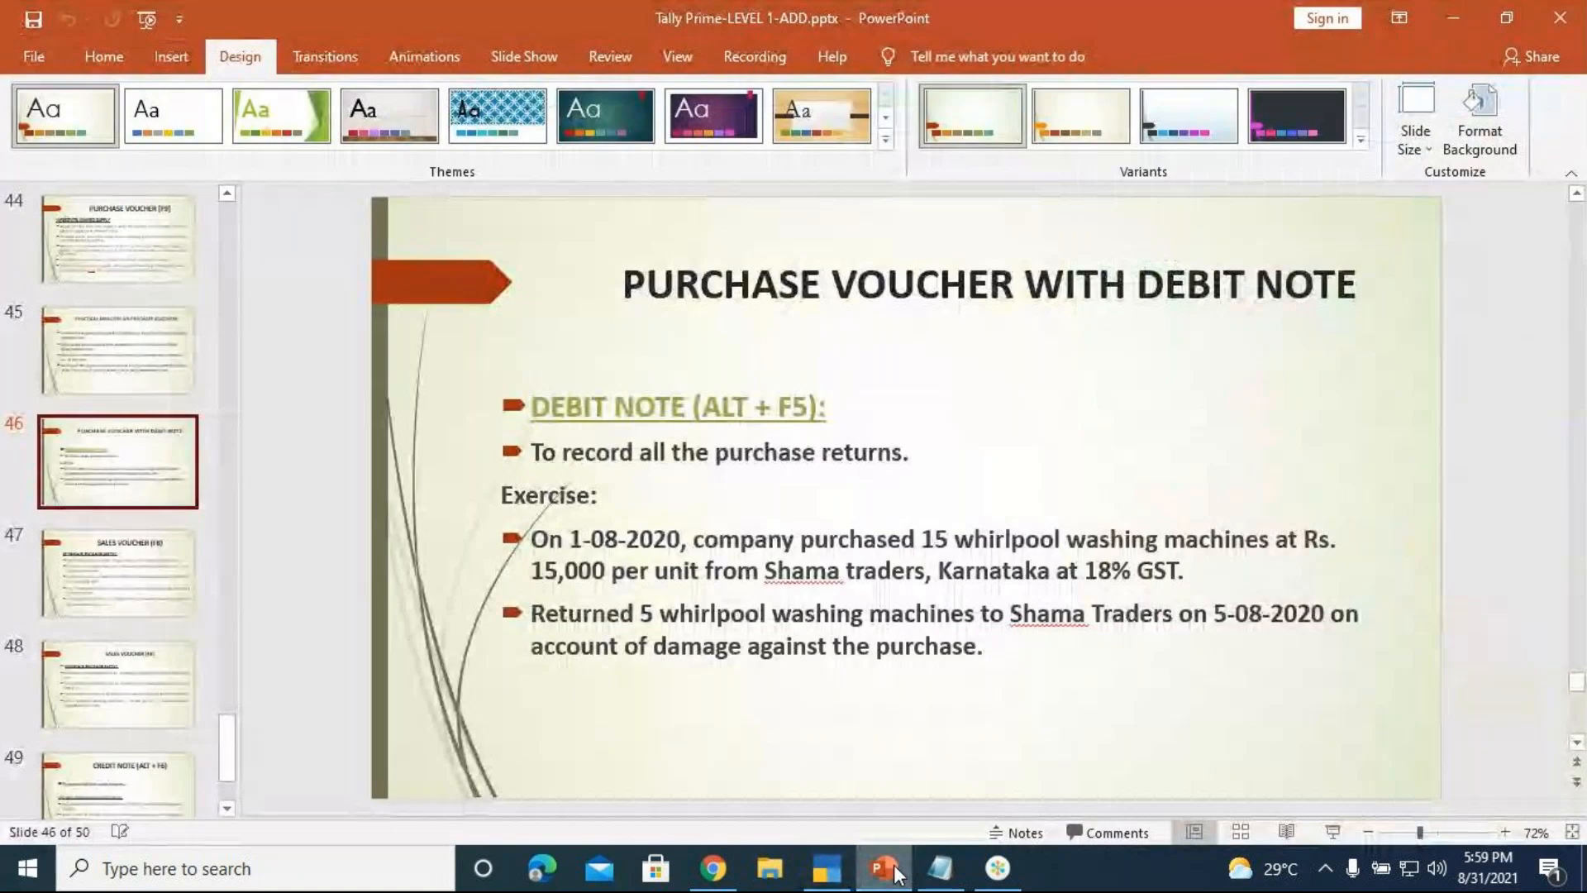